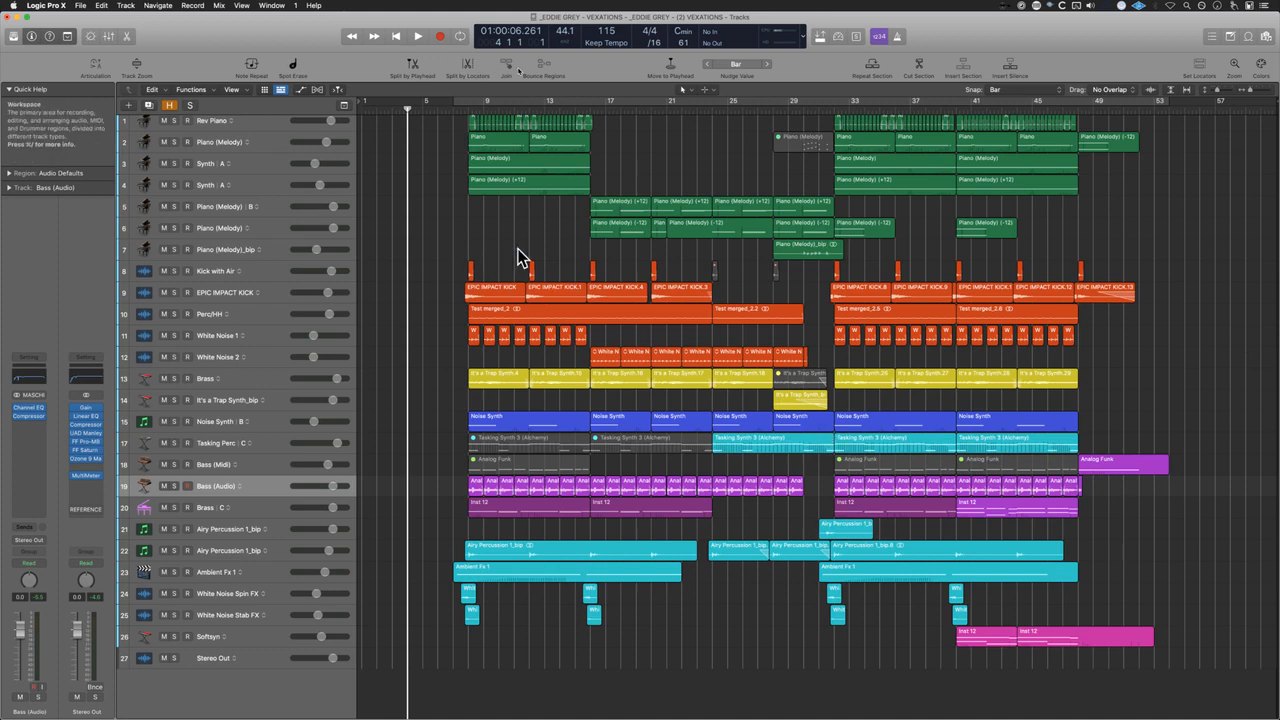
Step: Select all the green piano and synth regions on tracks 1 to 7 across the whole arrangement
key("o")
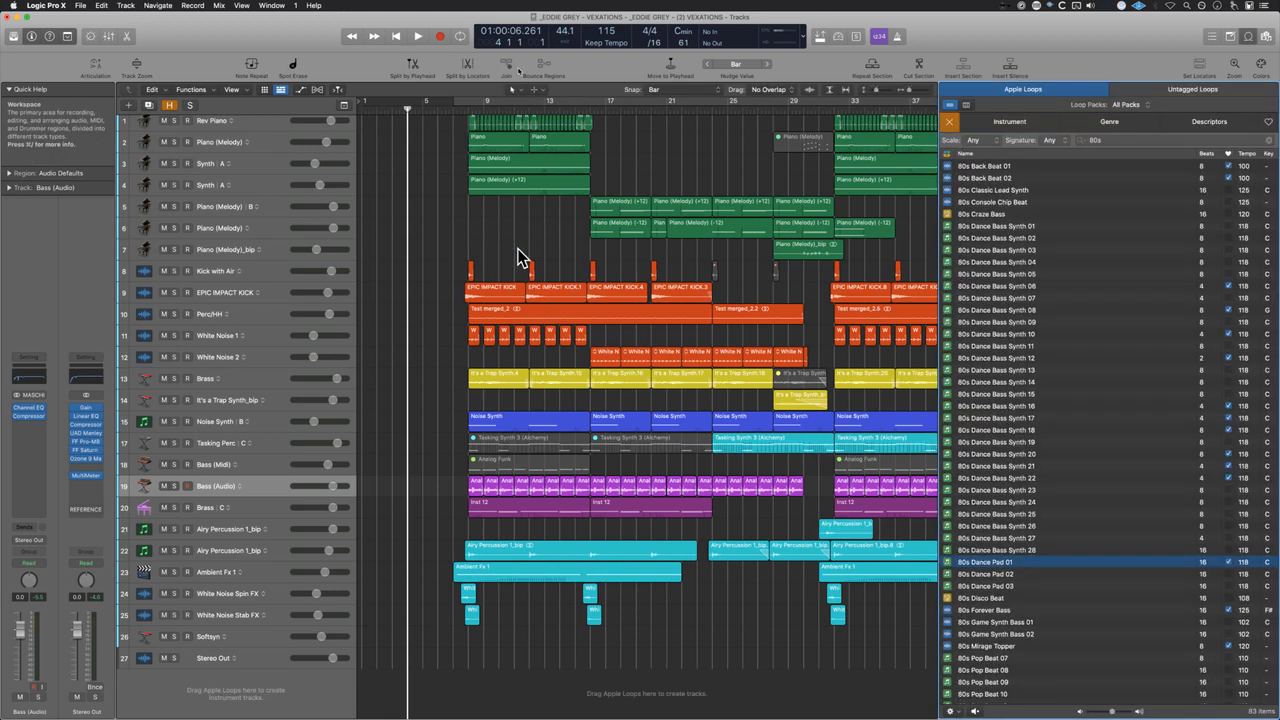
key("o")
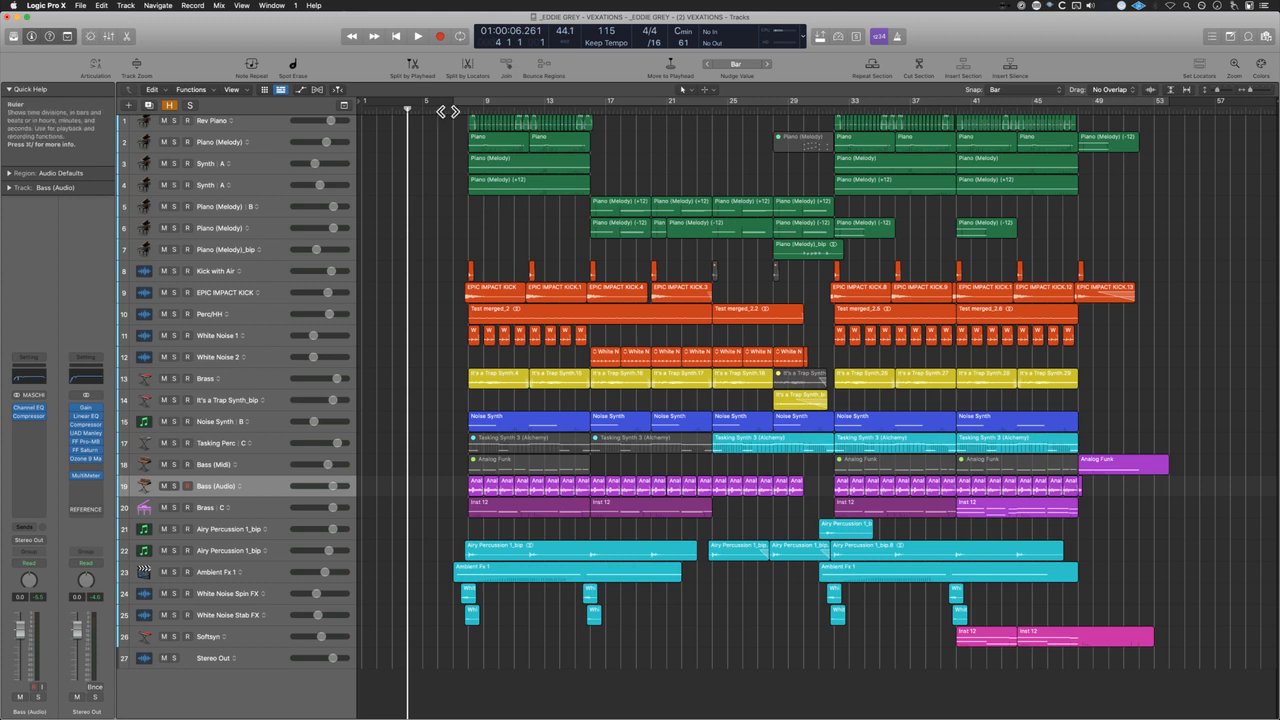
left_click_drag(443, 133, 802, 254)
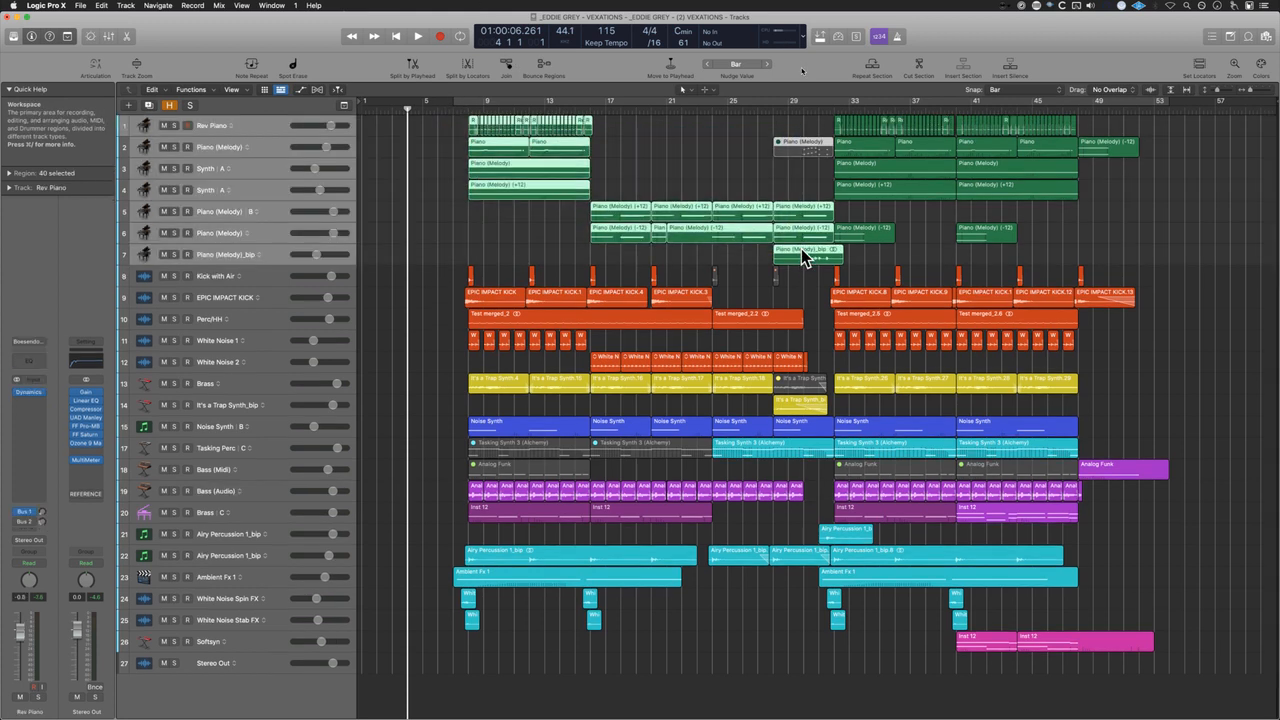
left_click_drag(442, 115, 1157, 275)
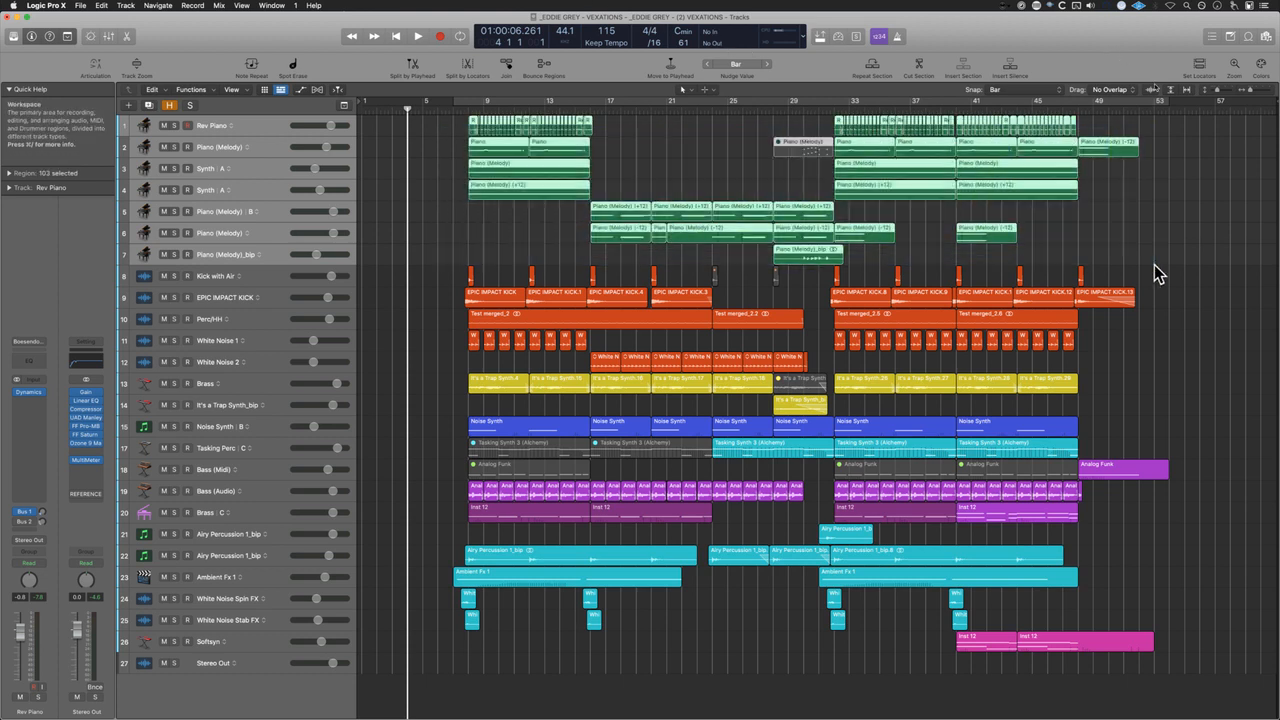
Step: Play the finished arrangement from bar 7 with no regions selected and stop after a few bars
left_click(460, 110)
key("space")
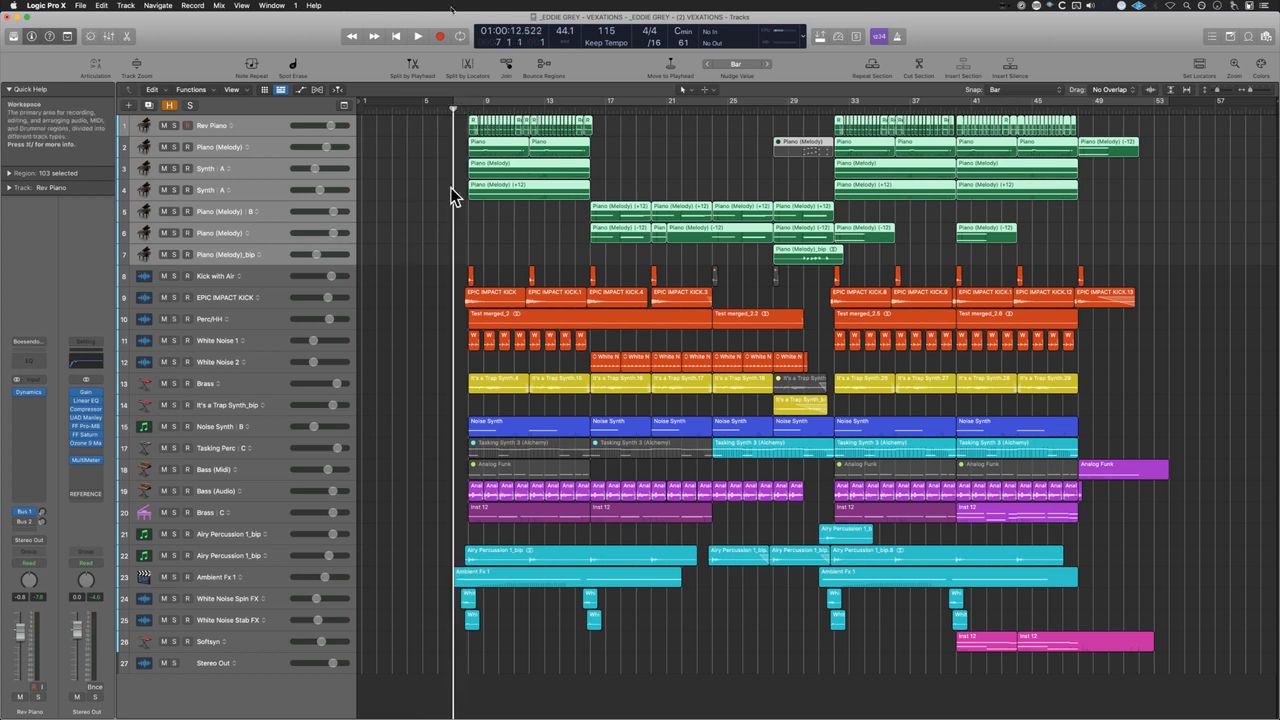
left_click(448, 183)
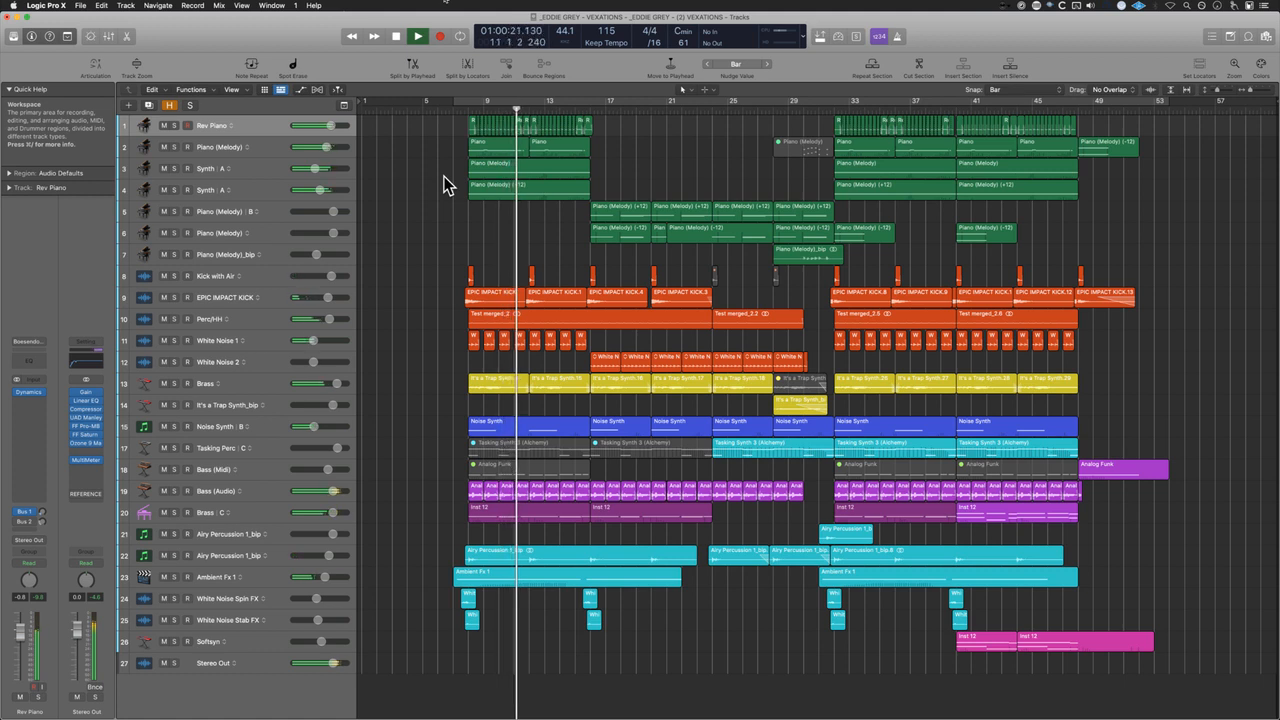
key("space")
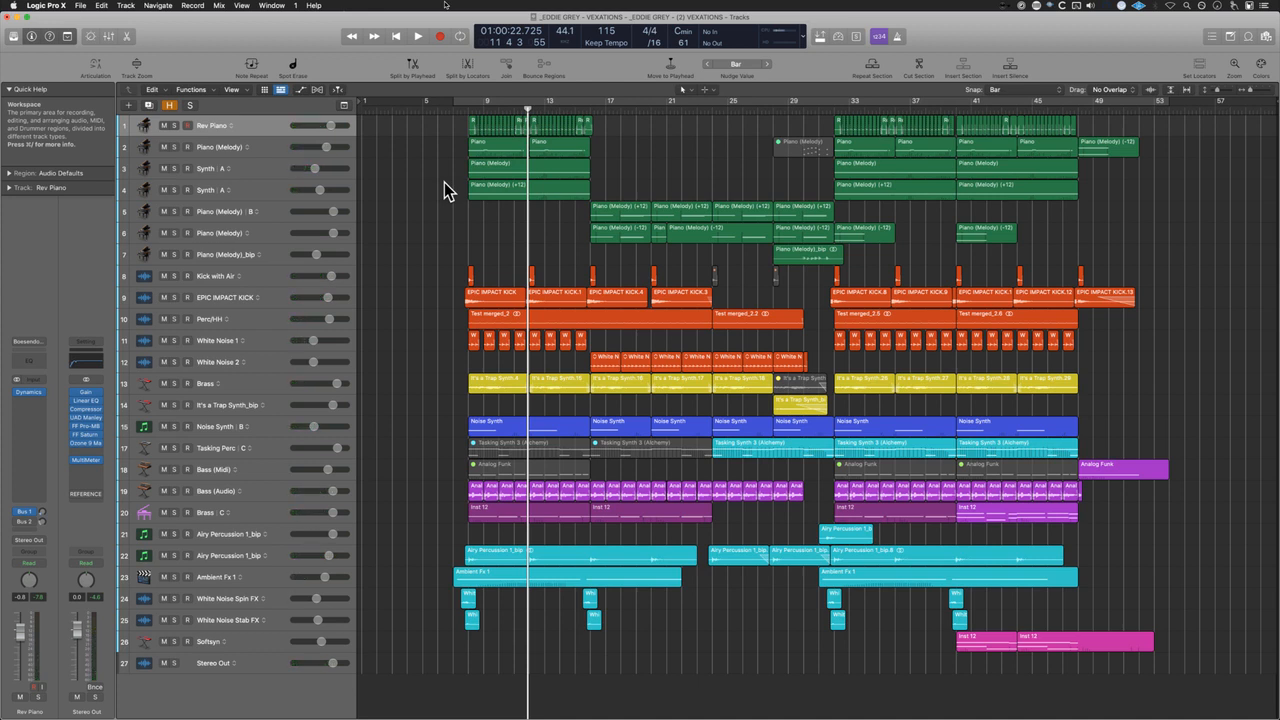
Step: Switch to the original VEXATIONS project alternative without saving the changes to the current one
left_click(80, 5)
mouse_move(150, 134)
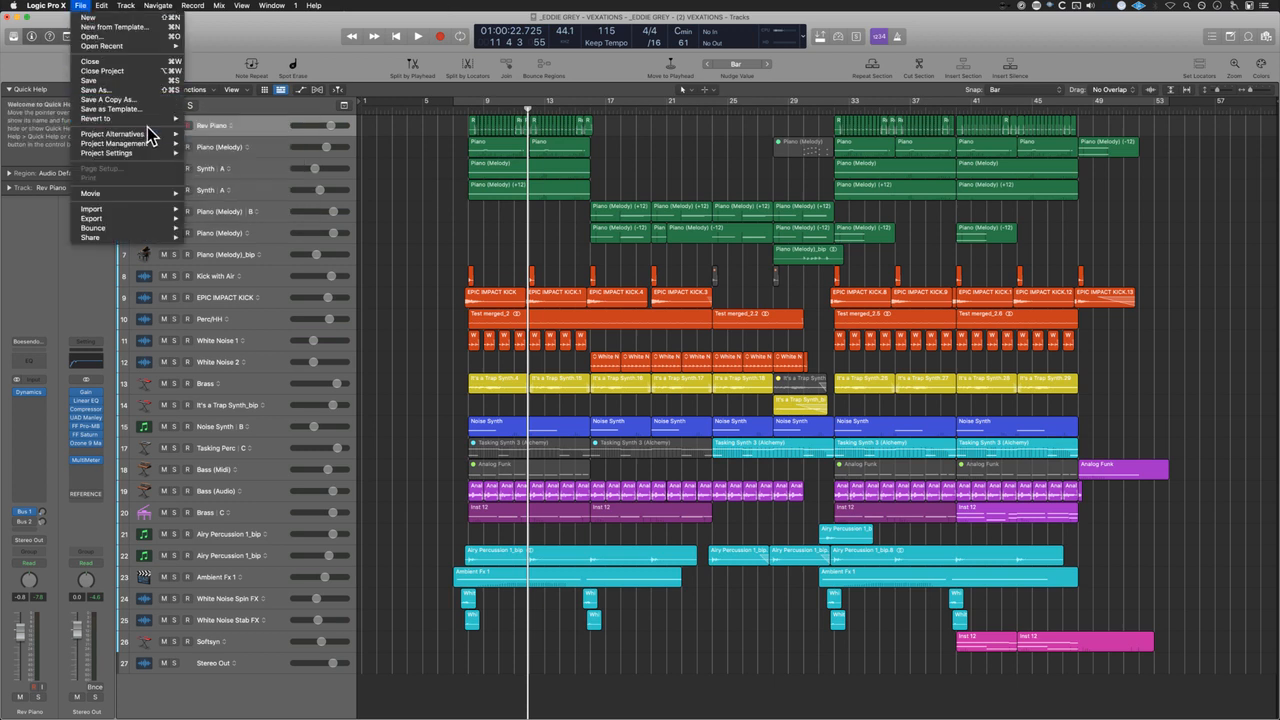
left_click(240, 168)
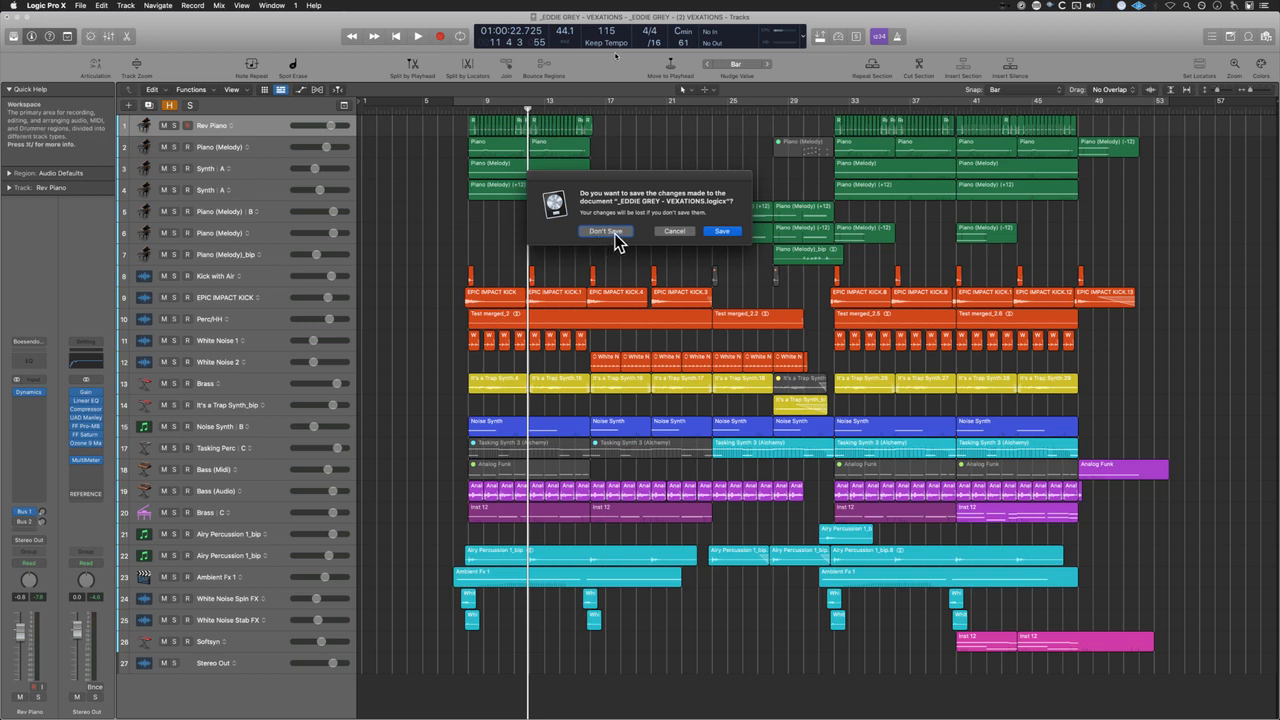
left_click(606, 231)
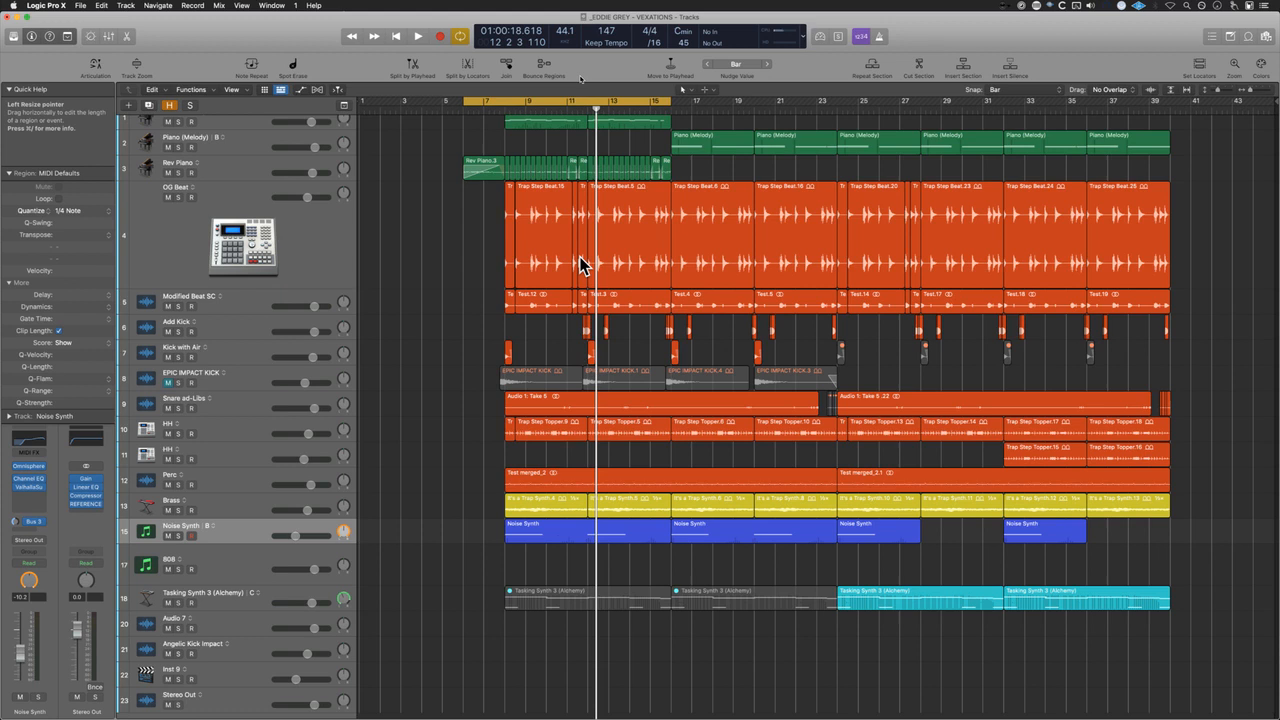
Step: Play the original version from bar 6 with cycle mode turned off and stop after several bars
key("space")
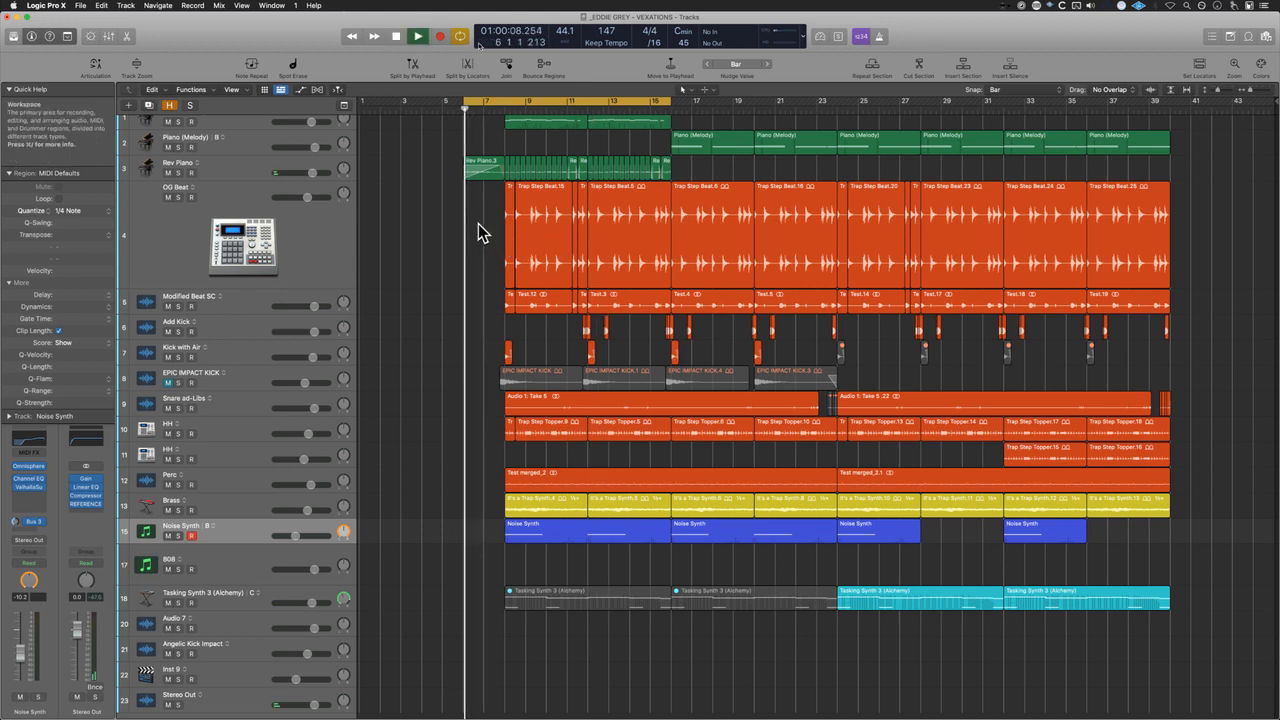
key("c")
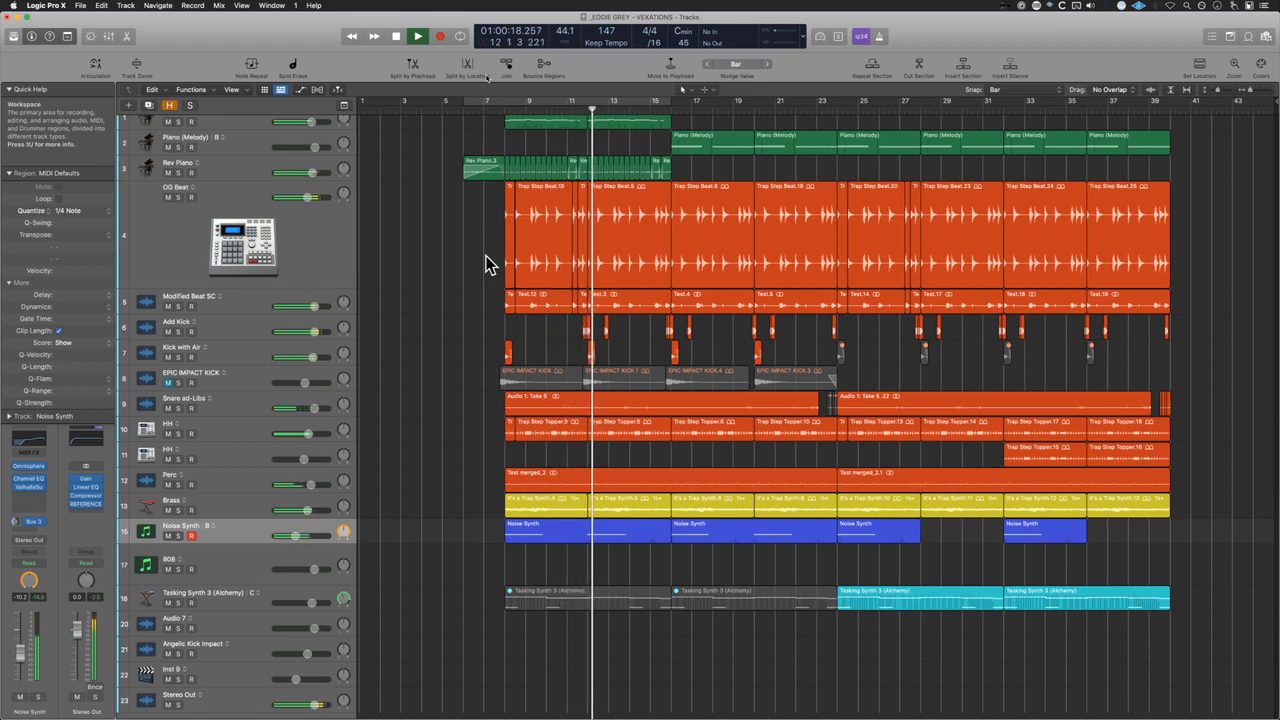
scroll(480, 268, "up", 2)
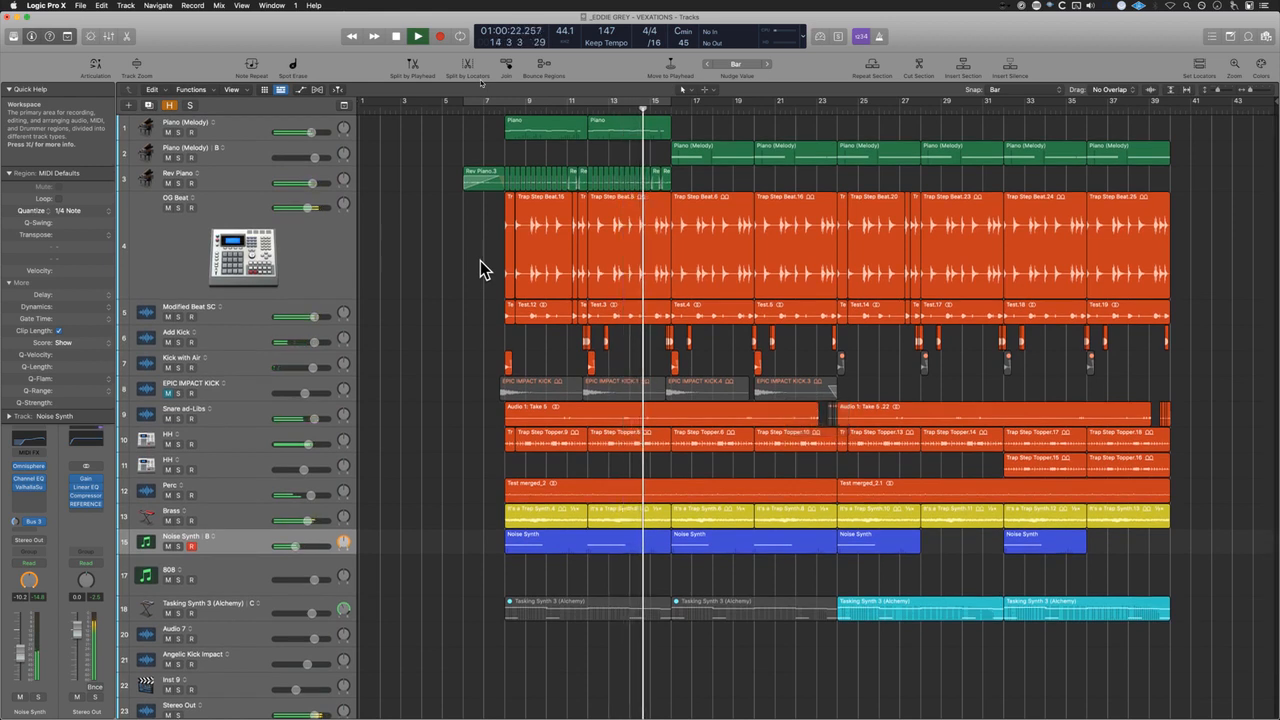
key("space")
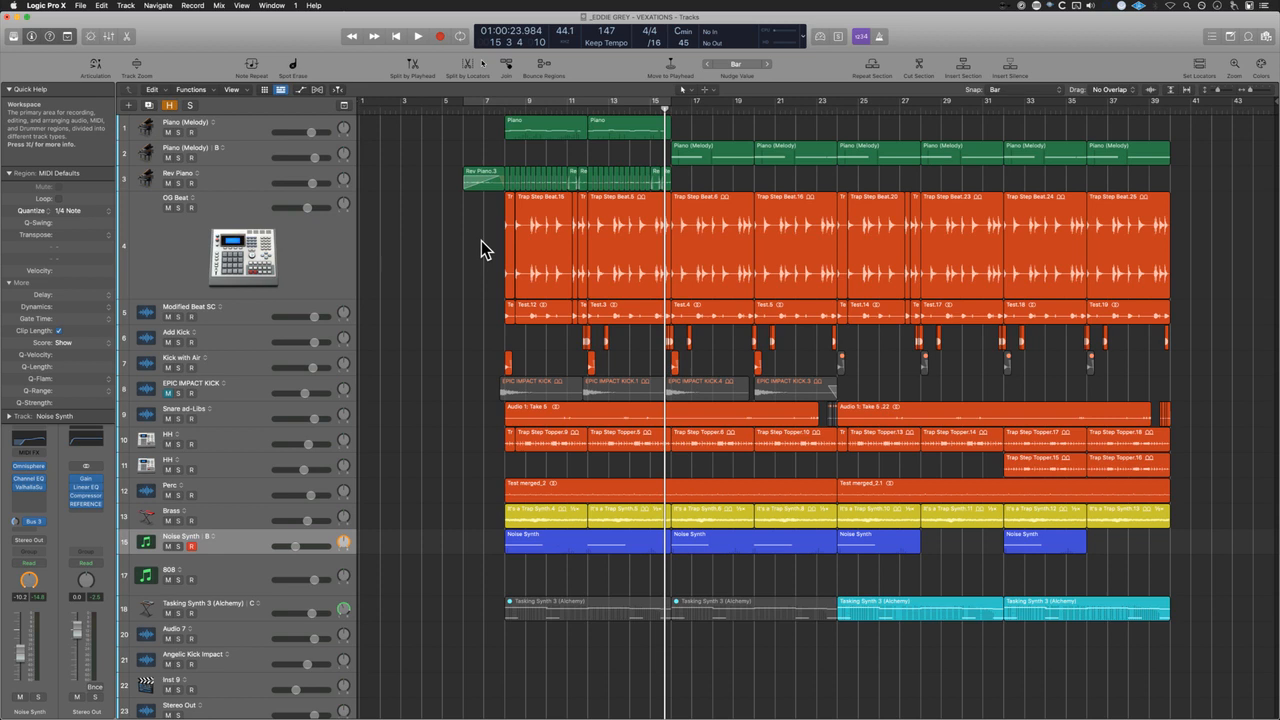
Step: Create a new project alternative named BEGINNERS without saving changes to the current alternative
left_click(80, 6)
mouse_move(140, 140)
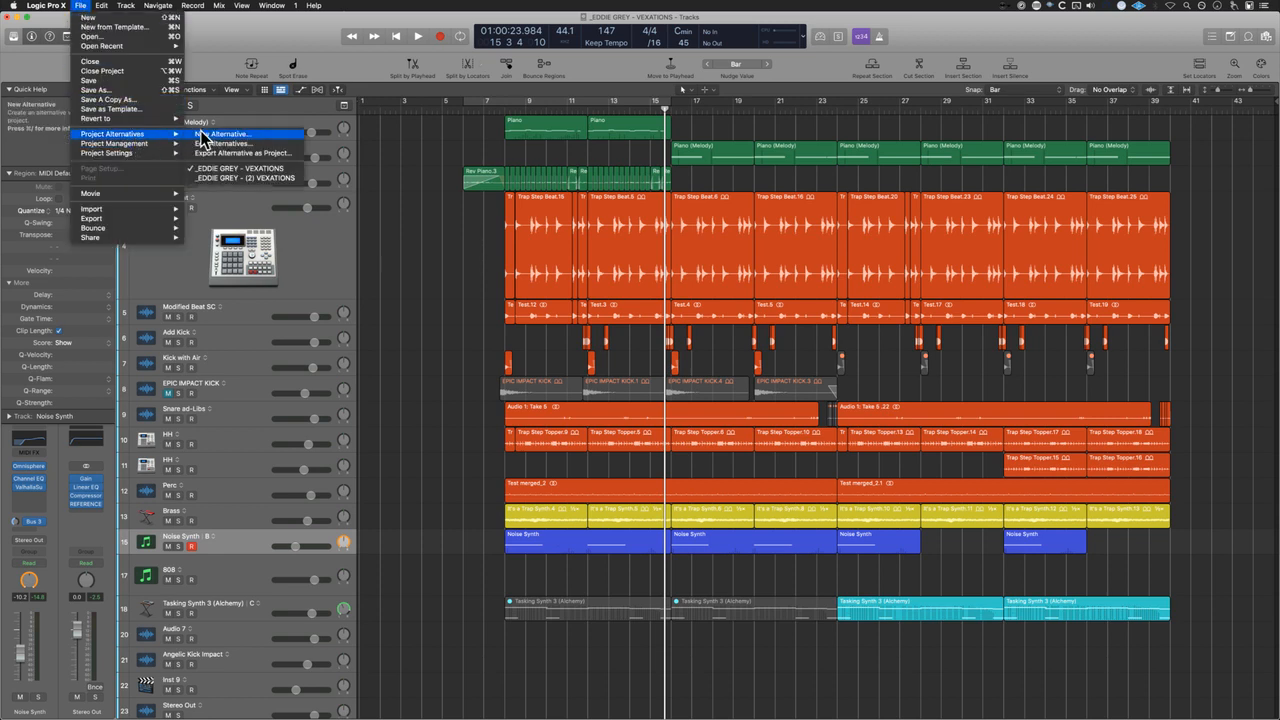
left_click(205, 134)
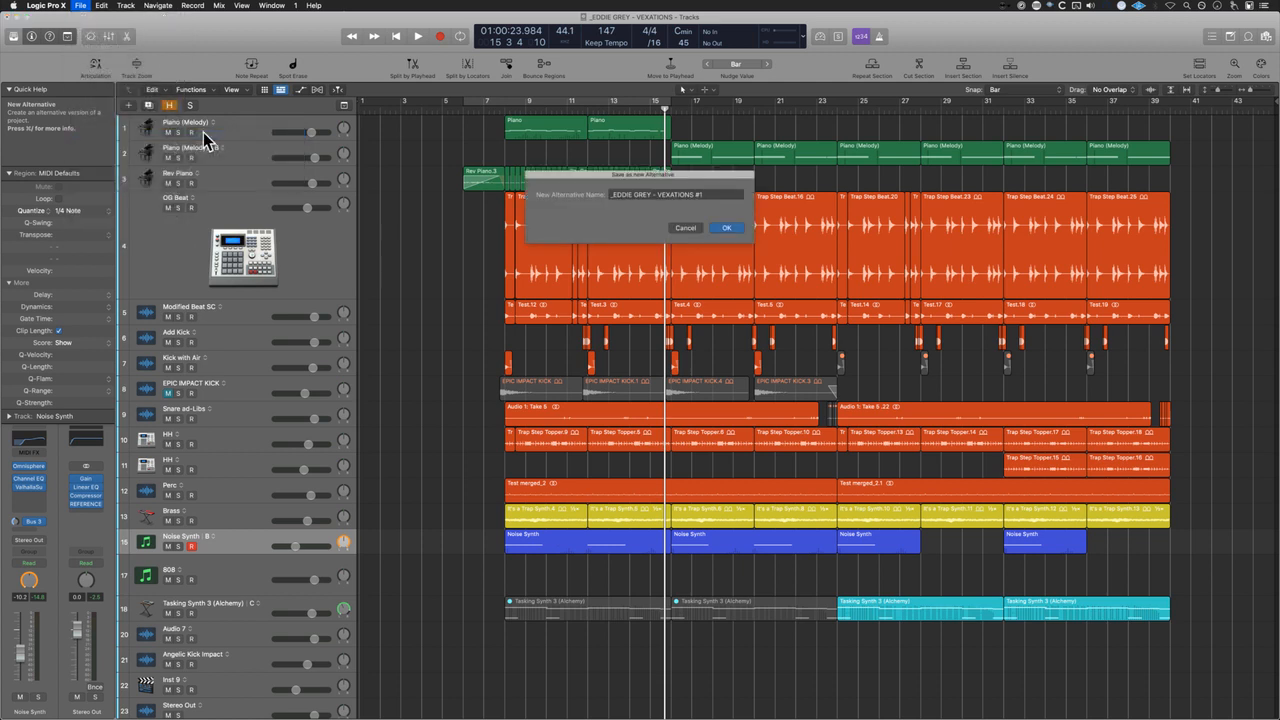
left_click_drag(722, 197, 543, 177)
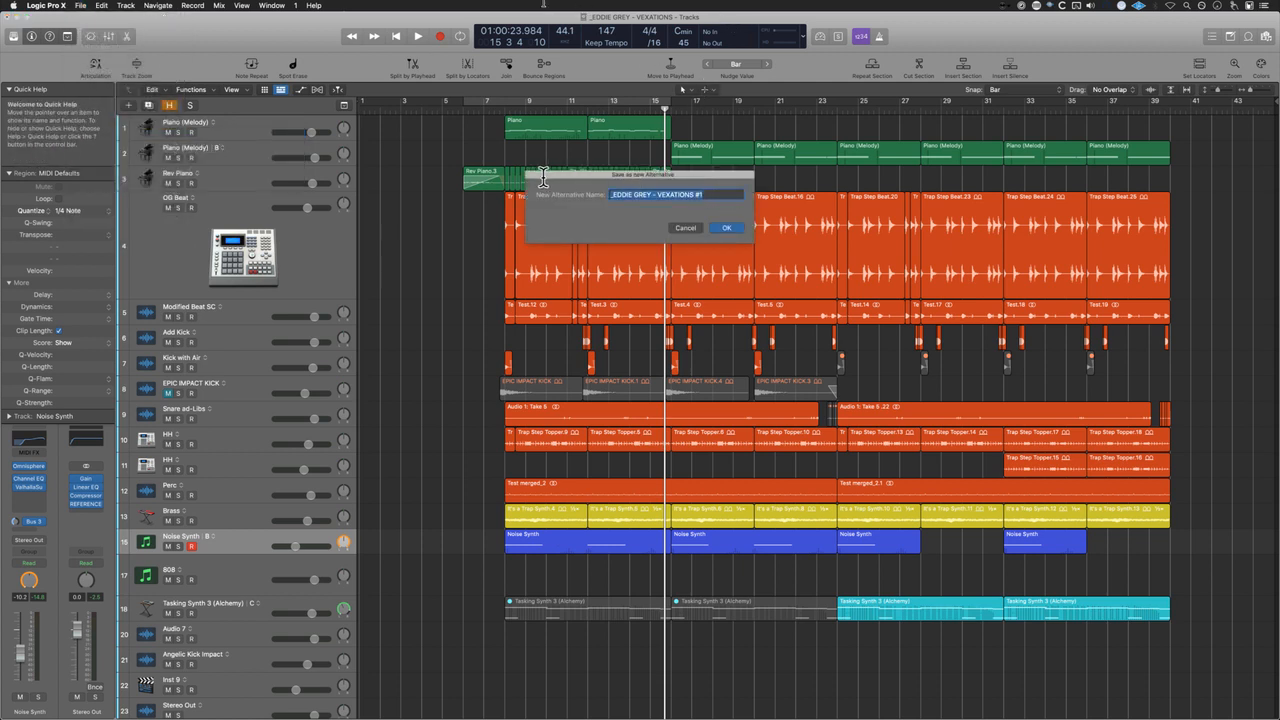
type("BEGINNERS")
key("Return")
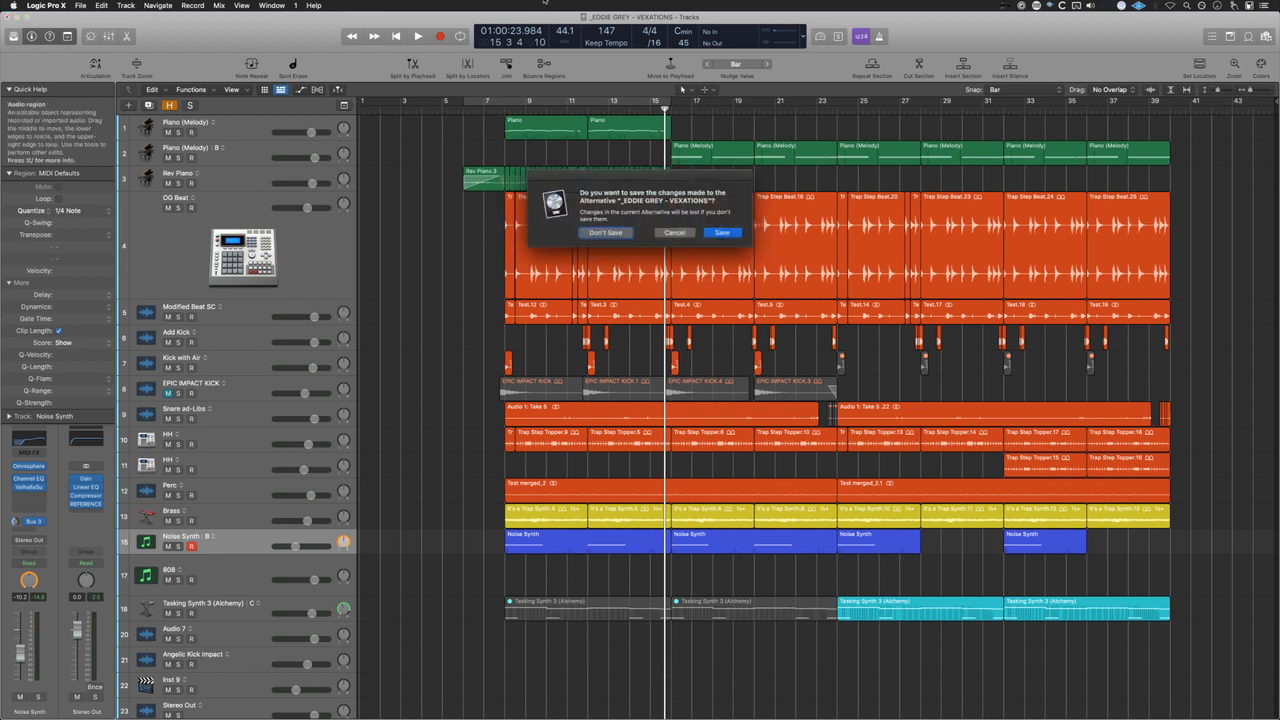
left_click(600, 232)
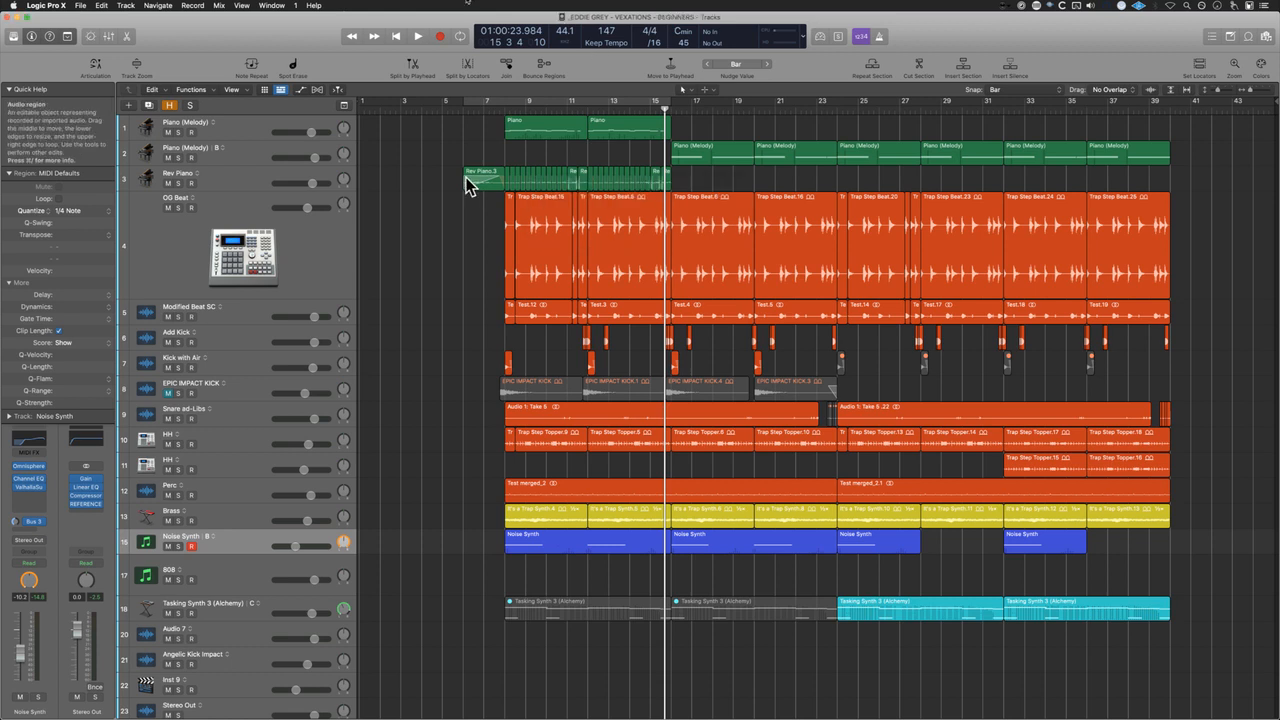
Step: Delete every region and track in the BEGINNERS alternative, leaving only the Stereo Out track
left_click(255, 136)
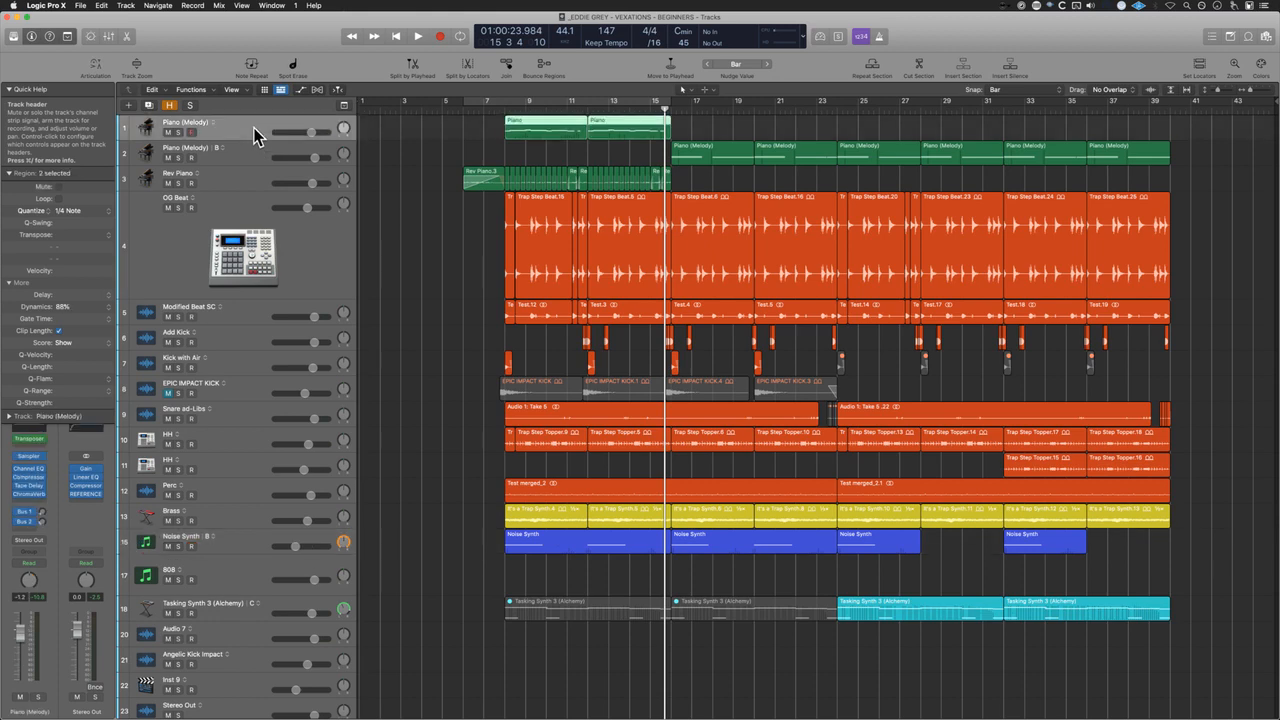
scroll(254, 130, "down", 10)
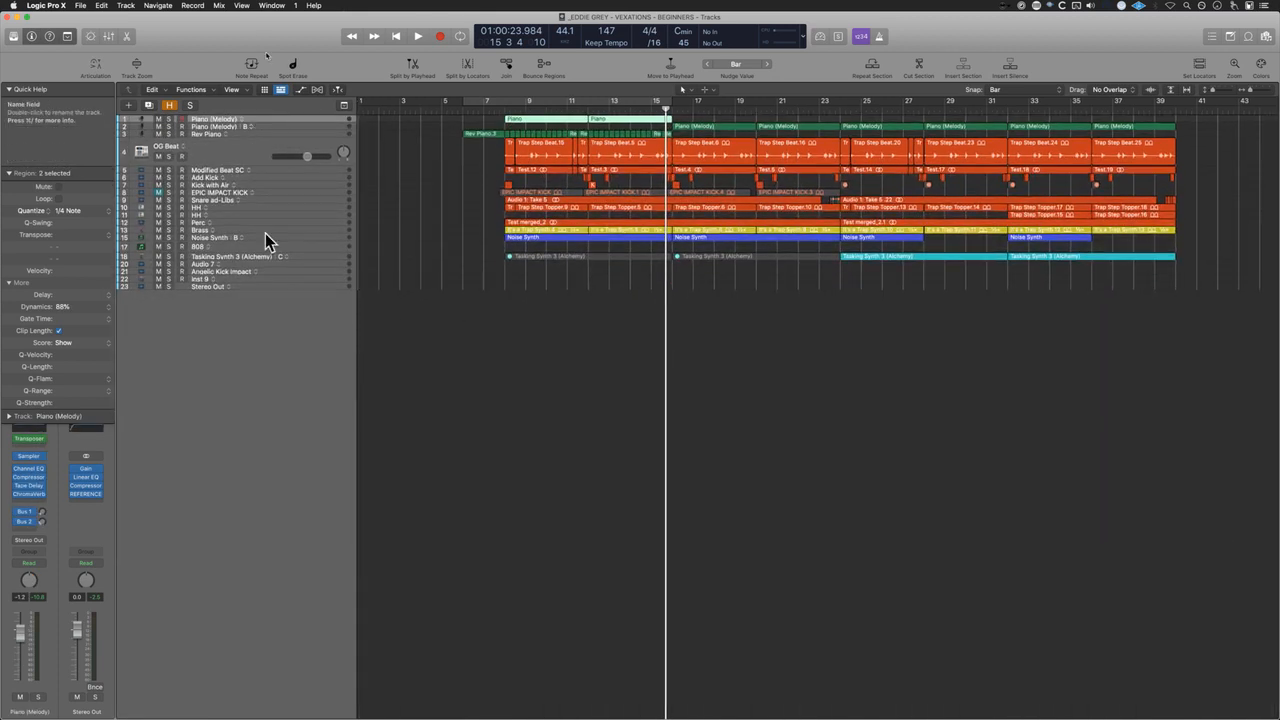
key("super+a")
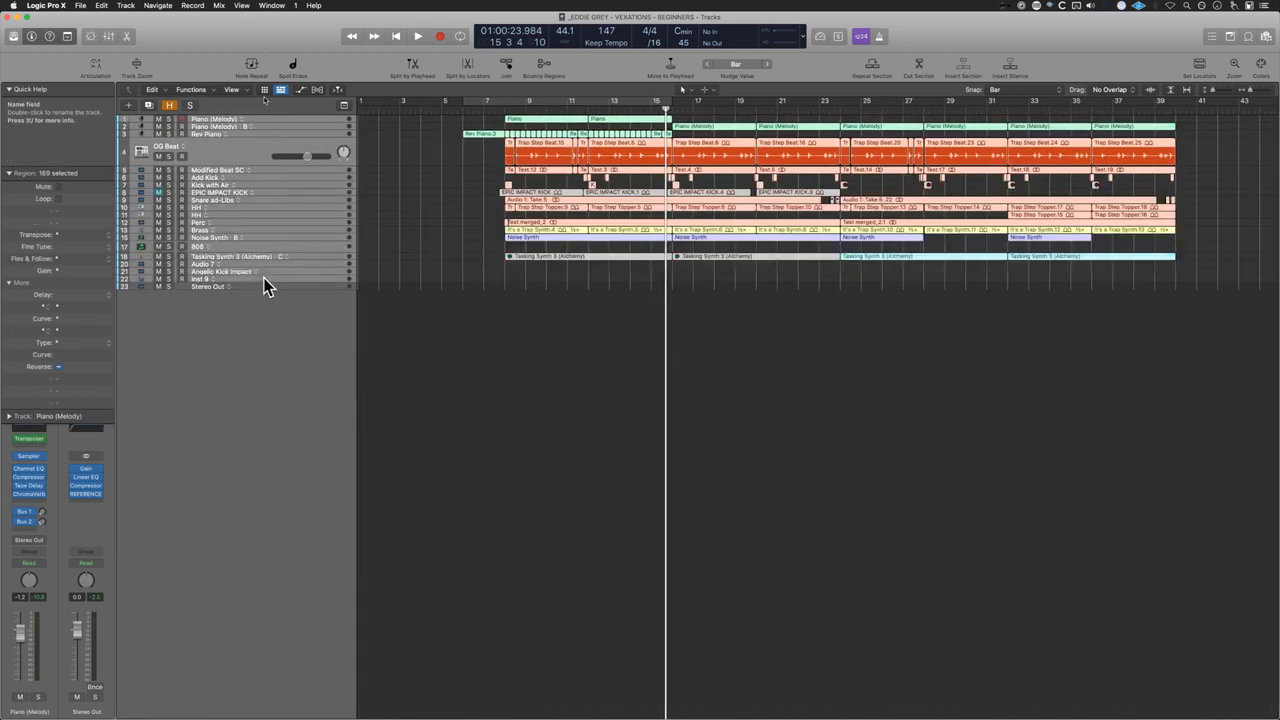
key("Delete")
key("Delete")
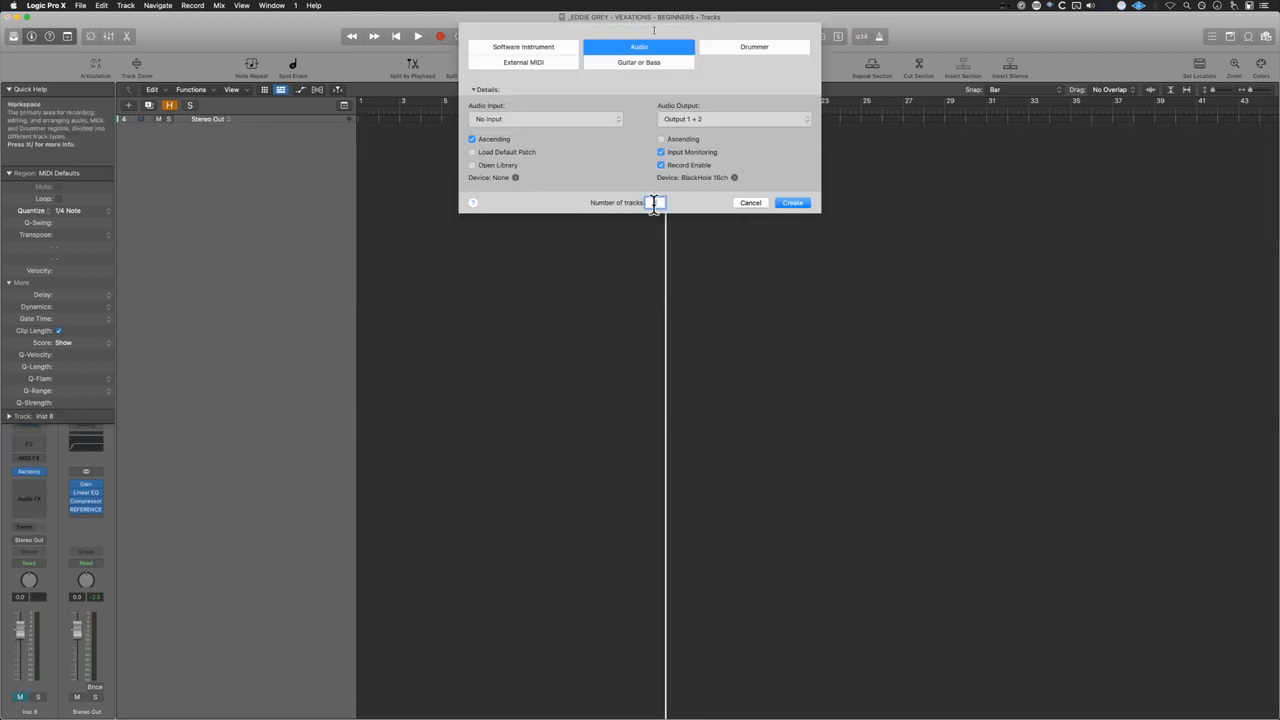
Step: Create one new audio track with no input and enlarge the track height
key("Return")
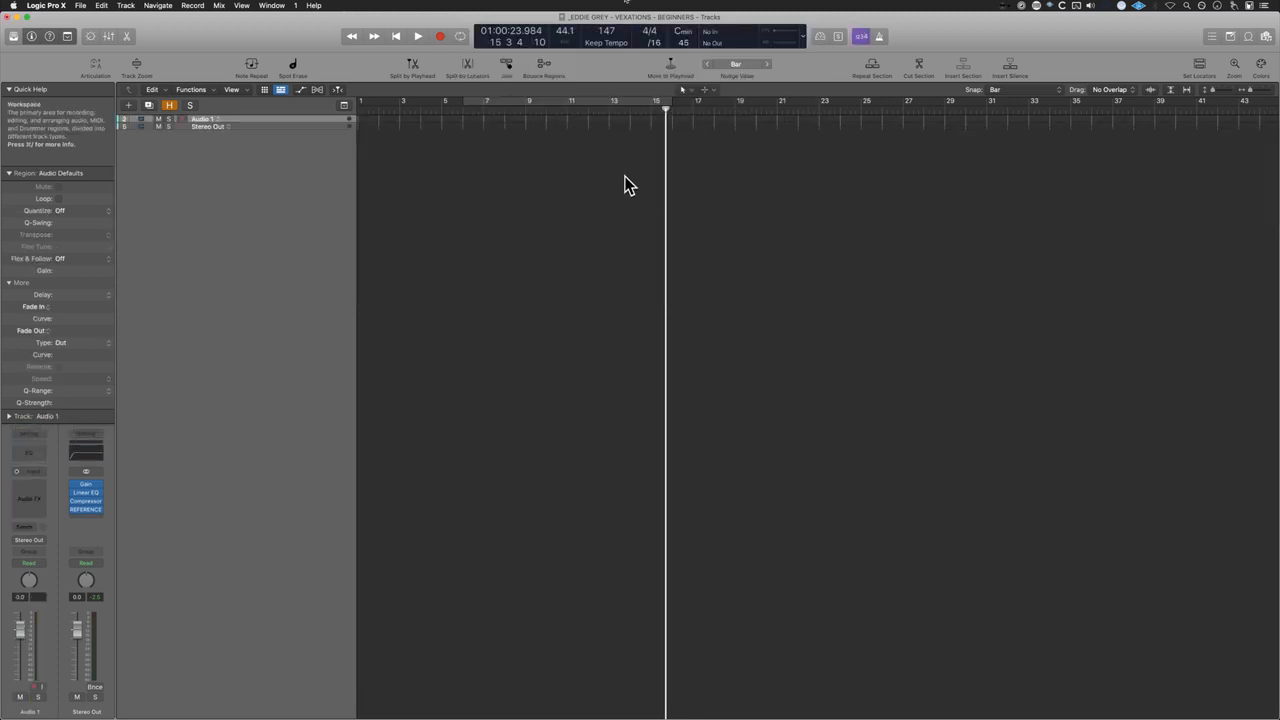
scroll(624, 177, "up", 8)
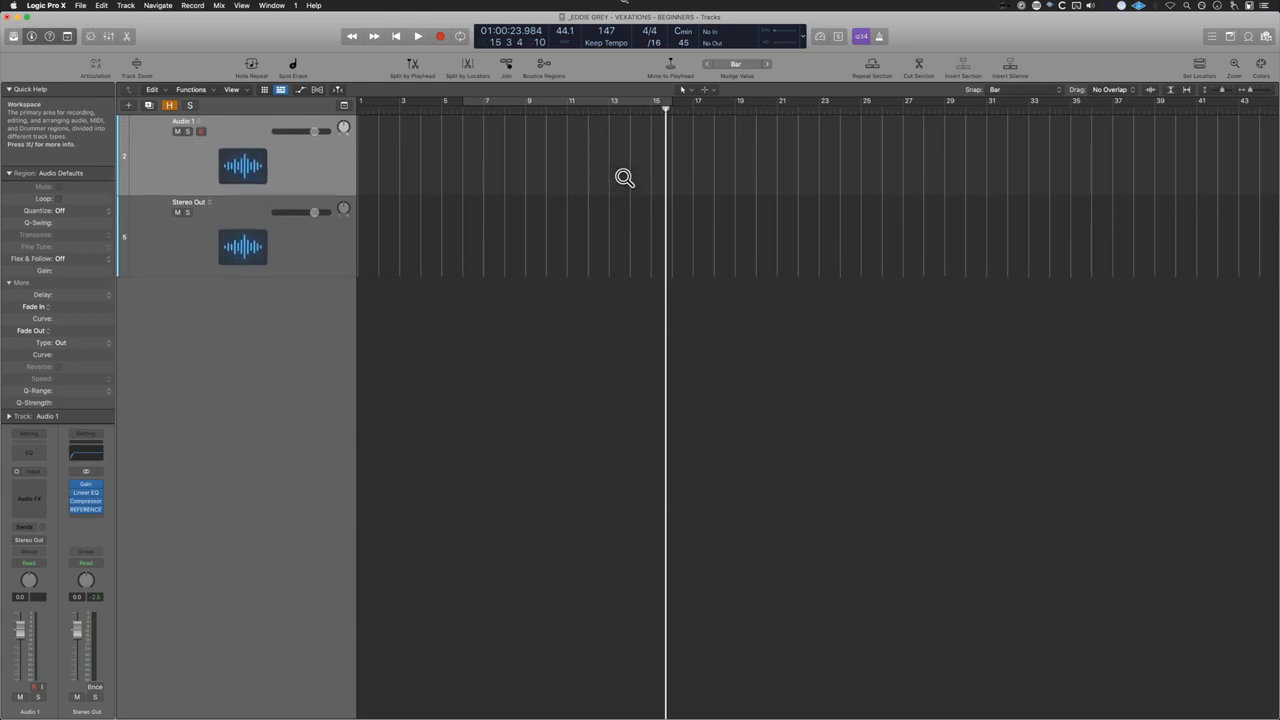
key("c")
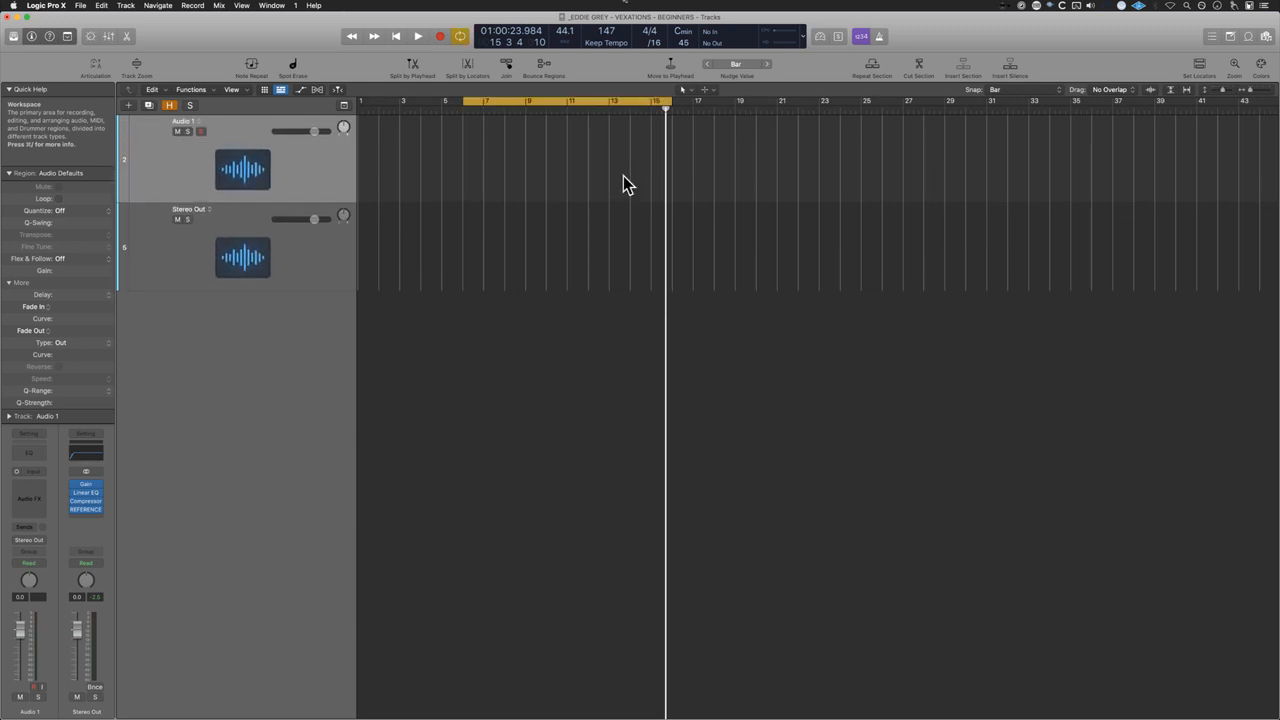
Step: Search the Apple Loops for "trap", with cycle mode off and the playhead at the project start
key("o")
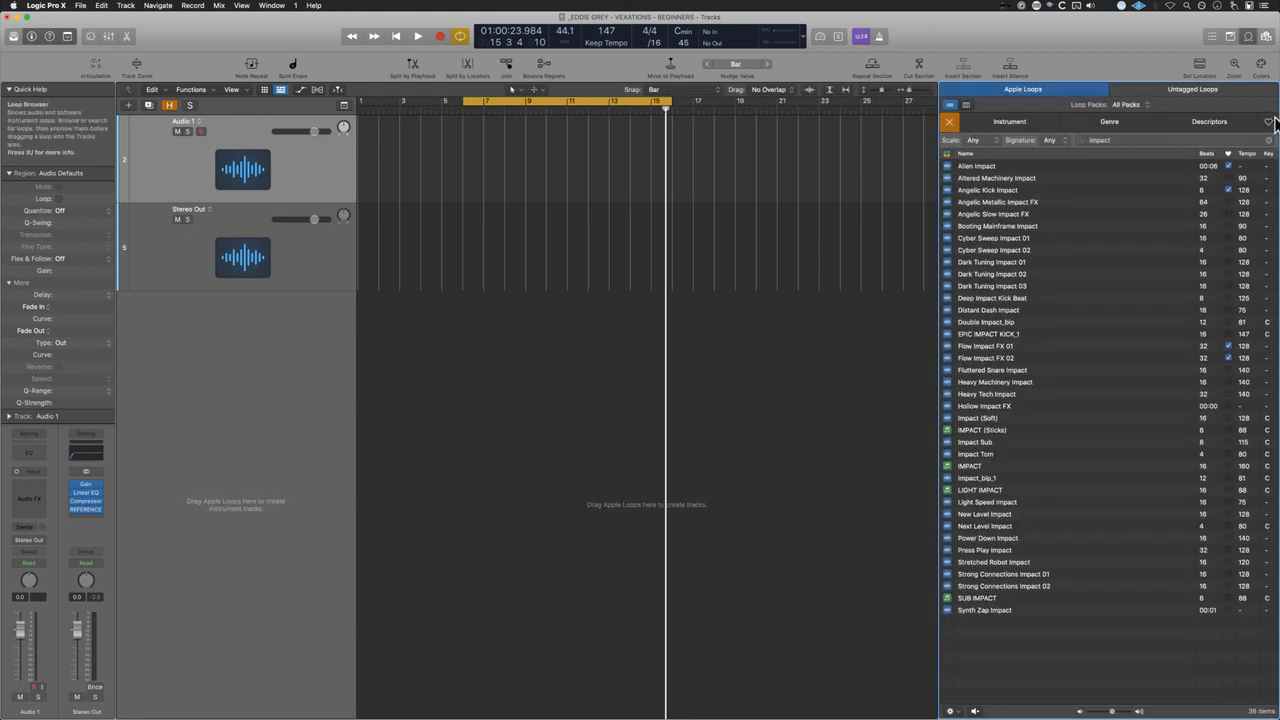
type("tr")
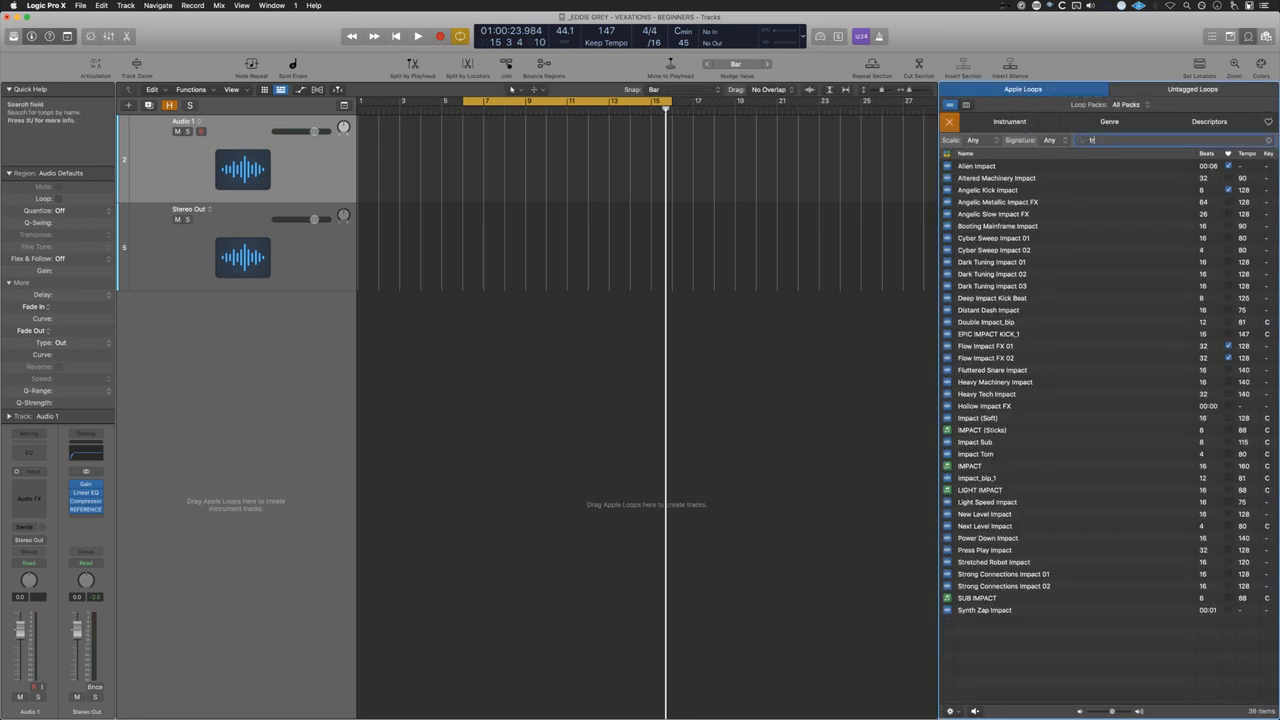
type("ap")
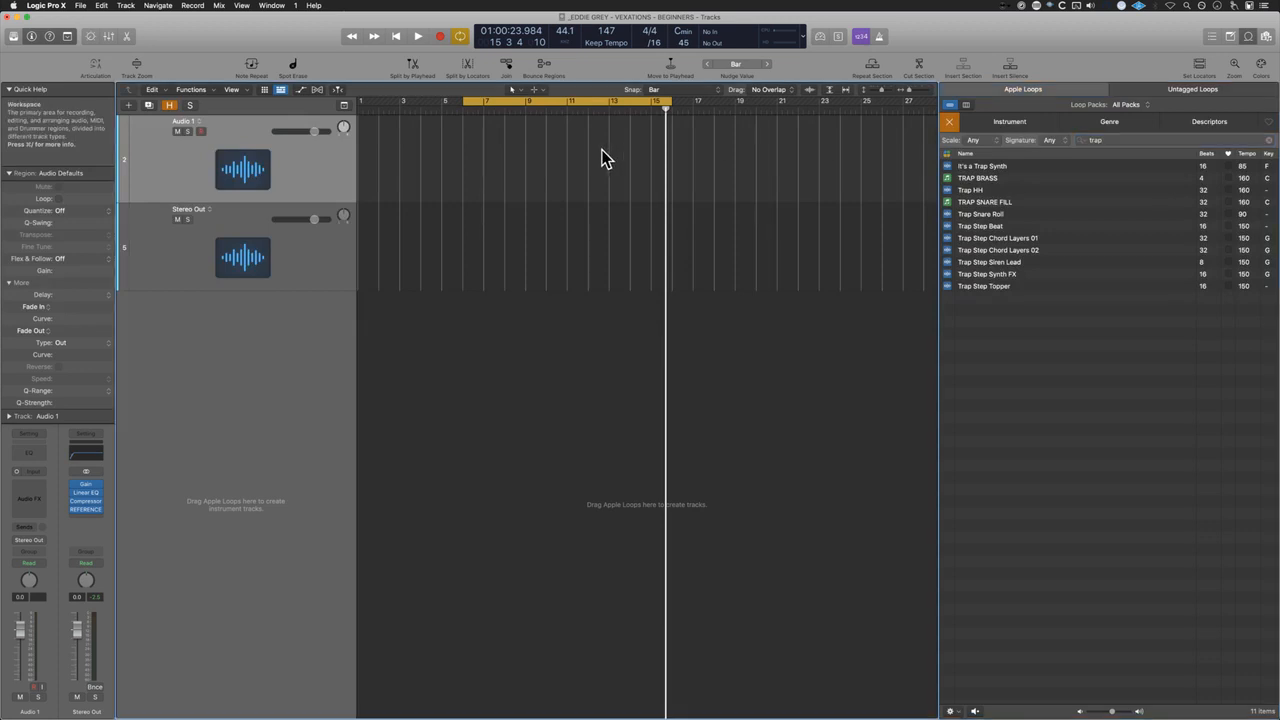
type("c")
key("Return")
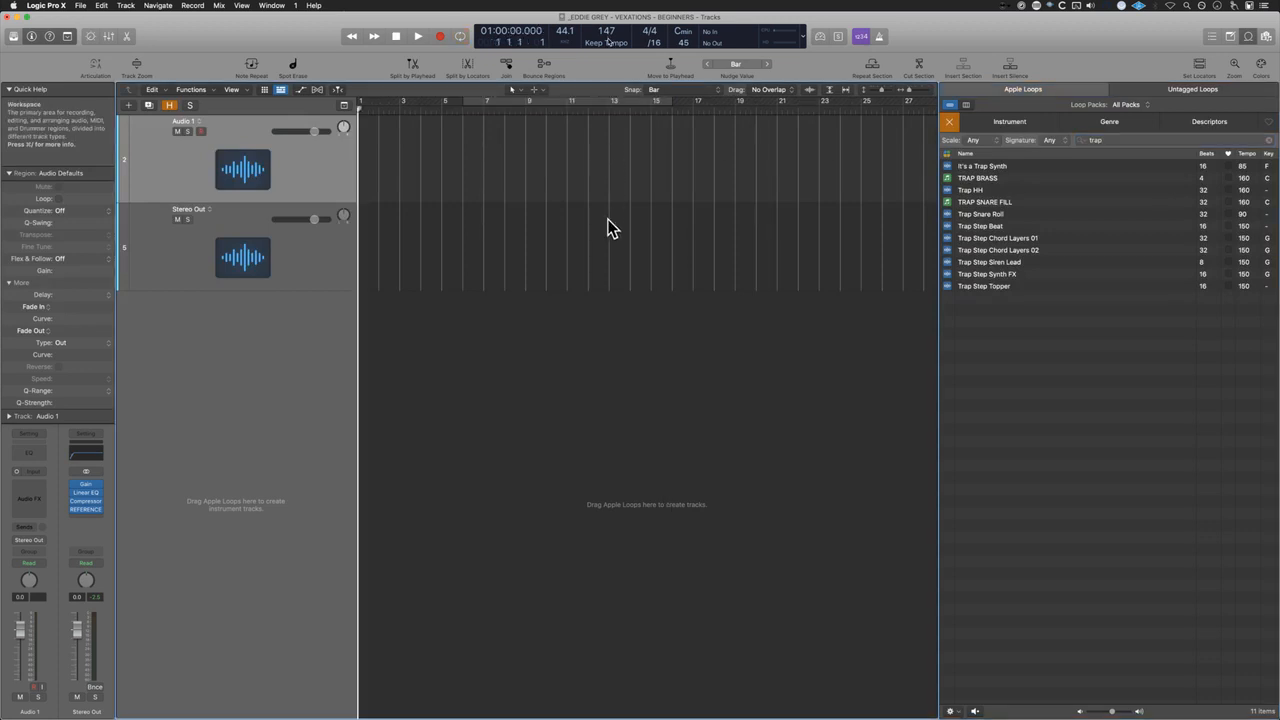
left_click(1116, 141)
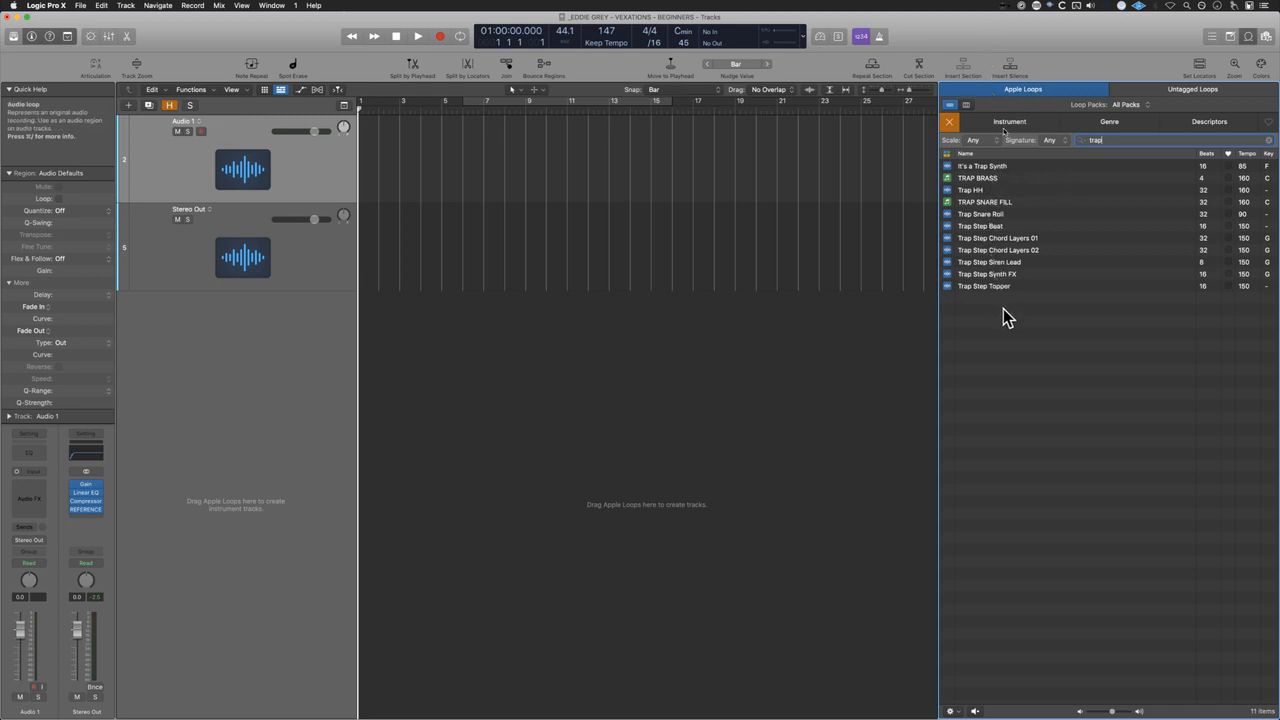
Step: Preview the It's a Trap Synth loop and raise the loop preview volume slightly
left_click(991, 172)
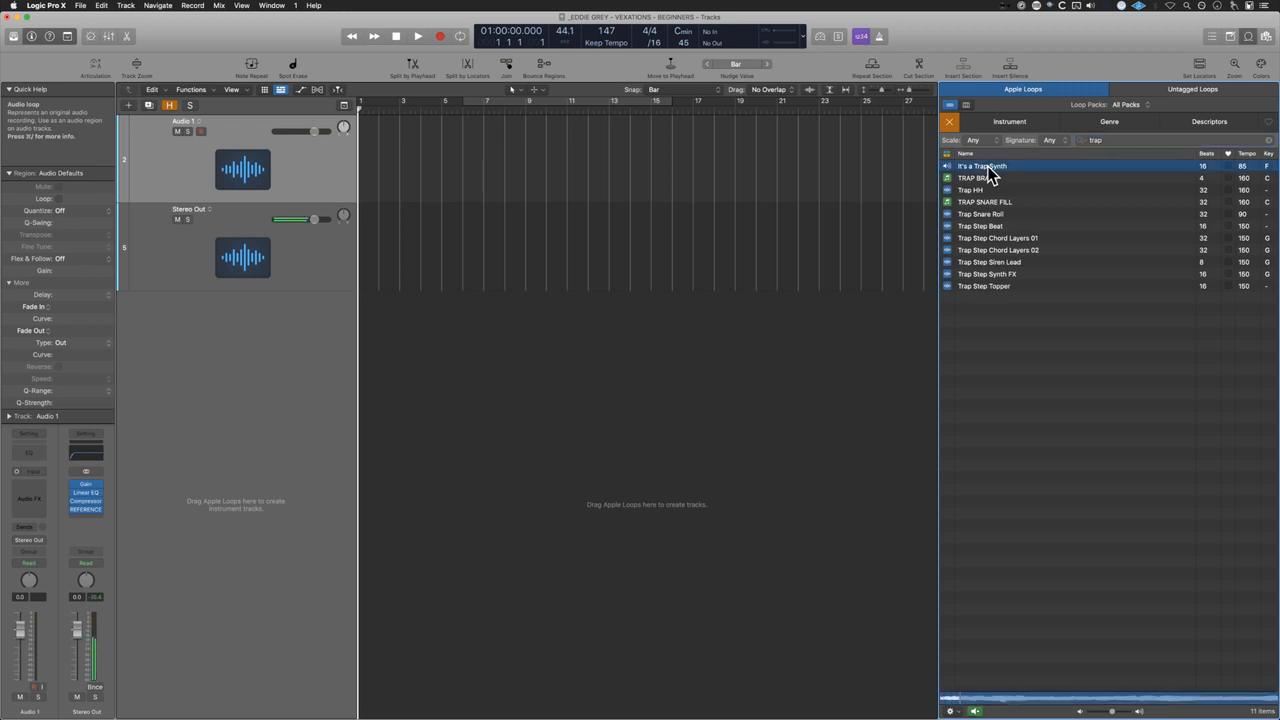
left_click_drag(1110, 711, 1117, 711)
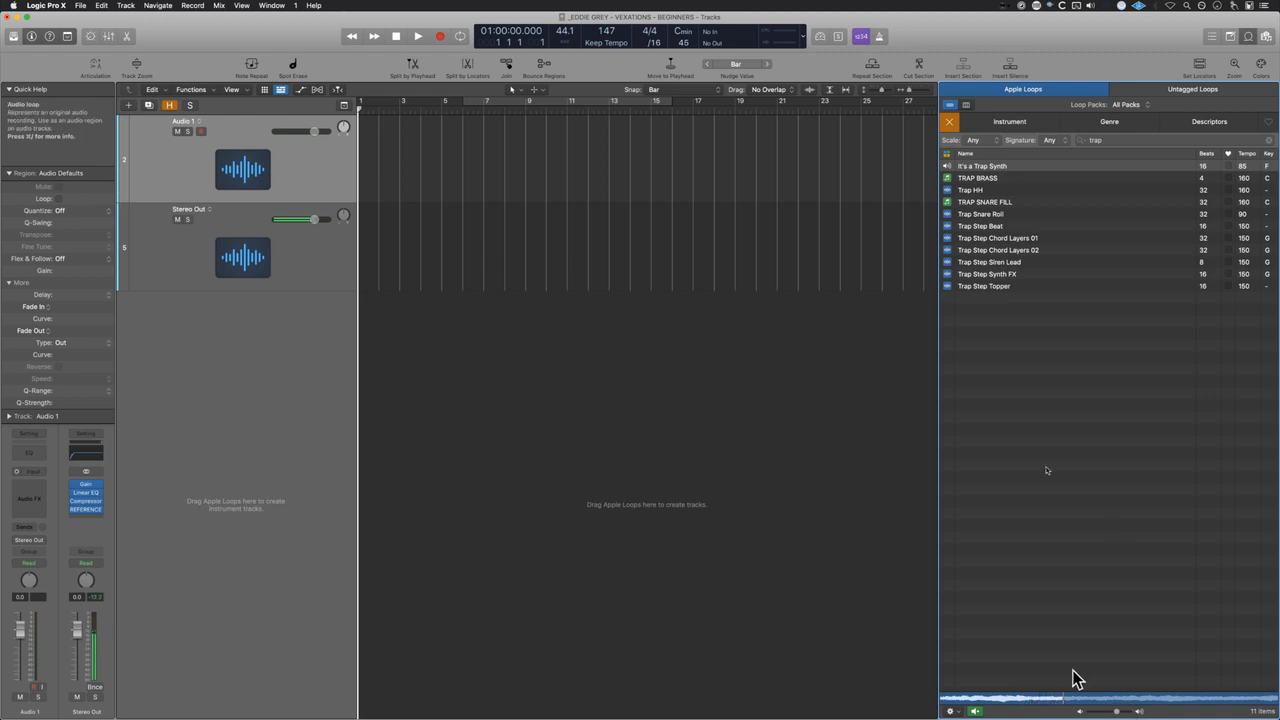
key("space")
key("space")
Step: Add the It's a Trap Synth loop at bar 1 on a new audio track and deselect its region
left_click(972, 168)
left_click_drag(972, 170, 359, 334)
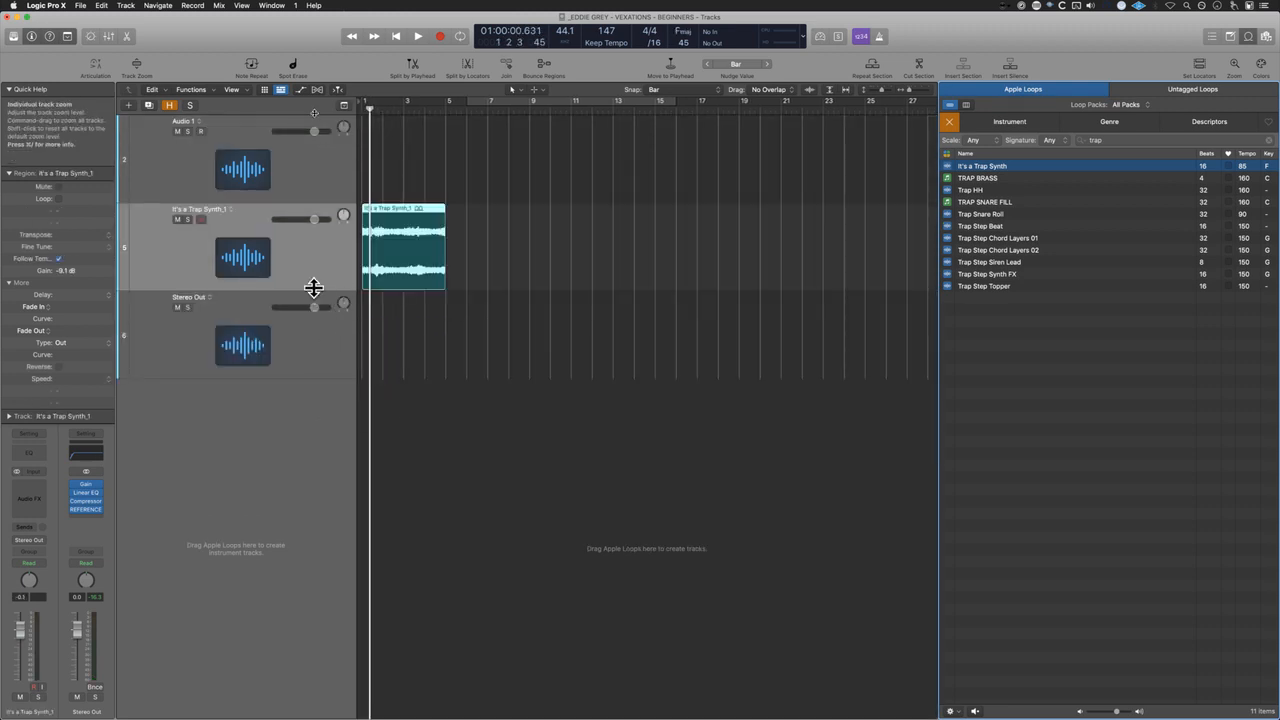
left_click(772, 355)
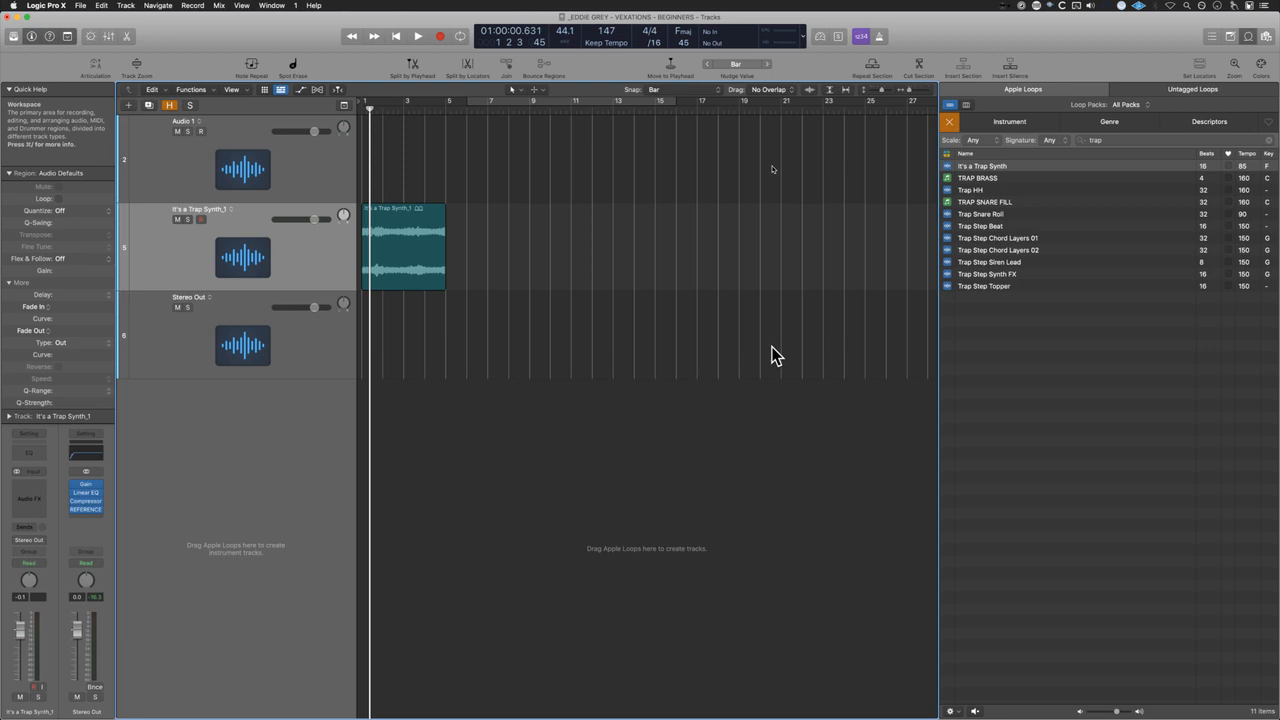
Step: Preview the Trap HH loop and add the Trap Step Topper loop at bar 1 on a new audio track
left_click(984, 190)
left_click_drag(984, 190, 992, 221)
left_click(974, 191)
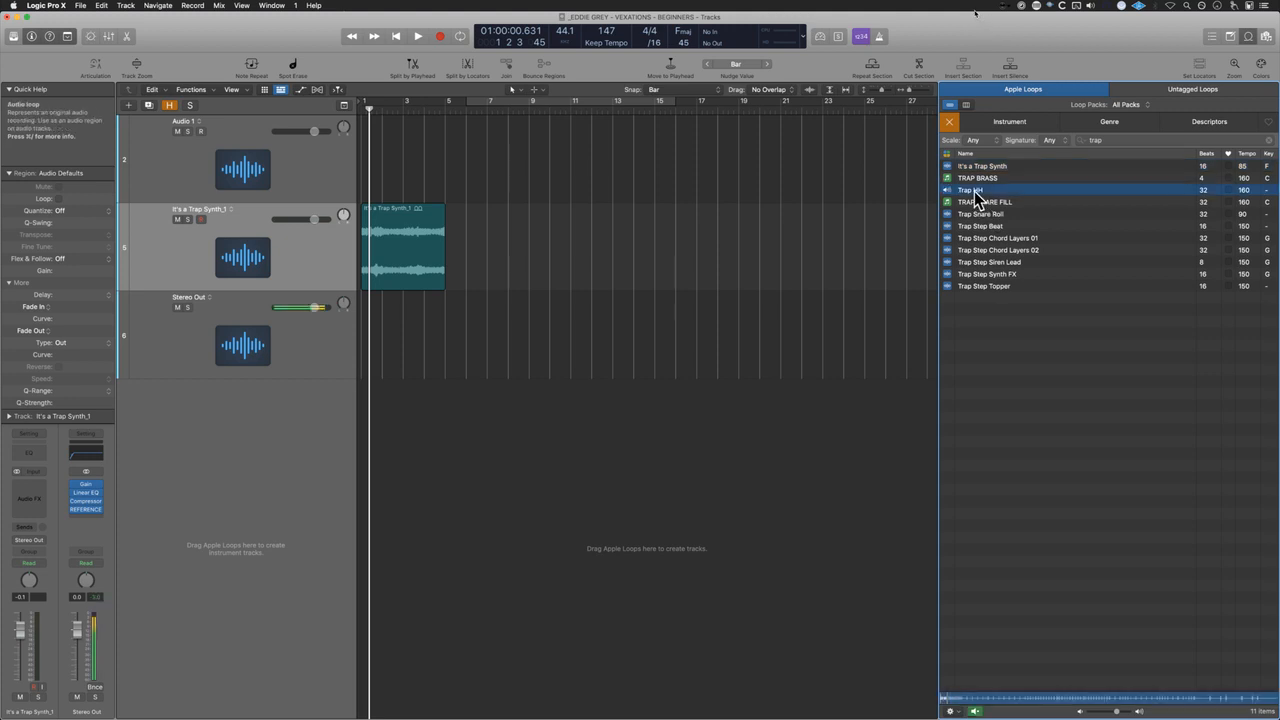
left_click(974, 191)
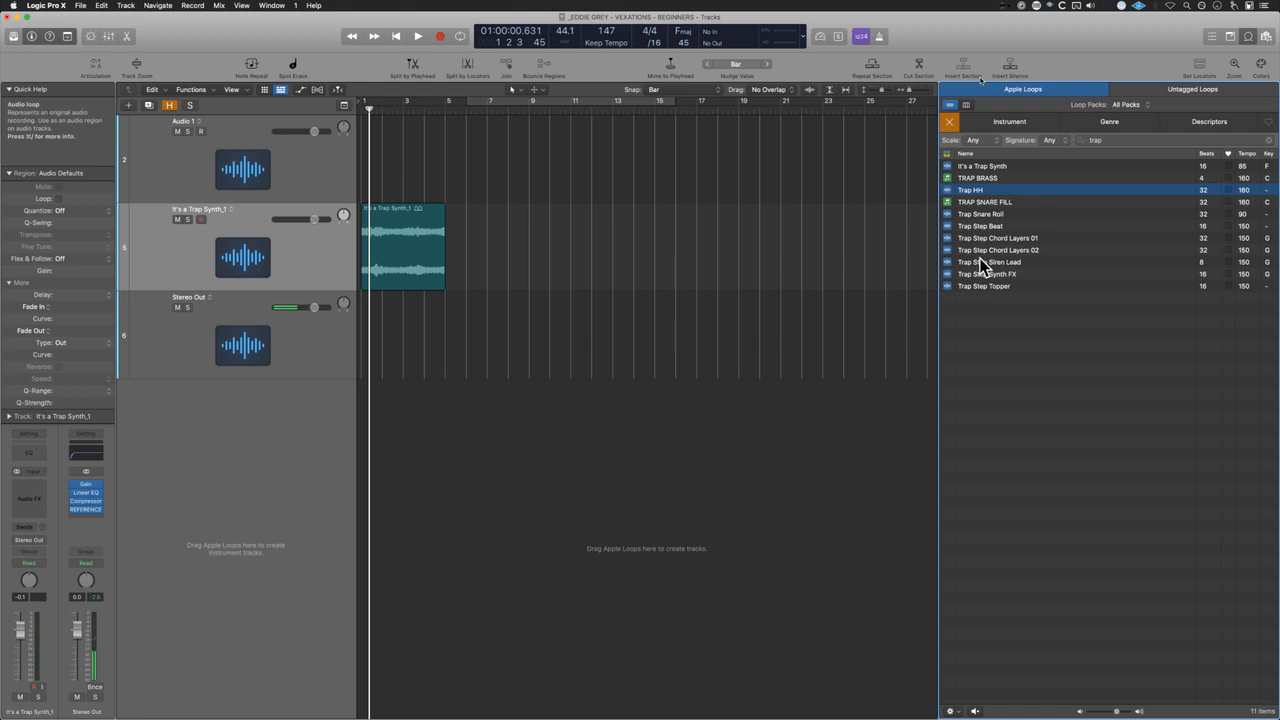
left_click_drag(979, 288, 366, 431)
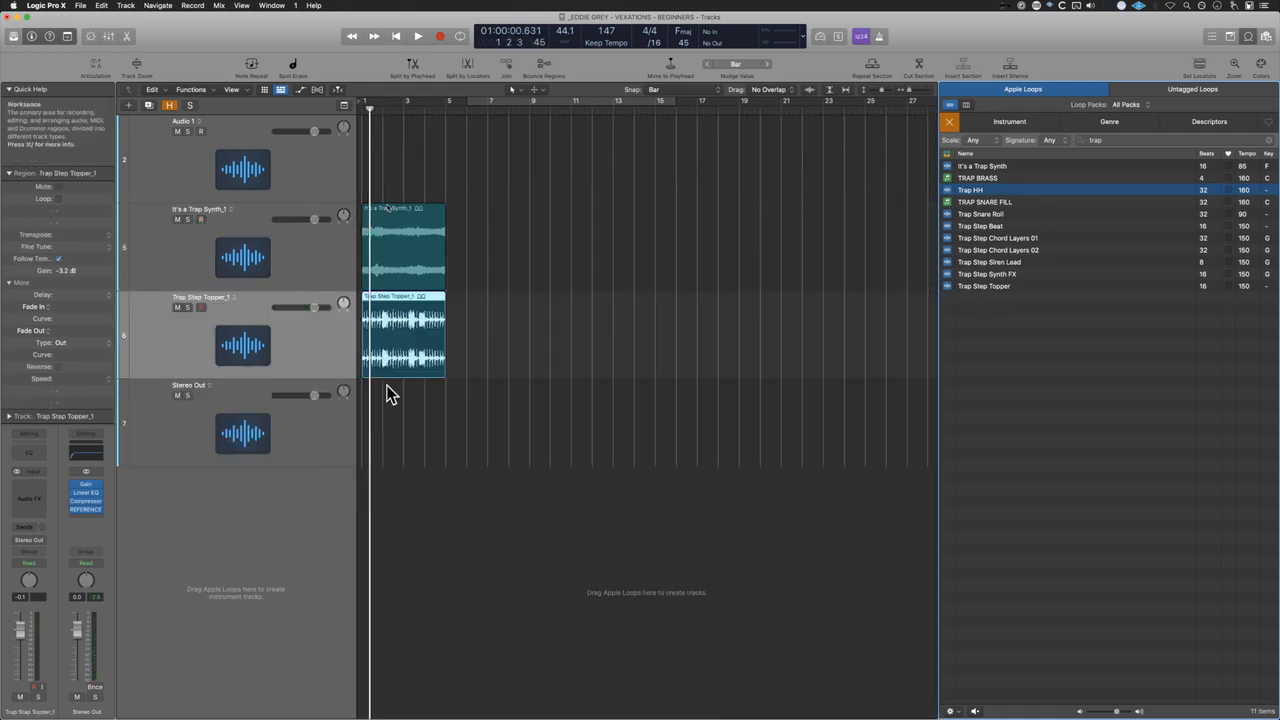
key("Return")
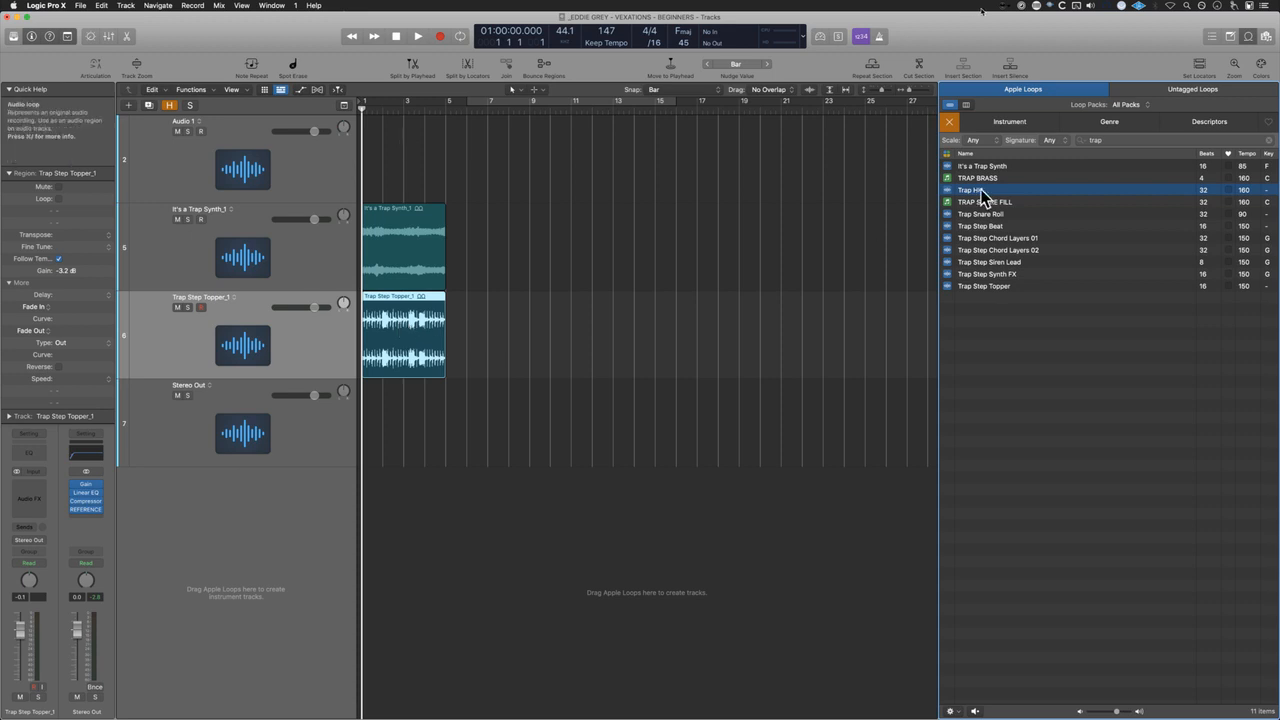
Step: Try to search the Apple Loops for "one shot" and reset the search
left_click(1128, 139)
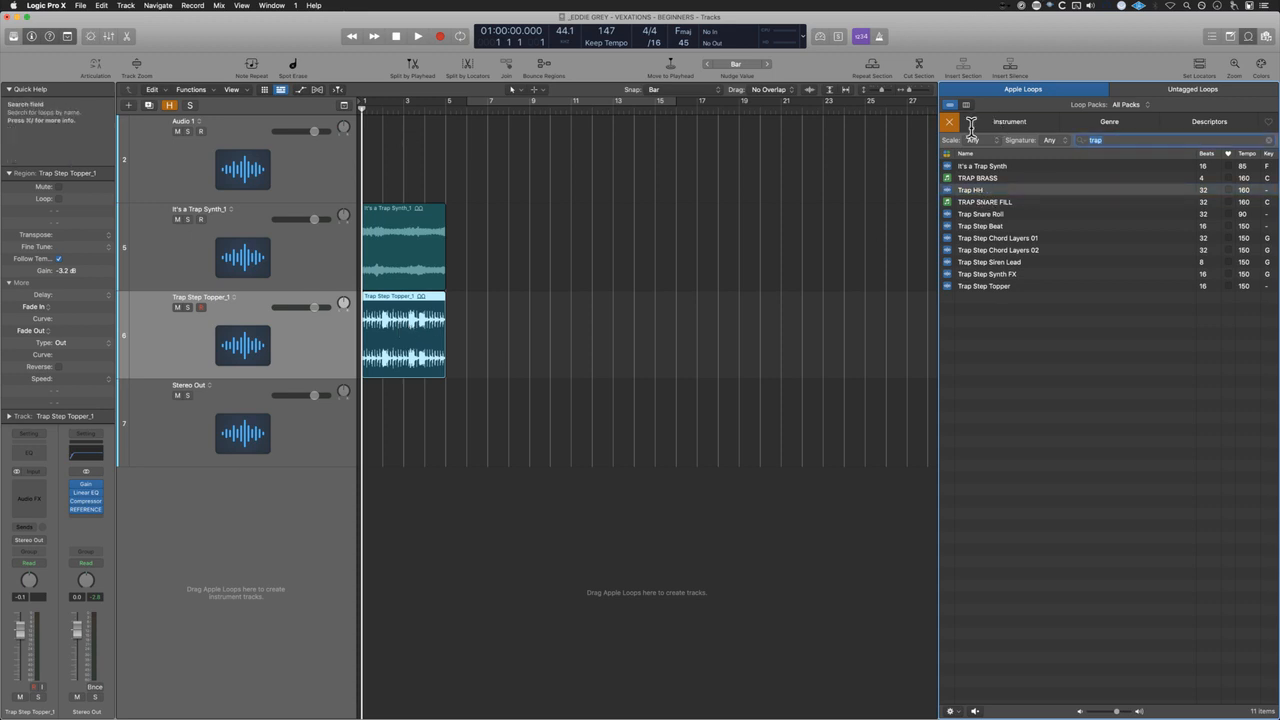
type("one shot")
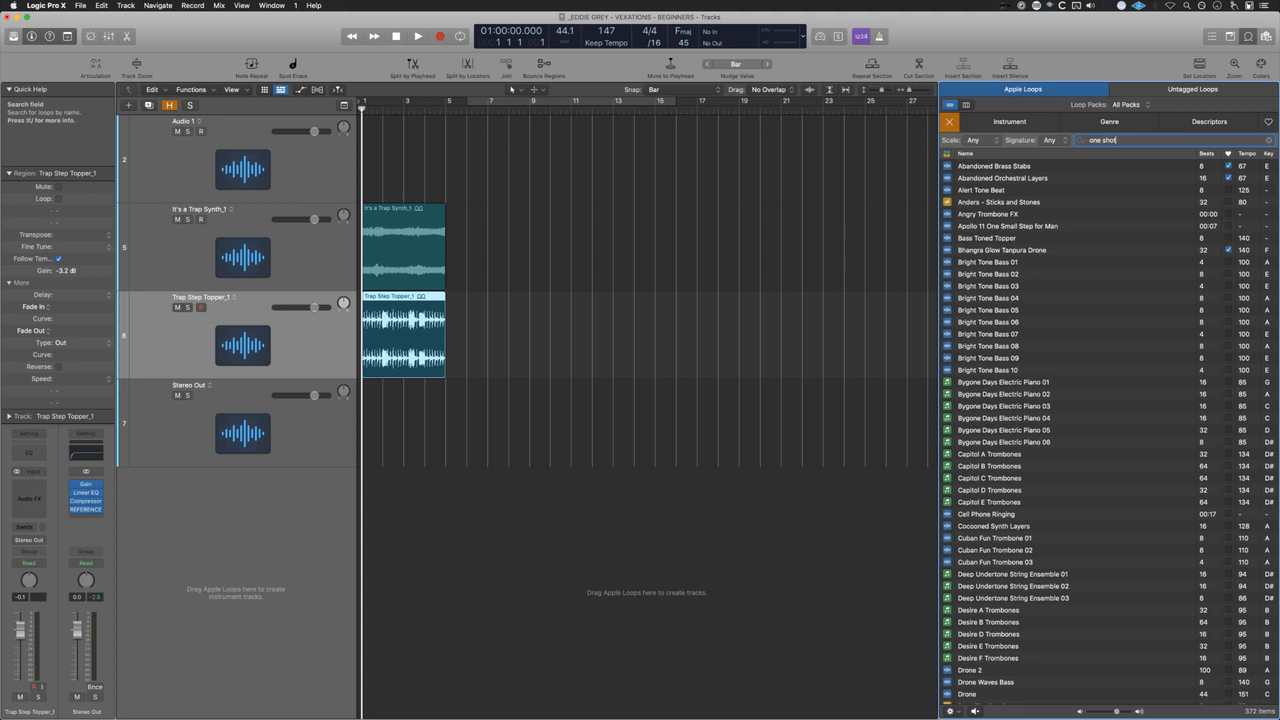
key("super+a")
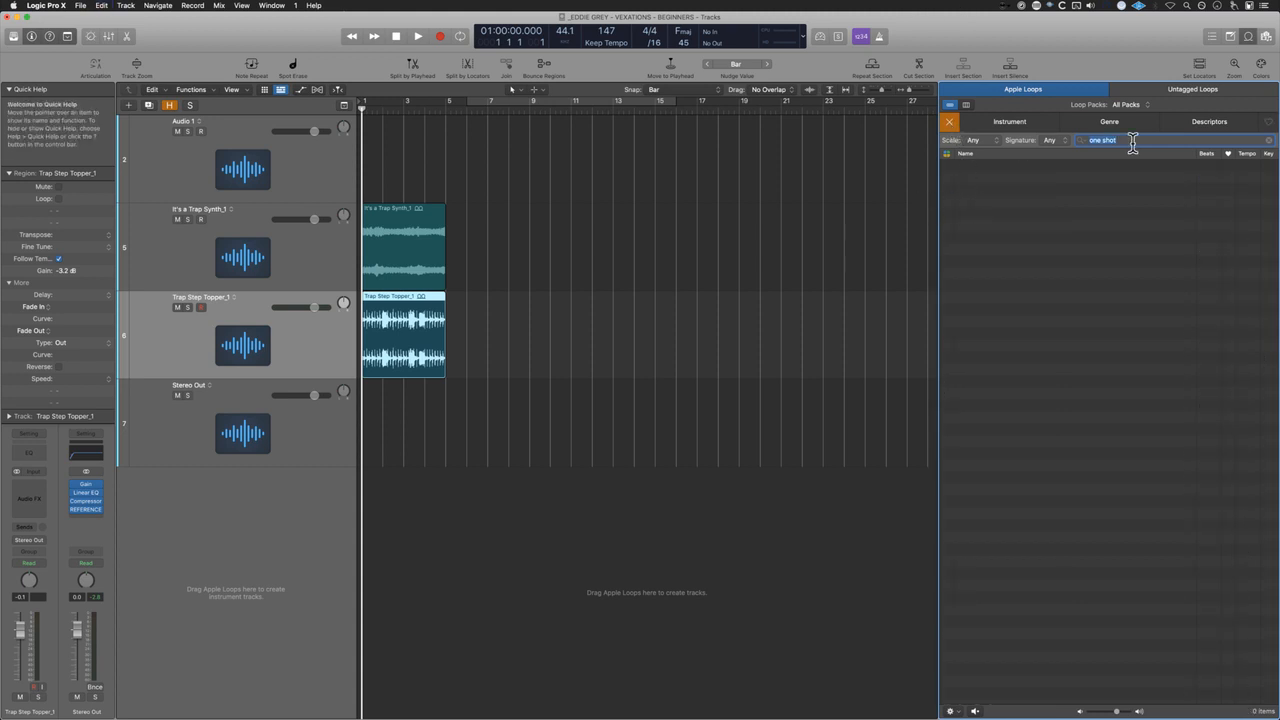
left_click(949, 122)
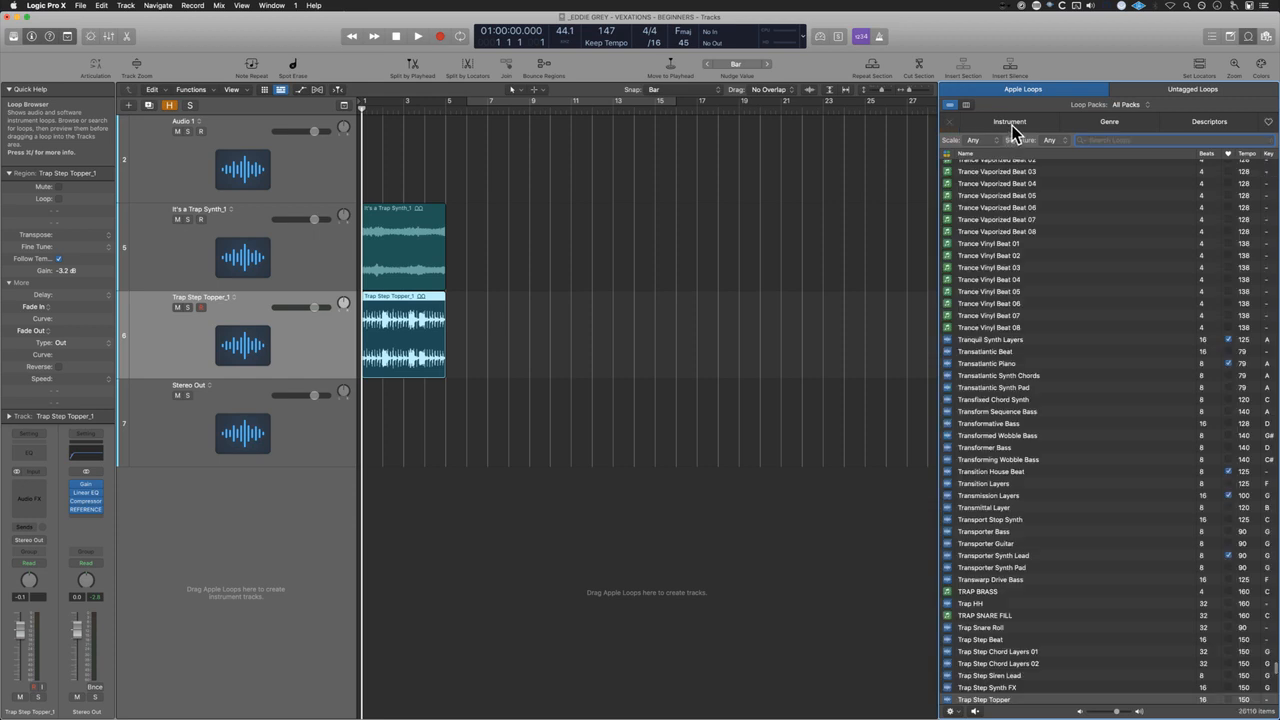
Step: Look through the descriptor, genre and instrument keywords and filter the loops by the Single descriptor
left_click(1197, 125)
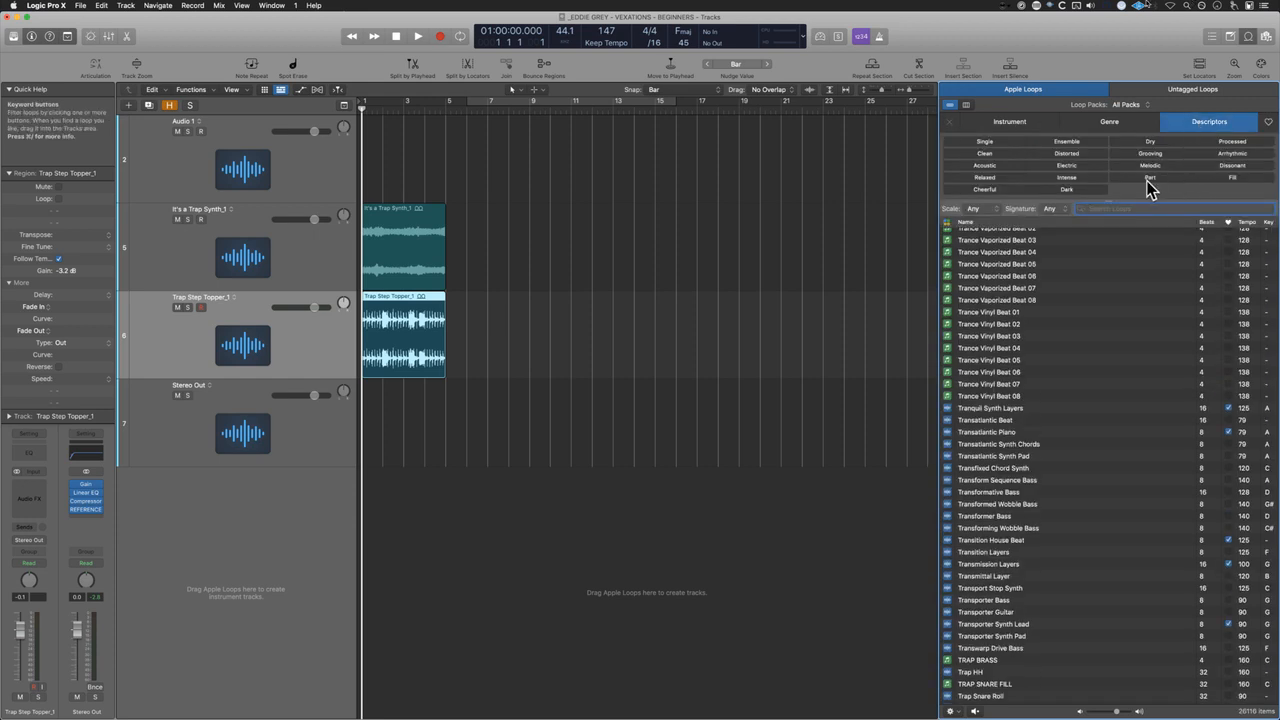
left_click(1134, 123)
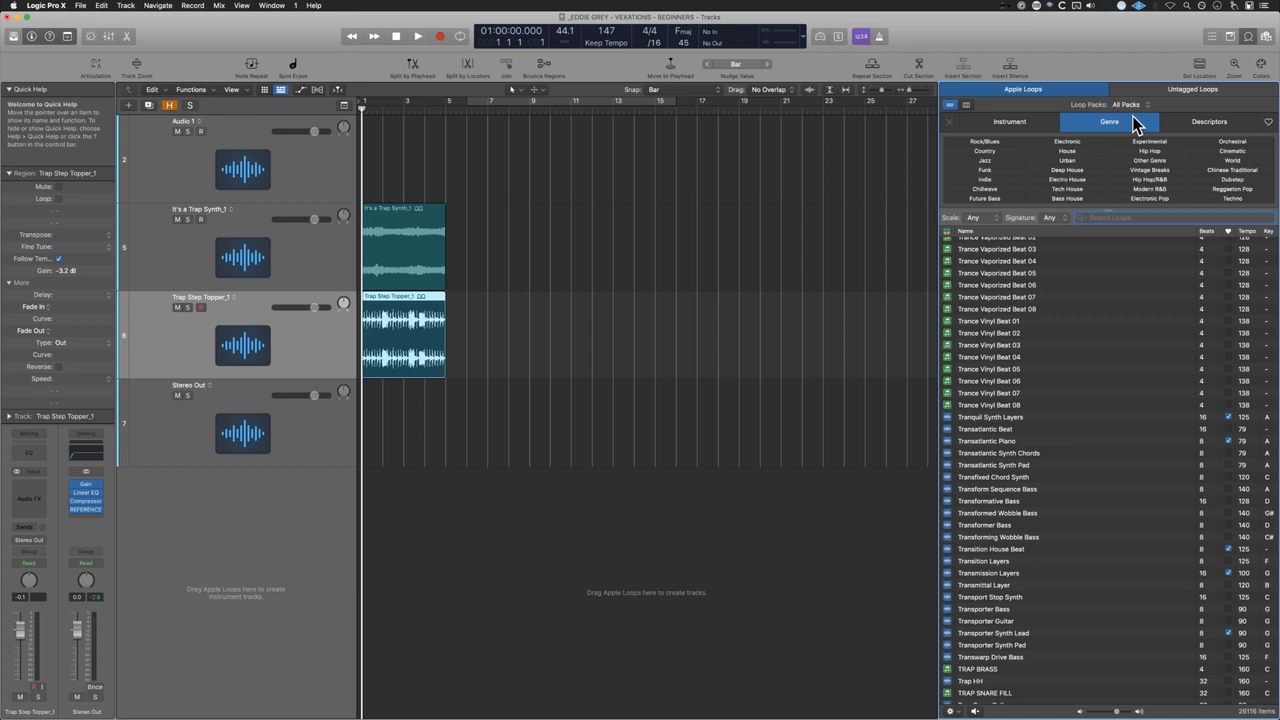
left_click(1010, 124)
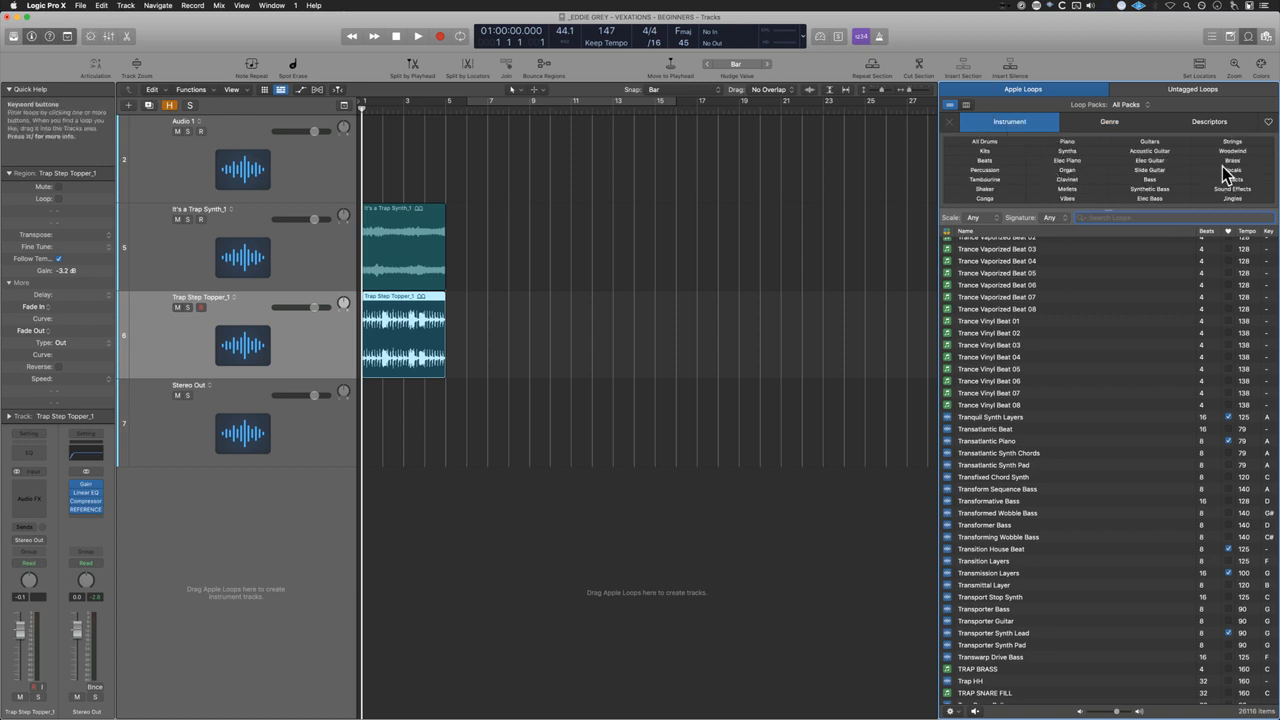
left_click(1214, 125)
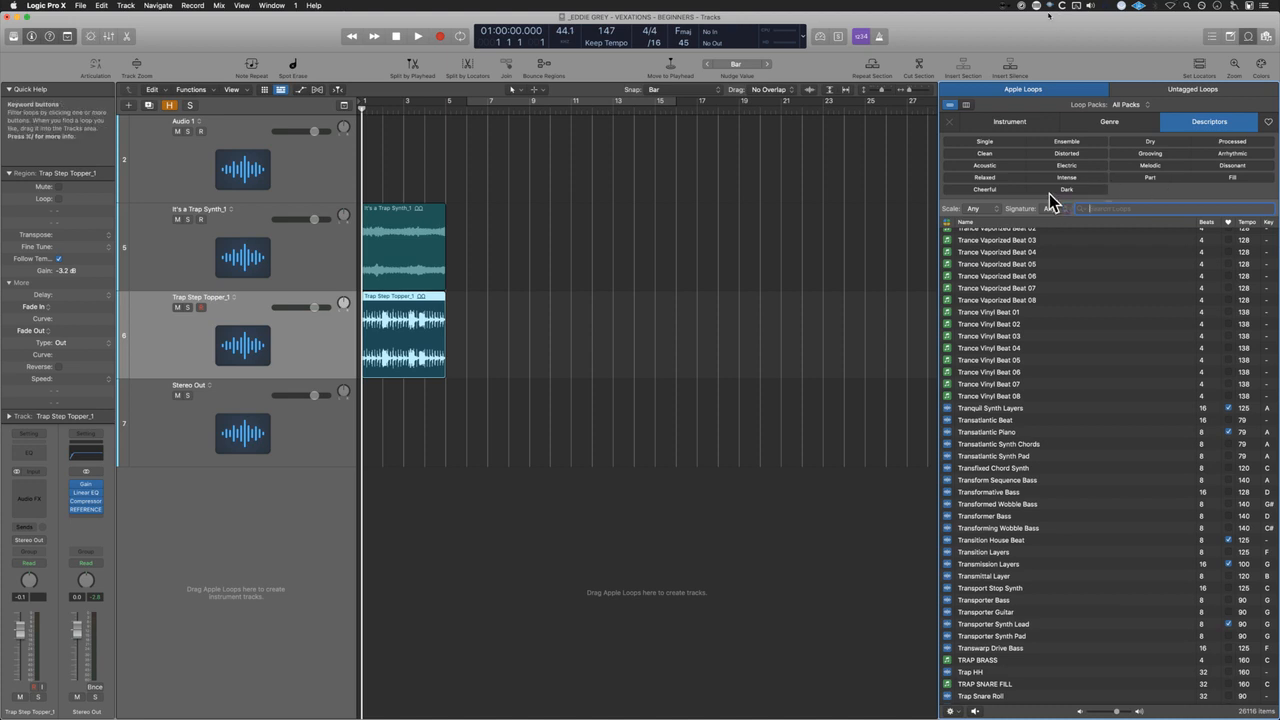
left_click(1005, 141)
Step: Preview the Trashy Break loop and review the genre and instrument keywords for the filtered loops
left_click(993, 248)
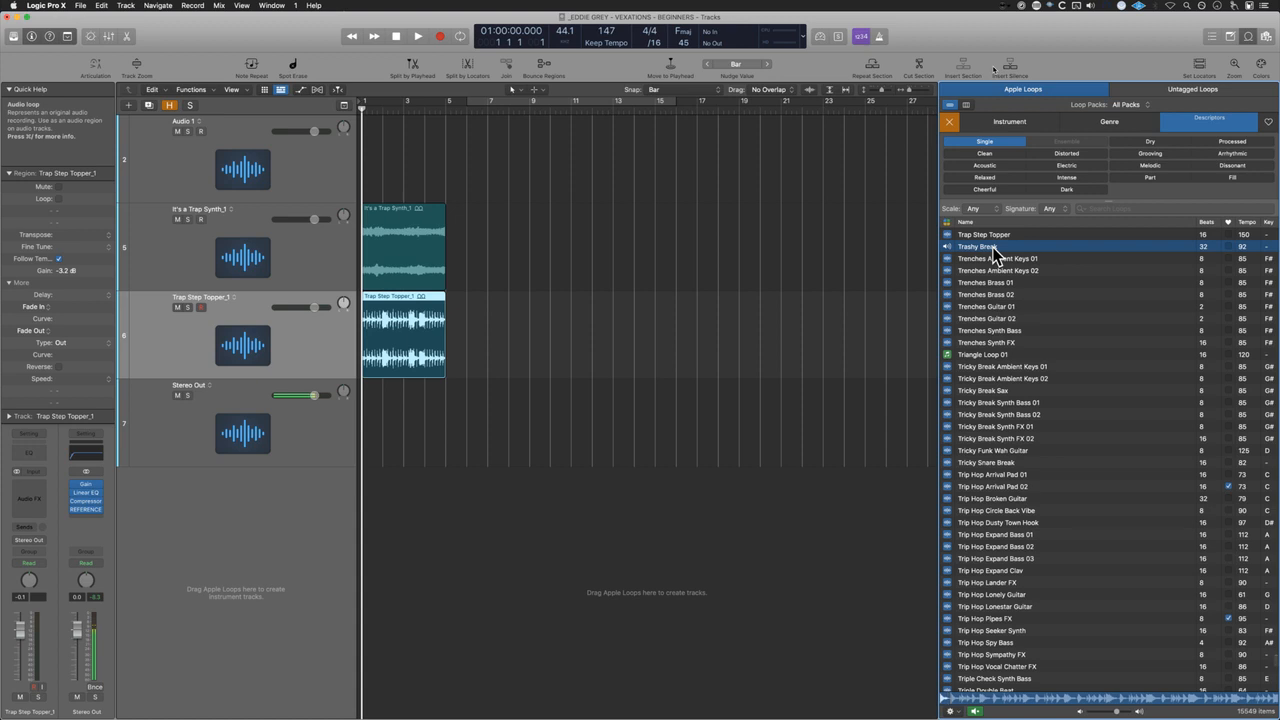
left_click(993, 248)
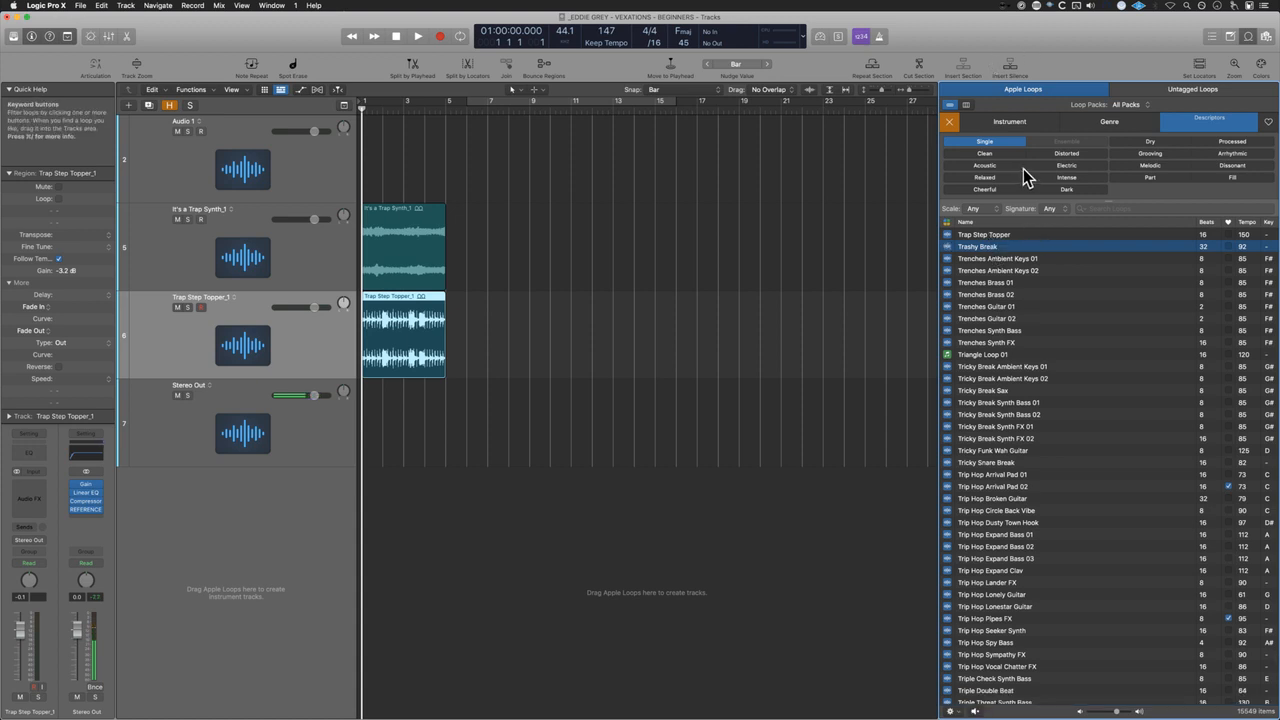
left_click(1110, 123)
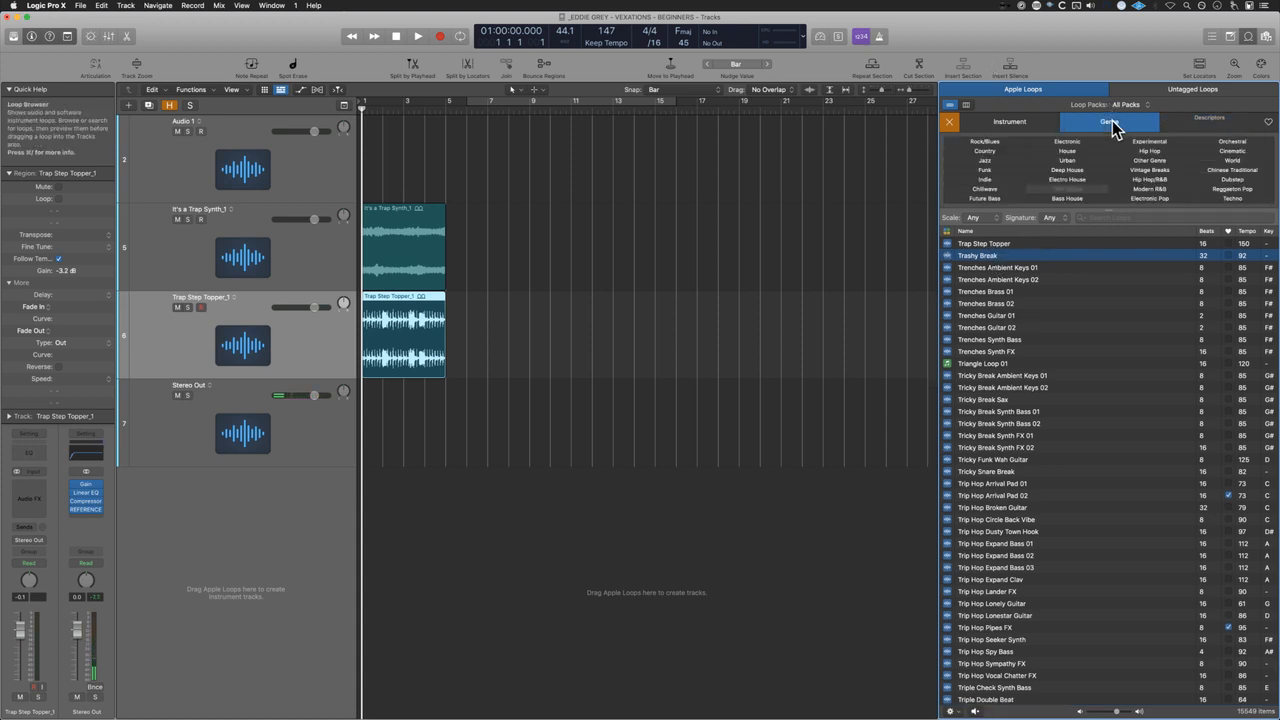
left_click(1034, 124)
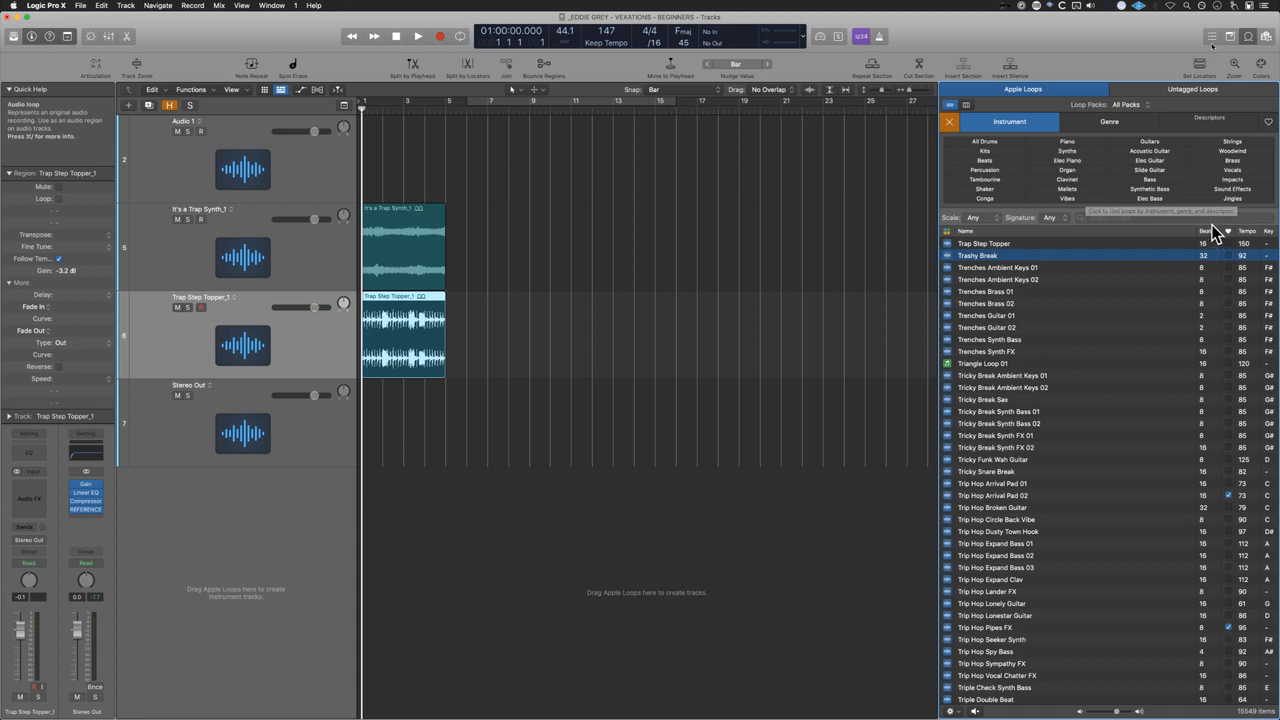
Step: Deselect the Trap Step Topper region and play both loops together from the project start
left_click(591, 379)
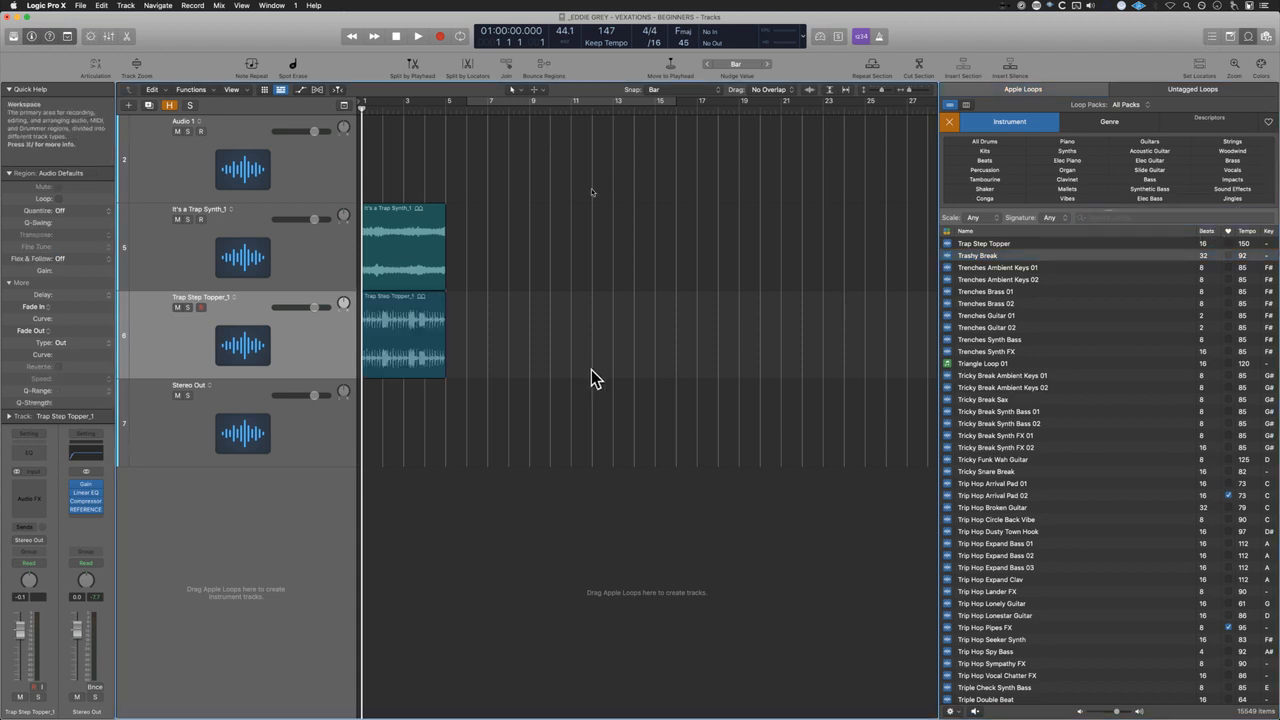
key("space")
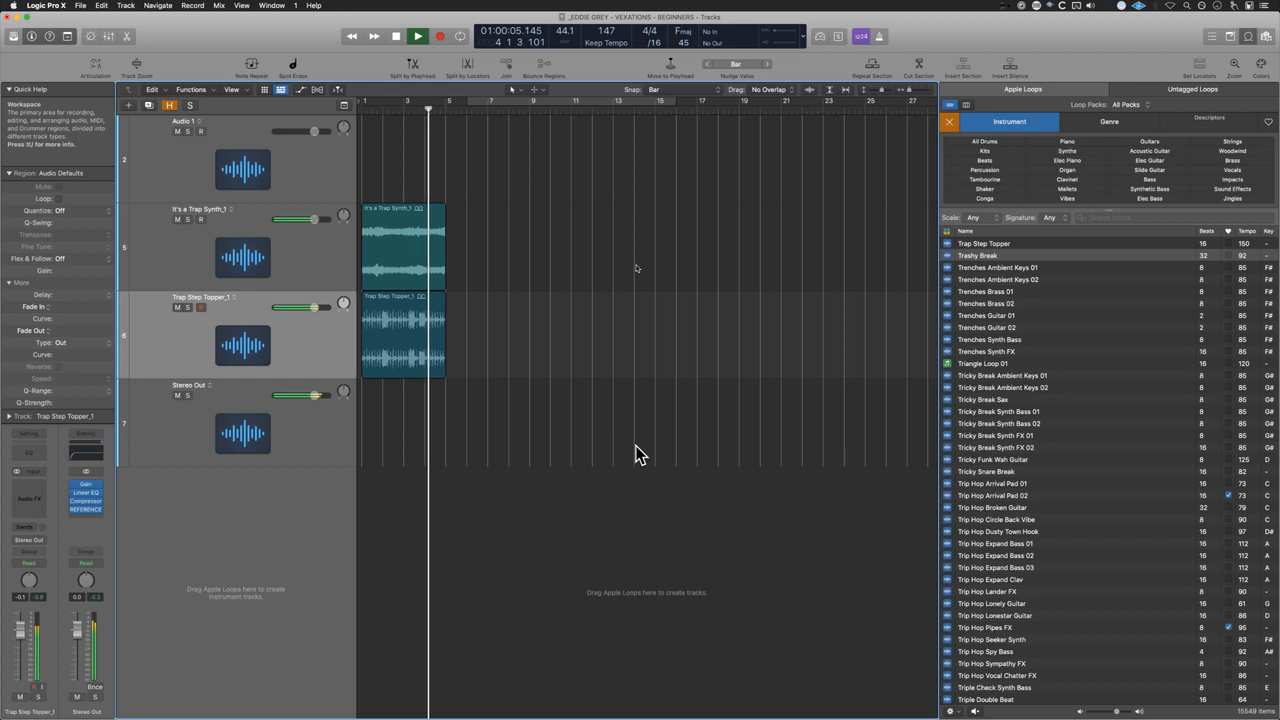
key("space")
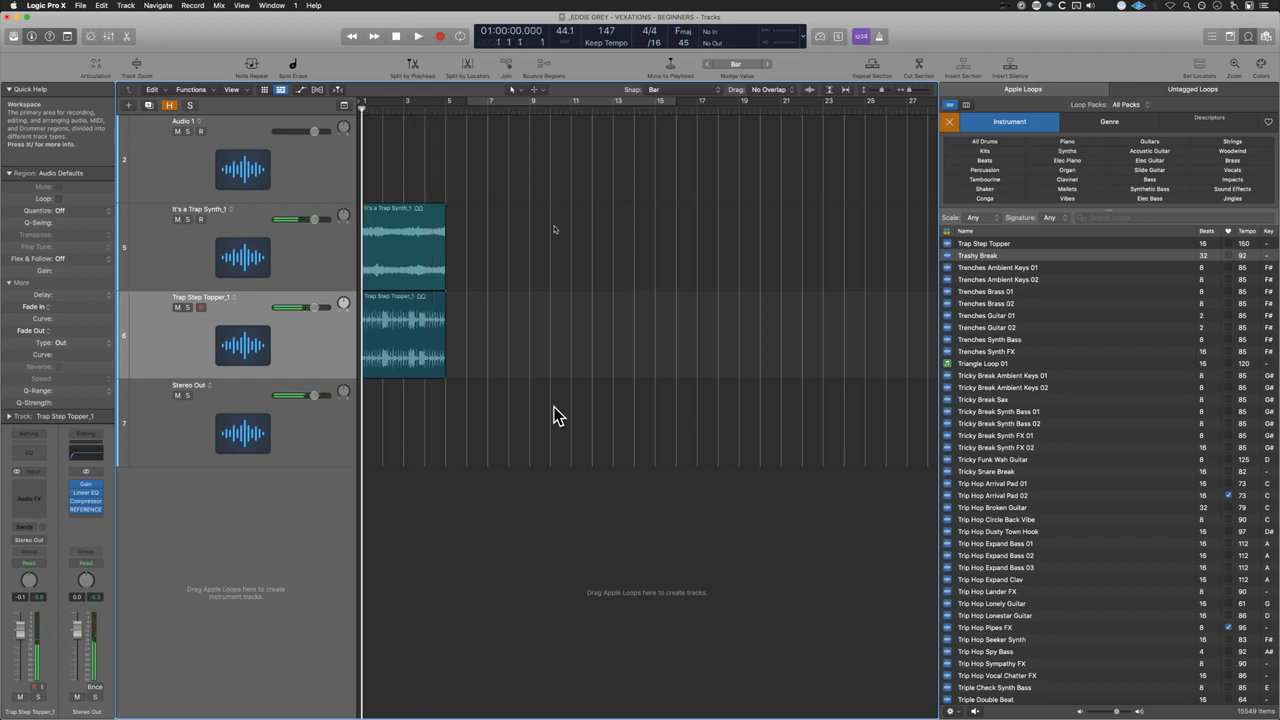
Step: Set the project tempo to 100 and play the two loops from the project start
key("super+Right")
key("super+Right")
key("super+Right")
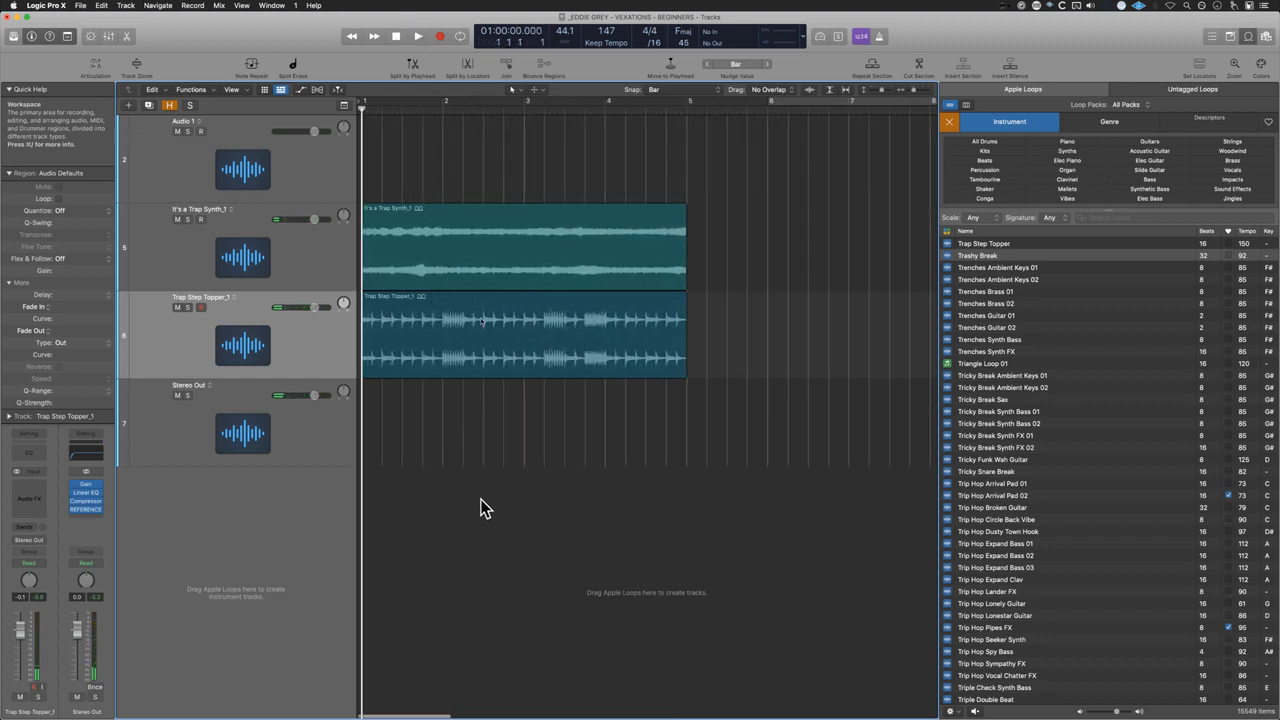
key("space")
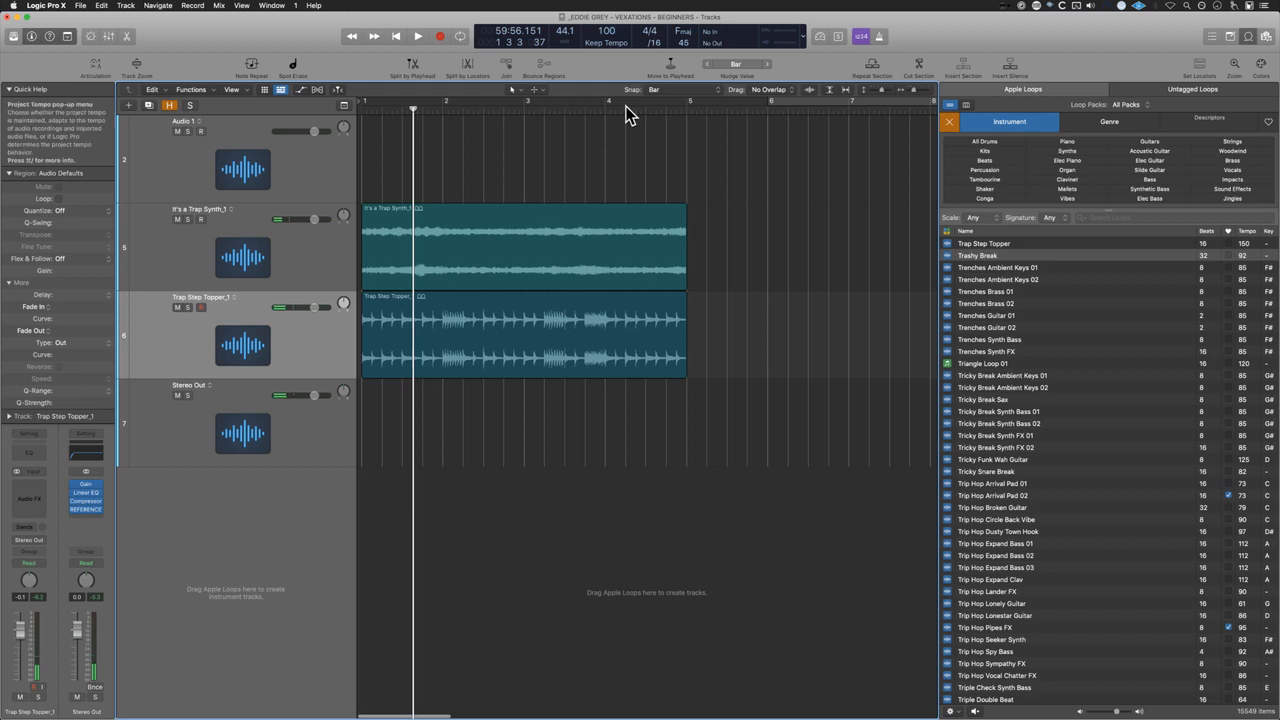
key("Return")
key("space")
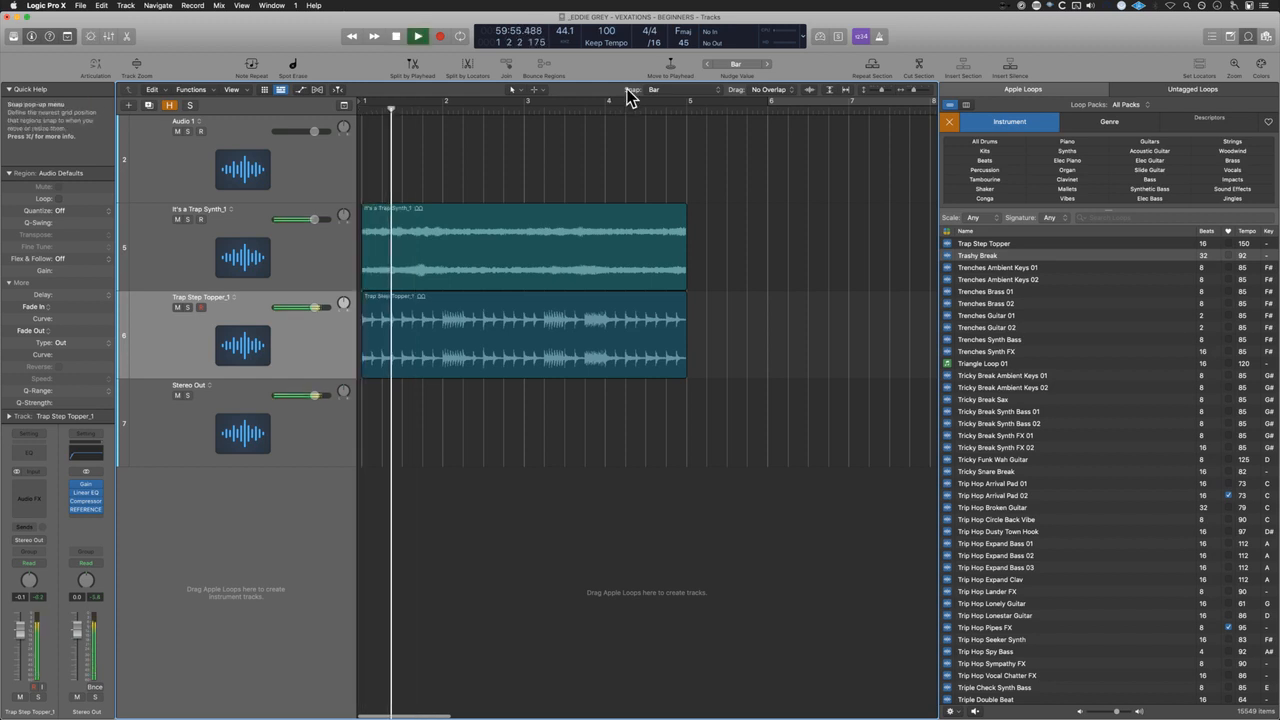
Step: Set the project tempo to 120 and listen to the two loops from the project start
type("120")
key("Return")
key("Return")
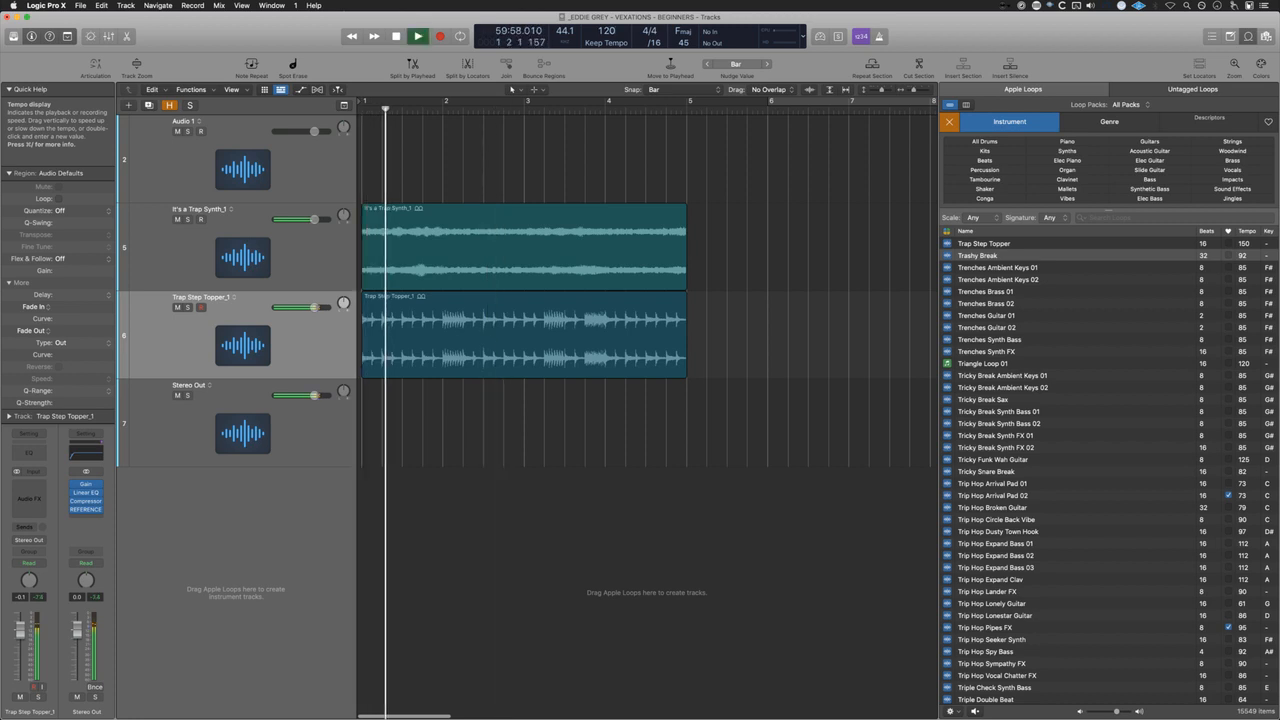
key("space")
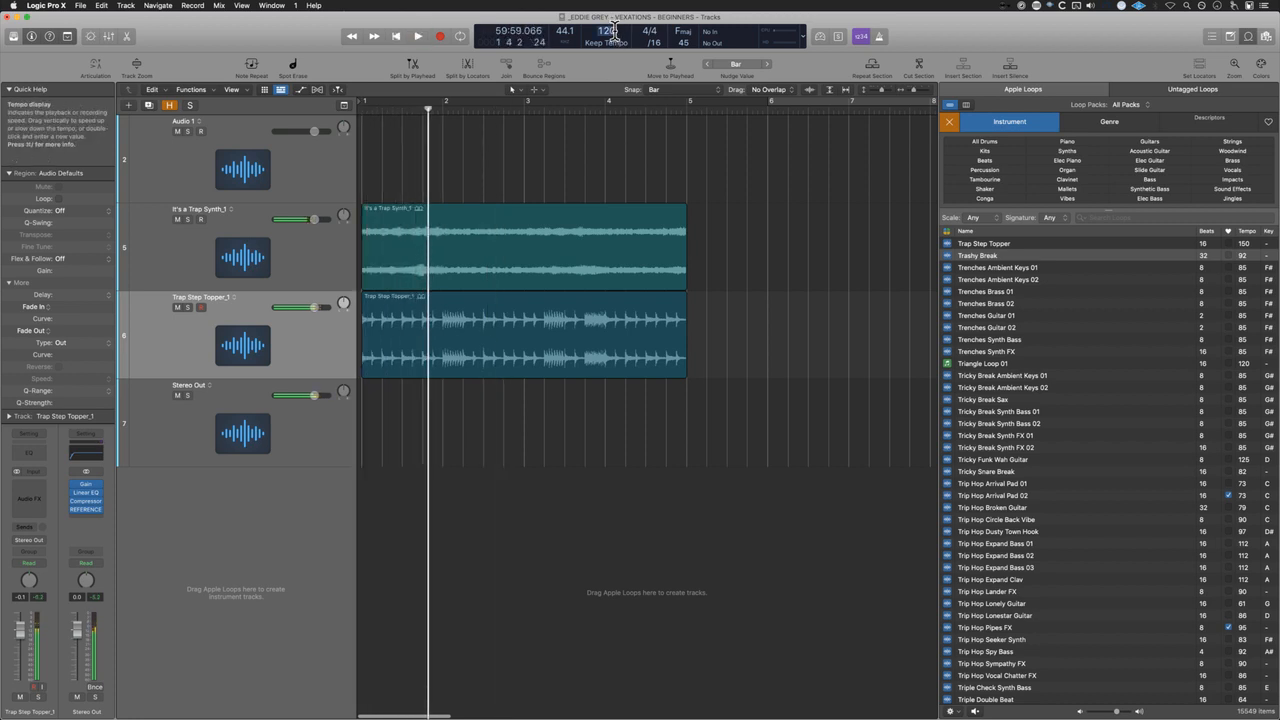
Step: Set the project tempo to 130 and return the playhead to the project start
type("130")
key("Return")
key("Return")
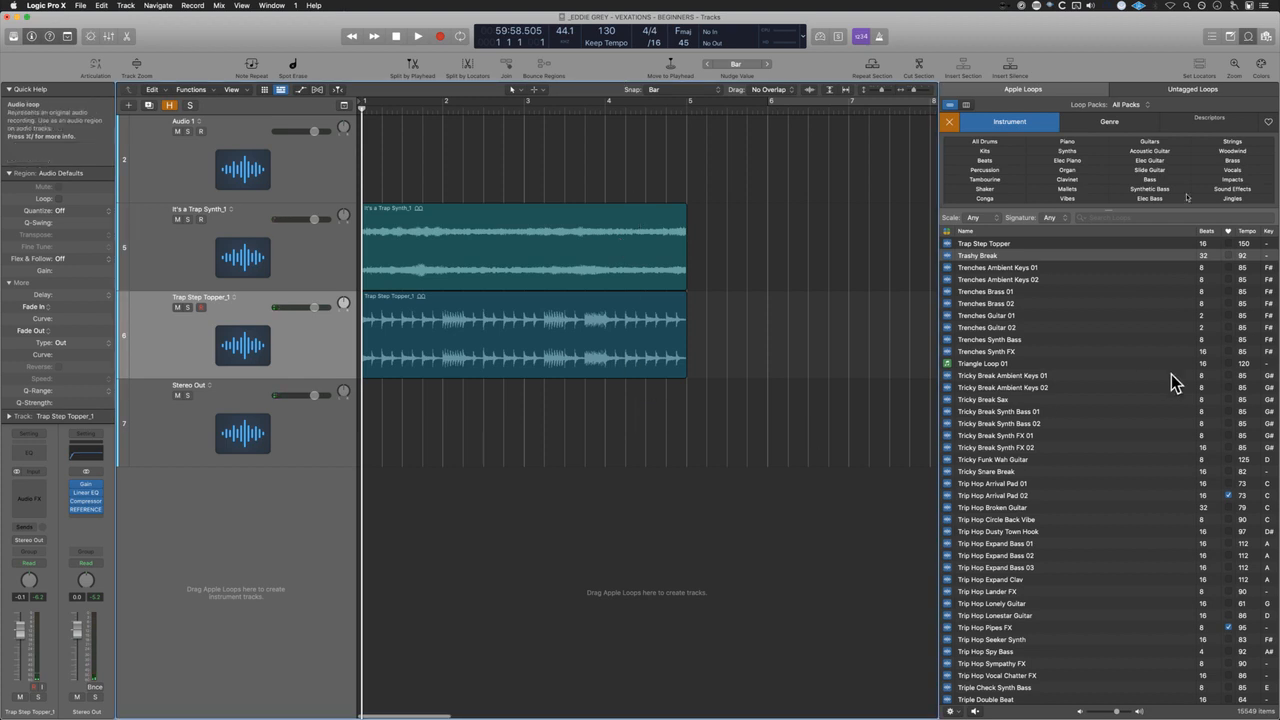
Step: Start playback and set the cycle range to both loop regions, from bar 1 to bar 5
key("space")
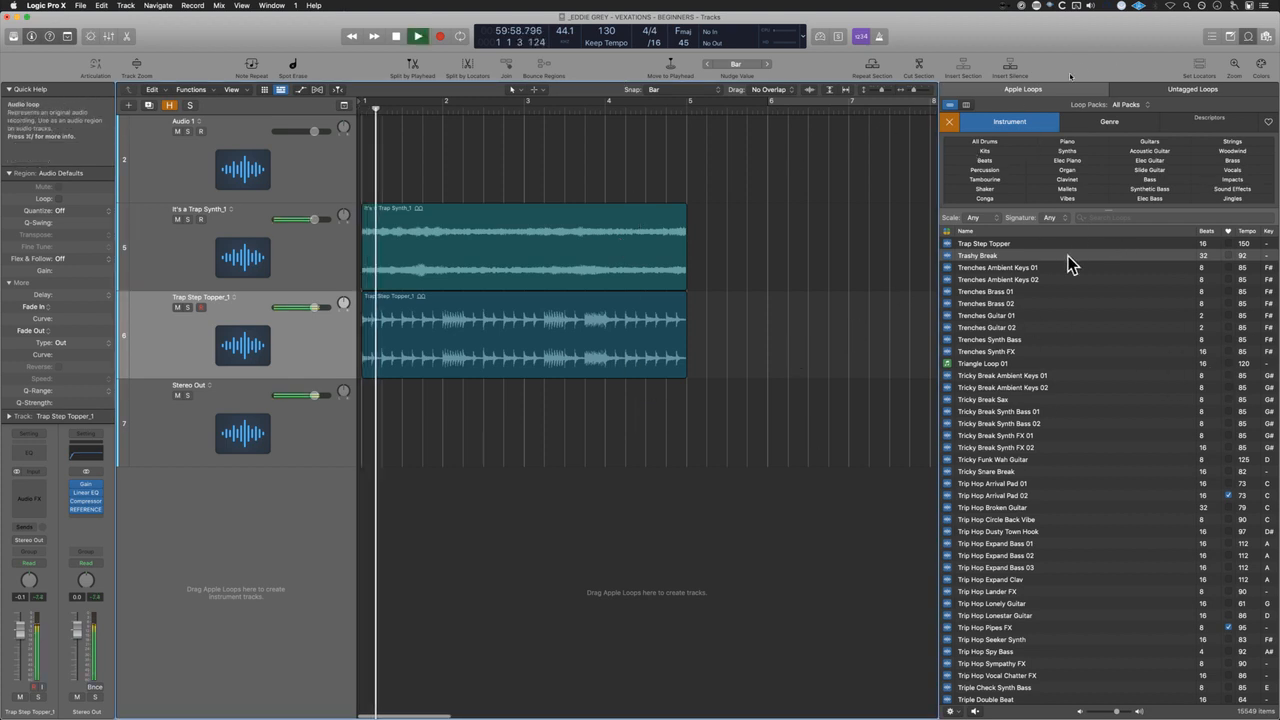
key("super+a")
key("super+u")
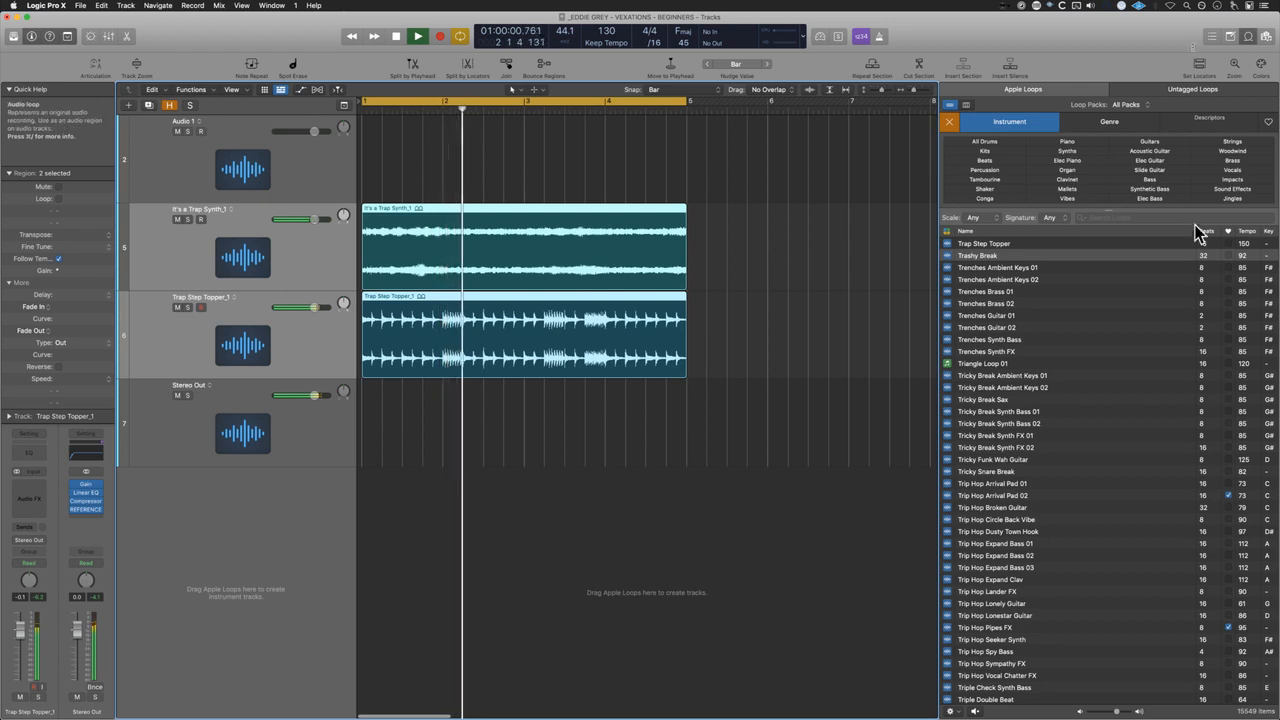
Step: Search the Apple Loops for "trap" and add Trap Step Beat at bar 1 on a new audio track, with playback running
left_click(1160, 216)
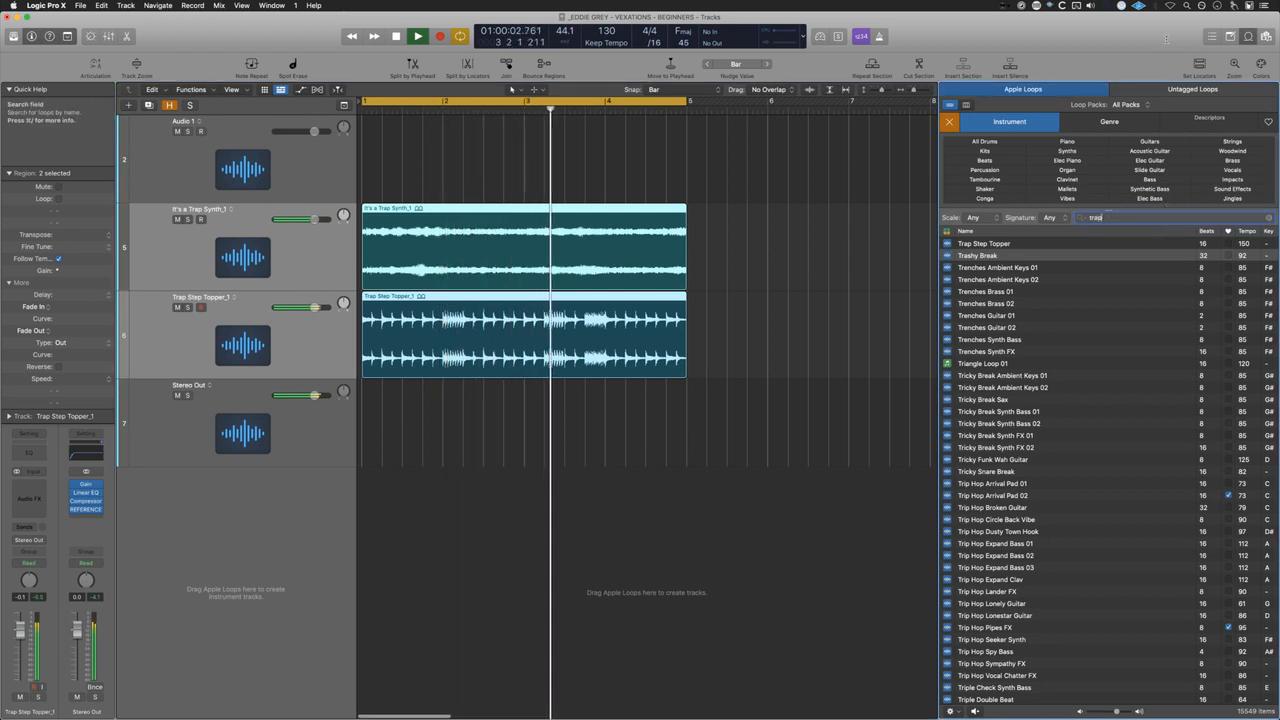
type("trap")
left_click(789, 437)
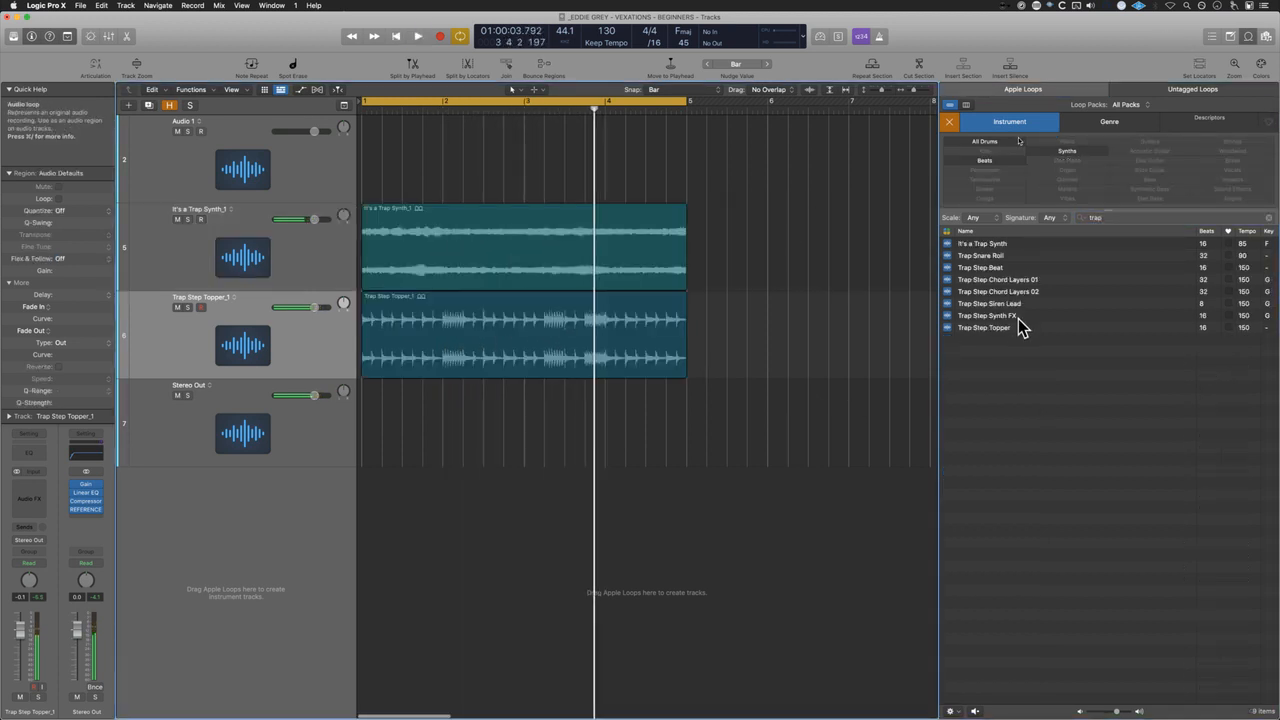
left_click_drag(989, 267, 385, 530)
key("space")
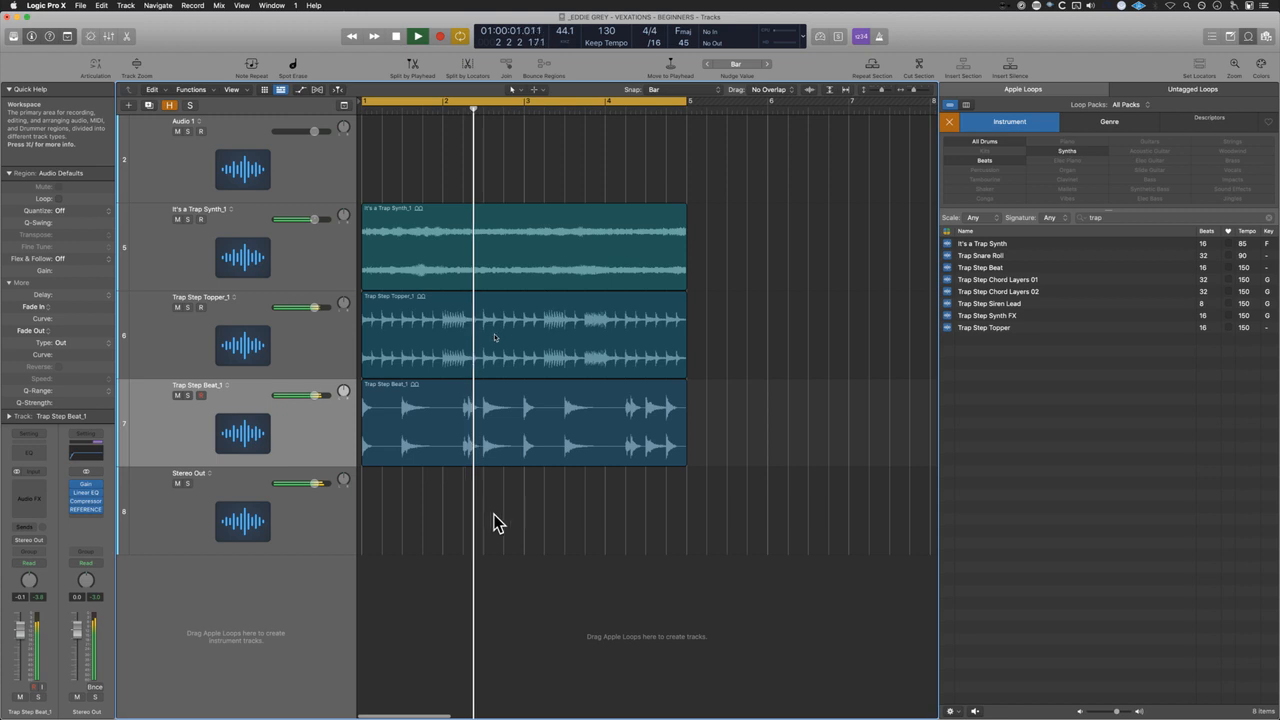
Step: Delete the empty Audio 1 track and stop playback
left_click(250, 163)
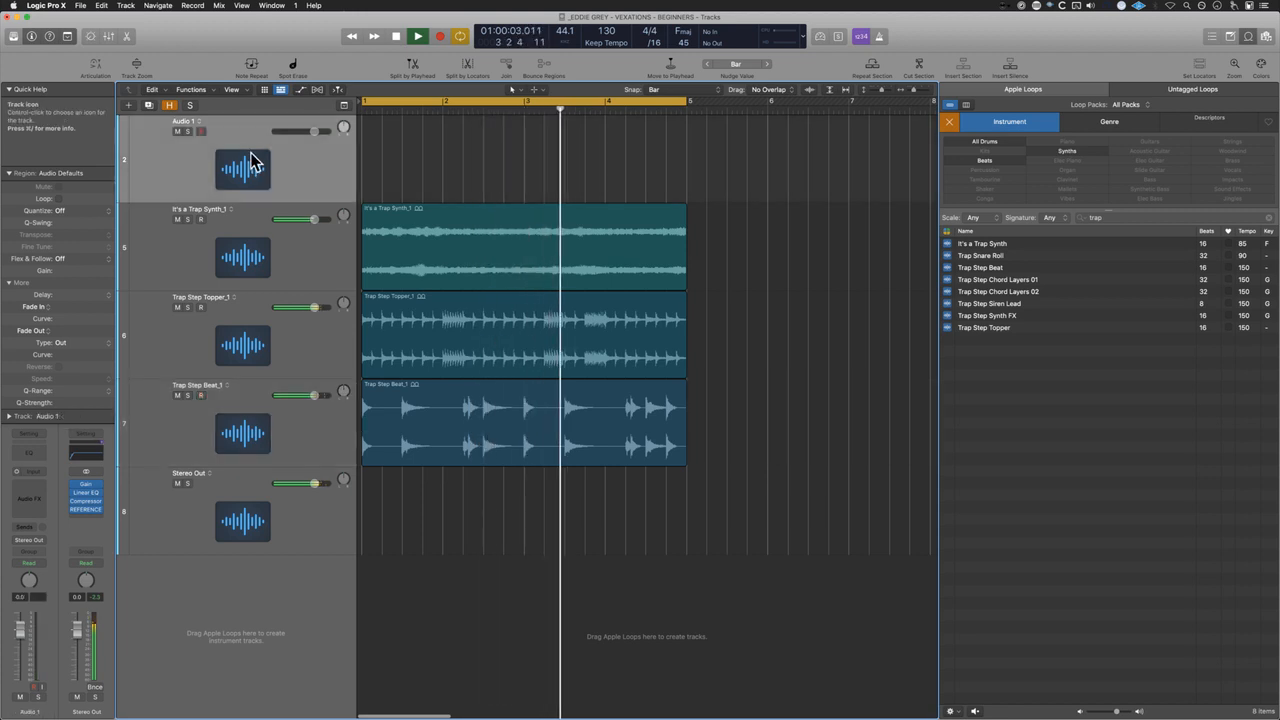
key("super+BackSpace")
key("space")
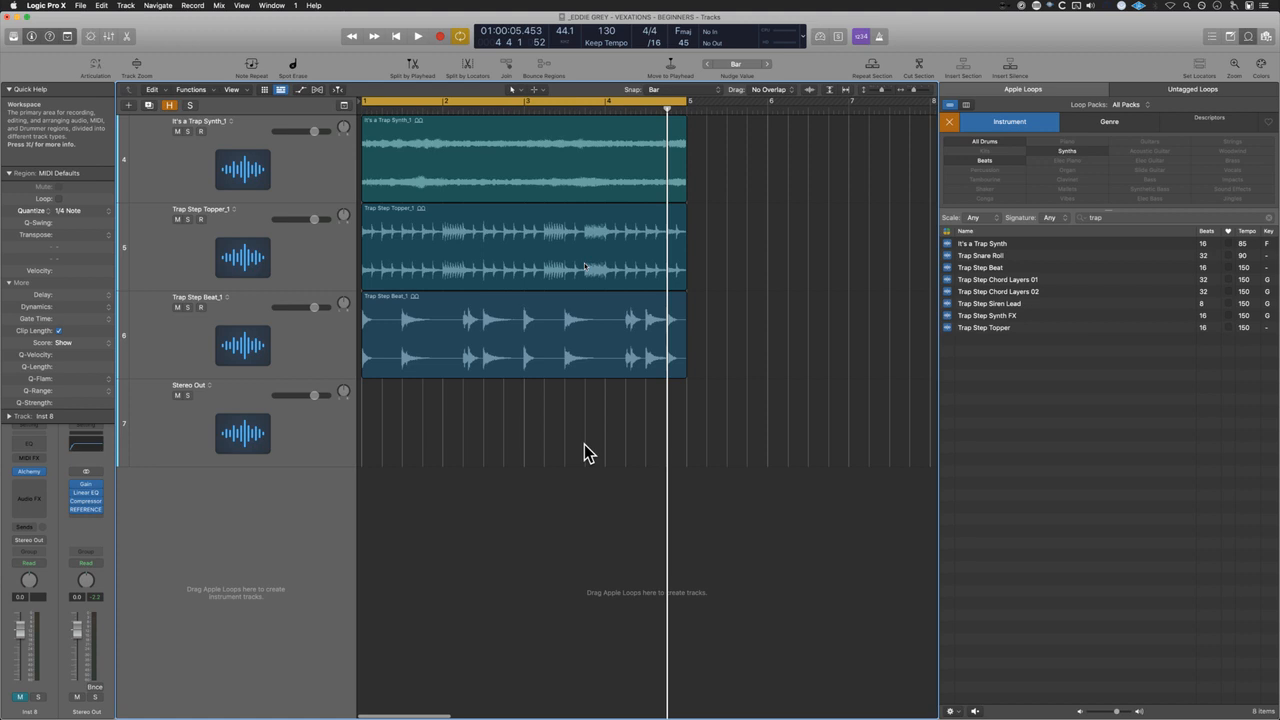
Step: Select the three loop tracks with their regions and hide the Loop Browser
left_click(243, 171)
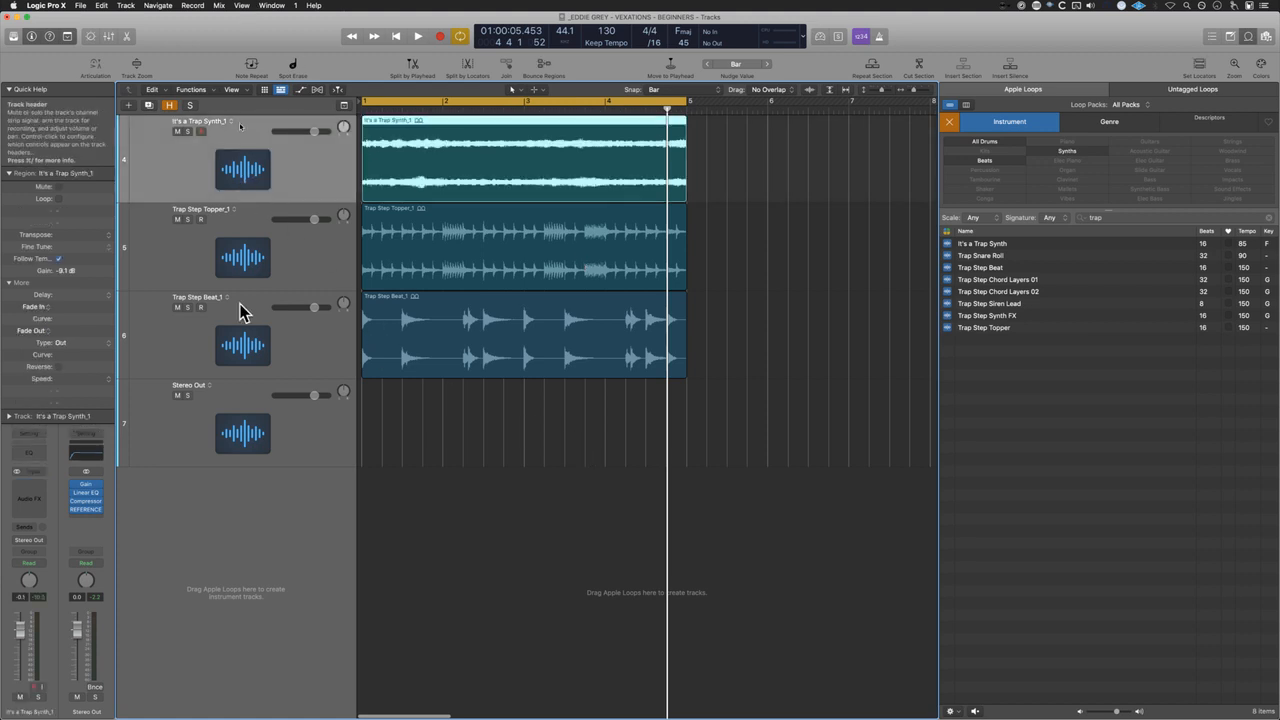
left_click(240, 332, "shift")
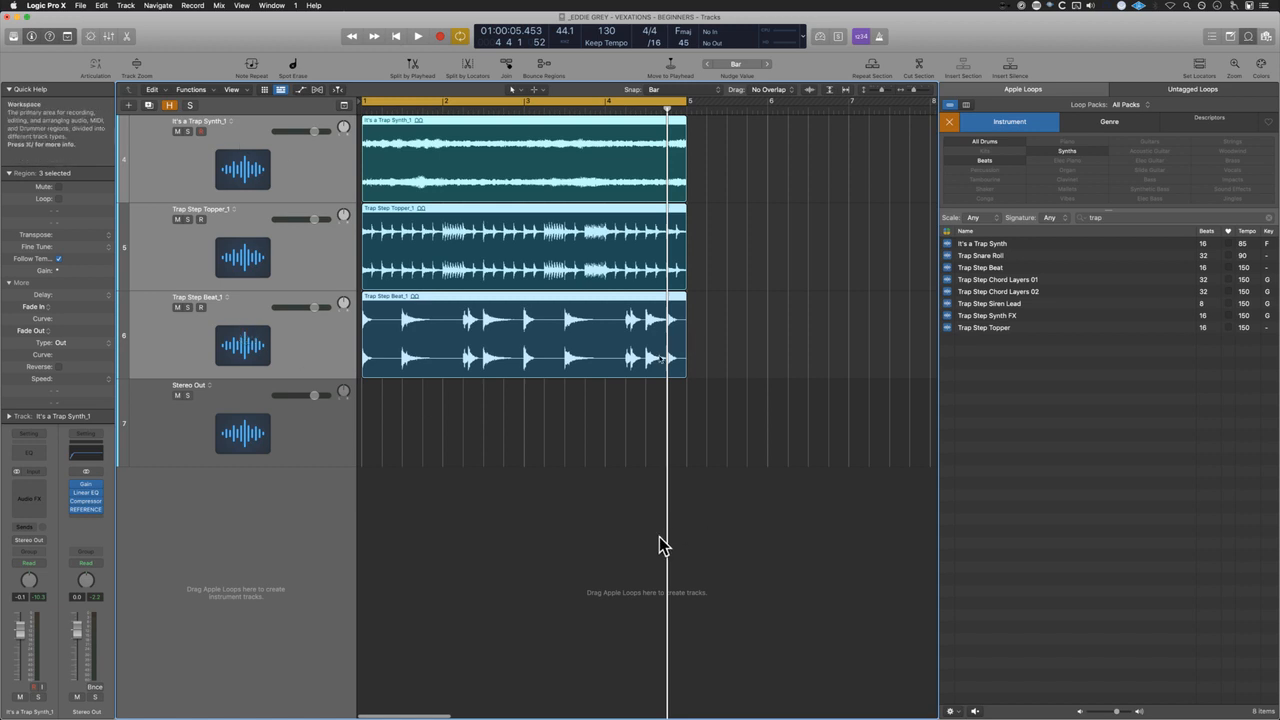
key("o")
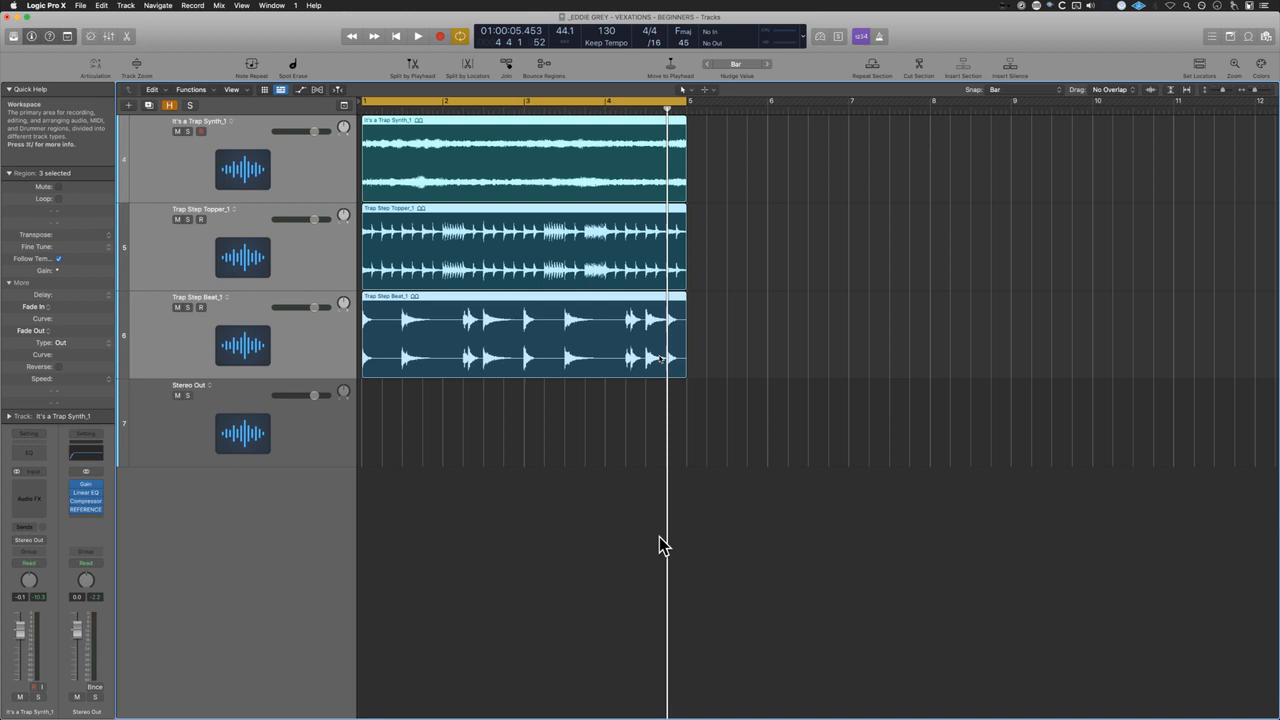
Step: Repeat the three selected loop regions twice so the arrangement extends to bar 13
key("super+Left")
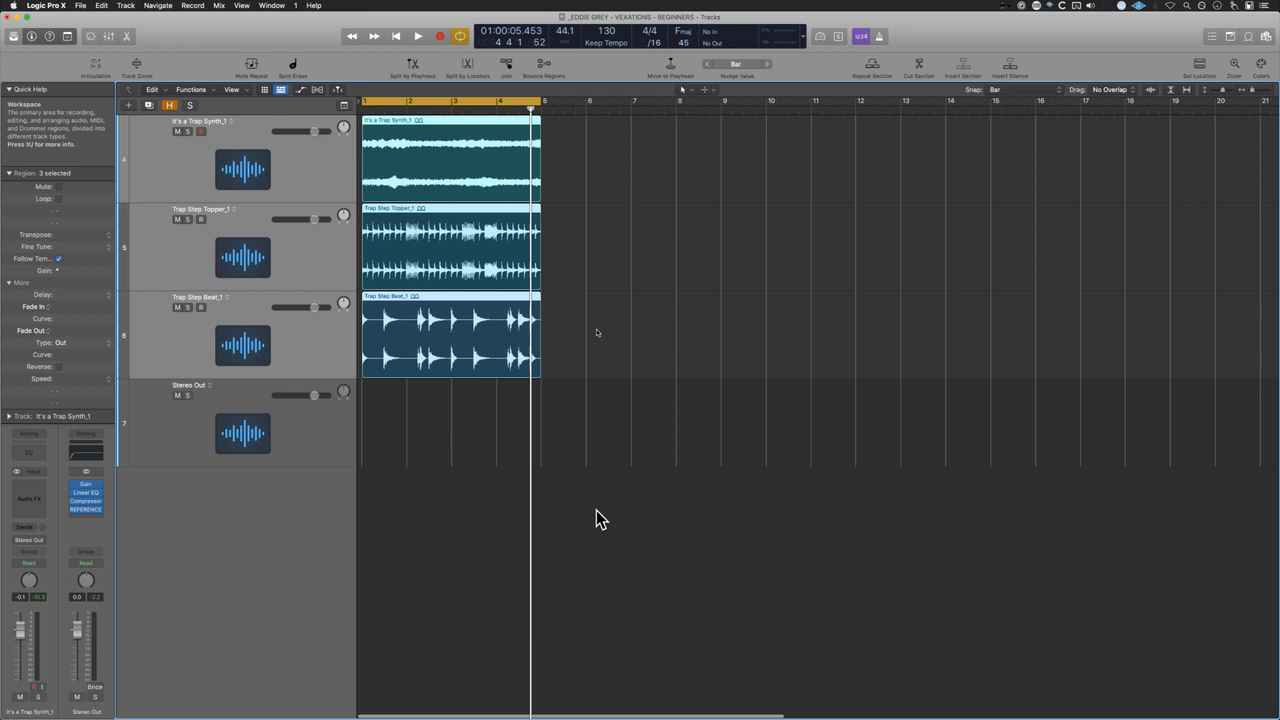
key("super+r")
key("super+r")
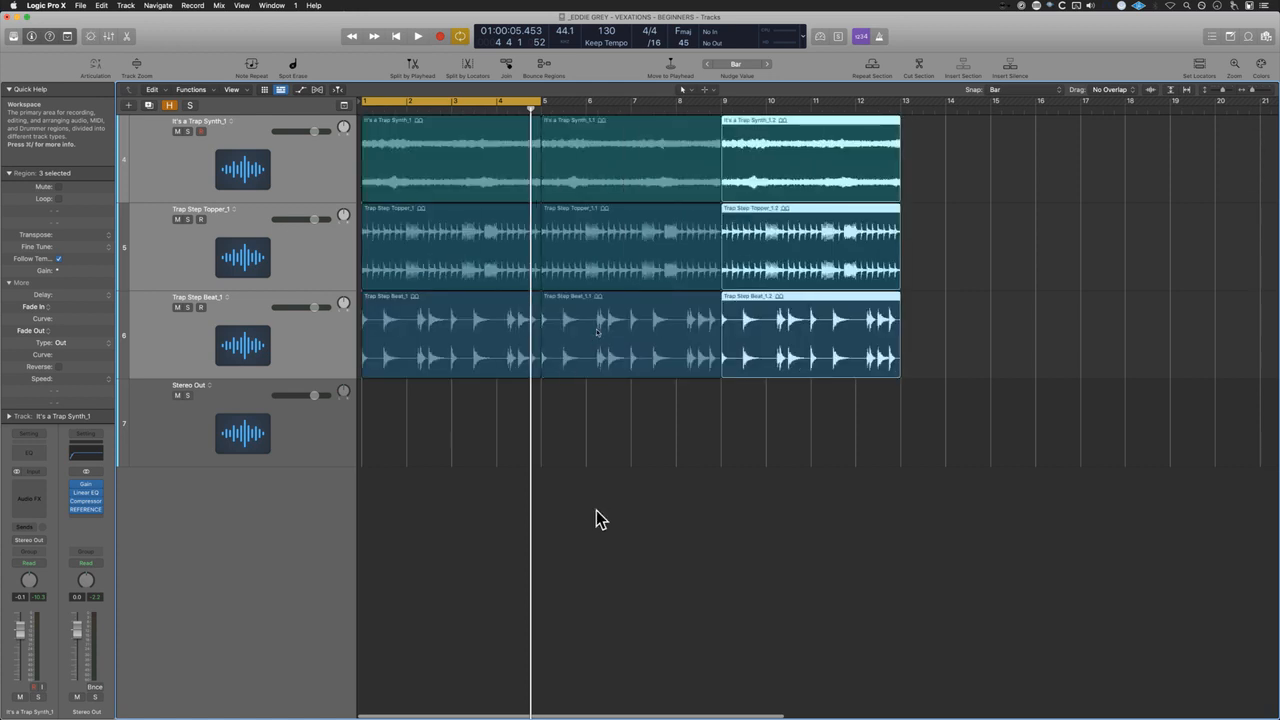
Step: Return the playhead to bar 1 and set the cycle range around all loop regions, from bar 1 to bar 13
key("c")
key("Return")
key("super+a")
key("u")
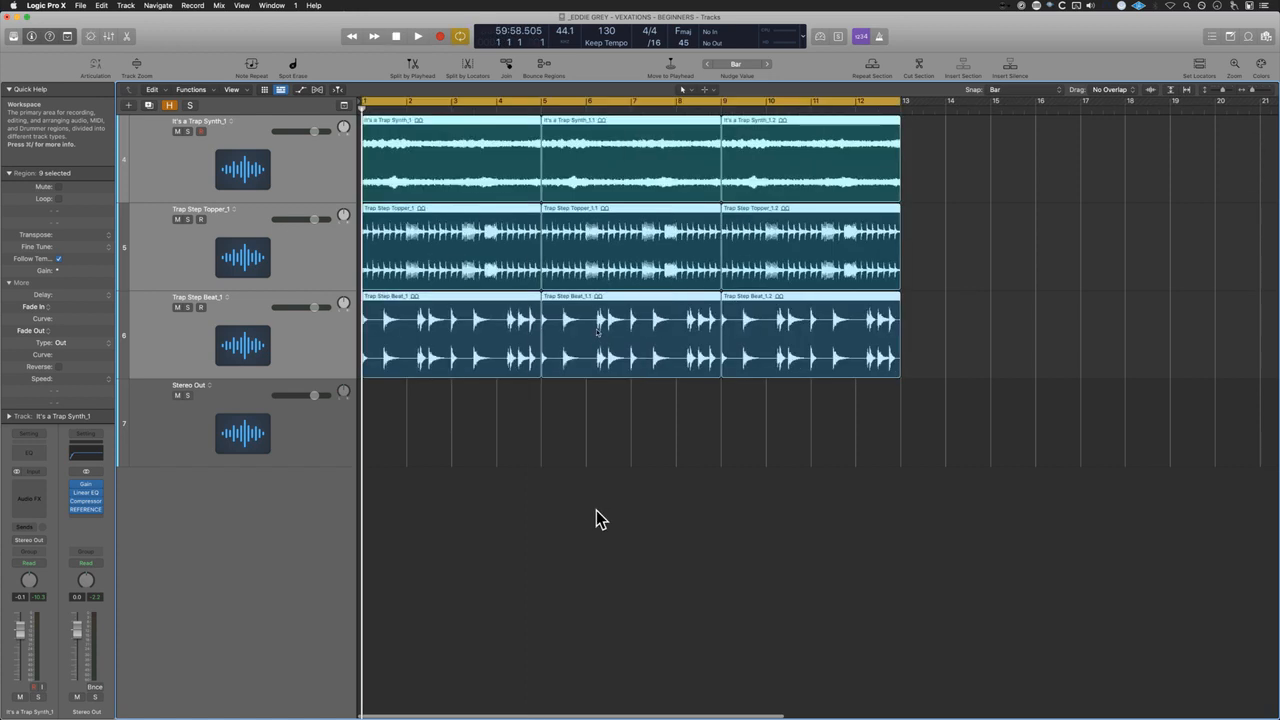
left_click(611, 430)
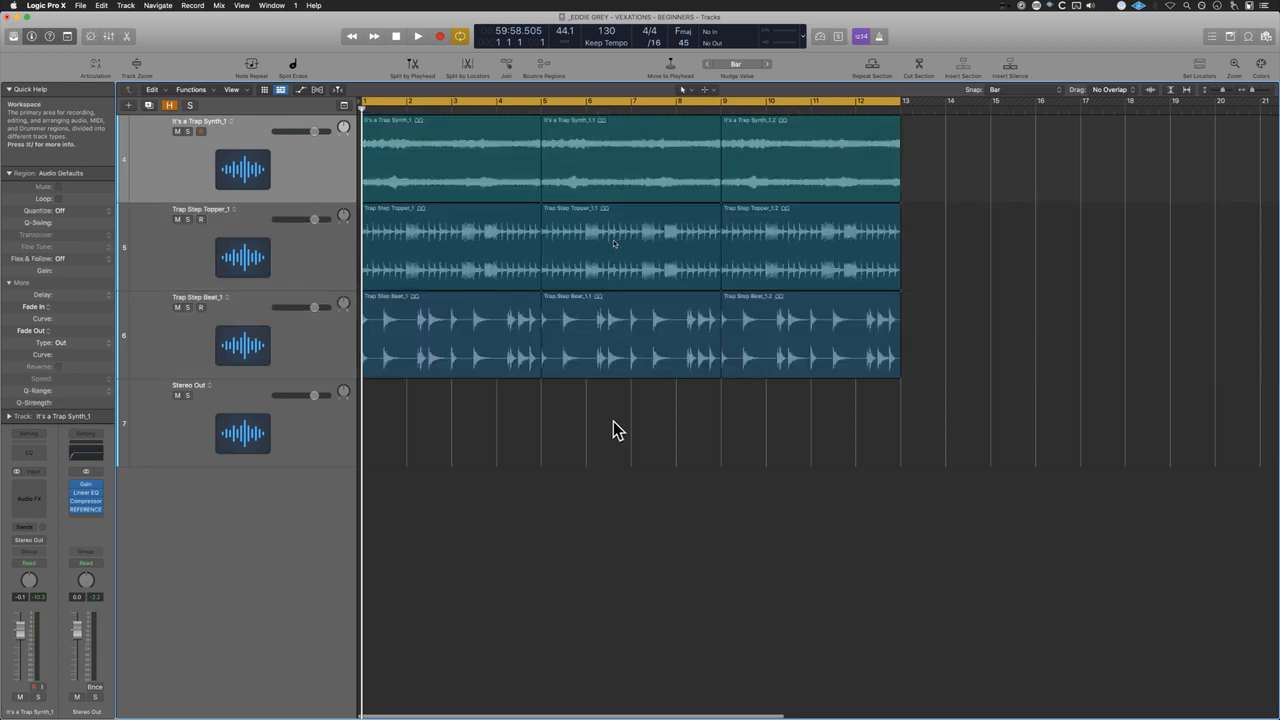
Step: Delete the Trap Step Topper region at bar 5 and mute the Trap Step Beat region at bar 9
left_click(603, 266)
key("Delete")
left_click(808, 320)
key("ctrl+m")
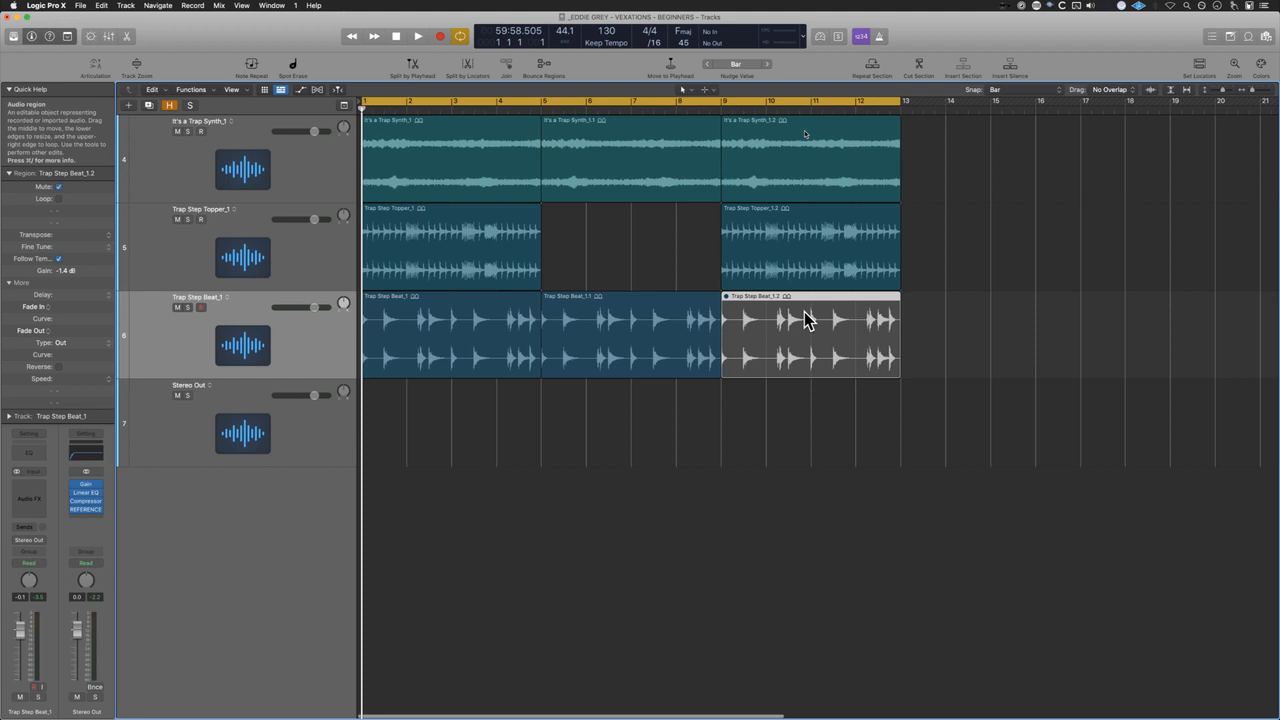
Step: Shorten the first Trap Step Topper region so it ends at bar 4
left_click(533, 286)
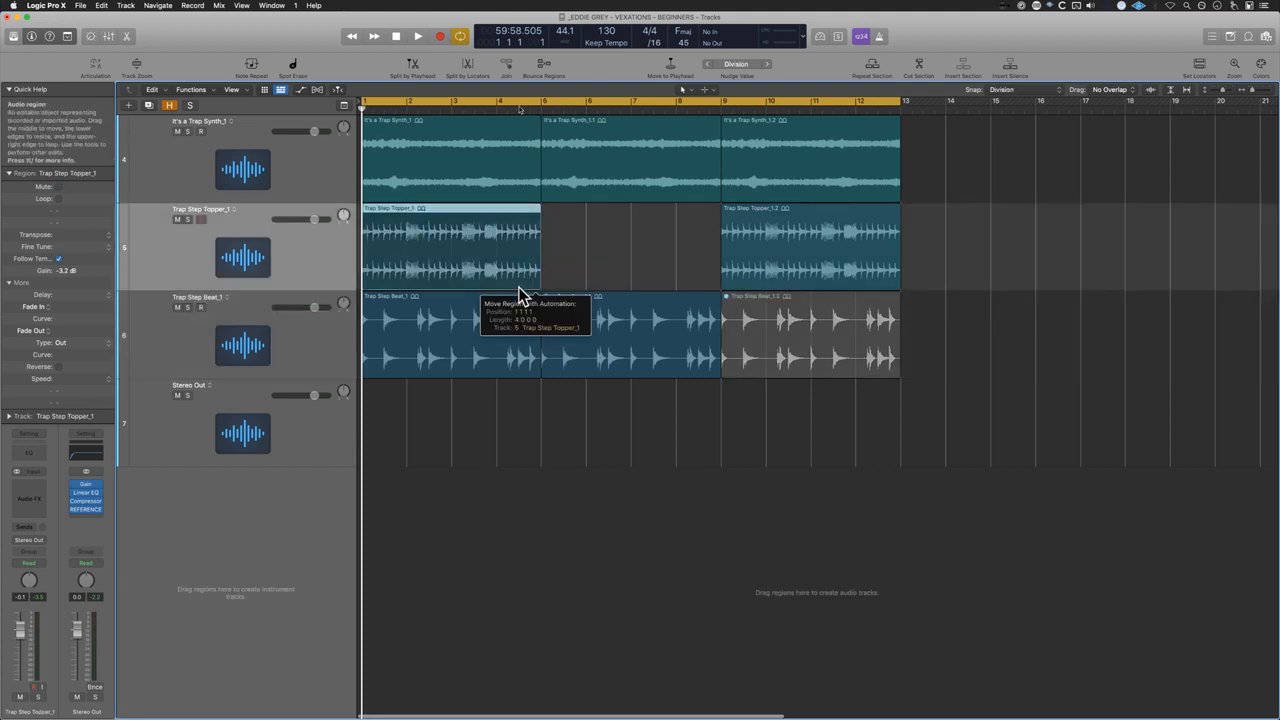
left_click_drag(531, 283, 494, 286)
left_click(520, 398)
key("ctrl+alt+m")
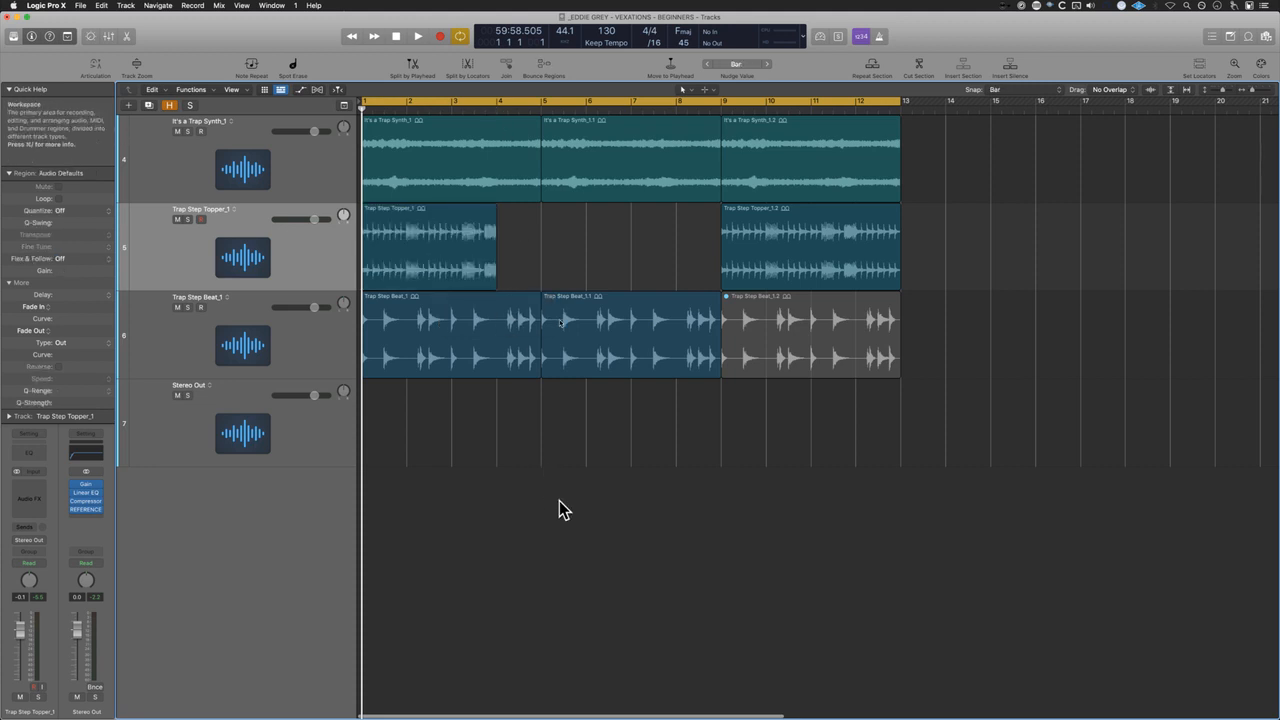
Step: Turn off cycle mode, then clear the "trap" search and its filters in the Loop Browser and hide it
key("super+Left")
key("c")
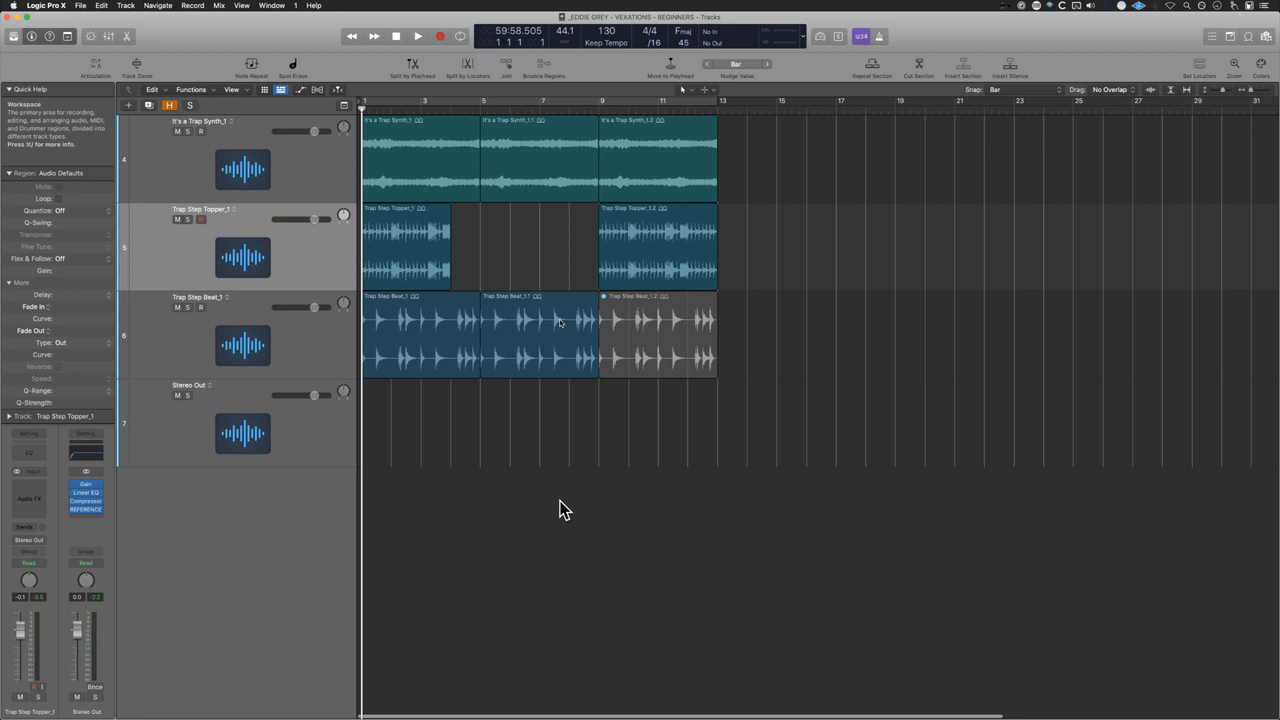
key("o")
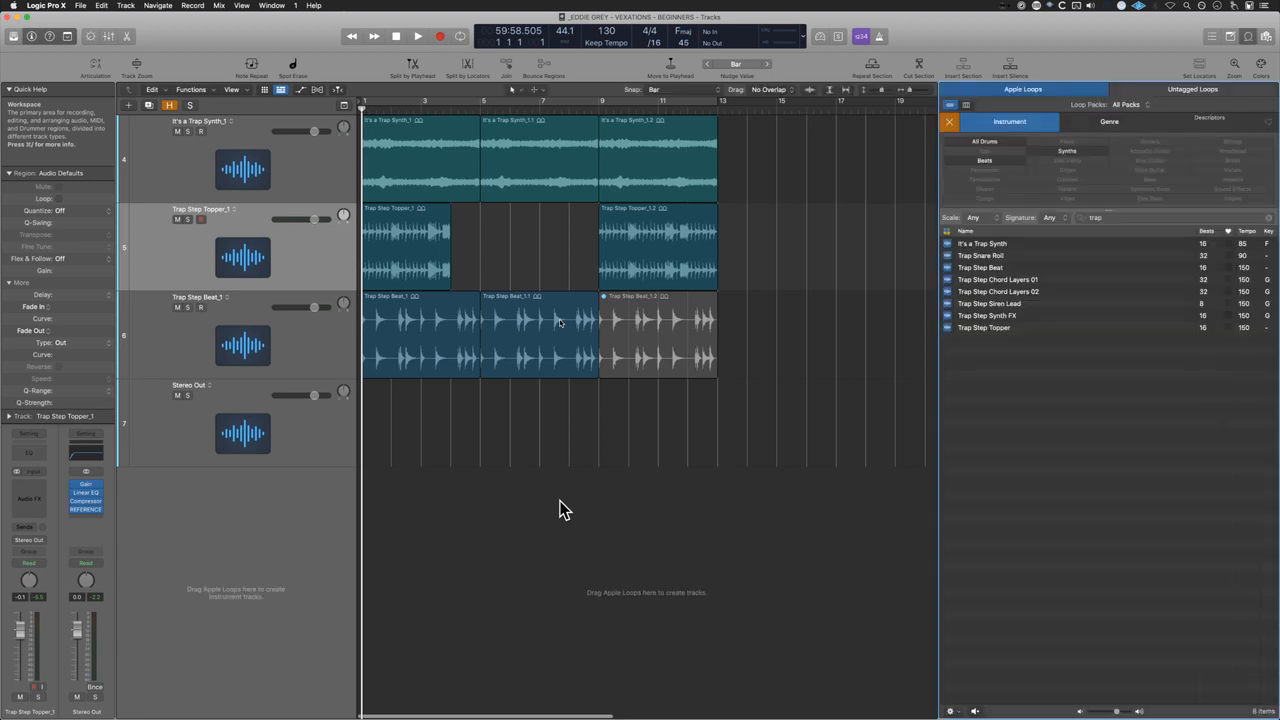
left_click(947, 122)
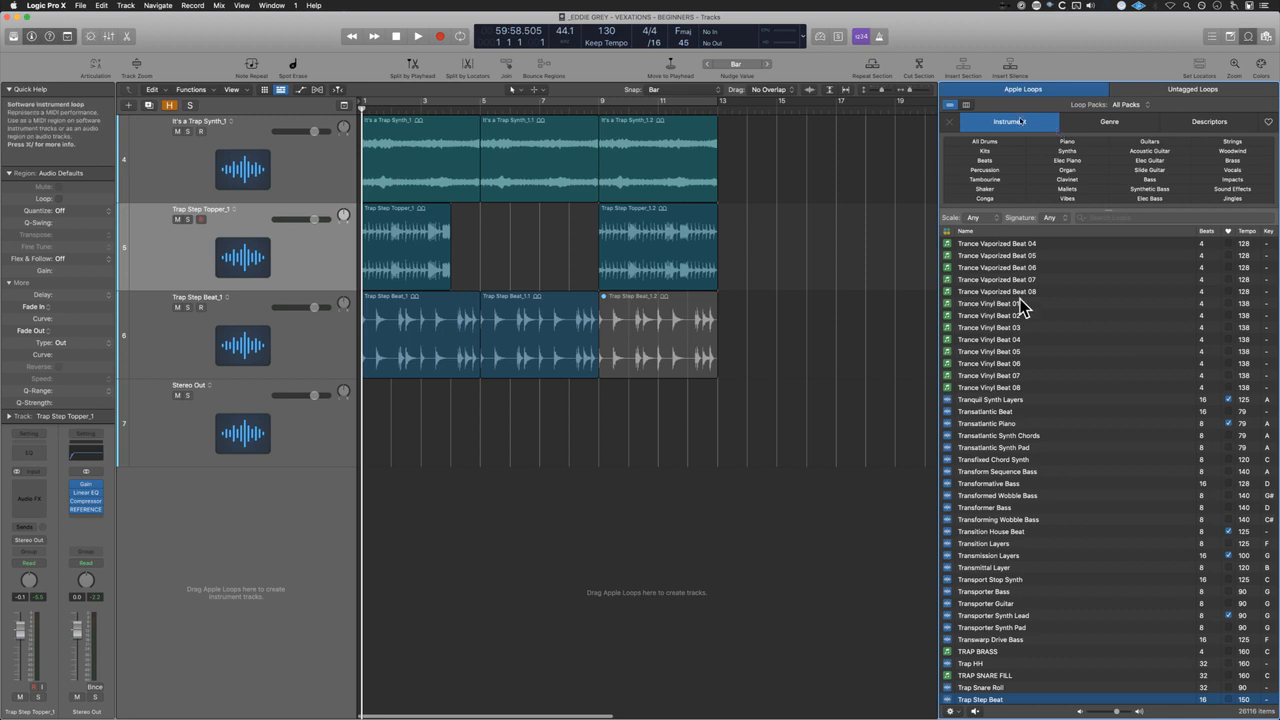
left_click(623, 455)
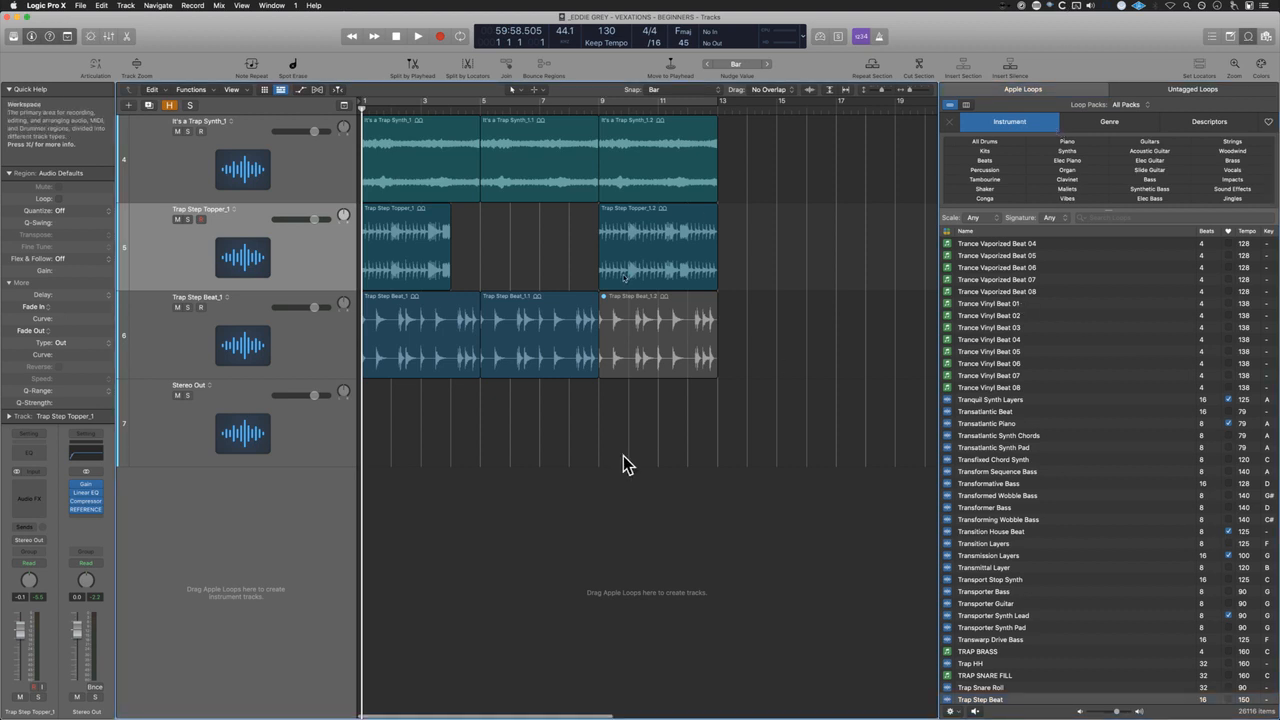
key("o")
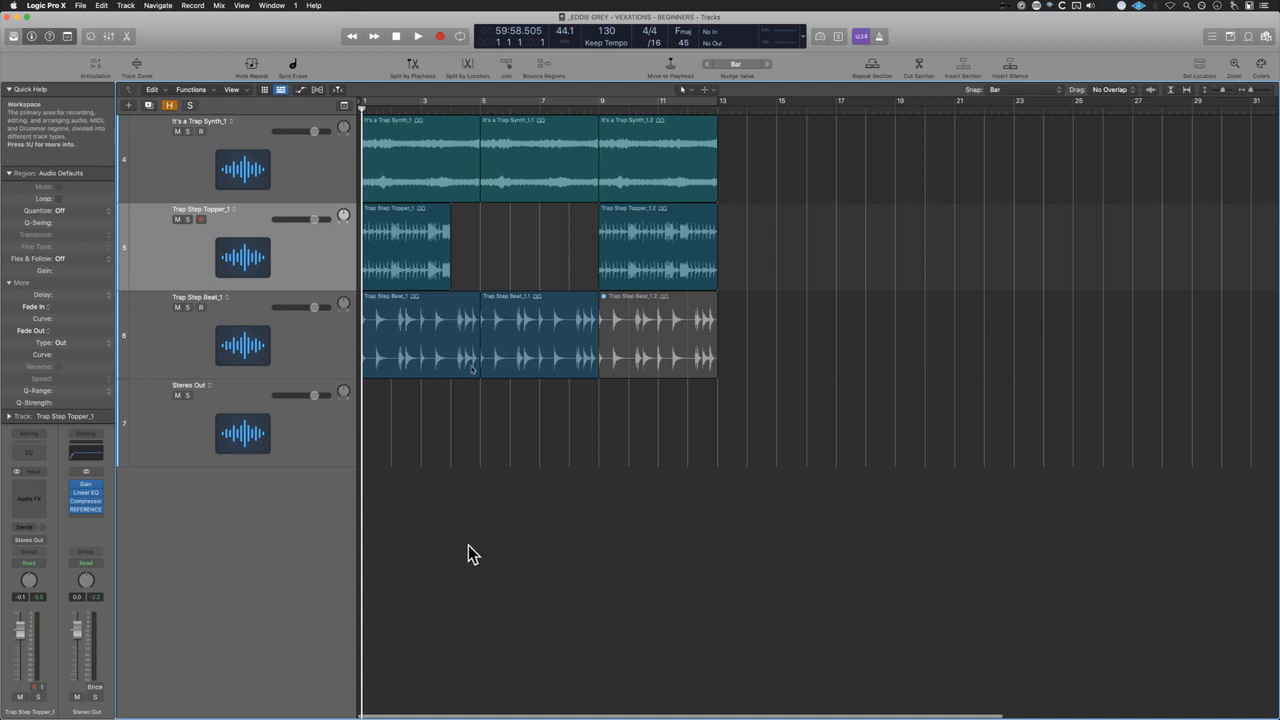
Step: Undo the trim, mute and deletion edits made to the Trap Step Topper and Trap Step Beat regions
key("super+z")
key("super+z")
key("super+z")
key("super+z")
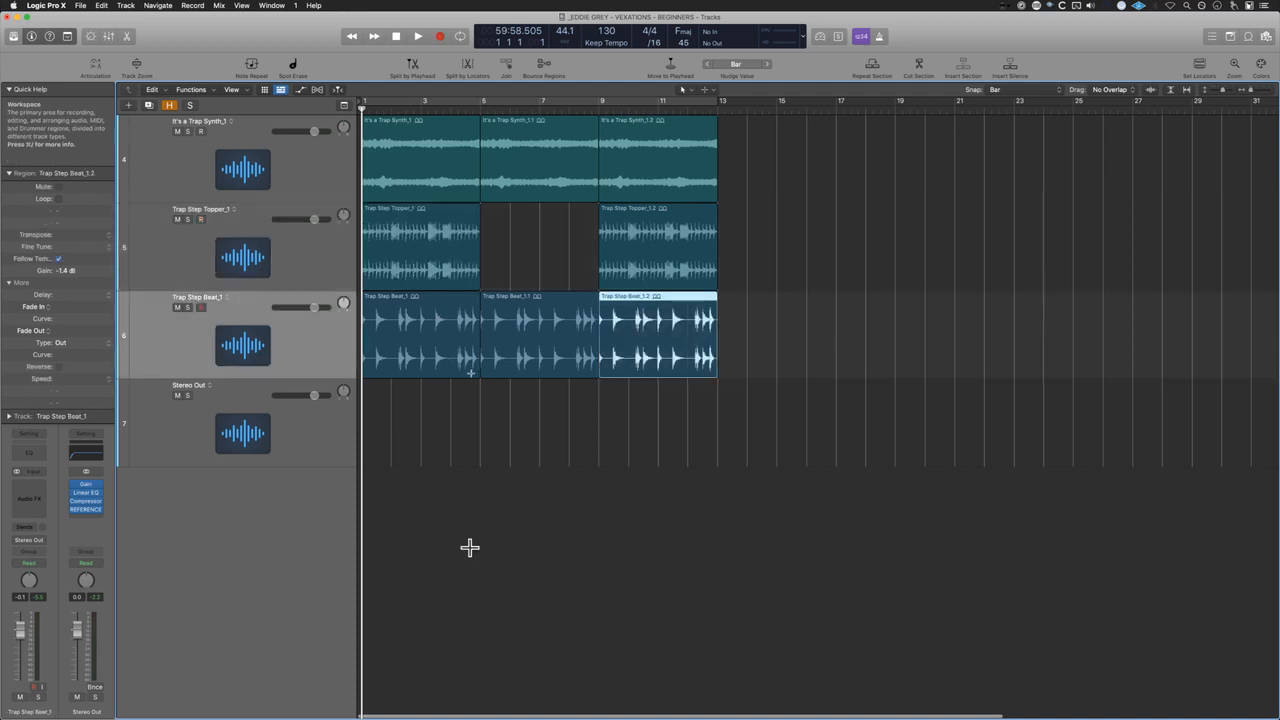
key("super+shift+z")
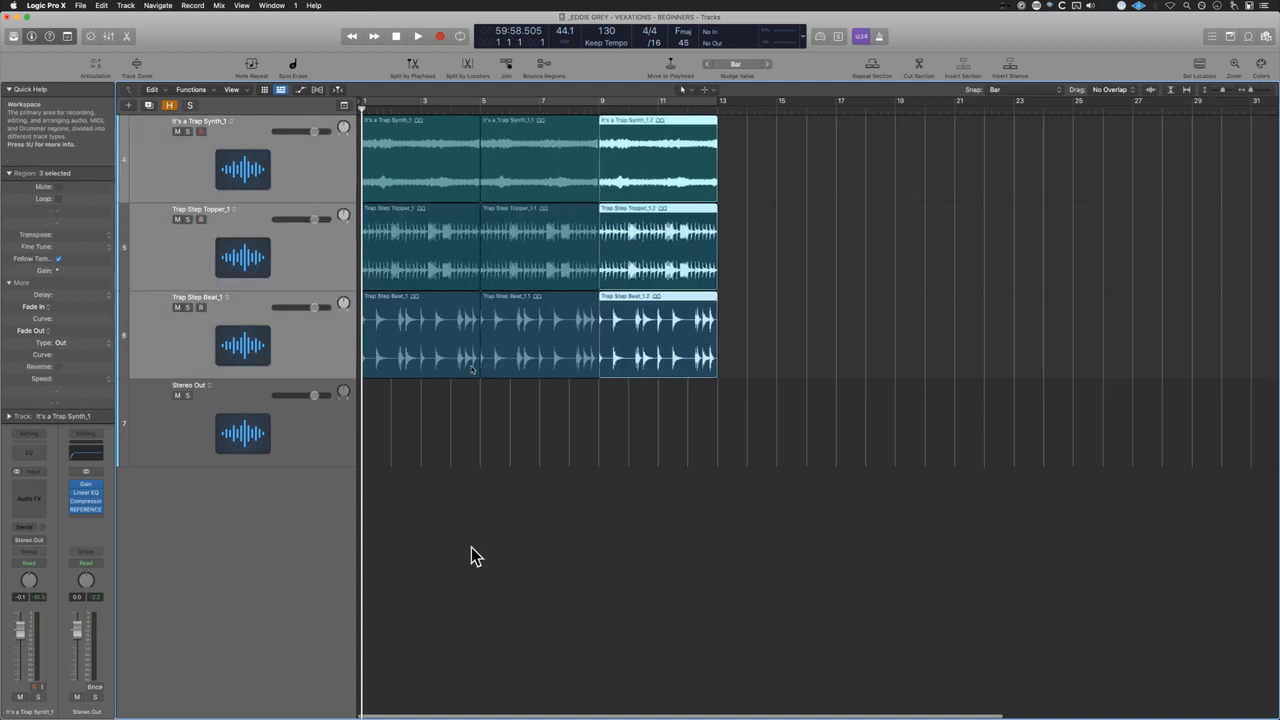
Step: Delete the Trap Step Beat region at bar 1 and select the two remaining regions on that track
left_click(423, 470)
left_click(425, 347)
key("Delete")
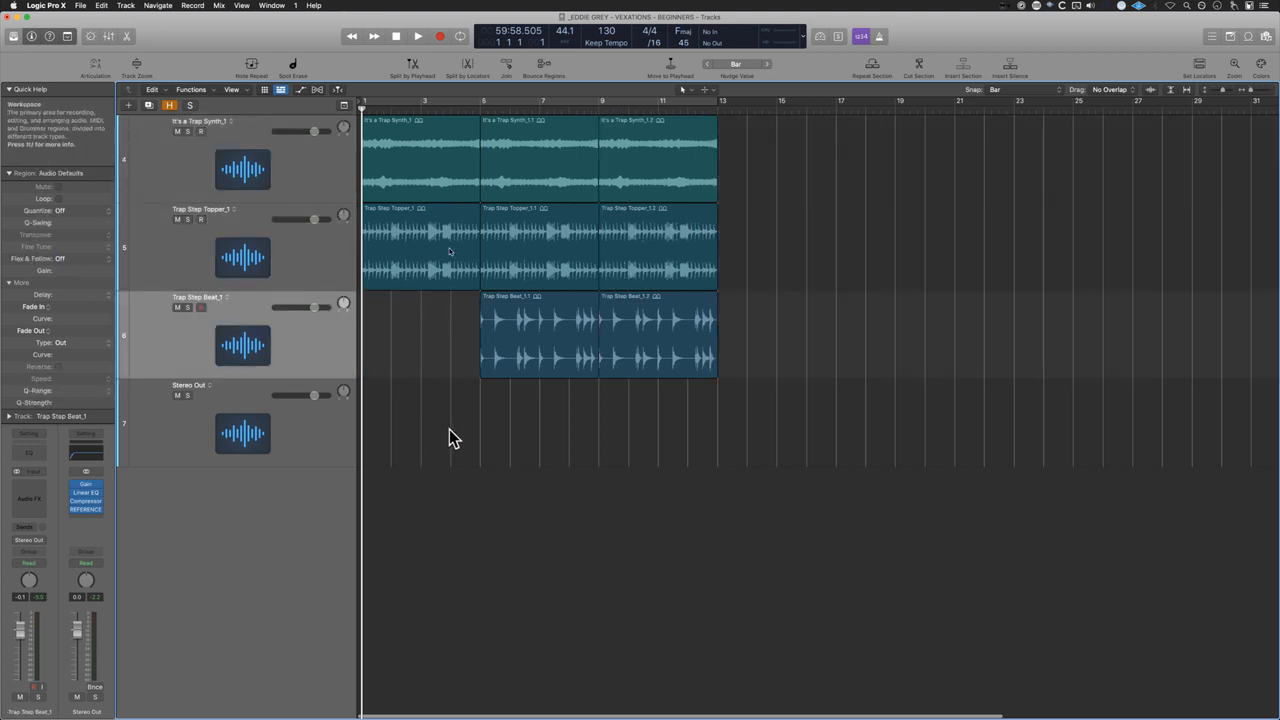
left_click_drag(756, 329, 582, 352)
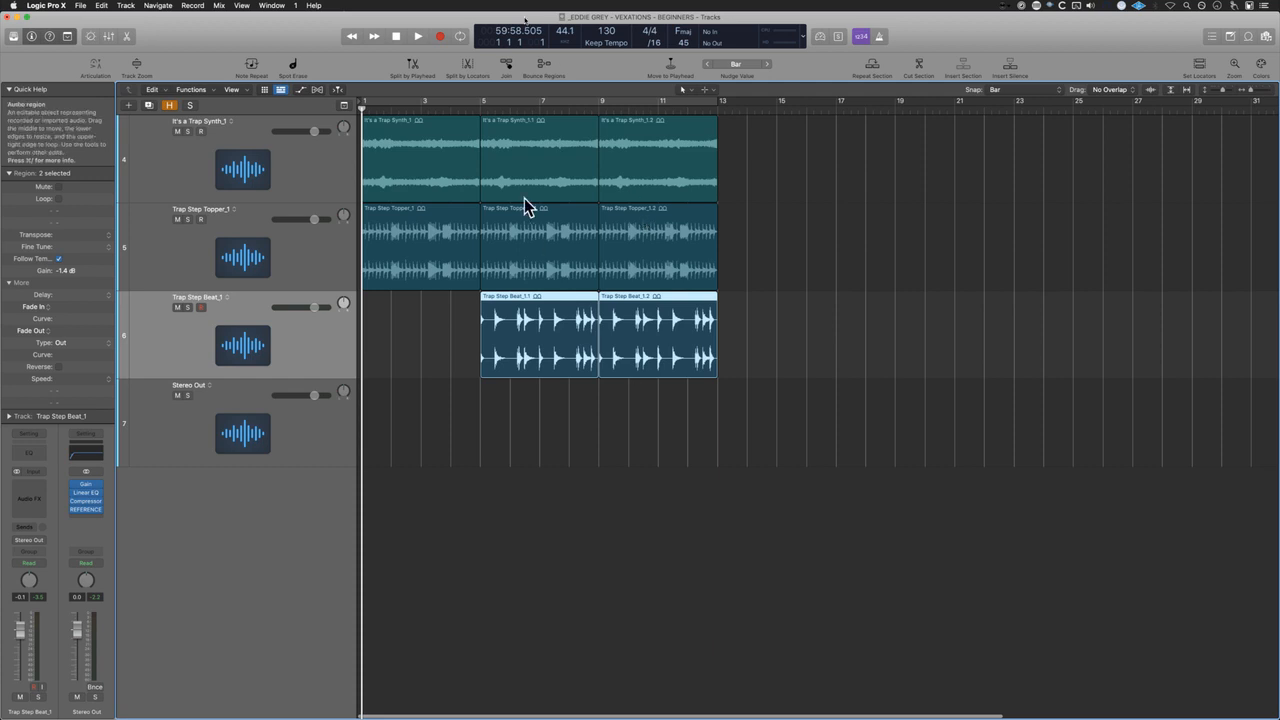
Step: Play the arrangement from bar 4 to hear the beat enter at bar 5, and stop playback
left_click(453, 108)
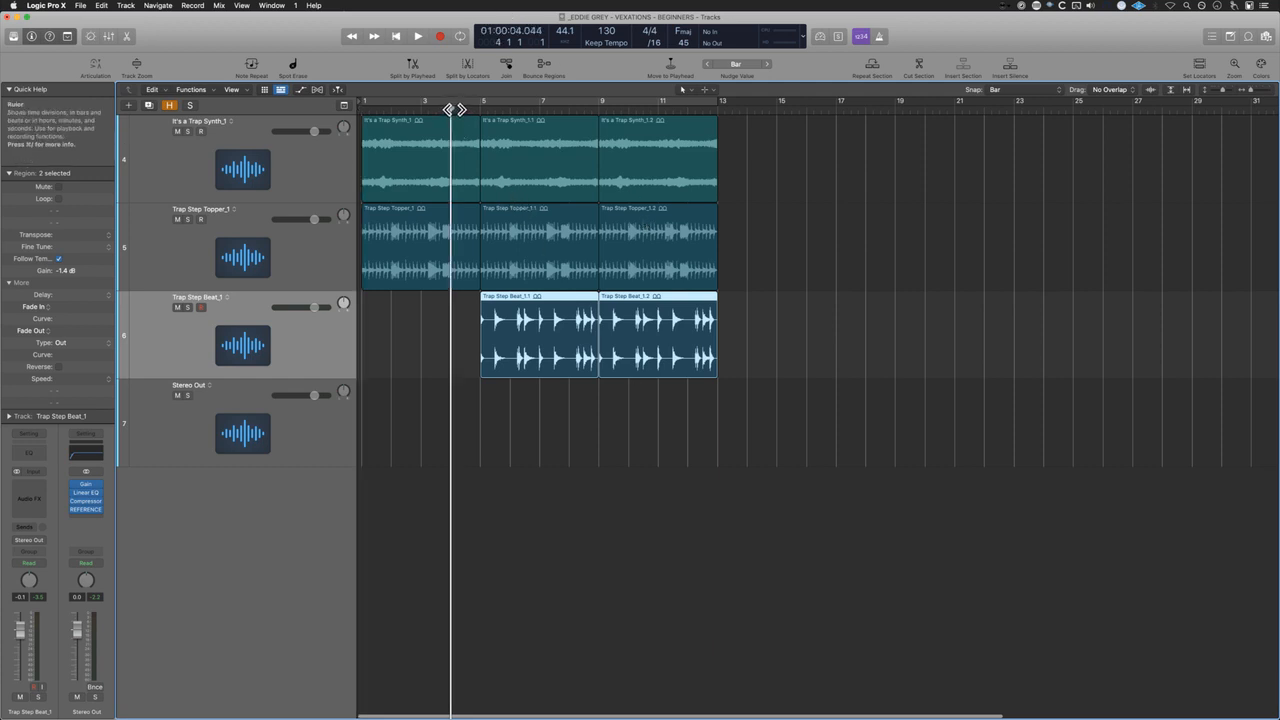
left_click_drag(750, 450, 516, 316)
key("space")
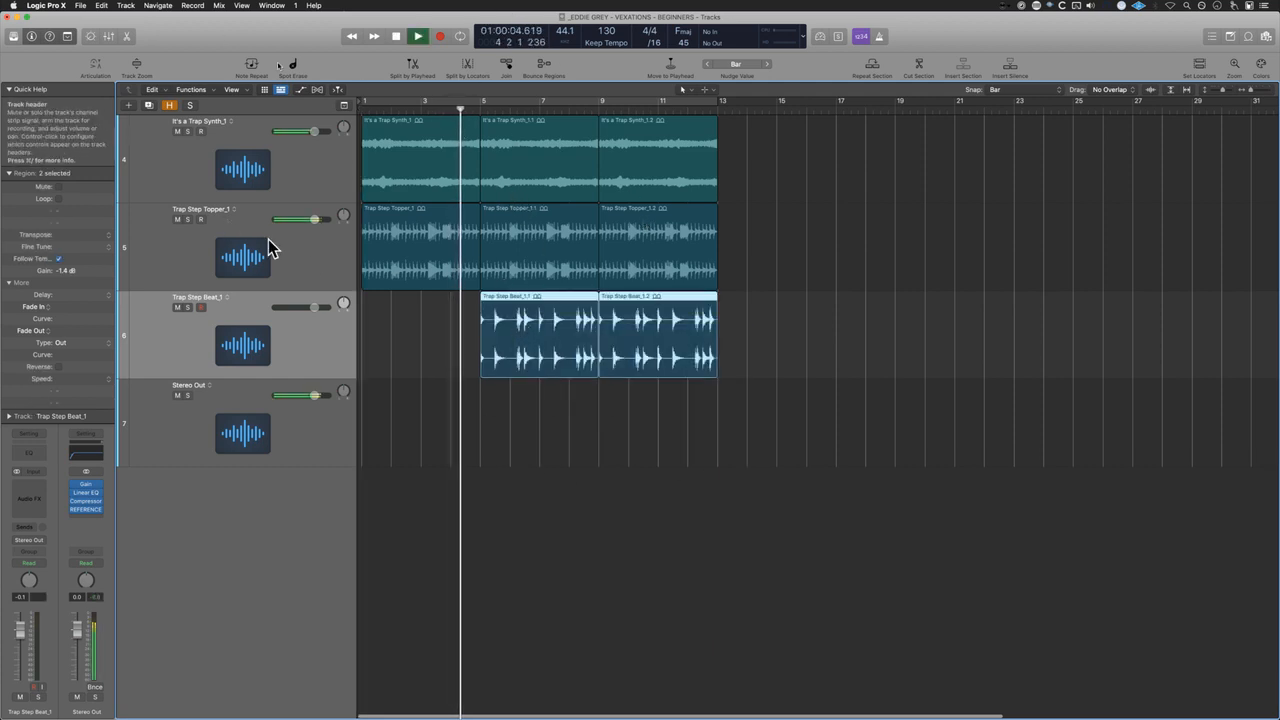
left_click(431, 409)
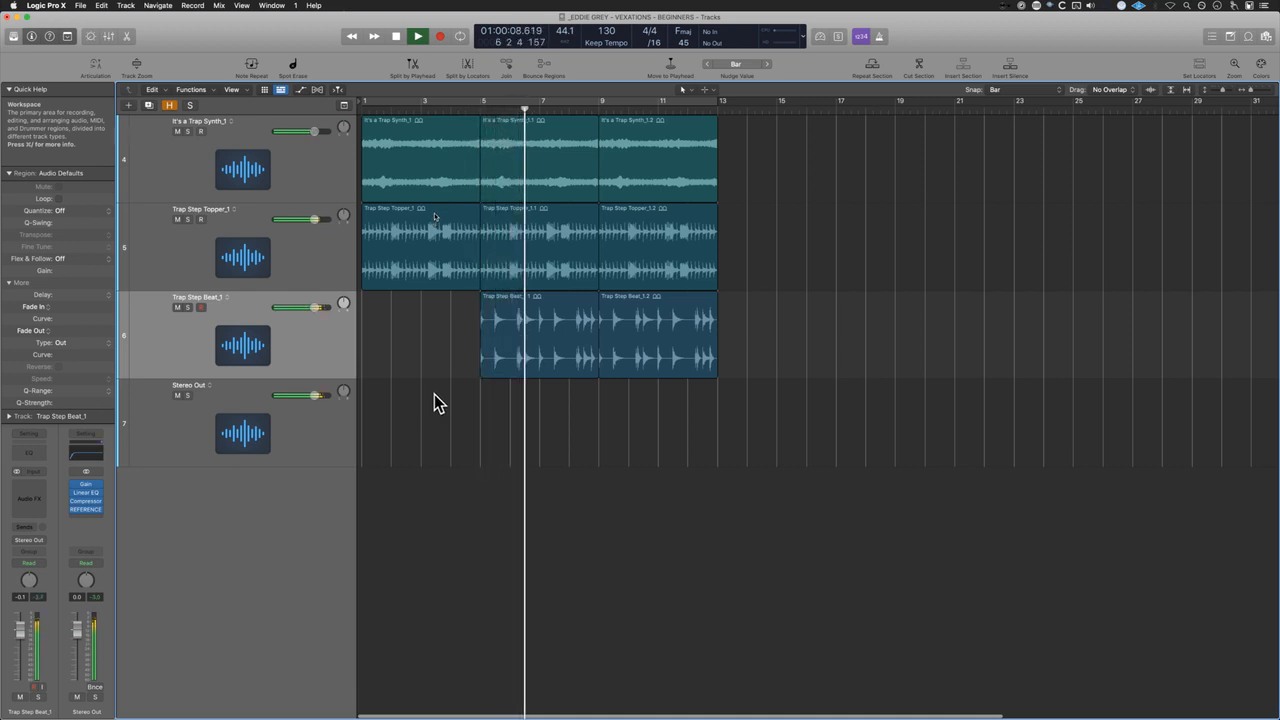
key("space")
Step: Insert a Channel EQ on the Trap Step Beat track, with Quick Help collapsed, and close the plug-in window
left_click(316, 345)
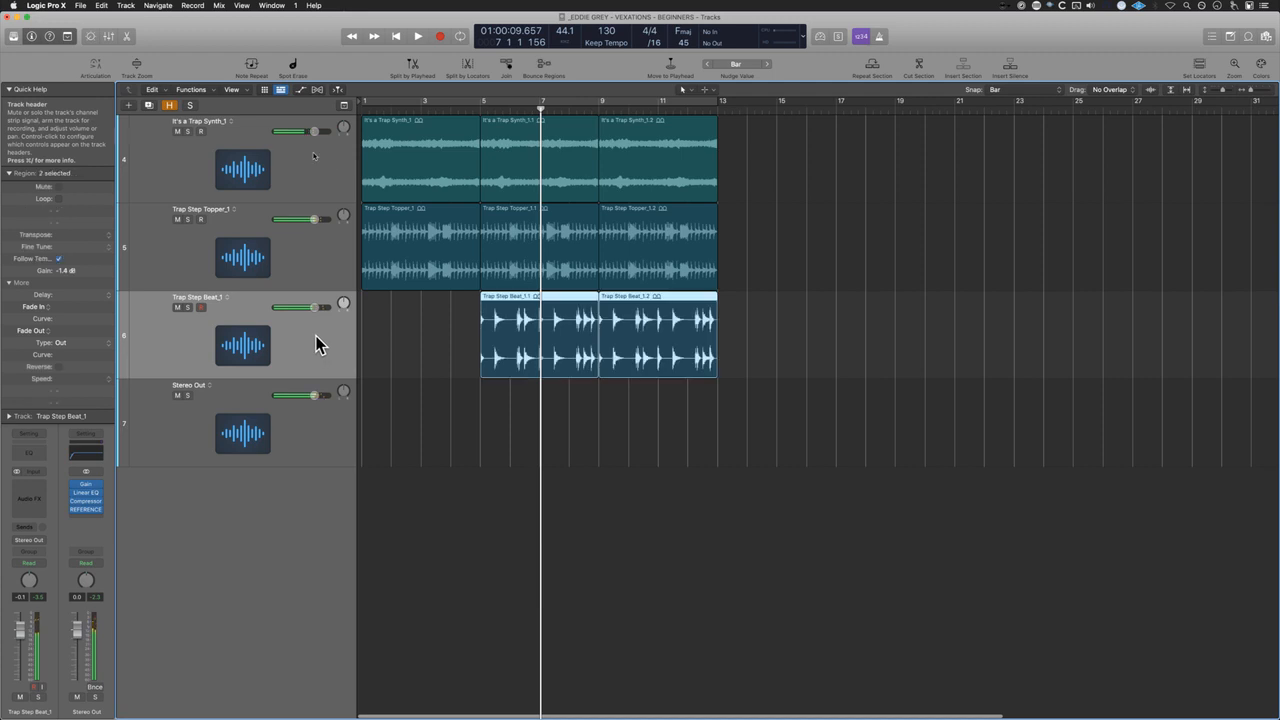
left_click(10, 89)
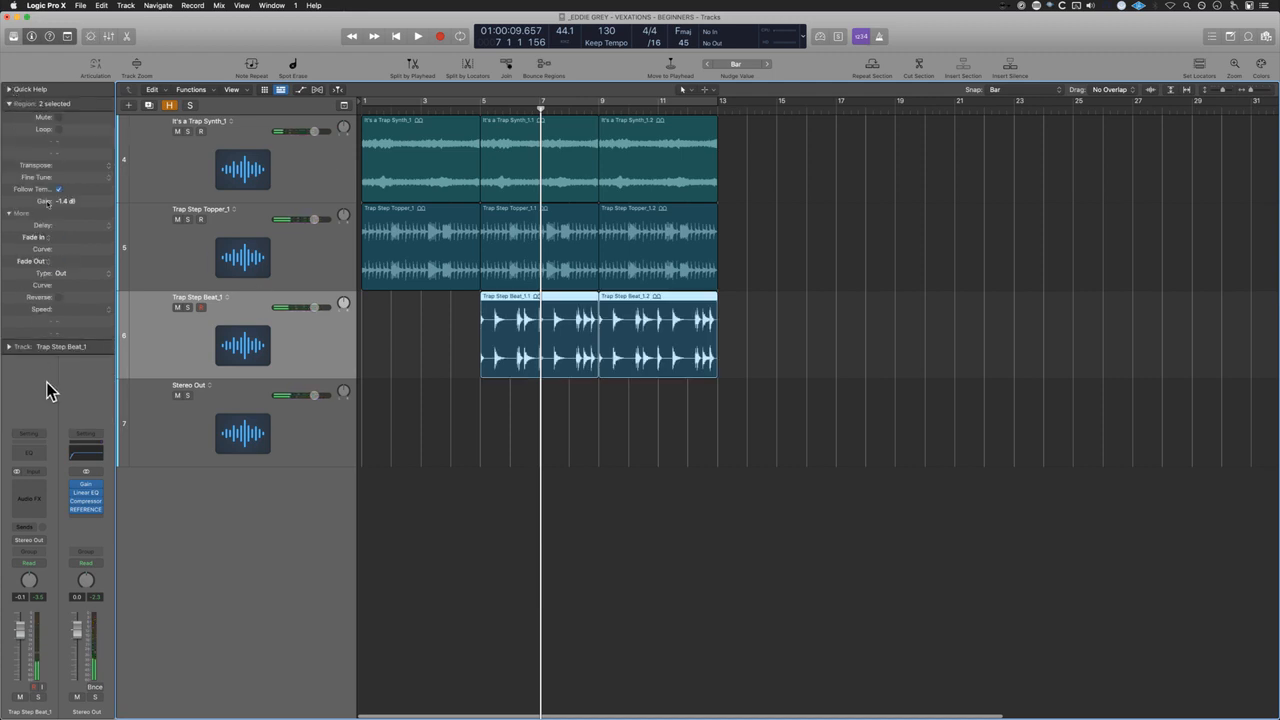
left_click(33, 456)
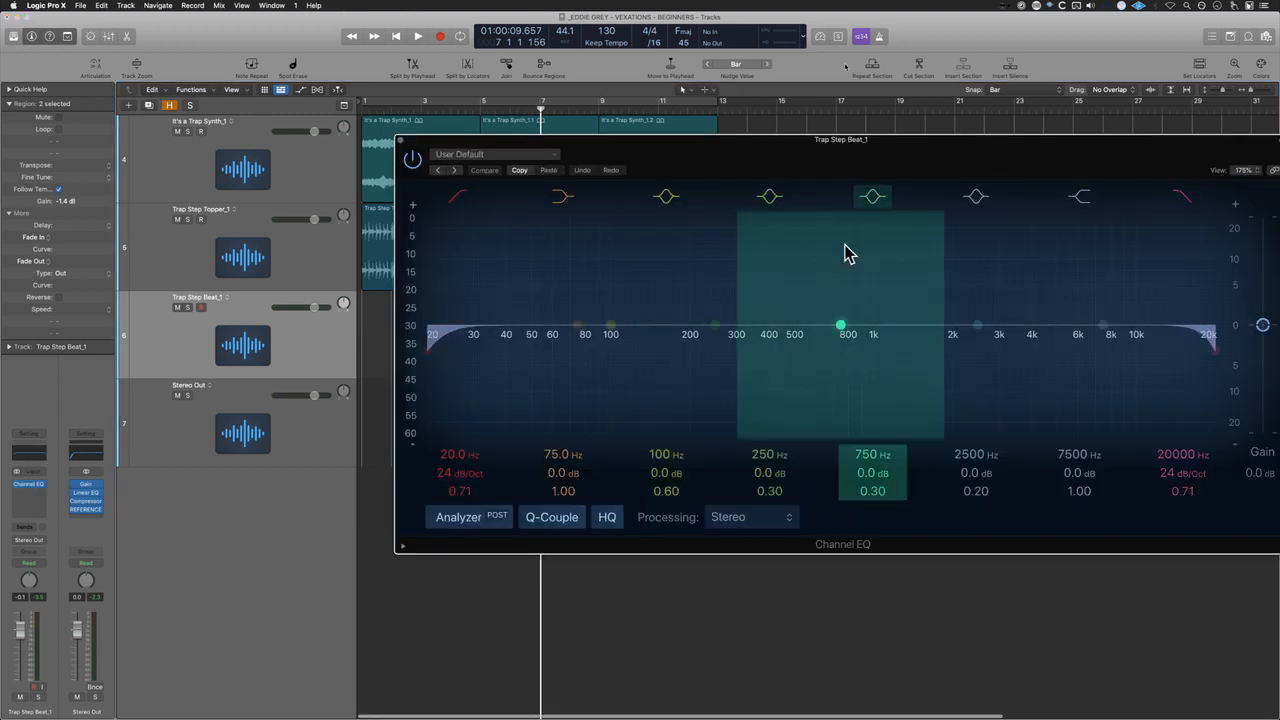
left_click_drag(909, 163, 683, 126)
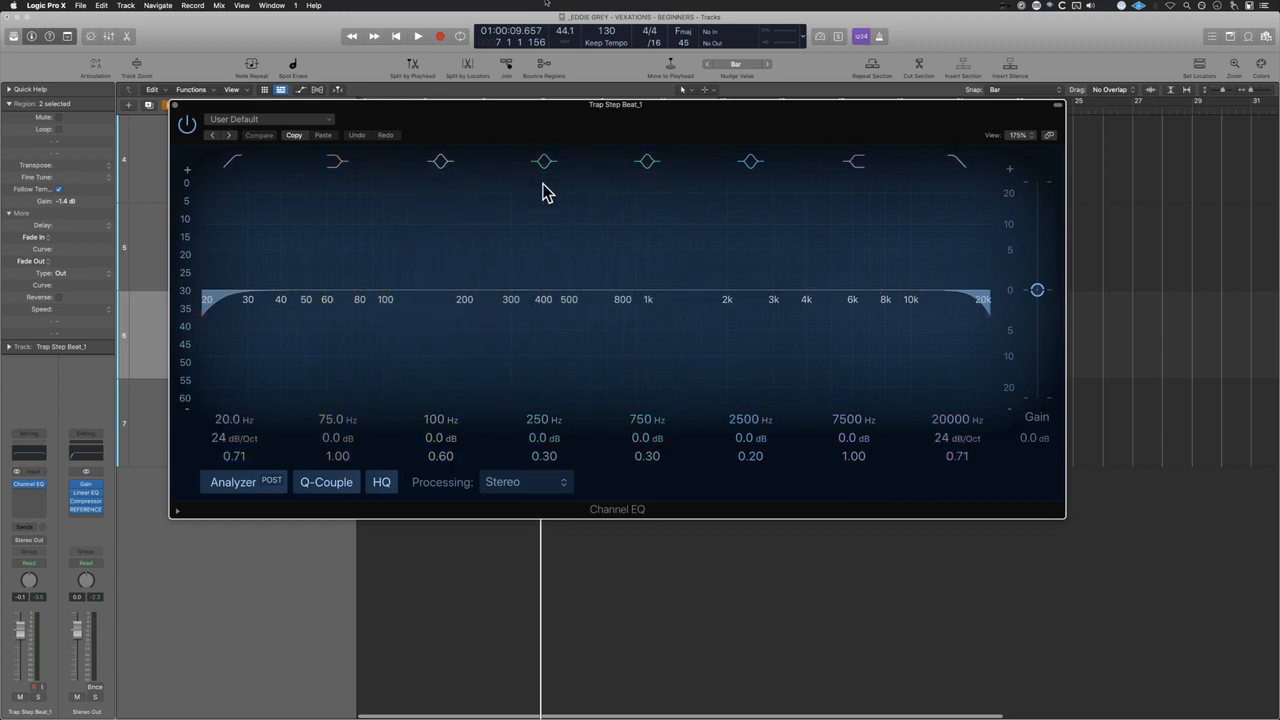
left_click(235, 483)
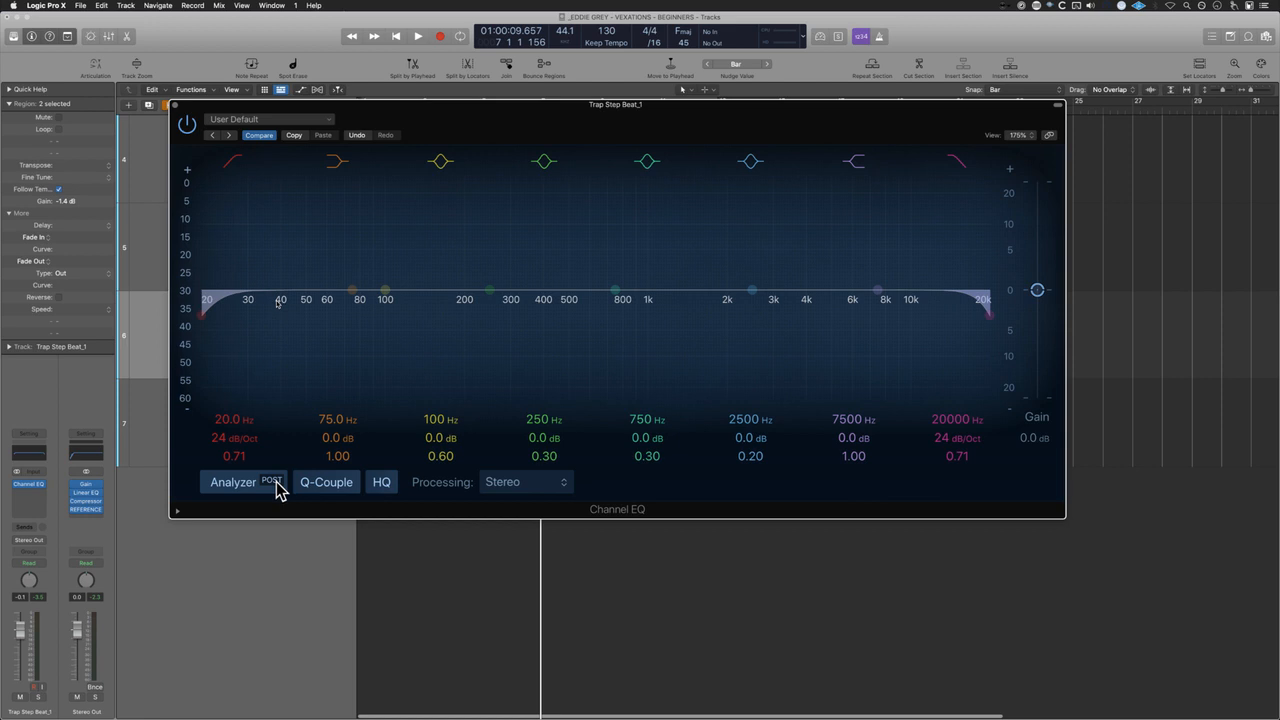
key("super+w")
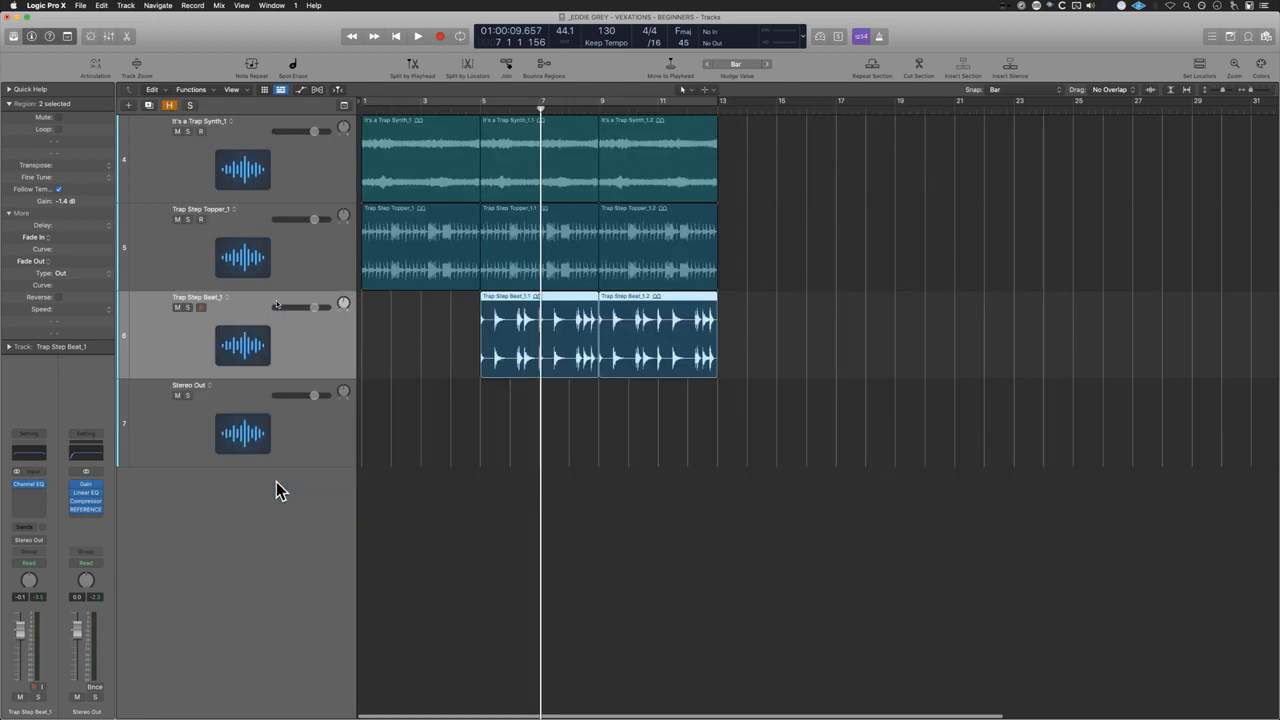
Step: Set the cycle range to the Trap Step Beat region at bar 5 and show the Channel EQ window again
left_click_drag(463, 474, 523, 355)
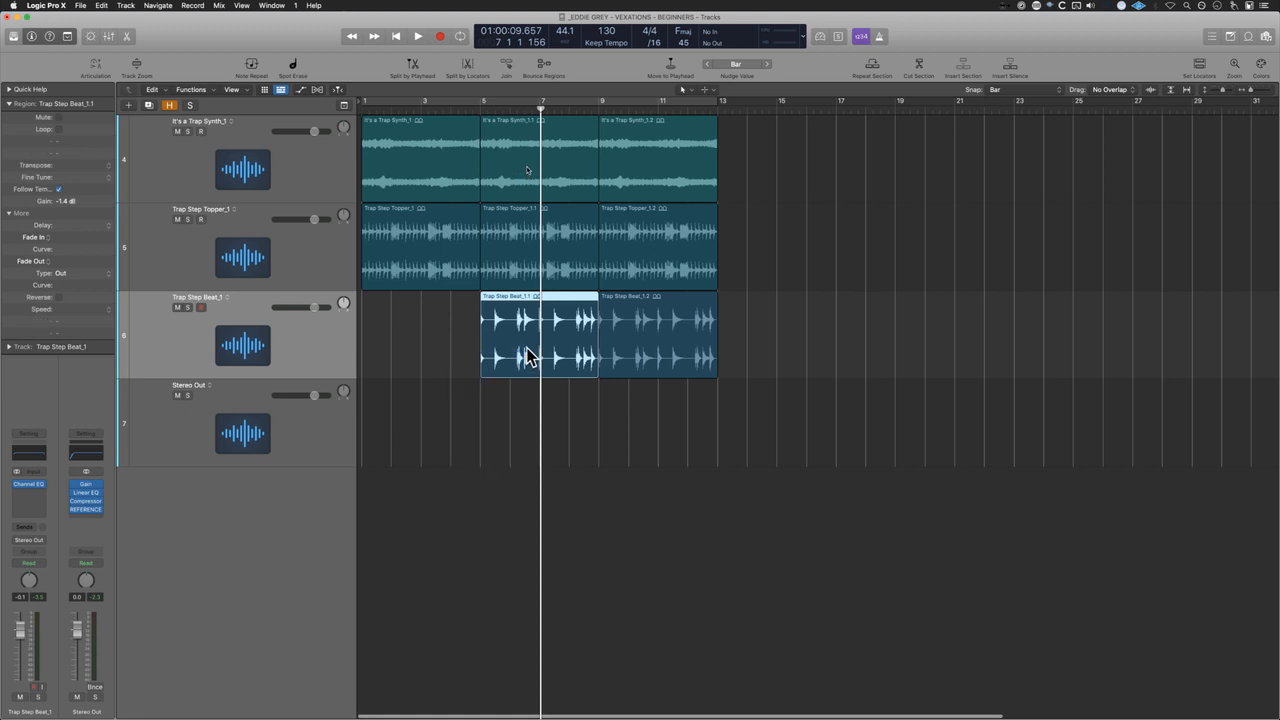
key("super+u")
key("v")
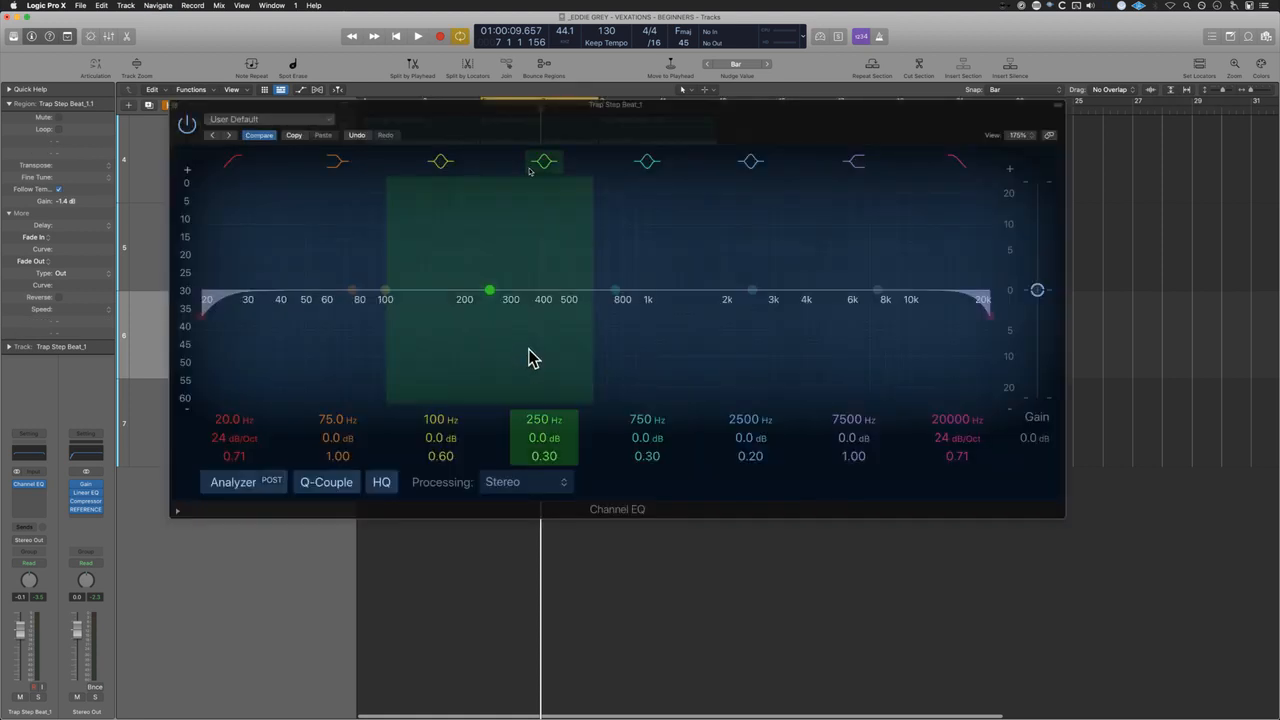
Step: Move the 750 Hz EQ band to about 1090 Hz at +14.2 dB and switch that band off
left_click_drag(613, 293, 658, 232)
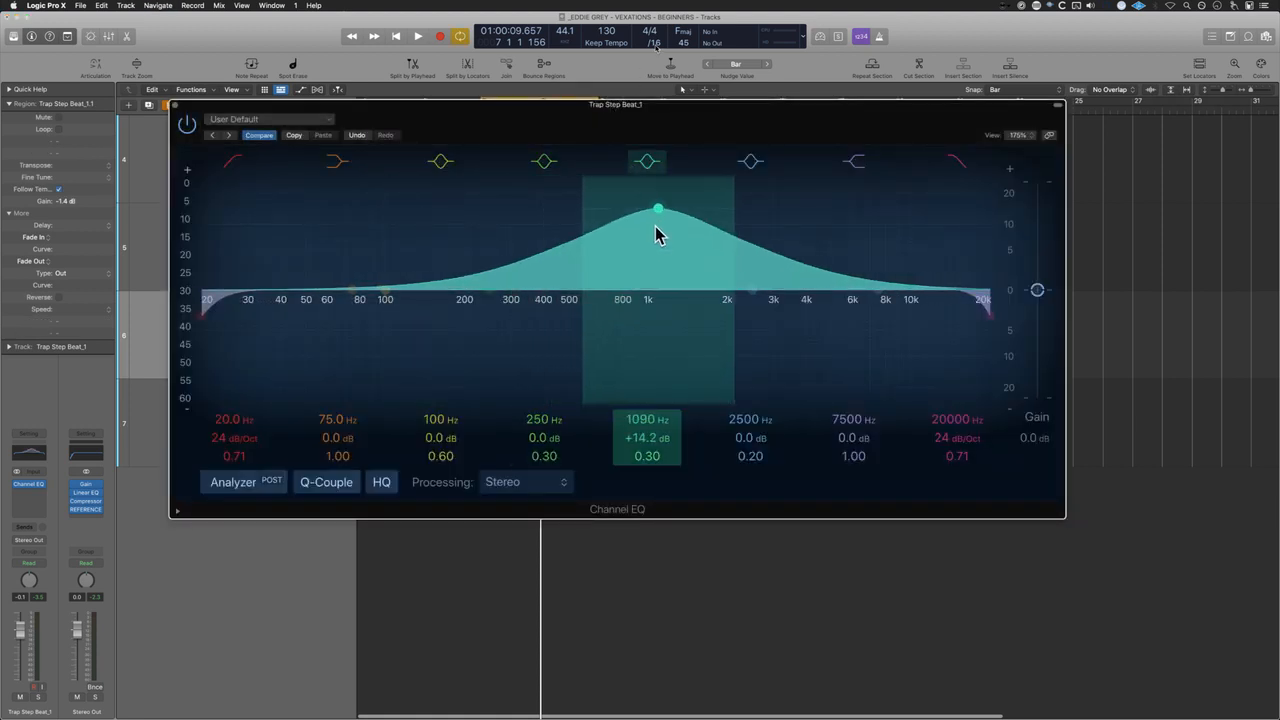
left_click(649, 161)
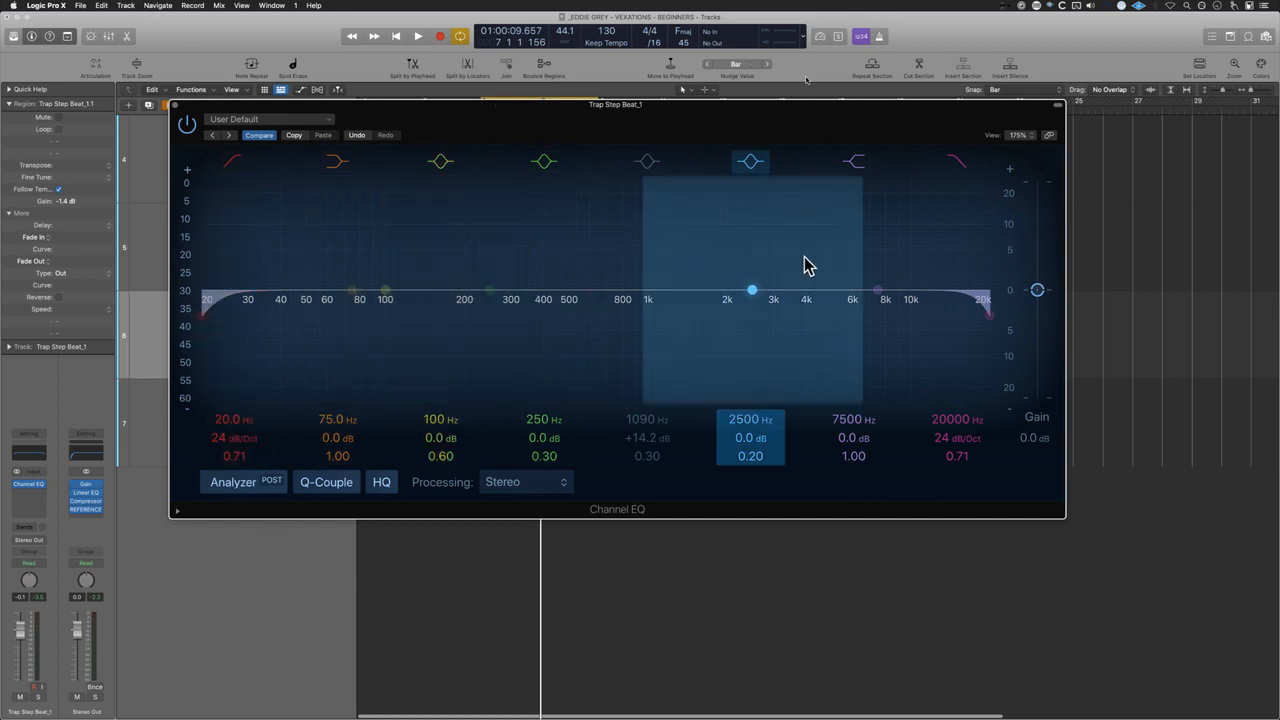
Step: Boost the 2500 Hz EQ band by about 7.1 dB at 2380 Hz and audition the cycled beat with its track soloed
key("space")
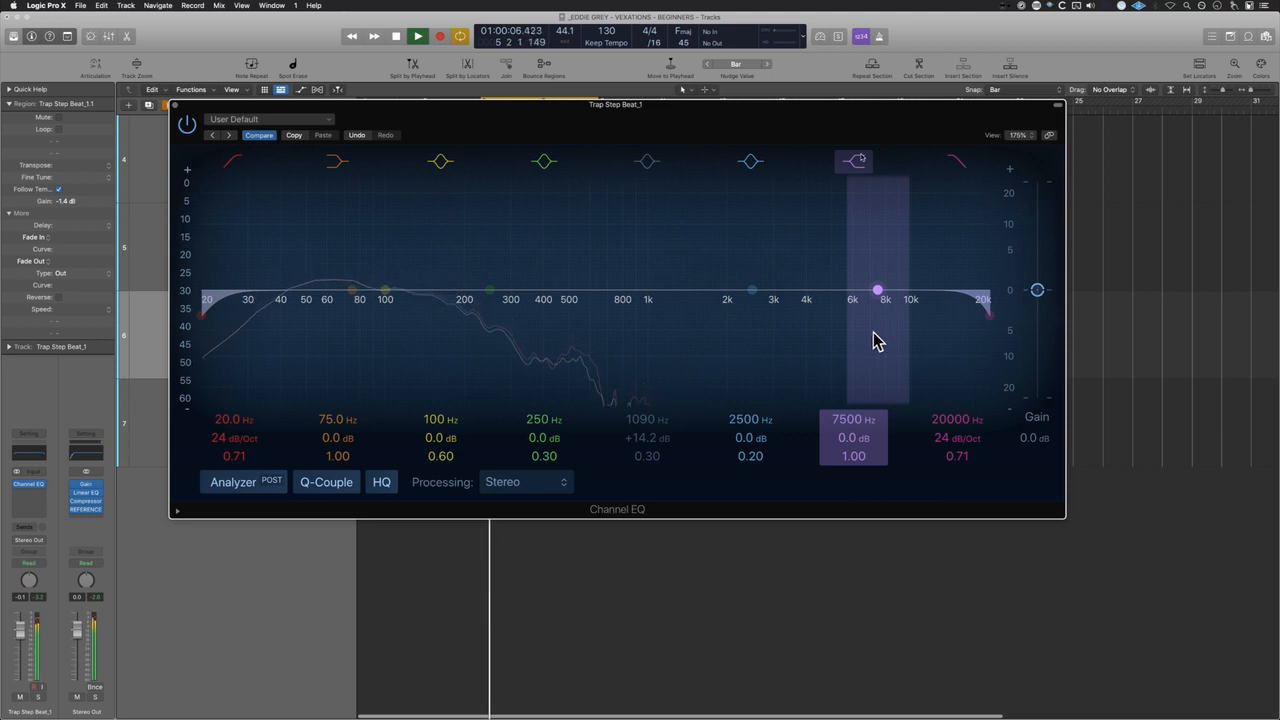
key("space")
left_click_drag(748, 291, 748, 263)
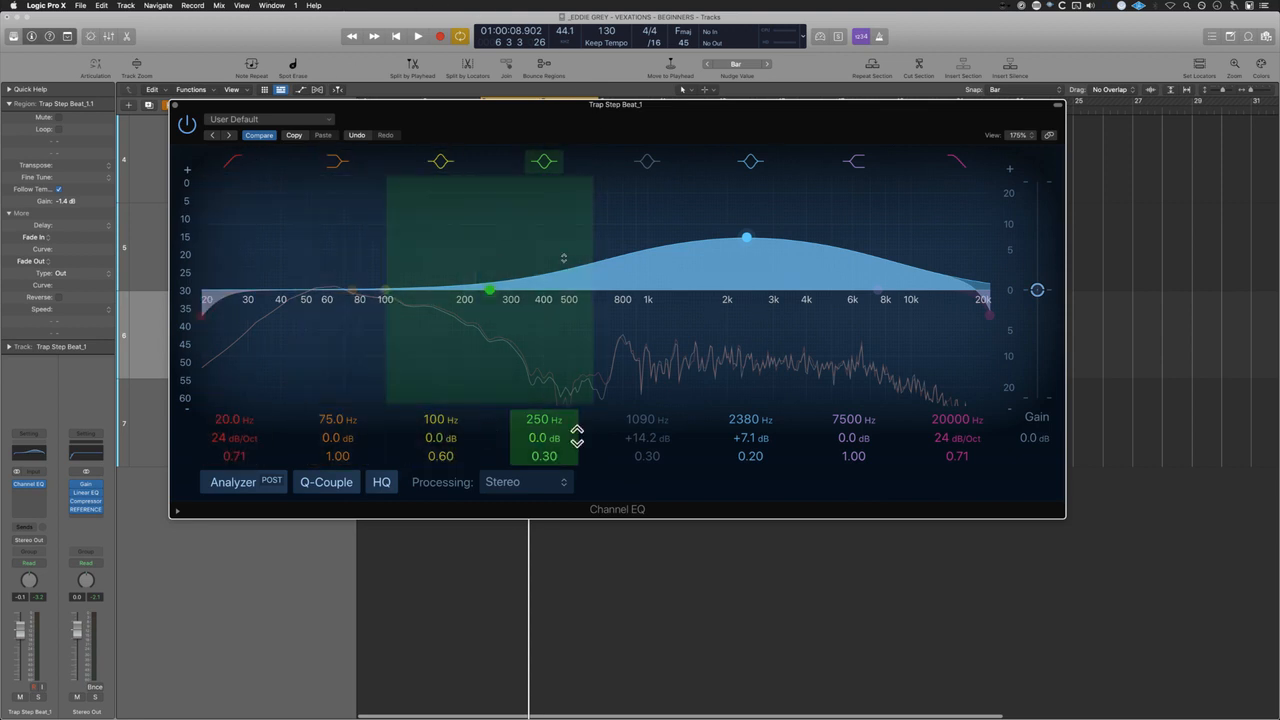
key("space")
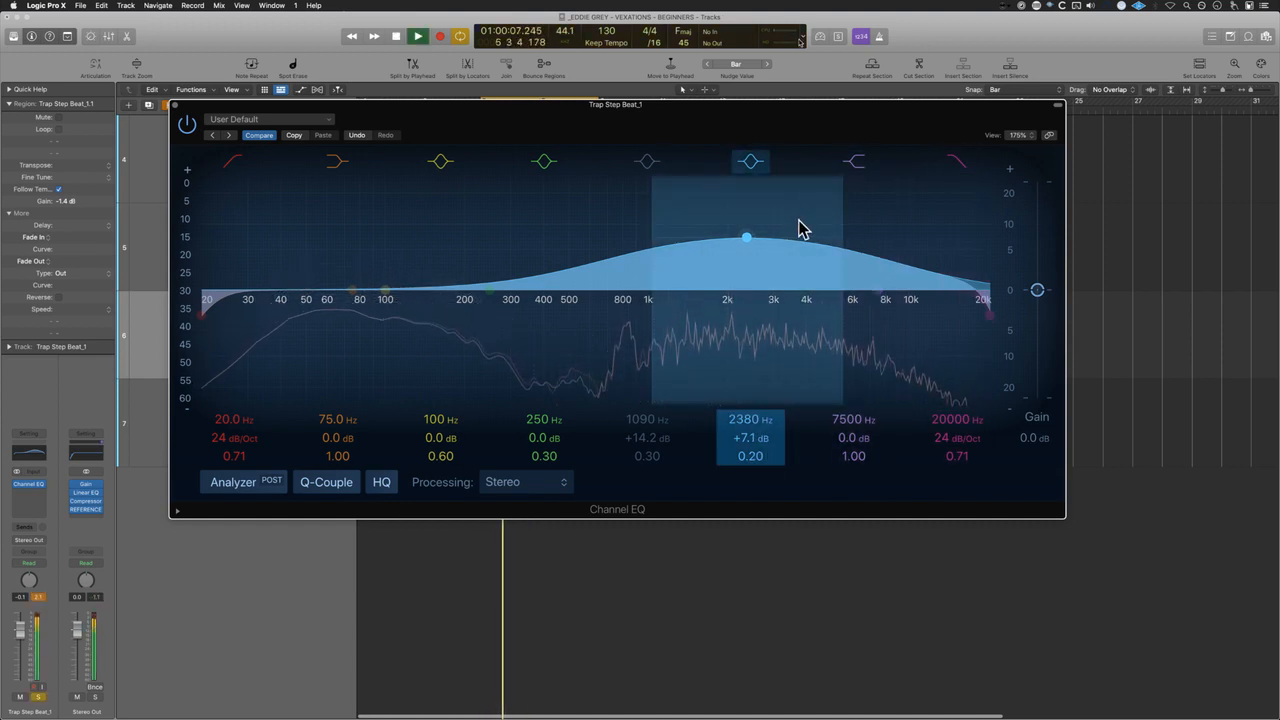
key("space")
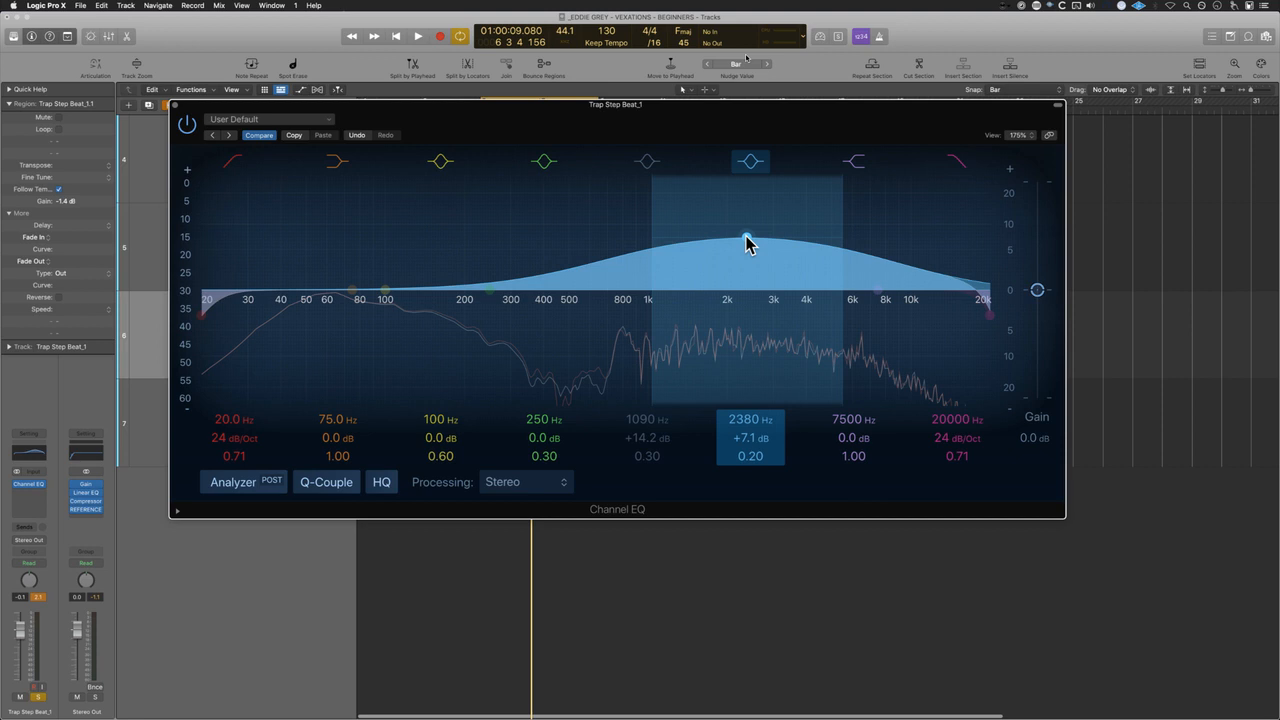
Step: Adjust the width of the 2380 Hz EQ band to a Q of 1.20
scroll(748, 243, "up", 10)
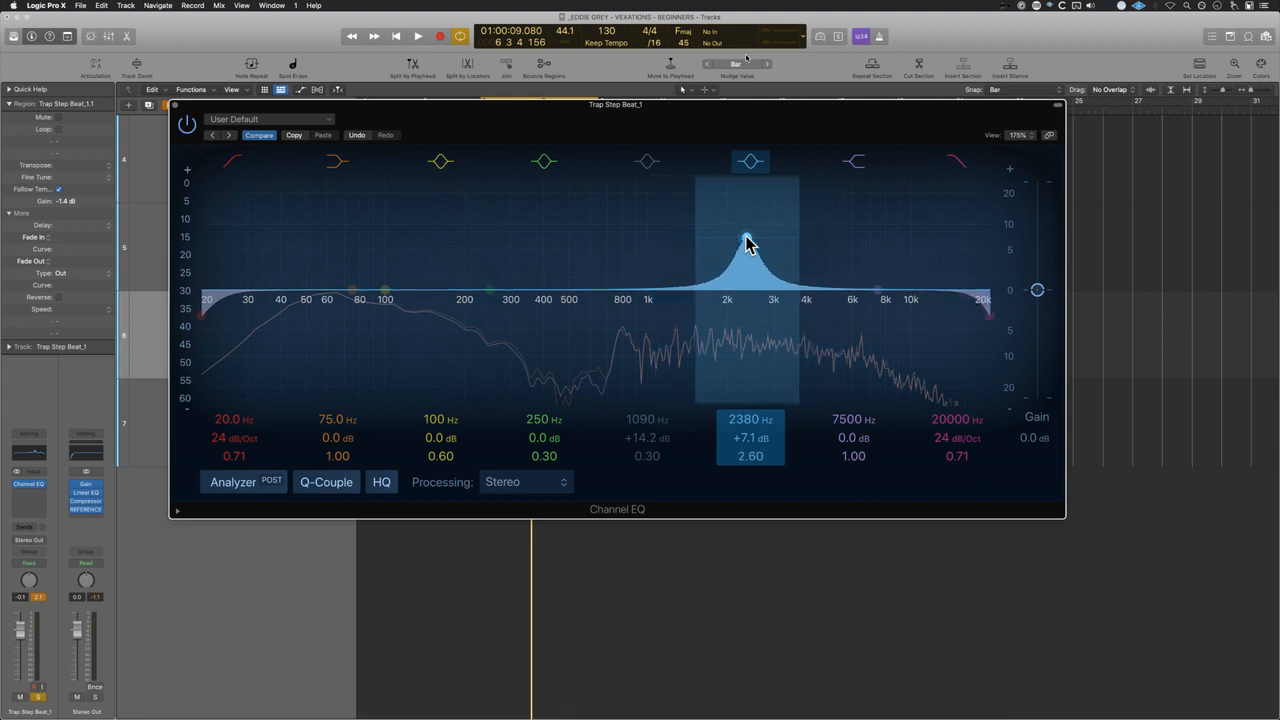
scroll(748, 243, "down", 8)
scroll(748, 243, "up", 20)
scroll(747, 243, "down", 10)
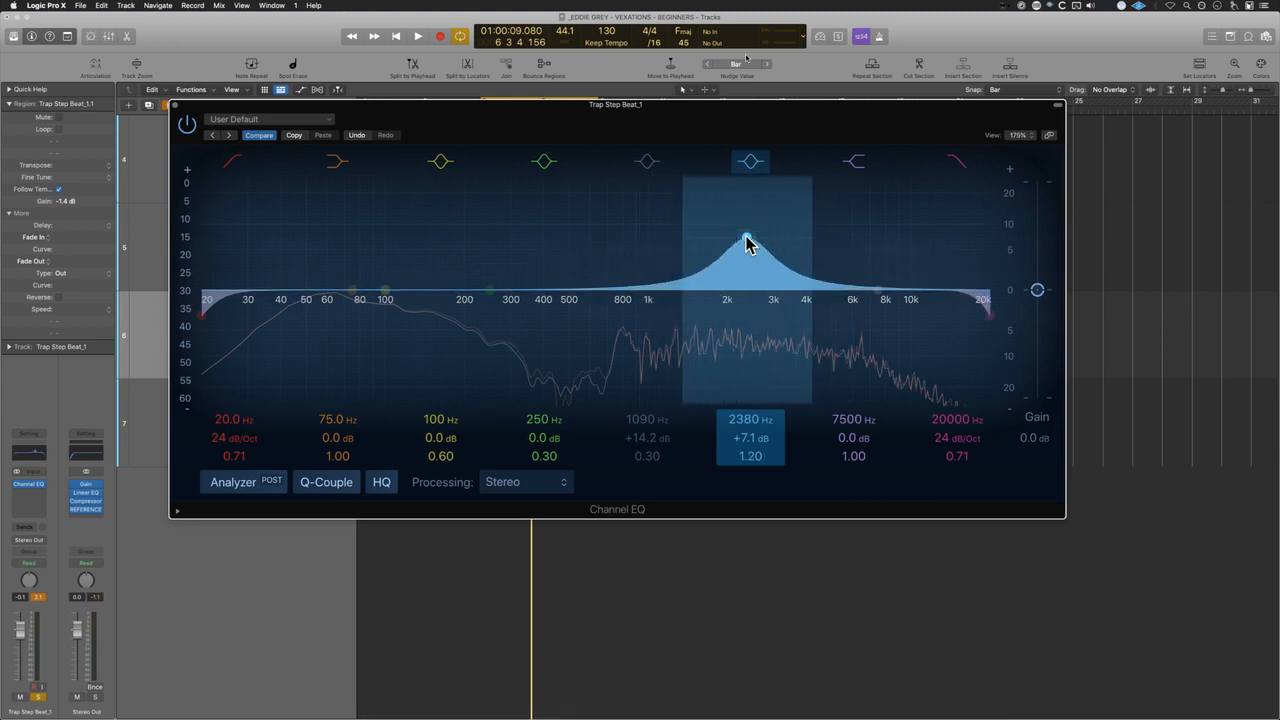
Step: Widen the 2380 Hz EQ band to a Q of 0.98
scroll(747, 243, "up", 5)
scroll(747, 243, "down", 3)
scroll(747, 243, "up", 3)
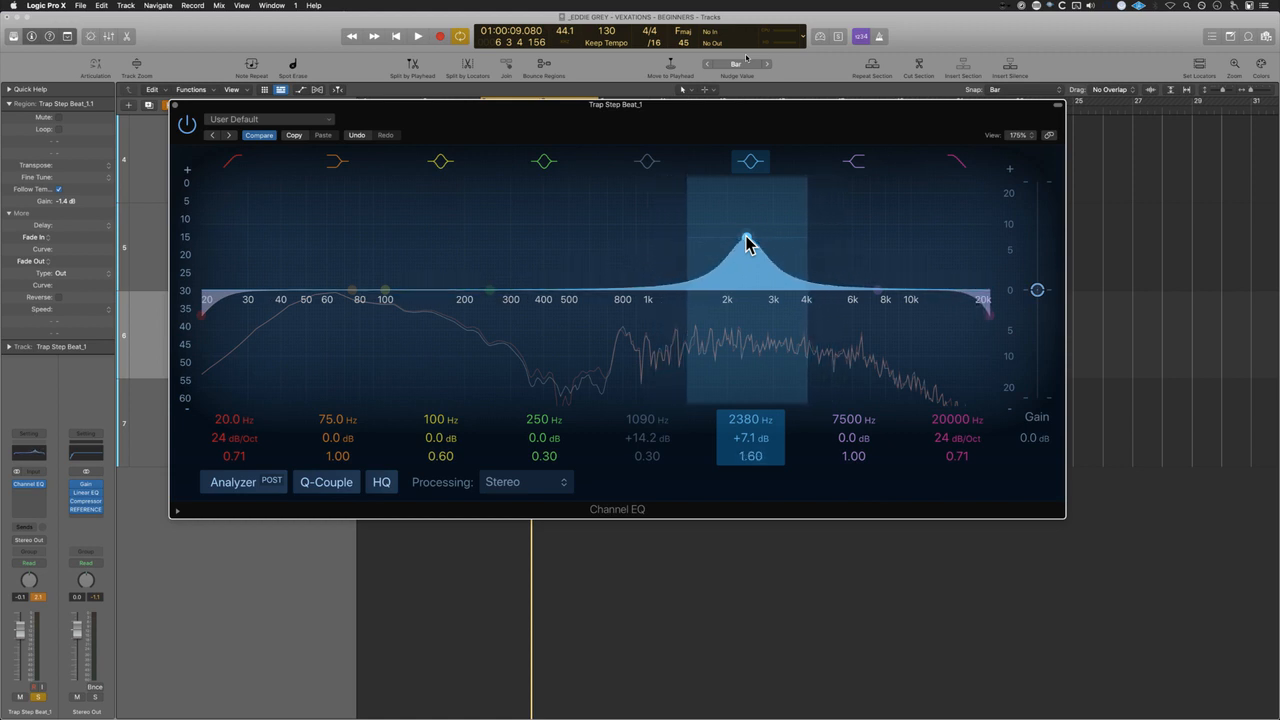
scroll(747, 243, "down", 2)
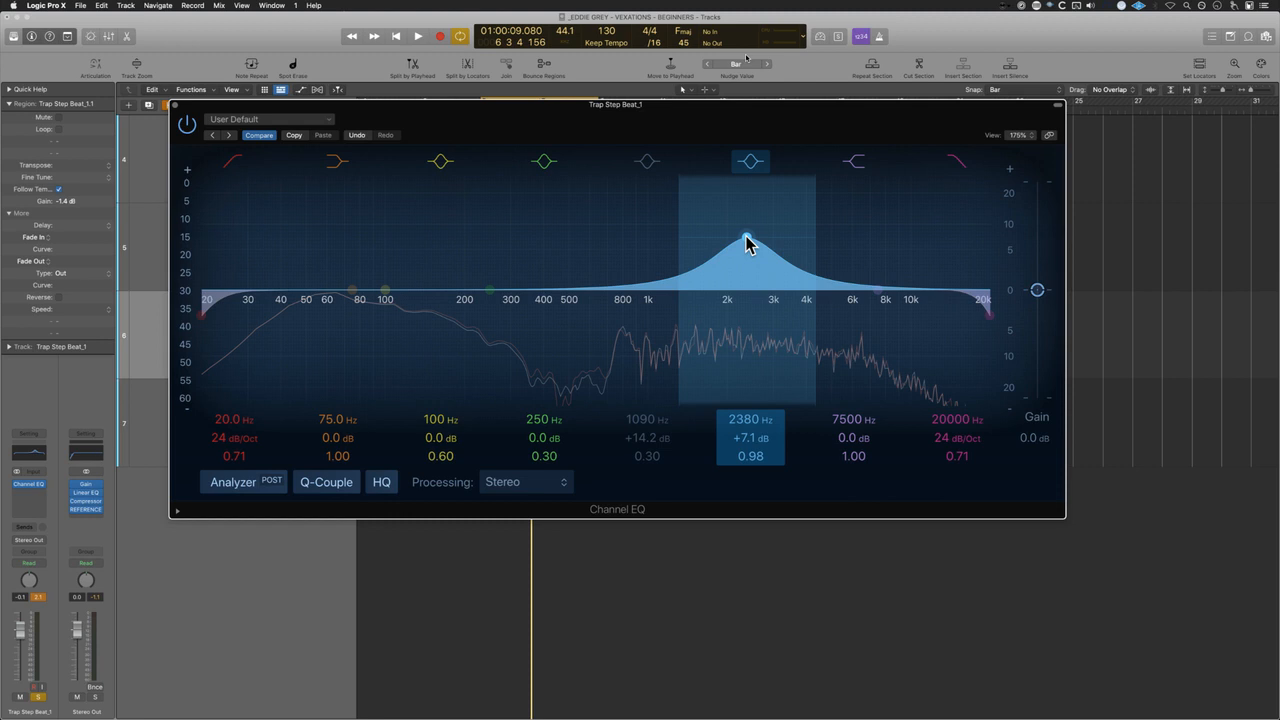
Step: Move the 2380 Hz band to about 2180 Hz at +10.9 dB during playback, compare it on and off, and leave it off
key("space")
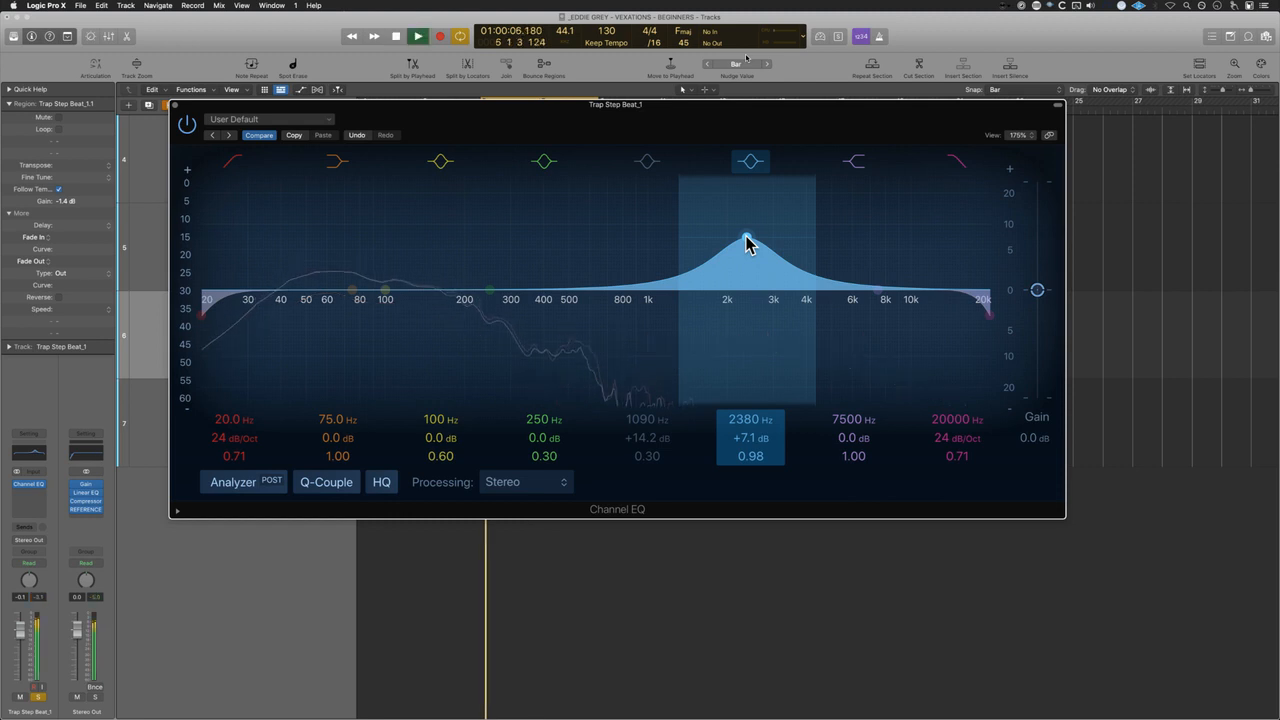
left_click_drag(747, 243, 737, 222)
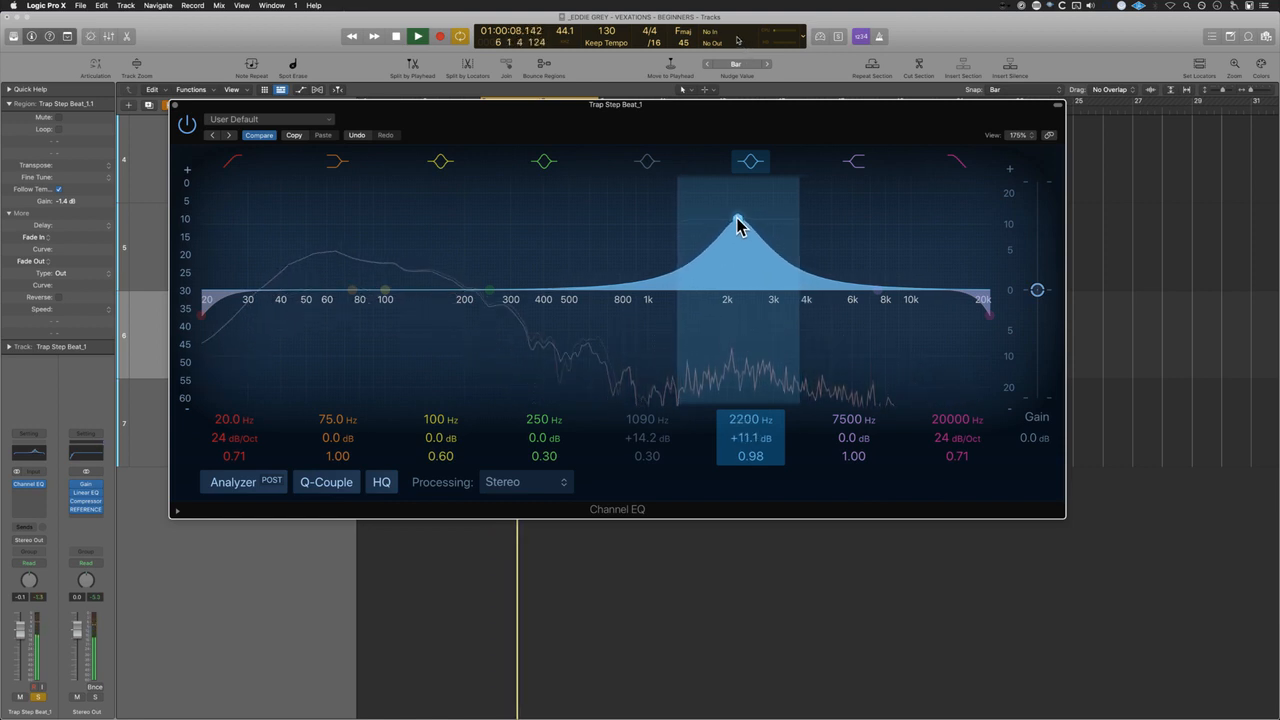
left_click(752, 165)
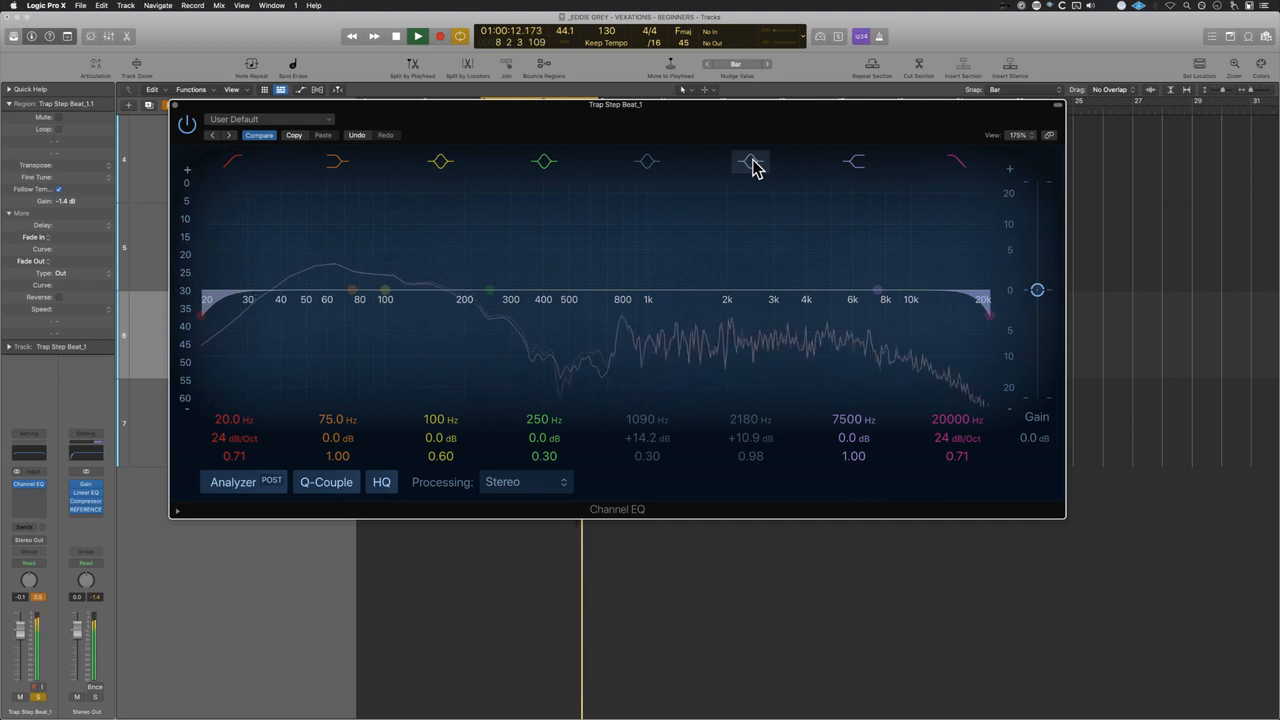
left_click(752, 165)
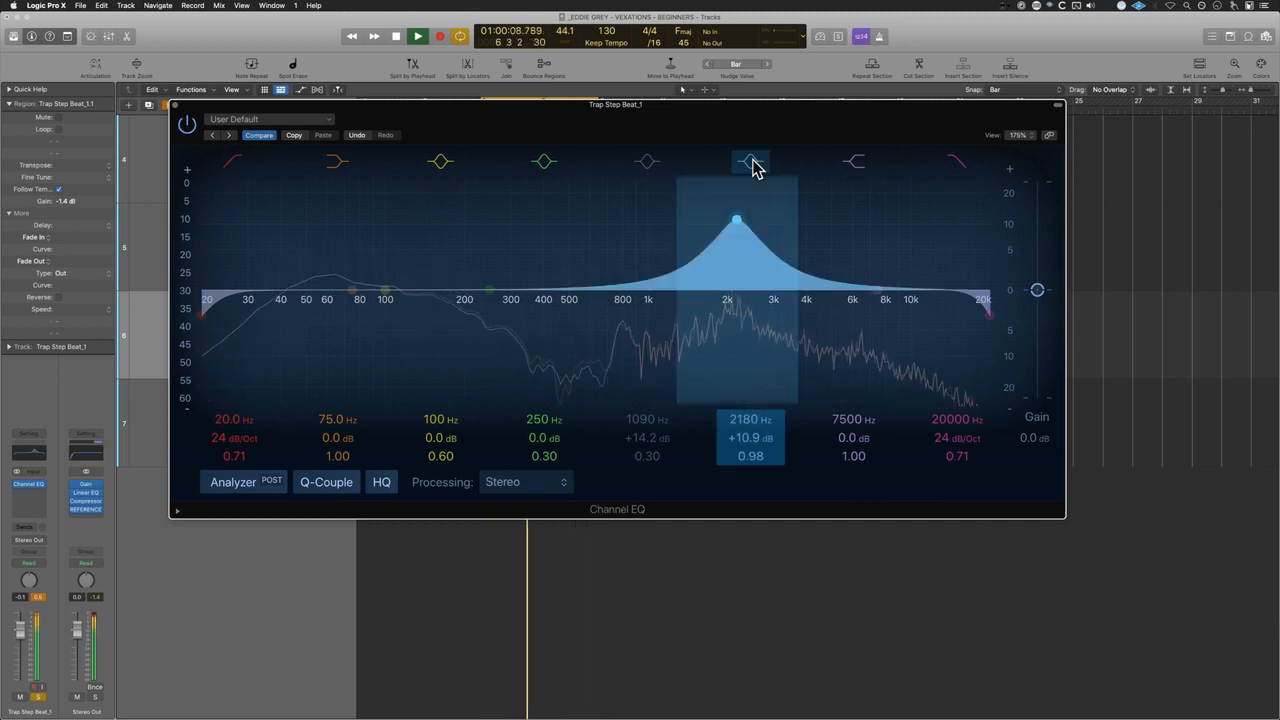
left_click(752, 165)
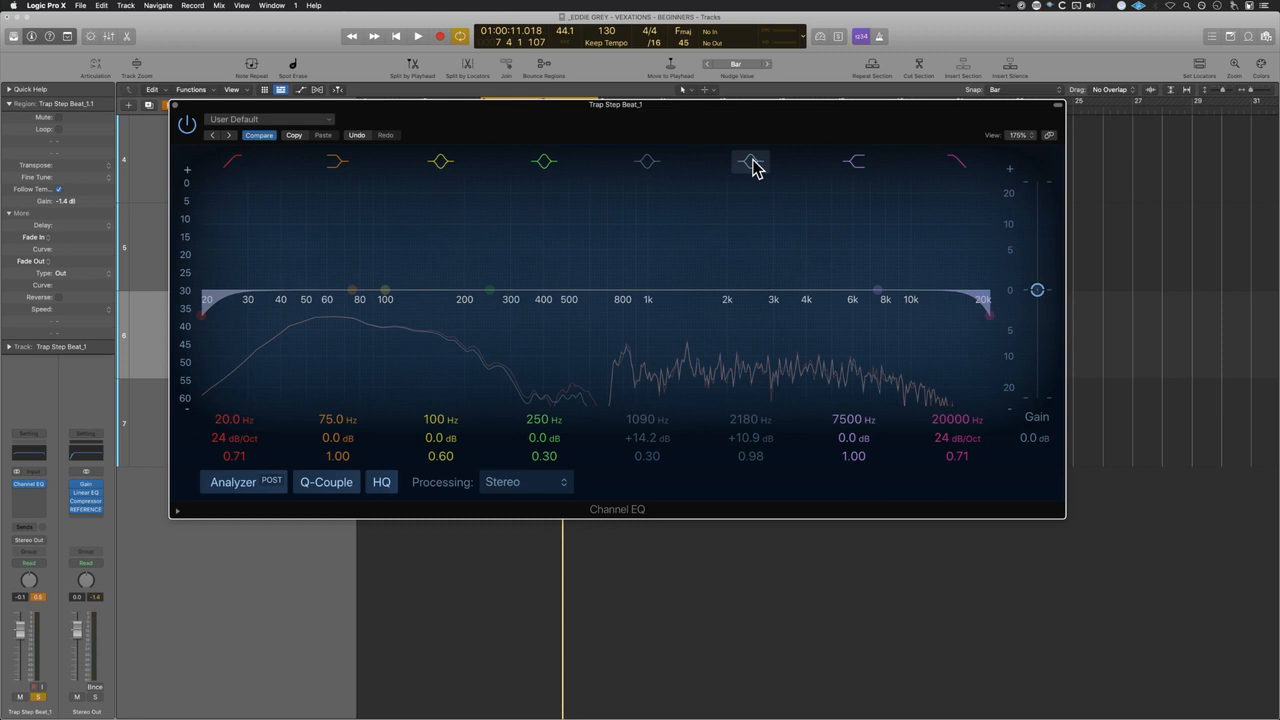
key("super+w")
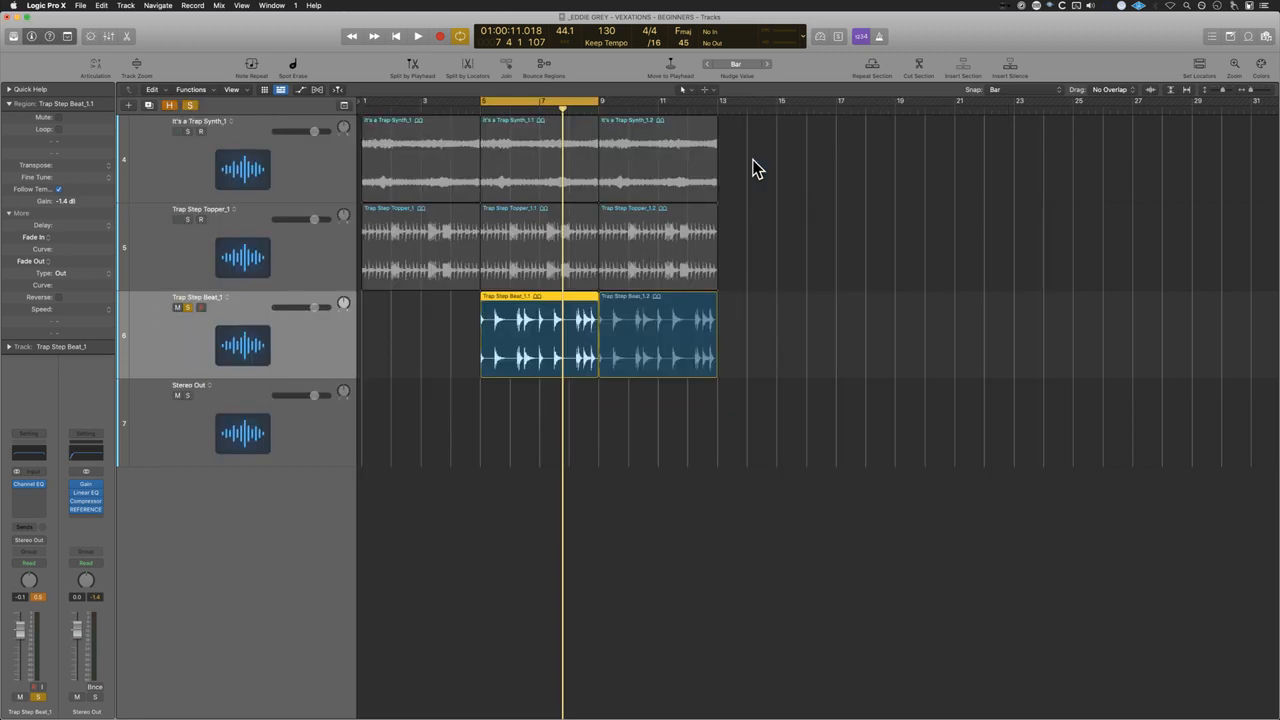
key("s")
key("s")
key("v")
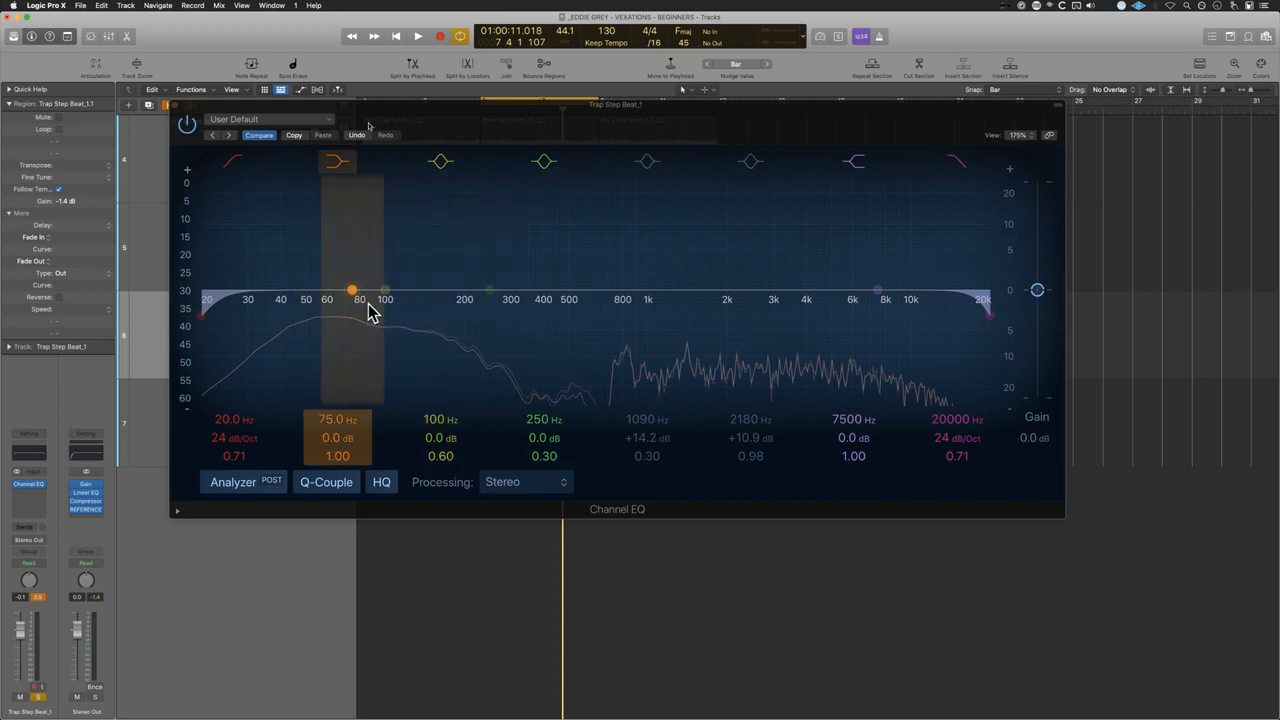
Step: Boost the 75 Hz low shelf to about +4.8 dB and raise the low cut frequency to 30 Hz
left_click_drag(348, 267, 348, 287)
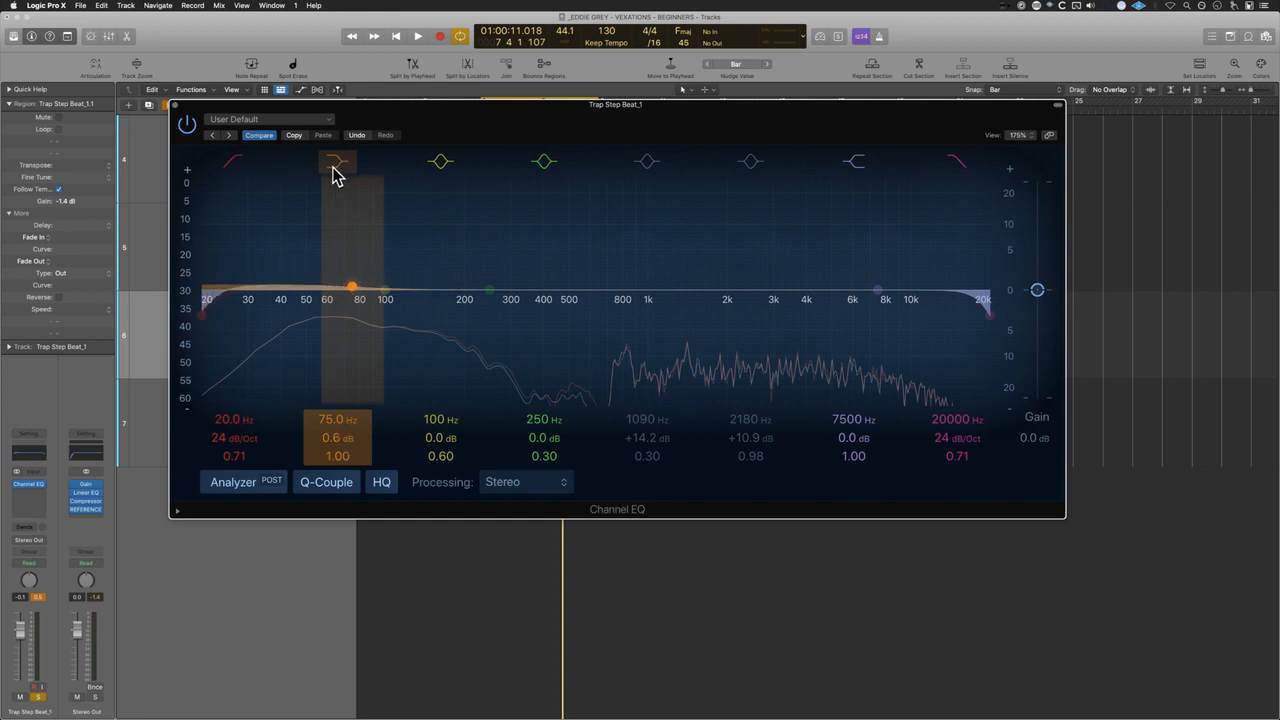
left_click_drag(229, 419, 231, 241)
left_click_drag(343, 287, 343, 262)
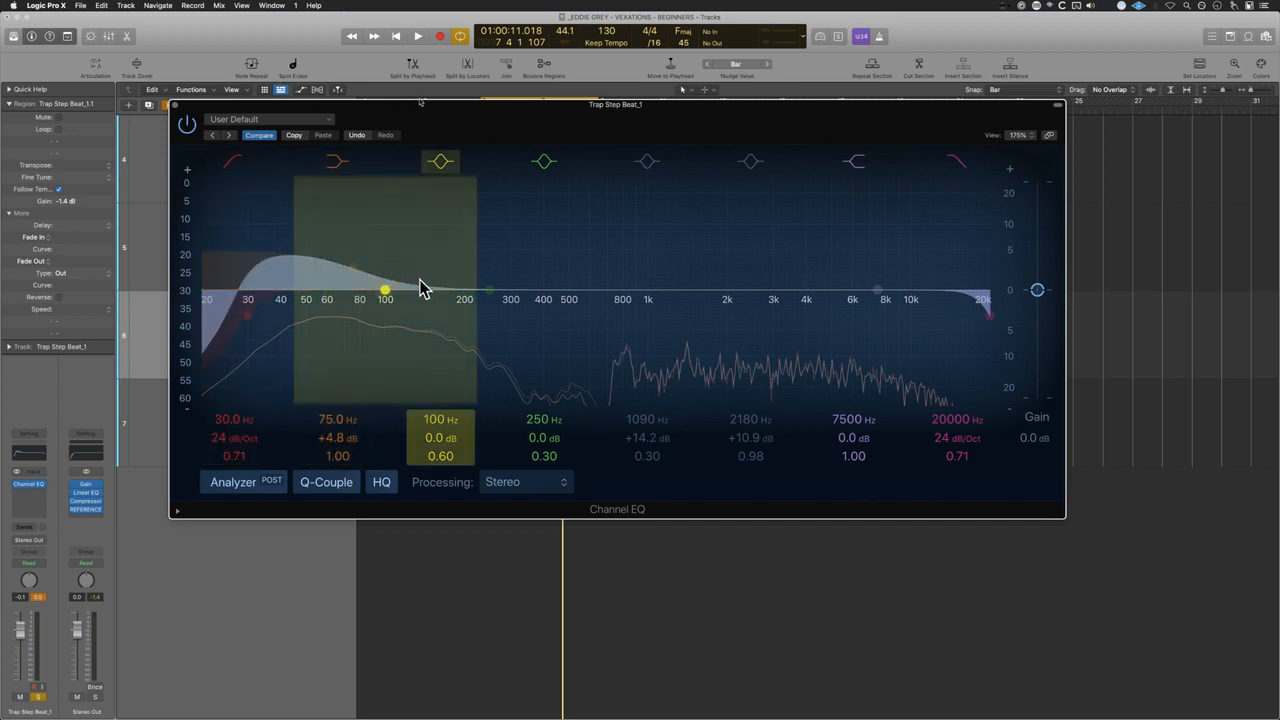
Step: Audition the soloed beat with the 75 Hz low shelf switched off and back on
key("space")
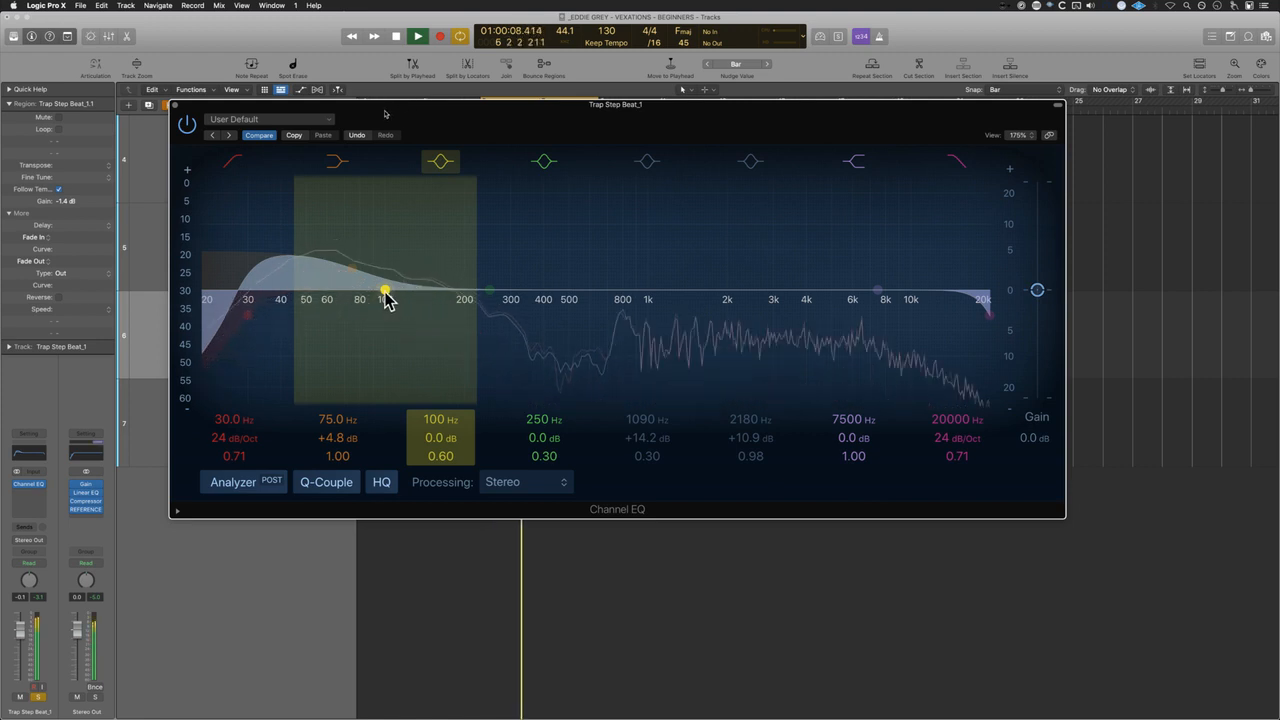
left_click(336, 163)
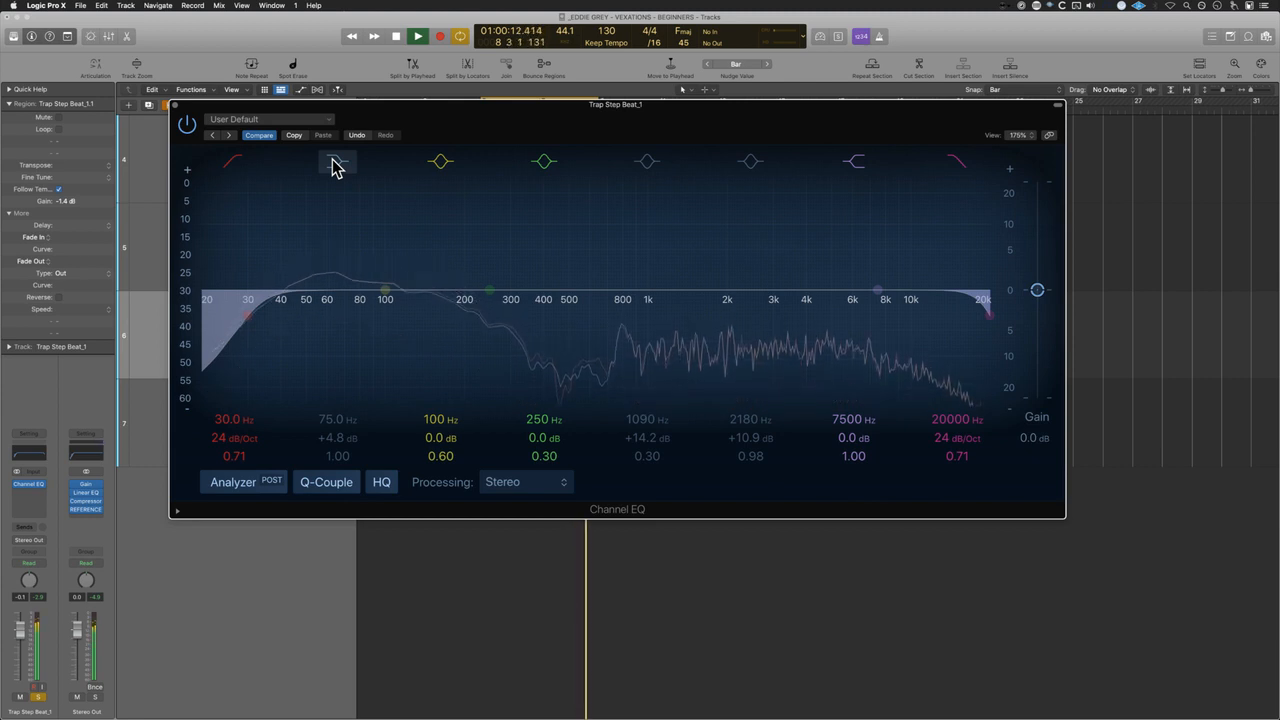
left_click(336, 163)
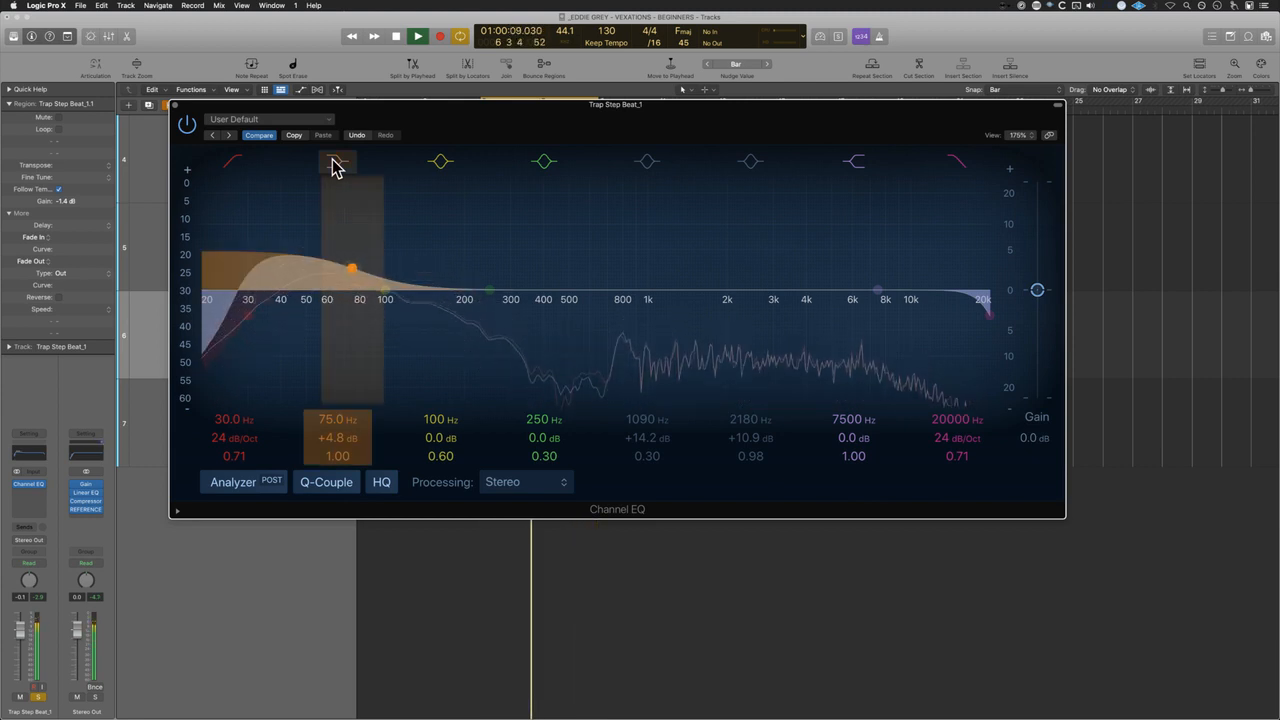
key("space")
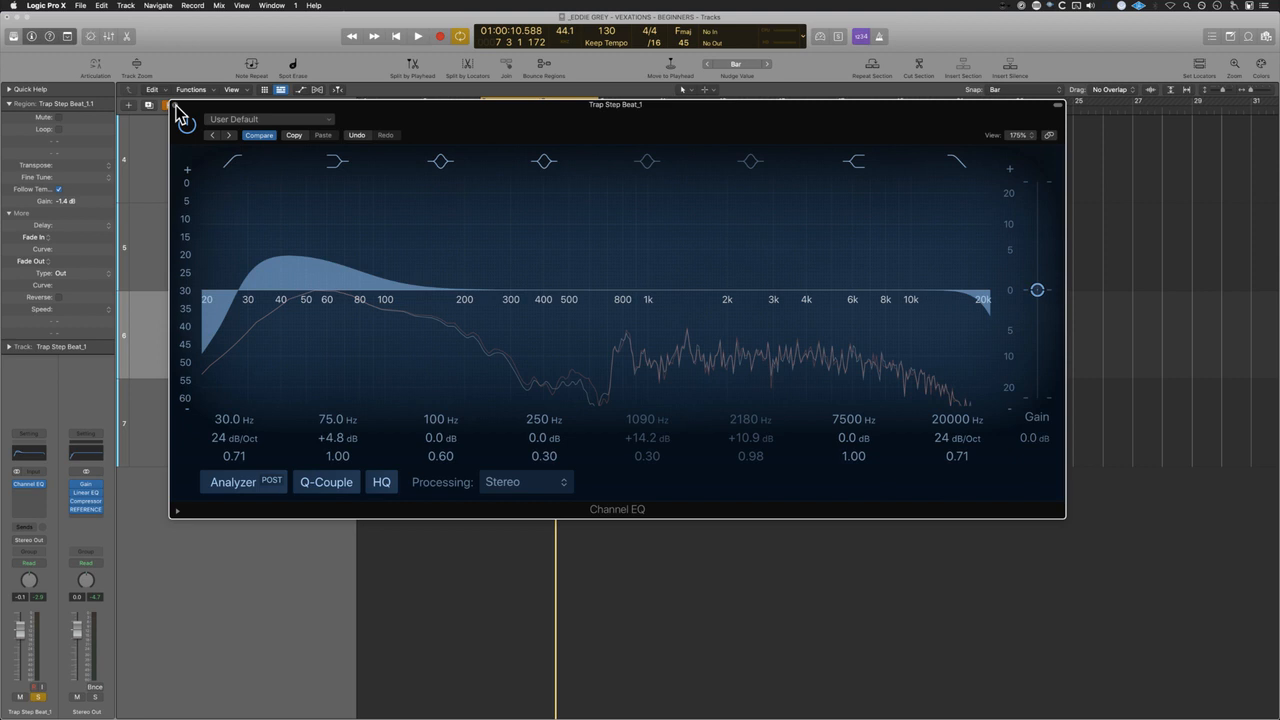
Step: Close the Channel EQ window, then unsolo the Trap Step Beat track and turn off cycle mode
left_click(176, 106)
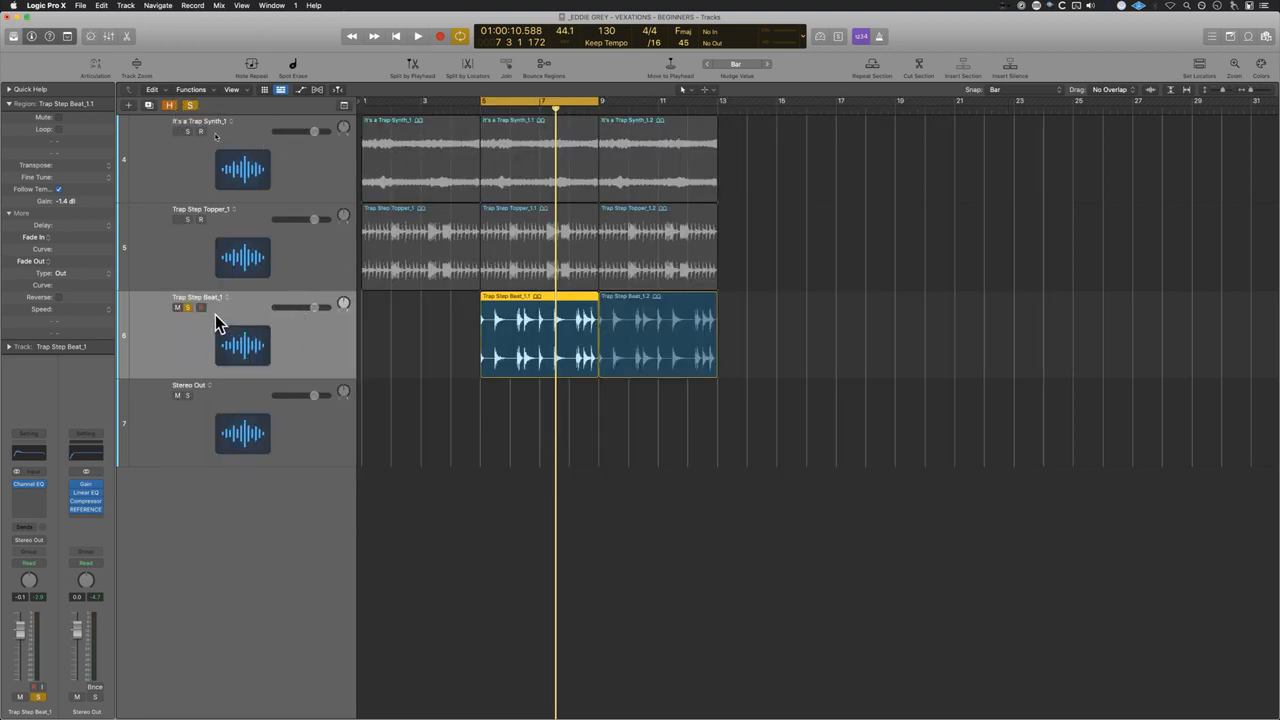
left_click(188, 307)
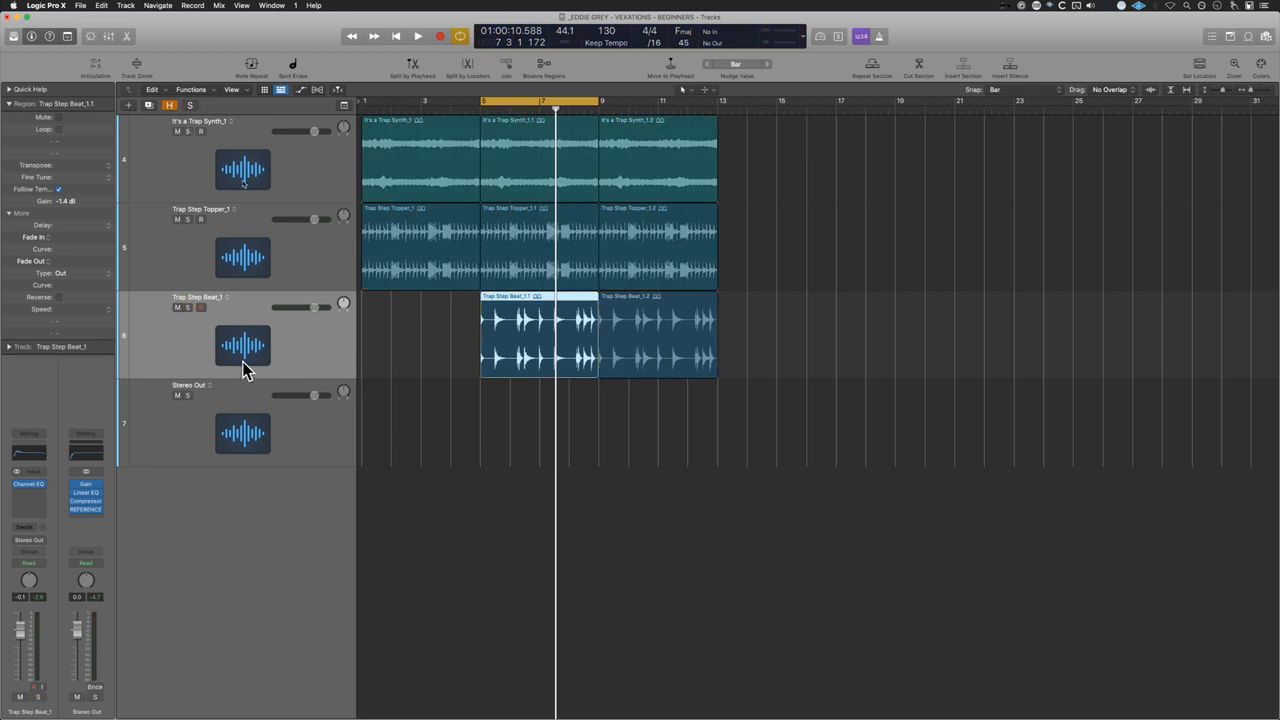
key("c")
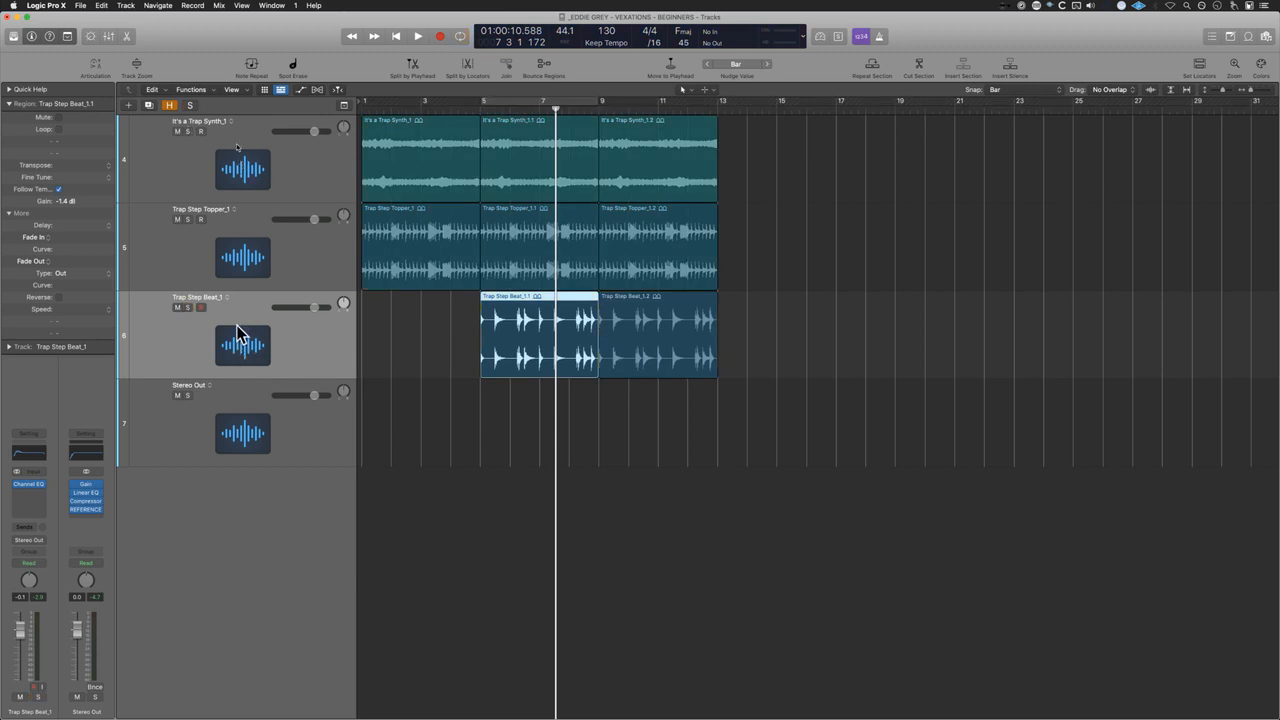
Step: Color the Trap Step Beat and Trap Step Topper regions orange-red and the It's a Trap Synth regions yellow
left_click(237, 333)
key("alt+c")
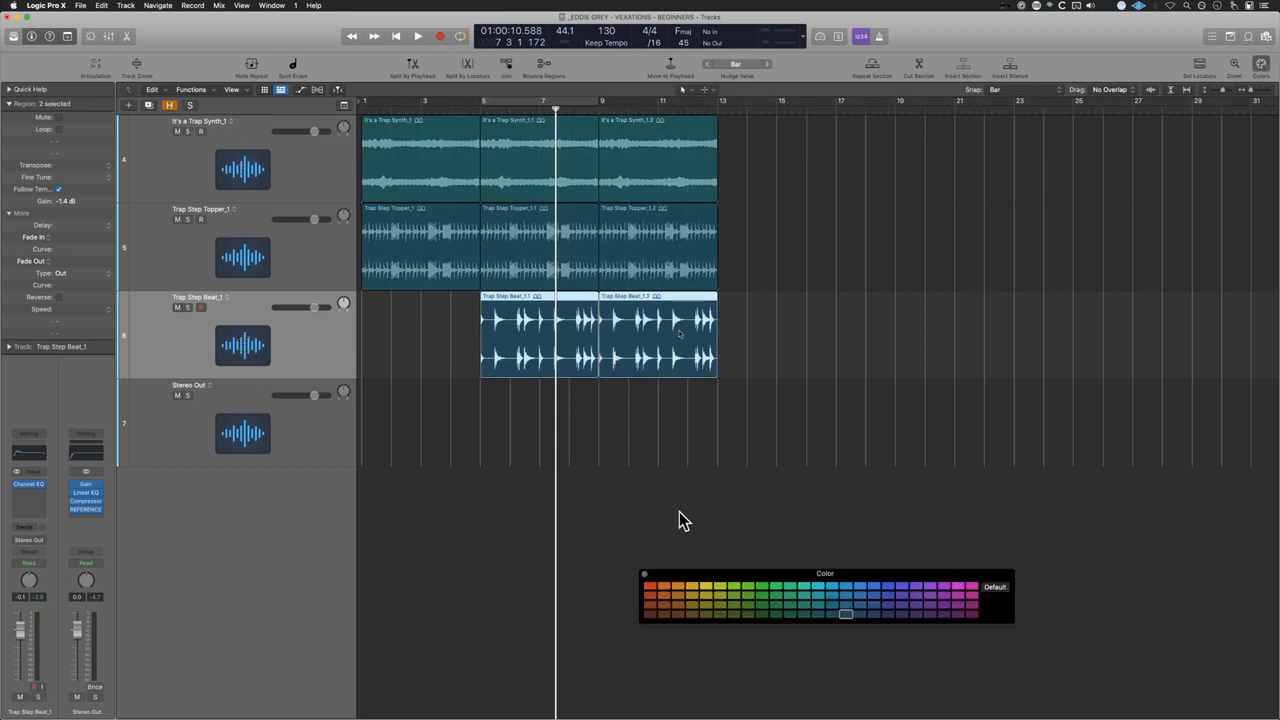
left_click(650, 585)
left_click_drag(660, 578, 545, 434)
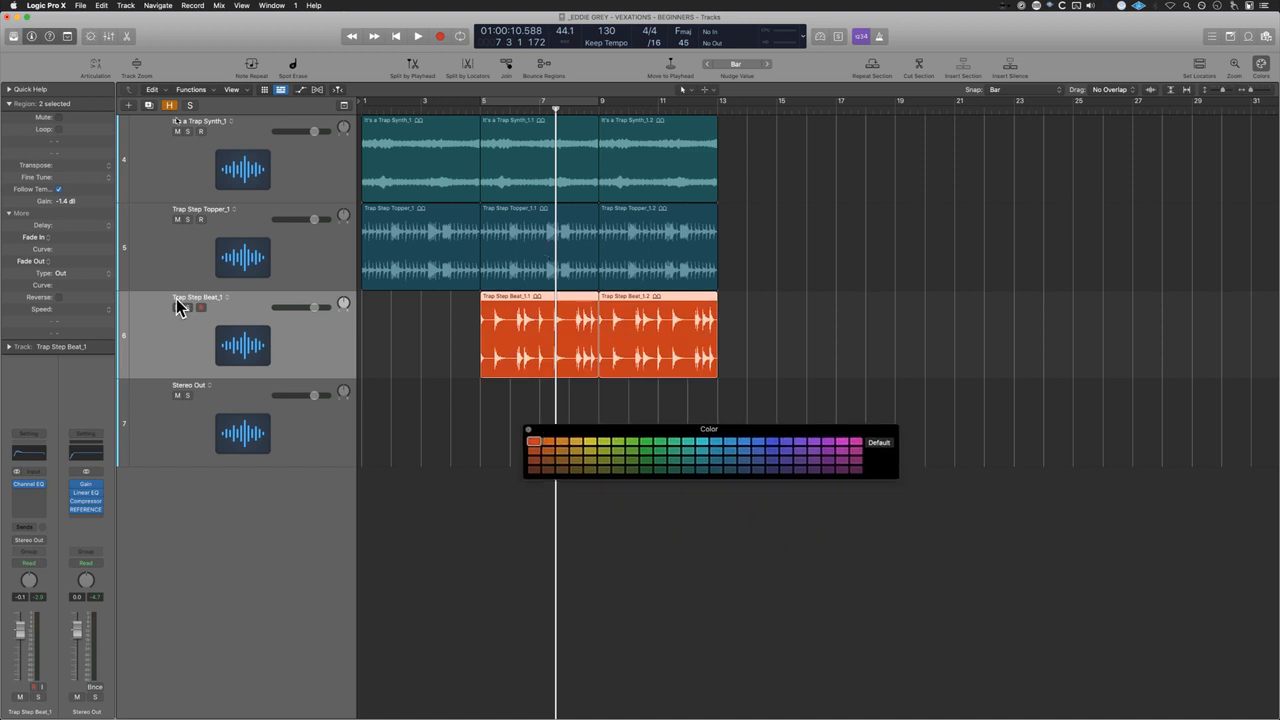
left_click(180, 289)
left_click(533, 442)
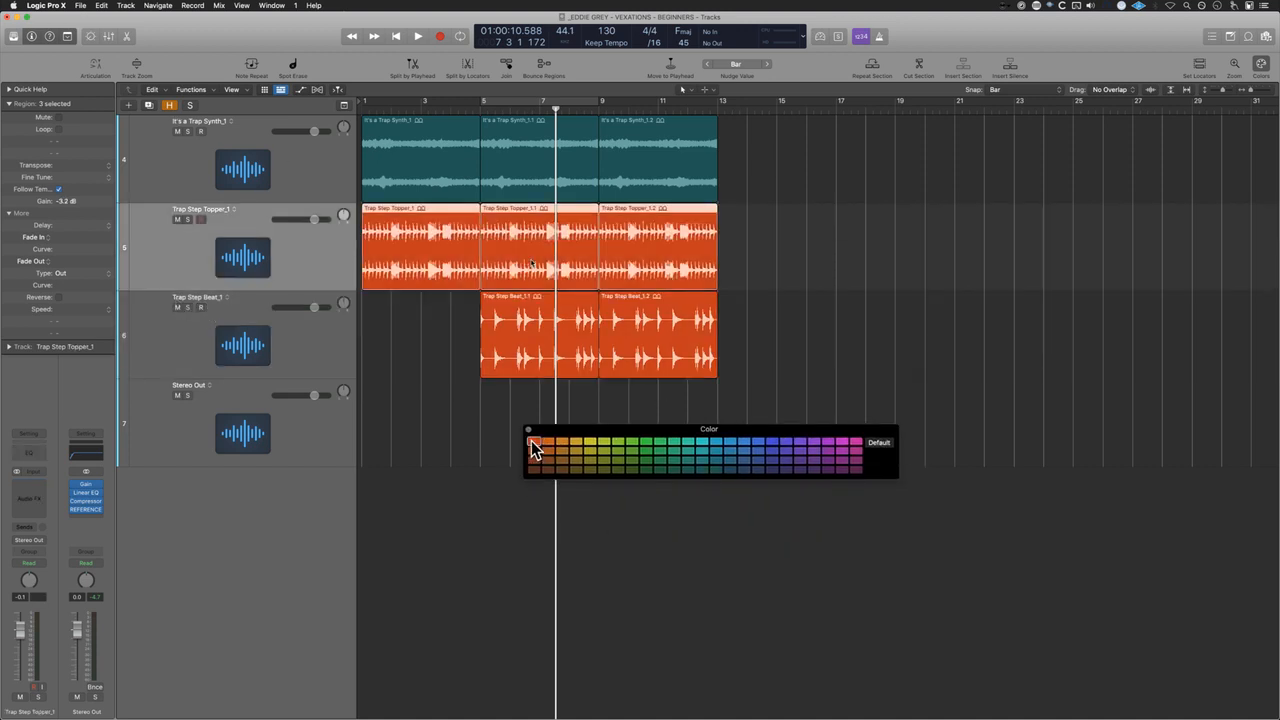
left_click(272, 182)
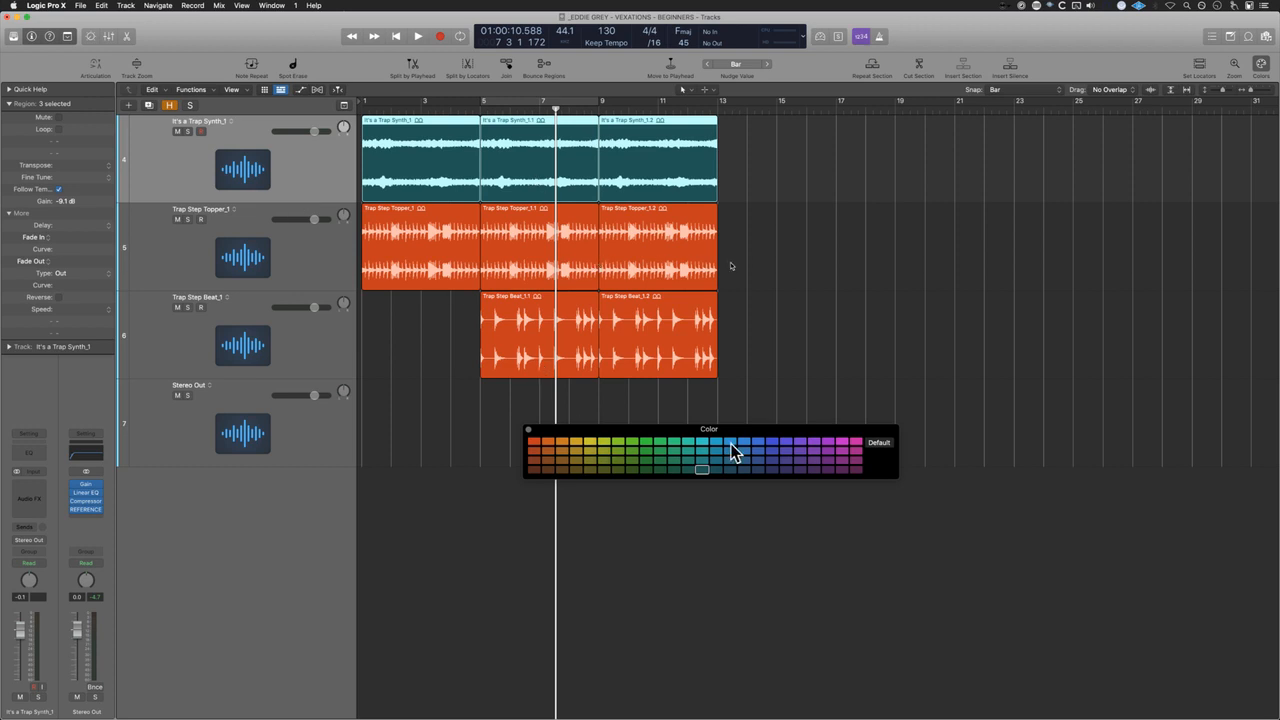
left_click(592, 442)
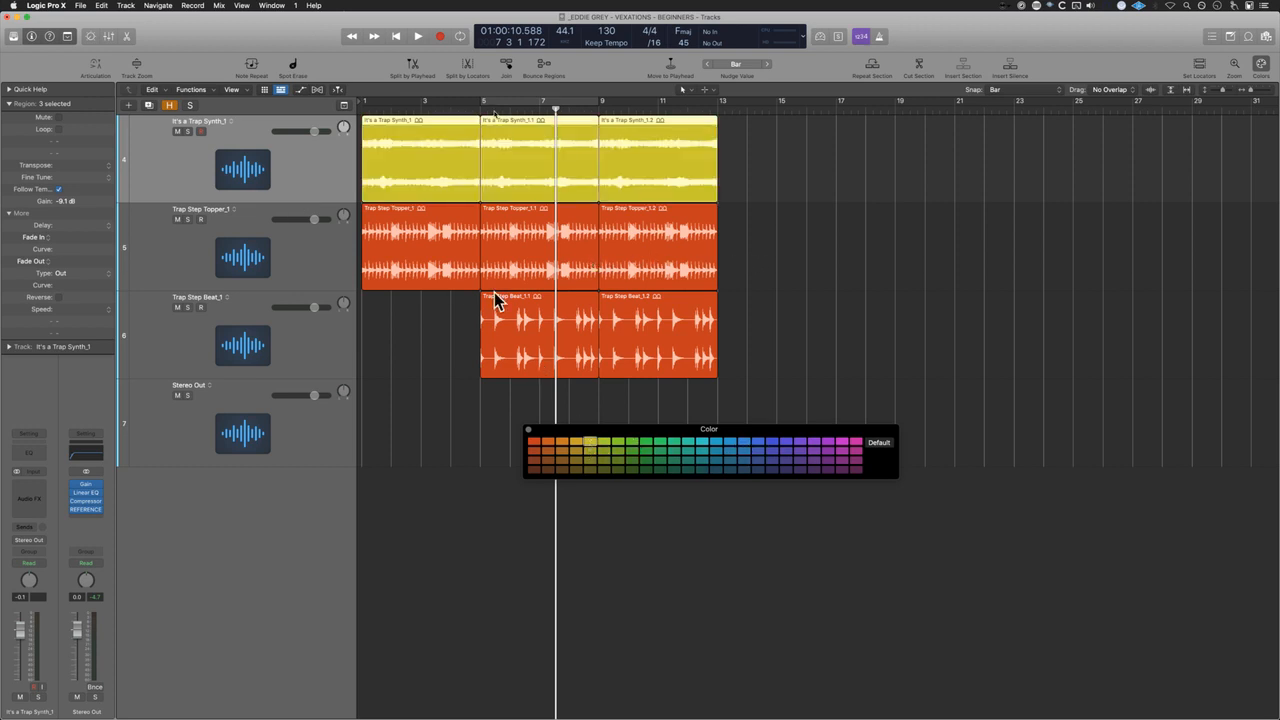
Step: Rename the synth, topper and beat tracks as Brass, HH and Kick & Snare
key("shift+n")
type("Brass")
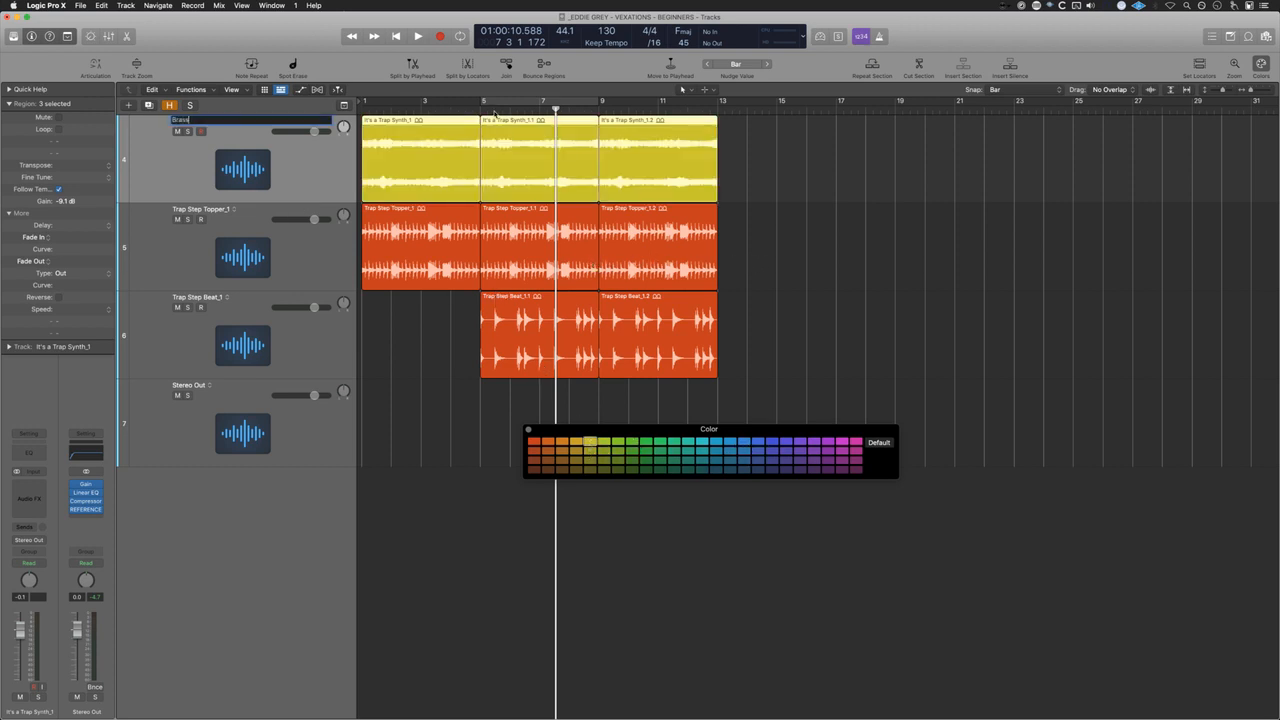
key("Tab")
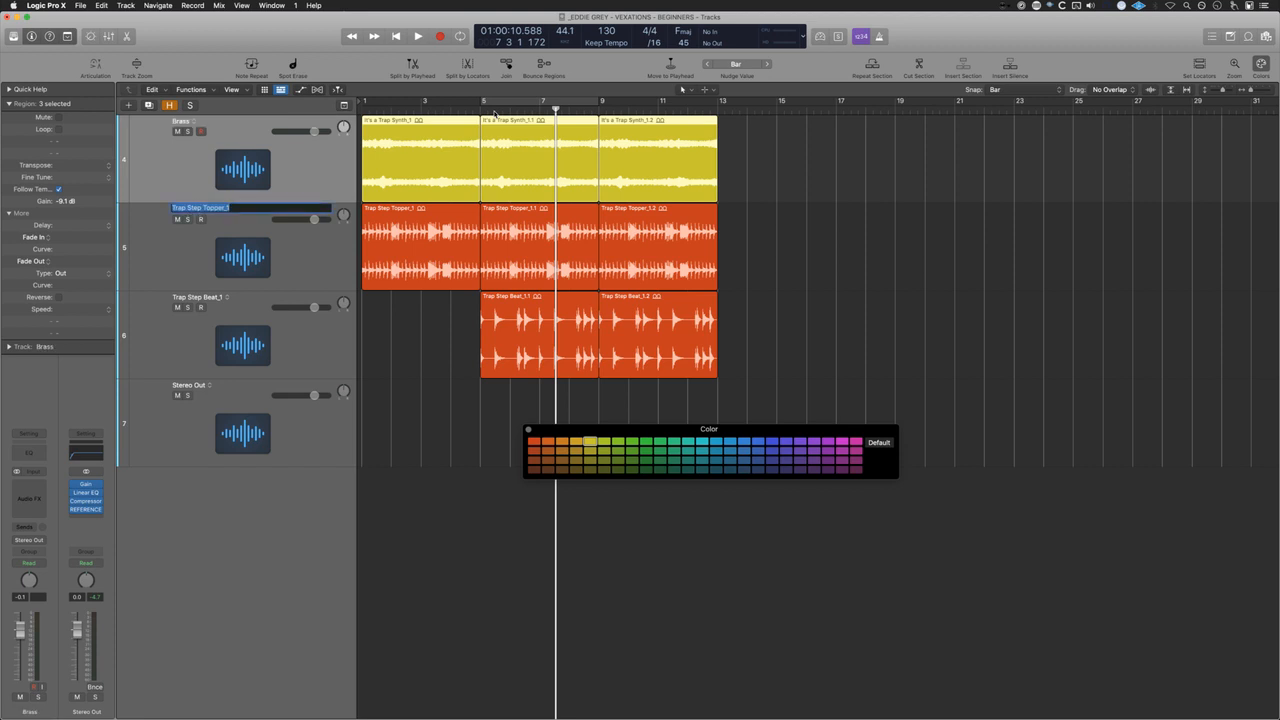
type("Top")
key("BackSpace")
key("BackSpace")
key("BackSpace")
type("HH")
key("Tab")
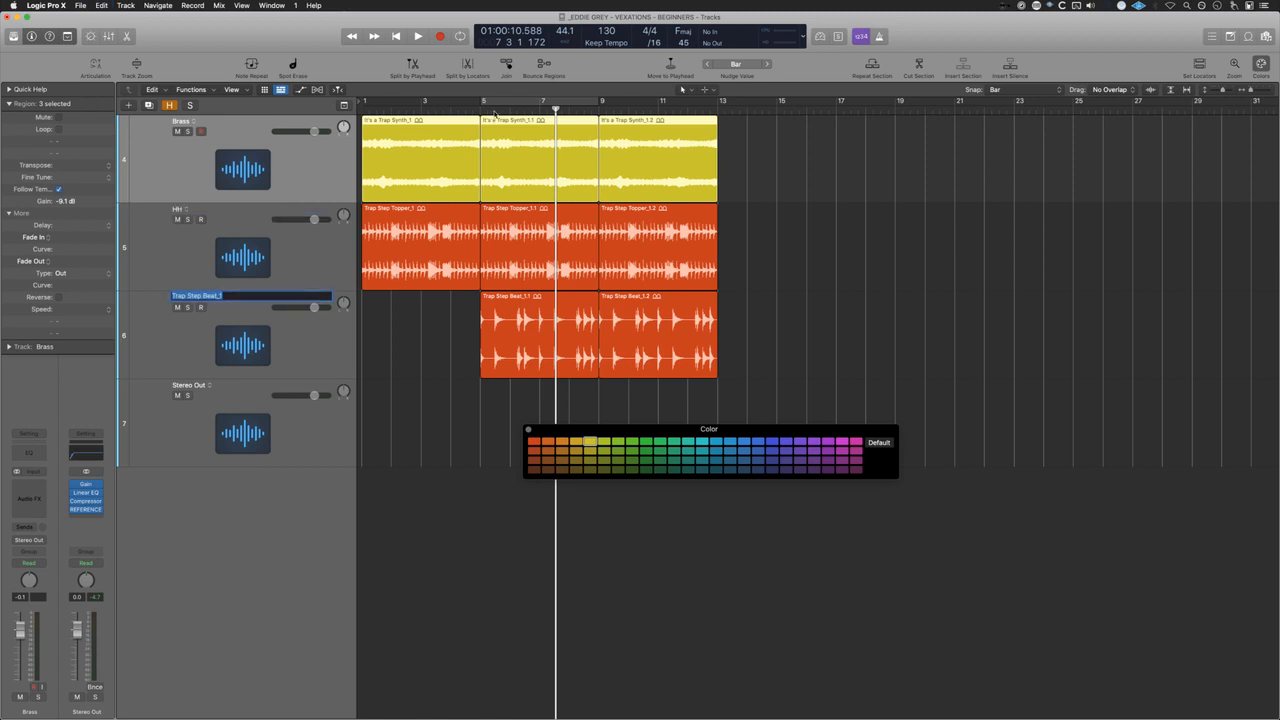
type("Kick & Snare")
key("Return")
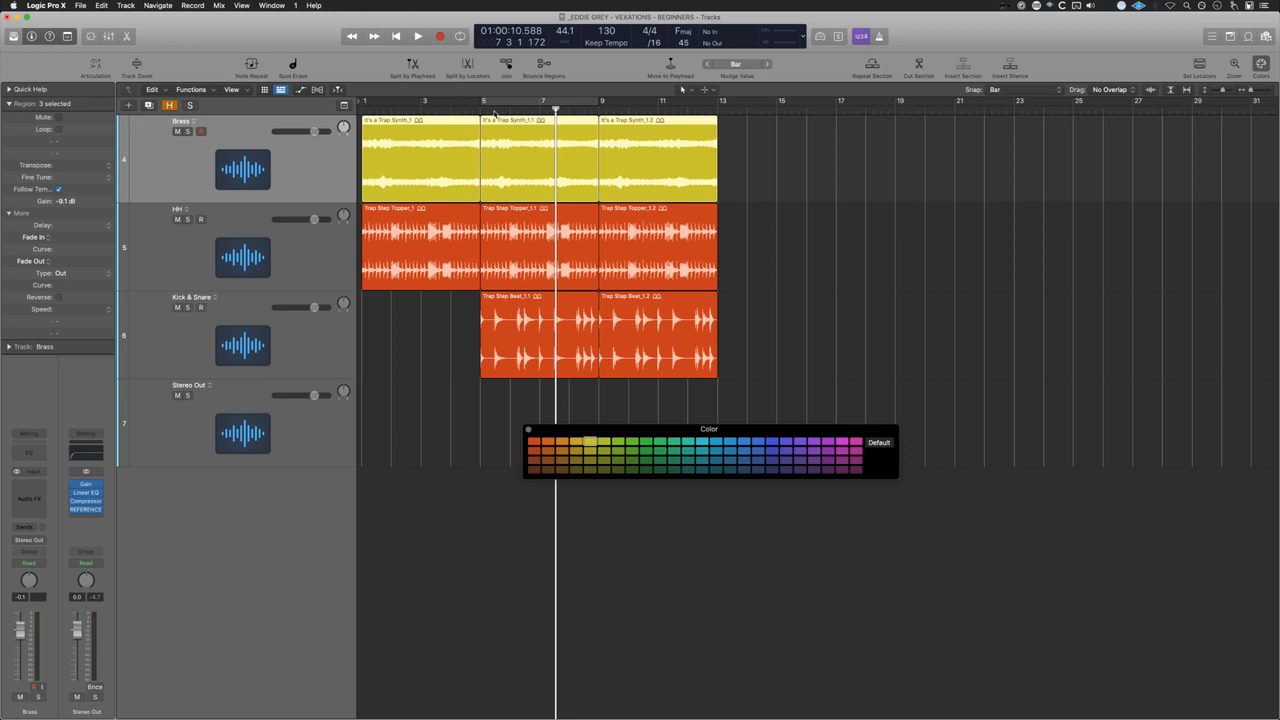
Step: Close the color palette and audition all regions from bar 1 in a cycle, leaving cycle mode off
key("Return")
left_click(528, 430)
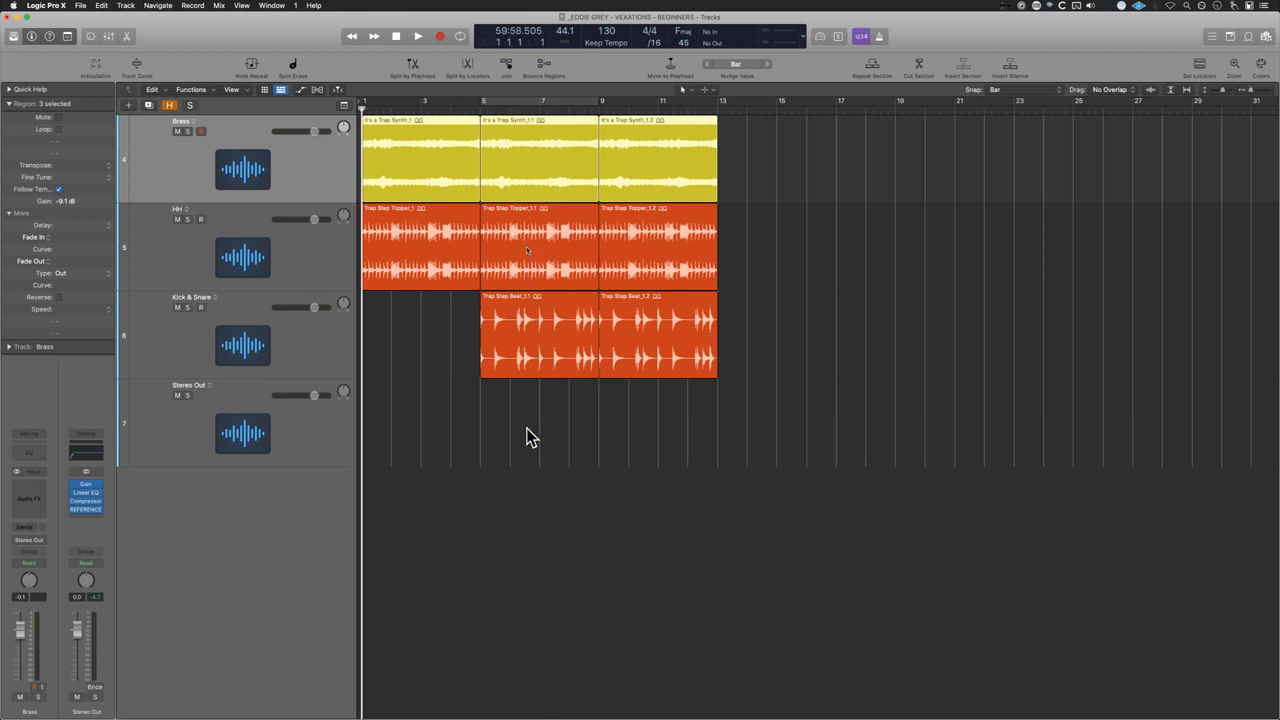
key("super+a")
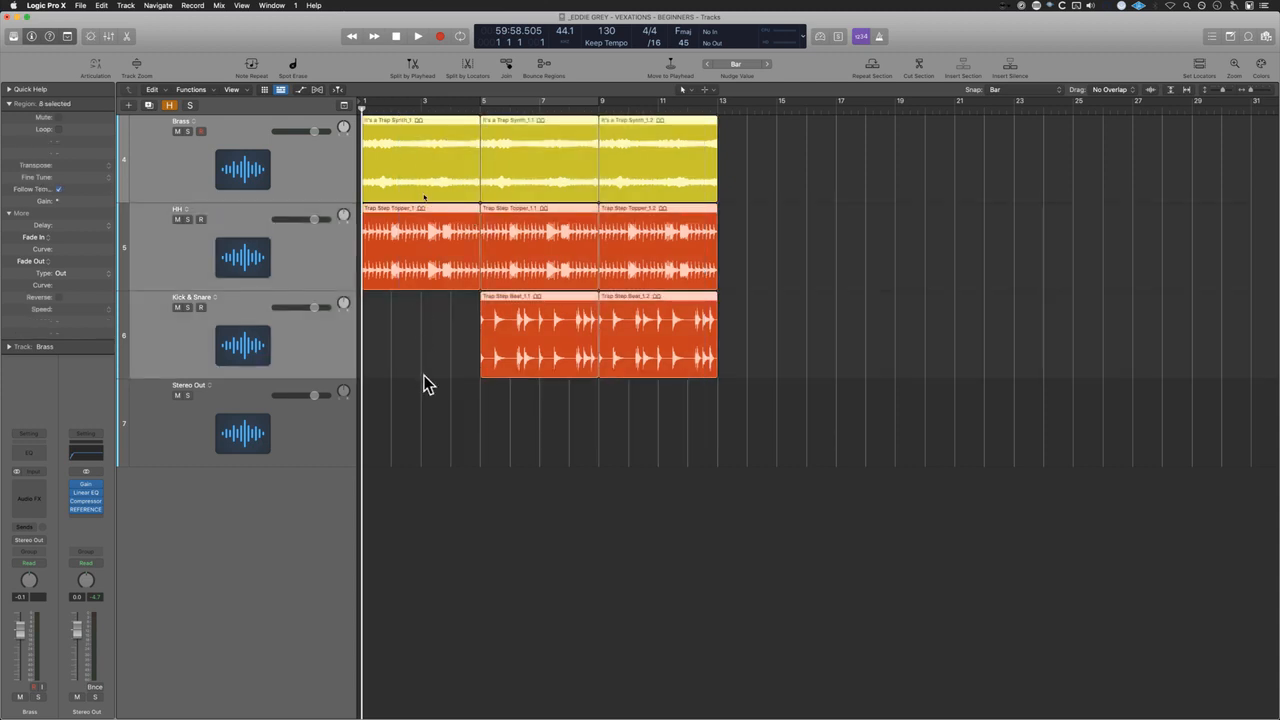
key("u")
key("space")
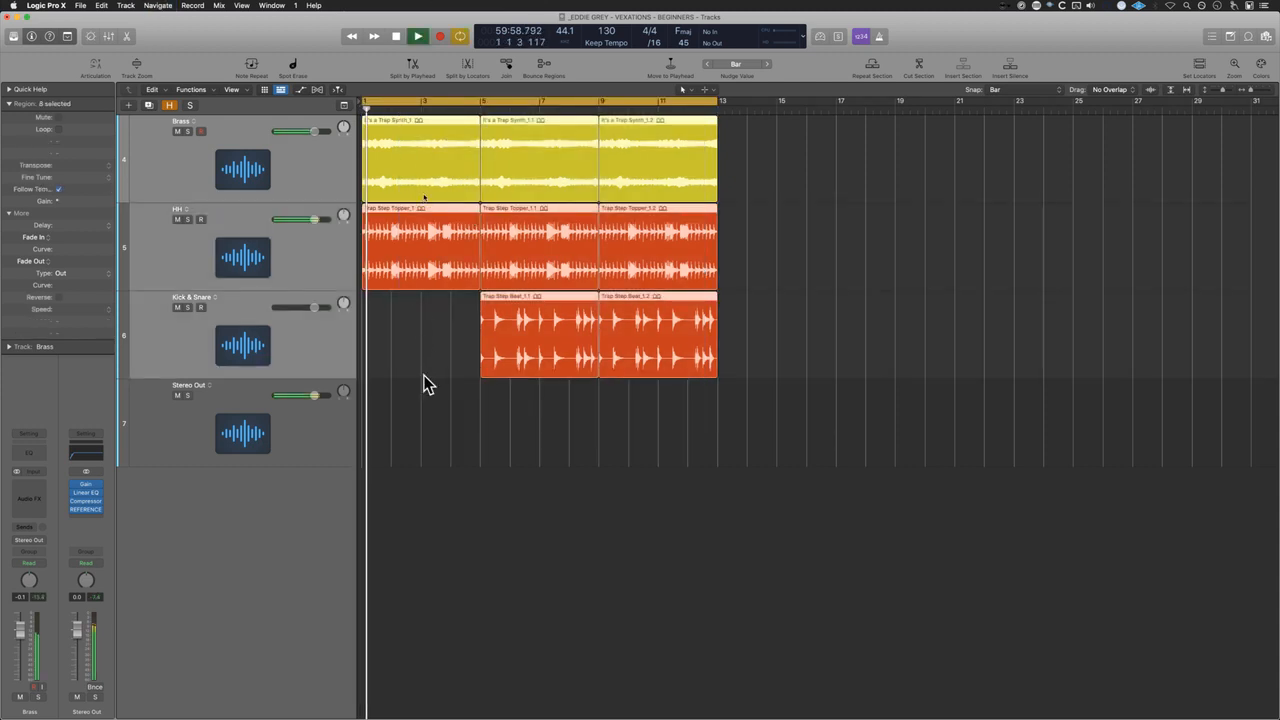
left_click(425, 385)
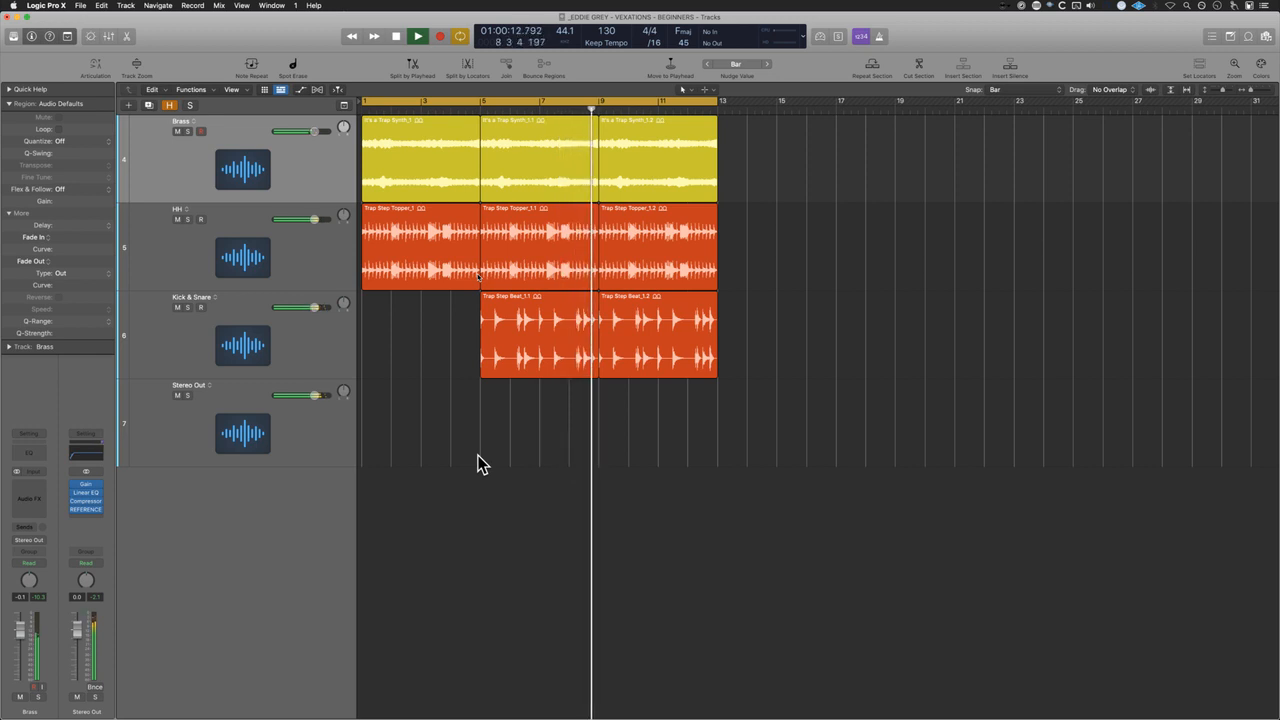
key("space")
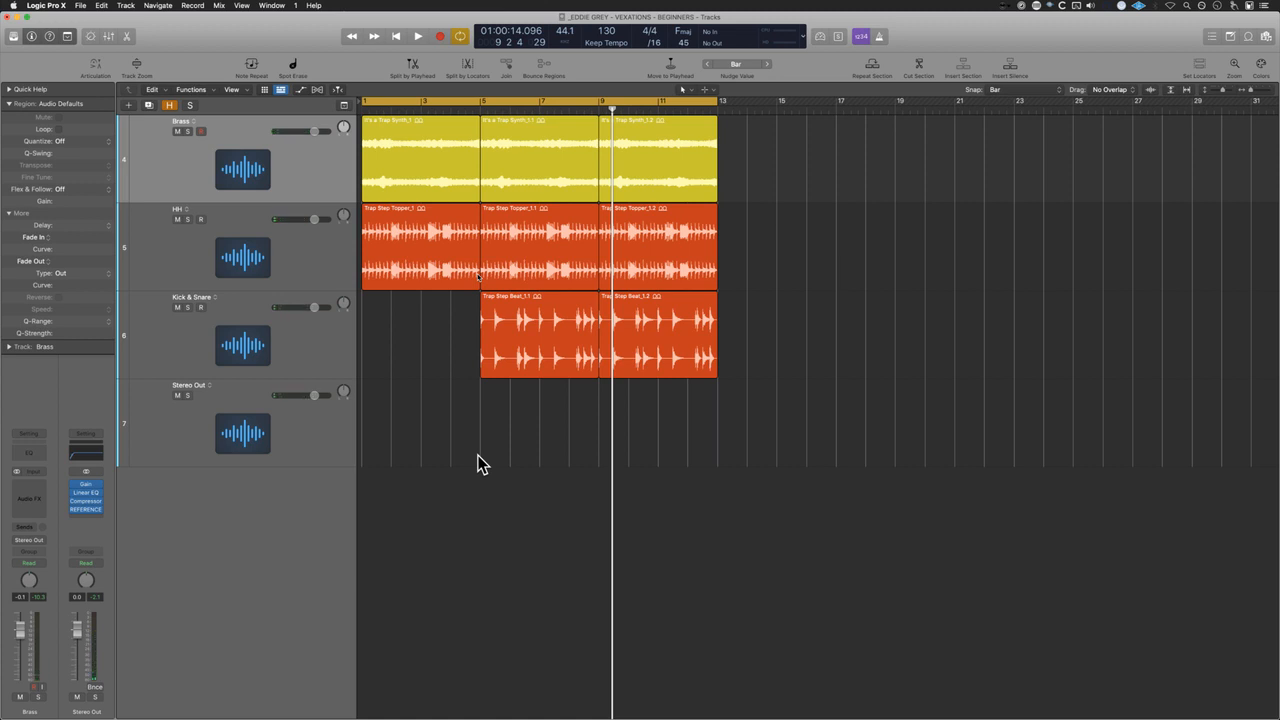
key("c")
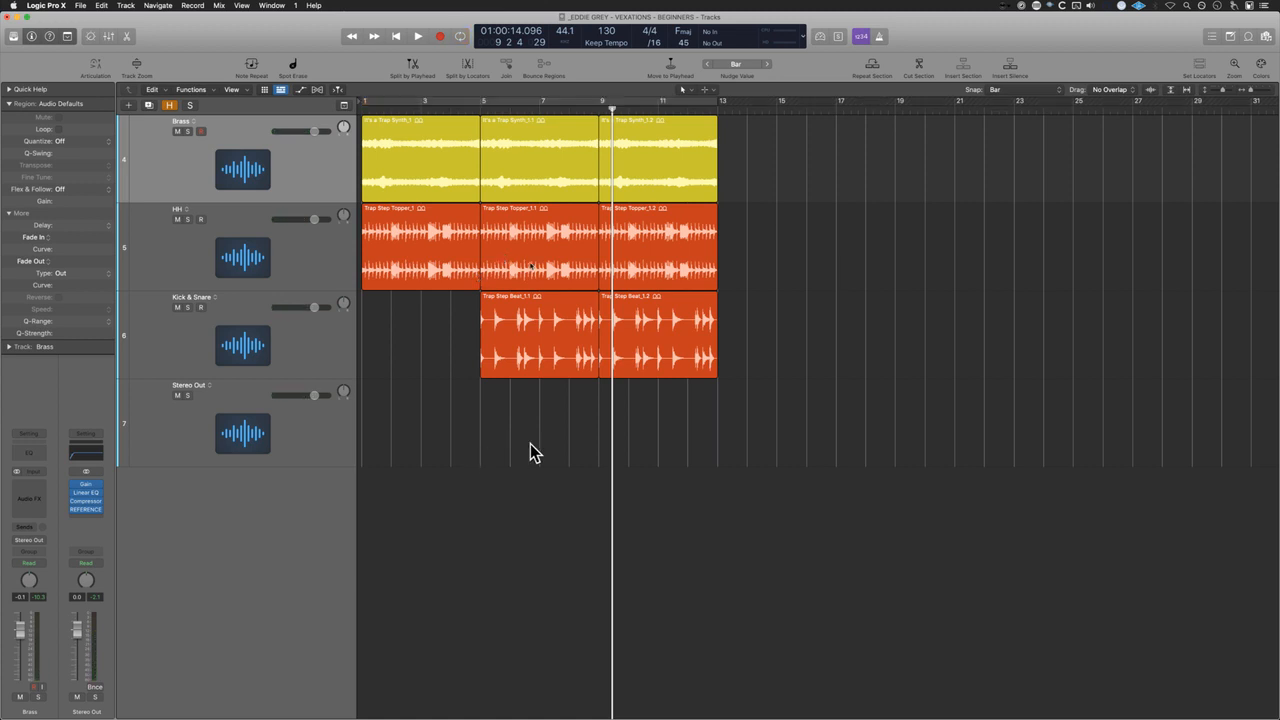
Step: Place the playhead at 12 3 1 and repeat the third Brass region once, with the copy starting at bar 13
left_click(703, 107)
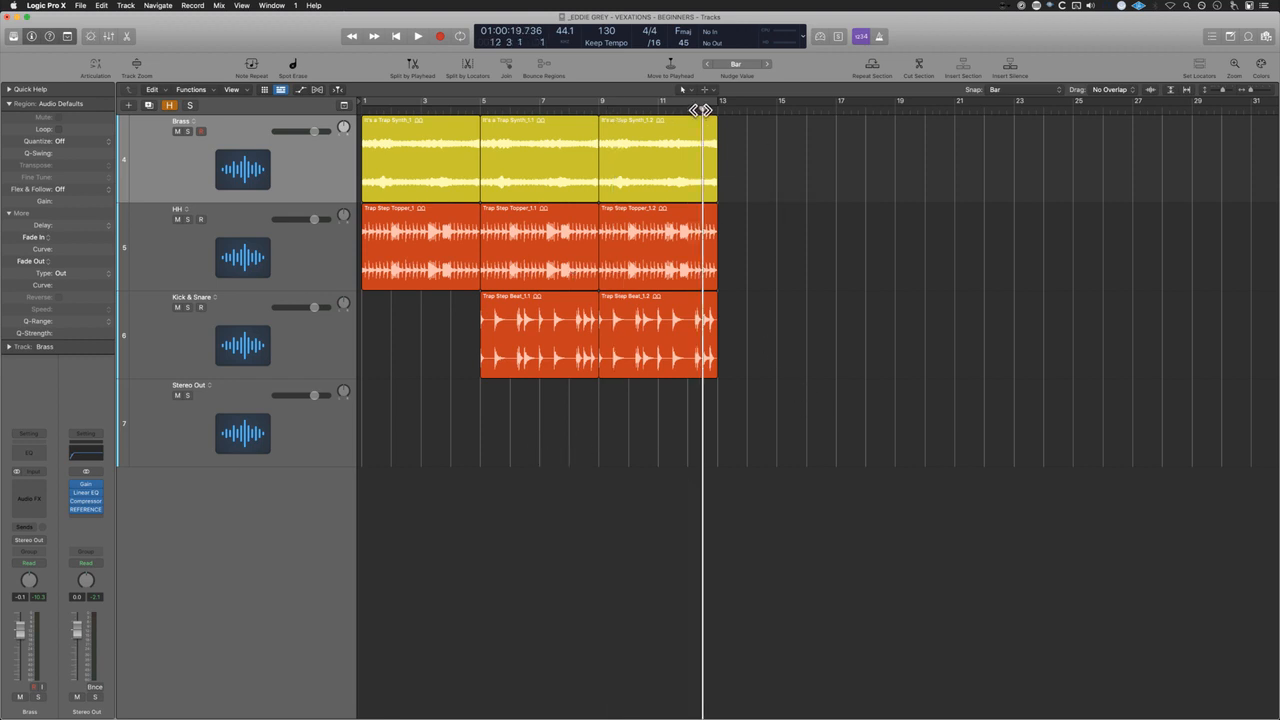
left_click(667, 163)
key("super+r")
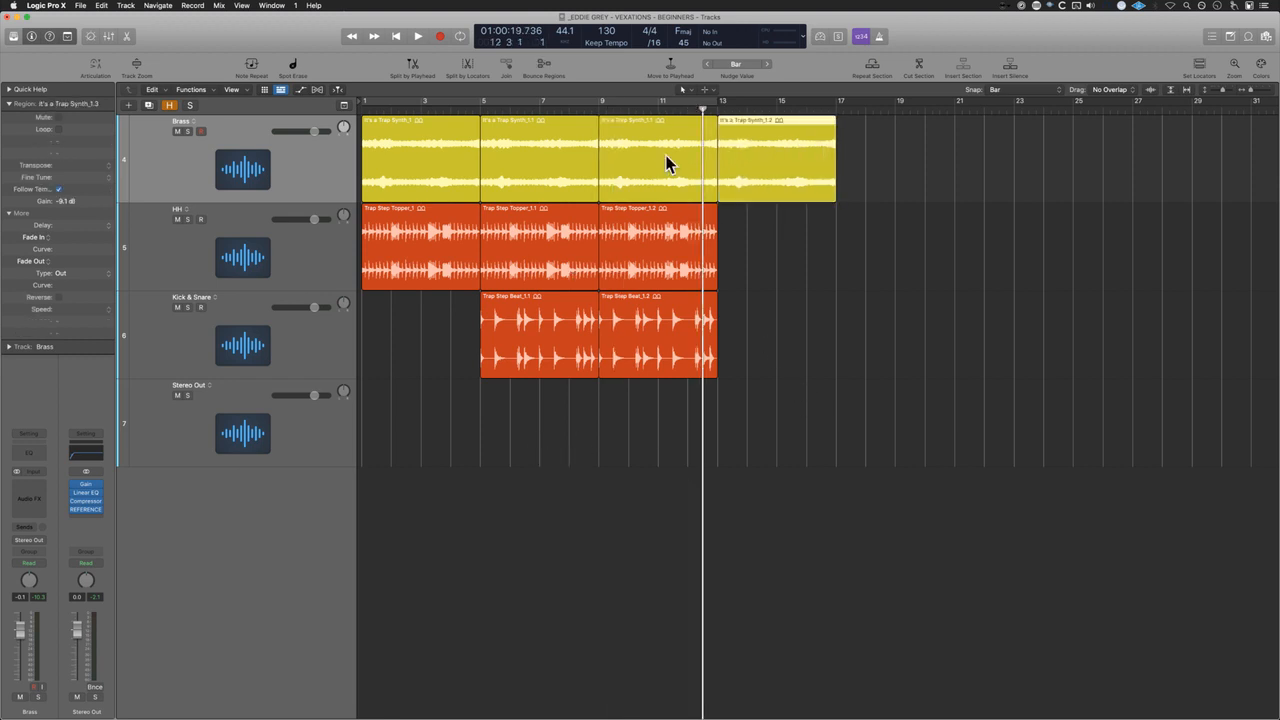
Step: Select the third HH and Kick & Snare regions and audition the transition between the Brass regions at bar 13
left_click_drag(738, 402, 662, 250)
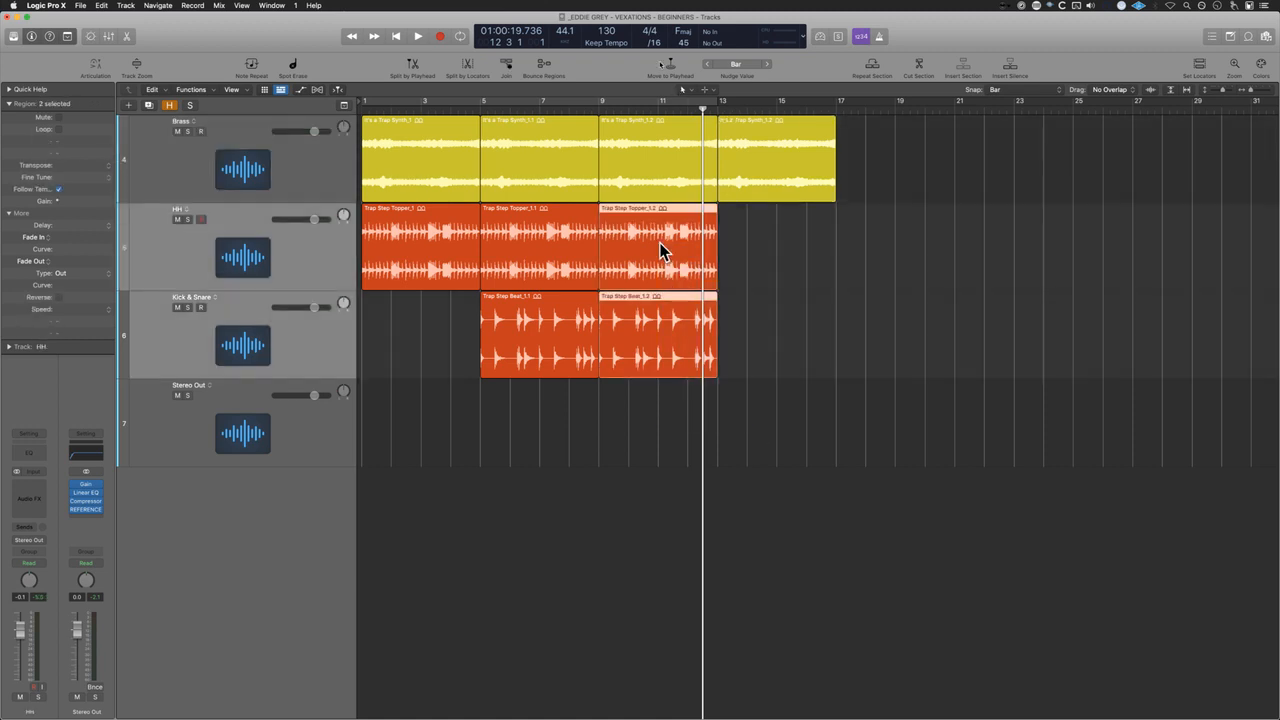
key("space")
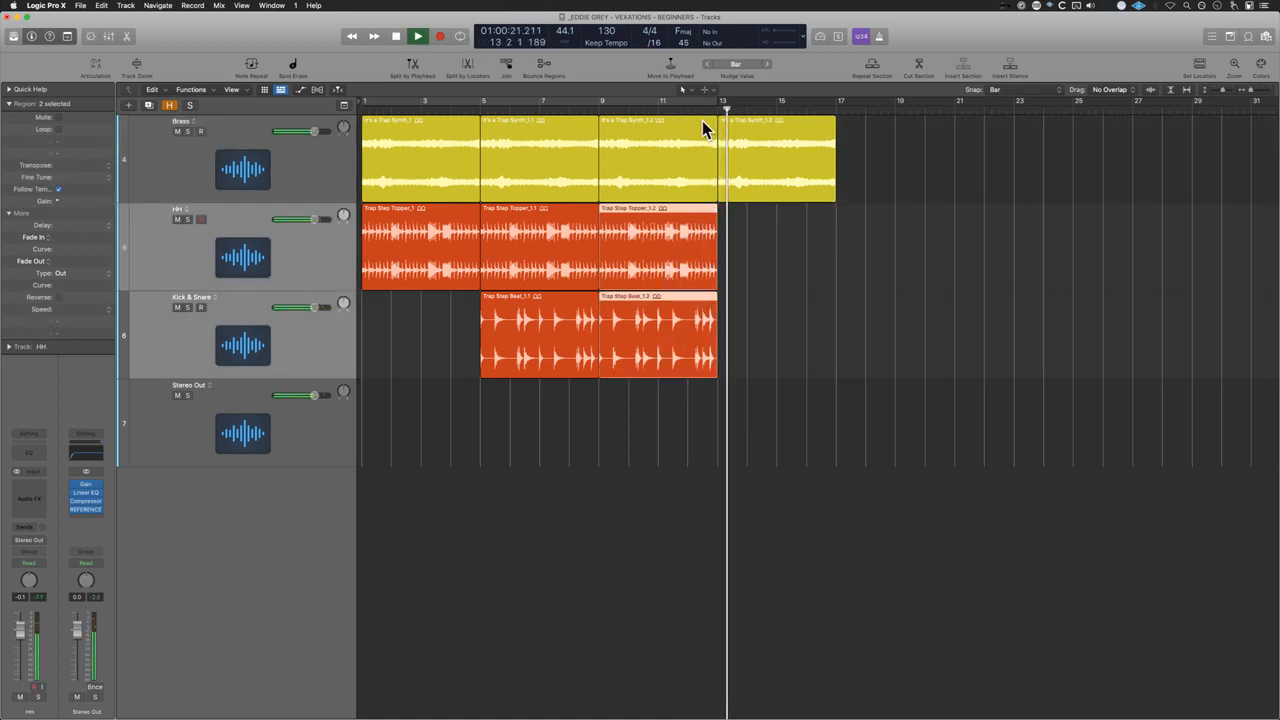
key("space")
Step: Create a crossfade between the third and fourth Brass regions at bar 13
left_click_drag(880, 314, 592, 100)
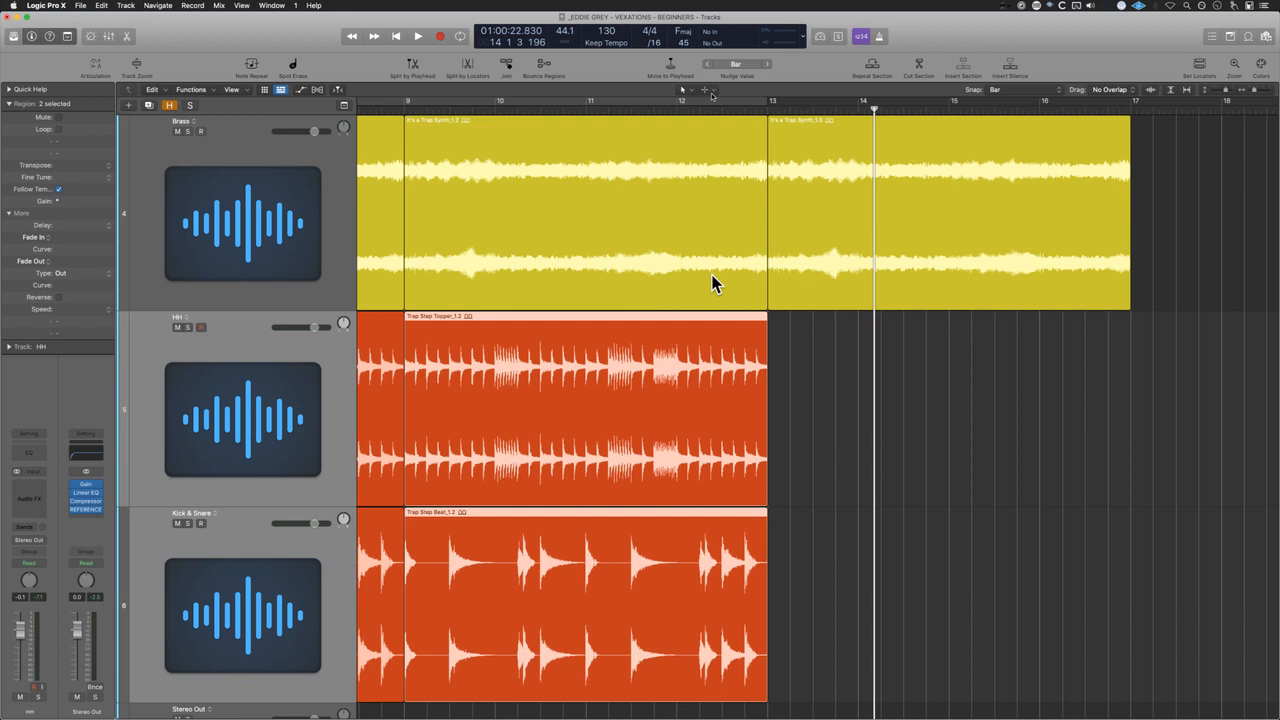
left_click(804, 246)
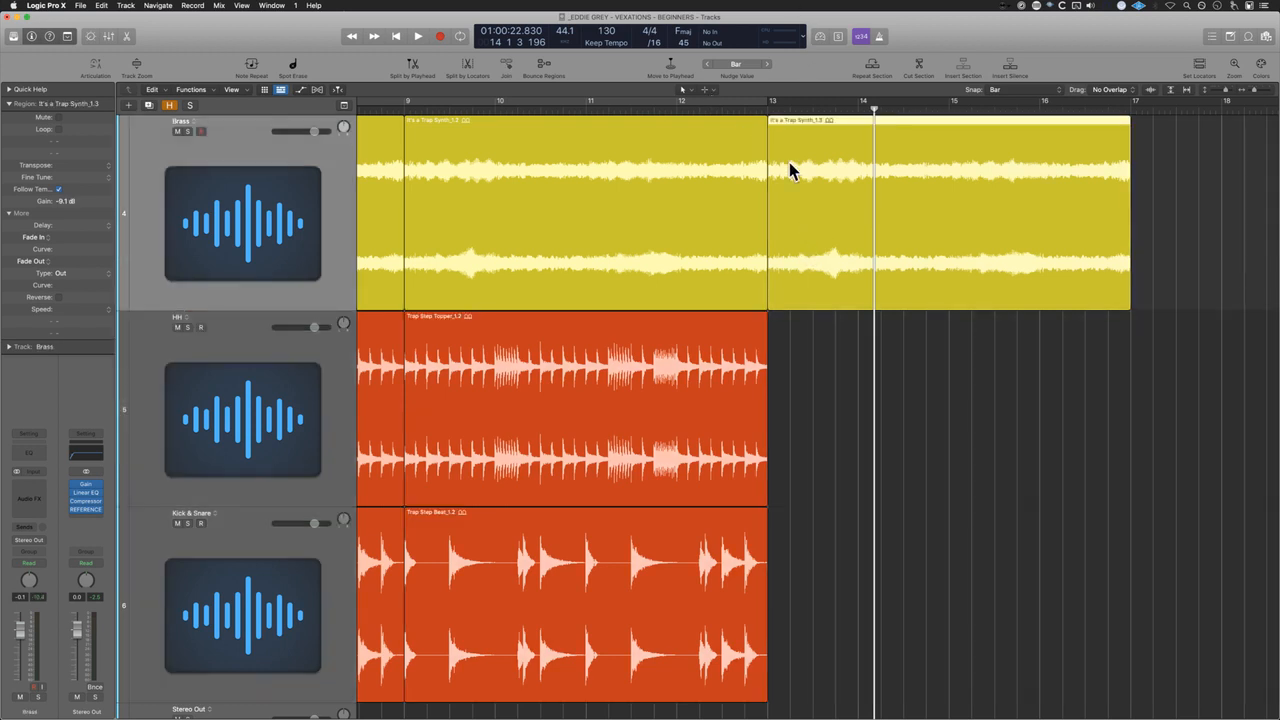
left_click_drag(766, 123, 740, 123)
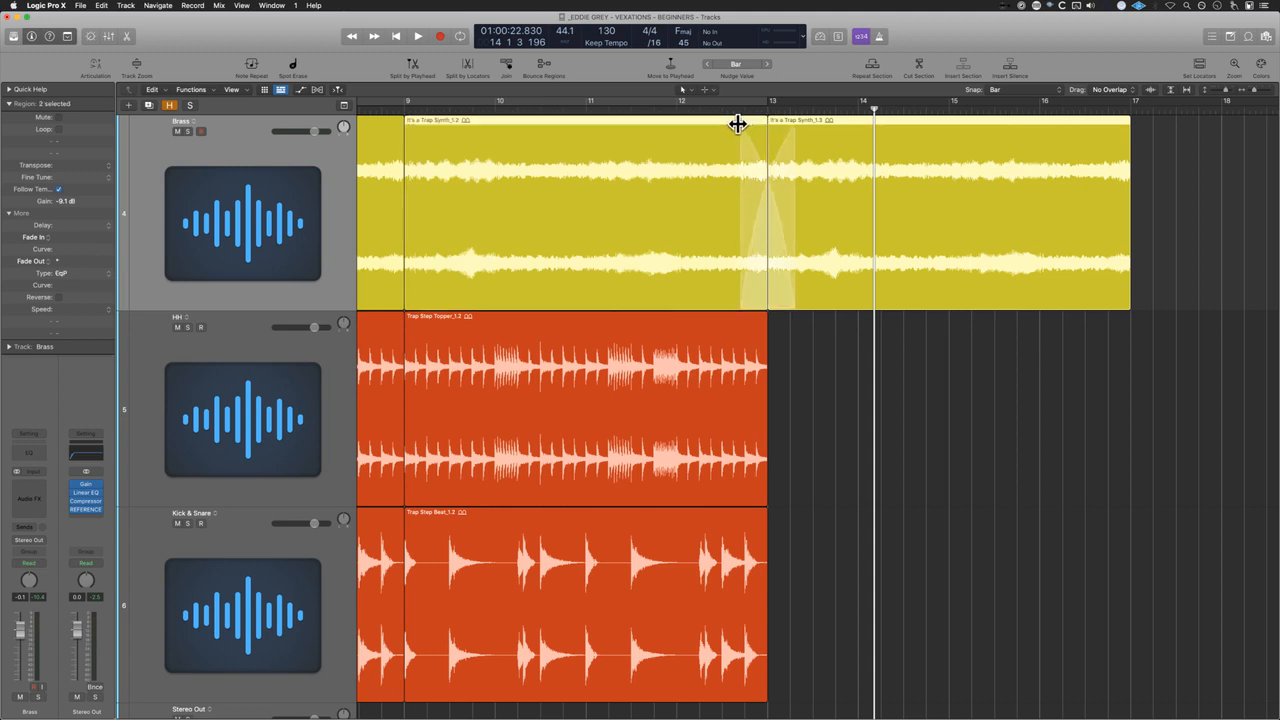
Step: Place the playhead at 12 1 3 and shorten both sides of the Brass crossfade at bar 13
left_click(688, 106)
key("super+Right")
key("super+Right")
key("super+Right")
key("super+Right")
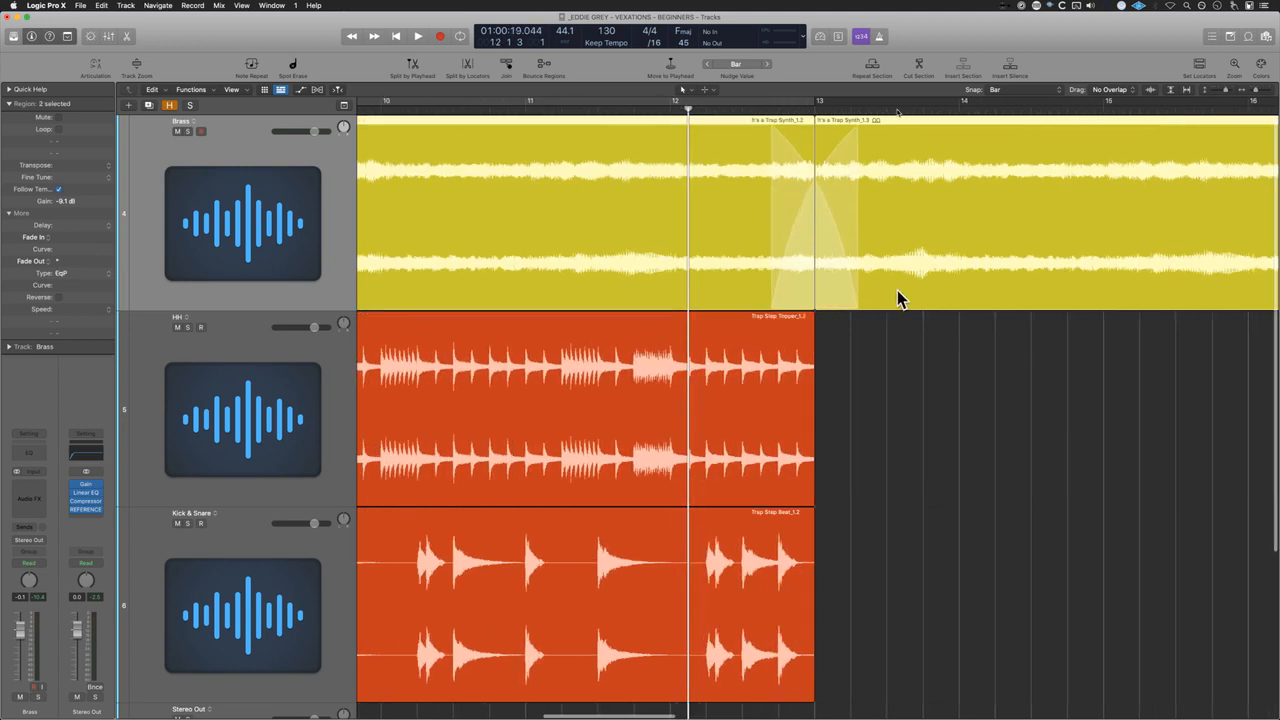
scroll(897, 297, "right", 3)
left_click(849, 353)
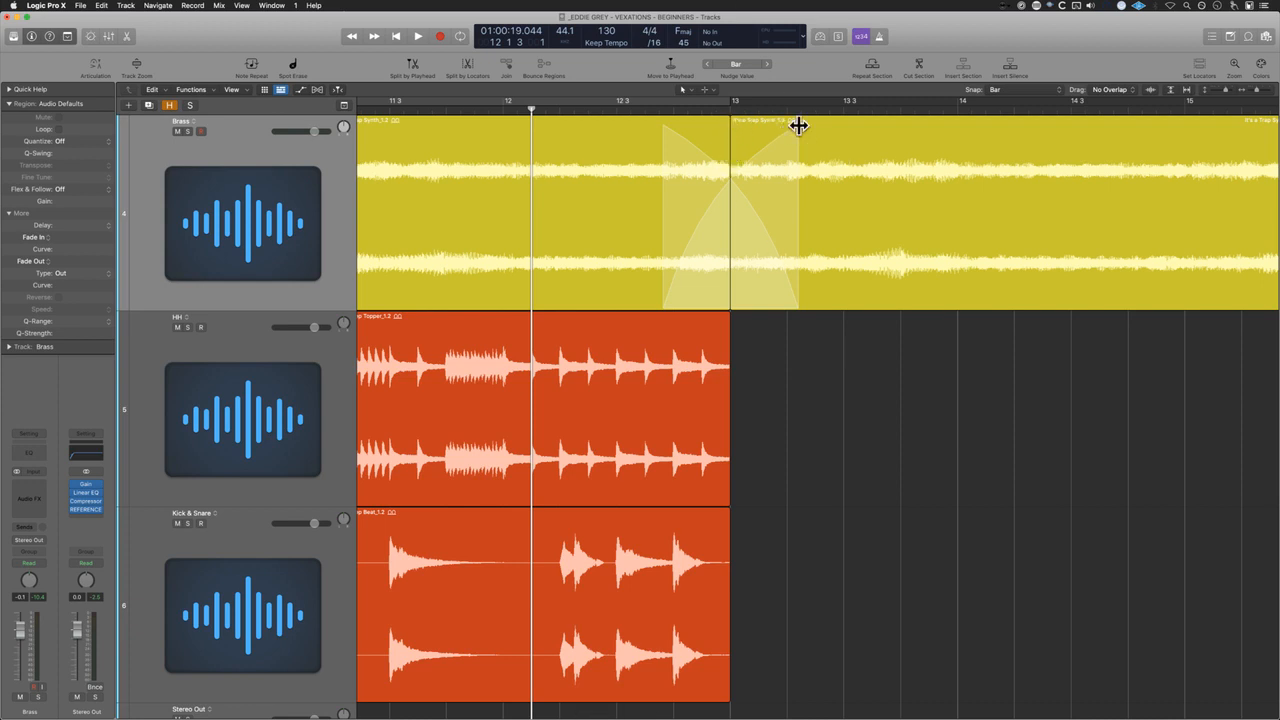
left_click_drag(799, 125, 739, 126)
left_click_drag(661, 122, 693, 123)
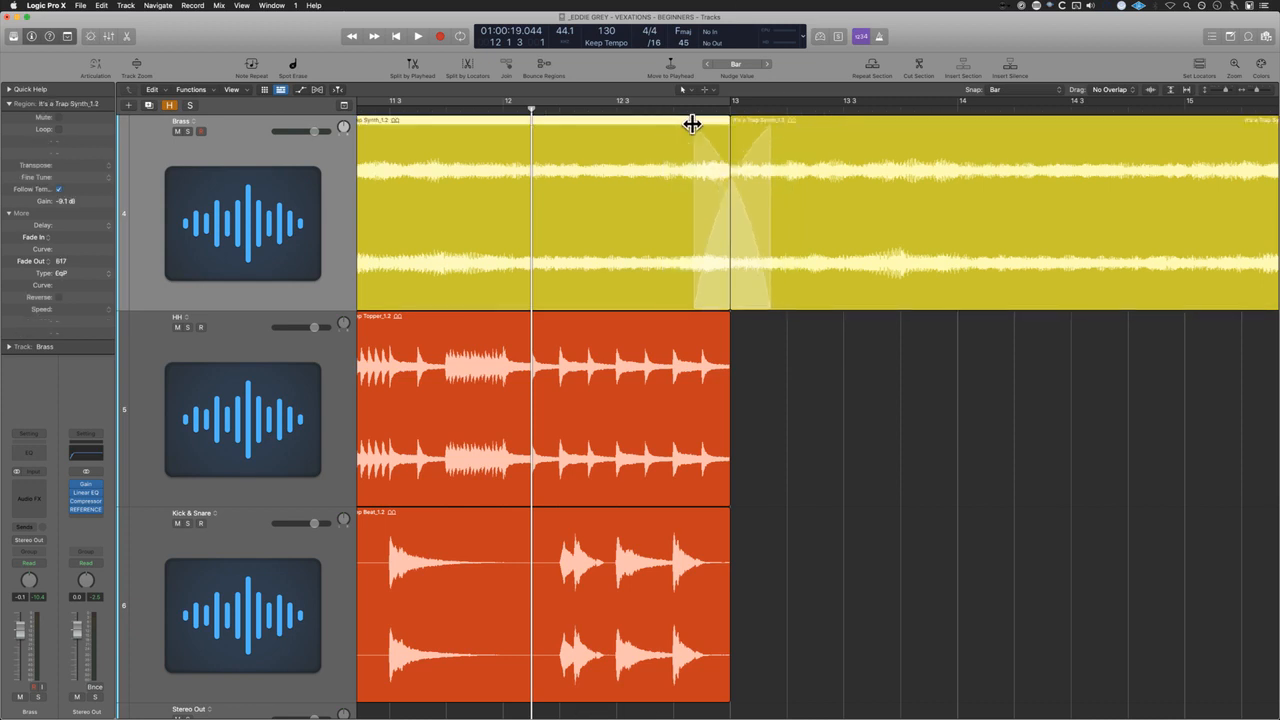
left_click(797, 390)
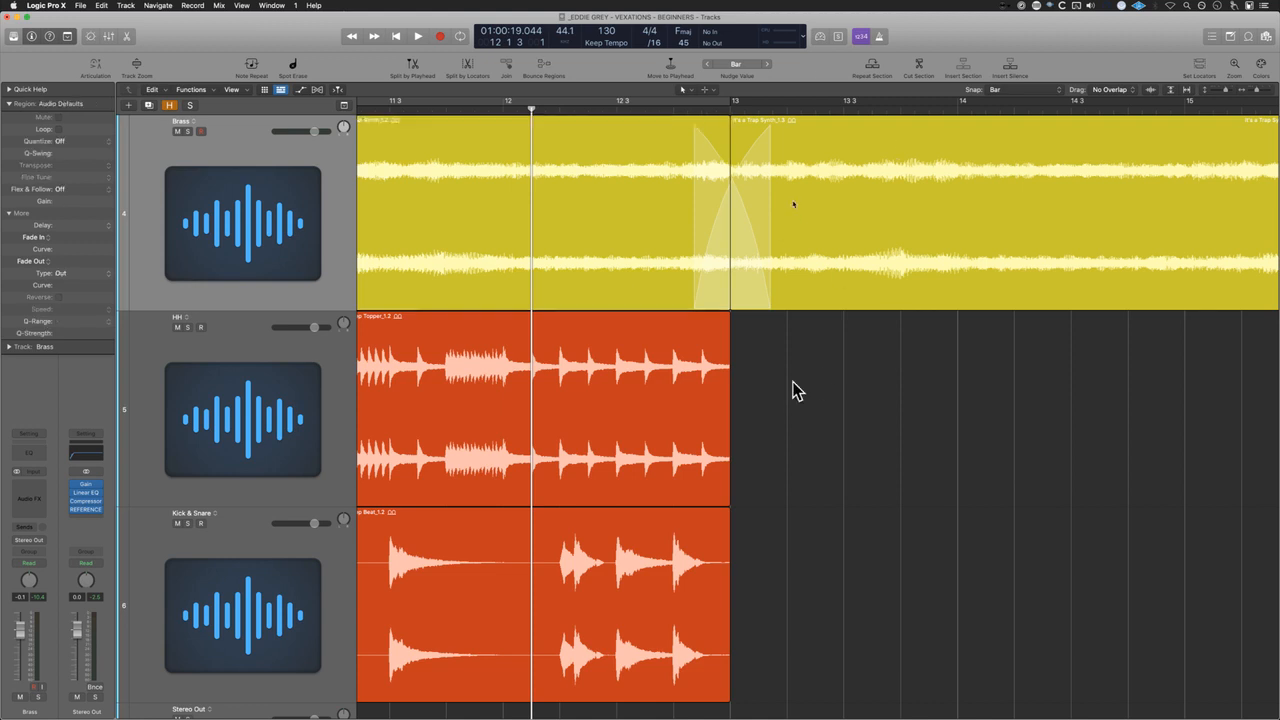
Step: Review the Fade Tool click zones option in the General editing preferences and close the preferences
key("super+comma")
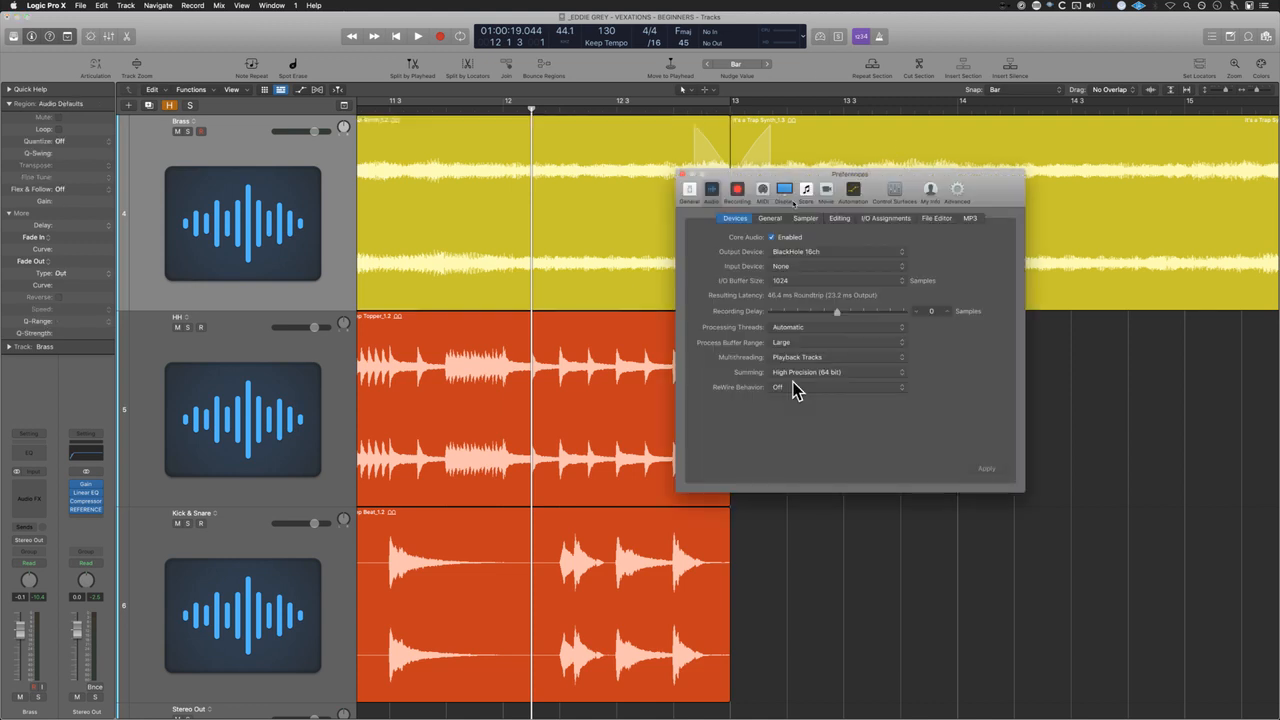
left_click(767, 218)
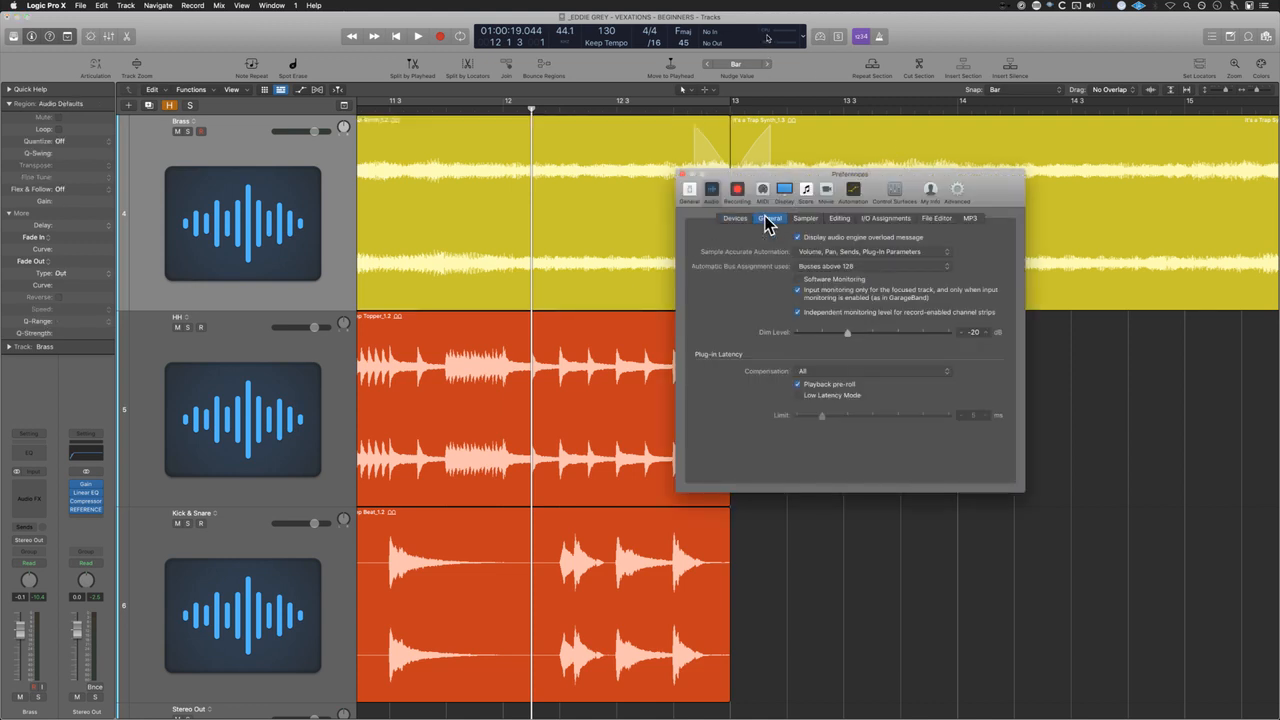
left_click(736, 218)
left_click(692, 192)
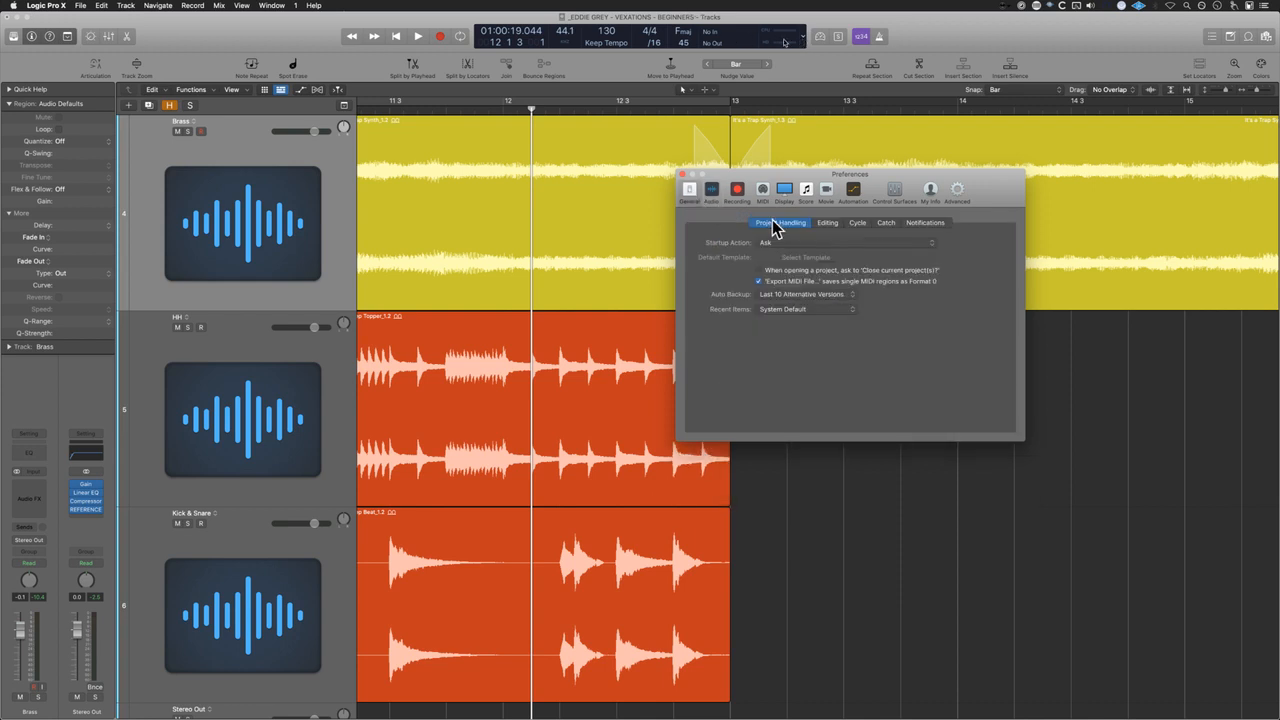
left_click(827, 225)
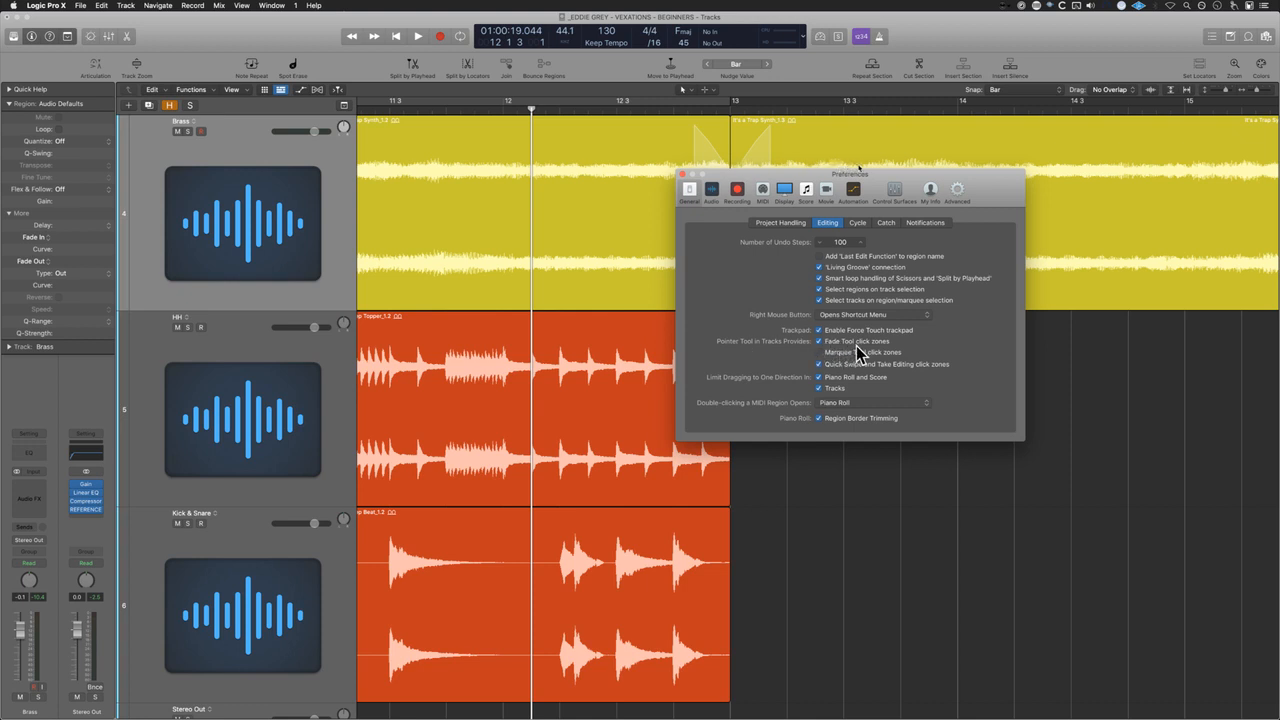
left_click(684, 175)
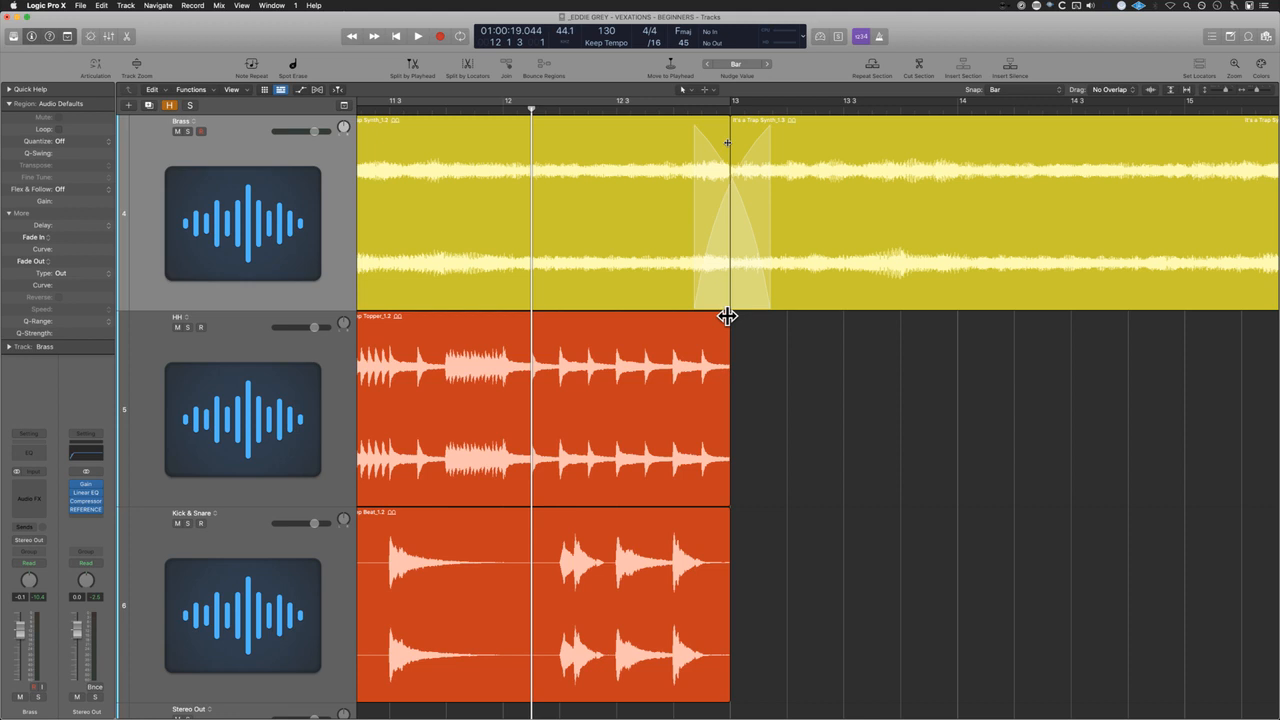
Step: Try a fade-out on the end of the third HH region and undo it
left_click_drag(727, 316, 629, 314)
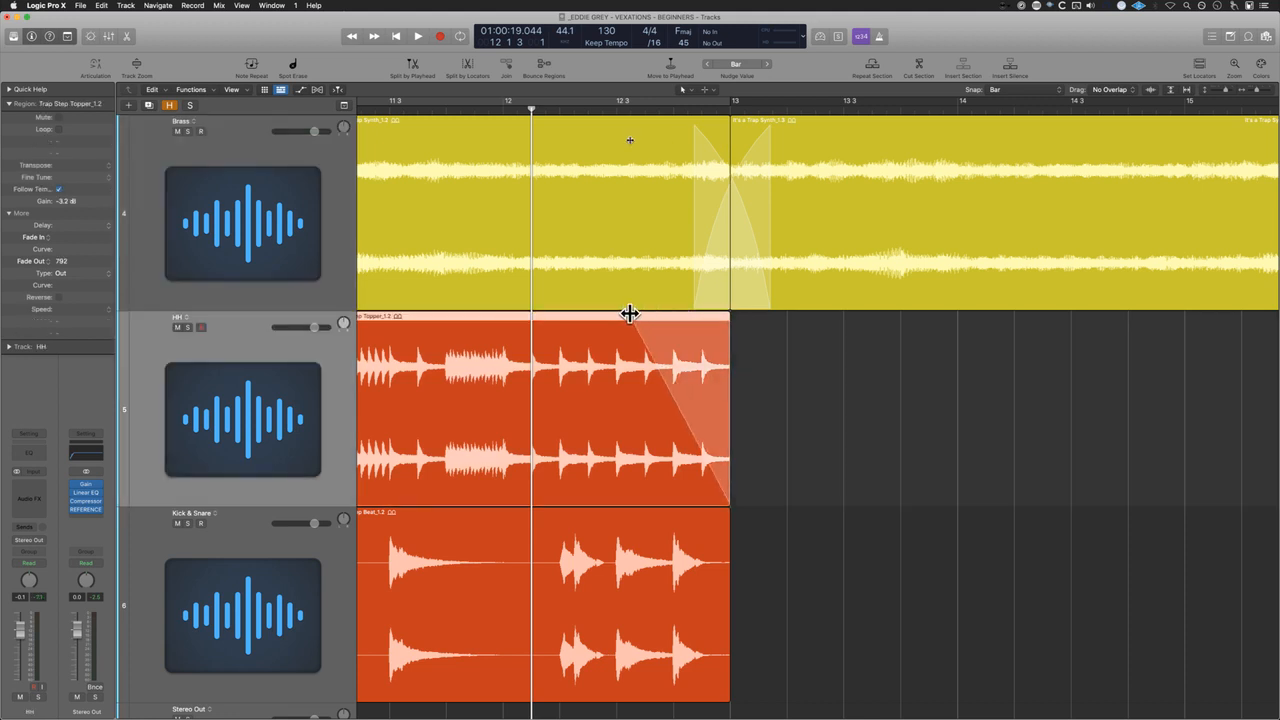
key("super+z")
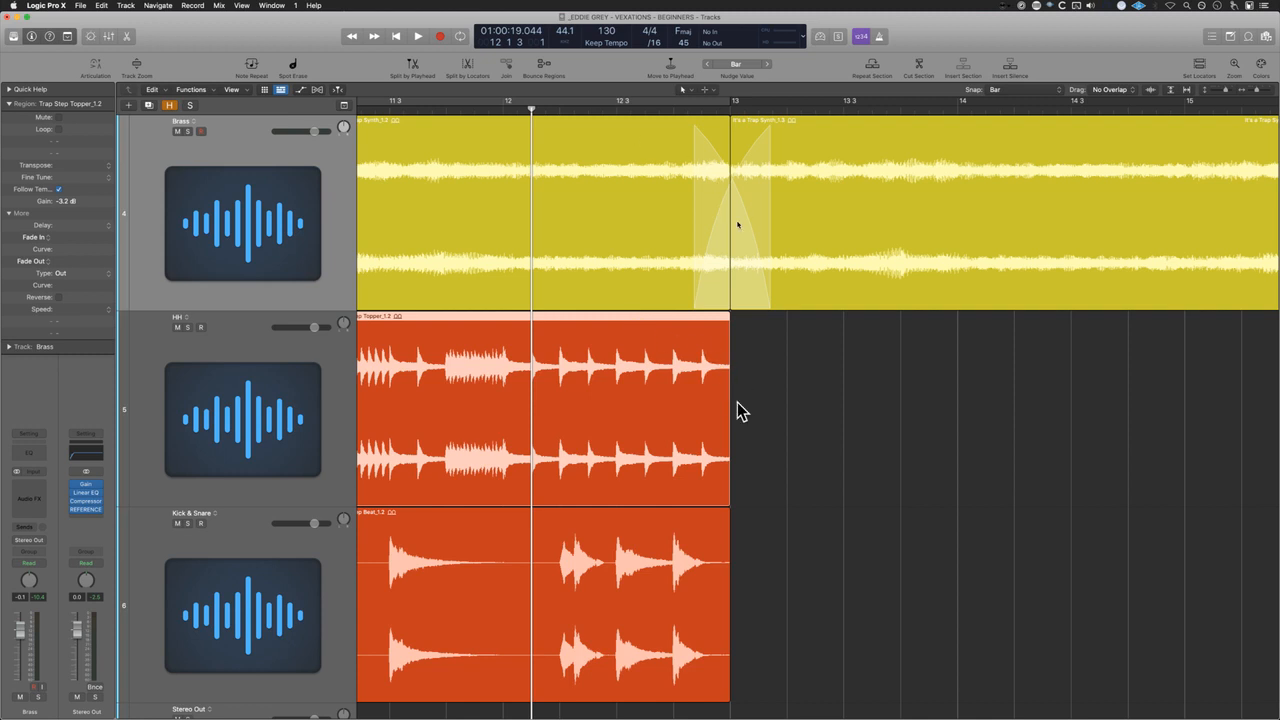
Step: Audition the Brass crossfade at bar 13 together with the drum regions
key("space")
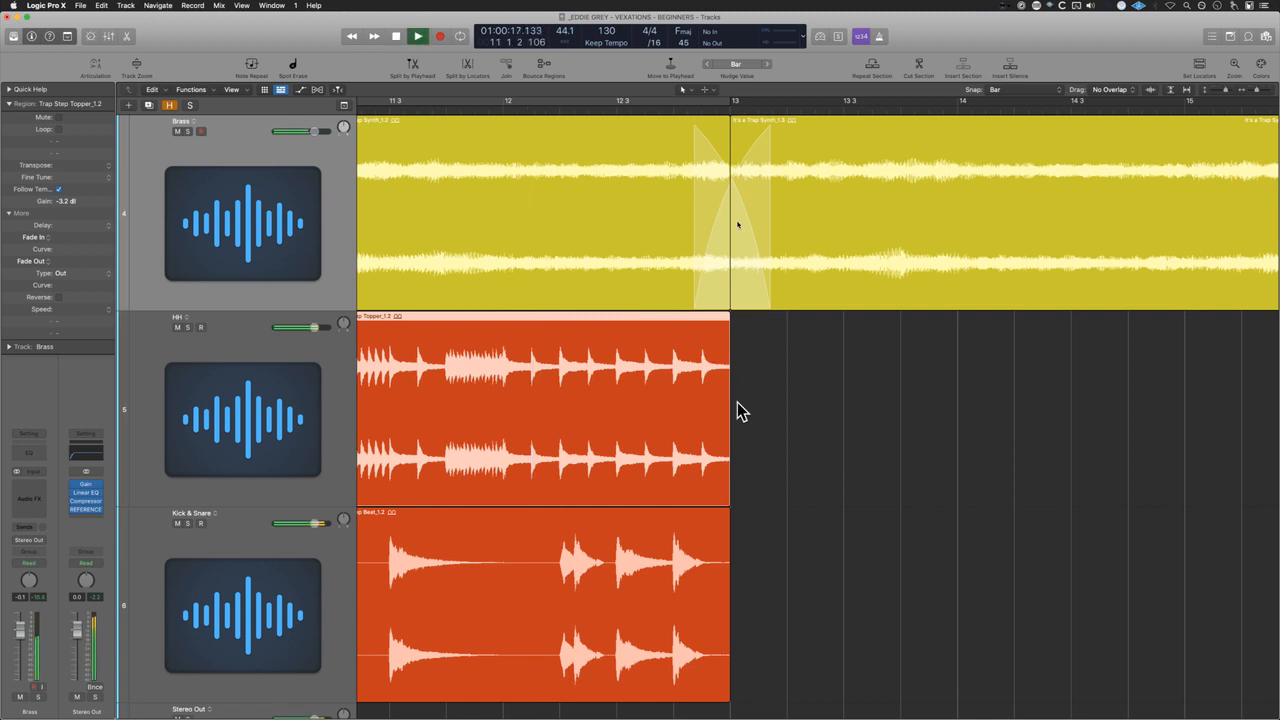
left_click(818, 432)
key("space")
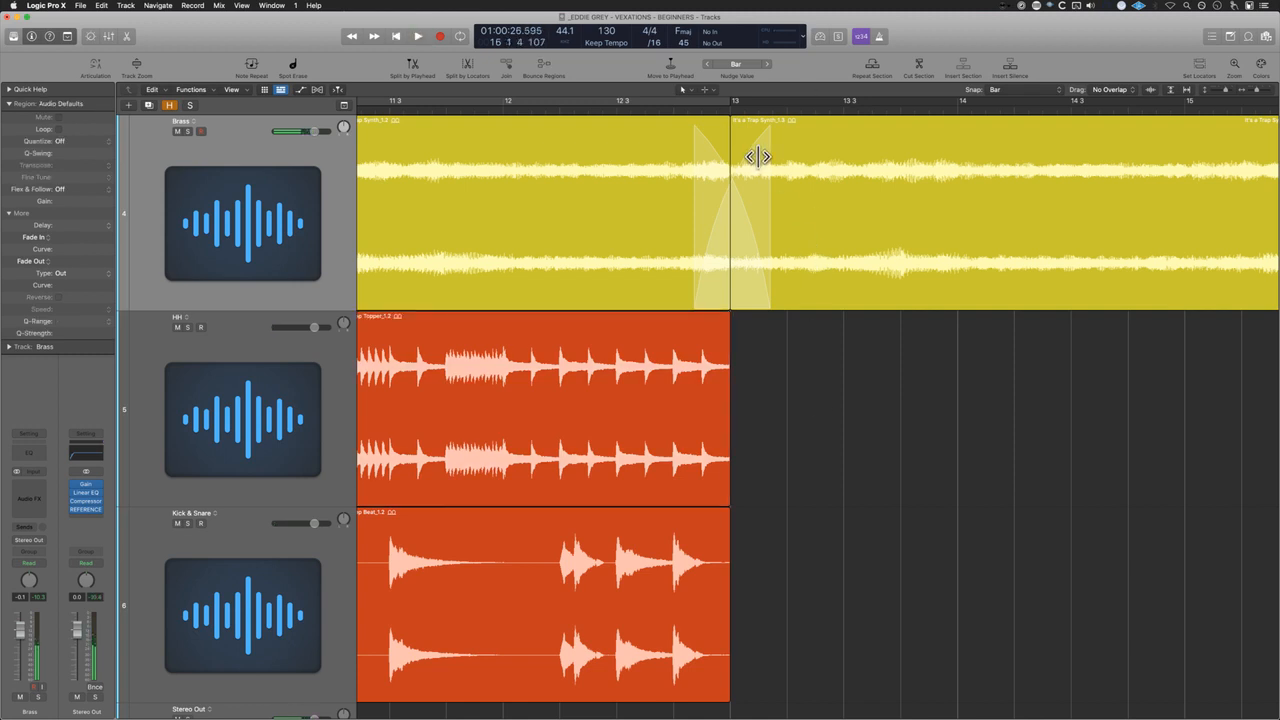
Step: Shorten the Brass crossfade at bar 13 to a narrow overlap and audition it from bar 12
left_click_drag(767, 133, 718, 127)
left_click(745, 126)
left_click(547, 110)
key("space")
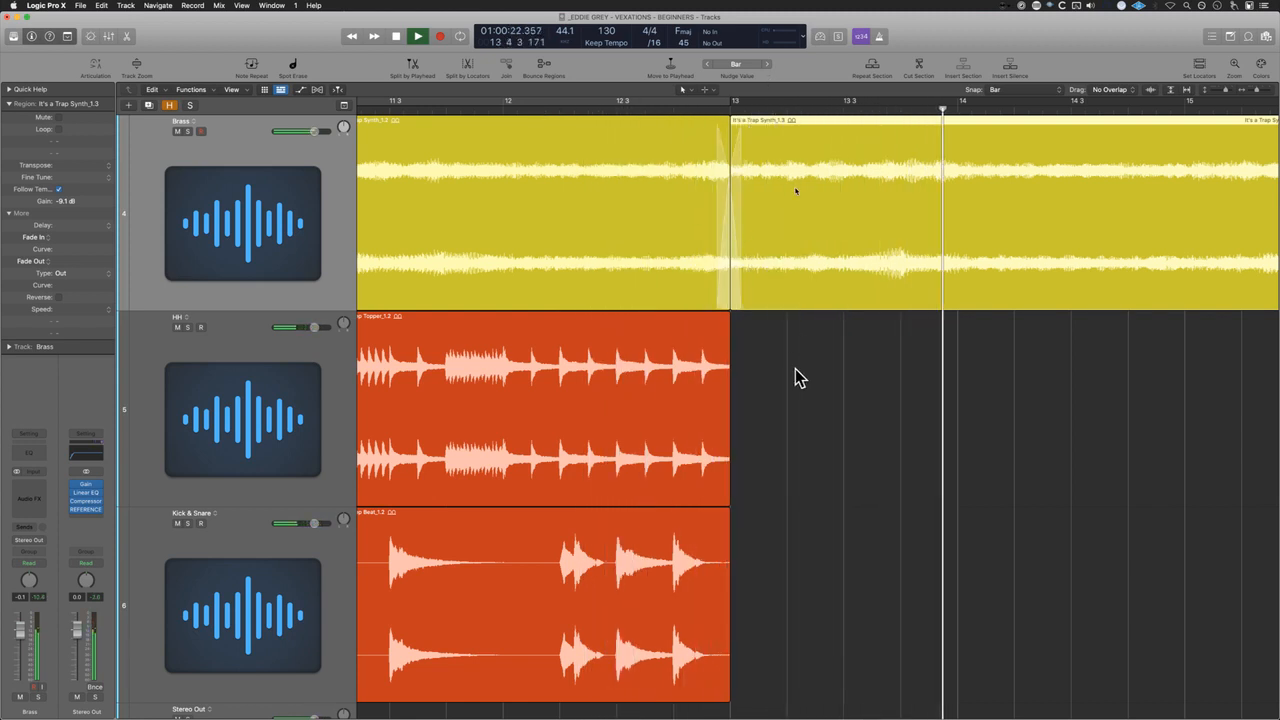
key("space")
Step: Select the third HH region and return the playhead to bar 1
left_click(248, 203)
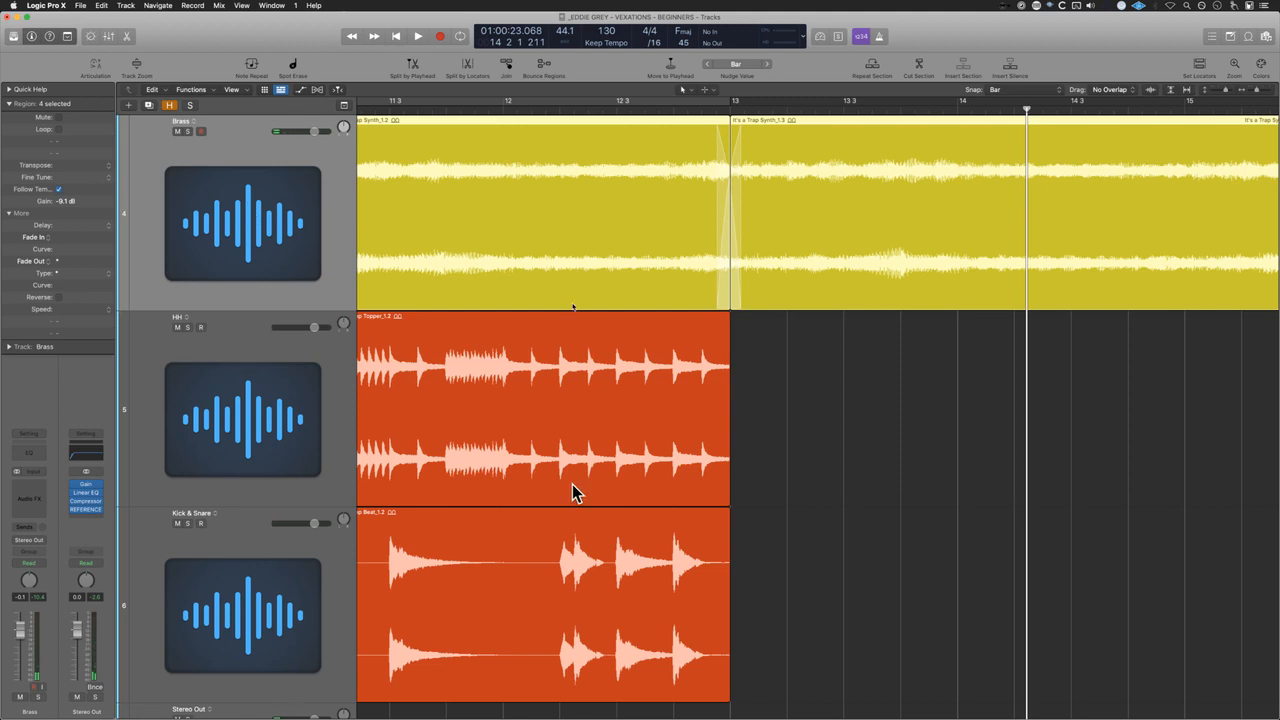
scroll(573, 490, "left", 10)
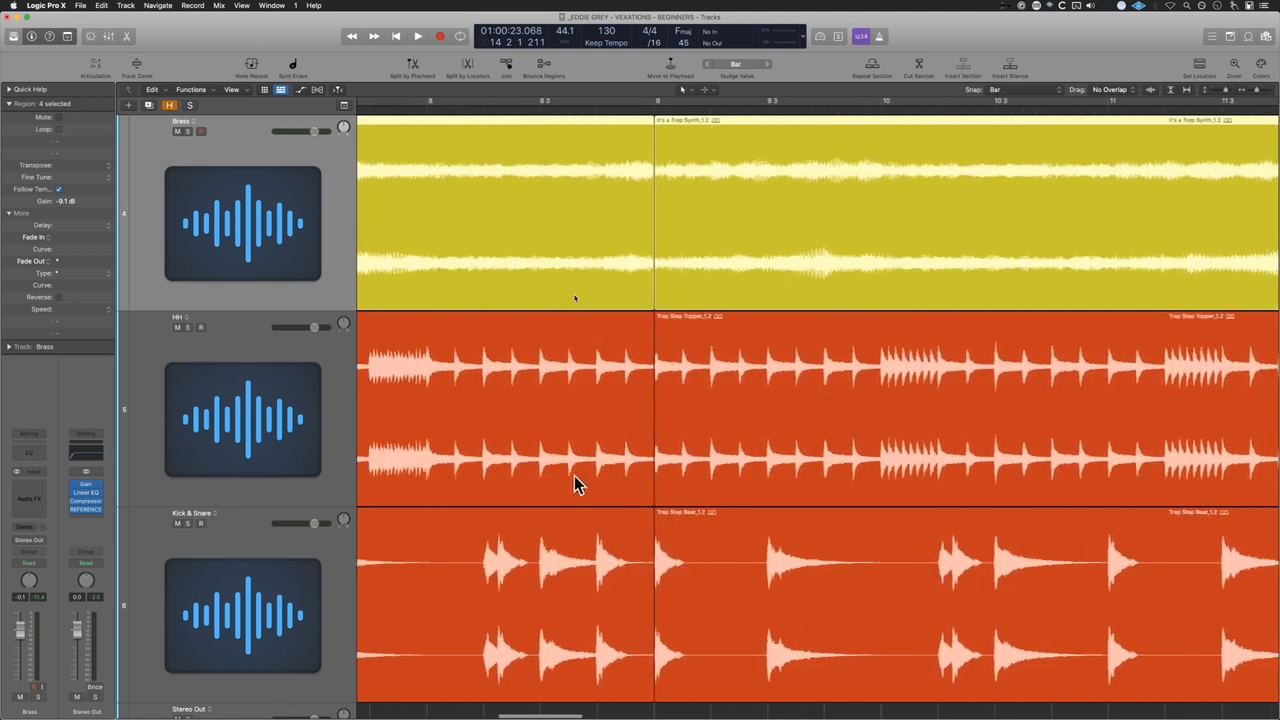
key("super+Left")
scroll(658, 434, "down", 5)
left_click(537, 418)
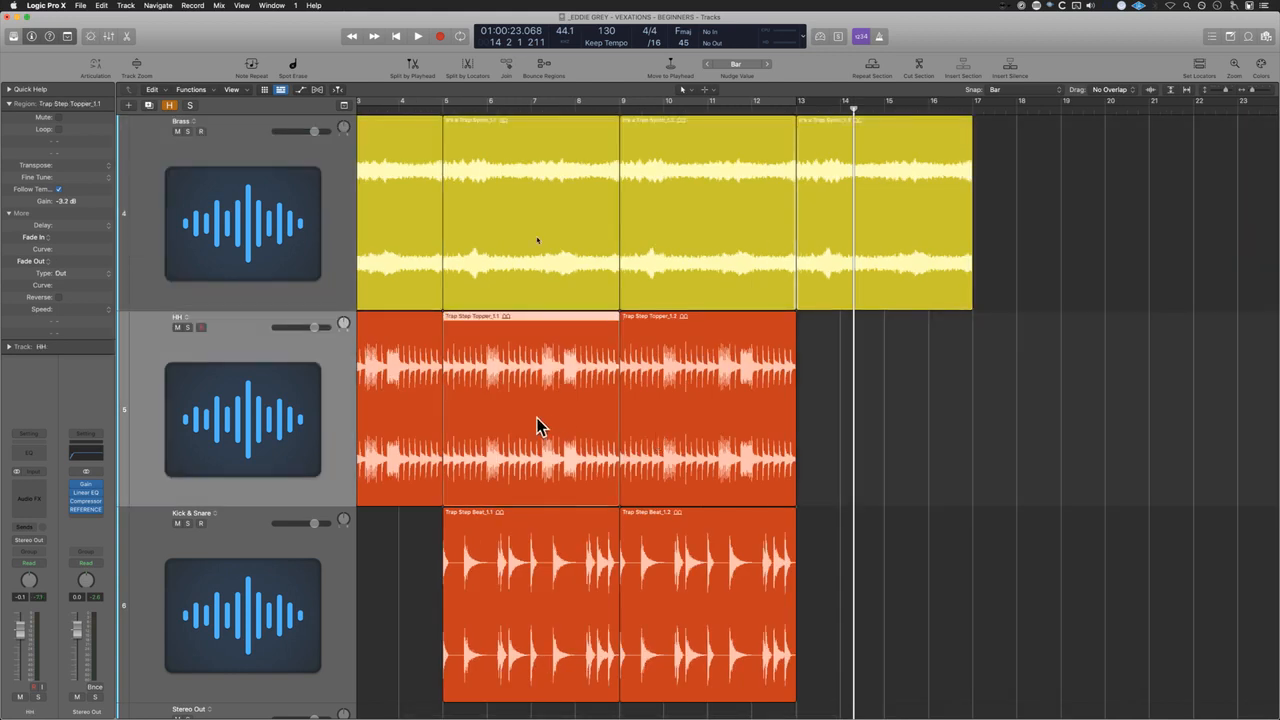
key("Right")
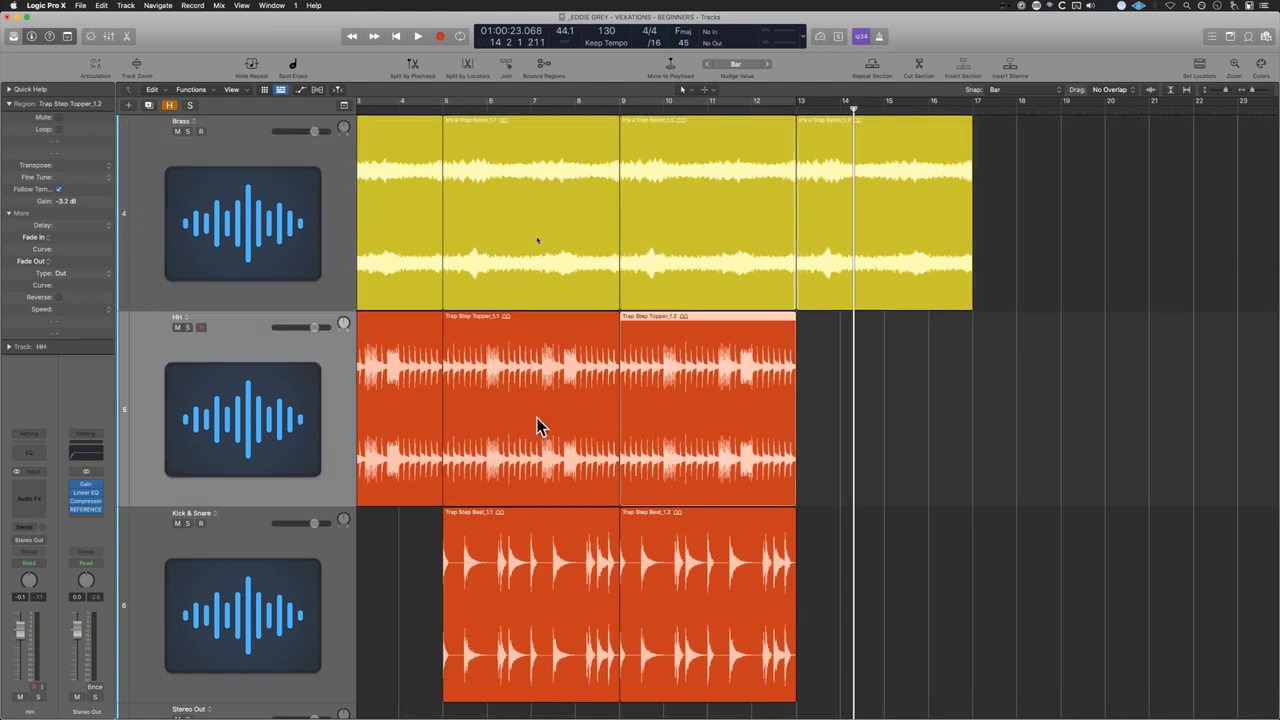
key("Return")
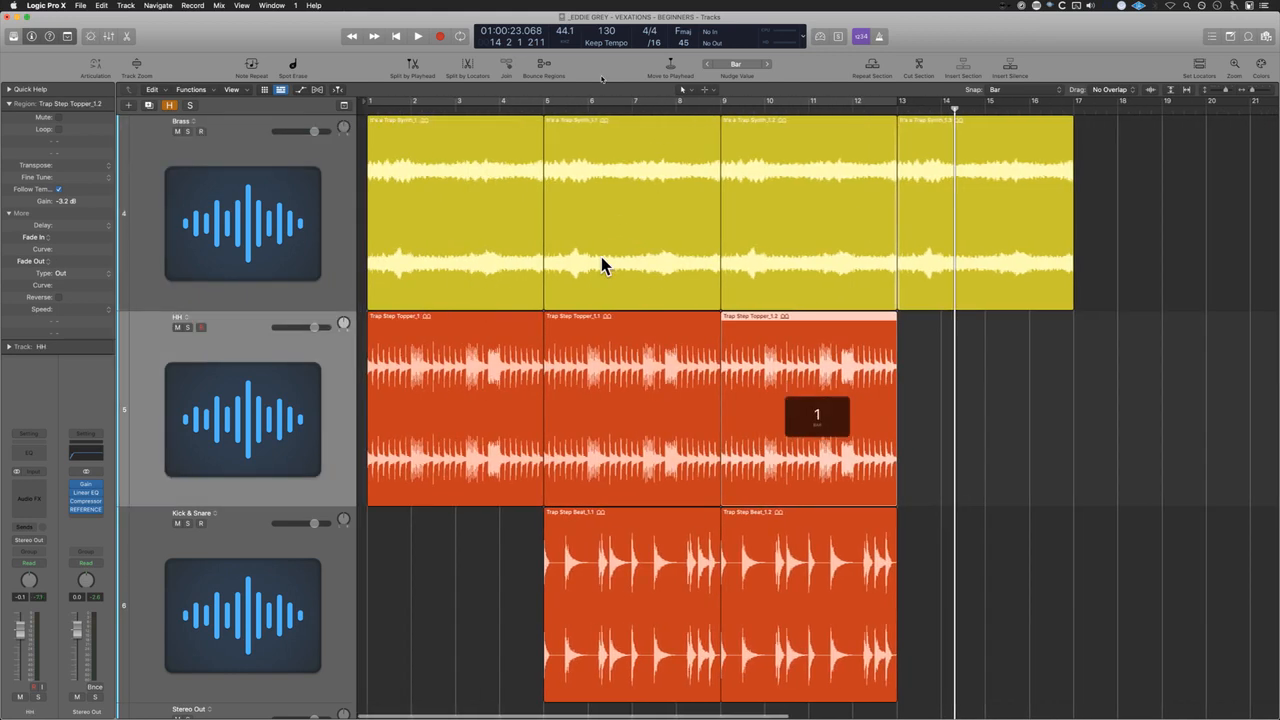
Step: Insert the ChromaVerb reverb as an audio effect on the Brass track
left_click(334, 177)
left_click(35, 490)
key("Escape")
left_click(35, 490)
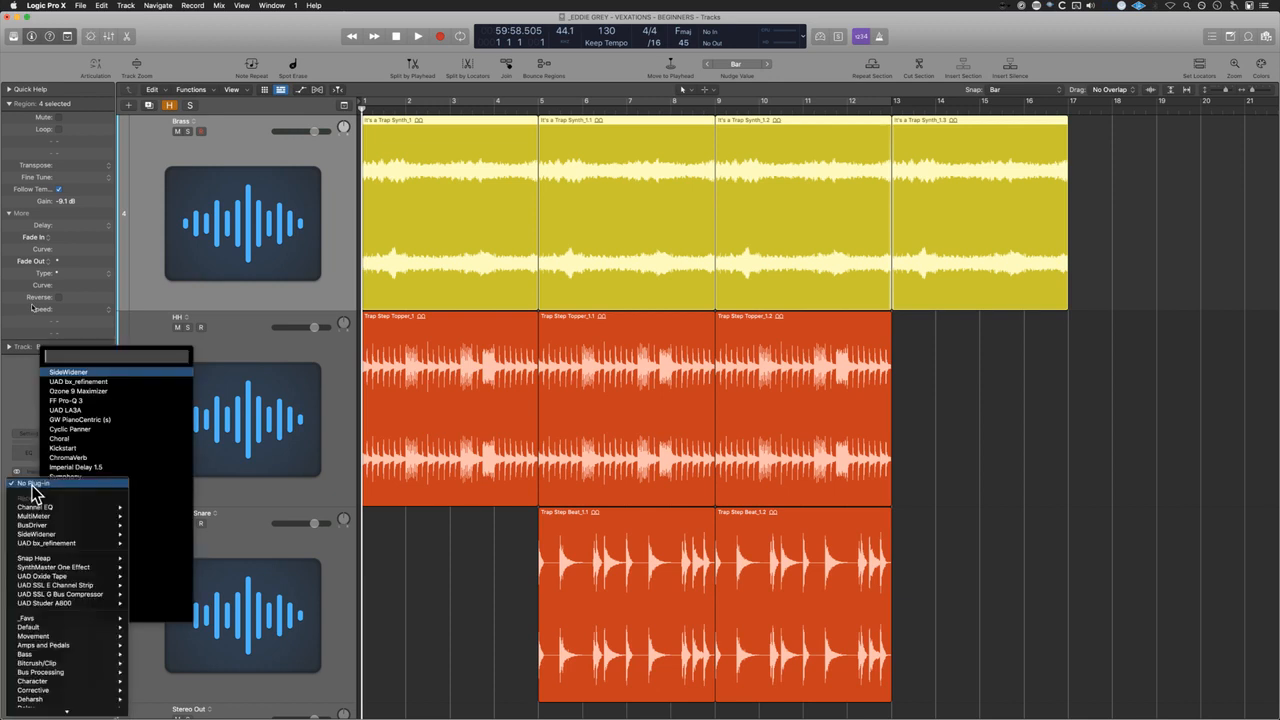
type("chrom")
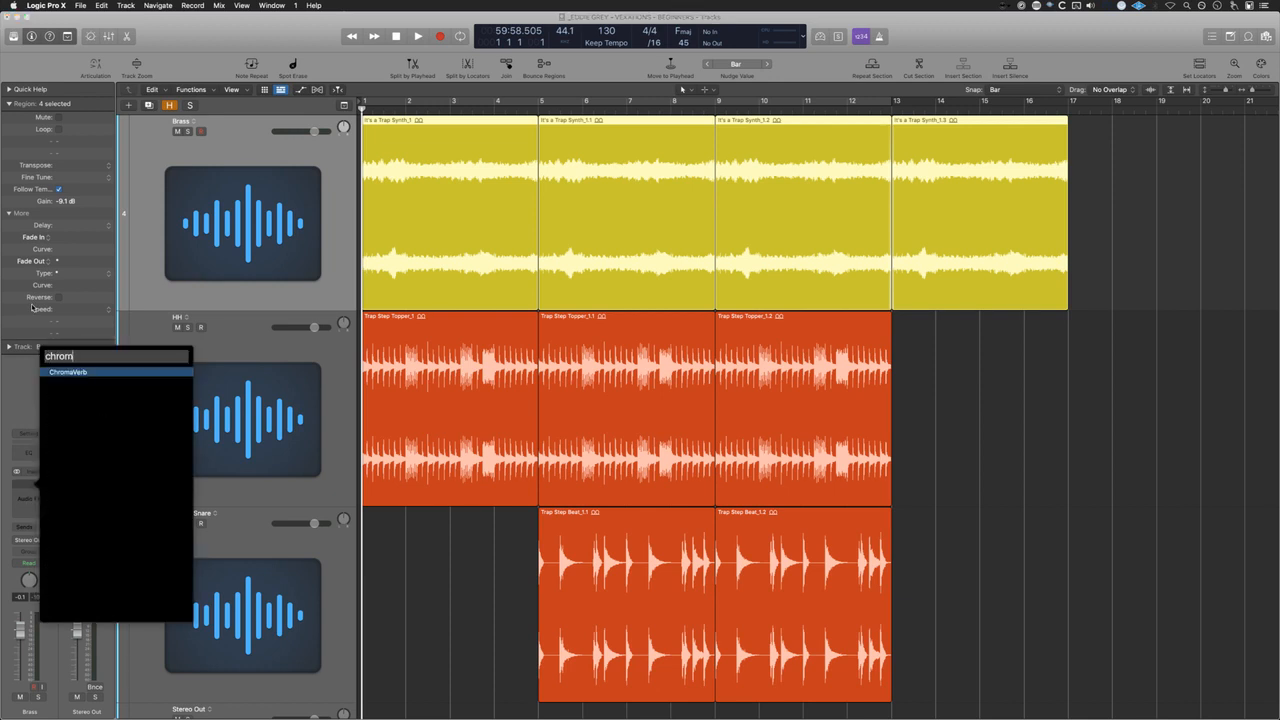
type("a")
key("Return")
left_click(35, 490)
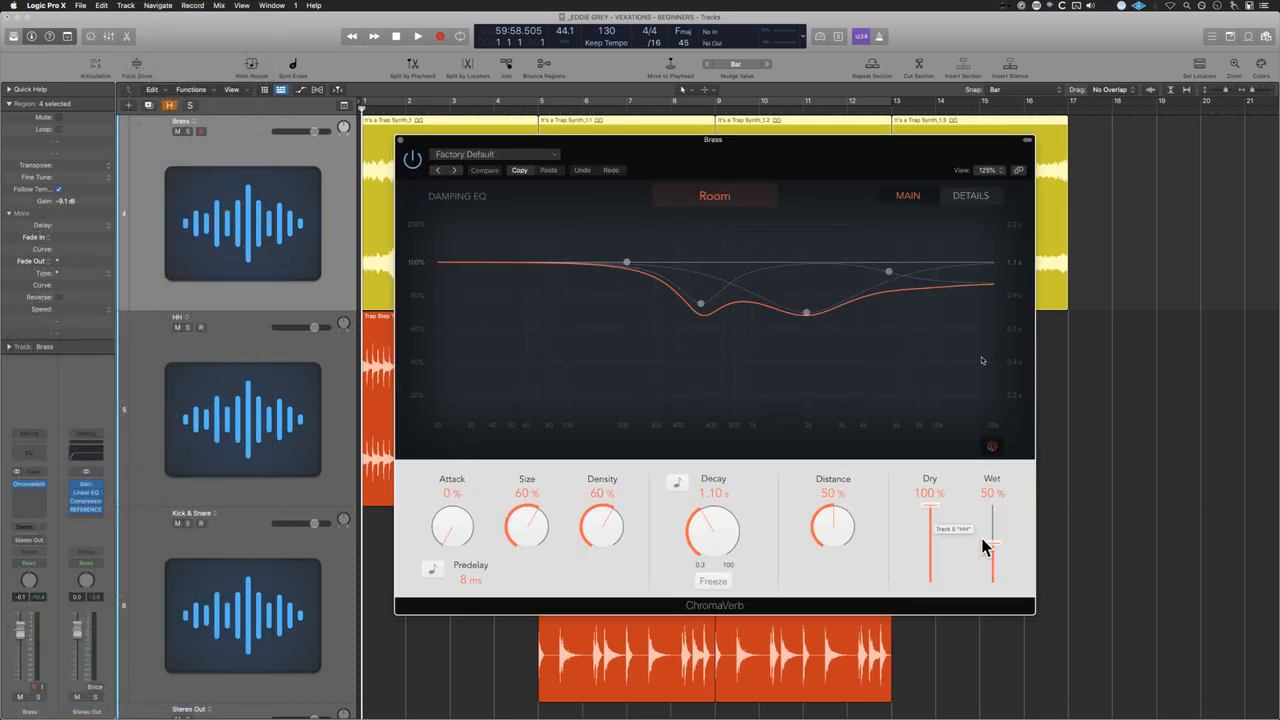
Step: Set ChromaVerb's Wet level to 30% and solo the Brass track
left_click(933, 510)
left_click_drag(994, 563, 994, 576)
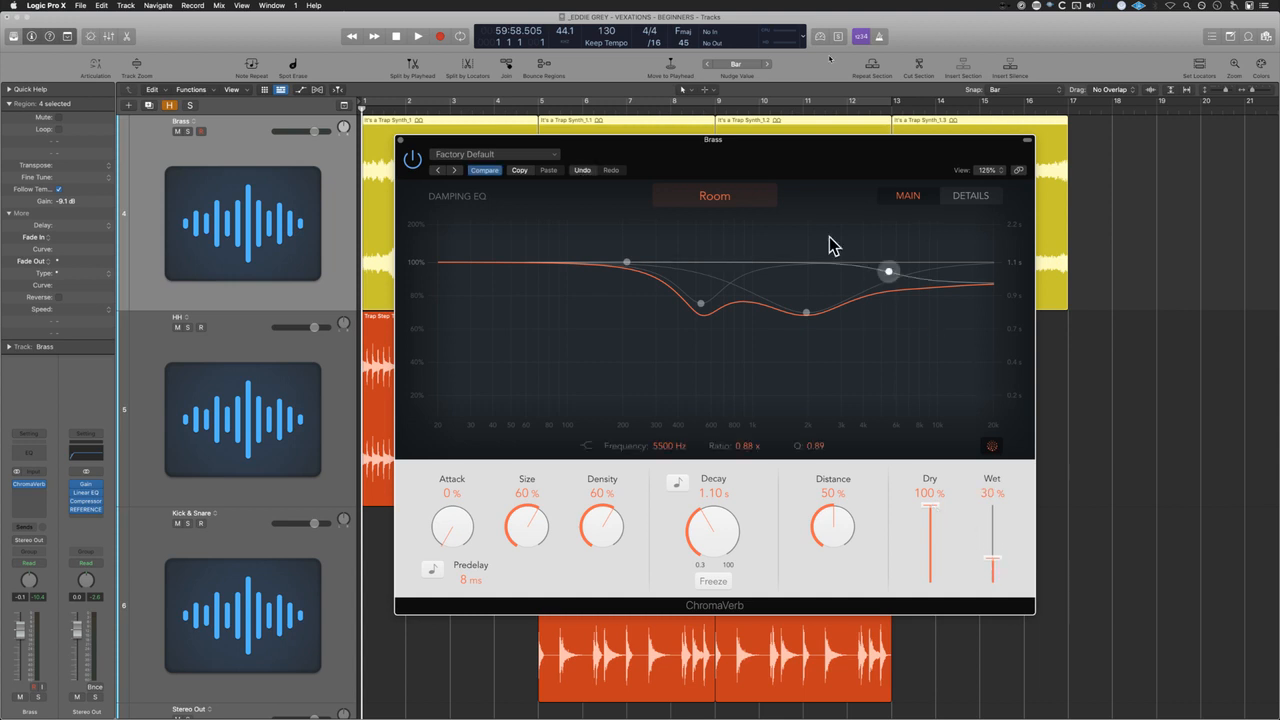
left_click(334, 168)
key("s")
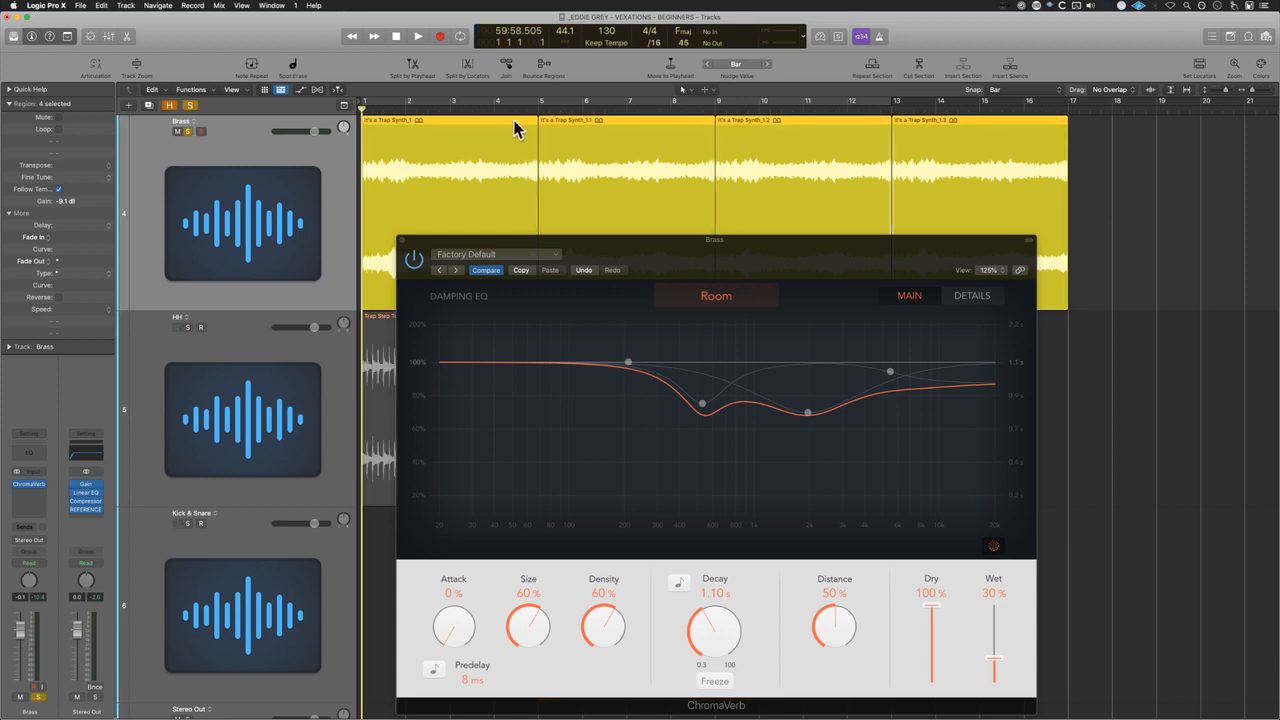
Step: Play the soloed Brass from 4 3 1 and set ChromaVerb's Wet to 35% and Decay to 1.70 s
left_click(516, 104)
left_click_drag(801, 269, 857, 249)
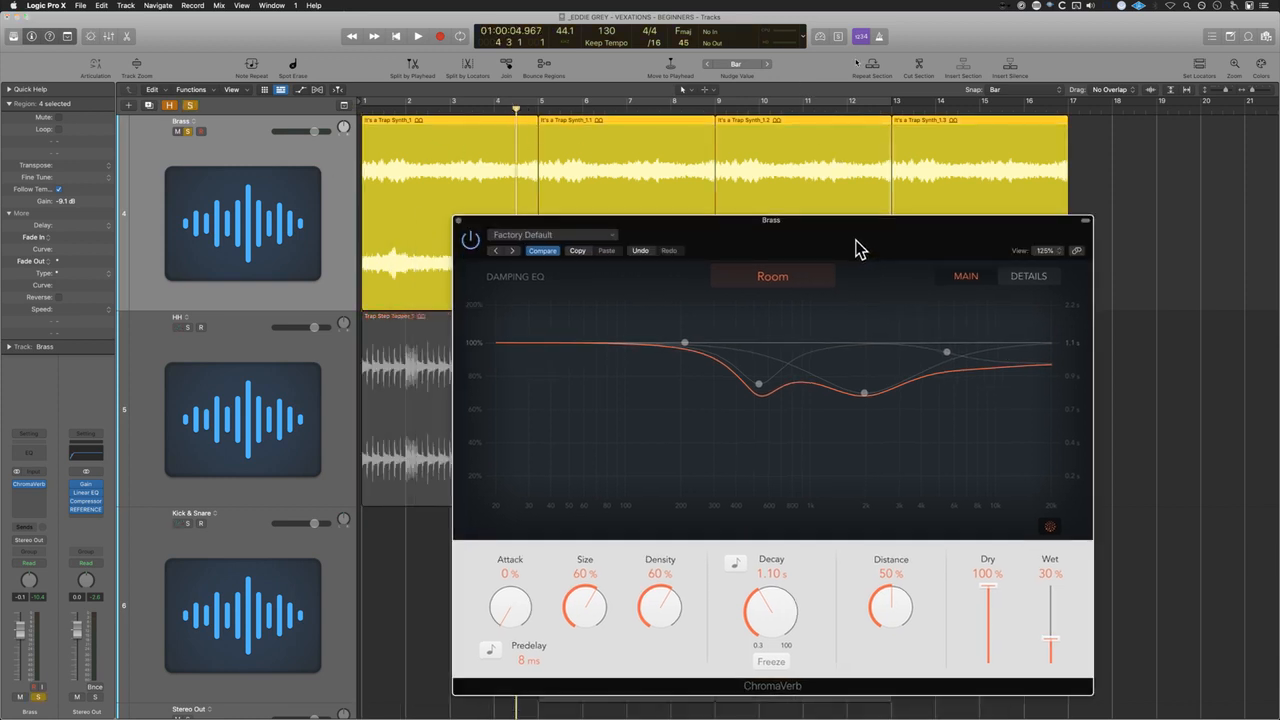
key("space")
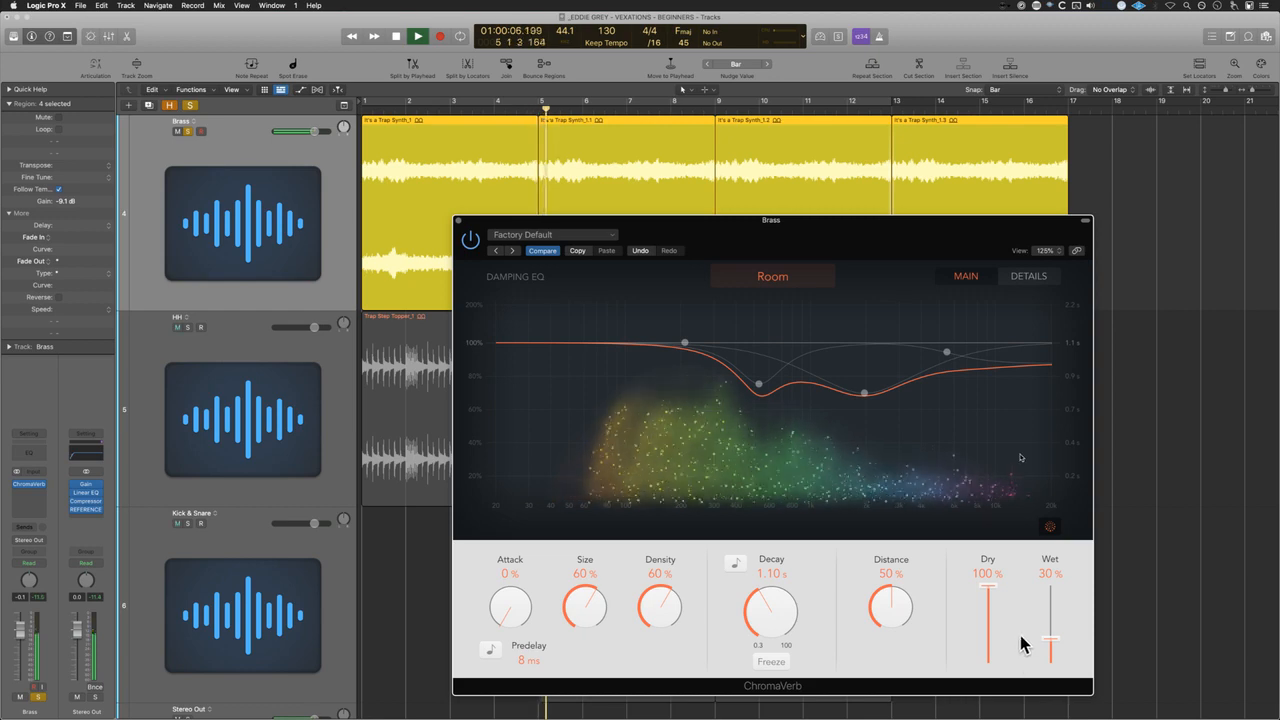
left_click_drag(1049, 651, 1049, 640)
left_click_drag(787, 611, 787, 600)
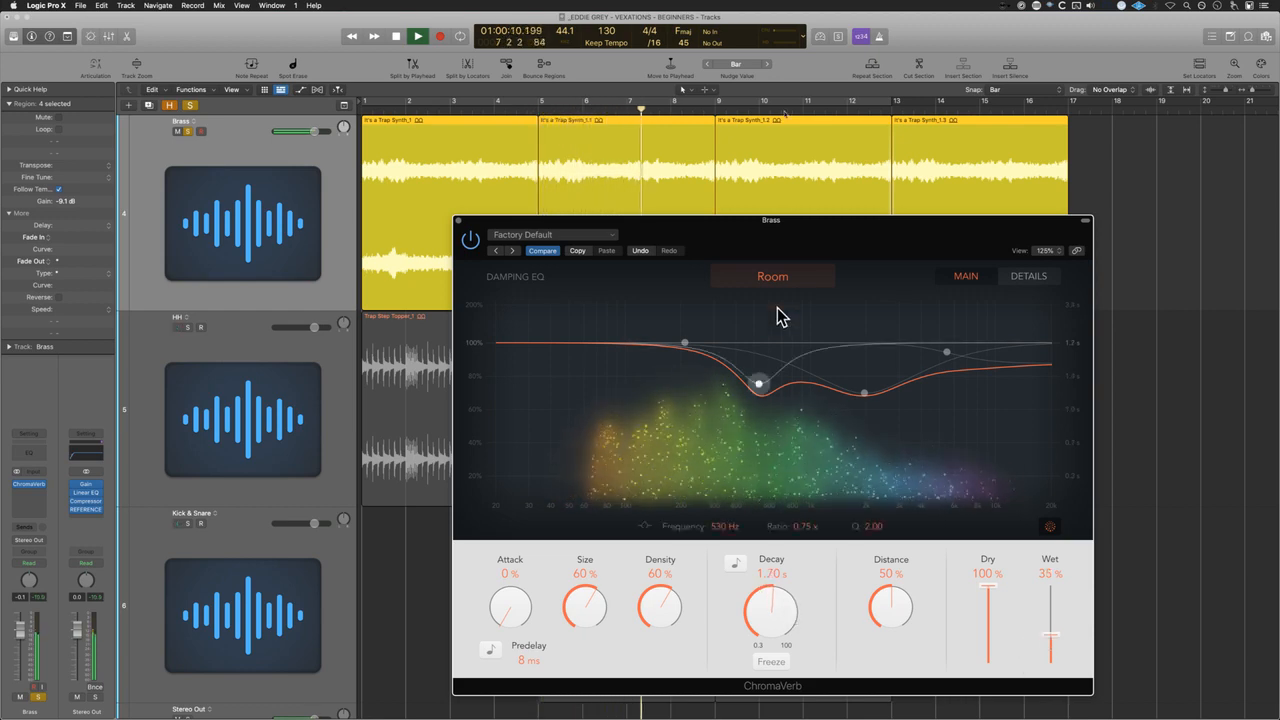
Step: Play the soloed Brass through the crossfade at bar 13 and zoom in on it with the ChromaVerb window out of the way
left_click_drag(798, 243, 329, 91)
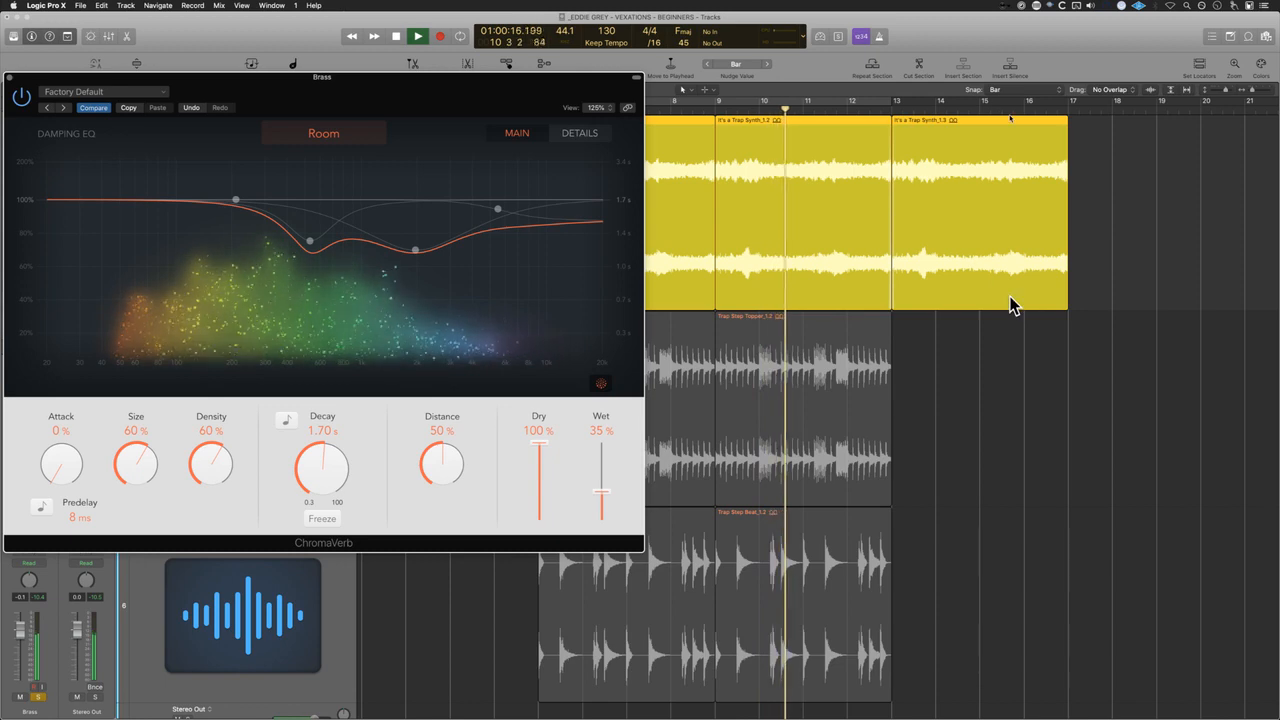
left_click_drag(1083, 414, 763, 120)
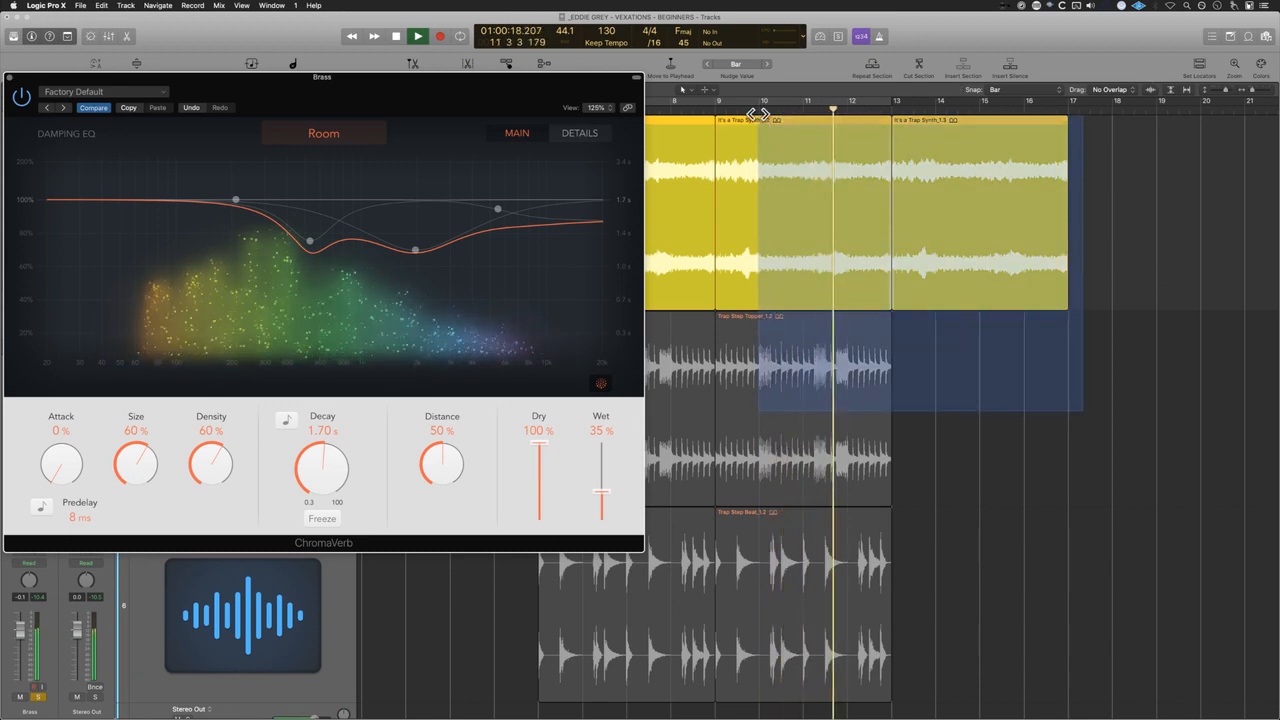
key("super+Right")
key("super+Right")
key("super+Right")
key("super+Right")
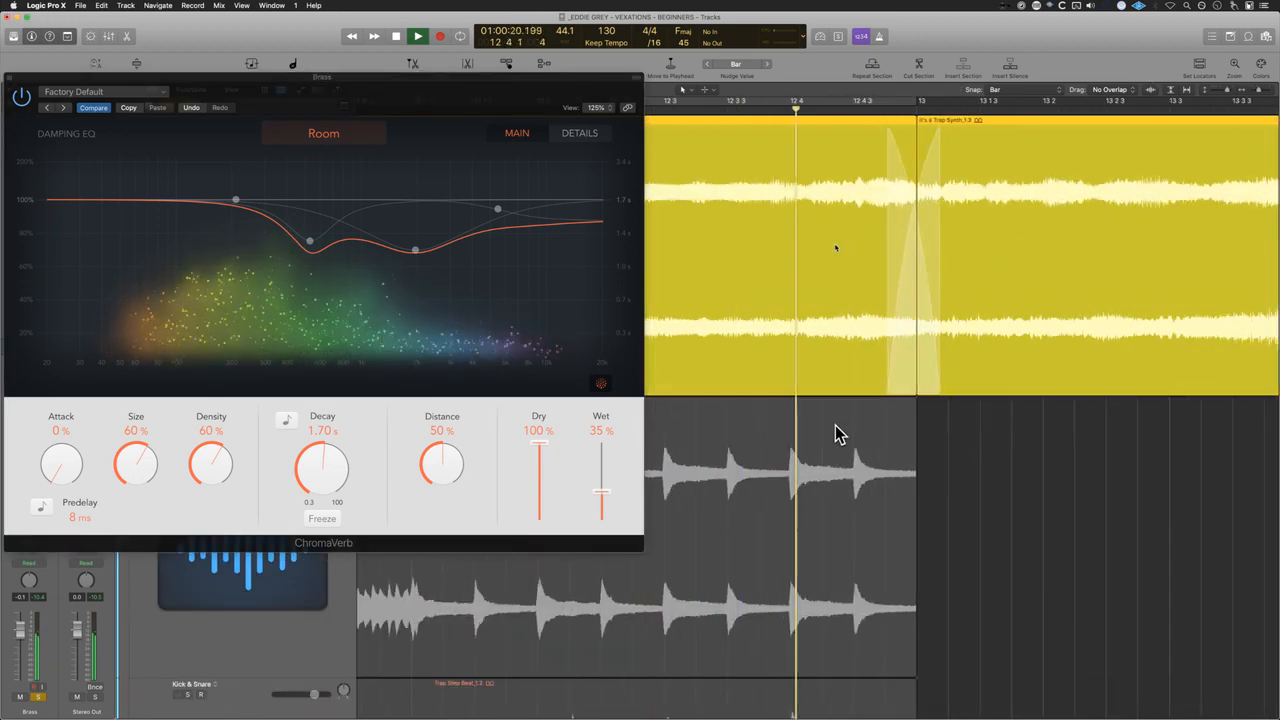
key("space")
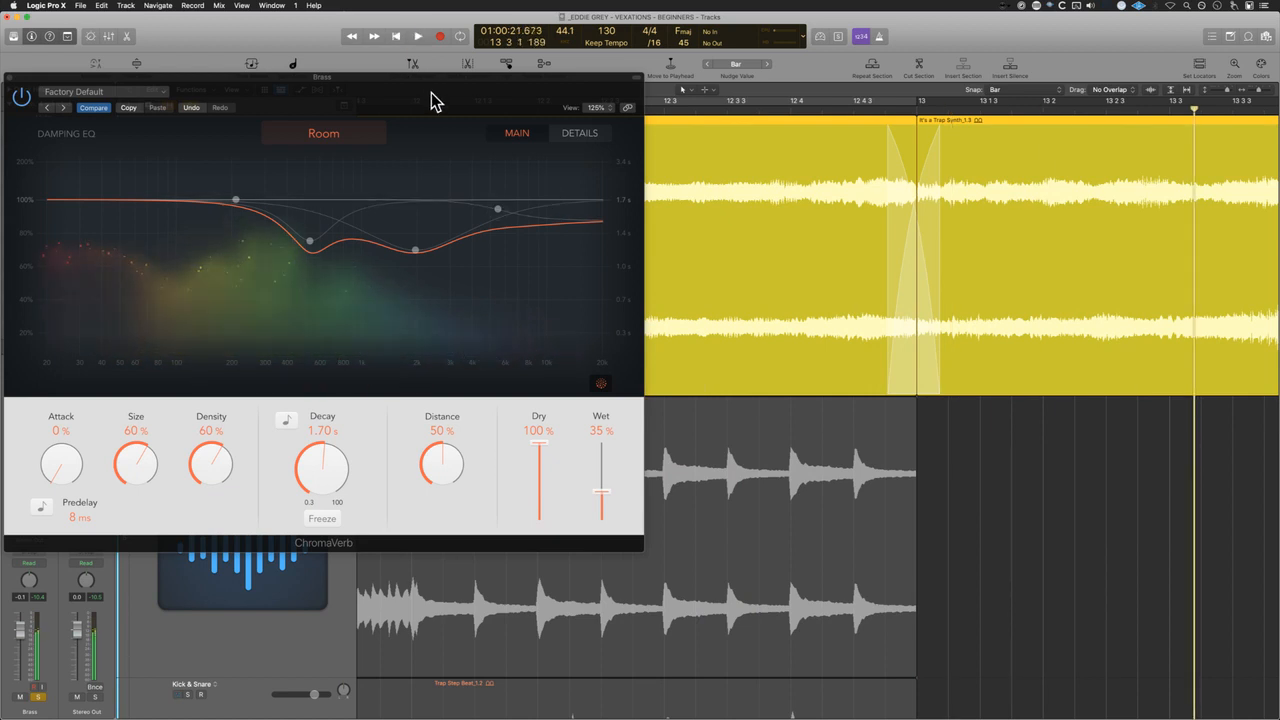
Step: Bypass ChromaVerb and play the soloed Brass around bar 13 to compare its dry sound
key("i")
left_click_drag(429, 100, 697, 126)
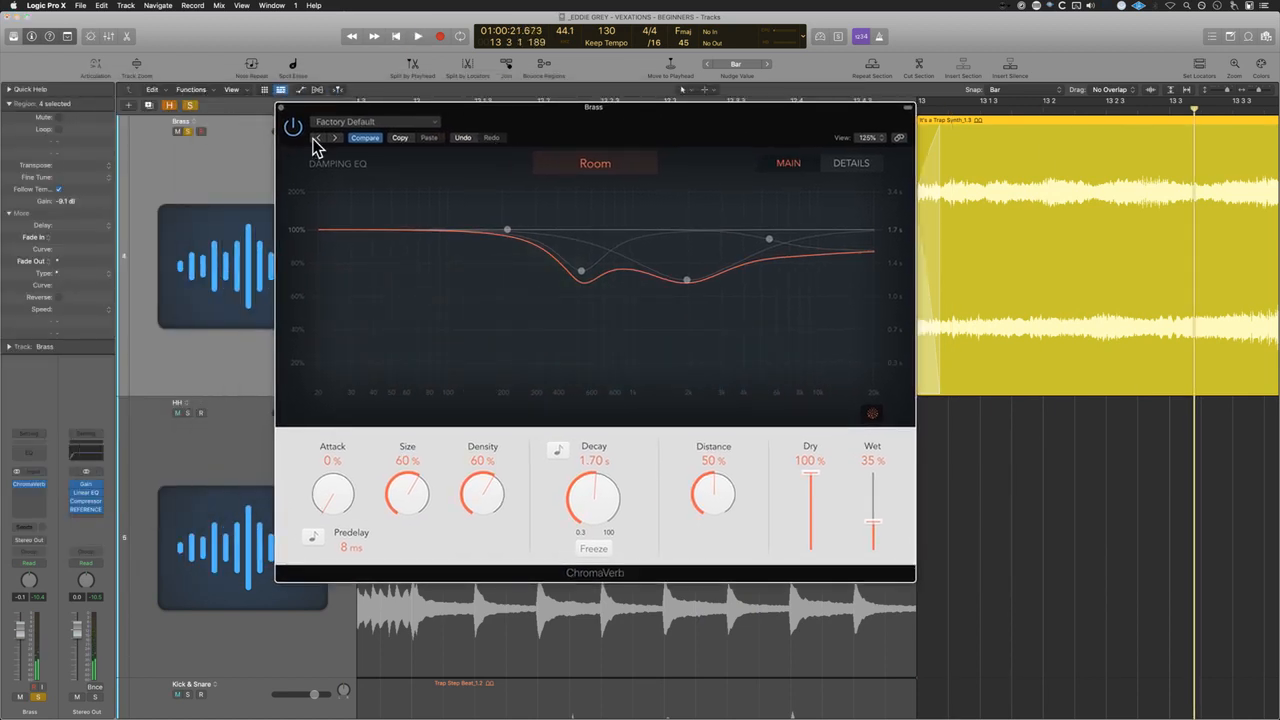
left_click_drag(693, 128, 448, 123)
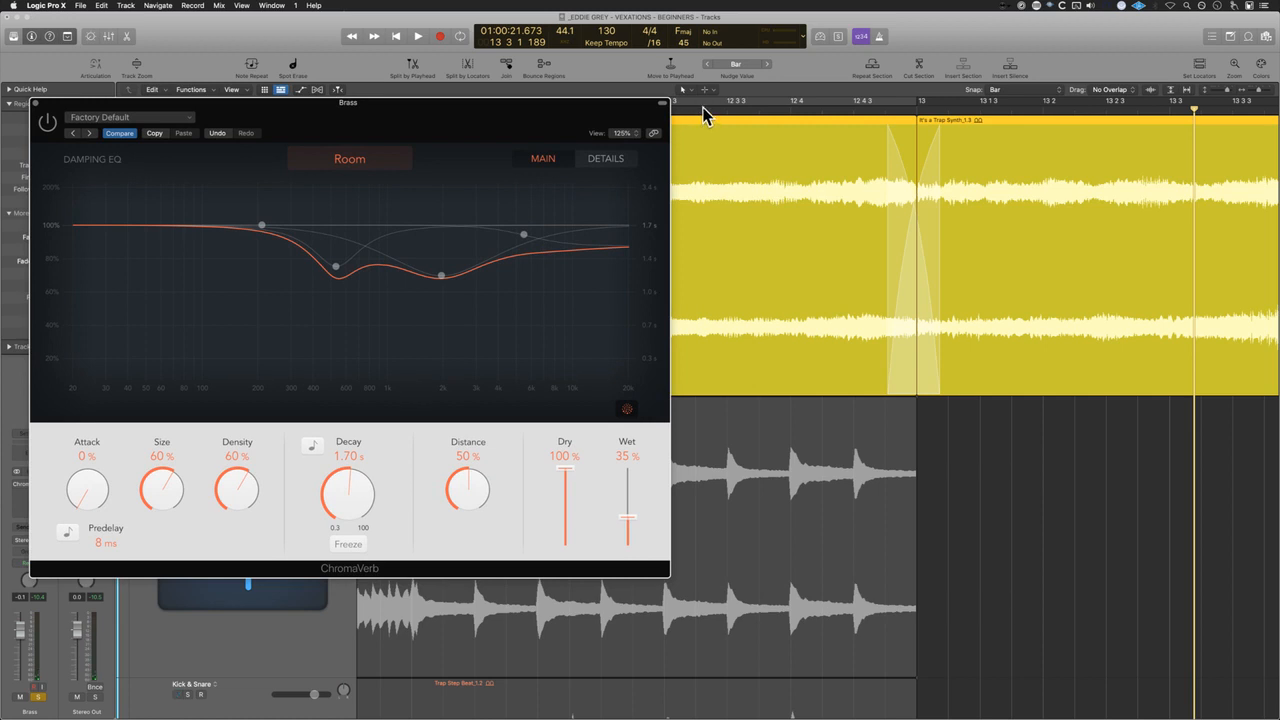
key("space")
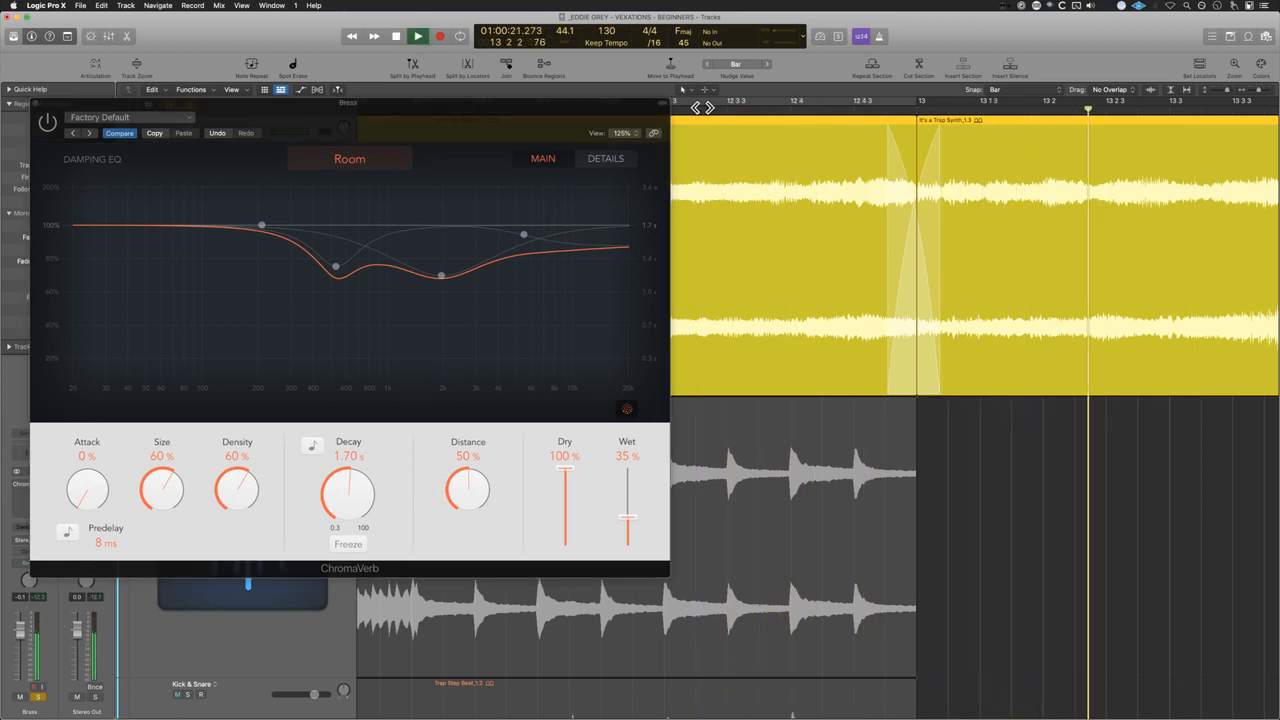
key("space")
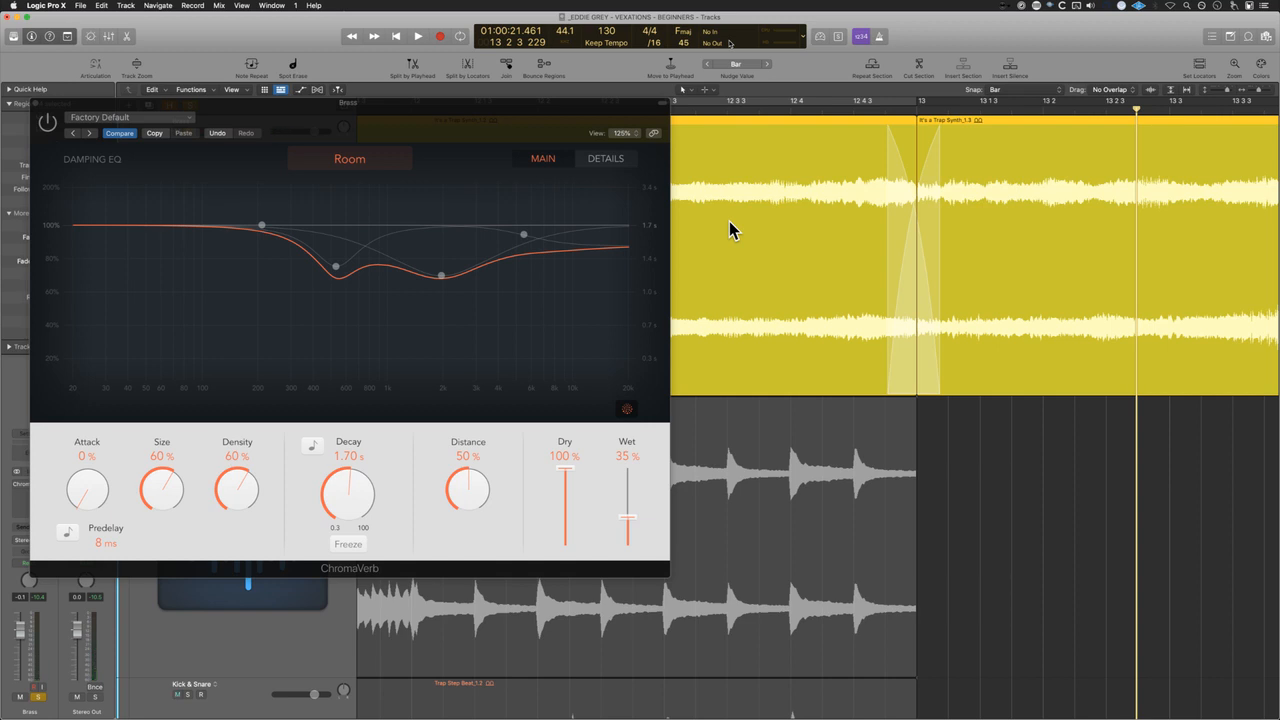
Step: Re-enable ChromaVerb, close its window and unsolo the Brass track
left_click_drag(480, 129, 720, 100)
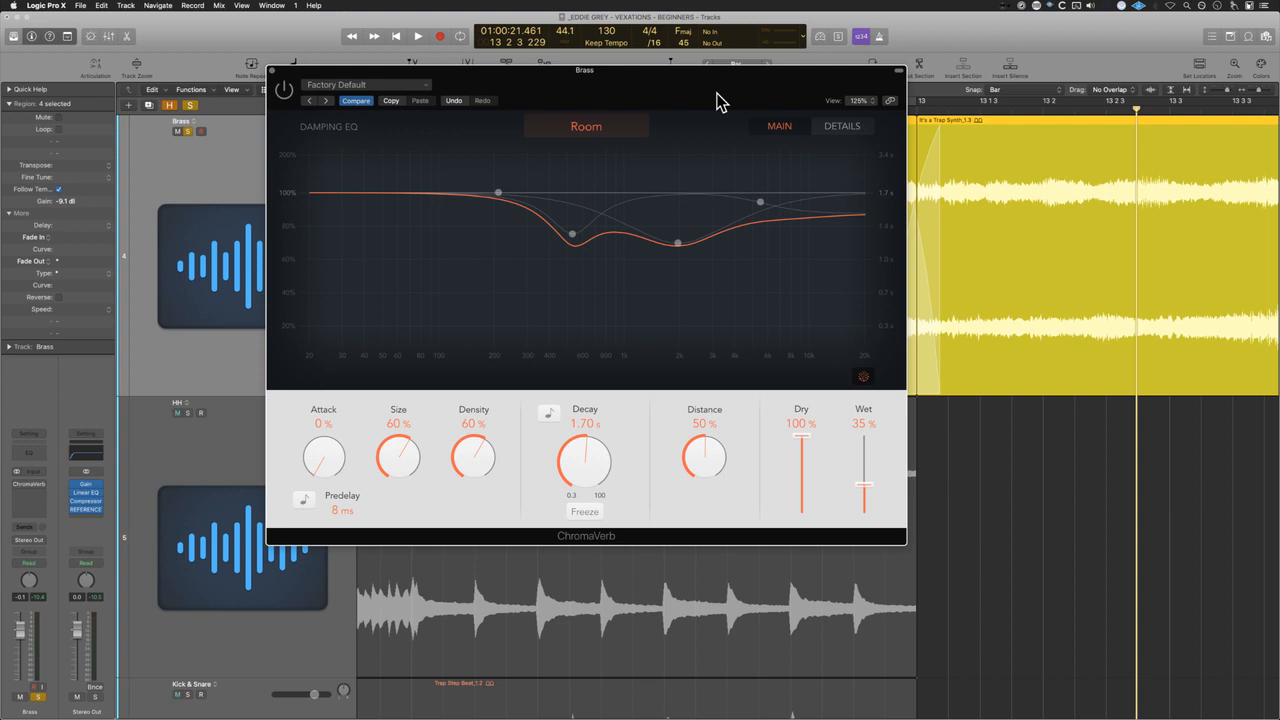
left_click_drag(706, 96, 745, 178)
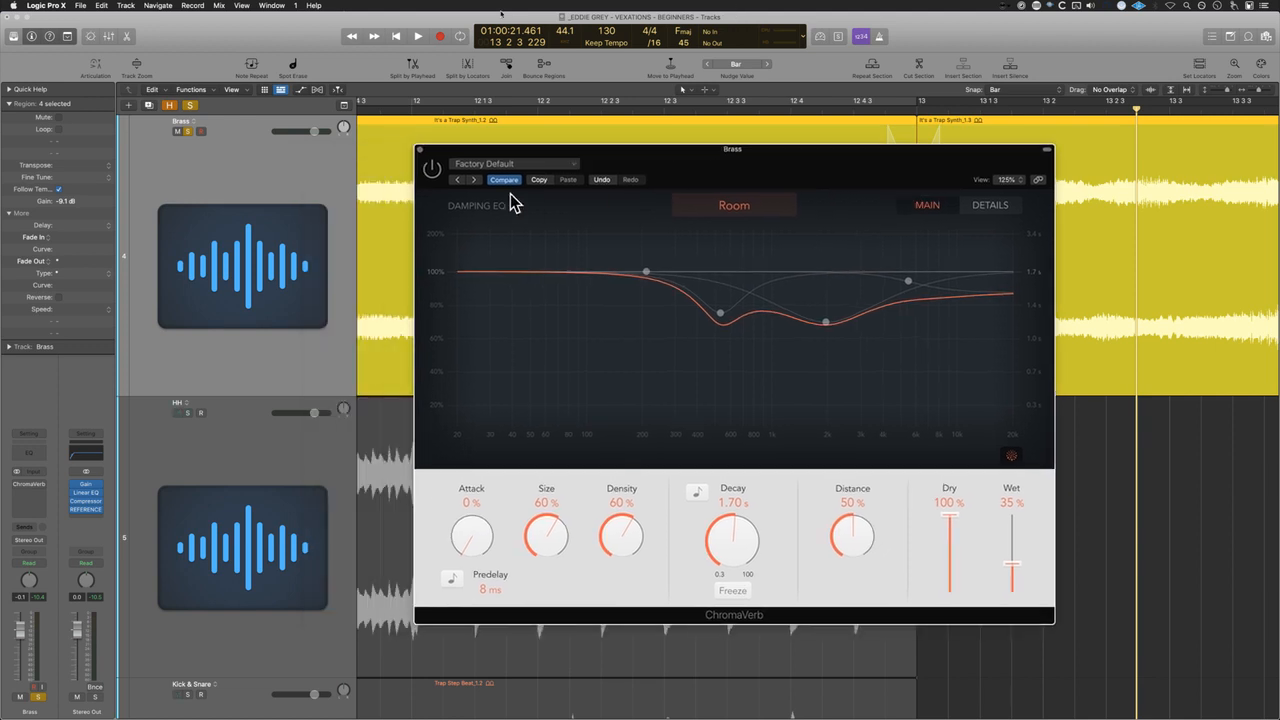
left_click(422, 150)
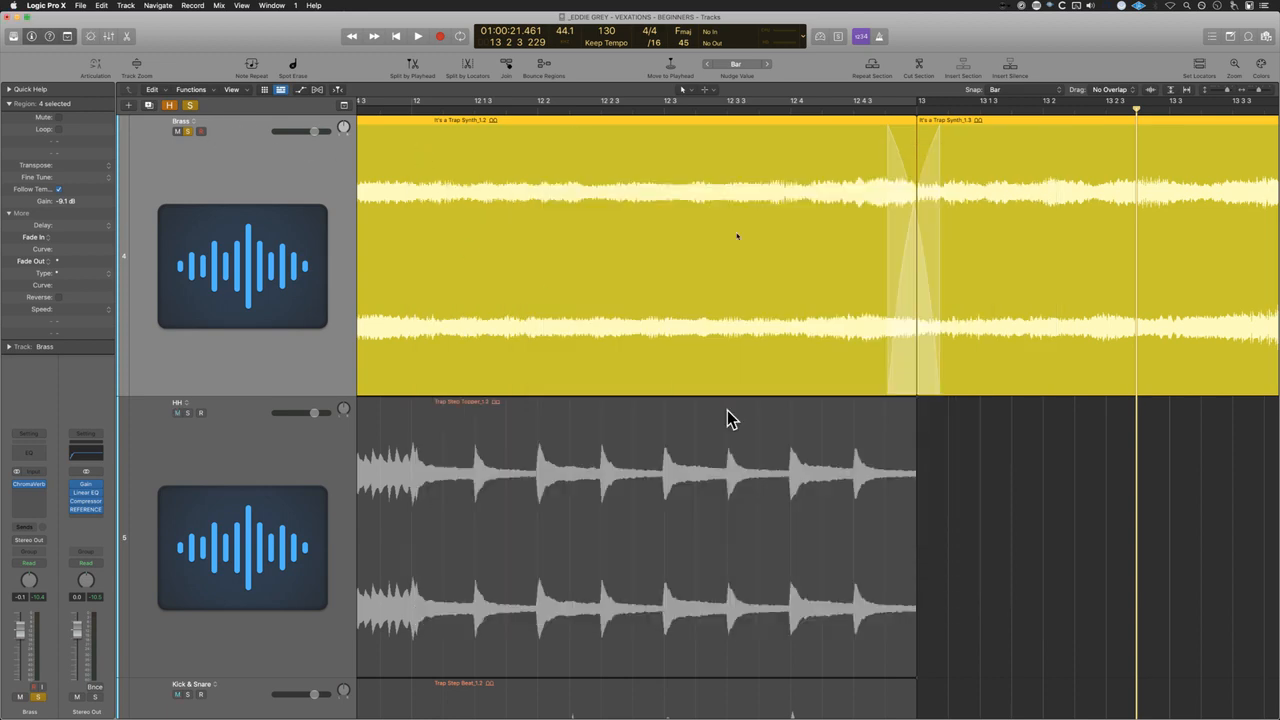
left_click(960, 528)
key("z")
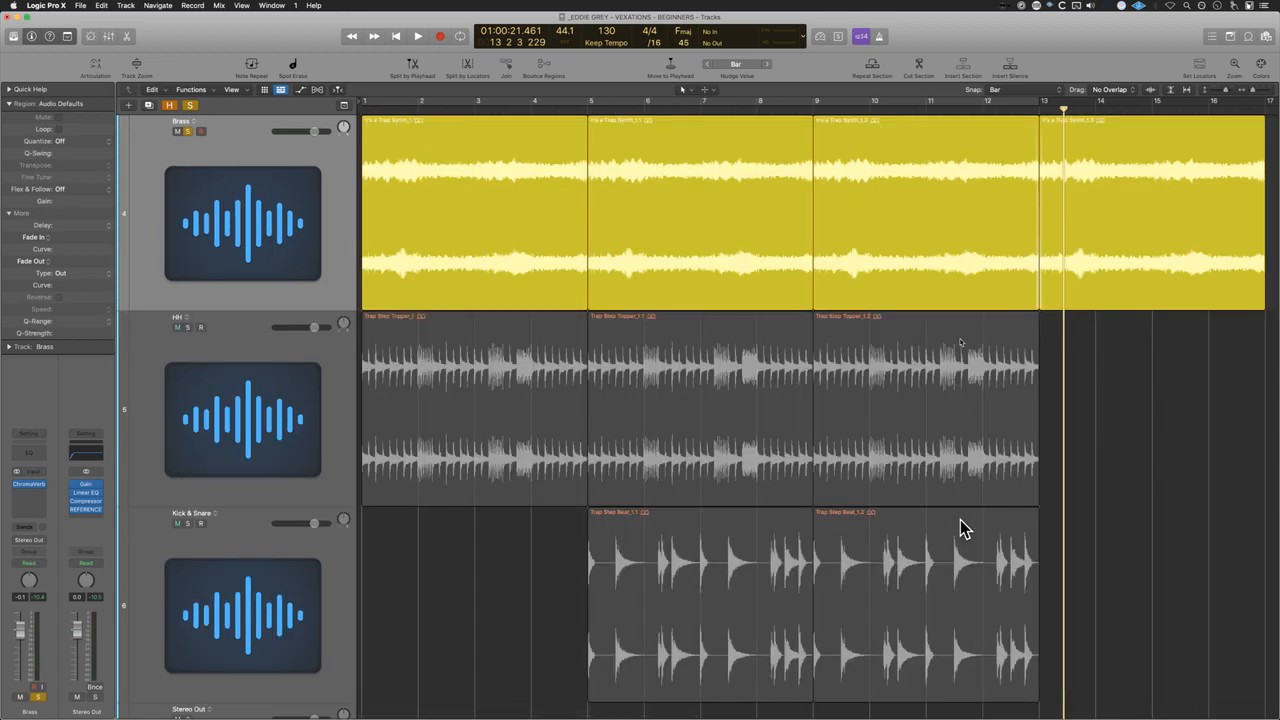
key("super+Up")
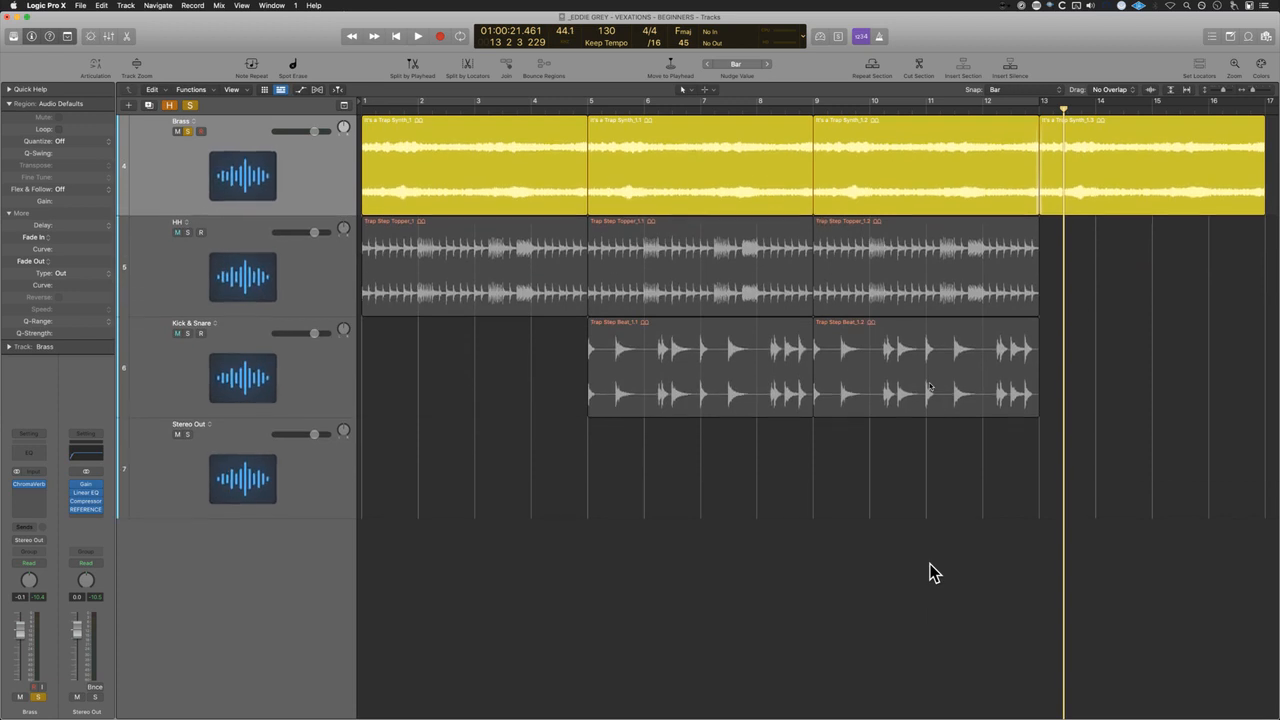
key("super+Left")
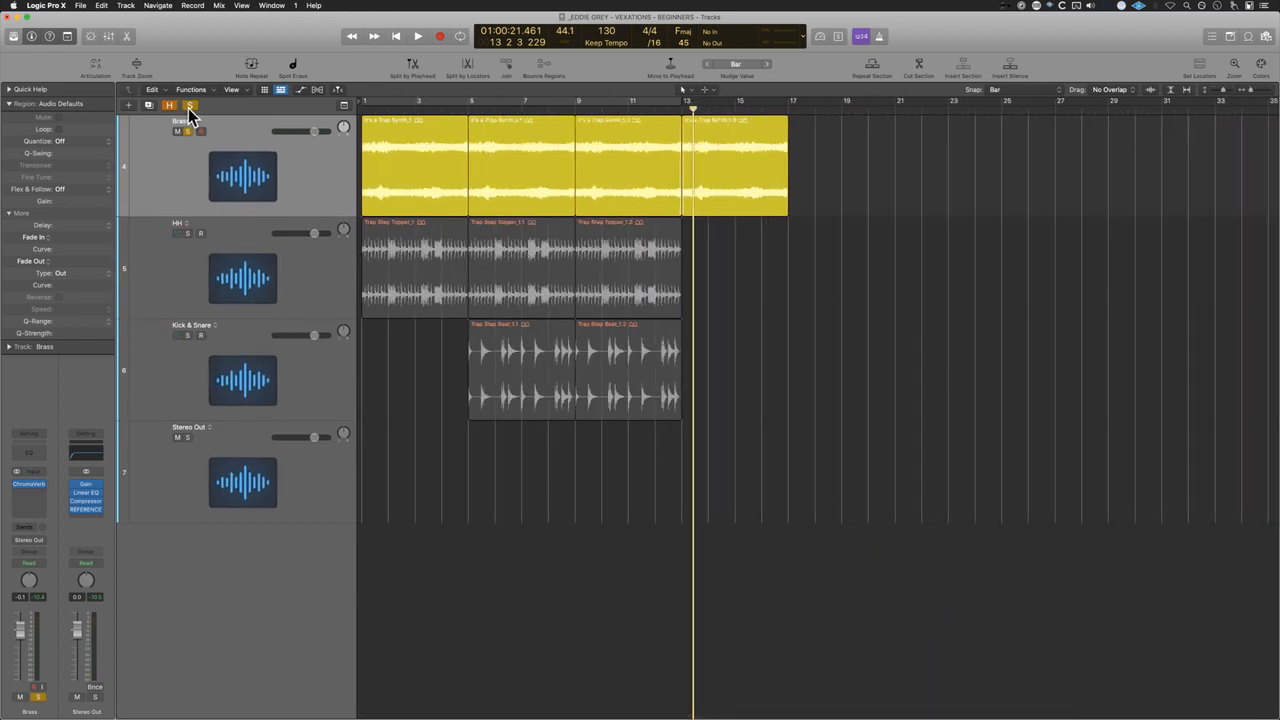
left_click(187, 131)
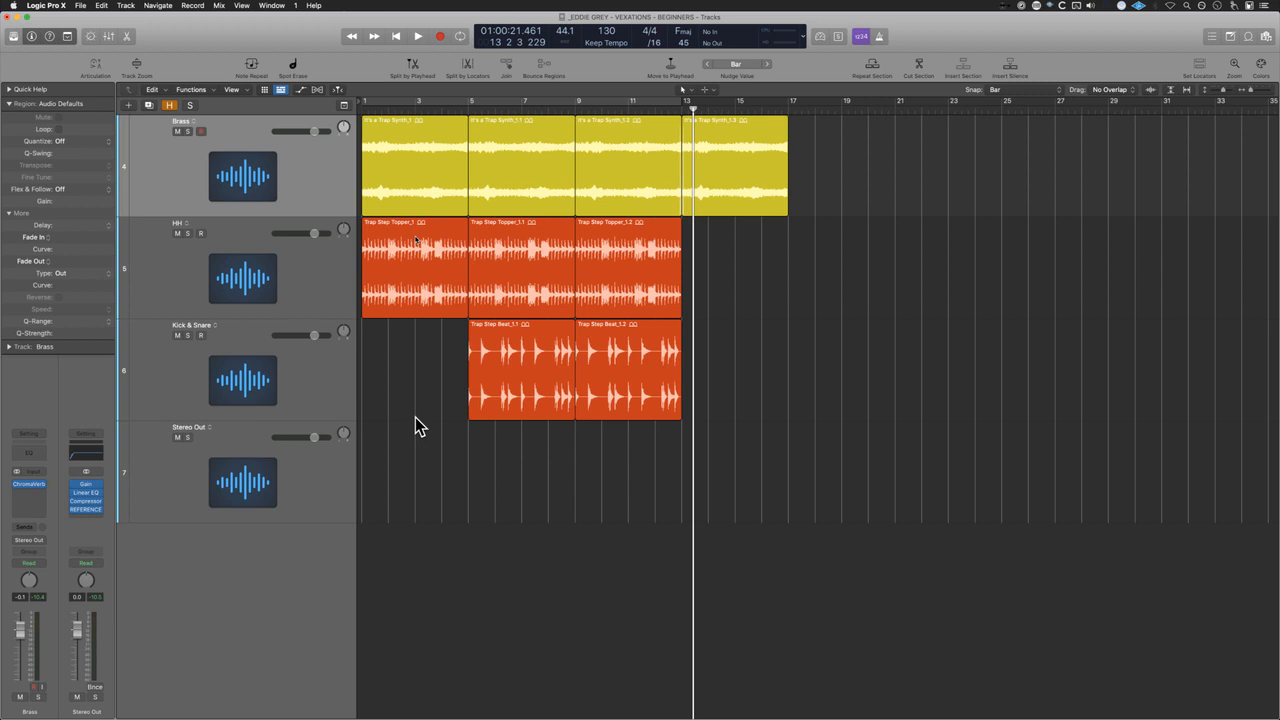
Step: Create one audio track below Kick & Snare and name it Rap
left_click(286, 382)
key("alt+super+n")
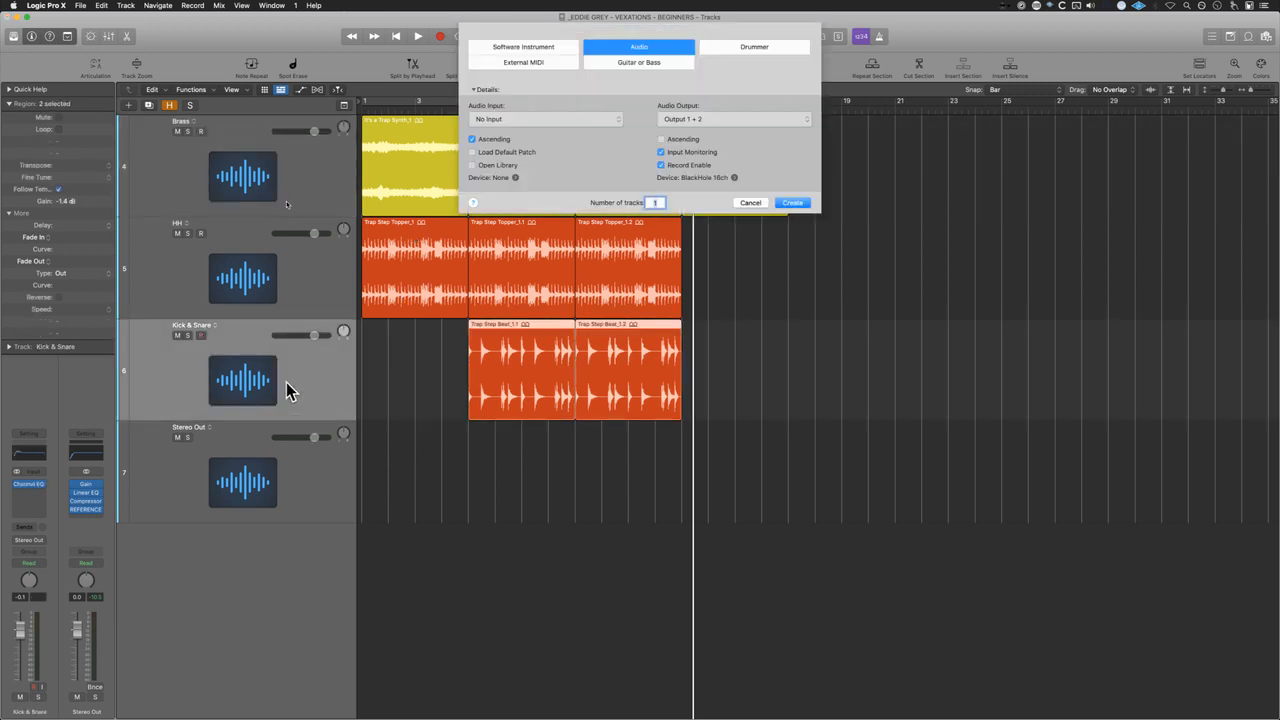
key("Return")
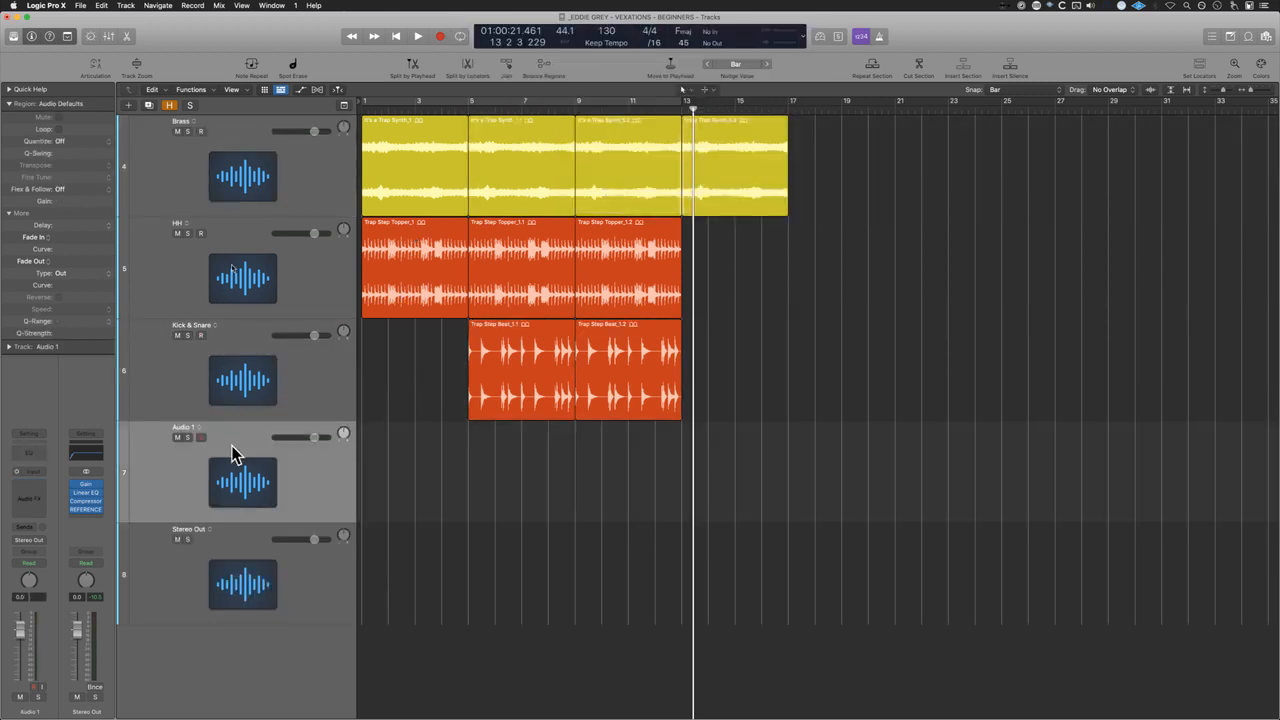
key("shift+Return")
type("Ra")
key("Return")
Step: Create another audio track below Rap and name it Hook
key("alt+super+n")
key("Return")
key("shift+Return")
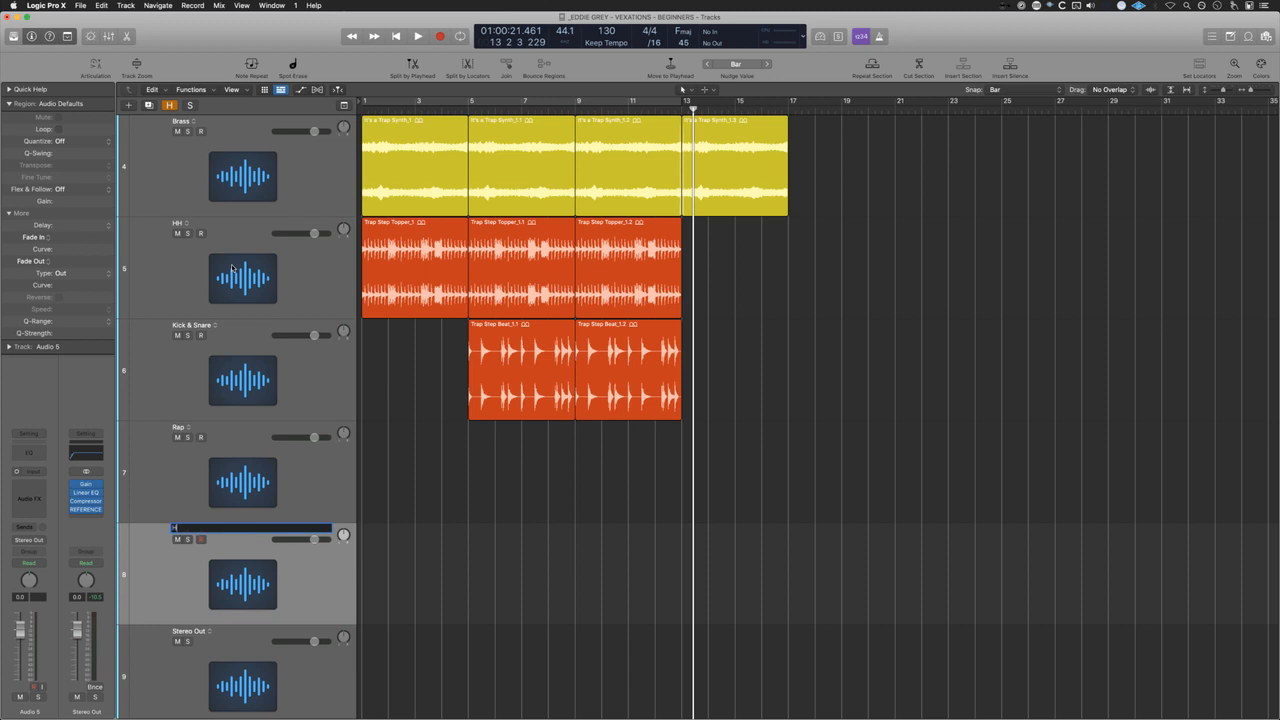
key("Return")
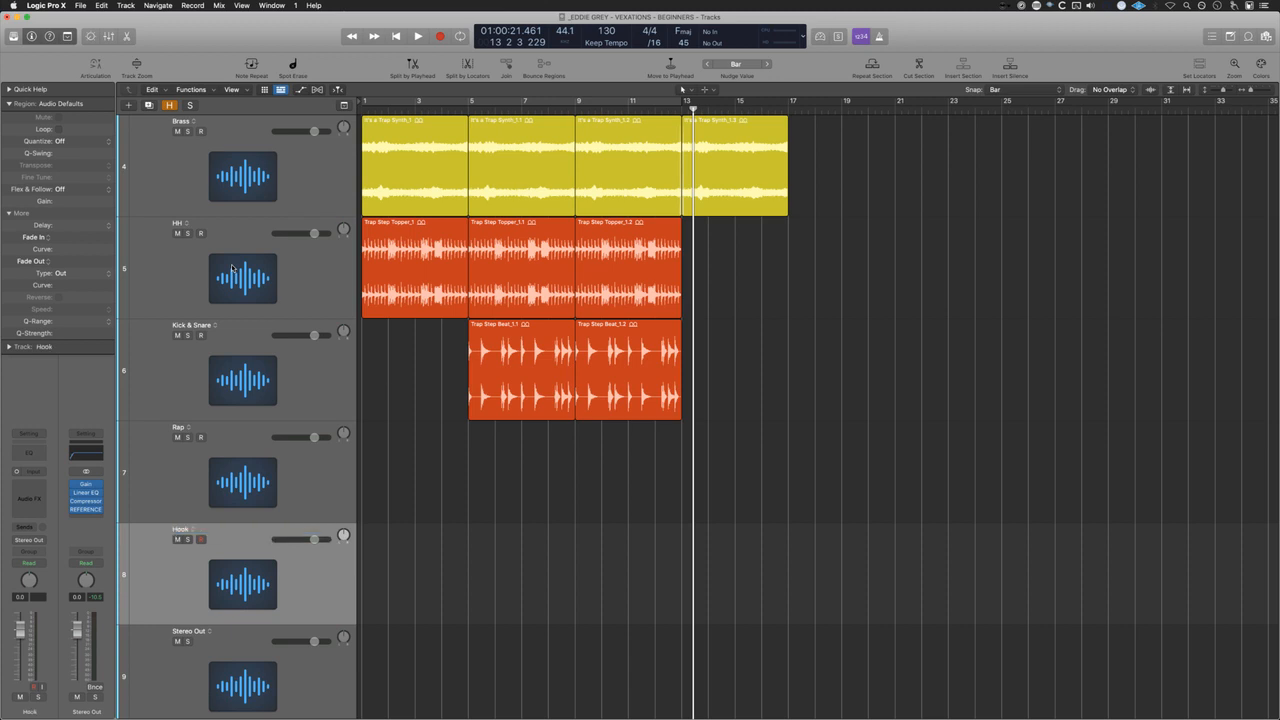
Step: Select the Rap track and show the Voice patches available for it in the Library
left_click_drag(530, 483, 562, 165)
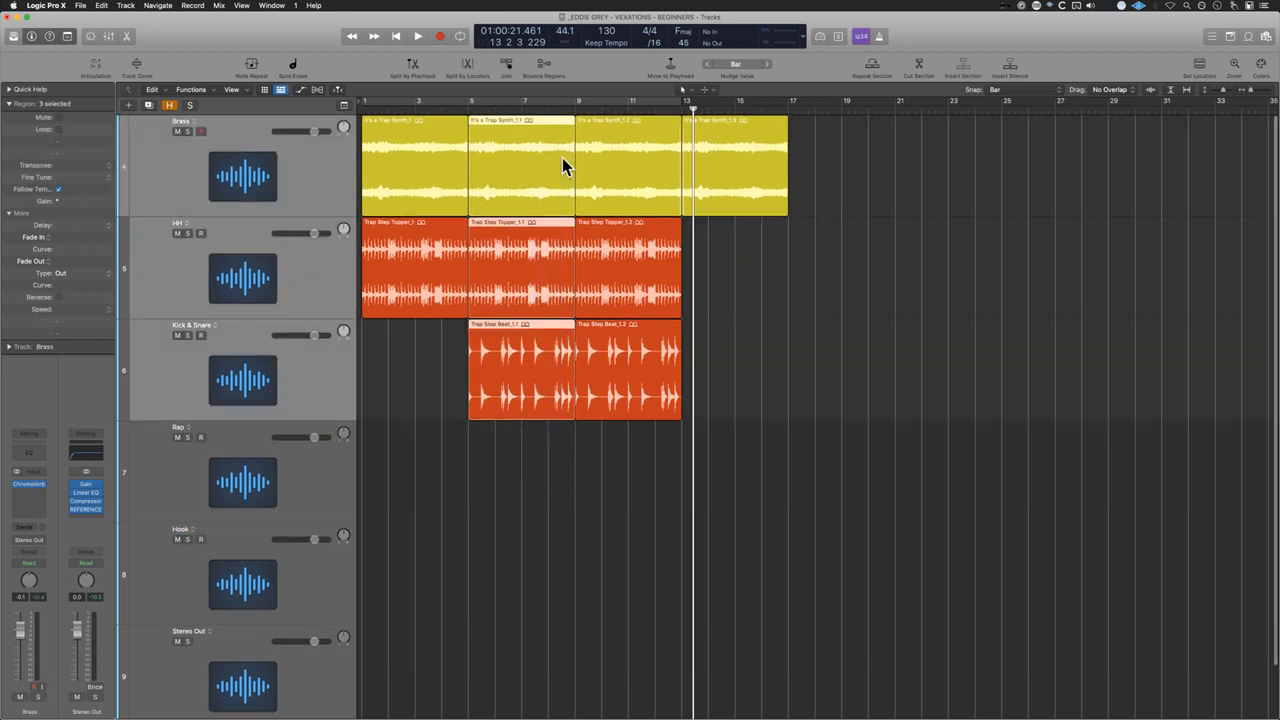
left_click(262, 483)
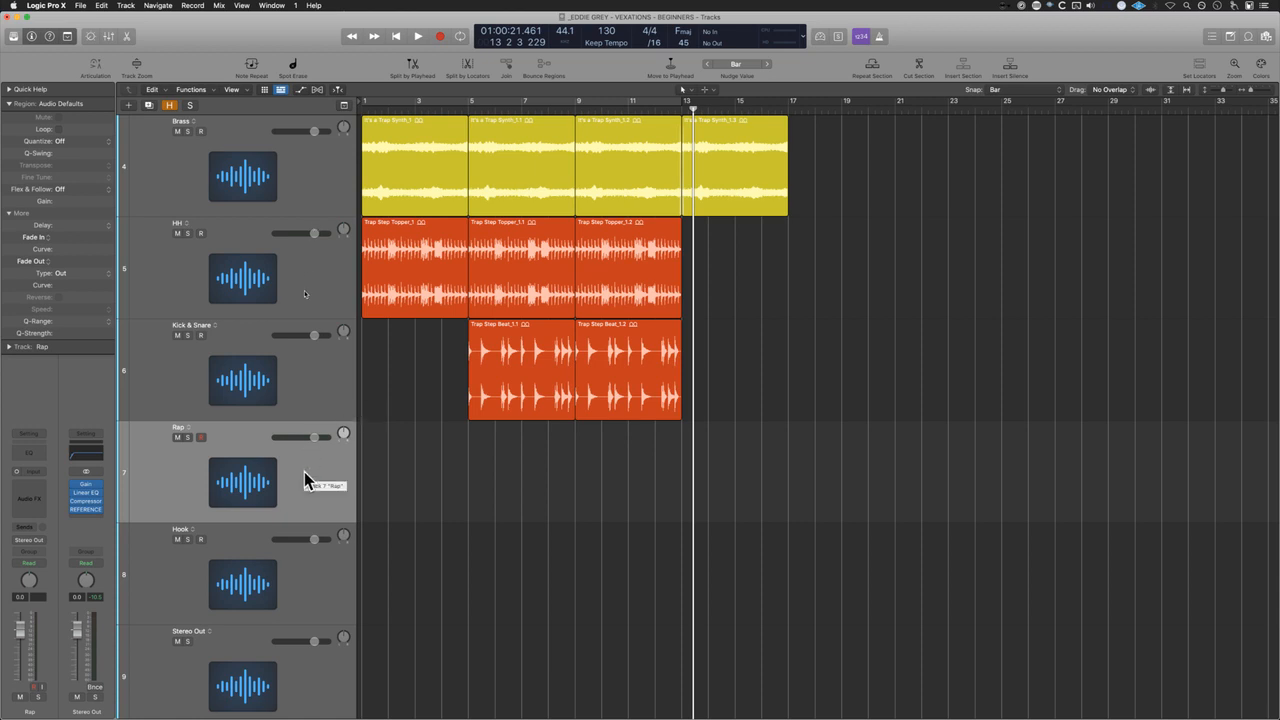
key("y")
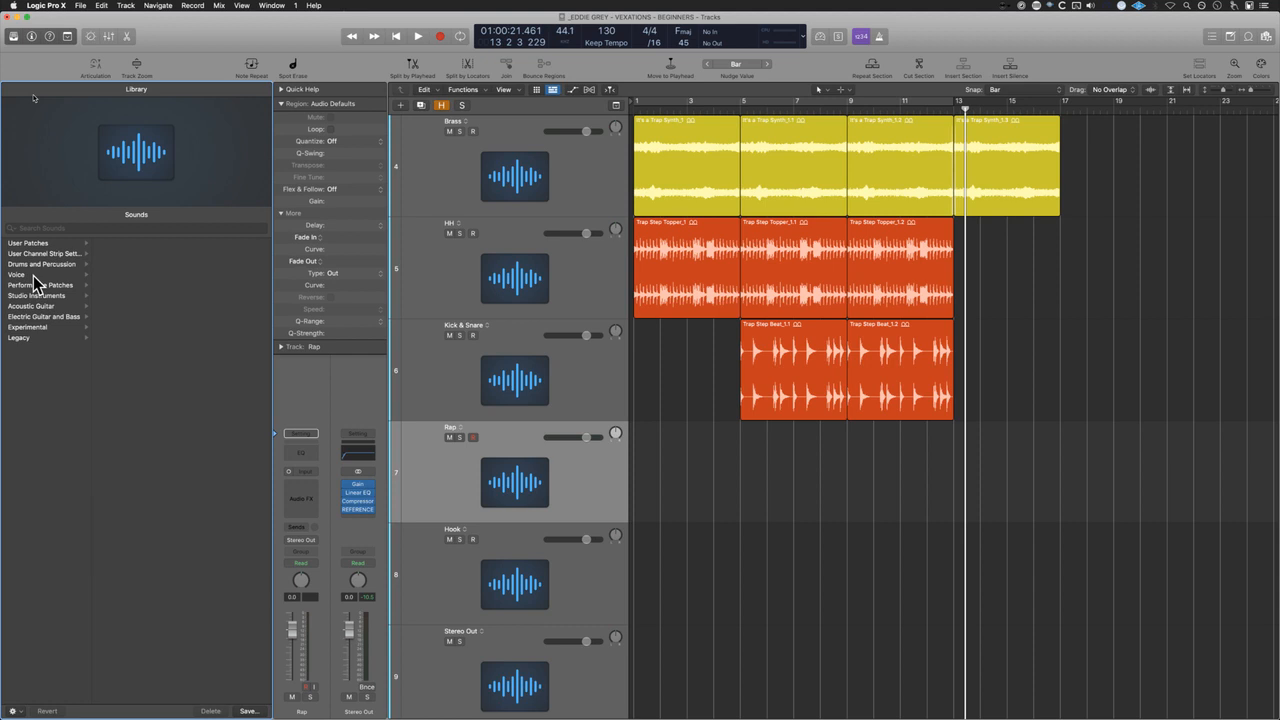
left_click(33, 276)
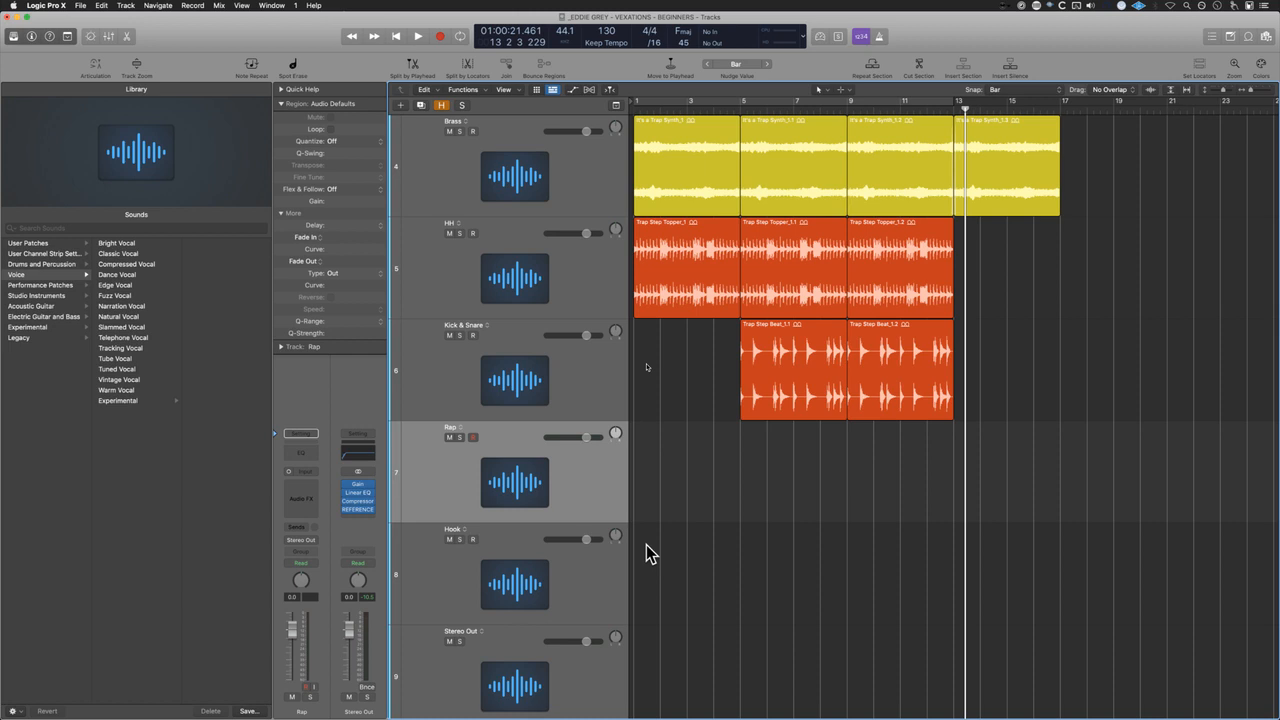
Step: Search the Apple Loops for "vocal"
key("o")
left_click(1171, 219)
type("vocal")
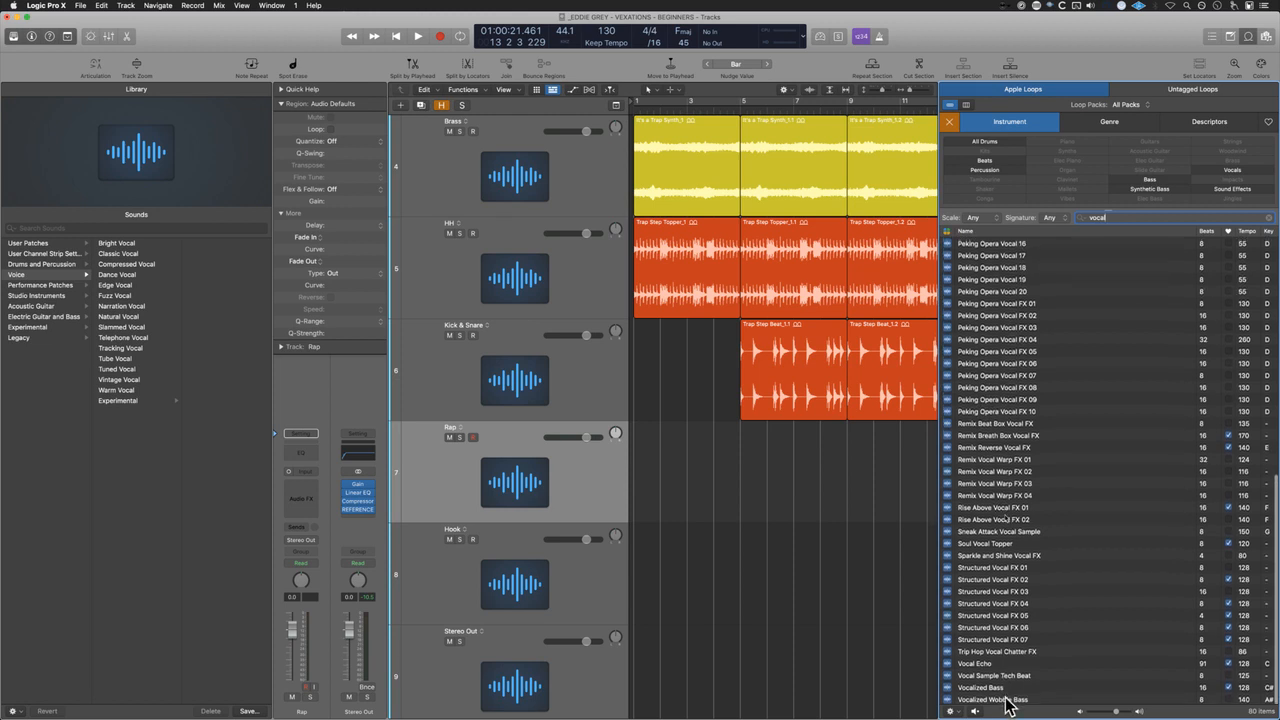
Step: Audition vocal loops including Vocal Echo, Structured Vocal FX 07 and 02, Sneak Attack Vocal Sample, Frenzy Vocal FX 03 and Flow Vocal FX 01
left_click(991, 664)
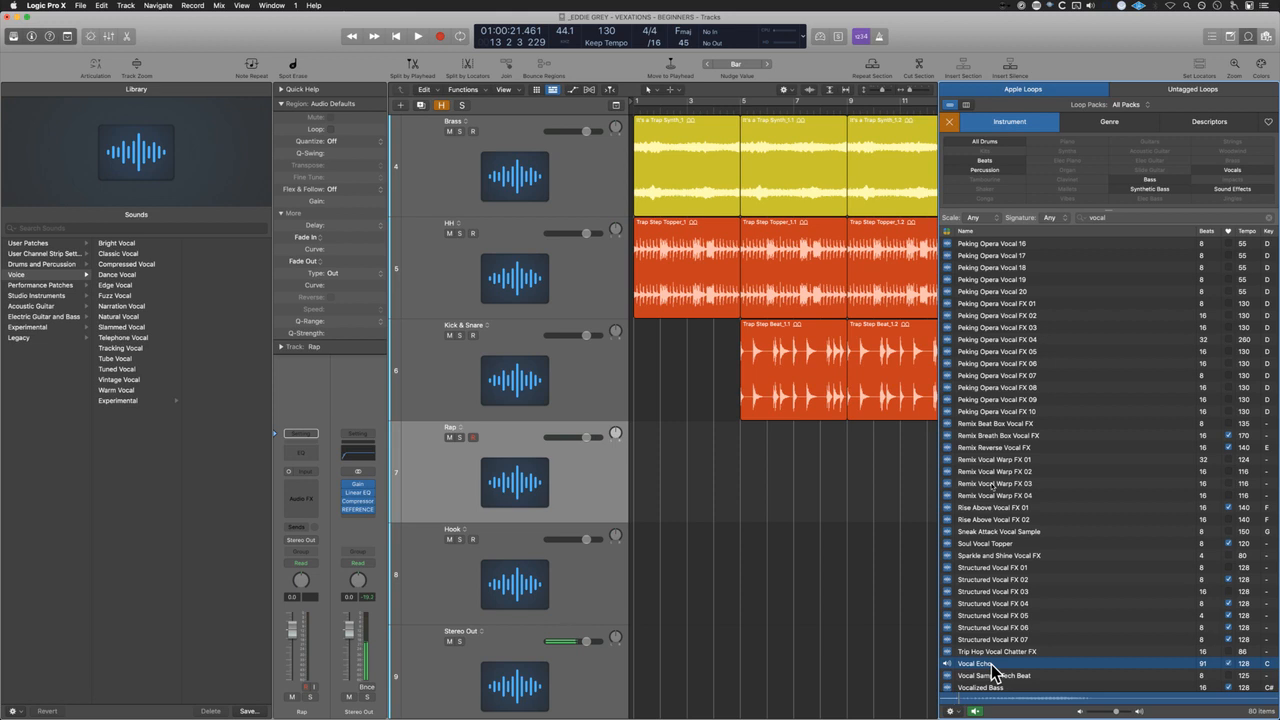
left_click(993, 640)
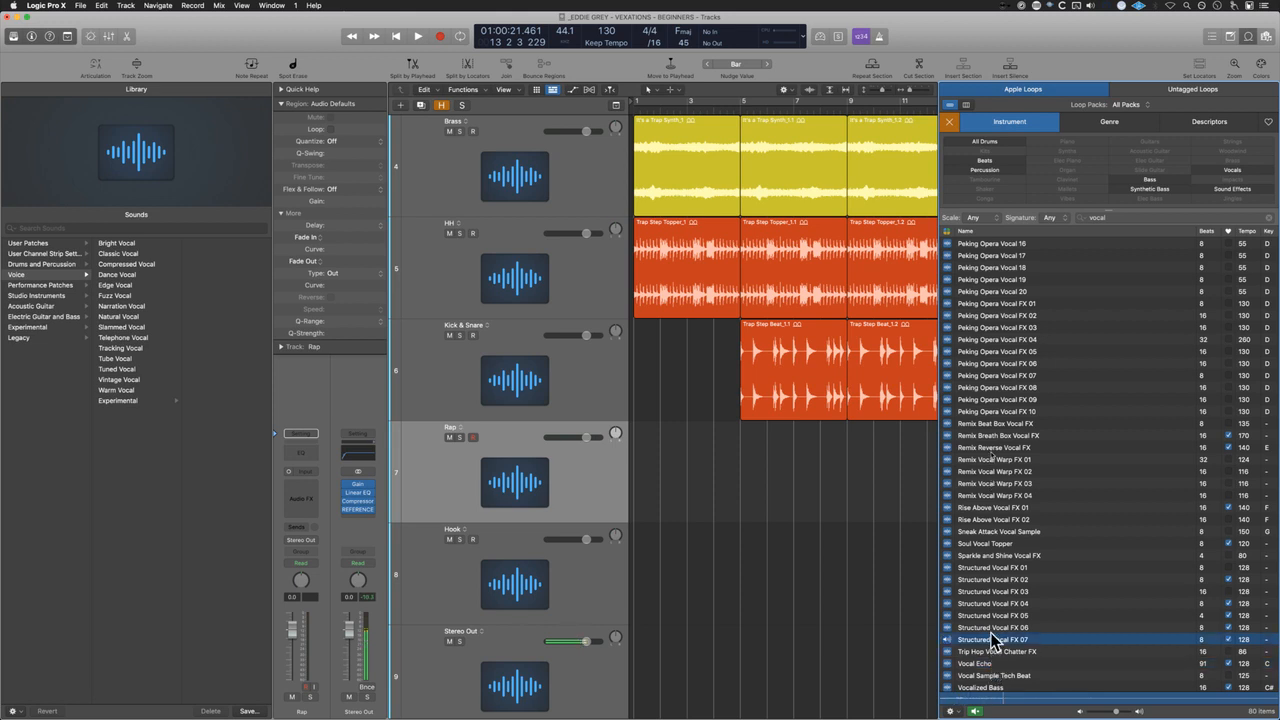
left_click(993, 627)
left_click(991, 579)
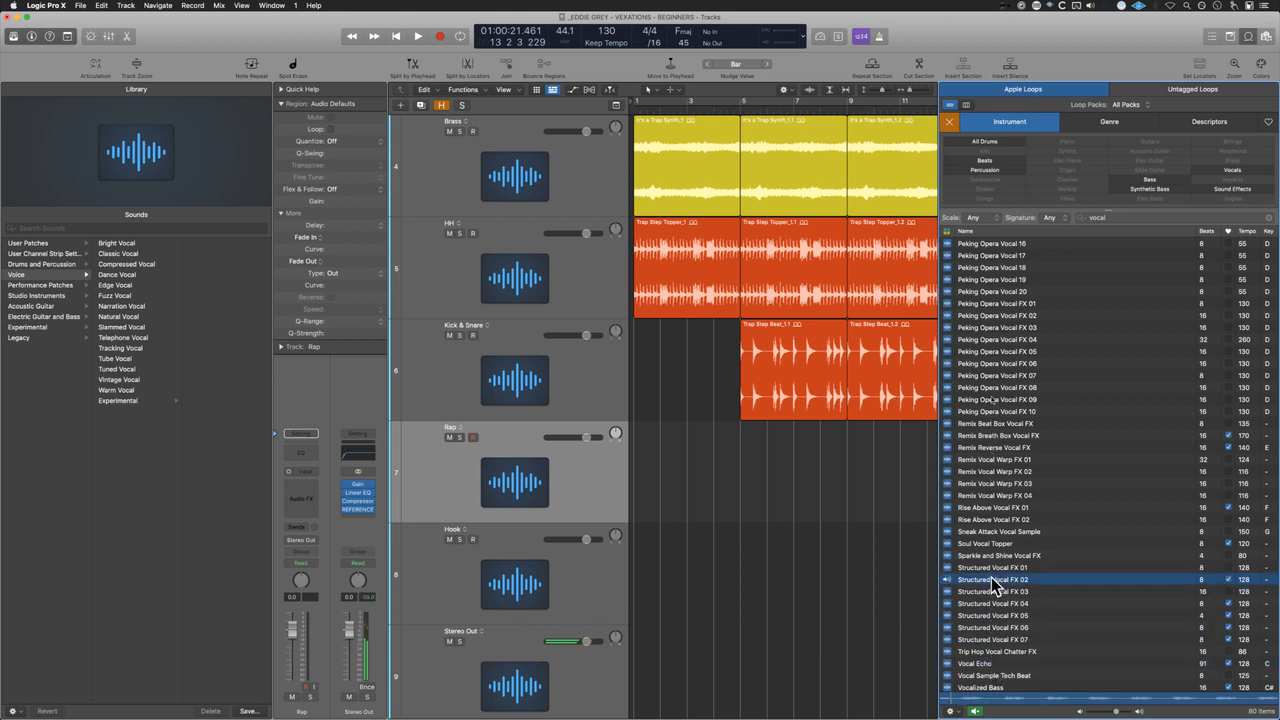
left_click(993, 544)
left_click(995, 532)
scroll(993, 531, "up", 10)
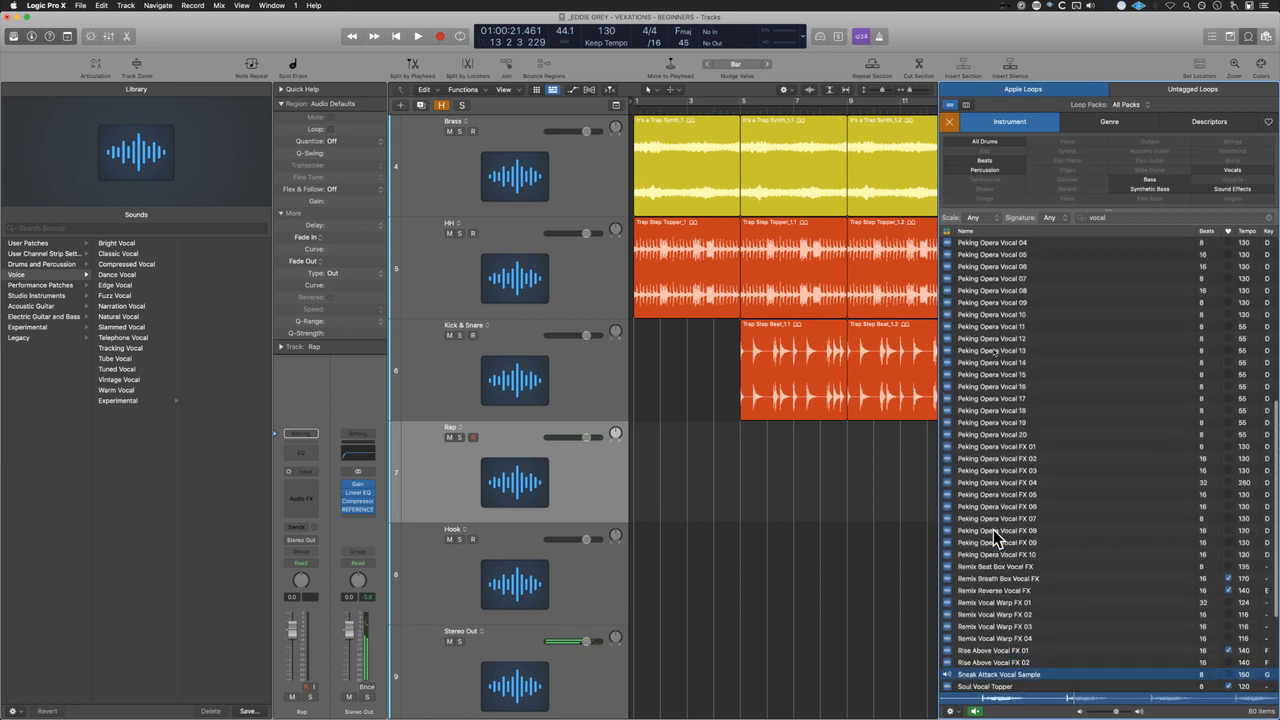
left_click(1025, 316)
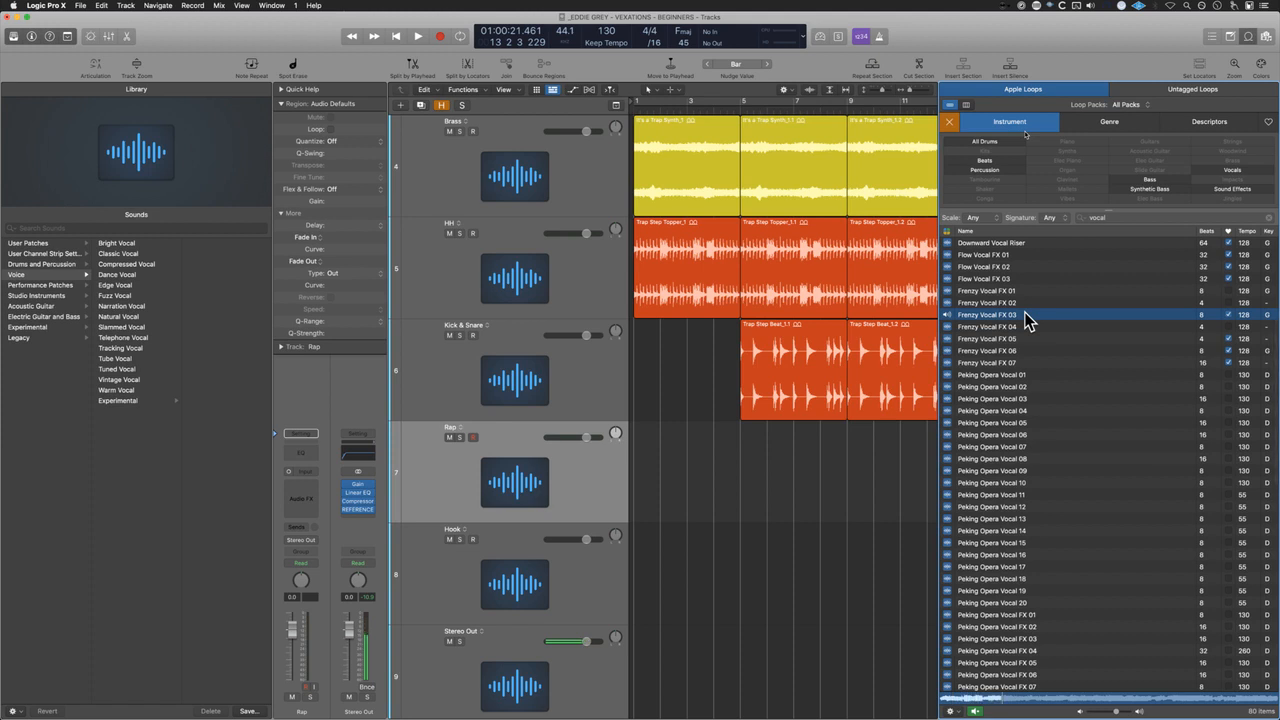
left_click(1012, 256)
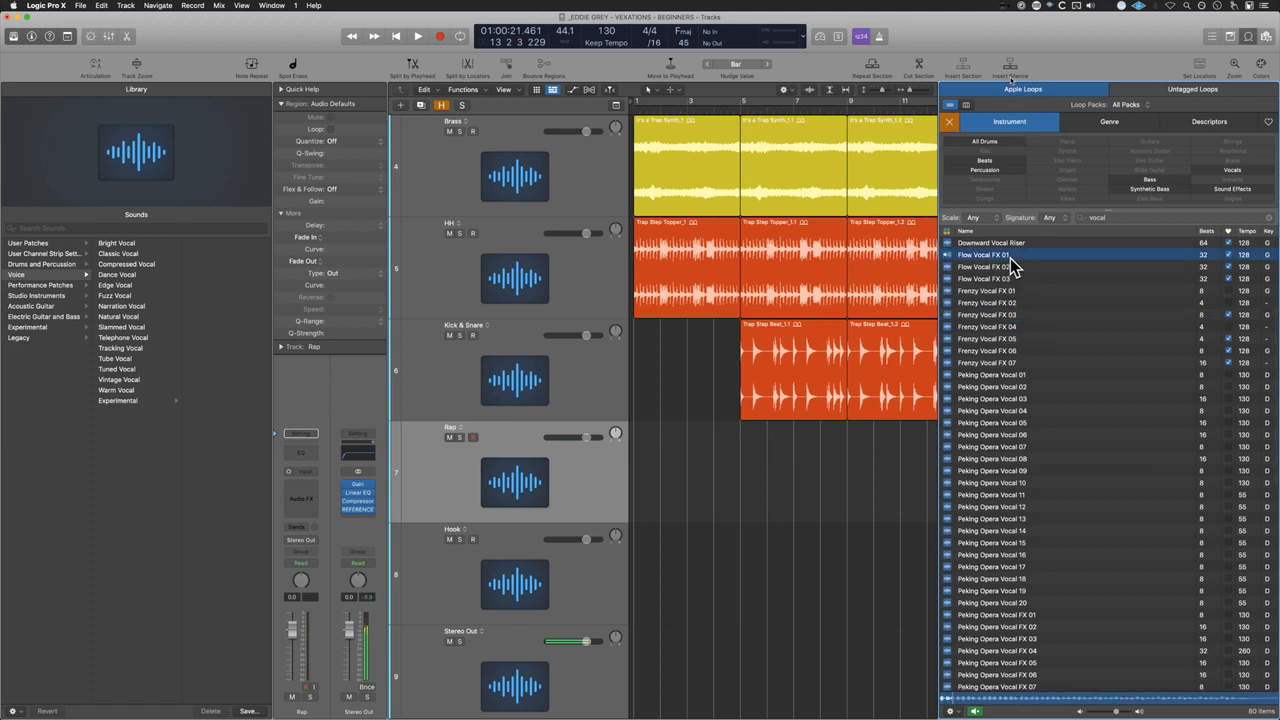
Step: Place Flow Vocal FX 01 on the Hook track at bar 1 and play the arrangement from the start
left_click_drag(1012, 264, 636, 572)
key("o")
key("Return")
key("space")
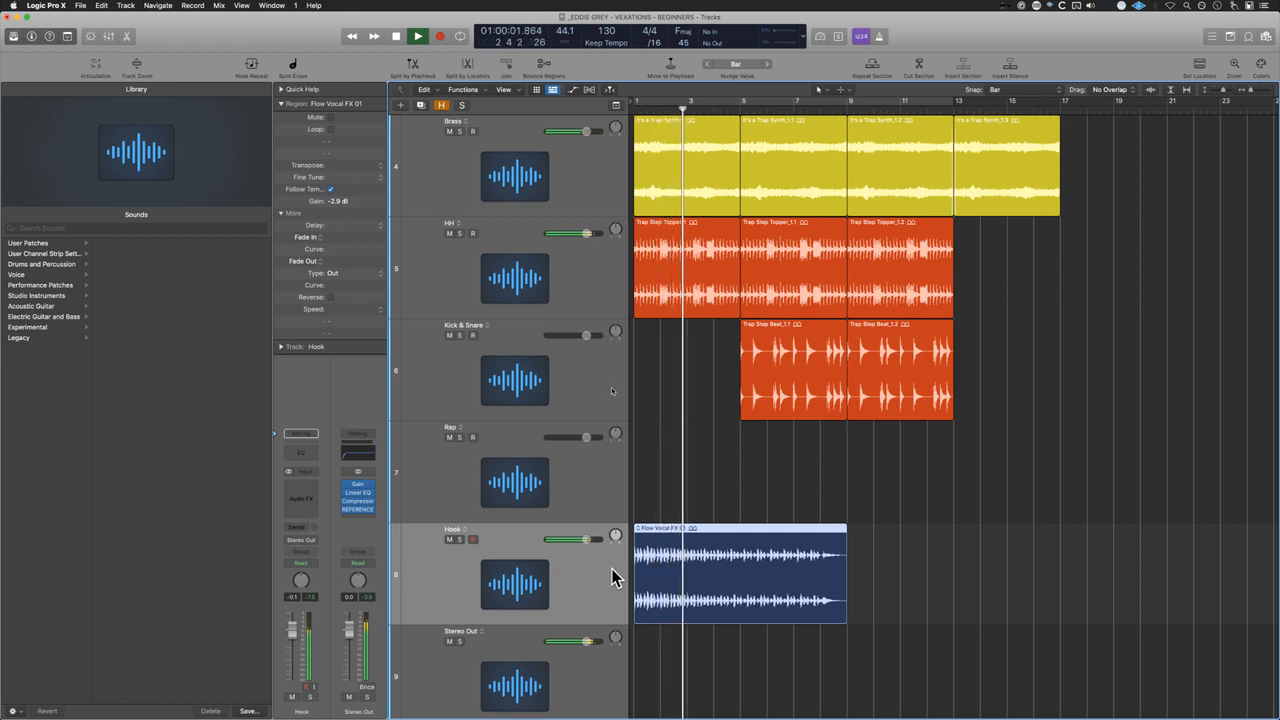
left_click(738, 548)
key("space")
Step: Try to delete part of the Flow Vocal FX 01 region on the Hook track and undo the edit
left_click(778, 594)
key("Delete")
key("super+z")
key("super+z")
left_click(790, 668)
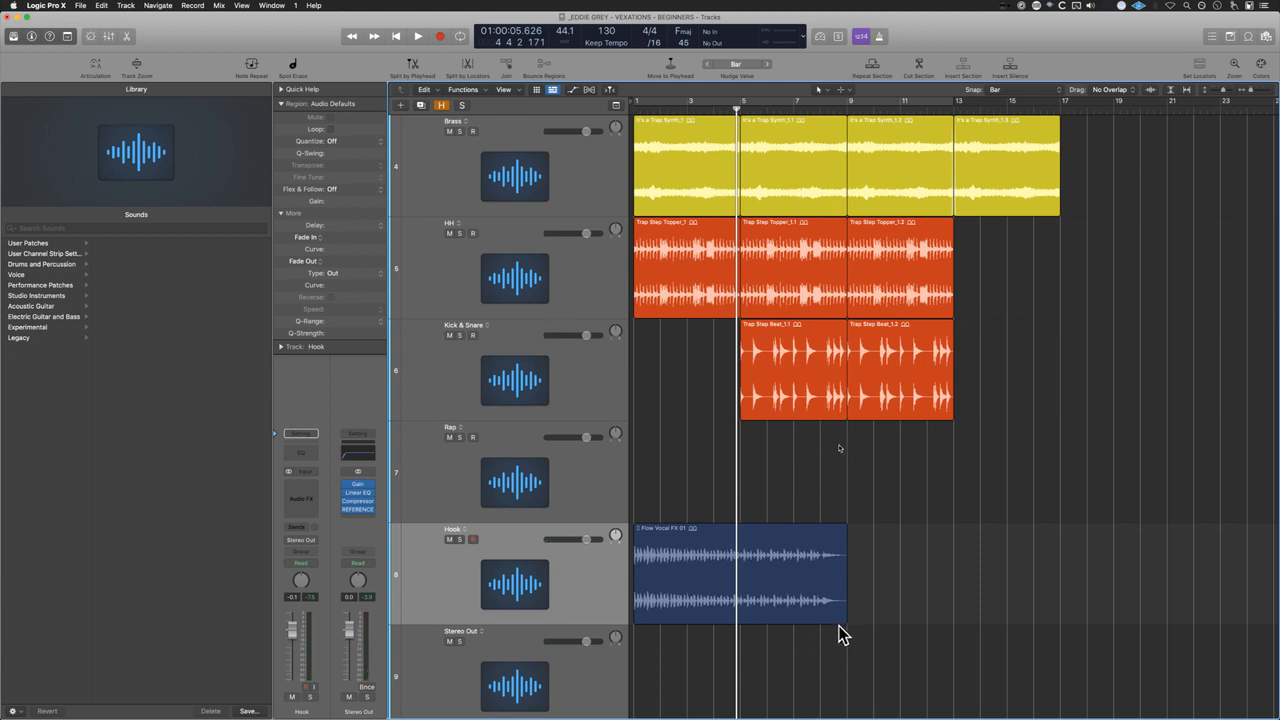
Step: Trim the end of the Flow Vocal FX 01 region on the Hook track back to bar 5
left_click_drag(840, 618, 741, 608)
left_click(686, 557)
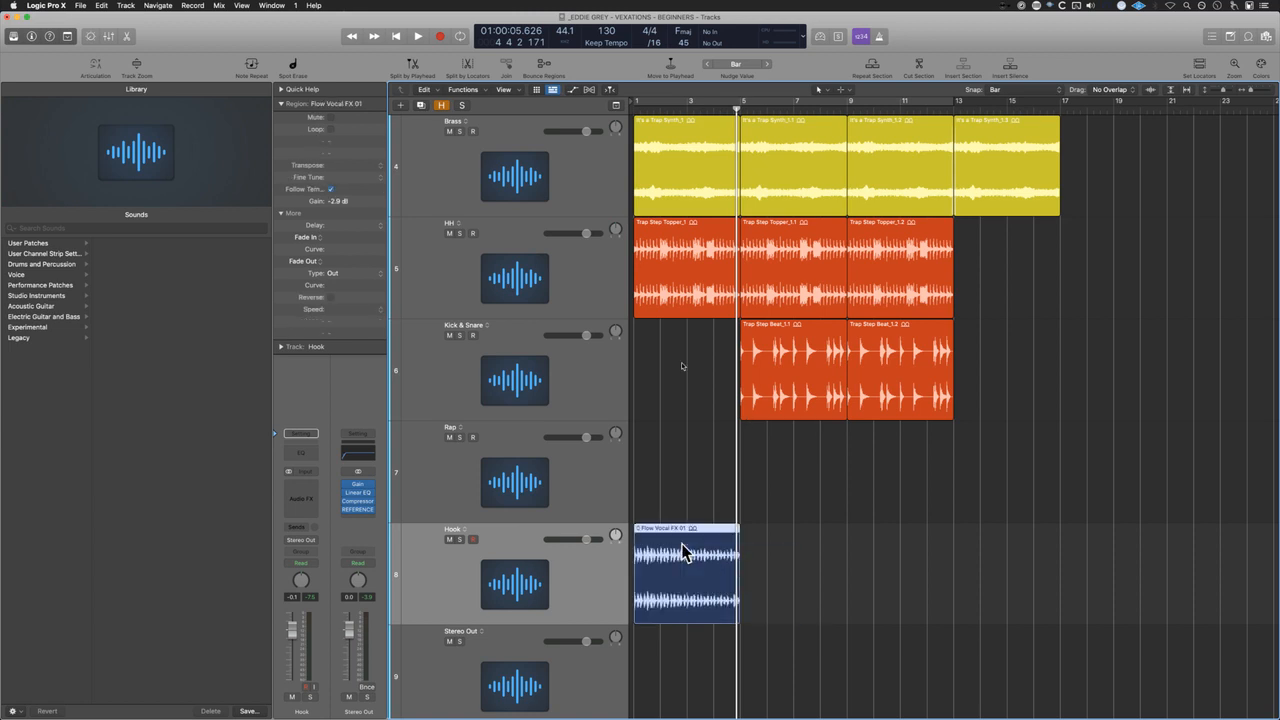
Step: Repeat the Flow Vocal FX 01 region on the Hook track once so the copy starts at bar 5
left_click_drag(771, 648, 668, 514)
right_click(710, 545)
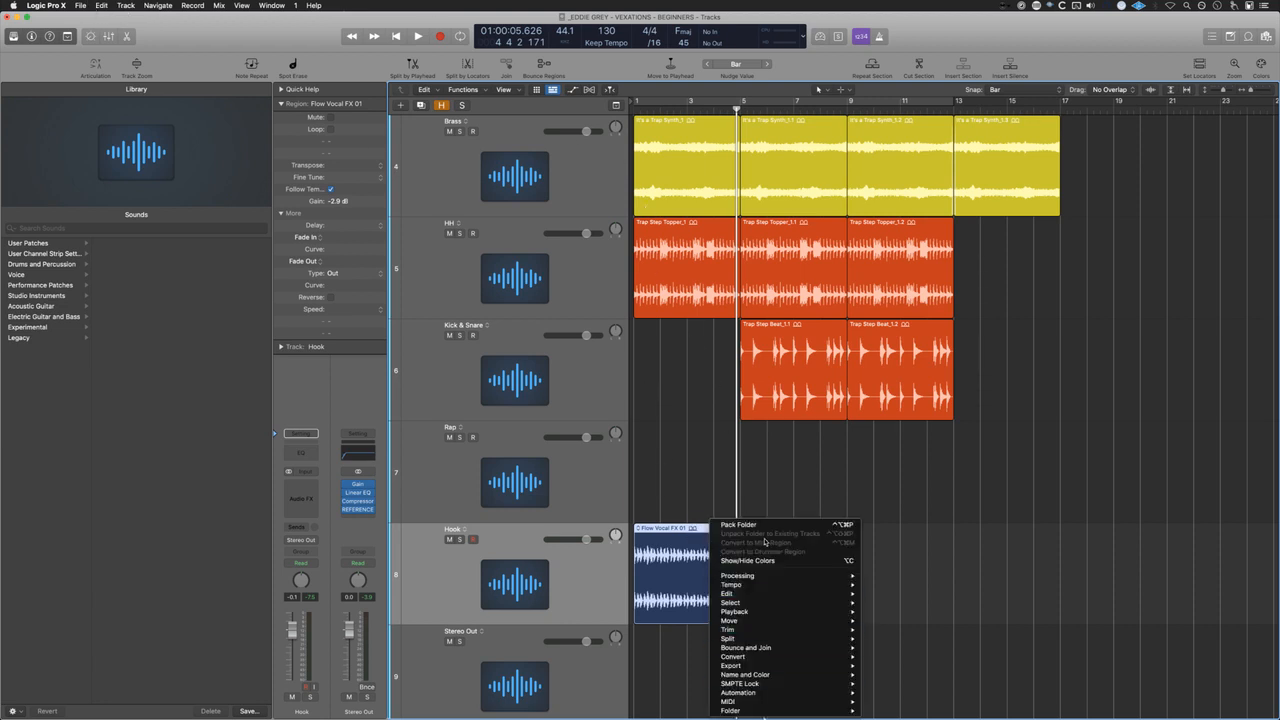
mouse_move(767, 620)
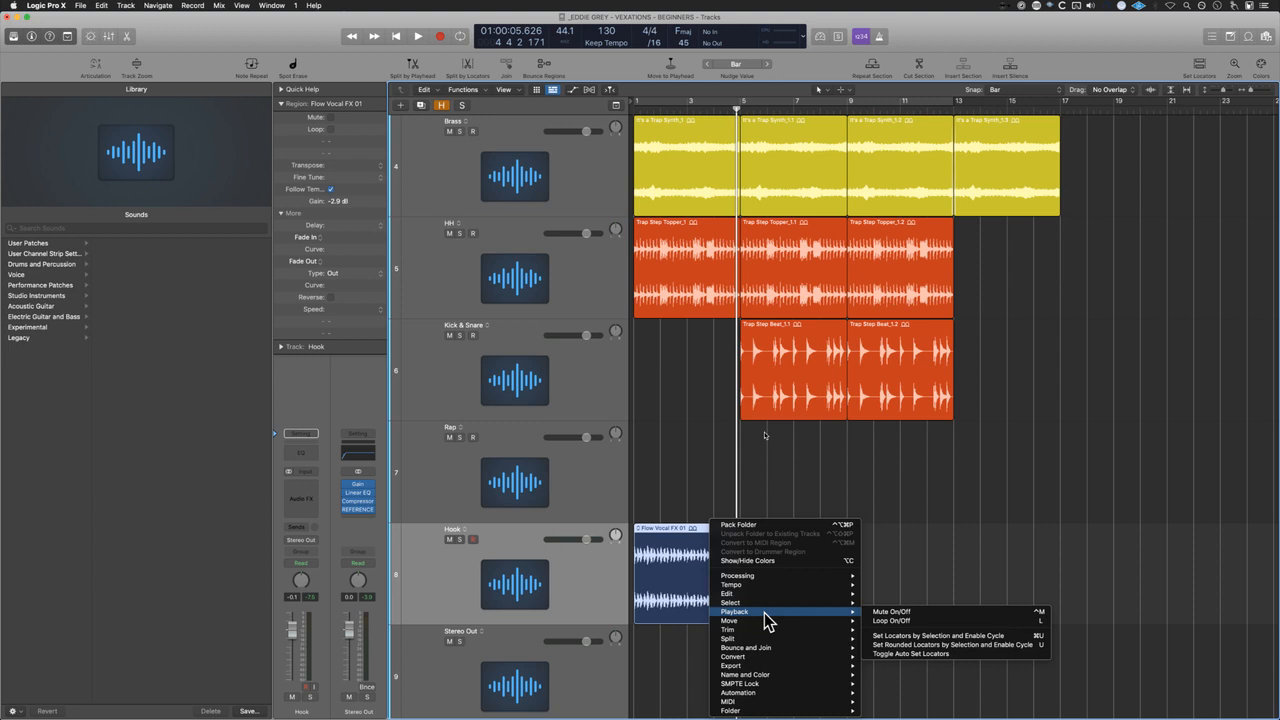
left_click(683, 600)
left_click(103, 6)
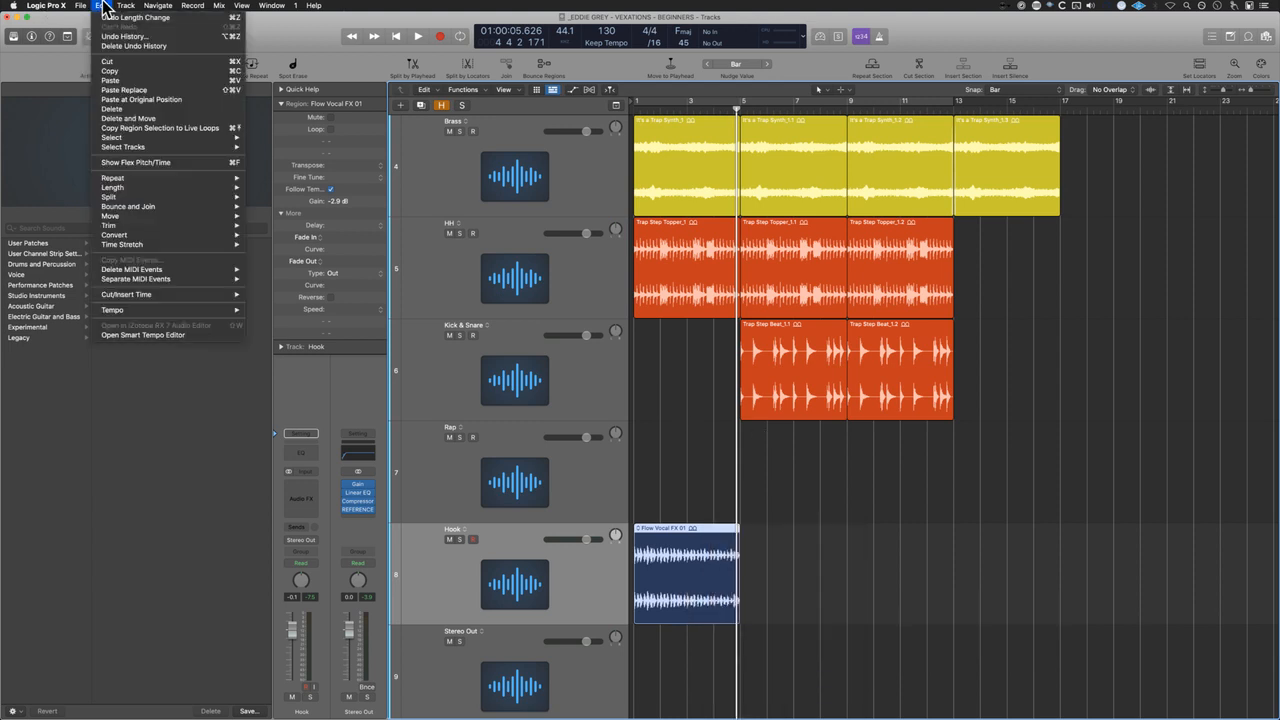
mouse_move(132, 179)
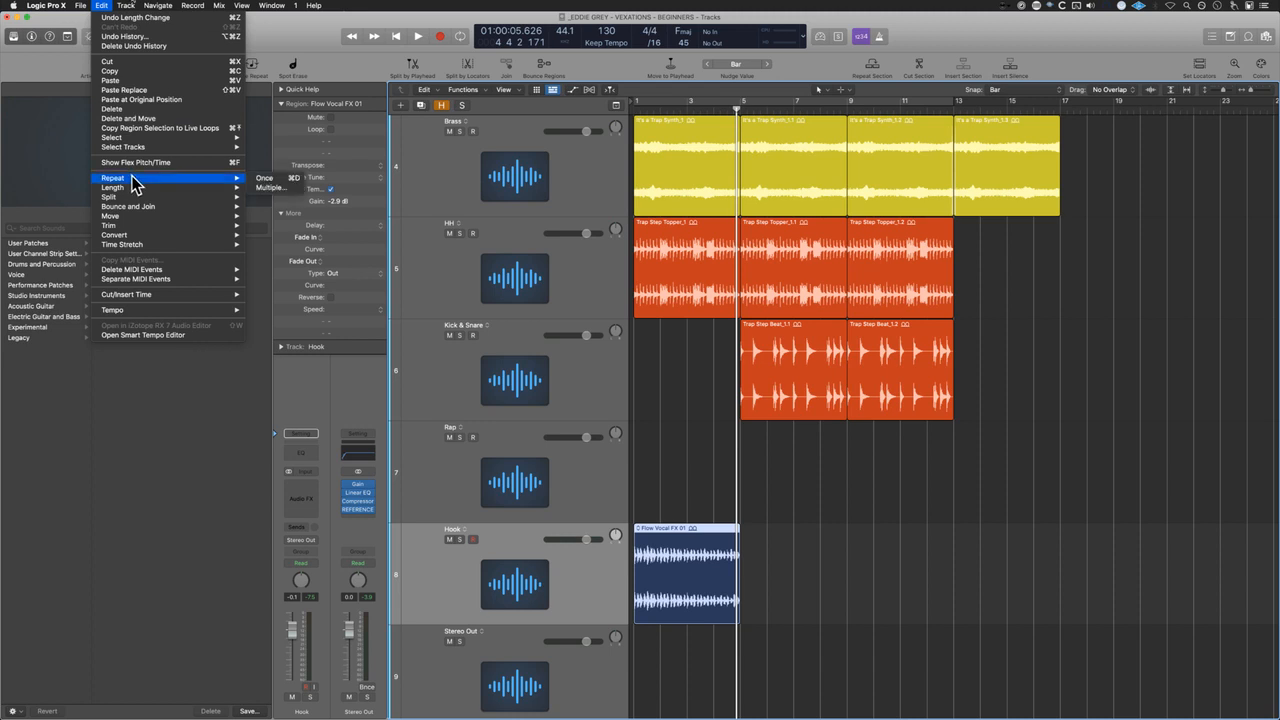
left_click(299, 180)
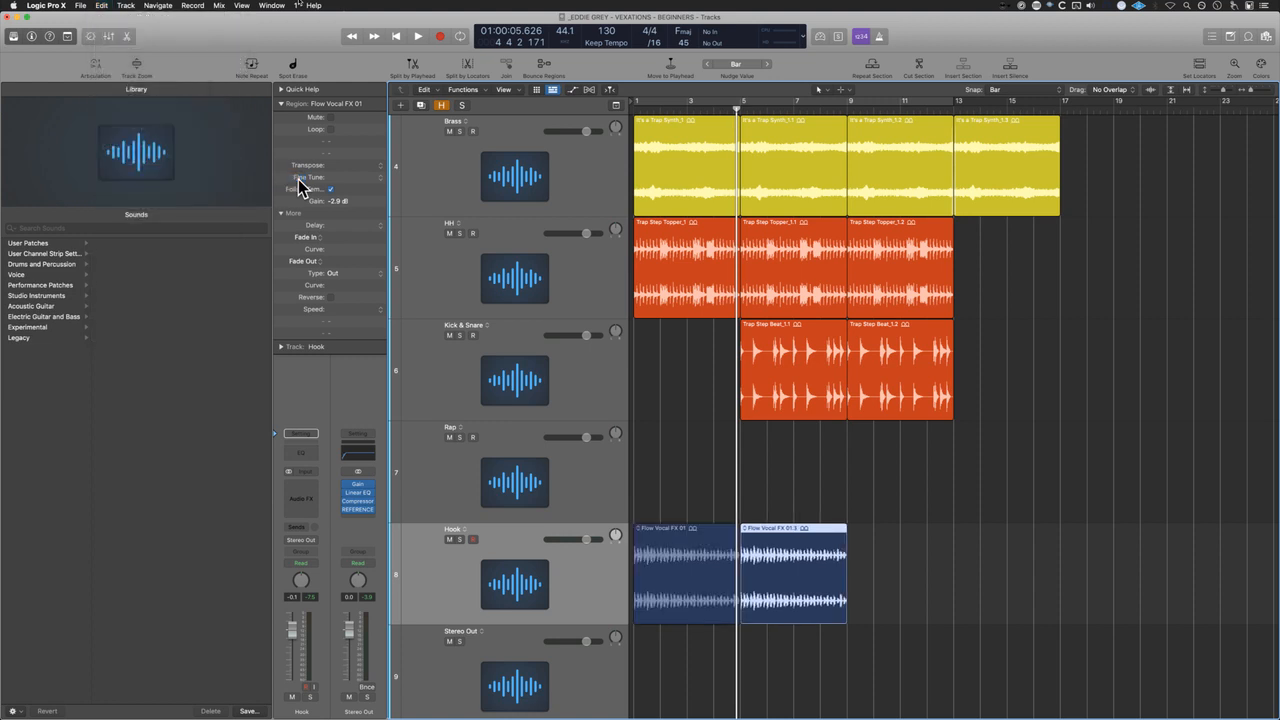
Step: Select both Hook regions, load the Fuzz Vocal patch from the Voice sounds on the Hook track, and hide the Library
left_click_drag(912, 608, 720, 568)
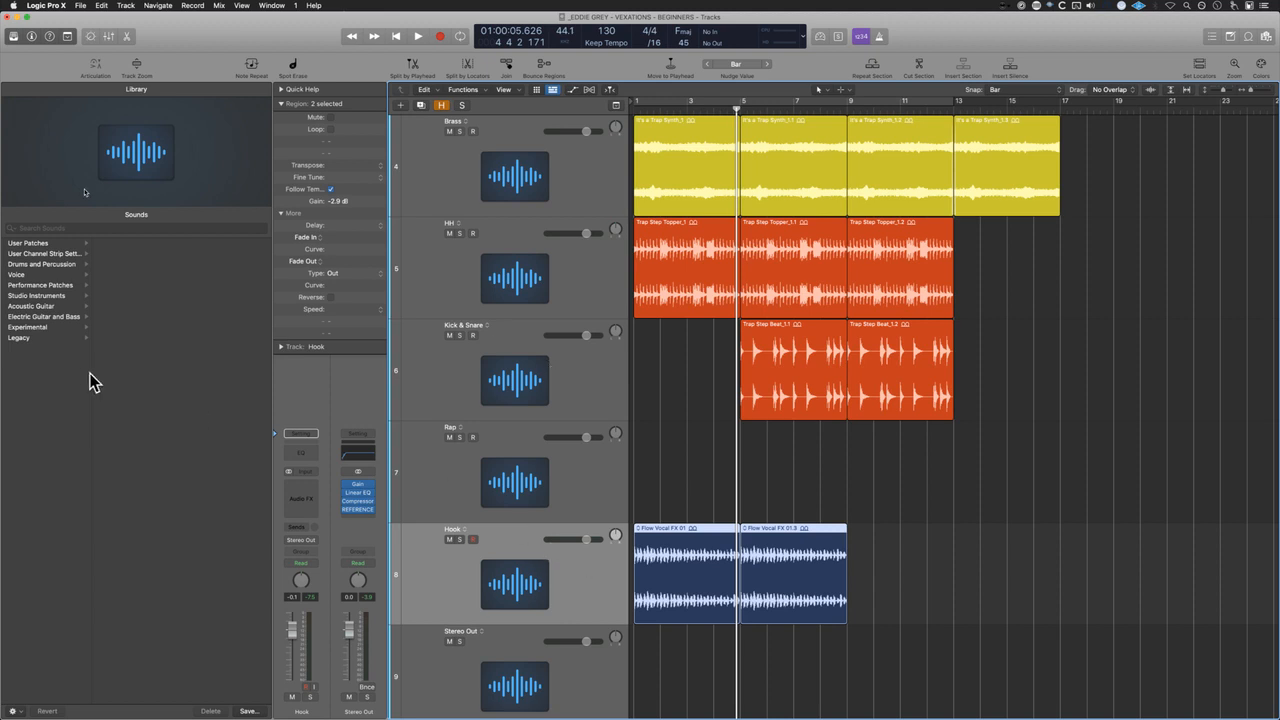
left_click(45, 274)
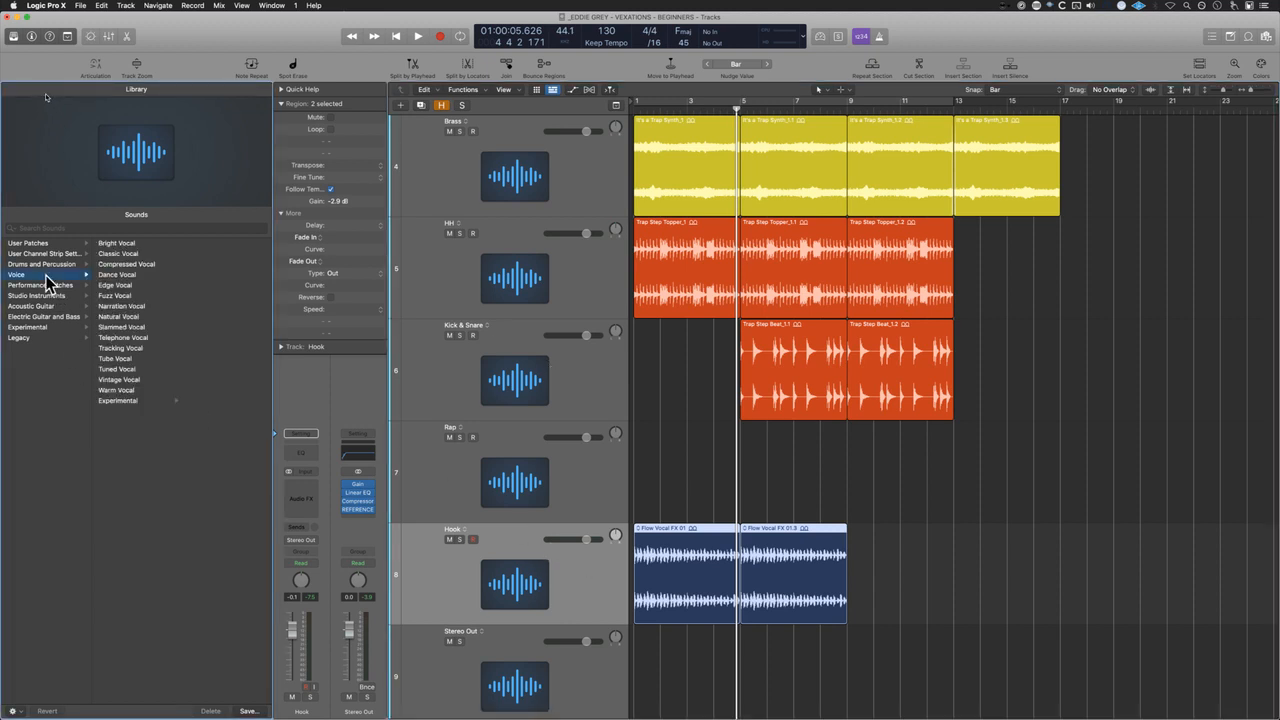
left_click(128, 297)
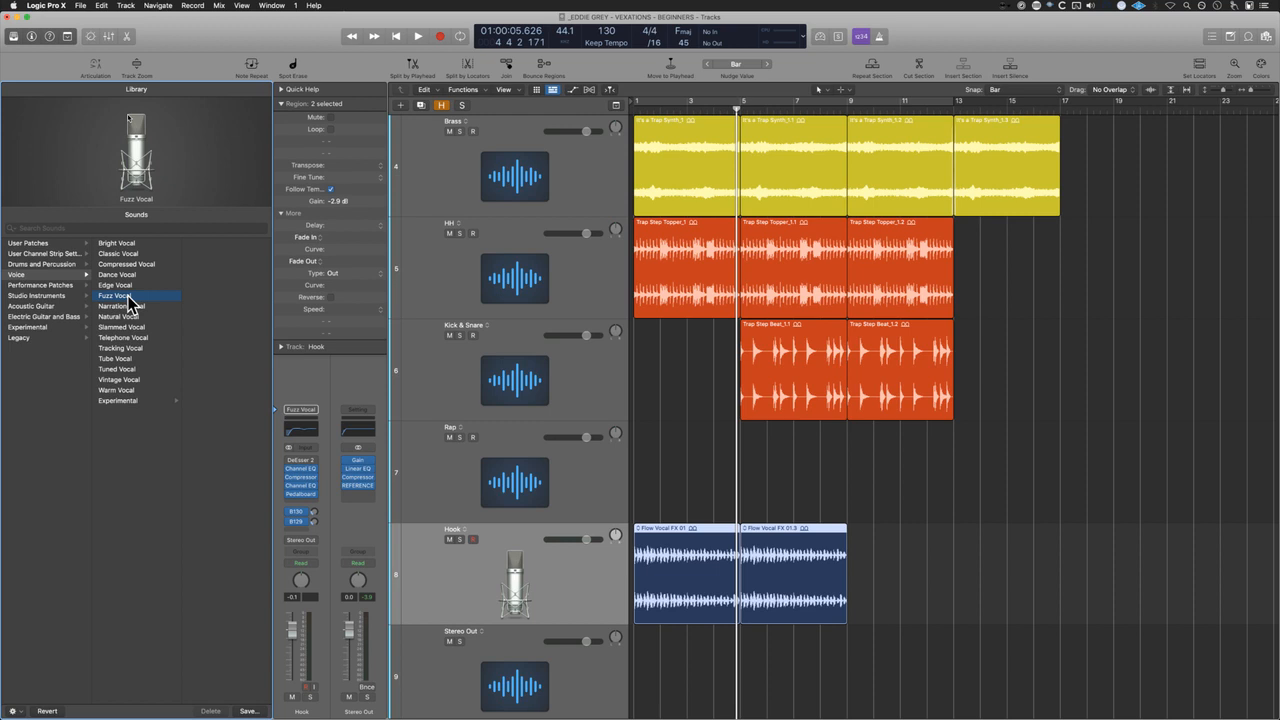
key("y")
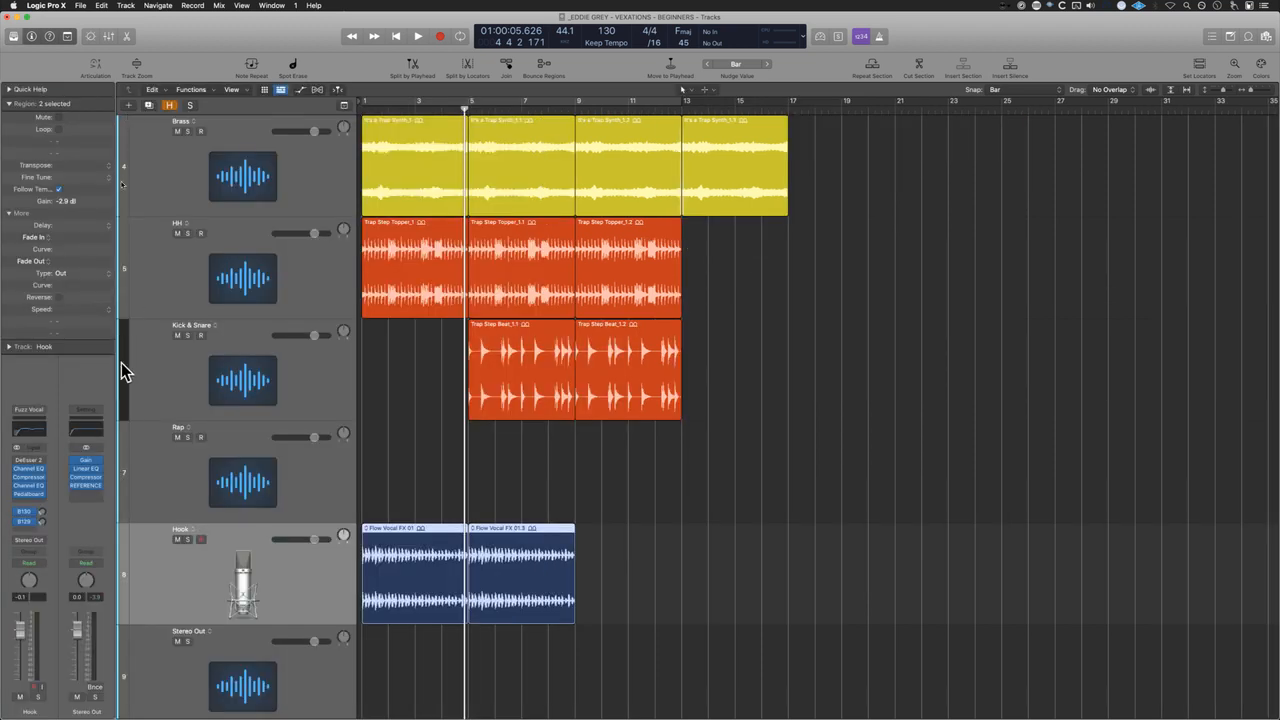
Step: Examine the first Channel EQ that the Fuzz Vocal patch put on the Hook track and check the Library's voice patches
left_click(30, 469)
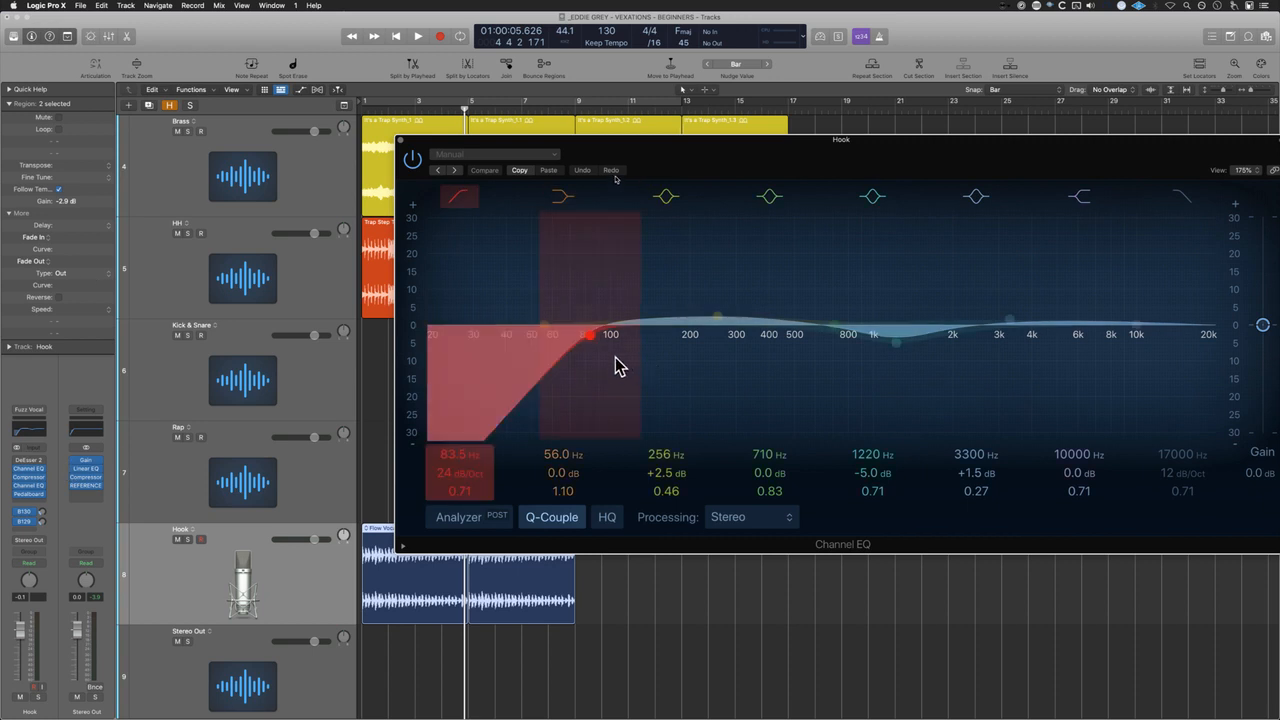
left_click(401, 139)
left_click_drag(688, 610, 403, 540)
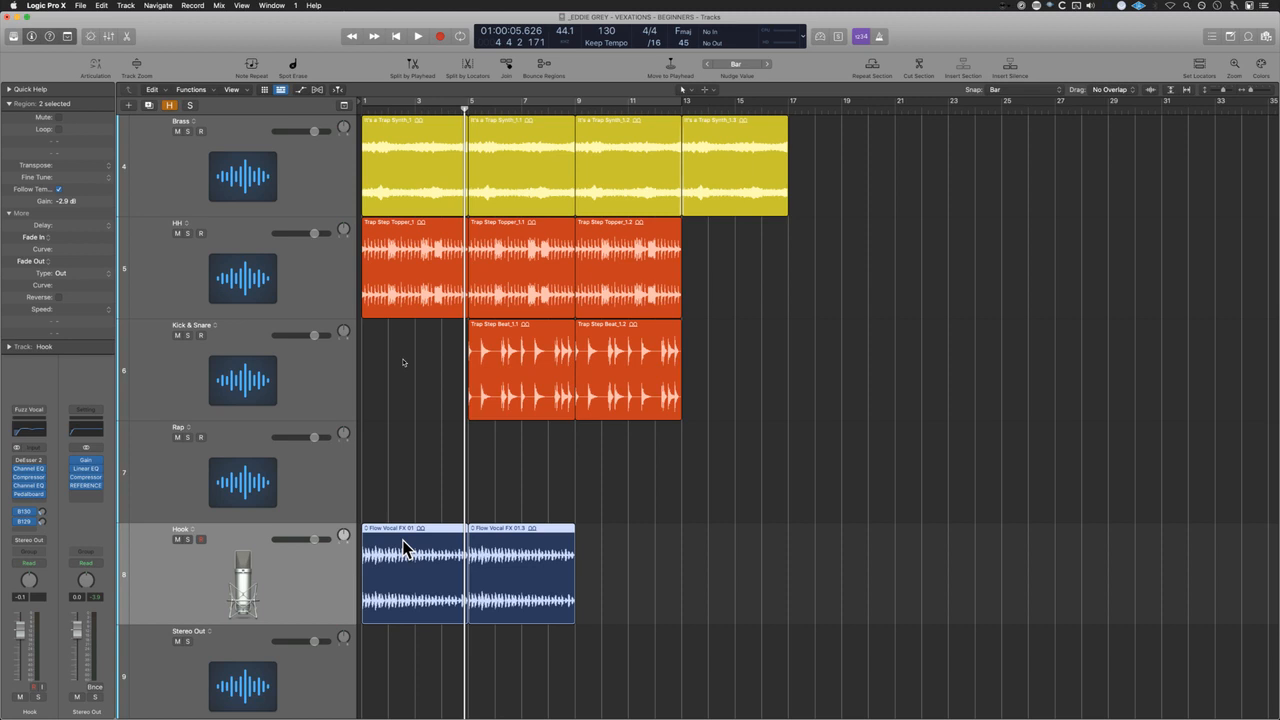
key("y")
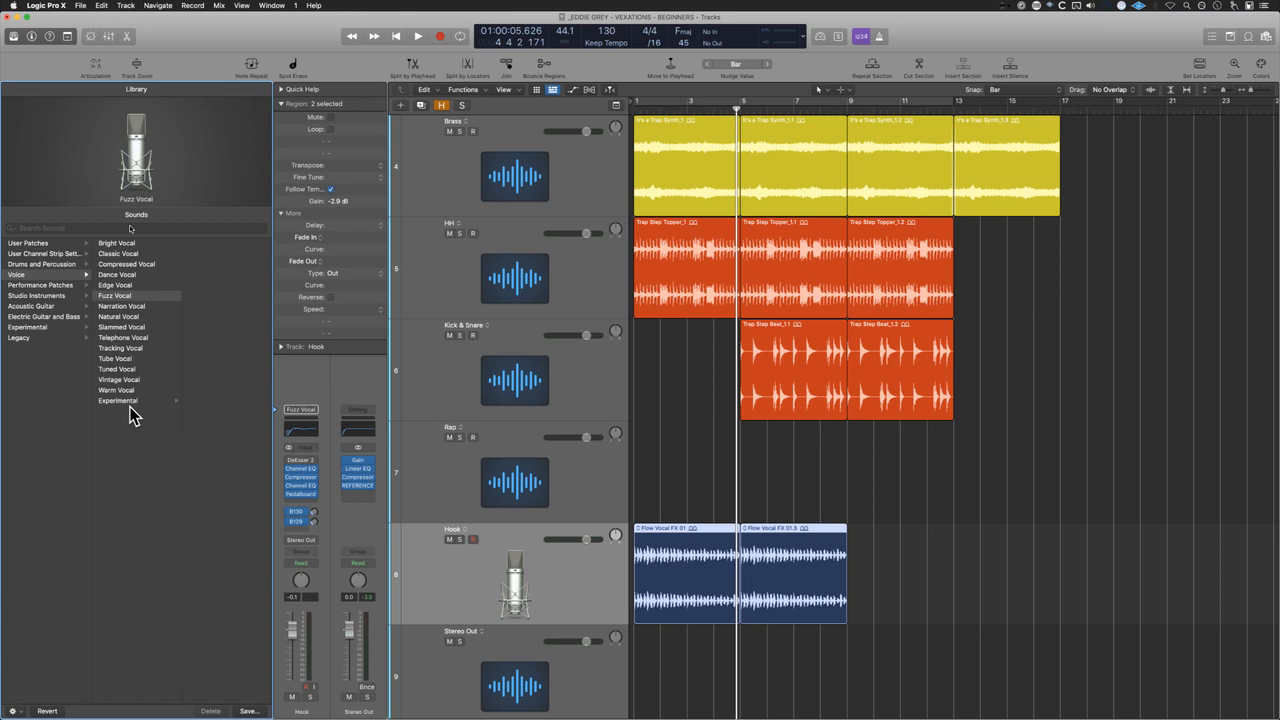
key("y")
Step: Try lowering the overall gain and the 5000 Hz band in the Hook track's second Channel EQ, undo both changes, and close the plug-in
left_click_drag(38, 470, 30, 485)
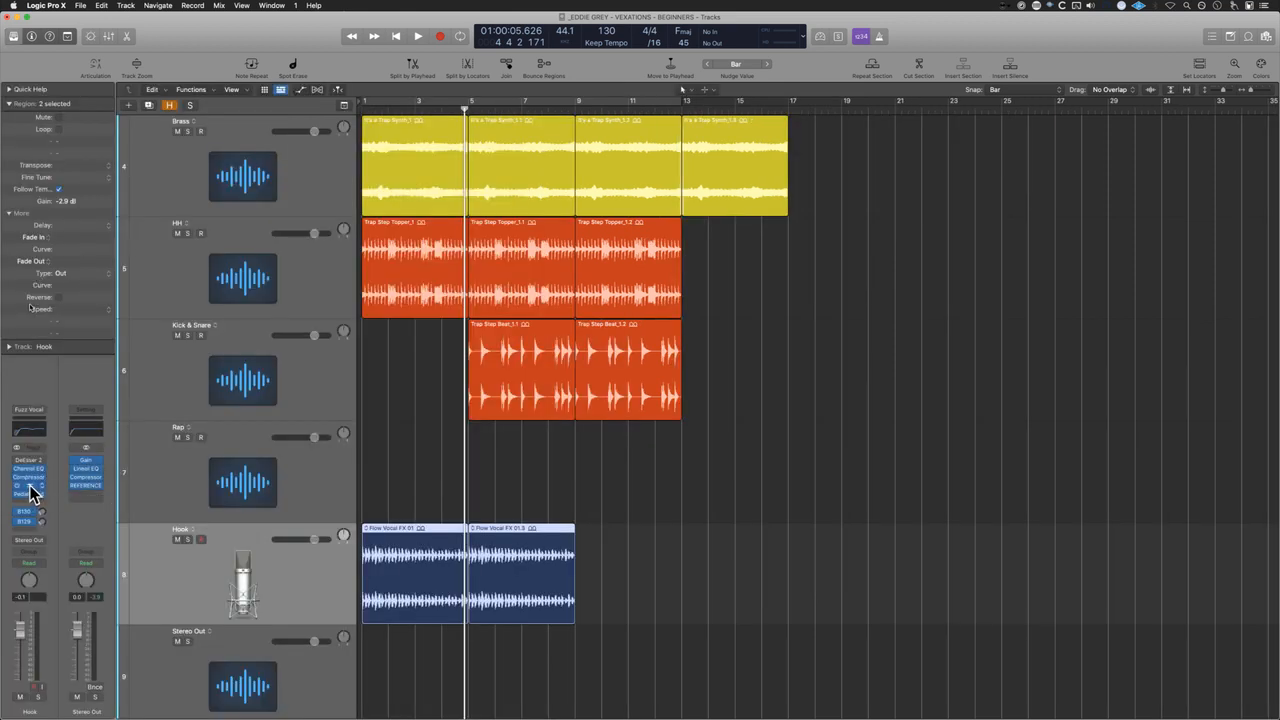
left_click(30, 488)
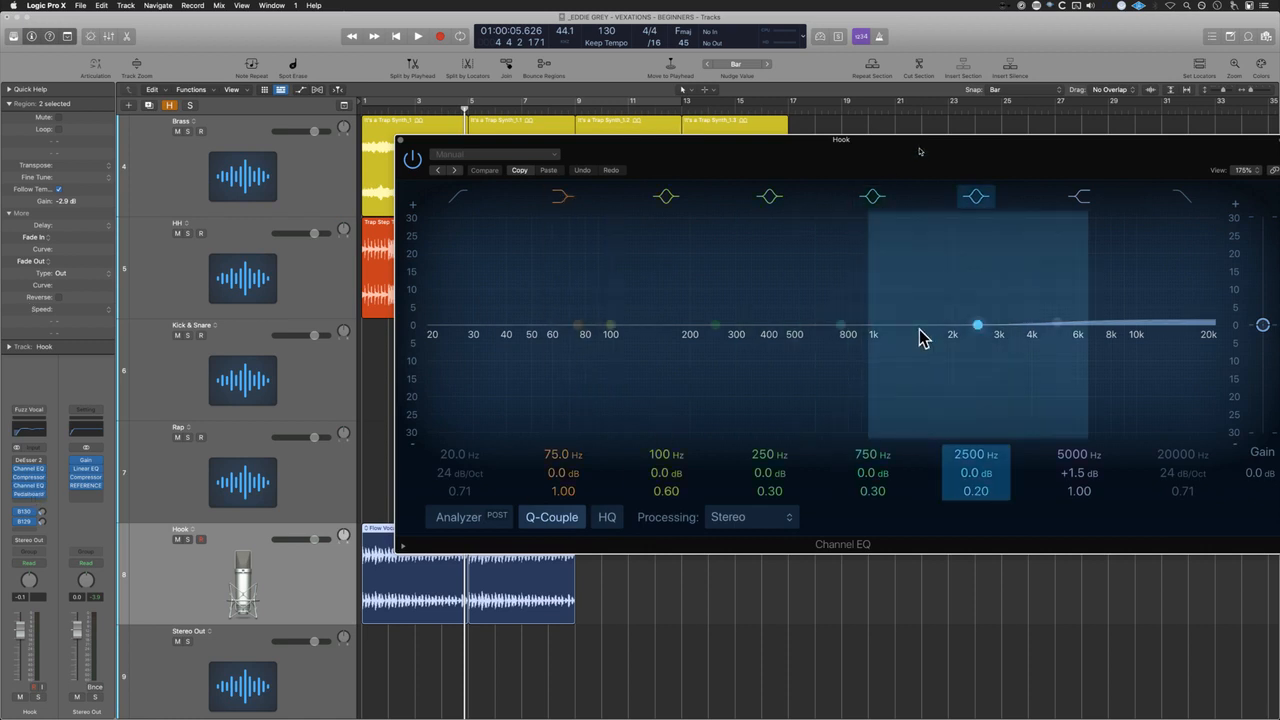
left_click_drag(1123, 157, 911, 104)
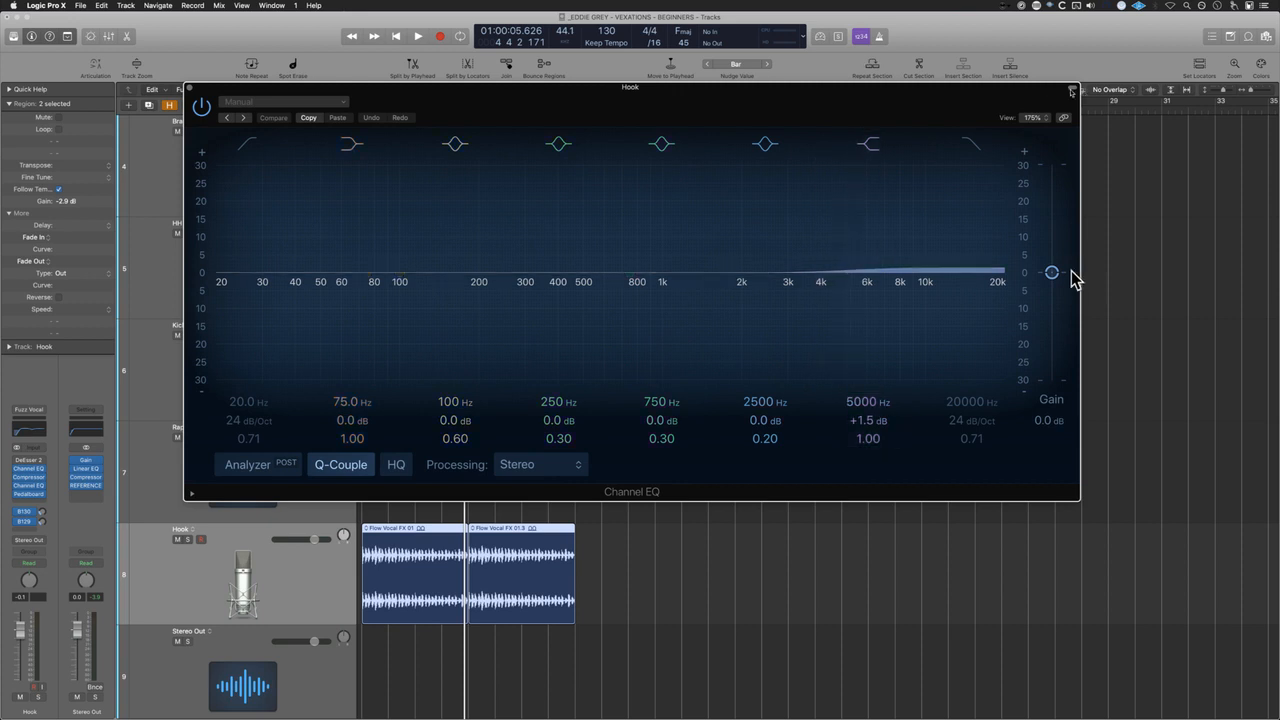
left_click_drag(1052, 274, 1052, 323)
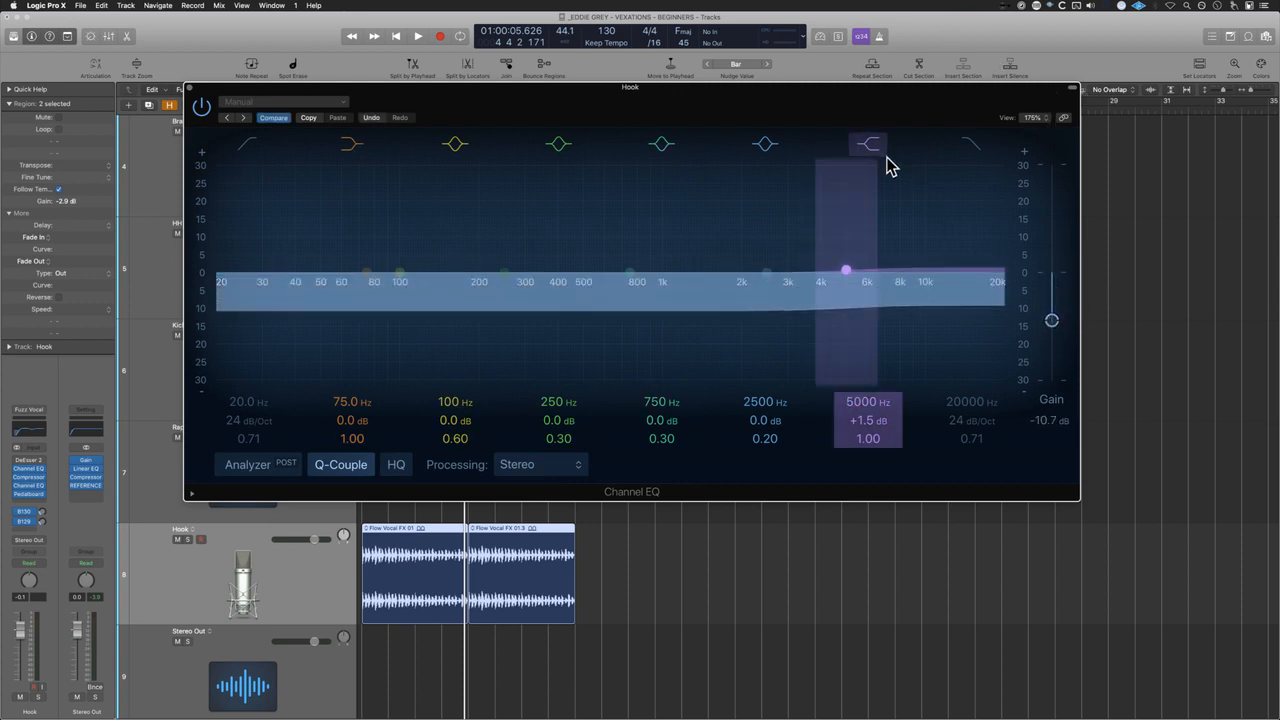
key("super+z")
left_click_drag(865, 421, 865, 482)
key("super+z")
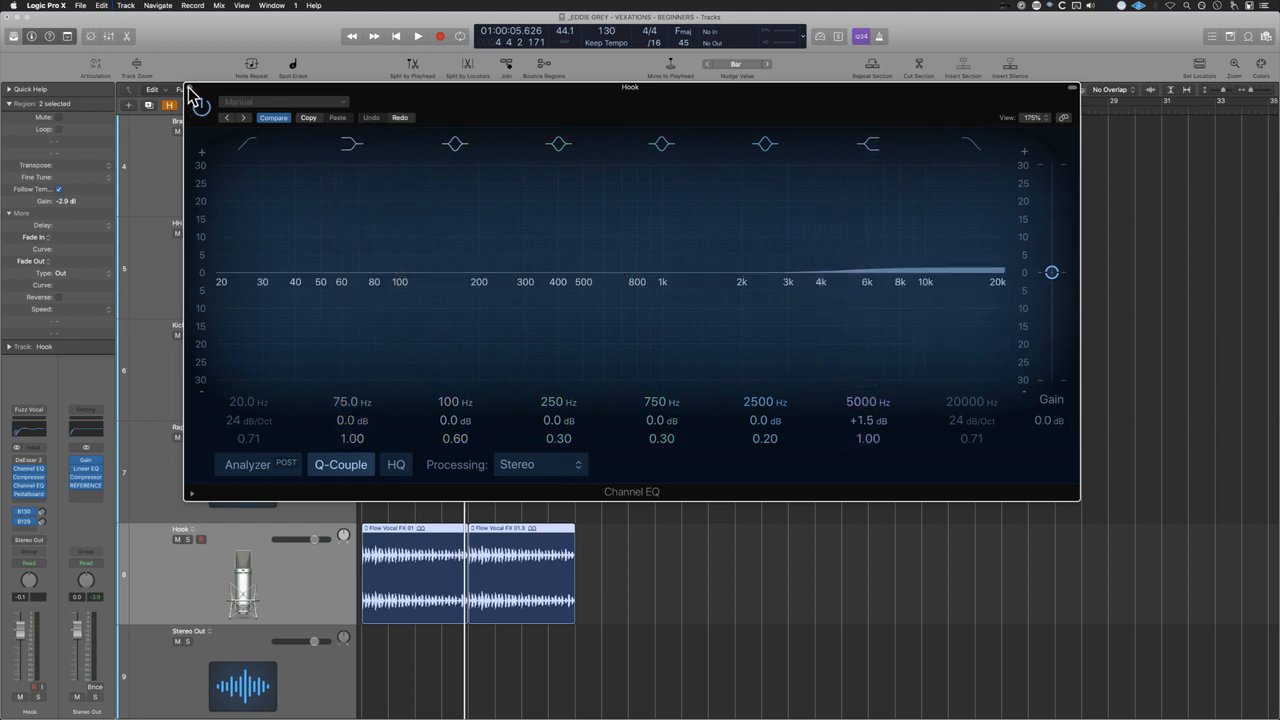
left_click(189, 88)
Step: Play the arrangement from the start through bar 8 to hear the Hook vocal with the Fuzz Vocal patch
left_click(636, 514)
key("Return")
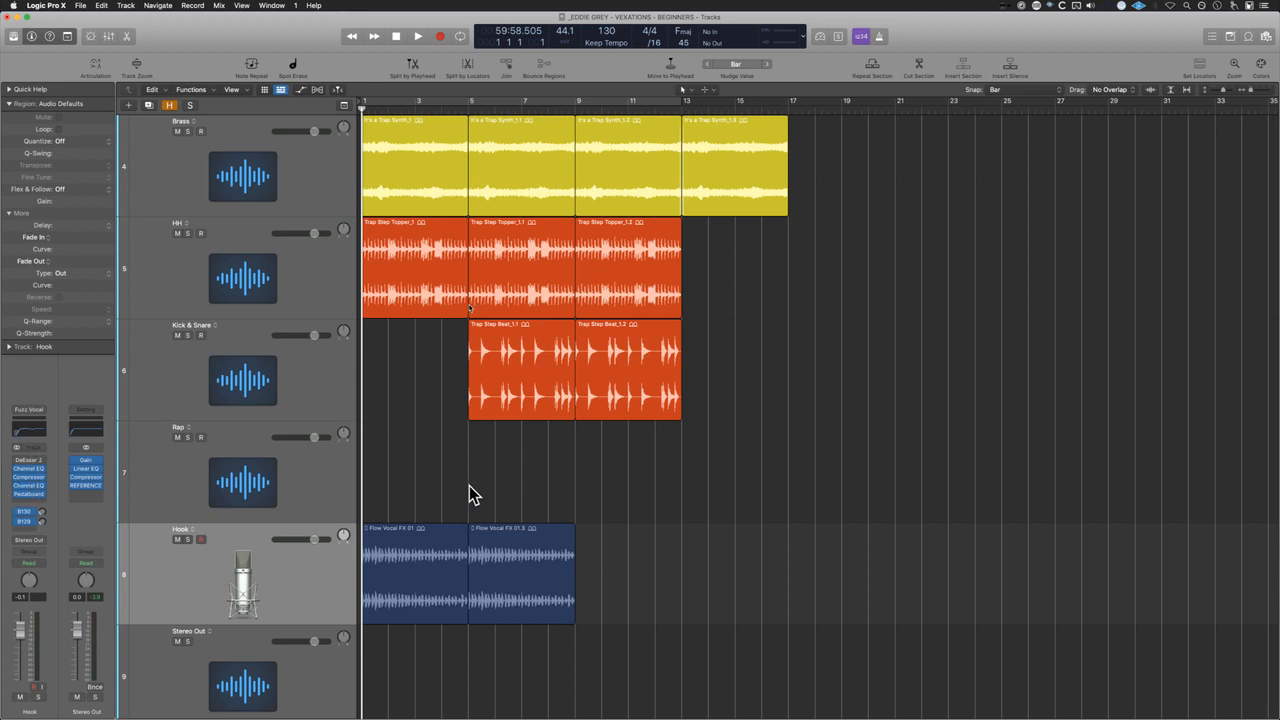
key("space")
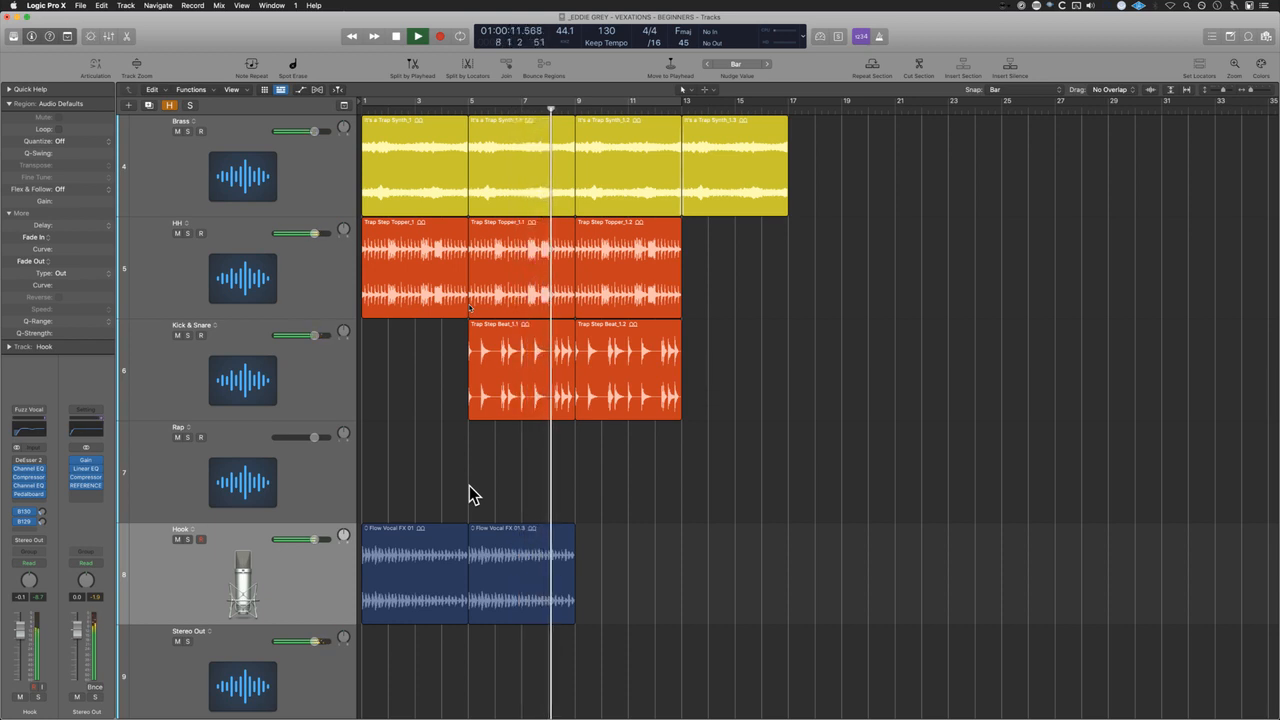
key("space")
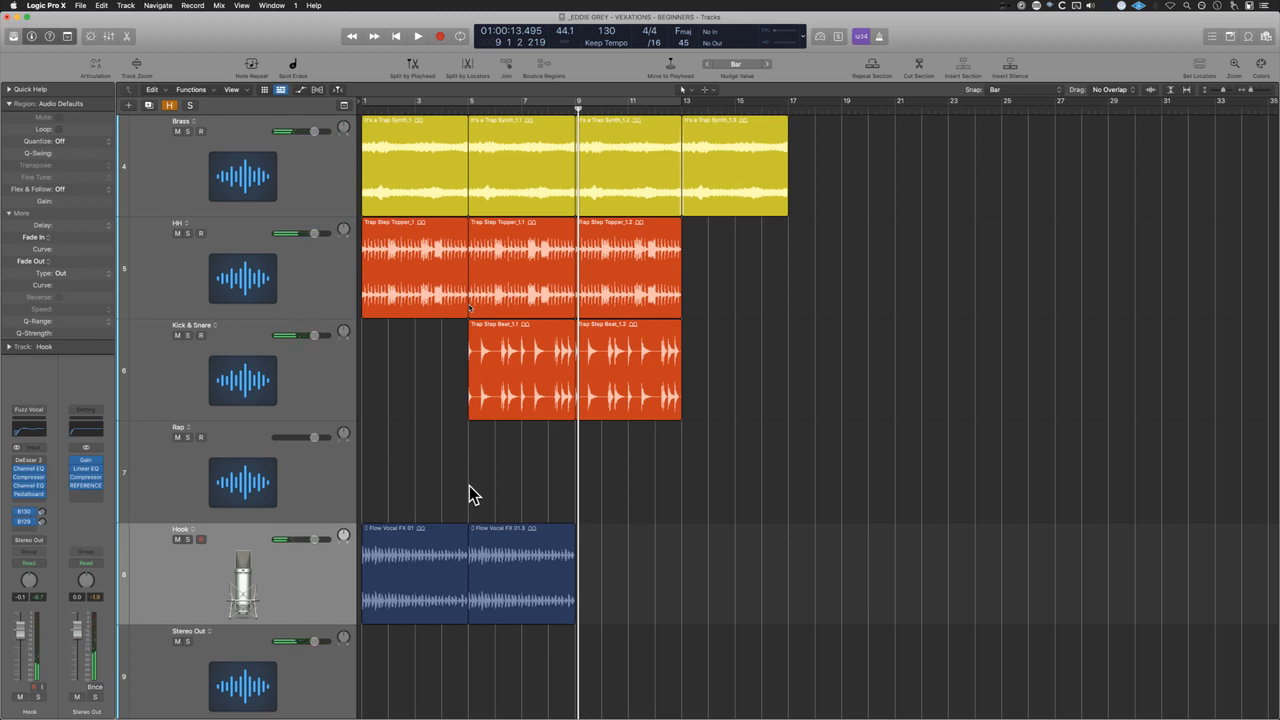
Step: Bypass all the effects and sends on the Hook channel strip and switch them back on
left_click(339, 588)
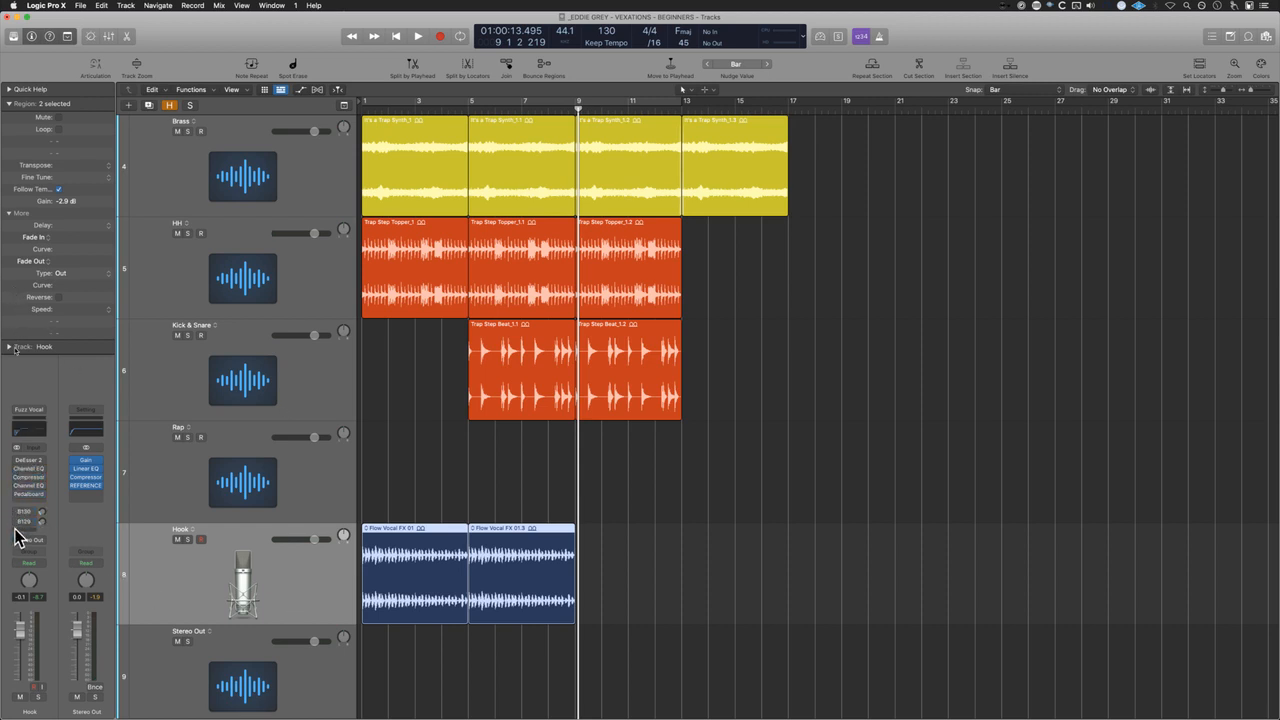
left_click_drag(16, 459, 17, 546)
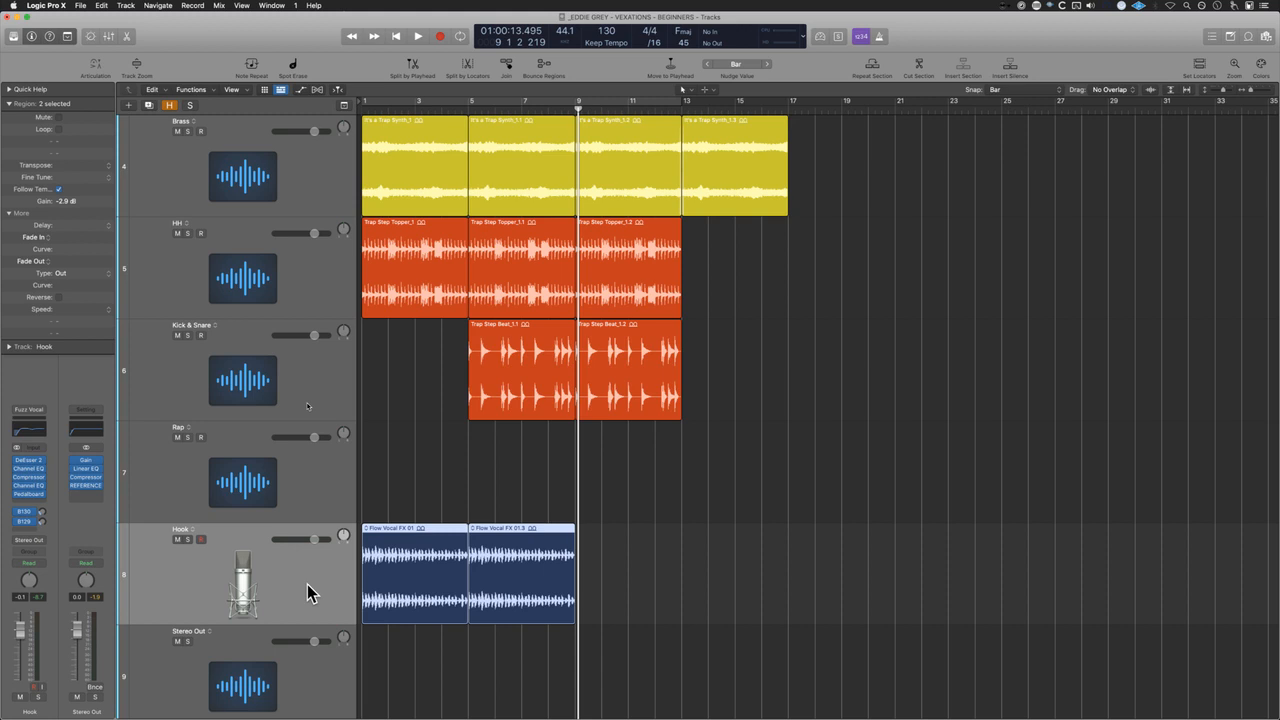
Step: Deselect the Hook regions and return the playhead to the start of the project
left_click(446, 482)
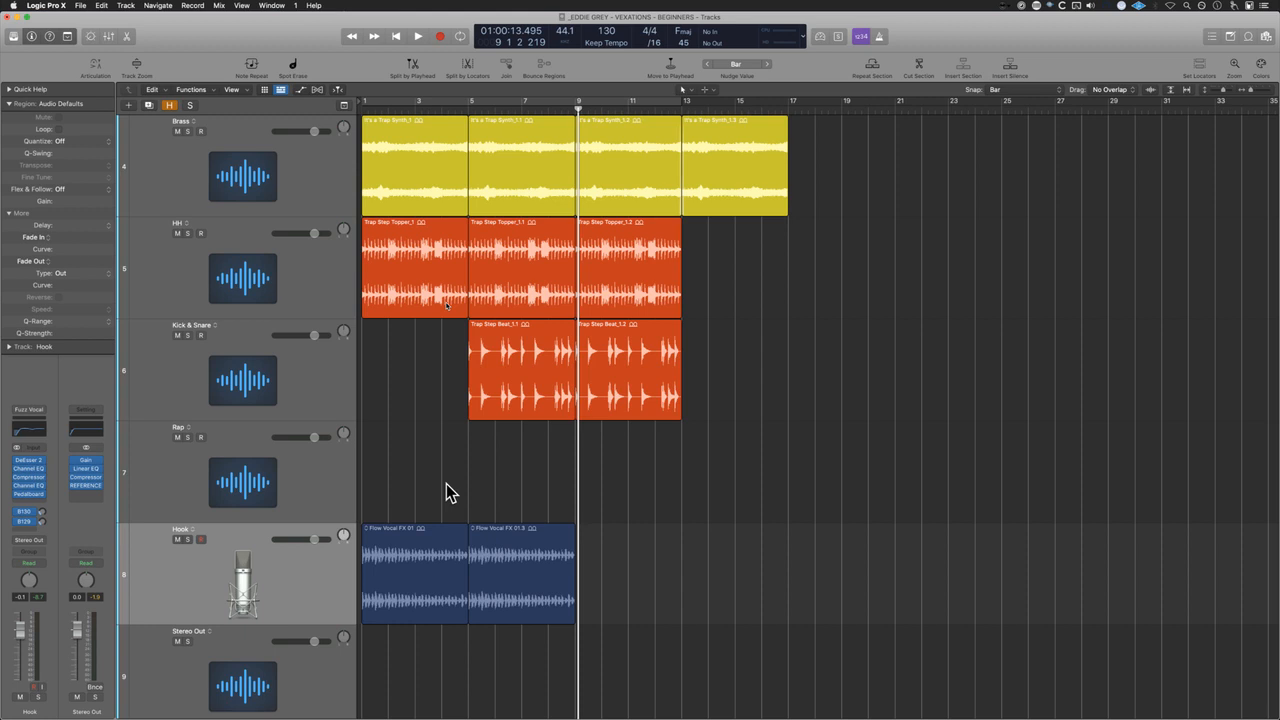
left_click(446, 483, "ctrl+alt")
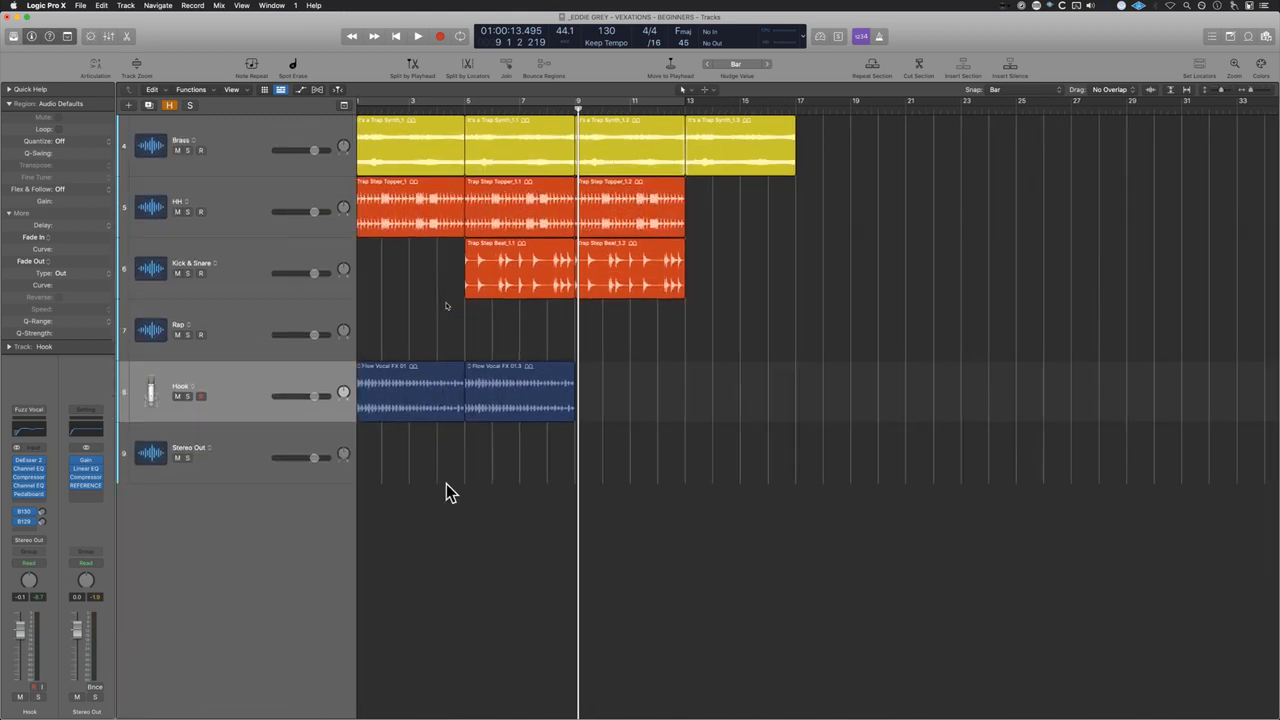
scroll(440, 350, "left", 2)
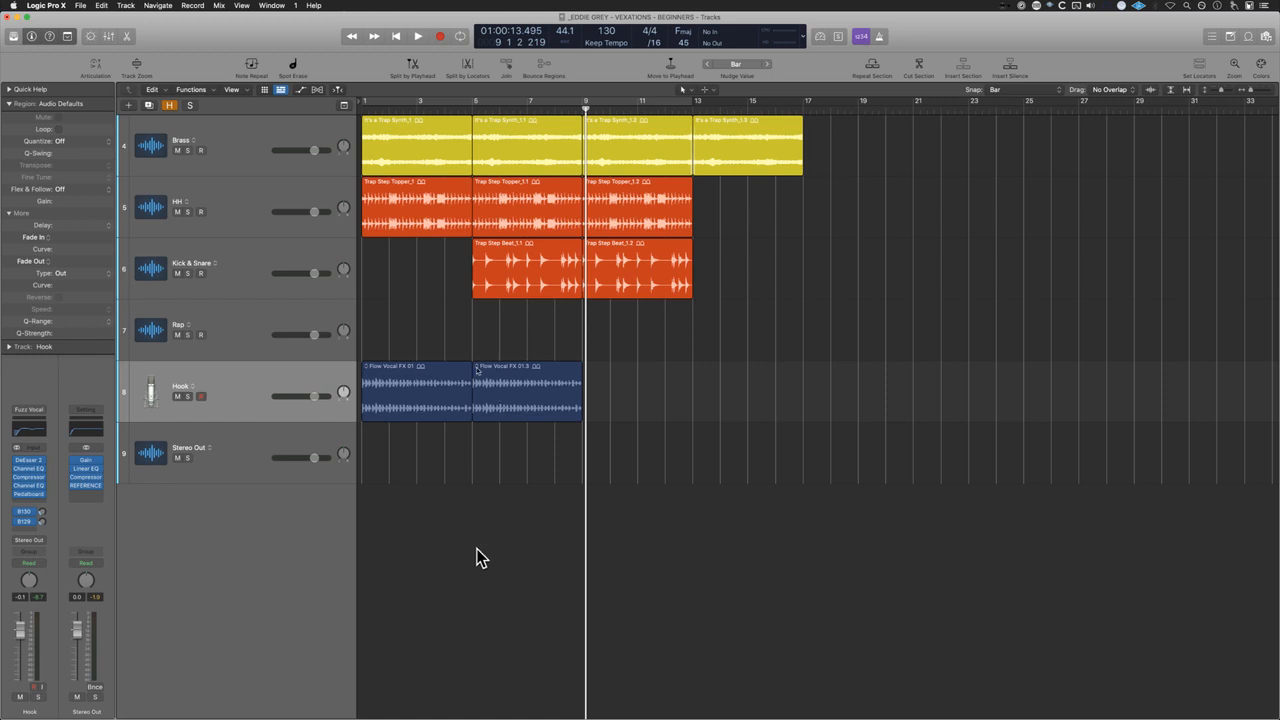
key("space")
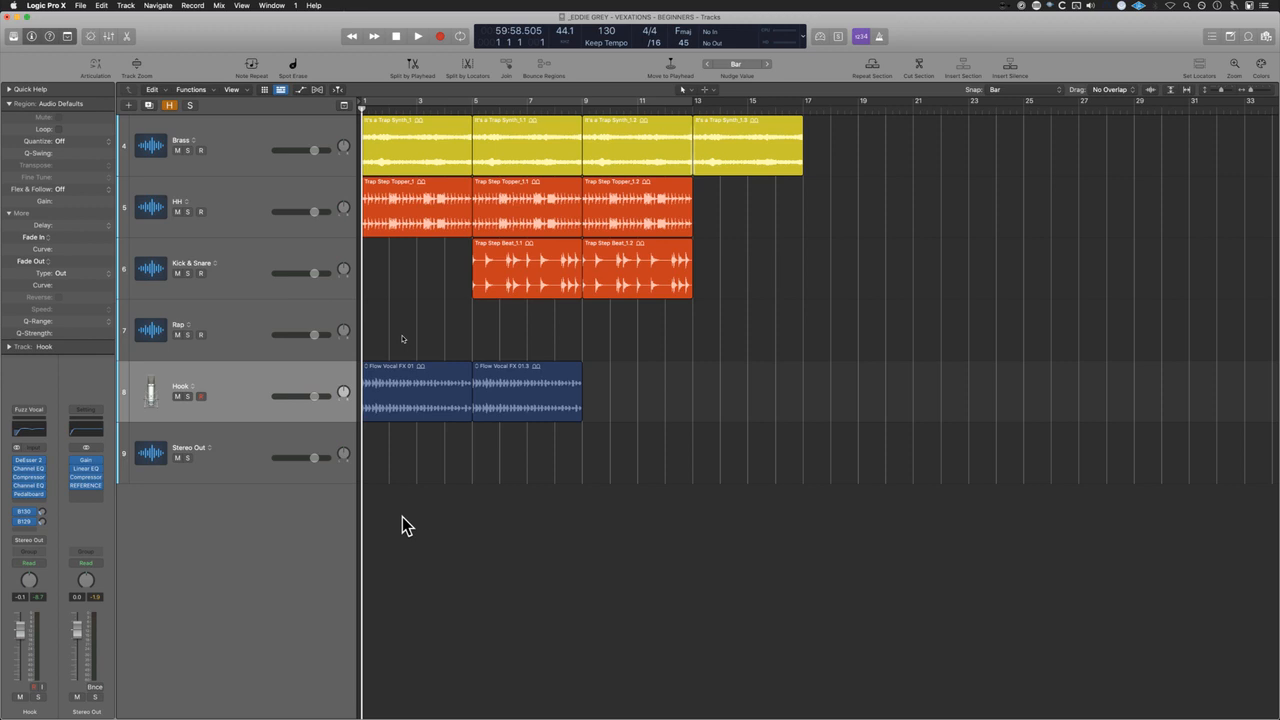
Step: Open the project's Note Pad and replace the BASIC DRAFT notes with "EDIT -"
key("ctrl+alt+d")
key("super+alt+p")
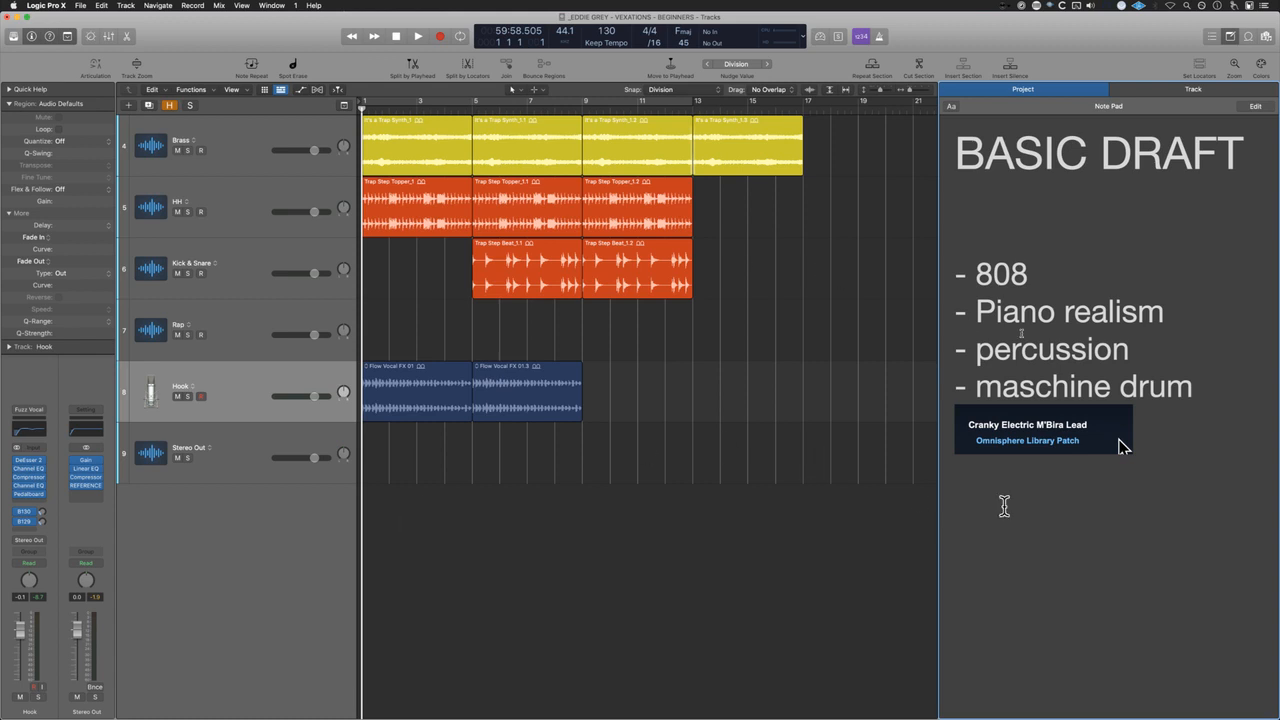
key("super+a")
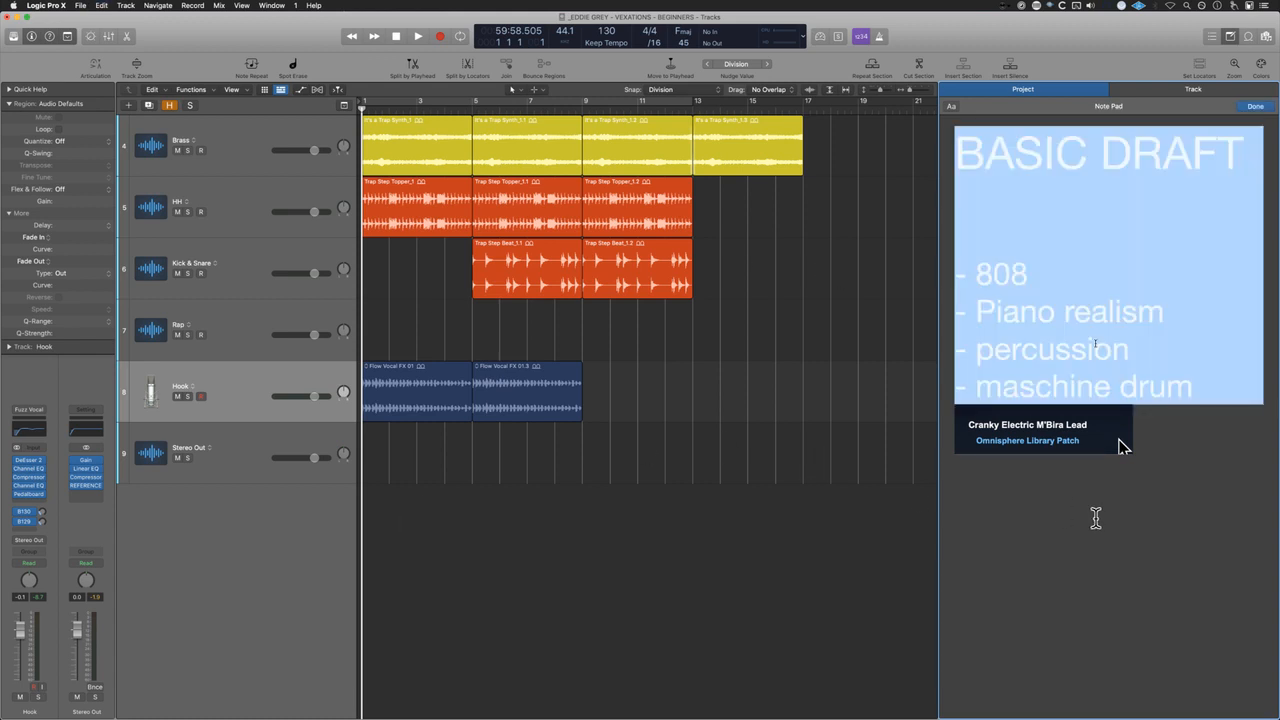
type("EDIT")
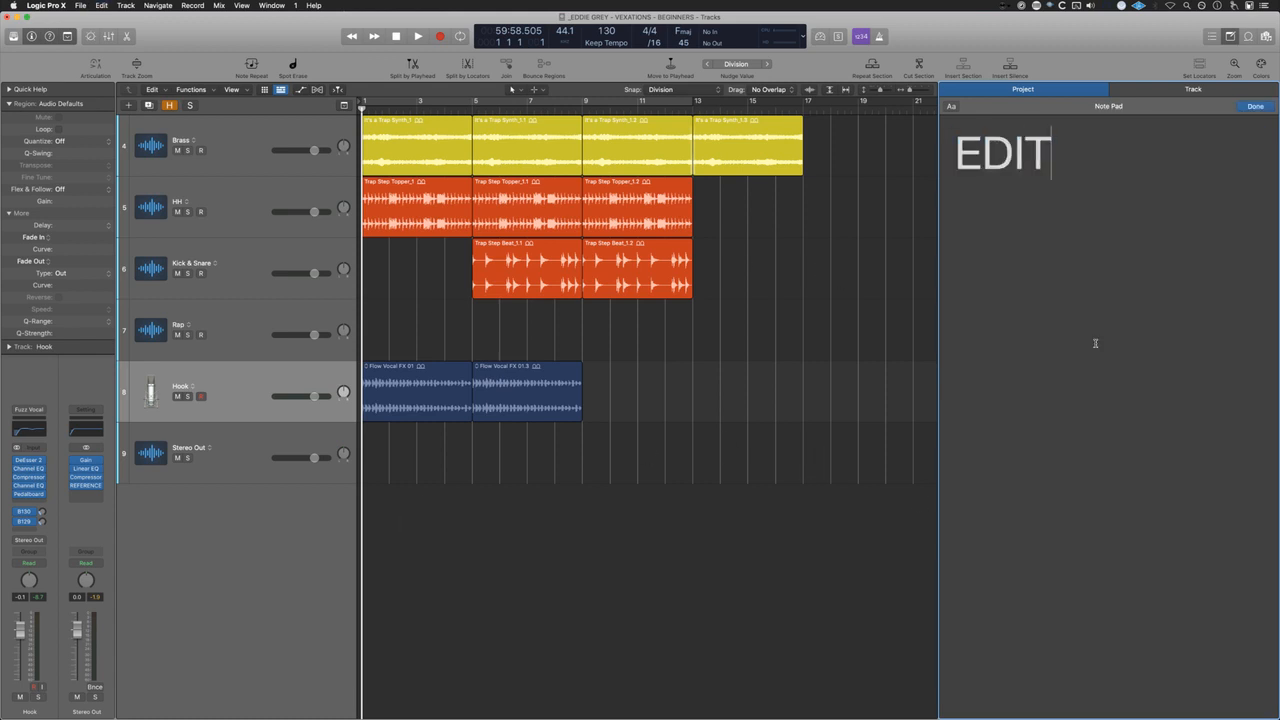
type(" -")
Step: Insert "AUdio and MIDI" after the word EDIT in the project note
key("super+a")
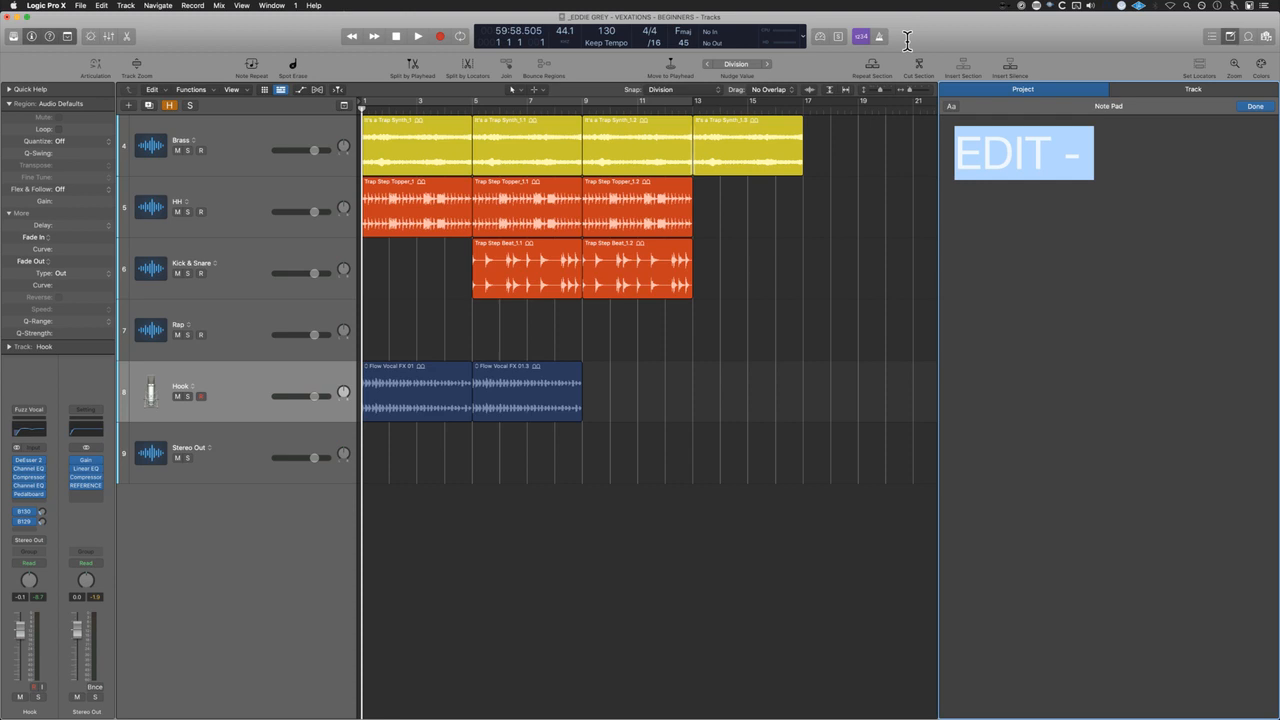
left_click(1054, 157)
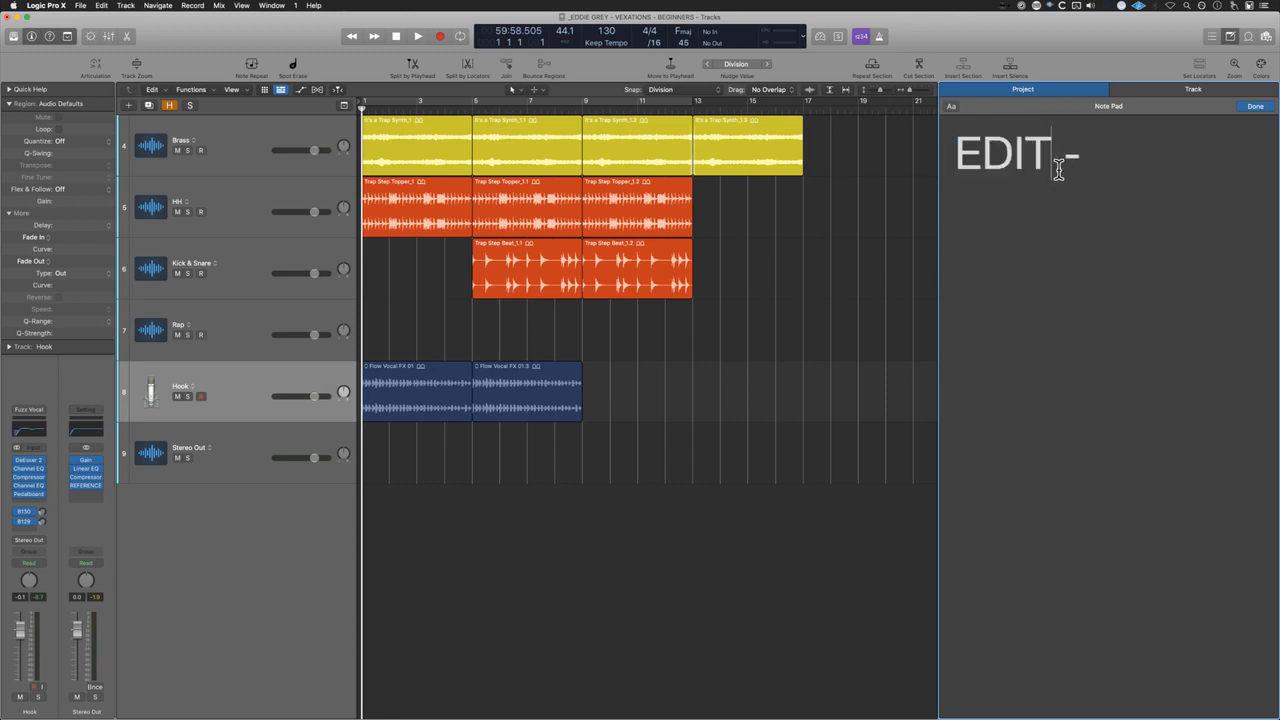
type("AUdio and MIDI")
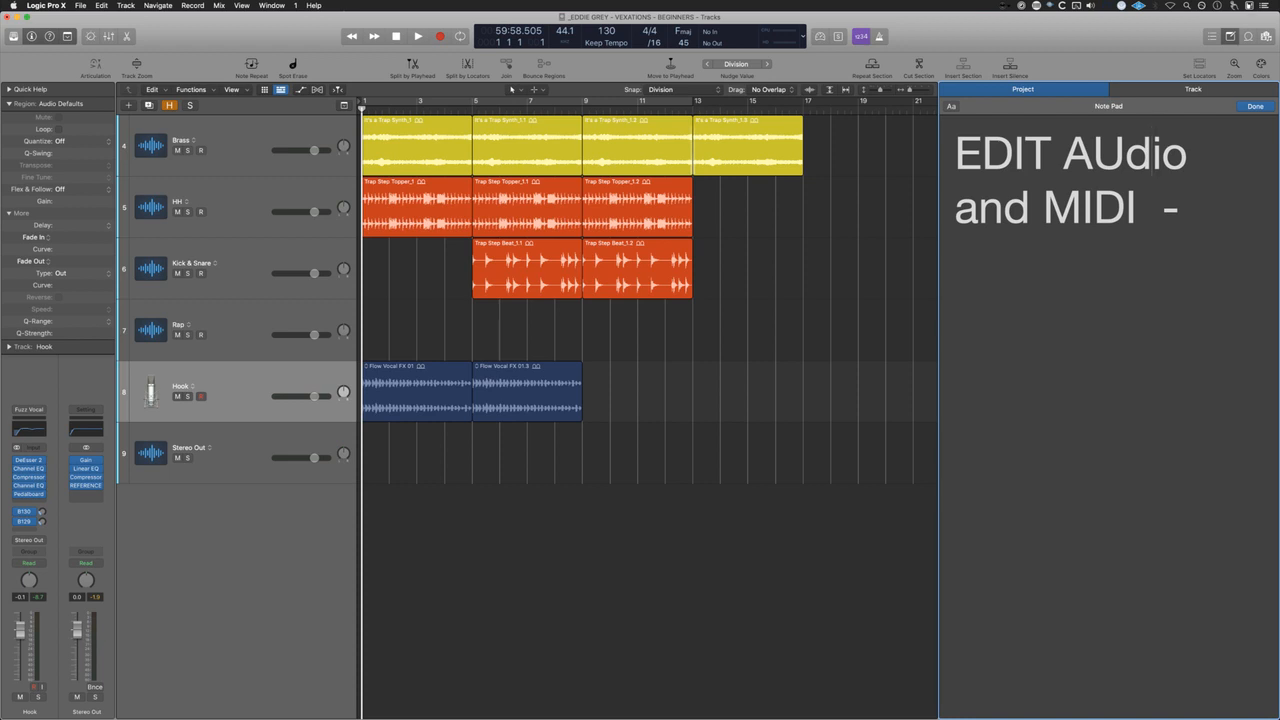
Step: Highlight the word EDIT in the project note, clear the highlight, and close the Note Pad
left_click_drag(958, 152, 1043, 150)
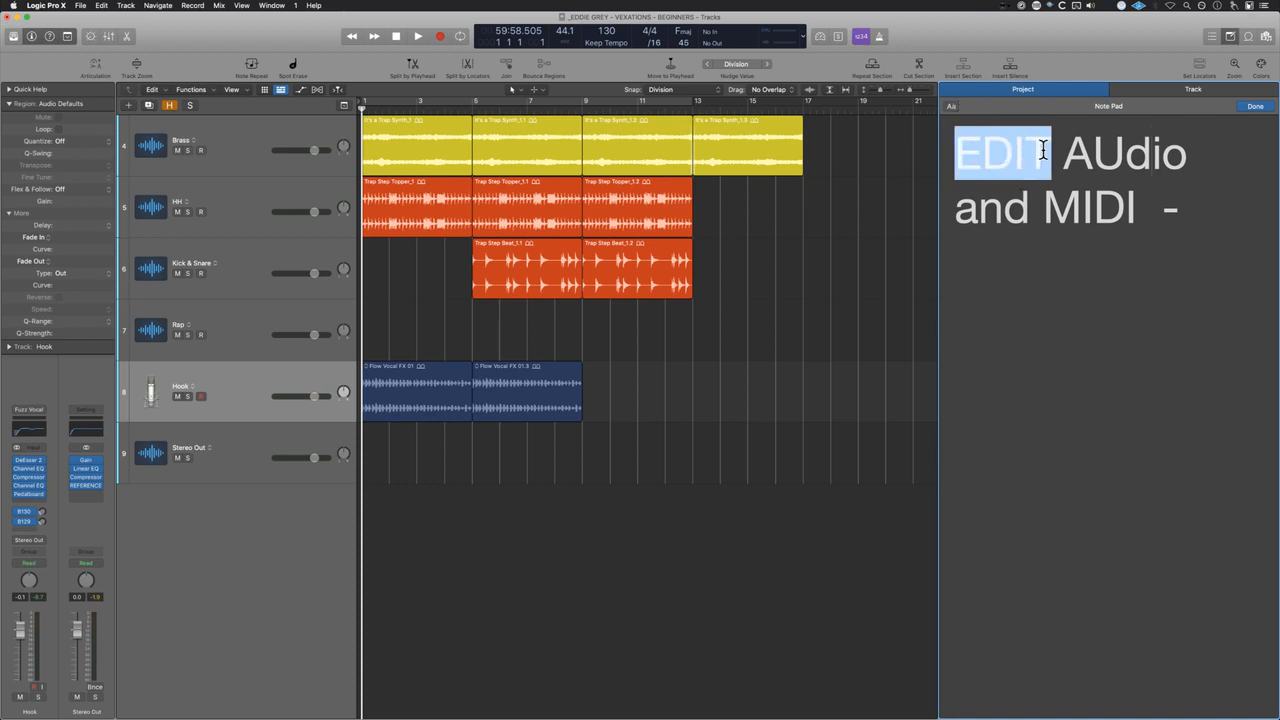
left_click(1044, 299)
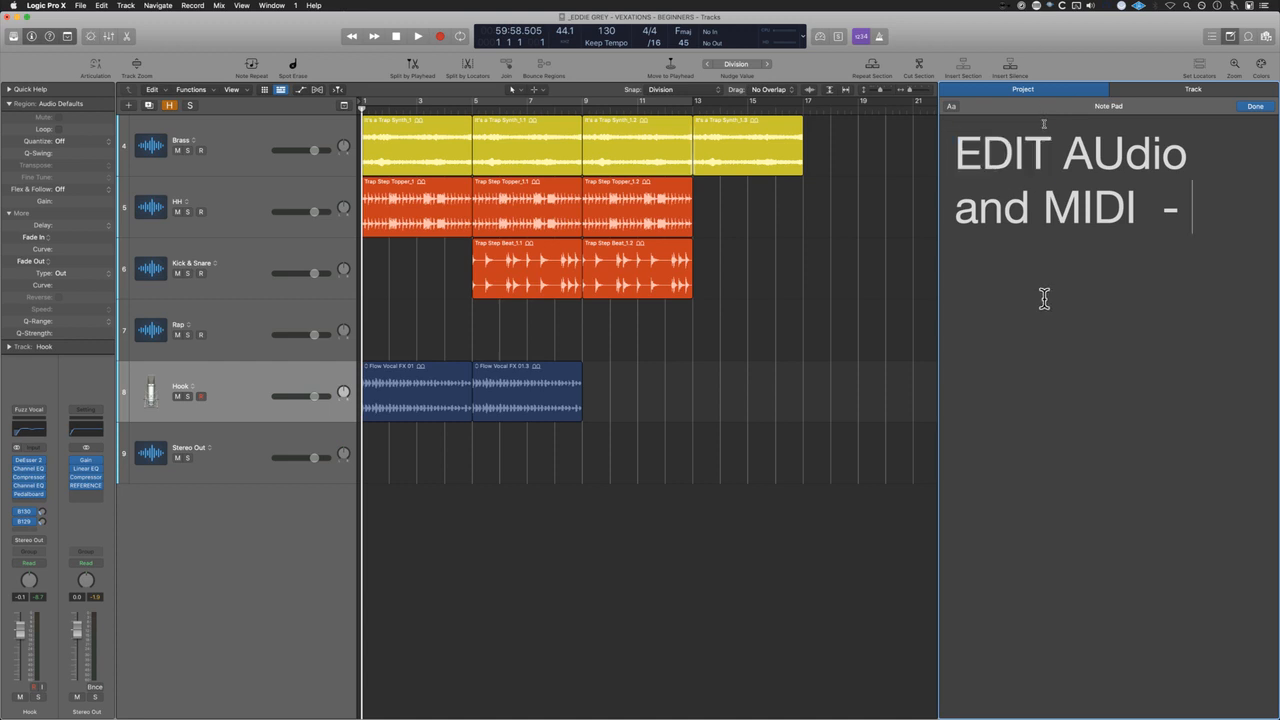
key("alt+super+p")
key("ctrl+alt+m")
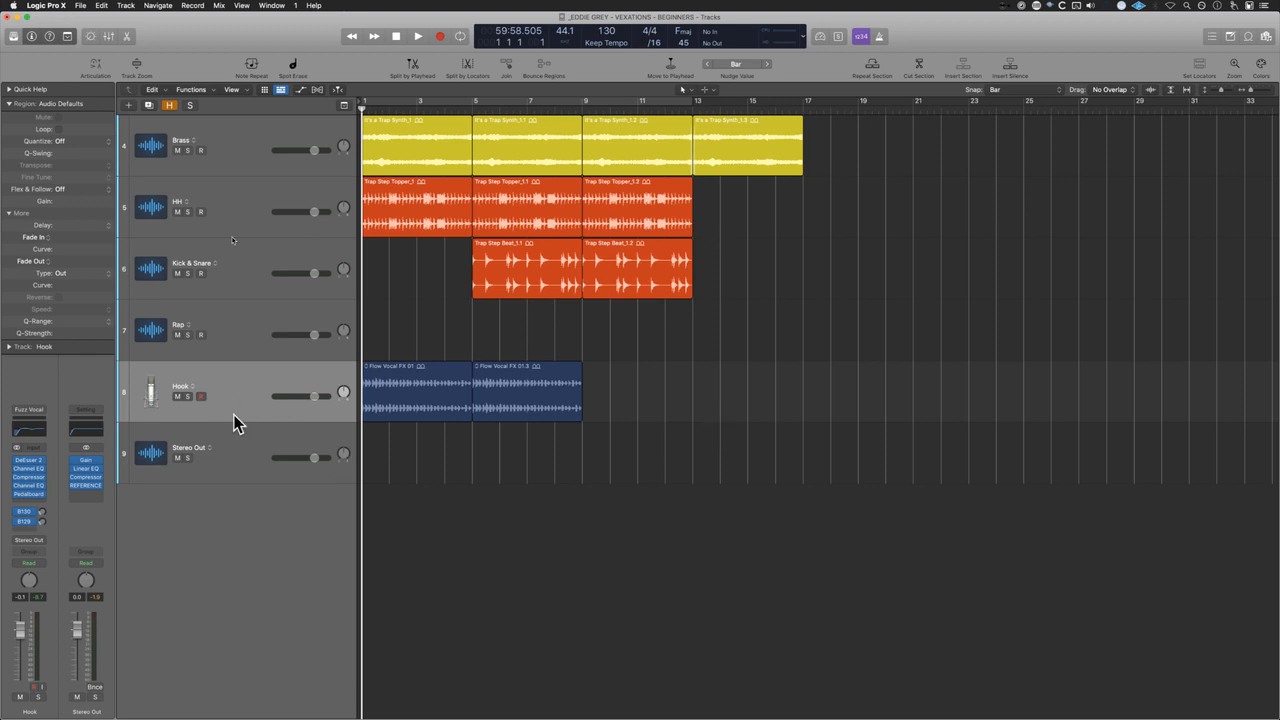
Step: Load the legacy GarageBand channel strip setting Hip Hop Add Sparkle on the Stereo Out track
left_click(267, 445)
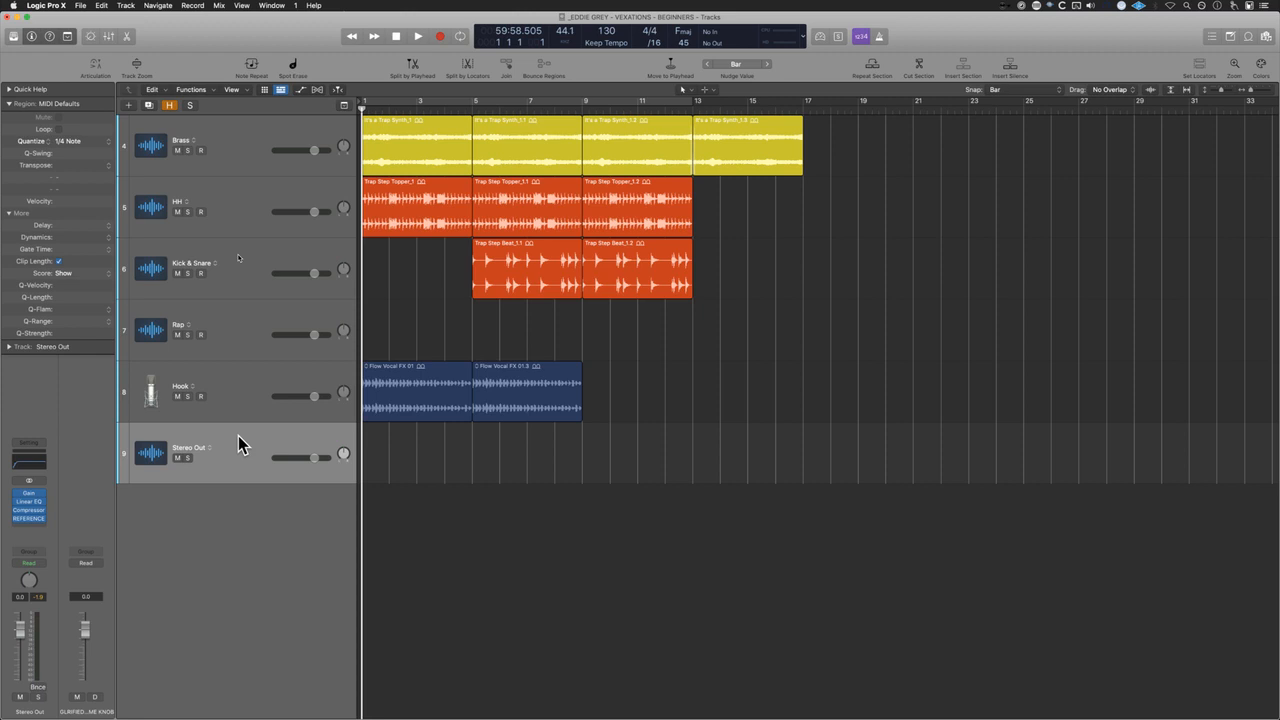
left_click(29, 446)
left_click(29, 446)
left_click(40, 444)
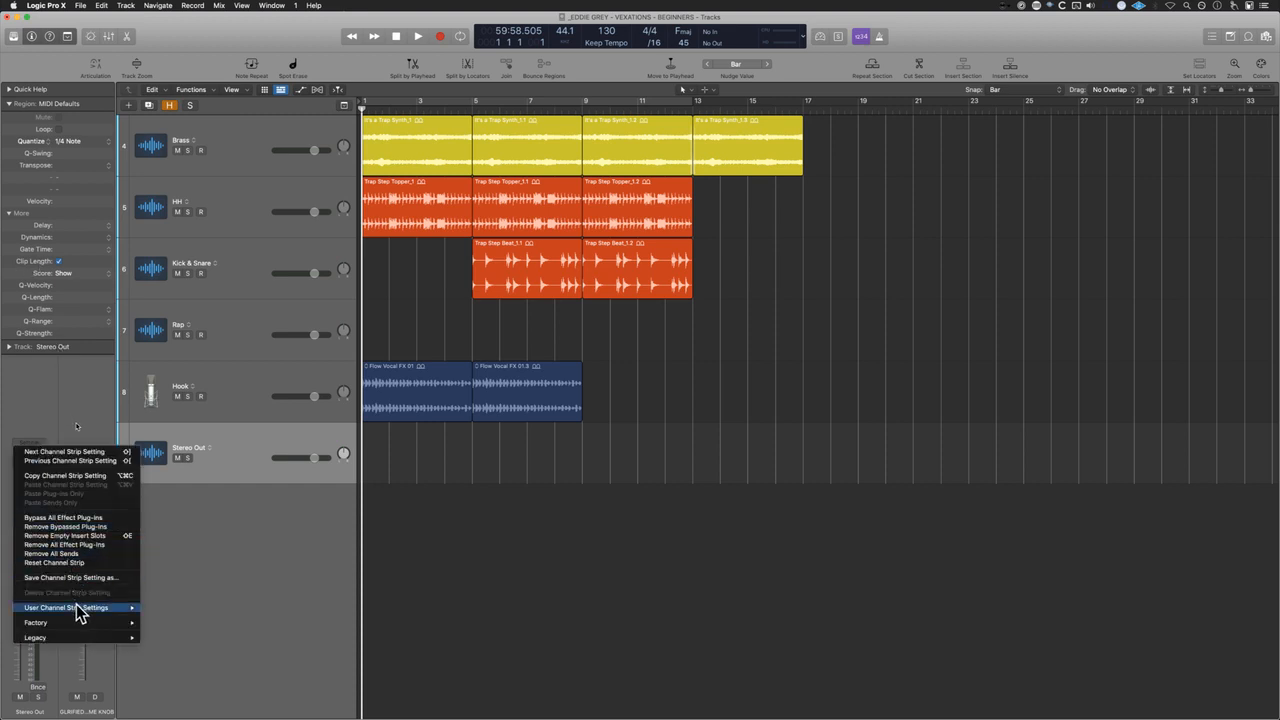
mouse_move(80, 610)
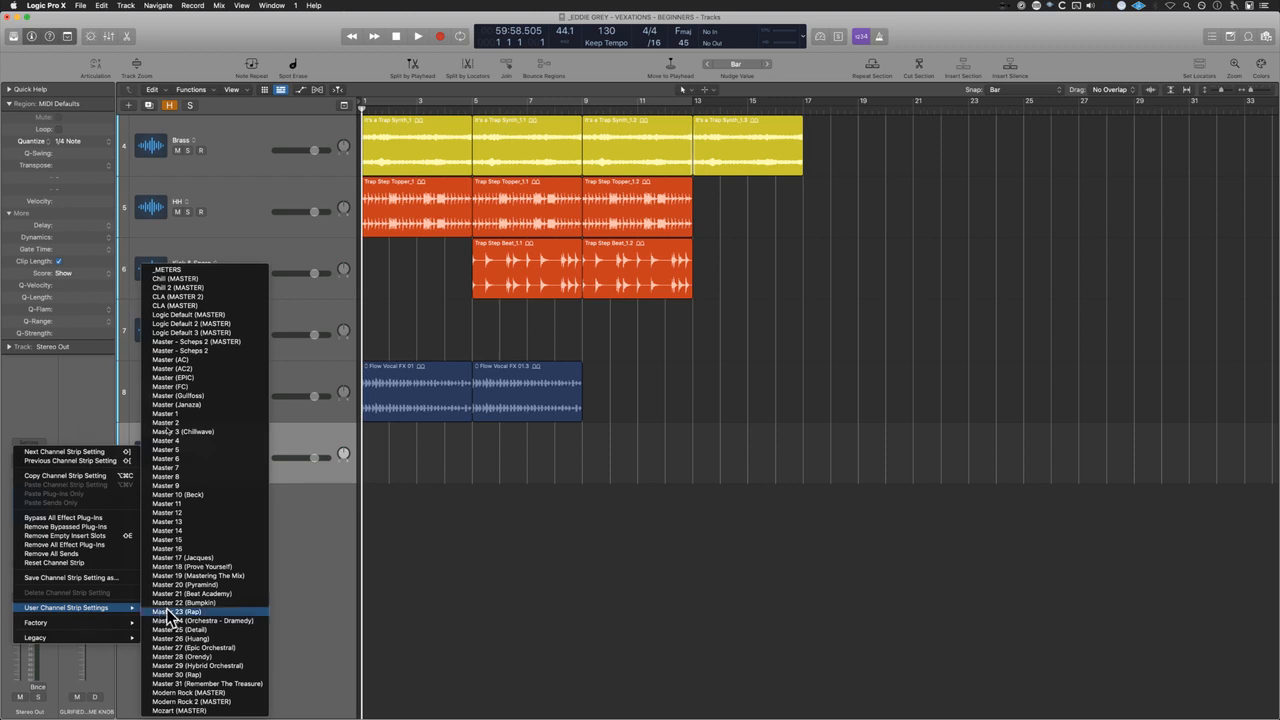
mouse_move(110, 622)
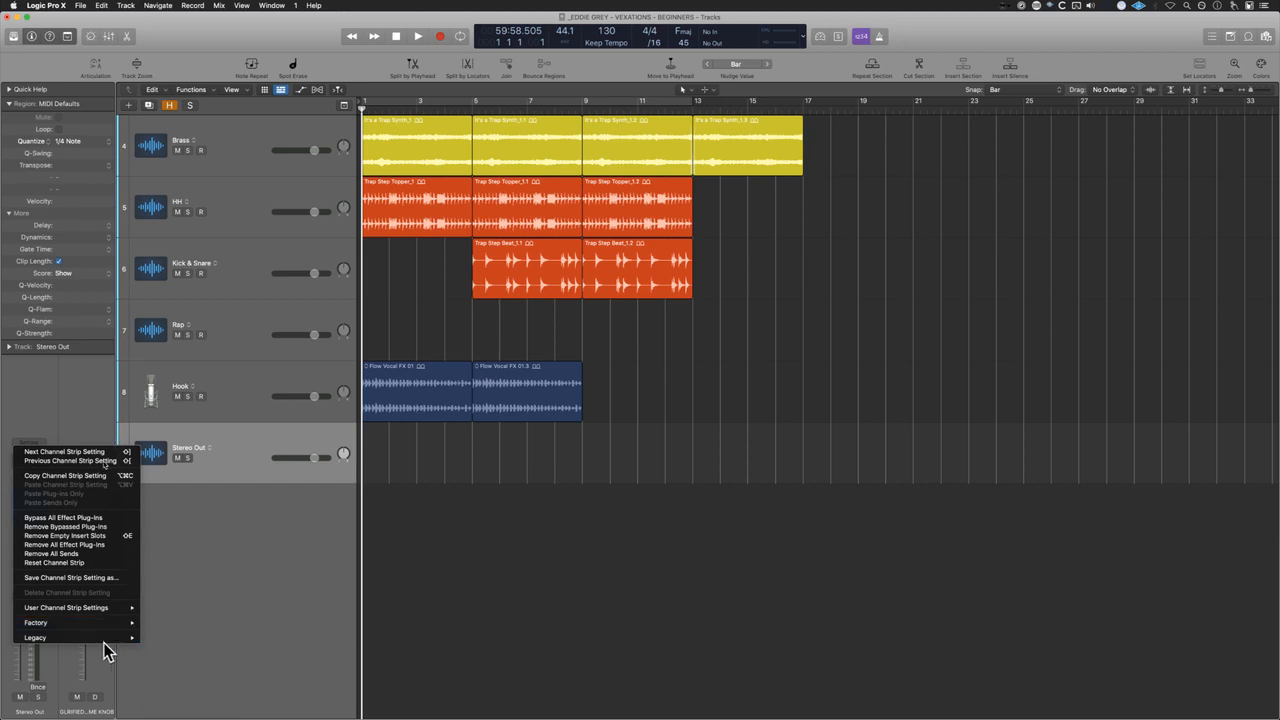
mouse_move(189, 637)
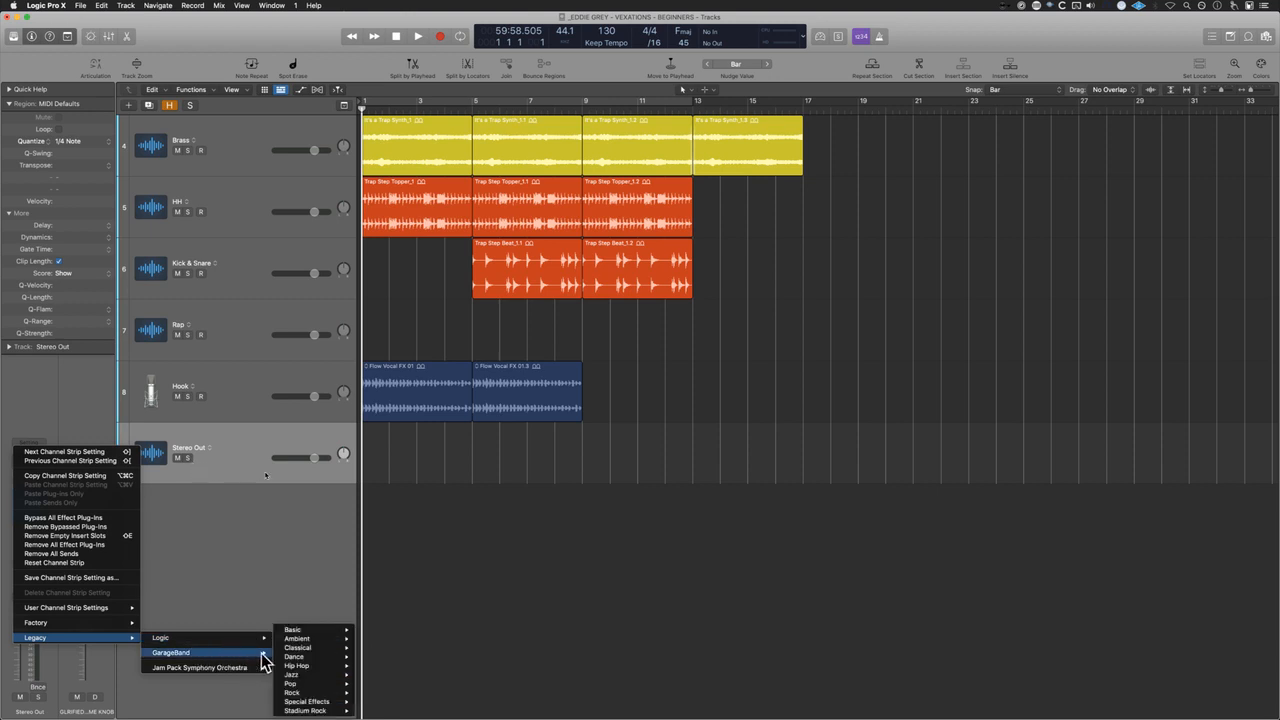
mouse_move(323, 675)
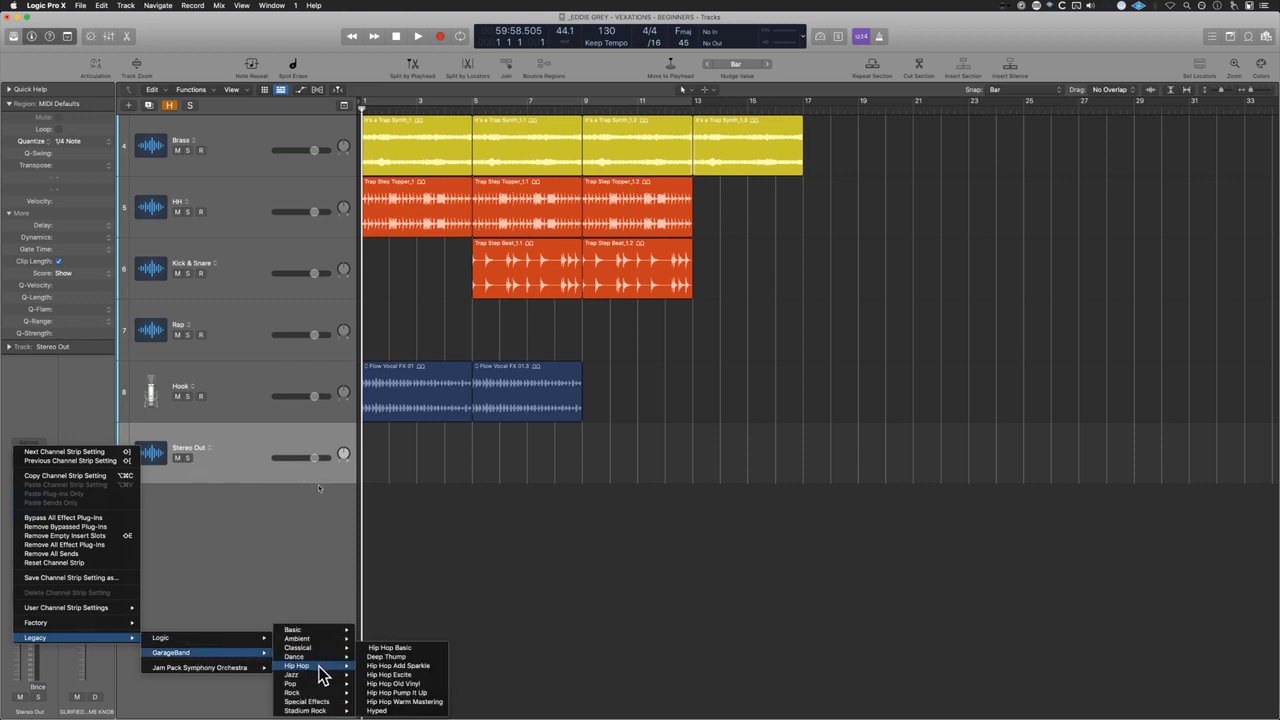
left_click(432, 666)
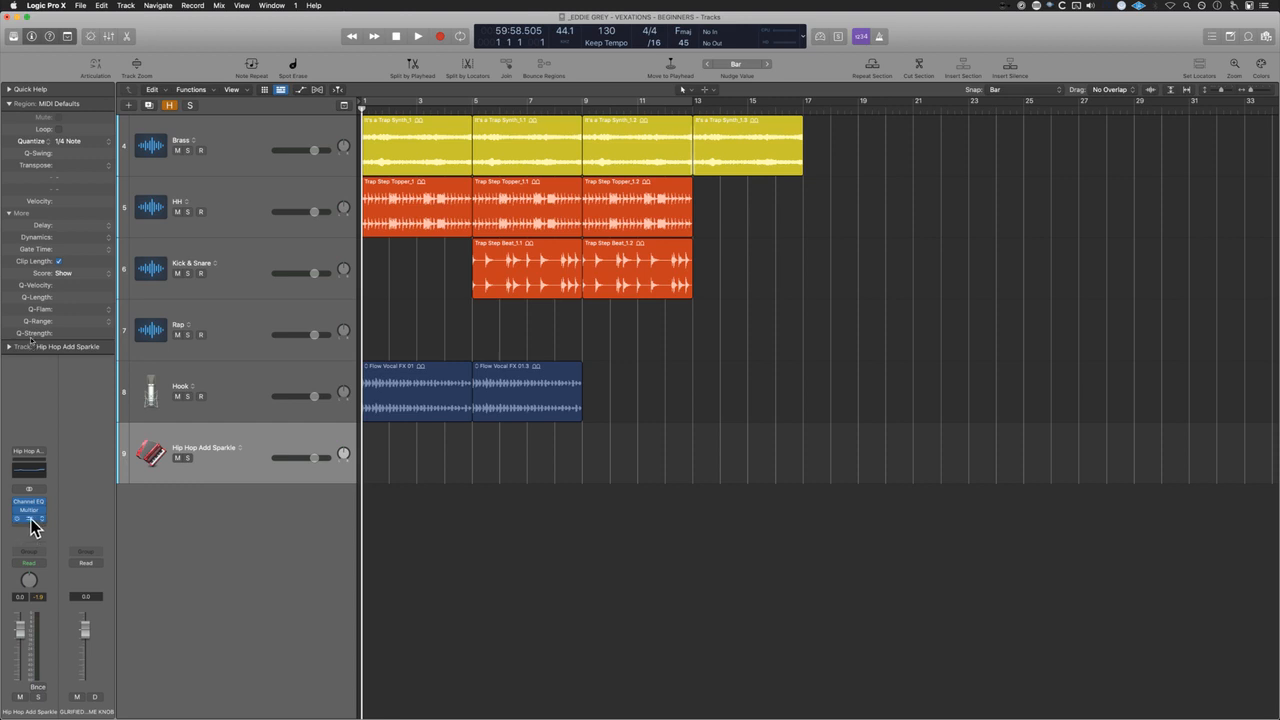
Step: Open the output channel's Limiter, Channel EQ and Multipressor plug-ins, and scale the Channel EQ view to 75%
left_click(30, 519)
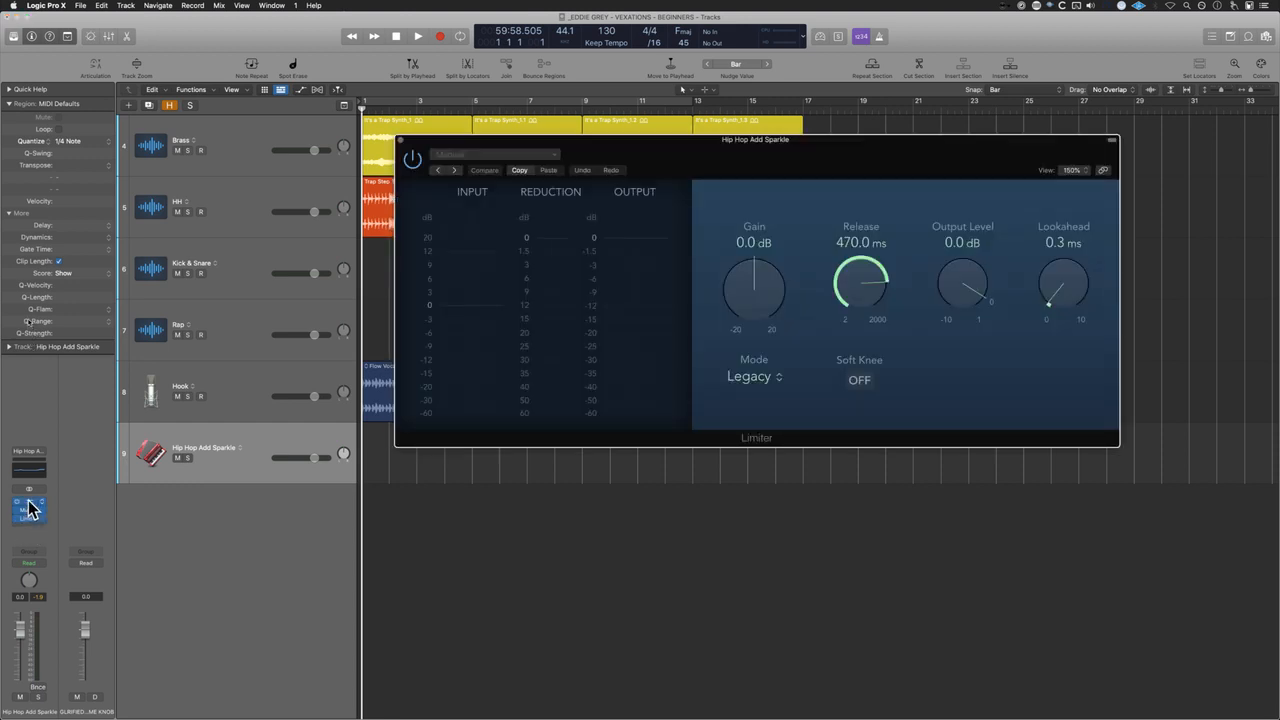
left_click(28, 504)
left_click(29, 510)
left_click_drag(920, 157, 529, 55)
left_click(866, 77)
left_click(868, 80)
left_click(866, 77)
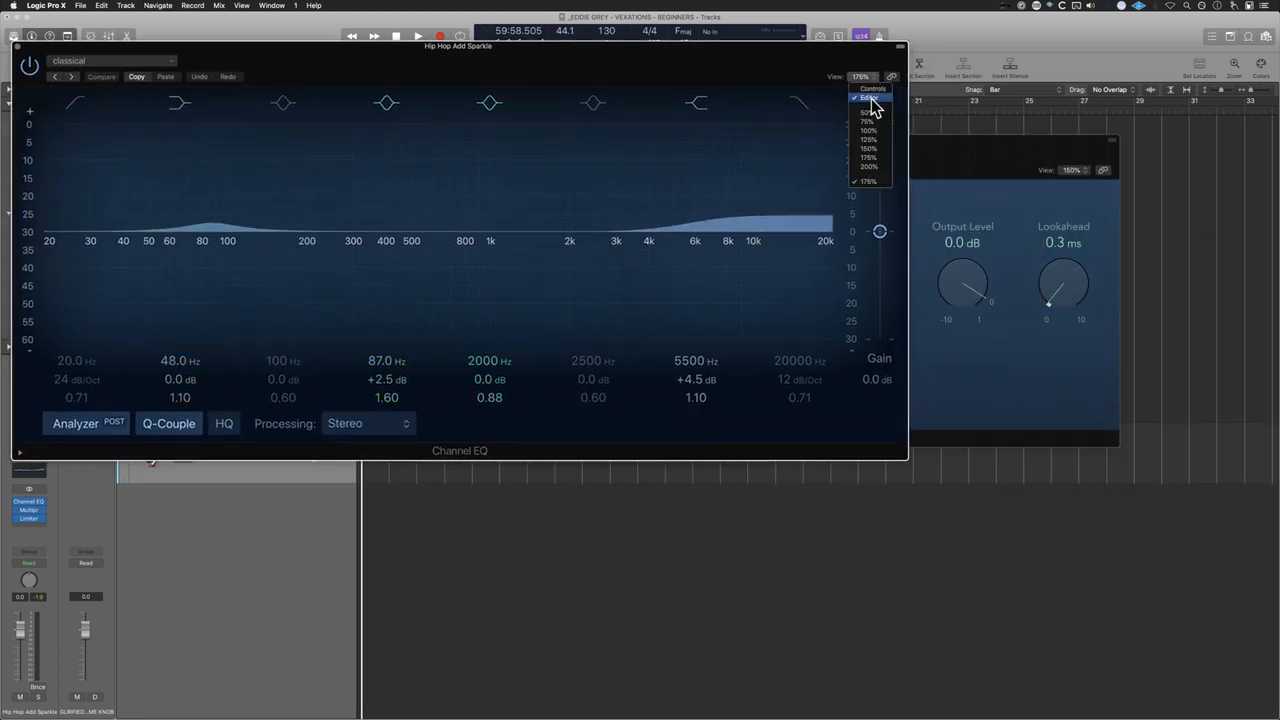
left_click(870, 122)
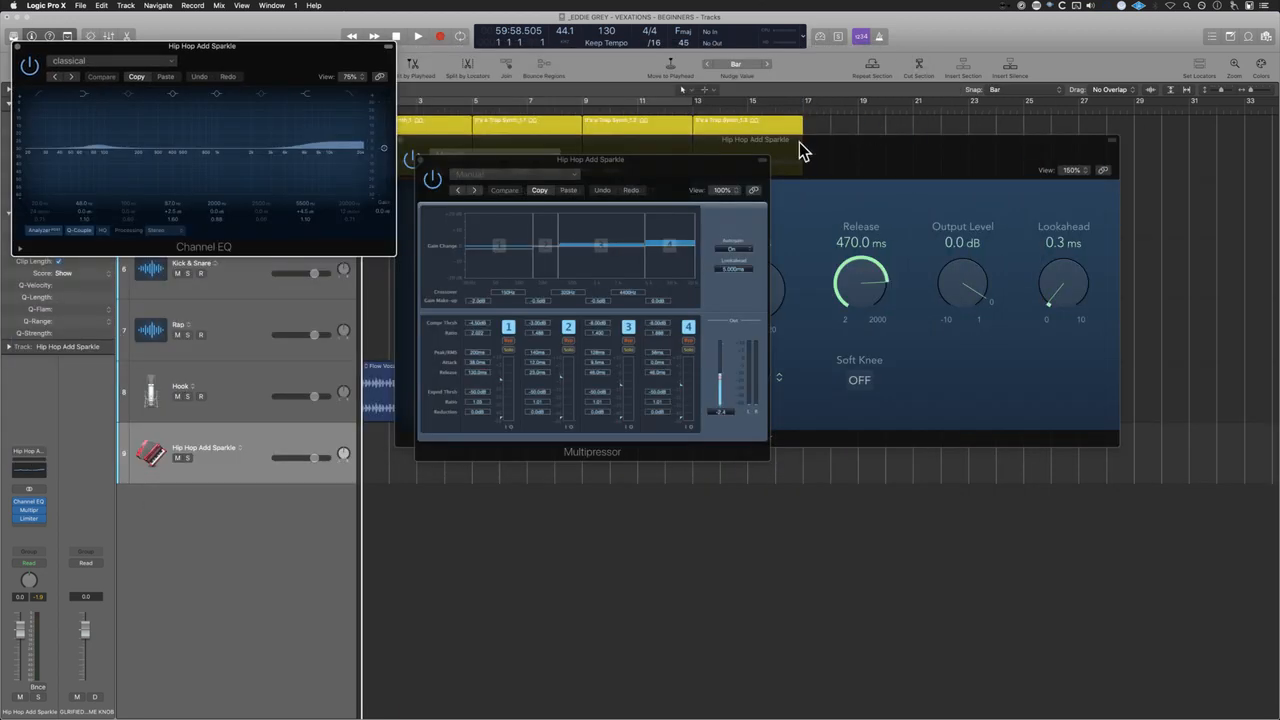
Step: Arrange the plug-in windows without overlap, with the Multipressor below the Channel EQ and the Limiter beside them
left_click_drag(648, 190, 333, 337)
left_click_drag(590, 148, 752, 54)
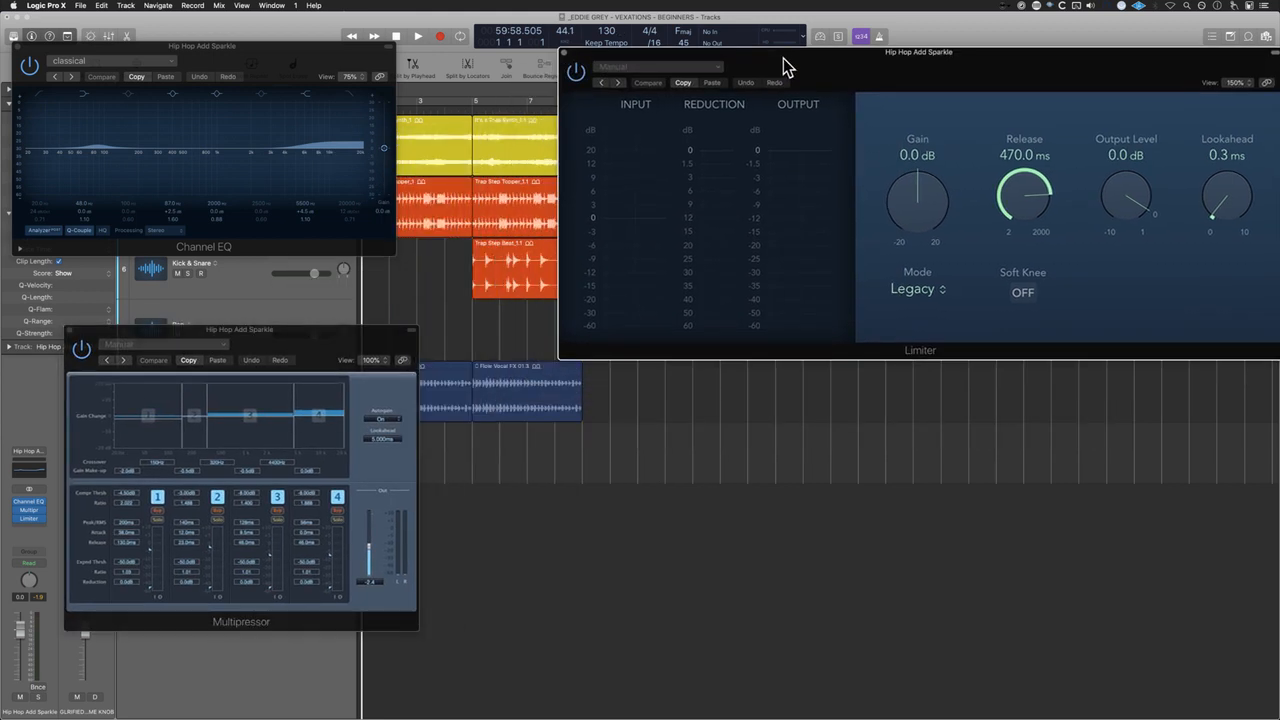
left_click_drag(323, 48, 398, 61)
left_click_drag(330, 333, 391, 311)
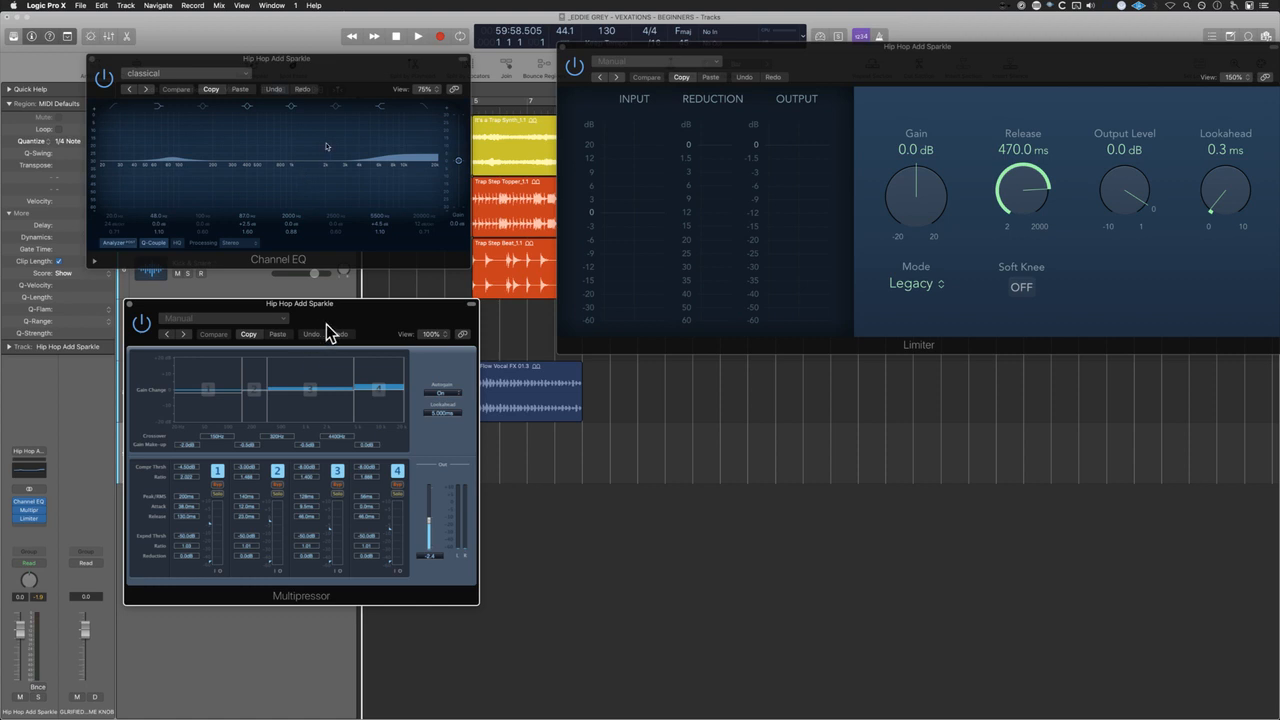
left_click_drag(329, 331, 312, 304)
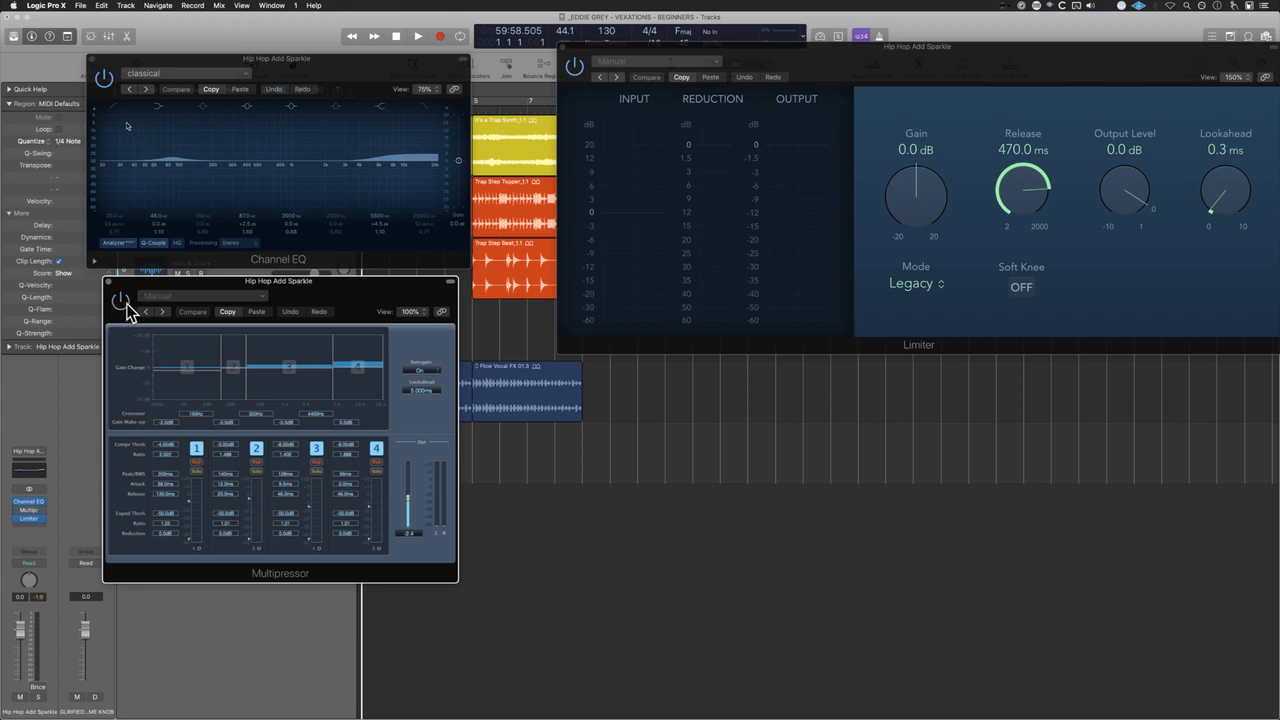
left_click_drag(889, 66, 835, 108)
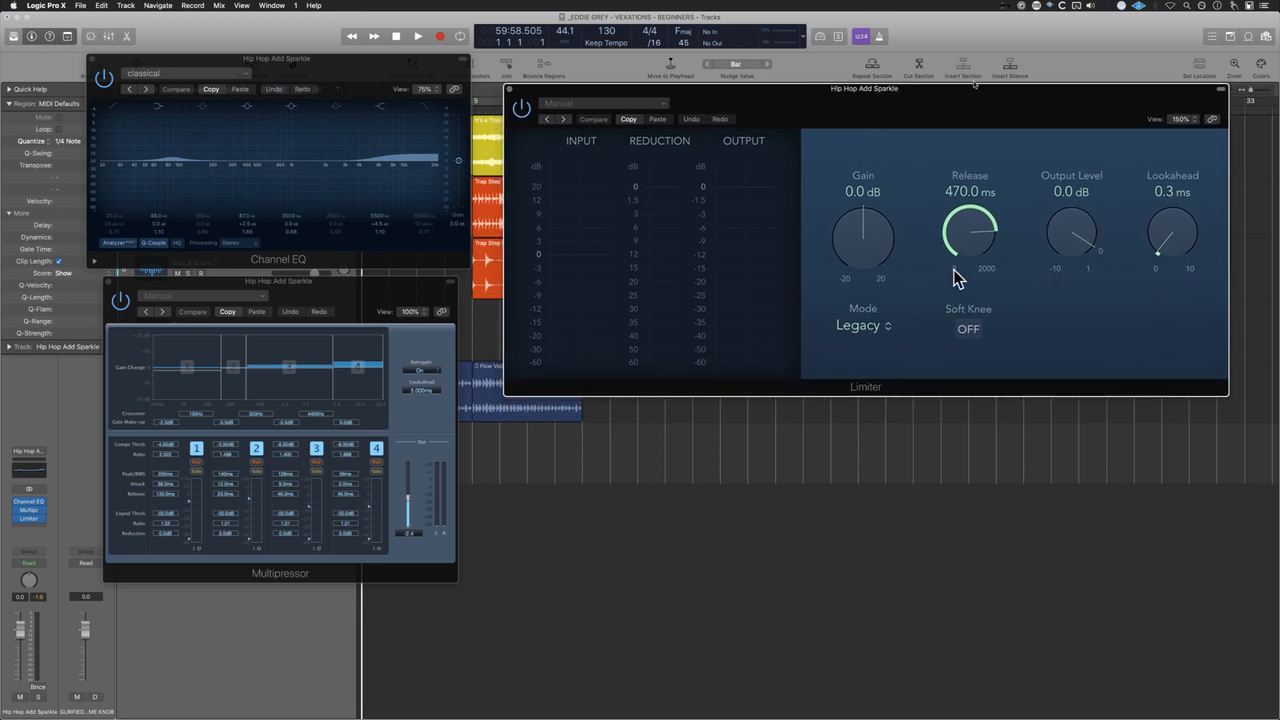
Step: Set the Limiter's output level to -0.7 dB, and try raising its gain before resetting it to 0 dB
left_click_drag(1063, 237, 1062, 245)
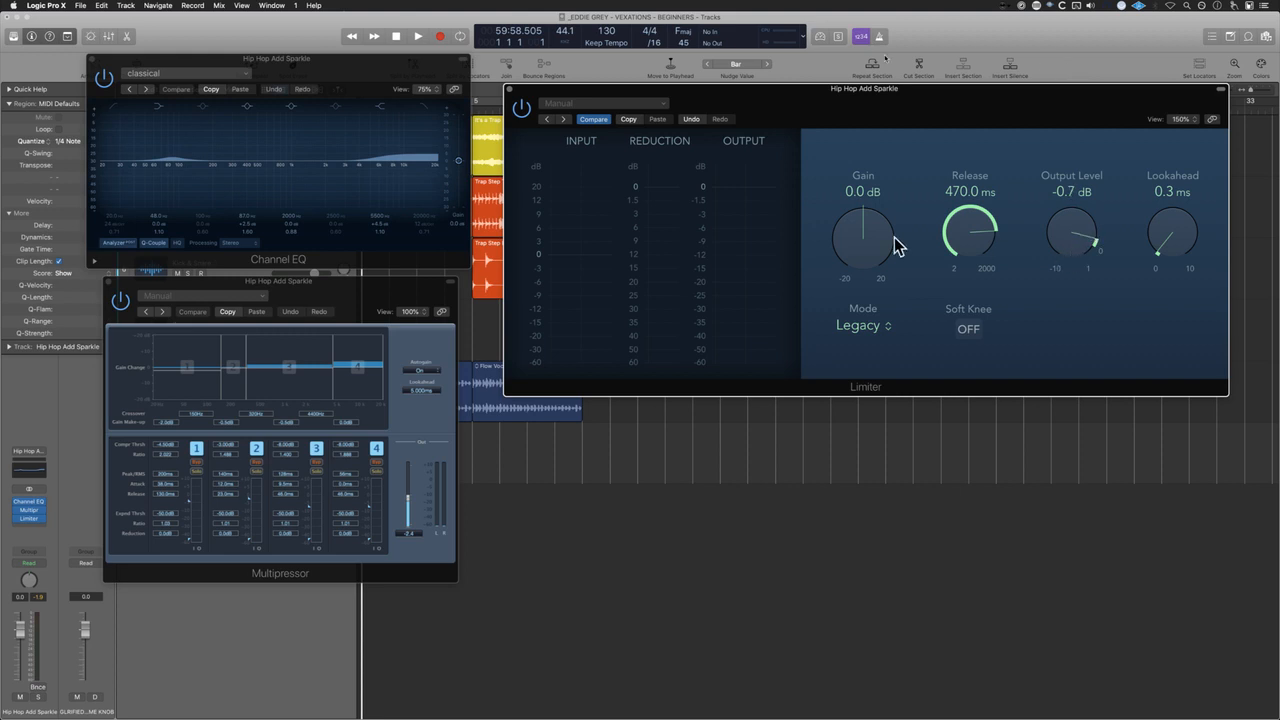
left_click_drag(863, 237, 870, 75)
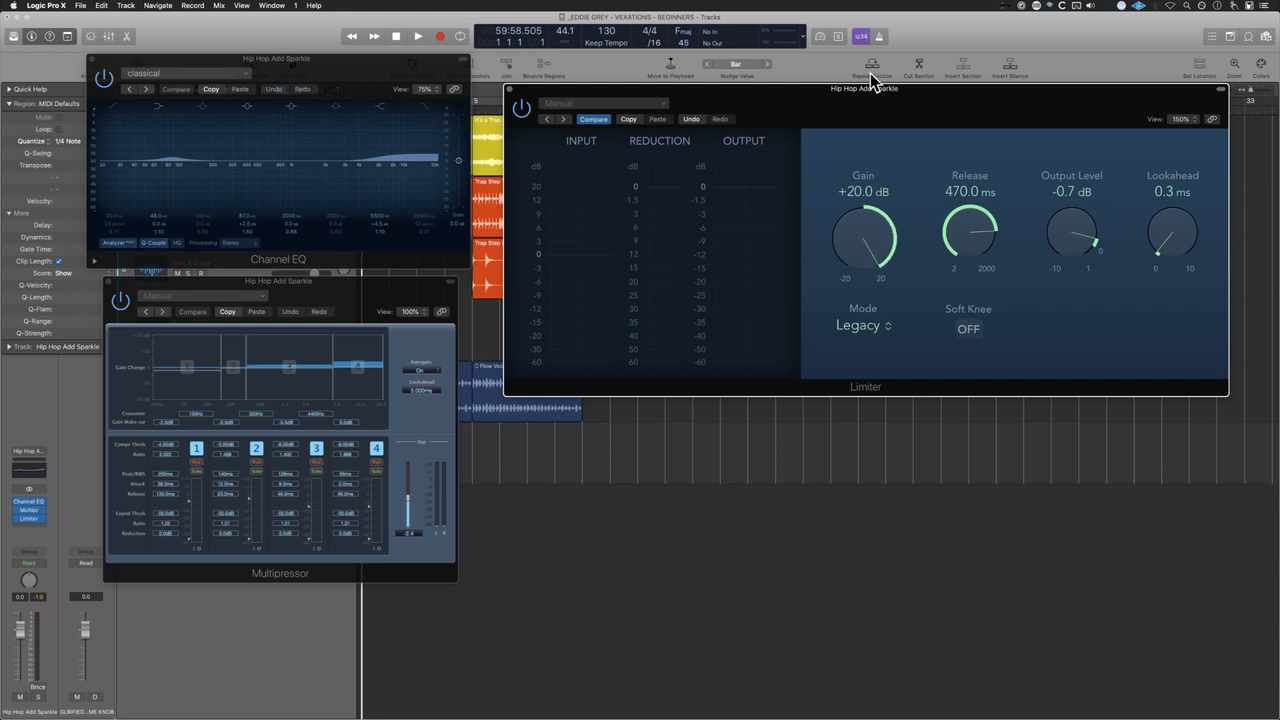
left_click(868, 255, "alt")
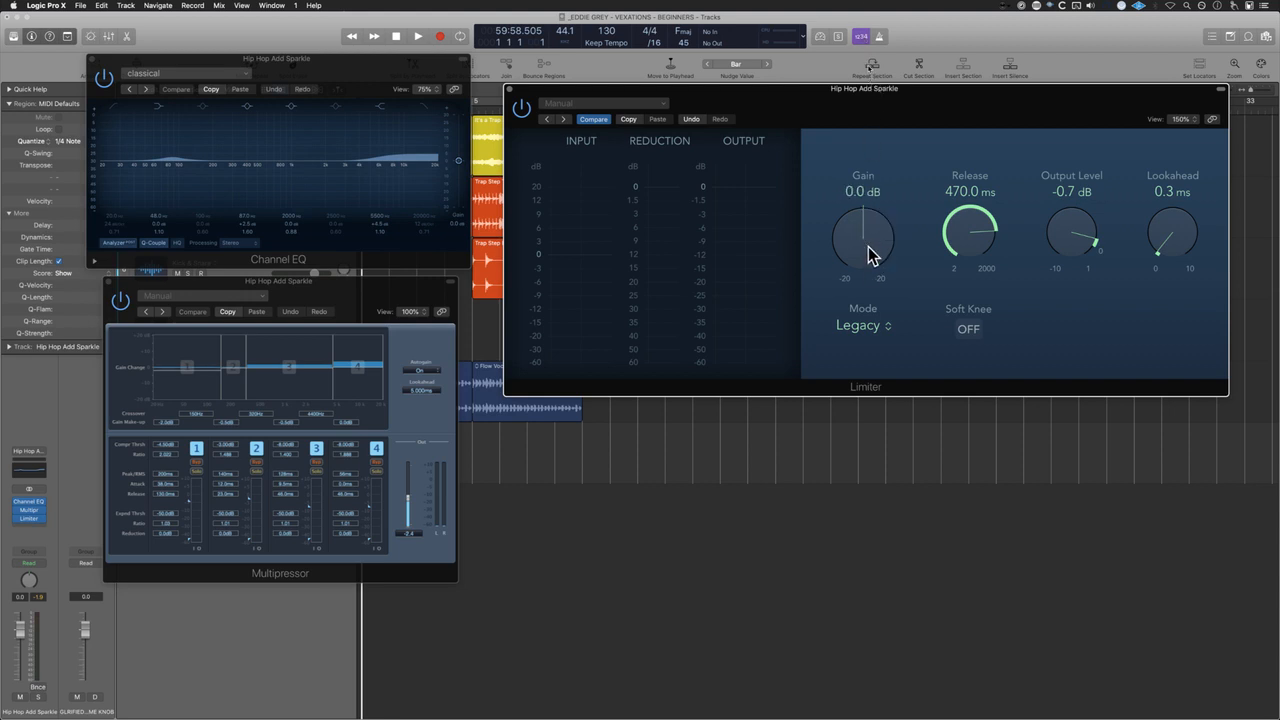
left_click_drag(368, 292, 362, 298)
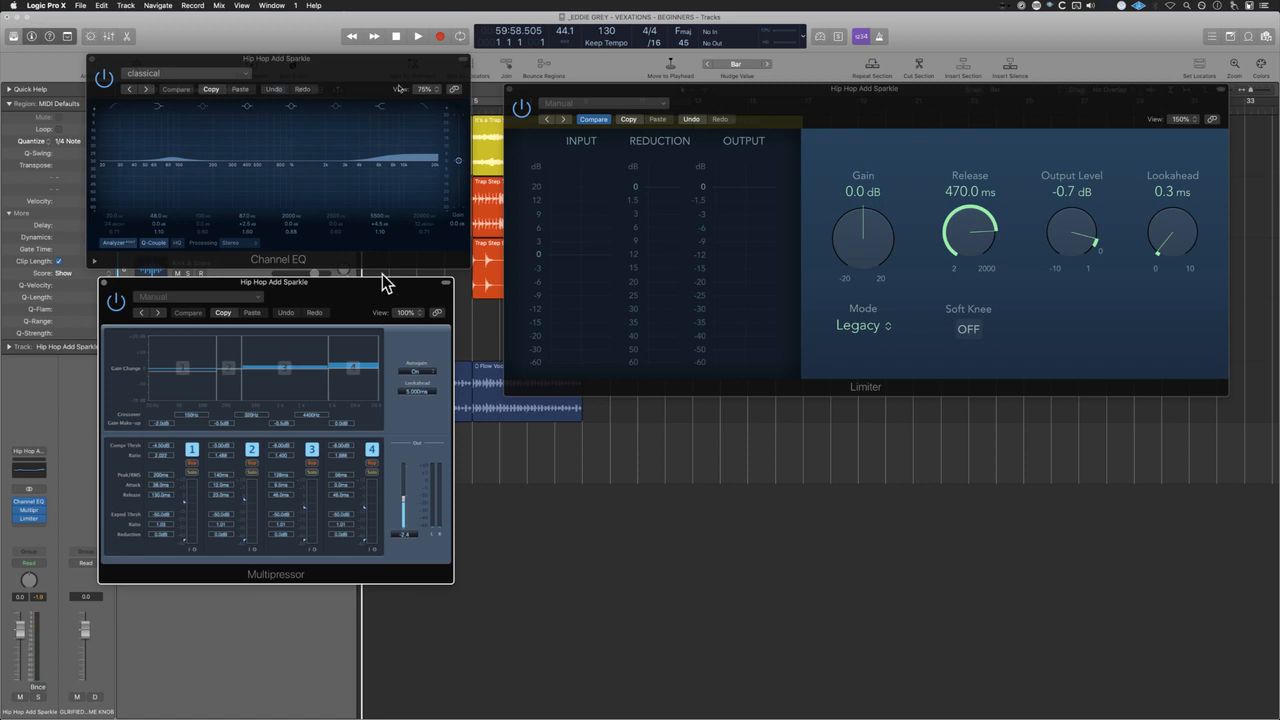
left_click_drag(816, 96, 805, 122)
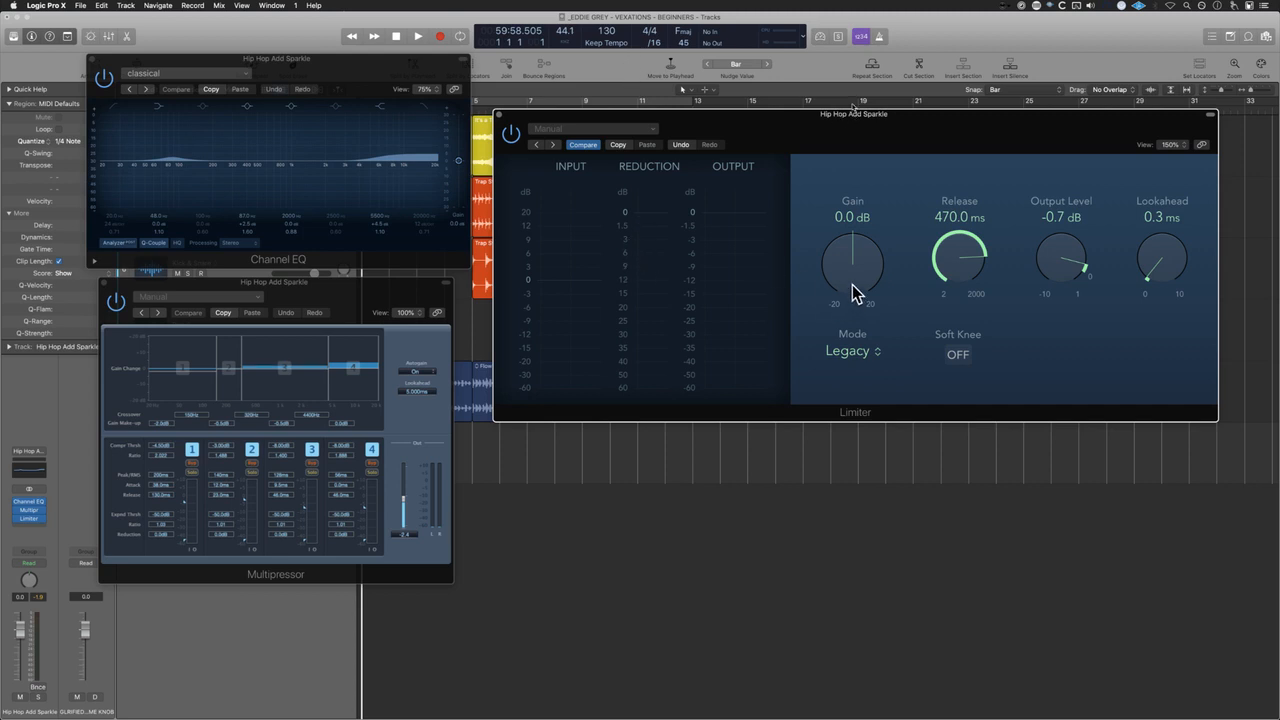
left_click_drag(852, 284, 855, 250)
left_click(868, 270, "alt")
Step: Set the Limiter's gain to +3.5 dB while playing the project with cycle mode on, and stop playback
key("c")
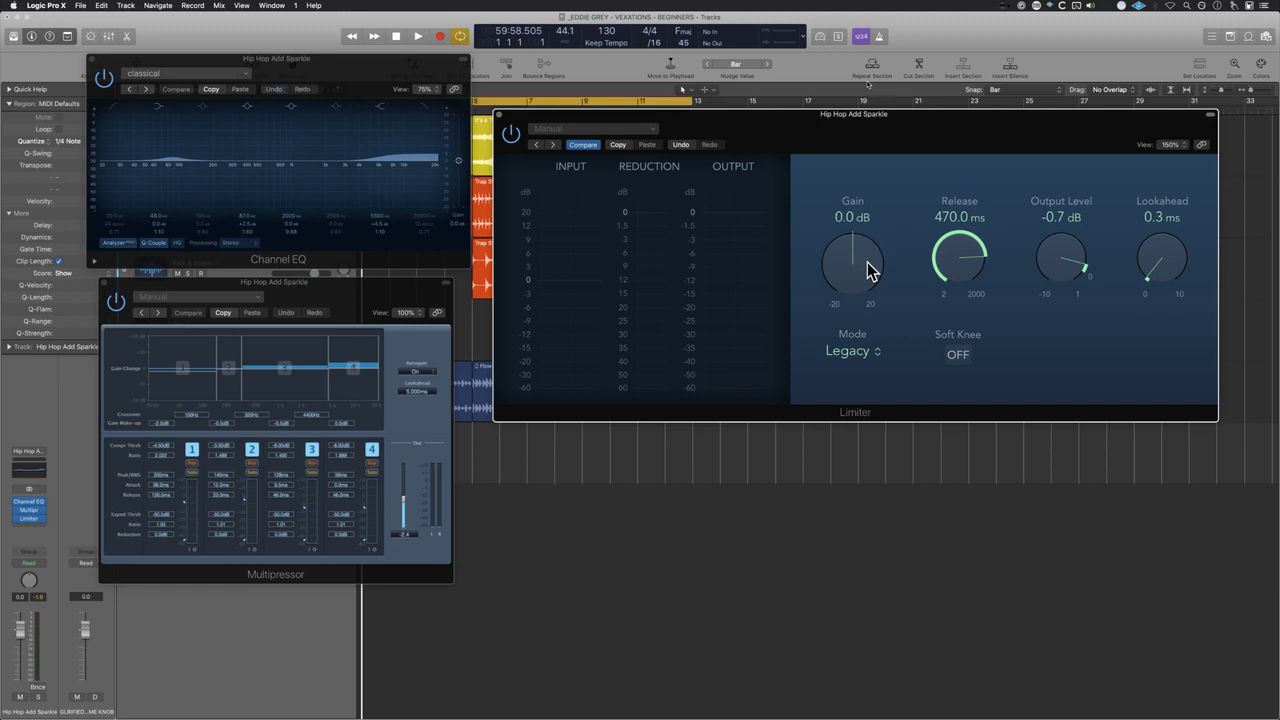
key("space")
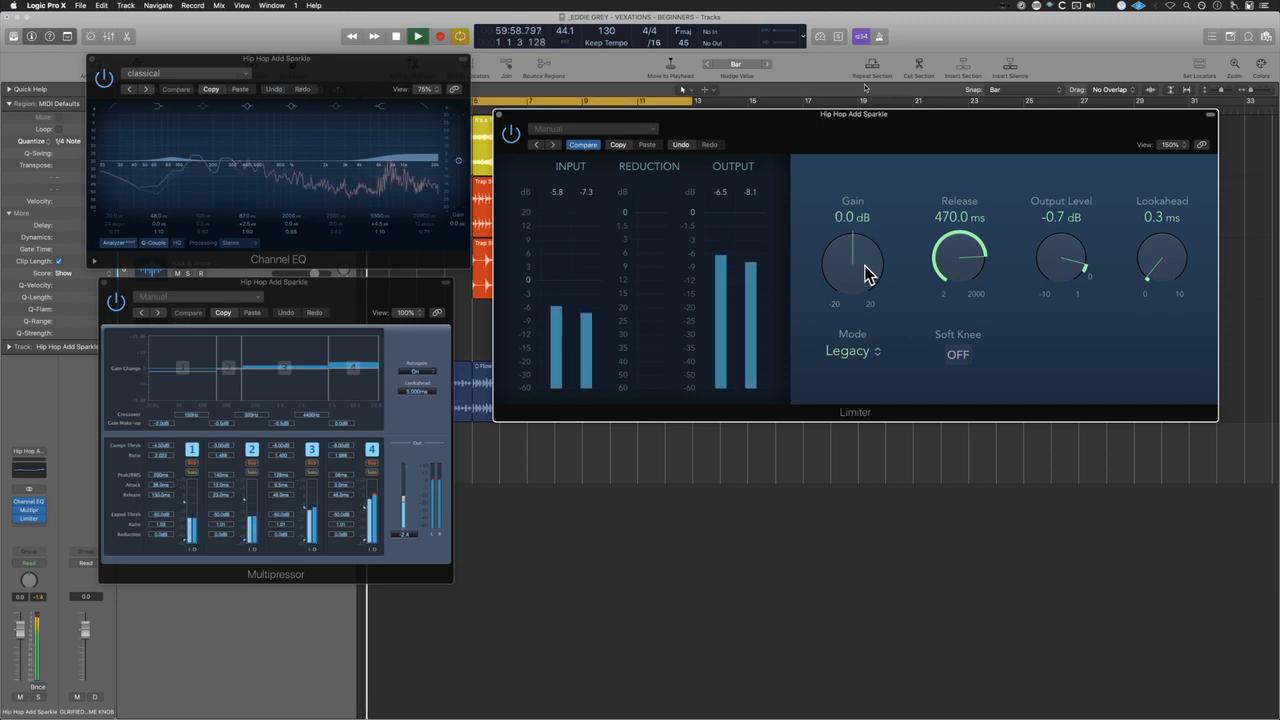
left_click_drag(868, 272, 866, 266)
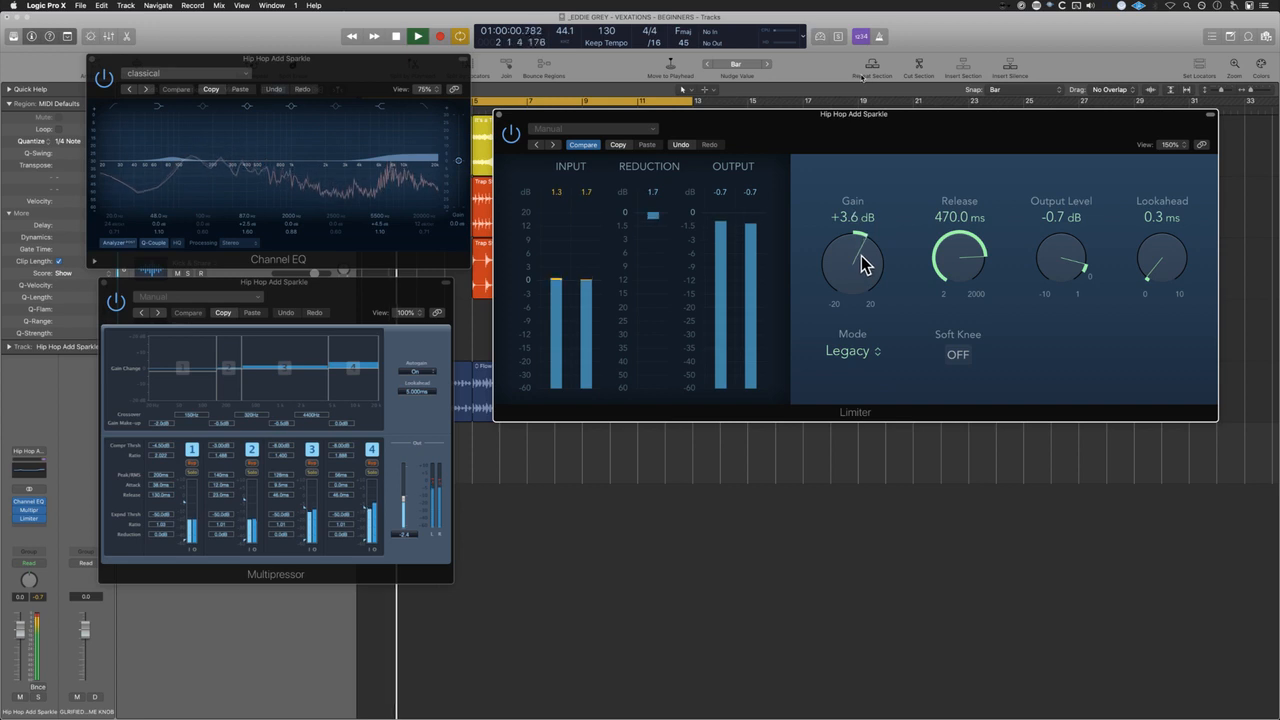
left_click(855, 265, "alt")
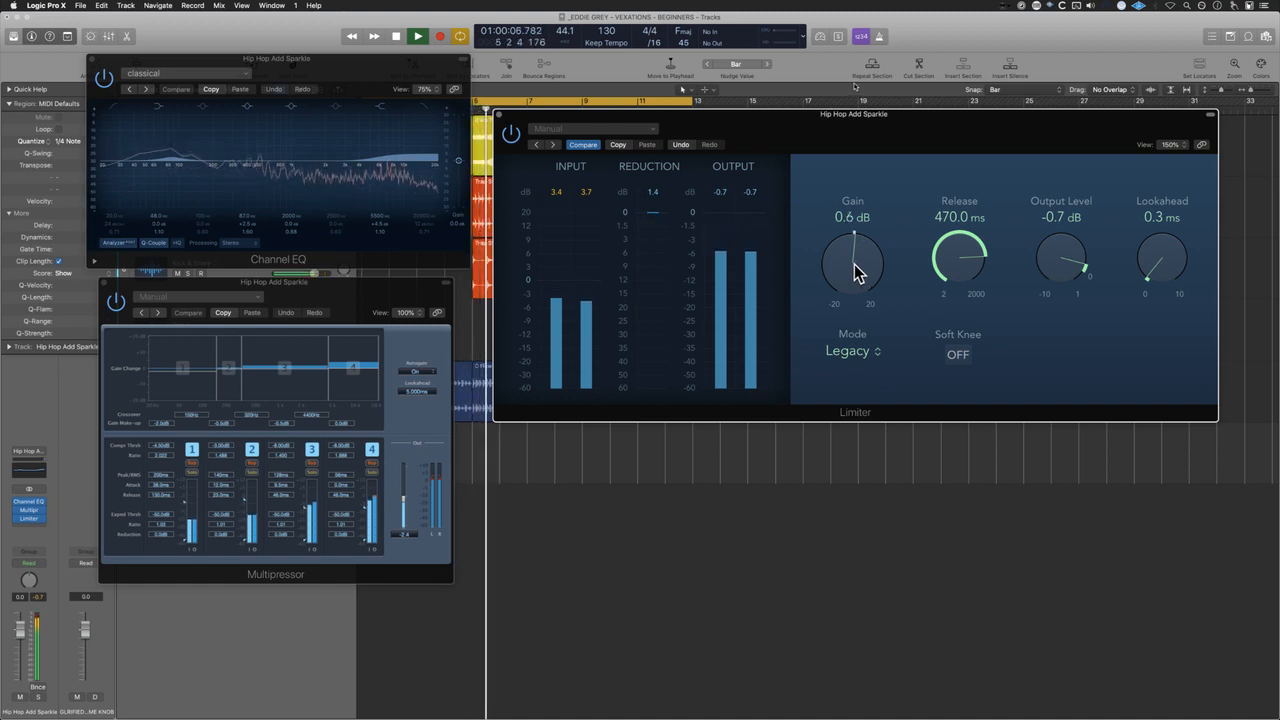
left_click_drag(855, 266, 853, 261)
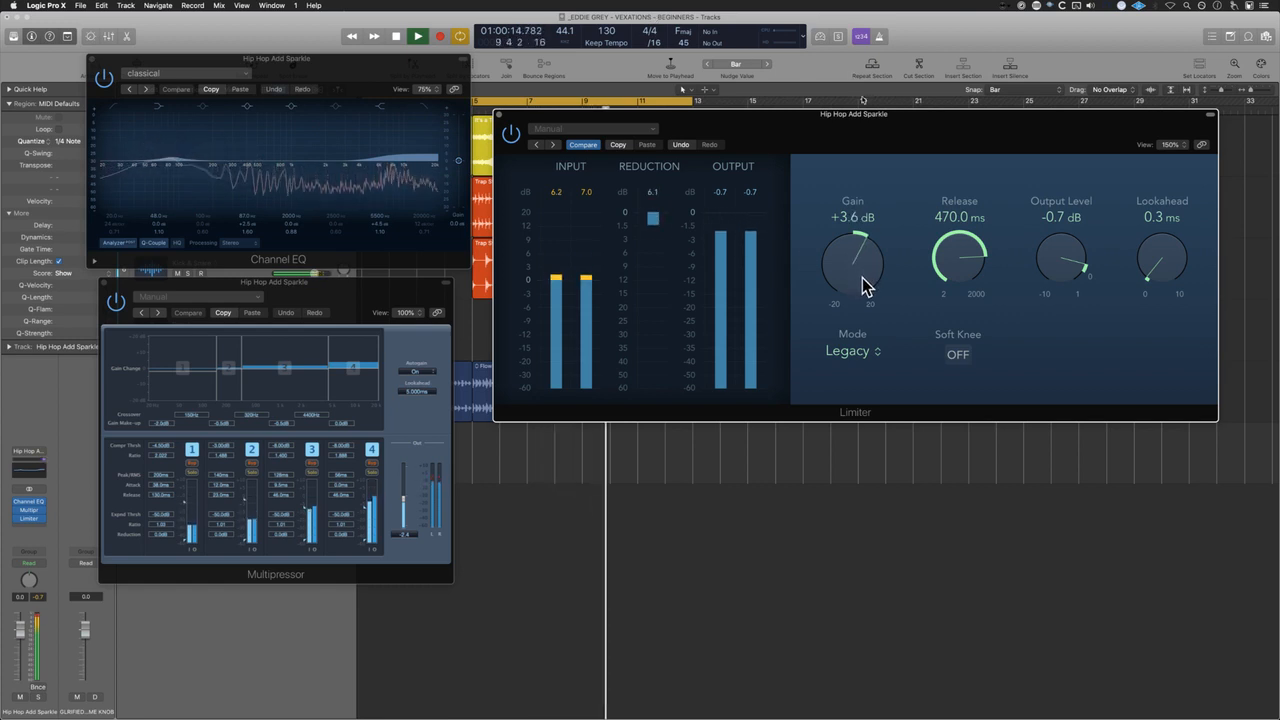
left_click_drag(862, 277, 862, 284)
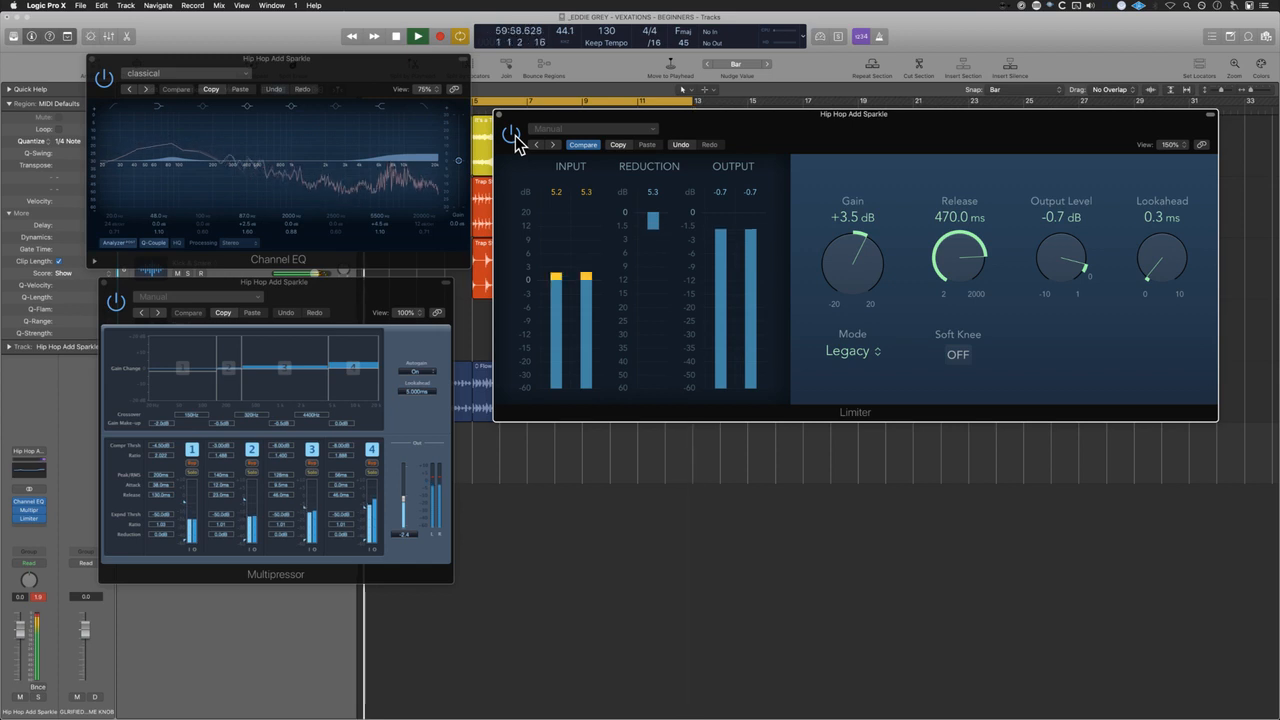
key("space")
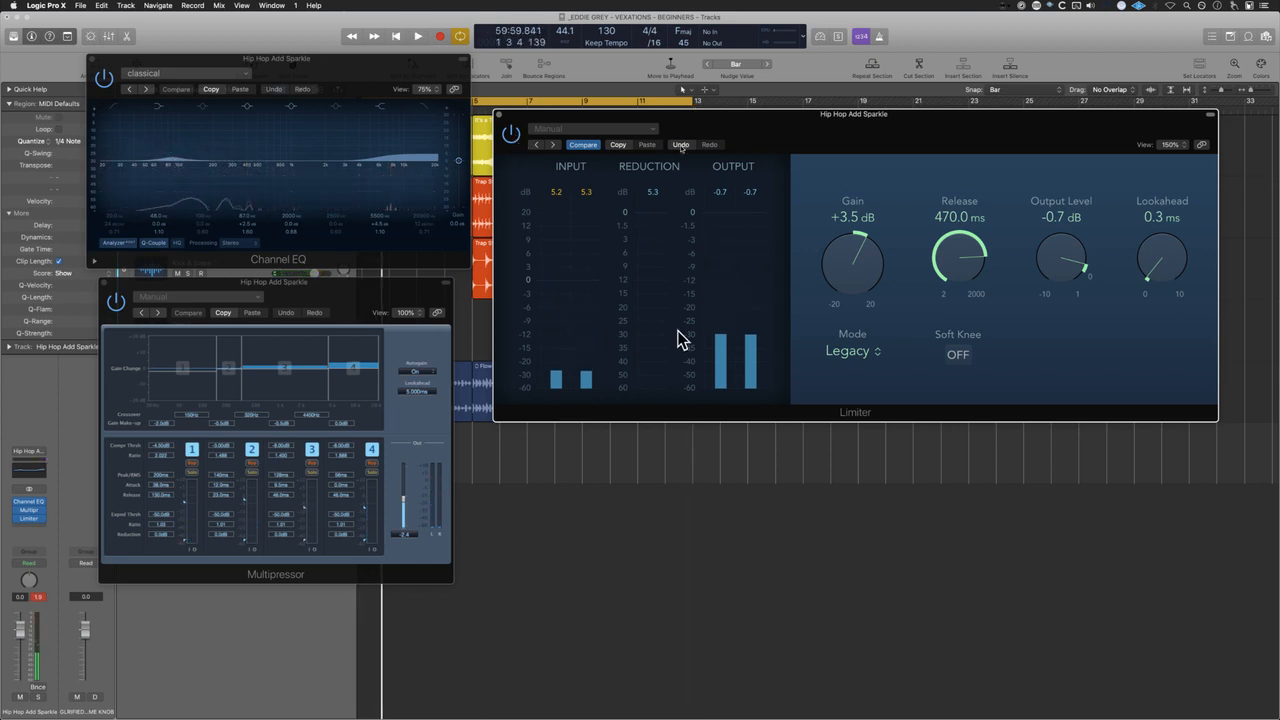
Step: Compare playback with the Multipressor bypassed and active, and raise its master output gain
left_click(117, 308)
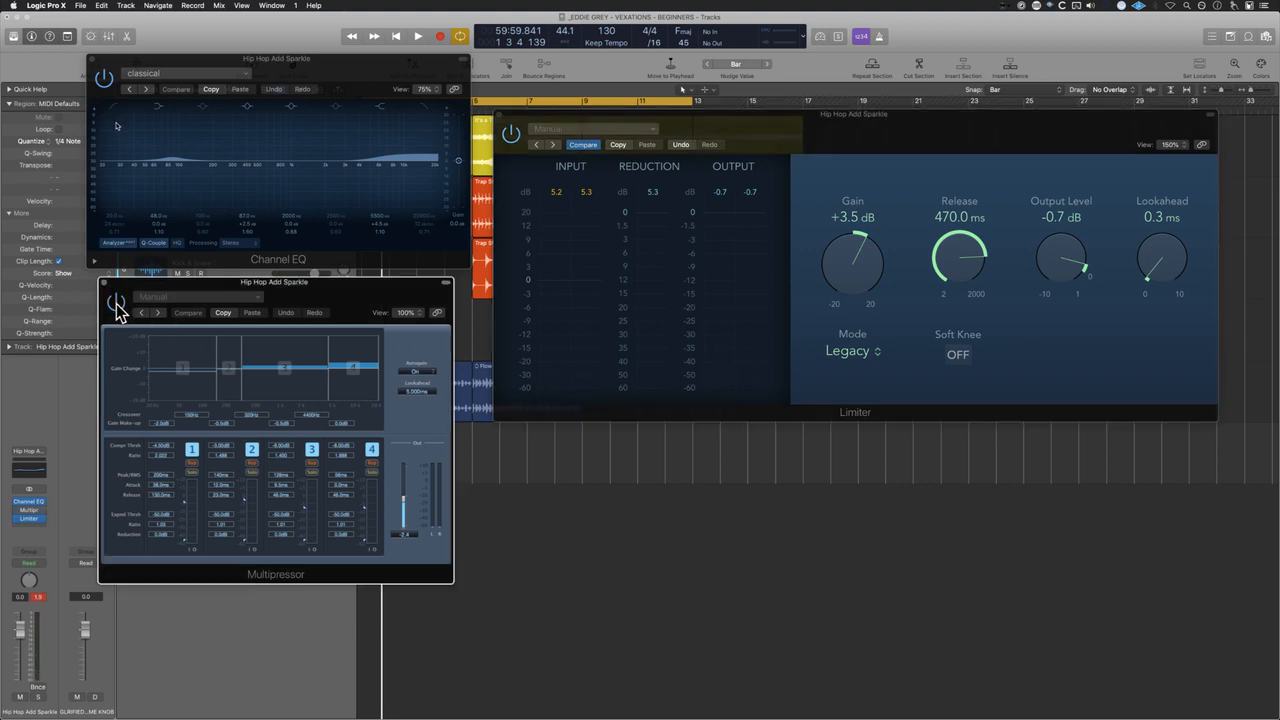
key("space")
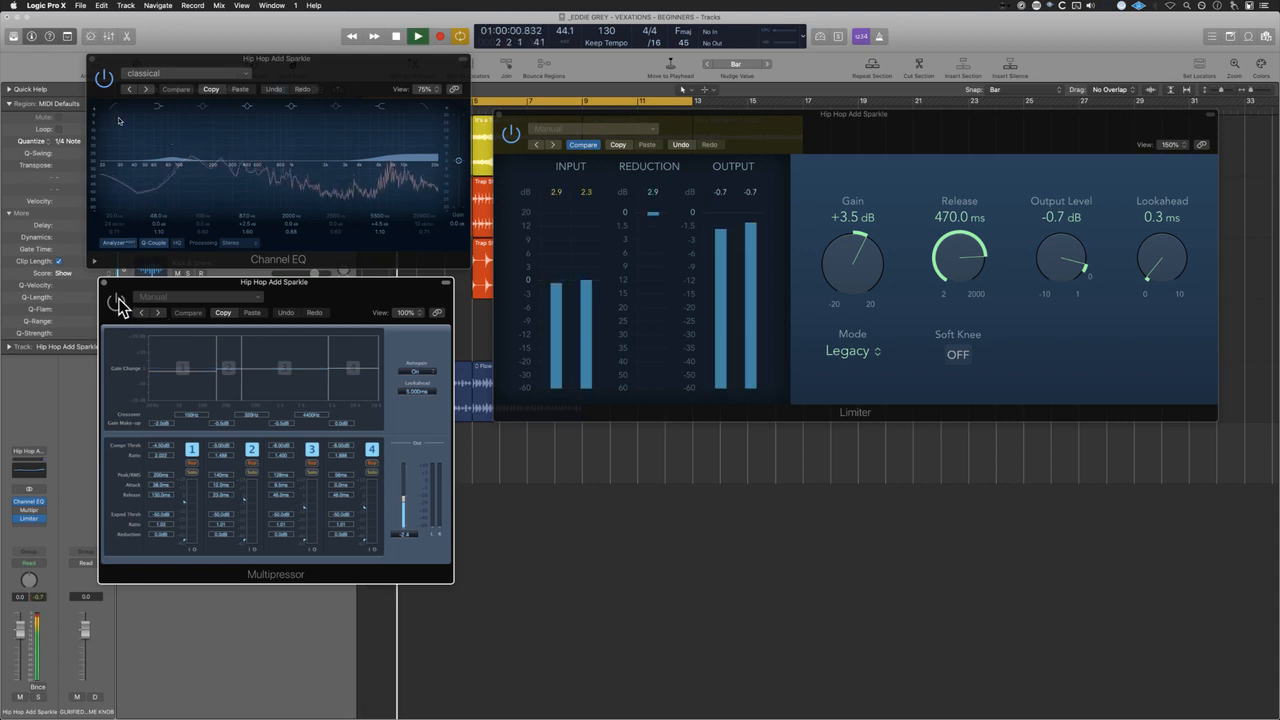
left_click(119, 300)
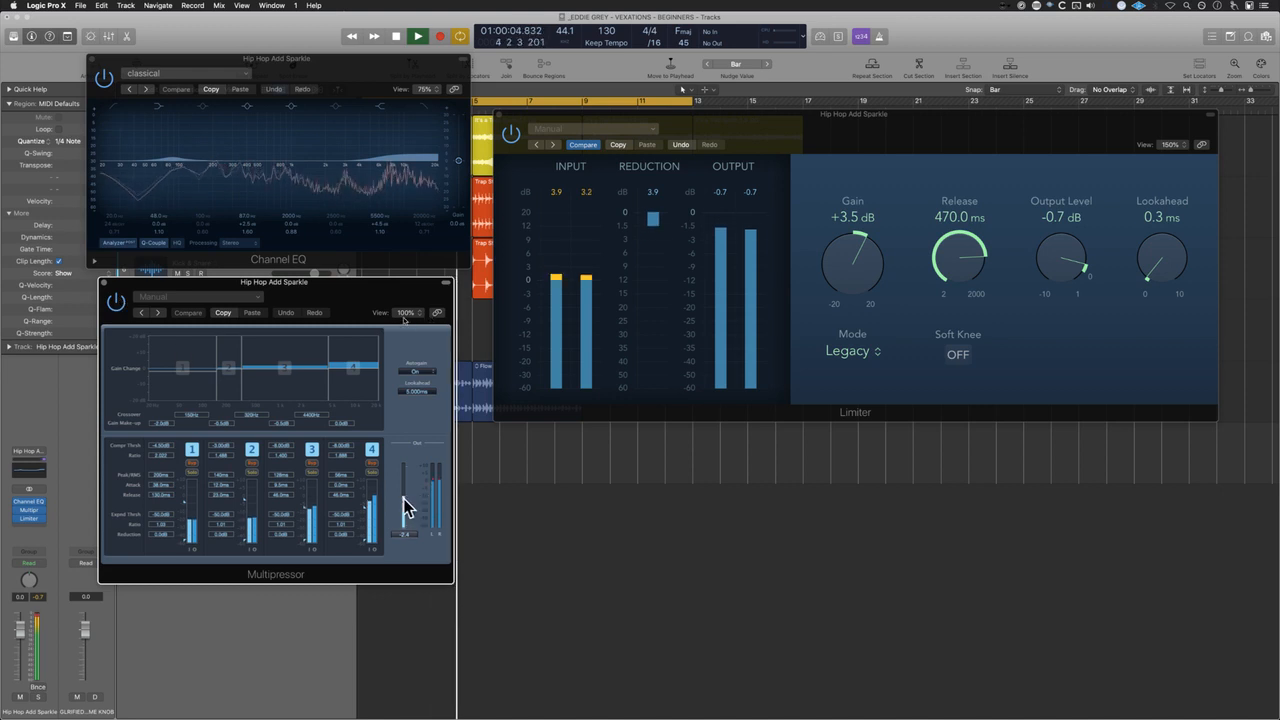
left_click_drag(403, 498, 403, 492)
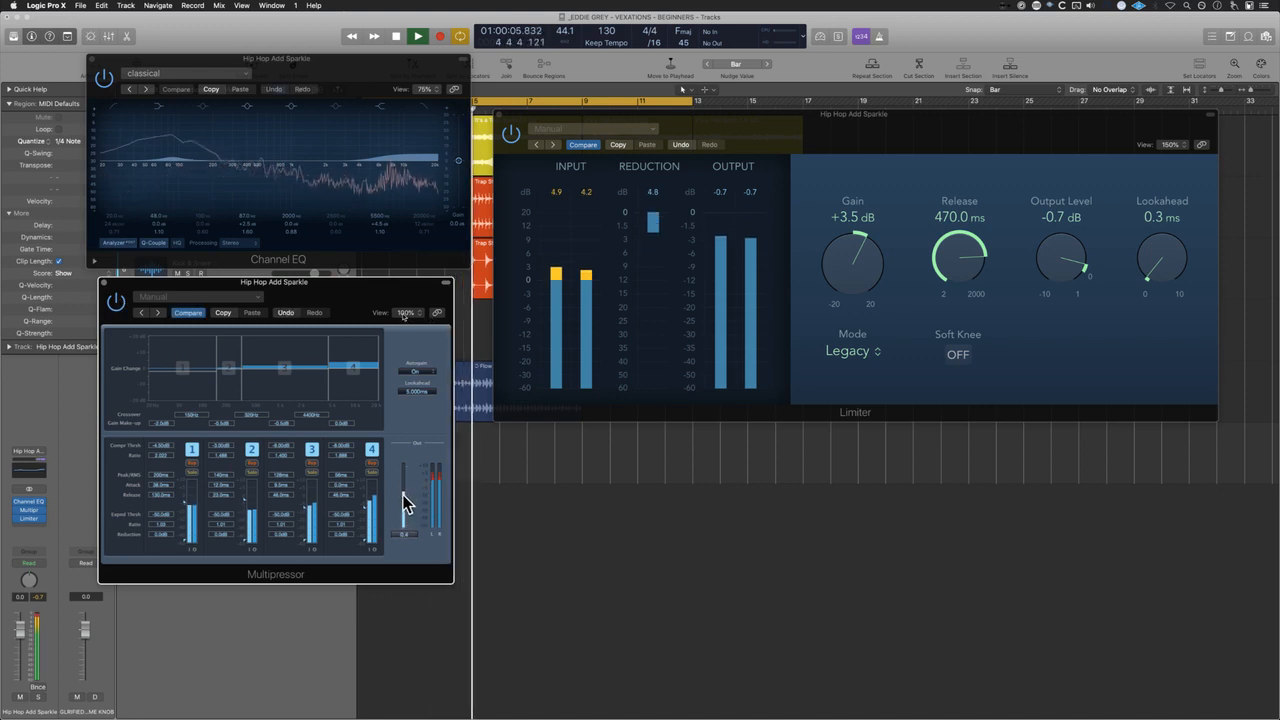
left_click(117, 301)
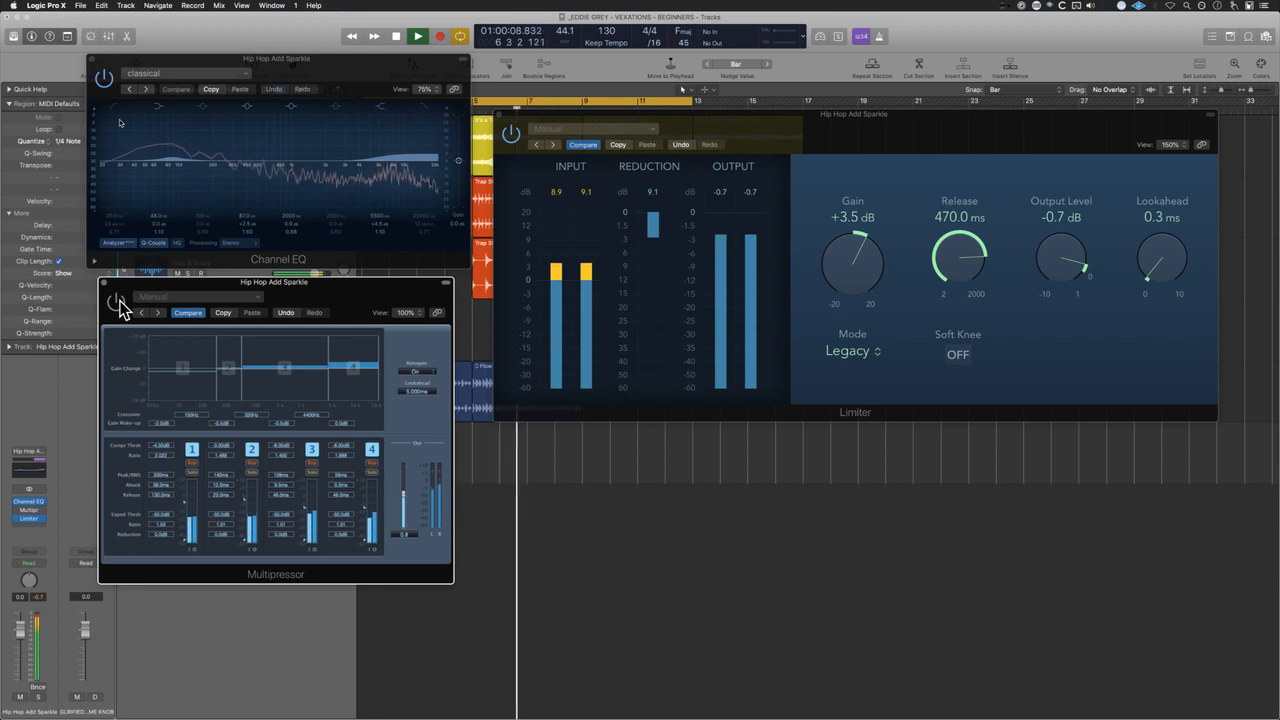
left_click(117, 301)
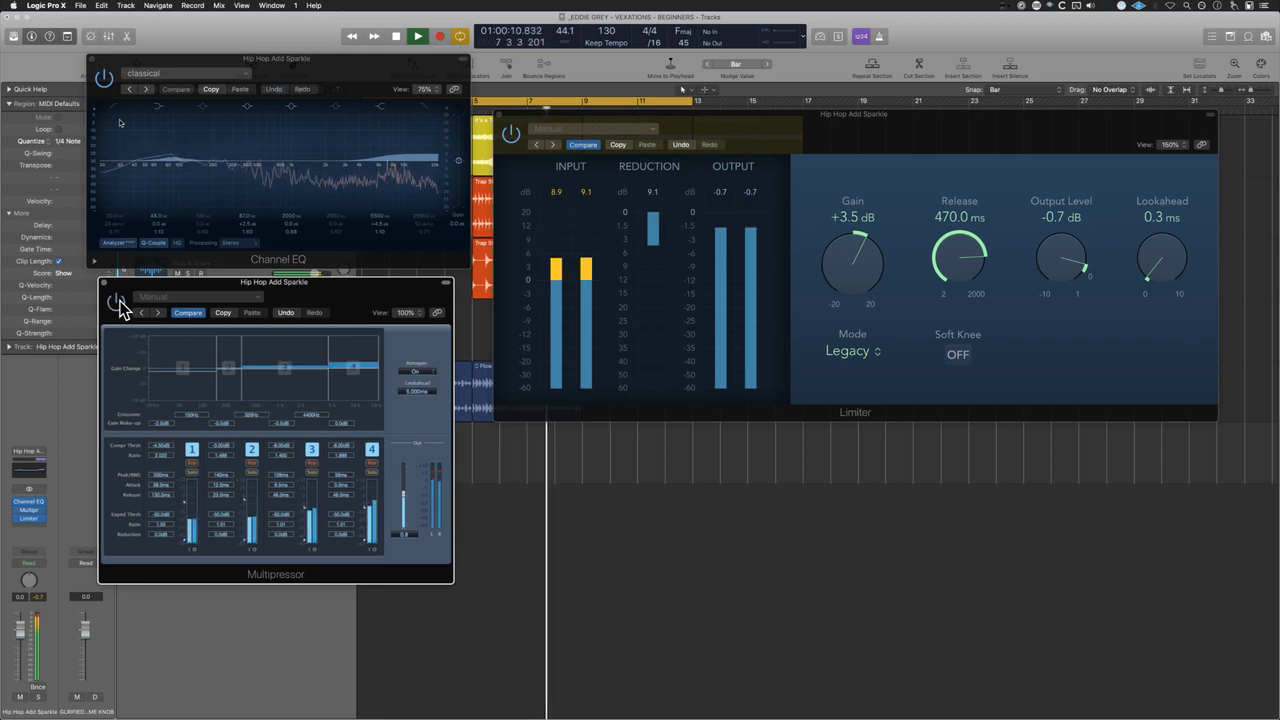
Step: Load the factory preset Final Hip Hop Compressor in the Multipressor
left_click(233, 297)
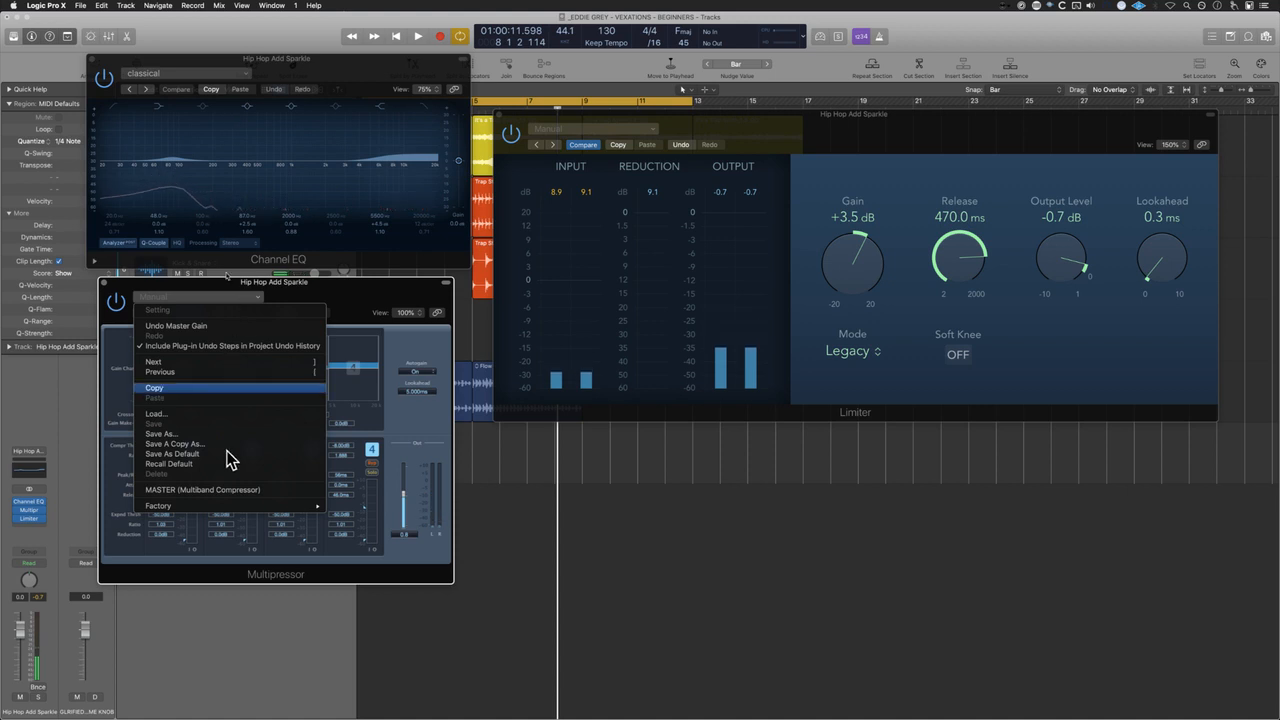
mouse_move(235, 505)
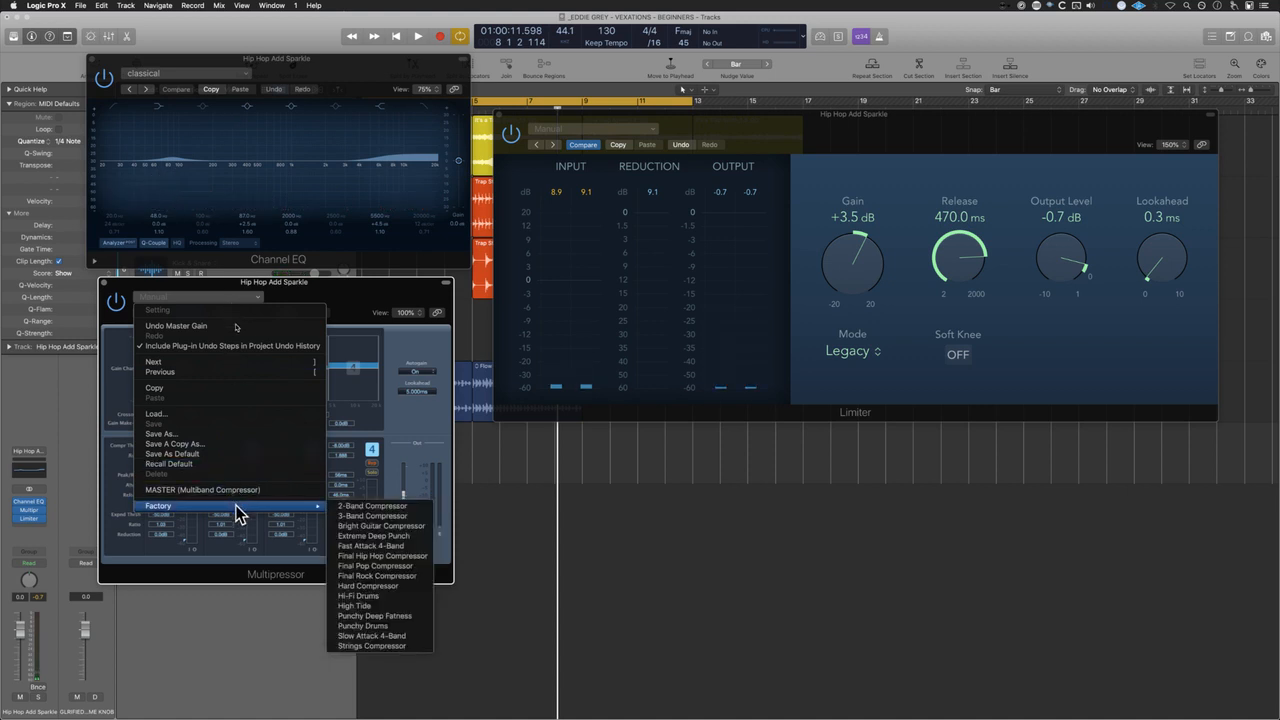
left_click(415, 557)
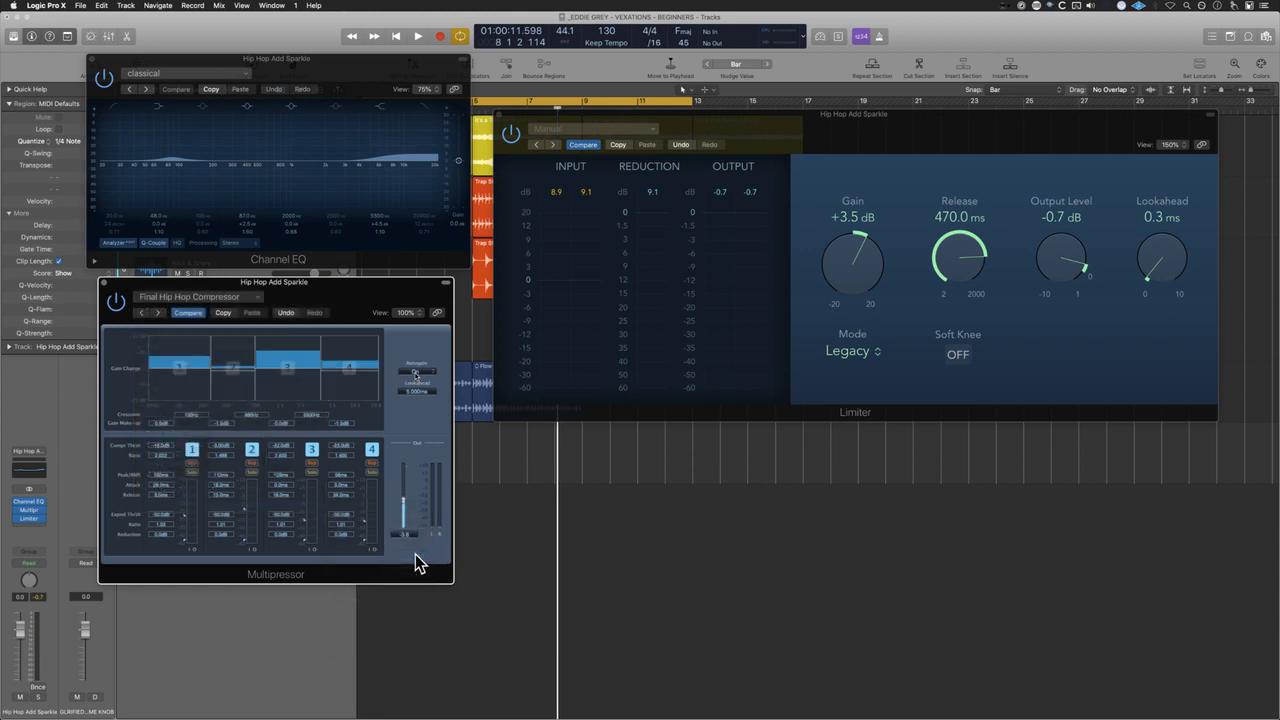
Step: Play the project and compare the sound with the Multipressor bypassed and active, leaving it active
left_click(117, 303)
key("space")
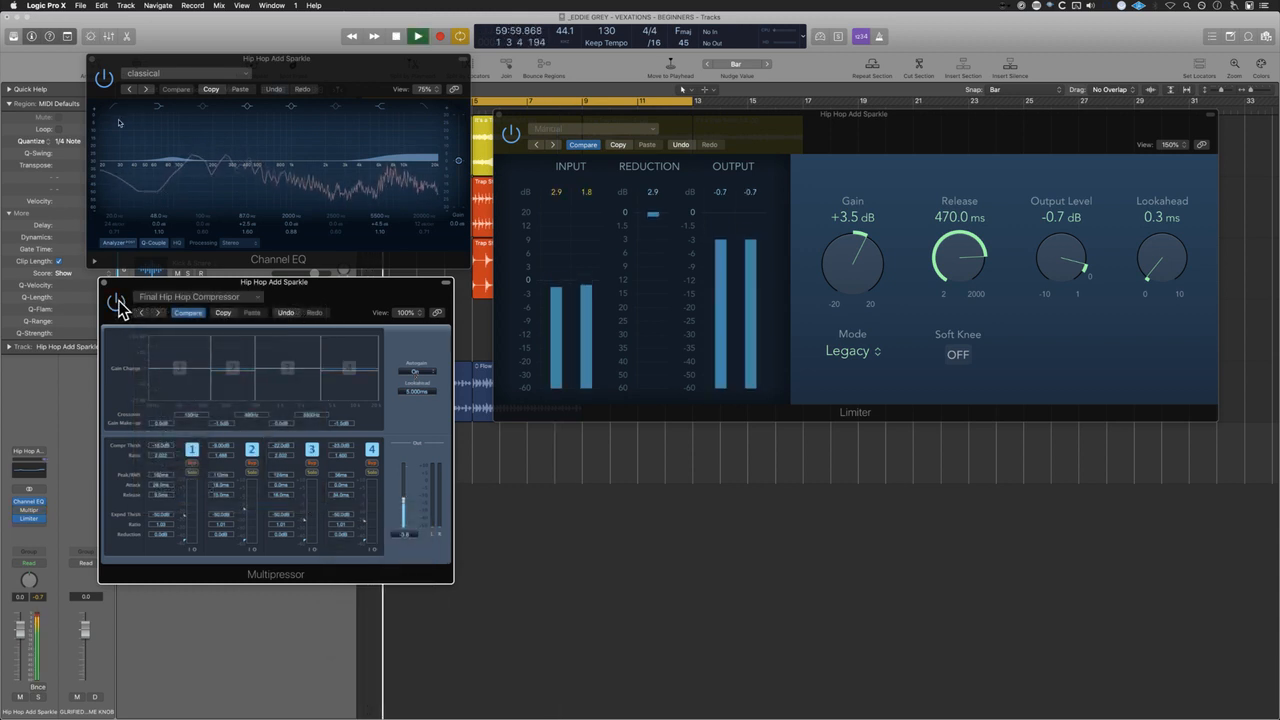
left_click(117, 303)
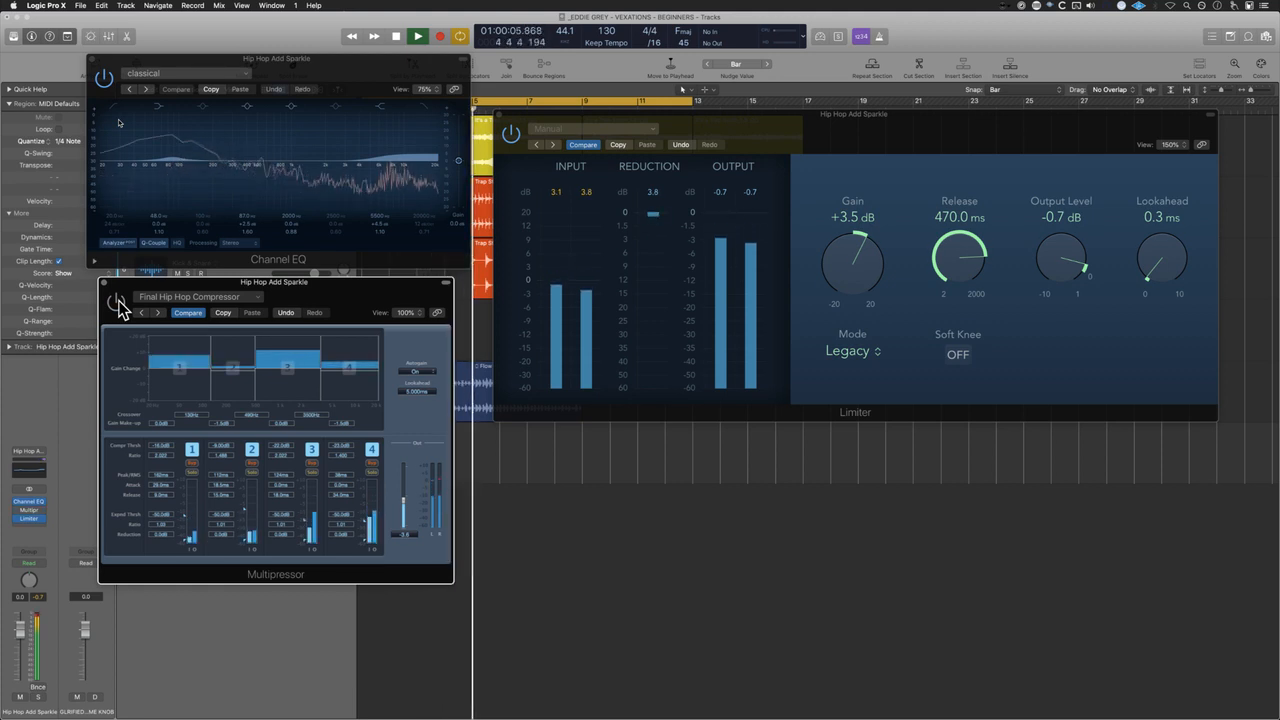
left_click(117, 303)
left_click(117, 303)
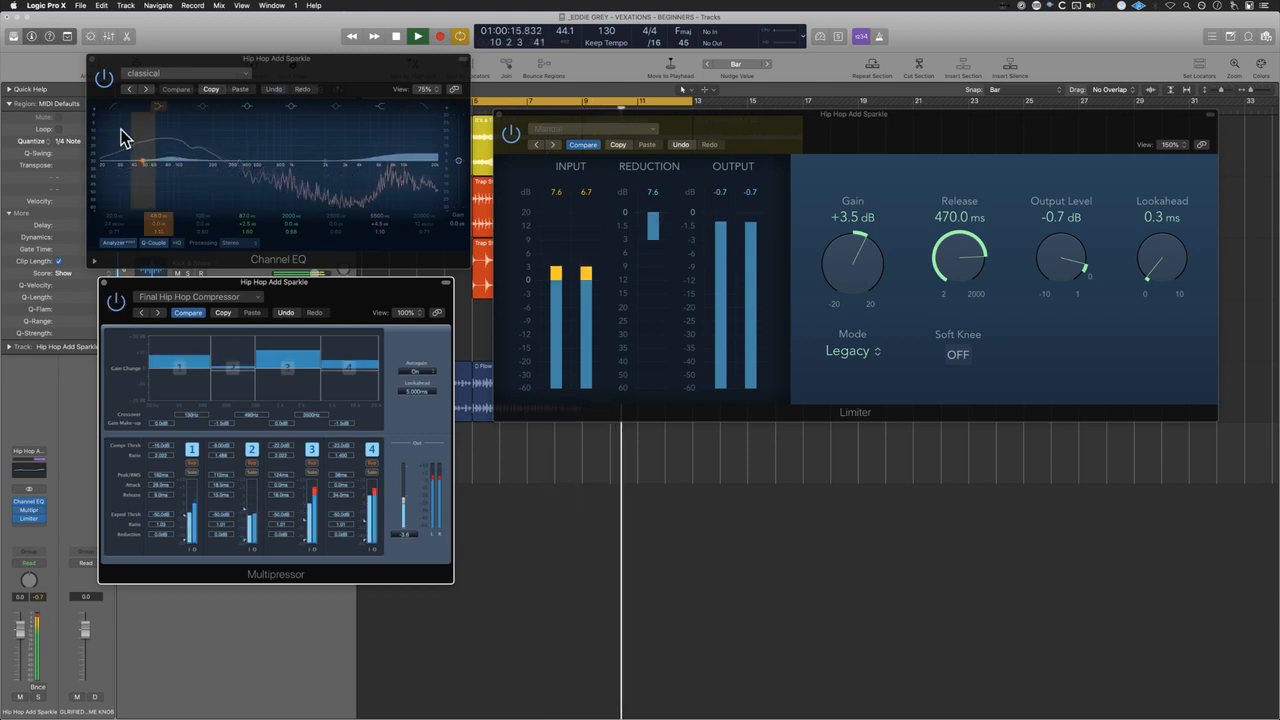
Step: Compare the sound with the Channel EQ bypassed and active, stop playback, and close all open plug-in windows
left_click(104, 78)
left_click(104, 78)
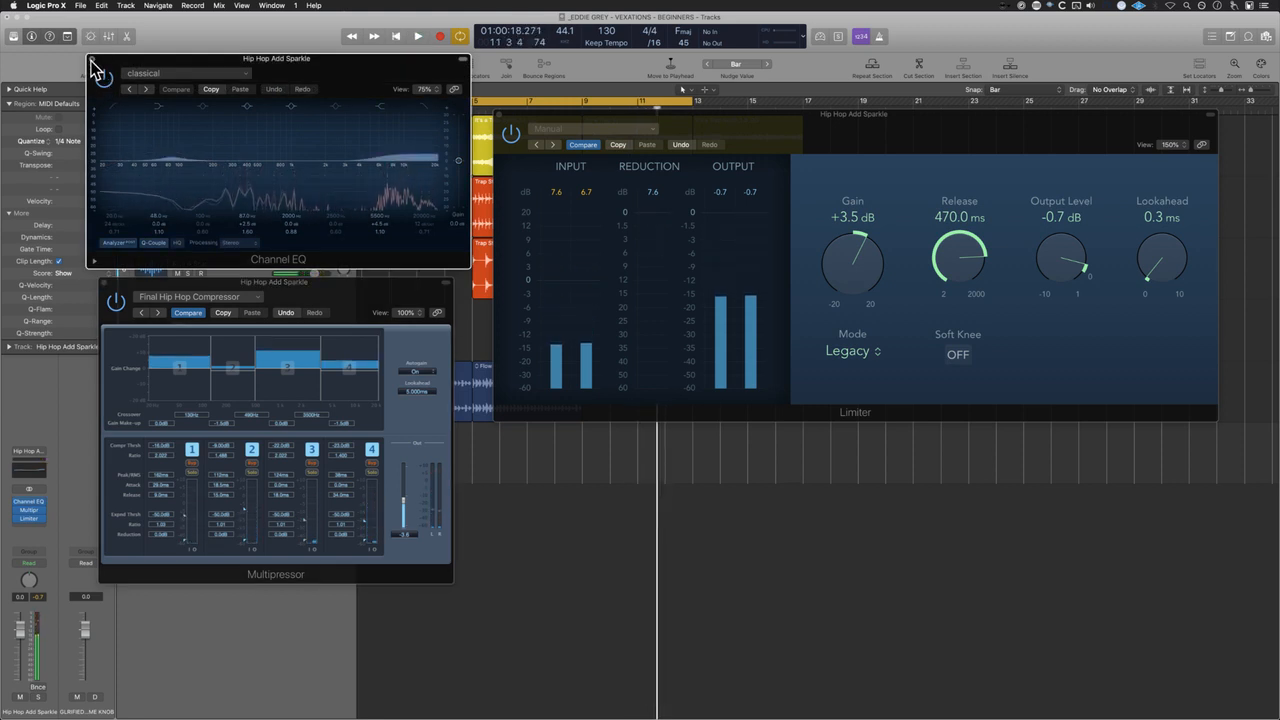
left_click(92, 62, "alt")
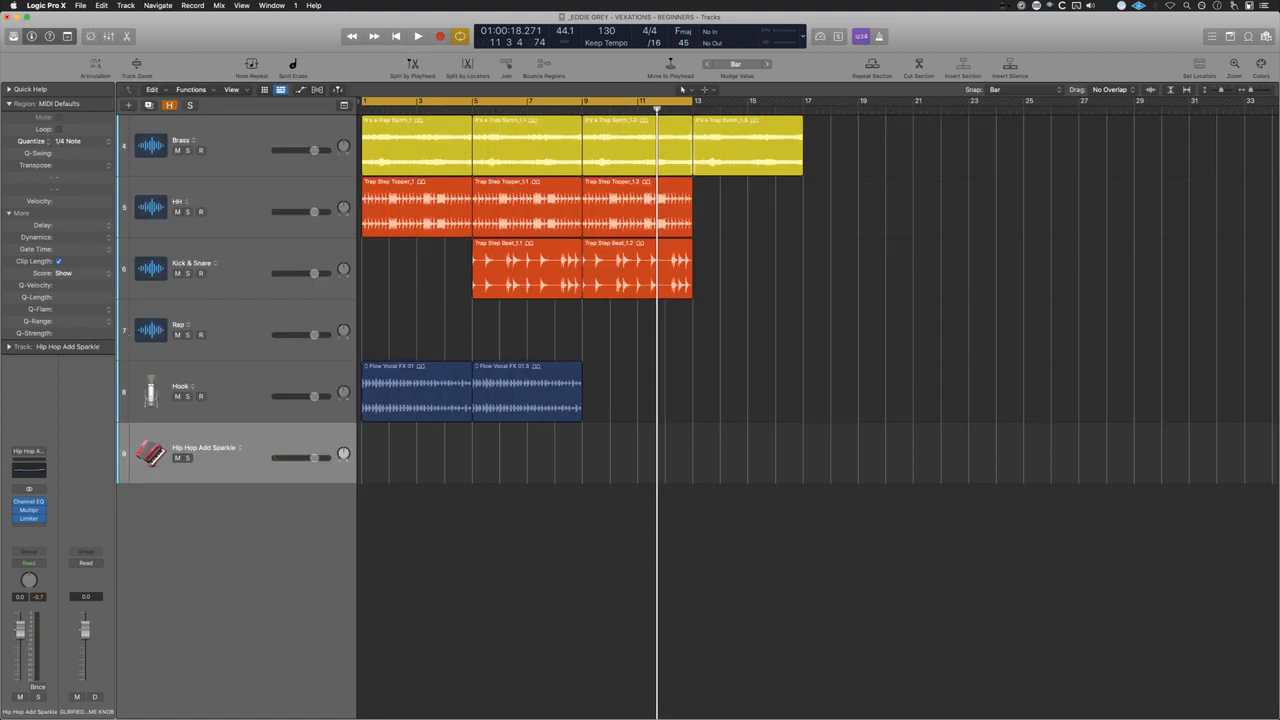
Step: Browse the factory channel strip settings available for the Hip Hop Add Sparkle output channel
left_click(34, 452)
mouse_move(85, 648)
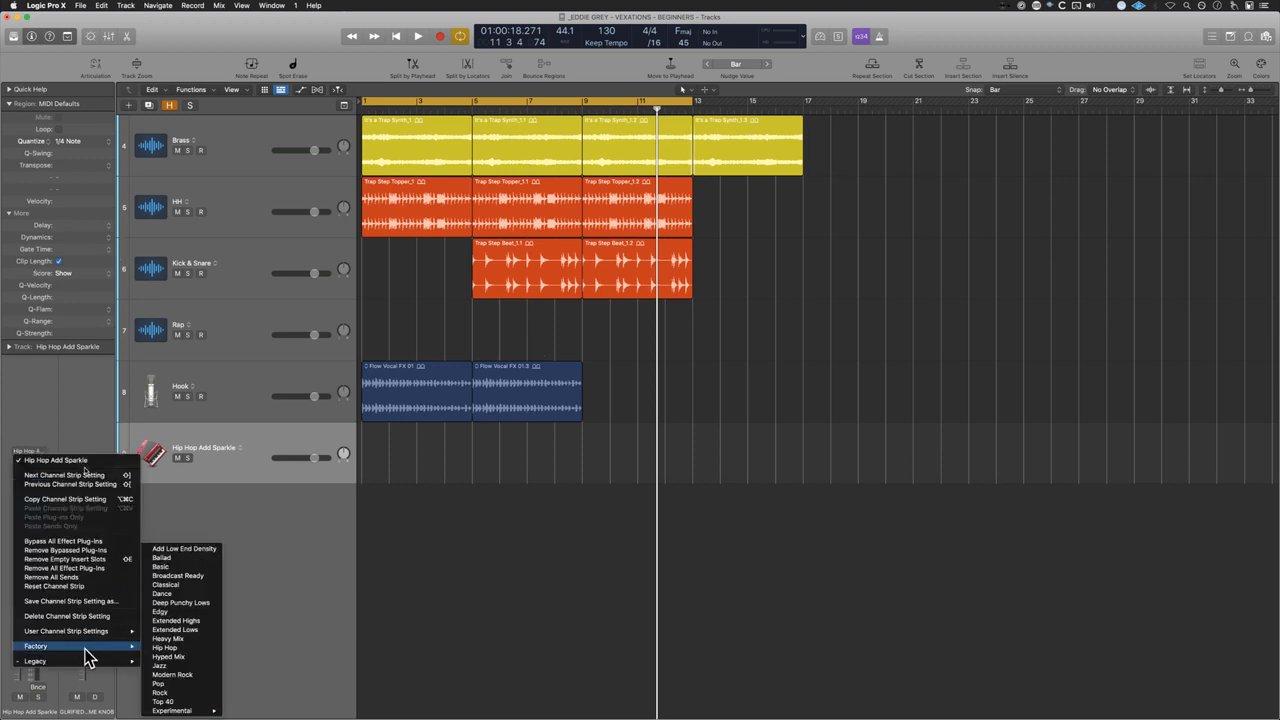
left_click(184, 657)
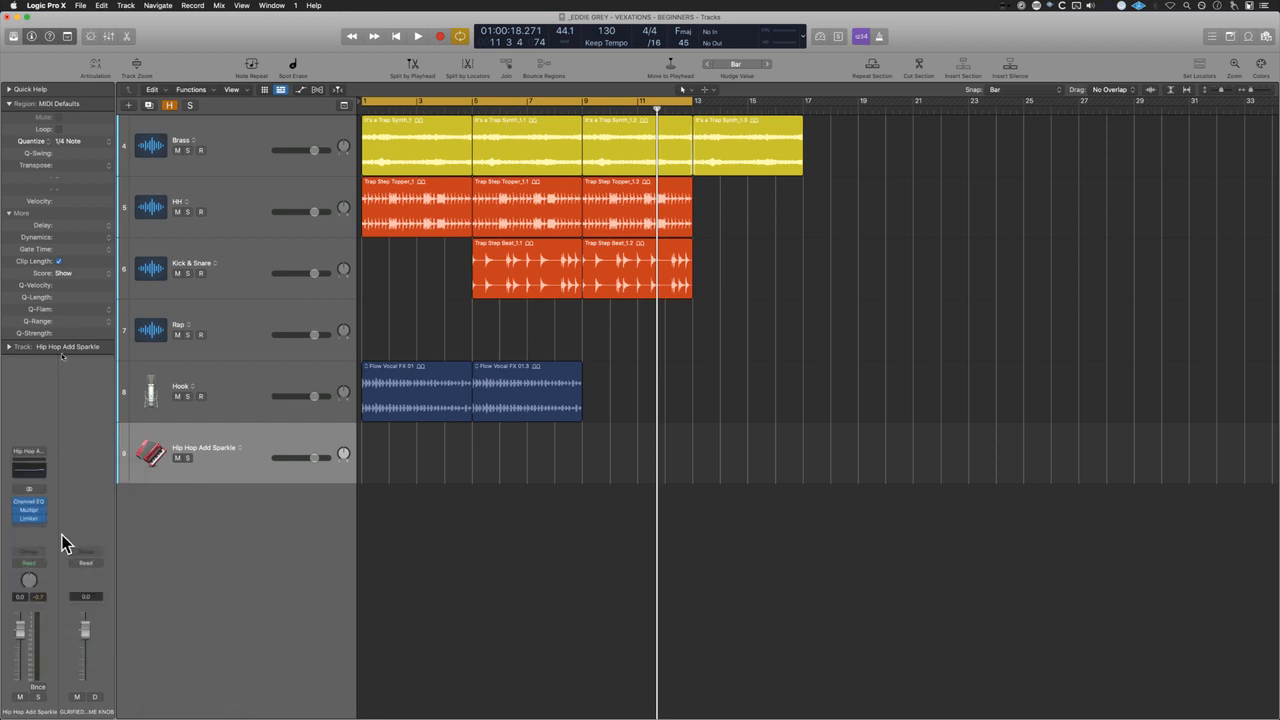
Step: Browse the Audio Units and Logic effect categories for the empty slot between the Multipressor and Limiter, and leave the slot empty
mouse_move(32, 519)
scroll(32, 521, "down", 1)
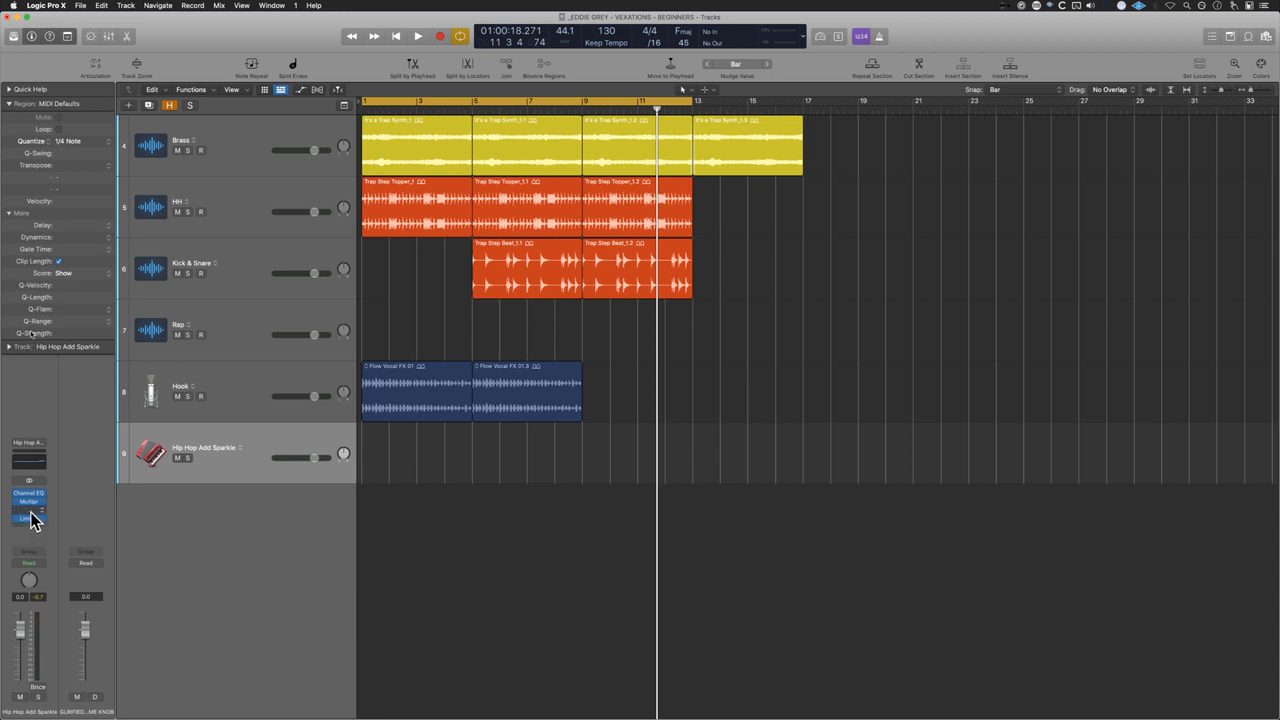
left_click(32, 519)
scroll(40, 535, "down", 10)
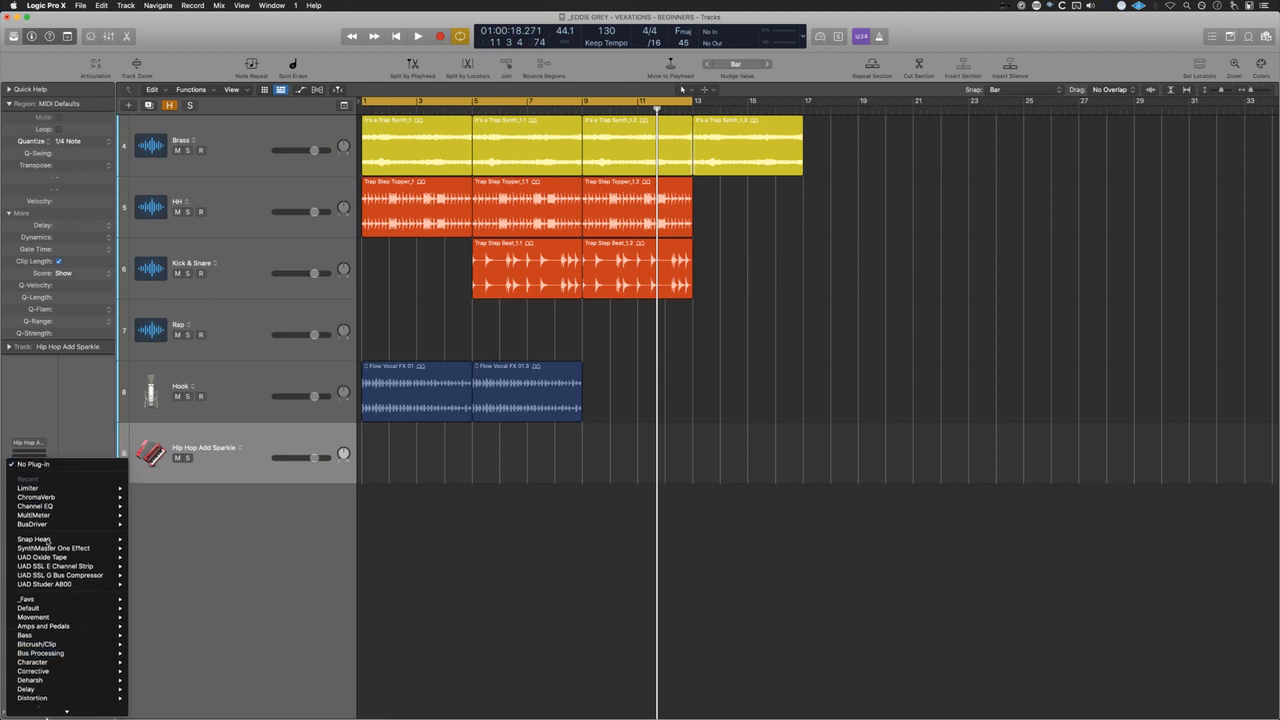
scroll(46, 542, "down", 5)
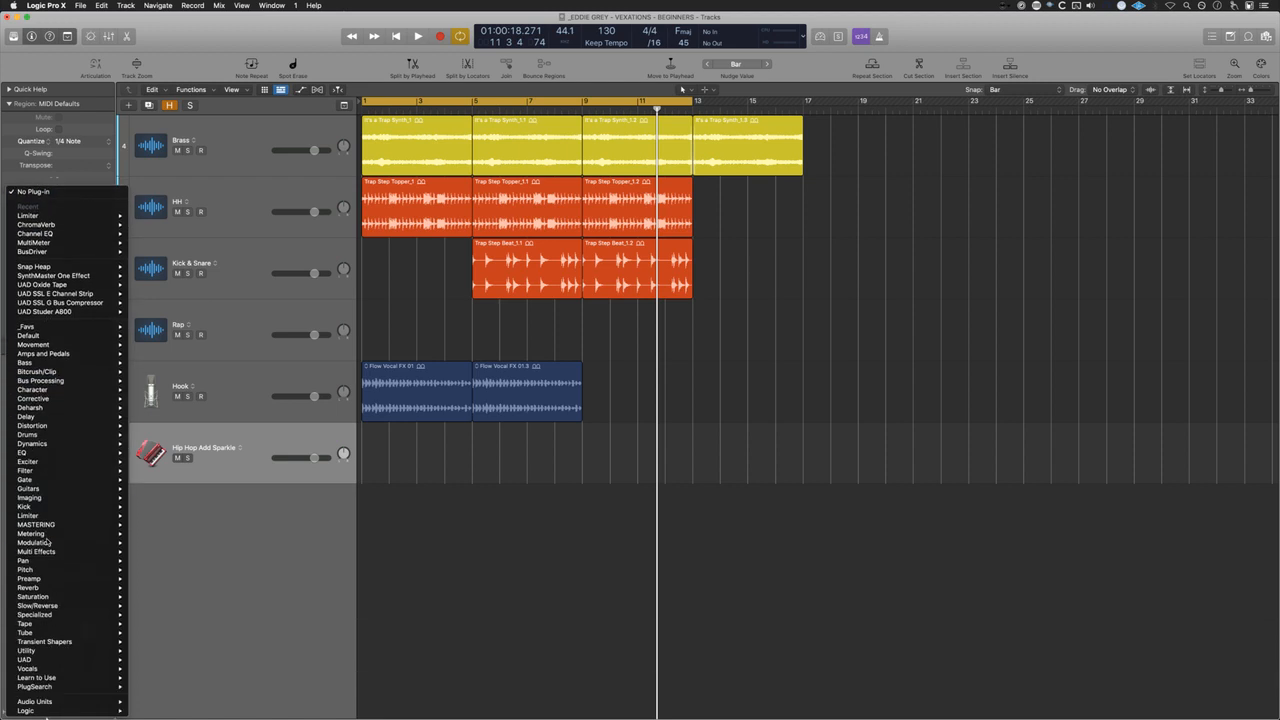
mouse_move(64, 710)
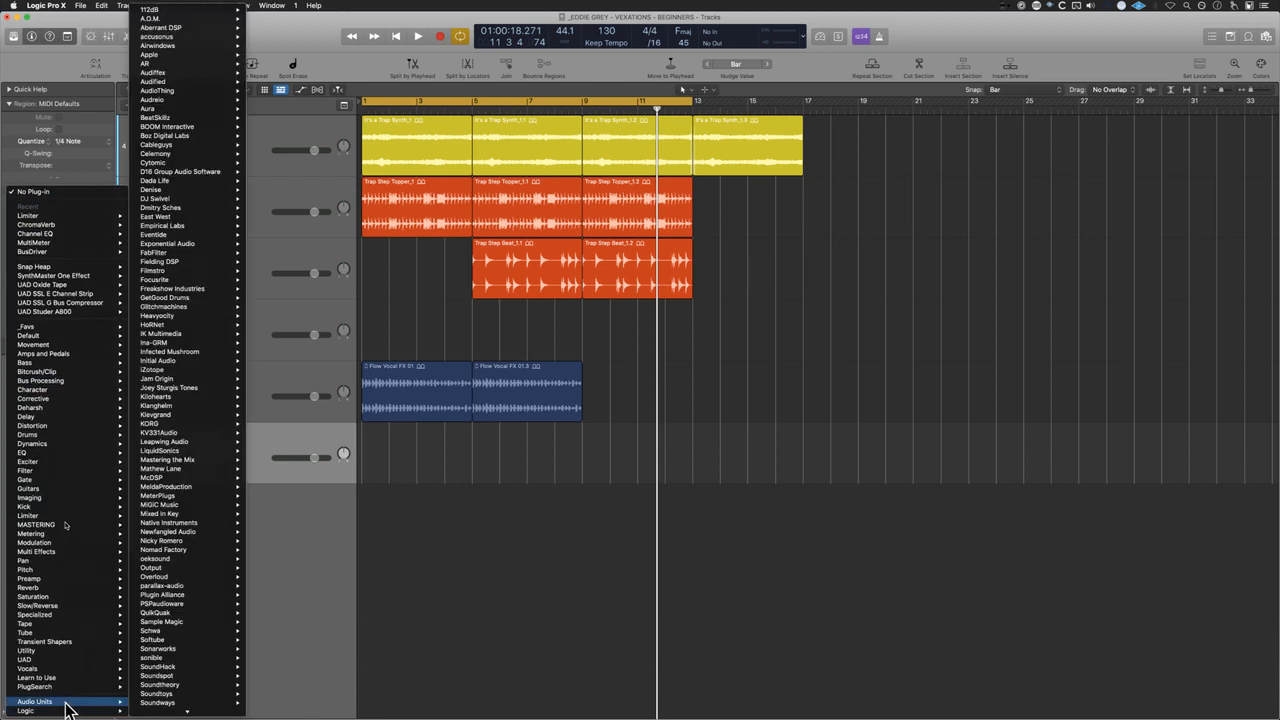
mouse_move(203, 711)
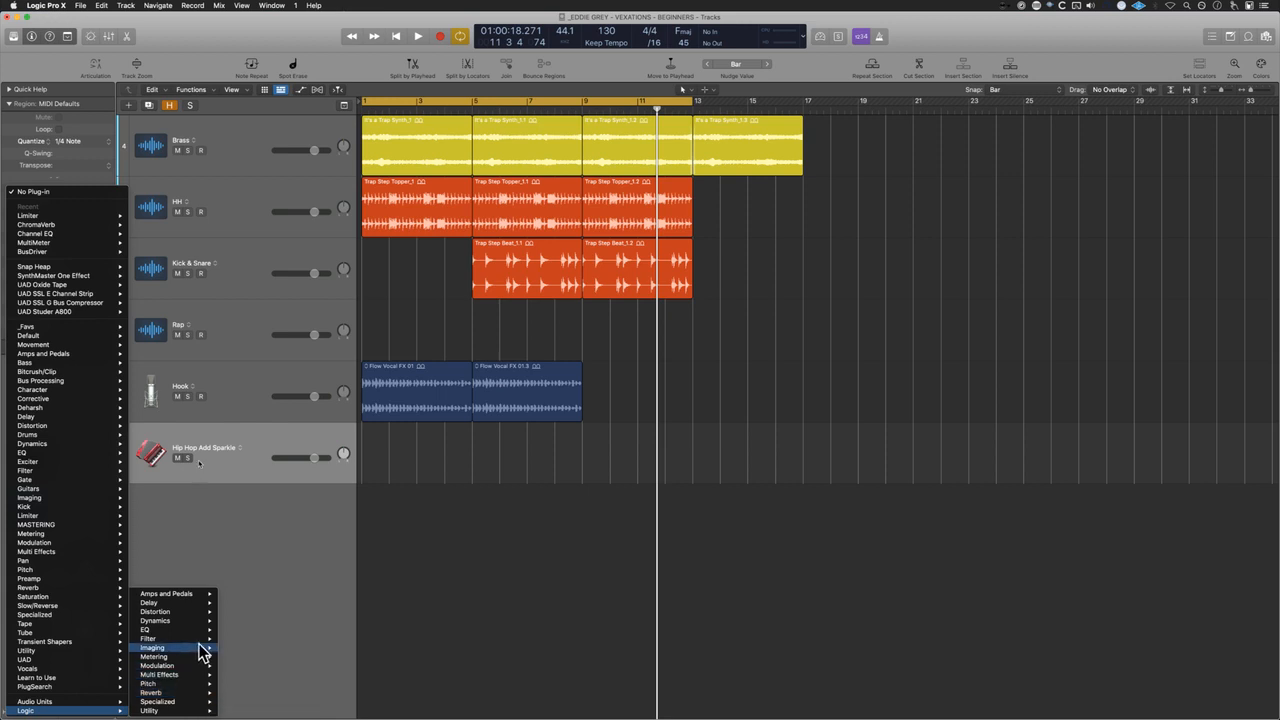
mouse_move(203, 627)
mouse_move(258, 660)
left_click(401, 515)
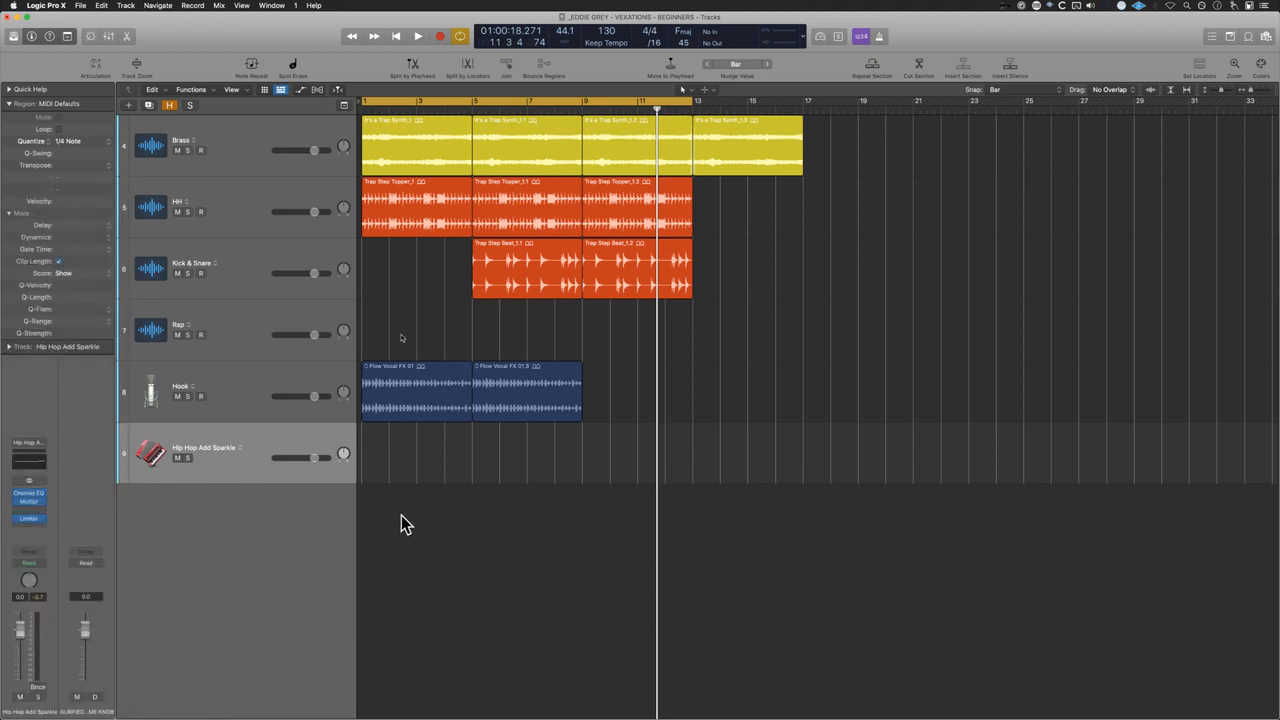
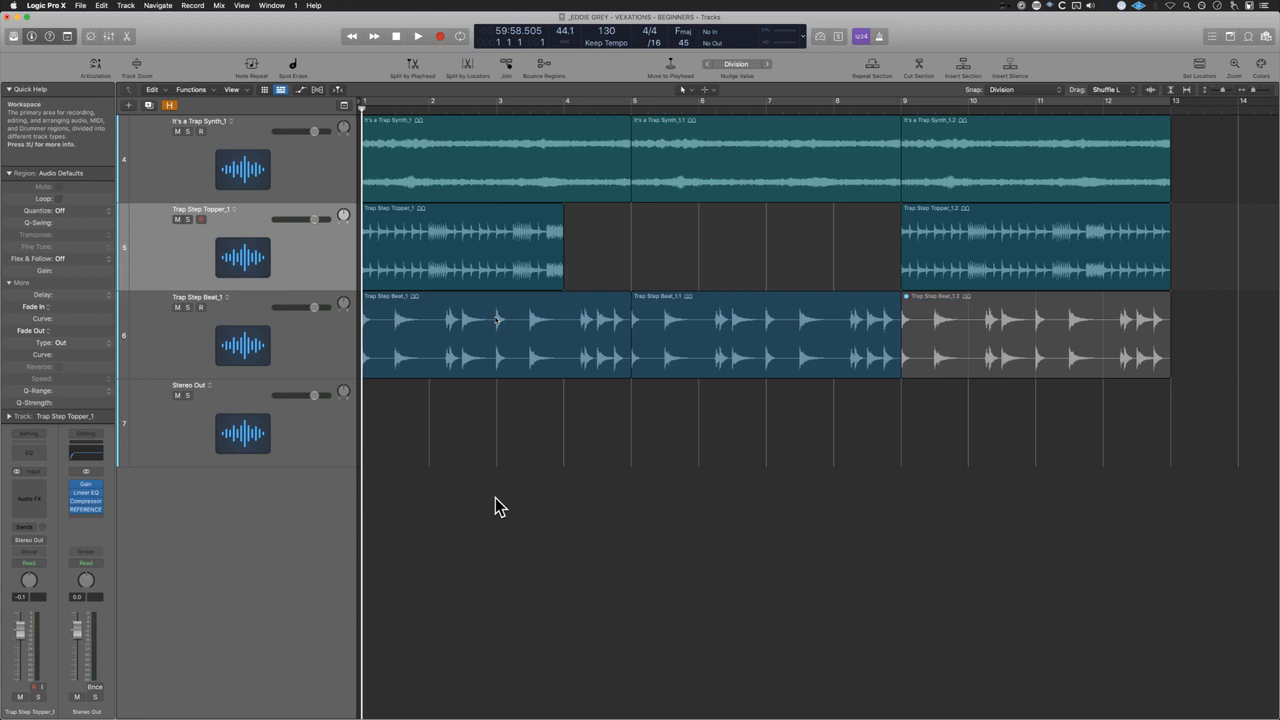
Step: Examine how the ruler's grid divisions change between wide and close horizontal zoom levels of the arrangement
key("super+Right")
key("super+Right")
key("super+Right")
key("super+Right")
key("super+Right")
key("super+Right")
key("super+Right")
key("super+Right")
key("super+Right")
key("super+Right")
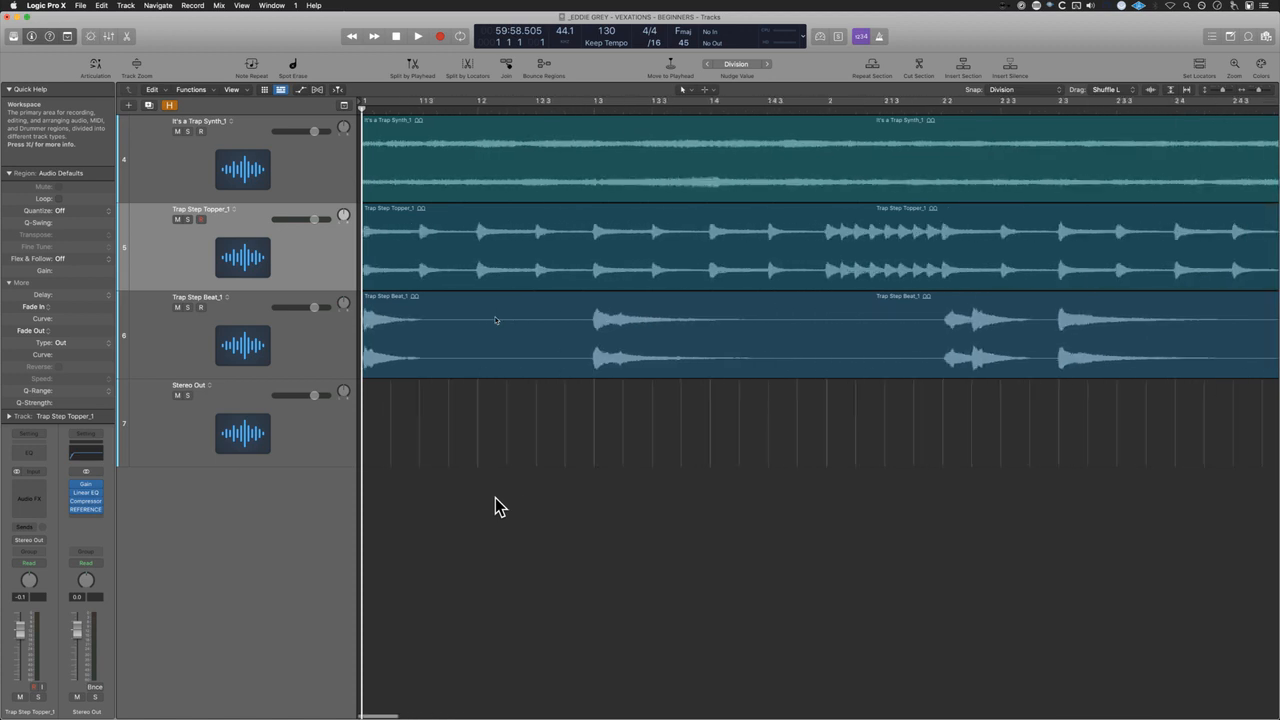
key("super+Left")
key("super+Left")
key("super+Left")
key("super+Left")
key("super+Left")
key("super+Left")
key("super+Left")
key("super+Left")
key("super+Left")
key("super+Left")
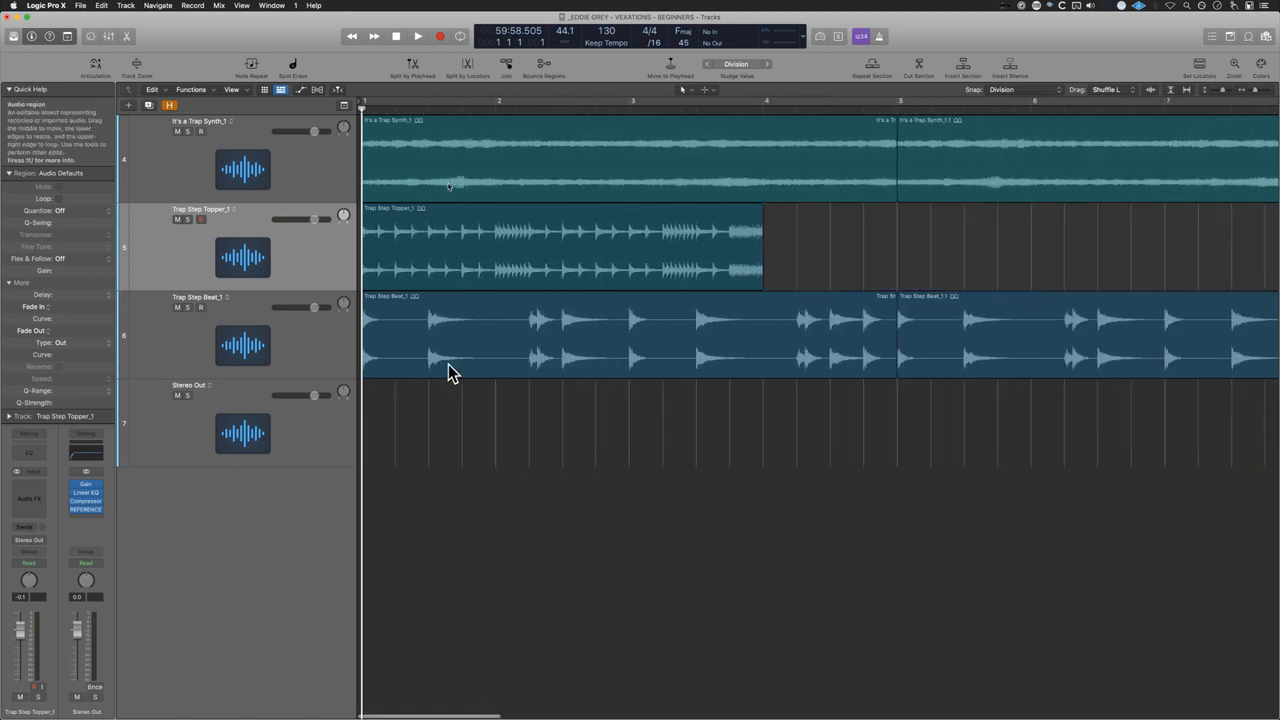
key("super+Left")
key("super+Right")
key("super+Right")
key("super+Right")
key("super+Right")
key("super+Right")
key("super+Right")
key("super+Right")
key("super+Right")
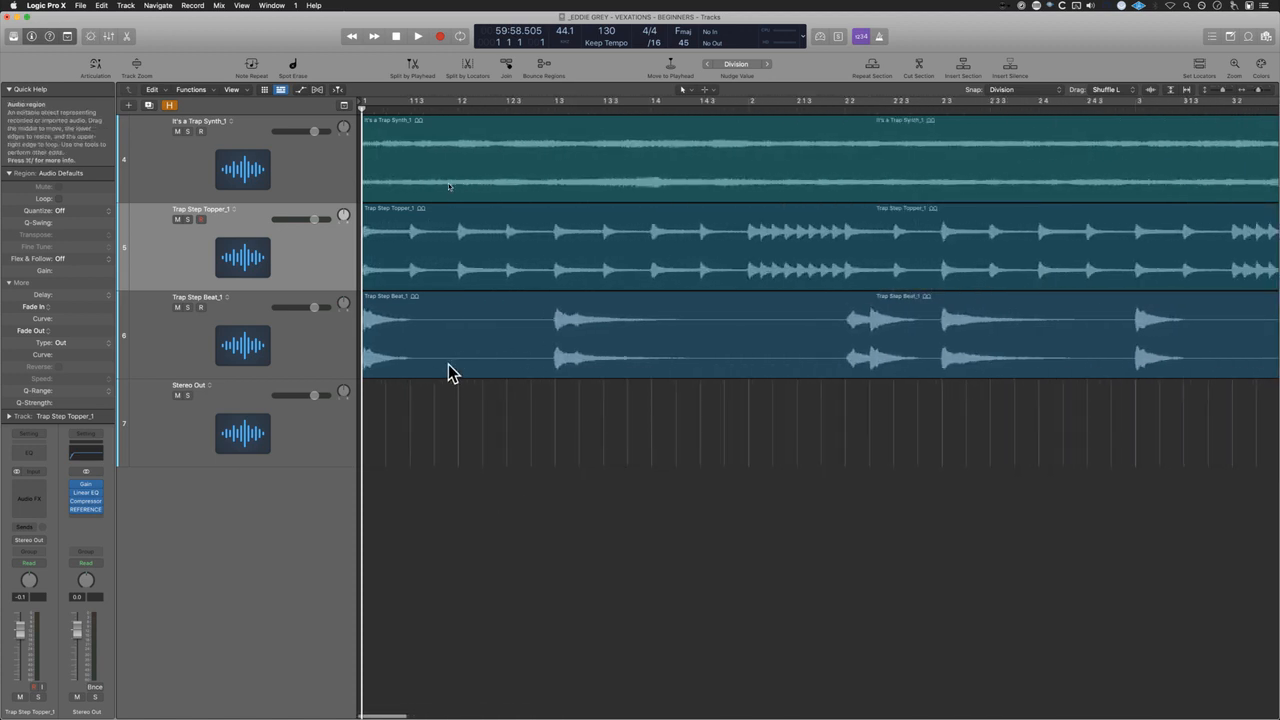
Step: Select the Trap Step Beat_1 track with its regions and recolour the regions bright orange-red
key("super+Left")
key("super+Left")
left_click(214, 357)
key("super+Left")
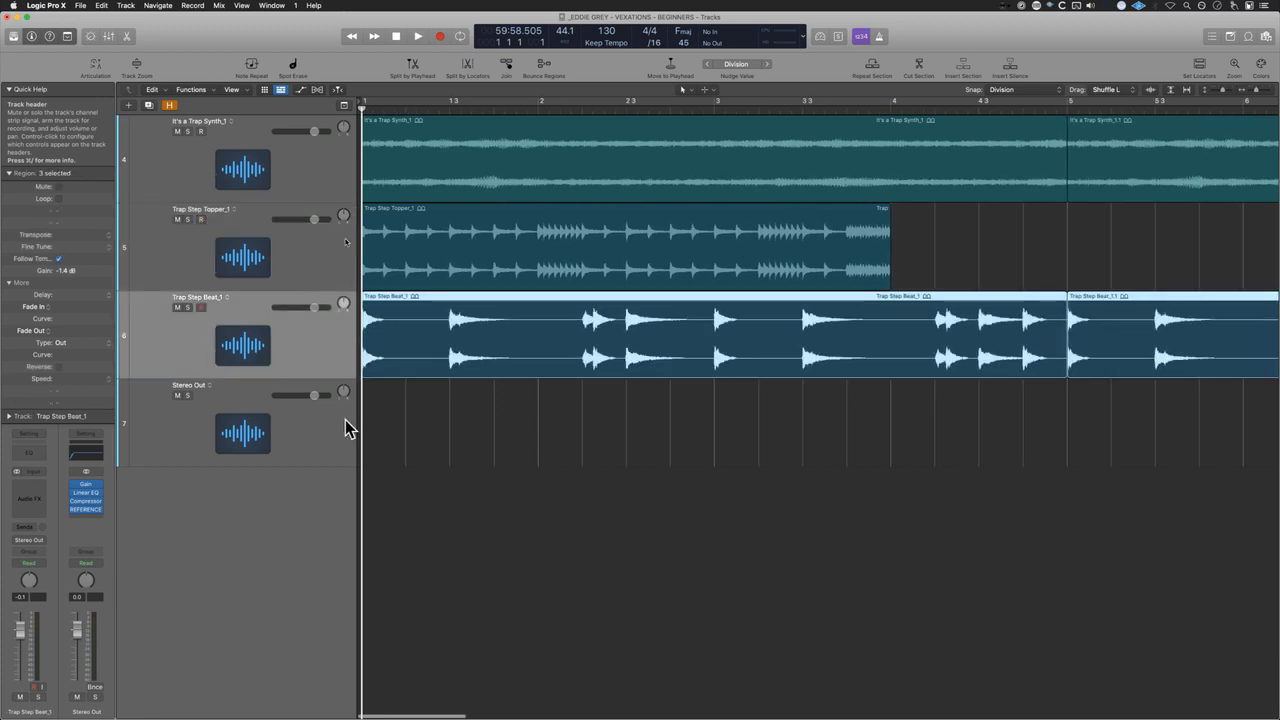
key("alt+c")
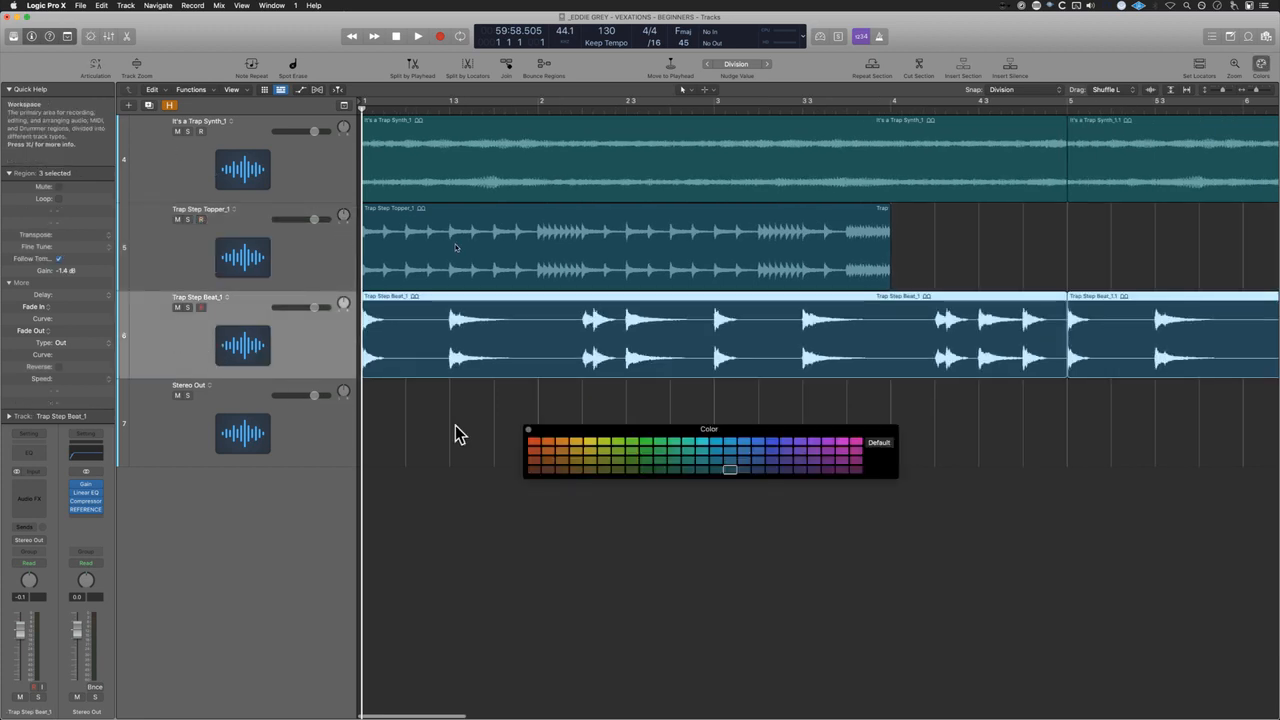
left_click(534, 443)
left_click(528, 429)
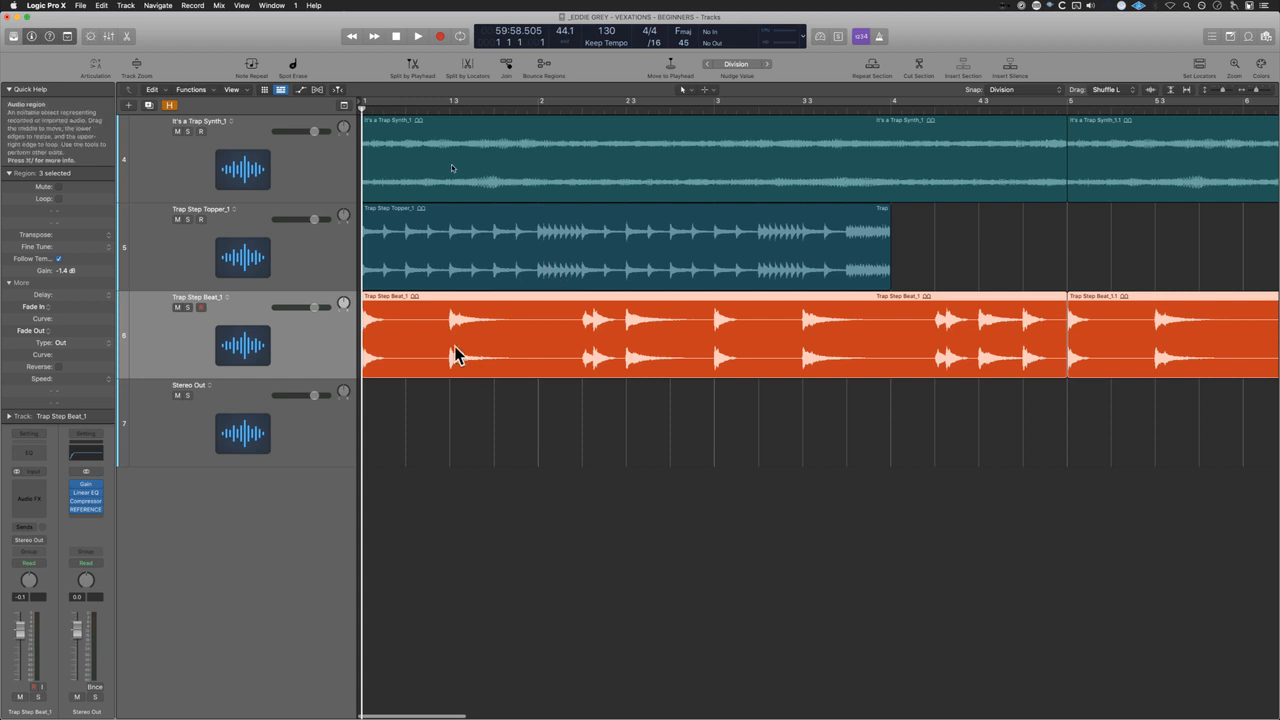
left_click_drag(449, 346, 343, 354)
left_click_drag(618, 350, 538, 351)
left_click(538, 449)
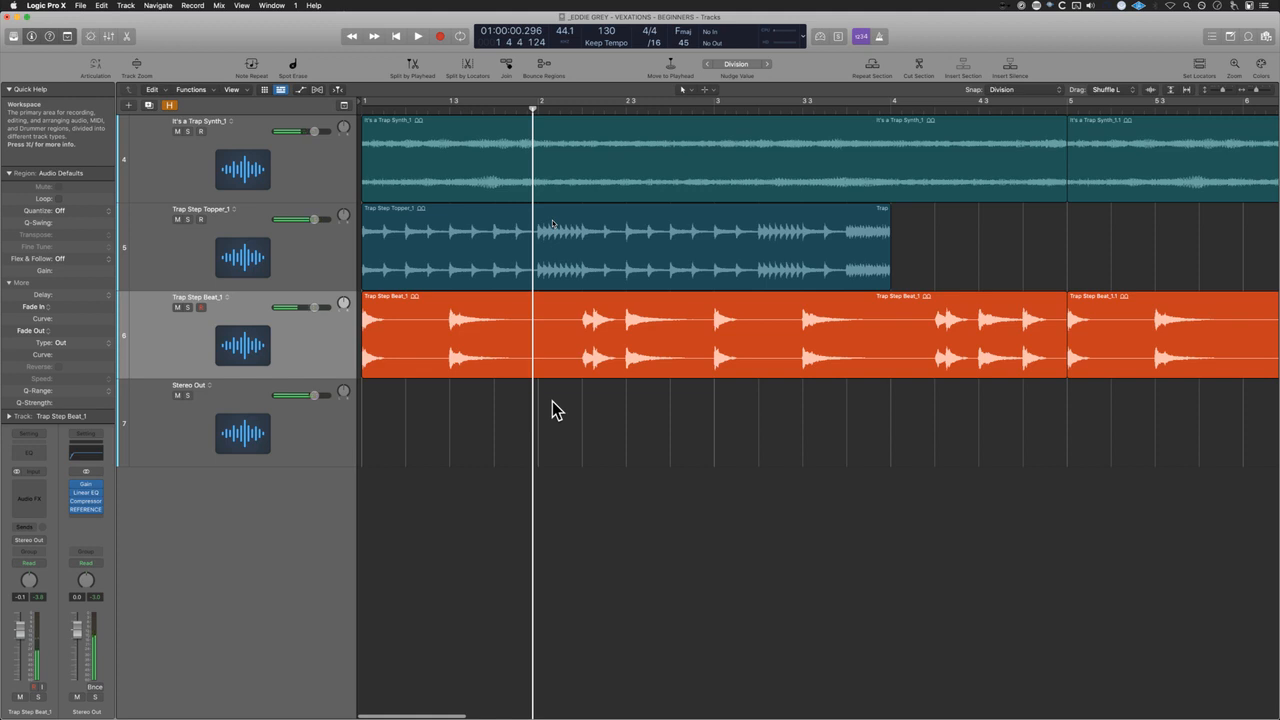
left_click_drag(403, 346, 562, 351)
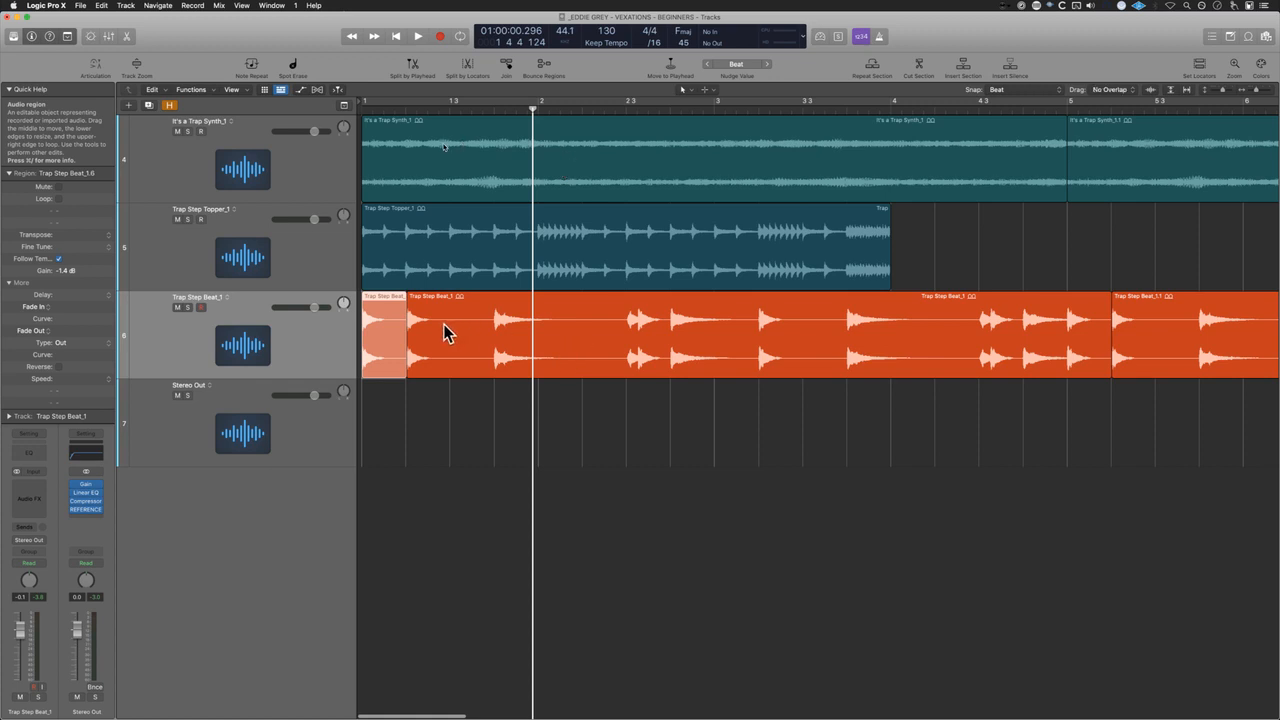
left_click_drag(387, 338, 387, 338)
key("super+z")
double_click(385, 340, "super")
key("super+z")
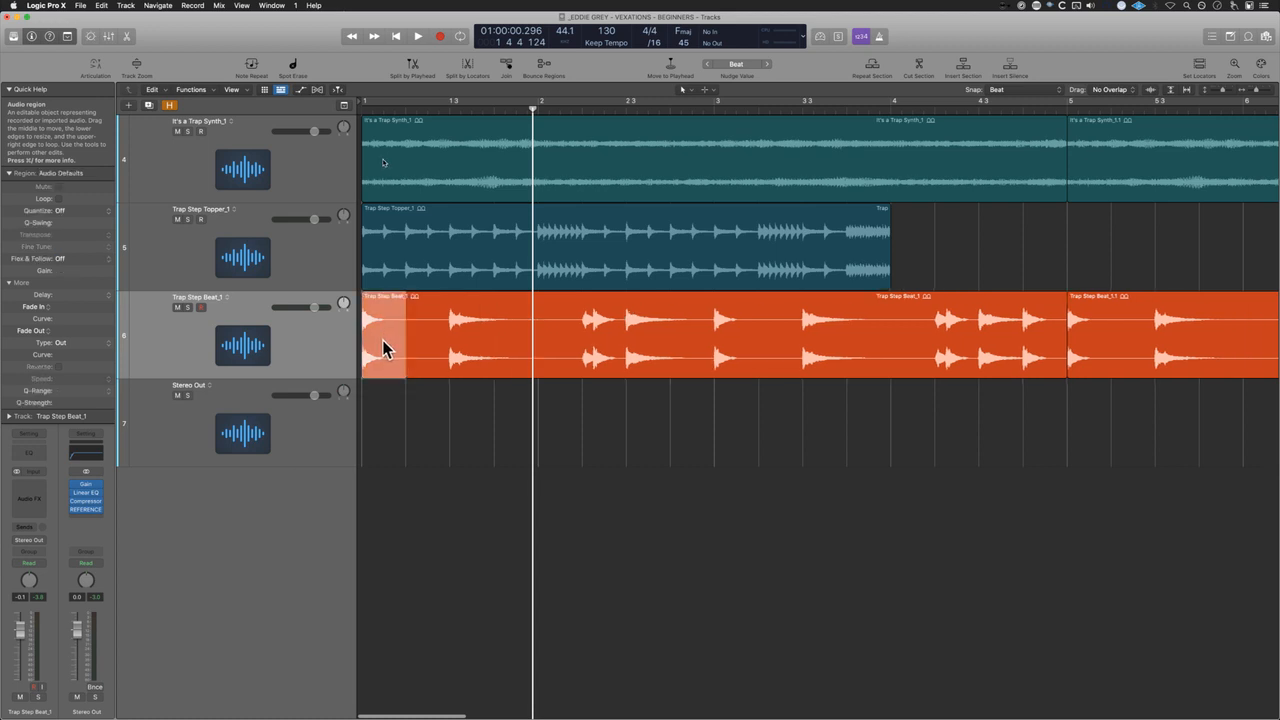
Step: Copy the first beat of the Trap Step Beat_1 region to the start of bar 2 and play back the edit
left_click_drag(384, 341, 551, 376)
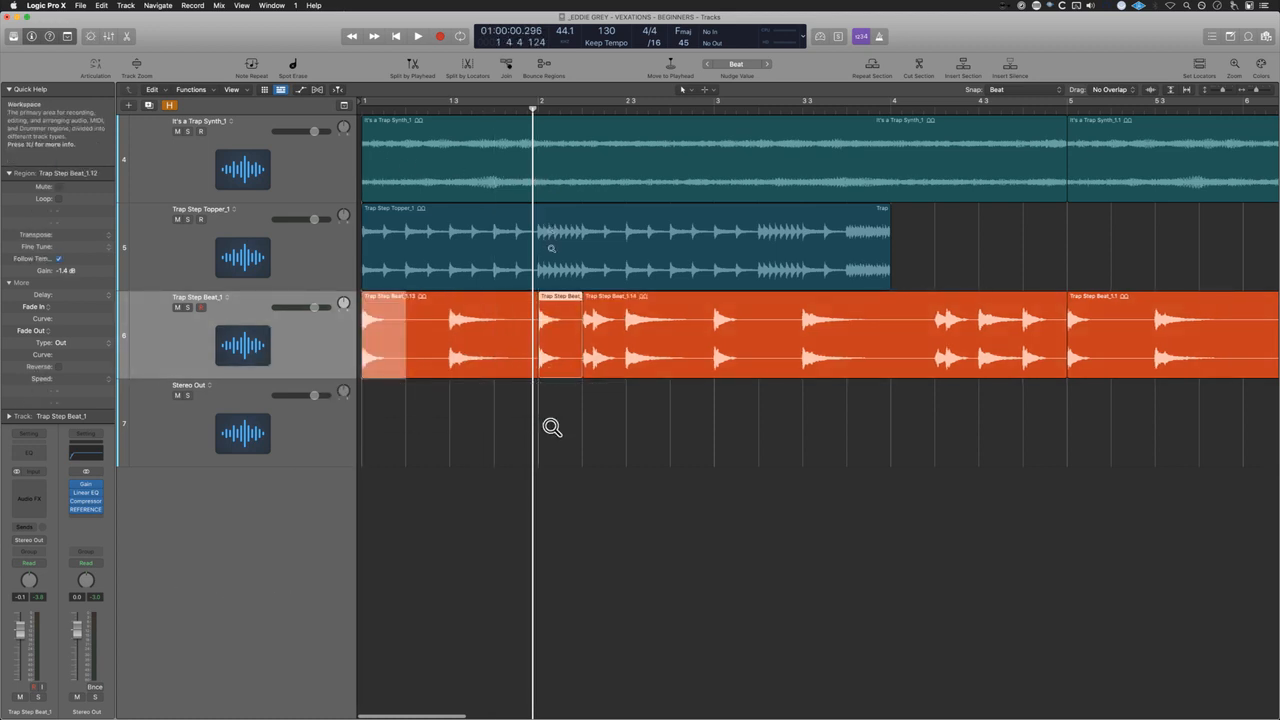
key("space")
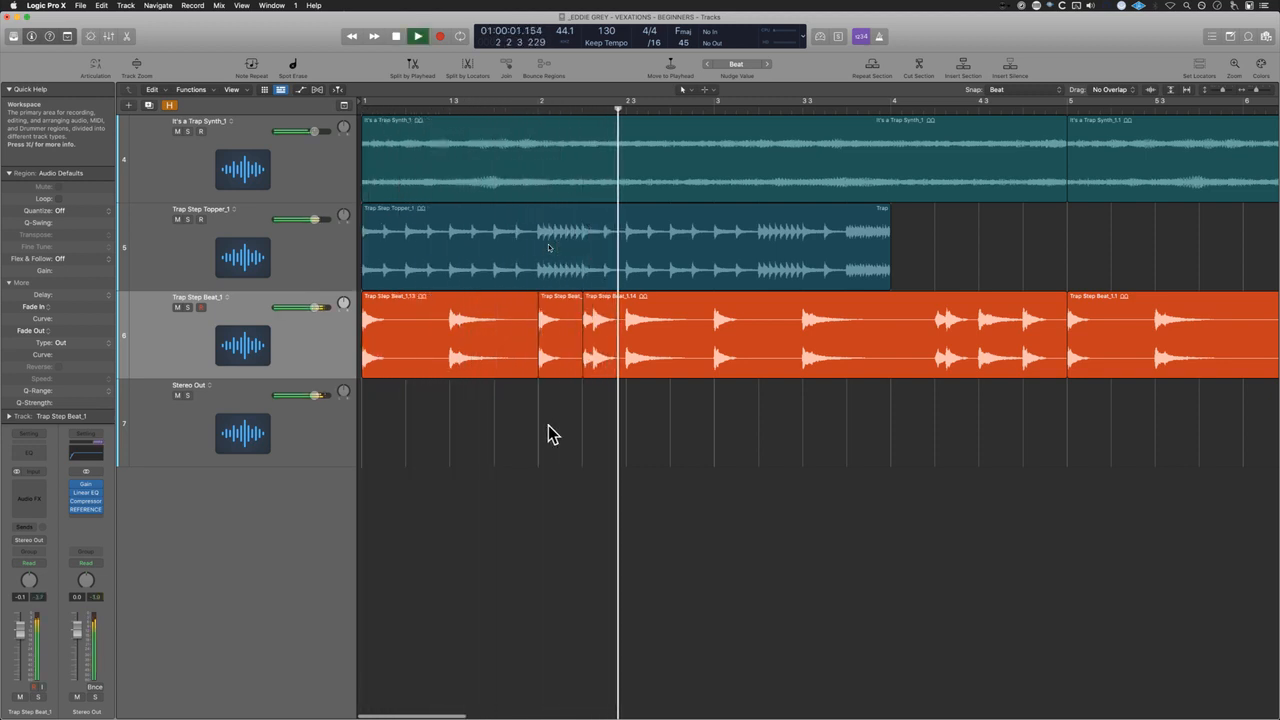
key("space")
Step: Place another copy of the copied kick slice on beat 4 of bar 2 and audition the passage
left_click_drag(551, 369, 681, 352)
left_click(700, 466)
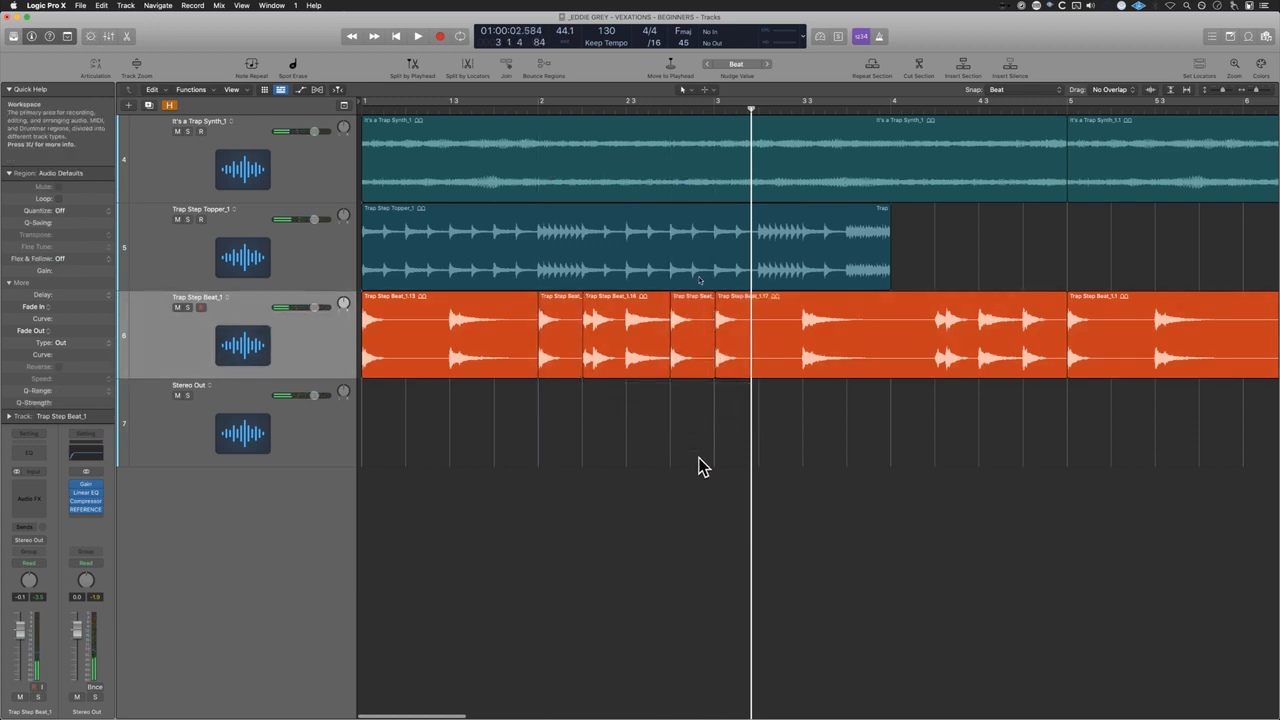
key("space")
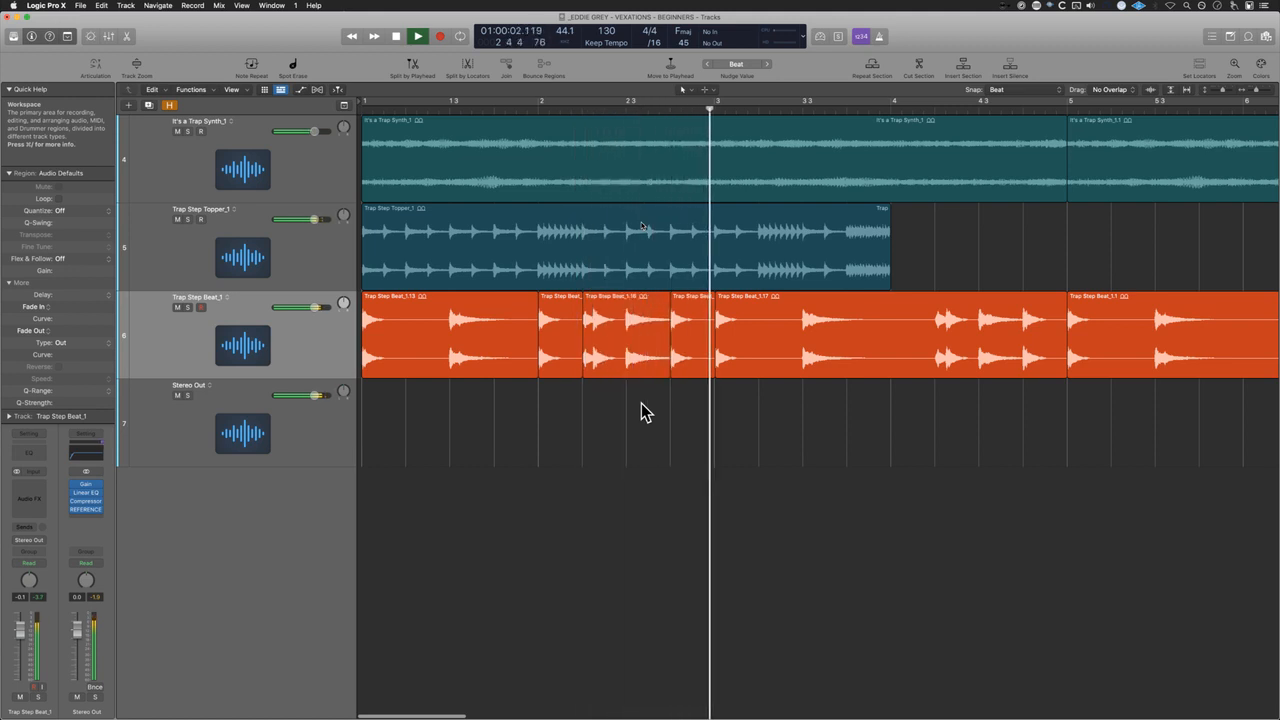
key("space")
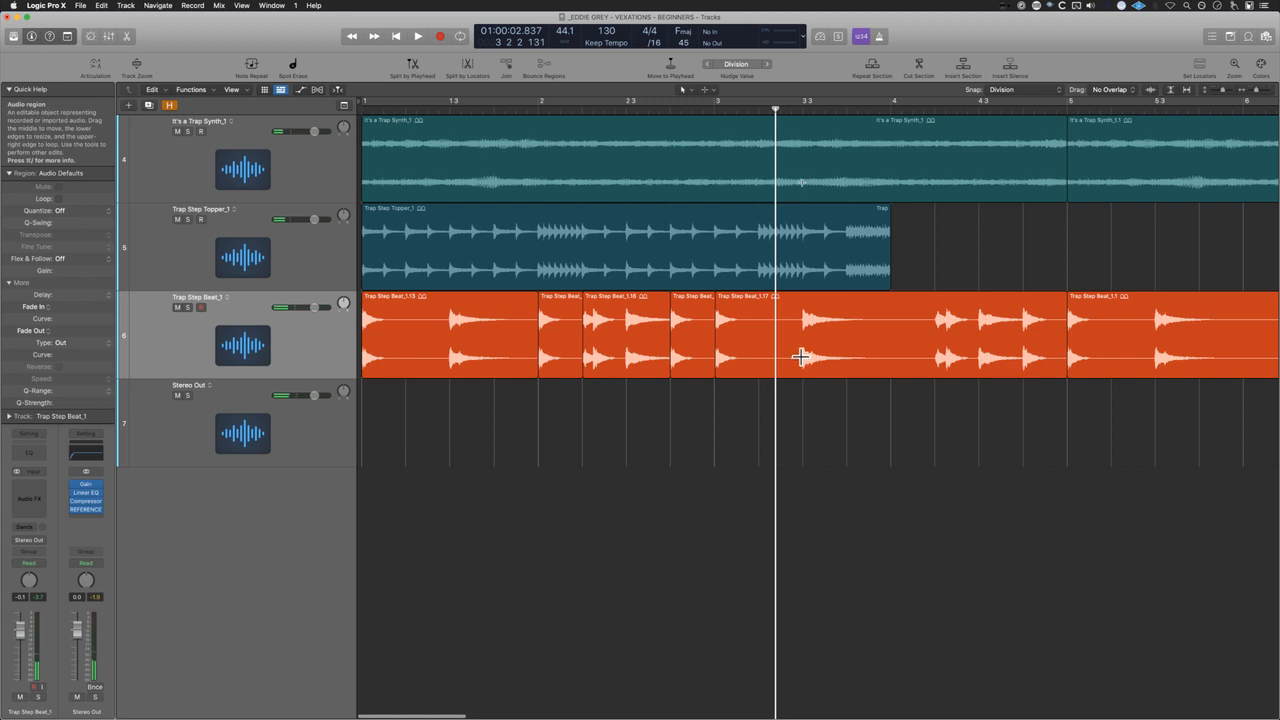
Step: Copy a one-division slice of the bar 3 beat 3 hit four times across beat 1 of bar 4, and return the playhead to the start
left_click_drag(800, 357, 908, 363)
double_click(908, 363)
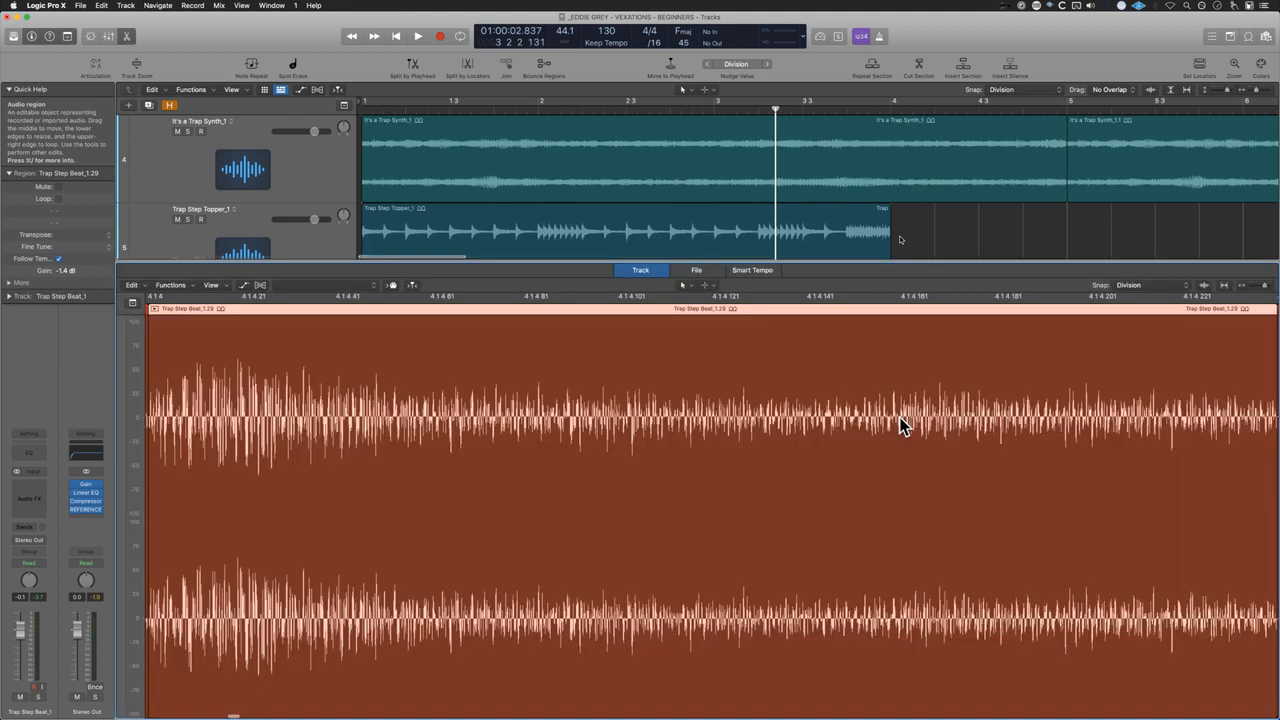
key("e")
key("Return")
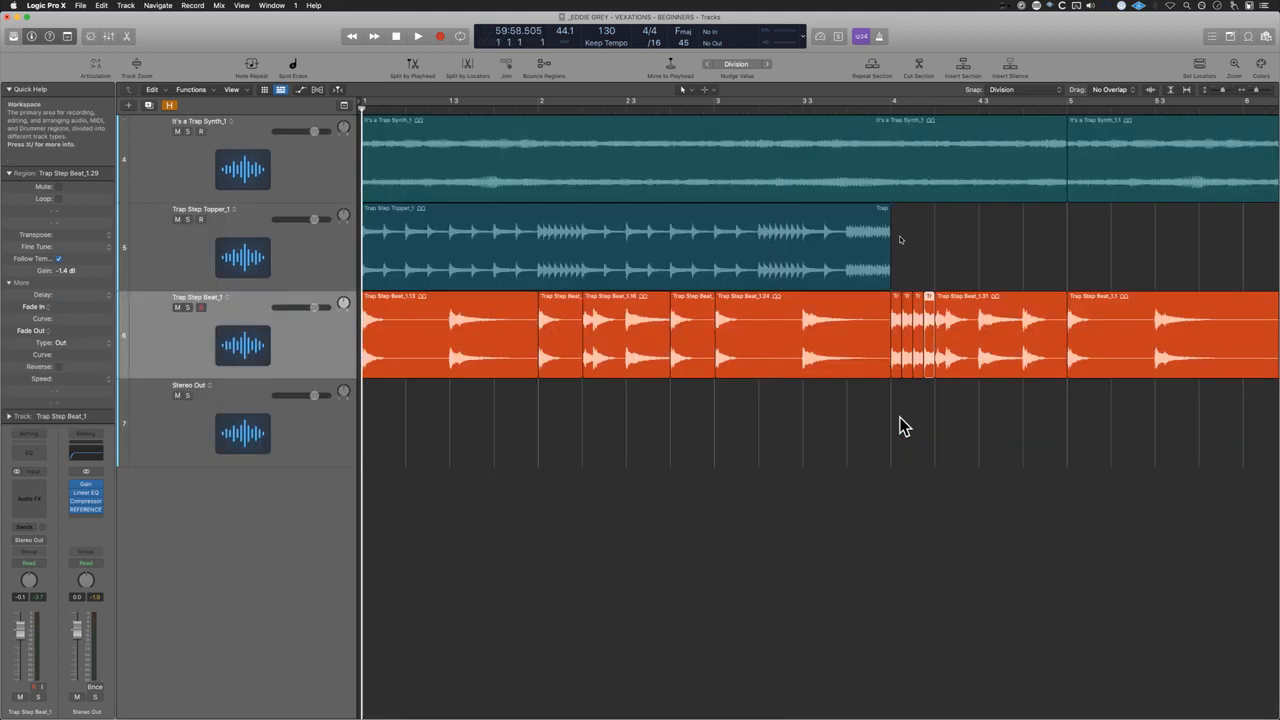
Step: Select the chopped beat regions from bar 1 through the slices at bar 4 and play the arrangement from the start
left_click_drag(934, 426, 362, 311)
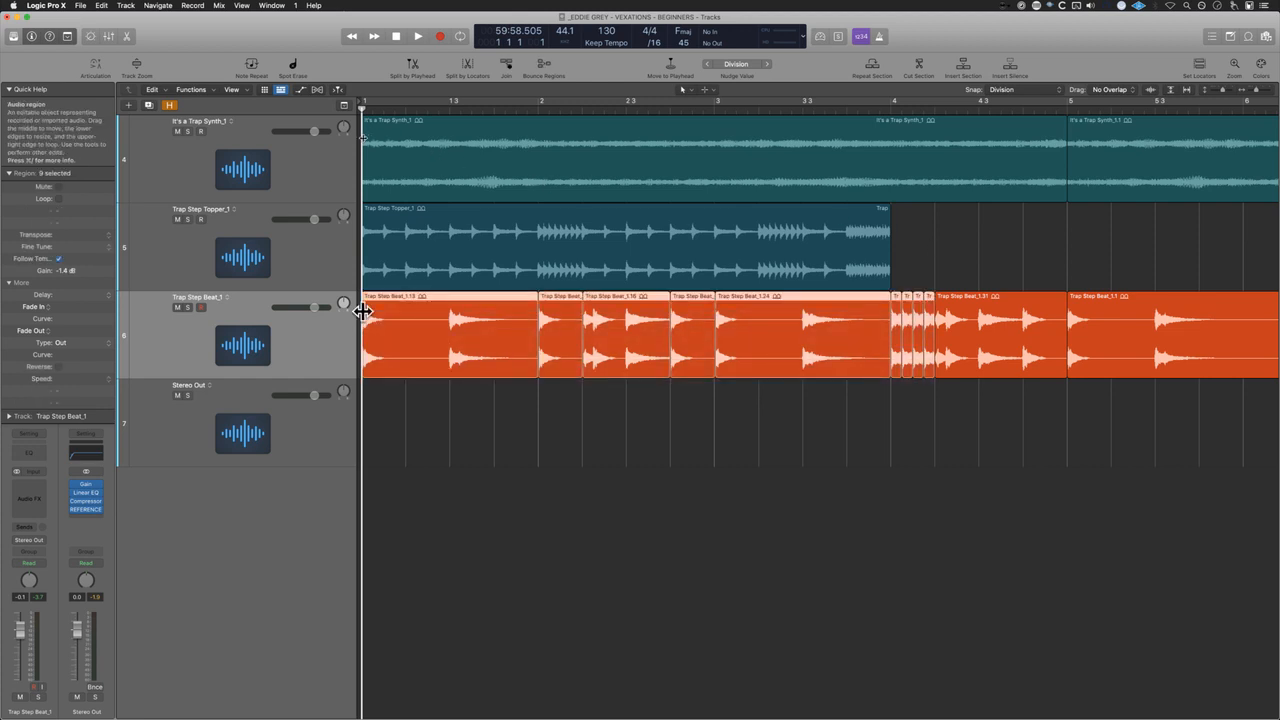
key("o")
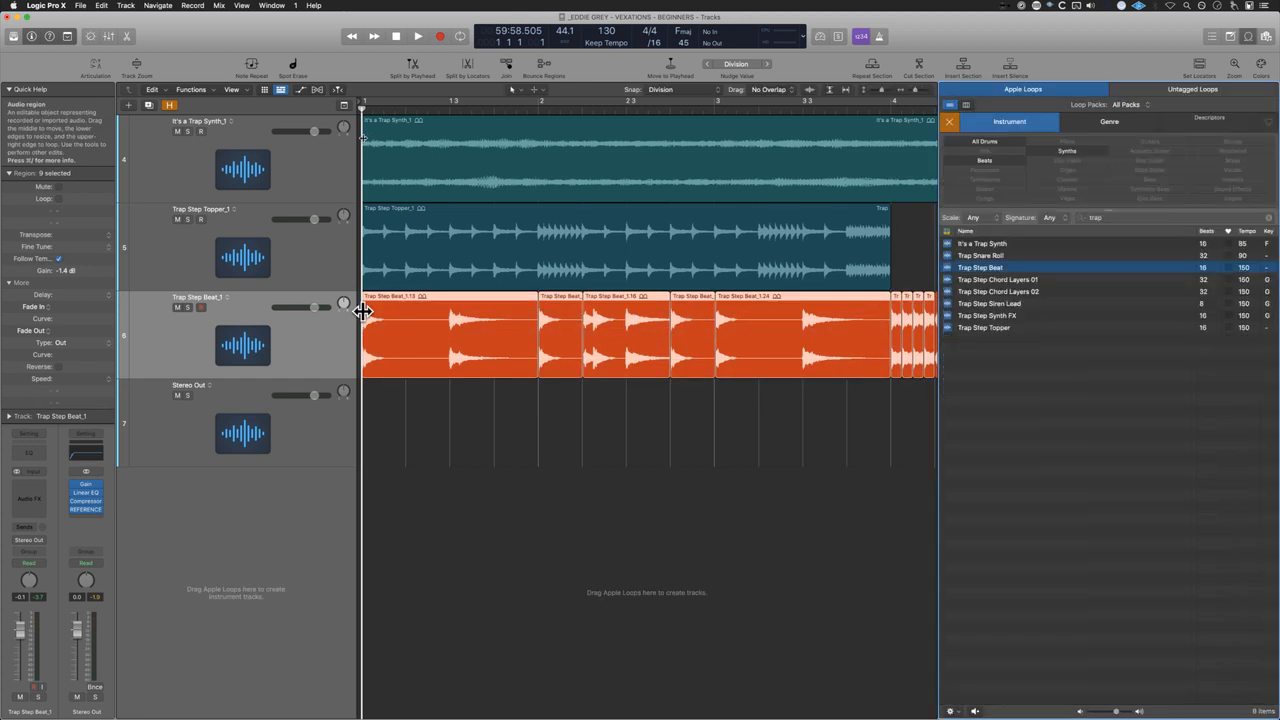
key("o")
key("space")
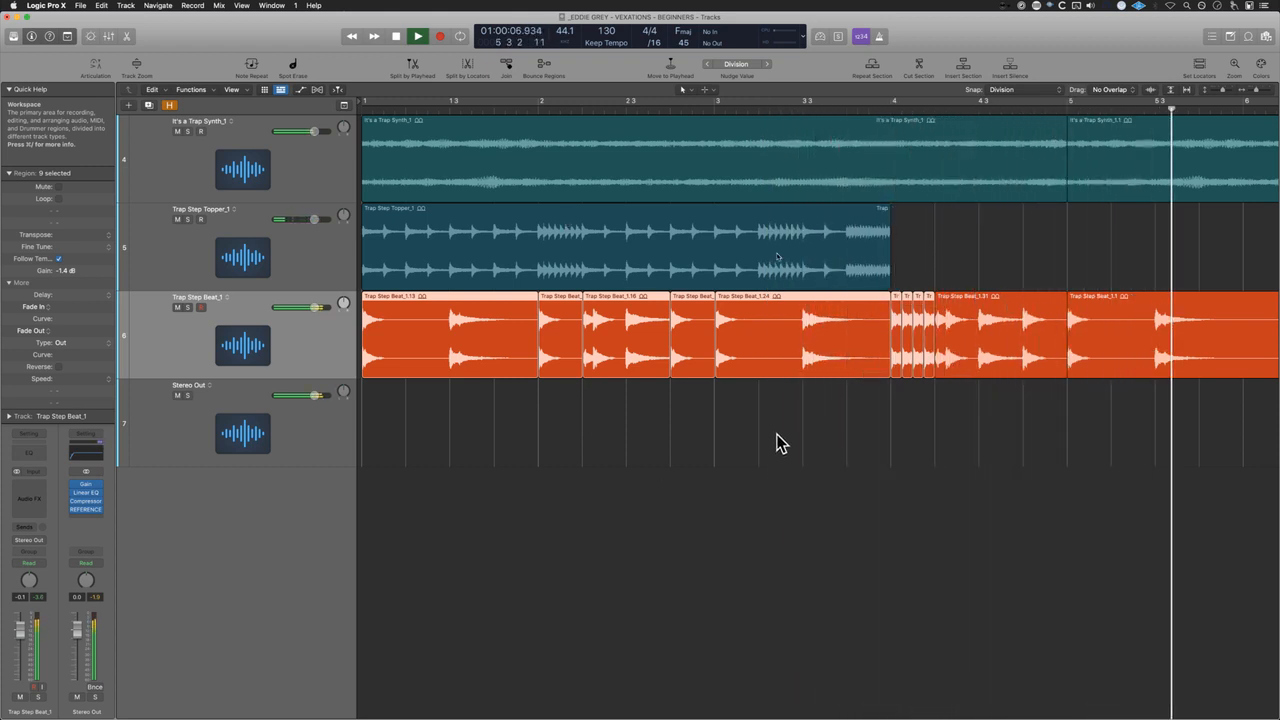
key("space")
key("super+Left")
key("super+Left")
key("super+Left")
key("super+Left")
key("super+Left")
key("super+Left")
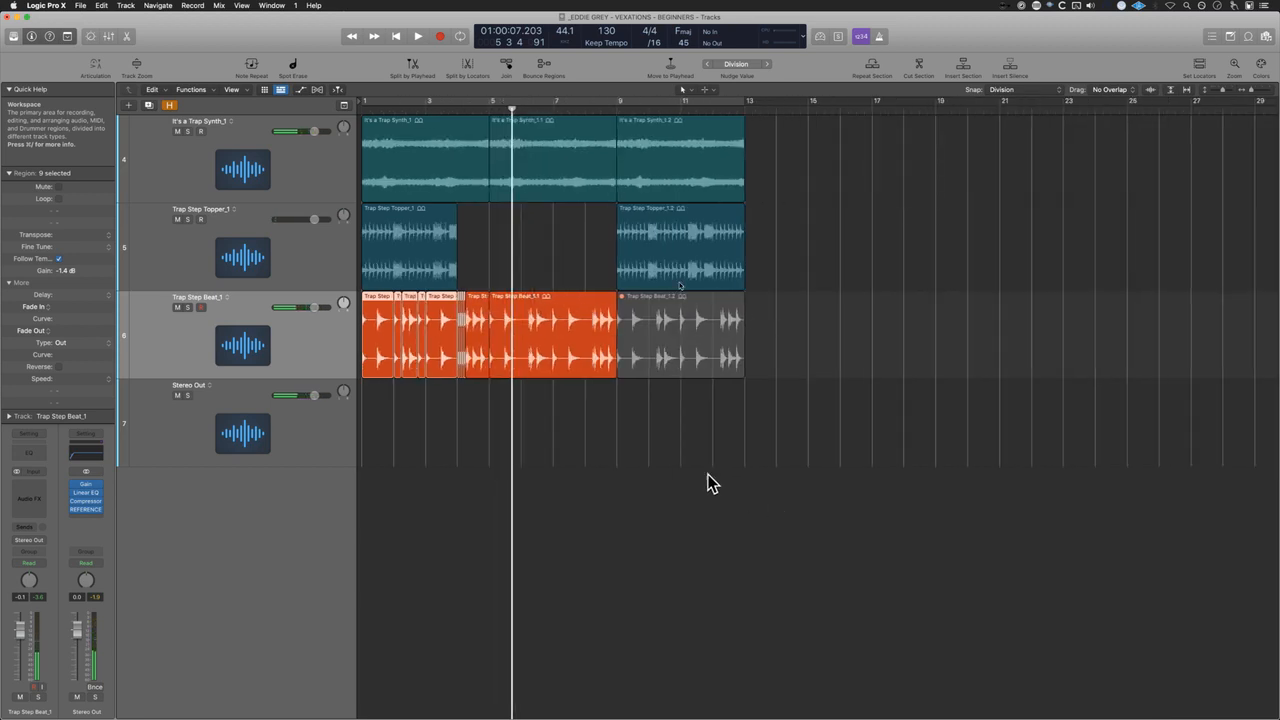
key("super+Right")
key("super+Right")
key("super+Right")
key("super+Right")
key("super+Right")
key("super+Right")
key("super+Right")
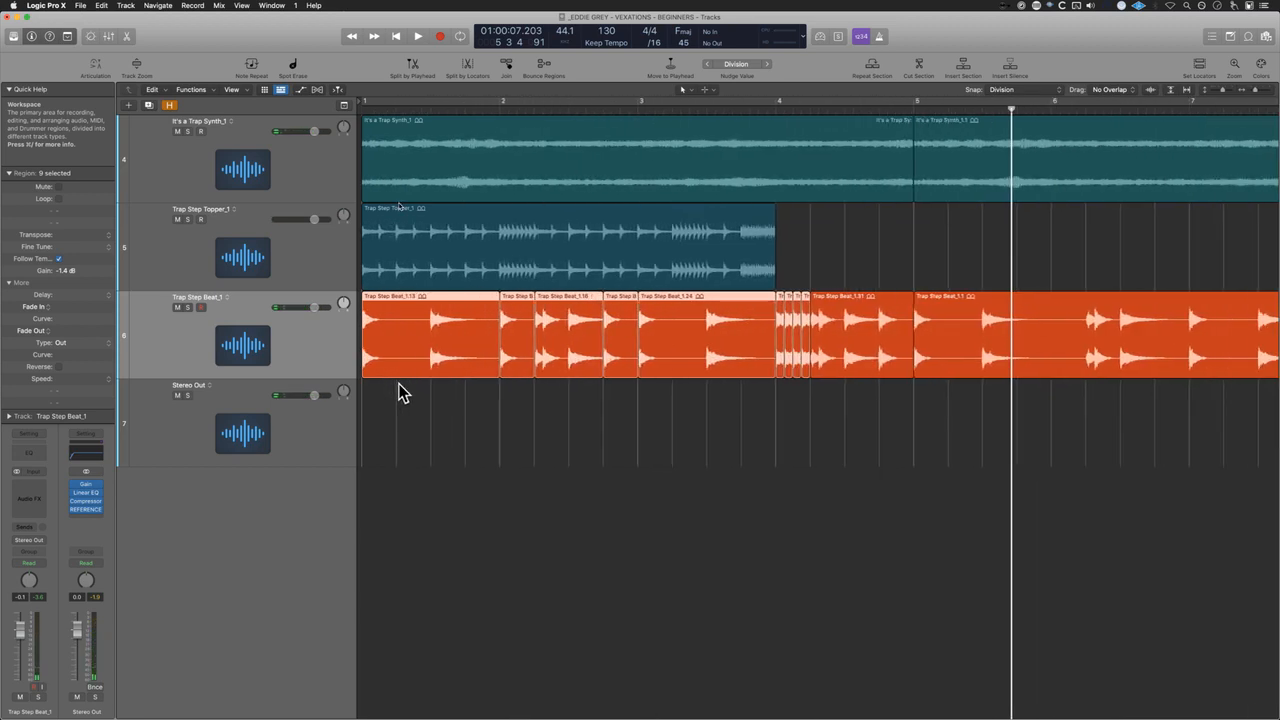
key("super+Left")
key("super+Left")
key("super+Left")
key("super+Left")
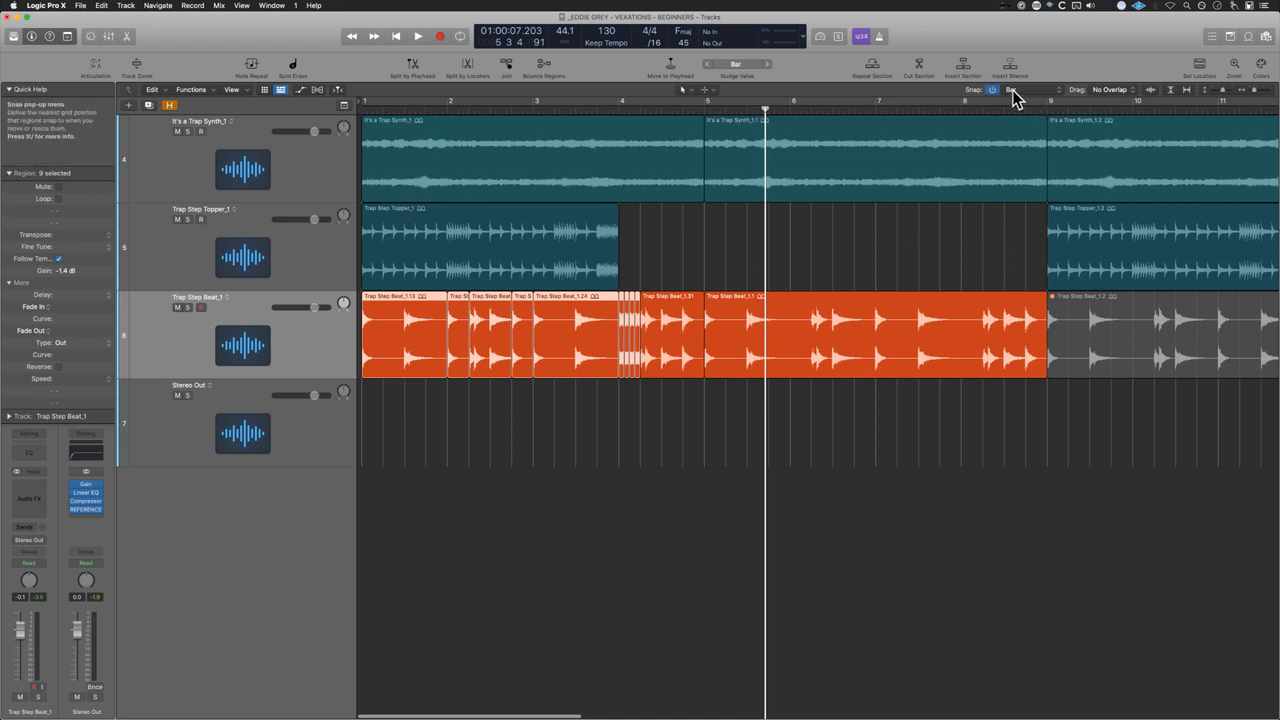
Step: View the available snap options, and look at the Live Loops grid before returning to the tracks arrangement
left_click(1046, 93)
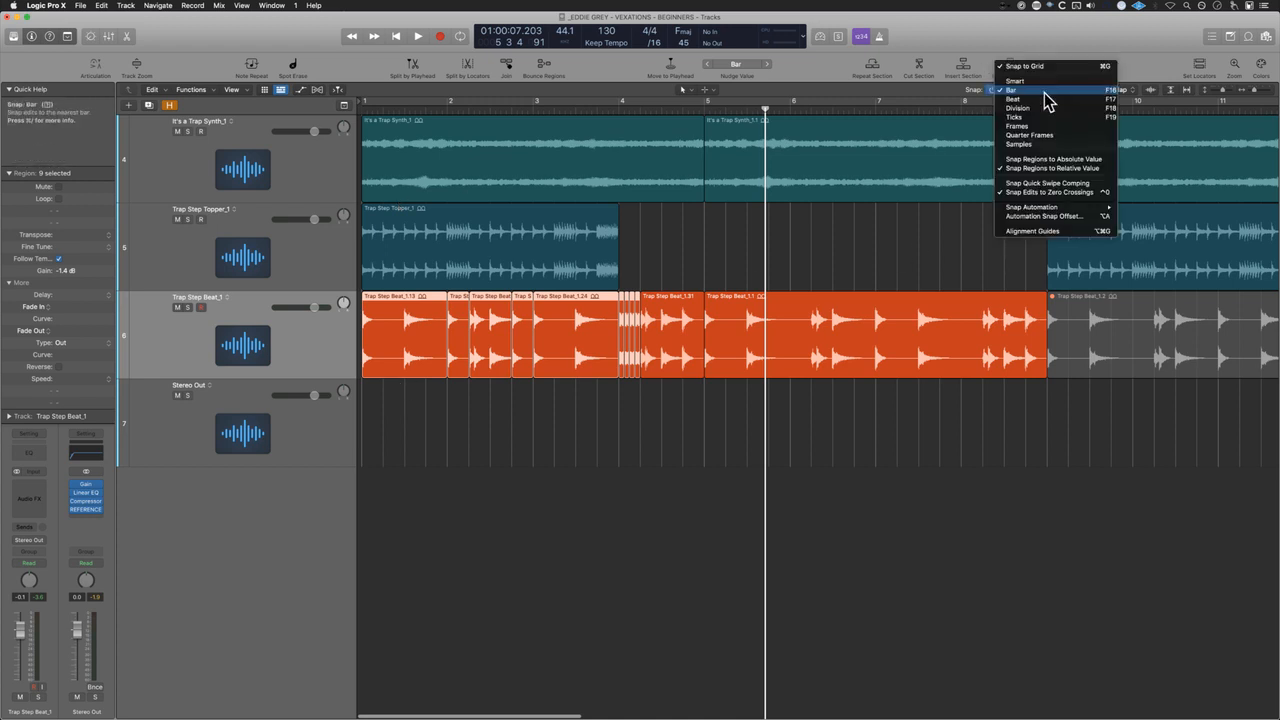
left_click(972, 92)
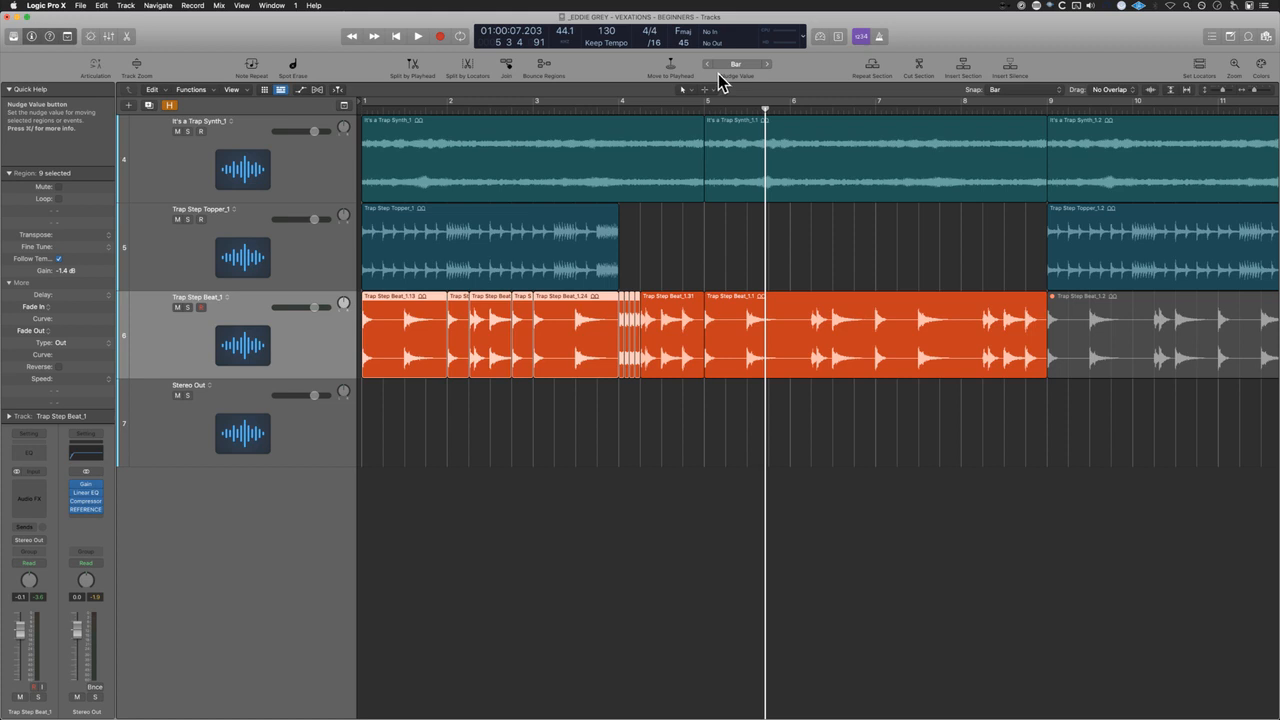
key("alt+b")
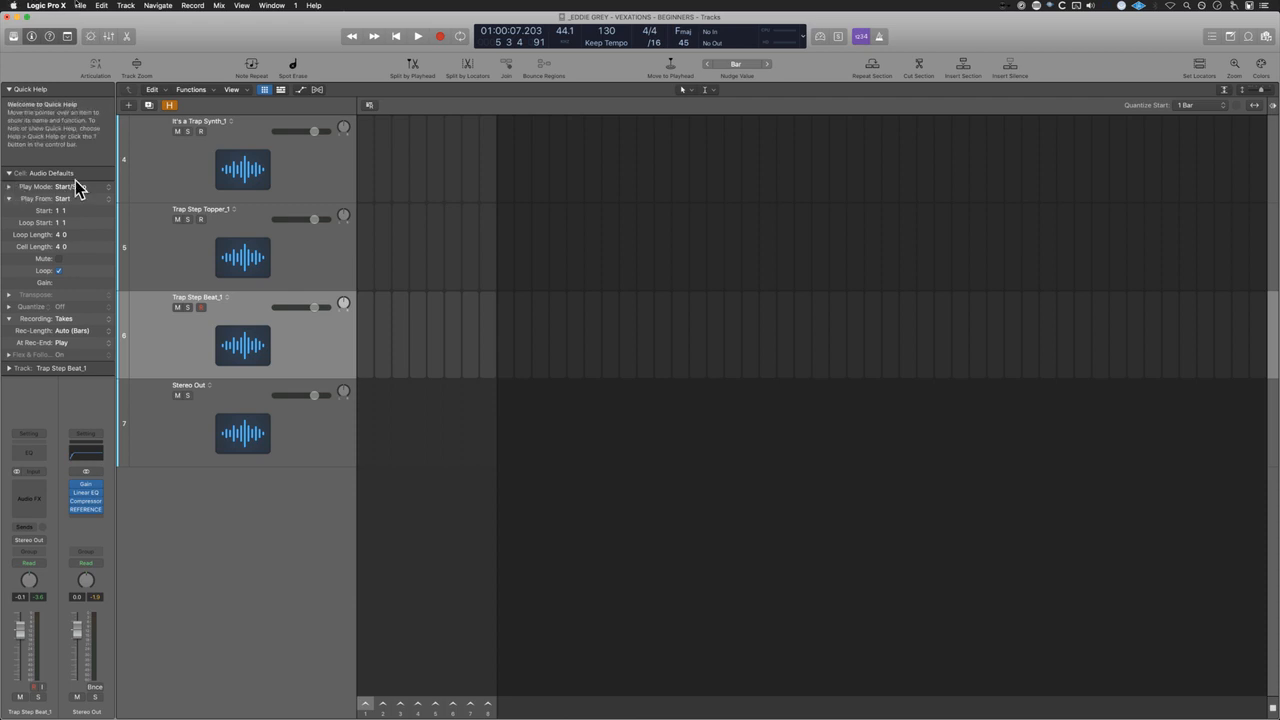
key("alt+b")
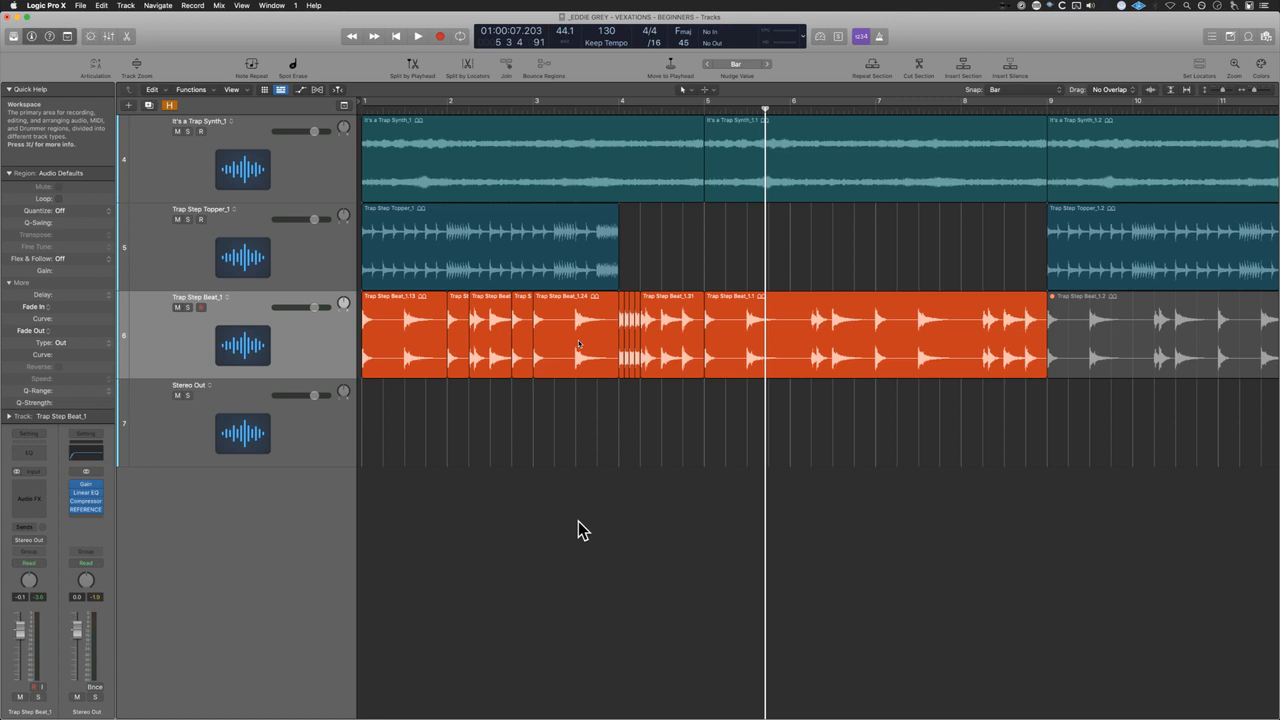
Step: Return the playhead to the project start and select all unmuted Trap Step Beat_1 regions up to bar 9
key("super+Left")
key("super+Left")
key("super+Left")
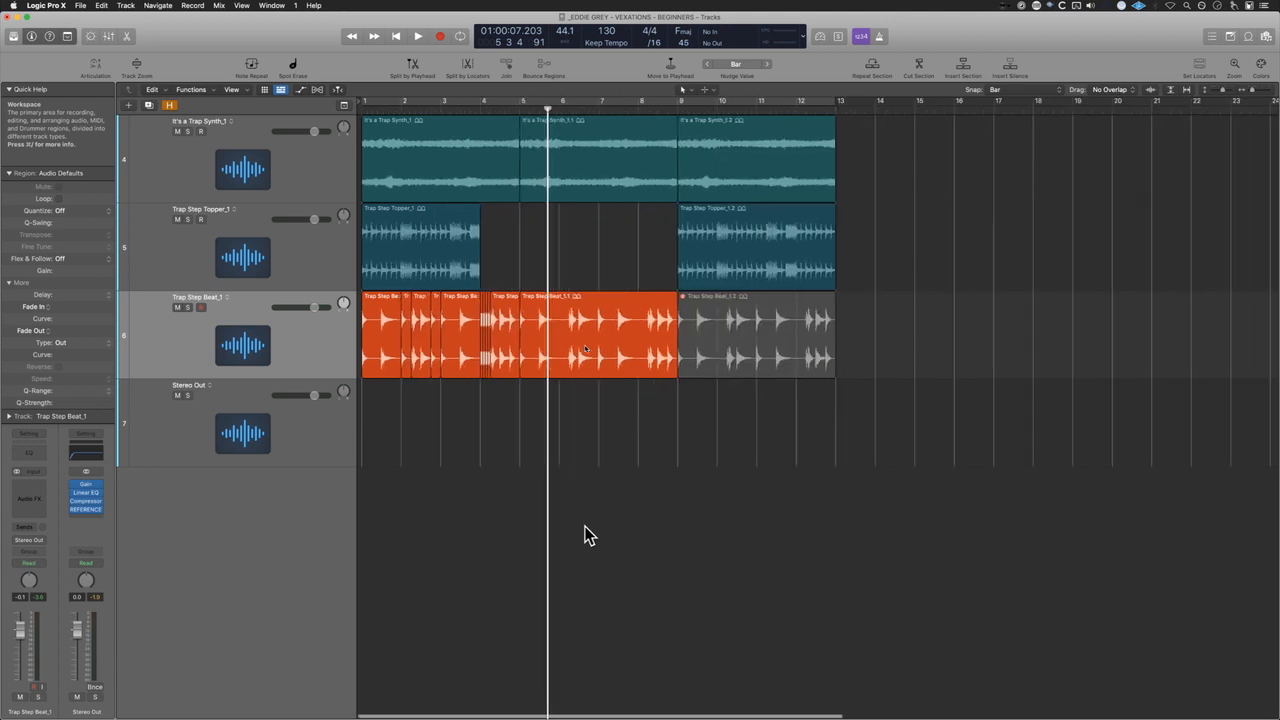
key("Return")
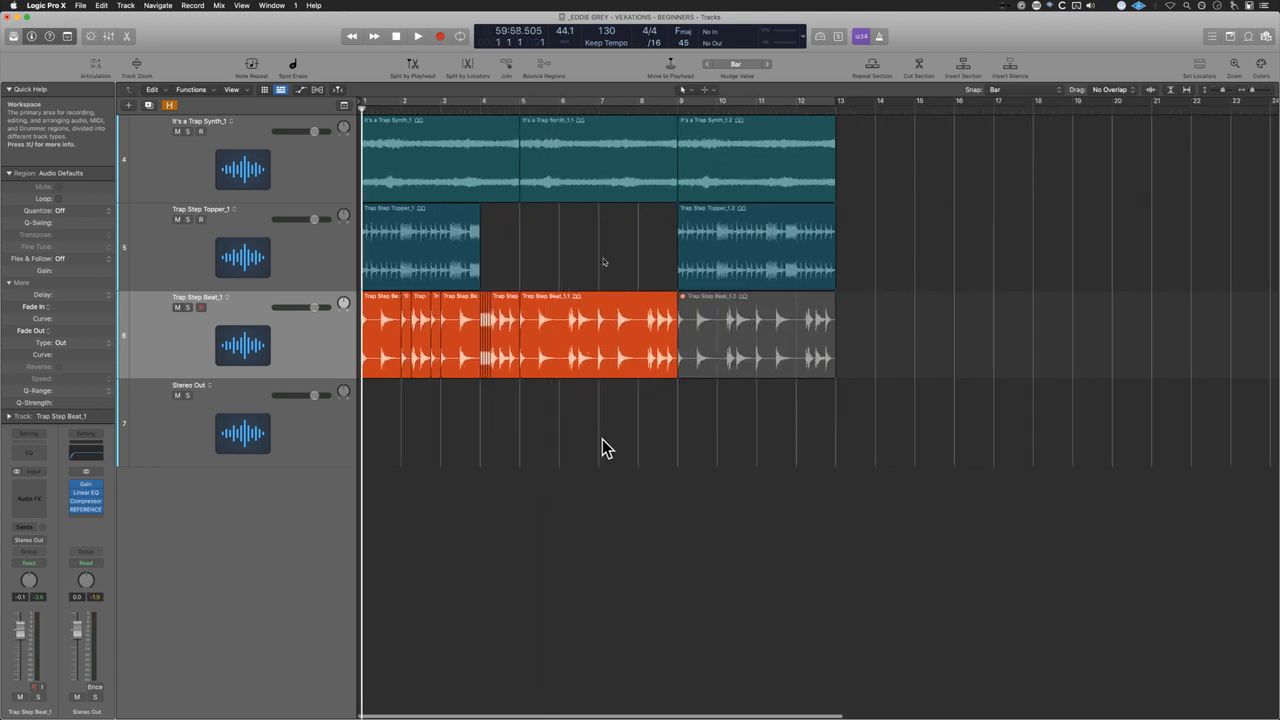
left_click_drag(603, 440, 350, 313)
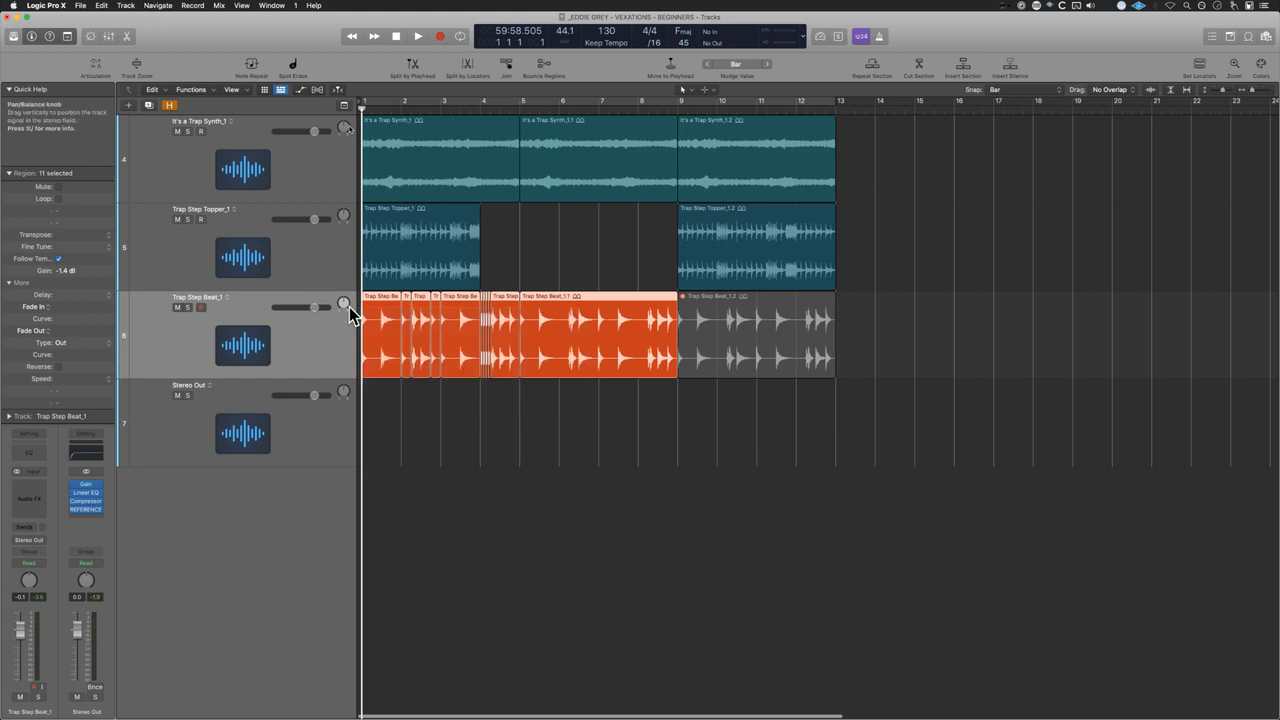
Step: Replace all text in the project notes with the heading "Intermediate -" and a second line "- Customize"
key("alt+super+p")
double_click(1094, 252)
key("super+a")
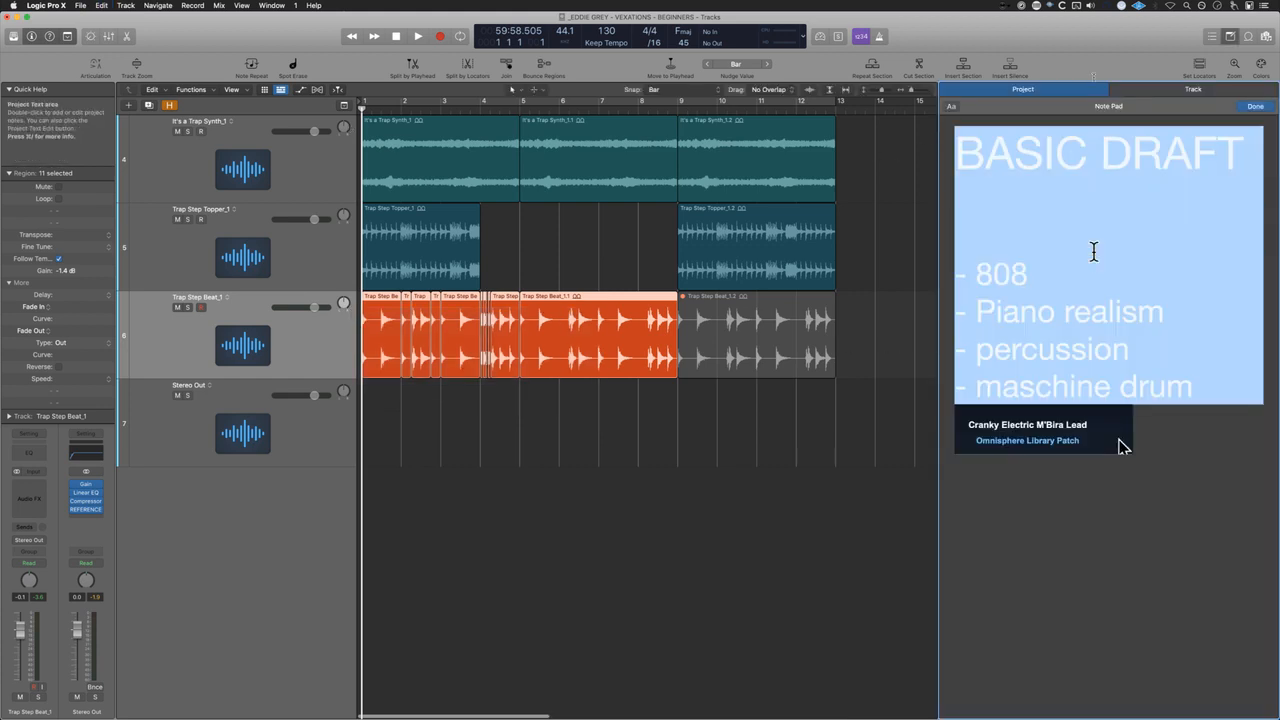
key("BackSpace")
type("Intermedia")
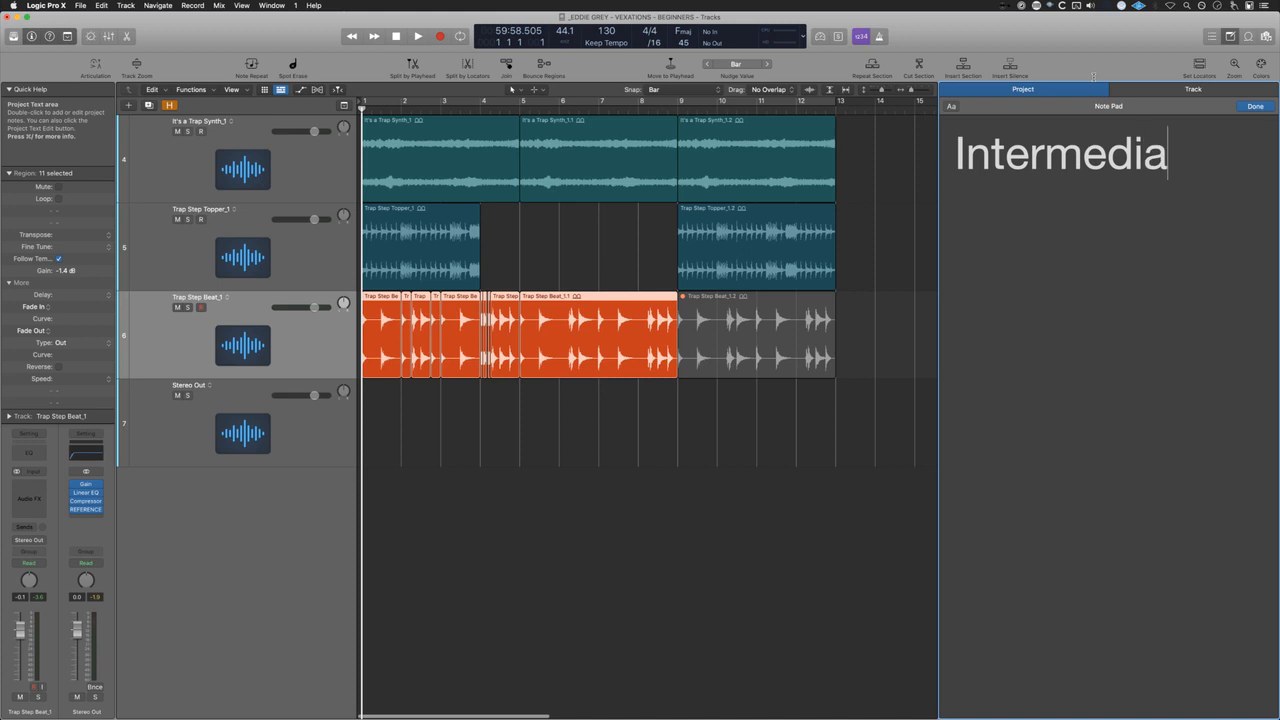
type("te -")
key("Return")
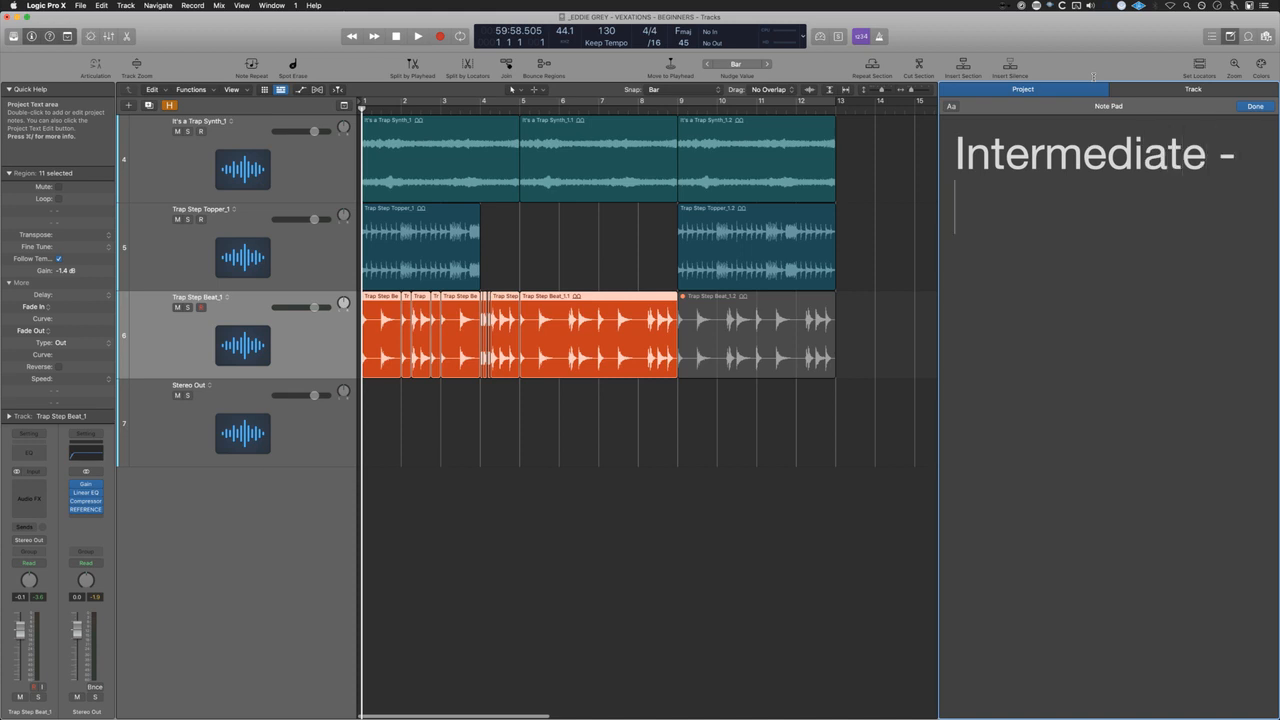
type("- Customize")
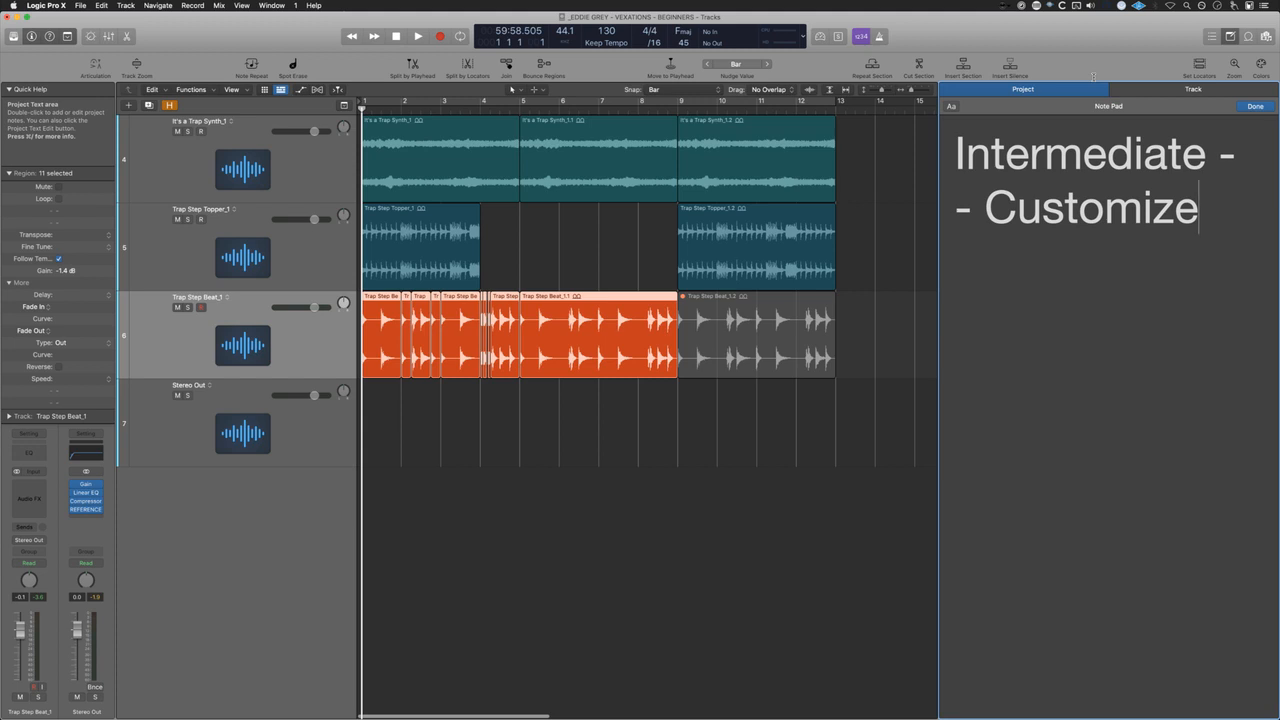
Step: Change the notes heading to "Intermediate:" and add the line "- Play" below "- Customize"
key("Right")
key("Right")
key("BackSpace")
key("BackSpace")
type(":")
key("Down")
key("Return")
type("- Play")
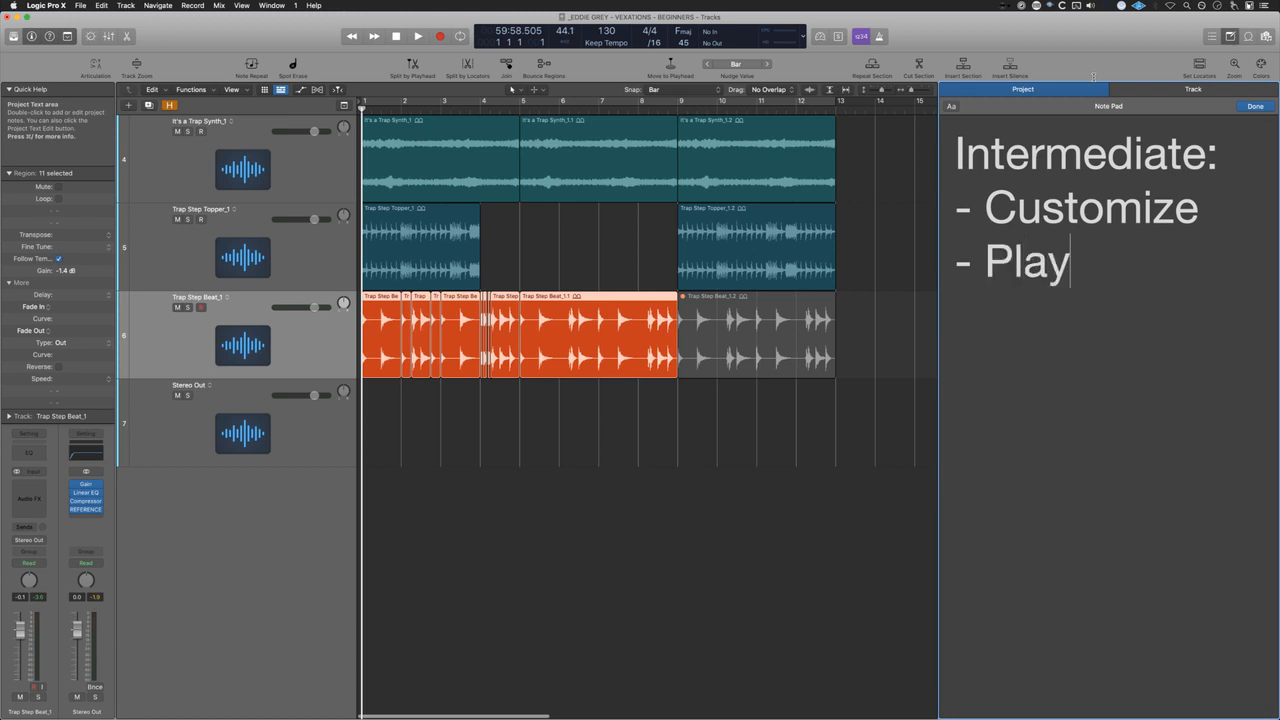
Step: Complete the third notes line so it reads "- Playing in Parts"
type("ing in {")
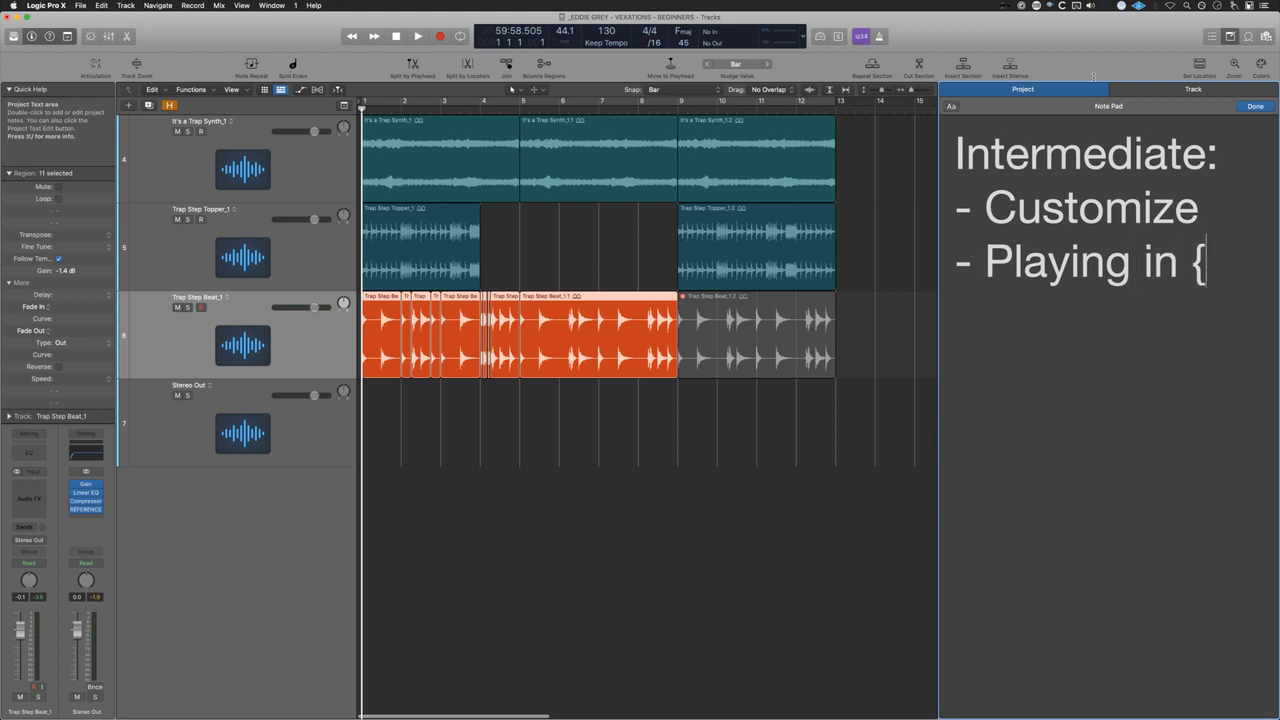
key("BackSpace")
type("Parts")
left_click(876, 470)
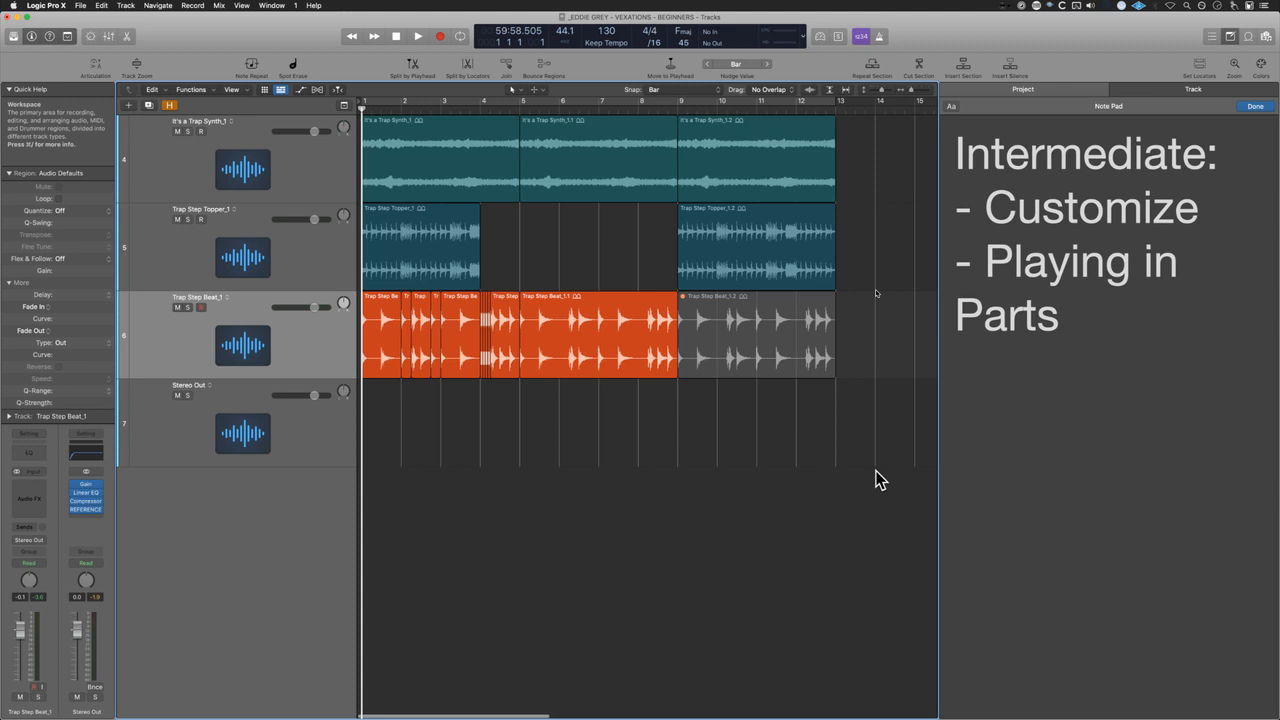
Step: Create one software instrument track with an empty channel strip directly below the It's a Trap Synth_1 track
left_click_drag(641, 438, 350, 334)
left_click(415, 238)
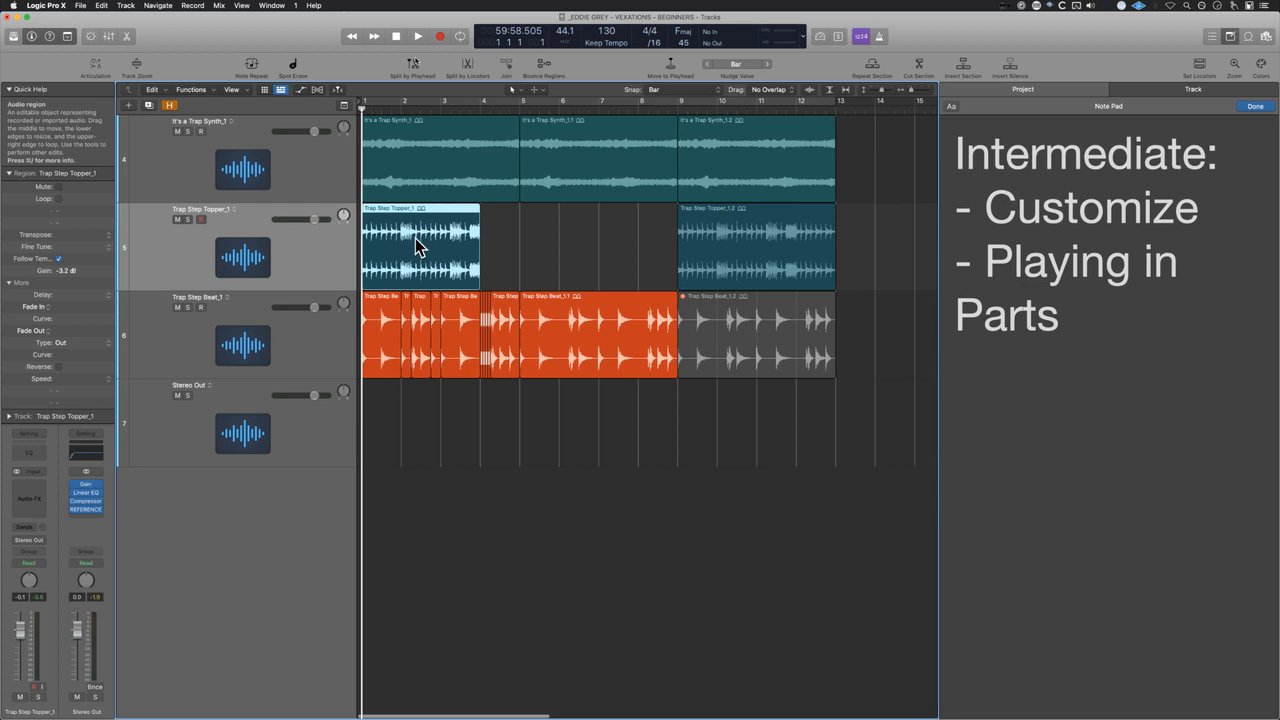
left_click(322, 185)
key("alt+super+n")
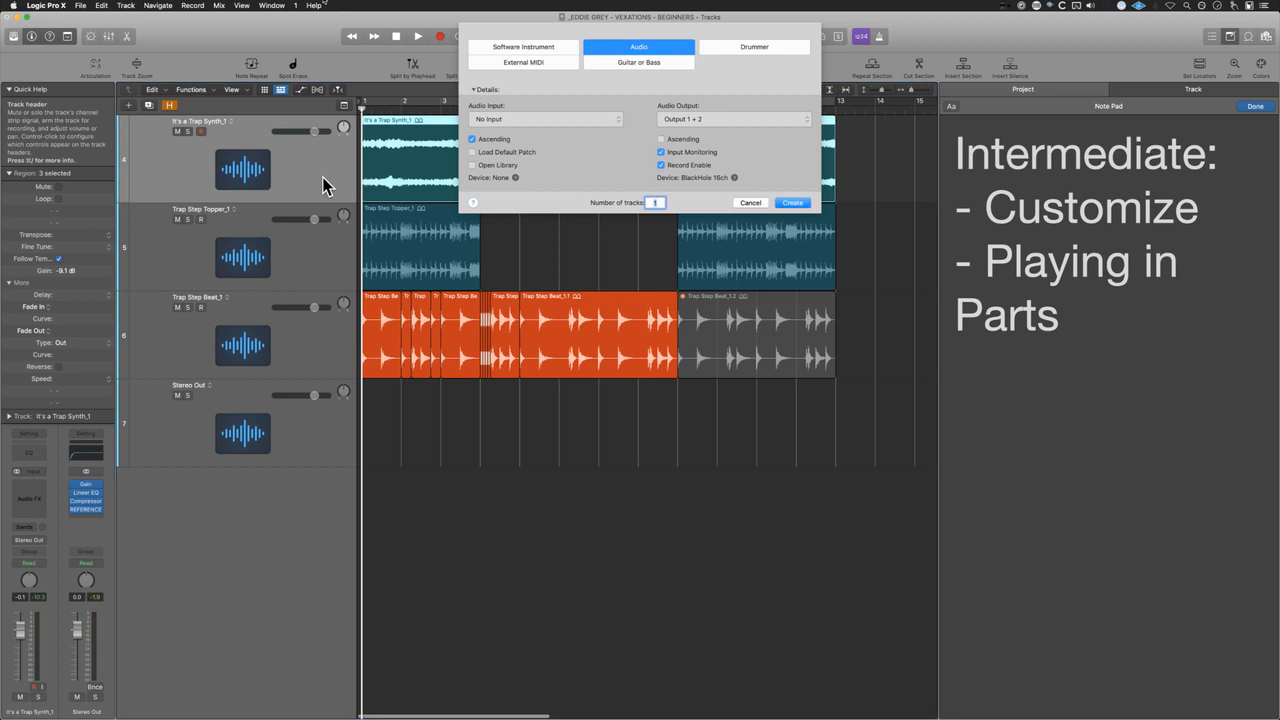
left_click(531, 119)
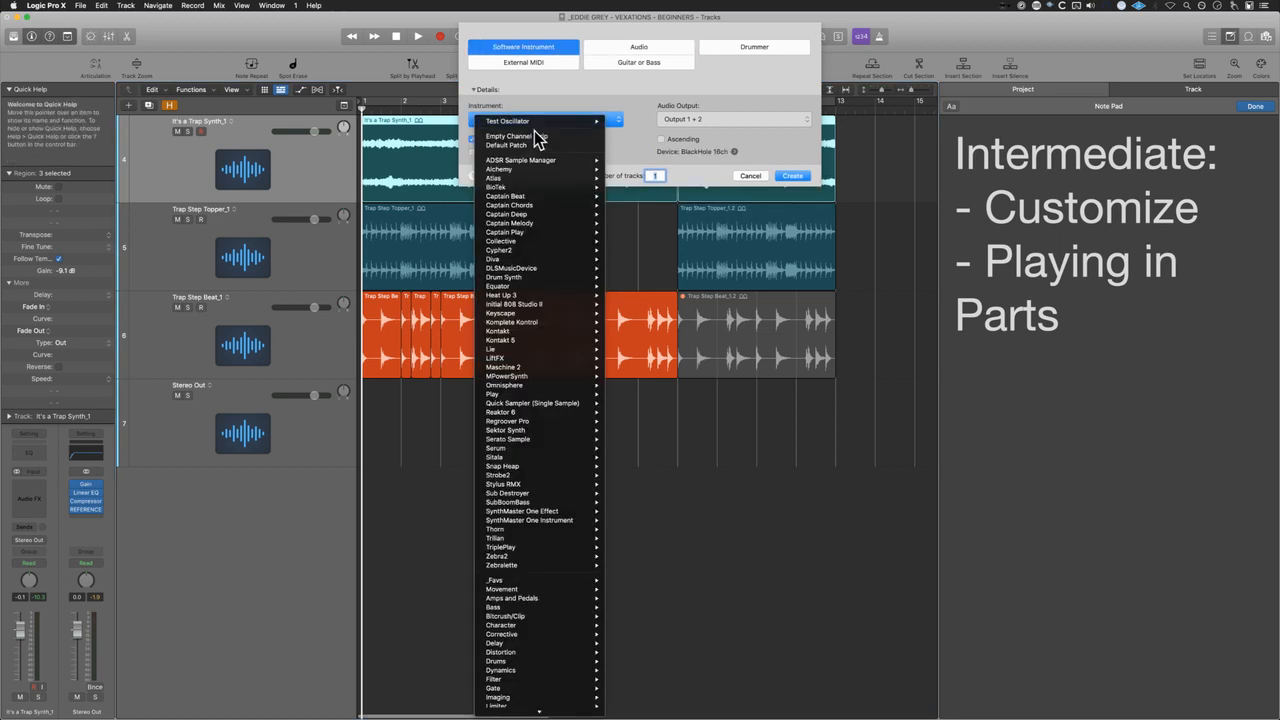
left_click(535, 134)
key("Return")
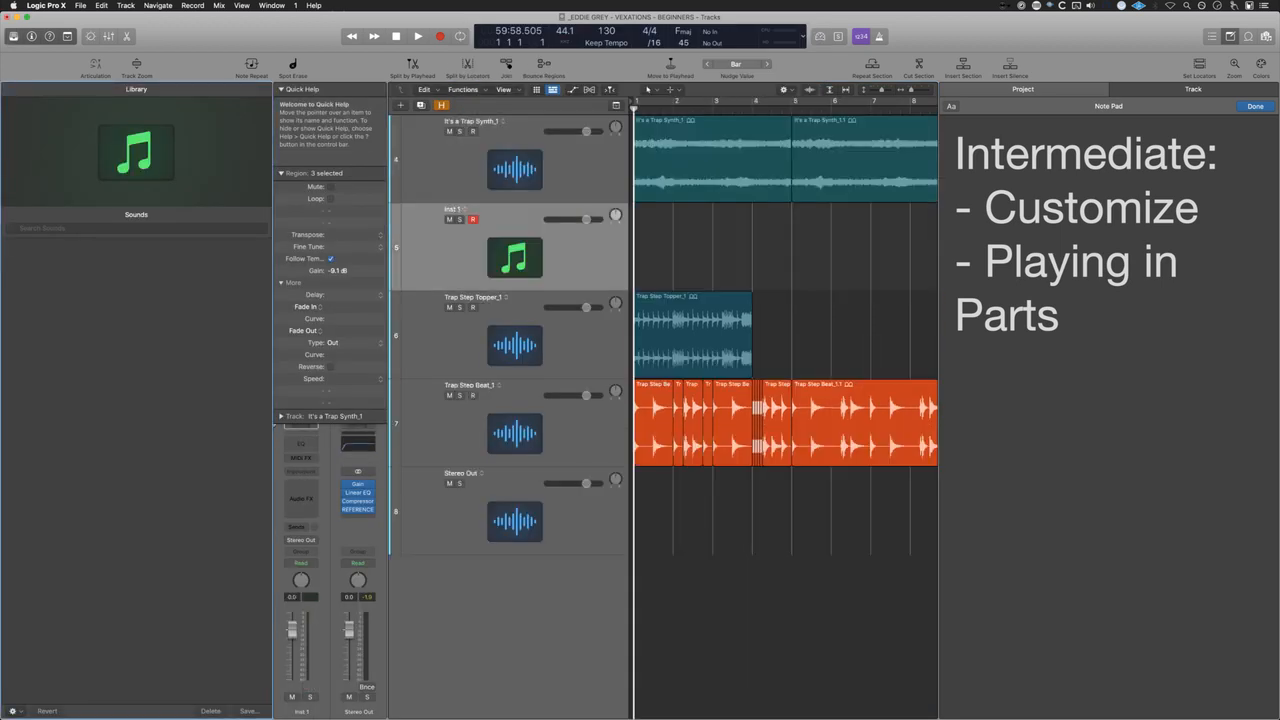
Step: Close the project notes and delete the Trap Step Topper_1 and Trap Step Beat_1 tracks
left_click(508, 206)
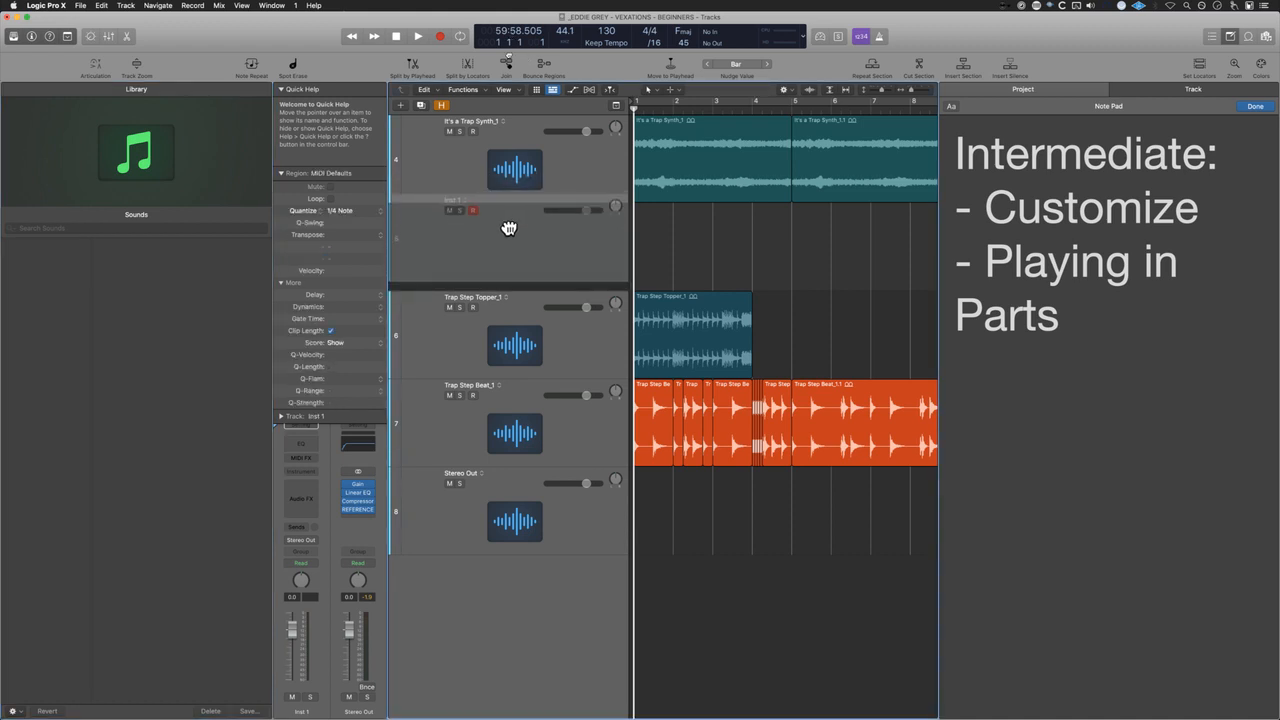
key("alt+super+p")
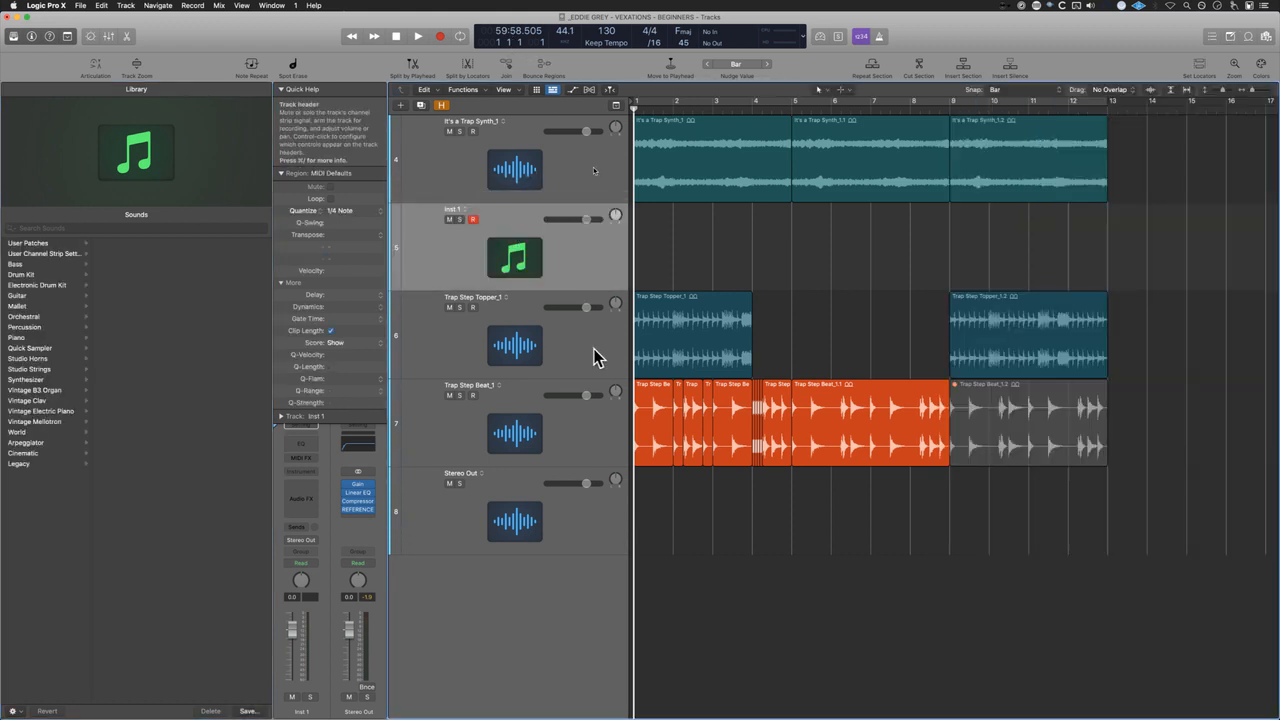
left_click(543, 334)
left_click(552, 418, "shift")
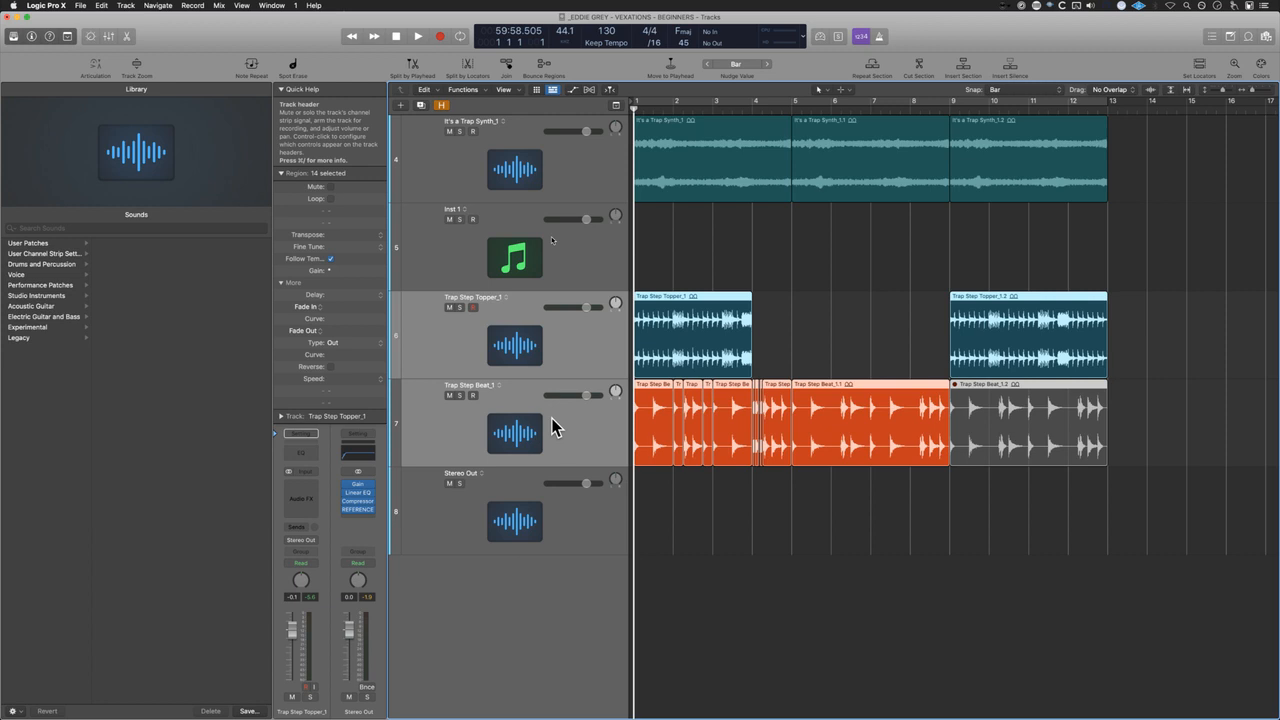
key("super+Delete")
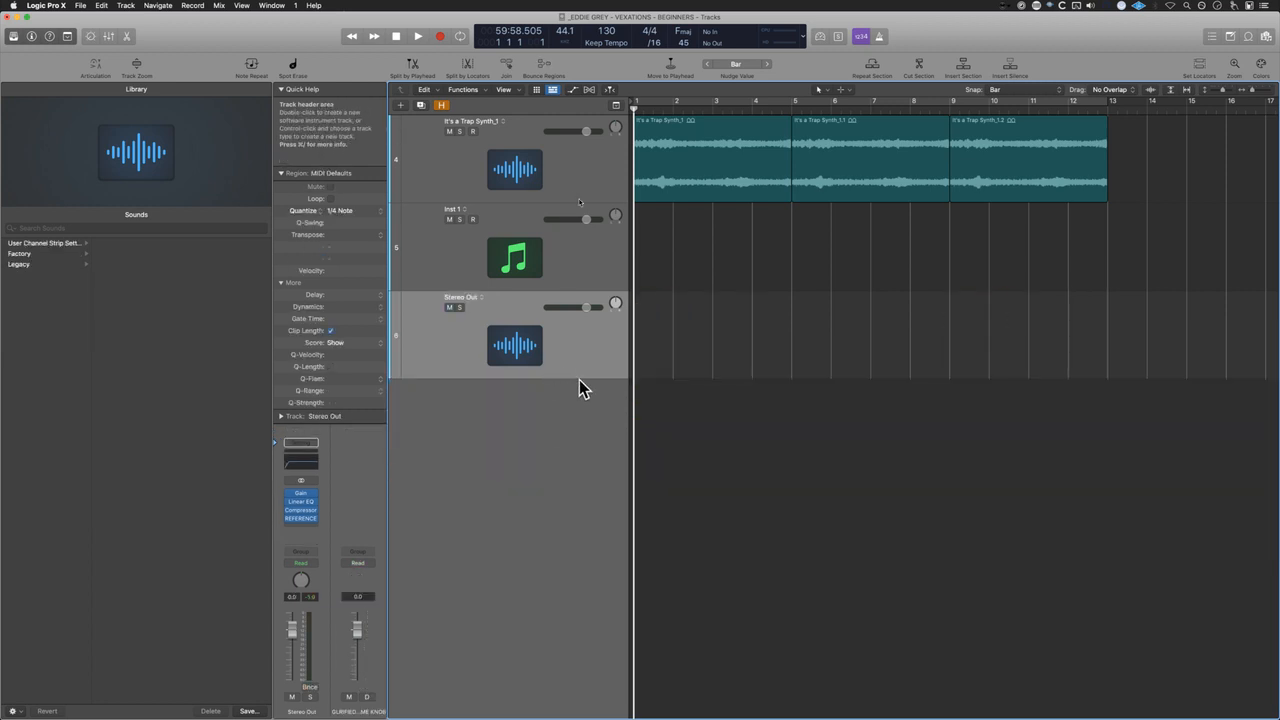
Step: Enlarge the track heights by two zoom increments, leaving the Library hidden and the Inspector shown
key("y")
key("i")
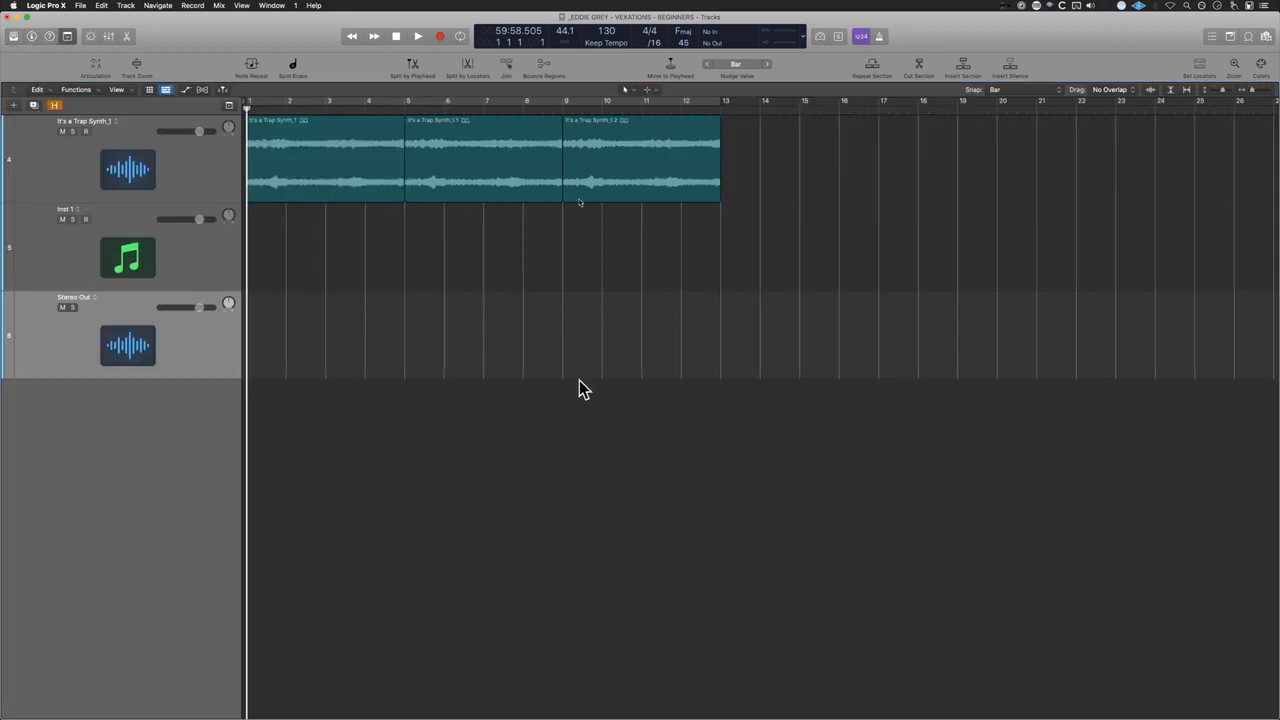
key("super+Down")
key("super+Down")
key("y")
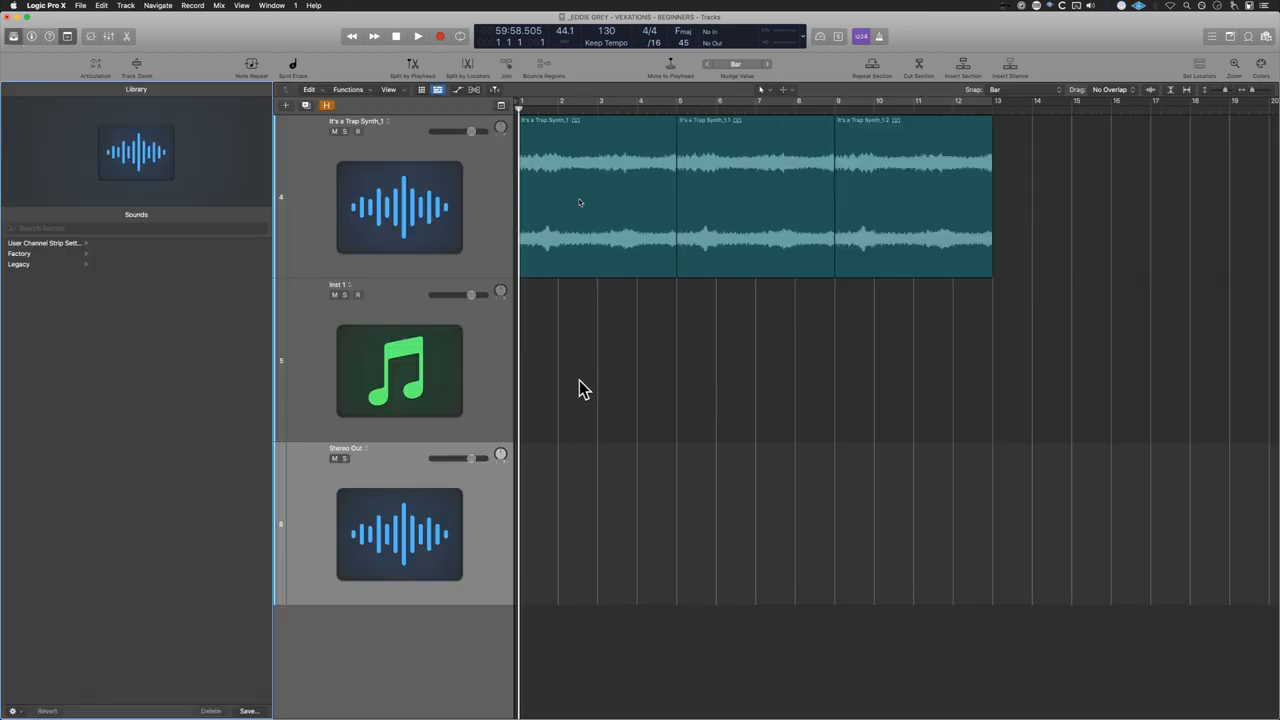
key("y")
key("i")
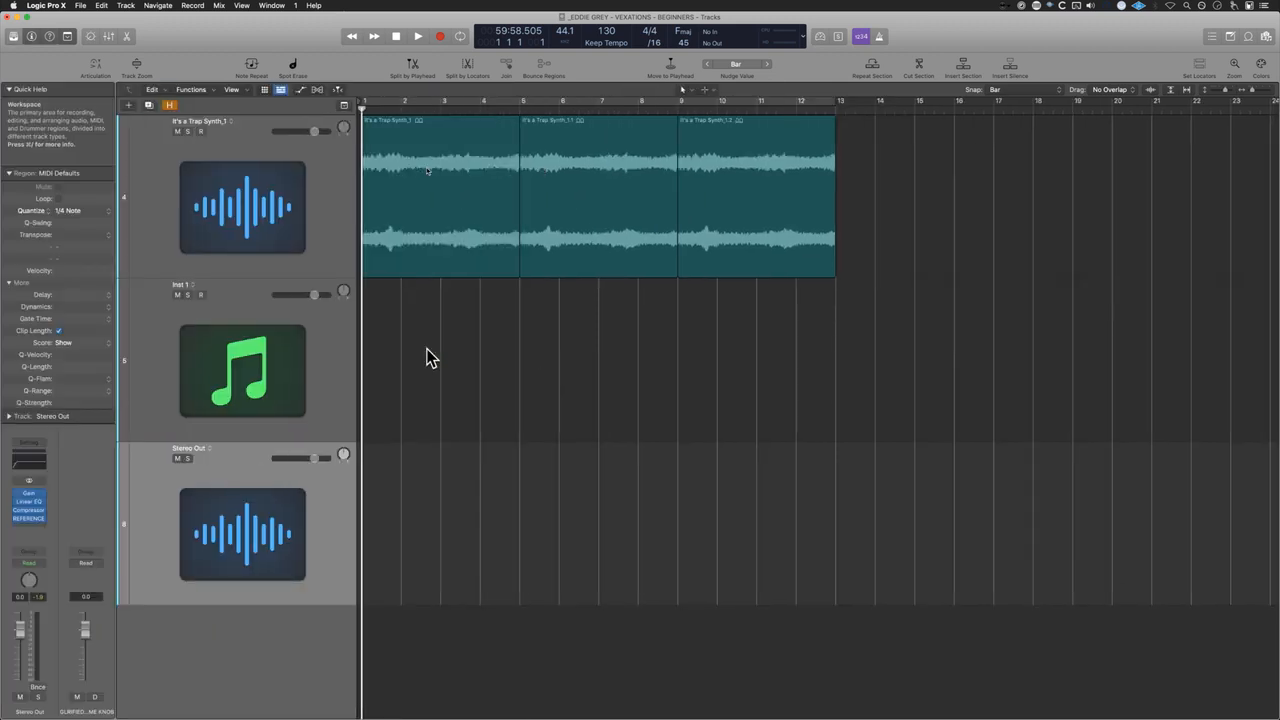
Step: Load Keyscape as the instrument on the Inst 1 track
left_click(240, 380)
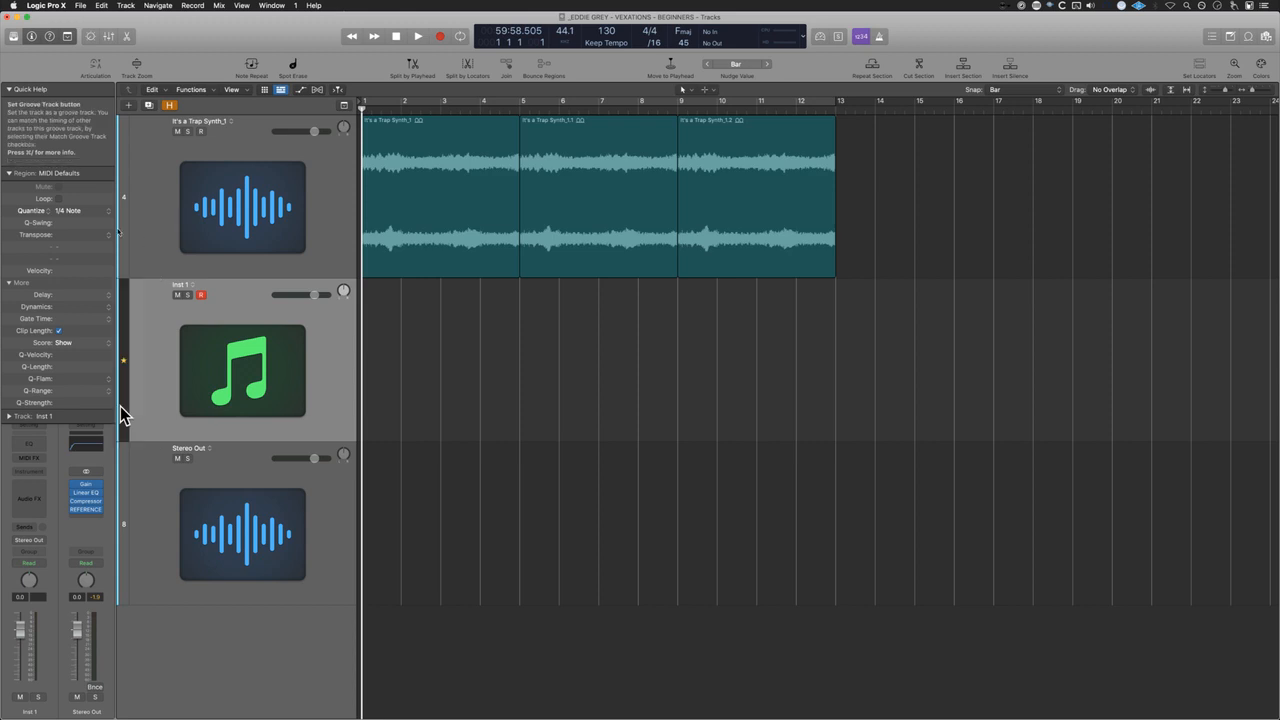
left_click(40, 473)
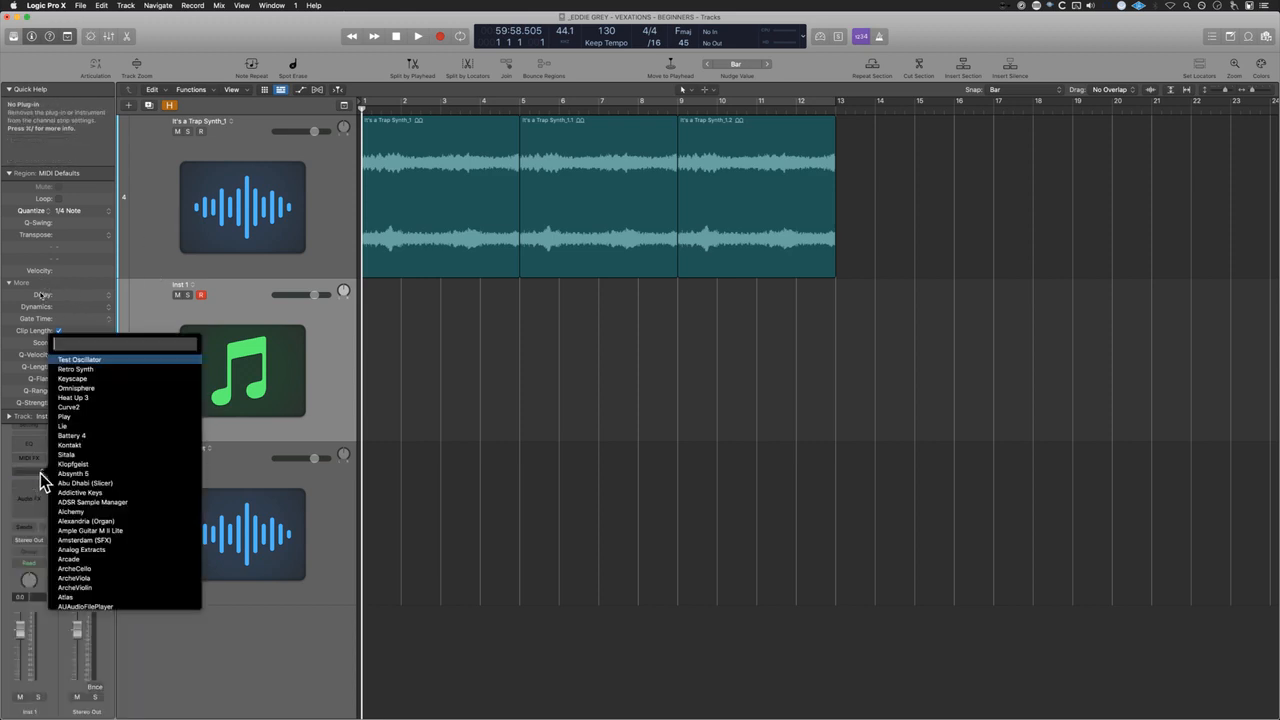
type("key")
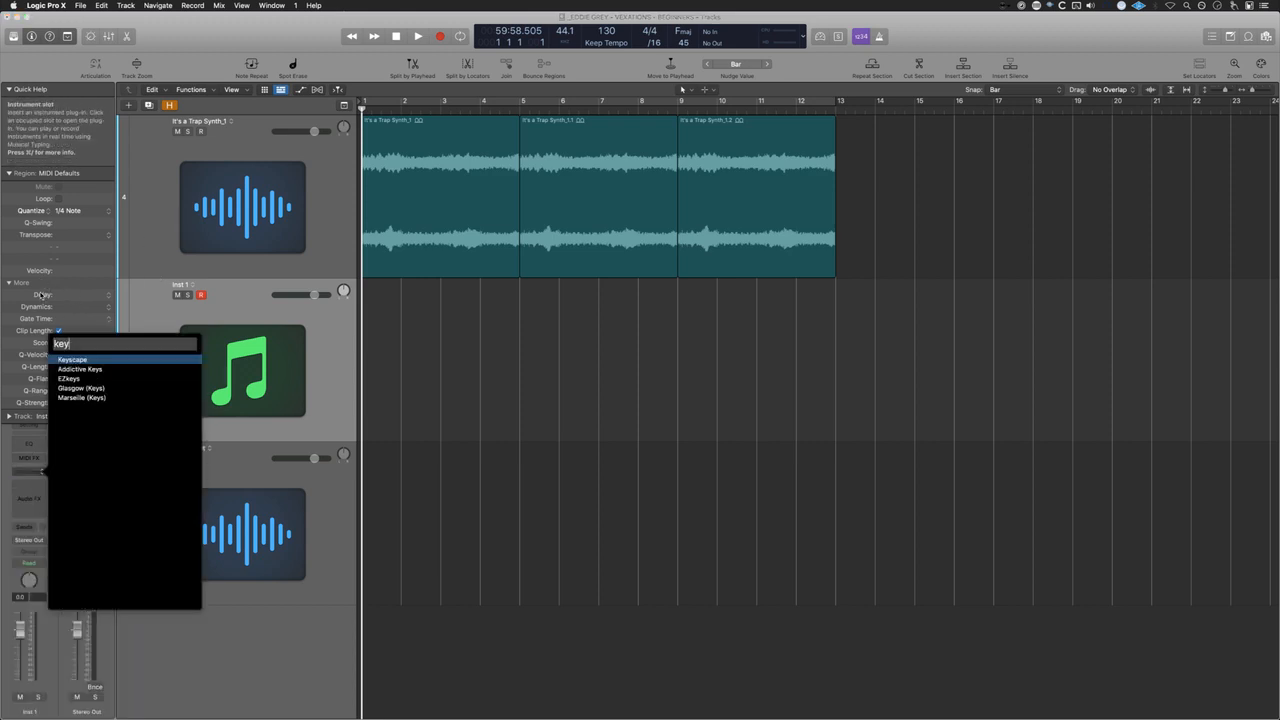
key("Return")
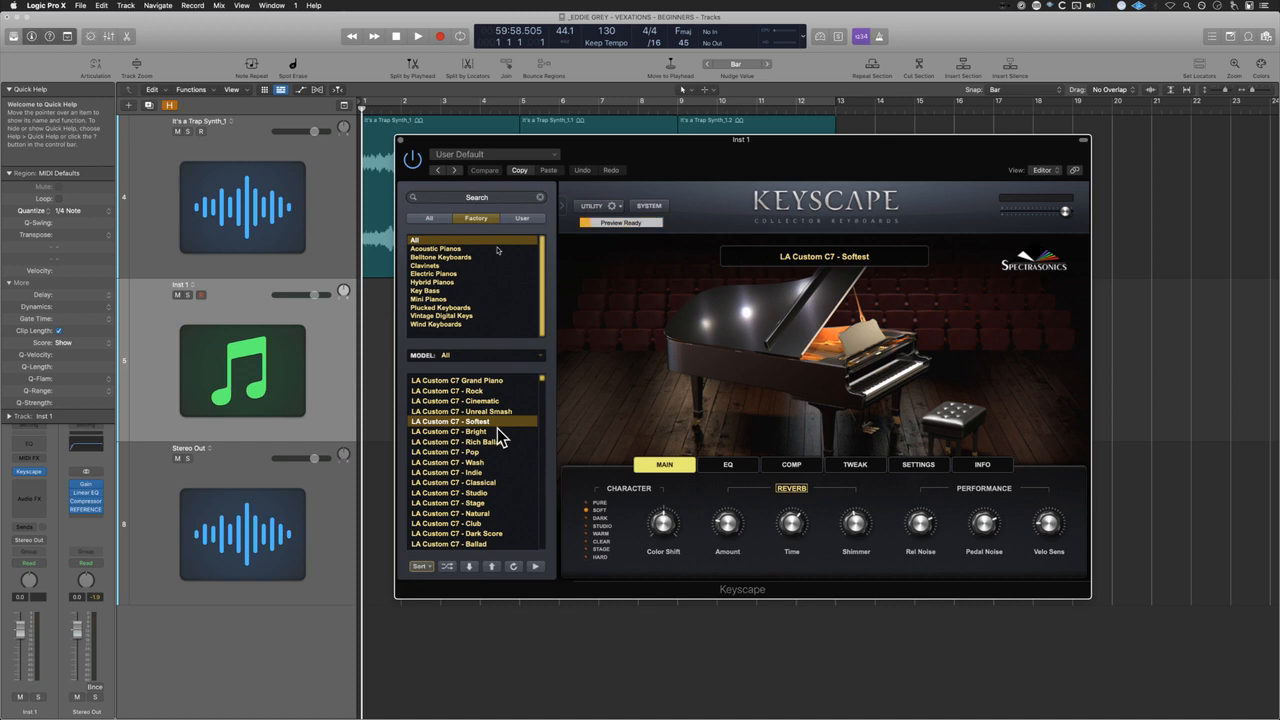
Step: Choose the LA Custom C7 - Dark Score patch in Keyscape and close the plug-in window
scroll(494, 481, "down", 5)
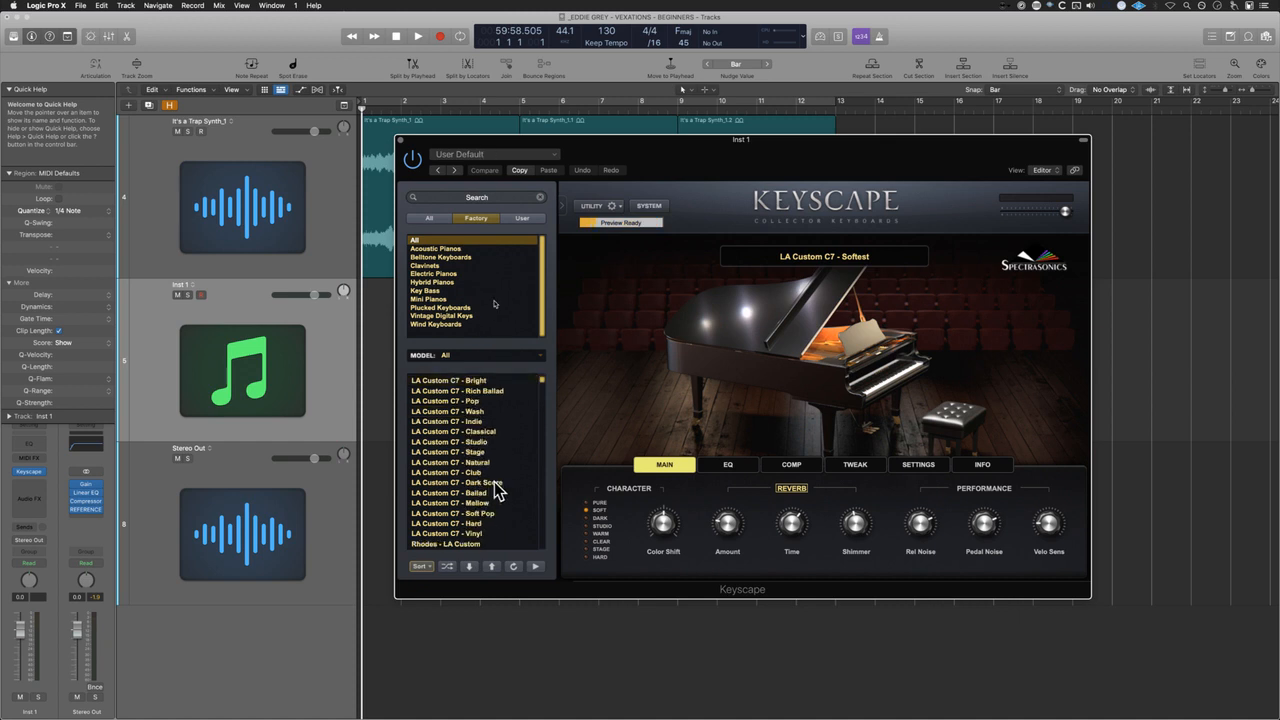
left_click(487, 473)
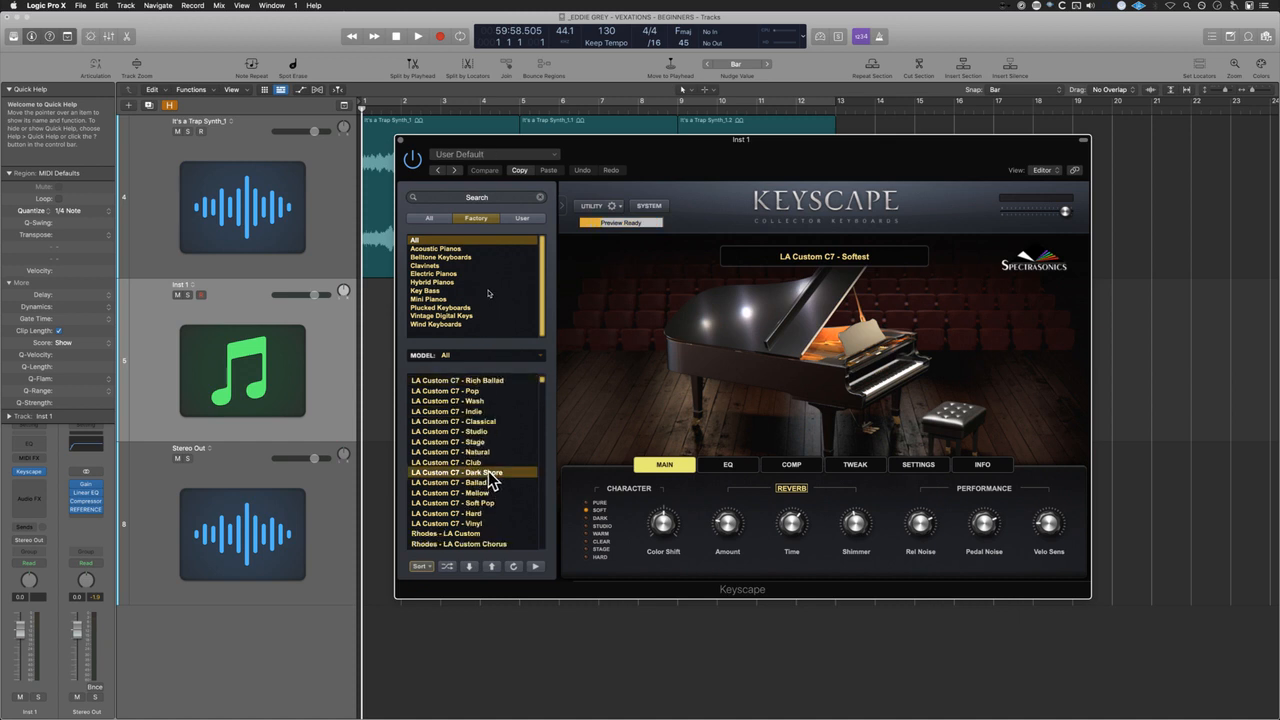
left_click(400, 141)
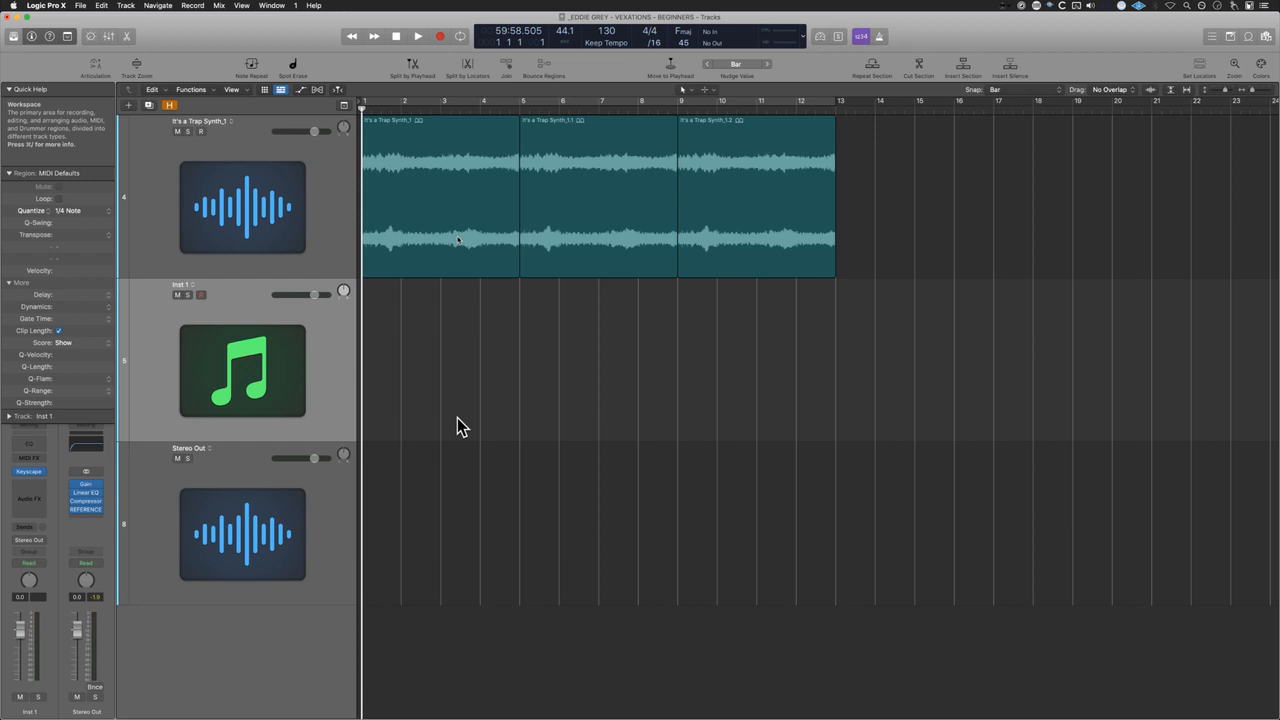
Step: Change the project key signature to C minor and deselect the synth regions
left_click(305, 196)
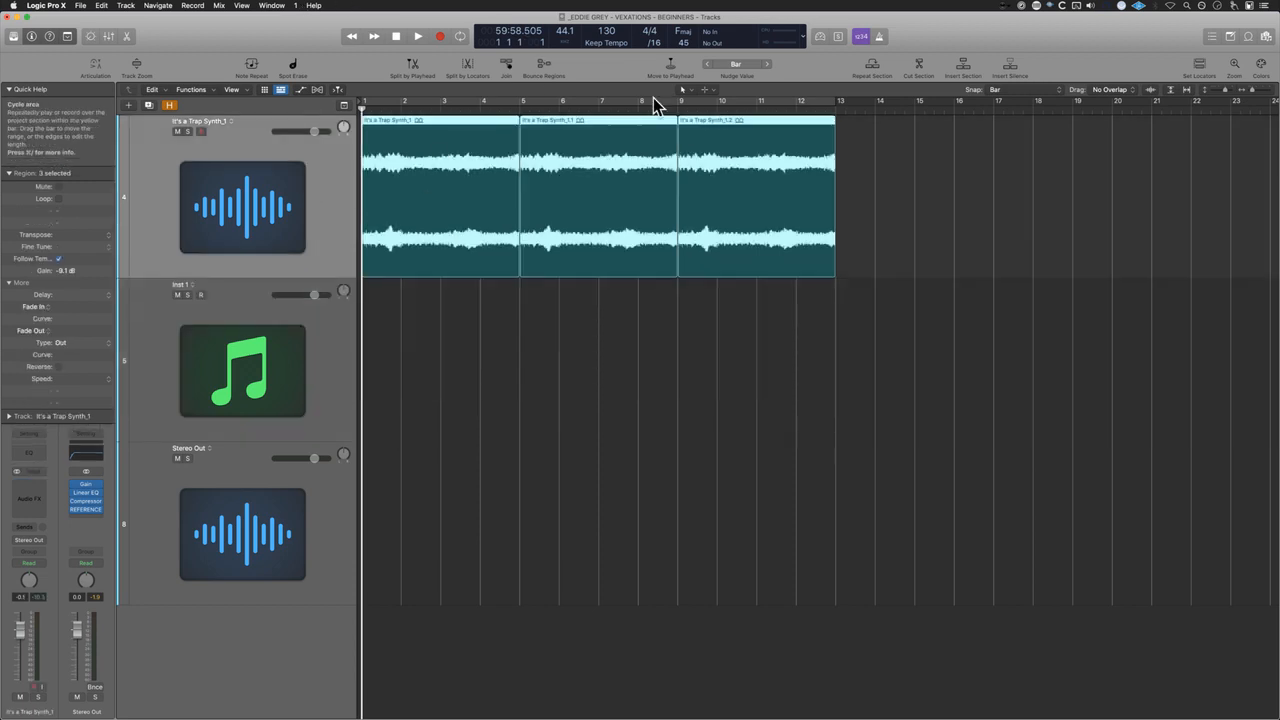
left_click(685, 38)
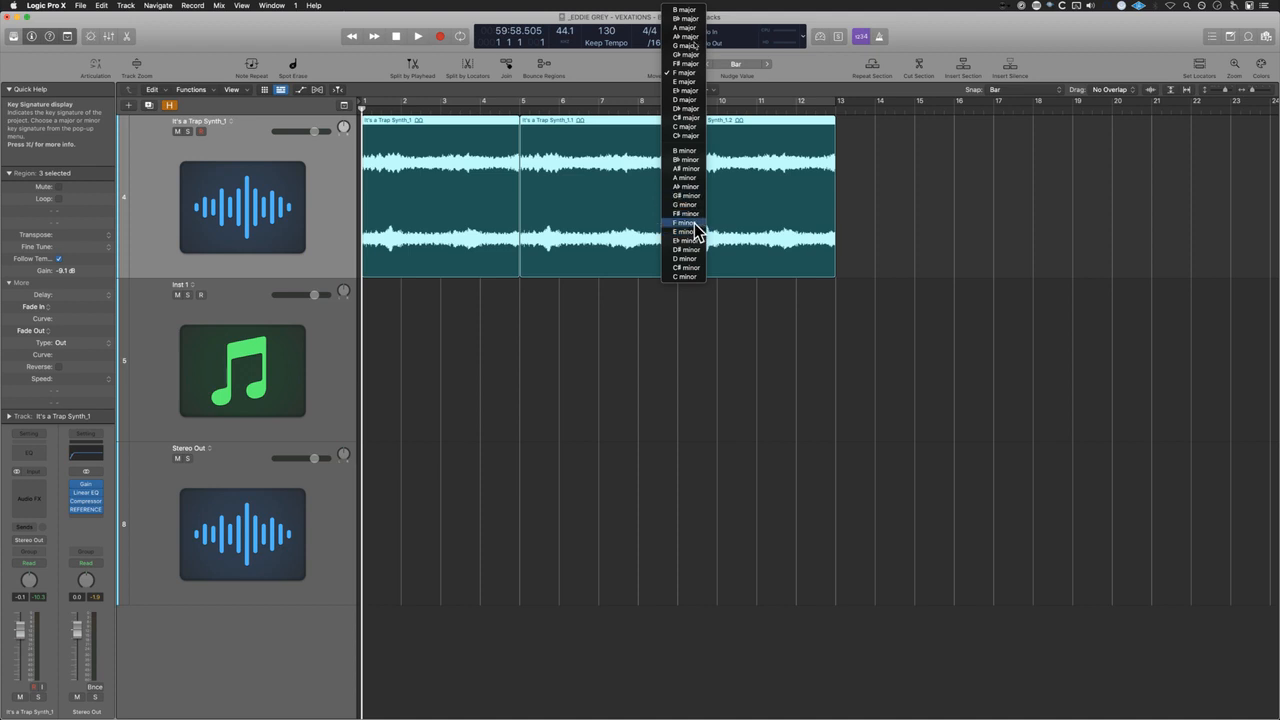
left_click(690, 277)
left_click(659, 350)
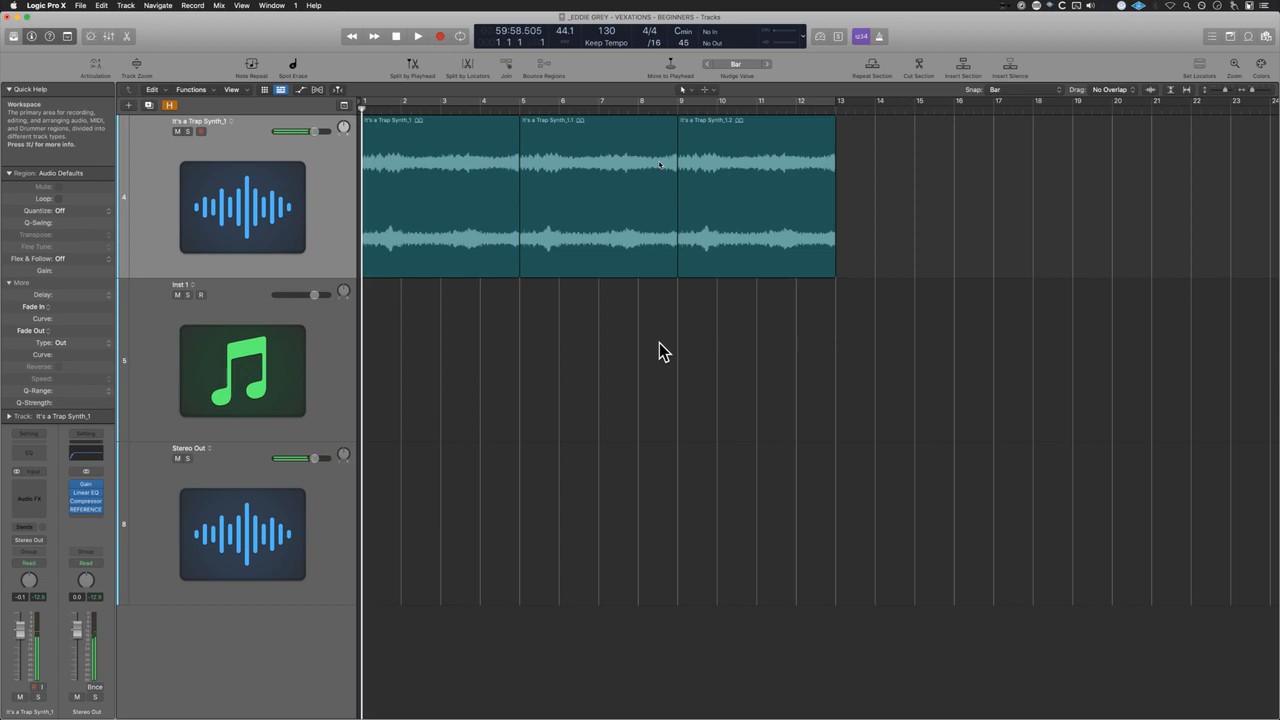
Step: Rename the Inst 1 track to "Piano"
left_click(275, 378)
key("shift+n")
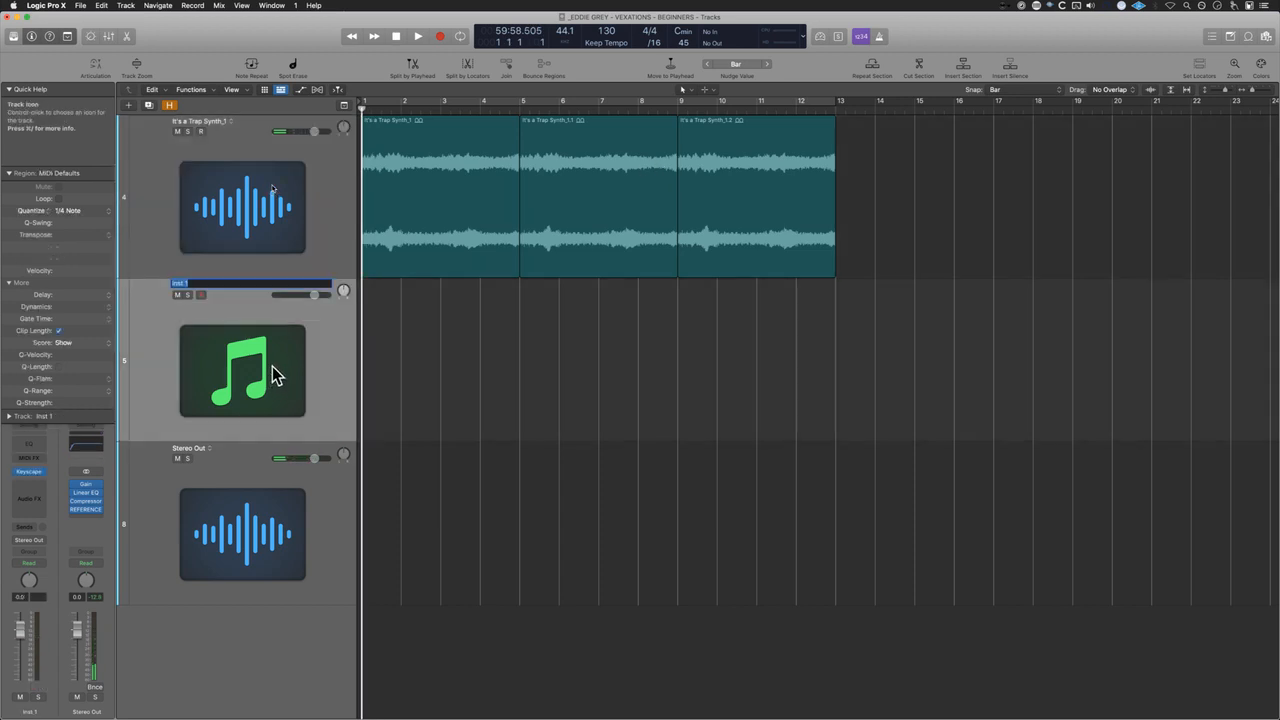
type("Piano")
key("Return")
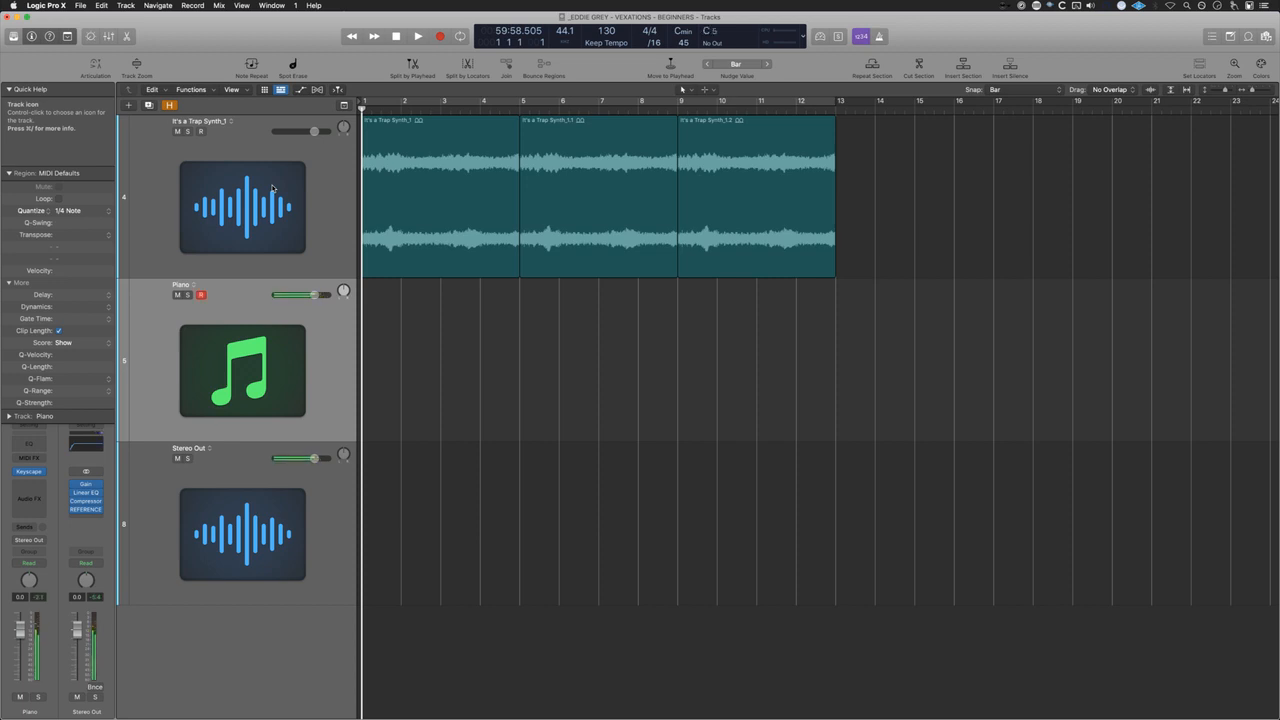
Step: Open the loop browser, reset its filters, and view the House genre loops before clearing that filter
key("o")
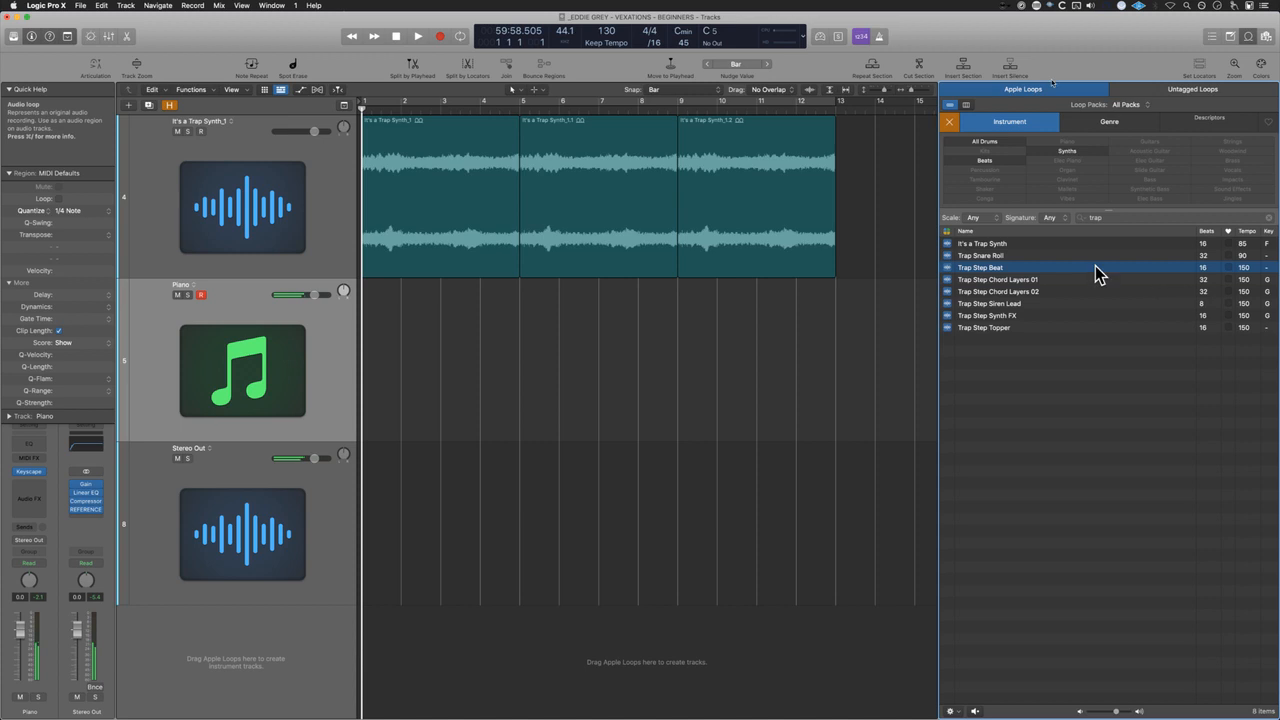
left_click(948, 124)
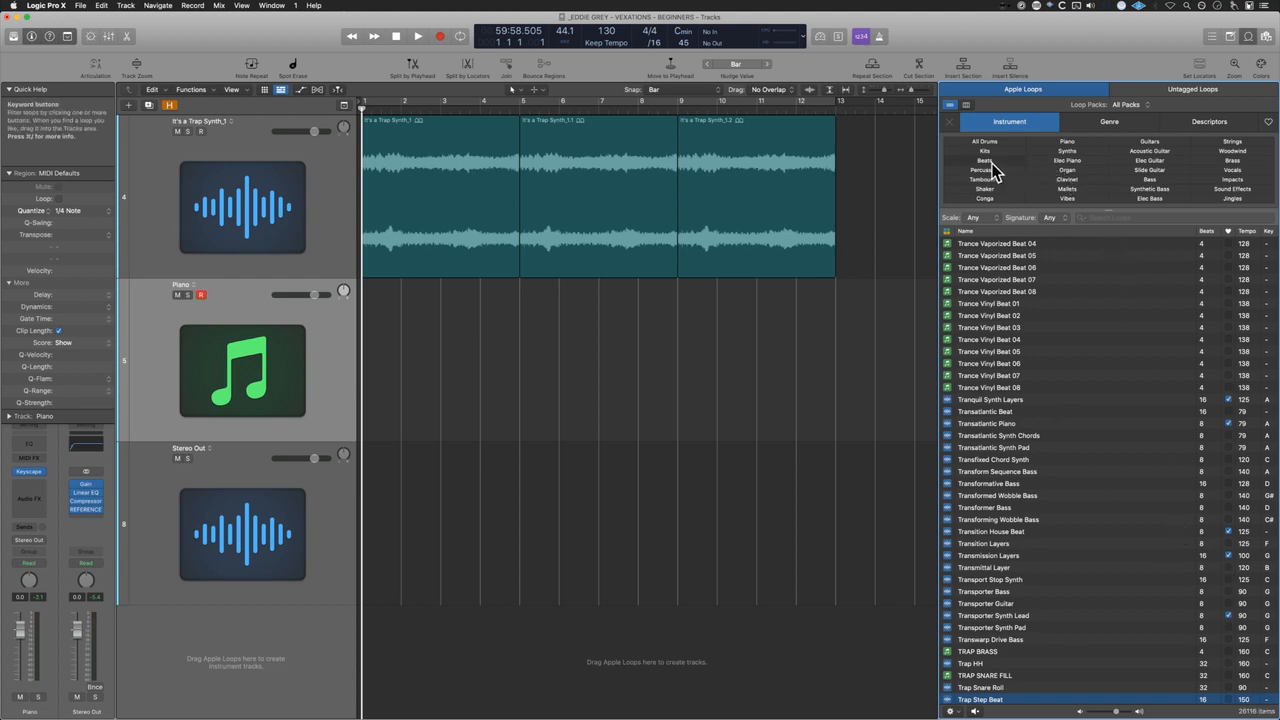
left_click(1103, 122)
left_click(1085, 151)
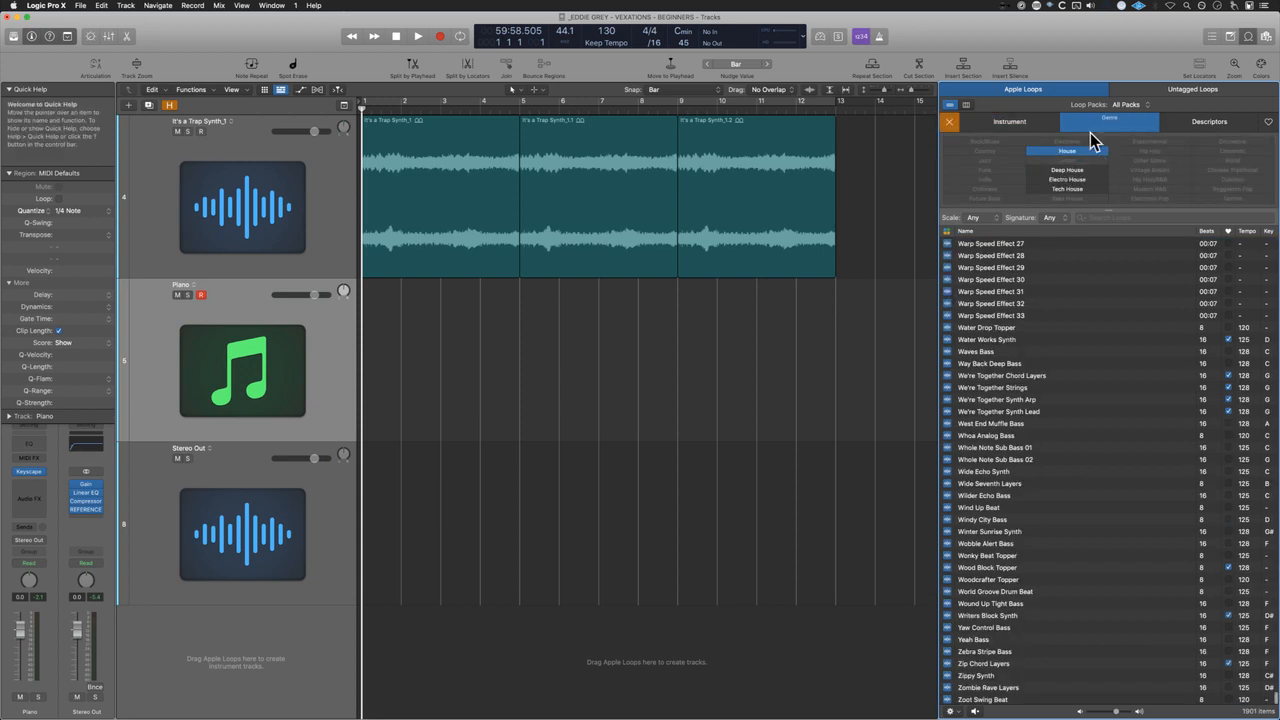
left_click(948, 122)
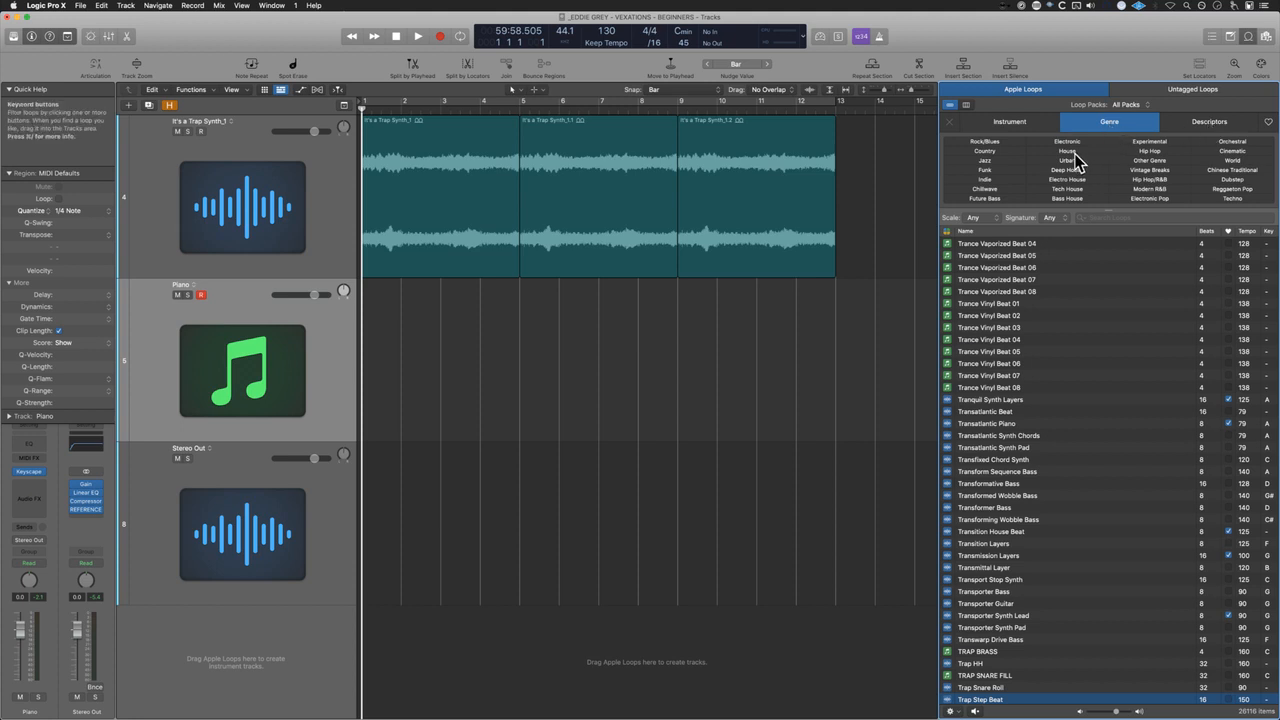
Step: Browse Chillwave loops narrowed to Synths, clear the filters, and close the loop browser
left_click(1003, 190)
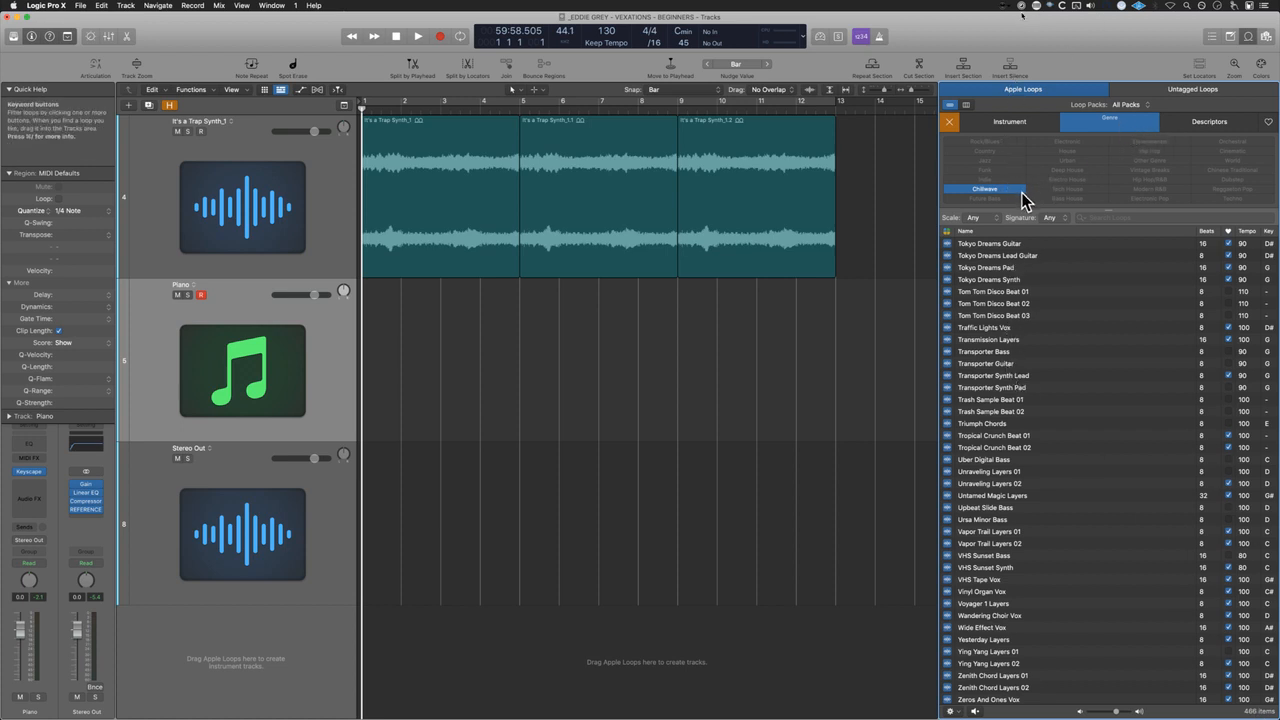
left_click(1012, 127)
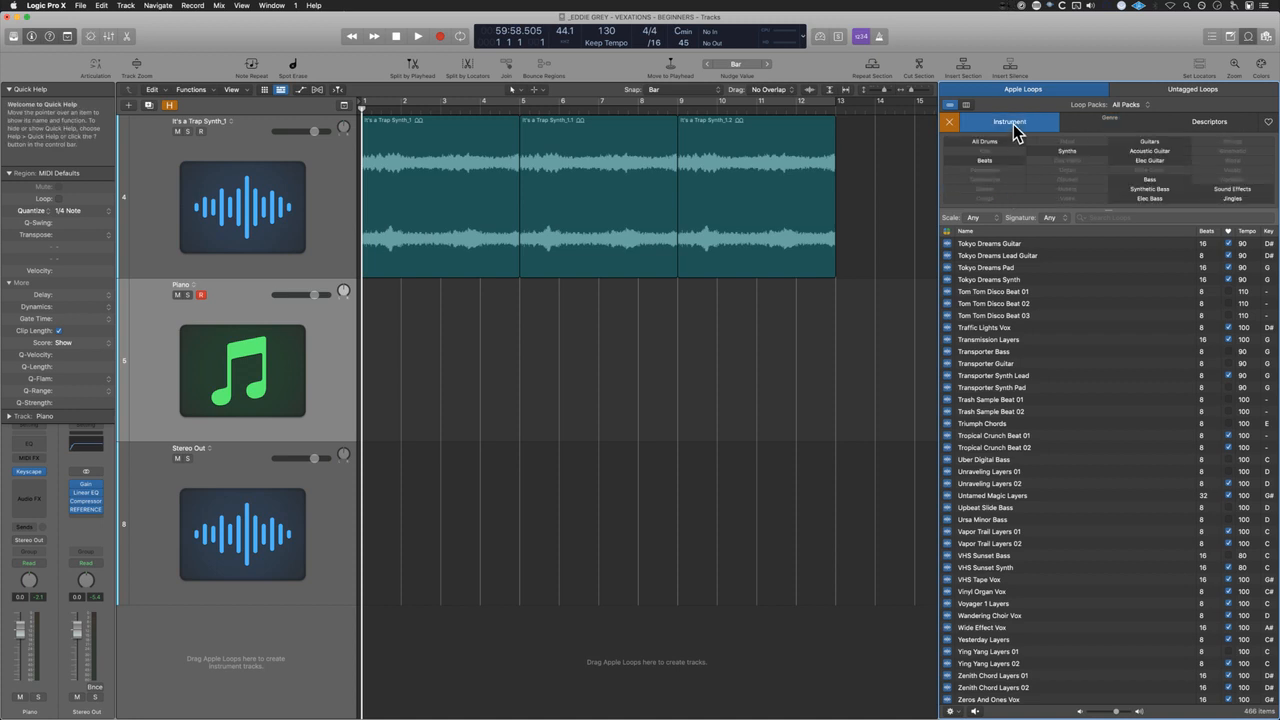
left_click(1066, 151)
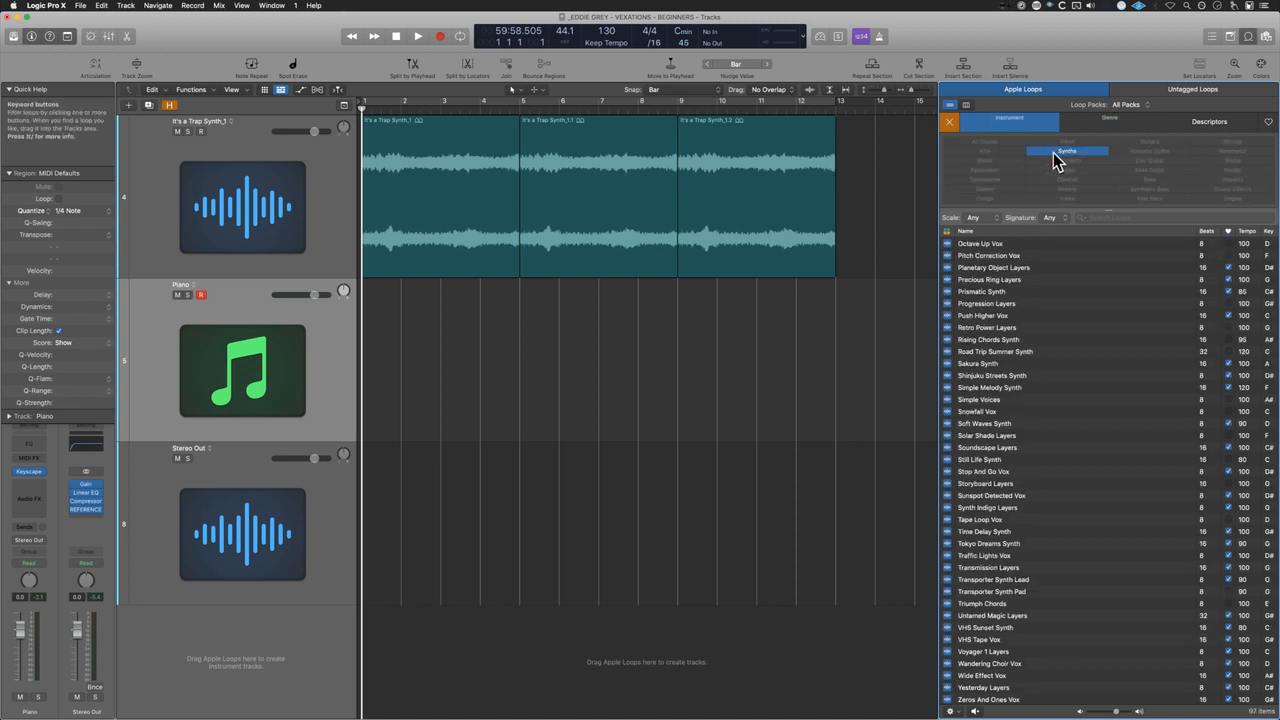
left_click(1095, 121)
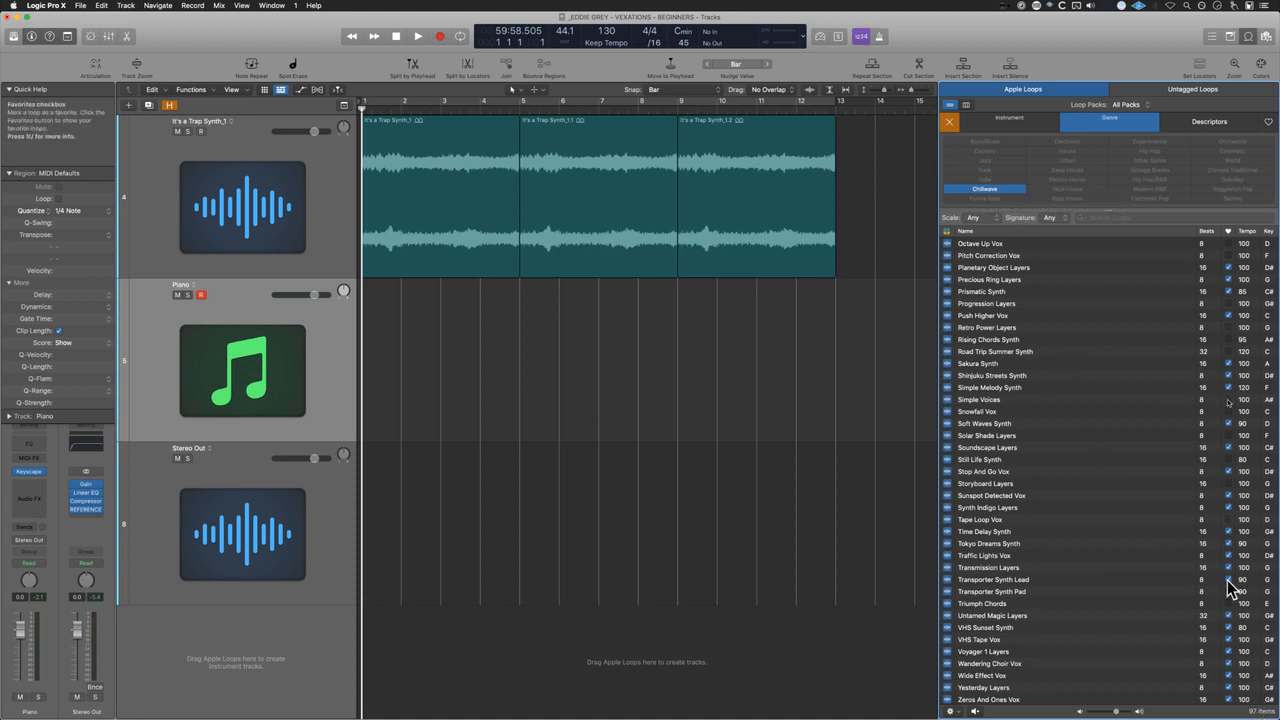
left_click(949, 121)
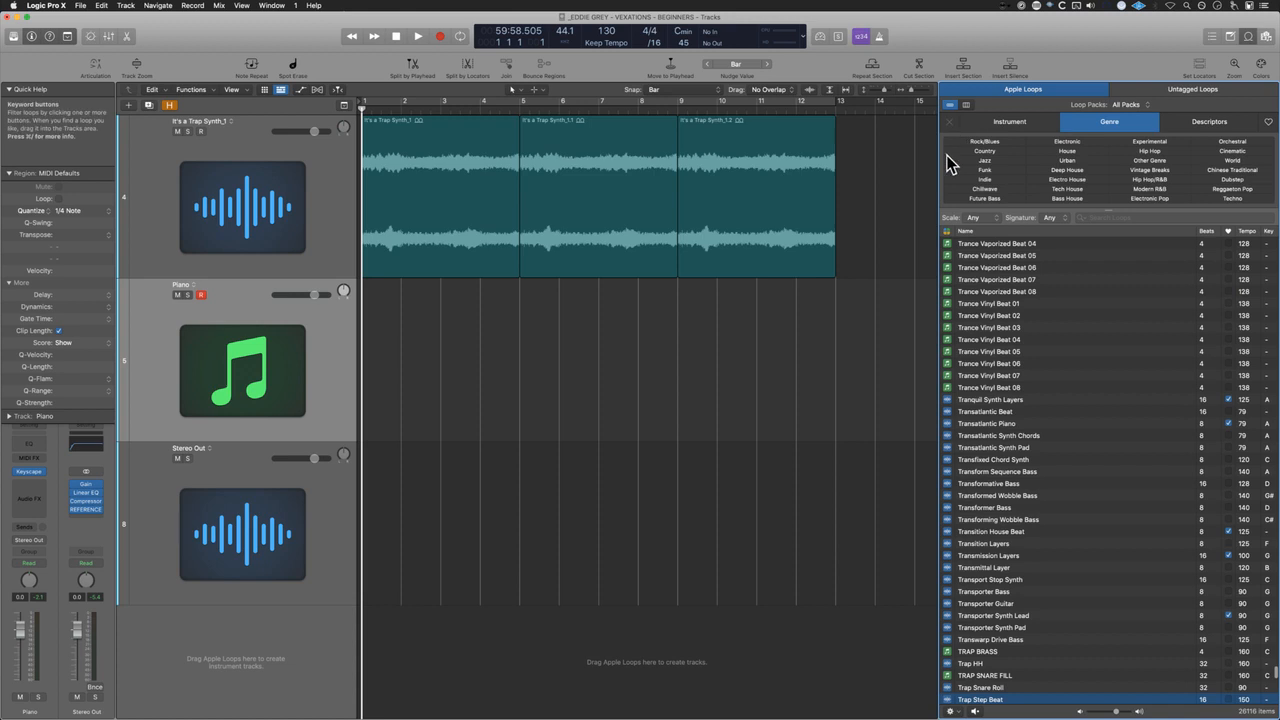
key("o")
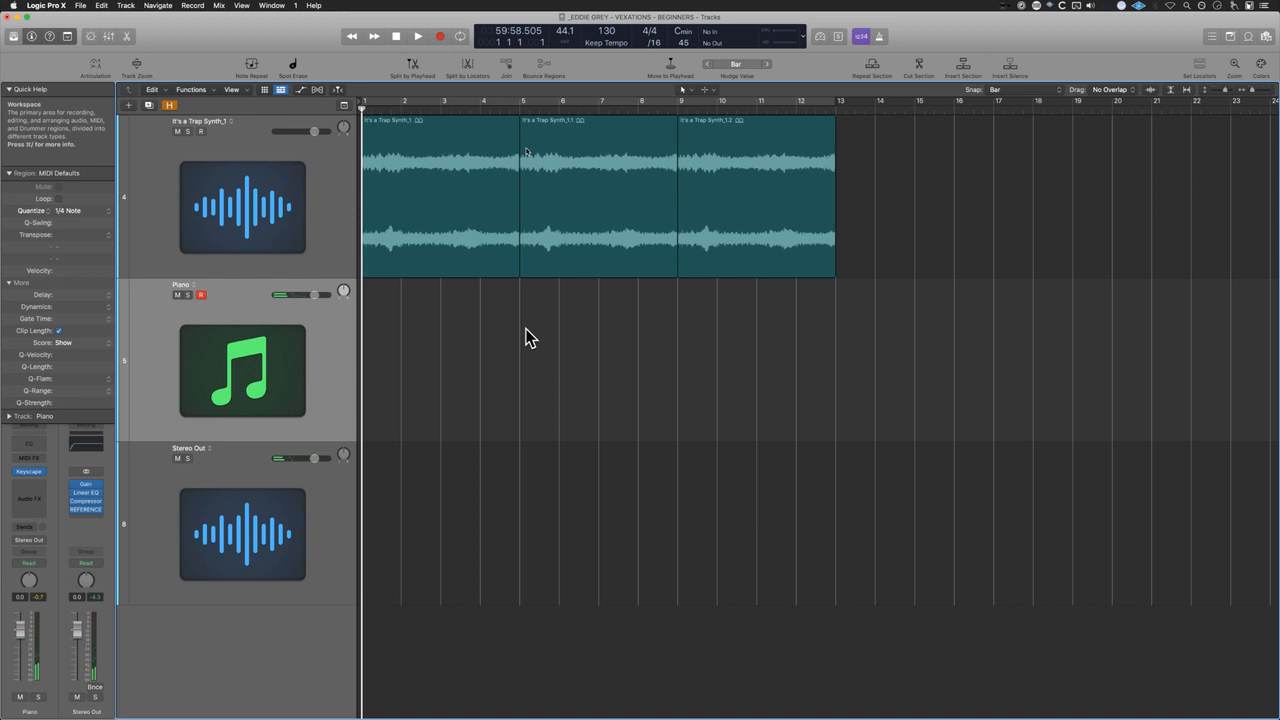
Step: Review the audio device preferences and the I/O buffer size choices, and close the preferences without changing anything
key("alt+comma")
left_click(711, 190)
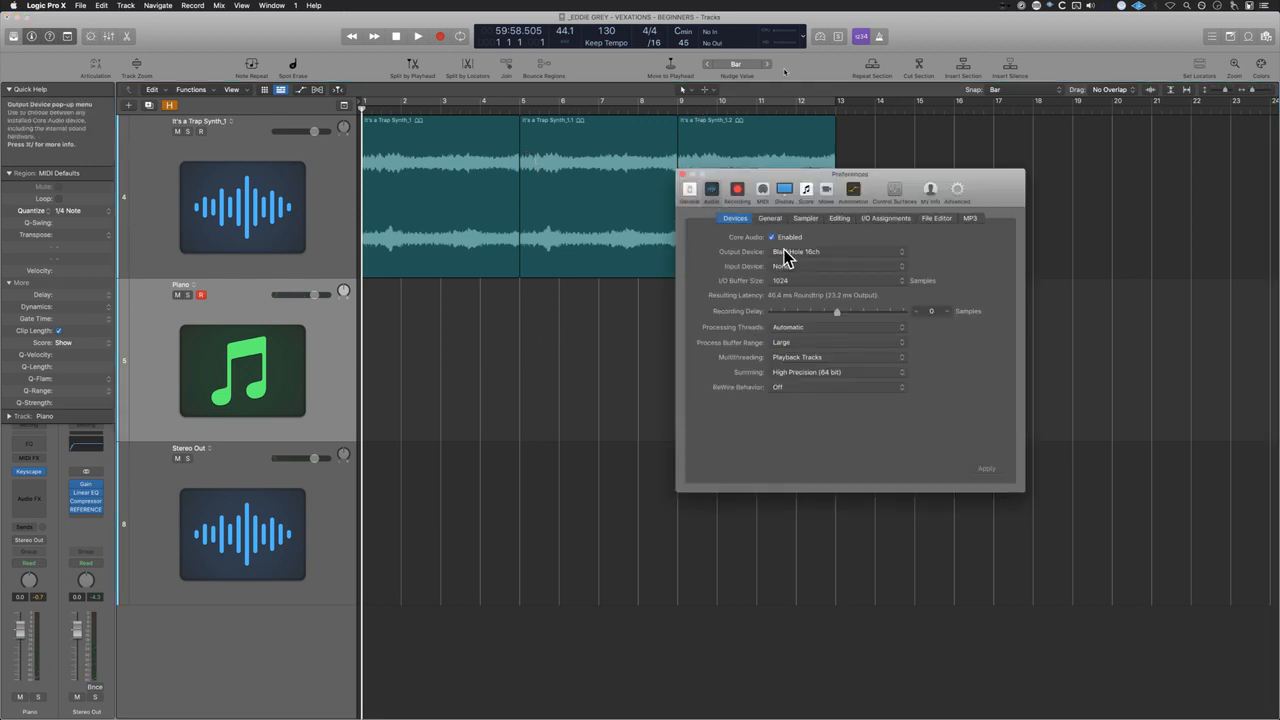
left_click(790, 281)
left_click(790, 281)
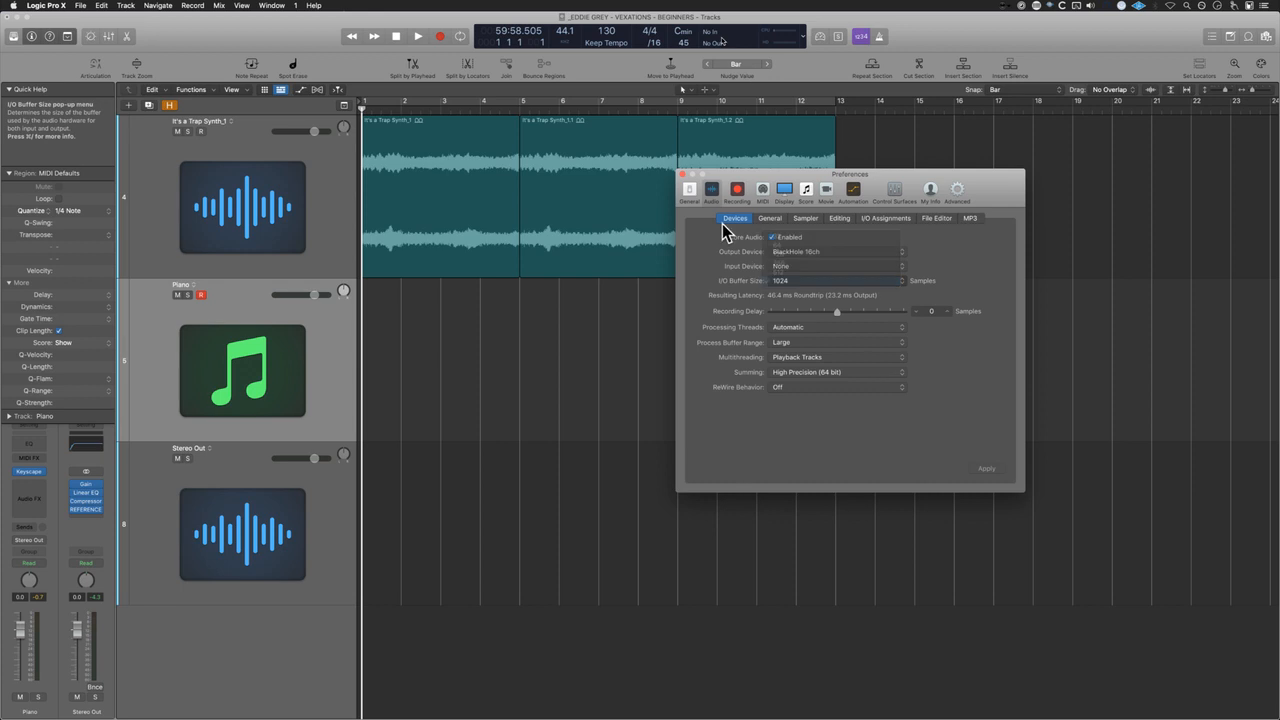
left_click(683, 175)
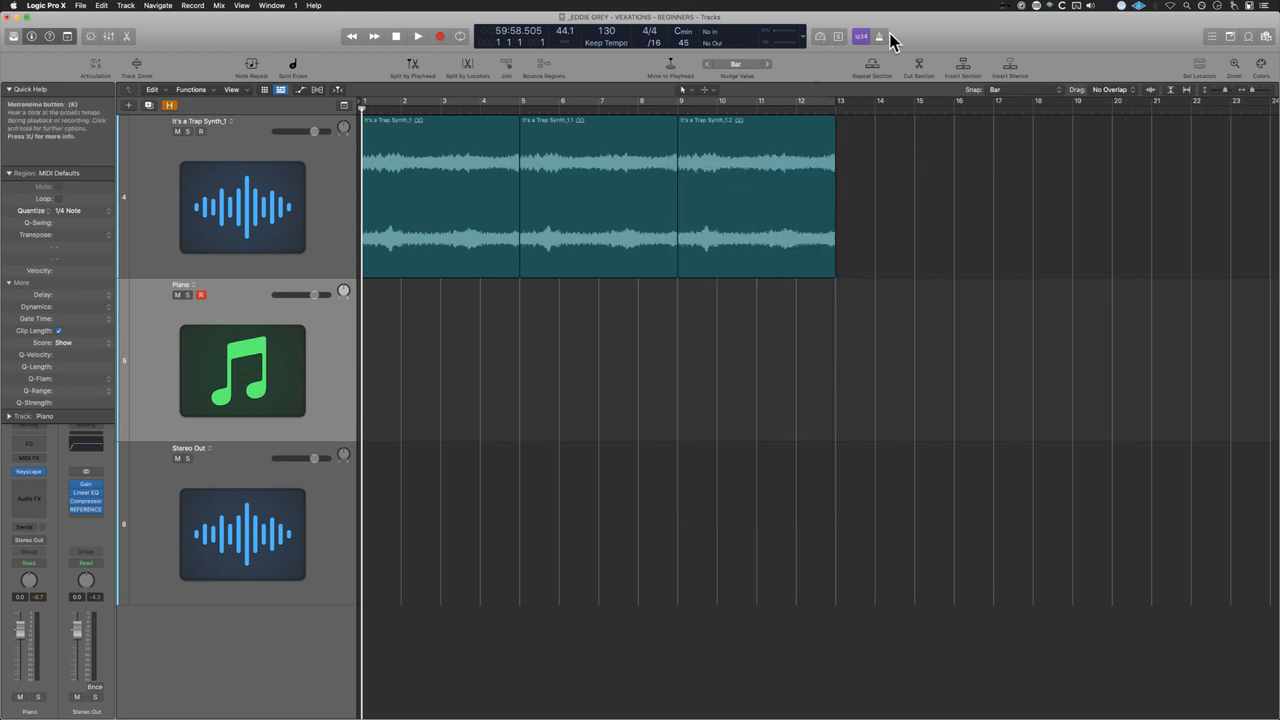
Step: Check that the control bar customization includes Low Latency Mode, and turn Low Latency Mode on
right_click(890, 38)
left_click(930, 42)
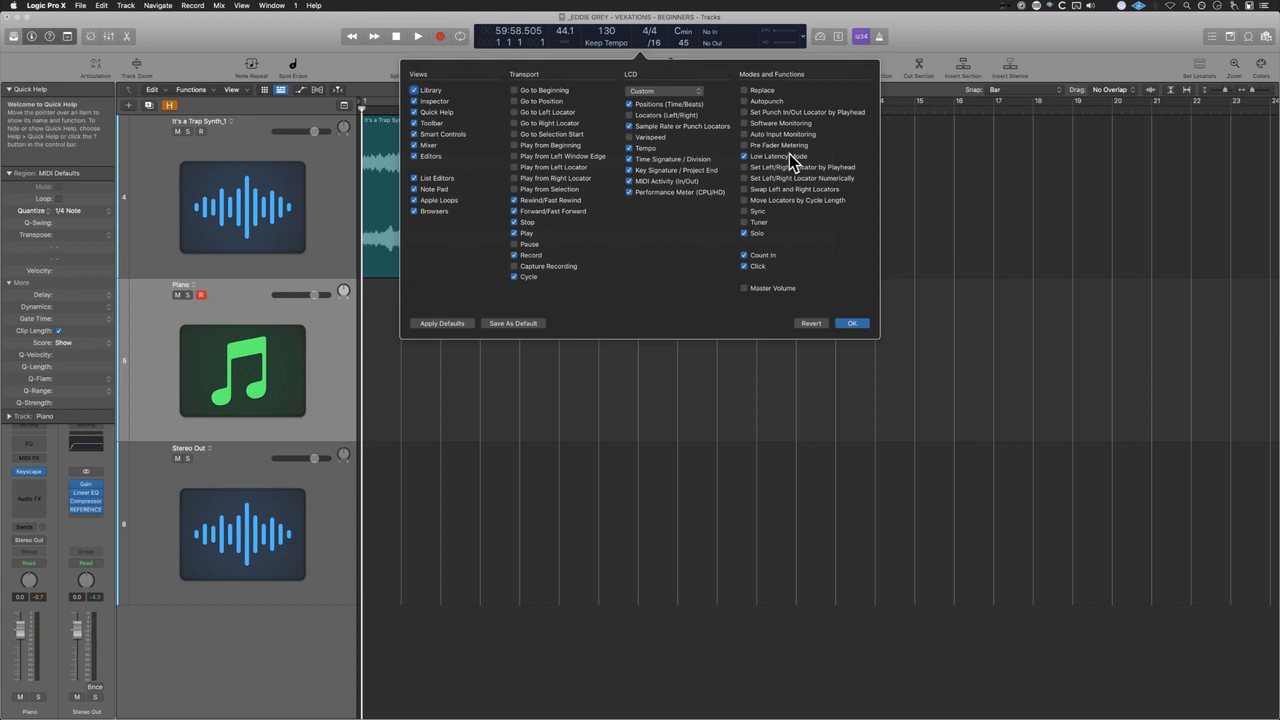
left_click(851, 323)
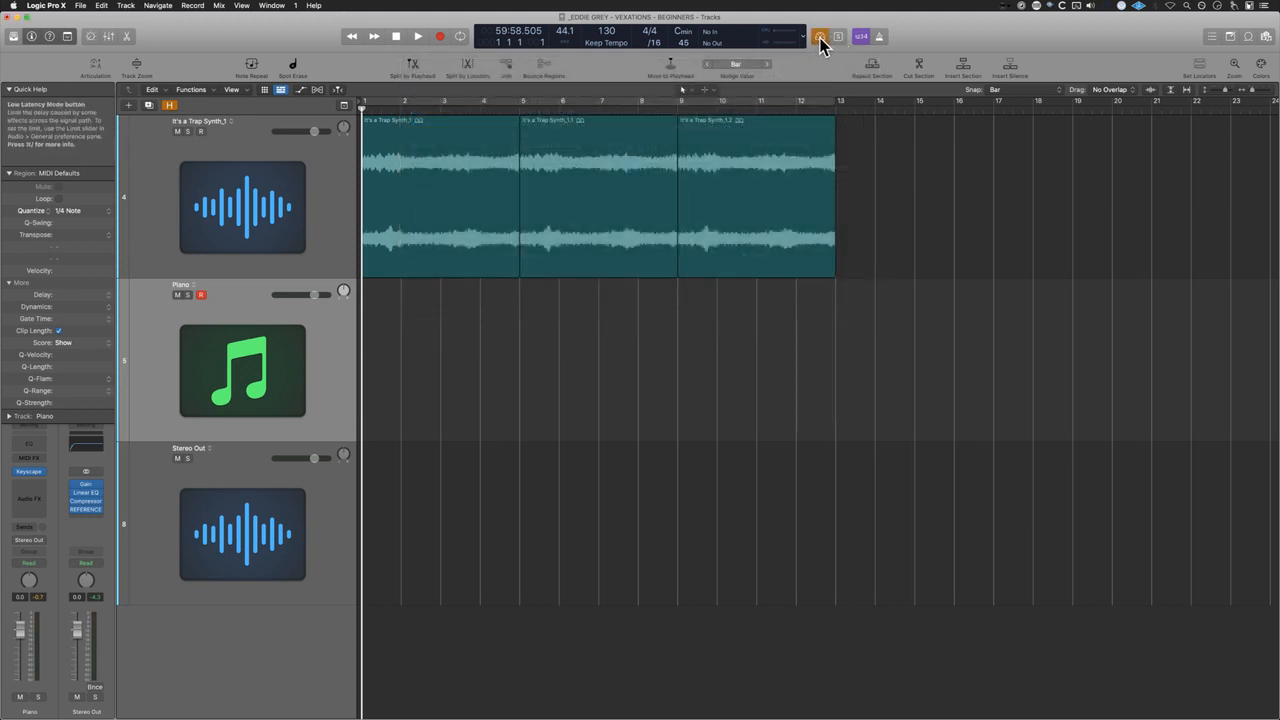
Step: Add the Replace mode to the control bar through its customization options
right_click(896, 37)
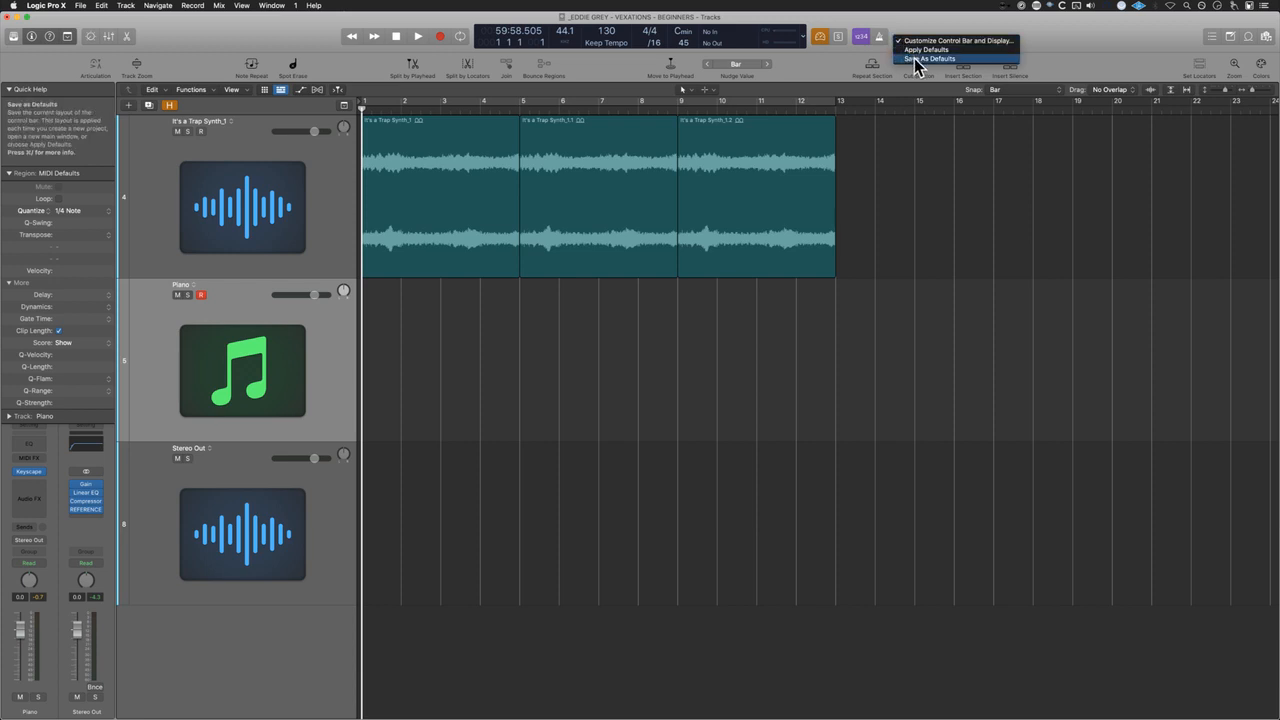
left_click(928, 40)
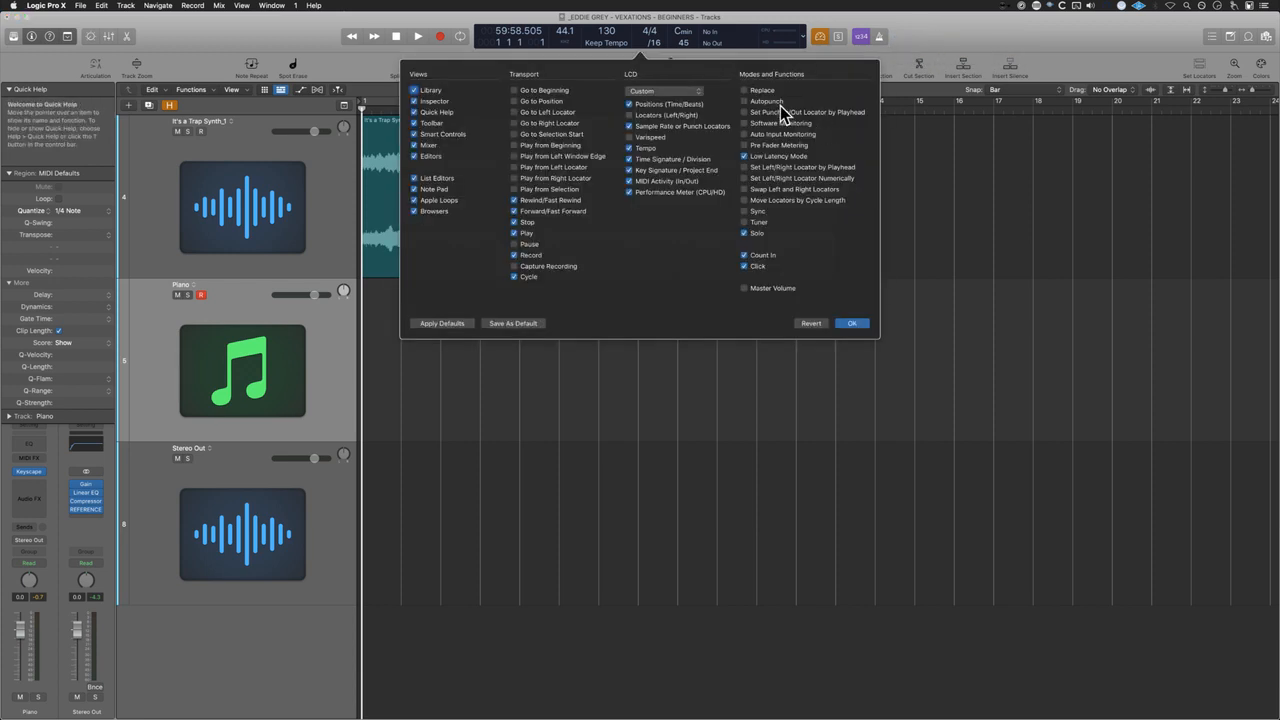
left_click(763, 91)
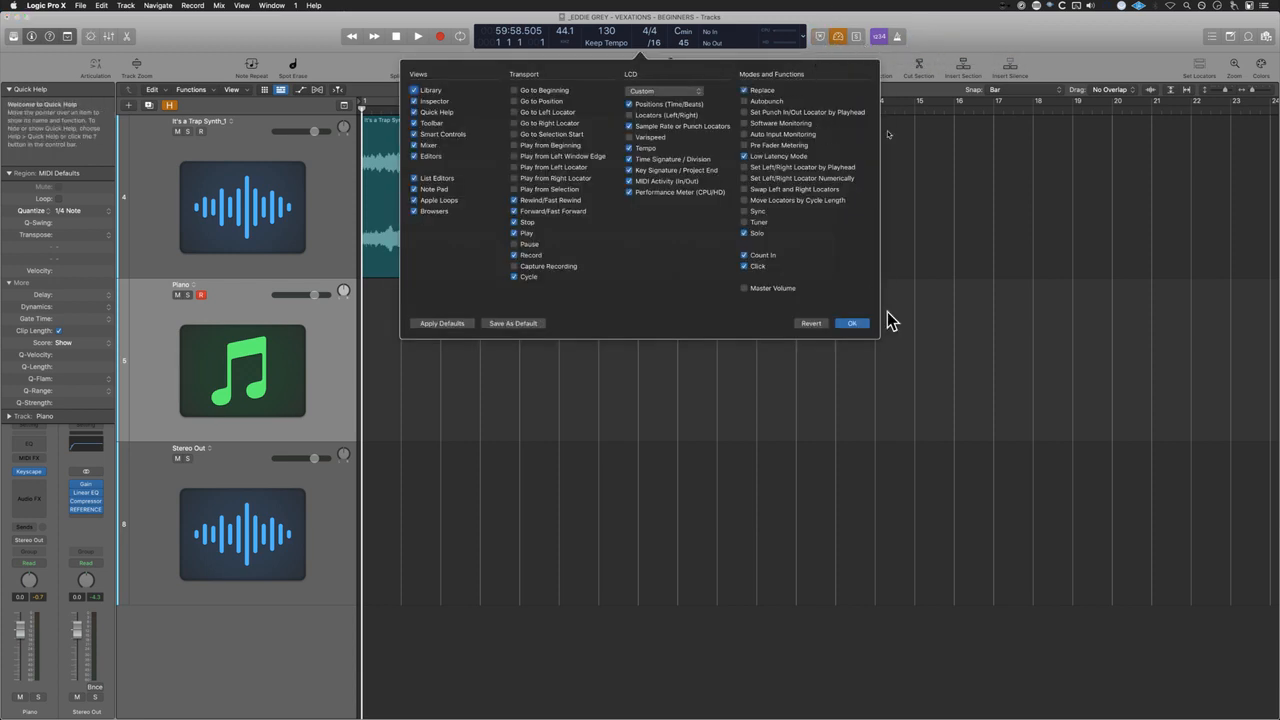
left_click(851, 324)
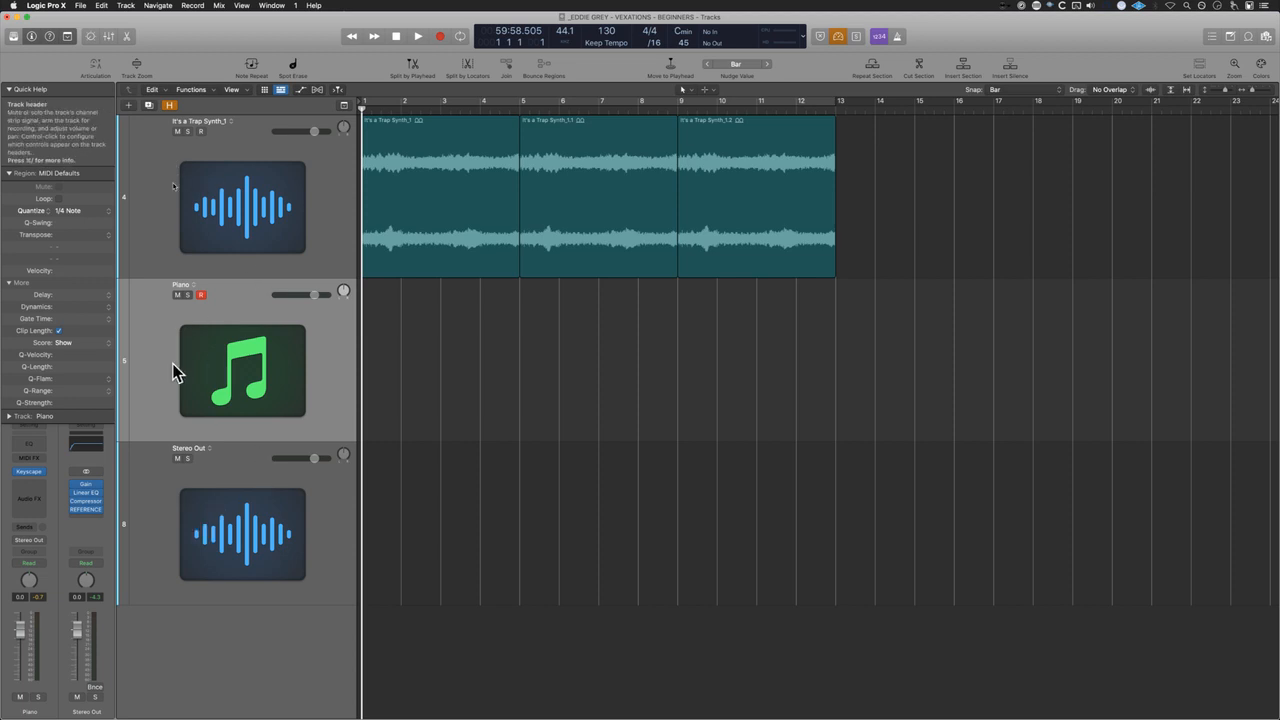
Step: Reveal the hidden tracks briefly and hide them again
left_click(170, 104)
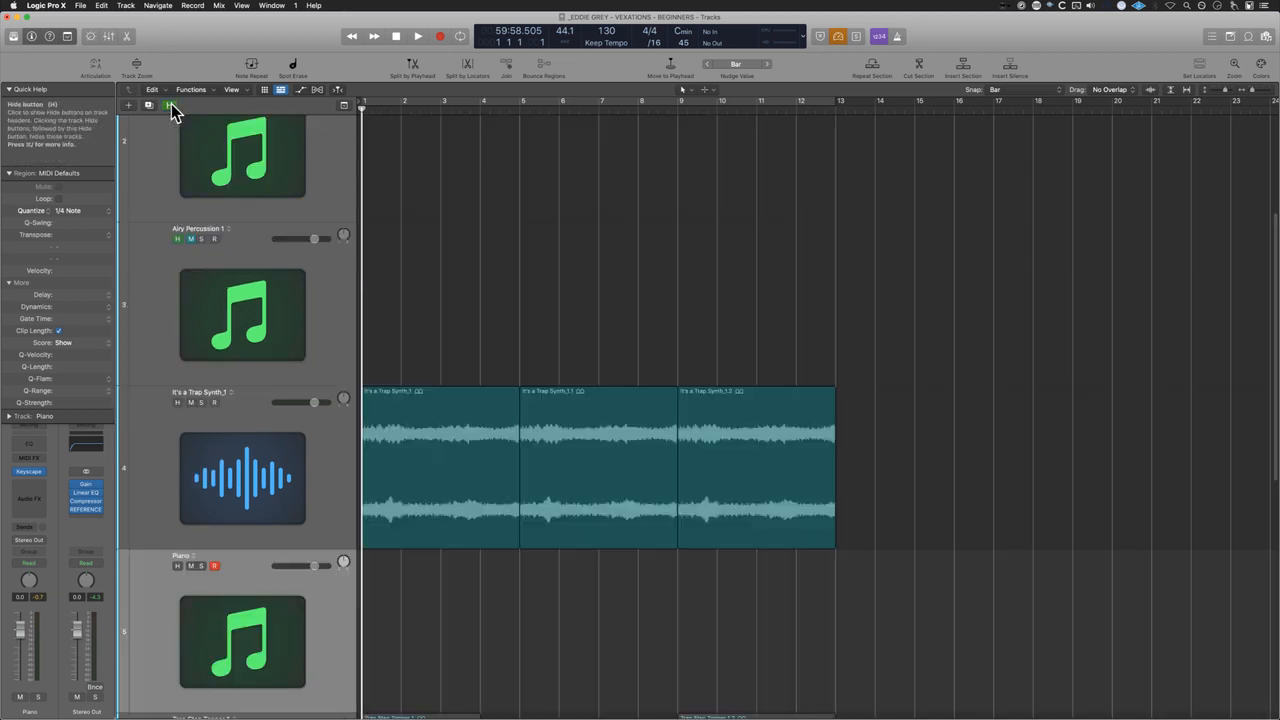
left_click(171, 104)
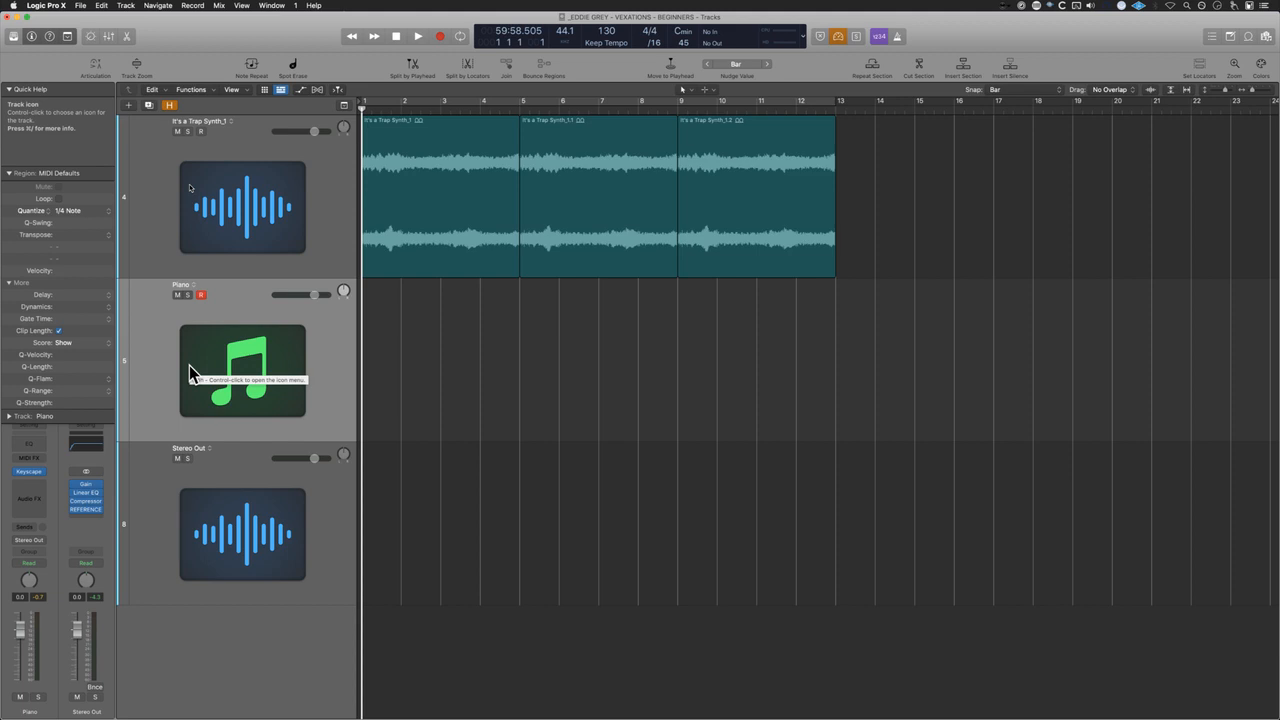
Step: Insert the Transposer MIDI effect on the Piano track, set its scale to Natural Minor, and close its window
left_click(40, 458)
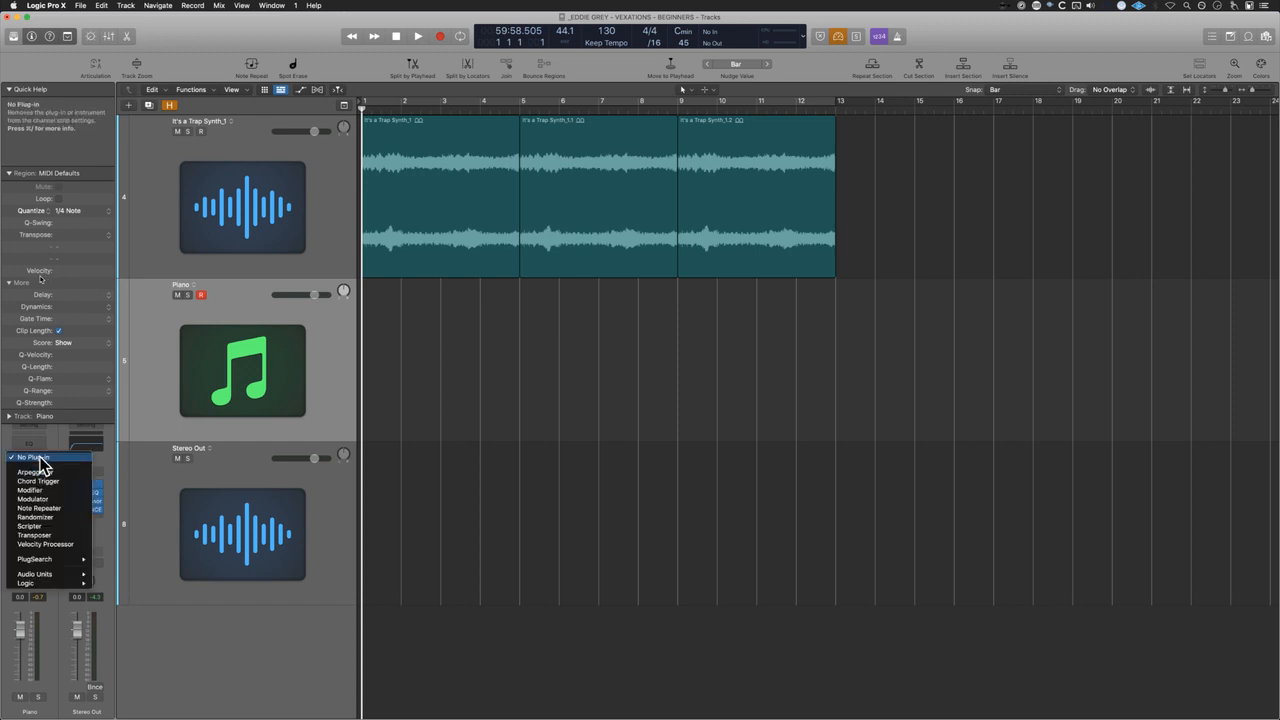
left_click(67, 535)
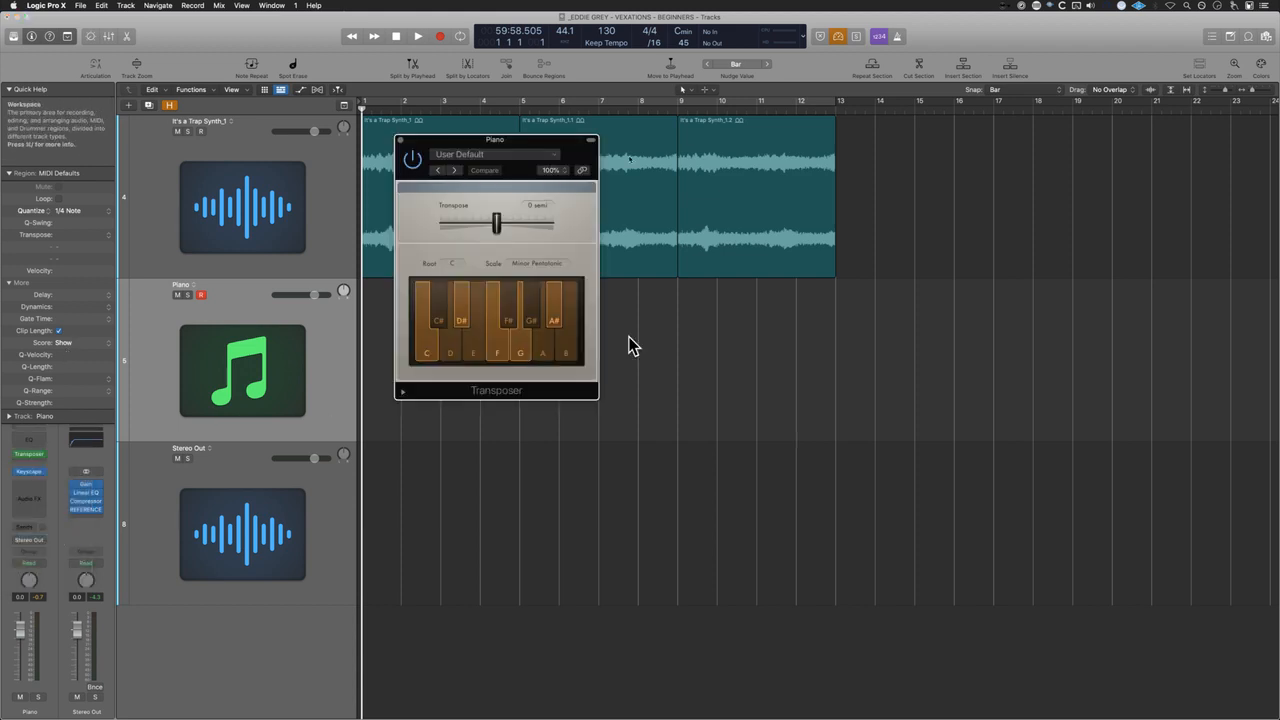
left_click(530, 266)
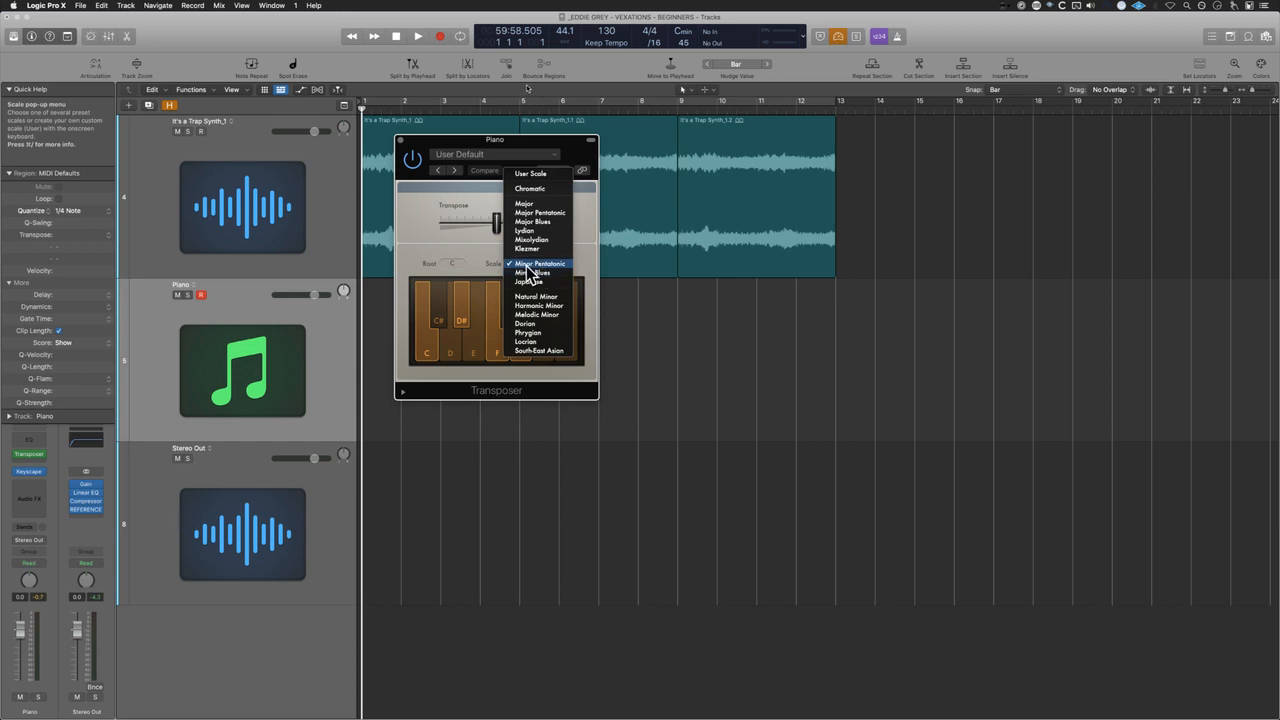
left_click(560, 296)
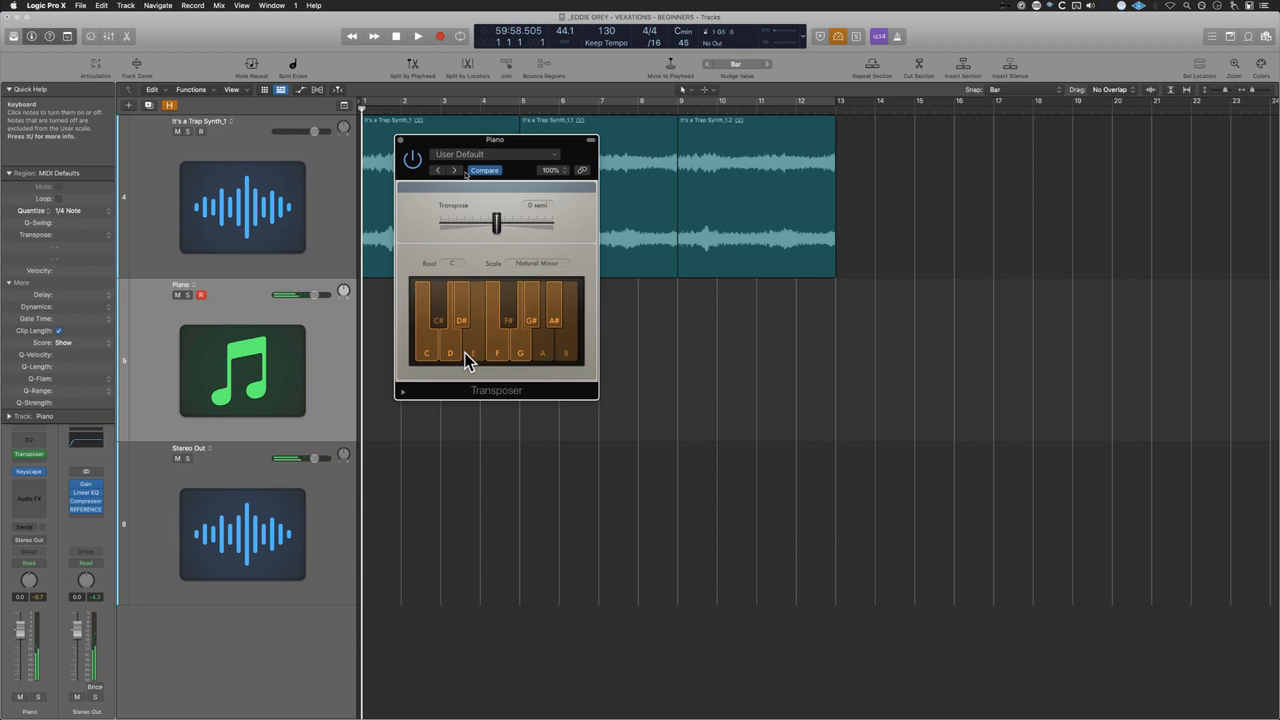
left_click(401, 140)
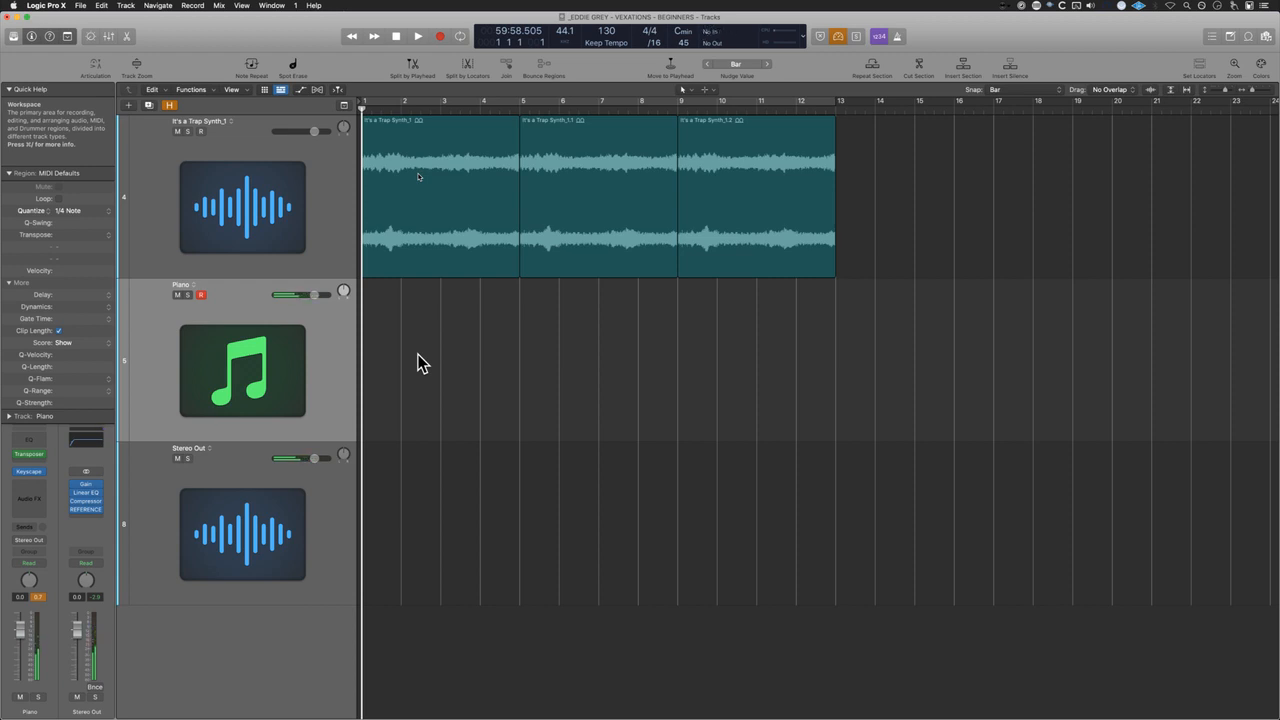
key("r")
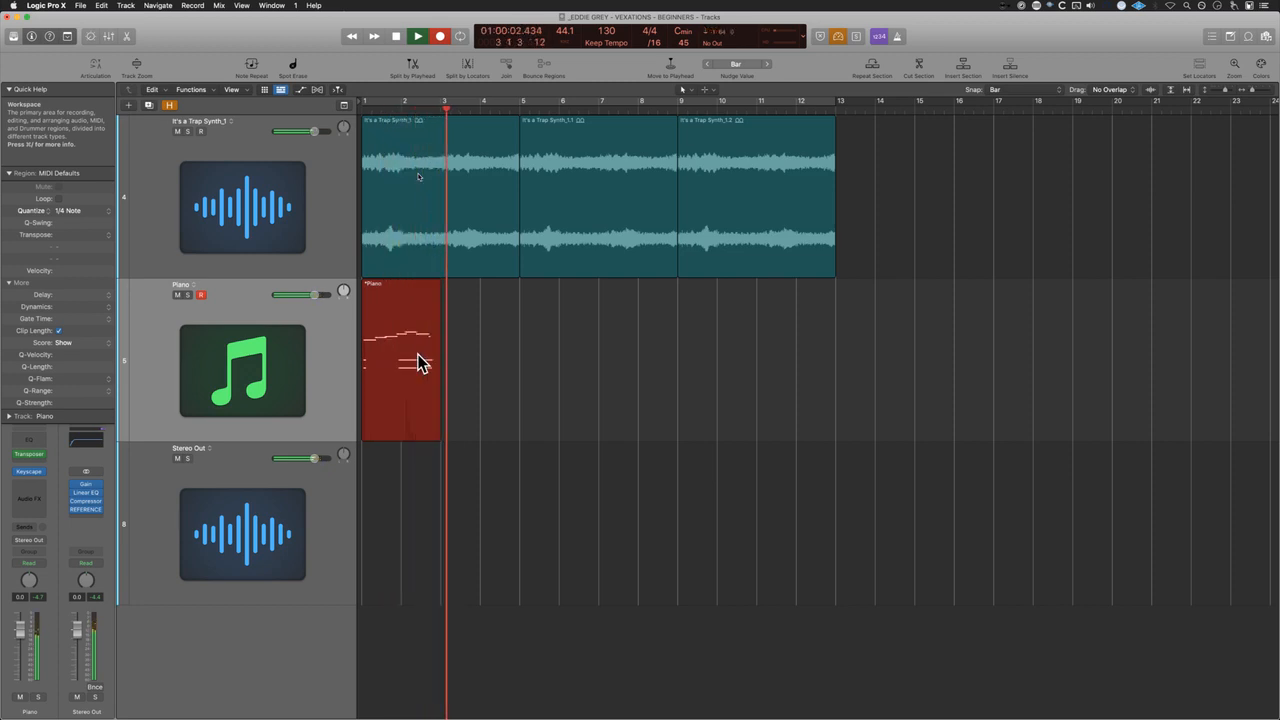
key("space")
key("Delete")
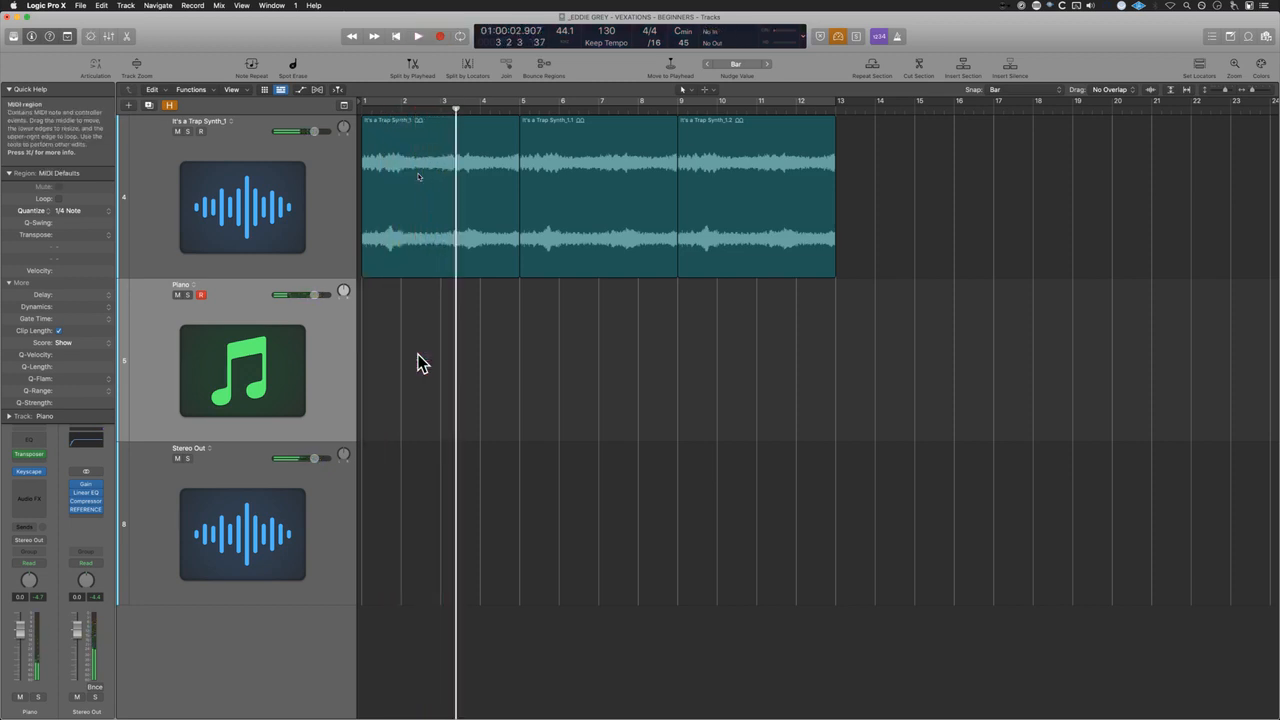
key("Return")
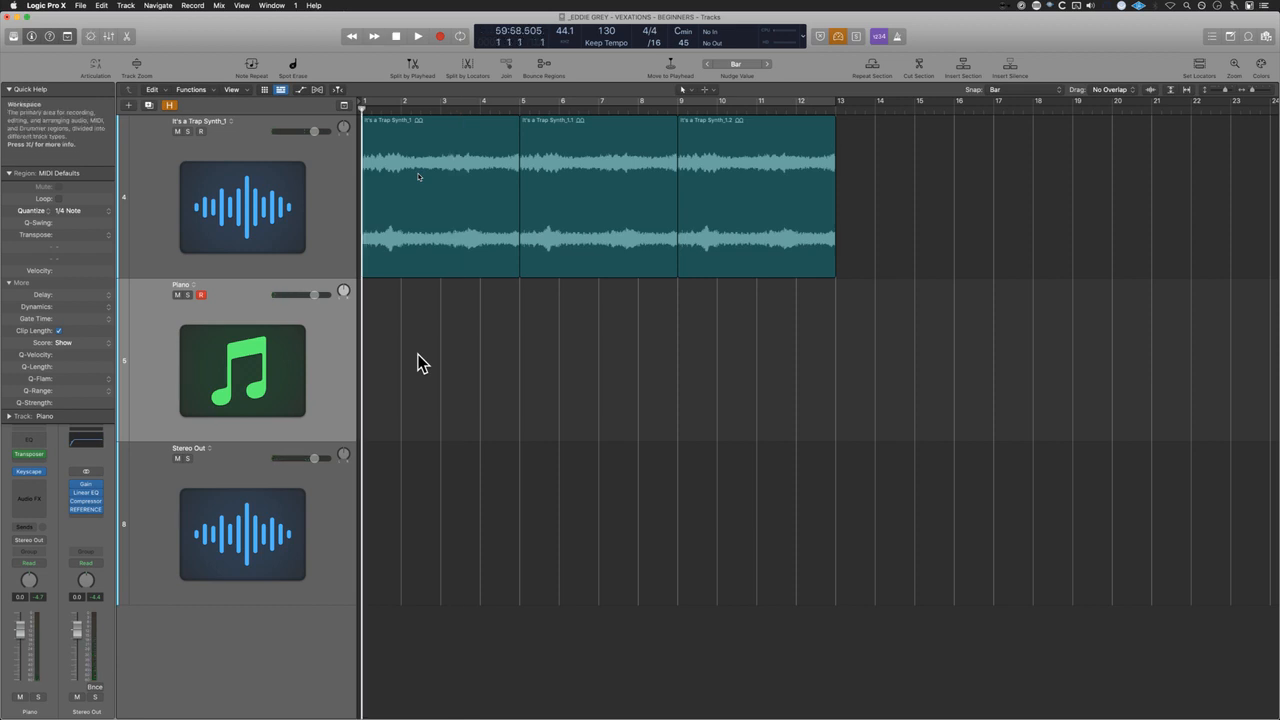
Step: Record a chord part on the Piano track from bar 1 through bar 8
key("r")
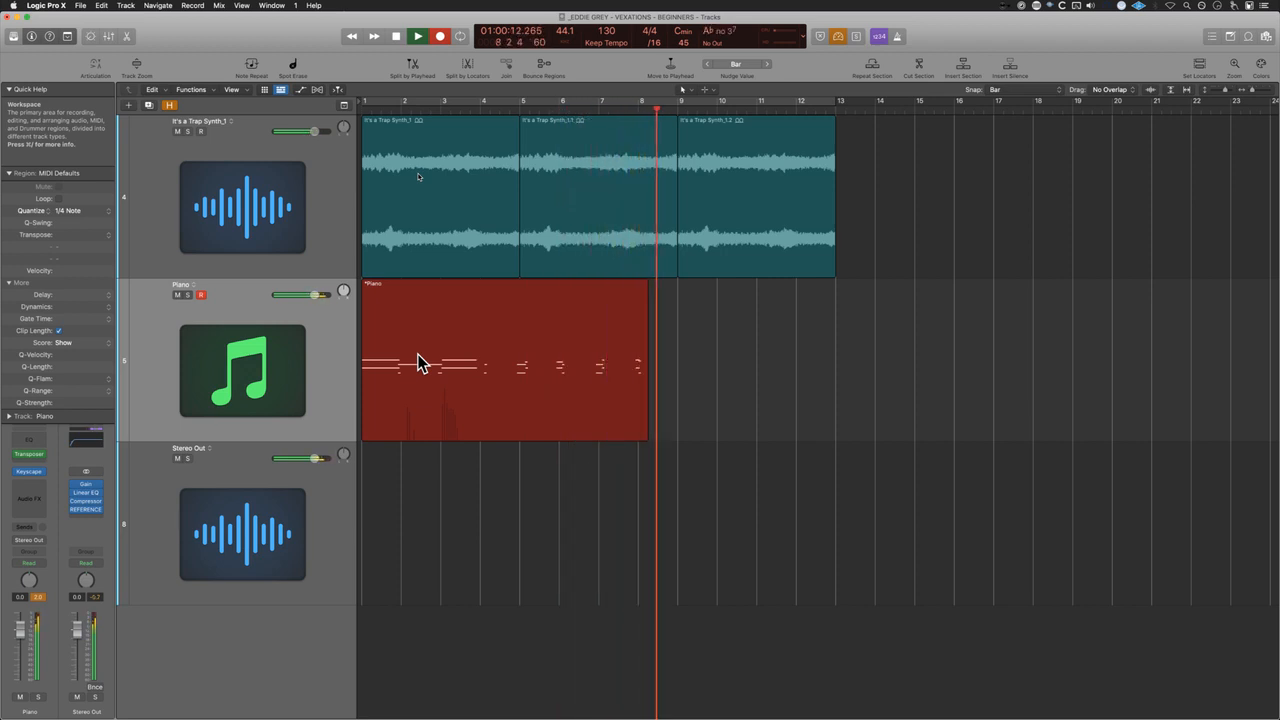
key("space")
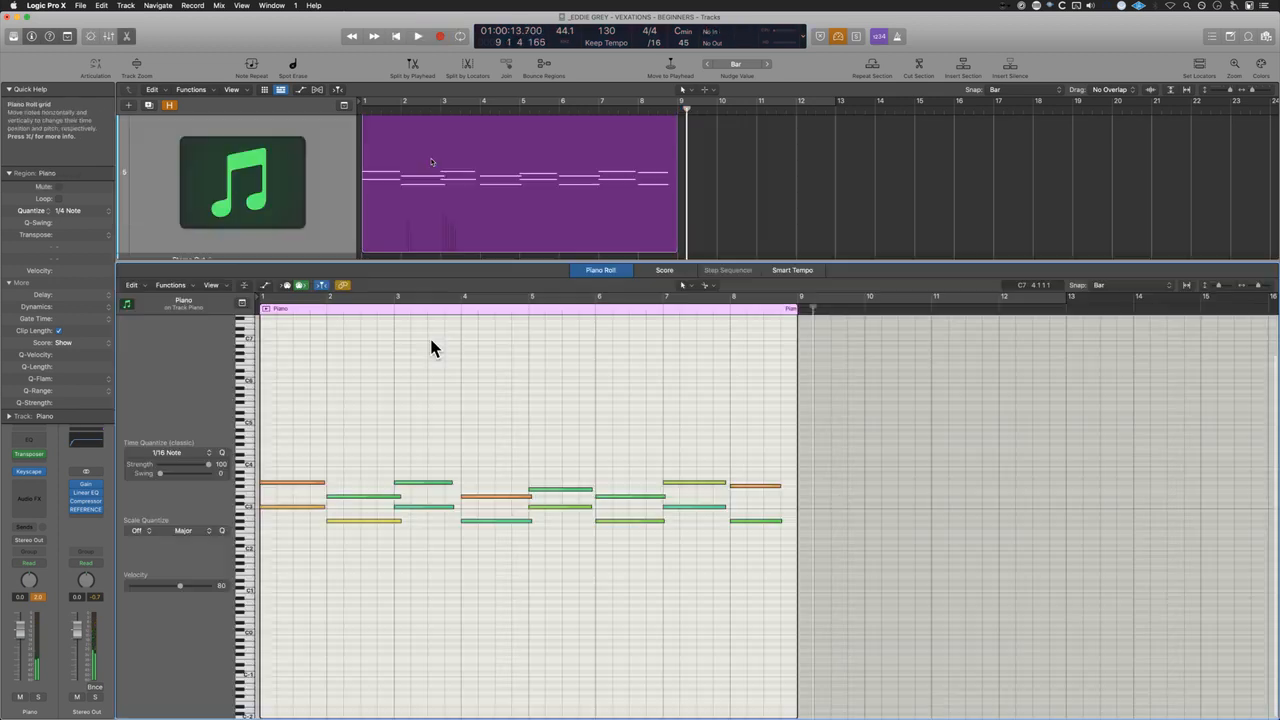
Step: Examine the timing and lengths of the recorded notes in the Piano region's Piano Roll, and close the editor
double_click(431, 348)
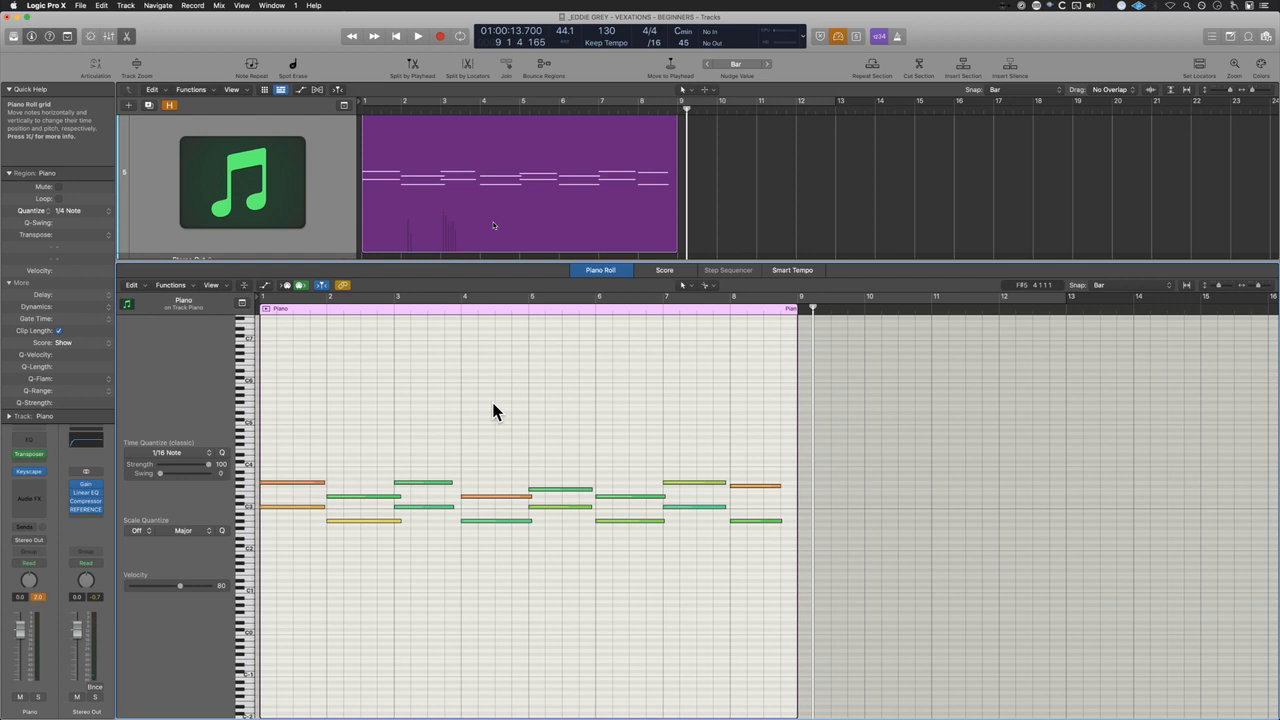
left_click_drag(400, 386, 812, 640)
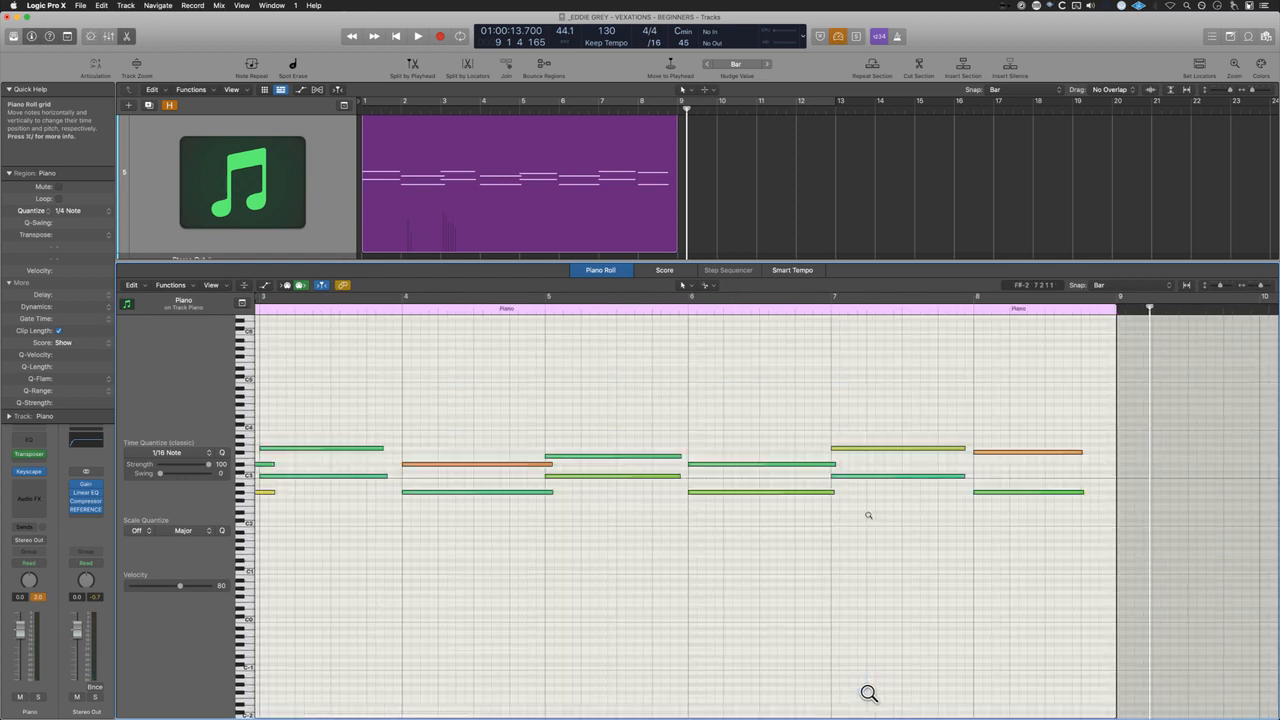
left_click_drag(500, 390, 690, 652)
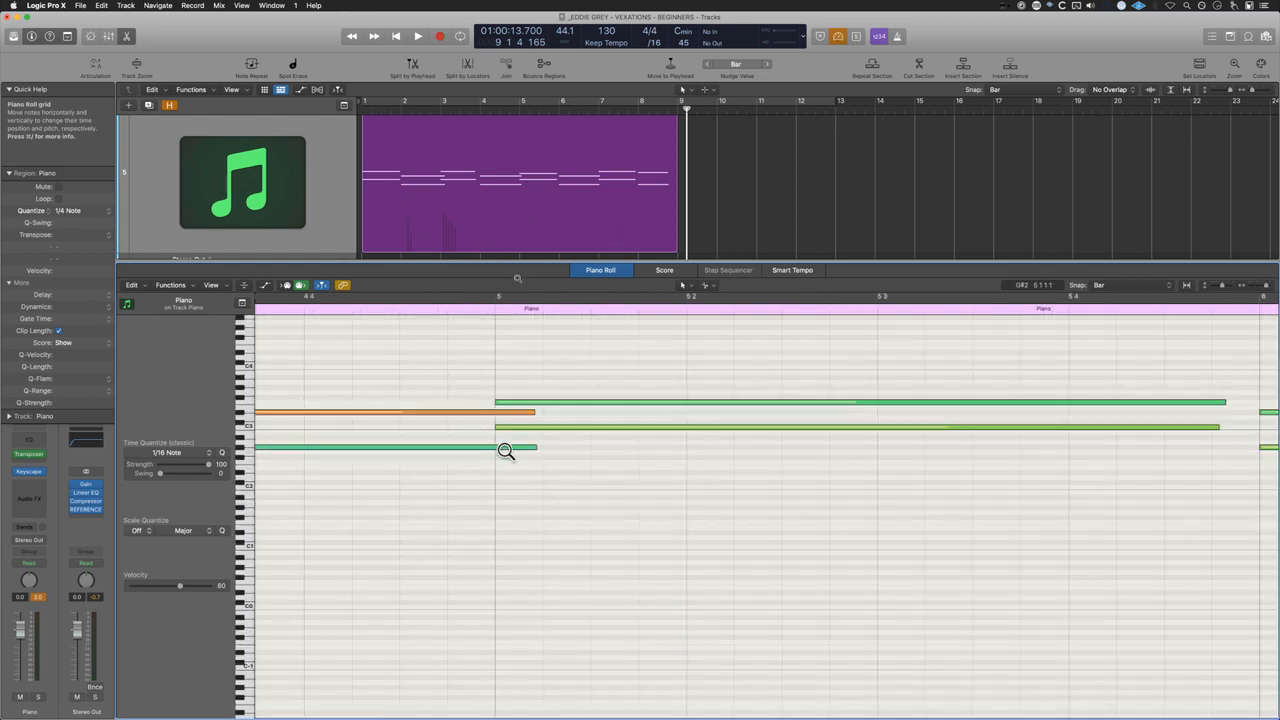
scroll(608, 666, "right", 10)
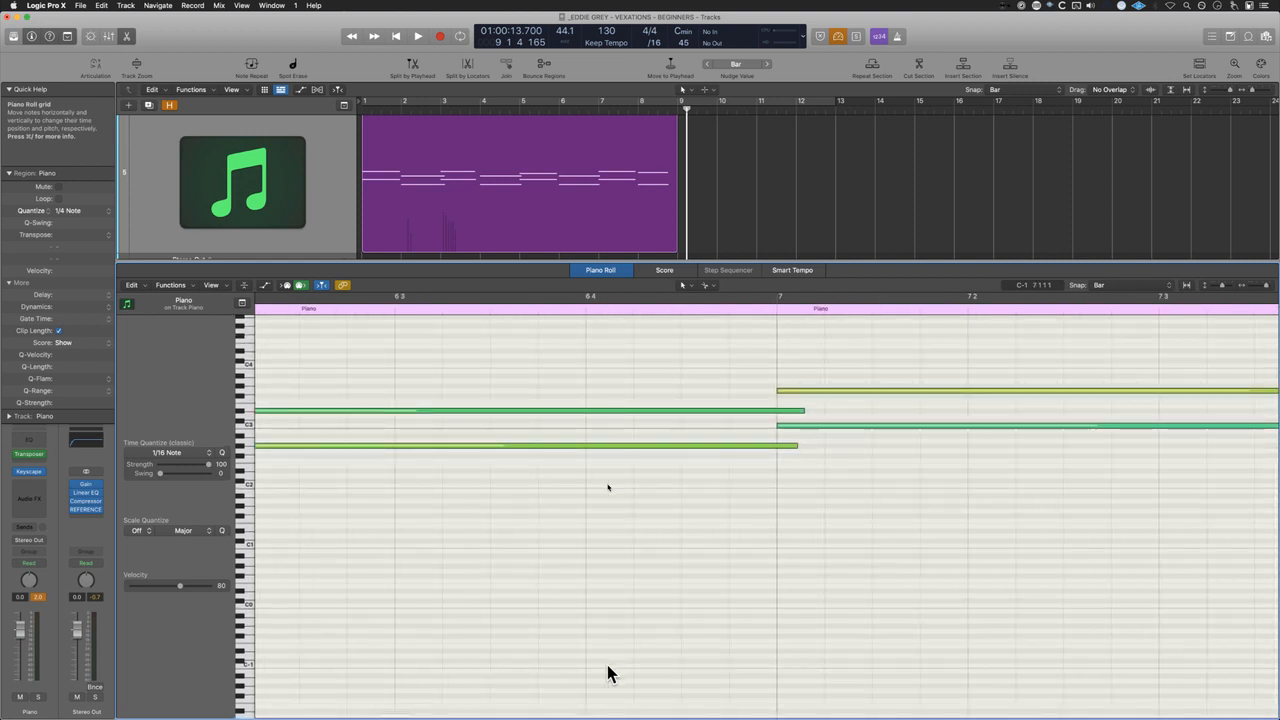
scroll(527, 568, "down", 6)
scroll(527, 567, "left", 5)
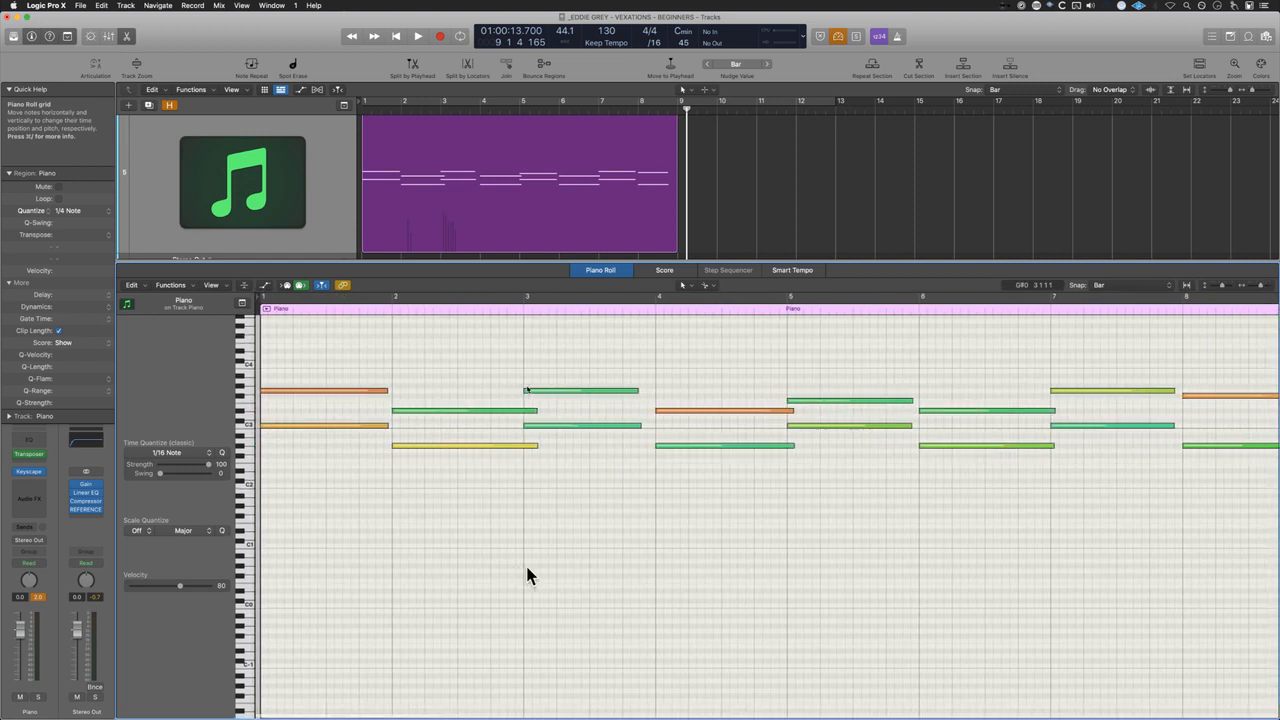
key("p")
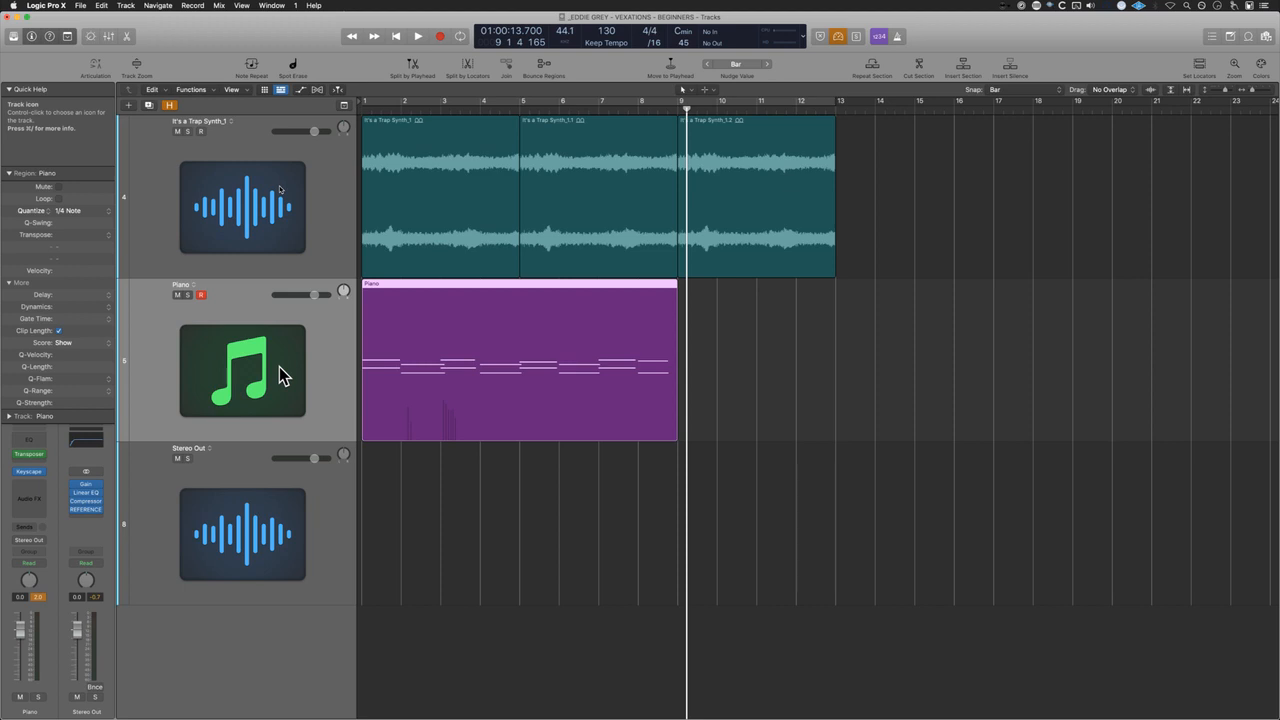
Step: Look through the instrument choices for a new software instrument track and cancel without creating it
key("alt+super+n")
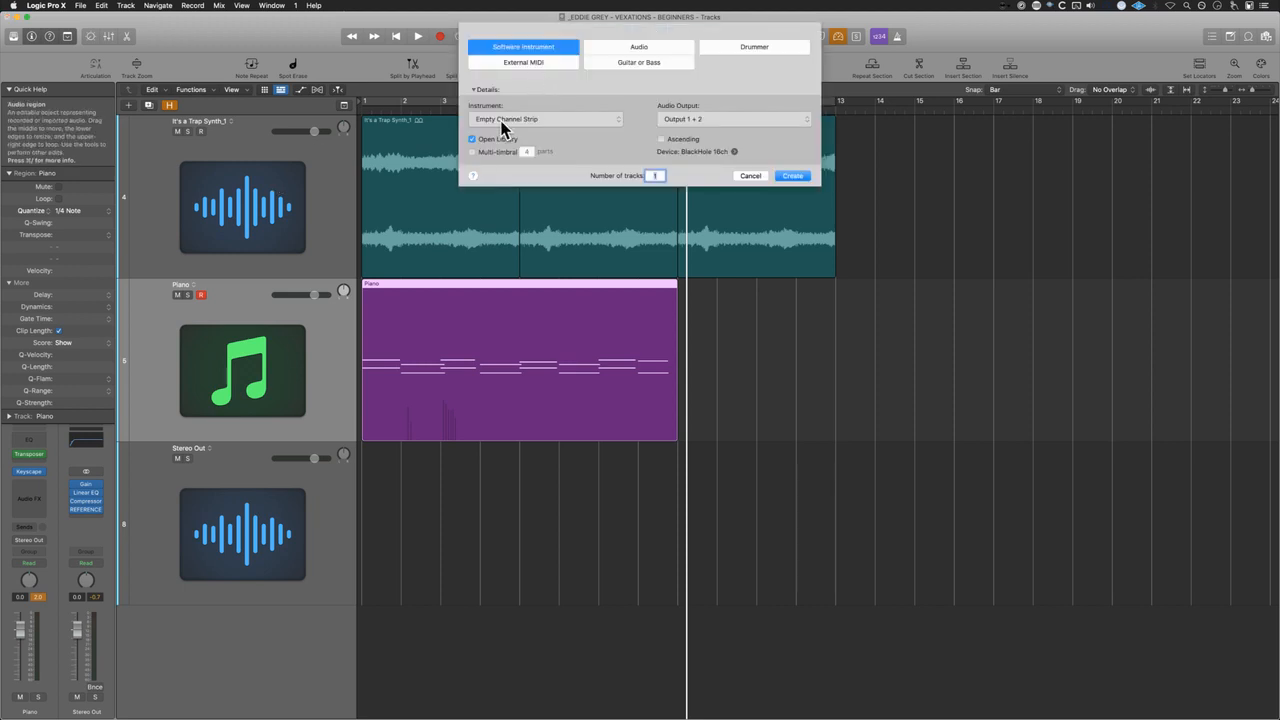
left_click(487, 120)
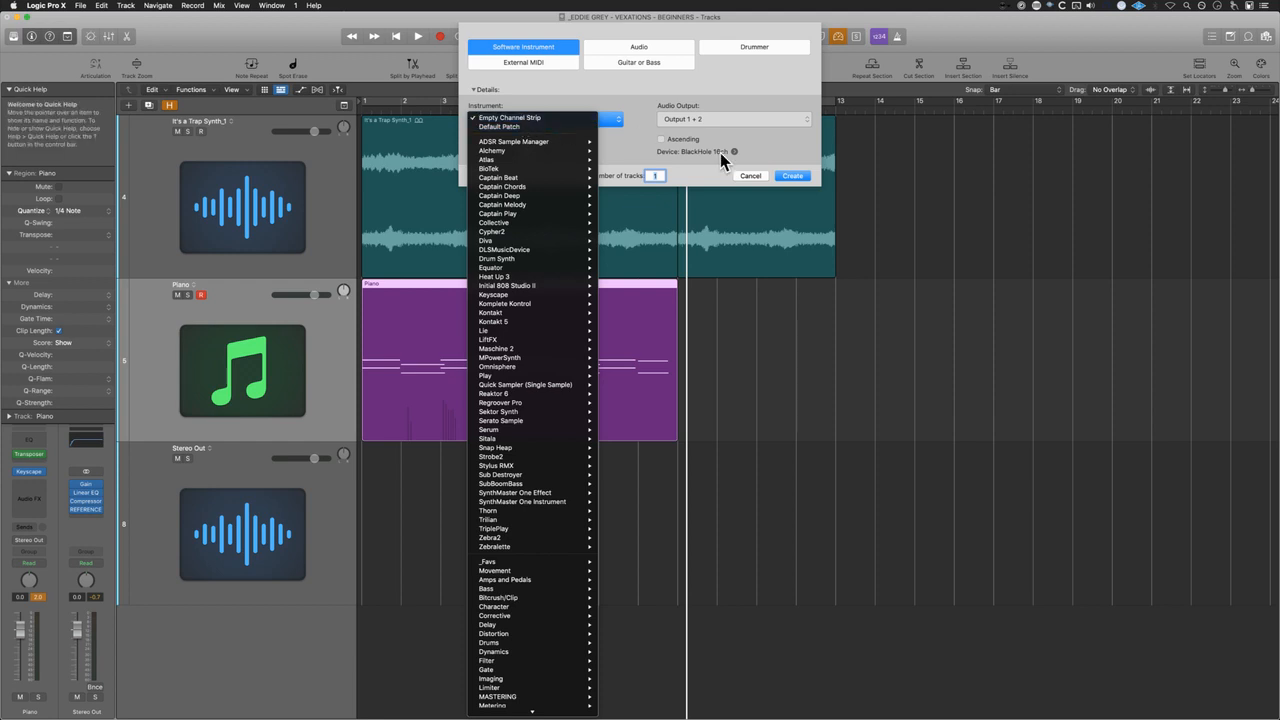
left_click(754, 176)
left_click(754, 176)
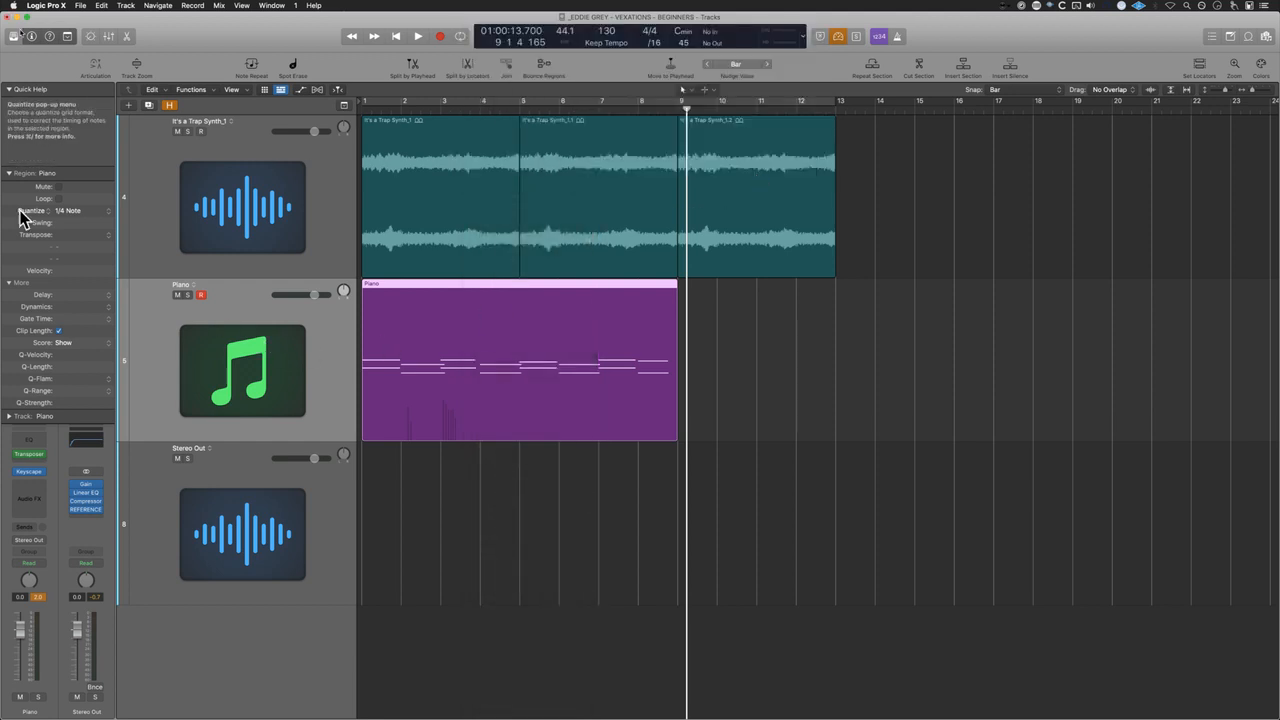
Step: Review the Piano region's Quantize options, keeping 1/4 Note, and examine its note starts against the grid in the Piano Roll
left_click(75, 211)
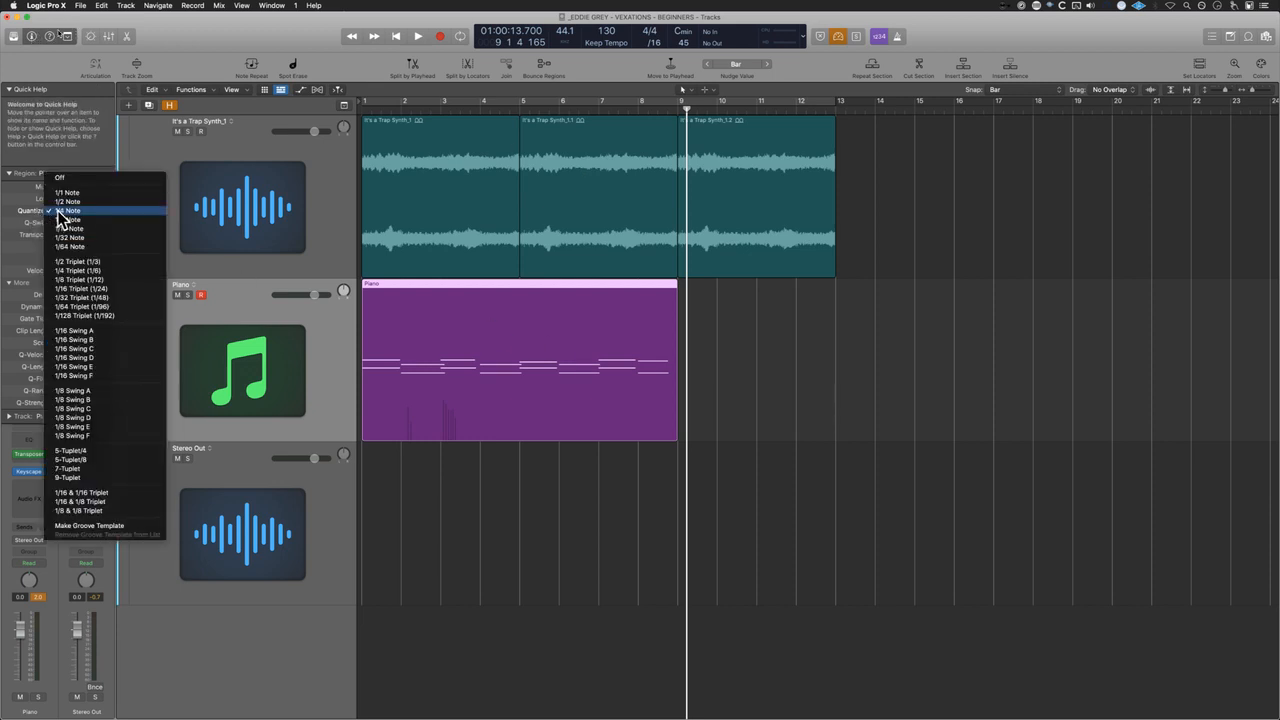
left_click(60, 213)
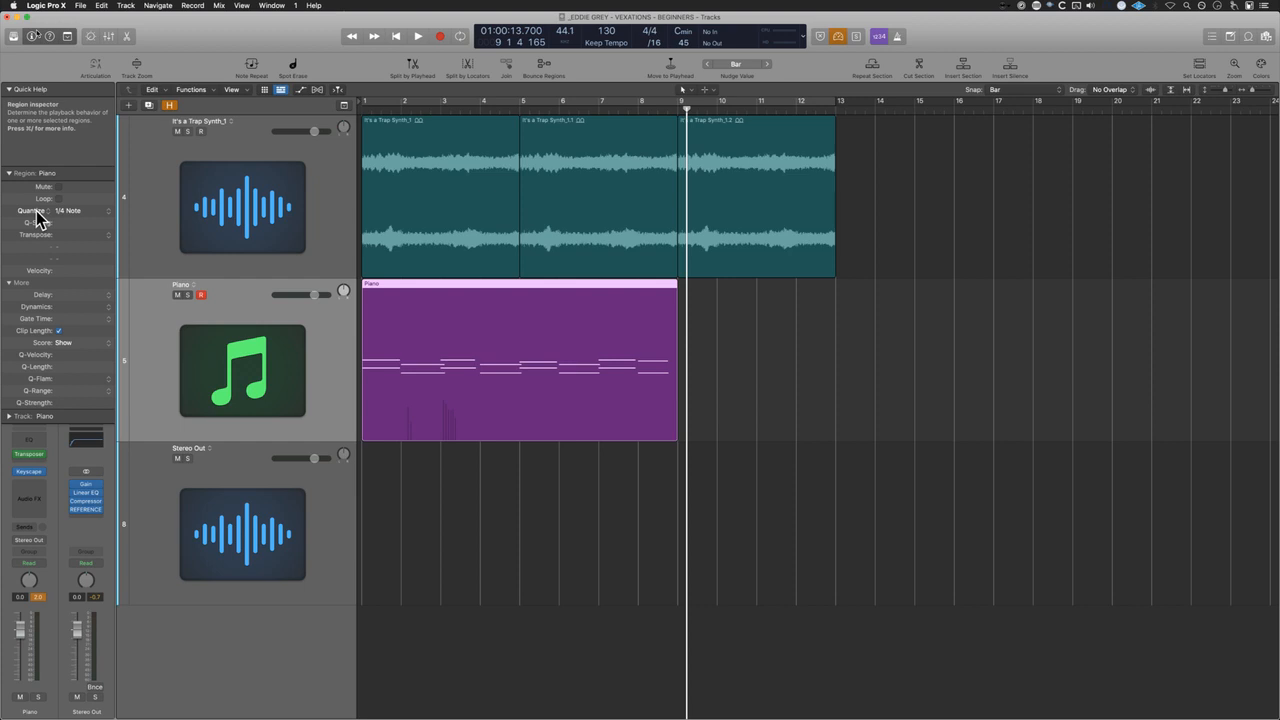
double_click(403, 374)
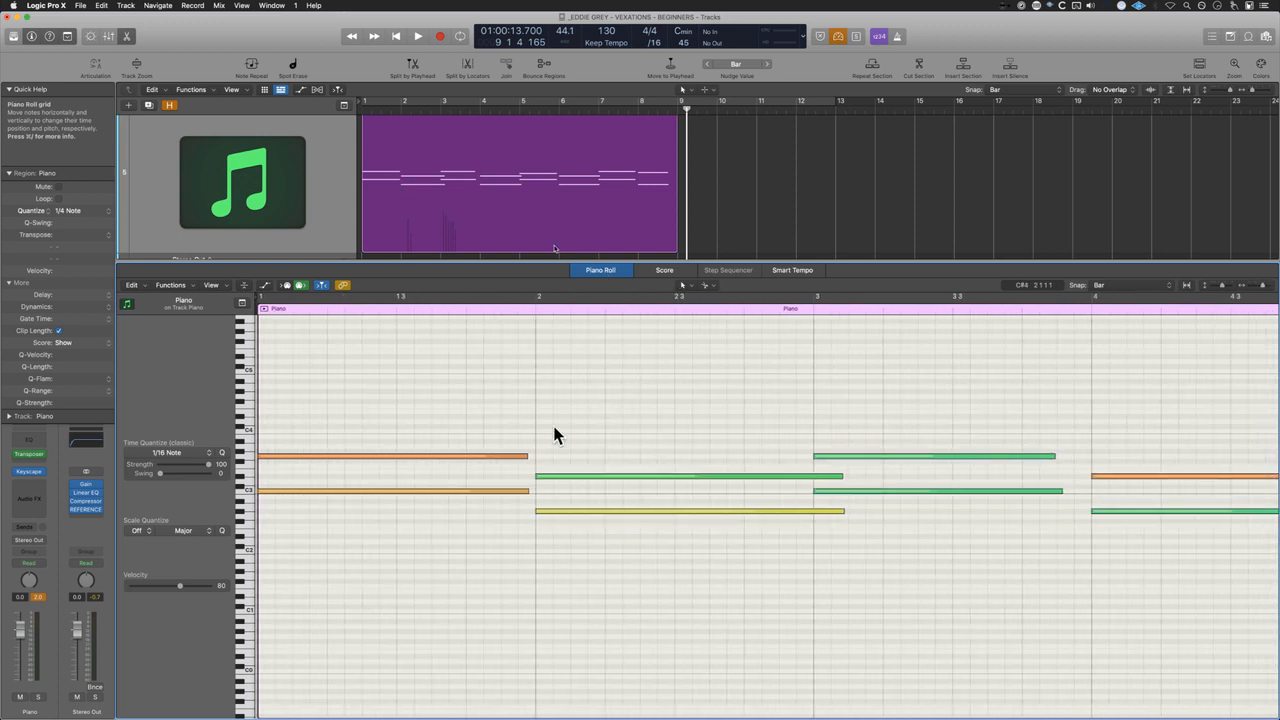
left_click_drag(473, 383, 521, 438)
left_click_drag(467, 343, 545, 411)
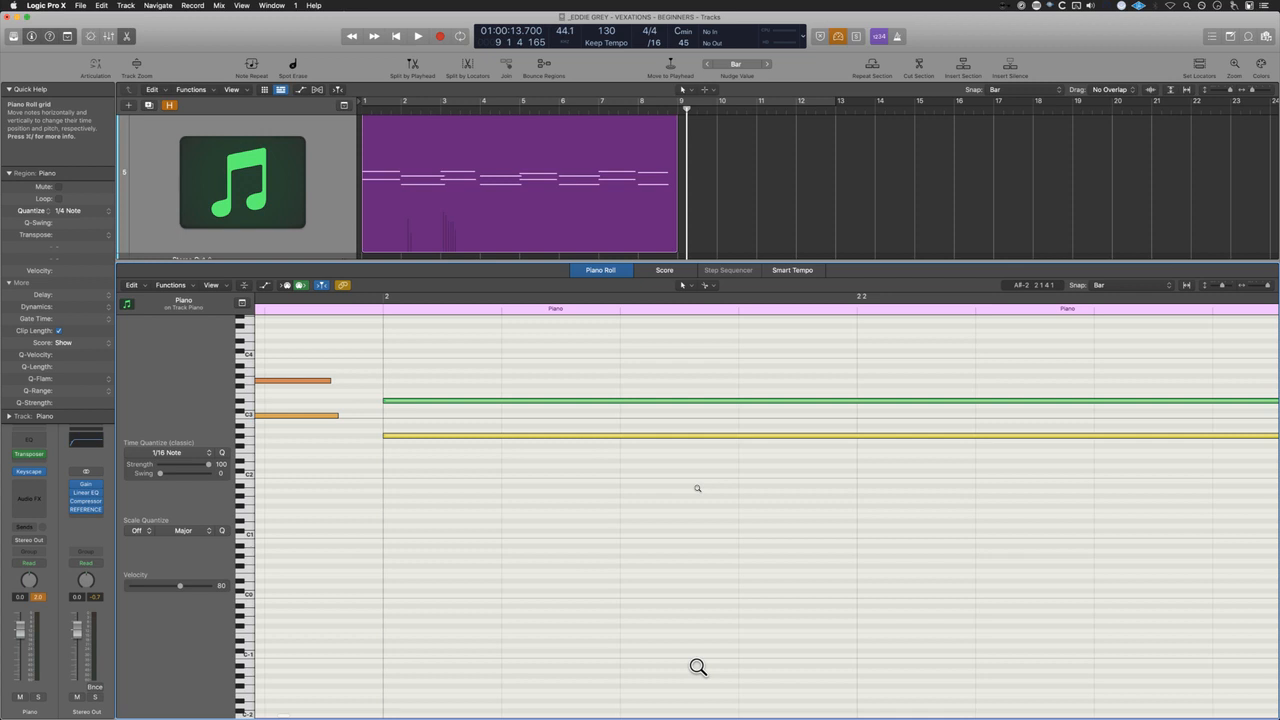
Step: Check the root and scale settings in the Piano track's Transposer, review the full region in the Piano Roll, and close the editor
left_click(29, 454)
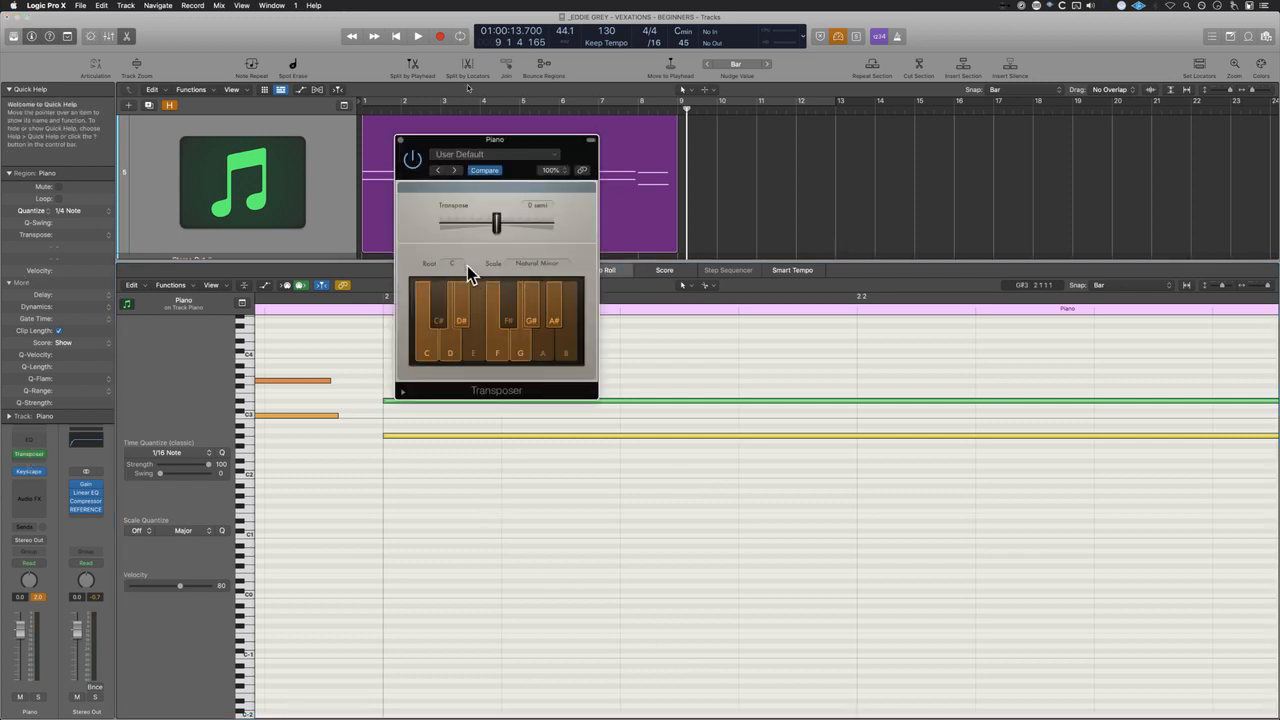
left_click(400, 142)
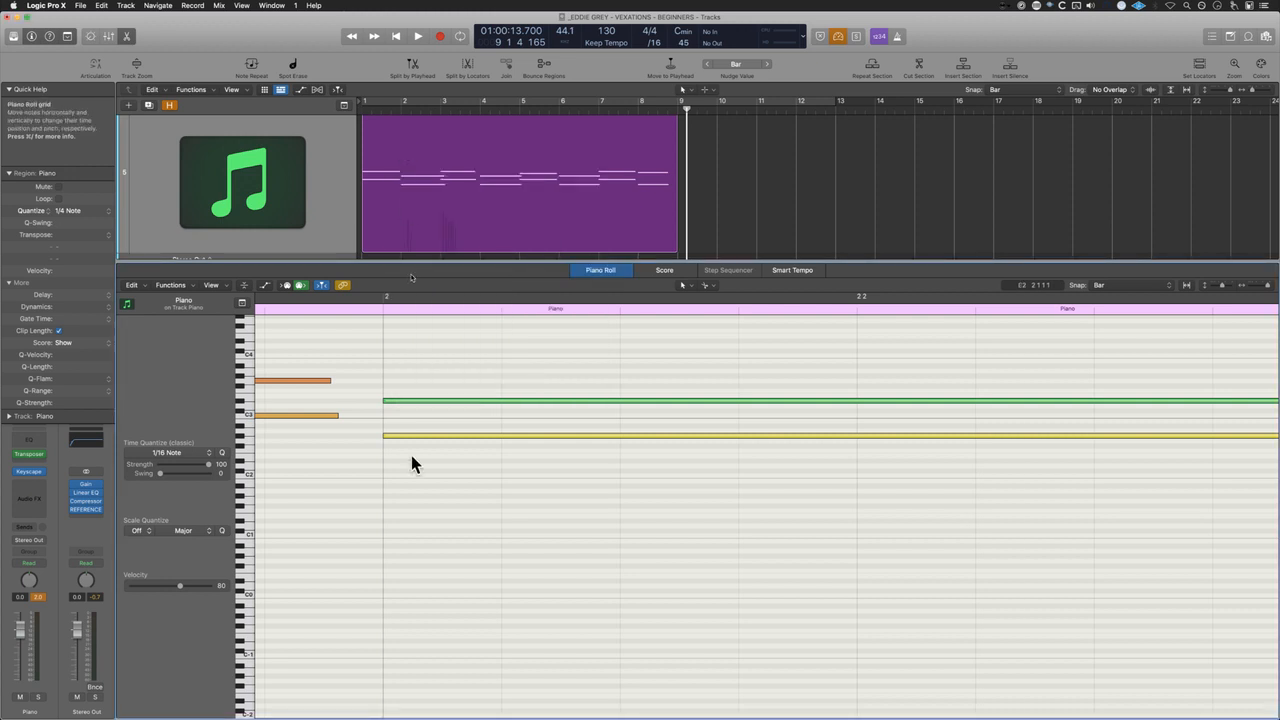
left_click(385, 542, "ctrl+alt")
left_click(385, 542, "ctrl+alt")
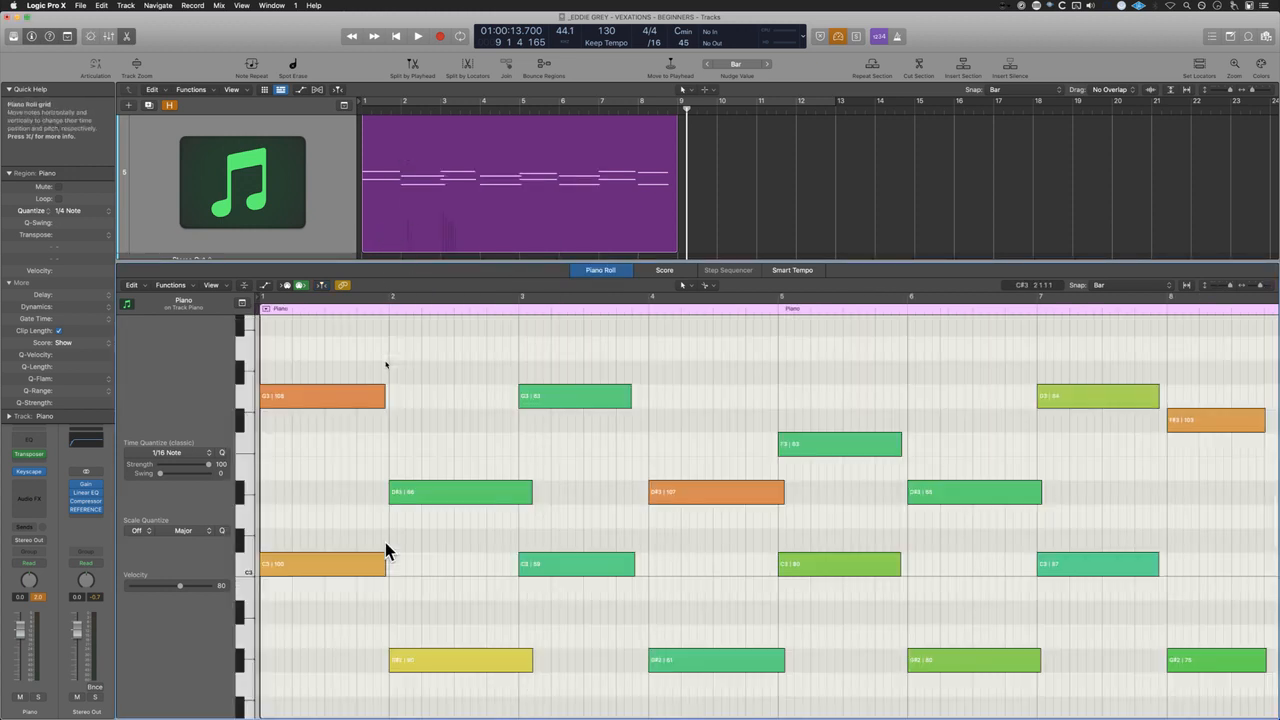
key("p")
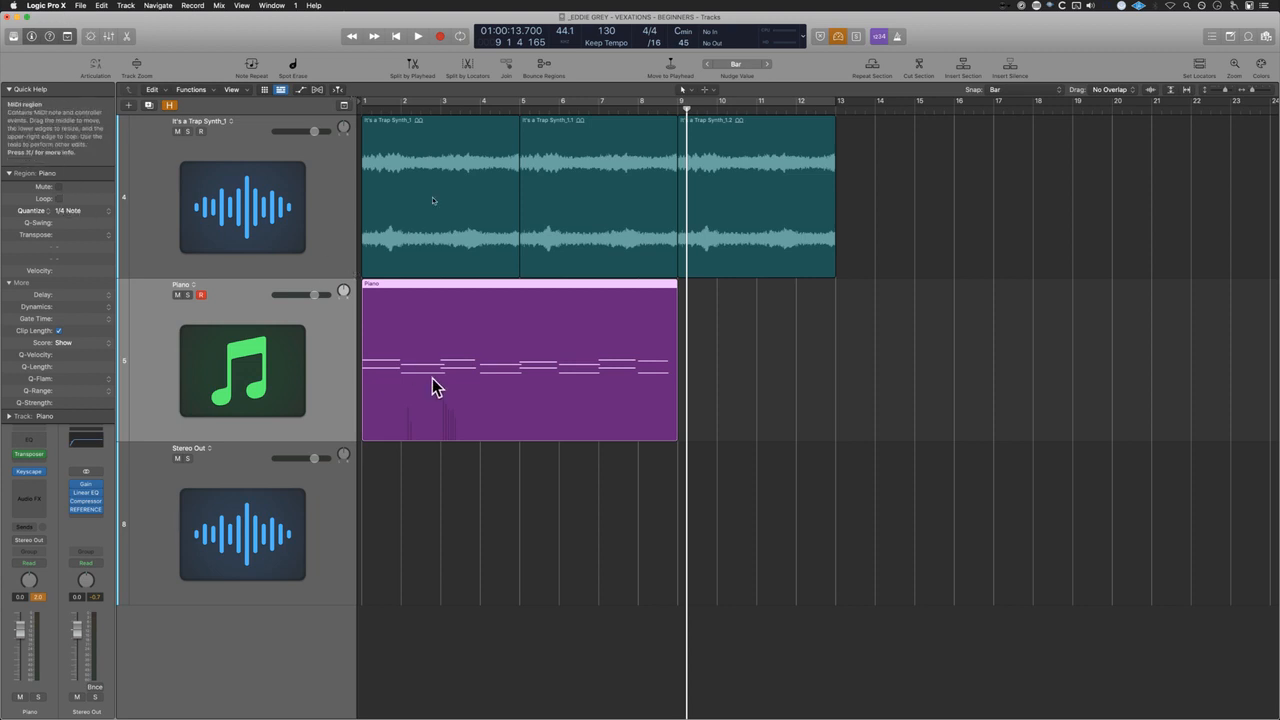
Step: Play the quantized Piano part from bar 1 into bar 7, and return the playhead to the start
key("Return")
key("space")
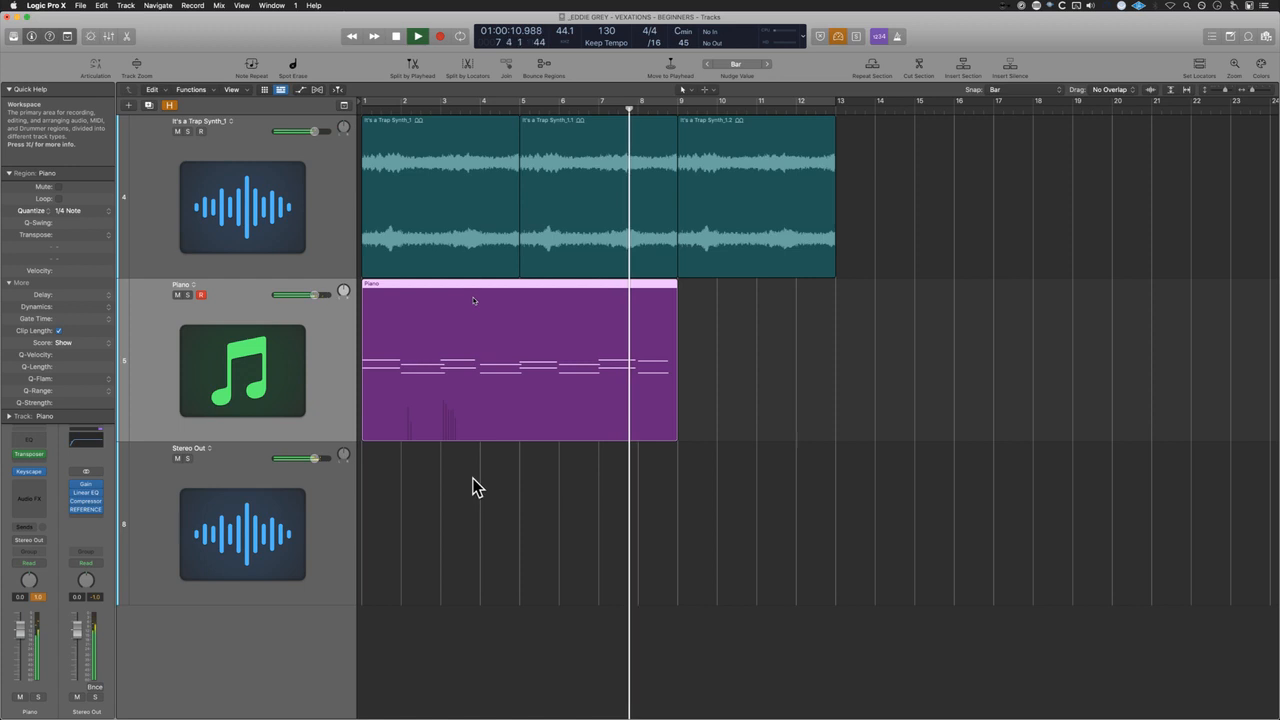
key("space")
key("Return")
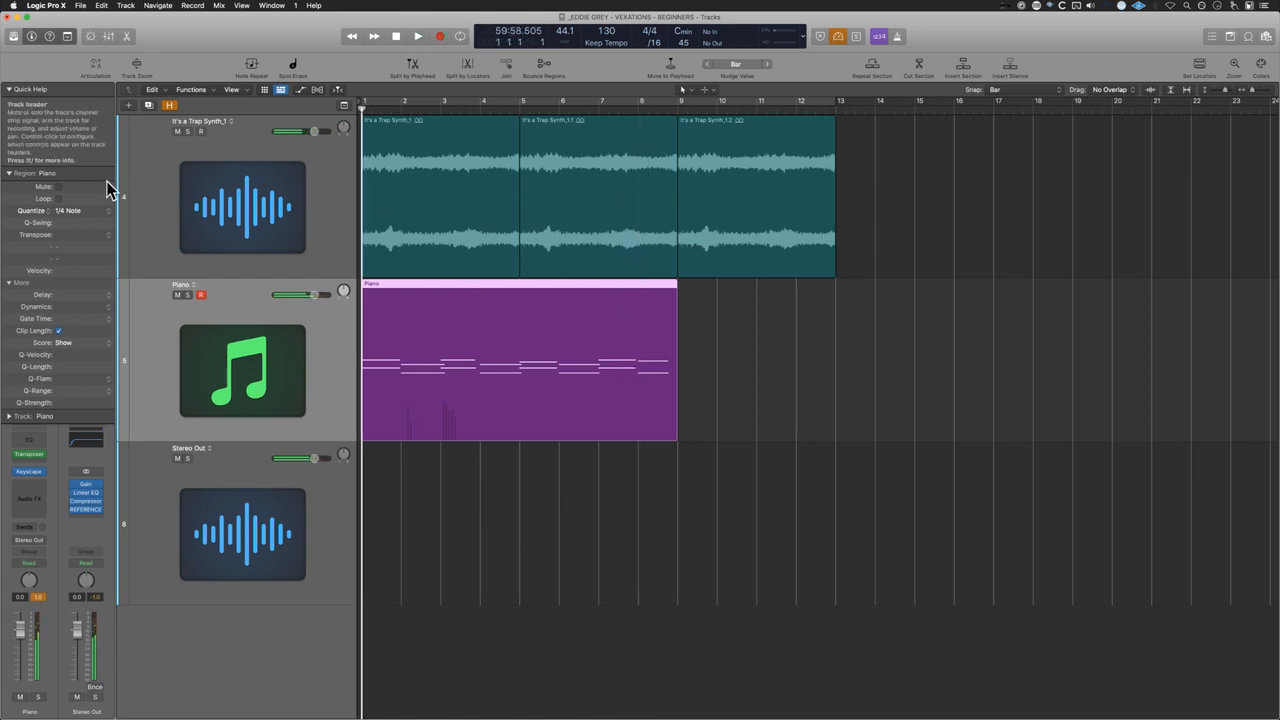
Step: Reveal the hidden tracks and unmute the Trap Step Topper_1 and Trap Step Beat_1 tracks
left_click(168, 106)
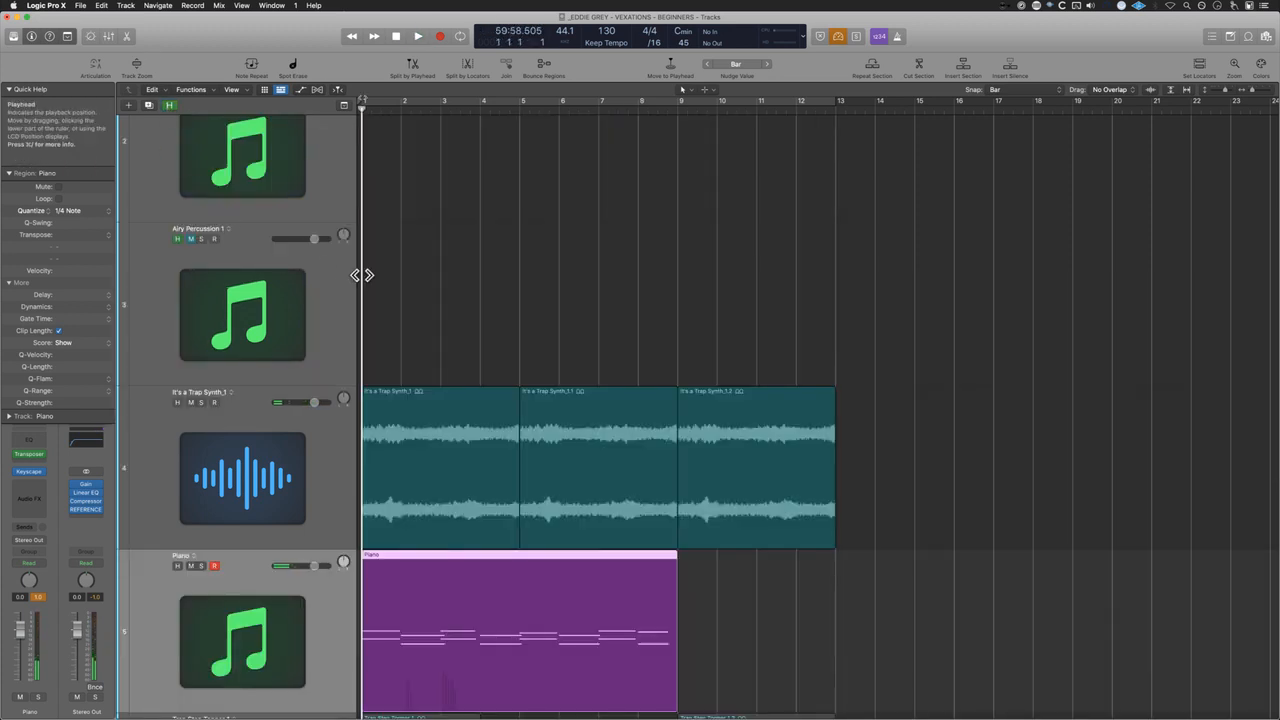
scroll(362, 275, "down", 5)
scroll(362, 275, "up", 2)
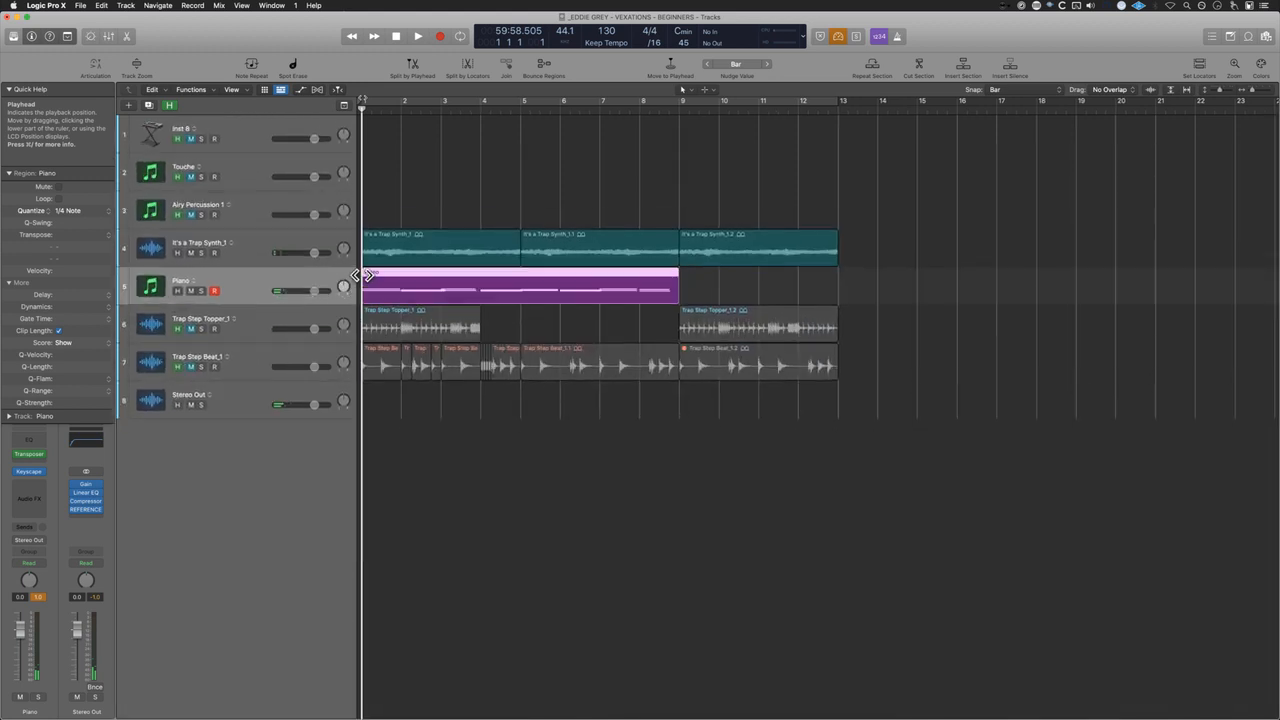
left_click(190, 379)
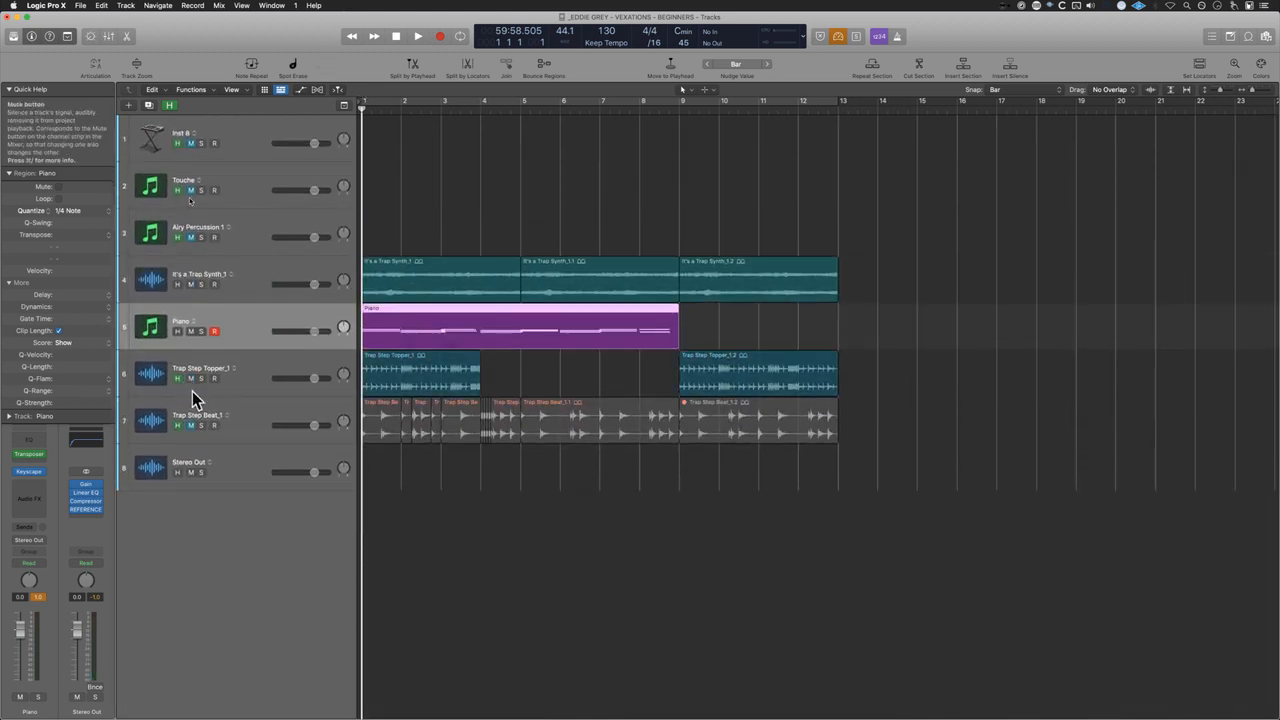
left_click(191, 425)
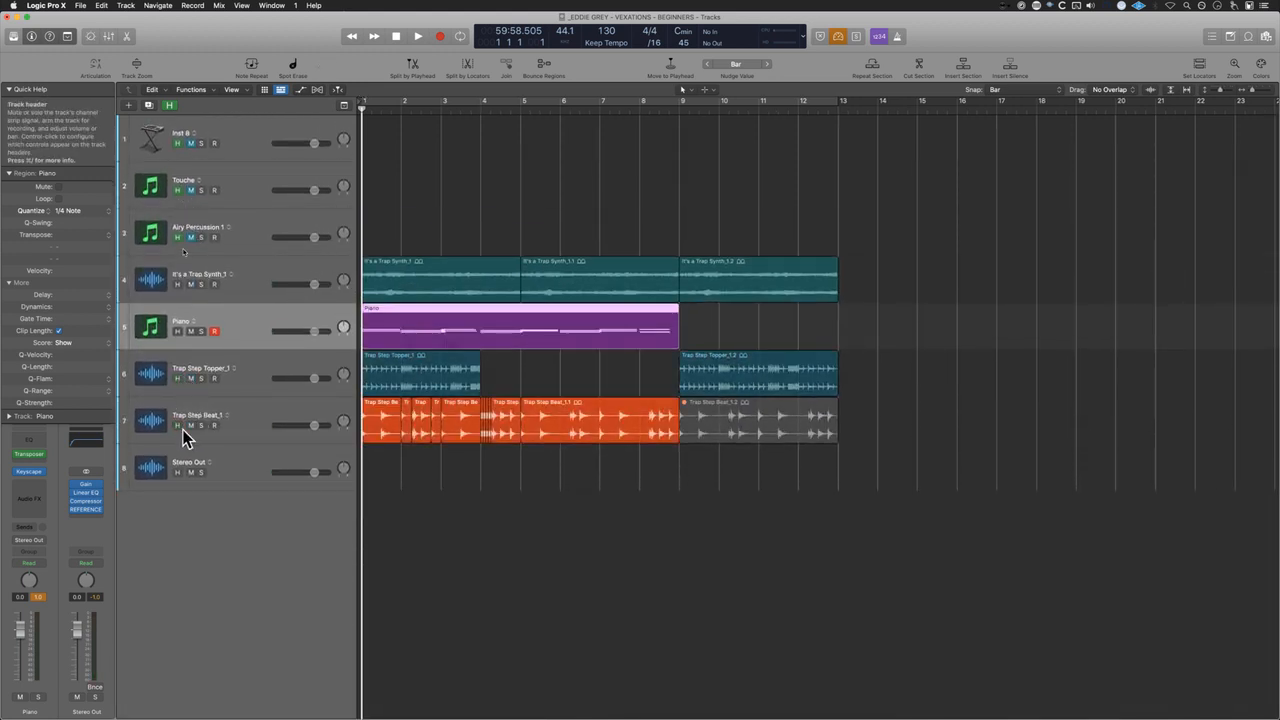
Step: Repeat the first Trap Step Topper_1 region three times so the loop fills the track through bar 12
left_click(439, 386)
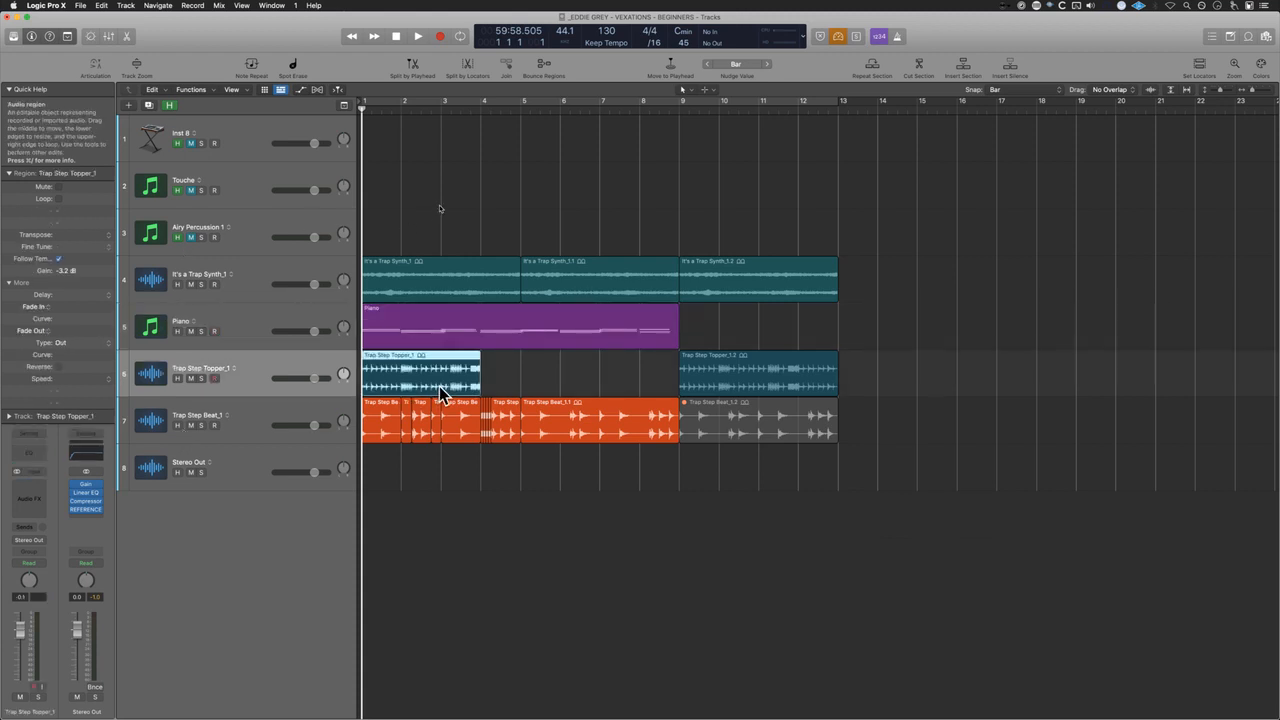
key("super+r")
key("super+r")
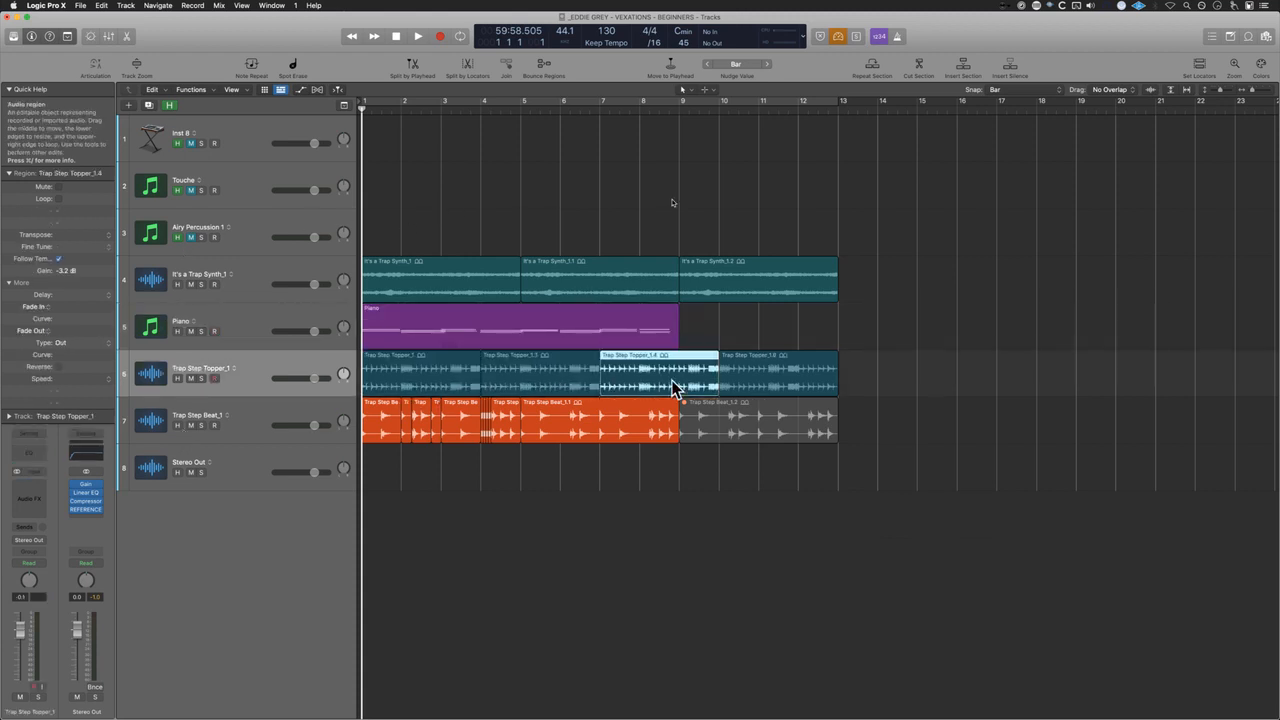
key("super+r")
Step: Delete the Airy Percussion 1, Touche and Inst 8 tracks while playing the arrangement from bar 1 through bar 8
key("space")
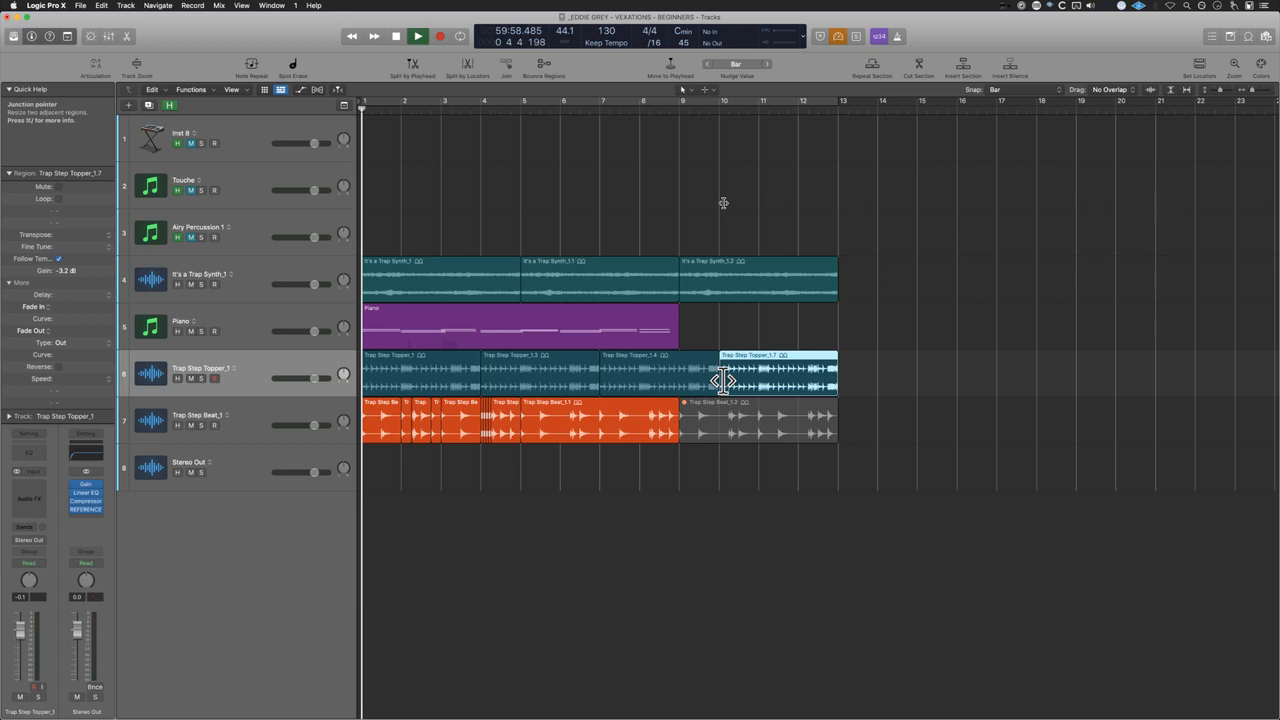
left_click(545, 497)
left_click(240, 245)
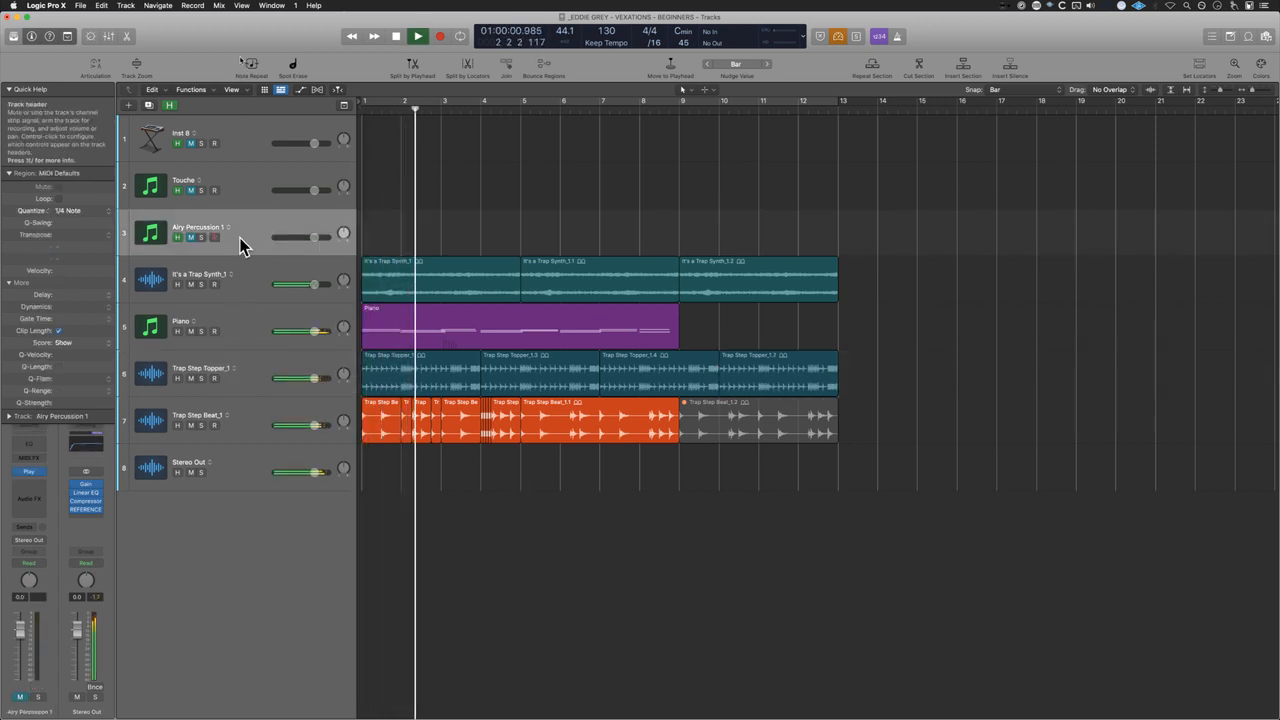
key("super+BackSpace")
key("super+BackSpace")
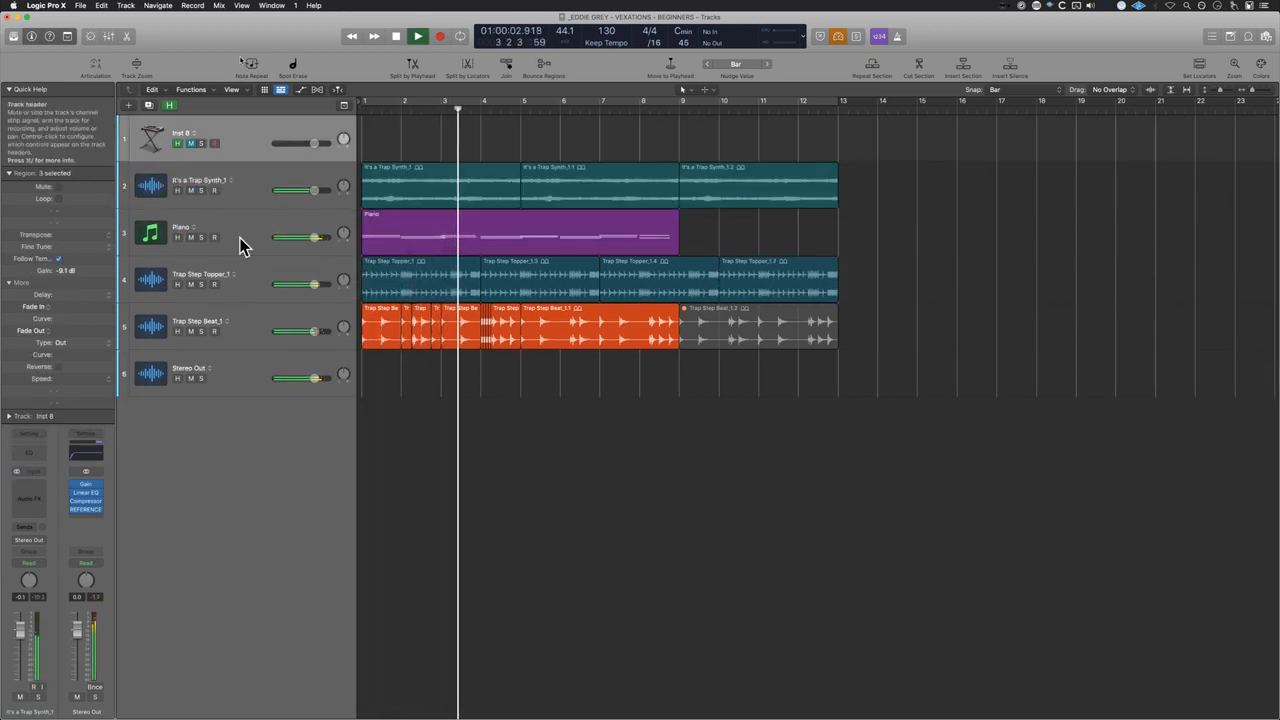
key("super+BackSpace")
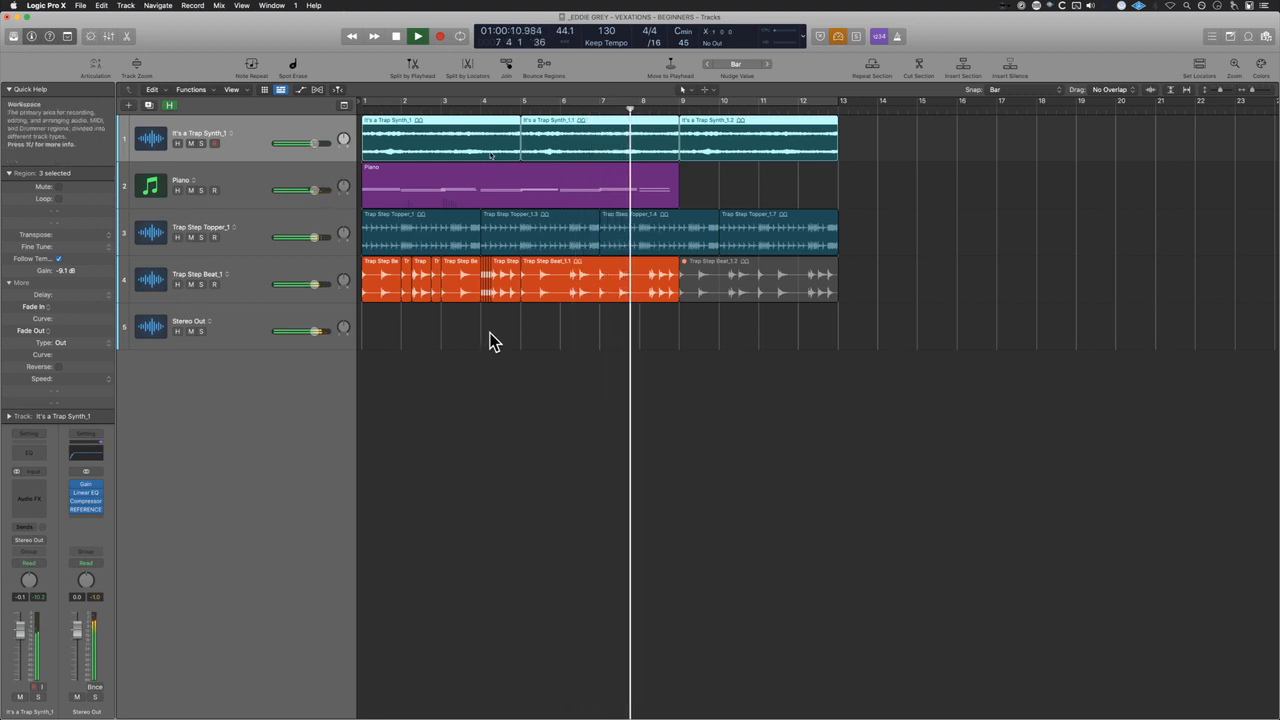
key("space")
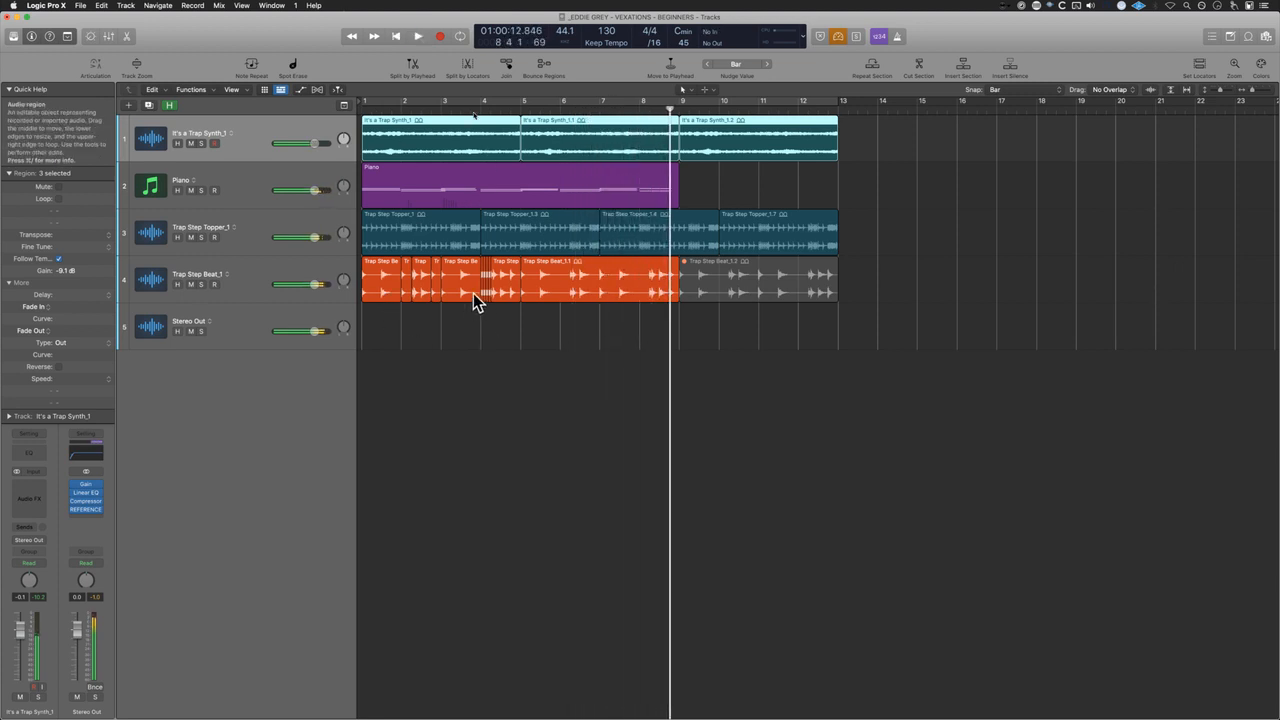
Step: Duplicate the Piano track with its Transposer and Keyscape settings onto a new empty track directly below it
left_click(270, 178)
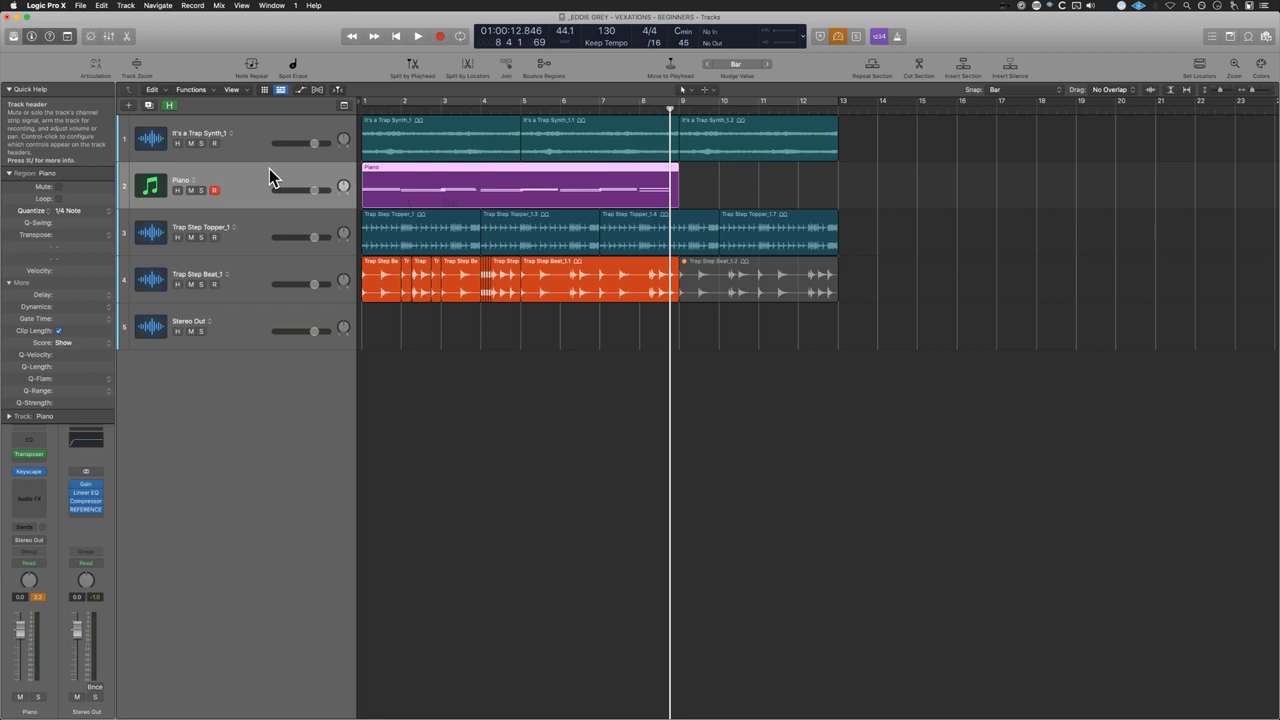
left_click(150, 105)
right_click(390, 233)
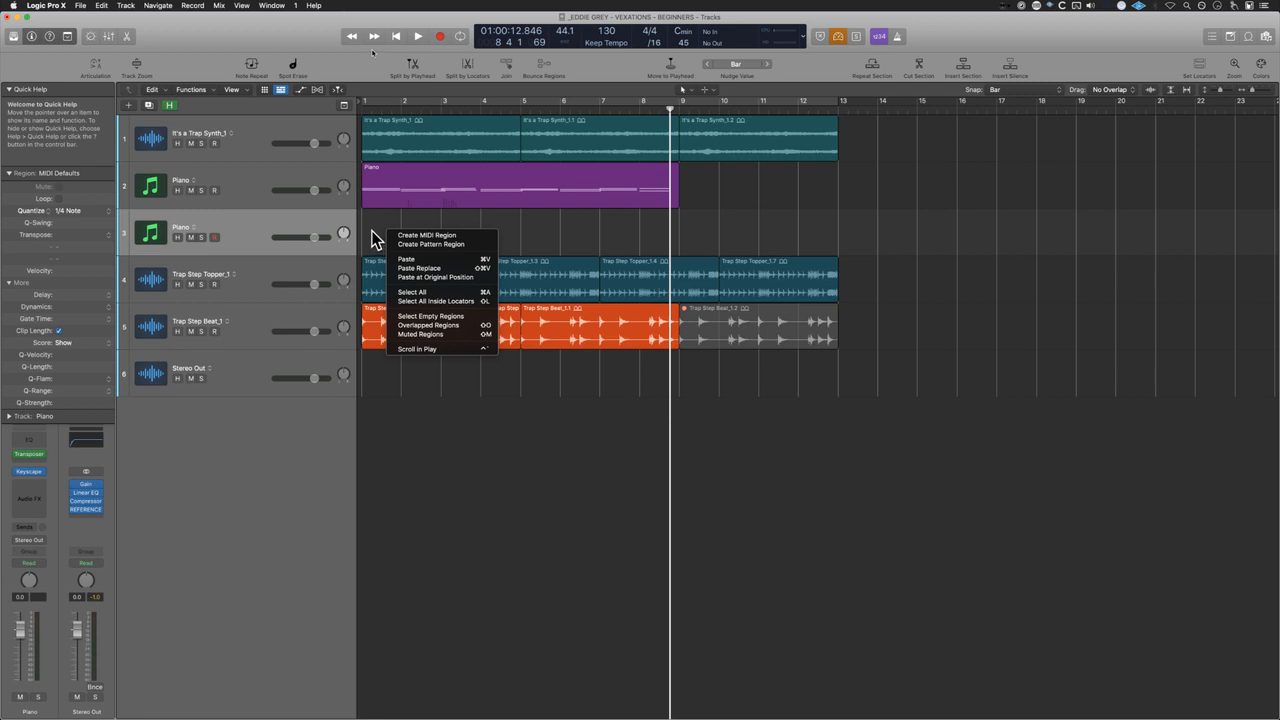
left_click(372, 234)
right_click(372, 234)
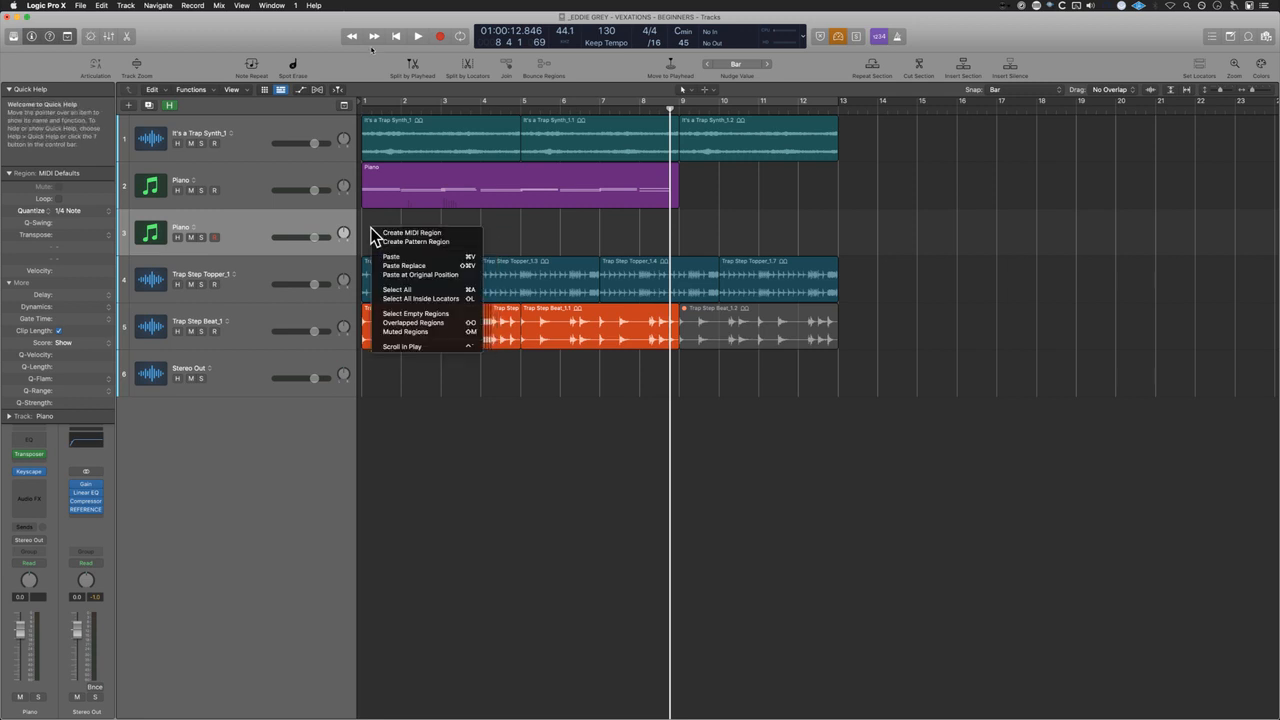
left_click(257, 229)
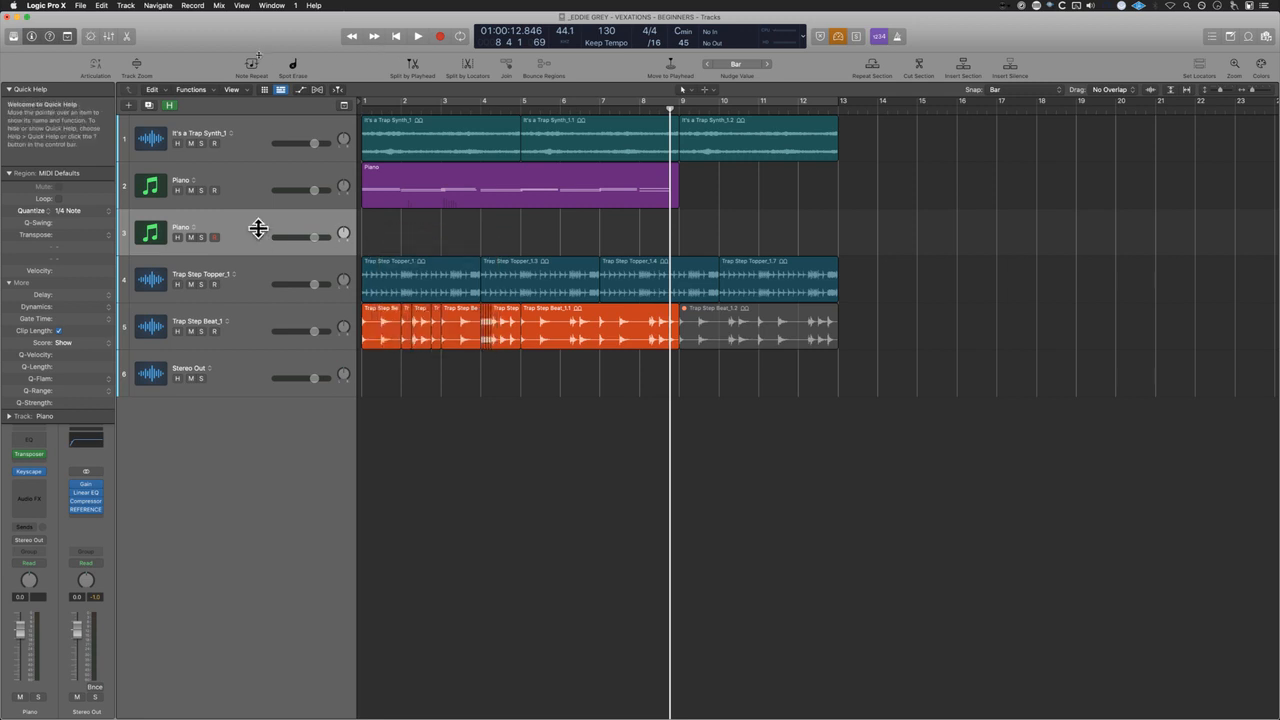
Step: Rename the duplicated track "Piano (Melody)" and the original piano track "Piano (Left Hand)"
double_click(258, 227)
key("Right")
type("(Melo")
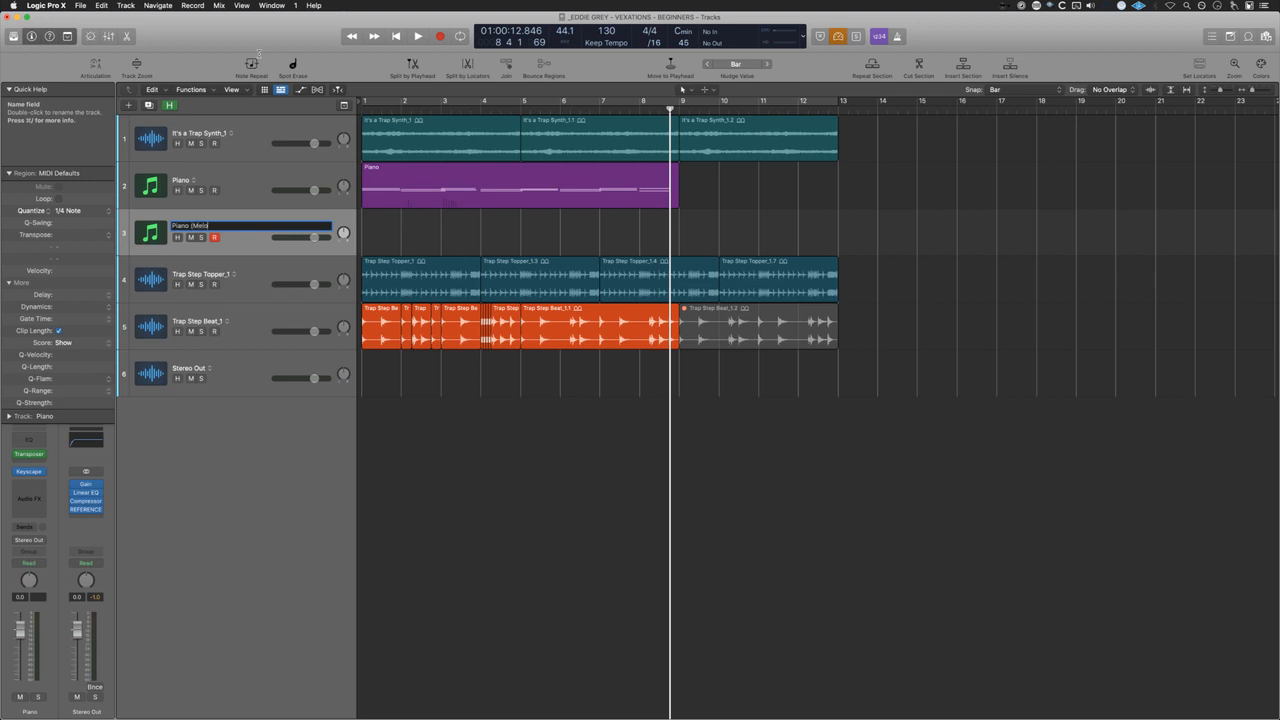
type("dy)")
key("shift+Tab")
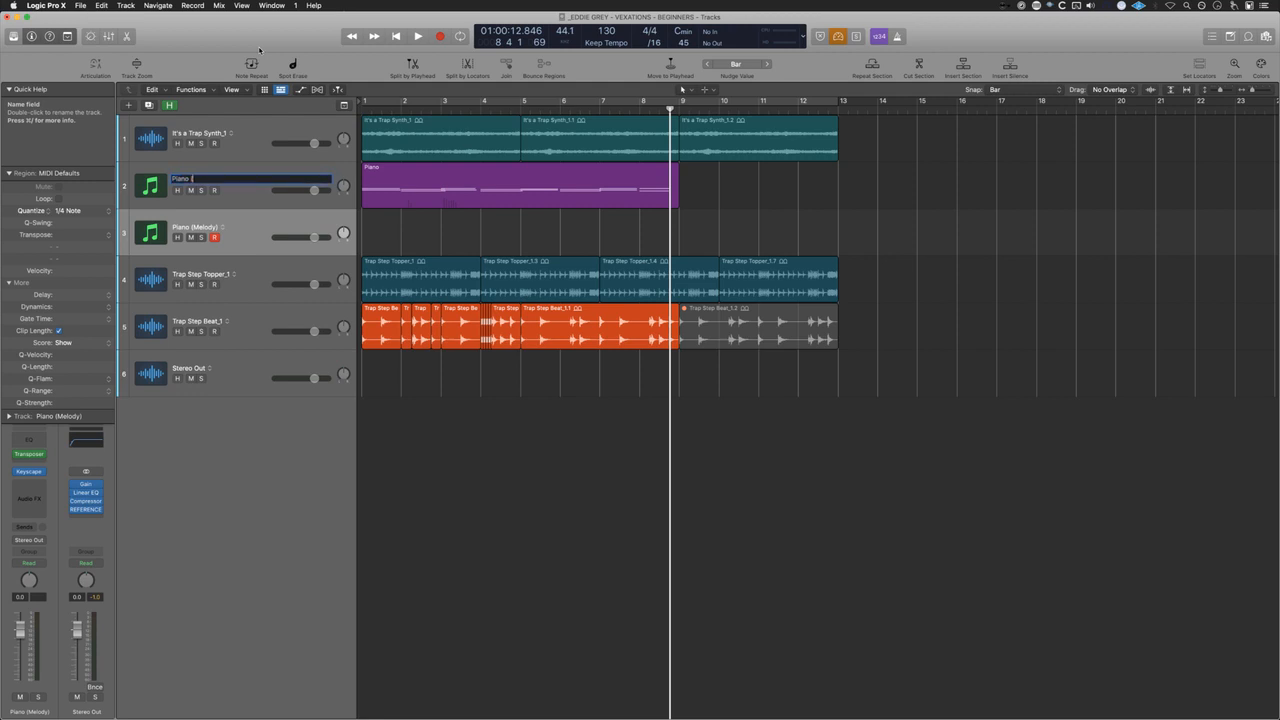
type("(Left Hand)")
key("Return")
Step: Create an empty MIDI region on the Piano (Melody) track at bar 1 and extend it through bar 8
left_click(517, 201)
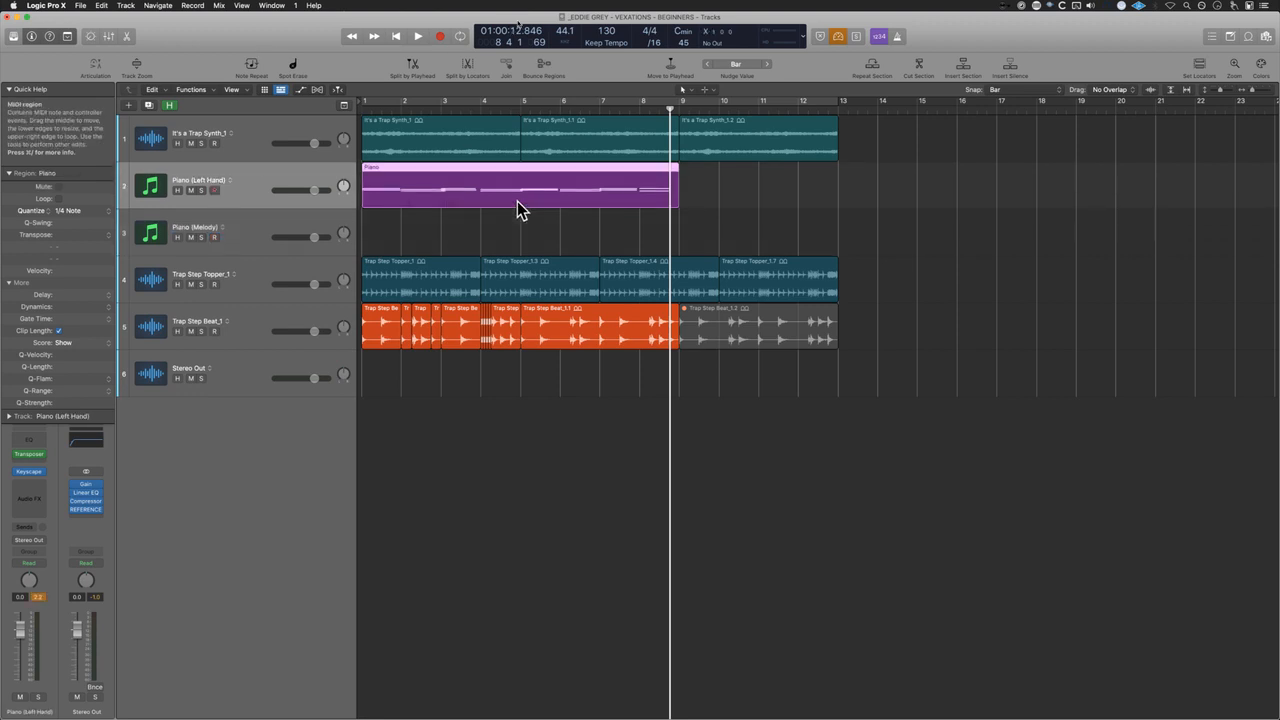
key("Down")
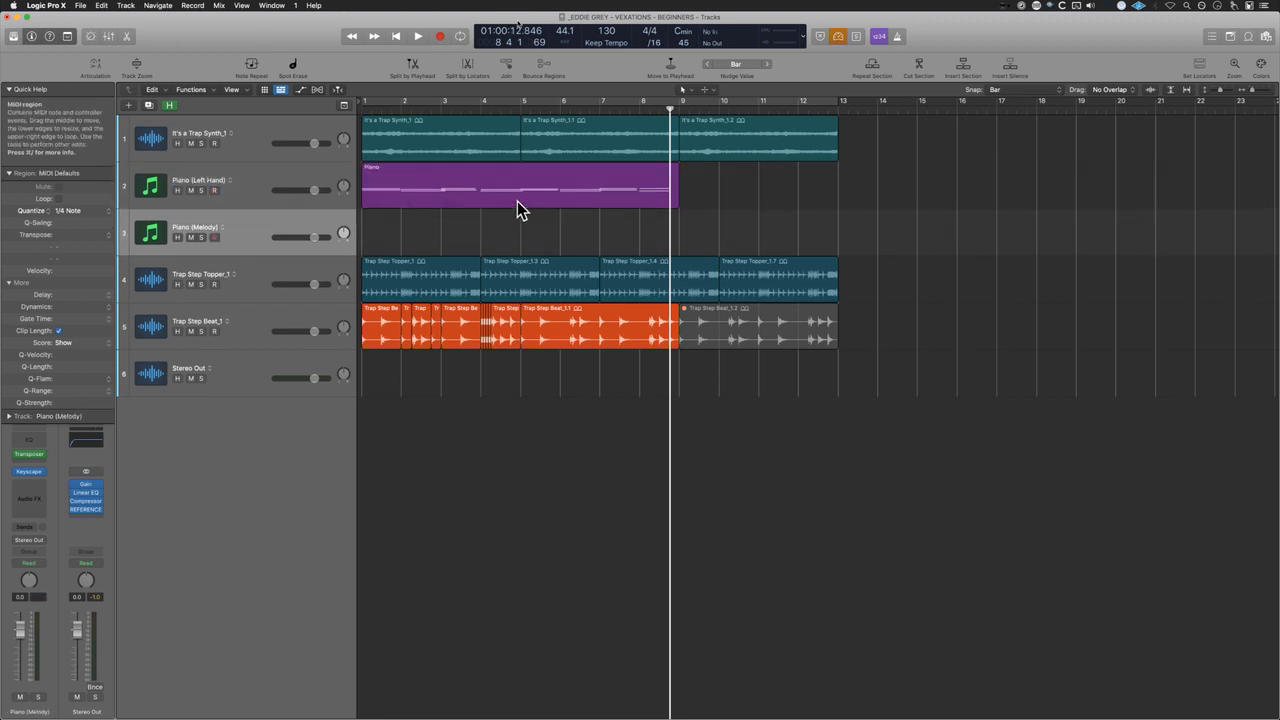
right_click(384, 230)
left_click(388, 231)
left_click_drag(403, 250, 683, 247)
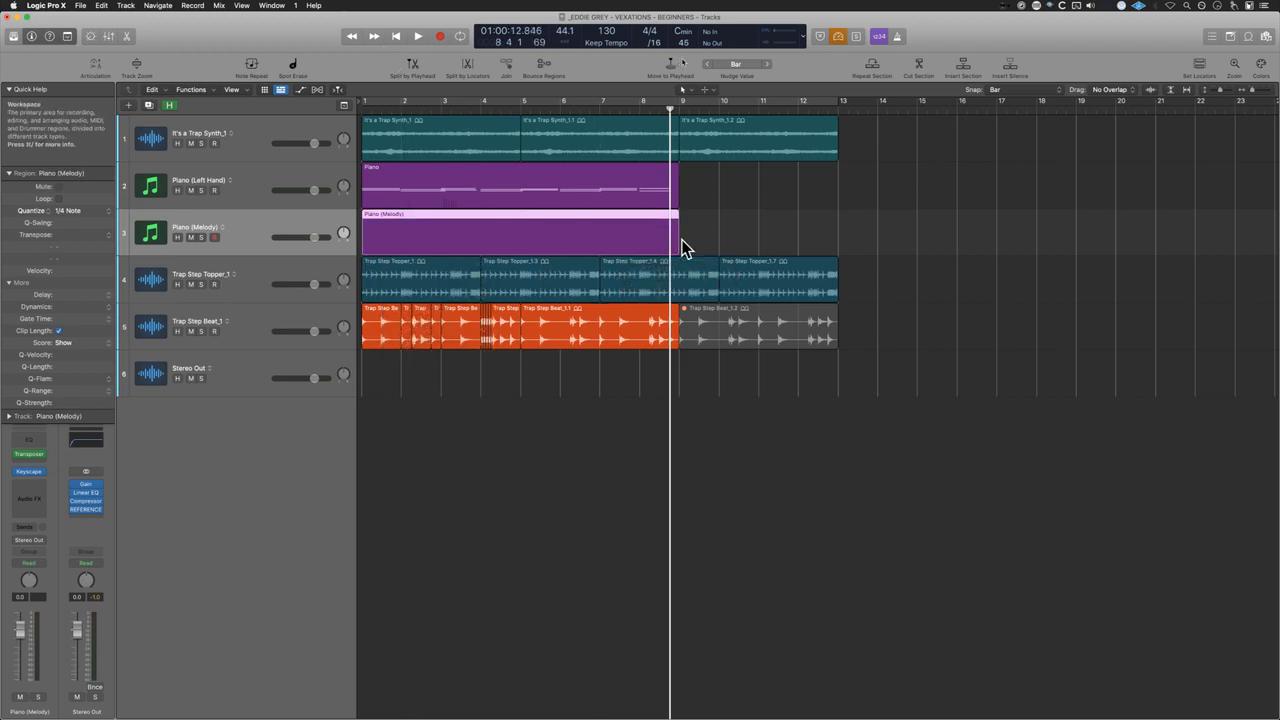
Step: Create a C#3 note at bar 1 in the Piano (Melody) region's Piano Roll and lengthen it to the full bar
double_click(523, 240)
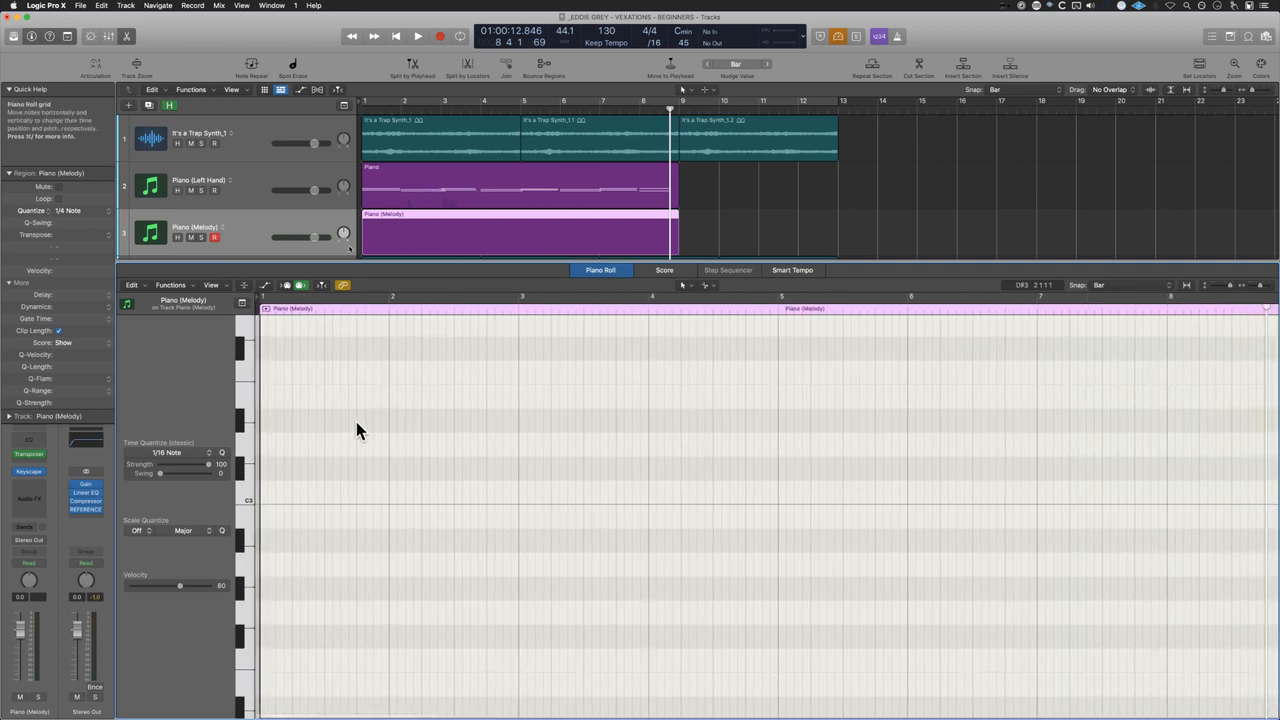
right_click(273, 477)
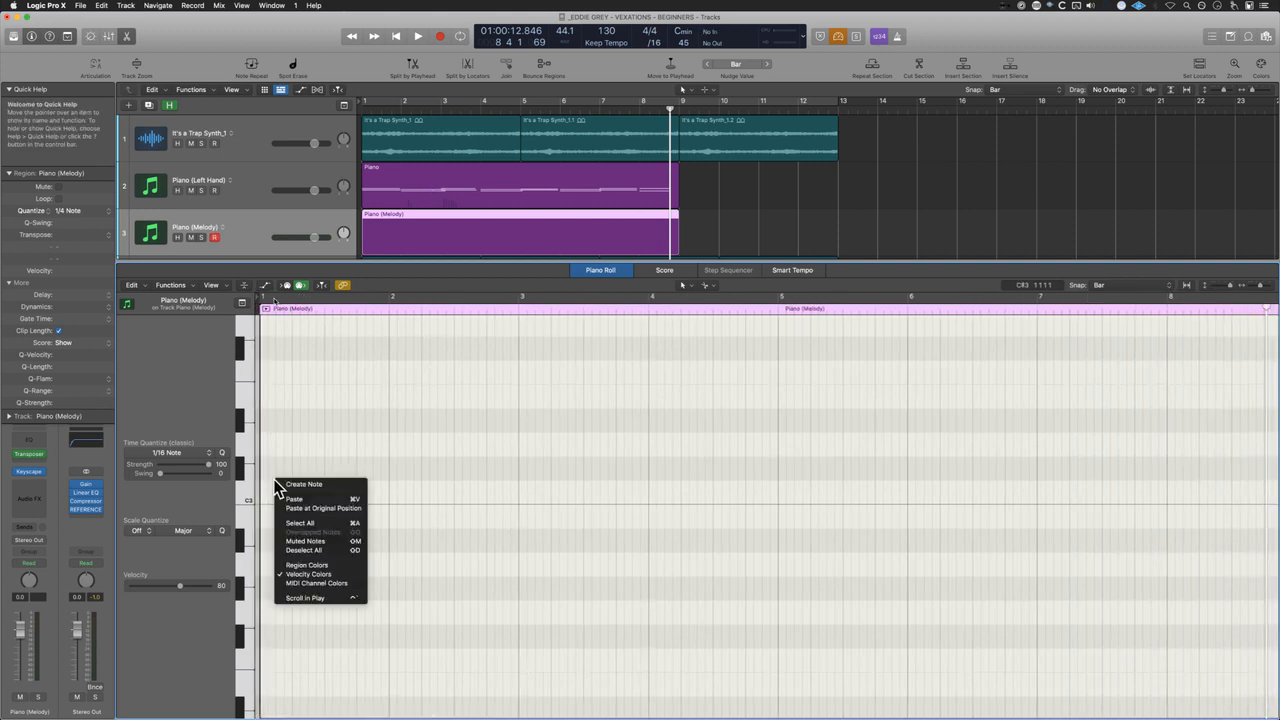
left_click(328, 495)
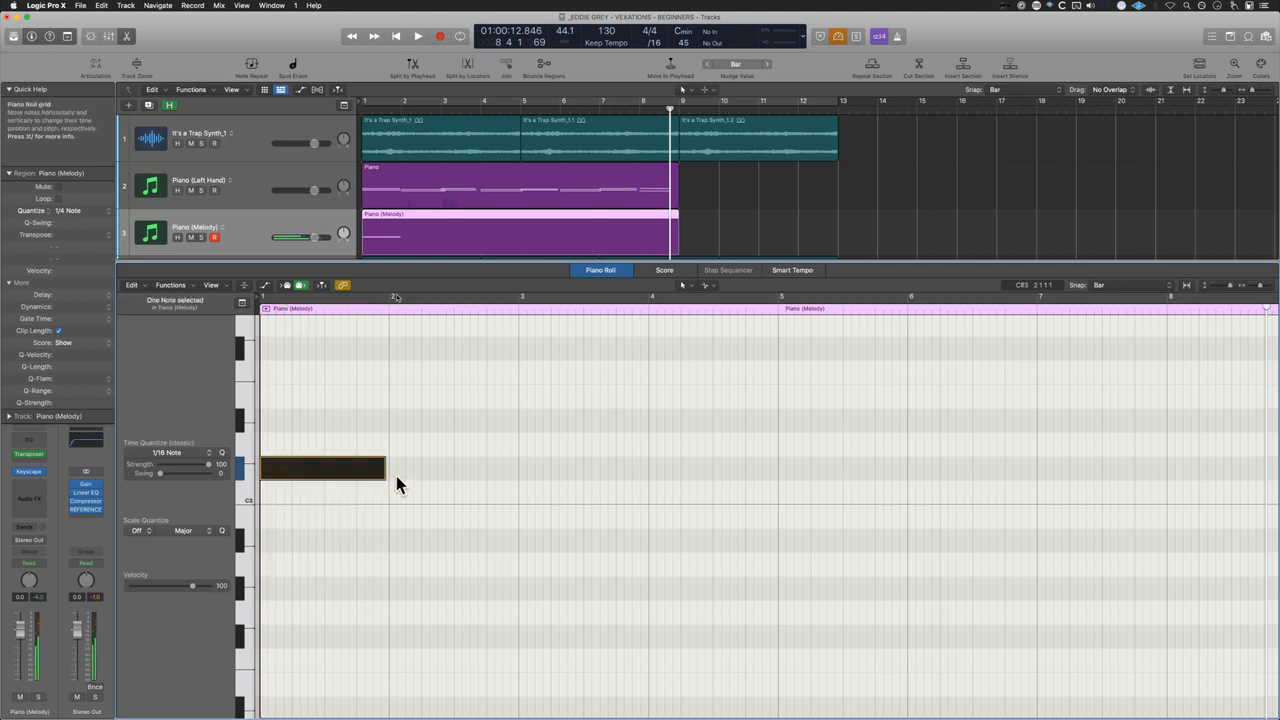
left_click_drag(384, 469, 393, 477)
Step: Set a cycle range over bars 1 through 4, play the start of it, and deselect the note
key("c")
left_click_drag(838, 100, 480, 106)
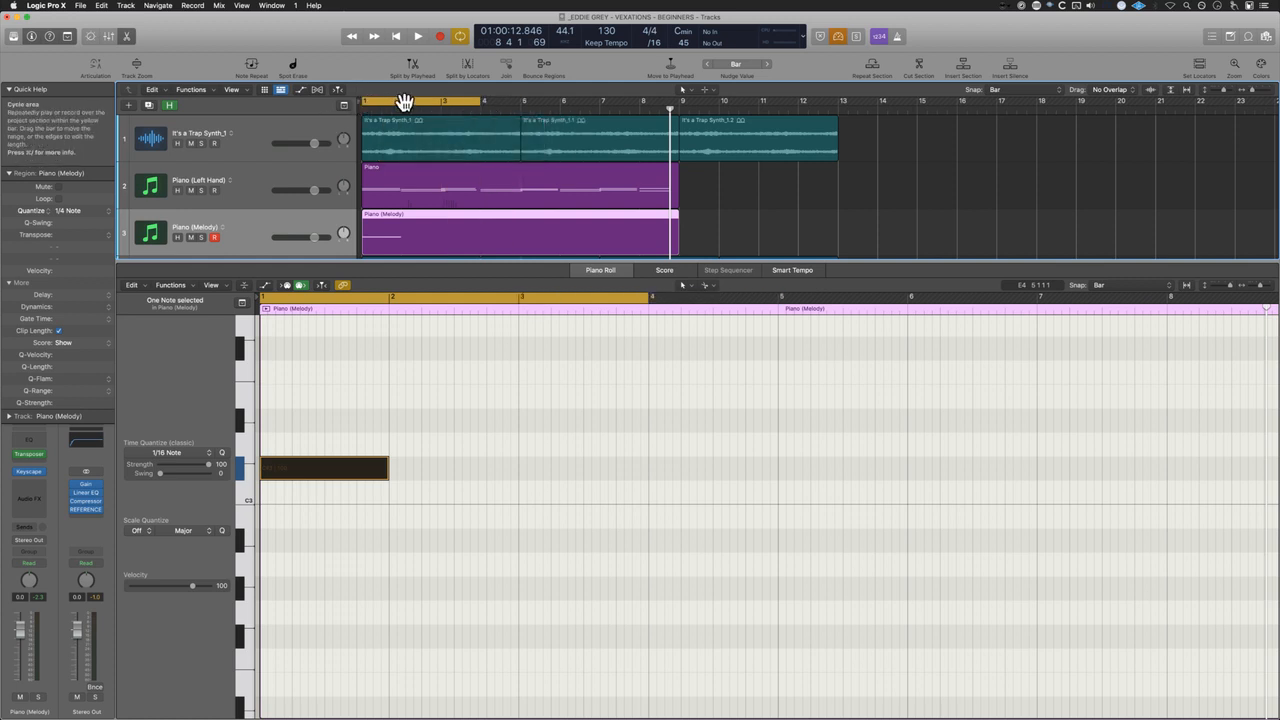
left_click_drag(483, 100, 508, 104)
key("space")
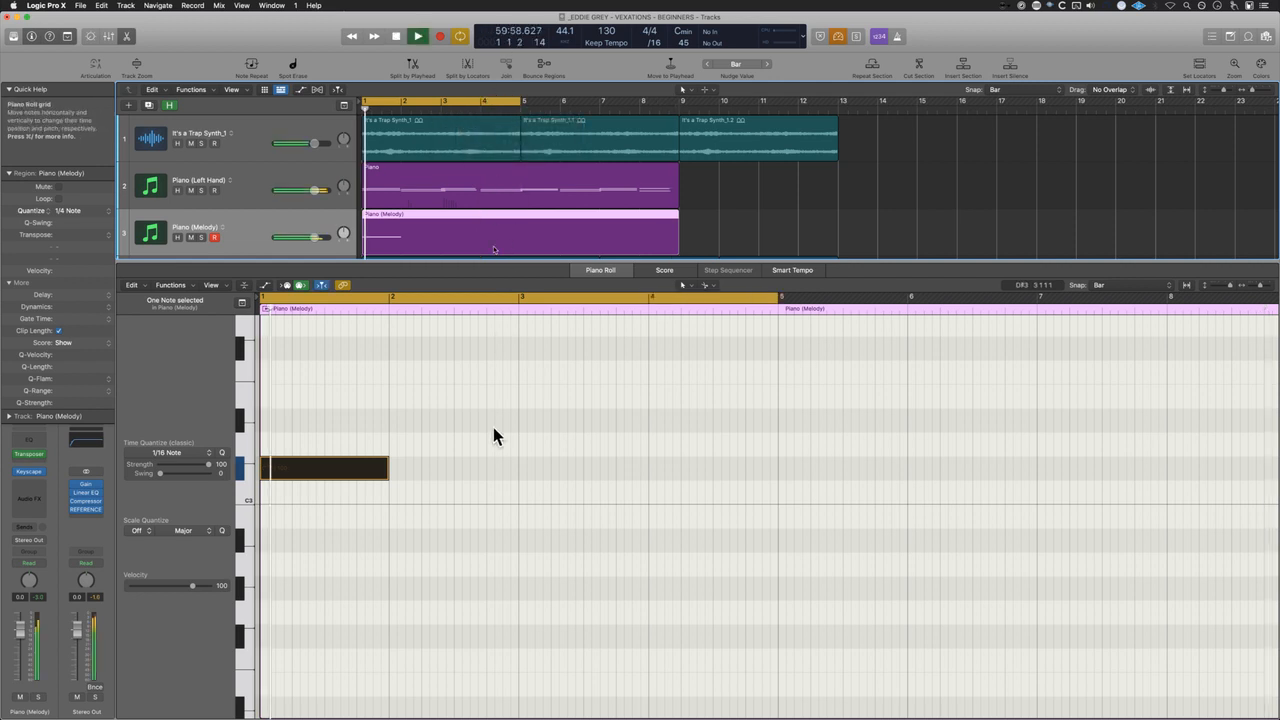
left_click(448, 522)
key("space")
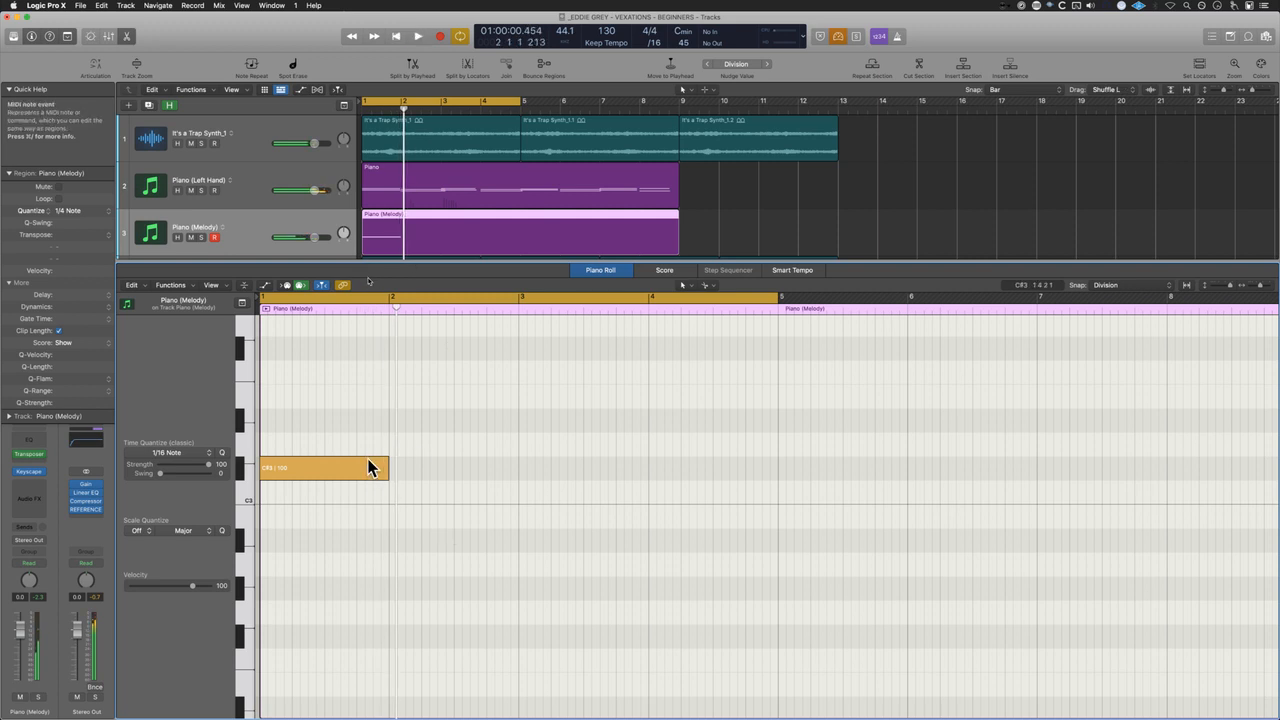
Step: Copy the bar 1 C#3 note to bar 2 and transpose both notes up 12 semitones
left_click_drag(368, 467, 492, 478)
key("alt")
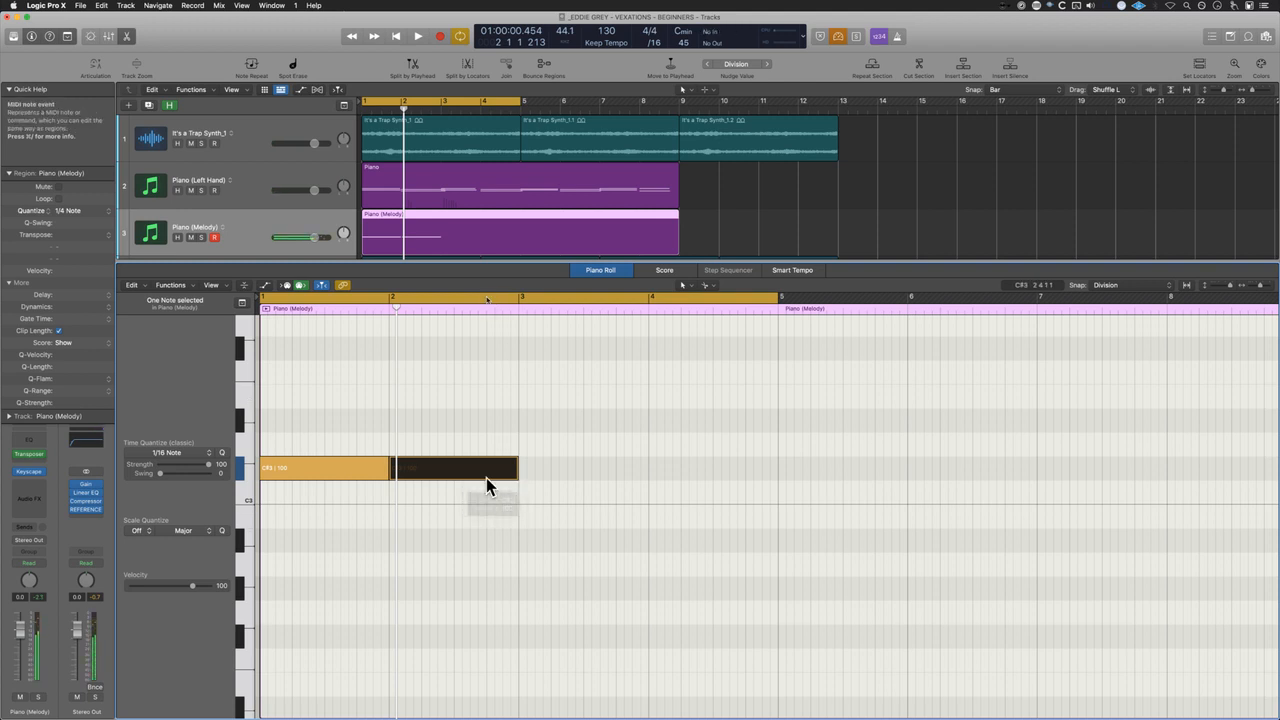
left_click_drag(486, 528, 307, 463)
scroll(307, 536, "up", 1)
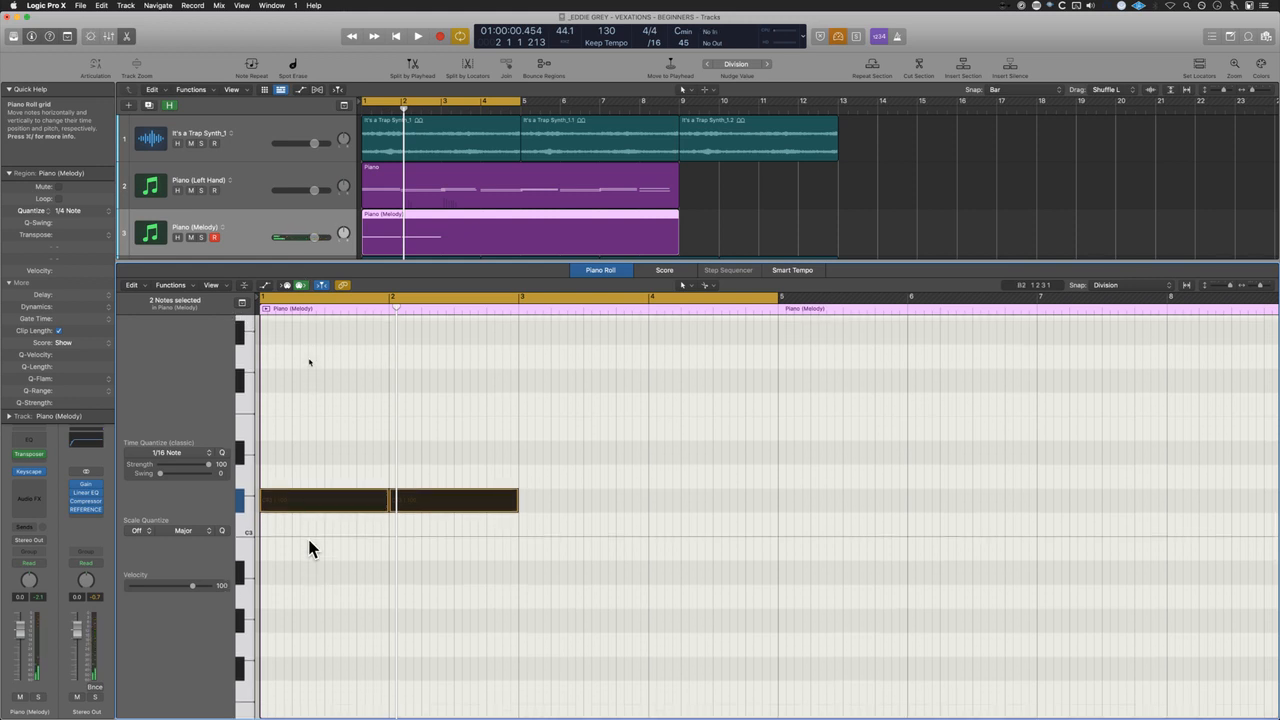
right_click(309, 507)
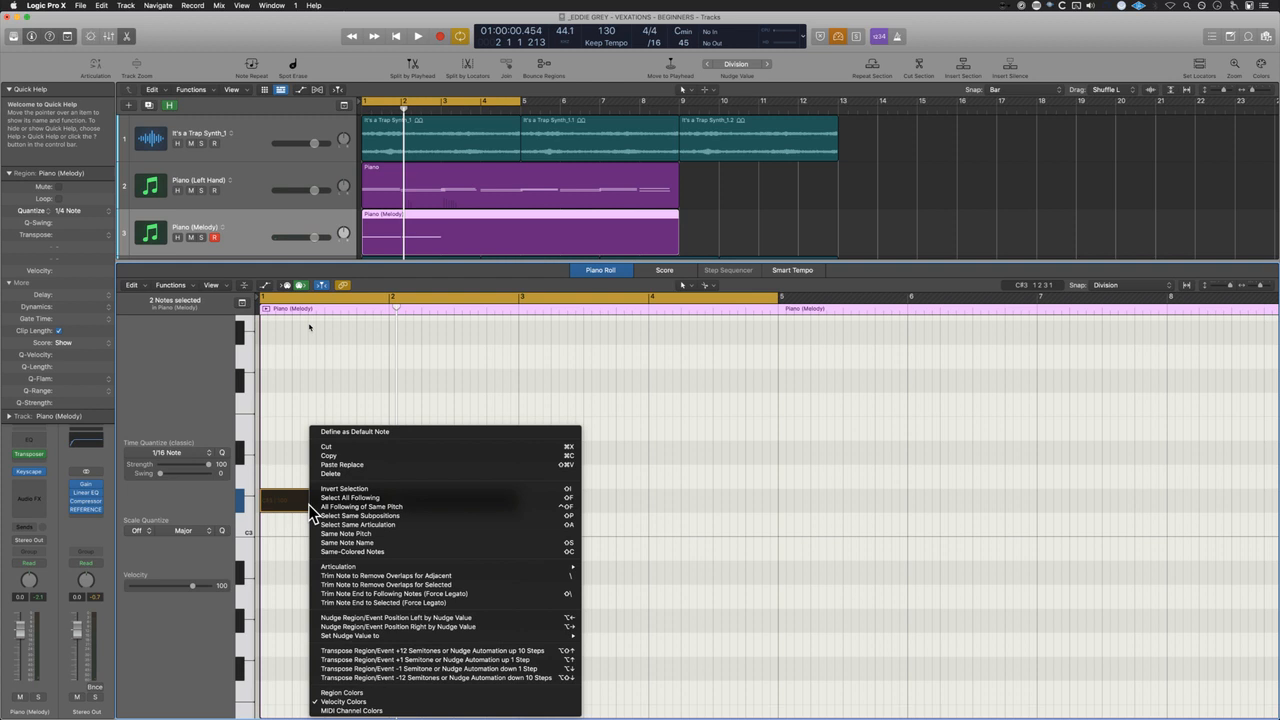
left_click(412, 651)
scroll(394, 533, "up", 6)
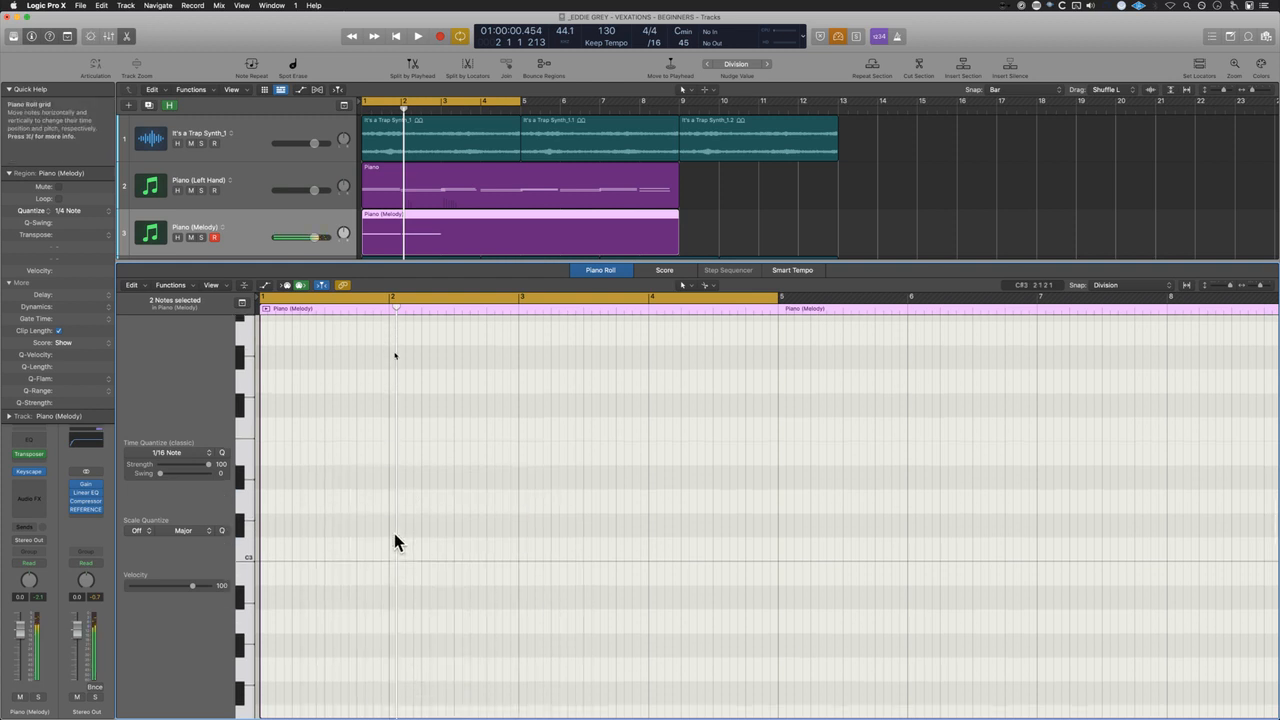
Step: Raise the bar 2 note to D#4 and play the cycled section
left_click(455, 491)
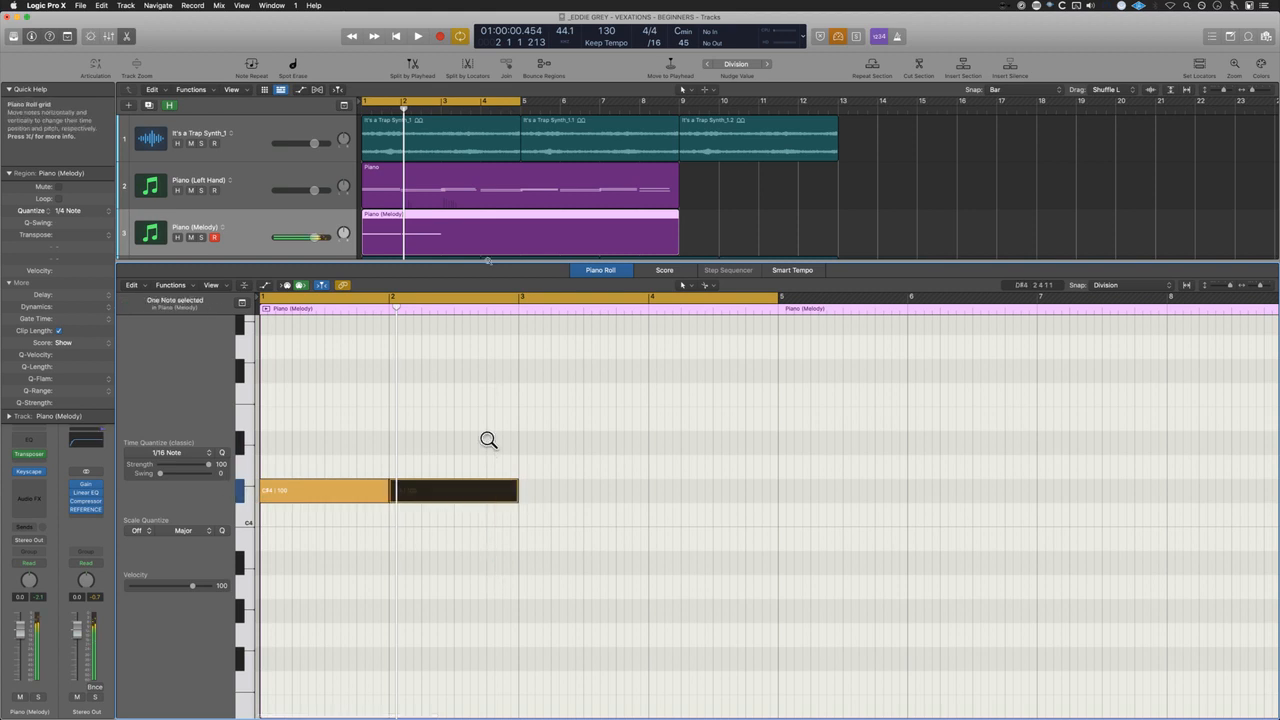
left_click_drag(487, 490, 487, 440)
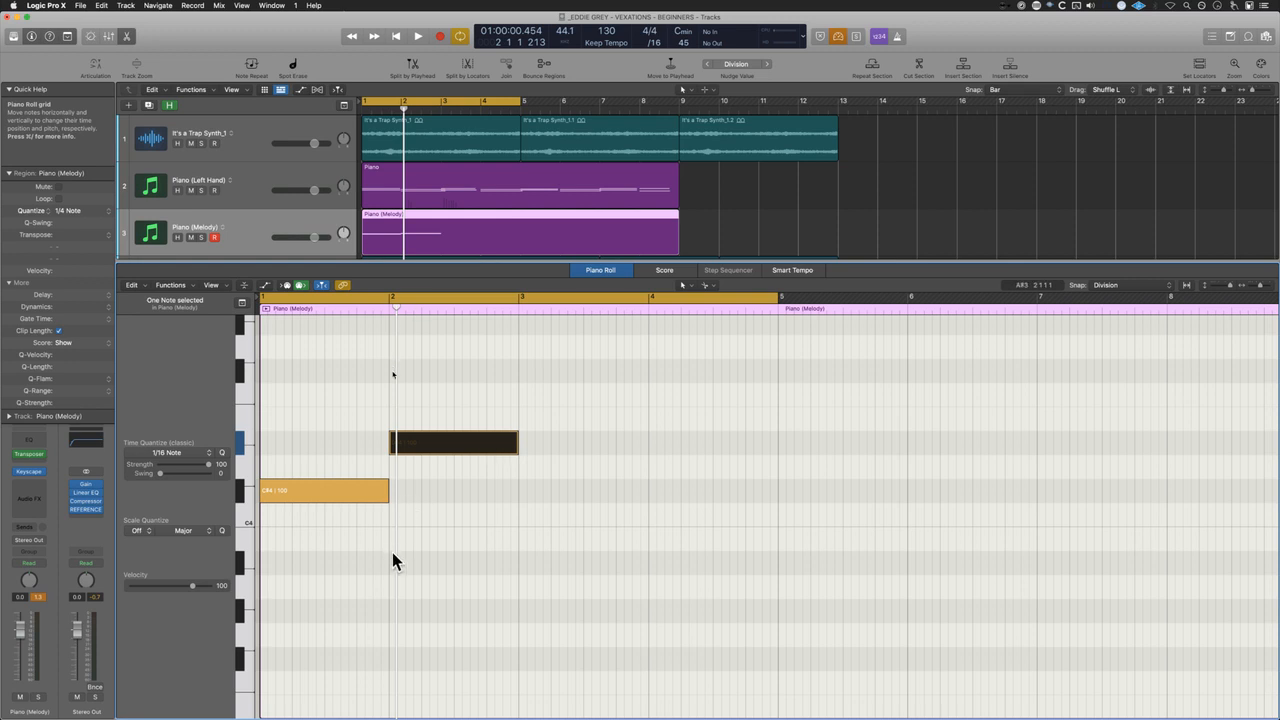
key("space")
key("super+Right")
key("super+Right")
key("super+Right")
key("super+Right")
key("super+Right")
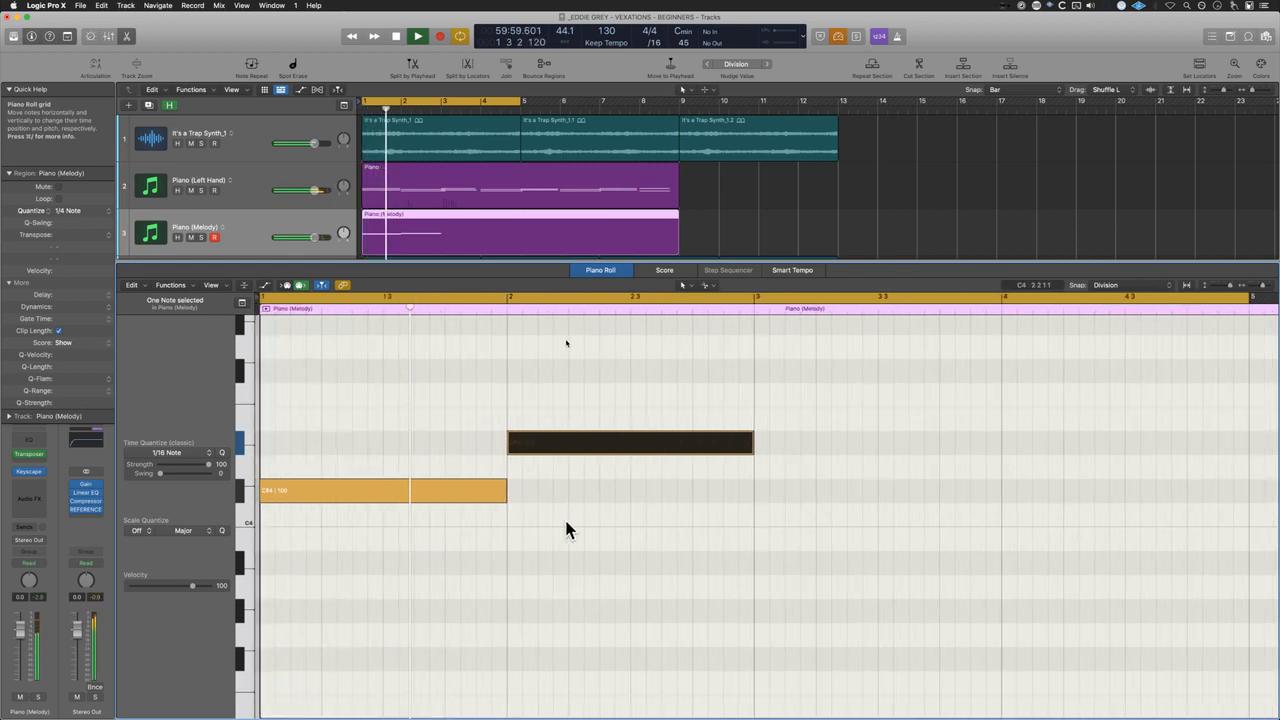
Step: Shorten the bar 1 C#4 note to three beats
left_click(498, 489)
left_click_drag(498, 489, 444, 490)
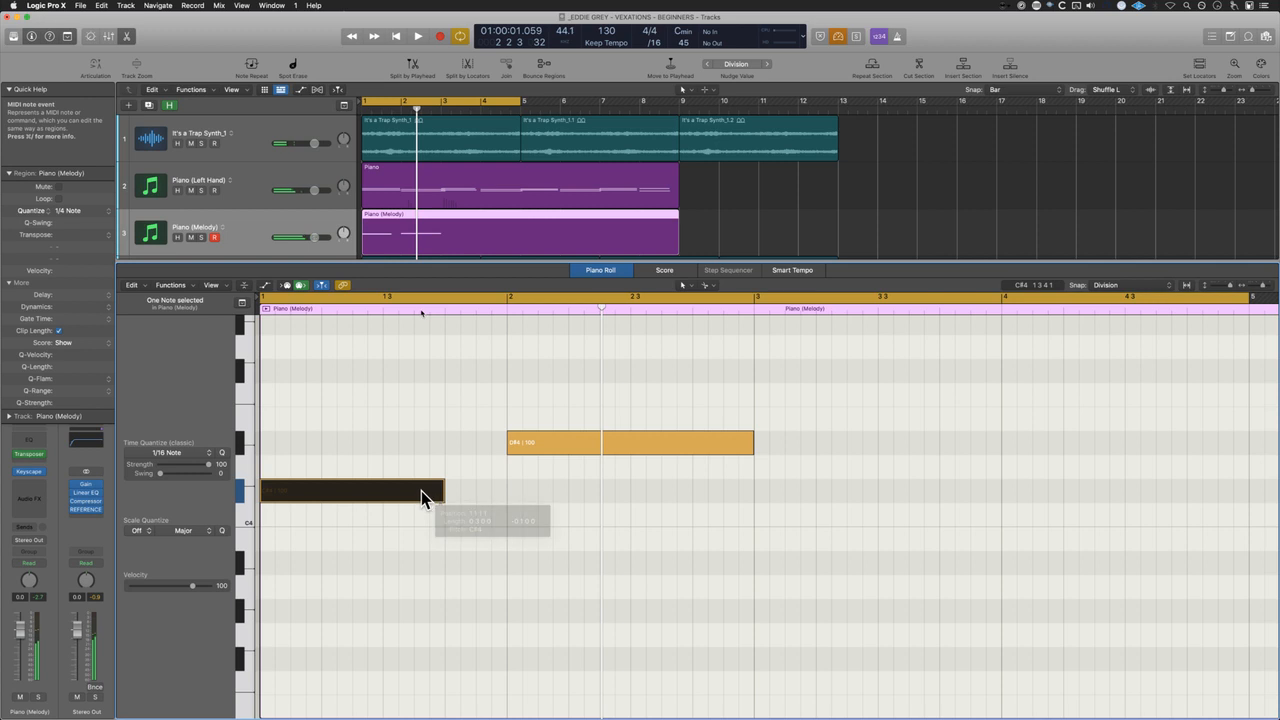
mouse_move(419, 490)
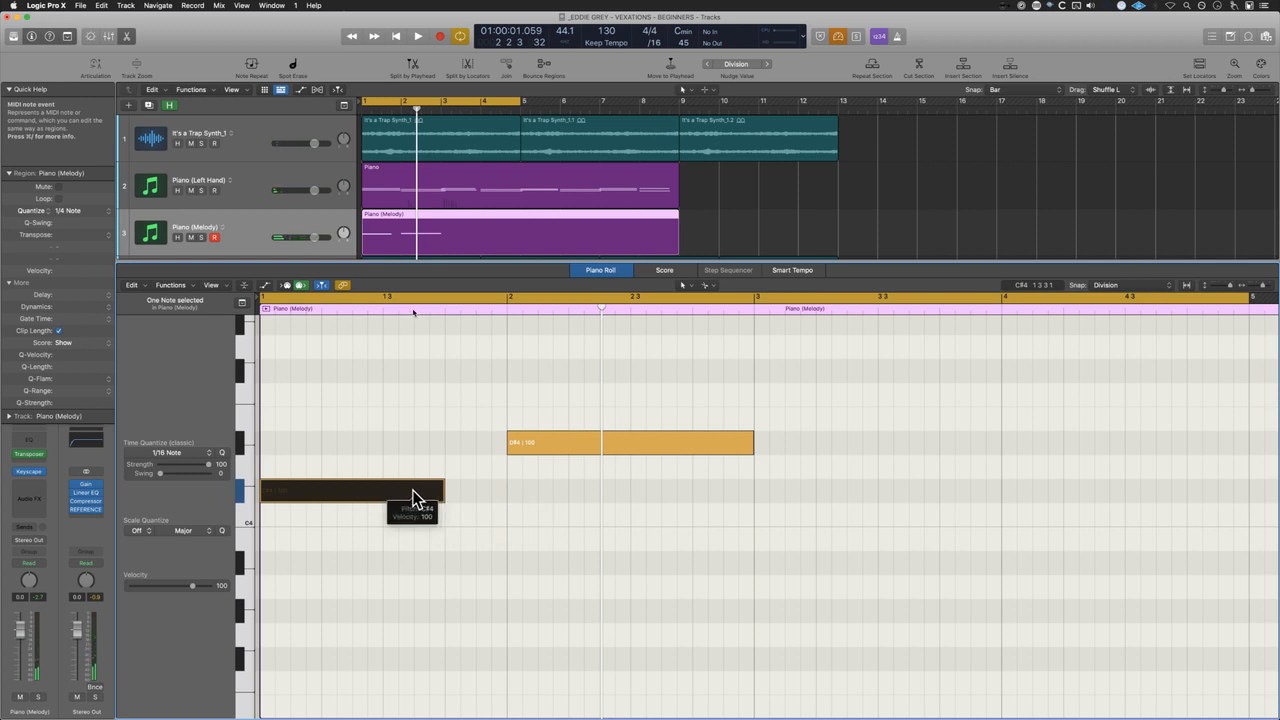
Step: Draw a second C#4 note on beat 4 of bar 1 with the Pencil tool and trim it to end at bar 2
left_click(685, 287)
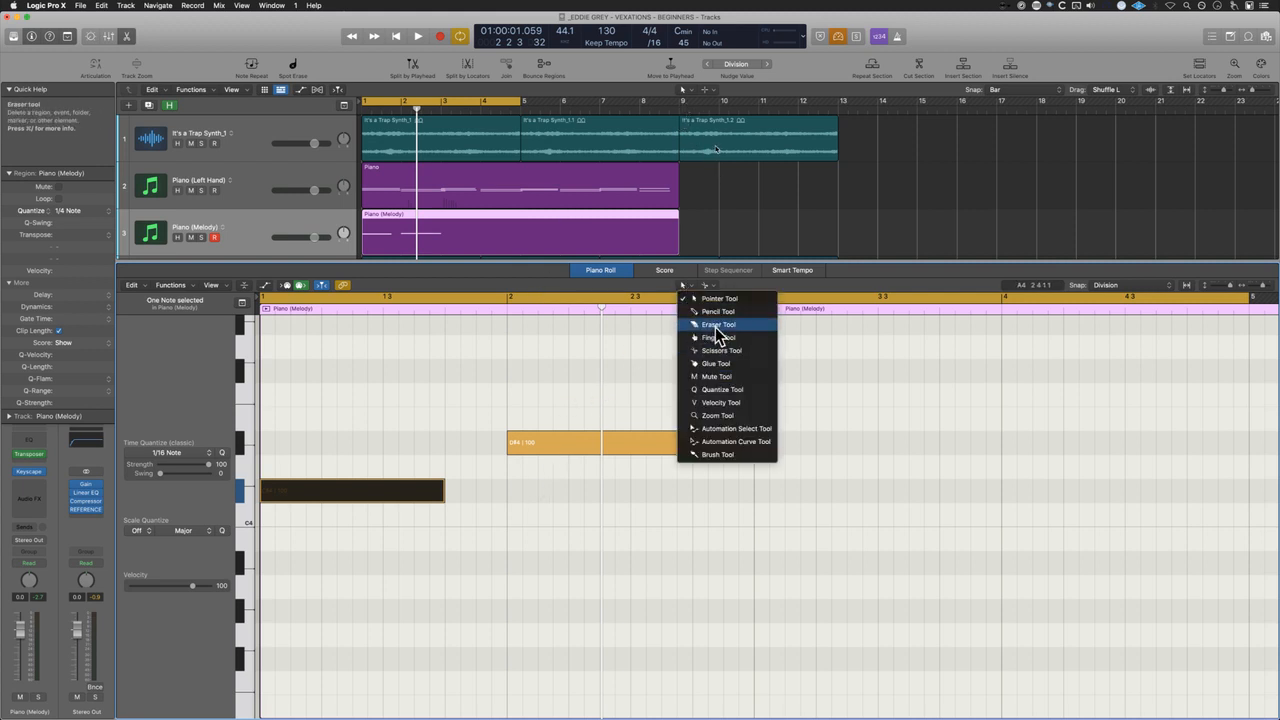
left_click(714, 324)
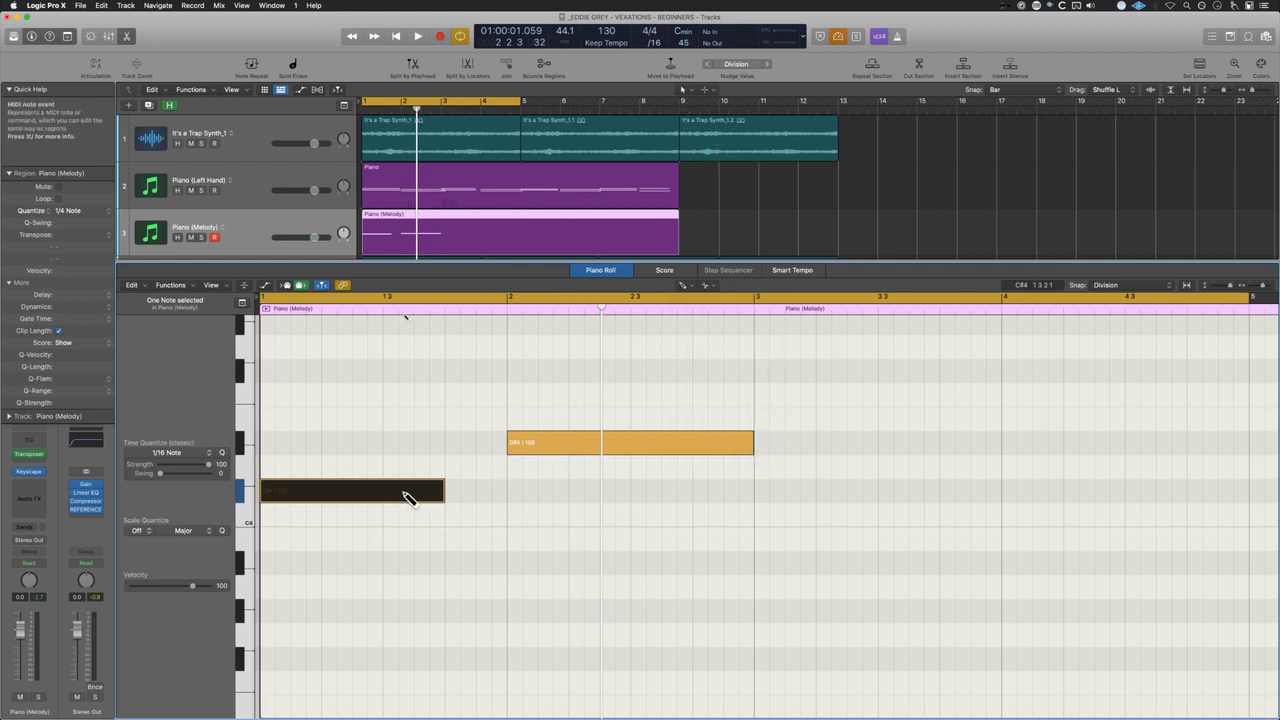
left_click(459, 496)
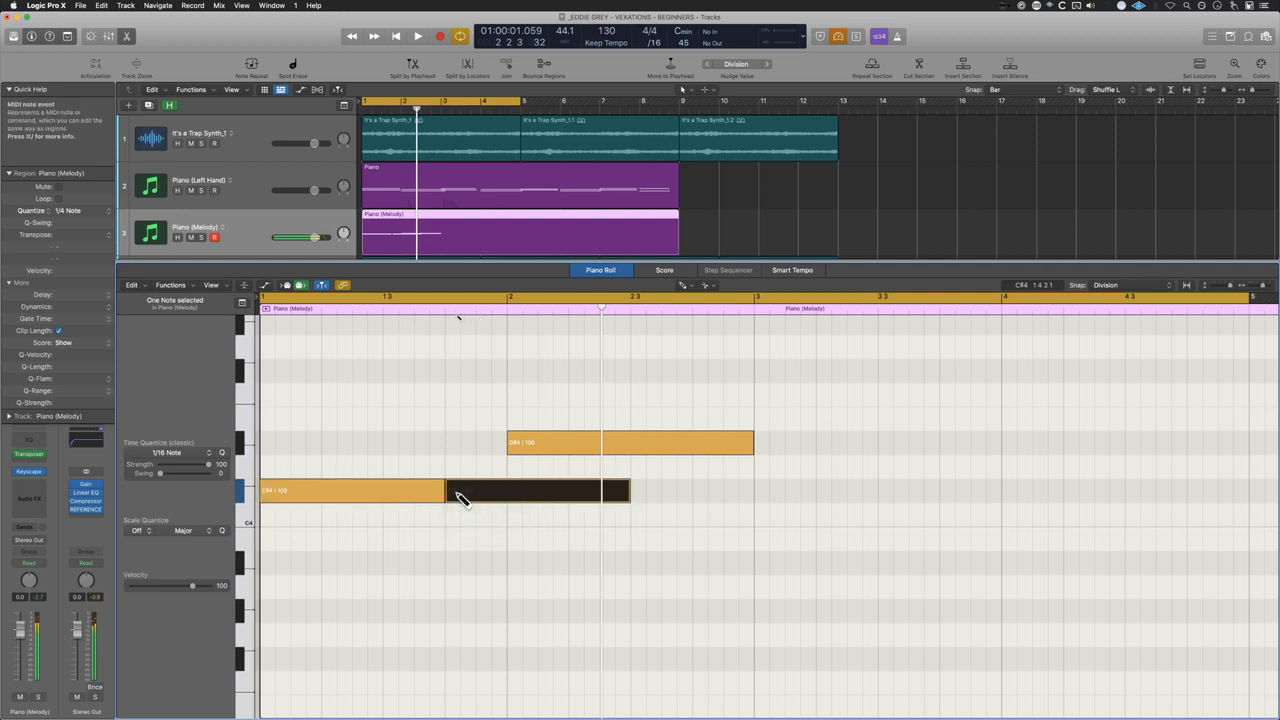
key("t")
key("t")
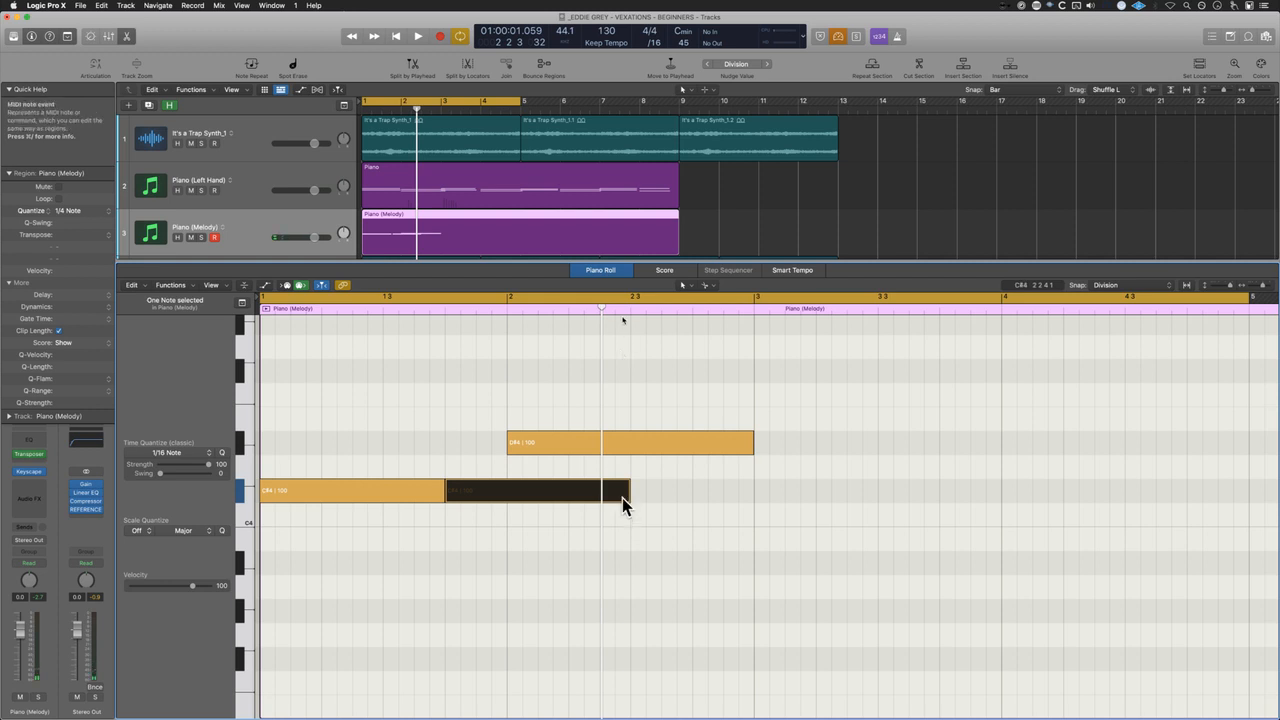
left_click_drag(623, 493, 507, 494)
left_click(509, 570)
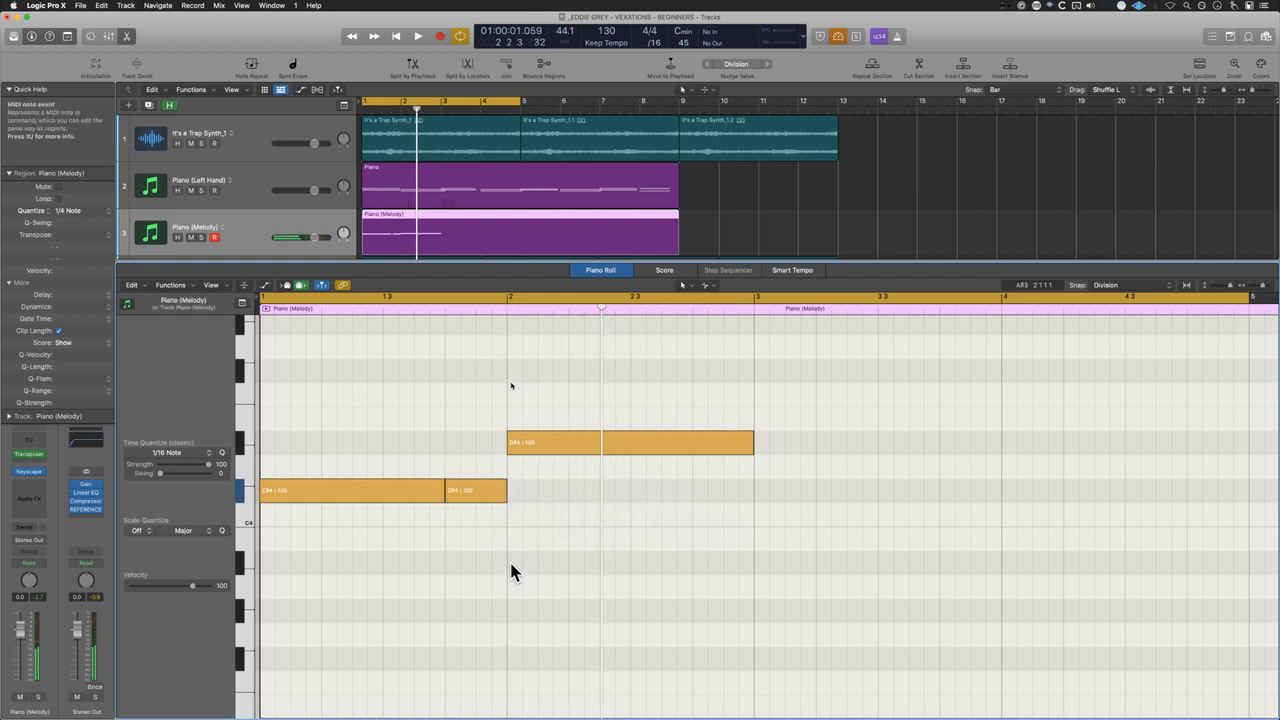
Step: Raise the note on beat 4 of bar 1 to D4 and play back the phrase
left_click(477, 494)
key("alt+Up")
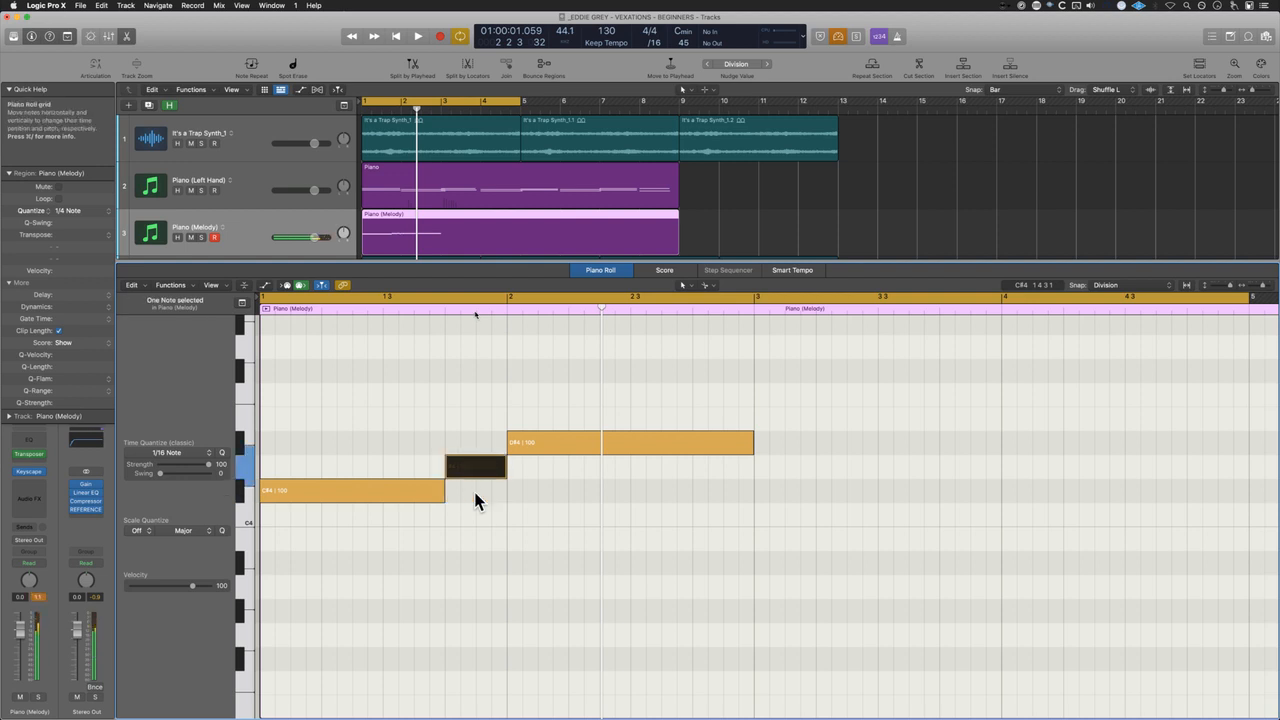
left_click(512, 540)
key("space")
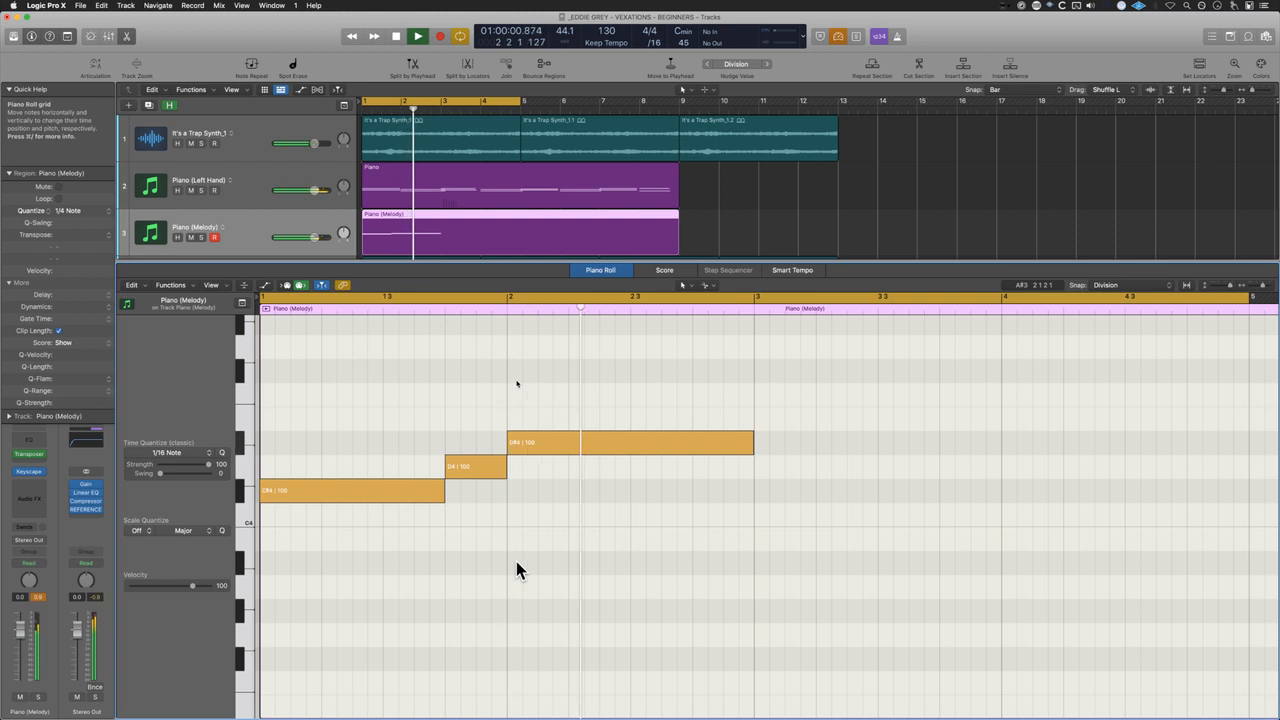
key("space")
Step: Split off beat 4 of the bar 2 D#4 note and raise that one-beat note to G4
left_click(698, 443)
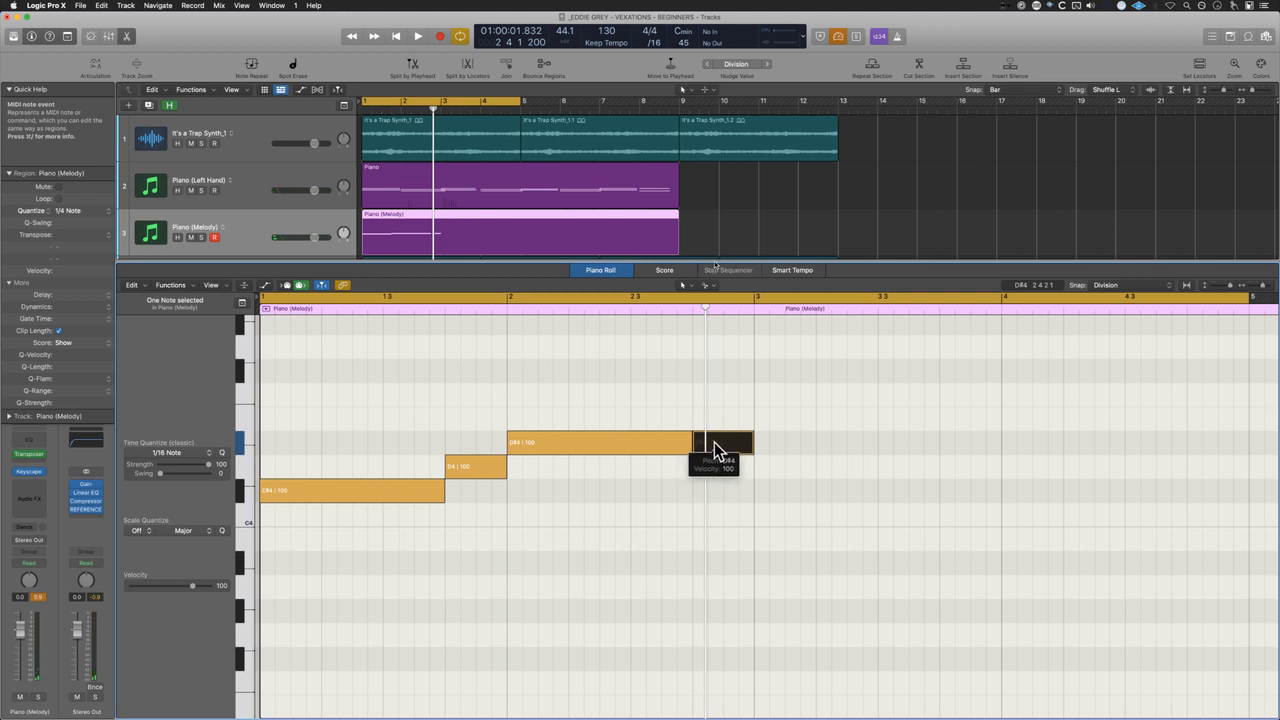
key("alt+Up")
key("alt+Up")
key("alt+Up")
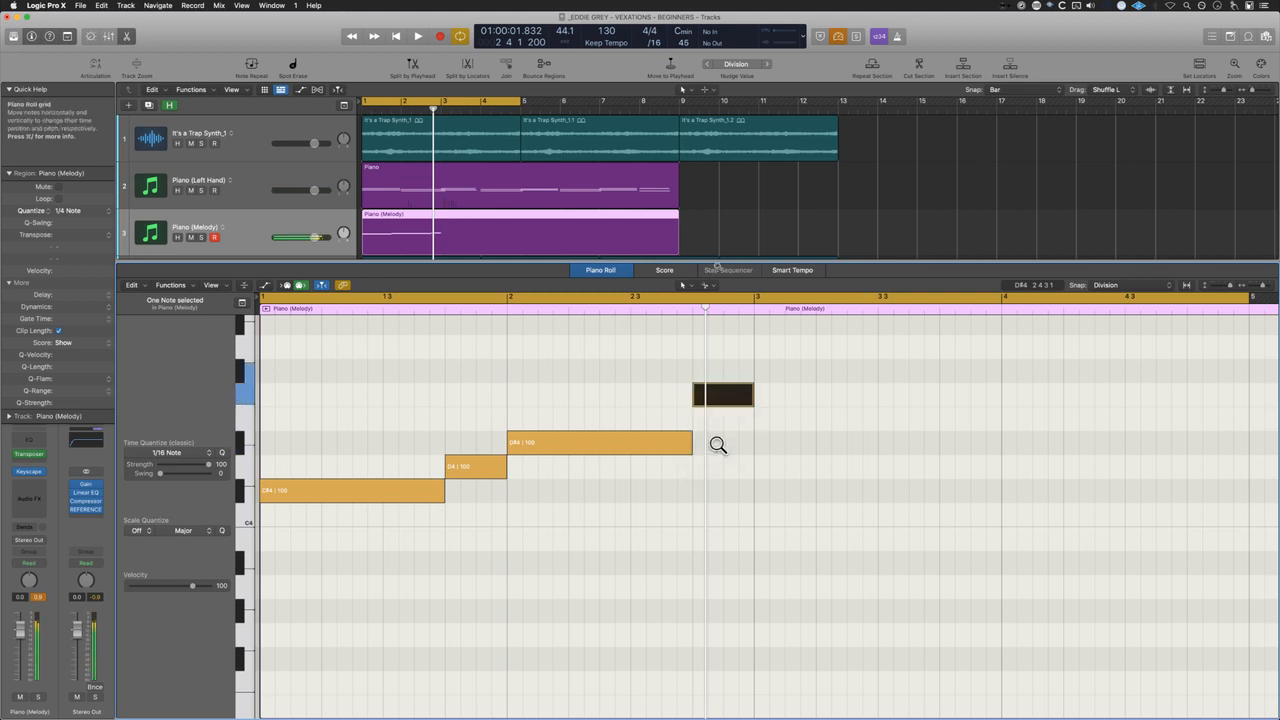
key("alt+Up")
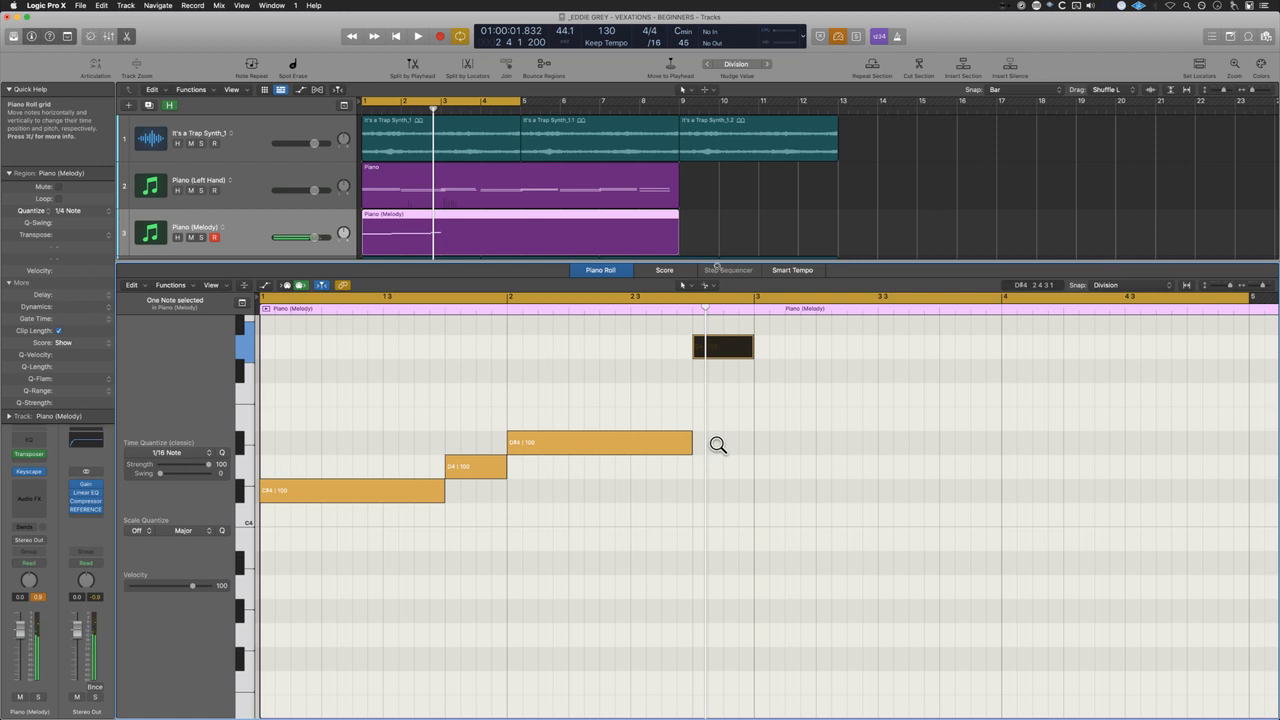
Step: Copy the bar 2 D#4 note to bar 3, lengthen it to the full bar, and play back the melody
left_click_drag(609, 444, 850, 444)
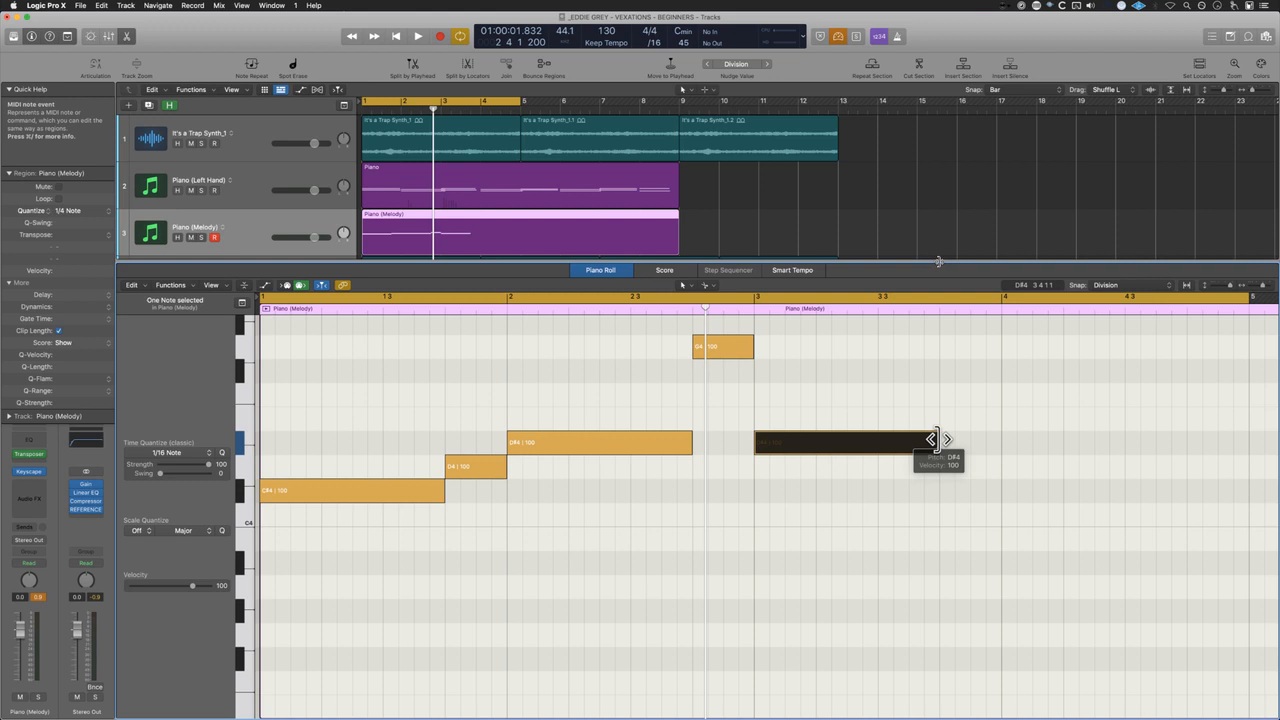
left_click_drag(938, 440, 996, 444)
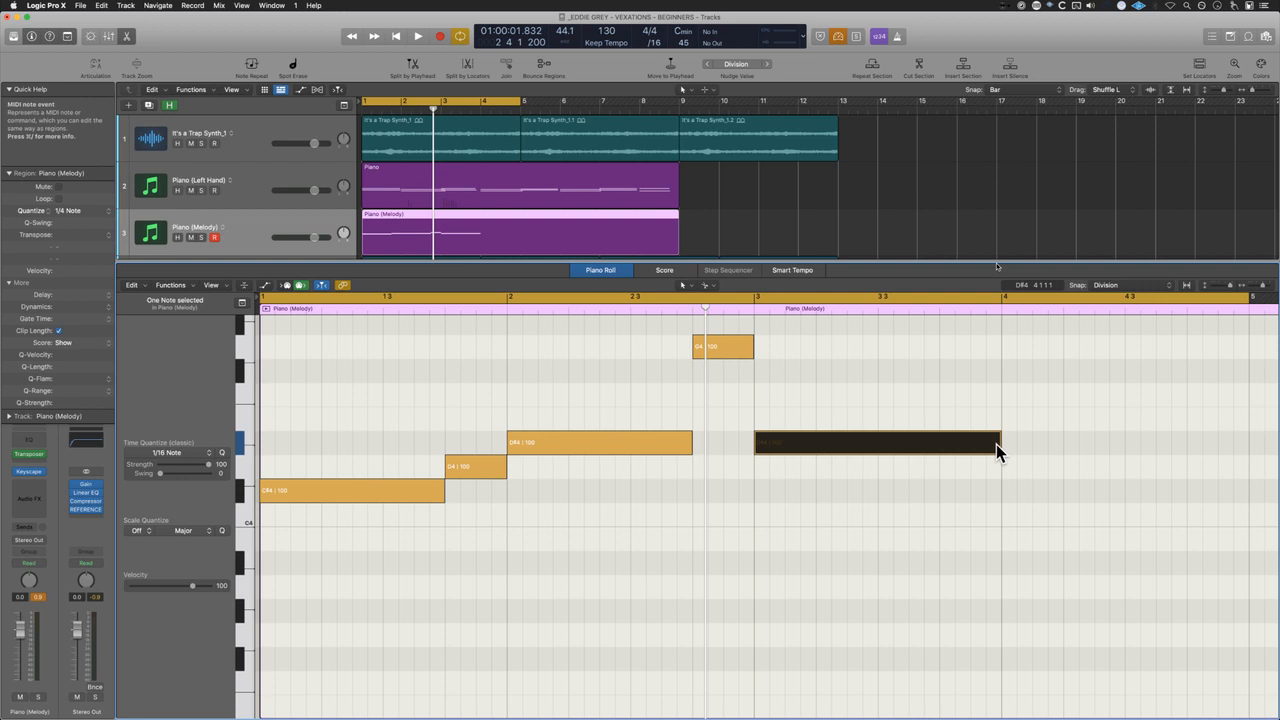
key("ctrl+alt+m")
scroll(962, 478, "up", 5)
scroll(917, 560, "down", 4)
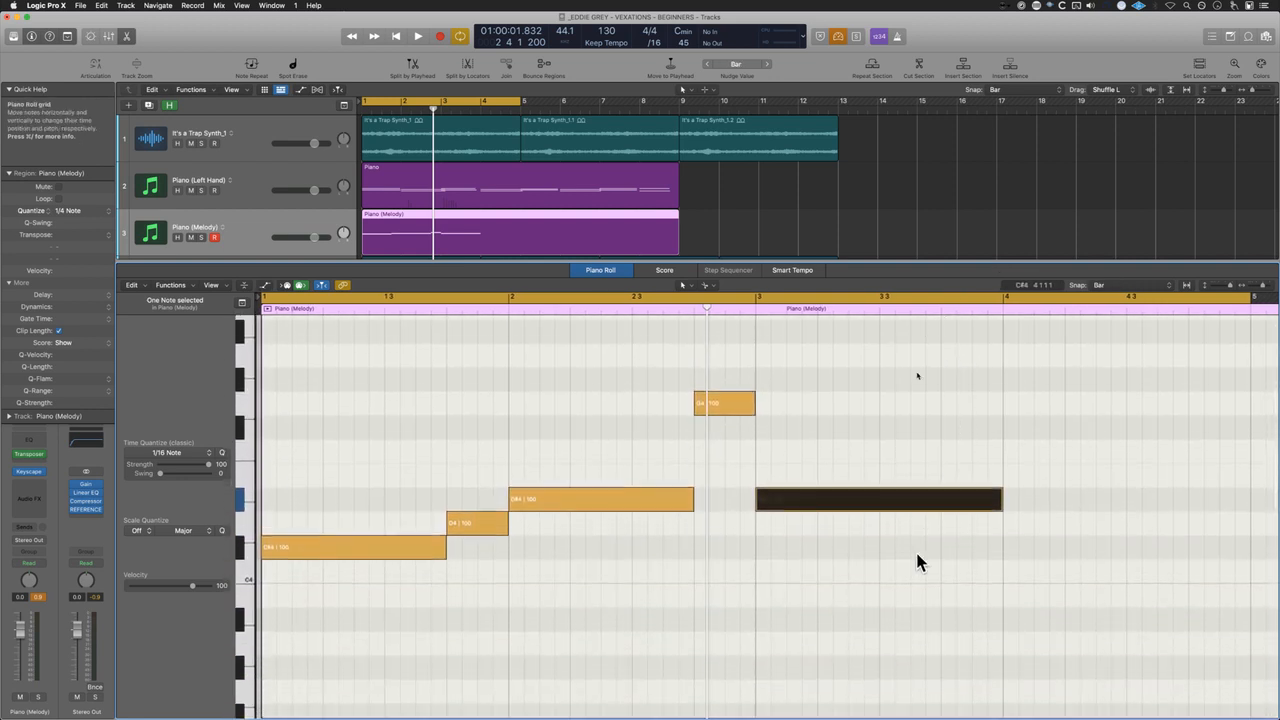
left_click(917, 560)
key("space")
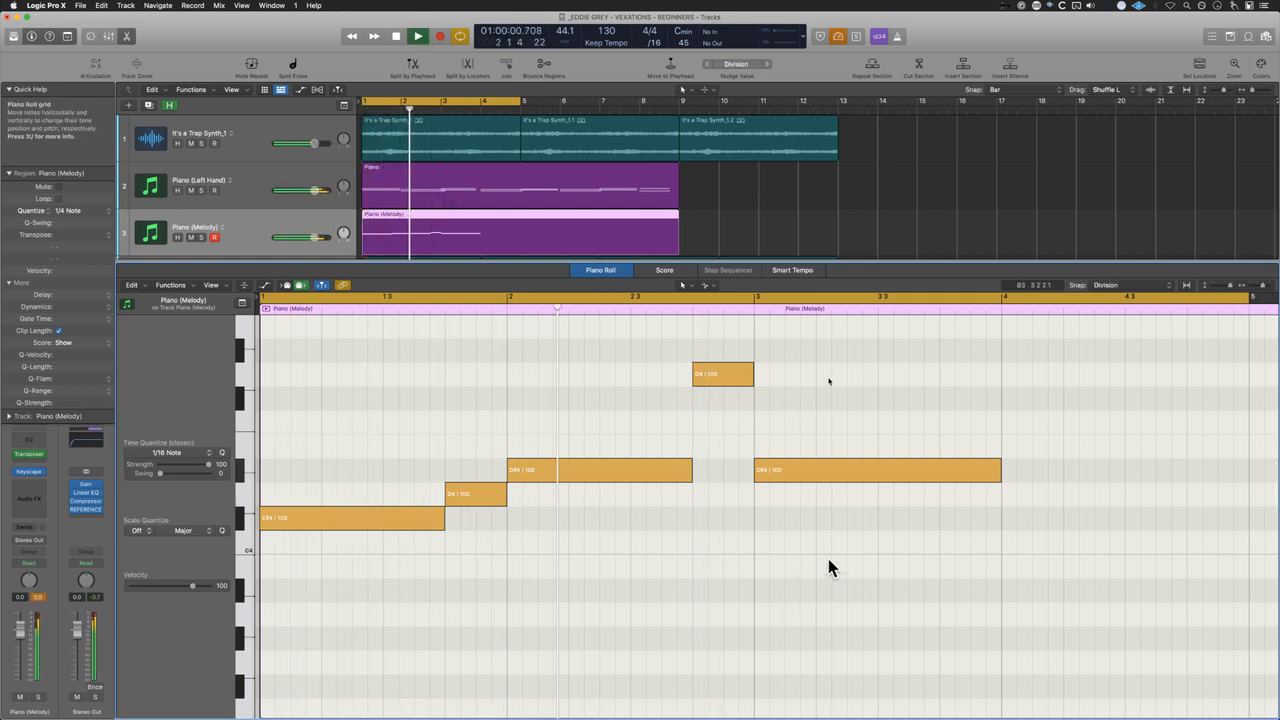
key("space")
Step: Raise the bar 3 note to F#4 and play back the melody
left_click(799, 473)
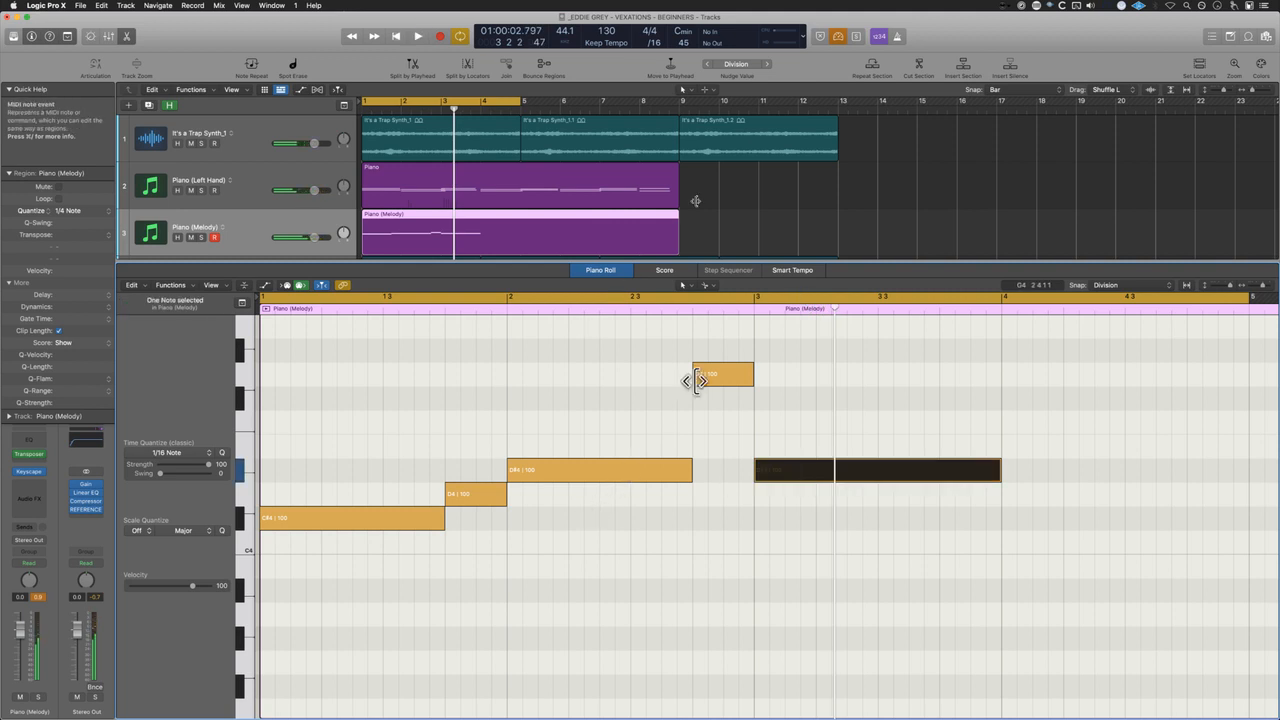
key("alt+Up")
key("alt+Up")
key("alt+Up")
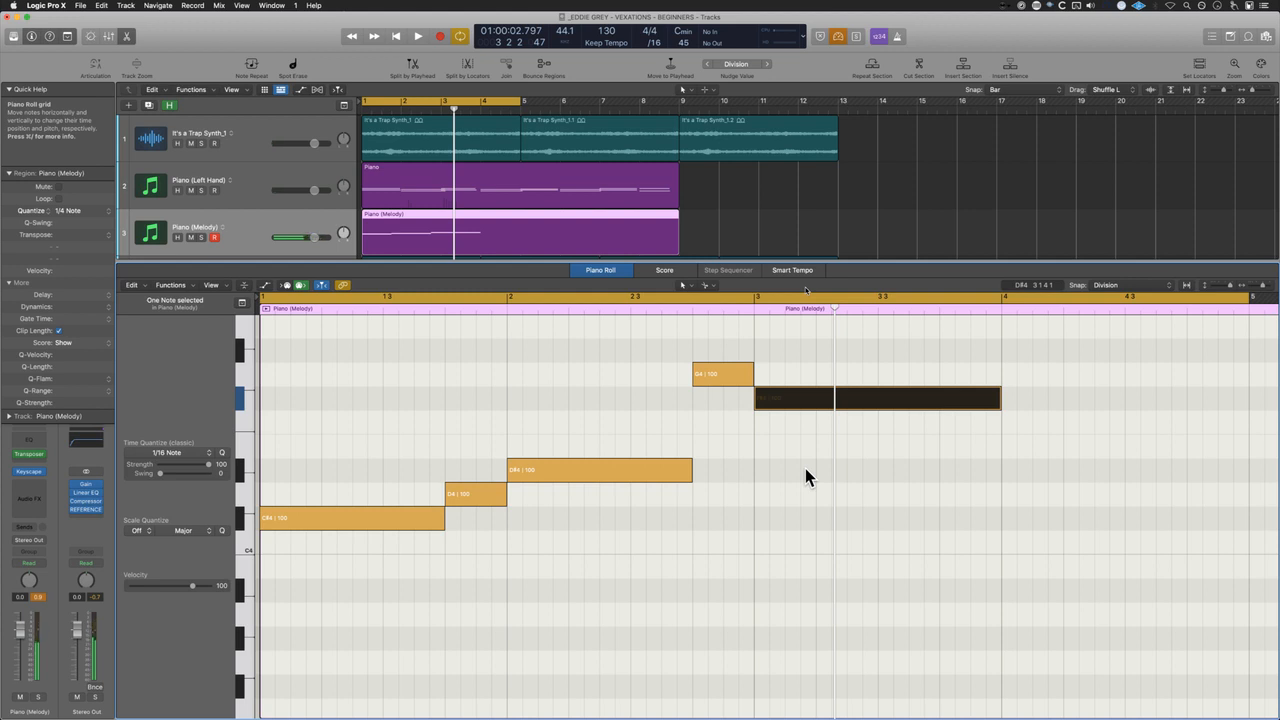
left_click(729, 489)
key("space")
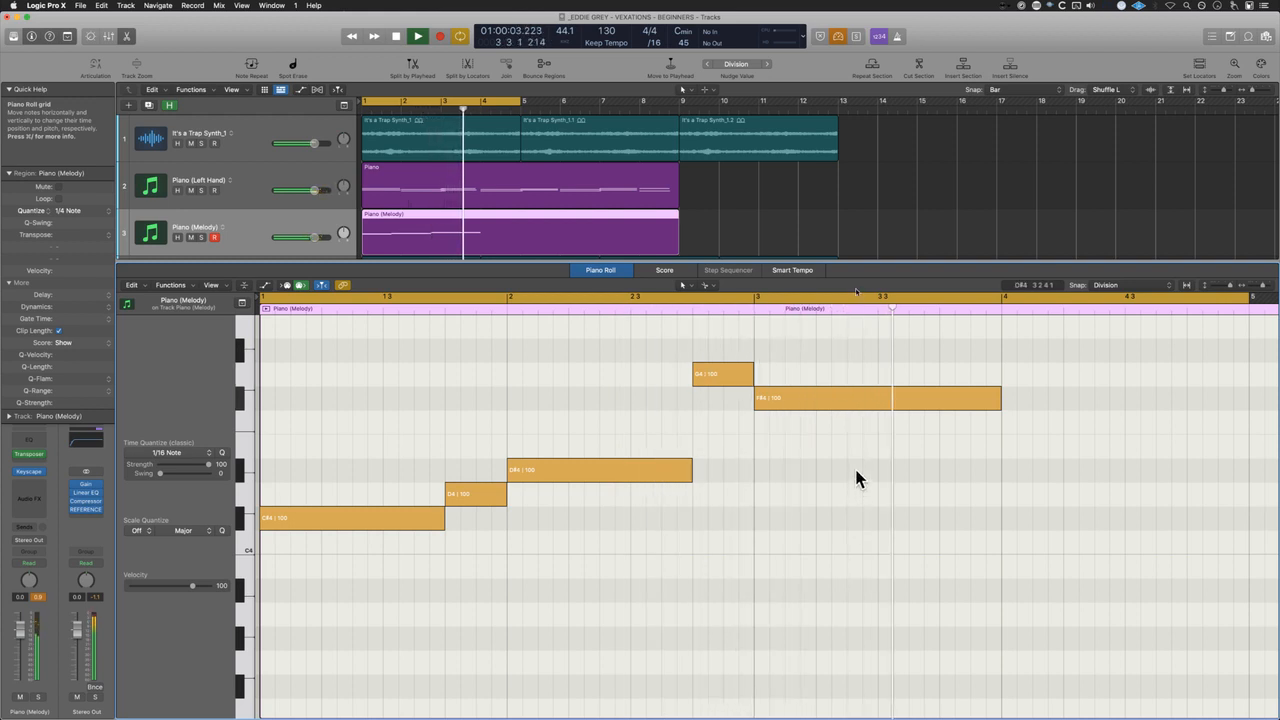
key("space")
Step: Split off beat 4 of the bar 3 F#4 note and lower that one-beat note to E4
left_click(942, 400)
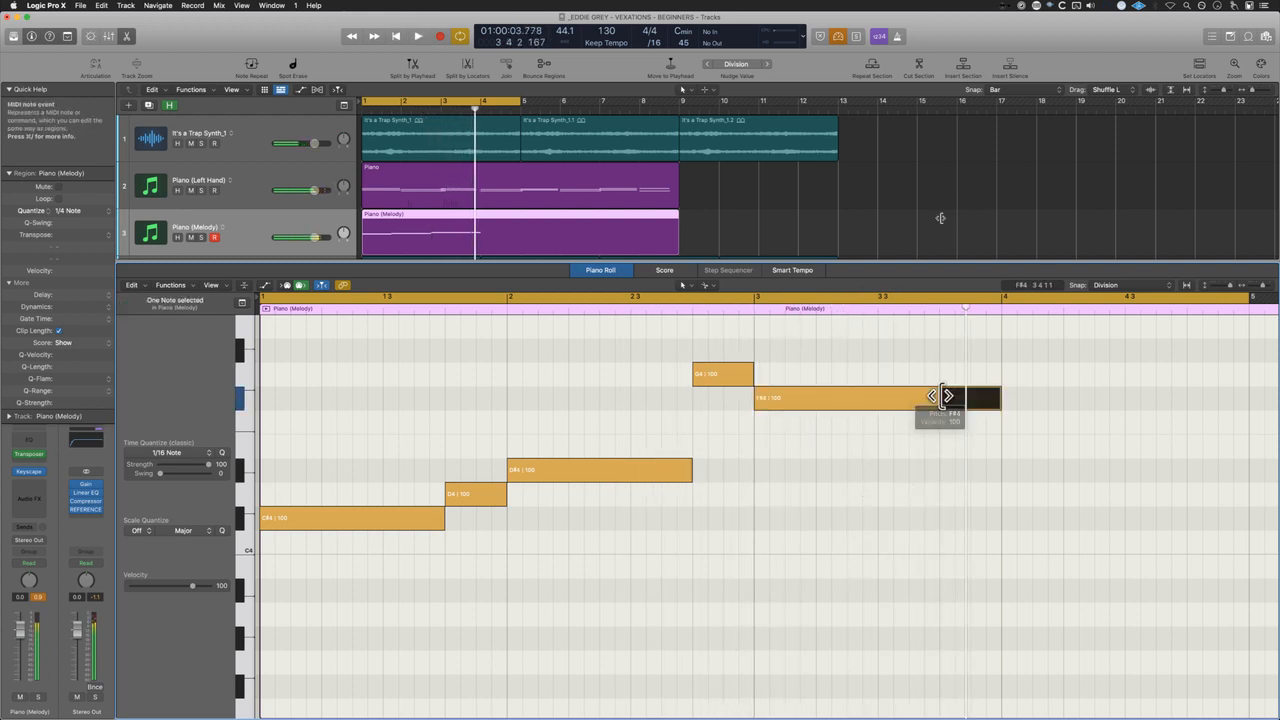
key("alt+Down")
key("alt+Down")
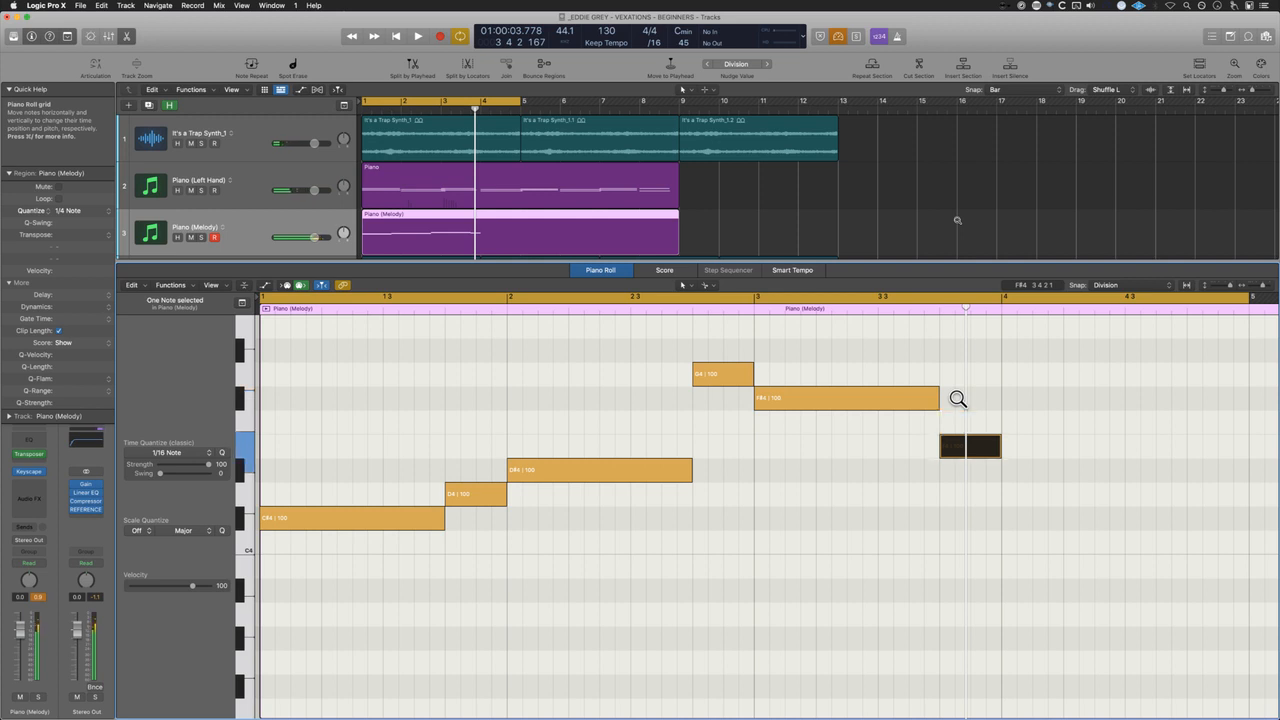
Step: Copy the bar 2 D#4 note to bar 4 at full-bar length, lower it to C#4, and play back the melody
left_click_drag(663, 472, 1247, 469)
key("space")
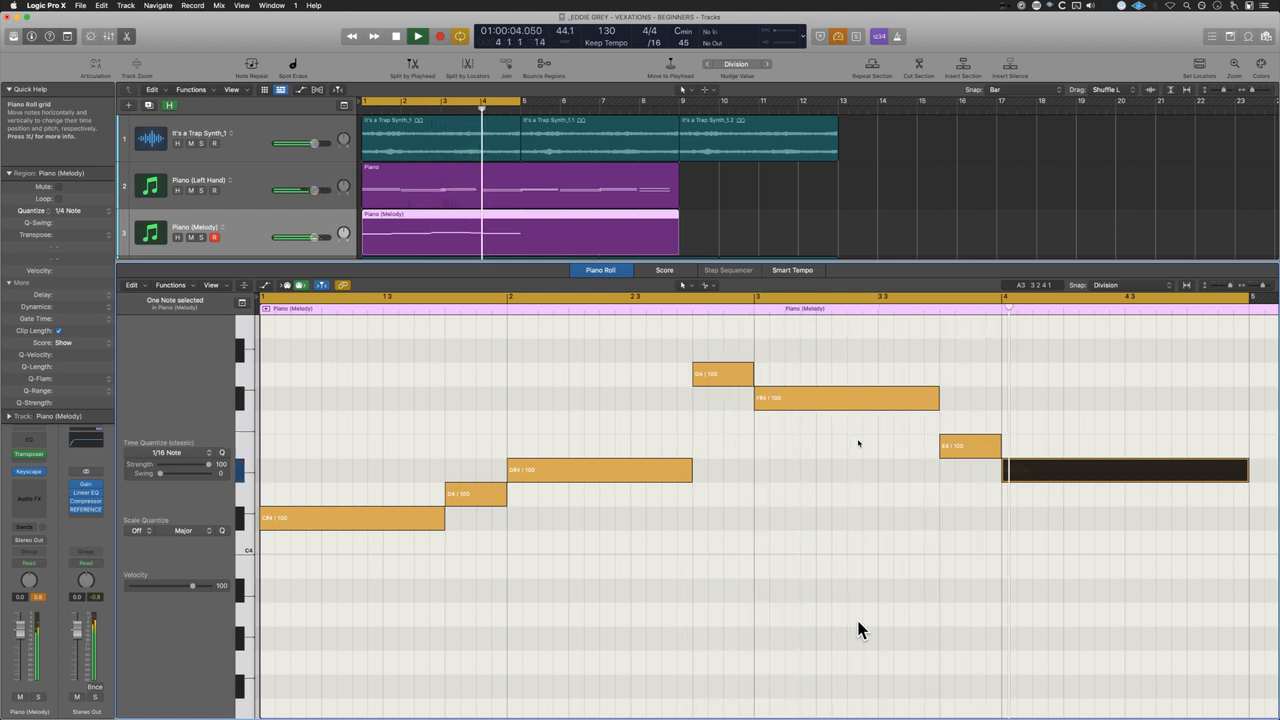
key("space")
key("alt+Down")
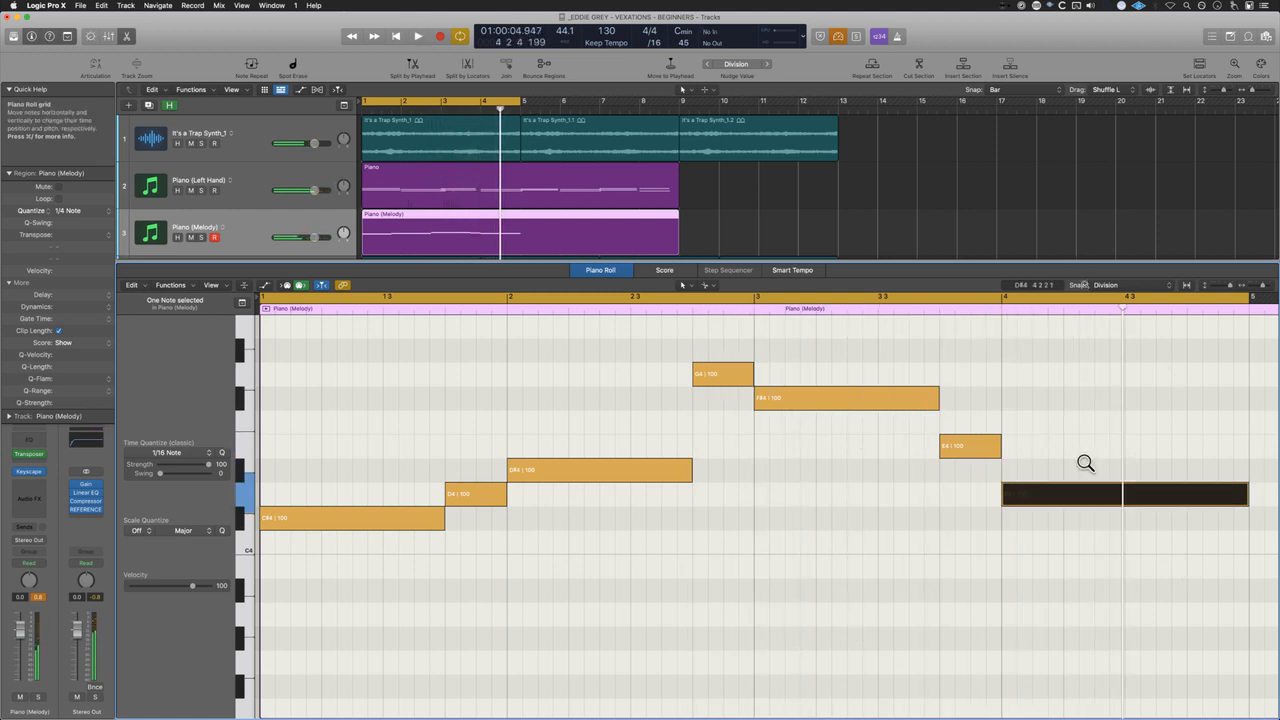
key("alt+Down")
key("space")
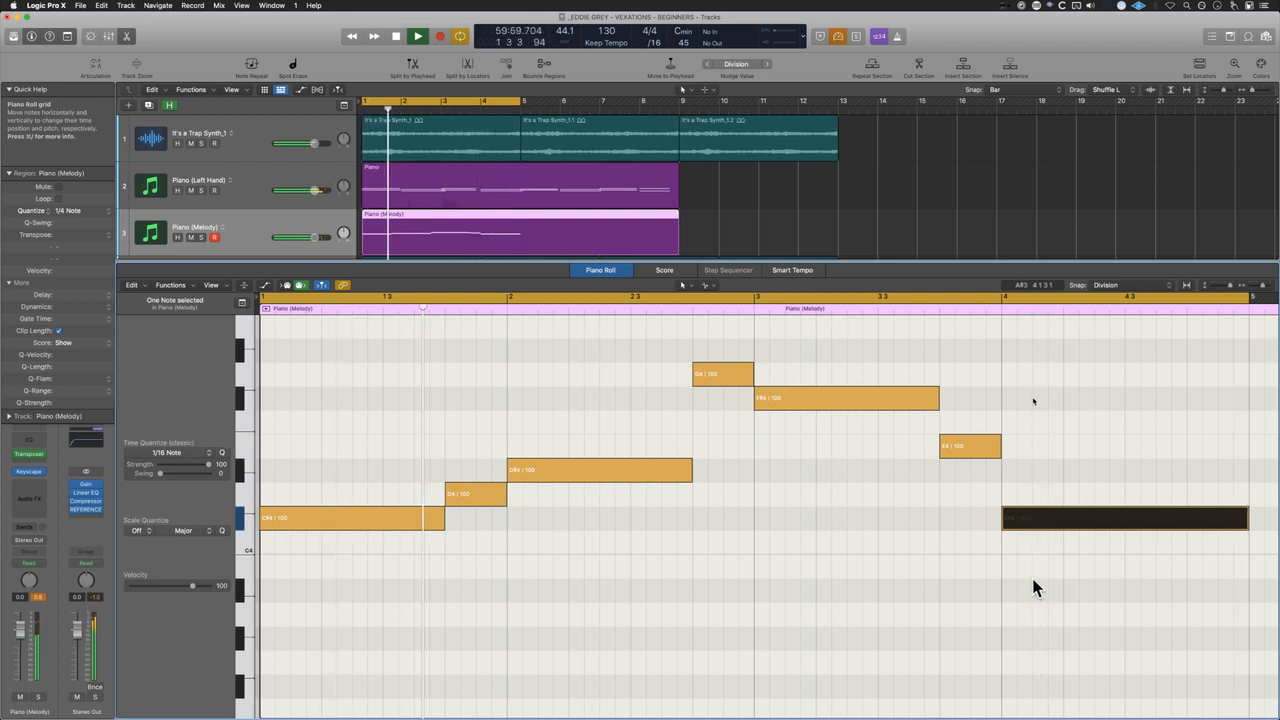
Step: Close the Piano Roll, split the Piano (Left Hand) region at bar 5, and delete its bars 5 through 8 portion
key("p")
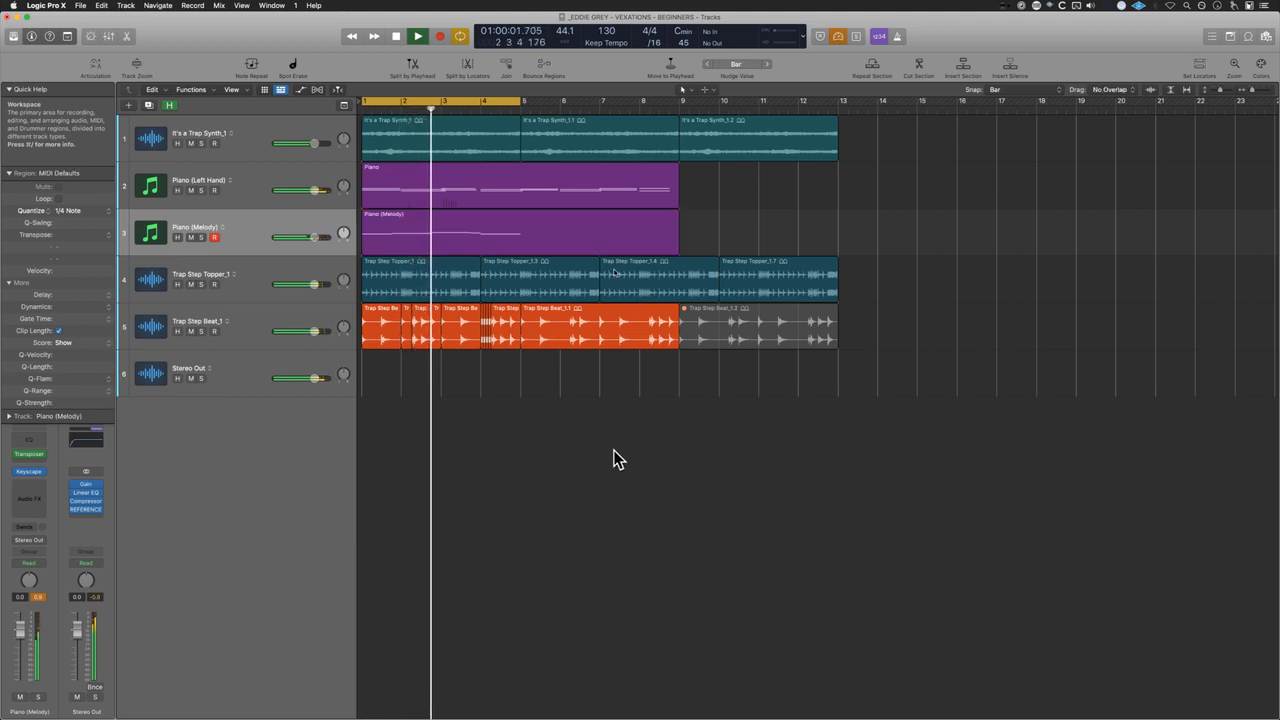
left_click(519, 170)
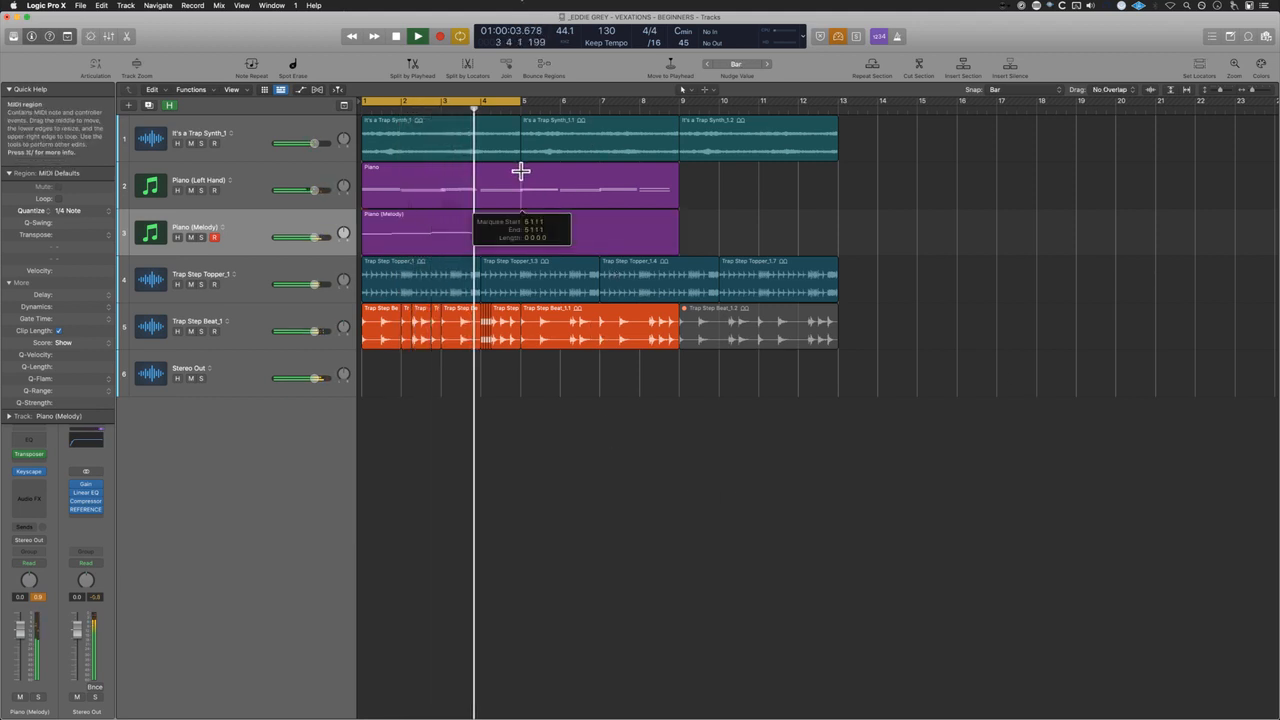
left_click(718, 251)
left_click(659, 200)
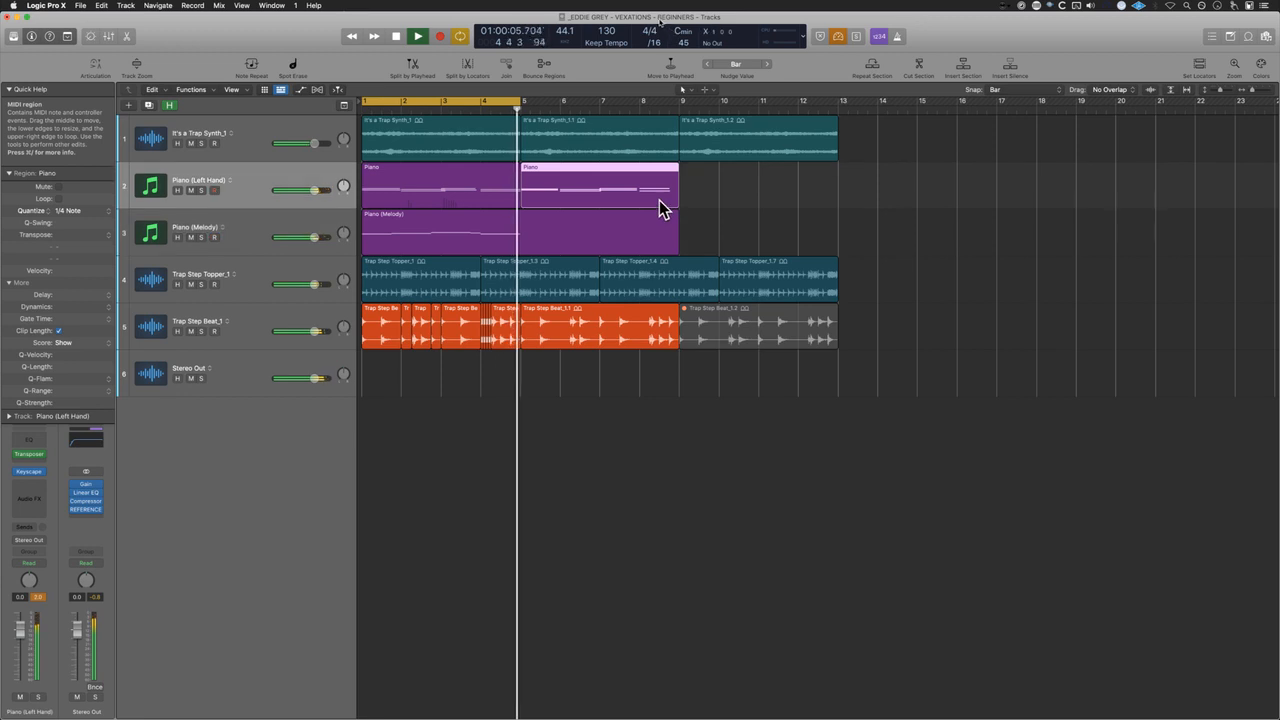
key("Delete")
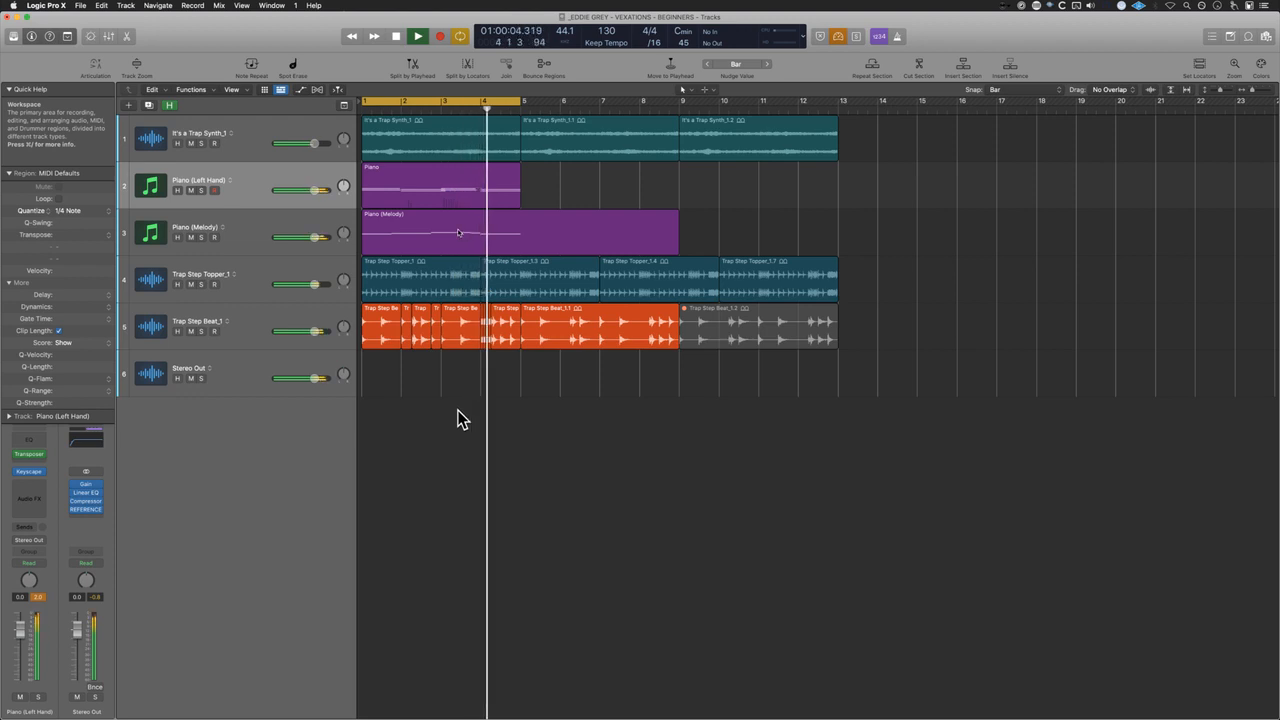
Step: Stop playback and review the arrangement's synth, piano, and drum regions track by track
key("space")
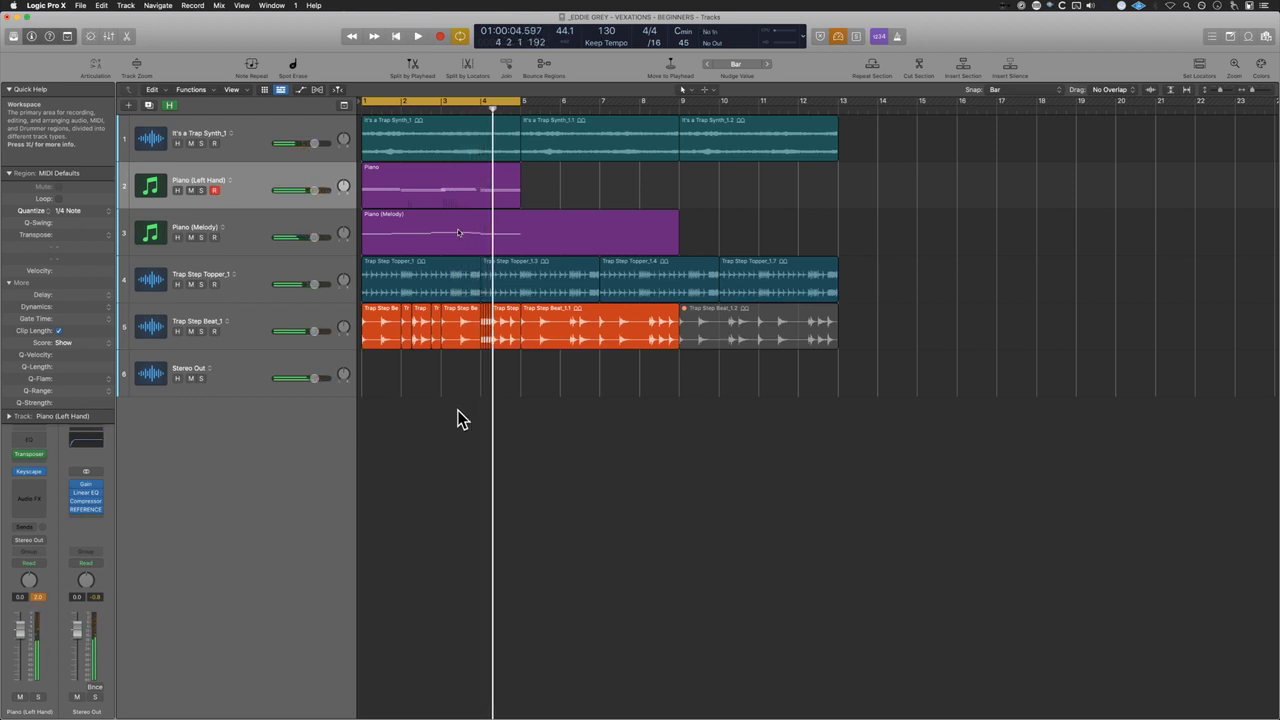
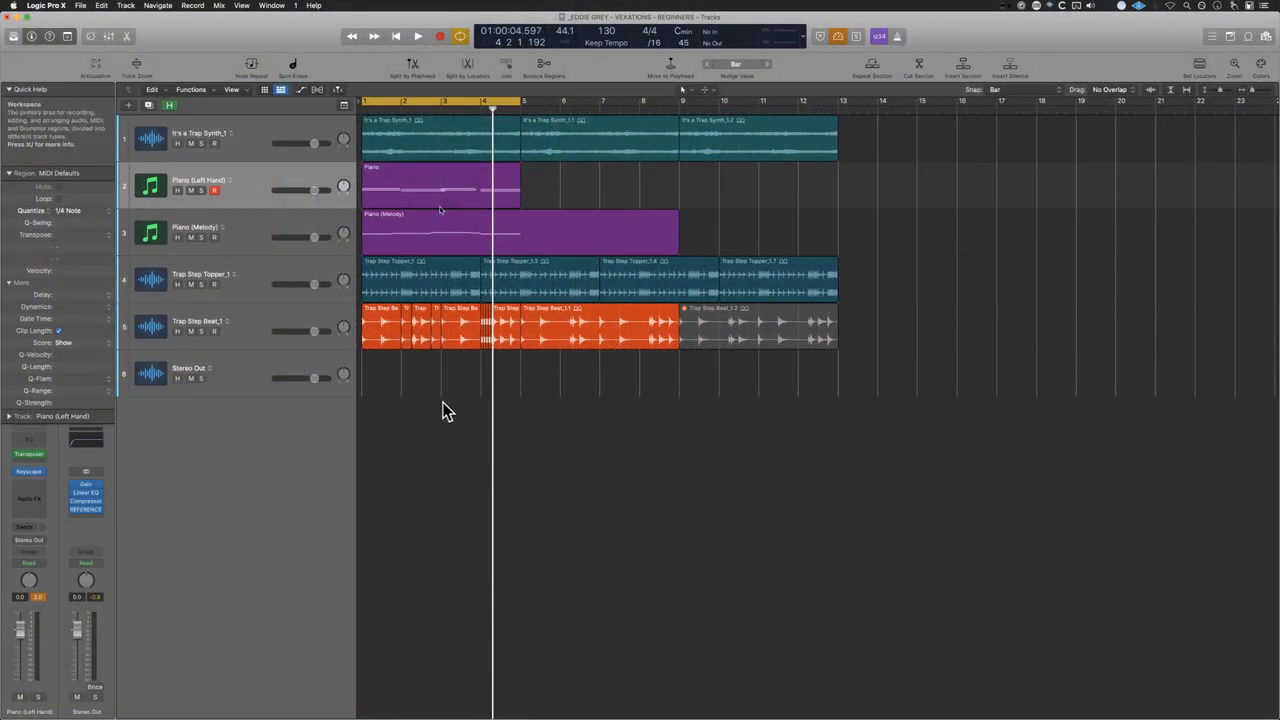
left_click(432, 134)
left_click(428, 193)
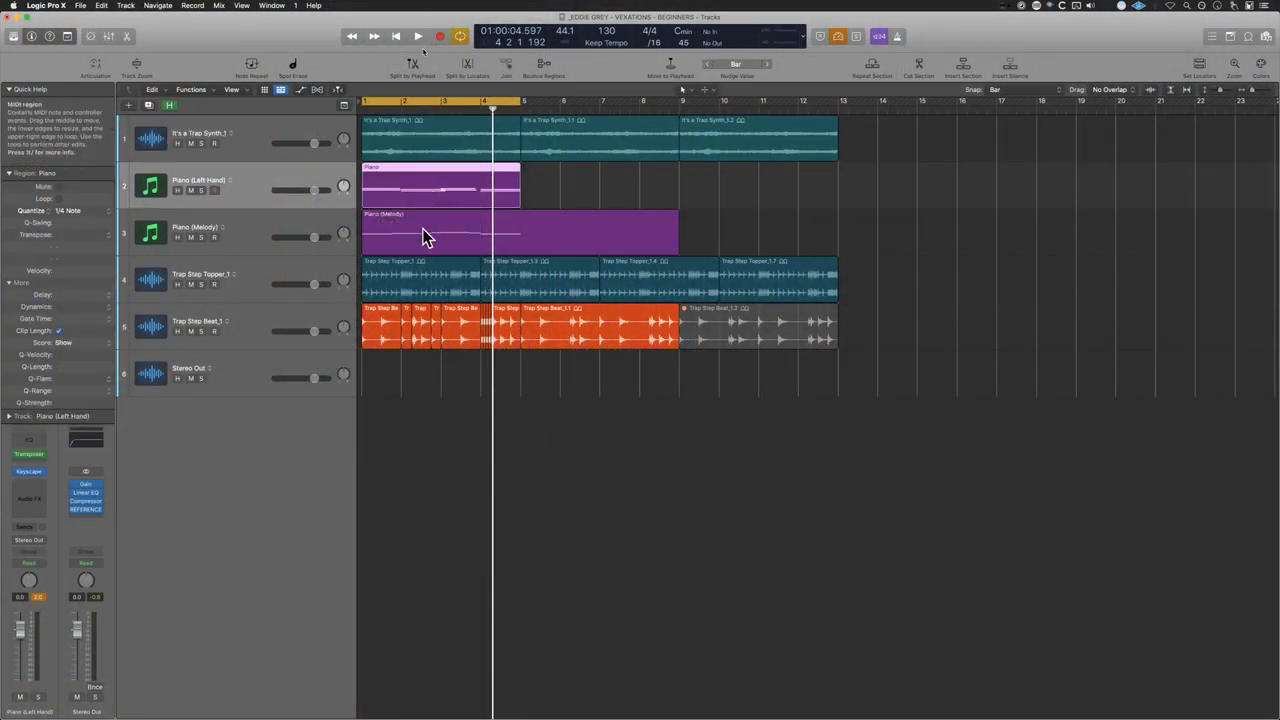
left_click(424, 236)
left_click(424, 283)
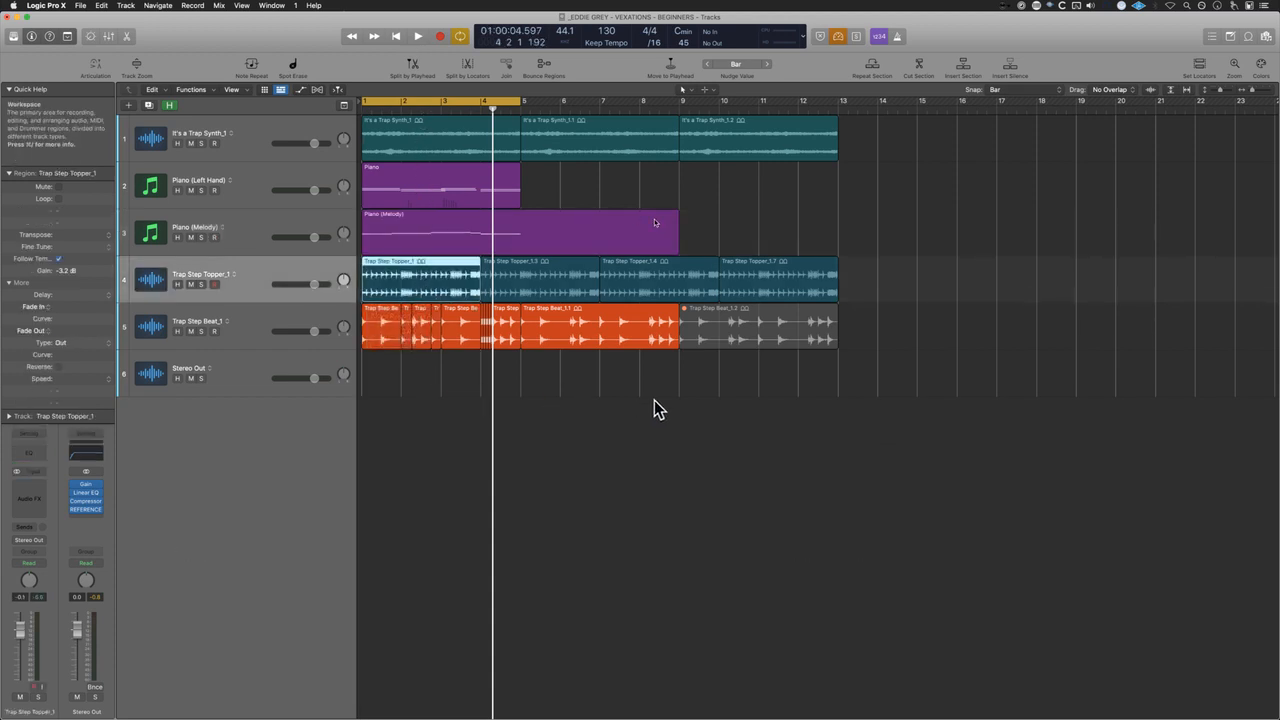
left_click_drag(654, 400, 376, 322)
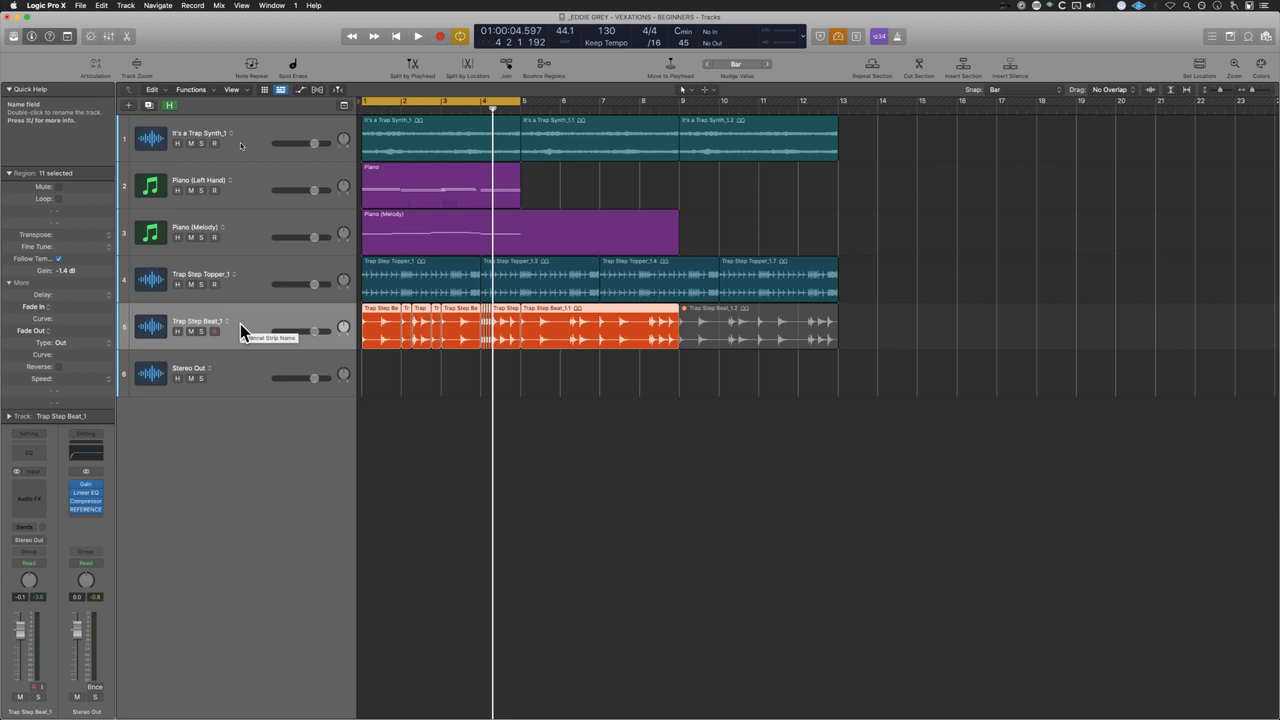
Step: Create one software instrument track with Alchemy below the Trap Step Beat_1 track and hide the Library
key("alt+super+n")
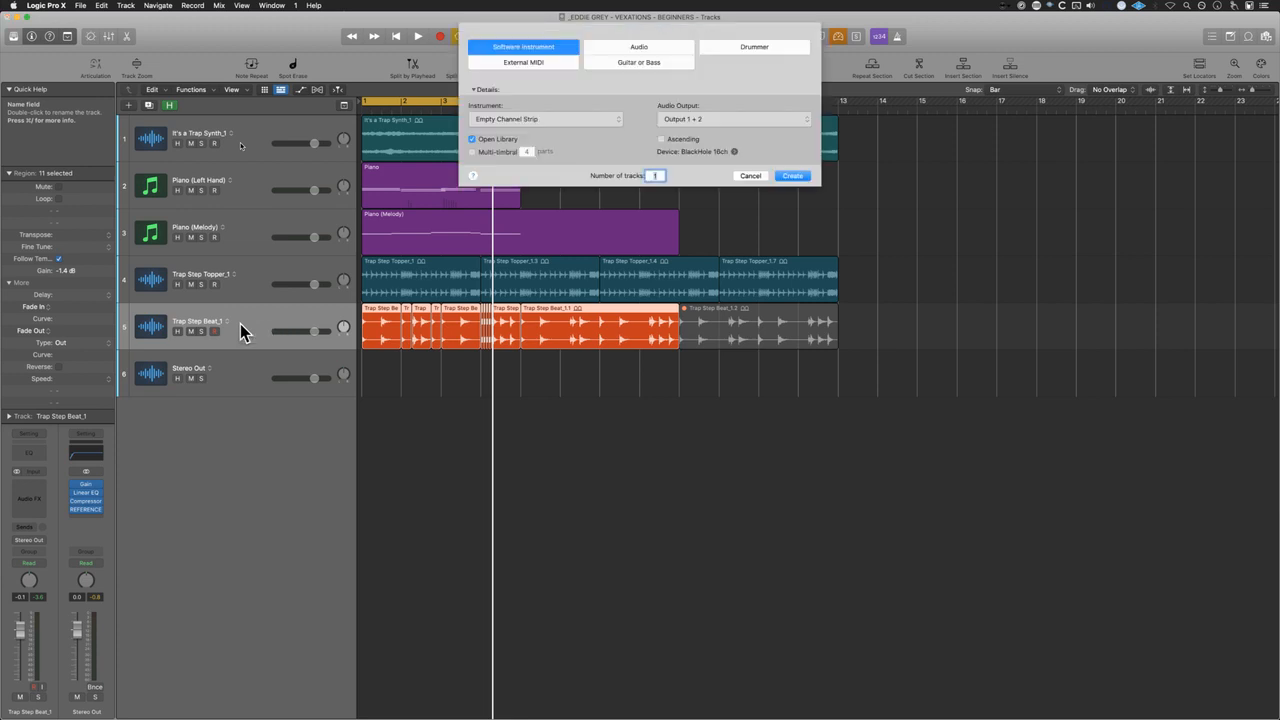
left_click(750, 176)
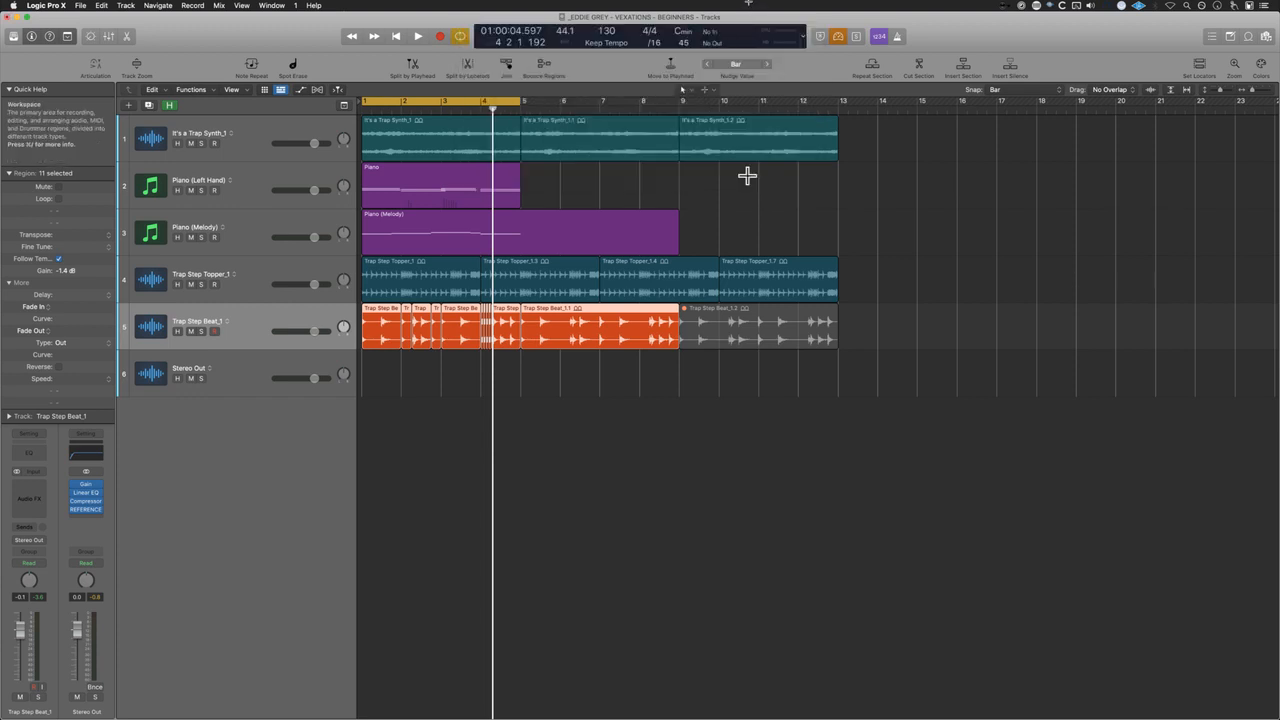
key("alt+super+n")
left_click(582, 118)
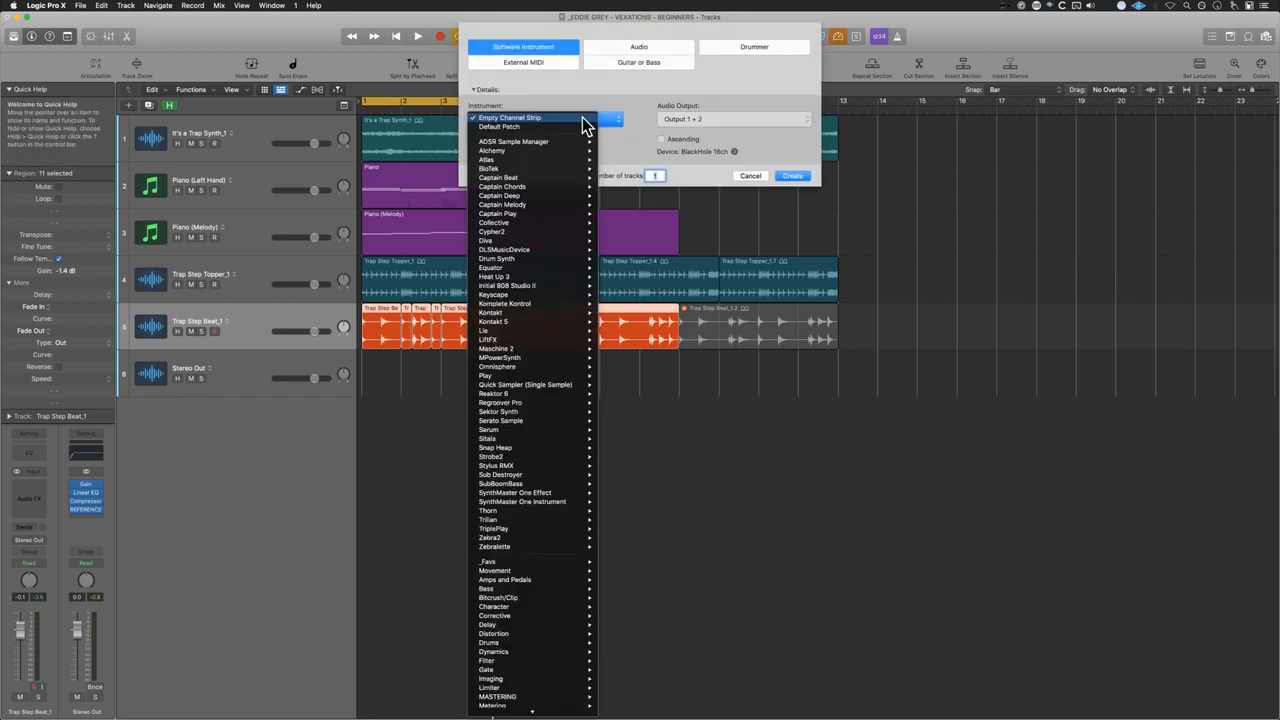
left_click(612, 152)
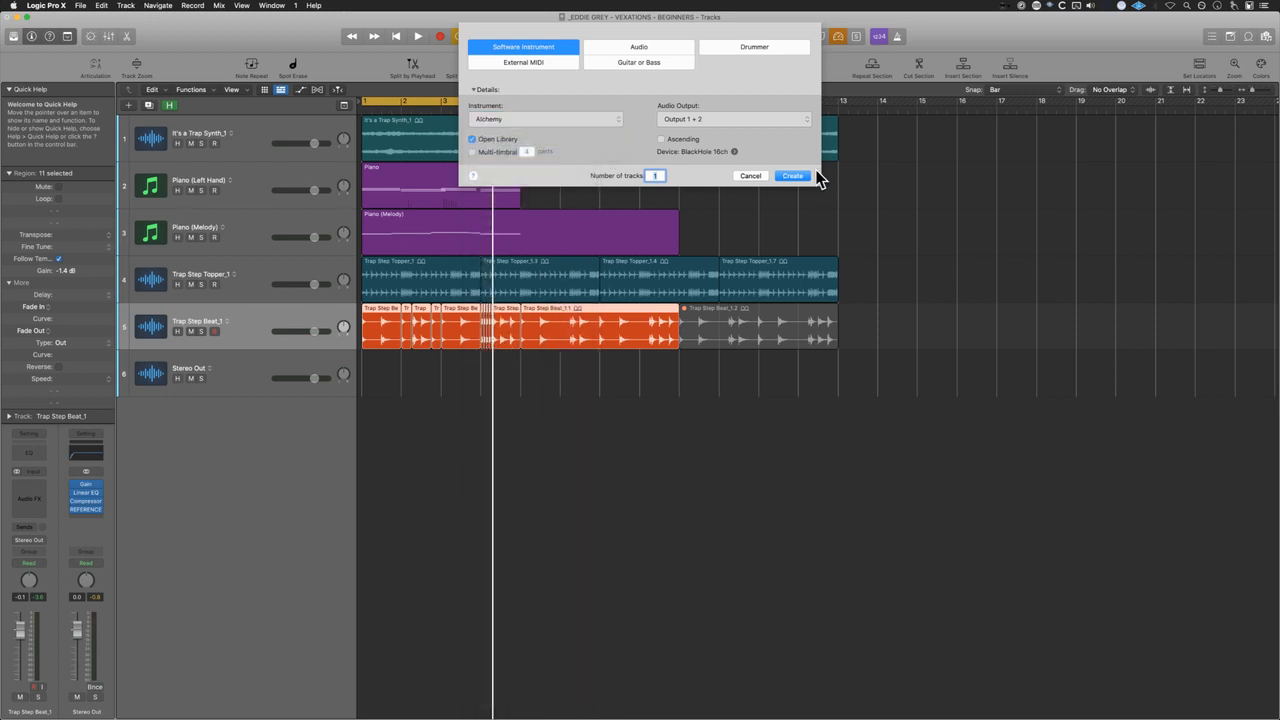
left_click(800, 176)
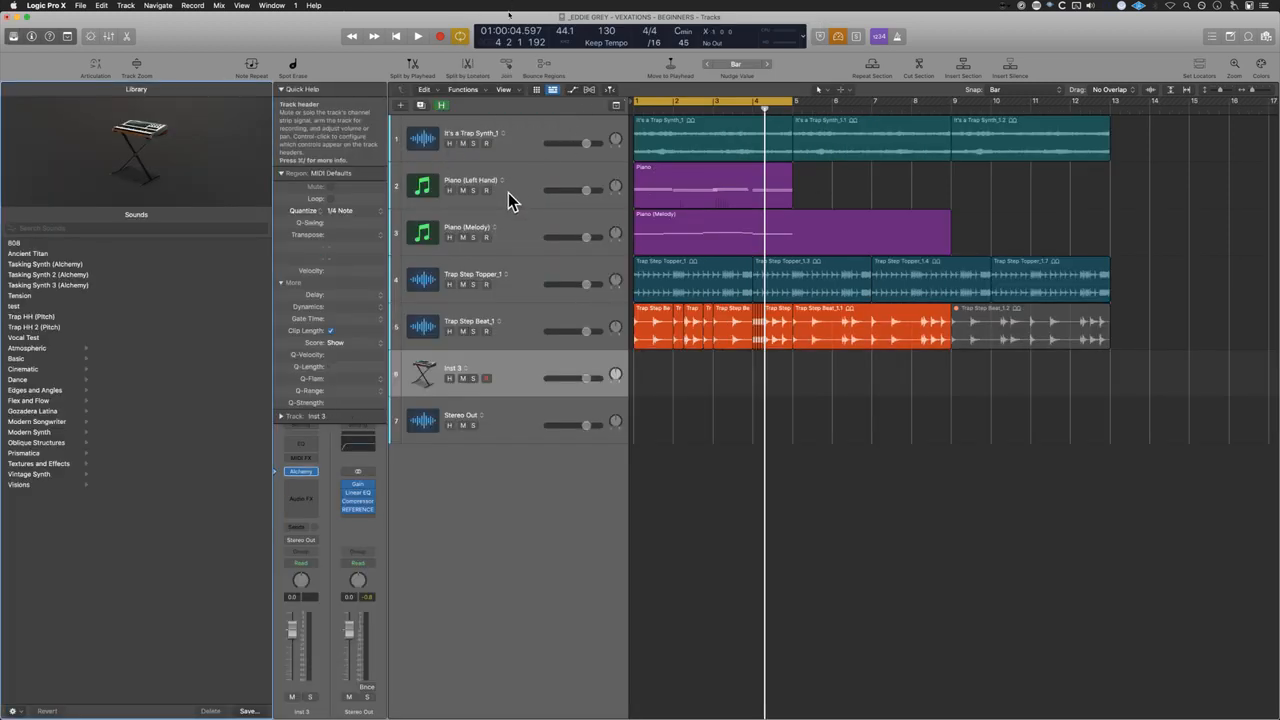
key("y")
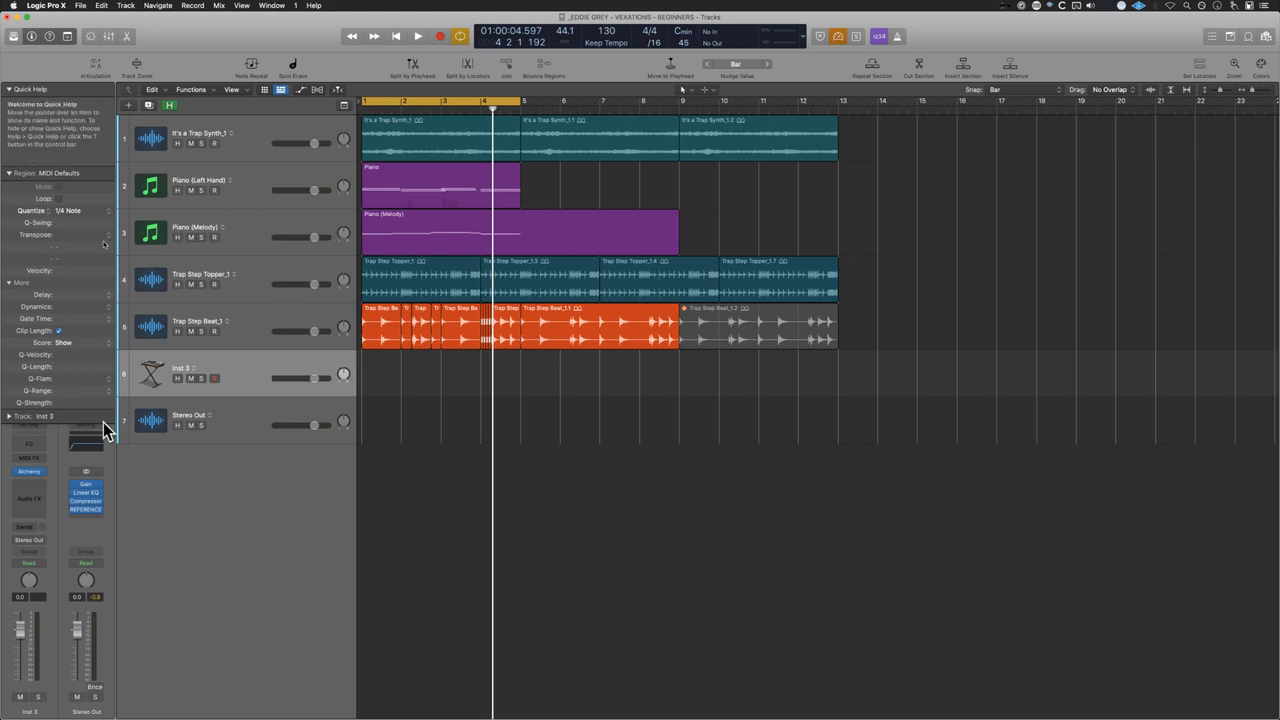
Step: Audition the Tasking Synth presets in the new track's Alchemy, load Tasking Synth 3 (Alchemy), and close the instrument window
left_click(29, 471)
left_click(450, 156)
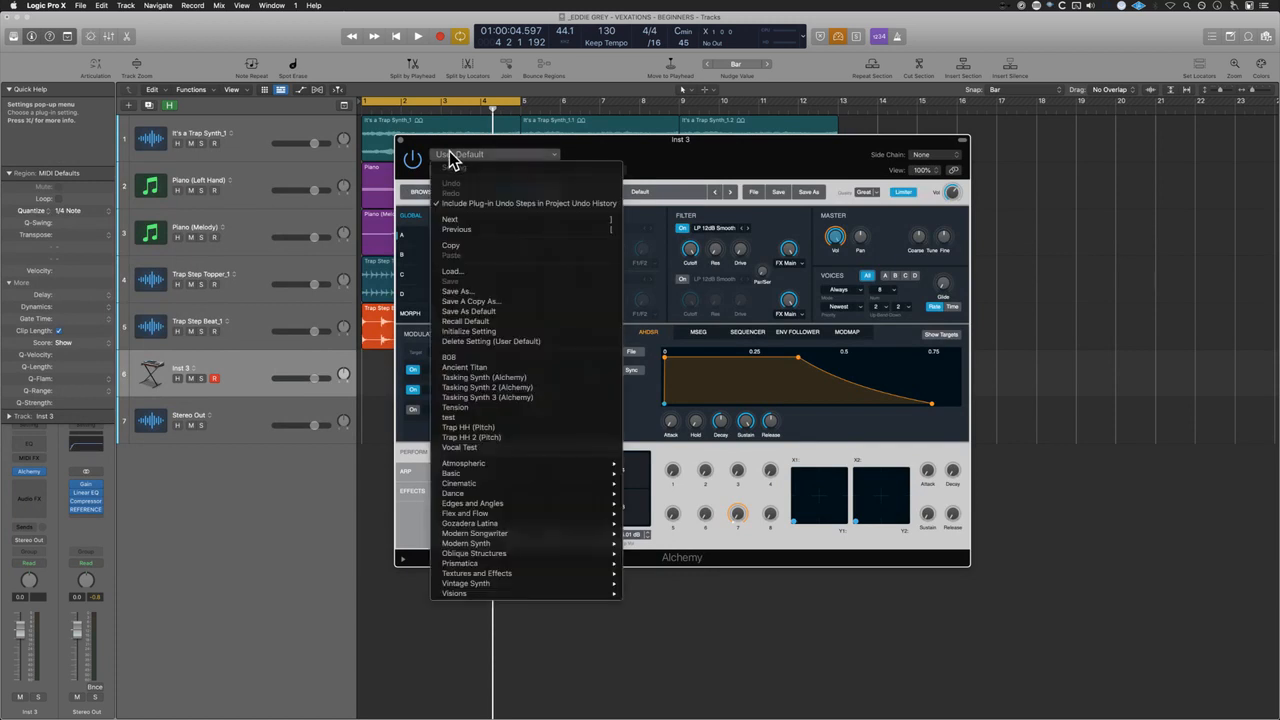
mouse_move(531, 507)
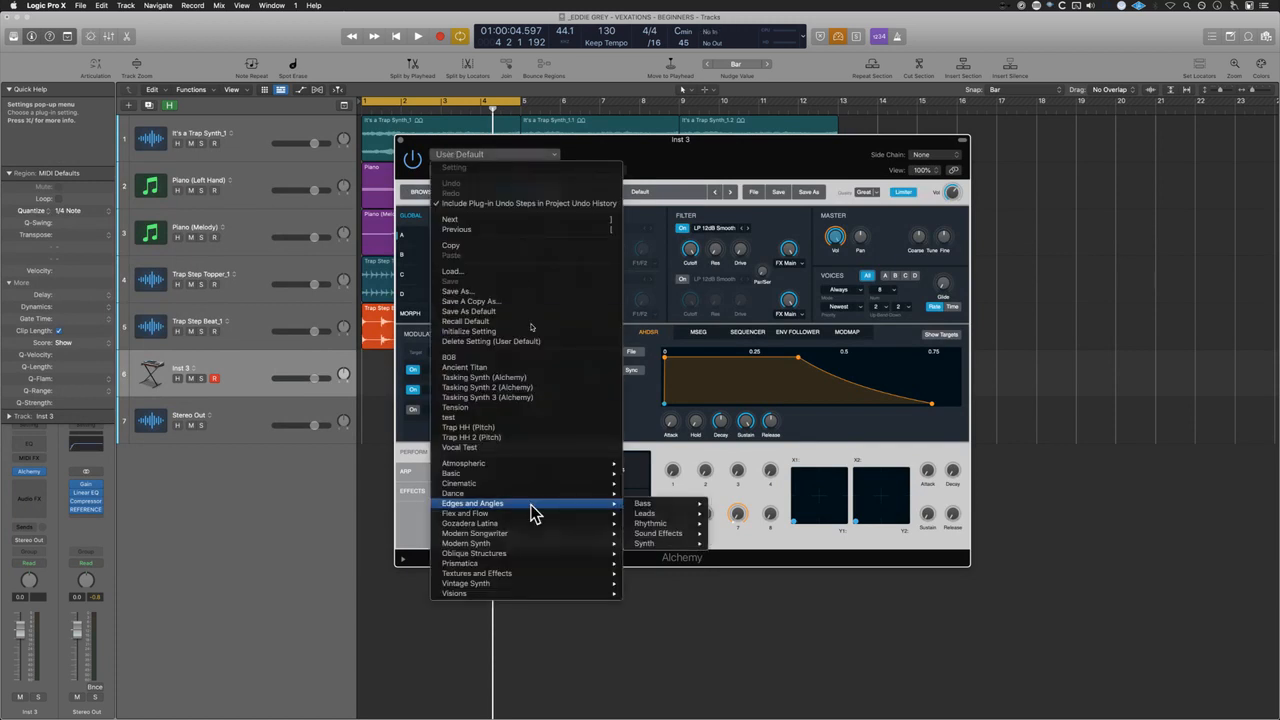
left_click(543, 387)
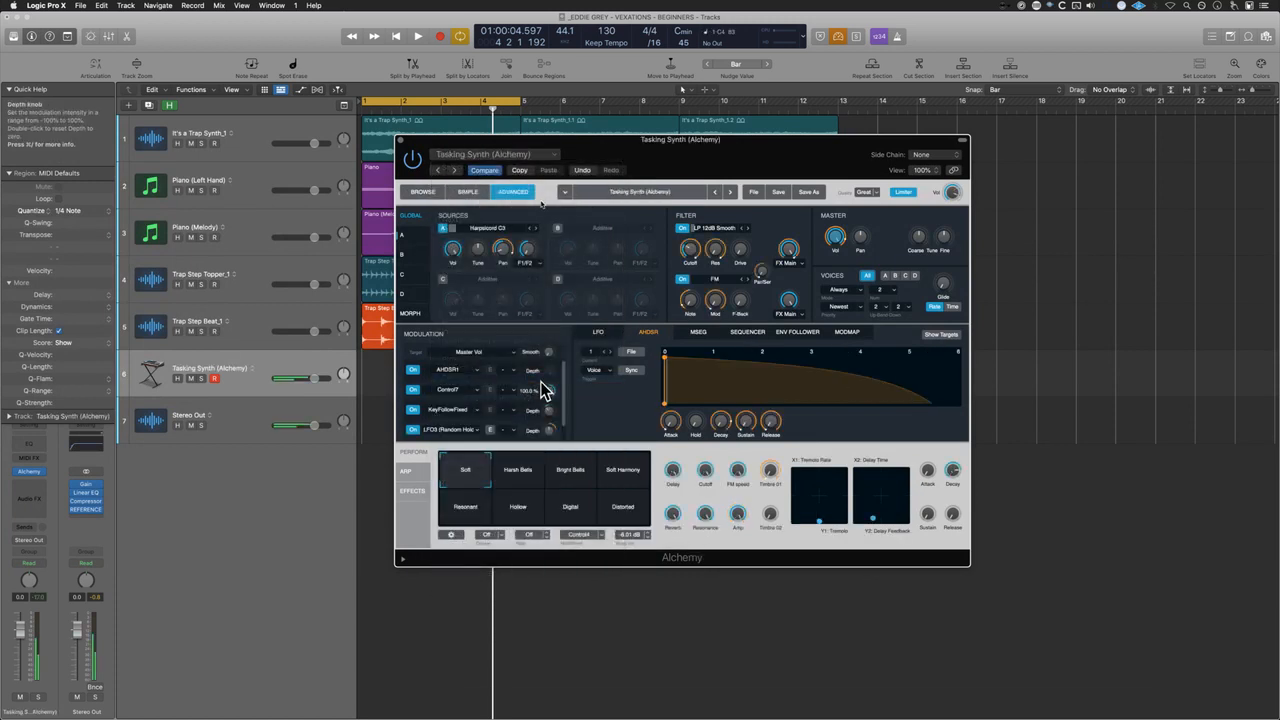
left_click(450, 170)
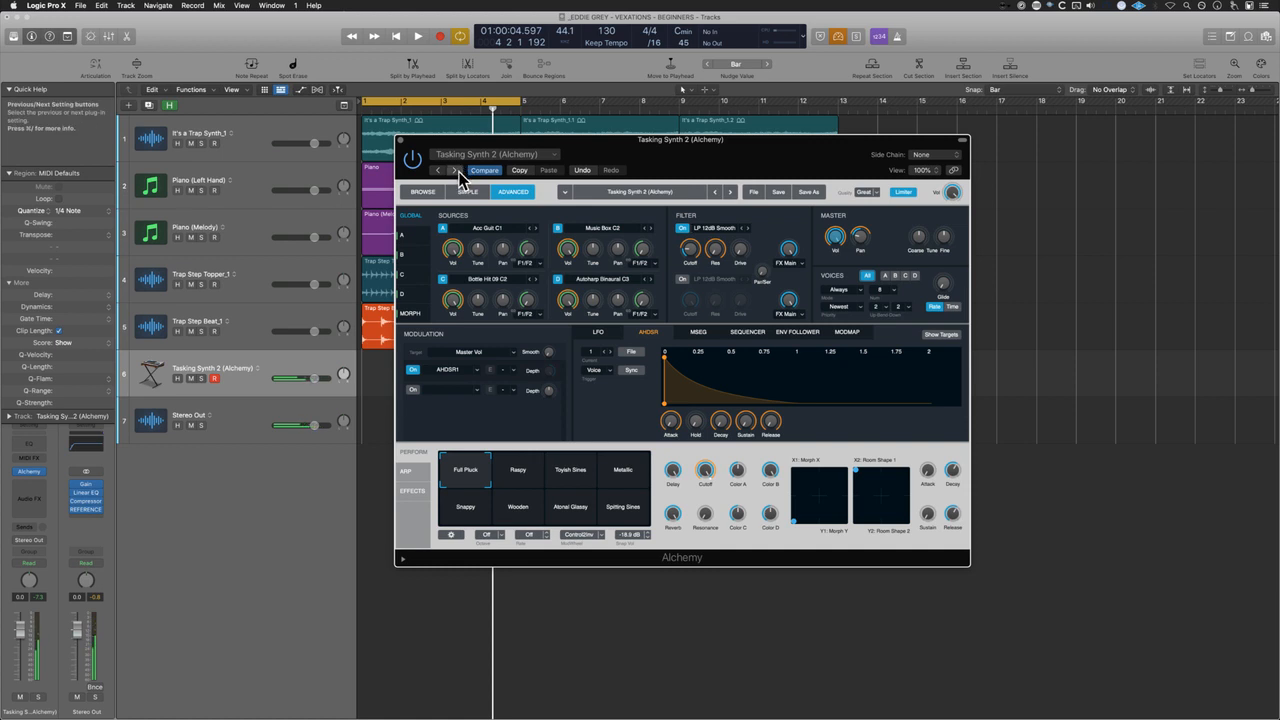
left_click(457, 171)
left_click(458, 172)
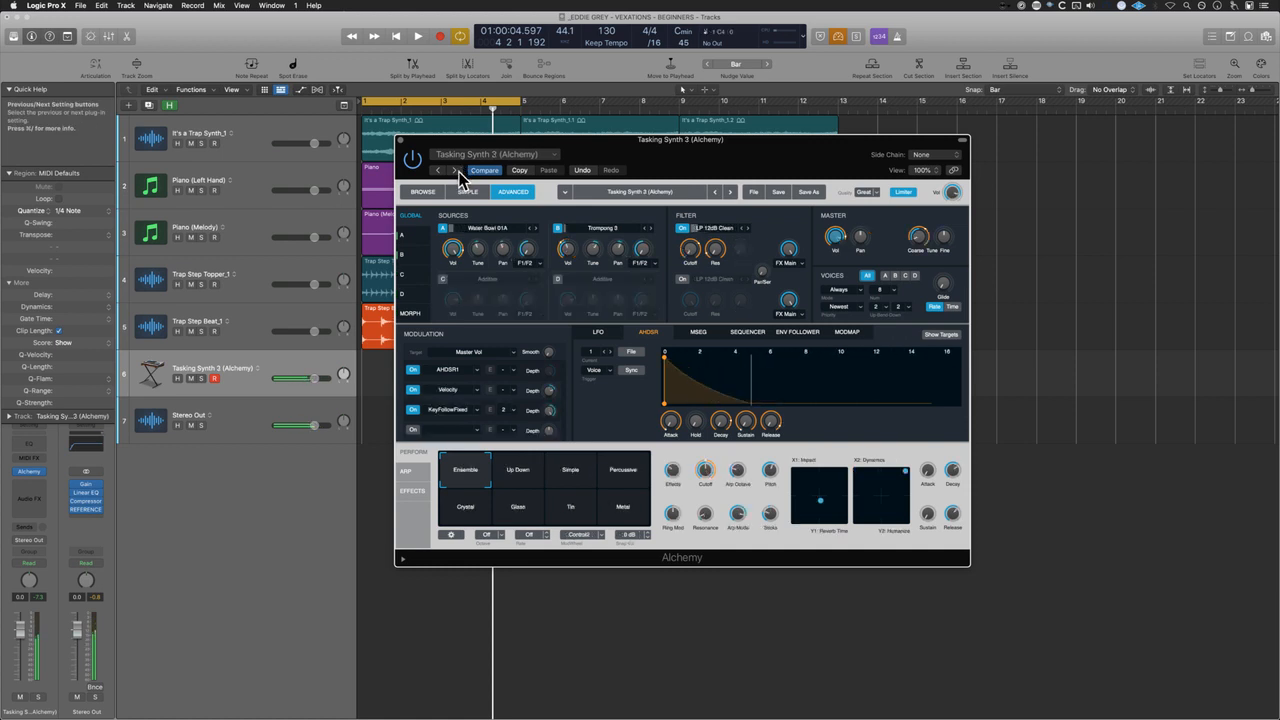
left_click_drag(500, 140, 794, 146)
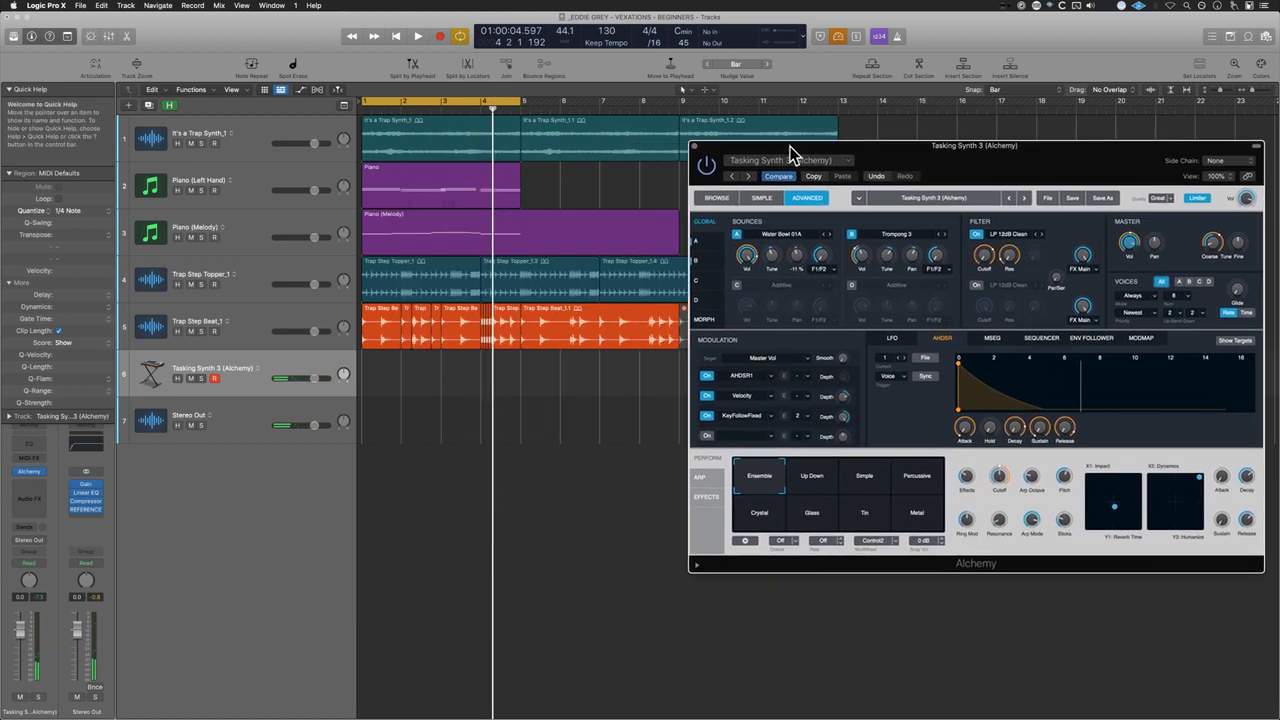
left_click(695, 148)
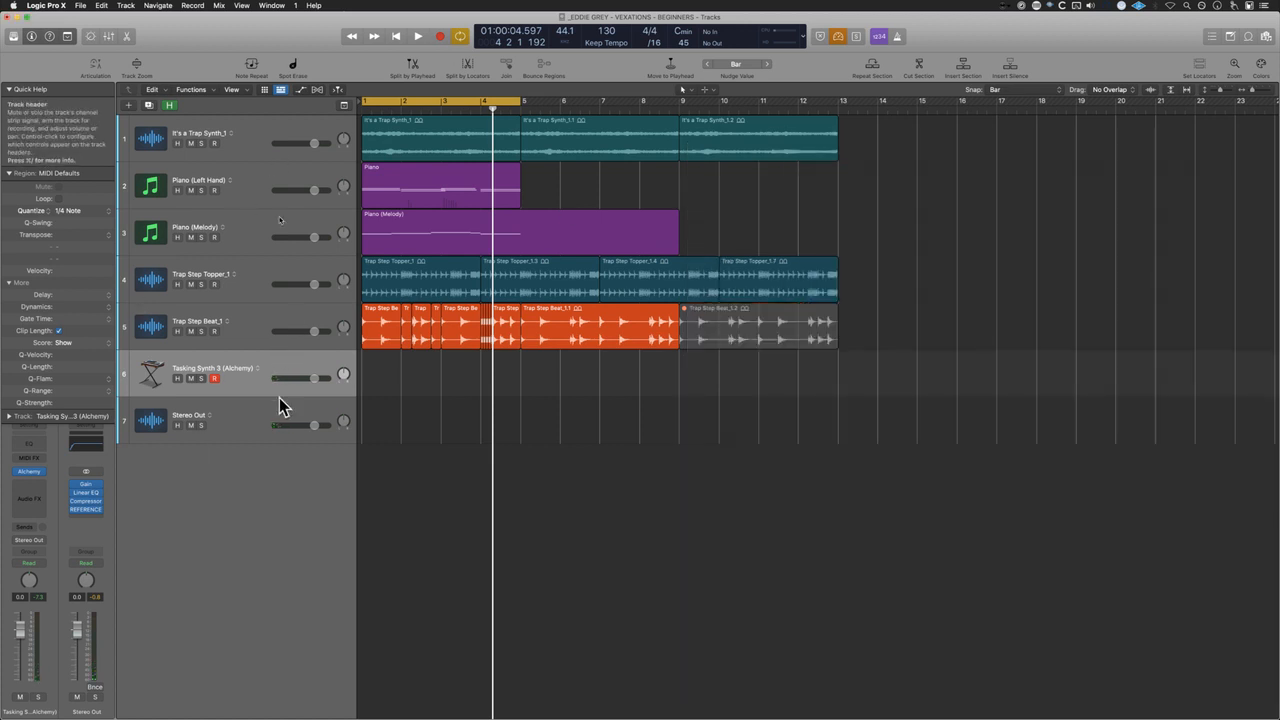
Step: Add a Channel EQ to the Alchemy track with a high cut at about 3900 Hz and 18 dB/Oct, and save the project
left_click(27, 447)
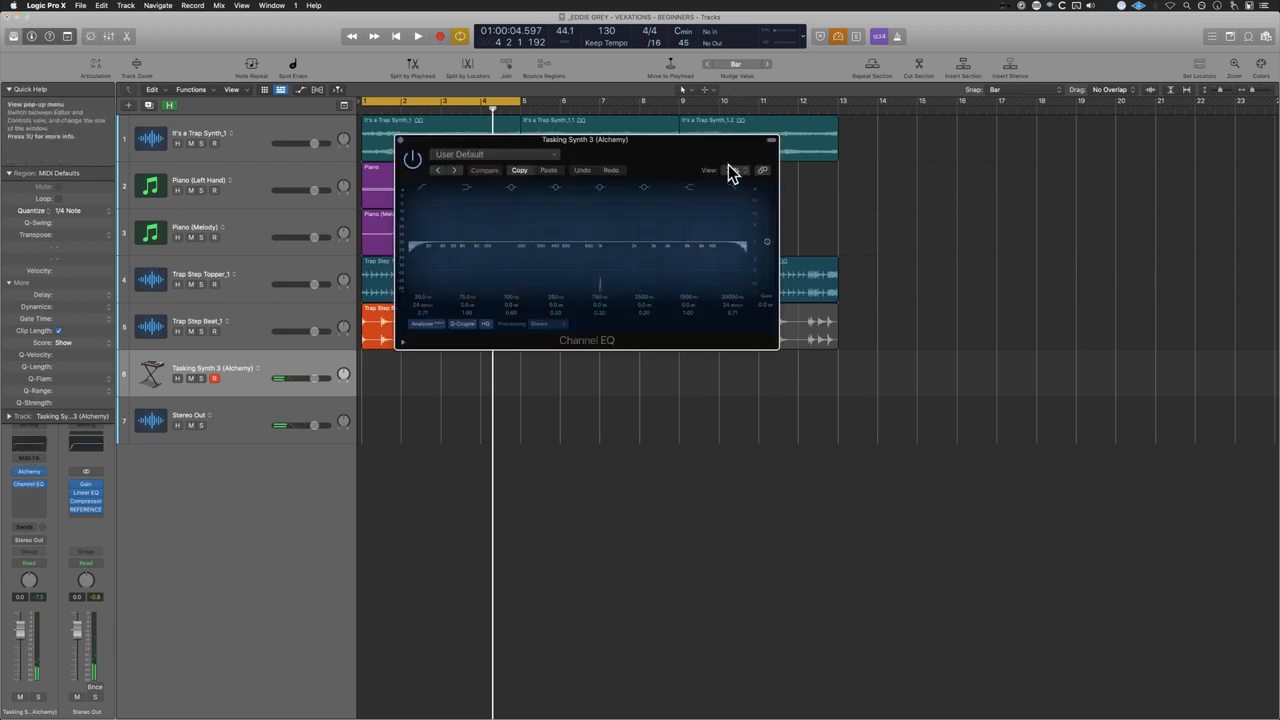
left_click(733, 170)
left_click(765, 232)
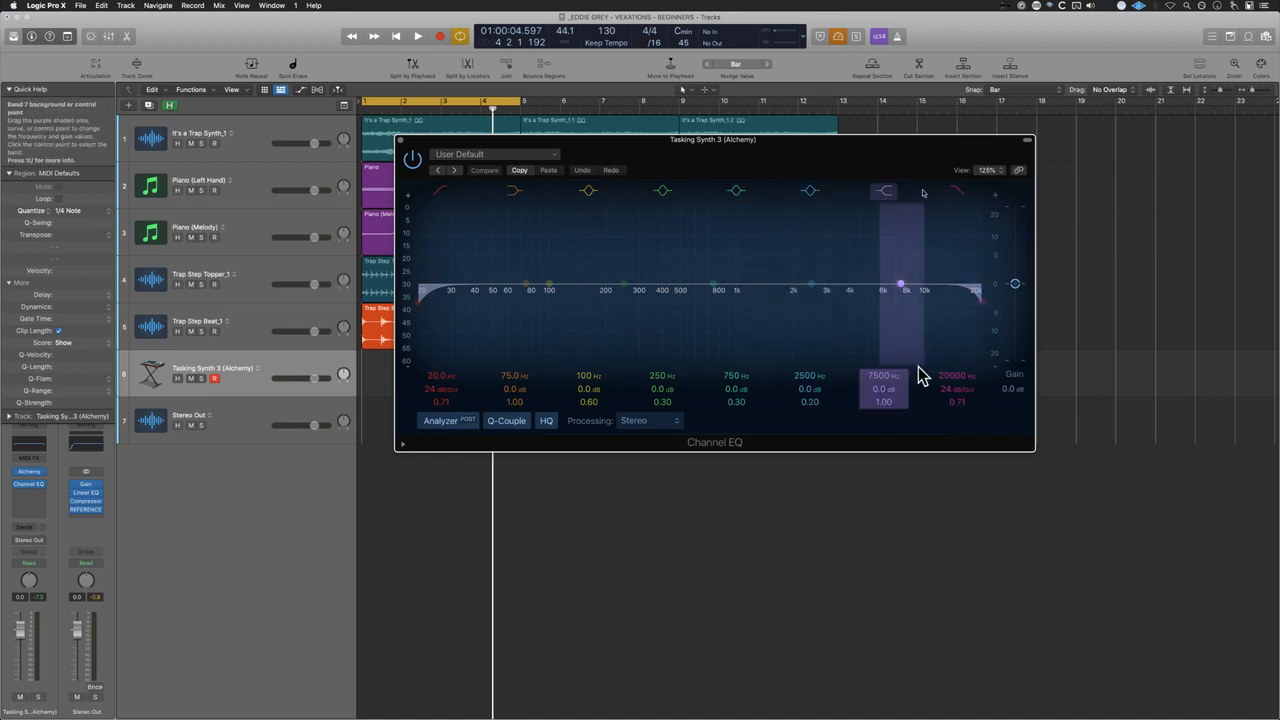
left_click_drag(957, 377, 957, 406)
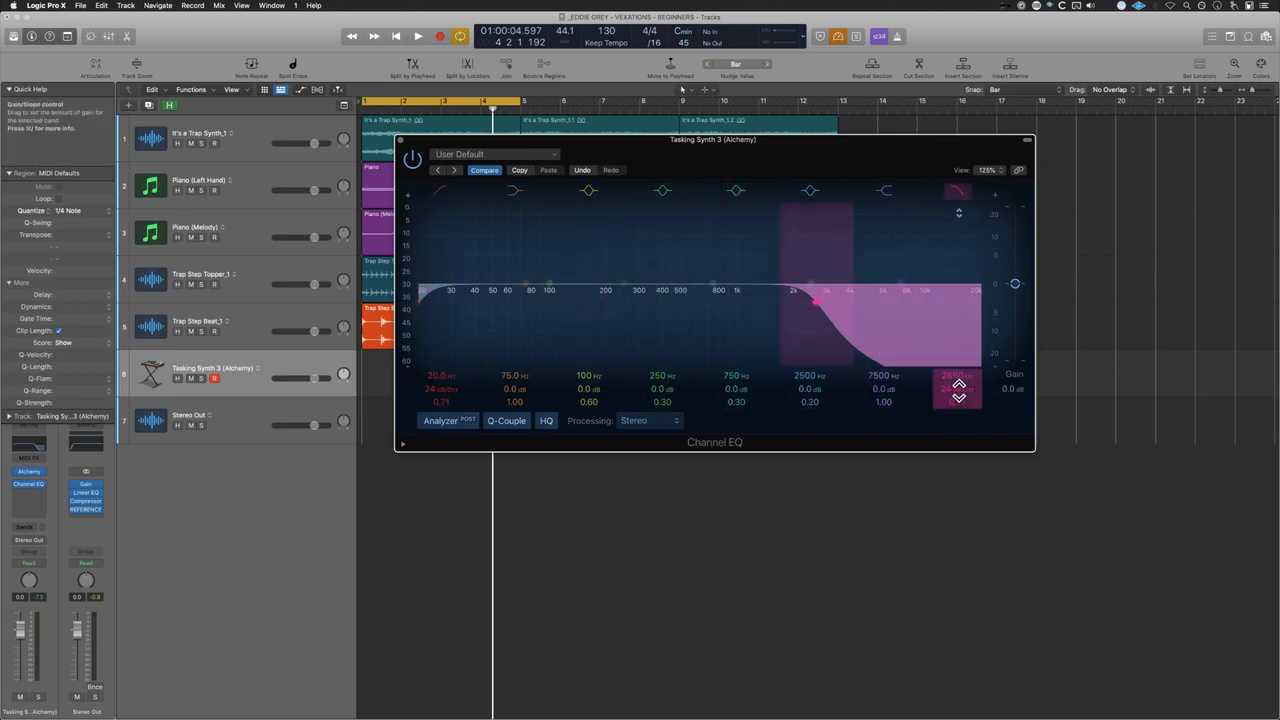
left_click_drag(957, 389, 957, 352)
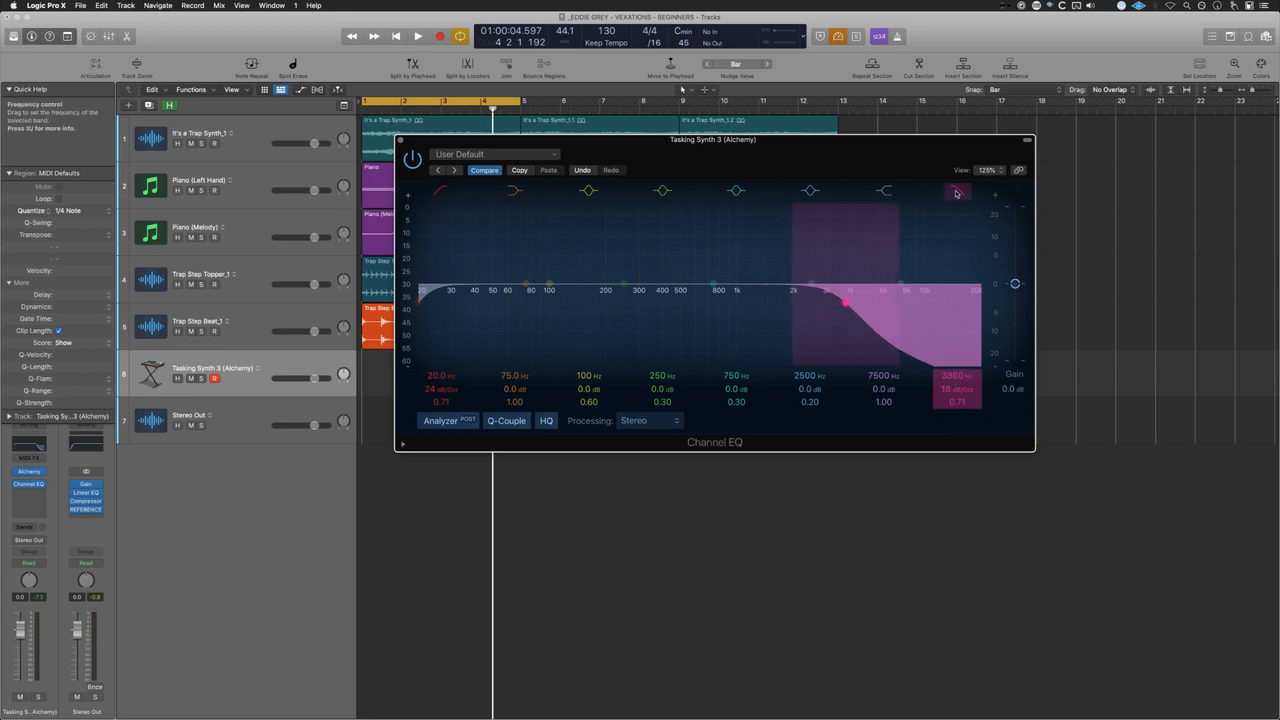
left_click(402, 141)
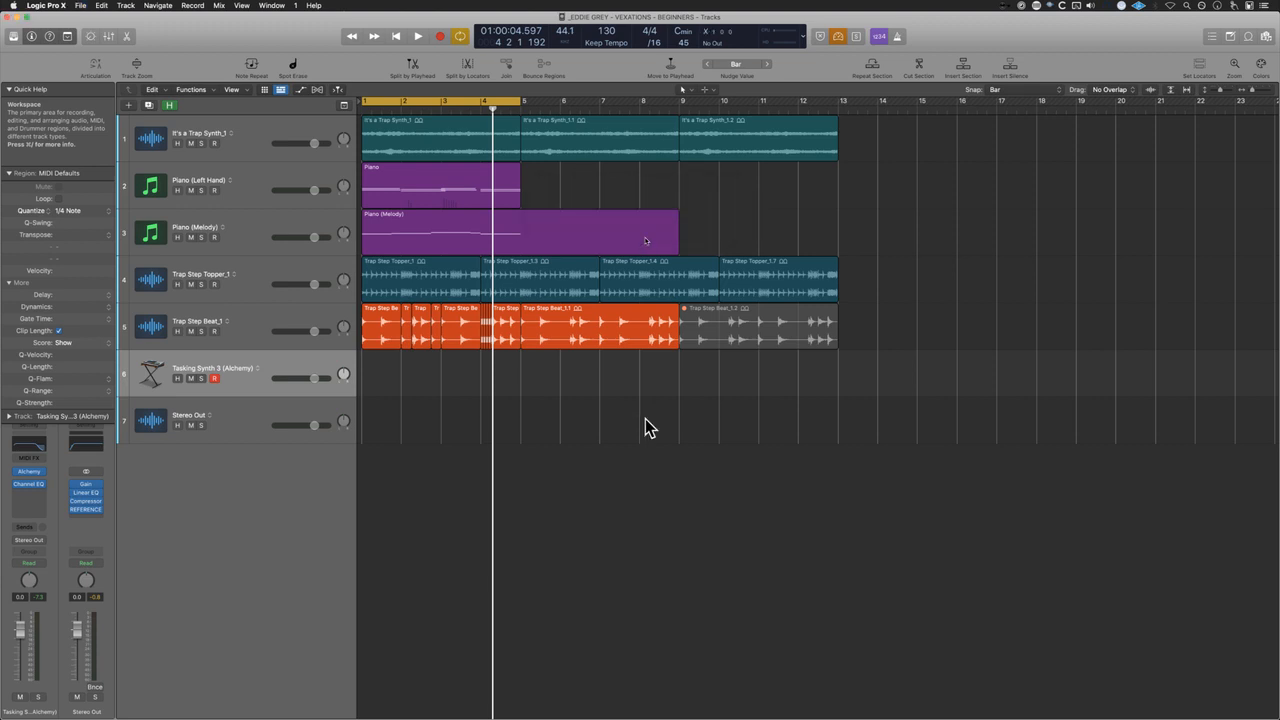
key("super+s")
key("super+s")
Step: Insert a Transposer MIDI effect on the Alchemy track and set its scale to Natural Minor
left_click(30, 458)
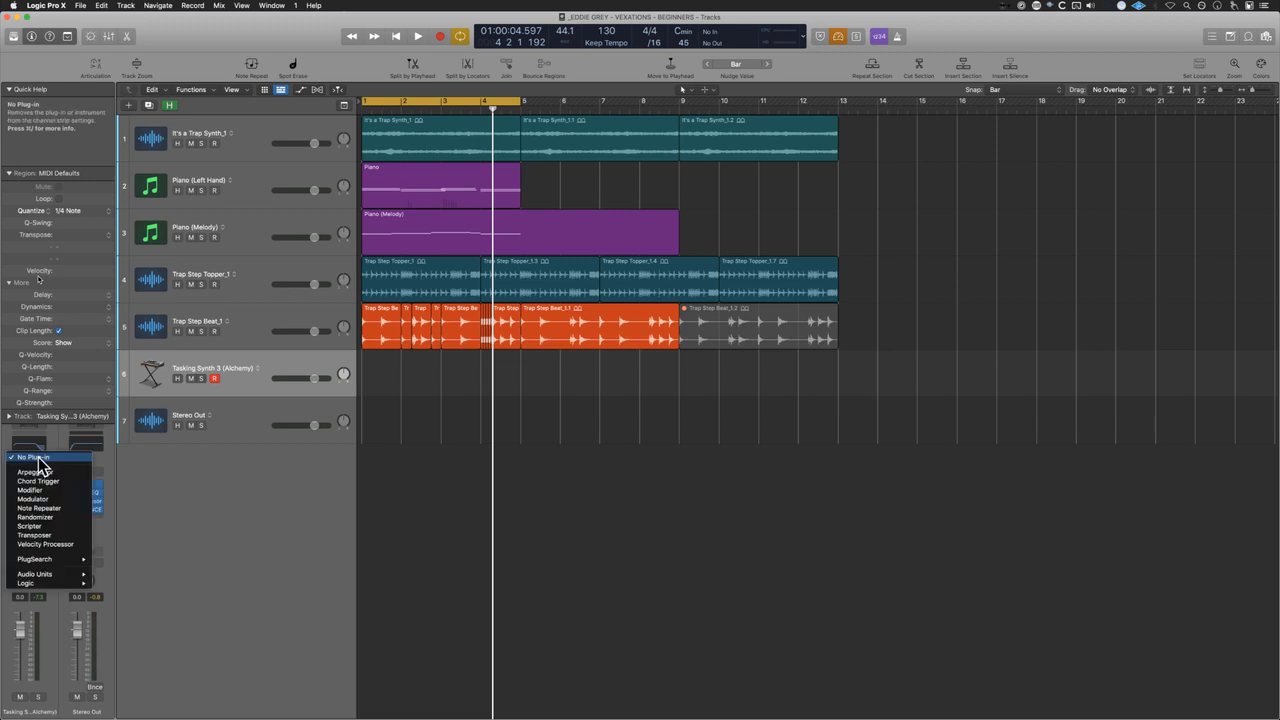
left_click(54, 535)
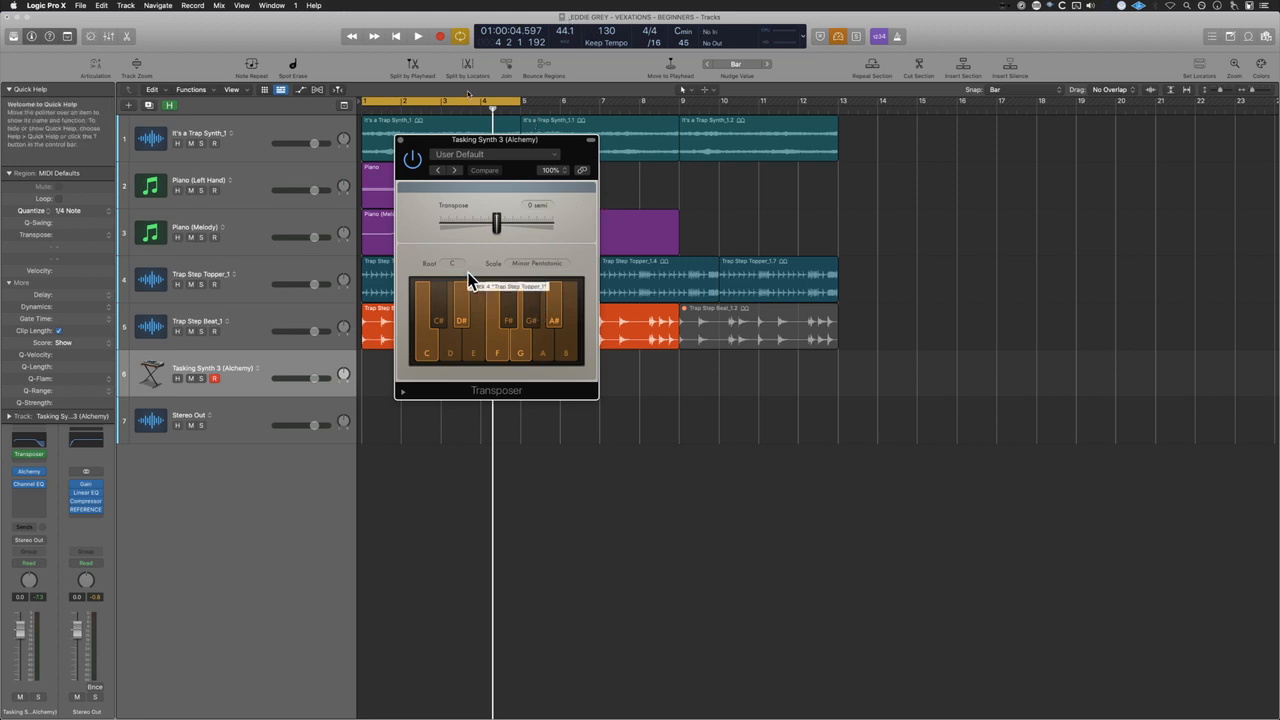
left_click(525, 265)
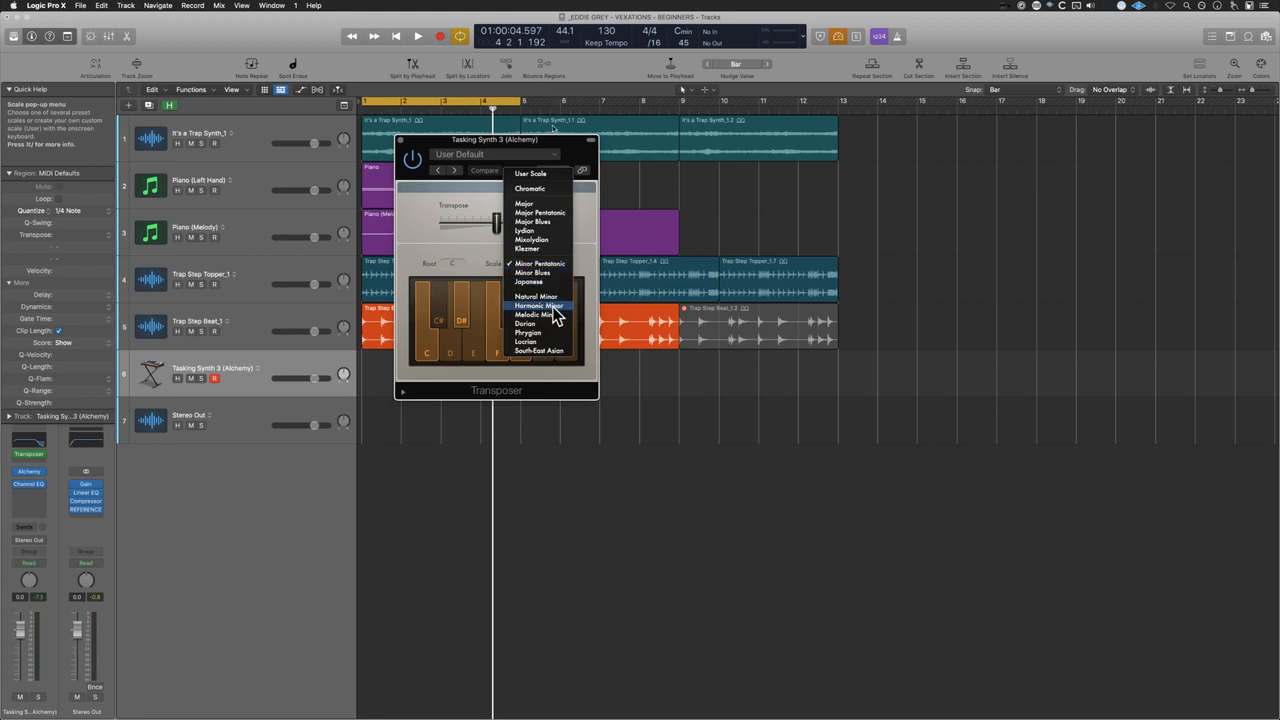
left_click(553, 298)
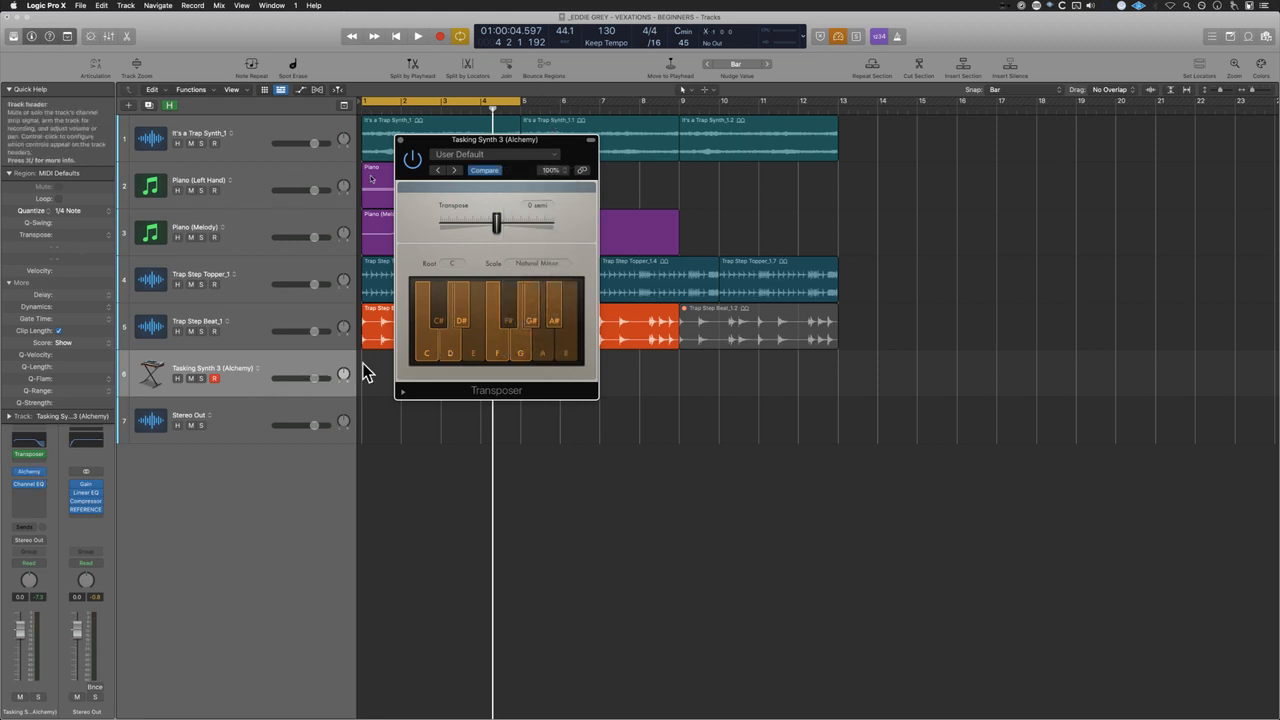
left_click(401, 140)
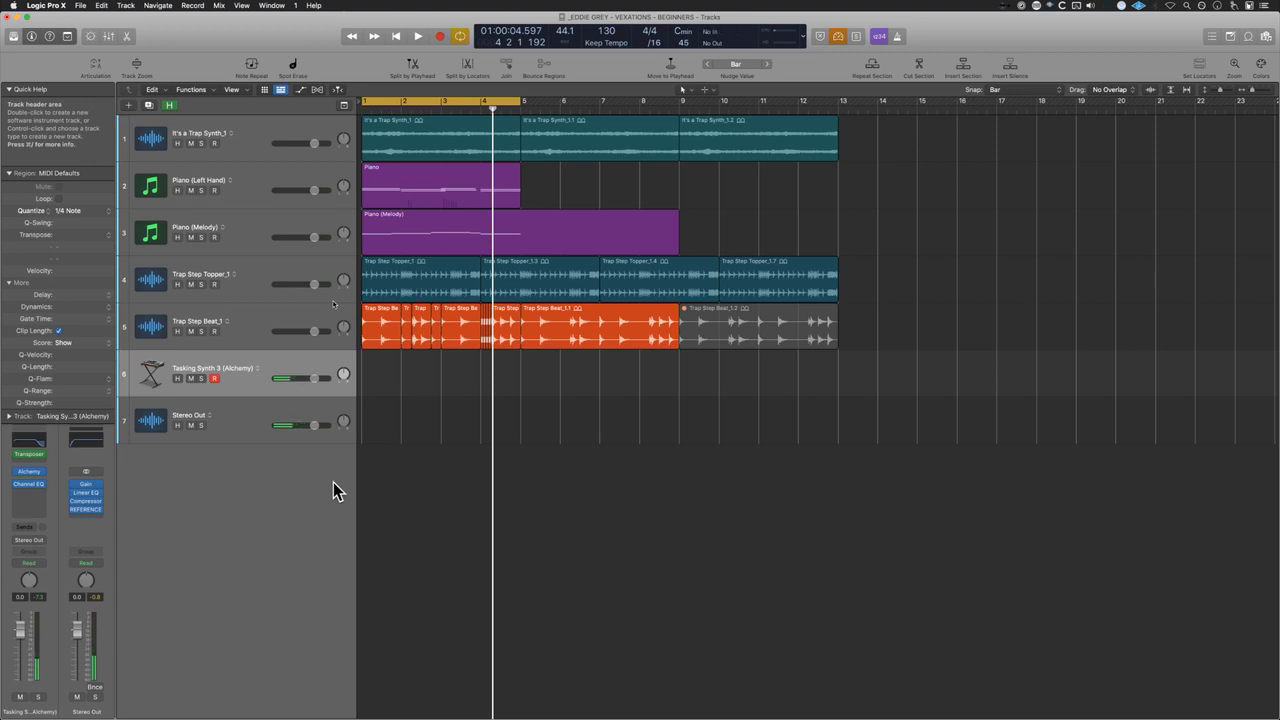
Step: Move the playhead back to bar 1 and turn off Cycle mode
key("comma")
key("comma")
key("comma")
key("comma")
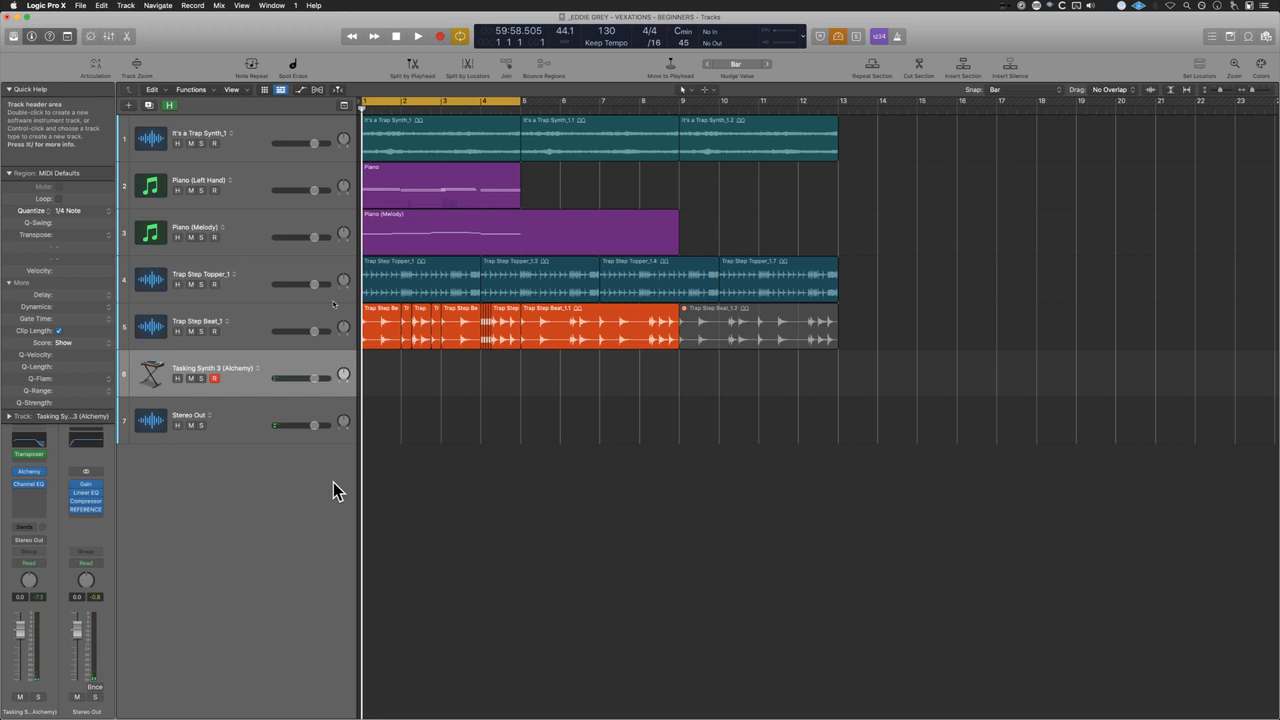
key("c")
Step: Try two recorded takes of an Alchemy synth part from bar 1, undoing each take
key("r")
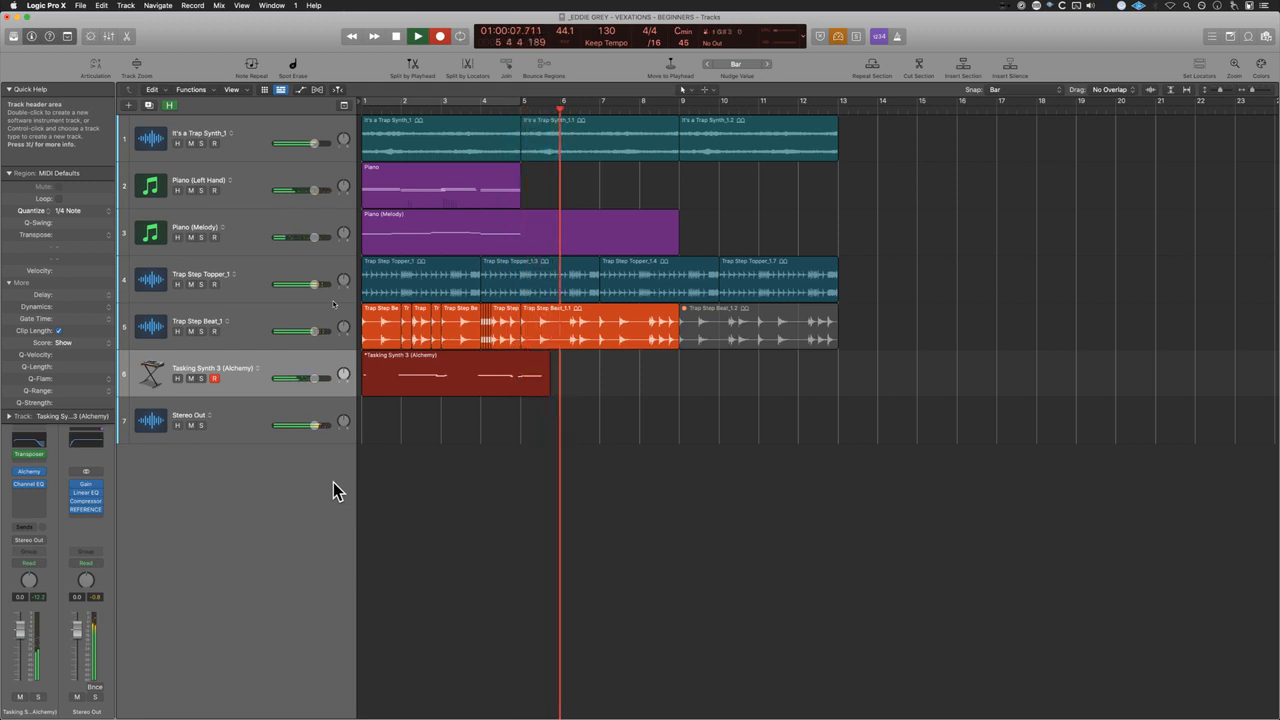
key("space")
key("super+z")
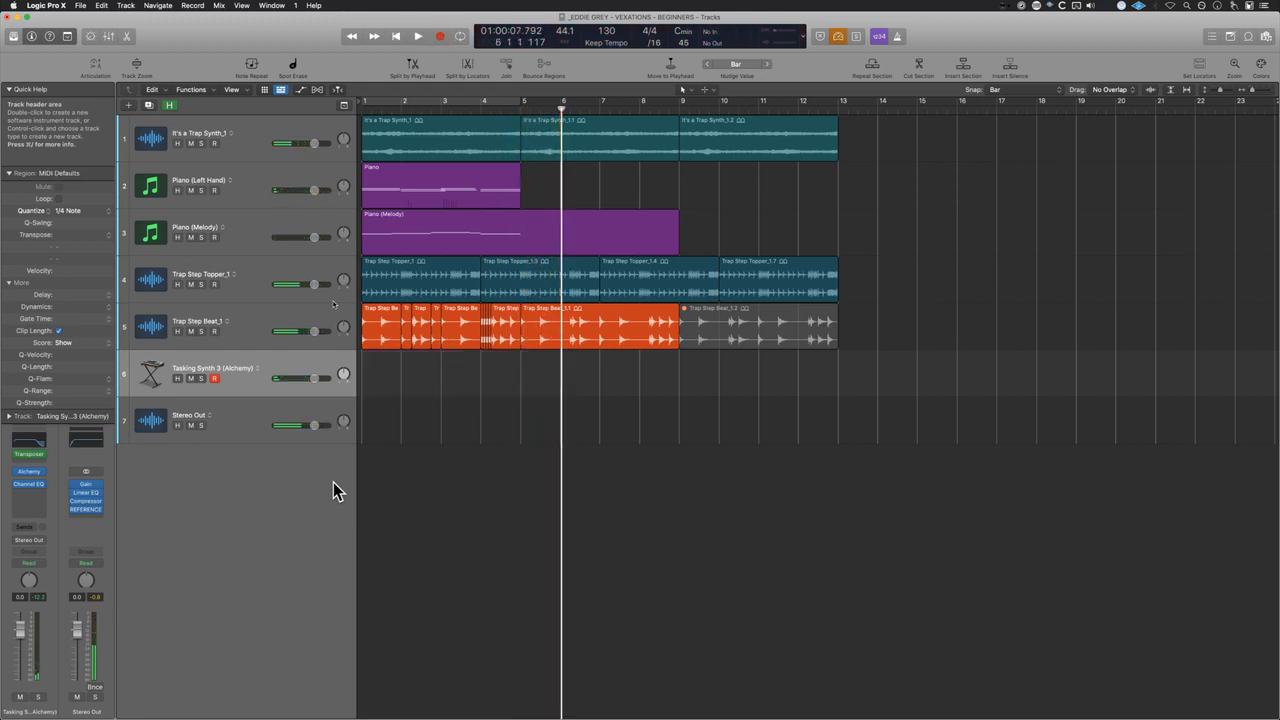
key("Return")
key("r")
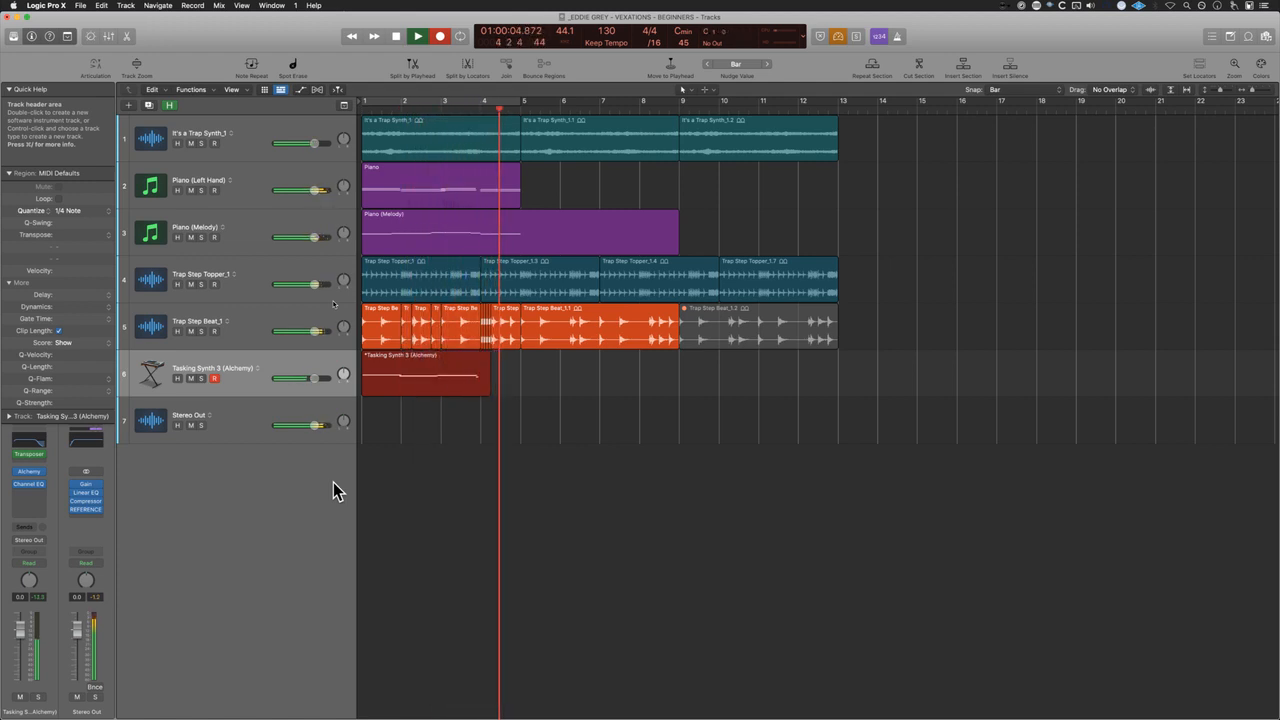
key("space")
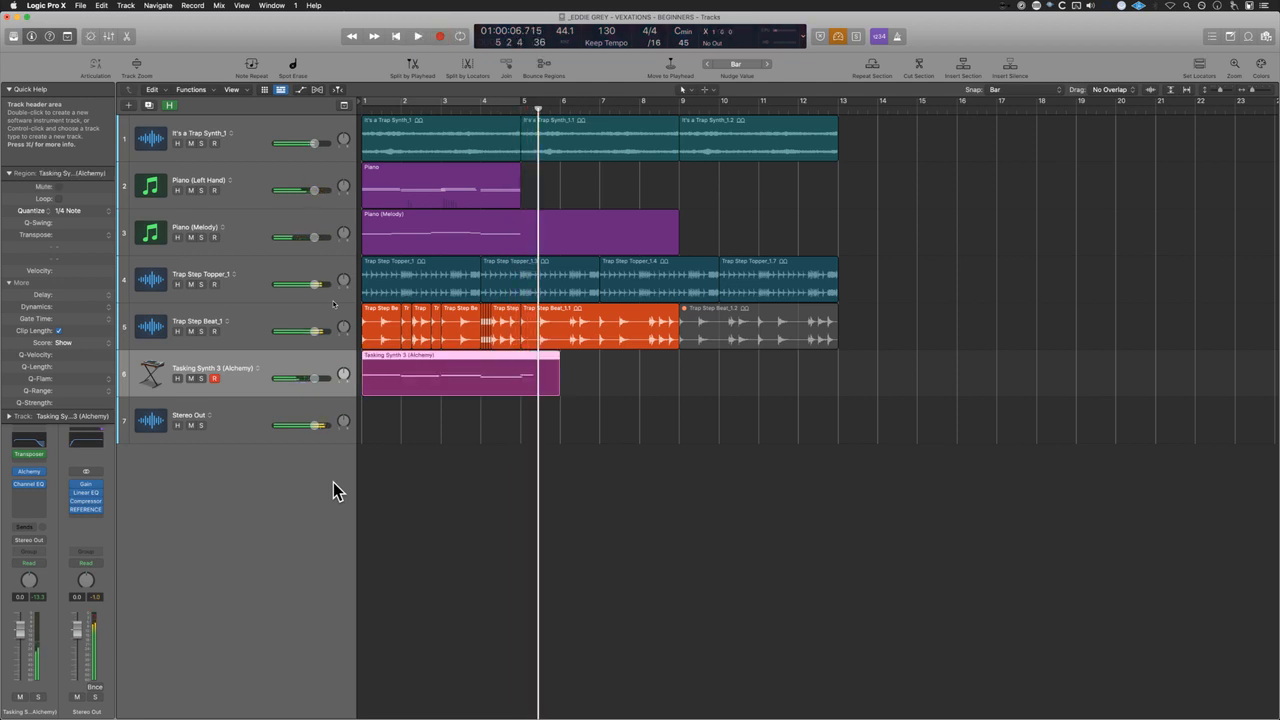
key("super+z")
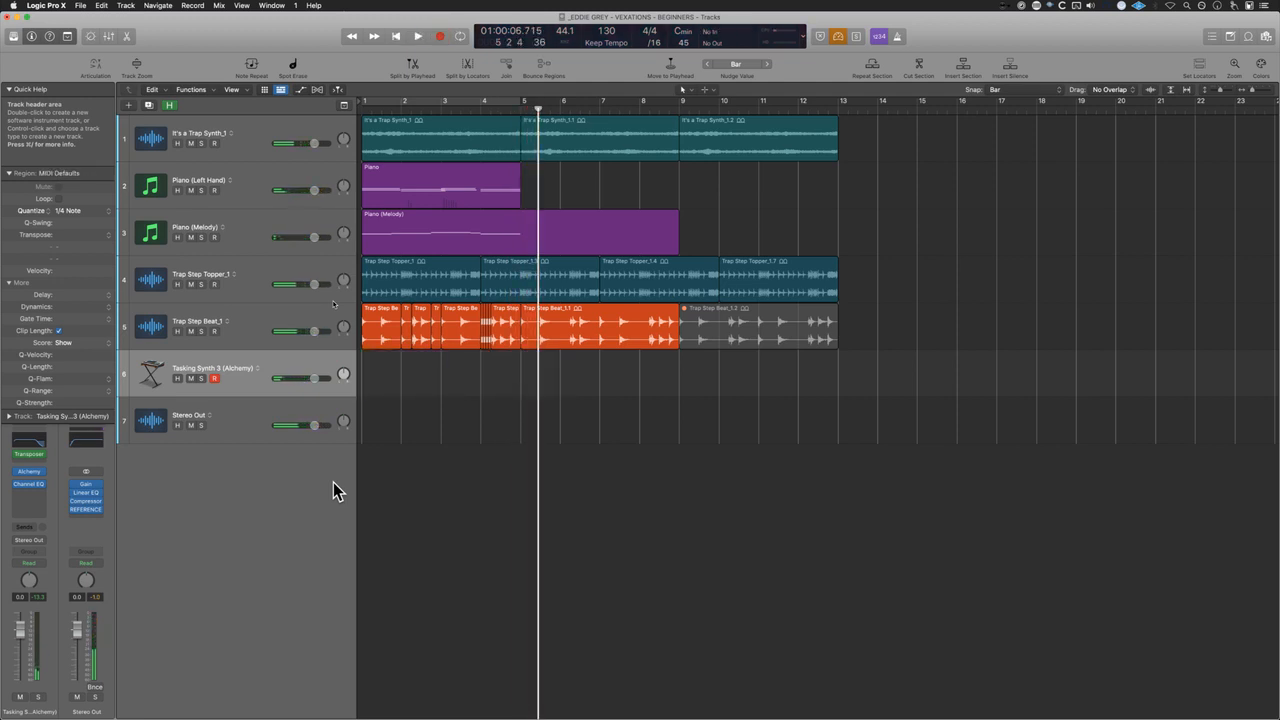
Step: Record a new eight-bar Alchemy synth take from bar 1, and return the playhead to the start
key("Return")
key("r")
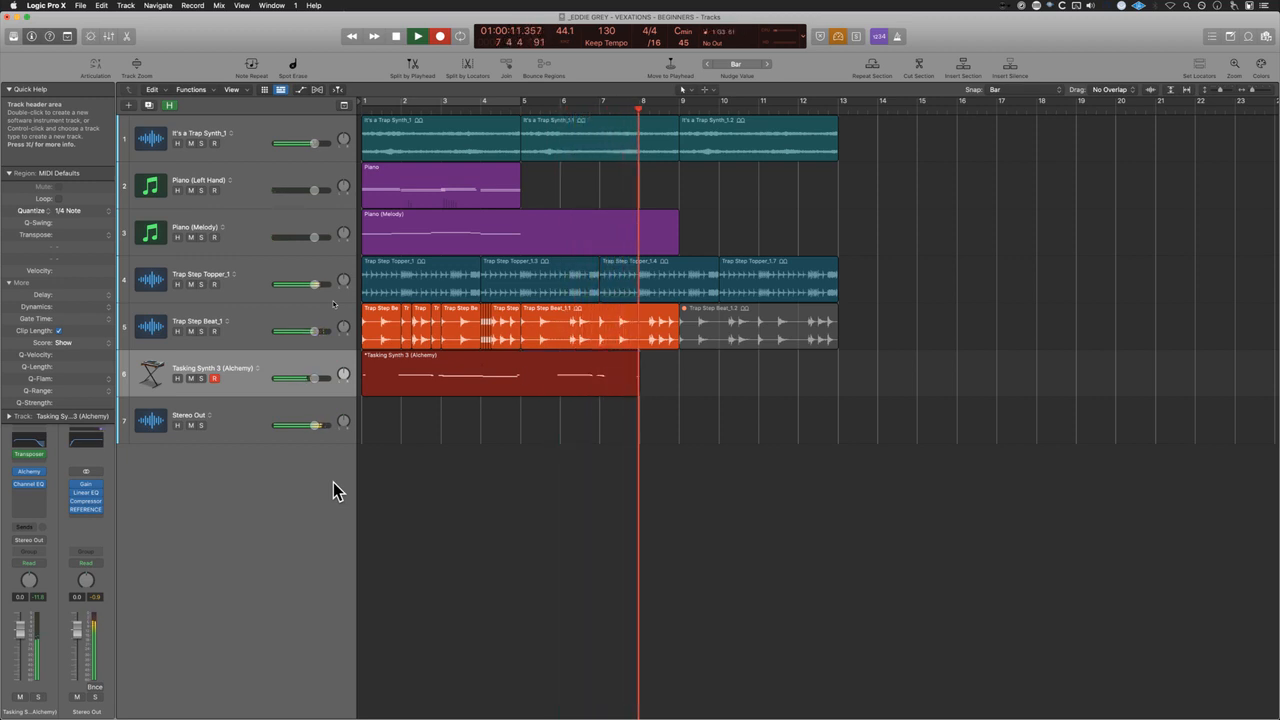
key("space")
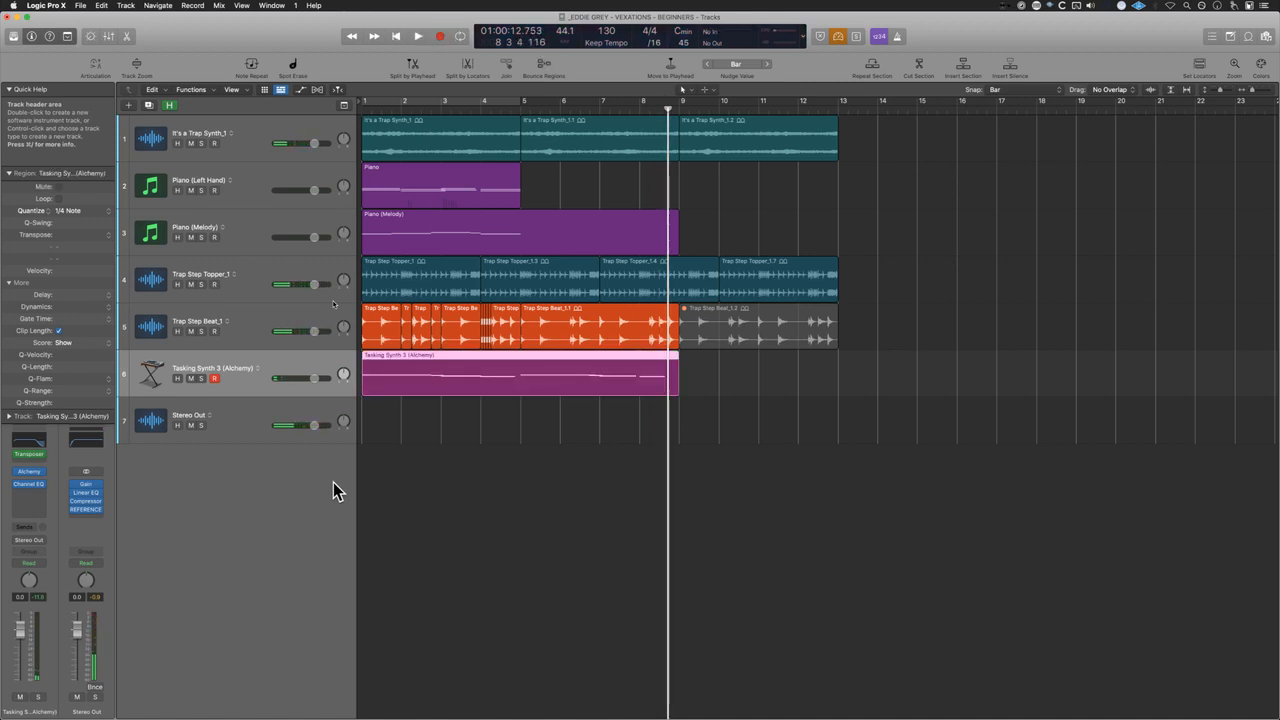
key("Return")
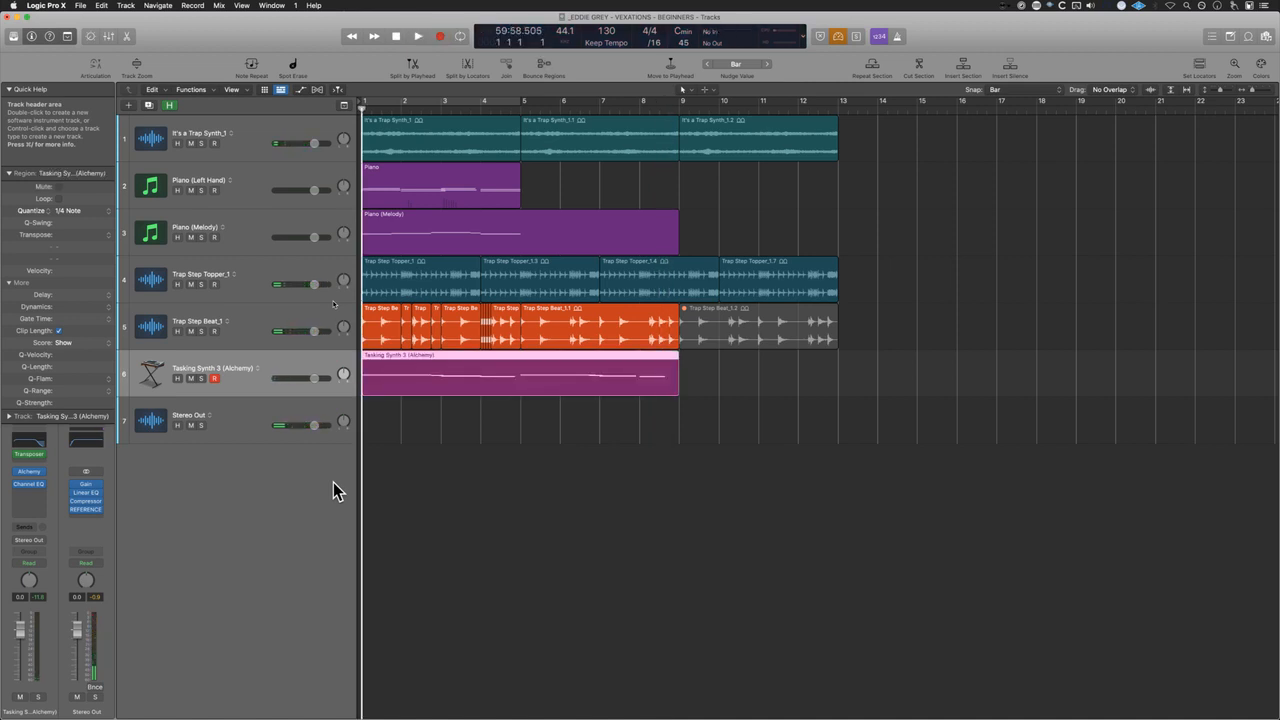
Step: Solo the Piano (Left Hand), Piano (Melody) and Alchemy tracks, and collapse the Region inspector
left_click(201, 190)
left_click(201, 237)
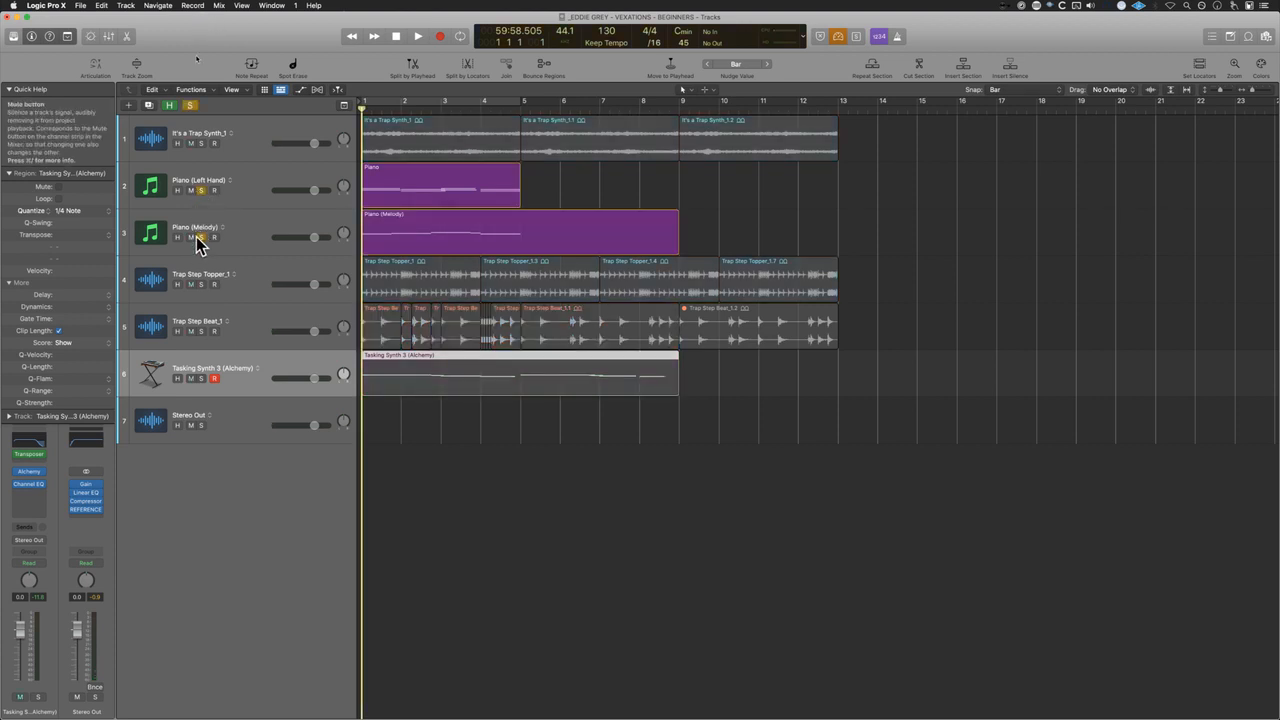
key("space")
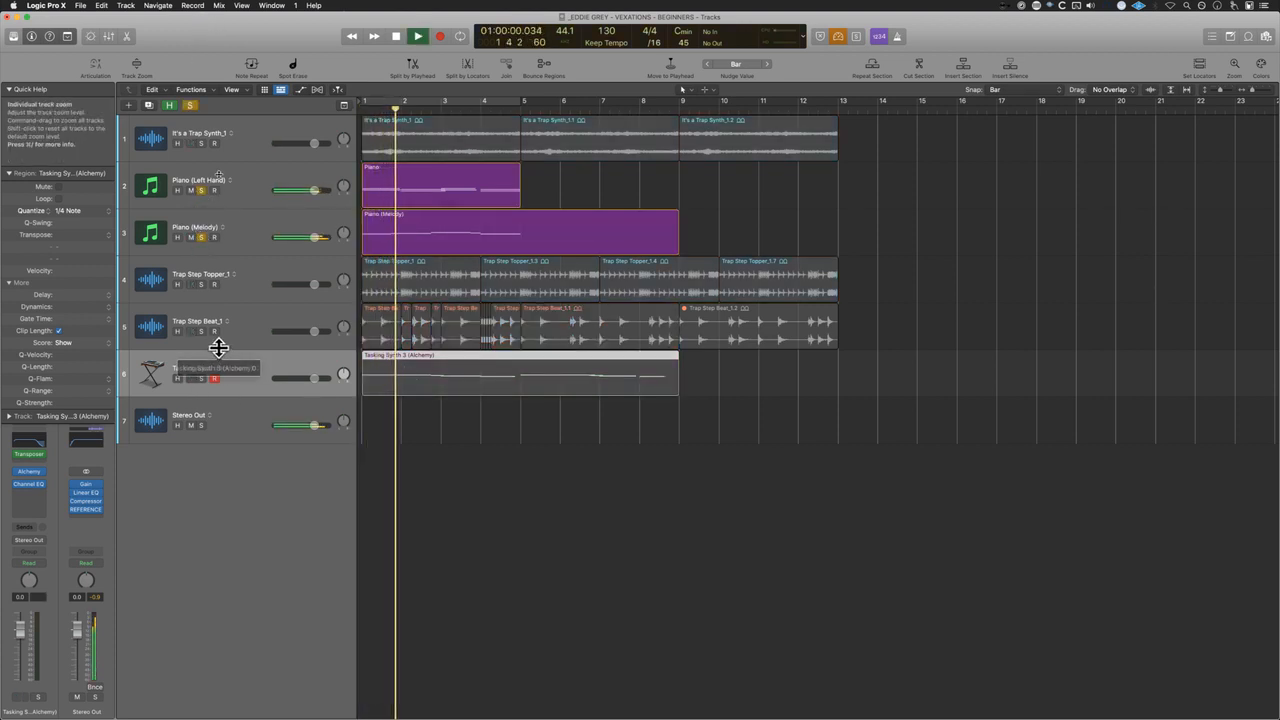
key("space")
left_click(9, 174)
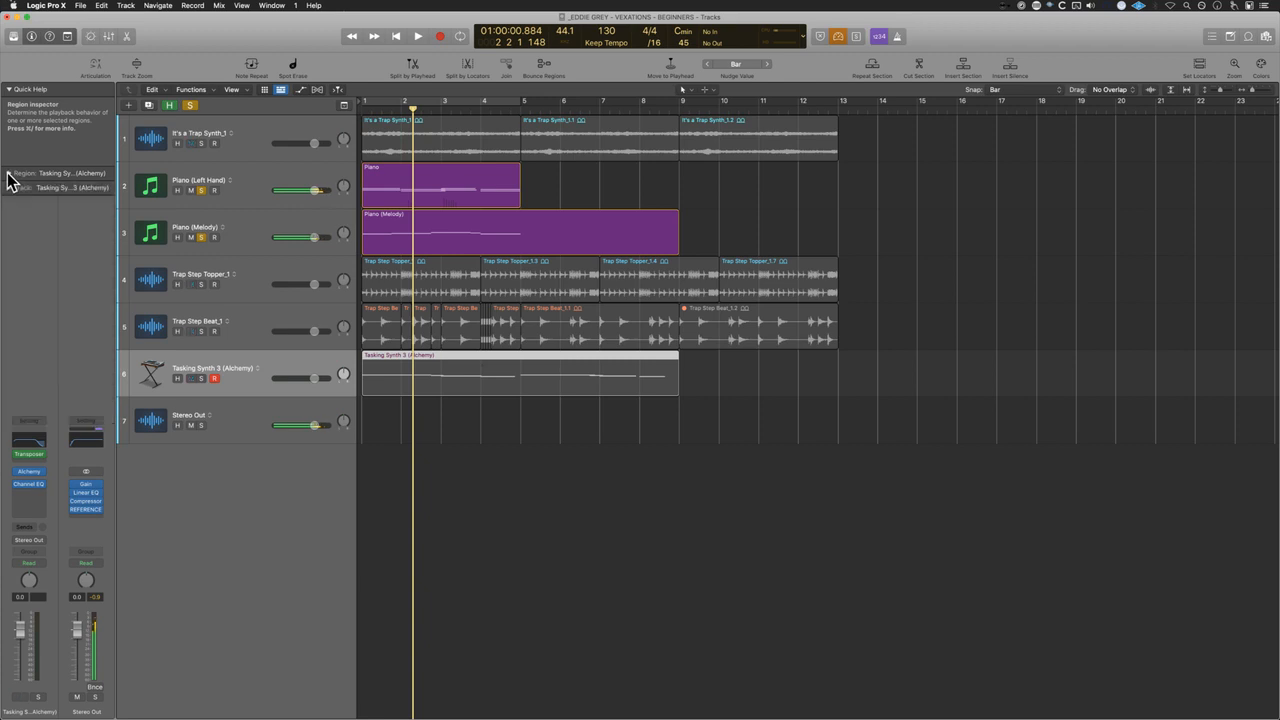
left_click(201, 378)
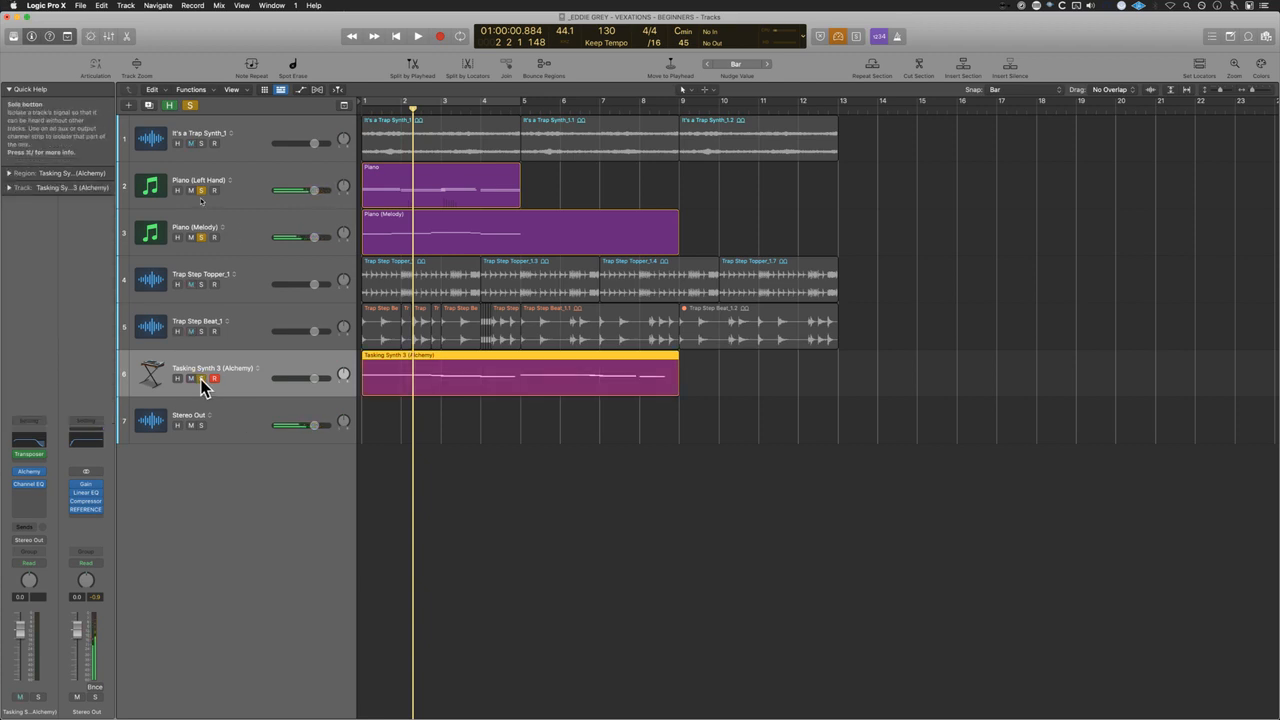
left_click(9, 174)
left_click(9, 174)
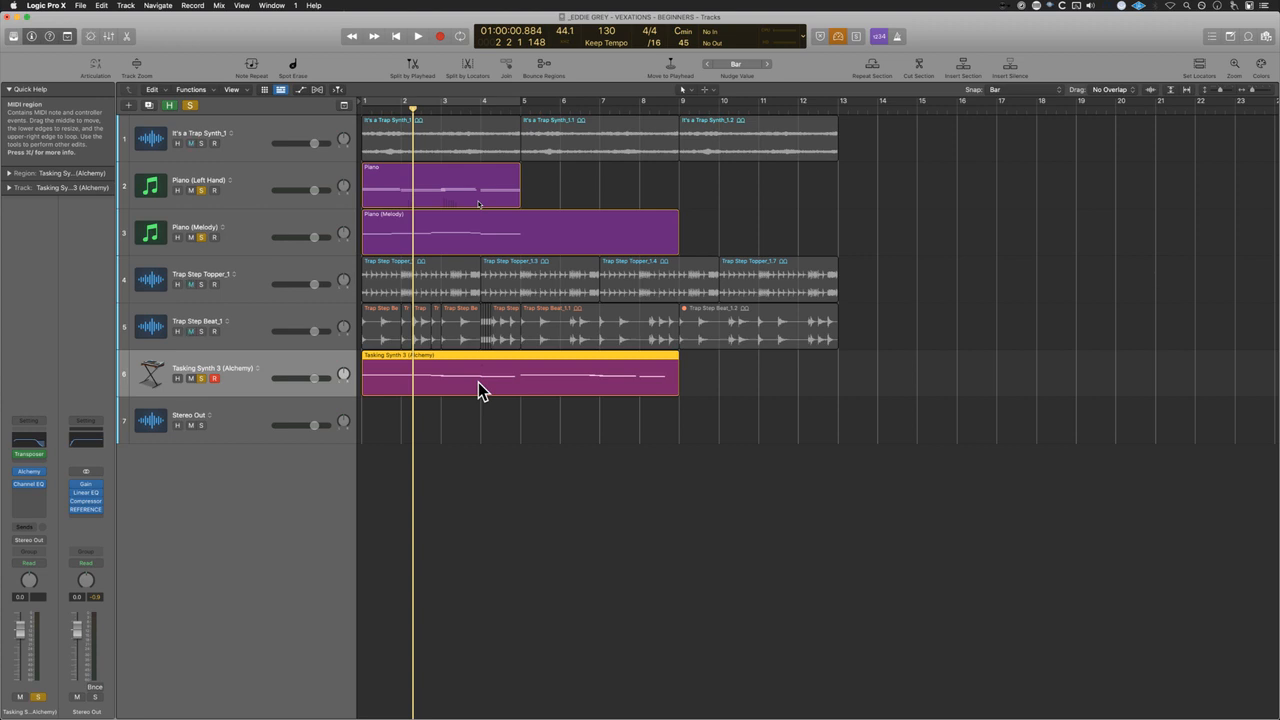
Step: Play the soloed tracks from bar 1 while examining the recorded Alchemy notes in the Piano Roll, and close the editor
left_click(533, 500)
key("Return")
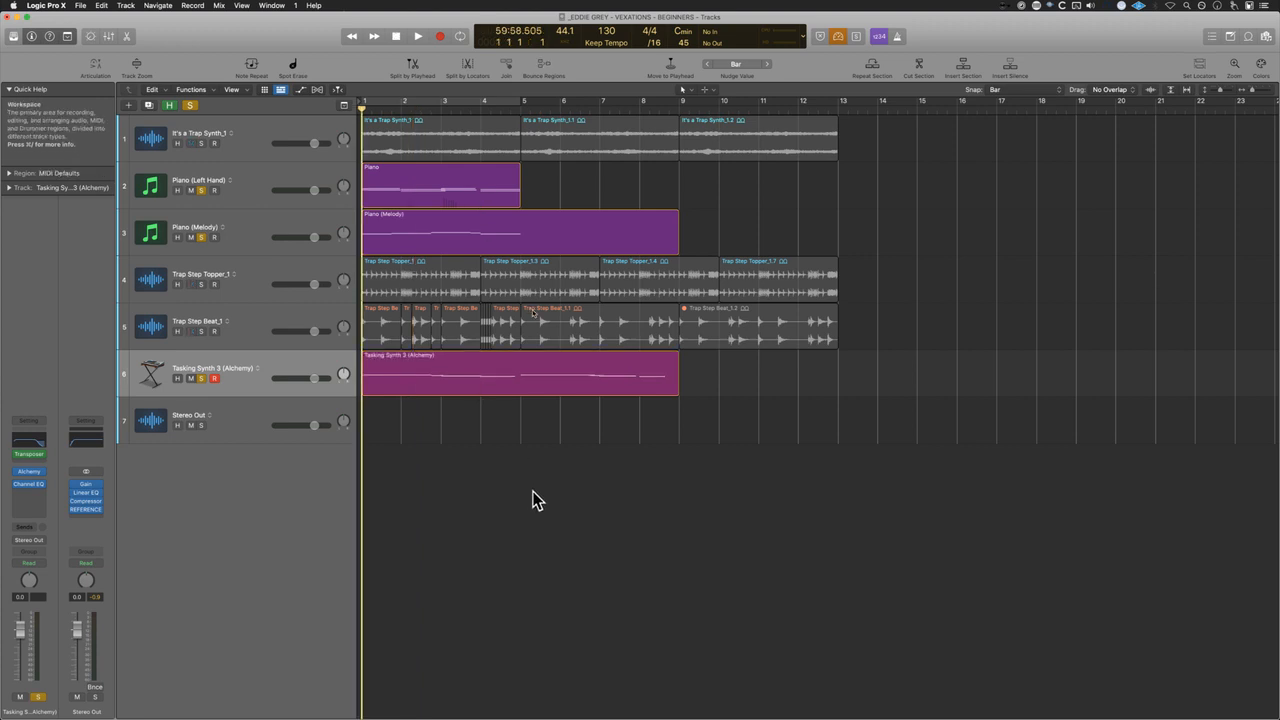
key("space")
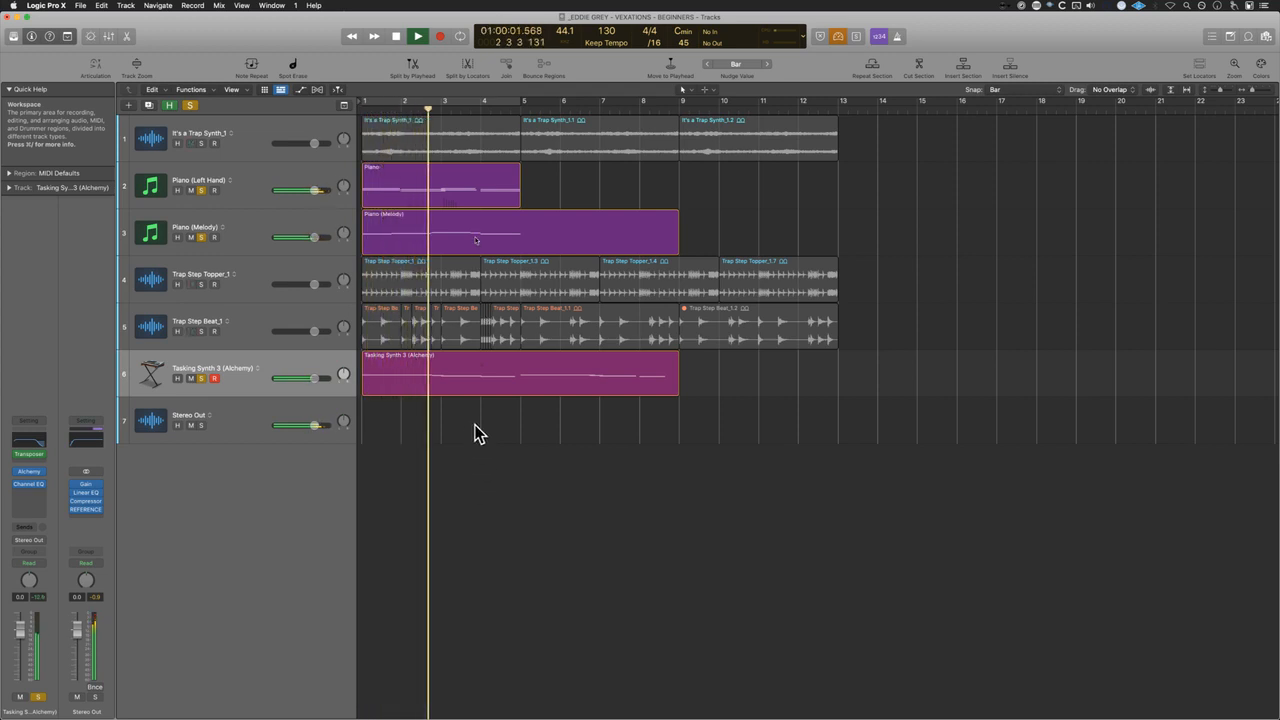
double_click(479, 368)
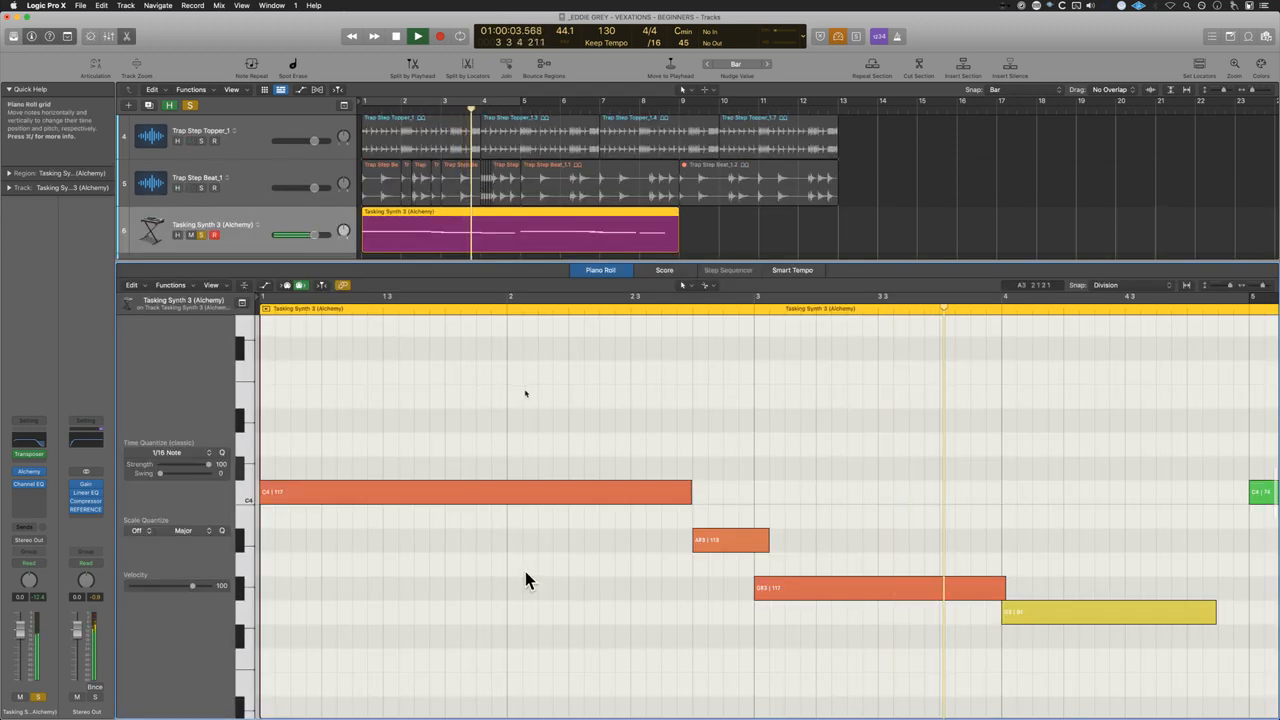
scroll(991, 646, "right", 3)
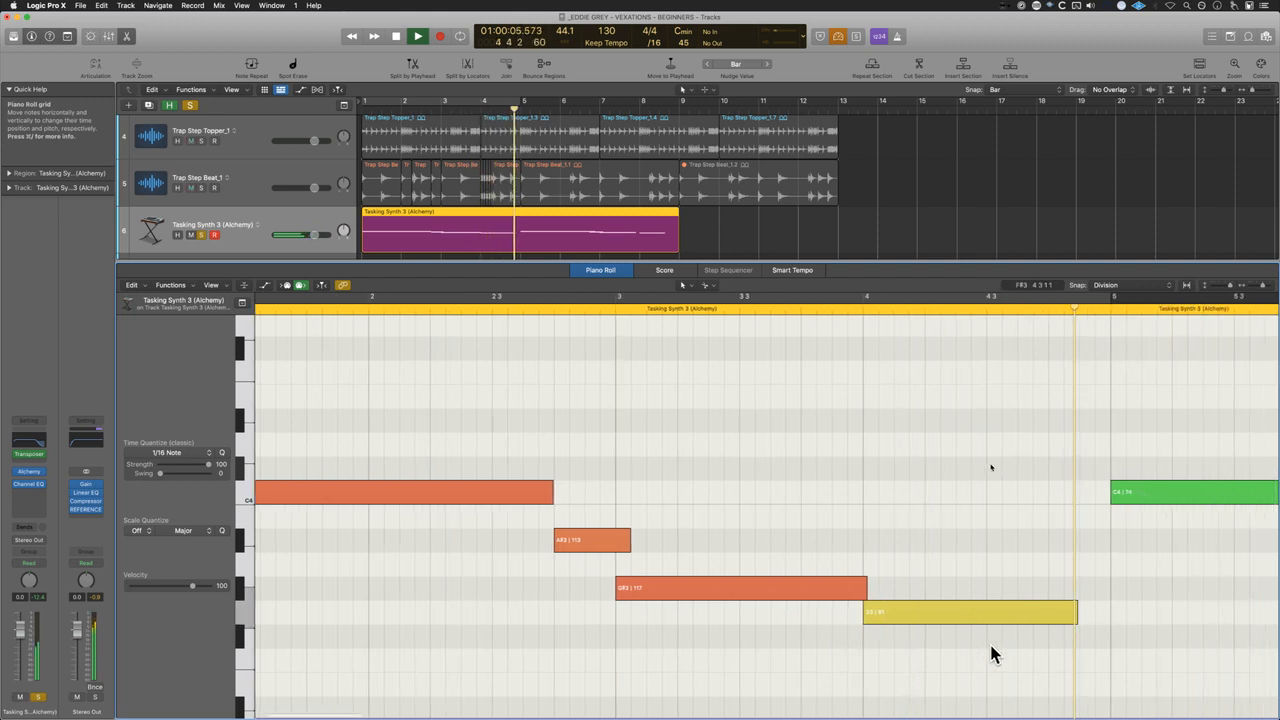
key("super+Left")
key("super+Left")
key("super+Left")
key("space")
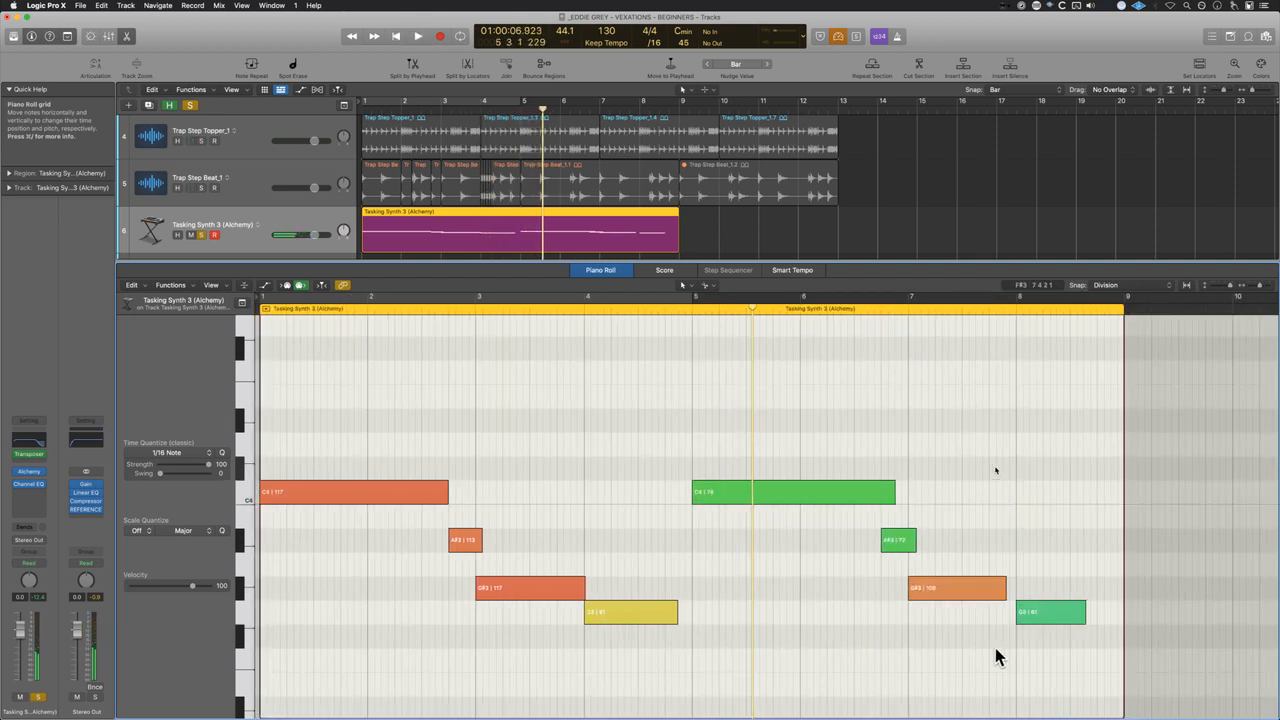
key("p")
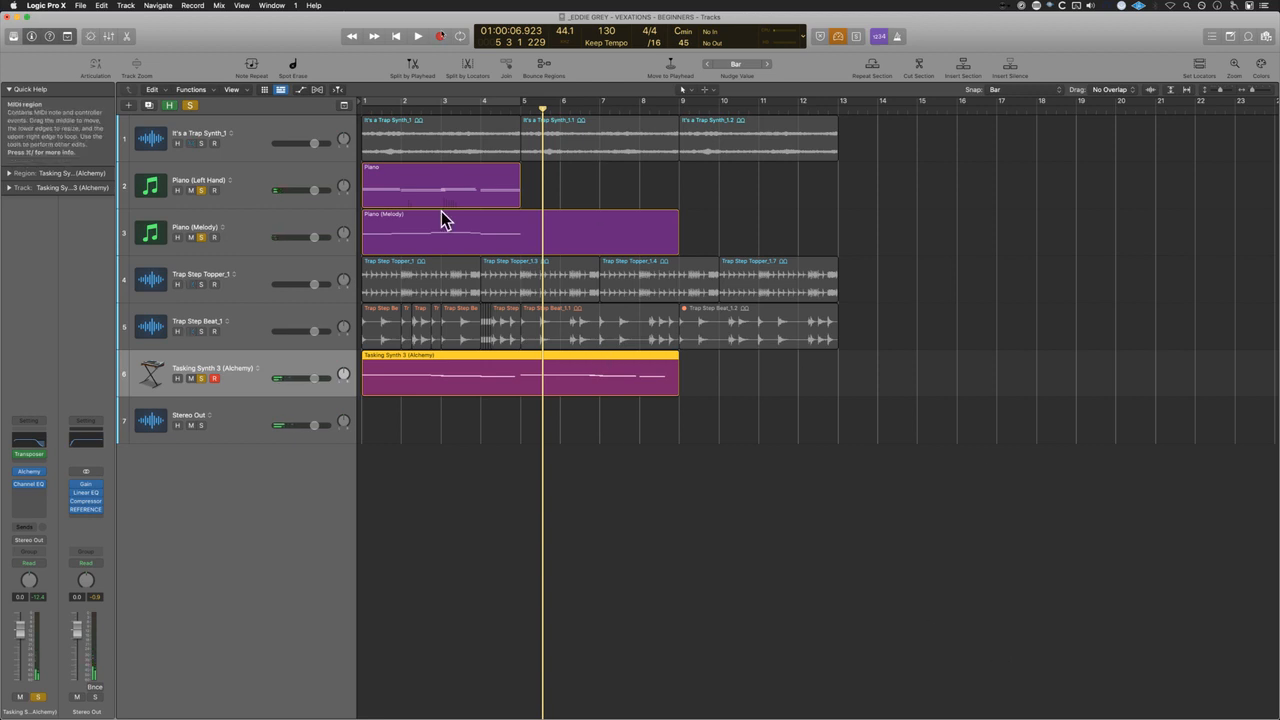
Step: Turn on Cycle mode over the first four bars and enlarge that section of the arrangement
left_click(372, 110)
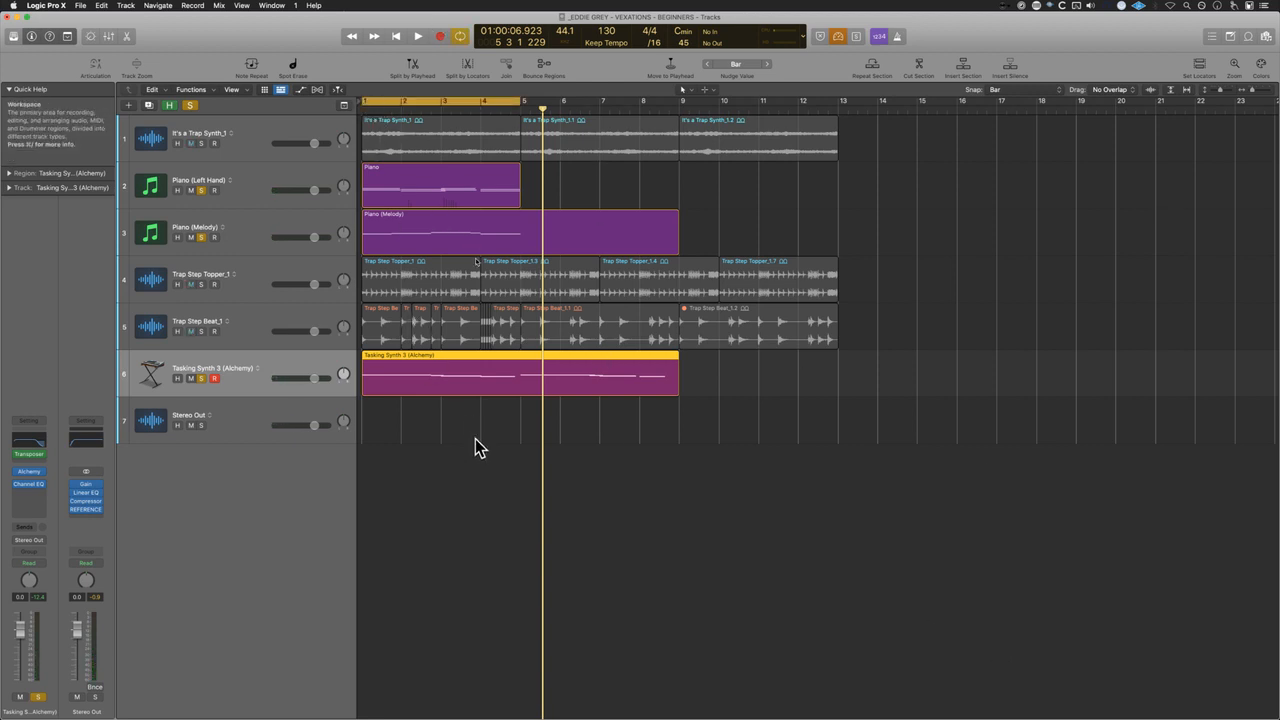
left_click(477, 449)
key("super+Right")
key("super+Right")
key("super+Right")
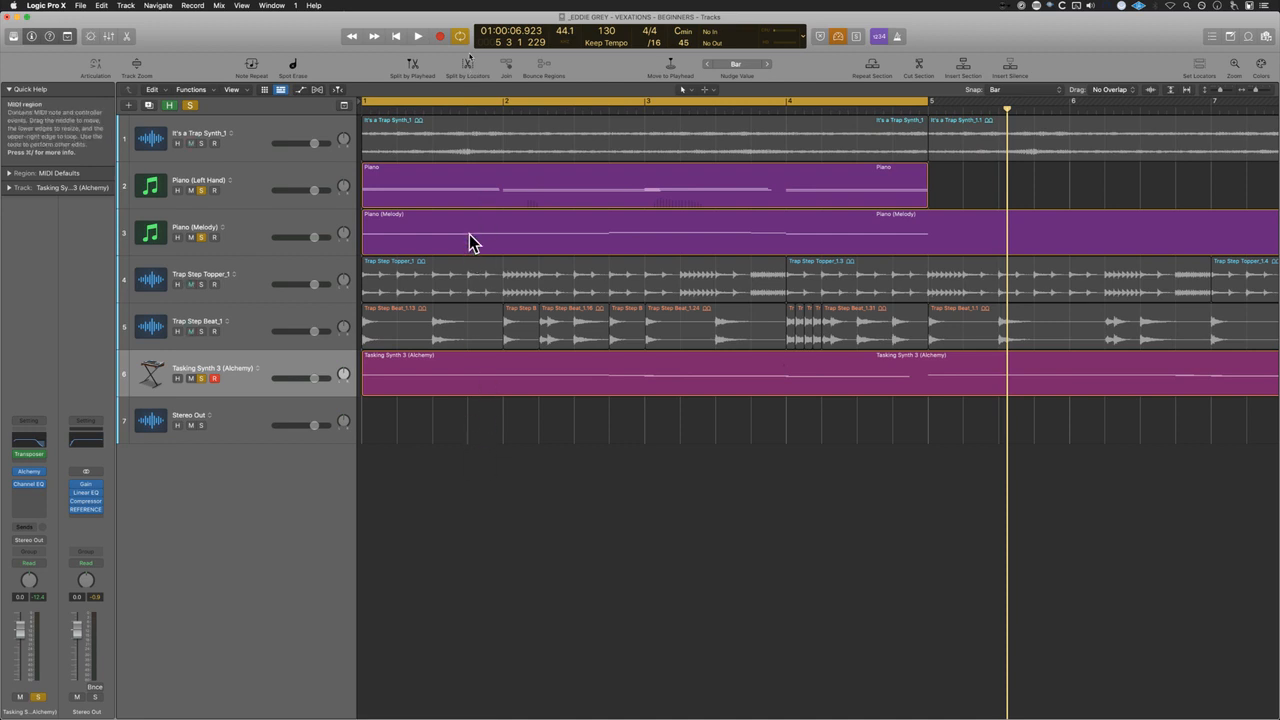
Step: Open the Piano (Melody) and Alchemy regions together in the Piano Roll
left_click(469, 241)
left_click(471, 391, "shift")
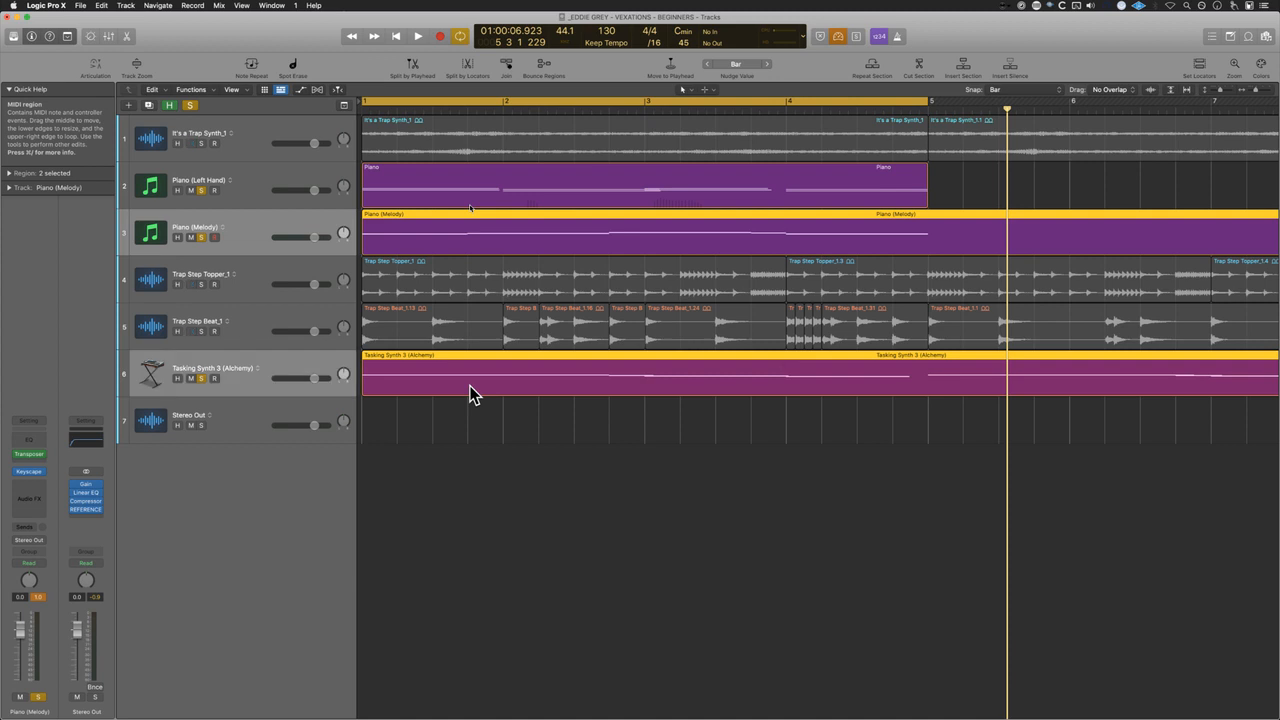
key("p")
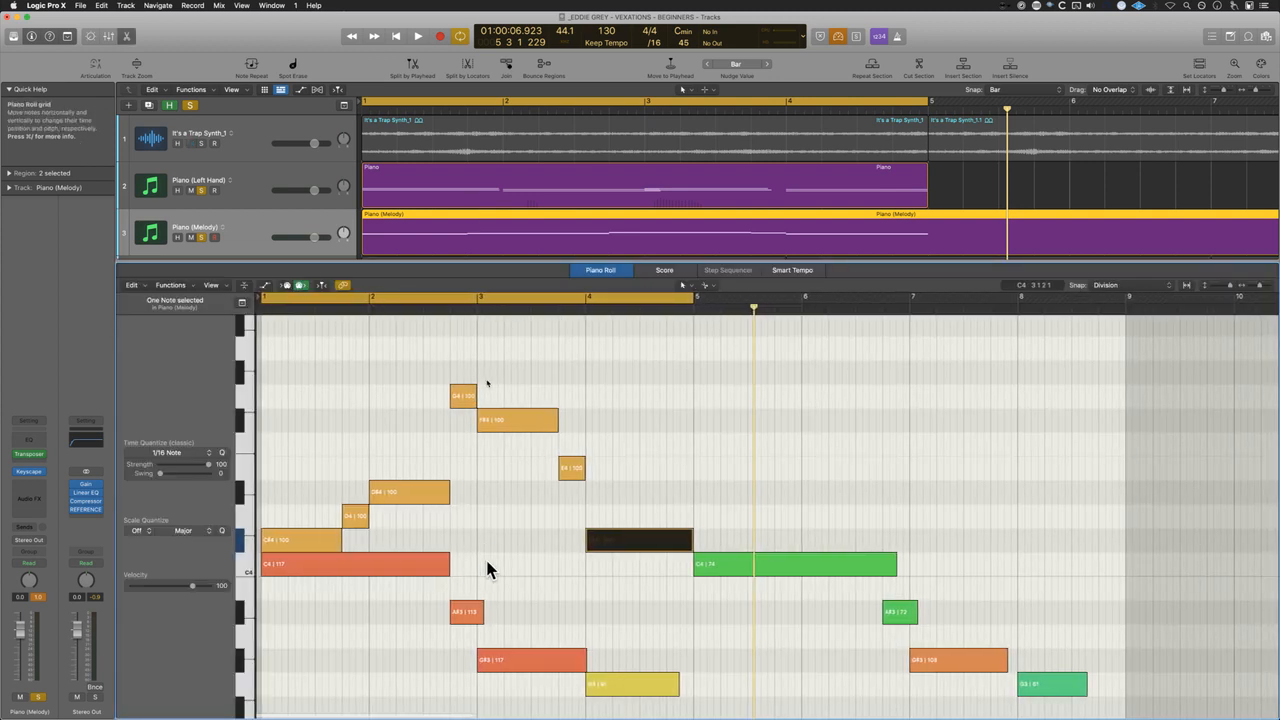
scroll(487, 568, "down", 2)
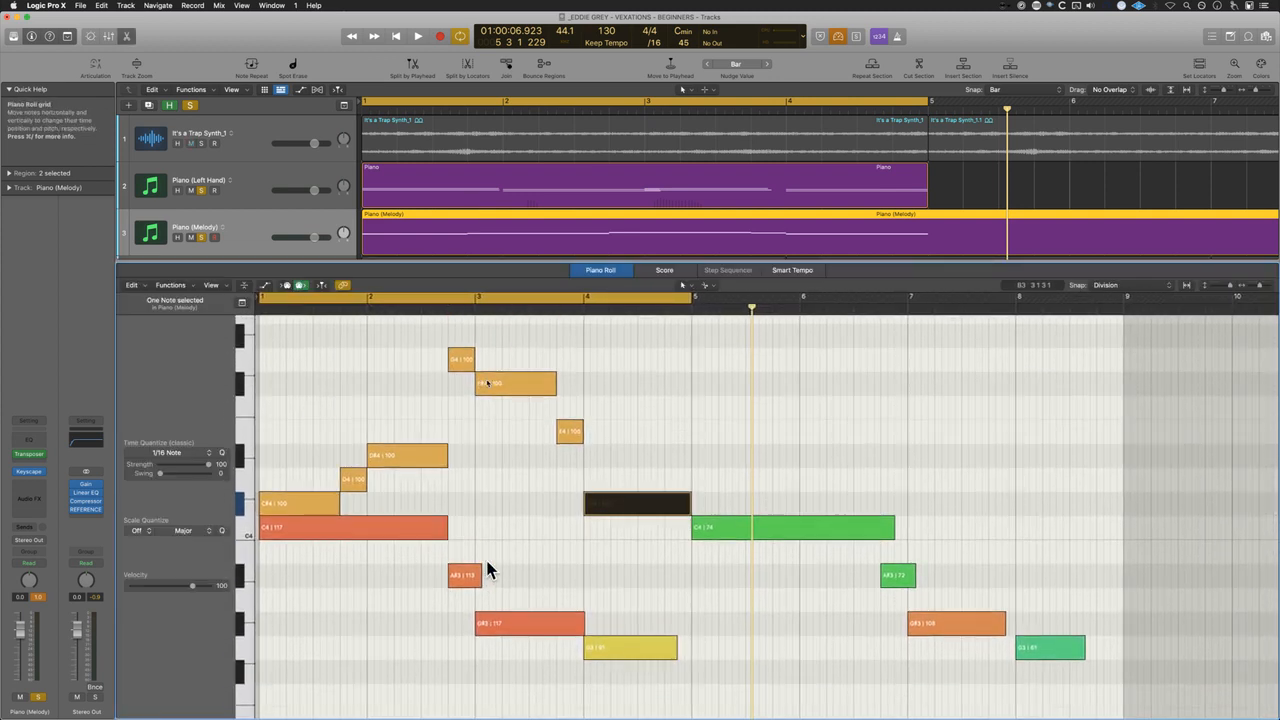
Step: Shrink the Piano Roll to reach the Alchemy region, and recolor that region cyan
left_click_drag(531, 264, 535, 452)
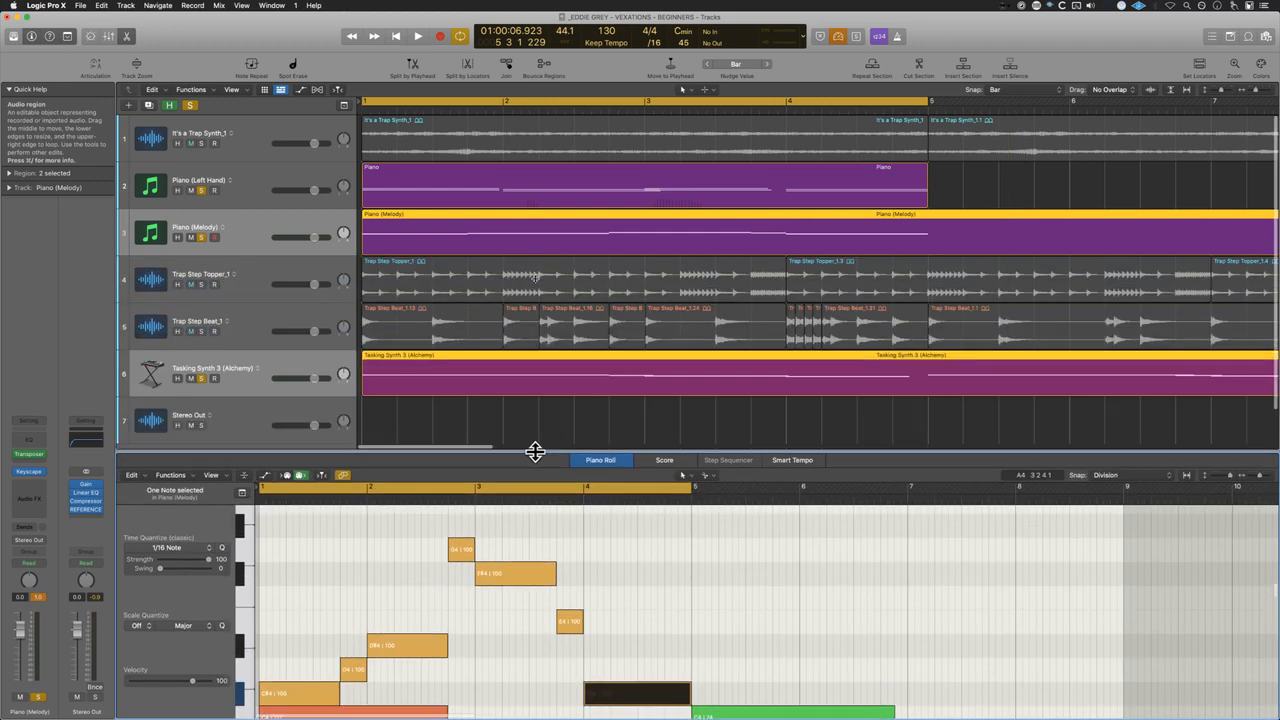
left_click(534, 371)
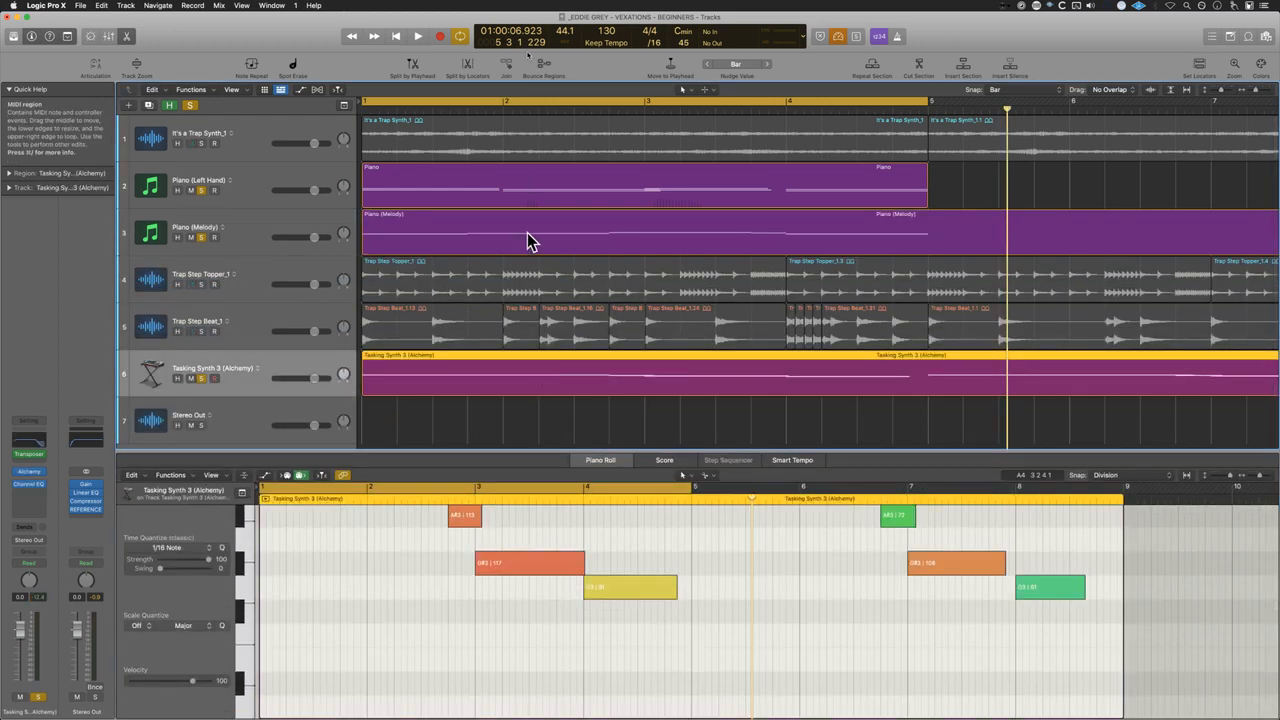
left_click(529, 240)
left_click(527, 385)
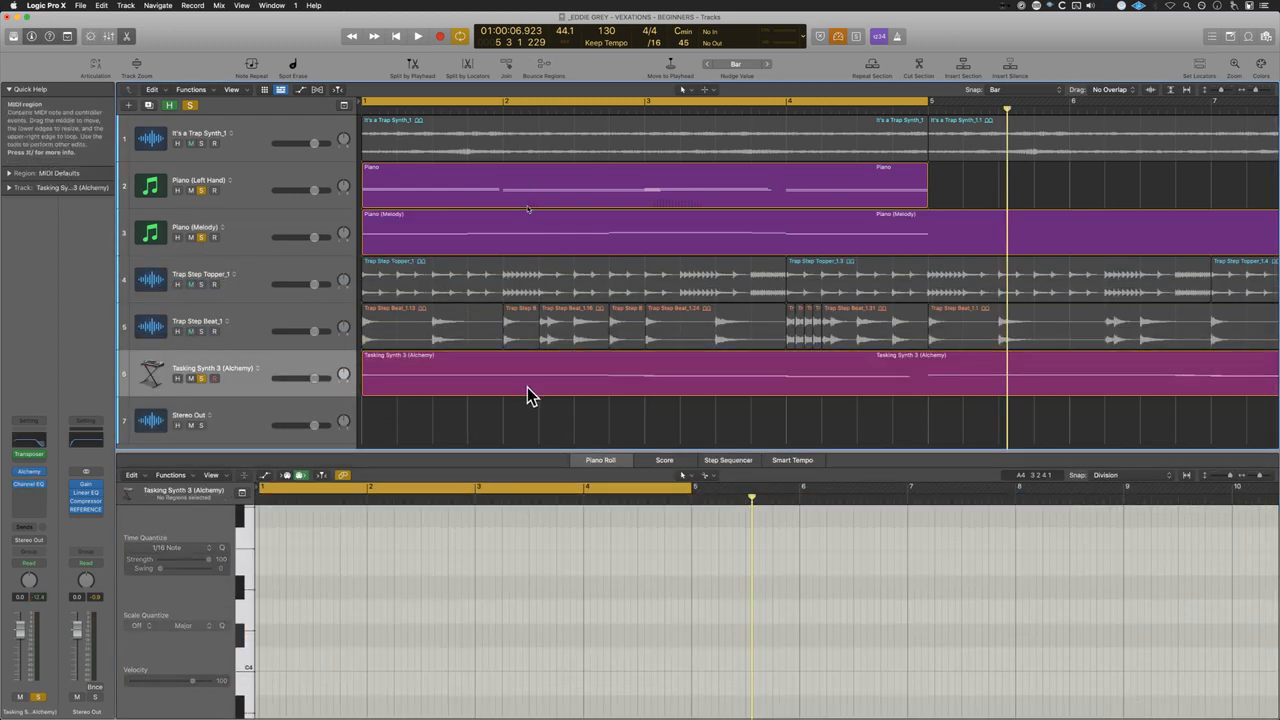
key("alt+c")
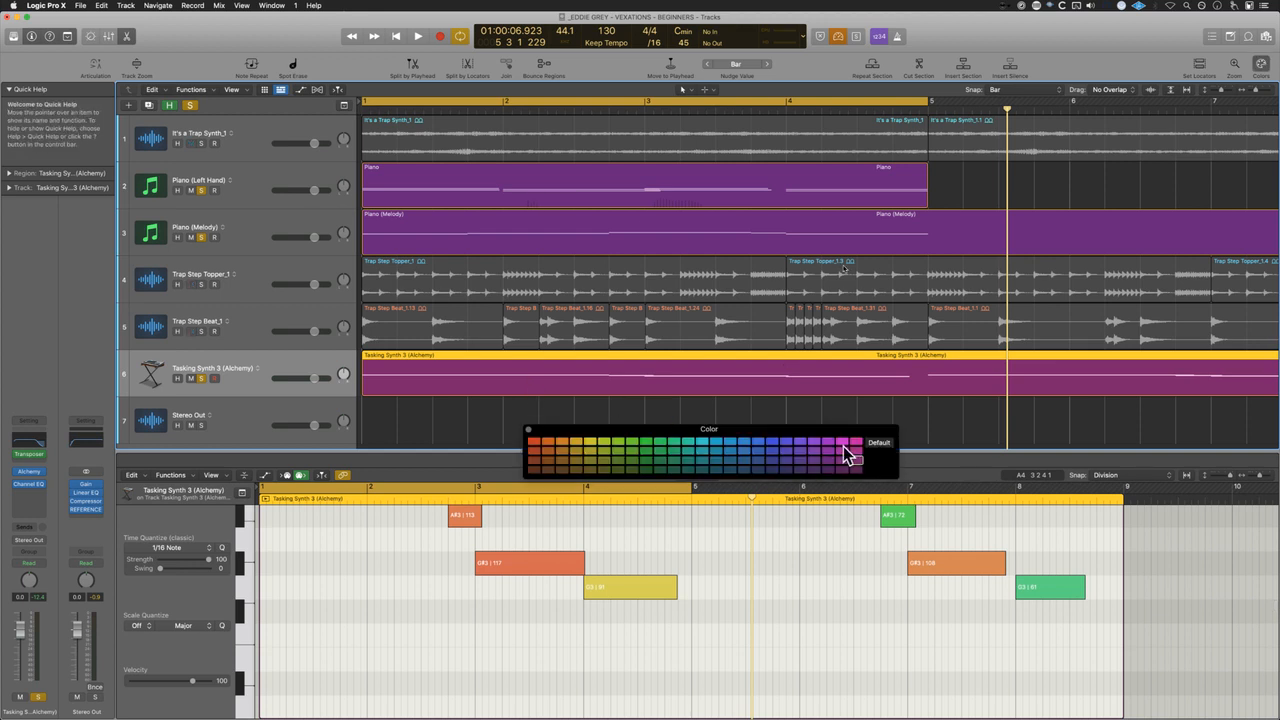
left_click(700, 444)
left_click(520, 434)
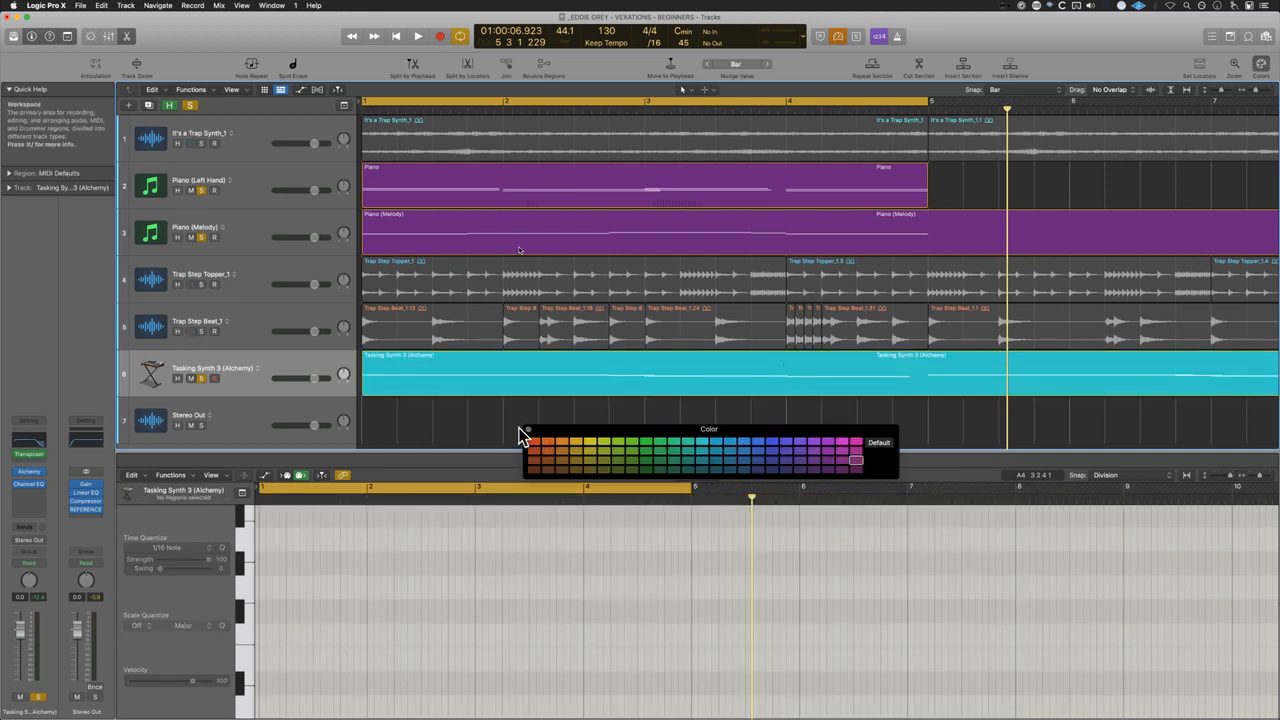
left_click(528, 430)
Step: Show the Piano (Melody) and Alchemy regions together in an enlarged Piano Roll, with notes colored by region color
left_click(520, 244)
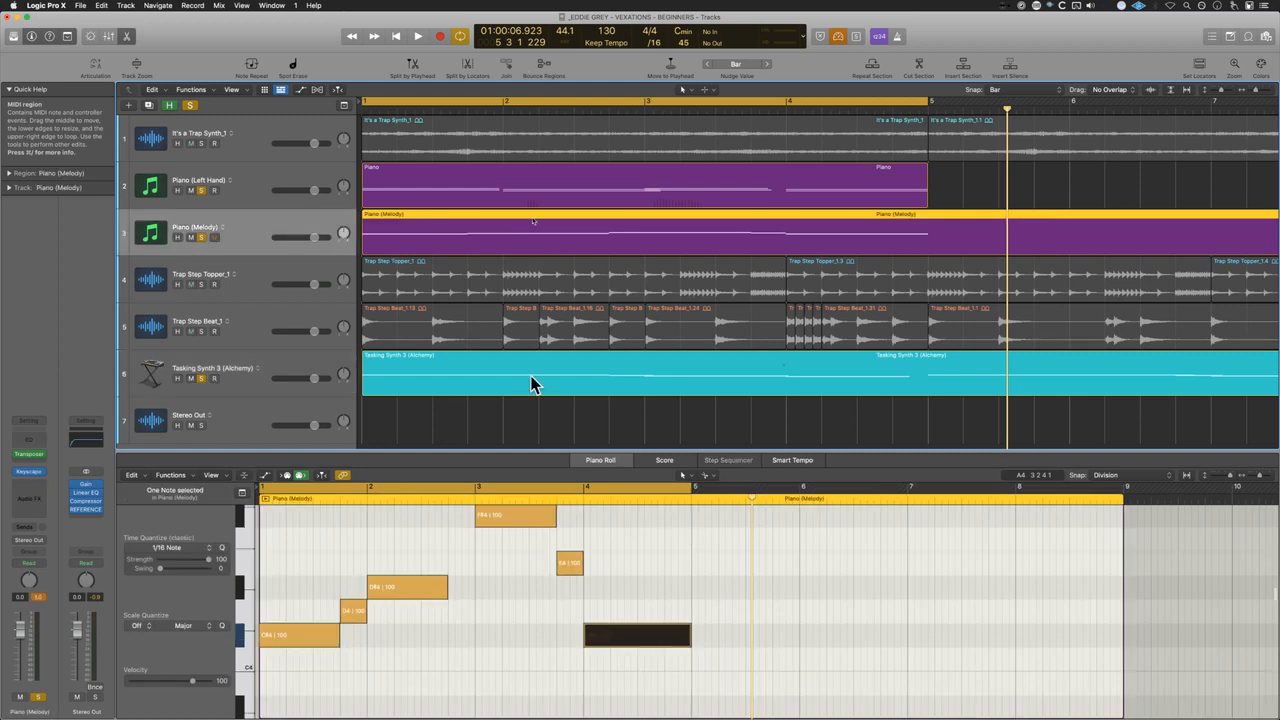
left_click(526, 392, "shift")
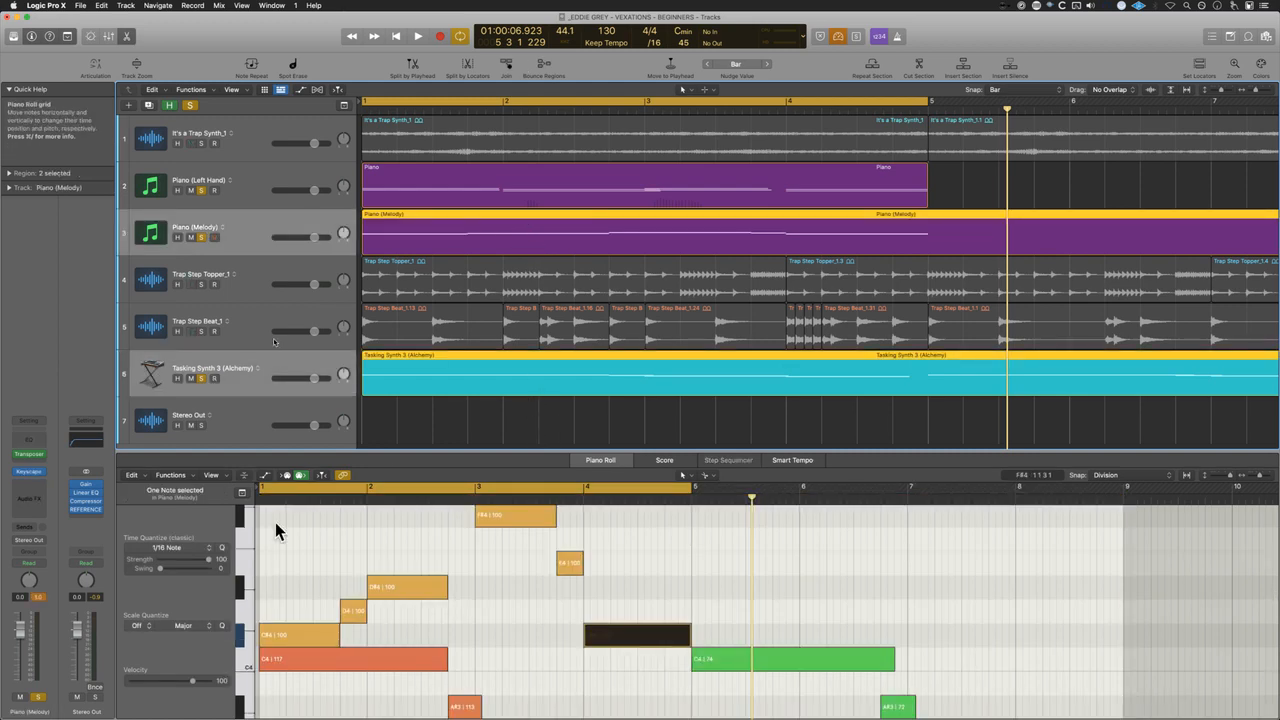
left_click_drag(251, 445, 268, 150)
left_click(212, 180)
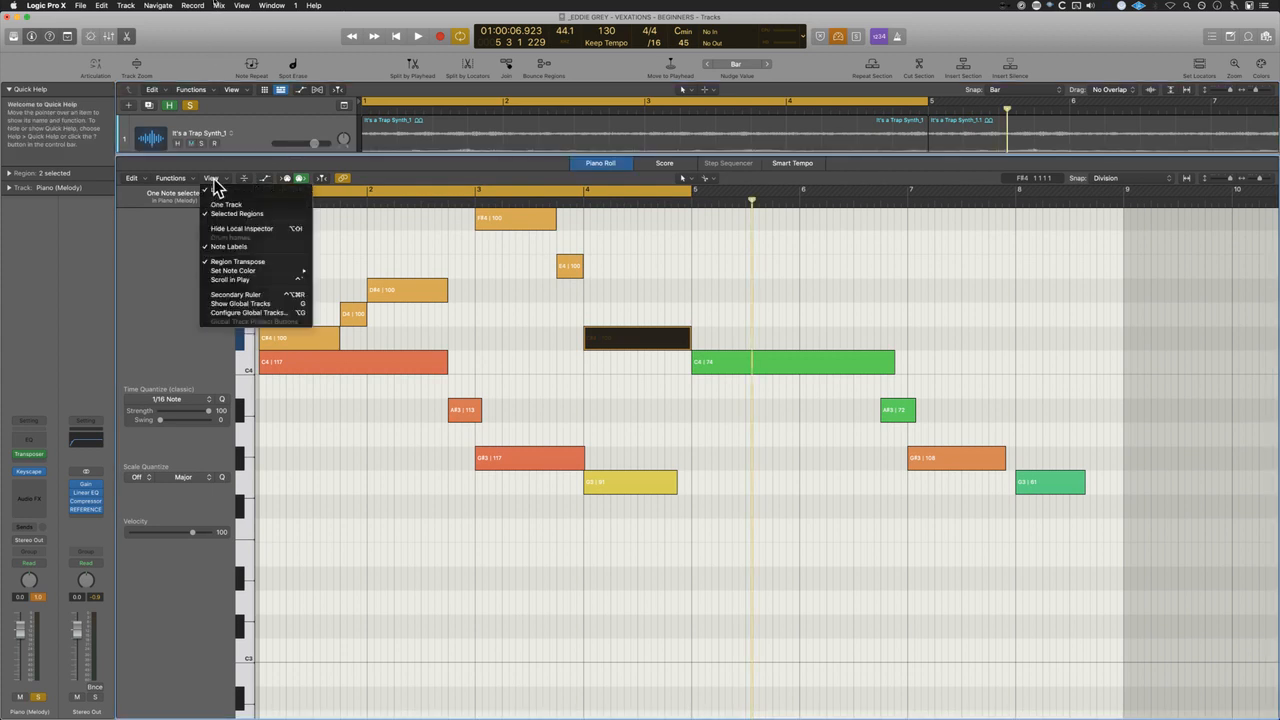
mouse_move(268, 272)
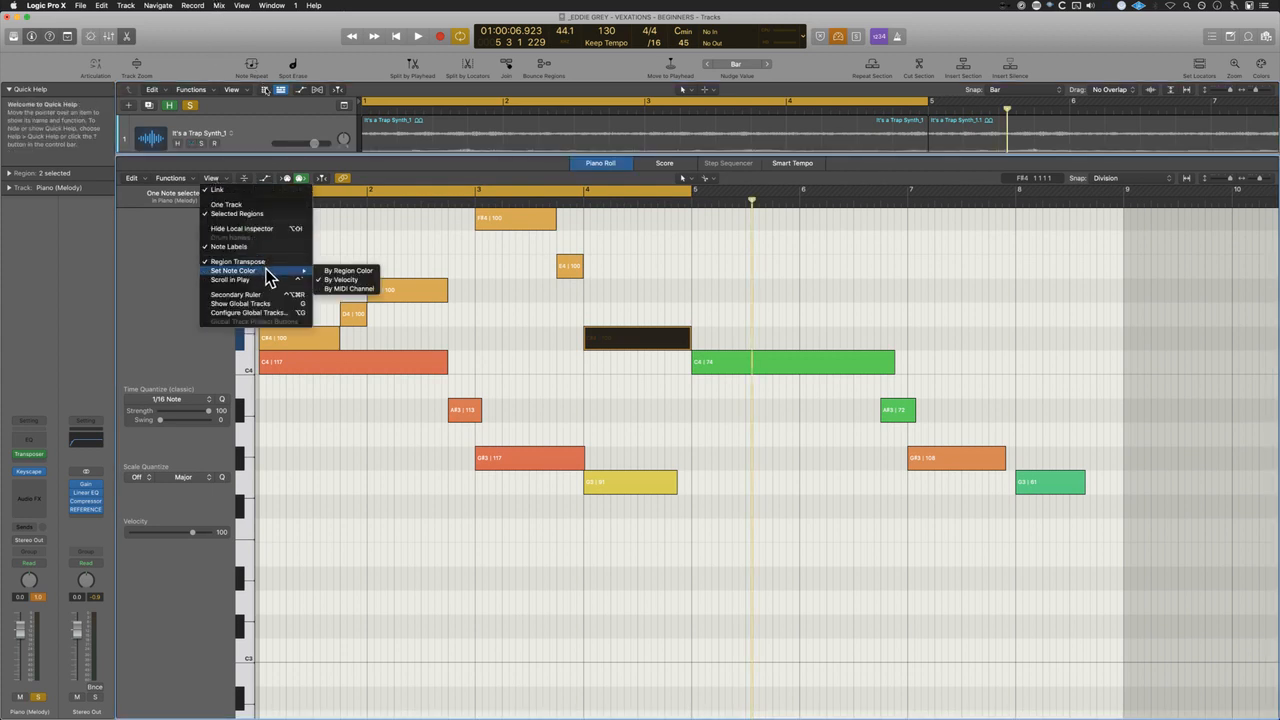
left_click(349, 288)
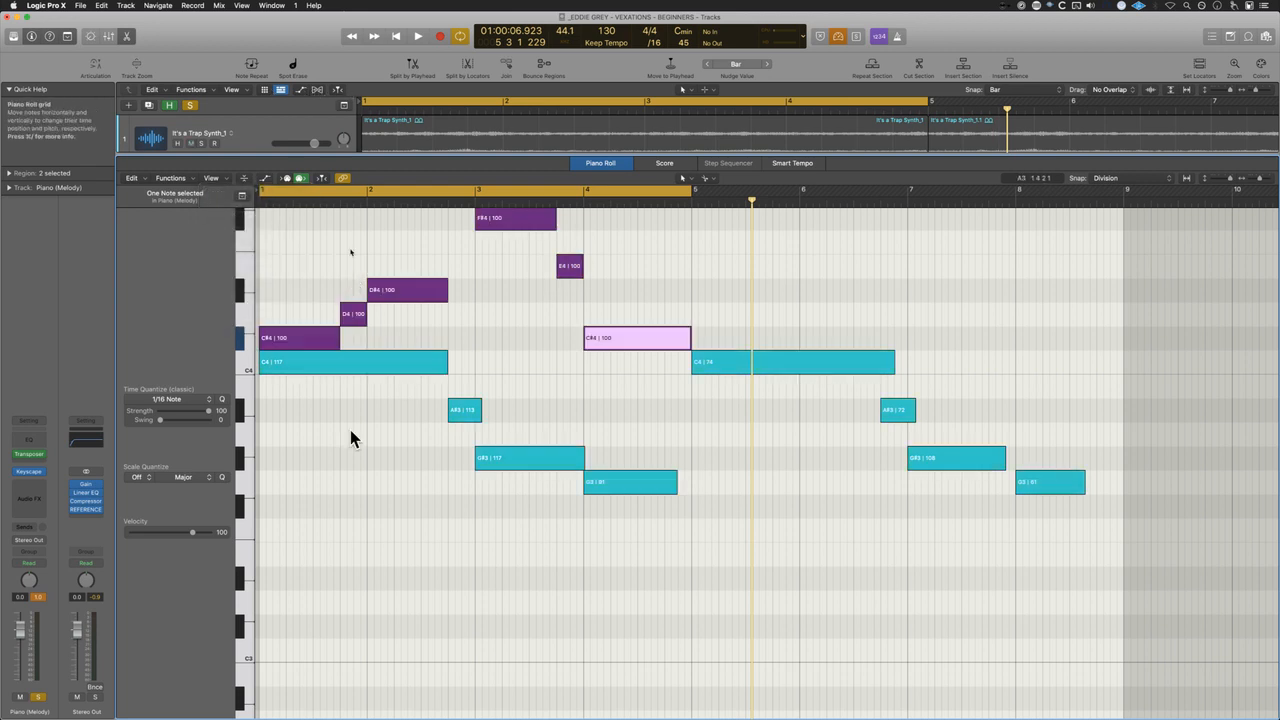
Step: Delete the four Alchemy notes between bars 5 and 9 in the Piano Roll
scroll(560, 553, "up", 1)
scroll(560, 553, "up", 5)
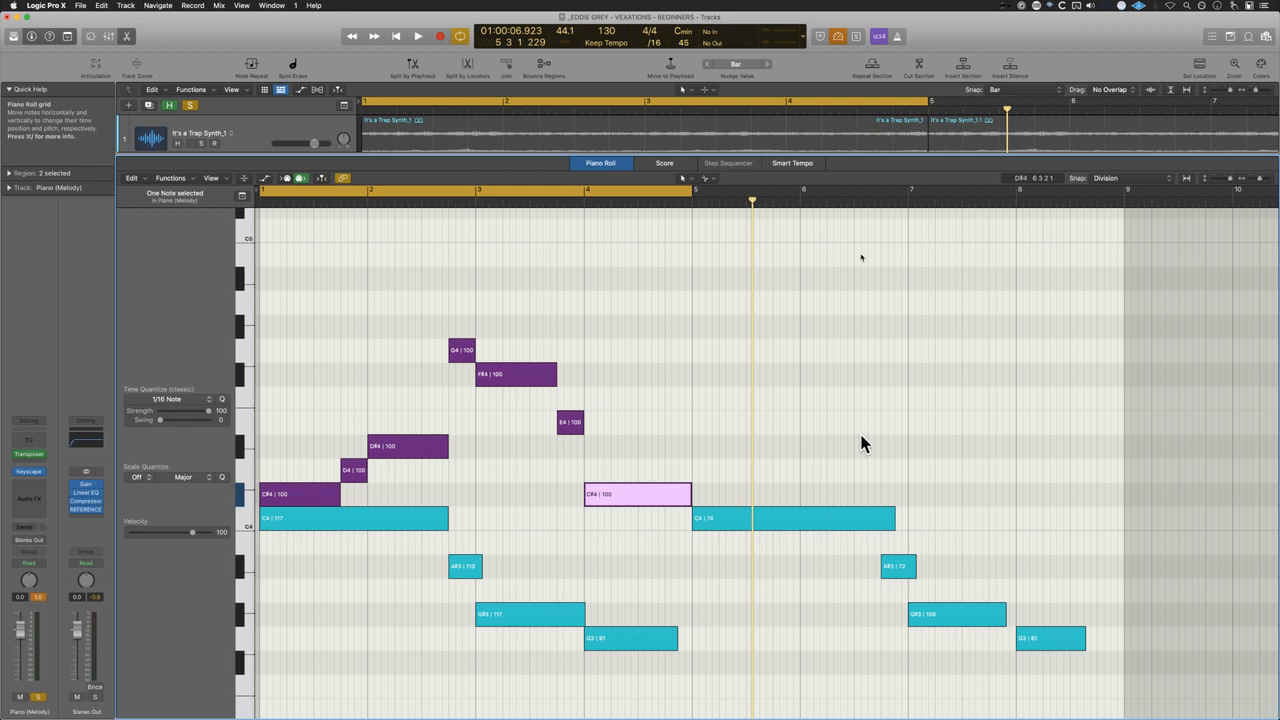
left_click_drag(850, 436, 1120, 650)
key("Delete")
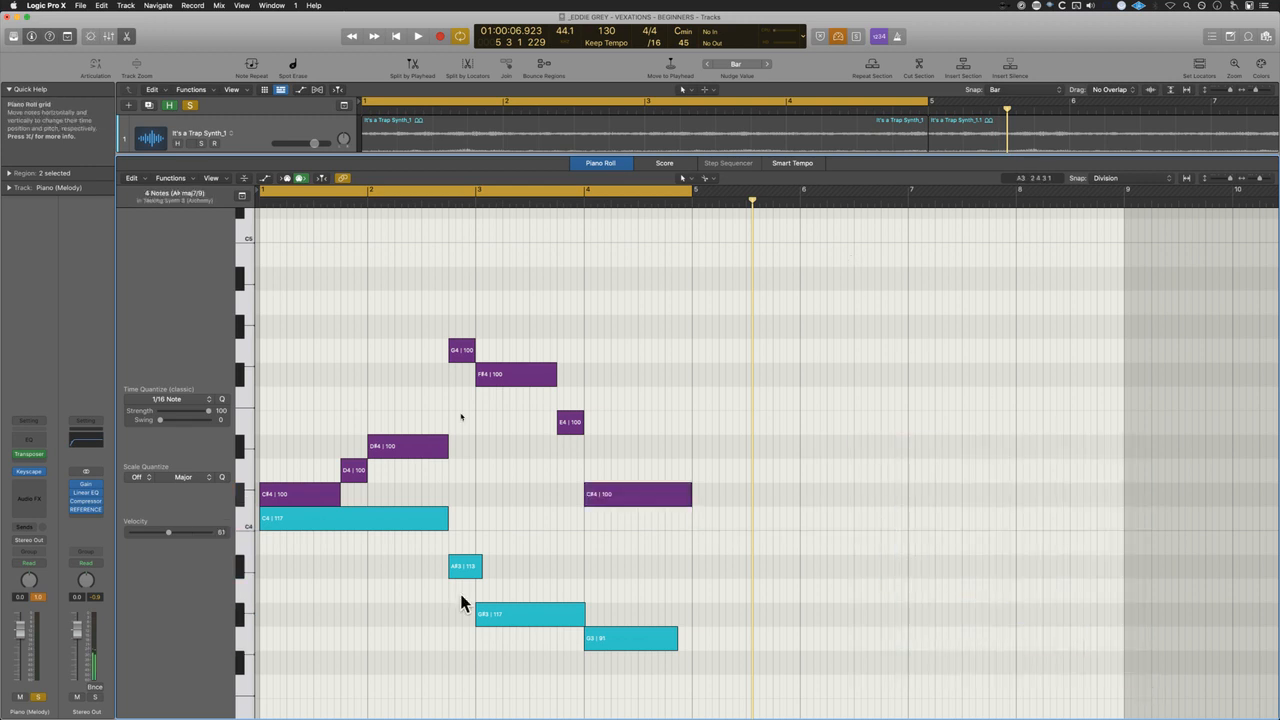
Step: Play the cycled section and compare the piano melody notes with the Alchemy notes in the Piano Roll
key("super+Right")
key("super+Right")
scroll(461, 594, "down", 5)
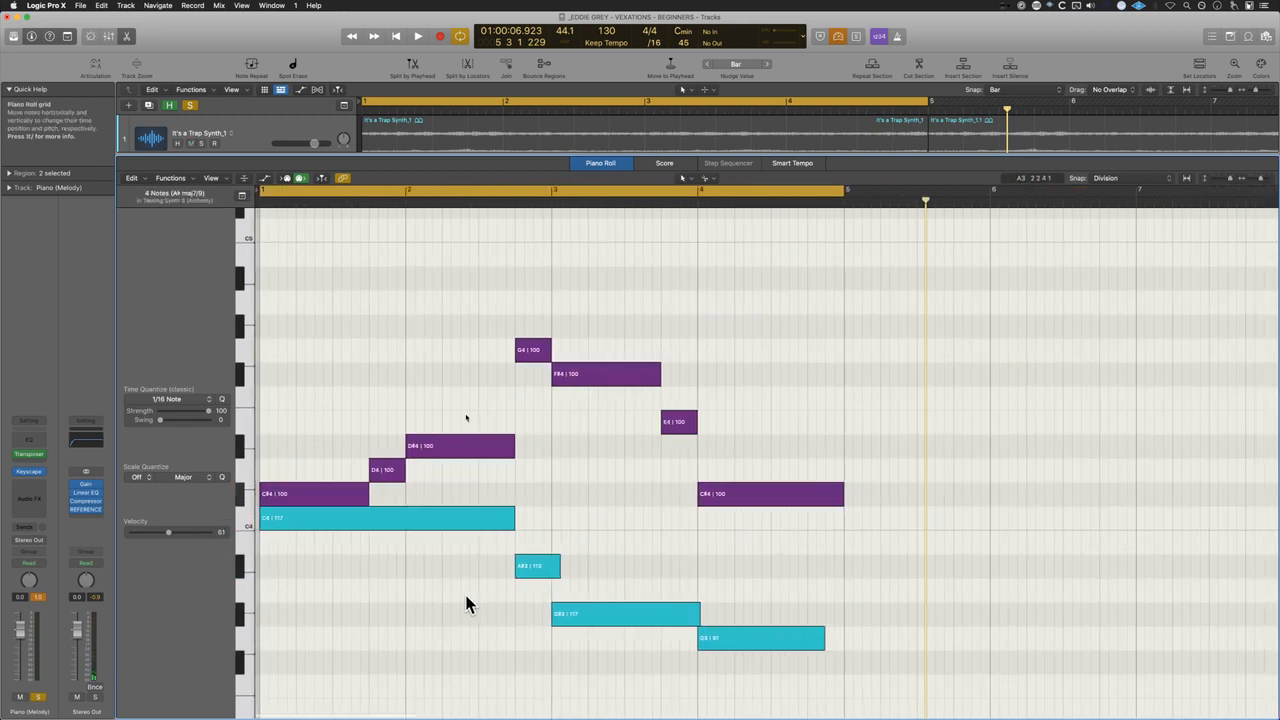
scroll(396, 579, "up", 5)
scroll(396, 580, "left", 8)
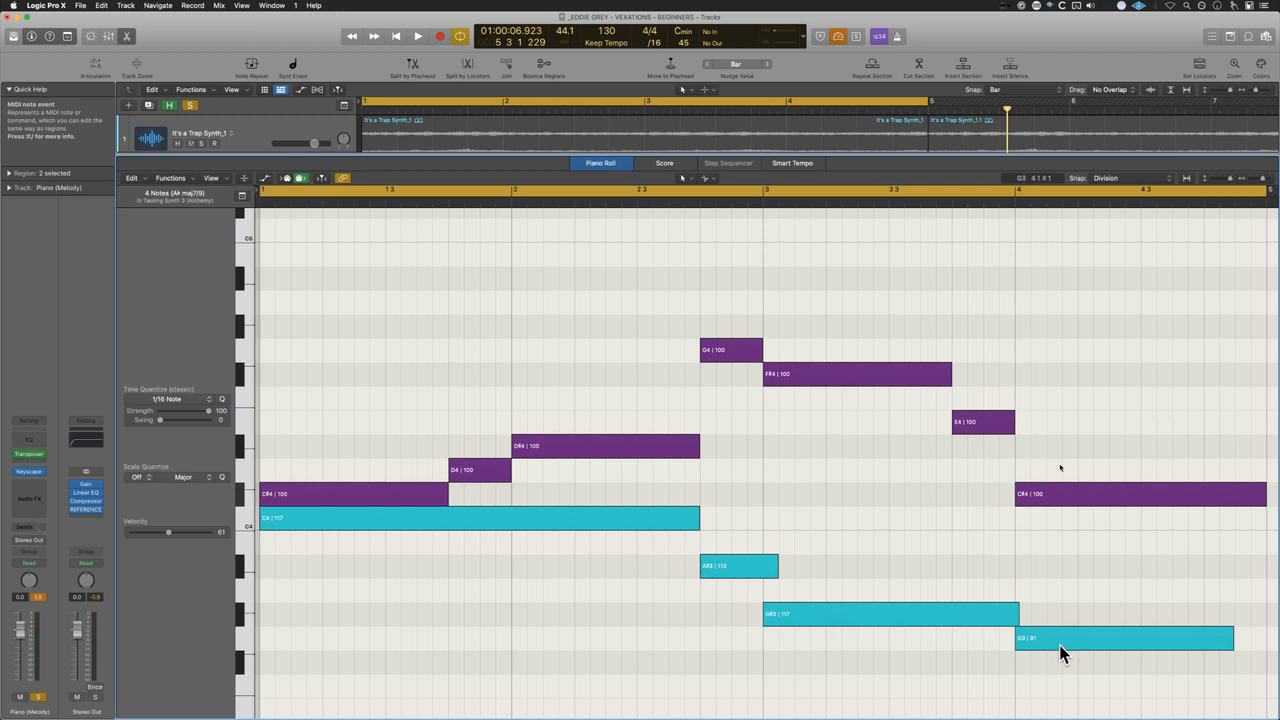
key("space")
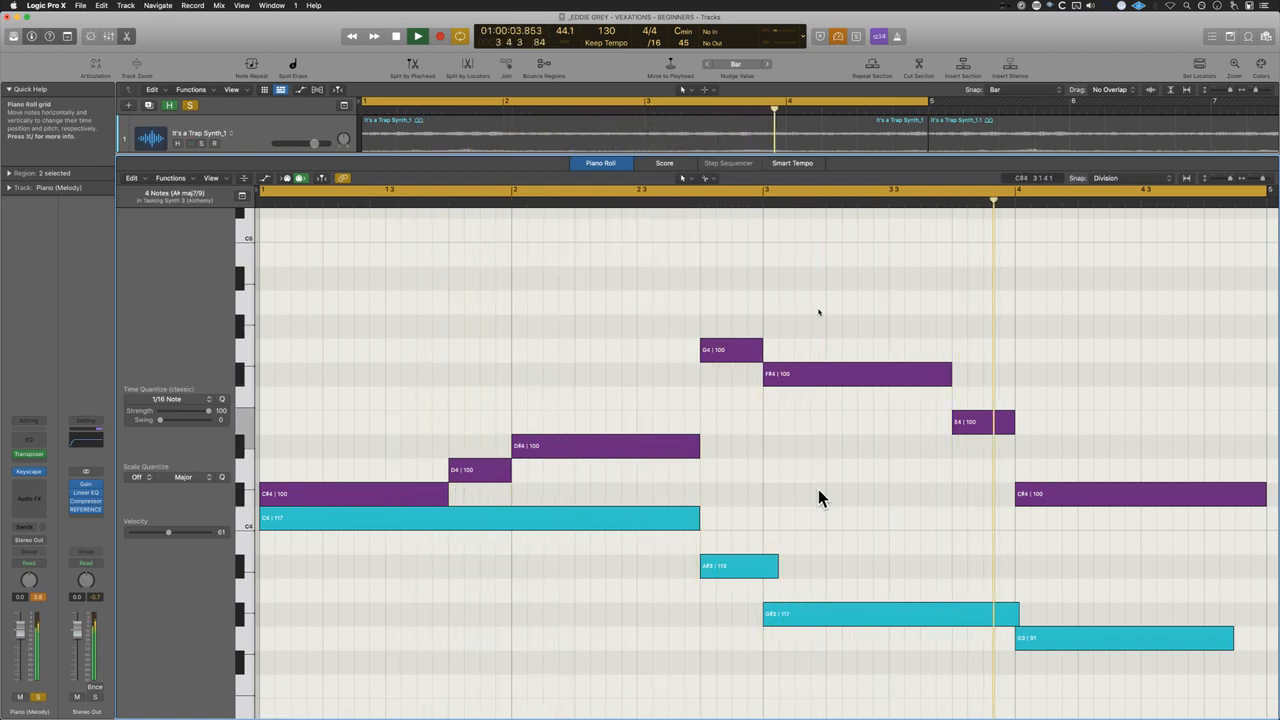
key("super+Left")
key("super+Left")
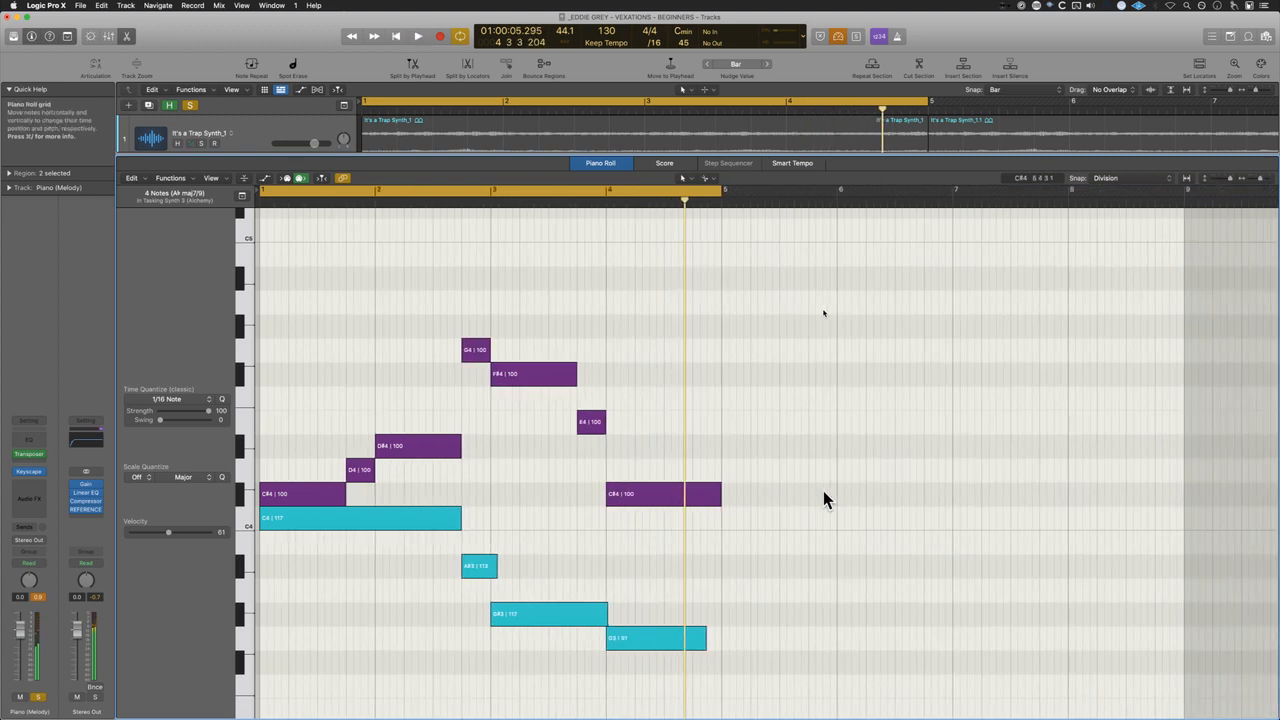
Step: Close the Piano Roll and clear the solo on all tracks
key("e")
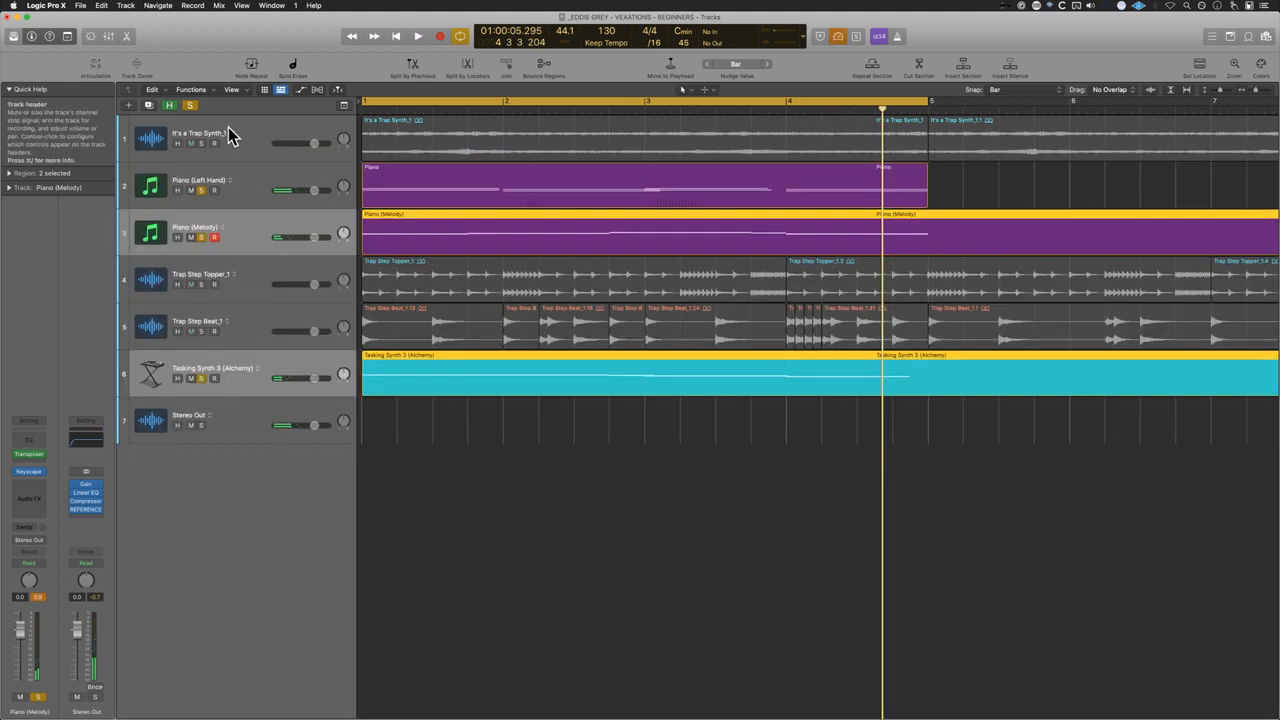
left_click(190, 106)
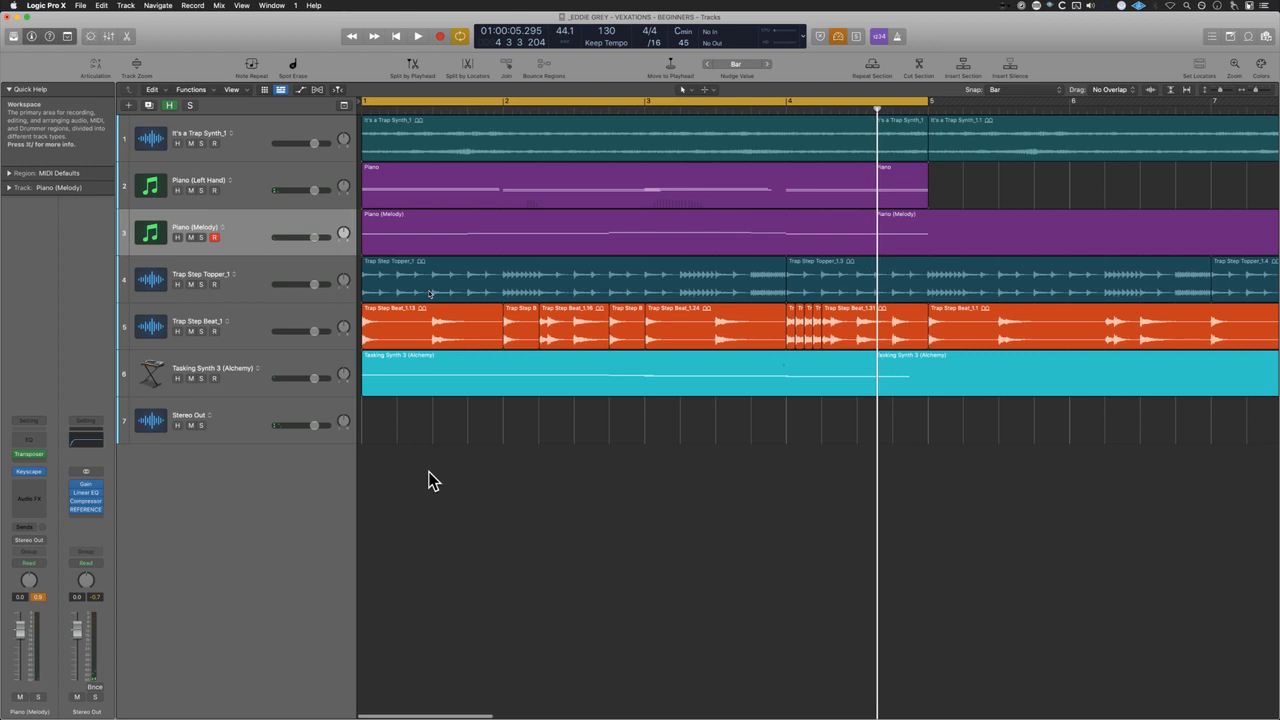
Step: Split off and delete the empty parts of the Alchemy and Piano (Melody) regions between bars 5 and 9
key("super+Left")
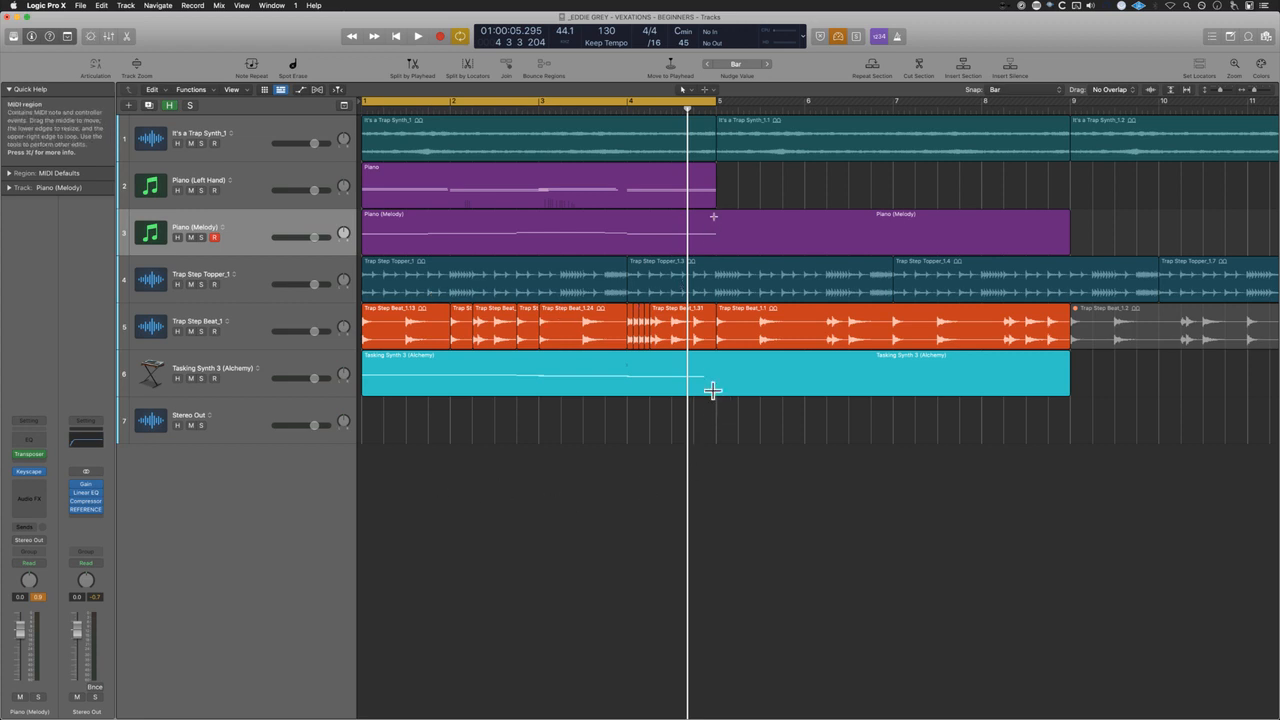
left_click(752, 395)
key("Delete")
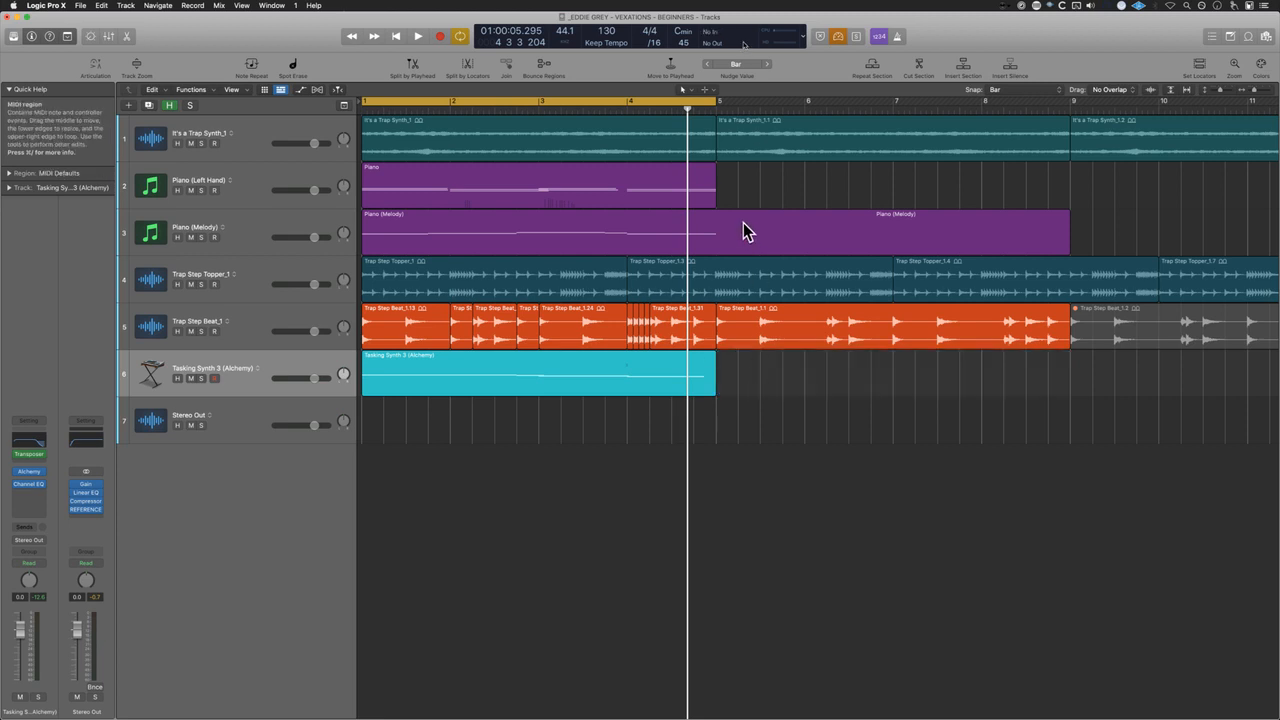
left_click(716, 222)
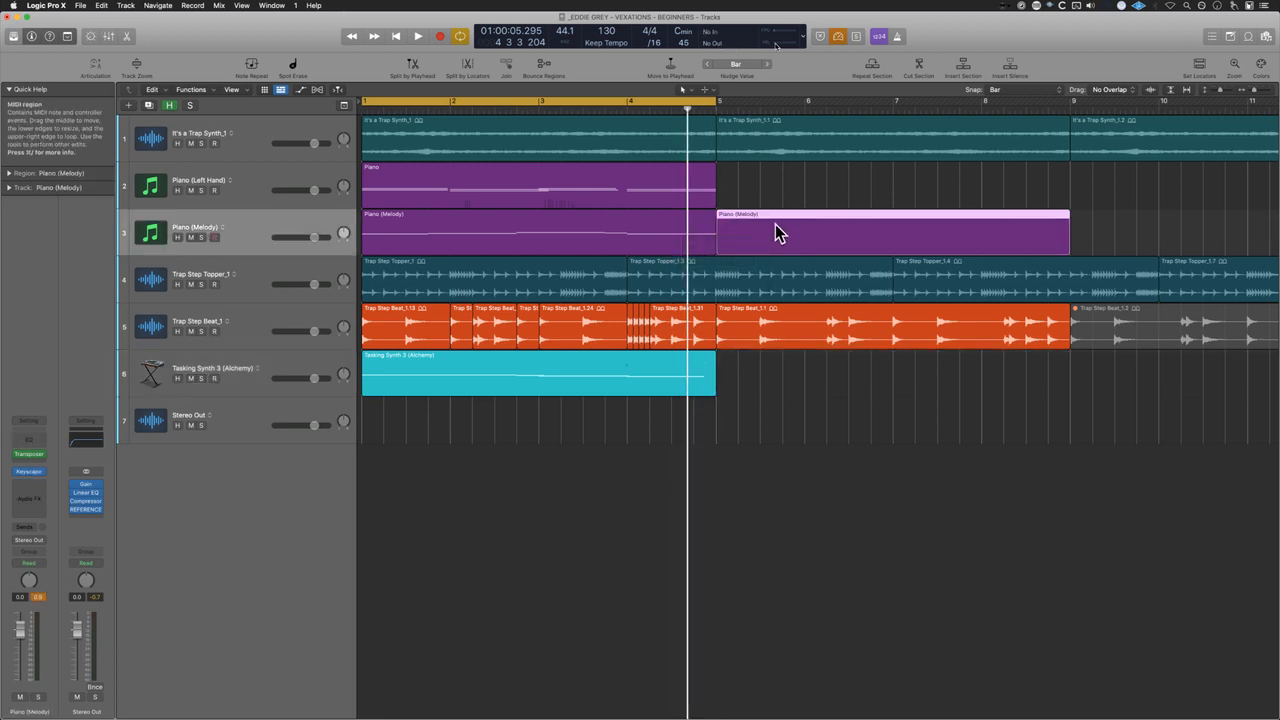
key("Delete")
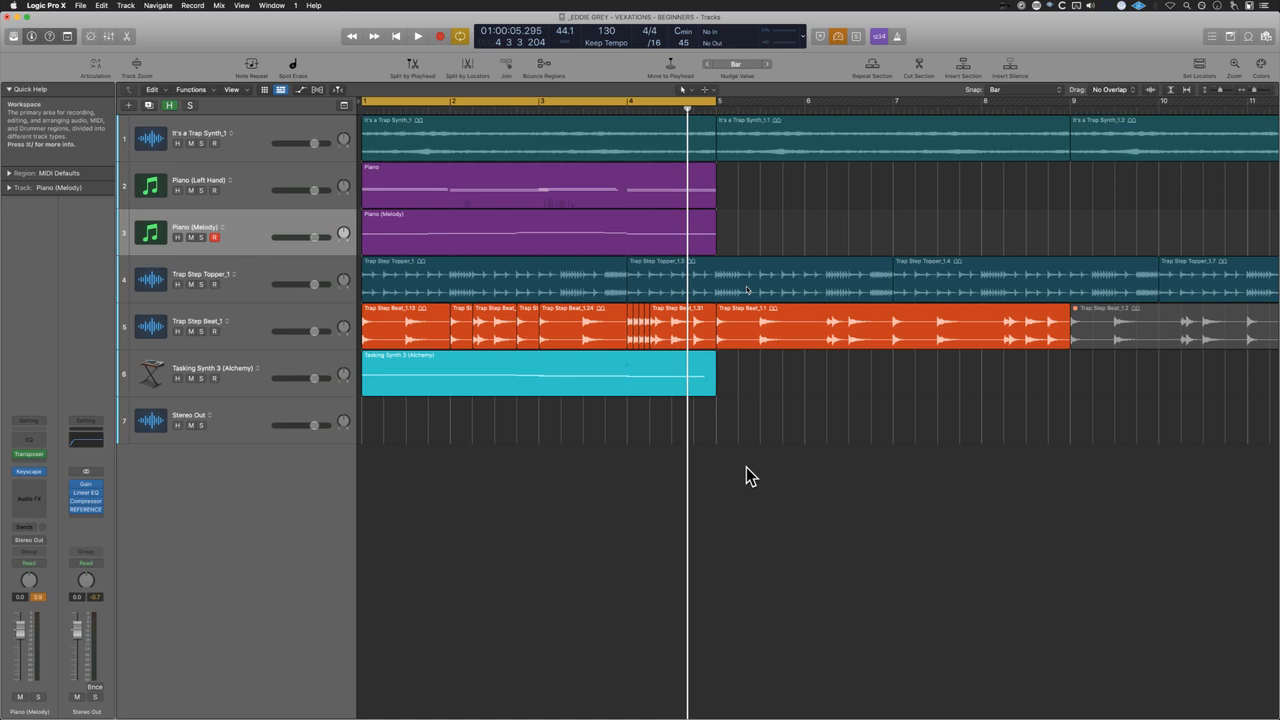
Step: Select tracks 1 to 6 and increase the height of the It's a Trap Synth_1 track, clearing the selection when done
key("super+Left")
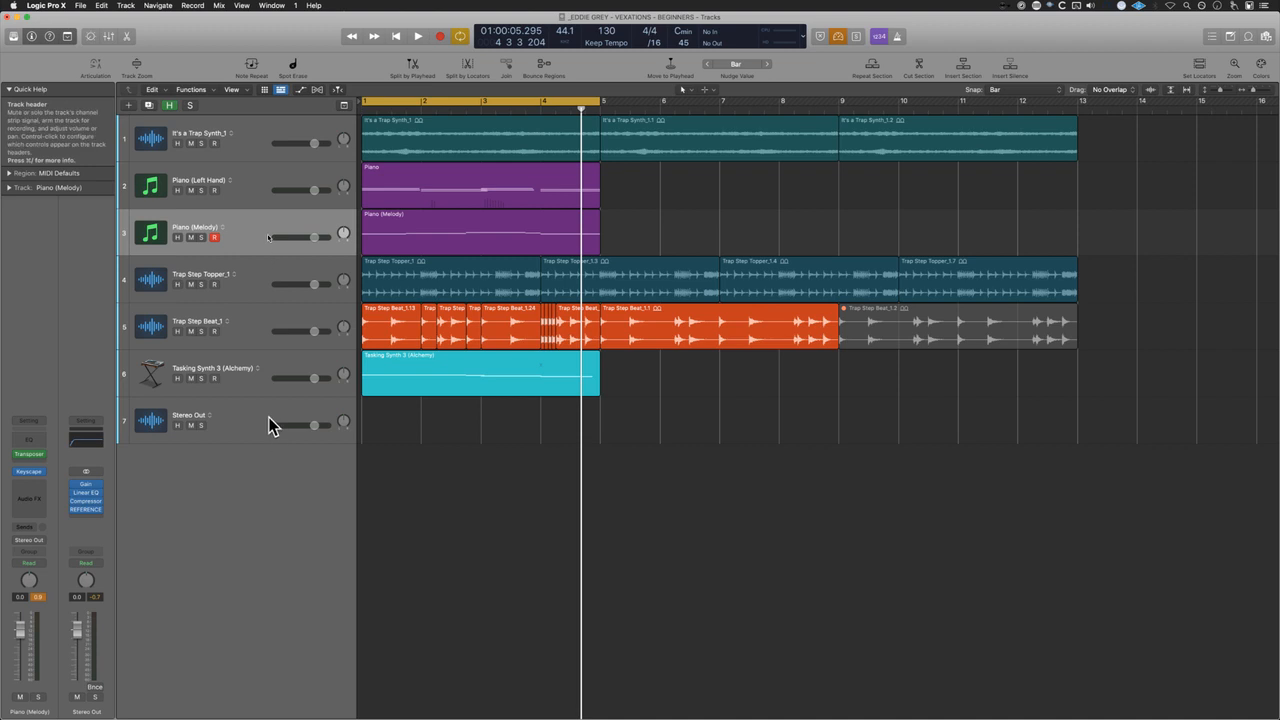
left_click(247, 388)
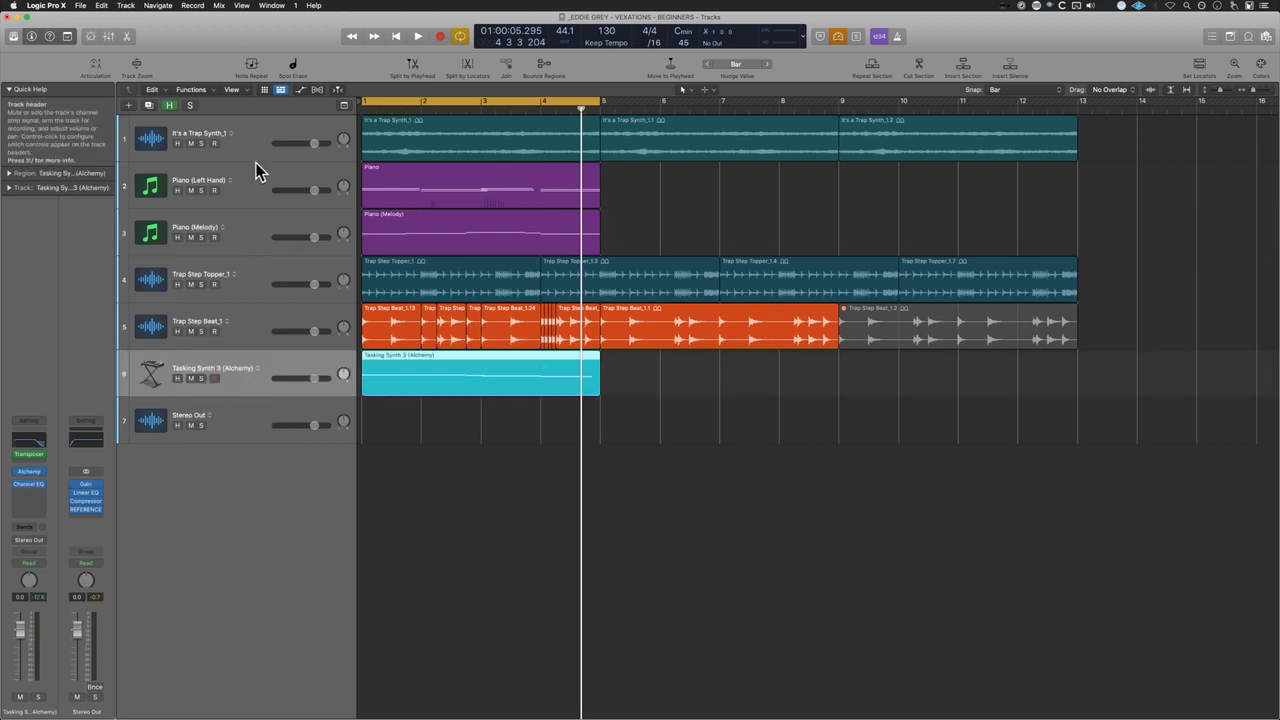
left_click(251, 152, "shift")
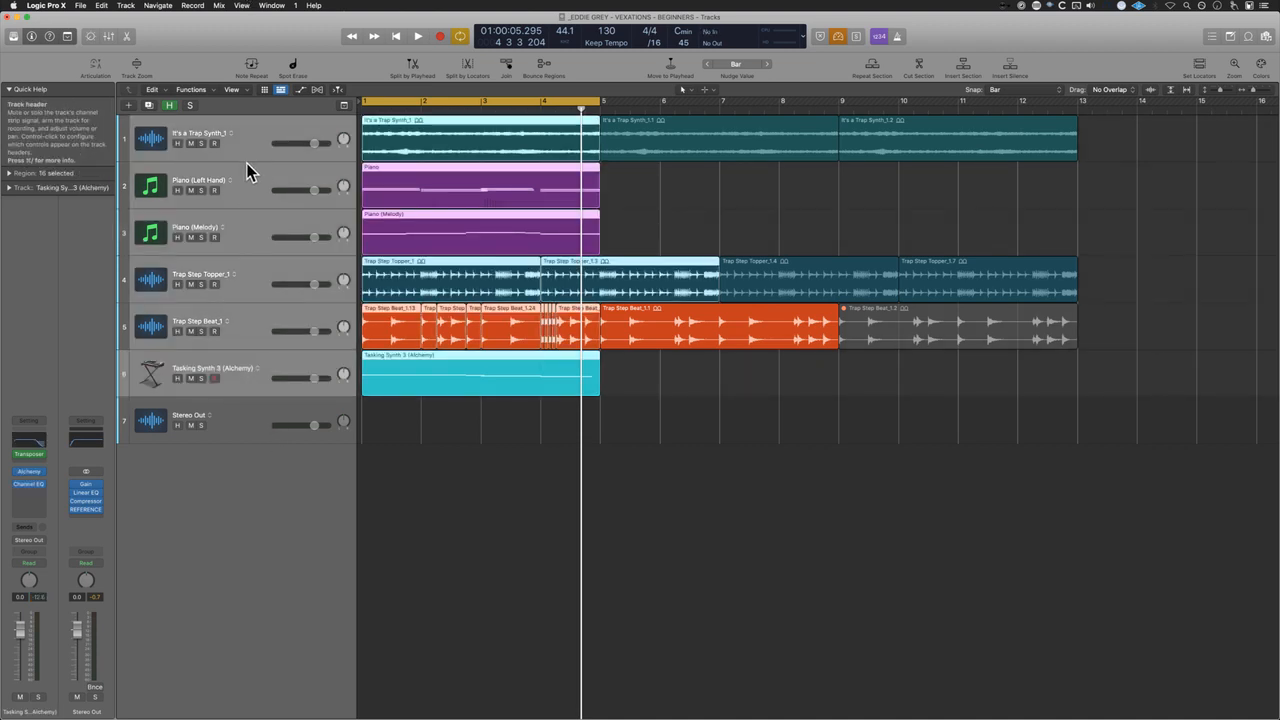
left_click_drag(245, 160, 250, 205)
left_click(425, 583)
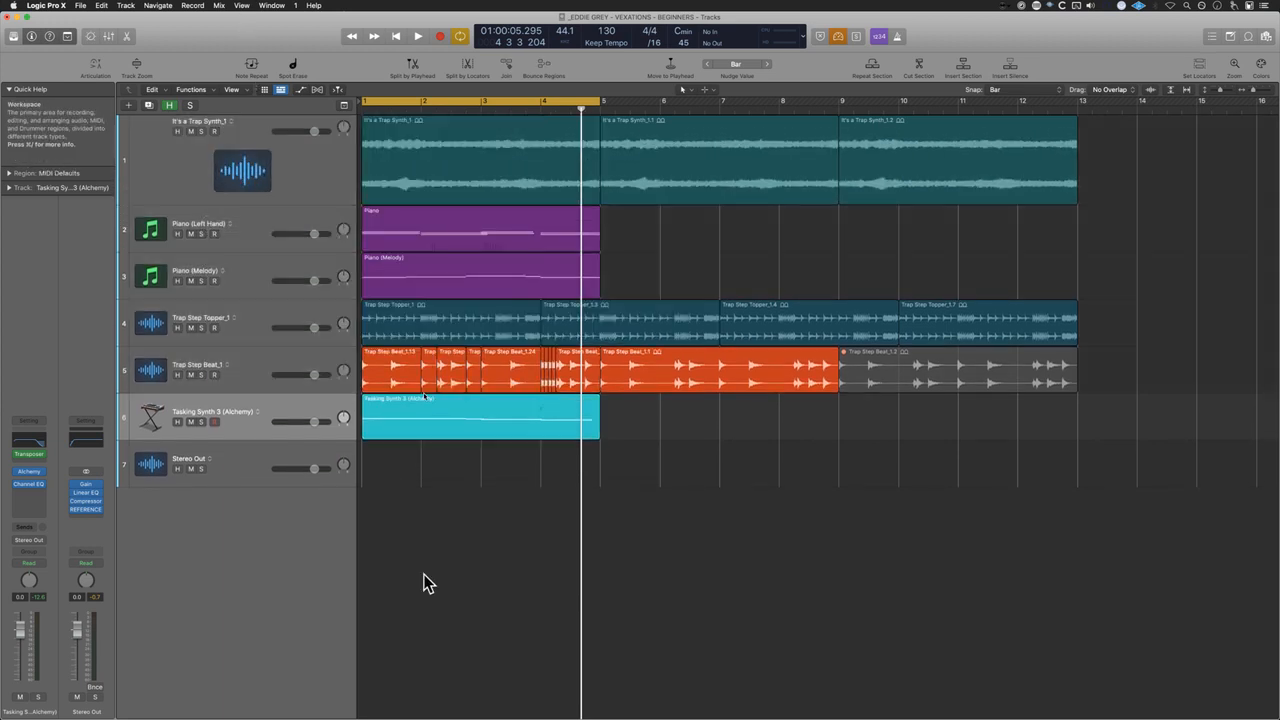
Step: Review the project notes on the intermediate topics Customize and Playing in Parts, and close the side browser
key("o")
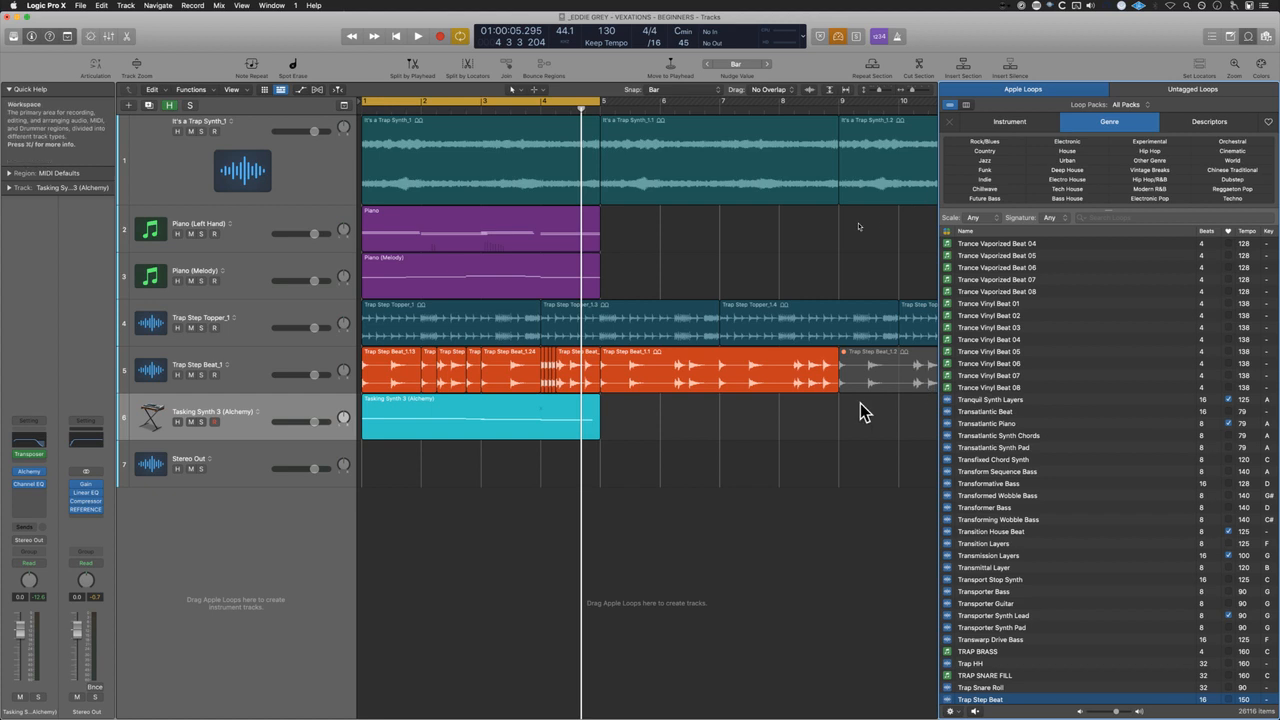
key("alt+super+p")
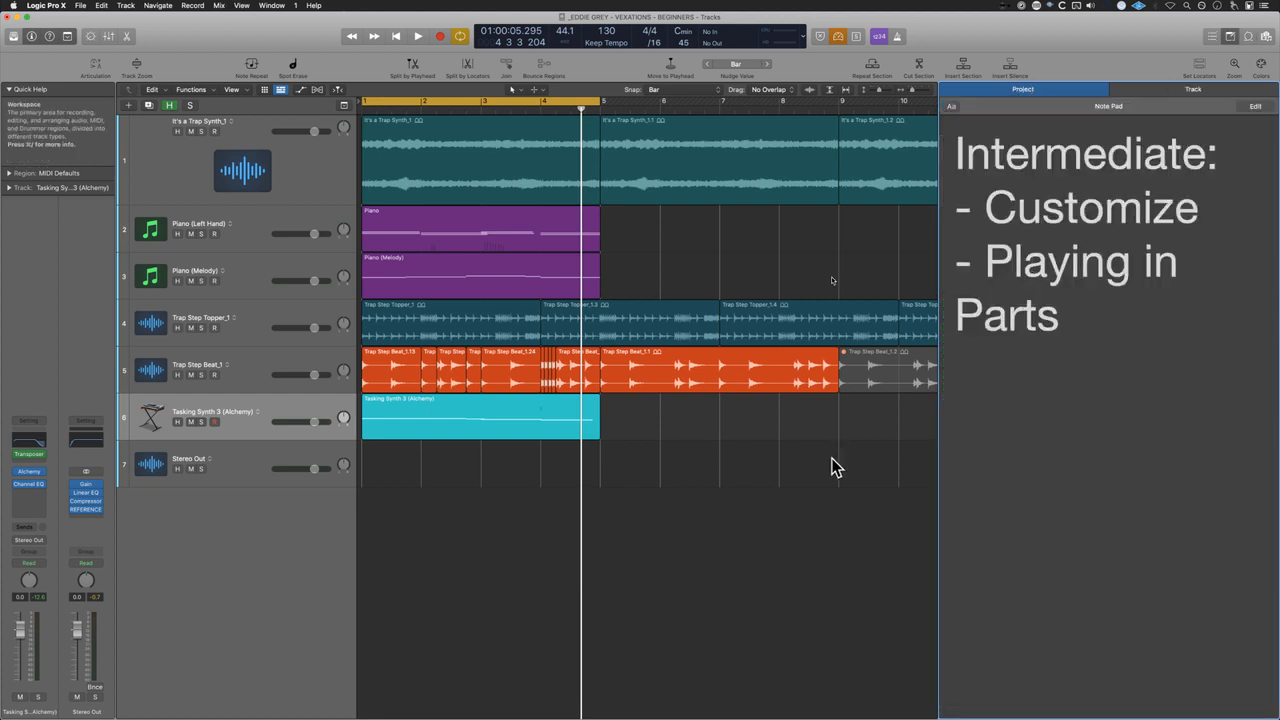
left_click(832, 459)
left_click(250, 160)
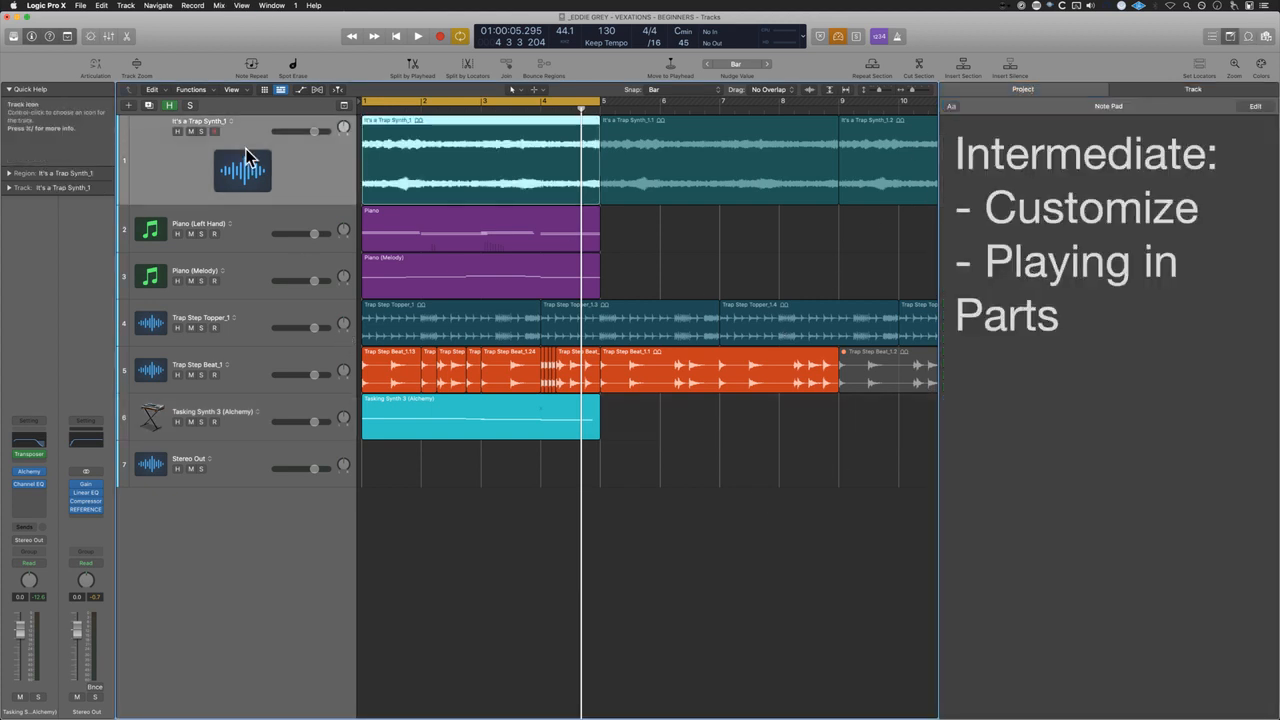
left_click(243, 245)
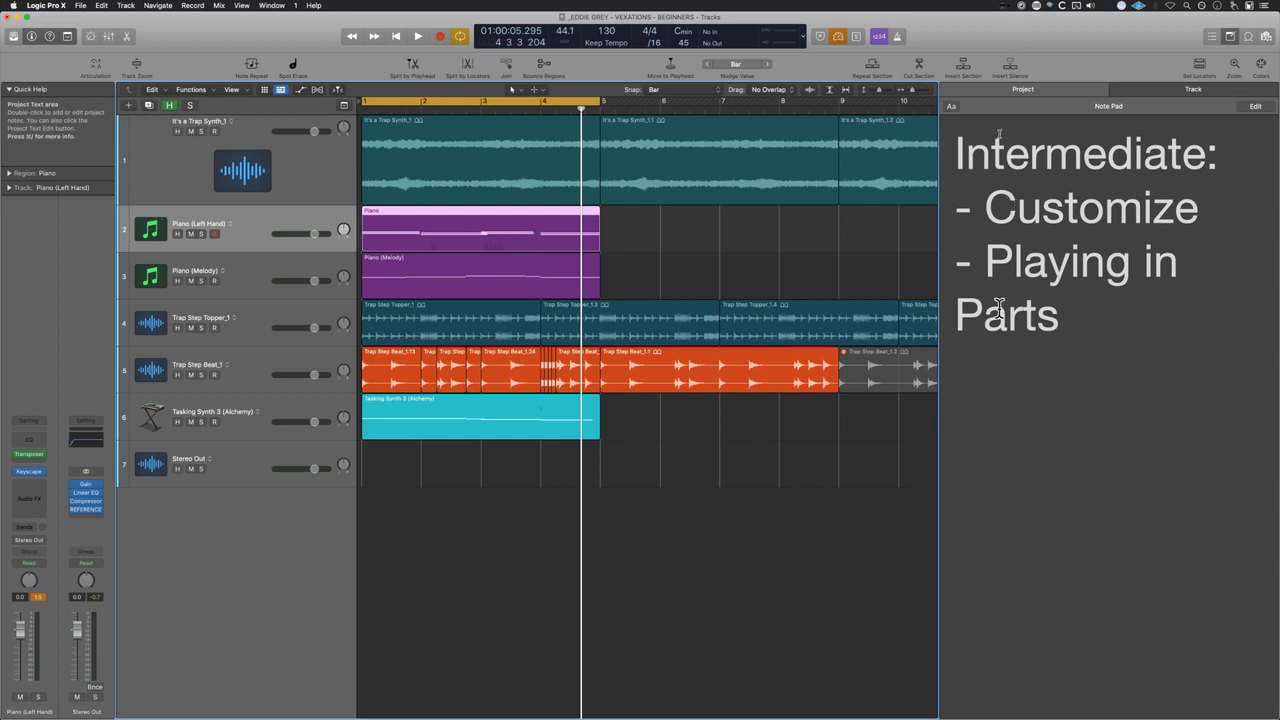
left_click_drag(985, 258, 1137, 350)
left_click(575, 526)
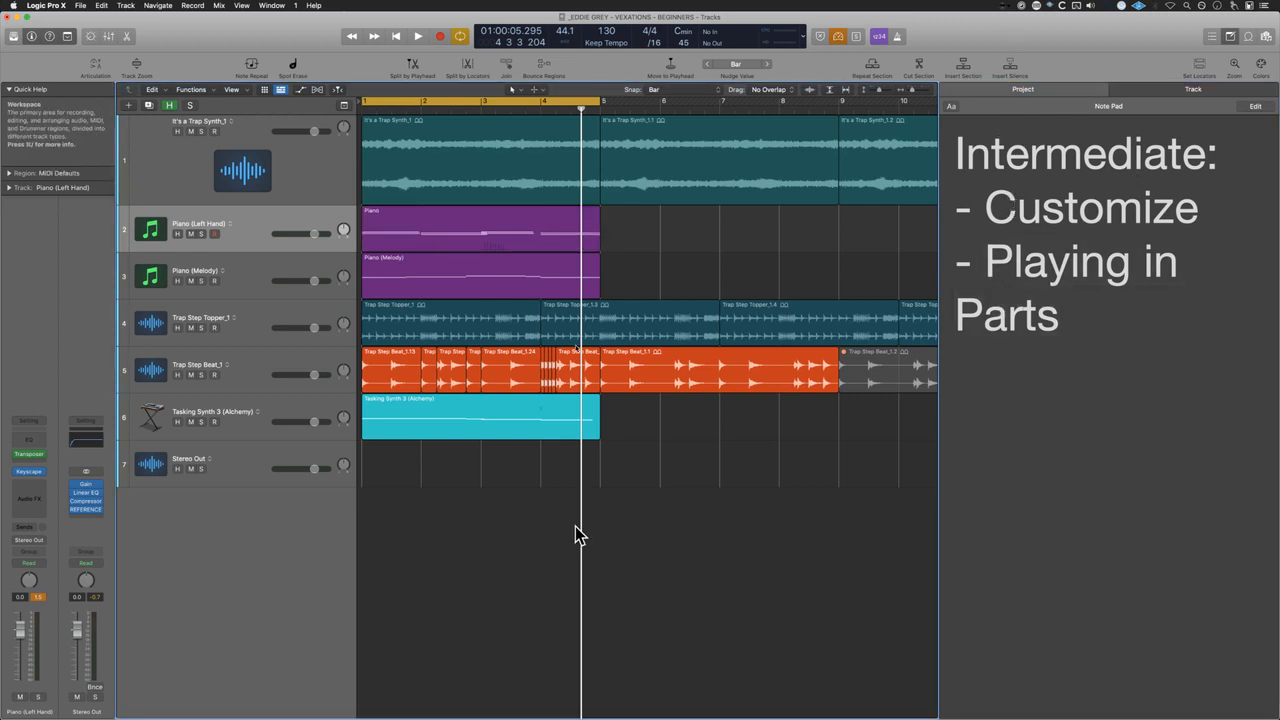
key("o")
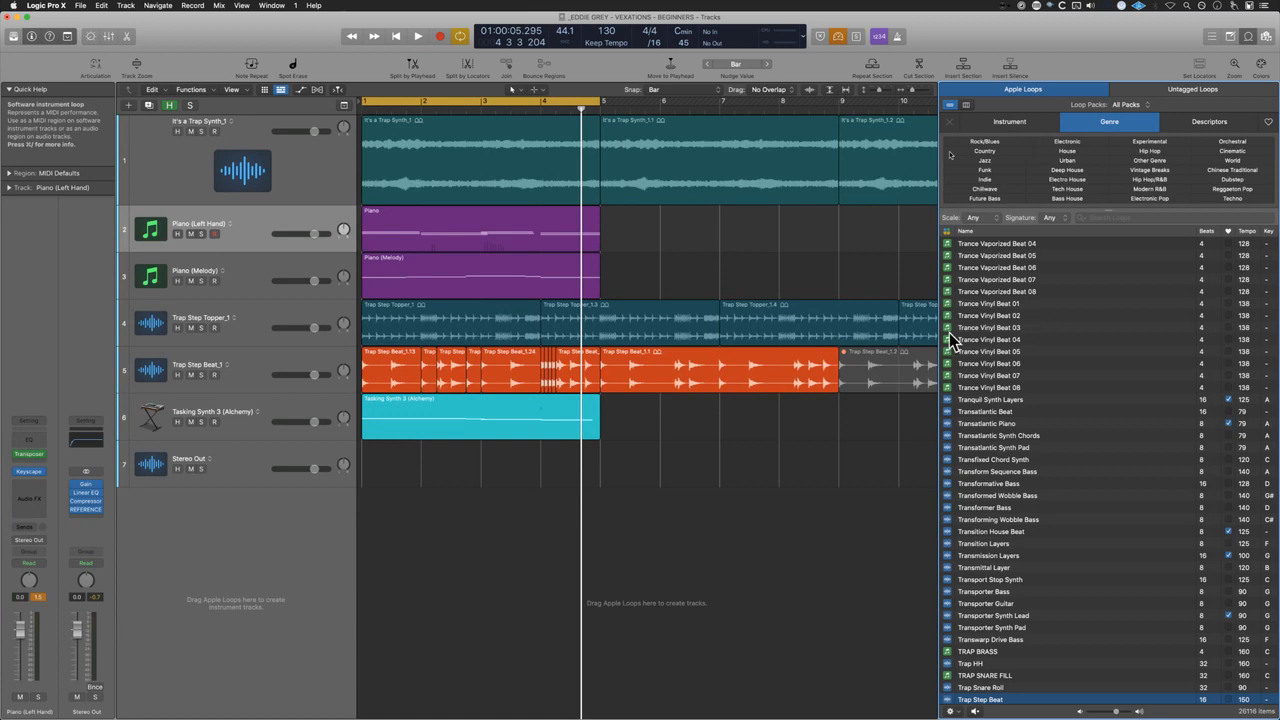
key("o")
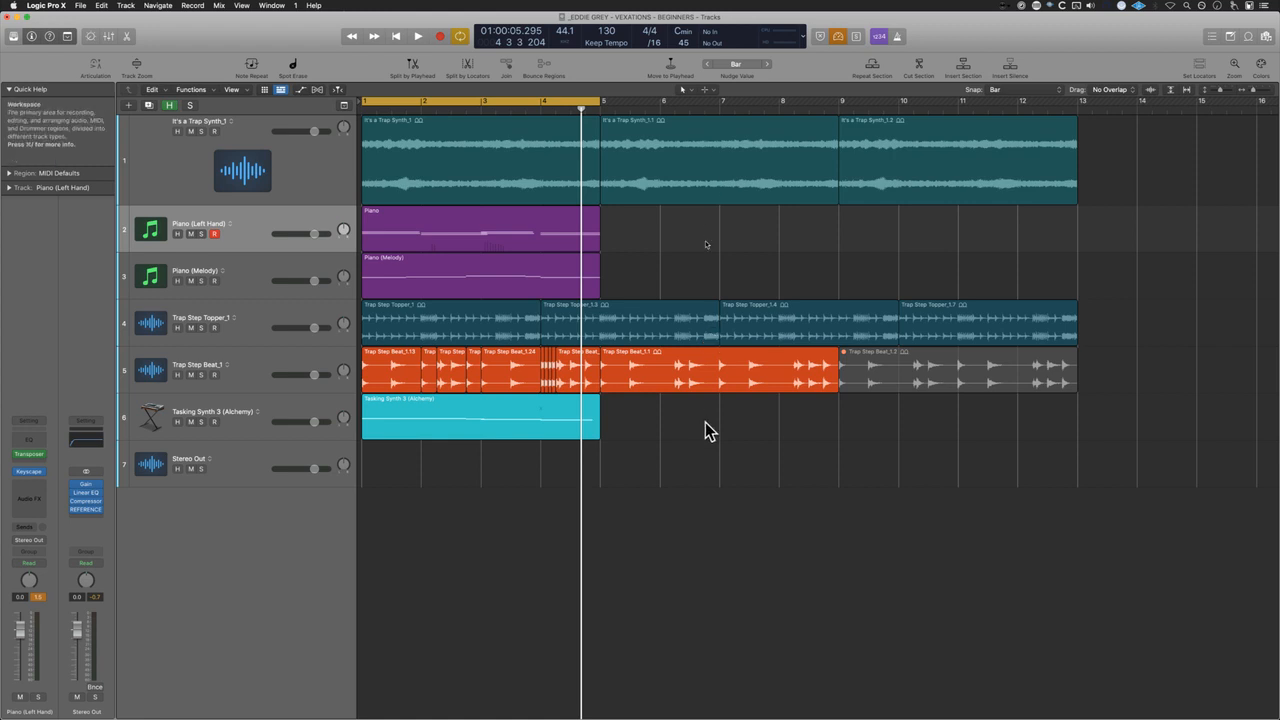
Step: Turn off cycle mode and select all regions in the arrangement
key("c")
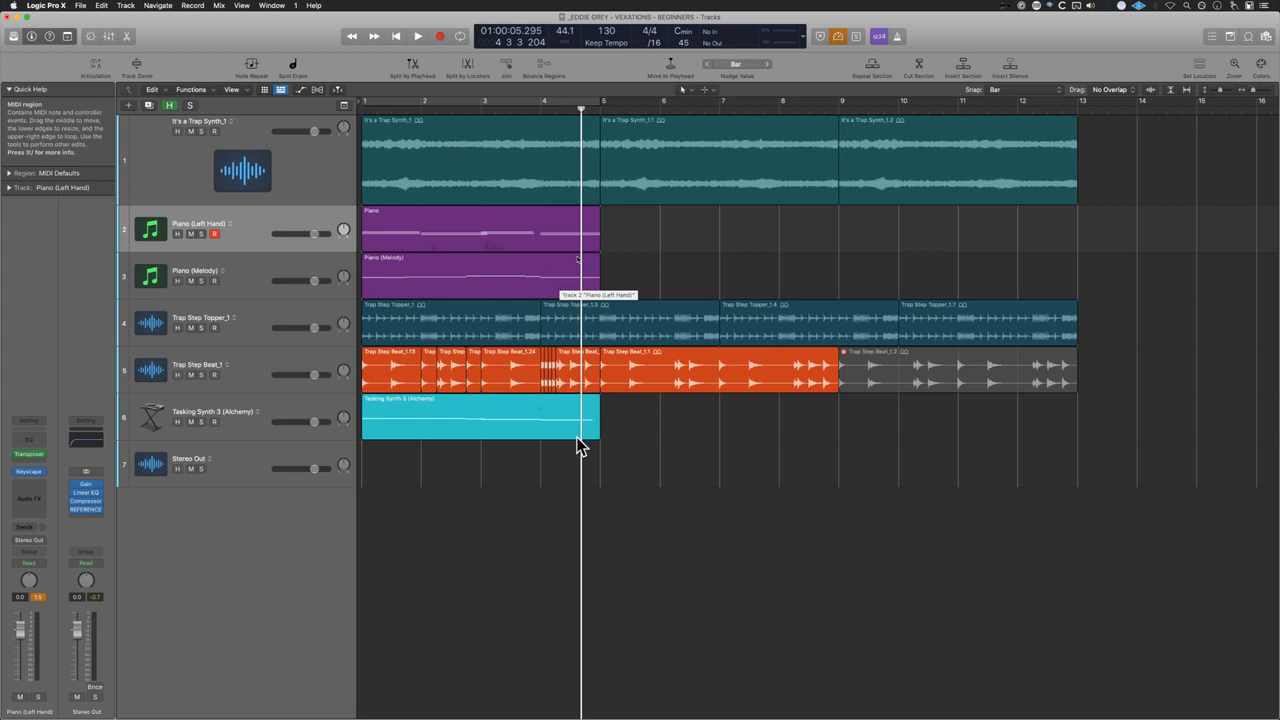
left_click_drag(1106, 521, 268, 8)
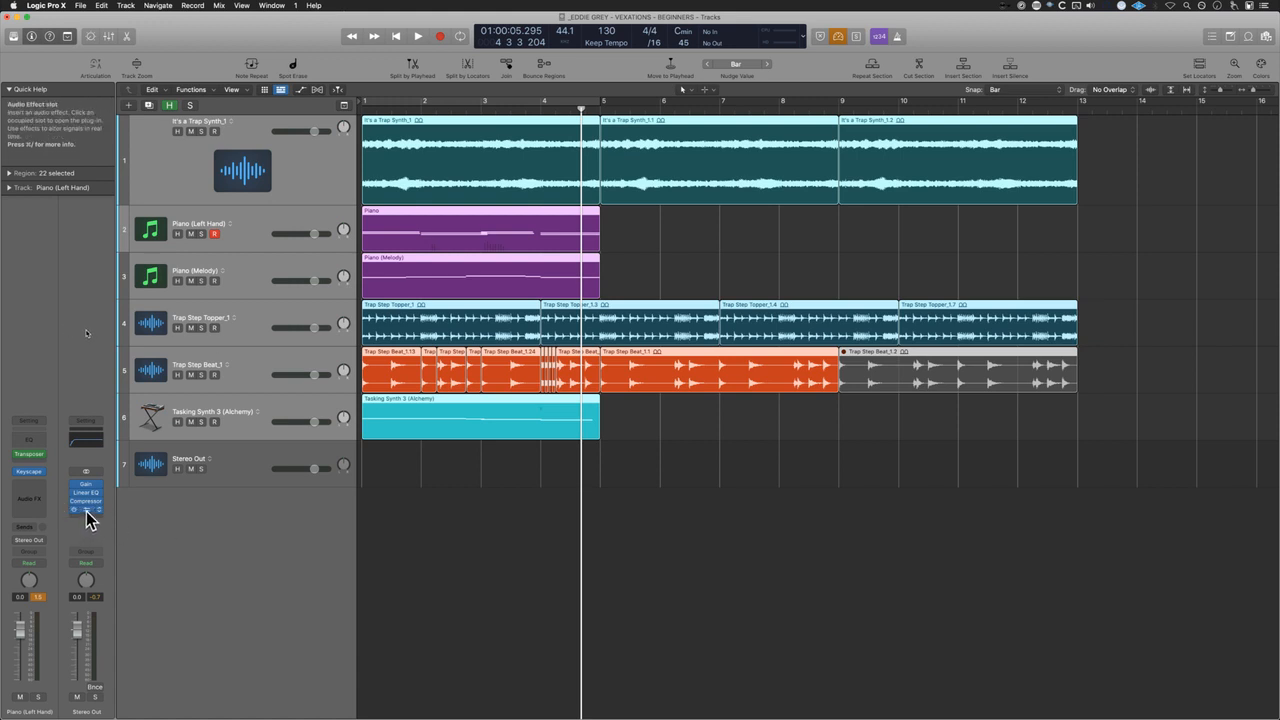
Step: Look through the saved user channel strip settings for Stereo Out without loading any, and clear the region selection
left_click(85, 421)
mouse_move(156, 586)
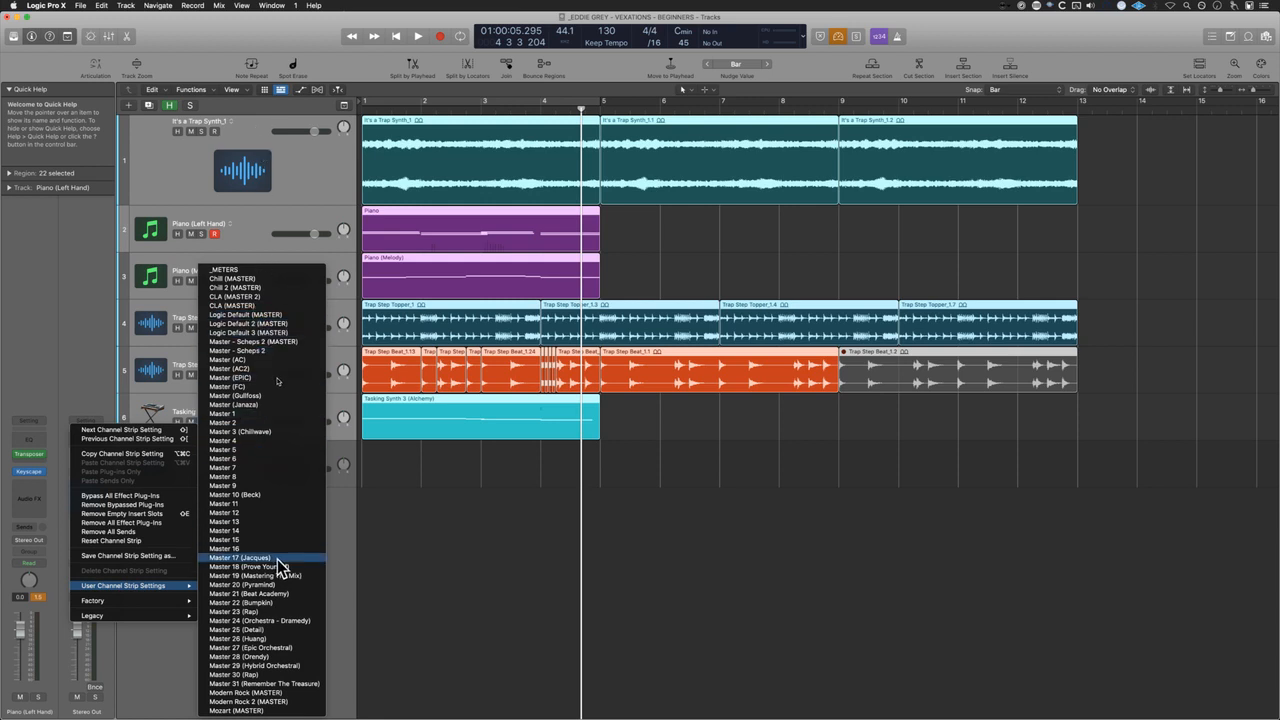
left_click(531, 439)
left_click(488, 527)
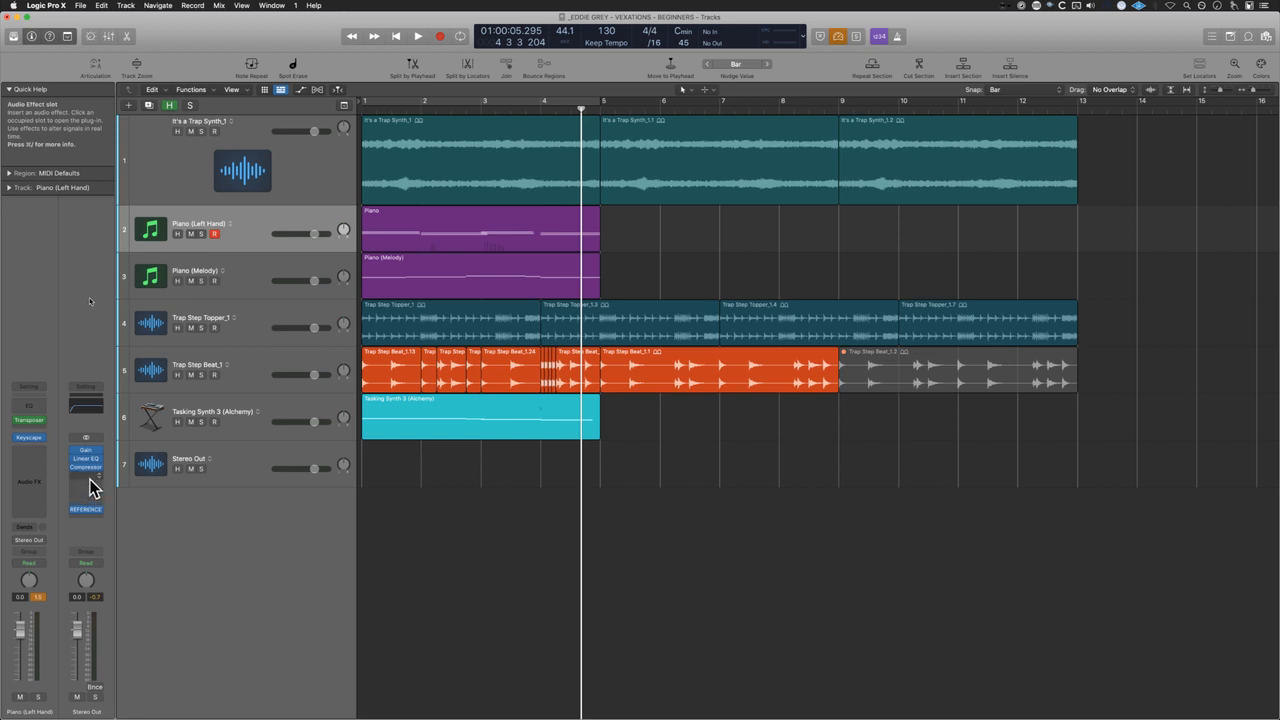
Step: Open the Compressor and Linear Phase EQ on Stereo Out side by side for review, and hide the plug-in windows
left_click(89, 490)
left_click(93, 467)
left_click(87, 458)
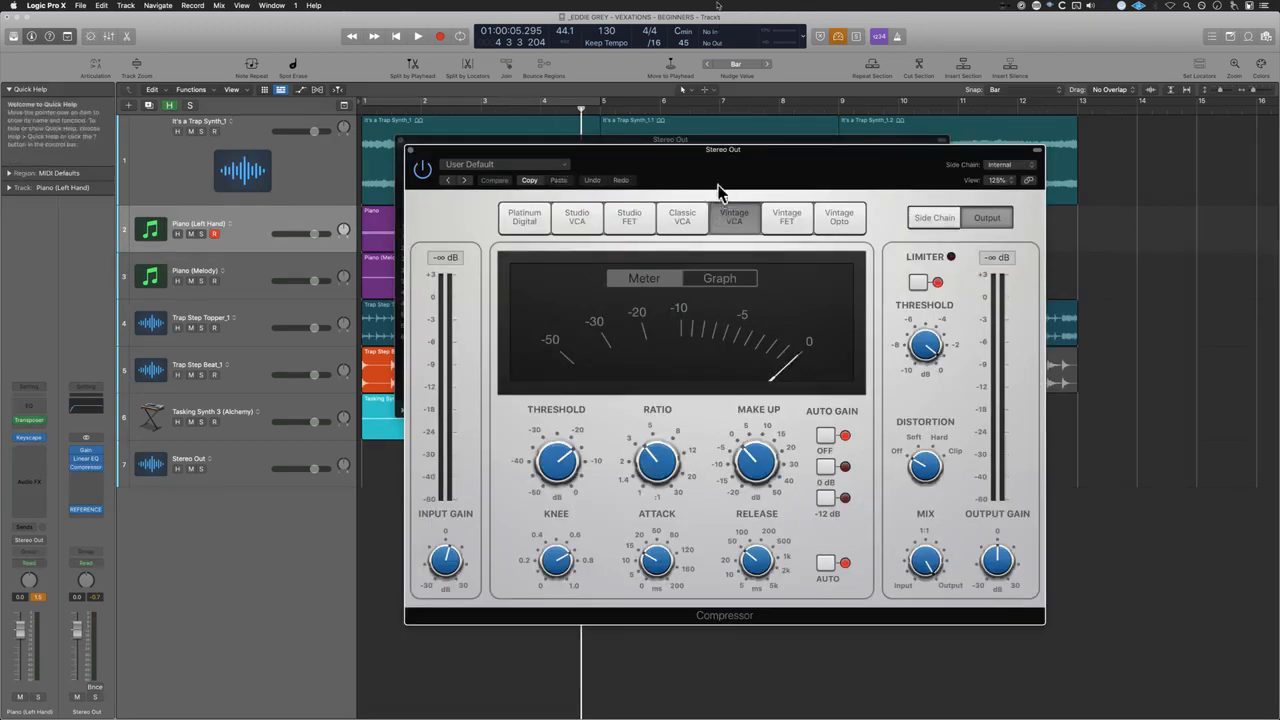
left_click_drag(706, 173, 868, 330)
left_click_drag(758, 172, 451, 80)
left_click_drag(818, 330, 884, 71)
left_click_drag(527, 66, 557, 60)
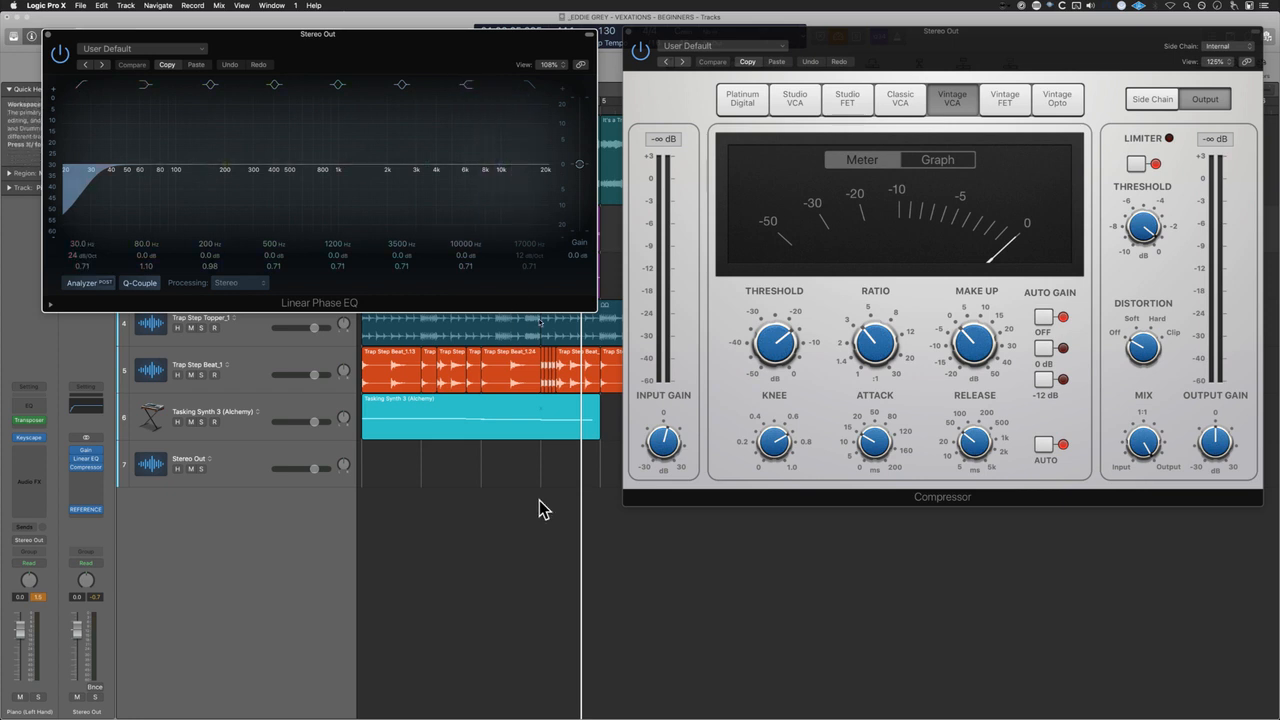
key("v")
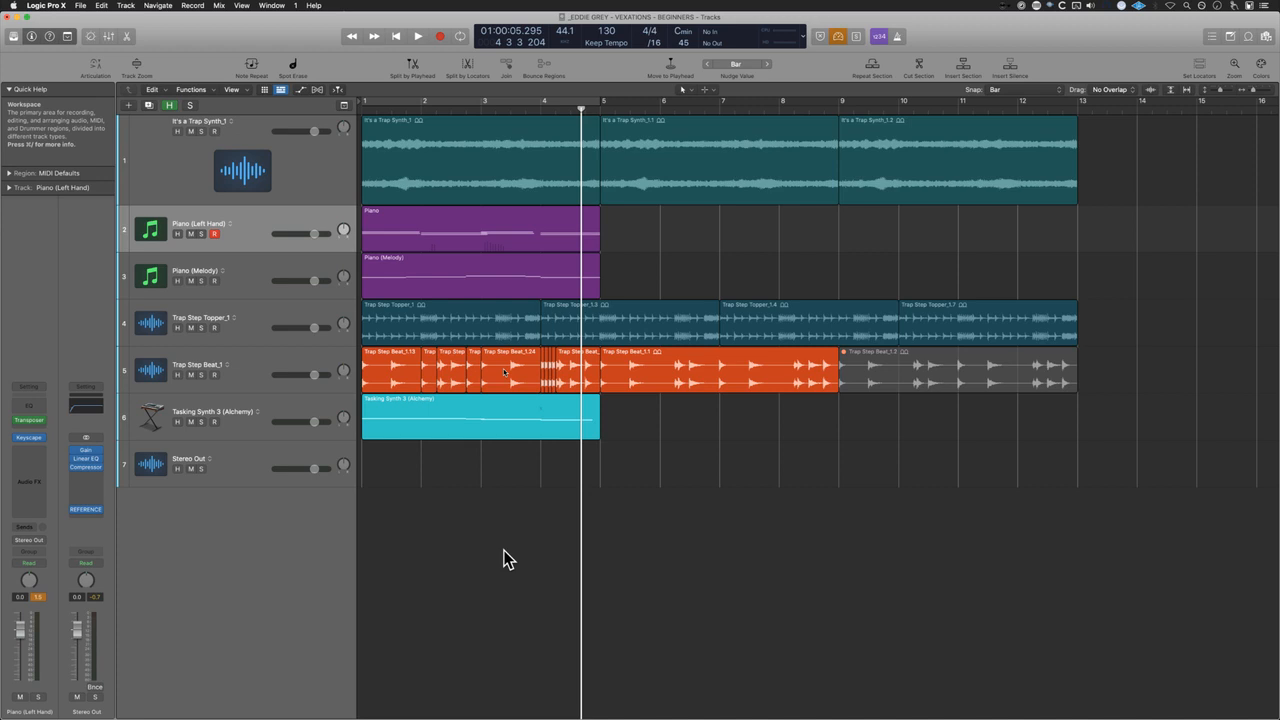
Step: Switch to the (2) VEXATIONS project alternative, saving the changes to the current one
left_click(82, 6)
mouse_move(155, 134)
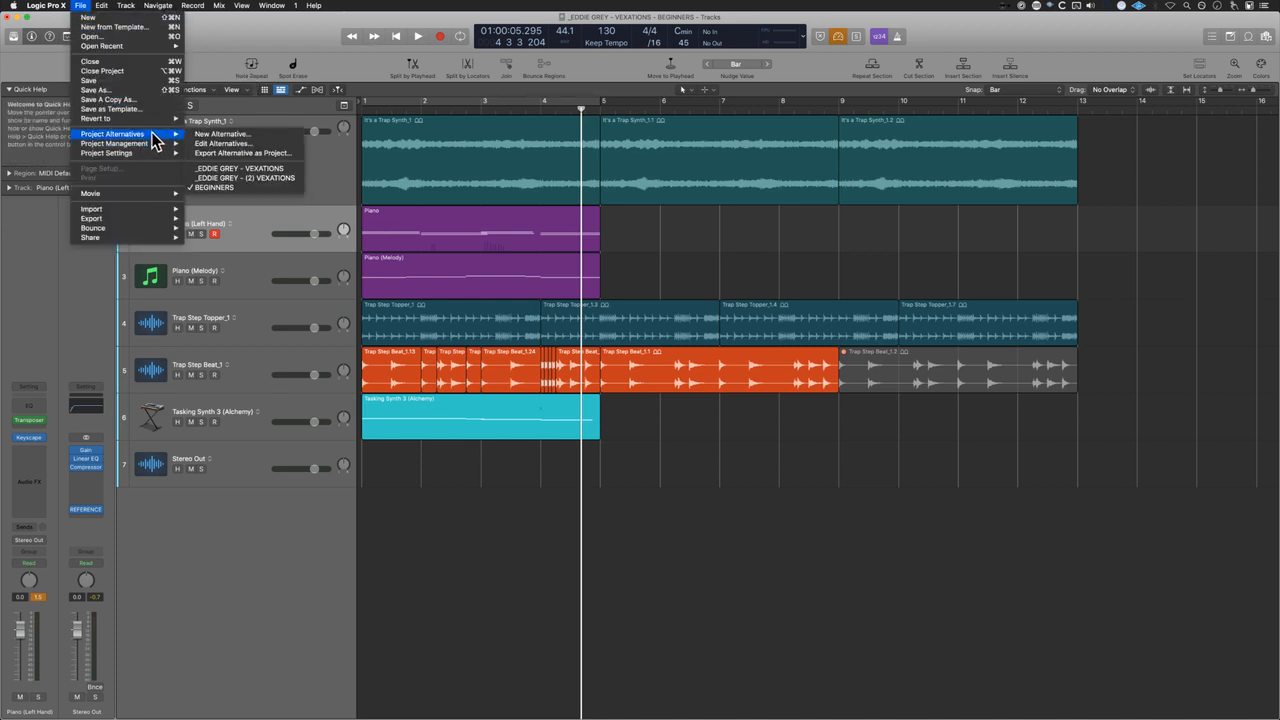
left_click(249, 180)
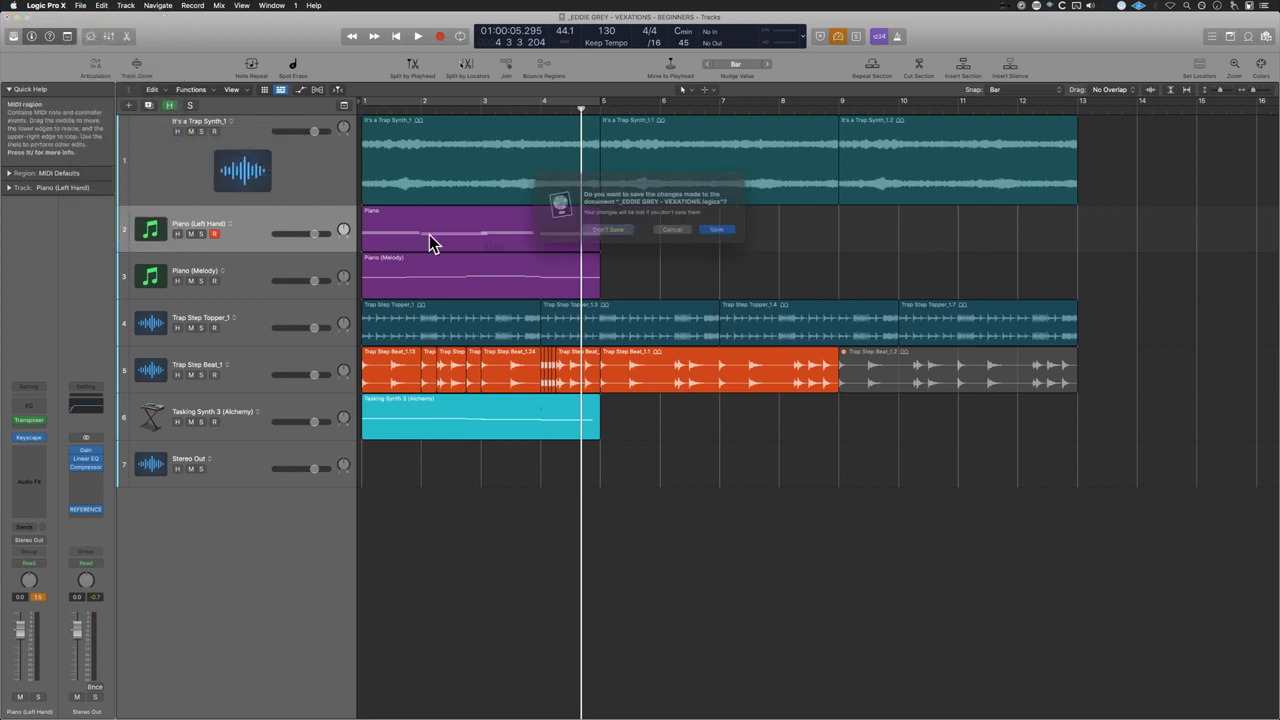
left_click(724, 232)
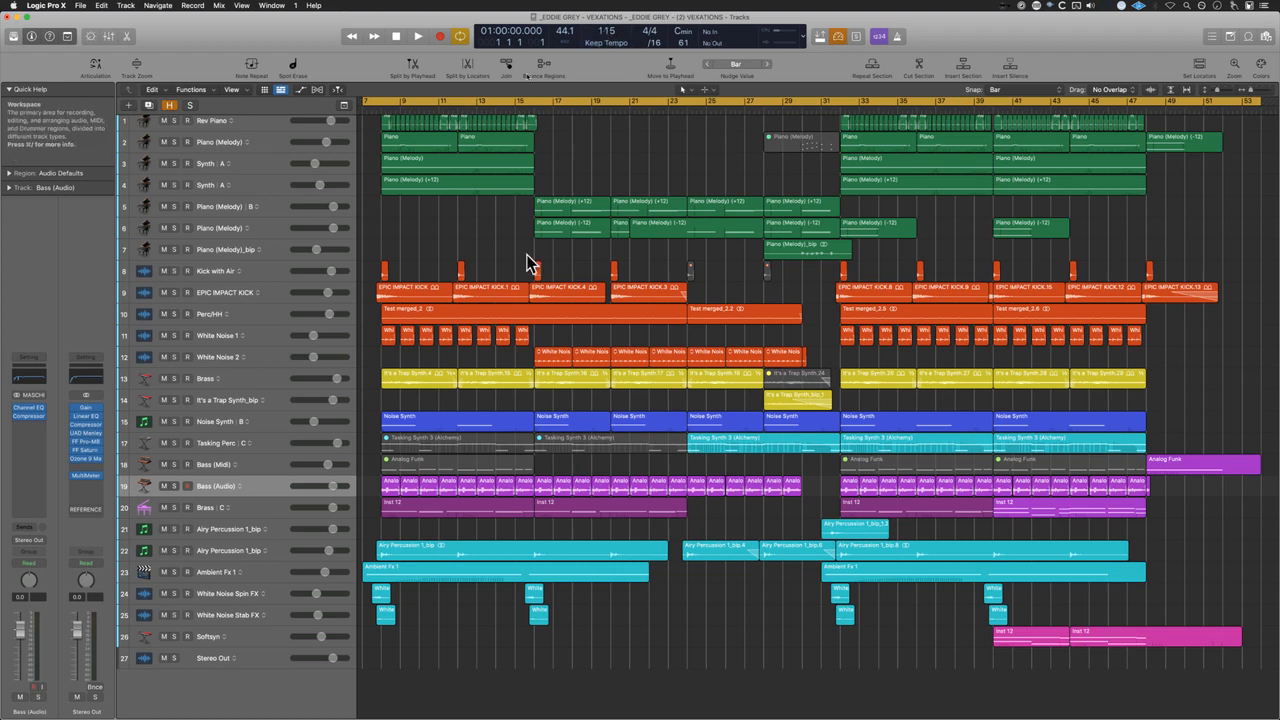
Step: Look over the full VEXATIONS arrangement and play it into bar 15
scroll(758, 543, "up", 2)
scroll(758, 543, "down", 2)
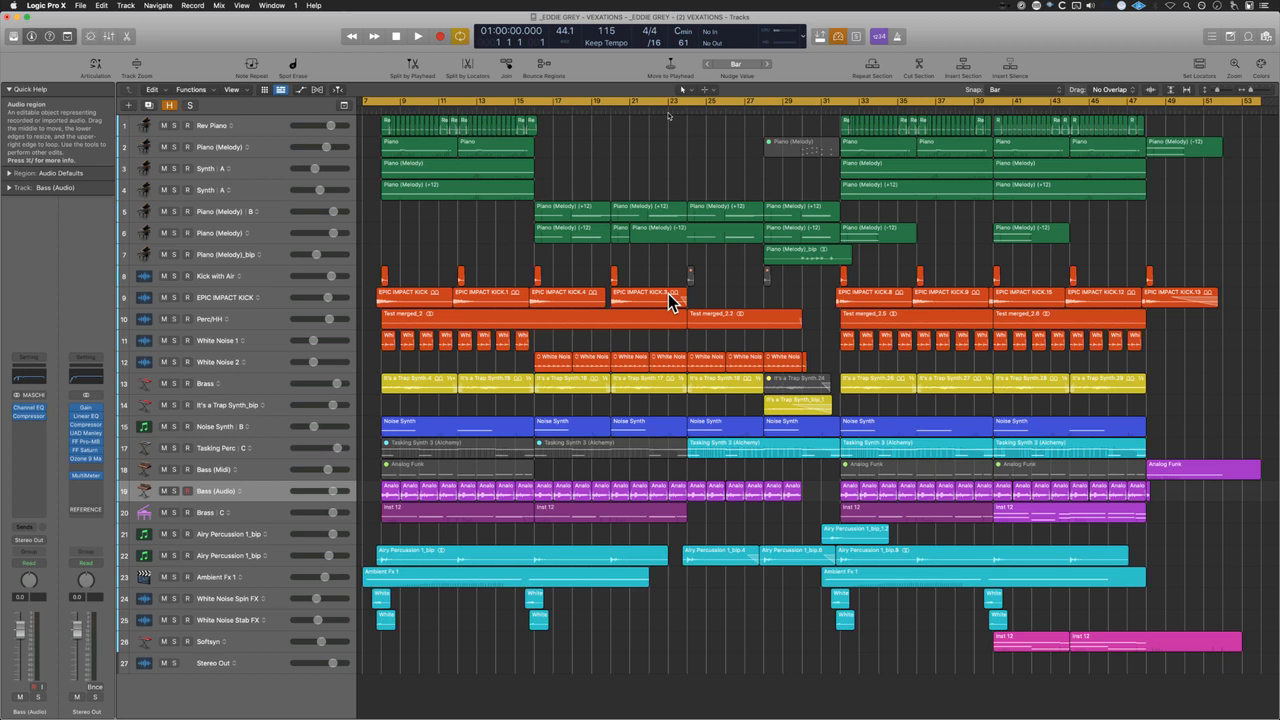
key("space")
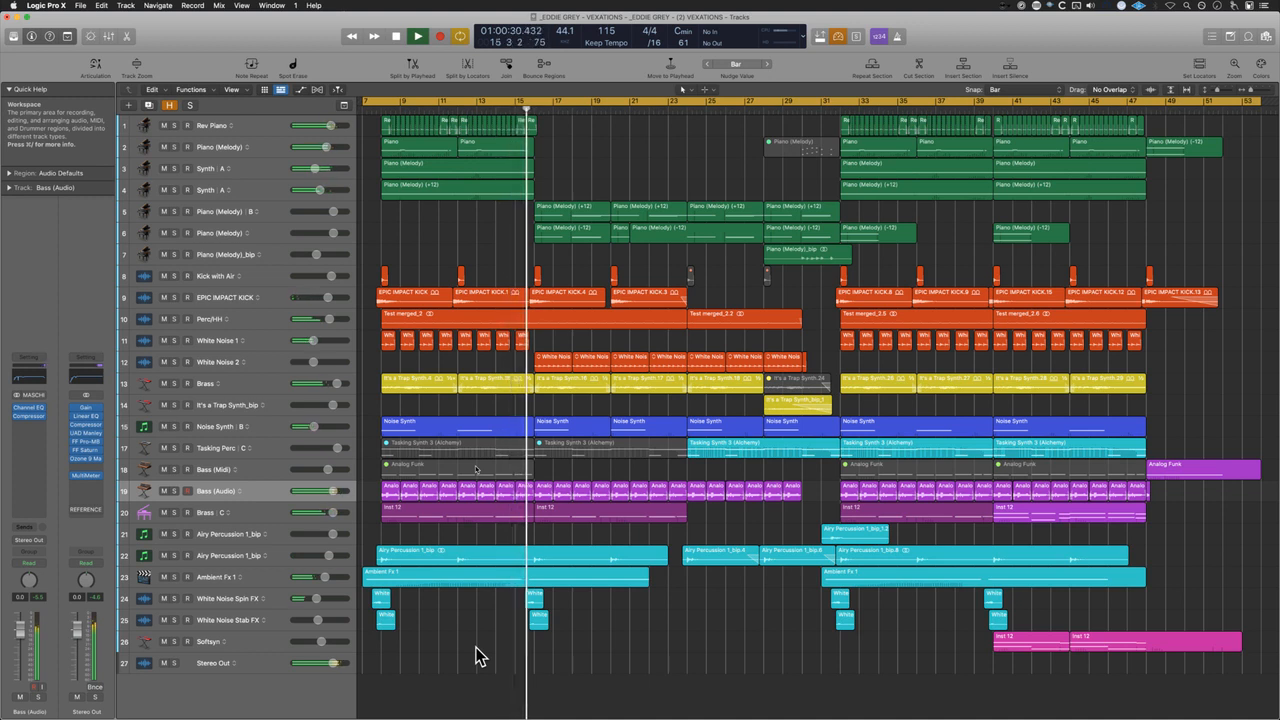
key("space")
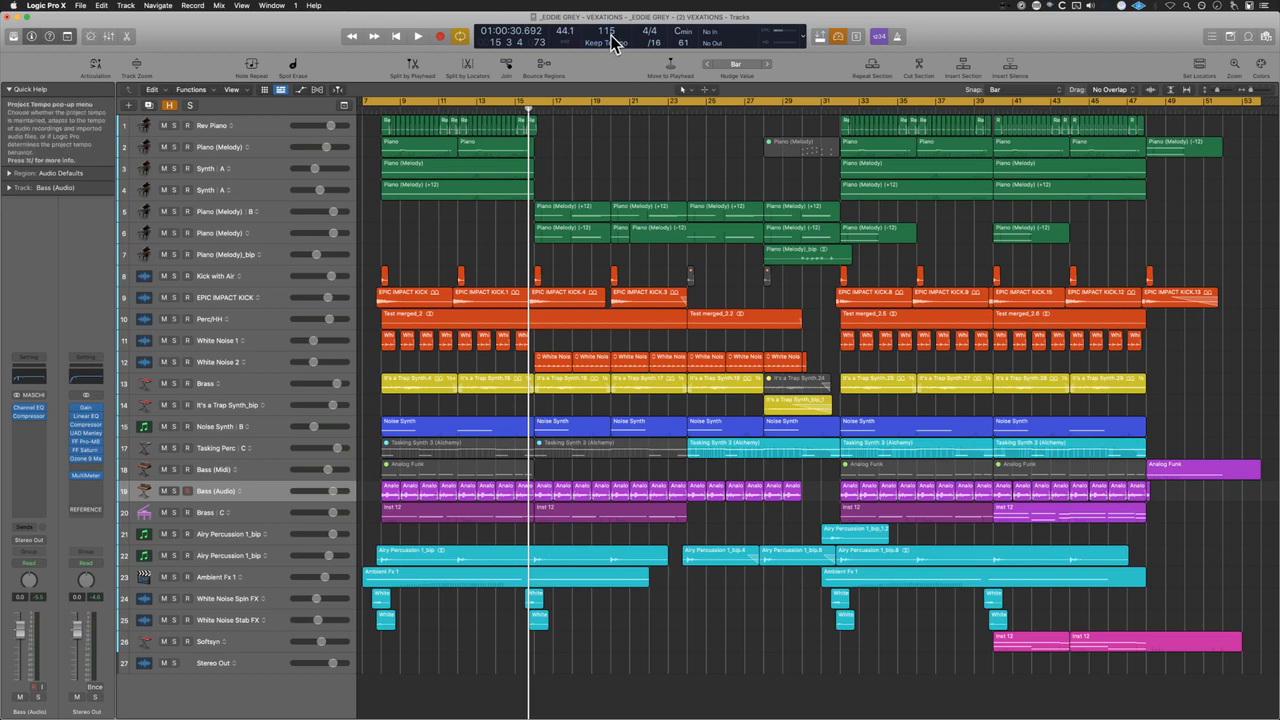
Step: Preview the VEXATIONS .logicx project file in Finder to see its alternatives, and return to the Logic Pro arrangement
left_click_drag(457, 19, 483, 197)
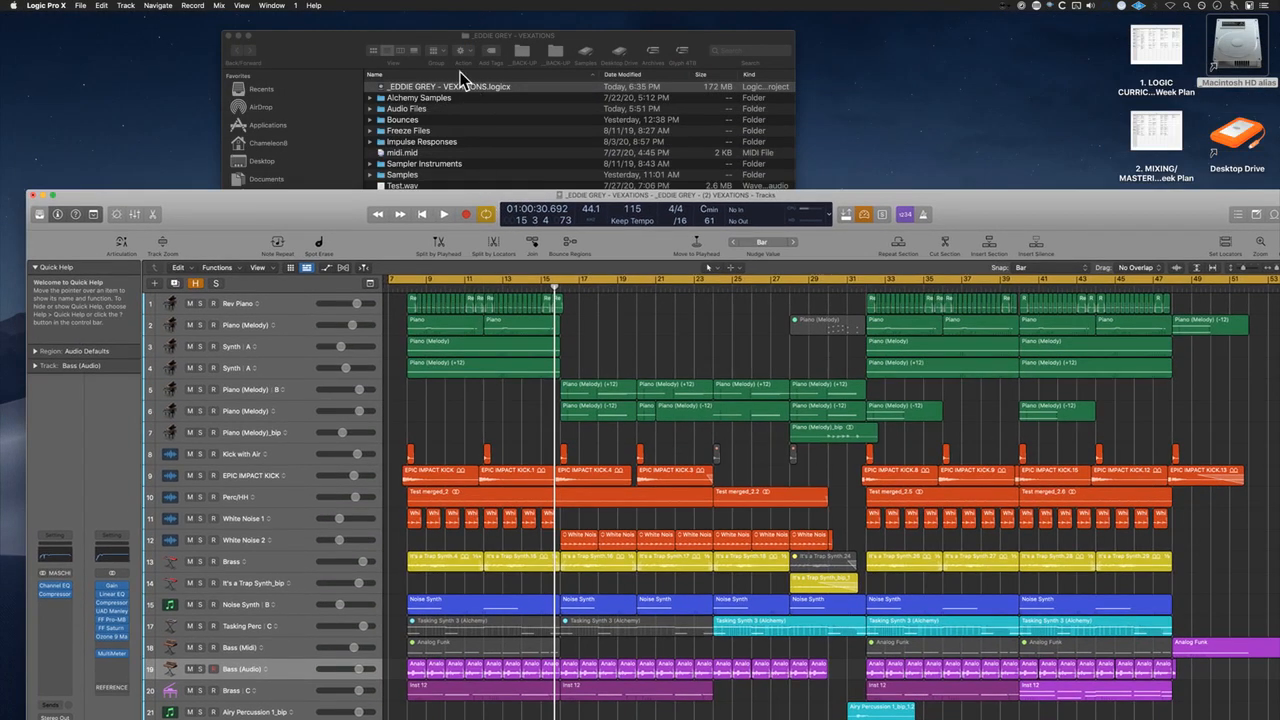
left_click(427, 40)
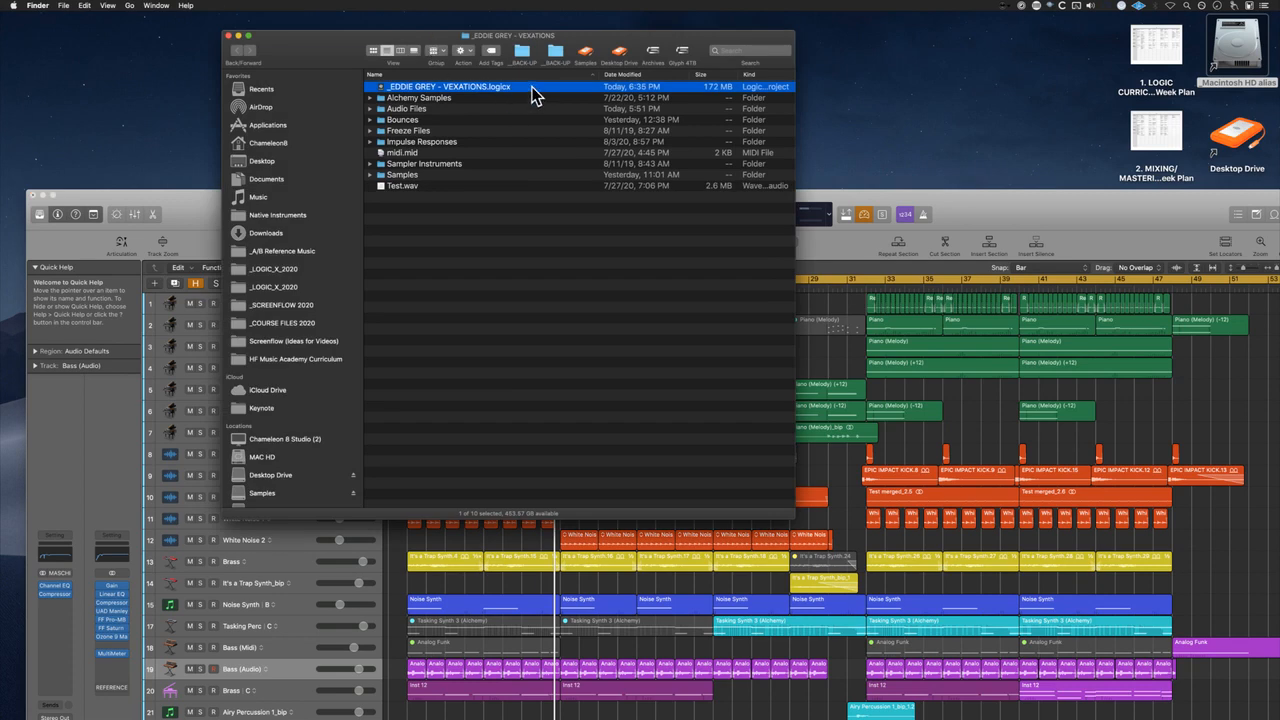
key("space")
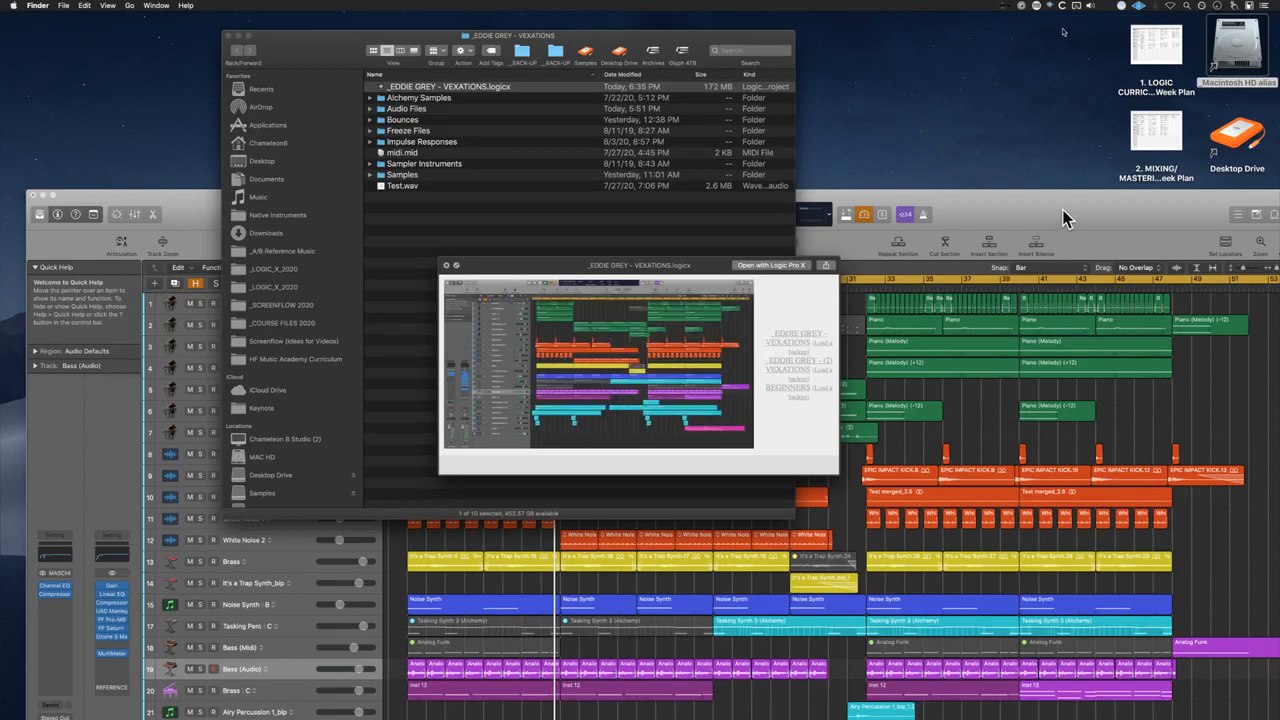
left_click(1066, 218)
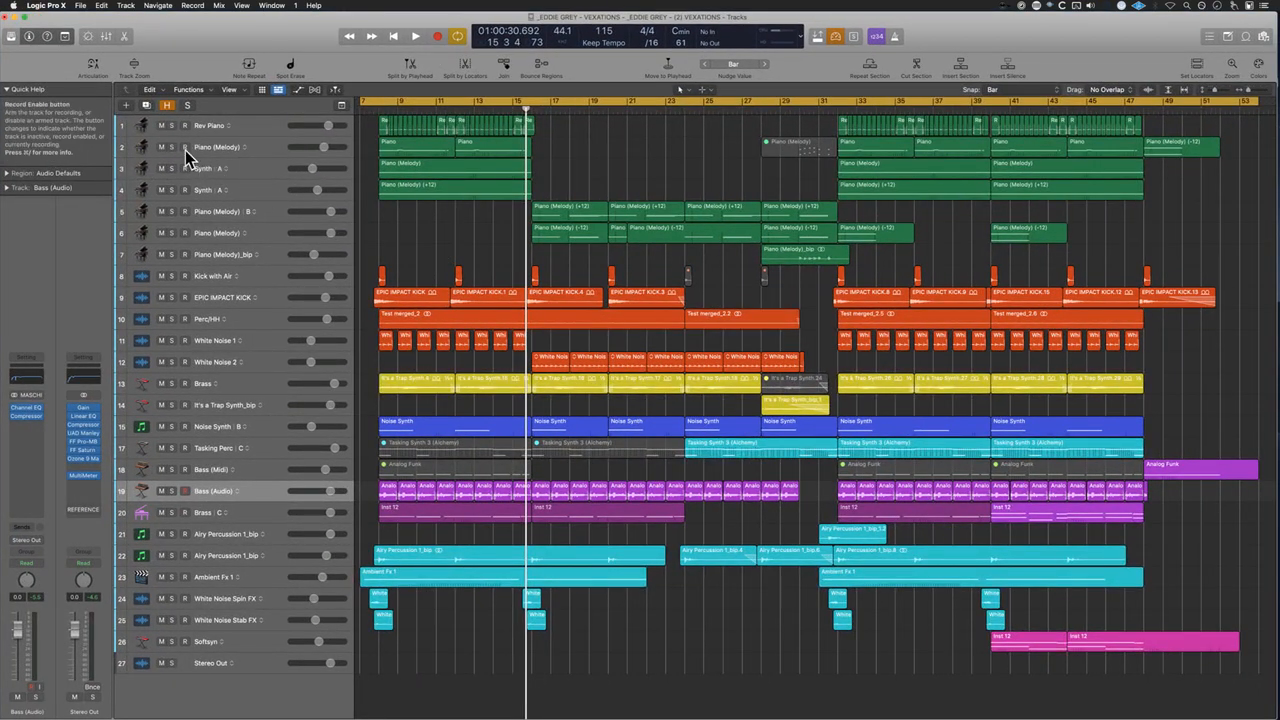
Step: Solo the Piano (Melody) track and the two Synth : A tracks, tracks 2 to 4
left_click_drag(171, 147, 177, 190)
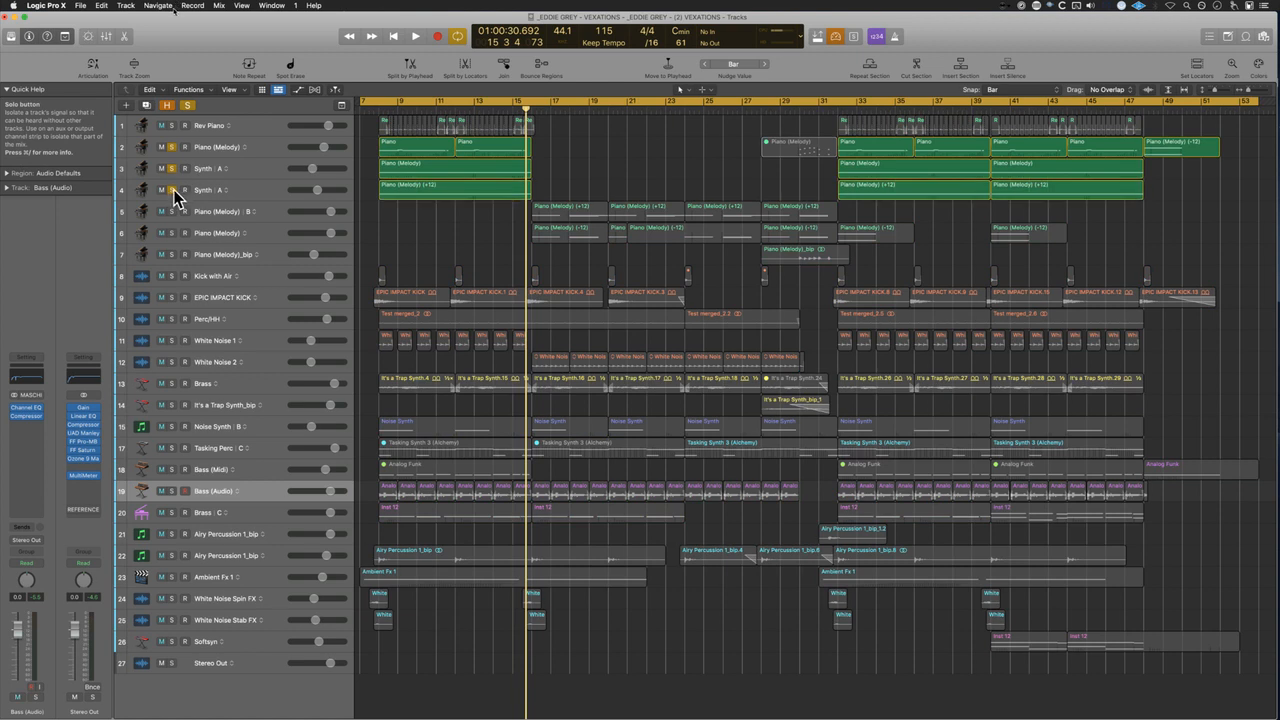
Step: Unsolo both Synth : A tracks, play Piano (Melody) track 2 alone from about bar 7, and add Synth : A track 3 to the solo
left_click(174, 190)
left_click(172, 169)
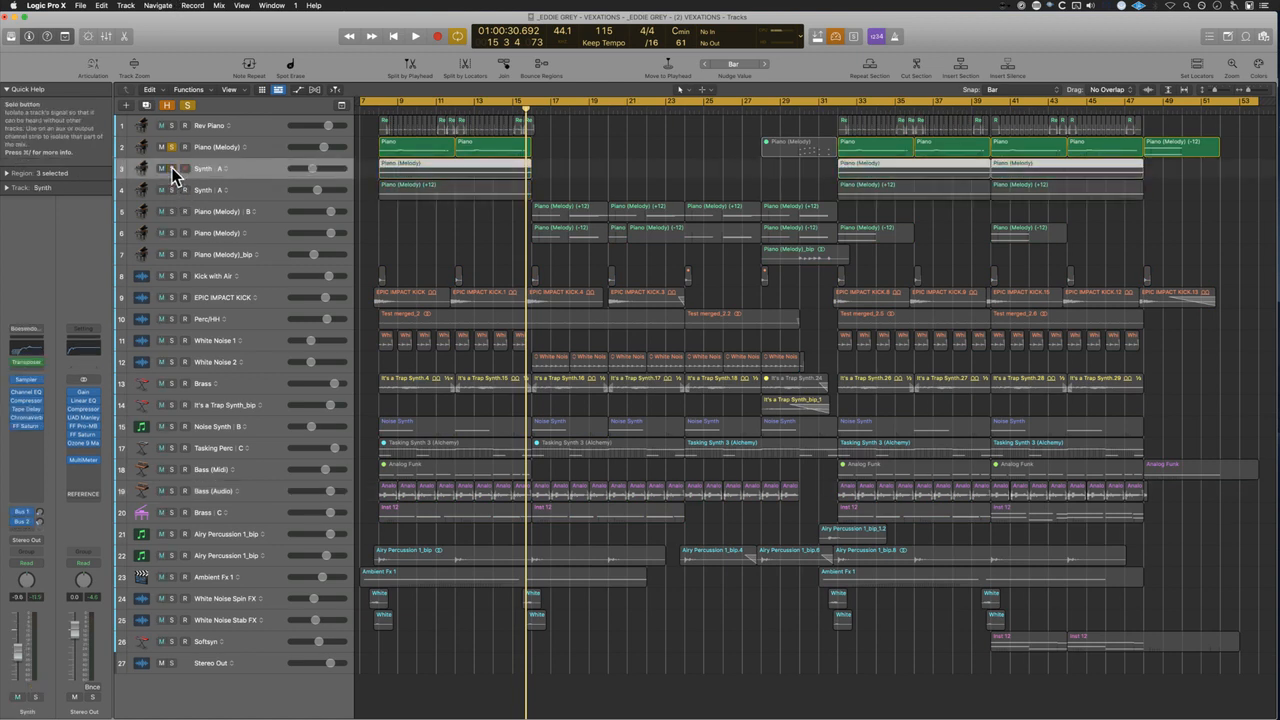
key("space")
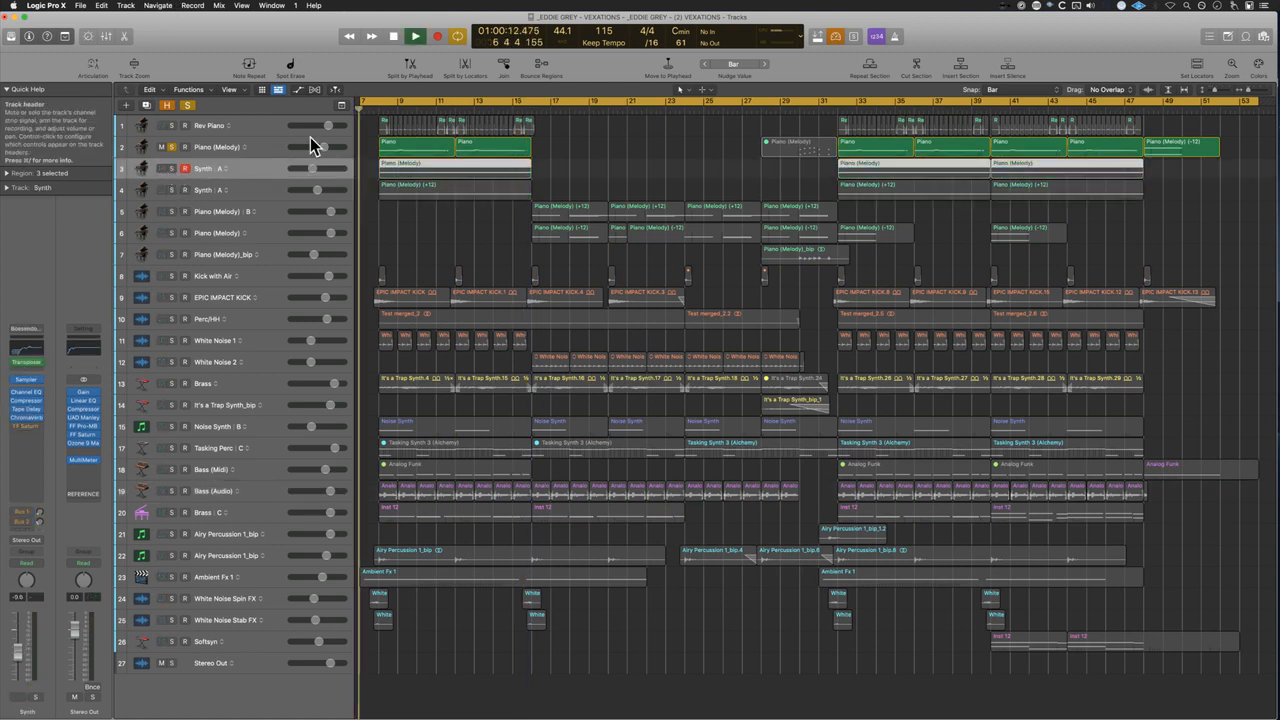
left_click(171, 167)
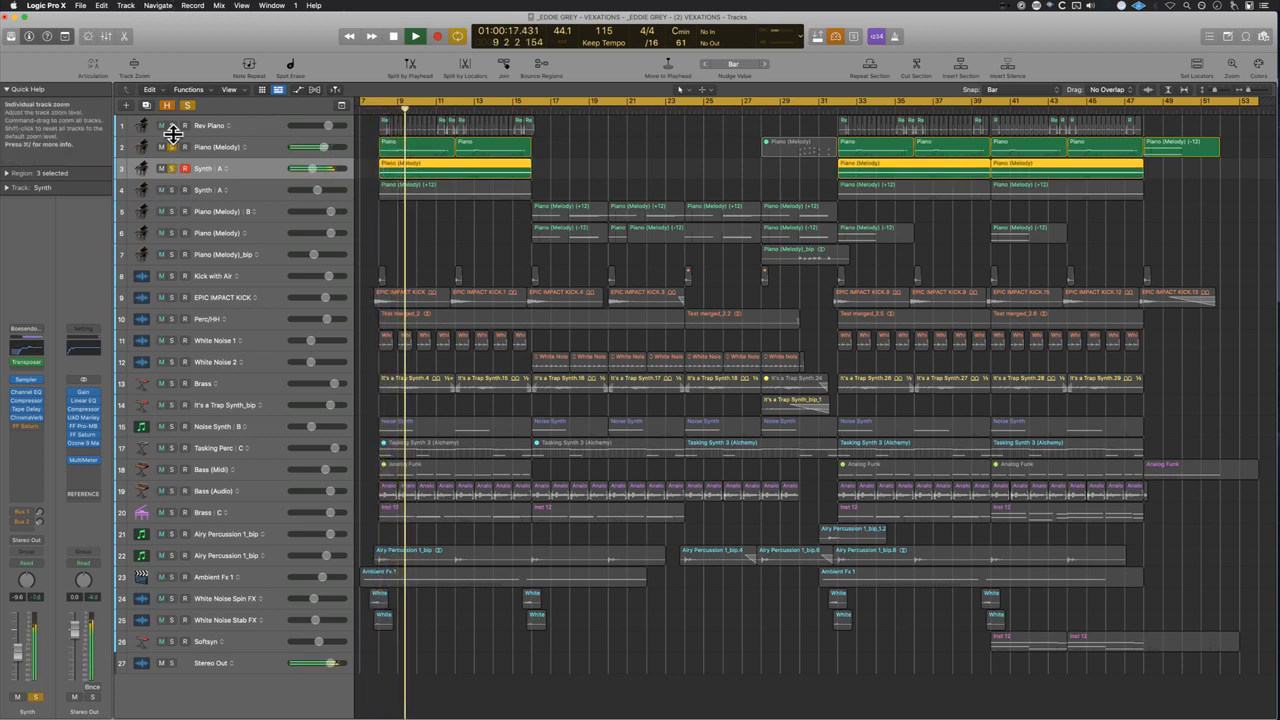
Step: Solo the Rev Piano track and unsolo Piano (Melody) and Synth : A, so that only Rev Piano is isolated
left_click(172, 126)
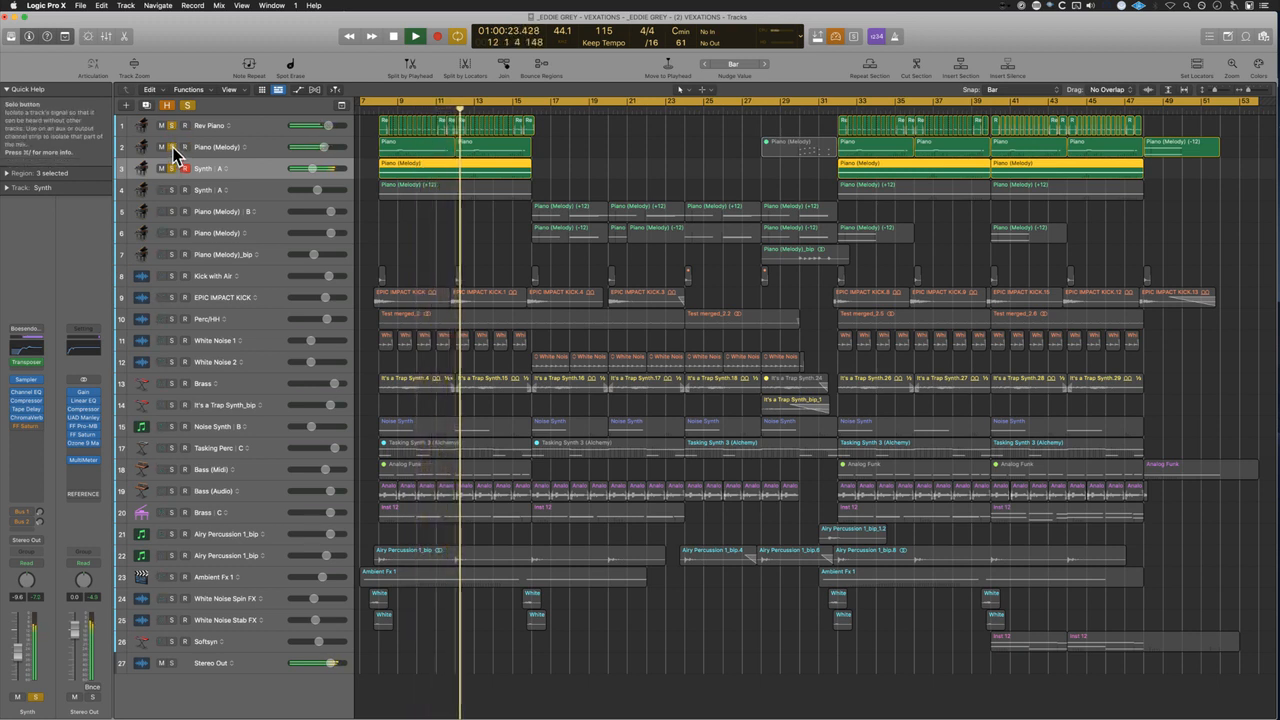
left_click(172, 147)
left_click(172, 168)
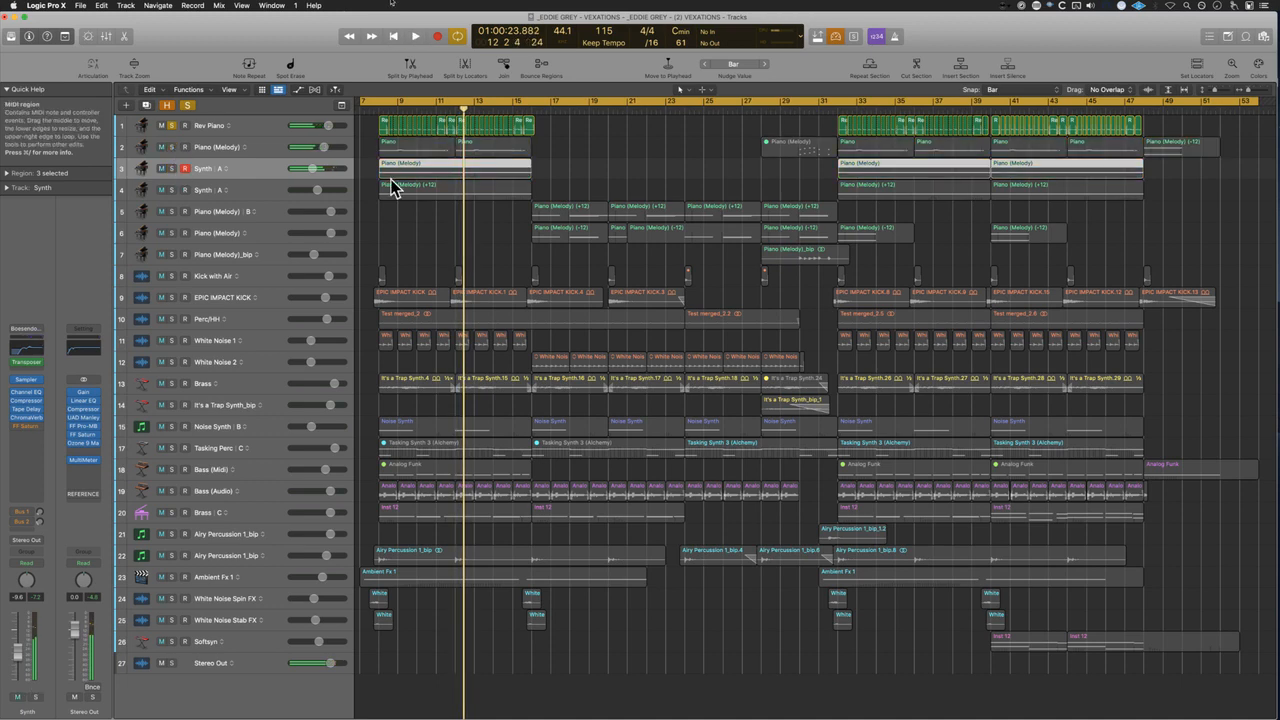
Step: Examine the chopped Rev Piano audio regions and their crossfades between bars 8 and 12 up close
scroll(358, 146, "up", 10)
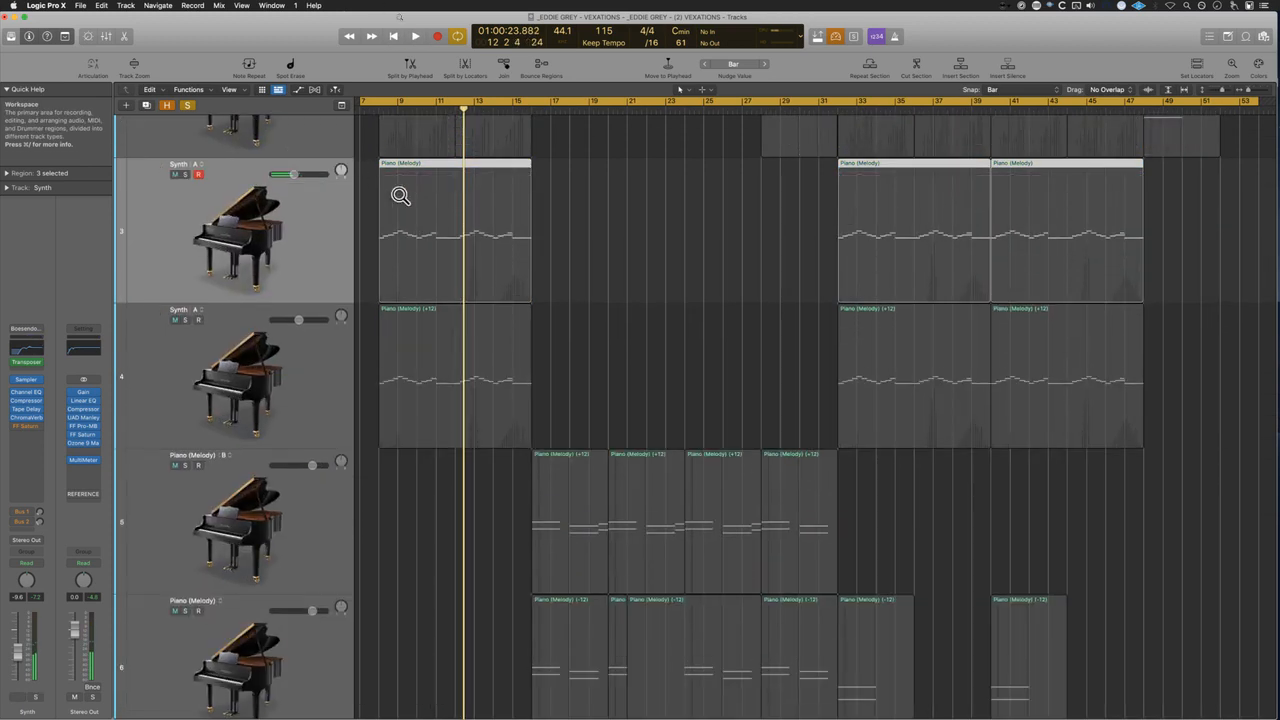
scroll(396, 208, "up", 6)
scroll(396, 212, "up", 10)
scroll(396, 212, "left", 10)
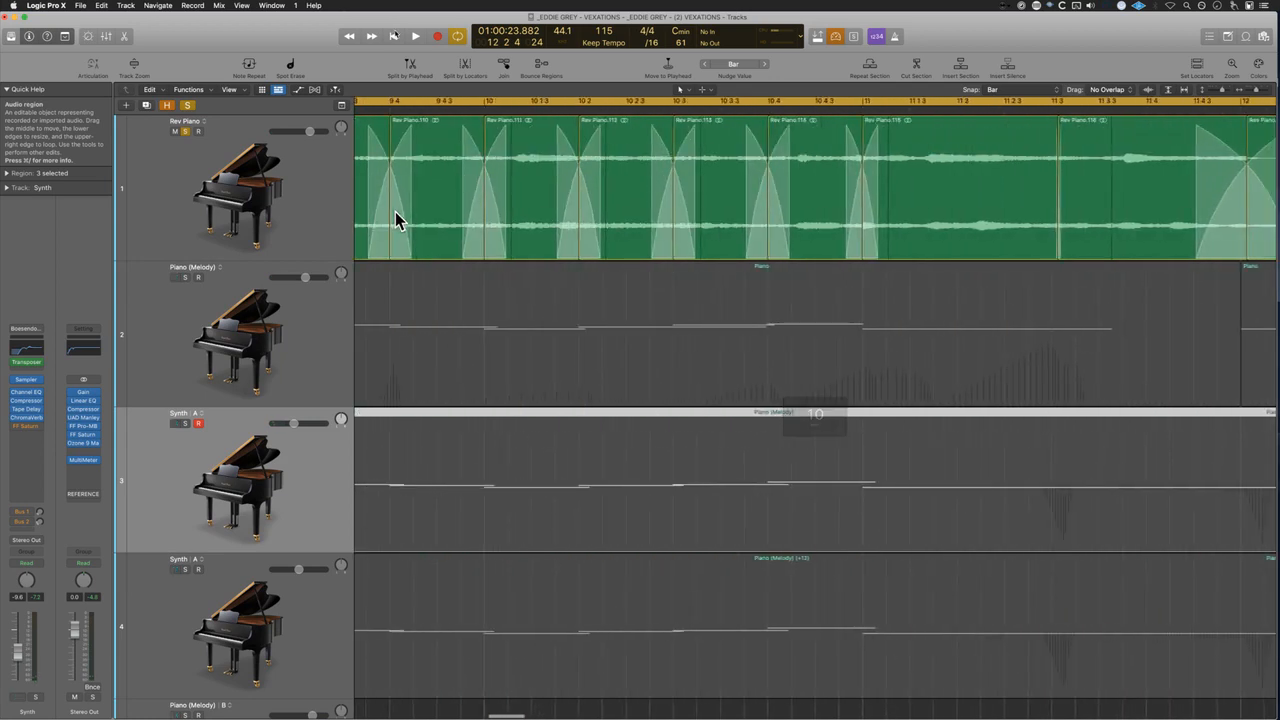
scroll(395, 211, "left", 10)
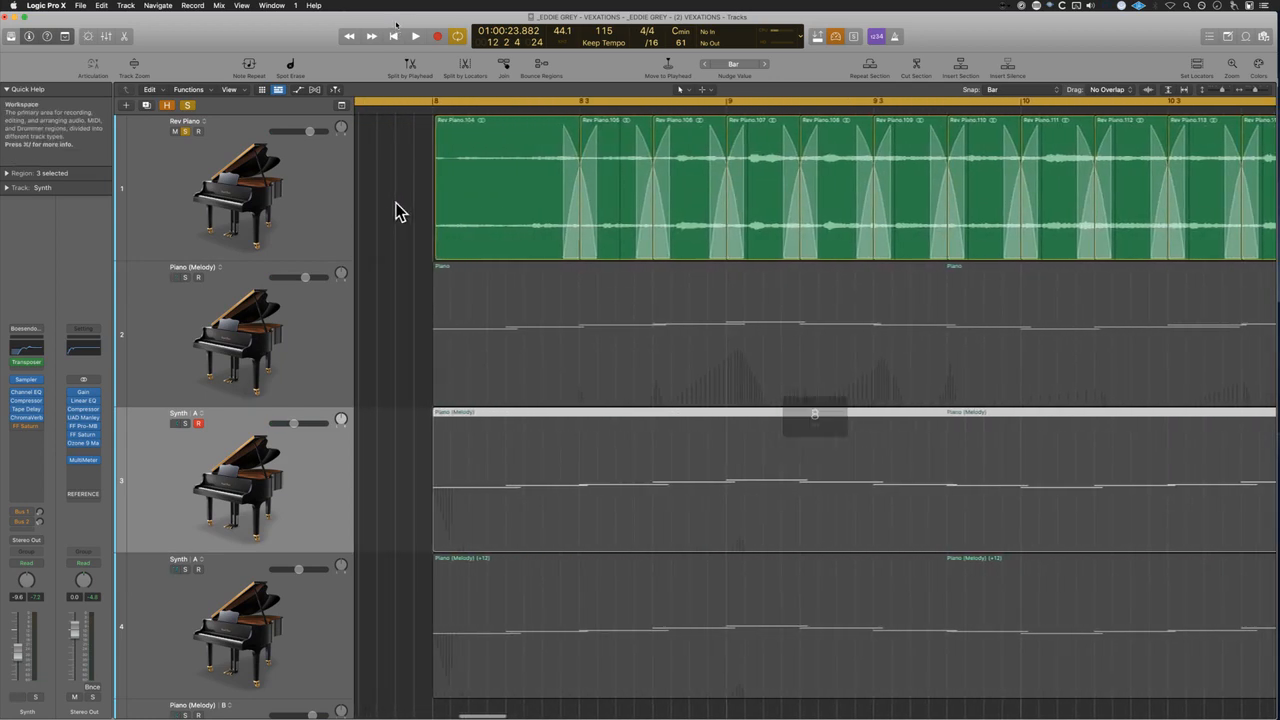
left_click_drag(396, 212, 960, 177)
scroll(960, 178, "down", 2)
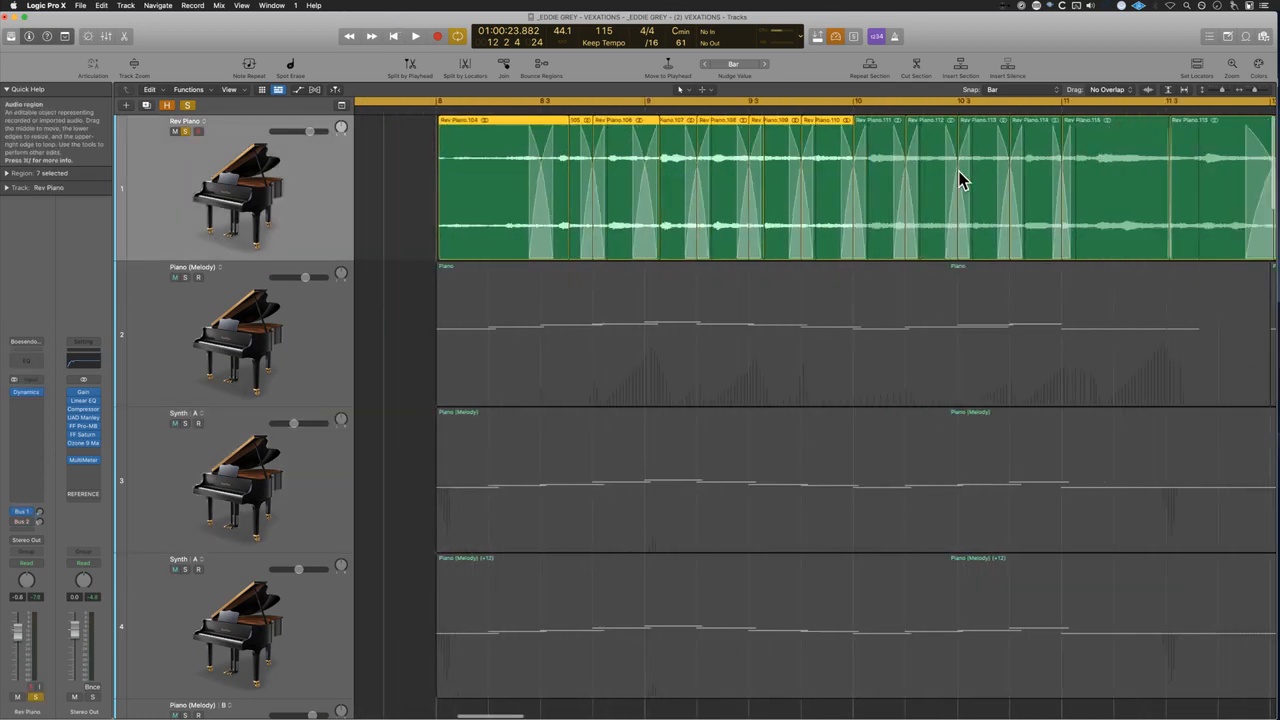
left_click(389, 195)
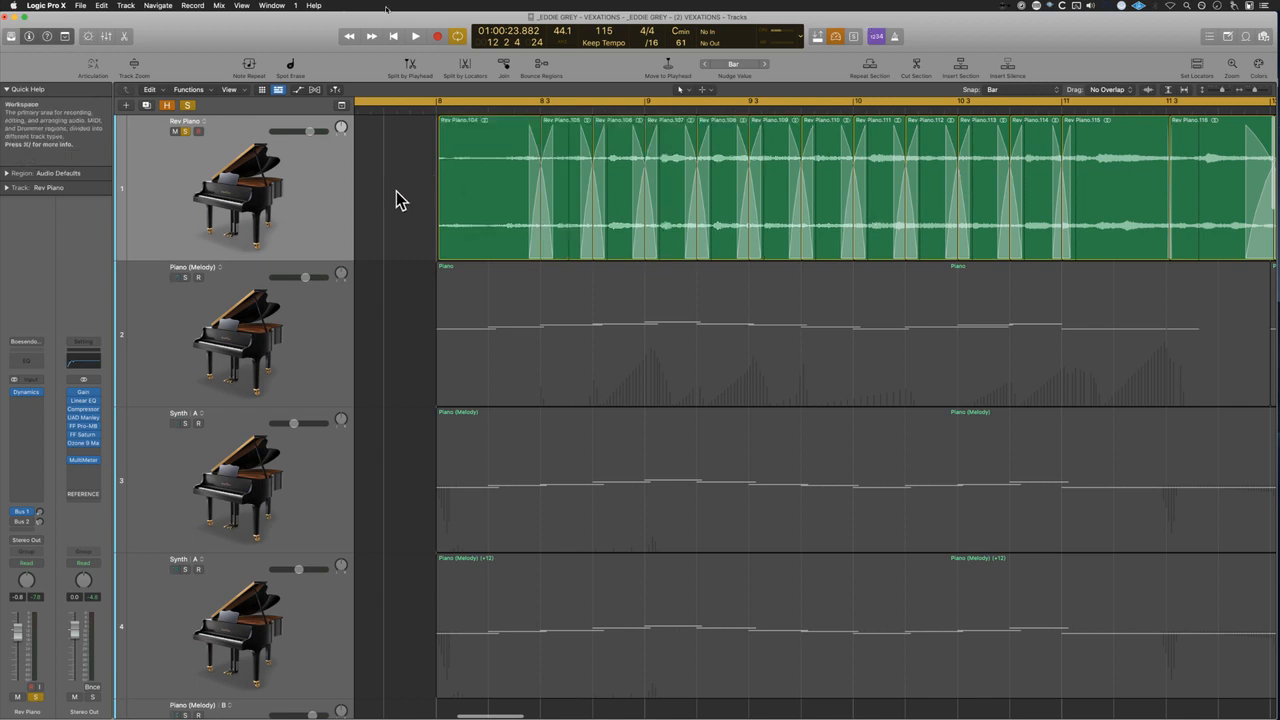
left_click(466, 199)
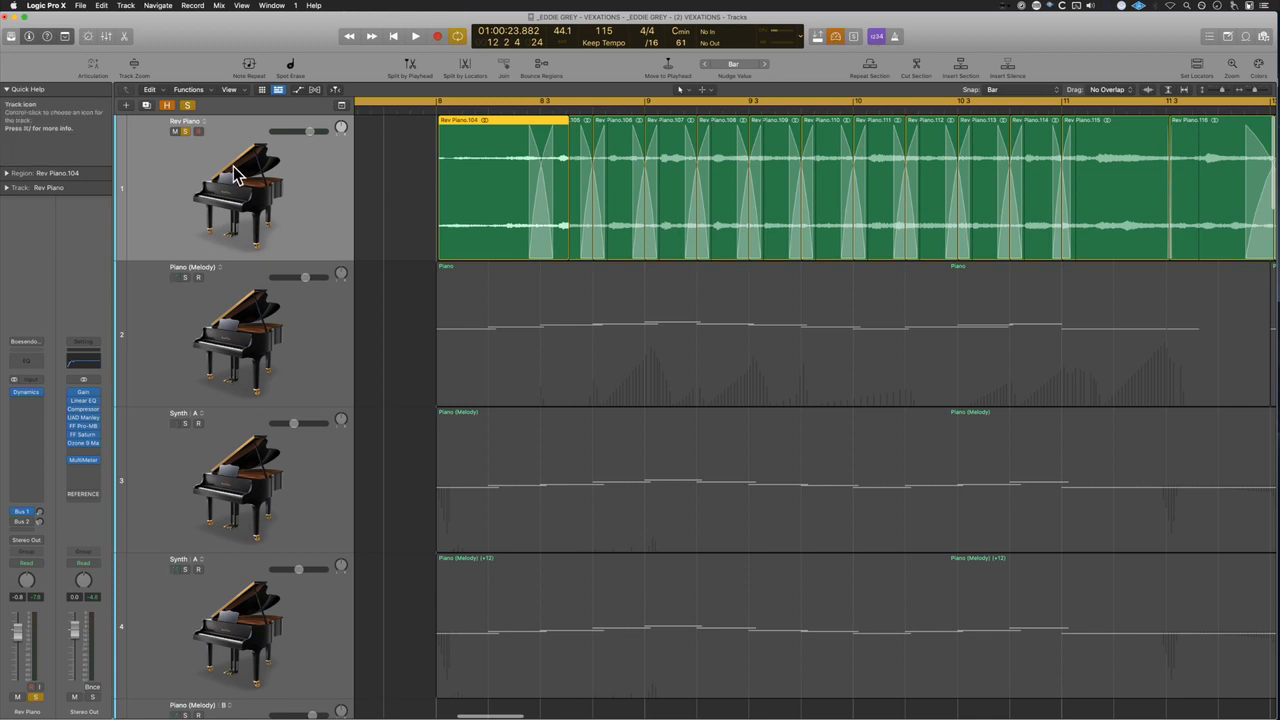
Step: Clear the Rev Piano solo and solo tracks 1 to 4 together, from Rev Piano through the second Synth : A
left_click(185, 132)
left_click(374, 281, "ctrl+alt")
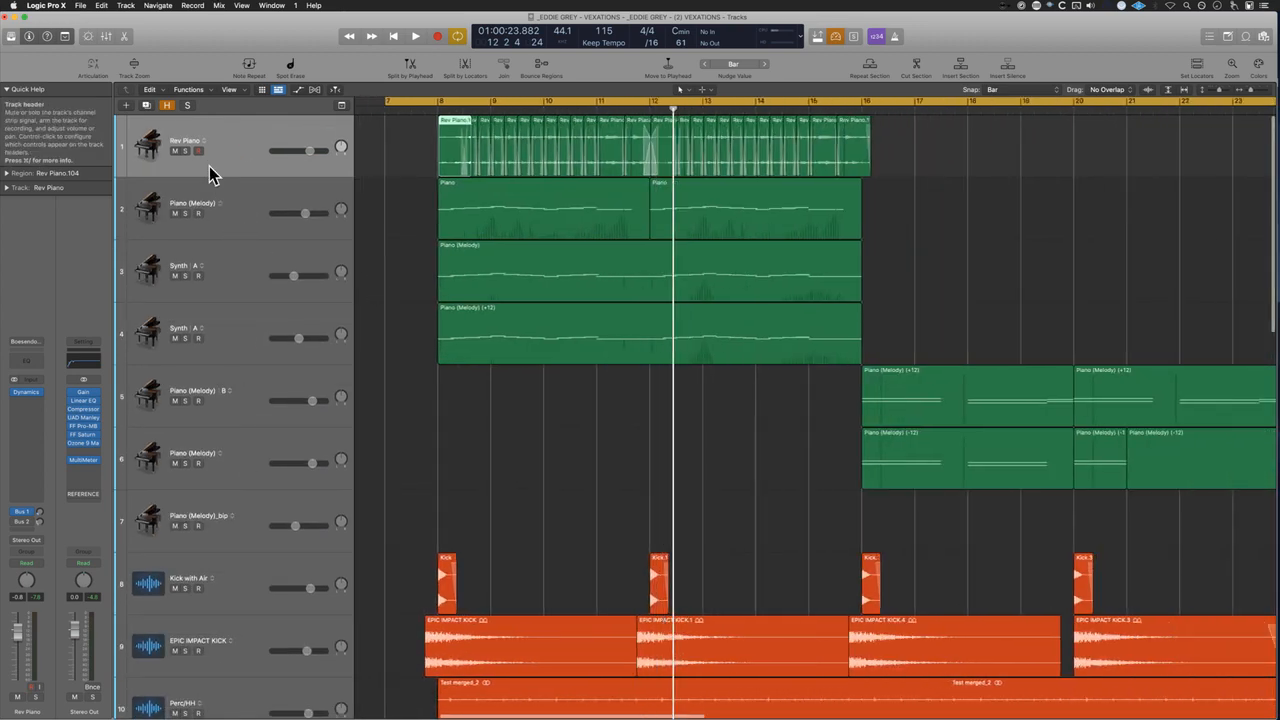
left_click_drag(185, 150, 194, 337)
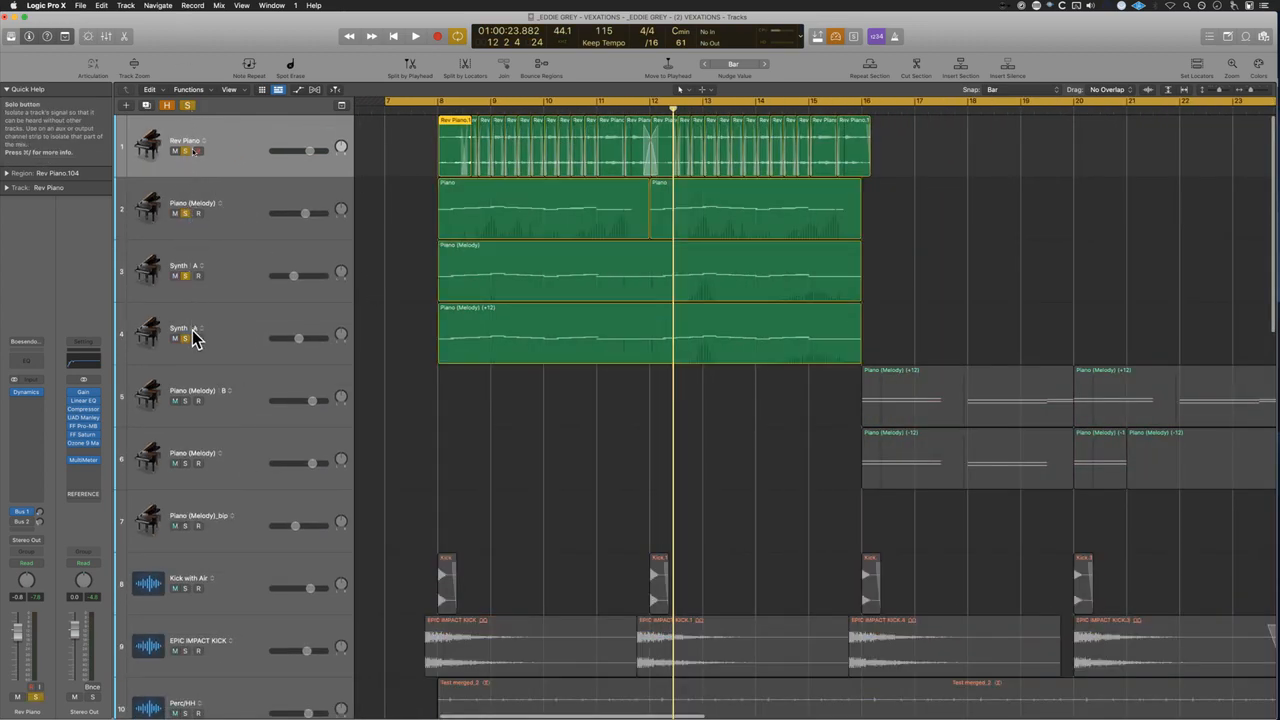
Step: Play the soloed Rev Piano, Piano (Melody) and Synth : A tracks from bar 12, stop, and clear all solos
left_click(418, 492, "ctrl+alt")
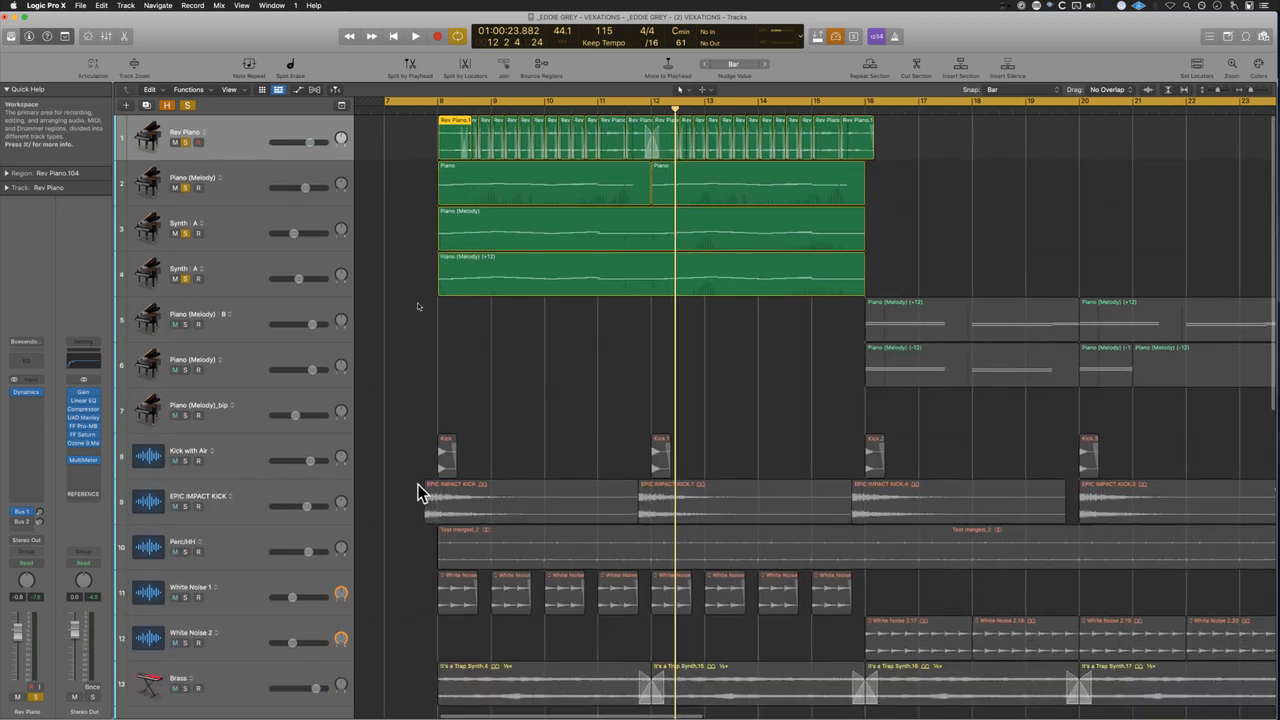
key("space")
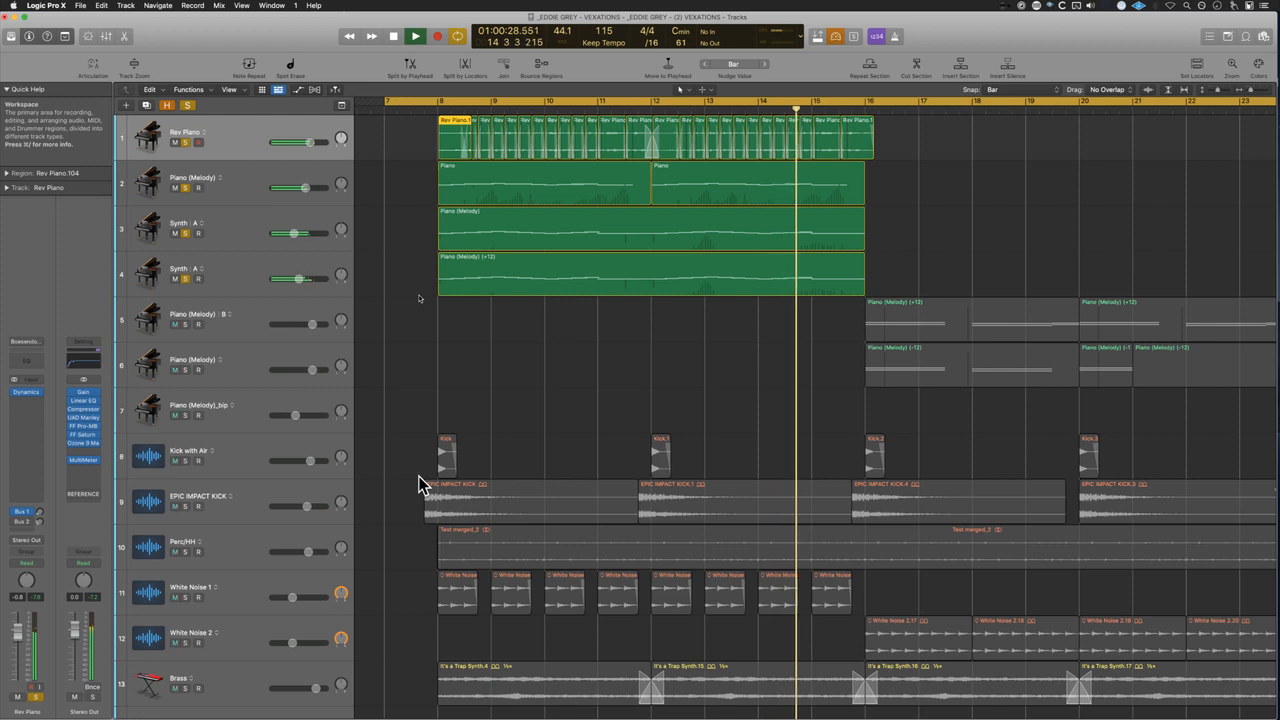
key("space")
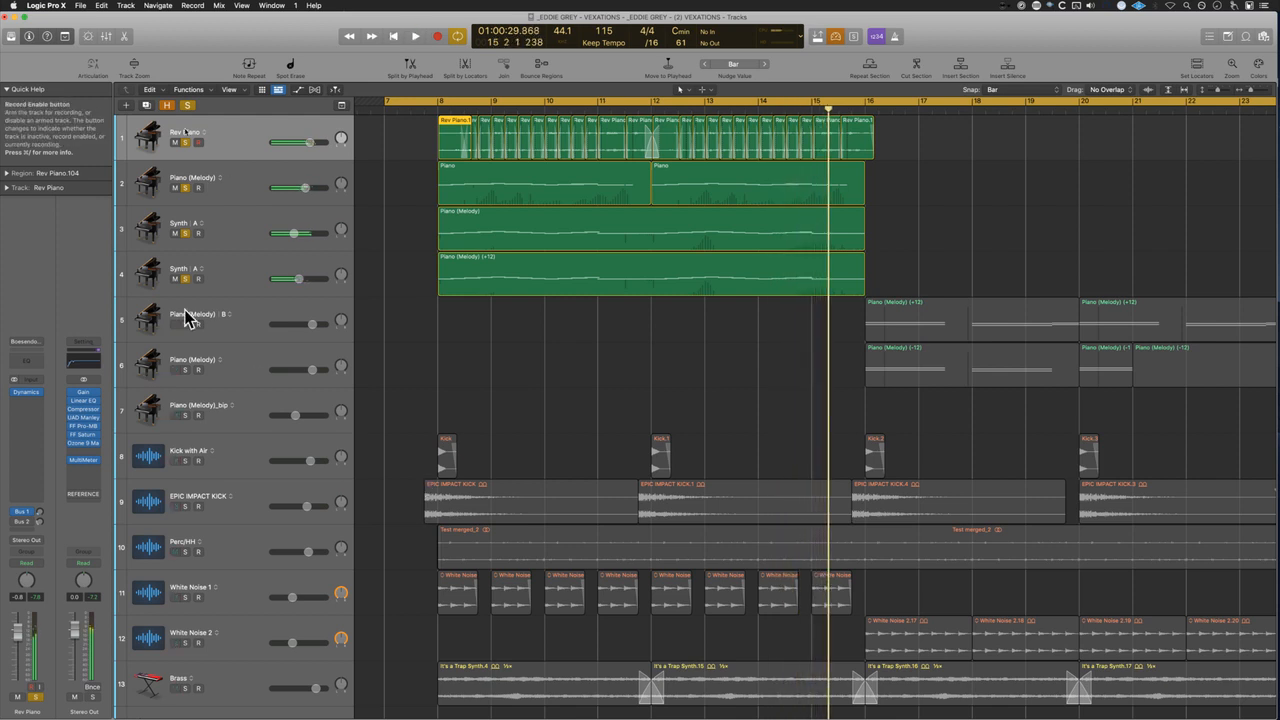
left_click(188, 110)
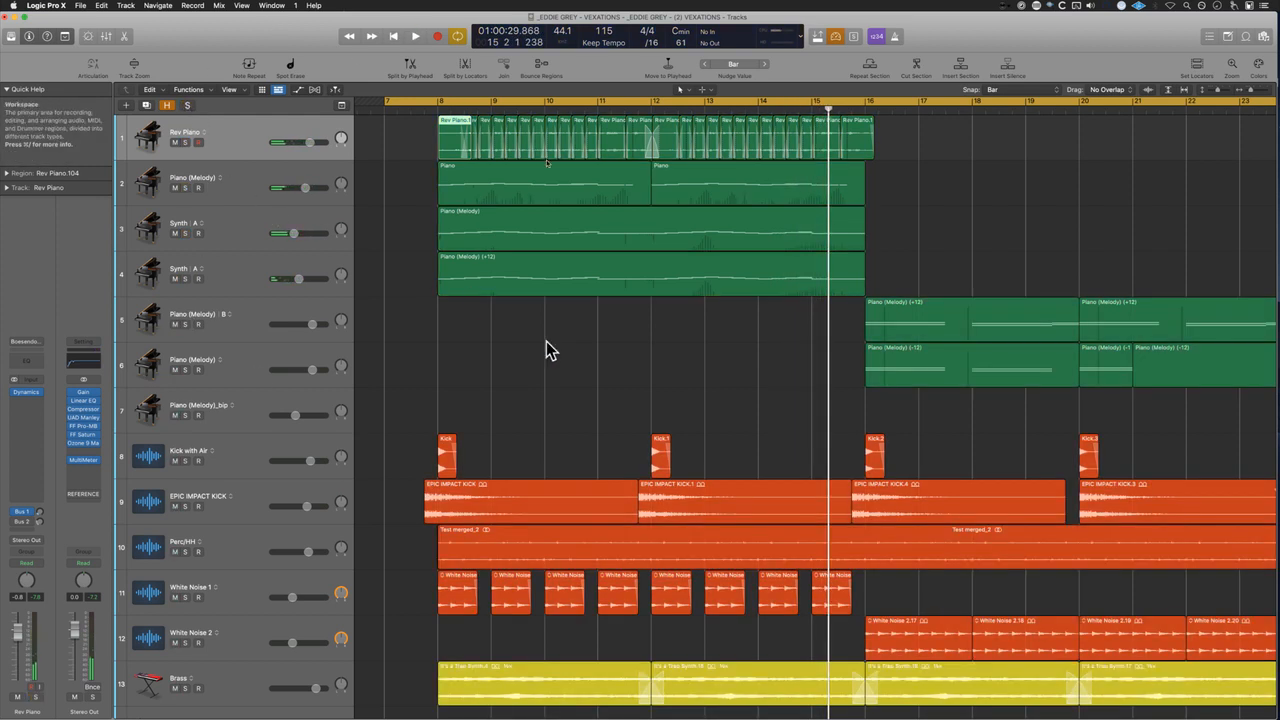
Step: Select the bar 8 to 16 regions on the top four tracks, place the playhead at bar 16 and turn off cycle mode
key("super+Left")
key("super+Left")
key("super+Left")
left_click_drag(415, 261, 626, 108)
left_click(622, 109)
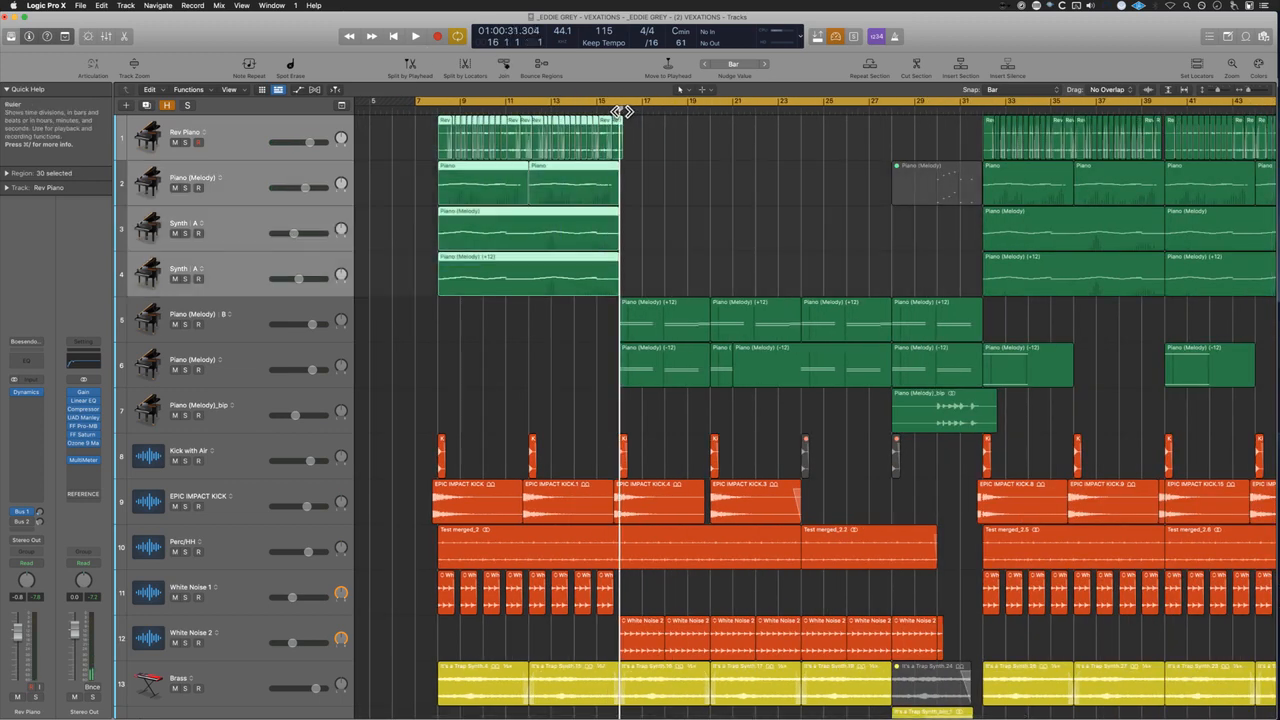
key("c")
Step: Solo only the Piano (Melody) : B track and play it from bar 16
left_click_drag(585, 322, 1020, 383)
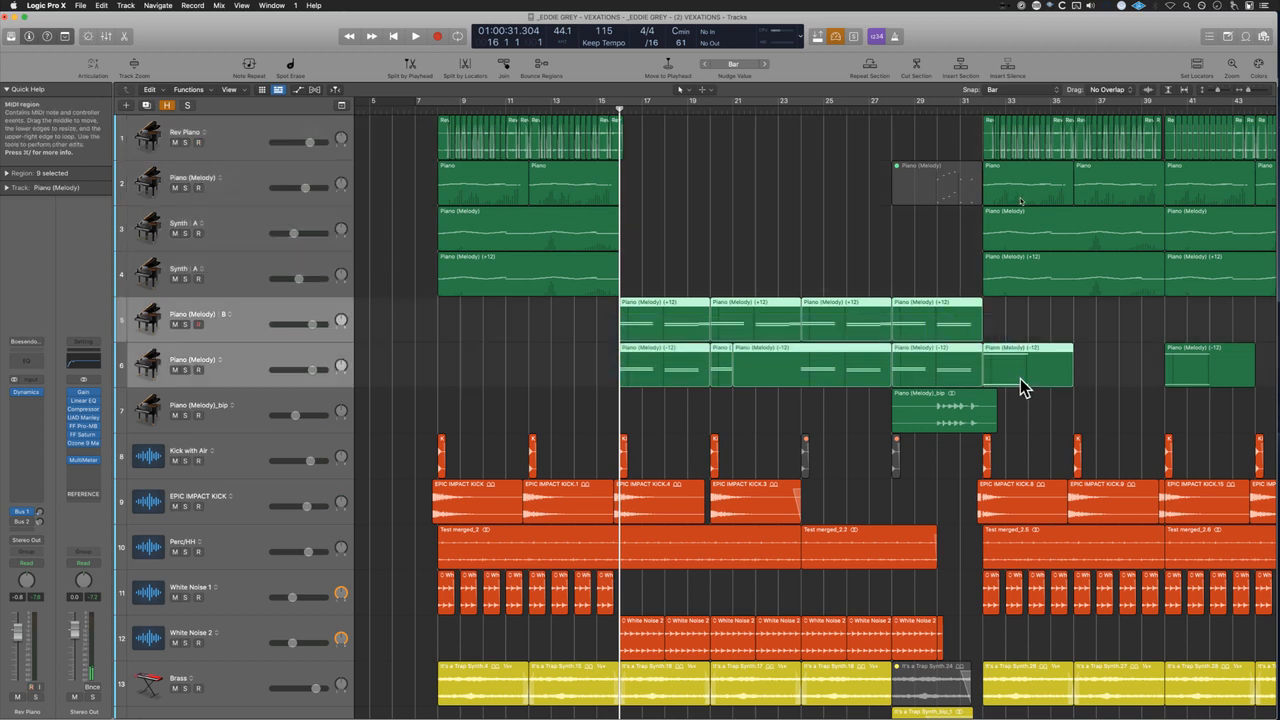
left_click(185, 325)
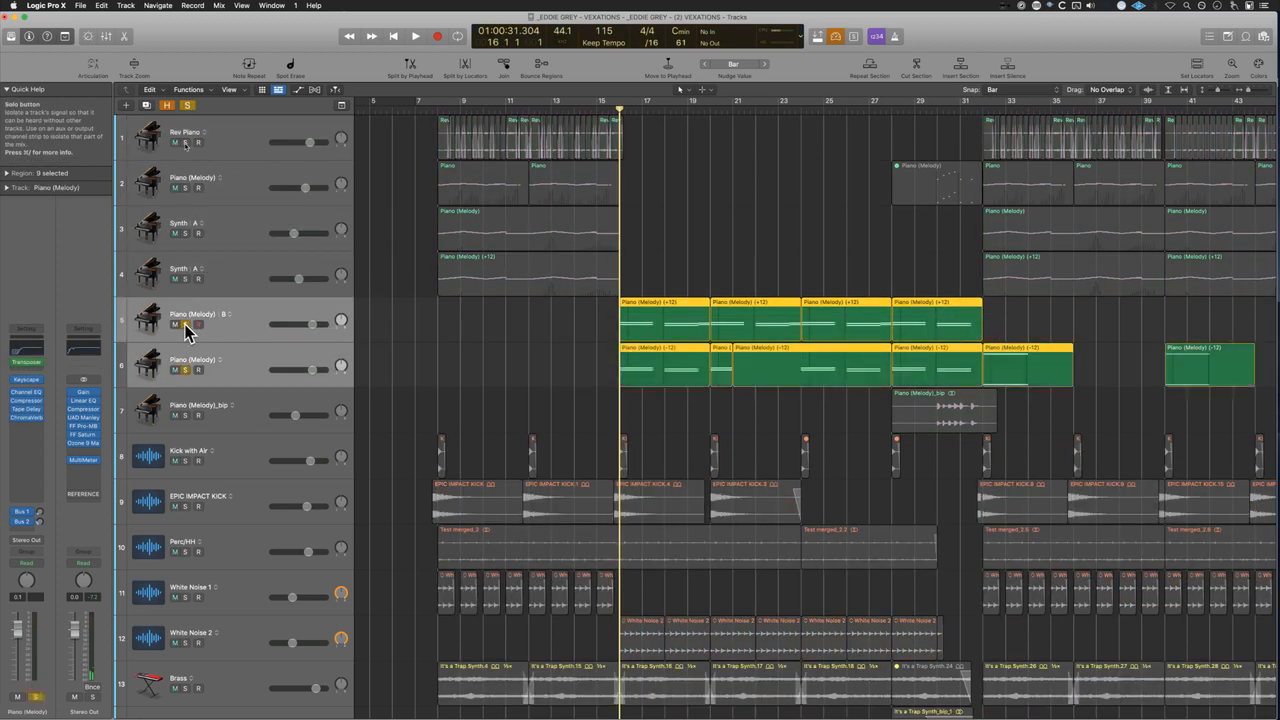
left_click(237, 373)
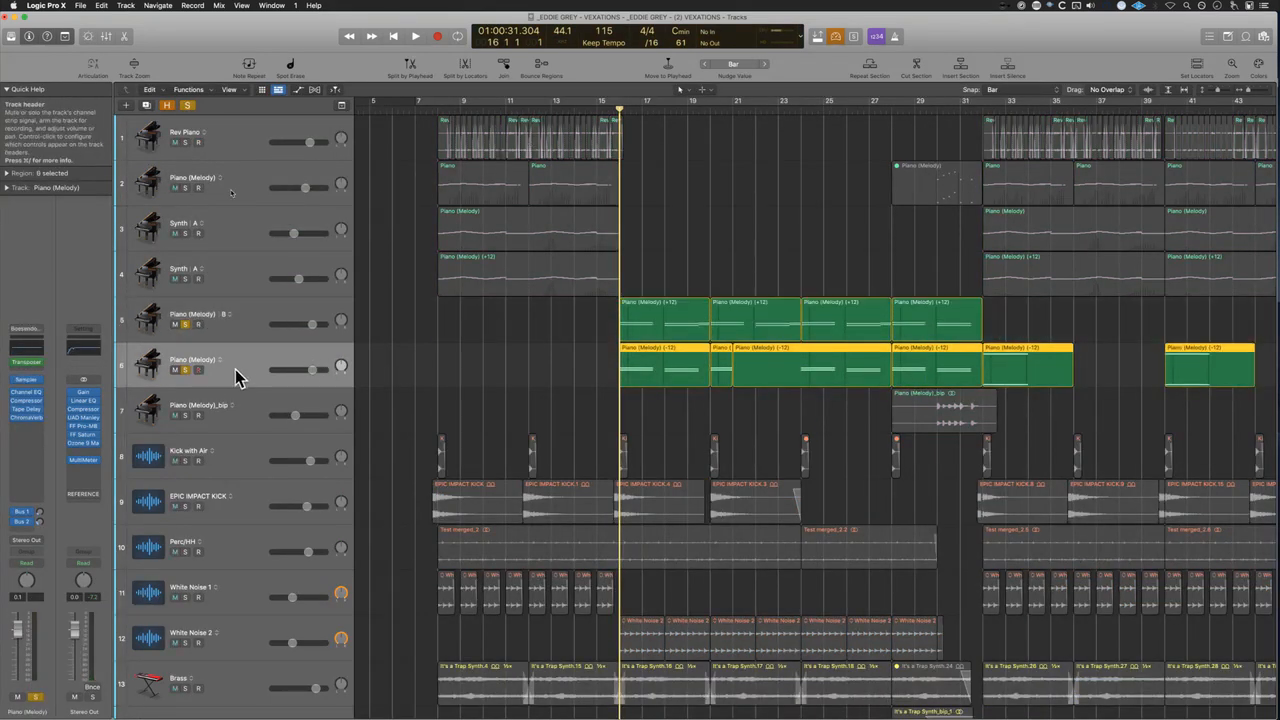
left_click(185, 370)
key("space")
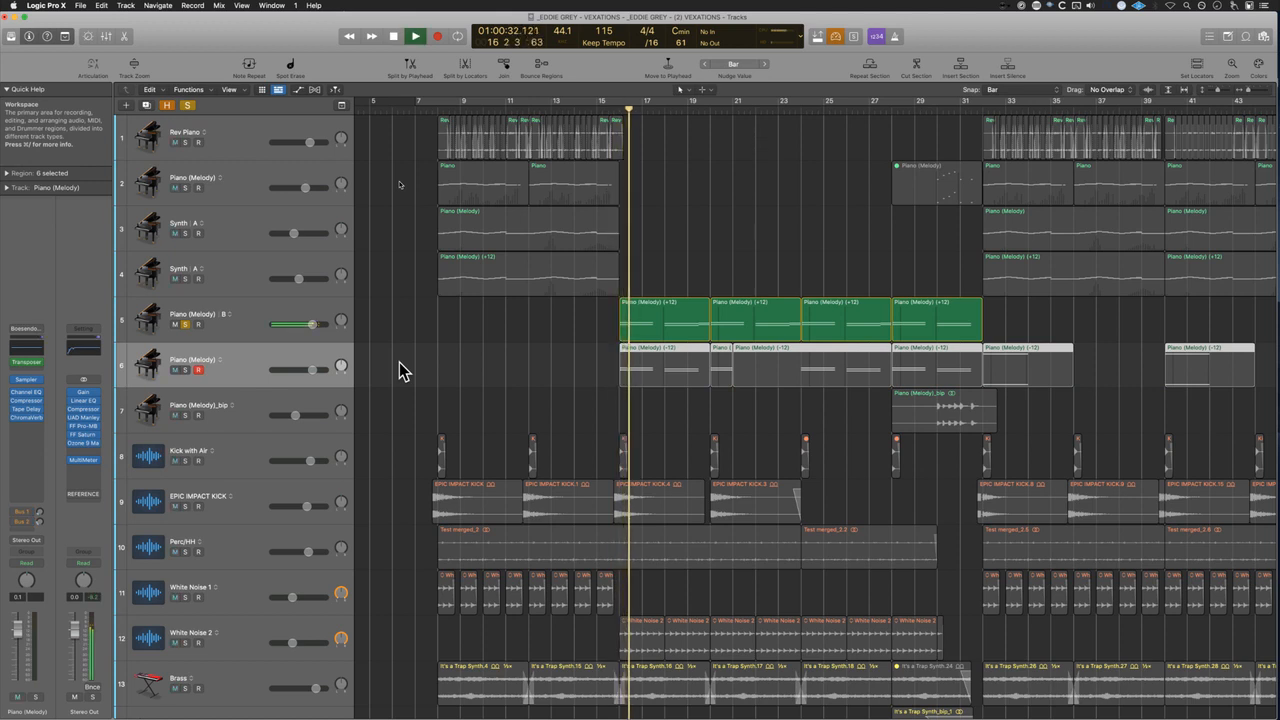
Step: Examine the notes of the Piano (Melody) : B regions in the Piano Roll with its automation area hidden, and close the editor
left_click(664, 320)
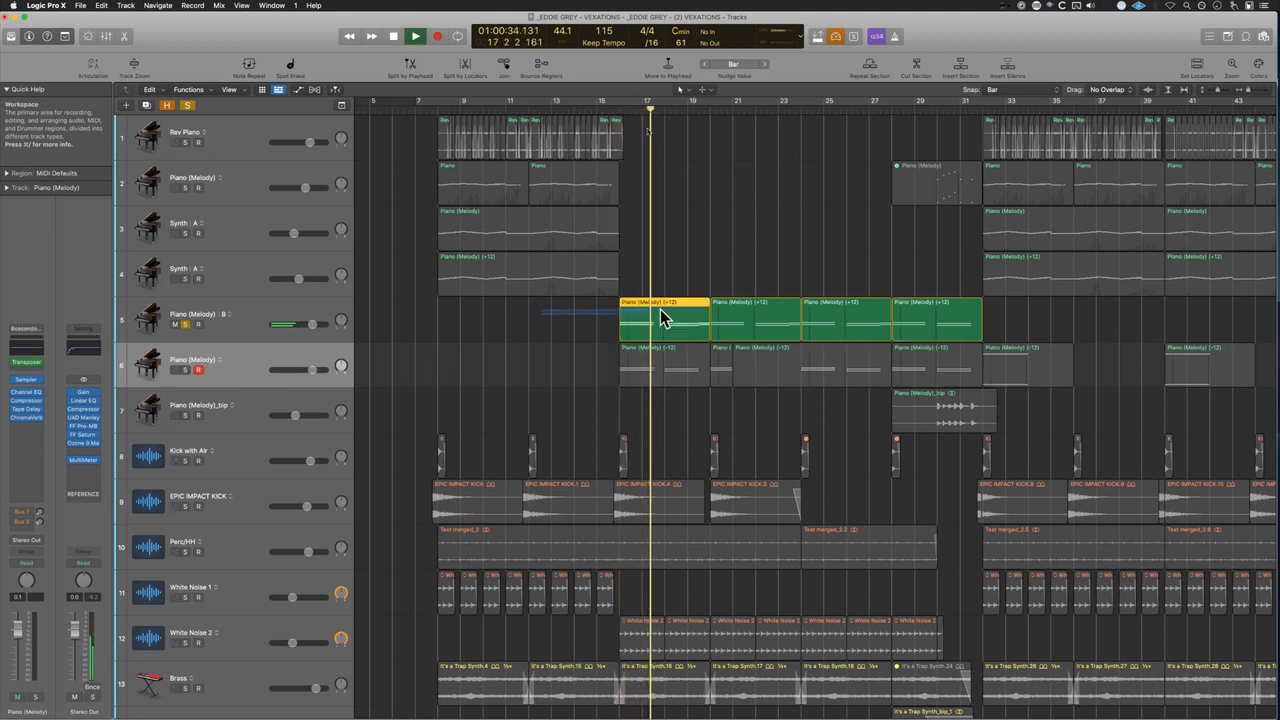
double_click(663, 315)
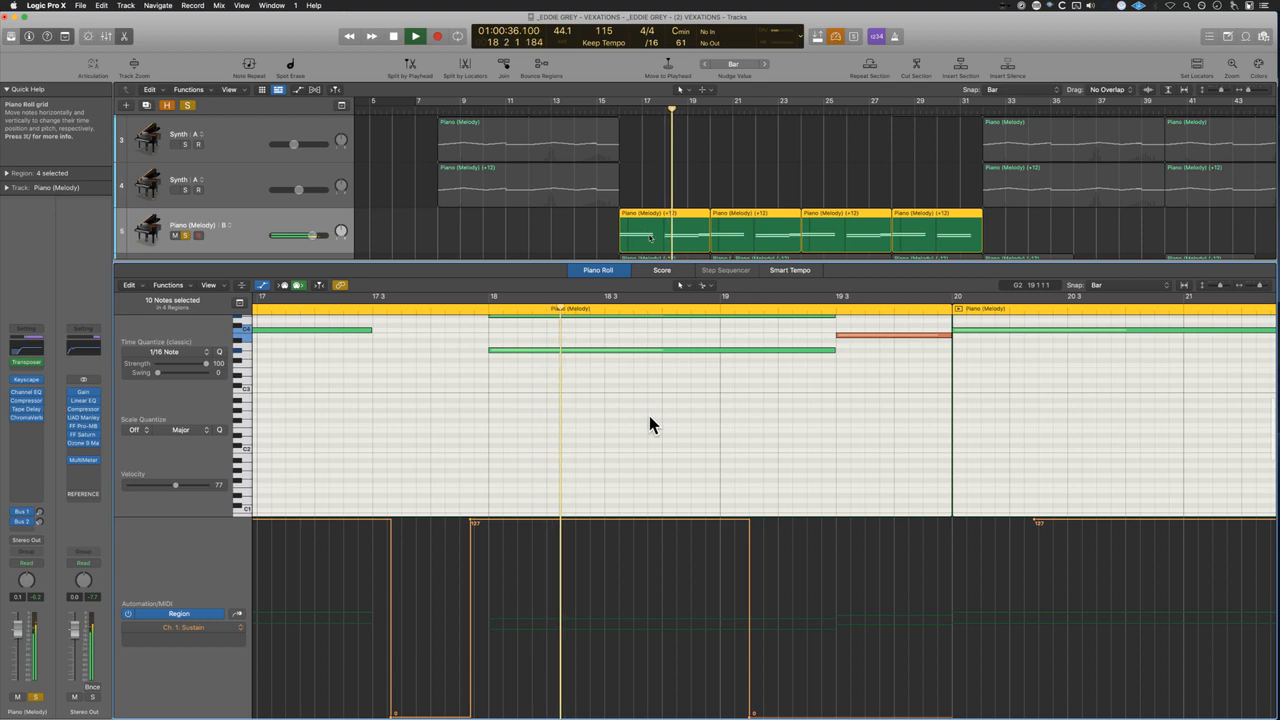
key("a")
scroll(650, 438, "up", 3)
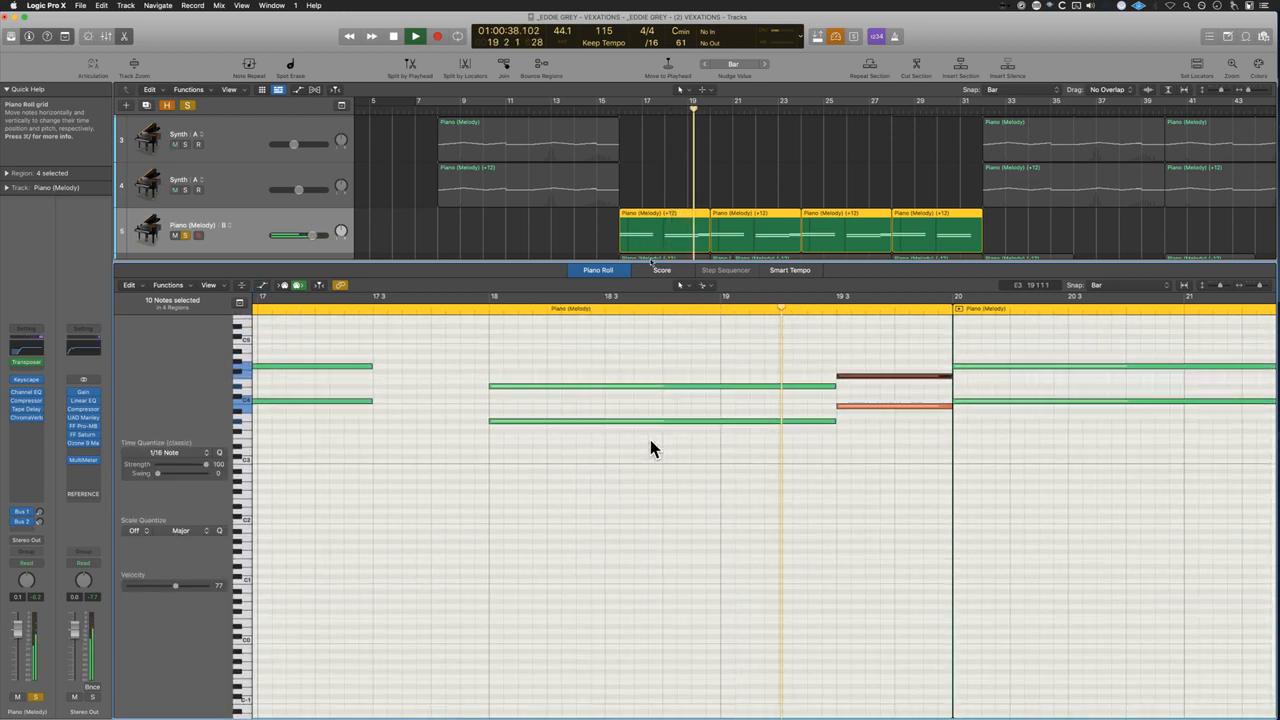
key("super+Left")
key("super+Left")
key("super+Left")
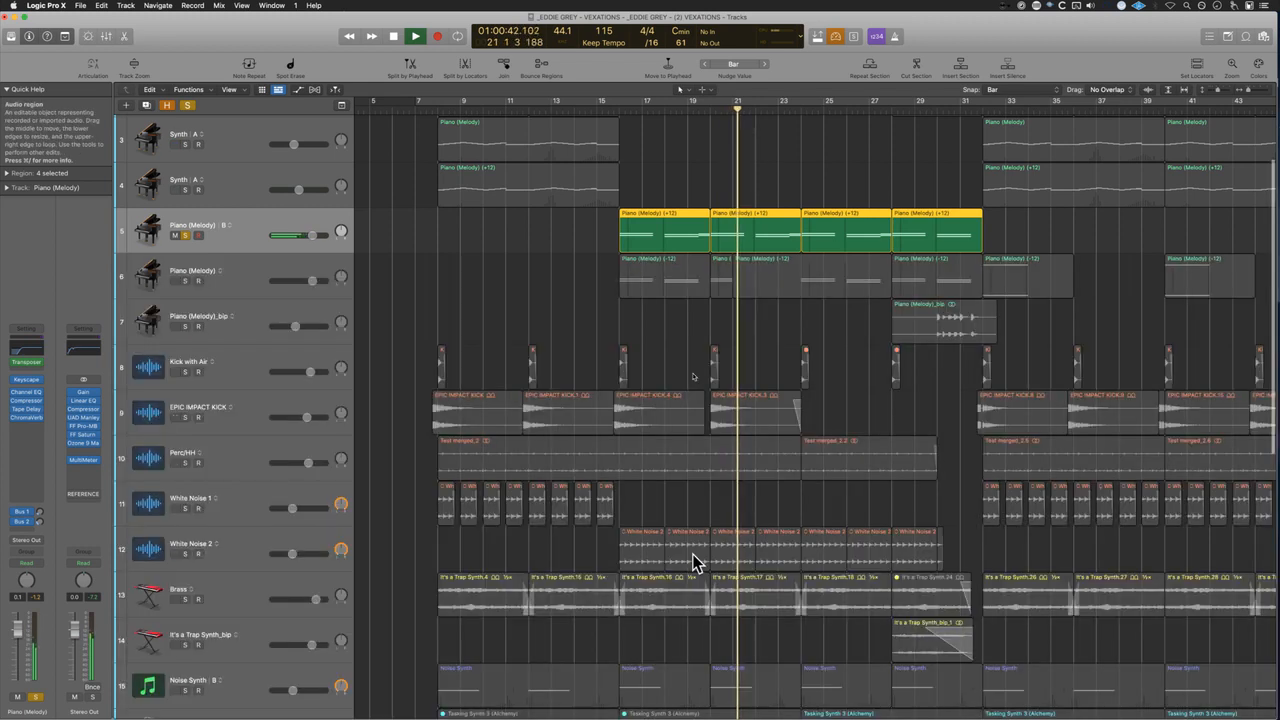
key("e")
Step: Solo the sixth track, Piano (Melody), instead of Piano (Melody) : B and play it from bar 16
left_click(186, 281)
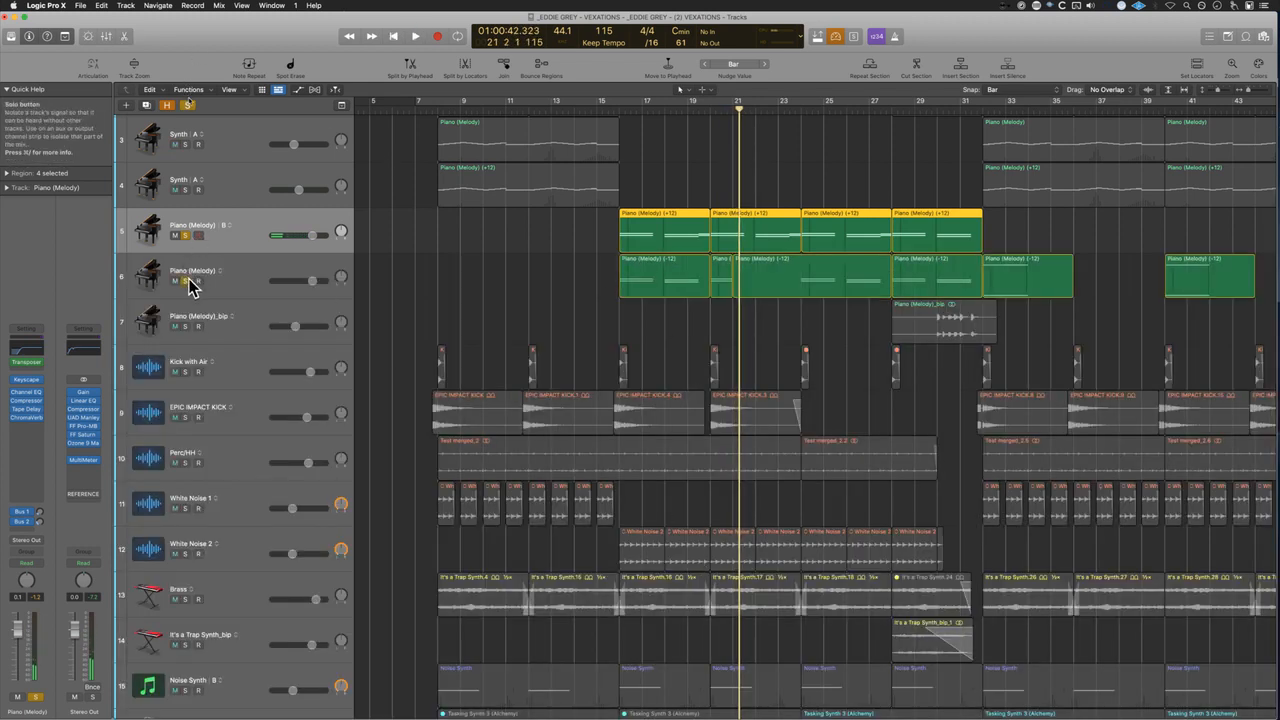
left_click(185, 236)
key("space")
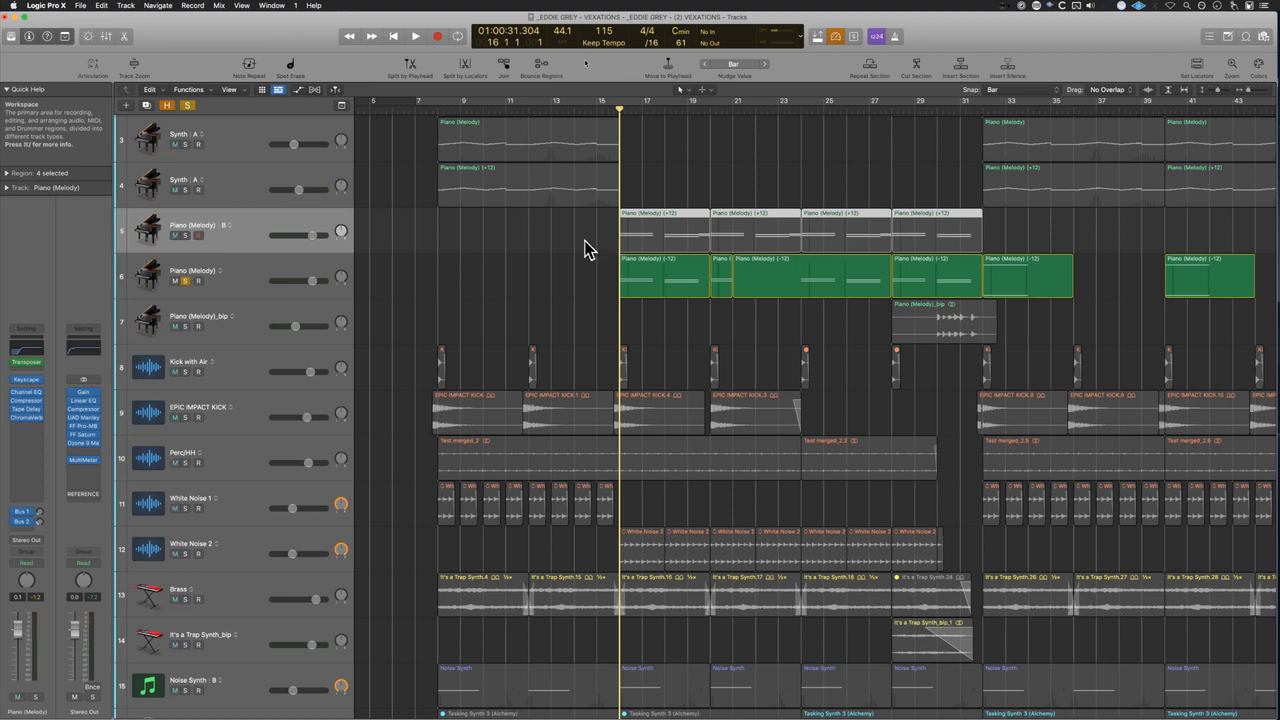
left_click(587, 248)
key("space")
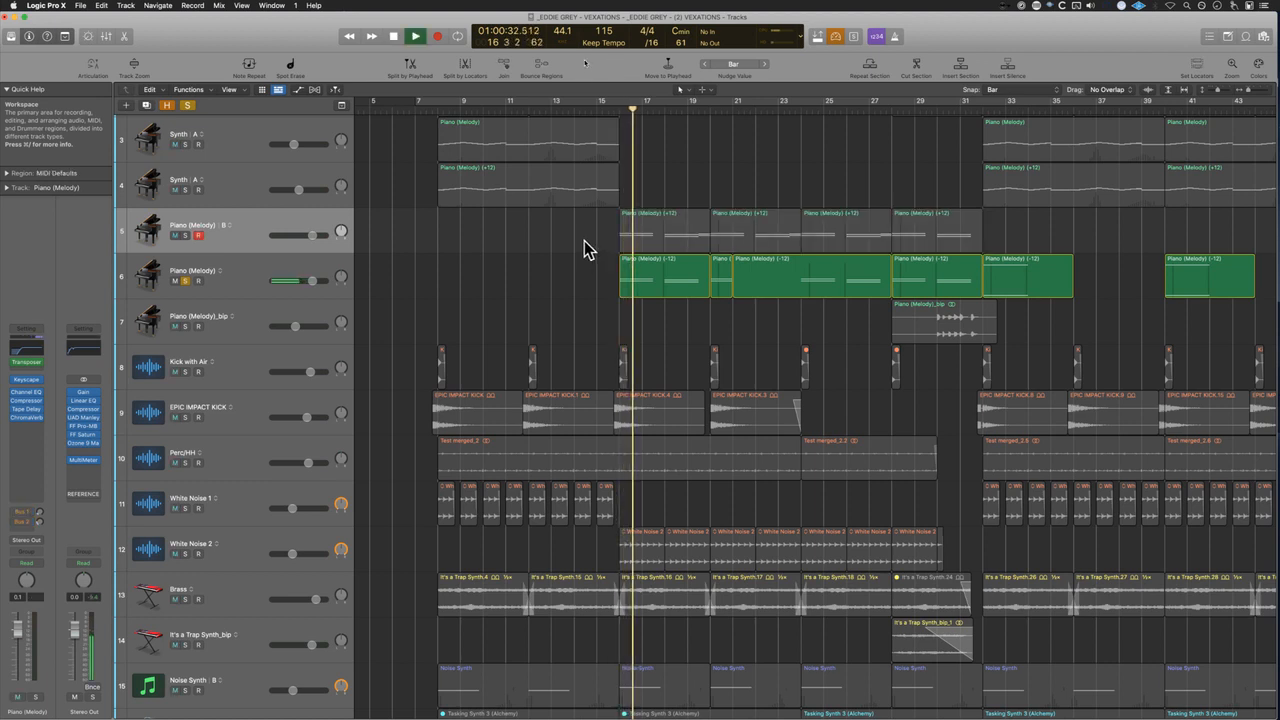
Step: Rename track 6 as Piano (Definition) and track 5 as Piano (Vibe)
left_click(194, 262)
double_click(194, 268)
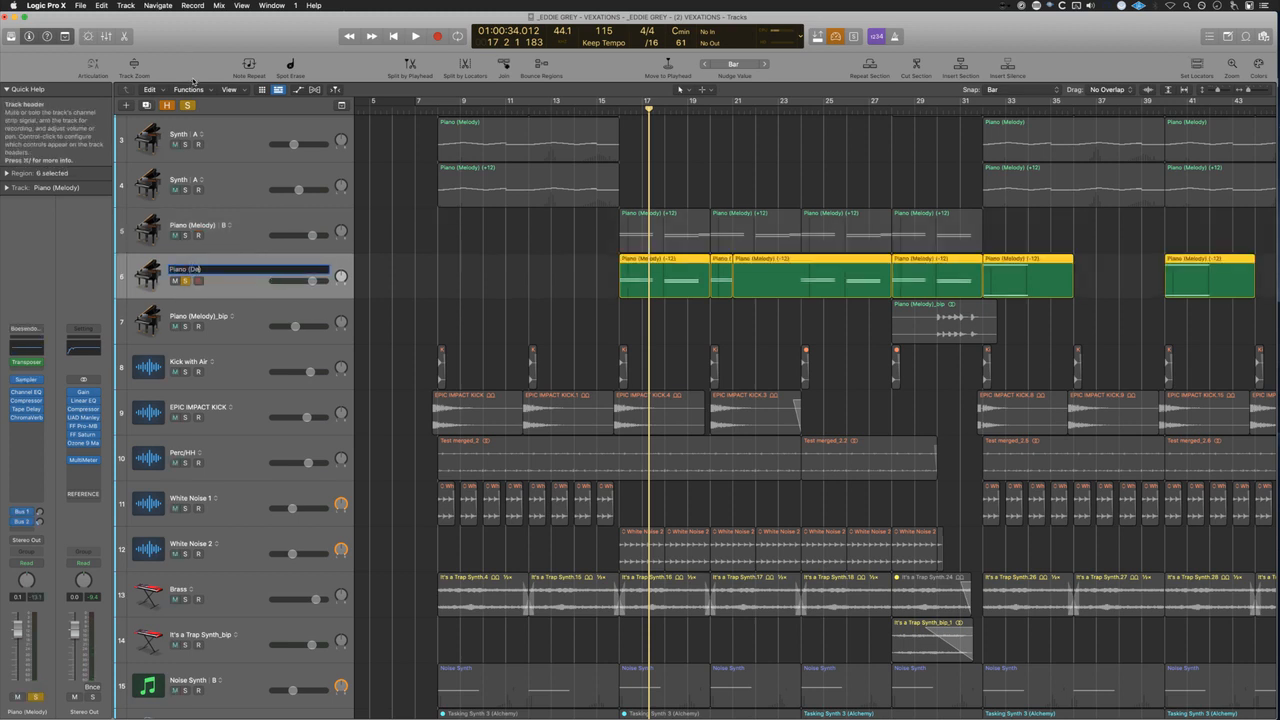
type("Piano (Definition)")
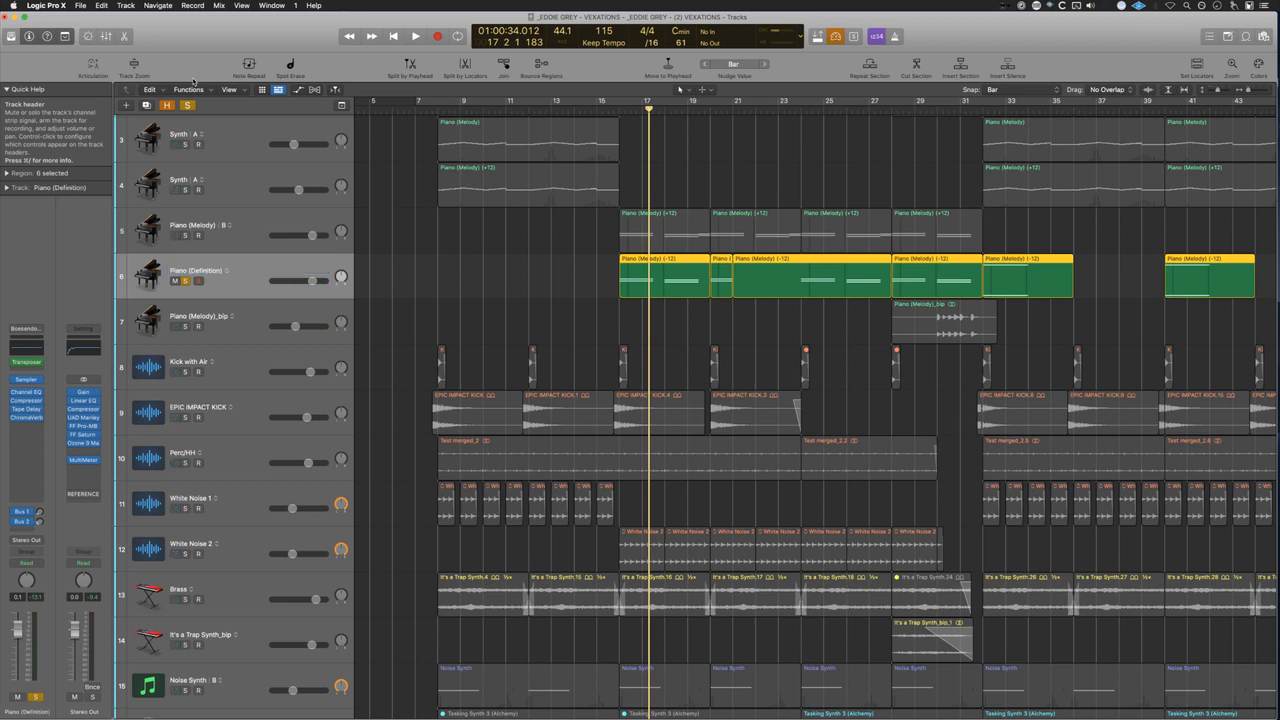
key("shift+Tab")
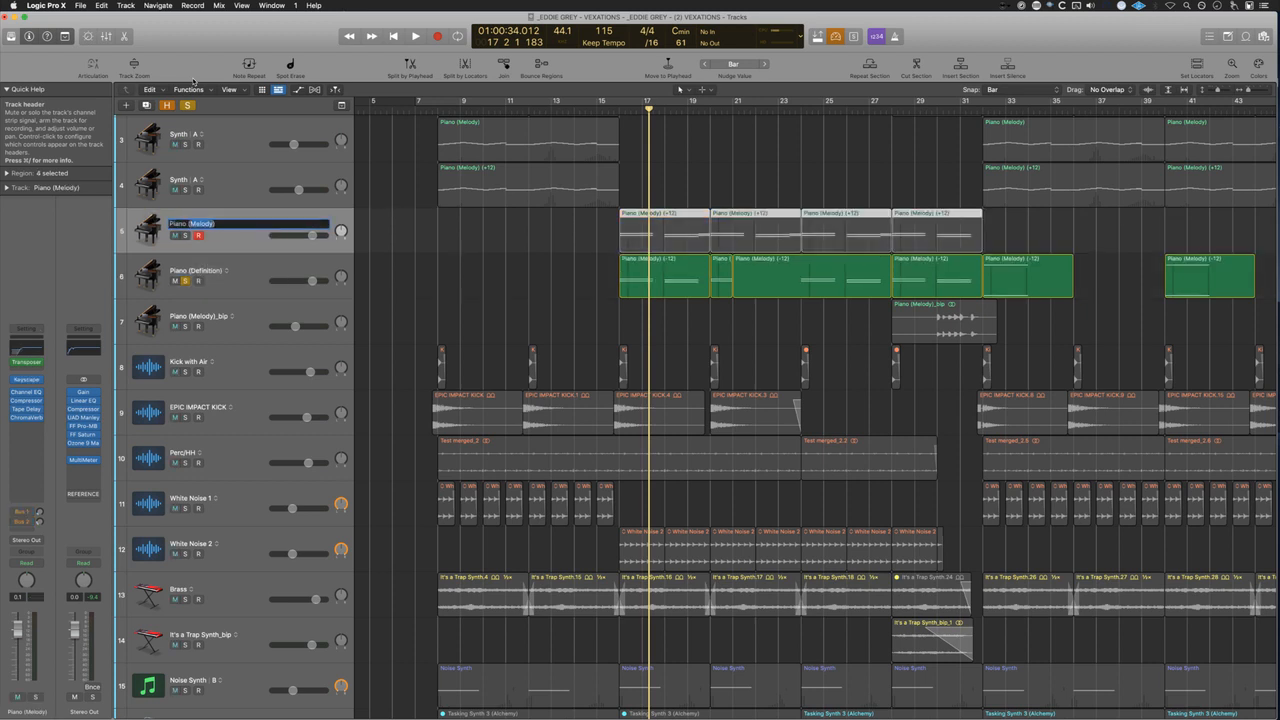
key("Return")
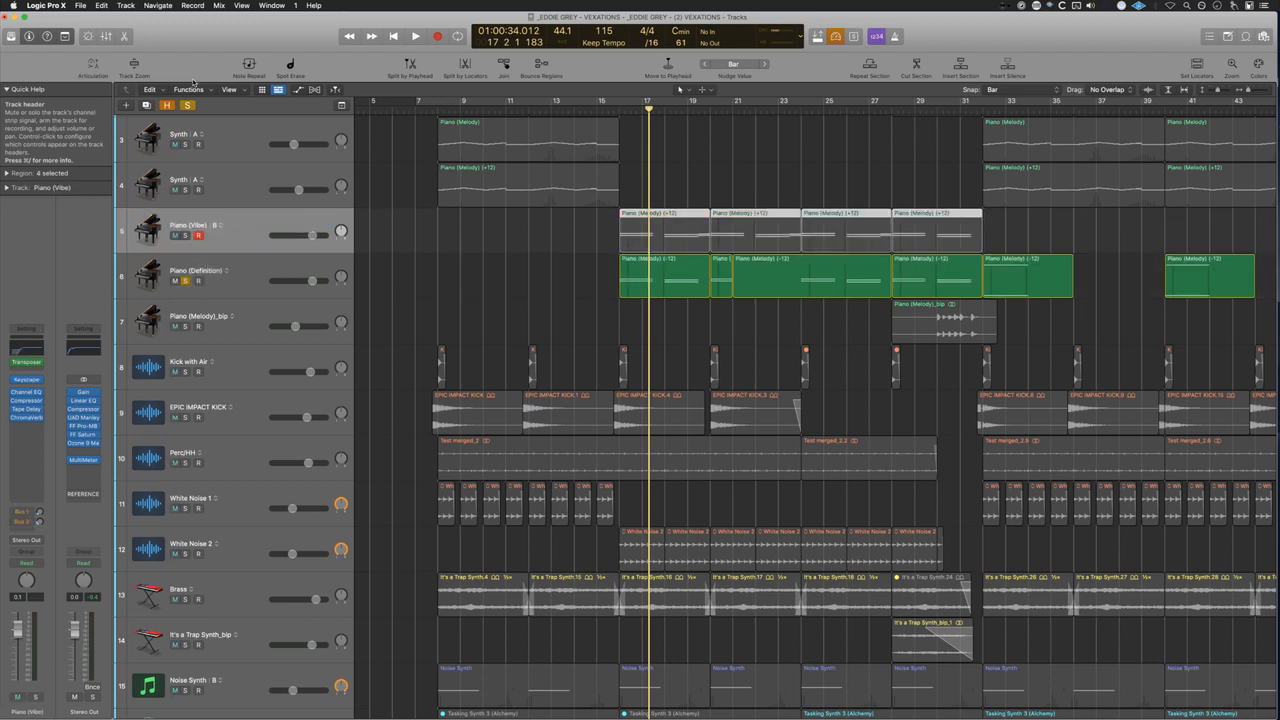
Step: Play Piano (Vibe) and Piano (Definition) soloed together, compare with and without Piano (Definition), and clear all solos
left_click(185, 236)
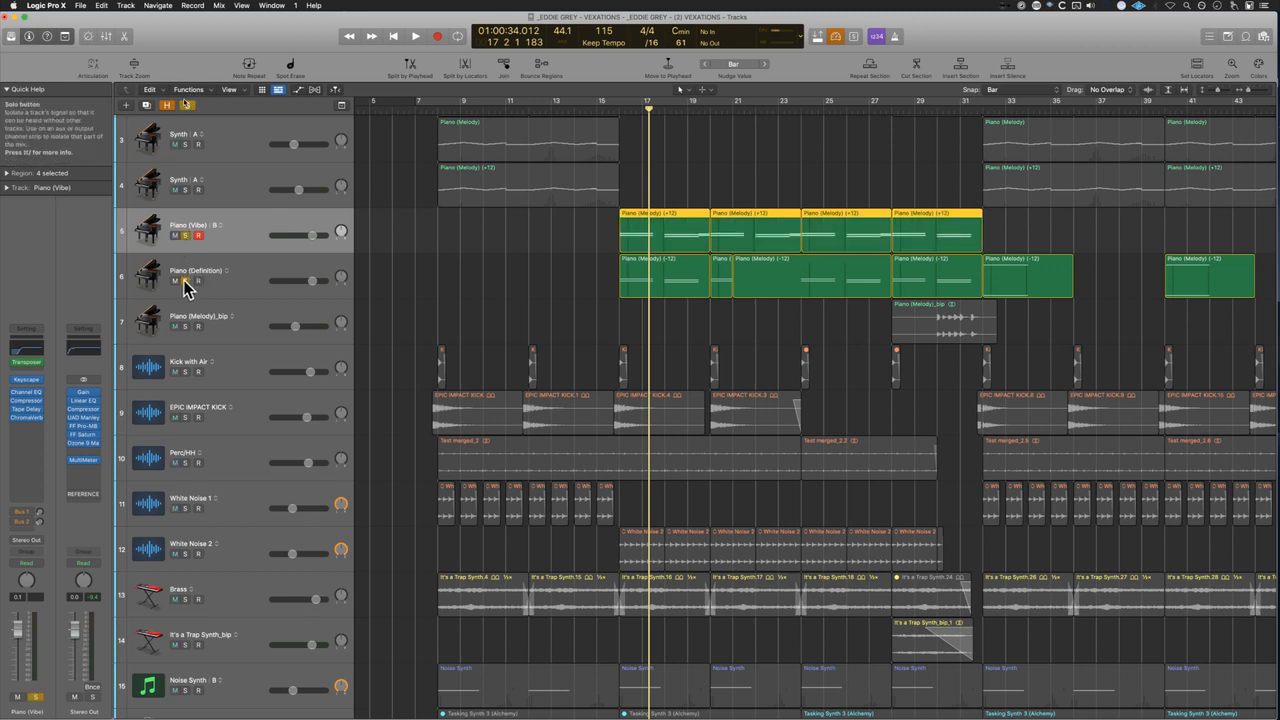
key("comma")
key("space")
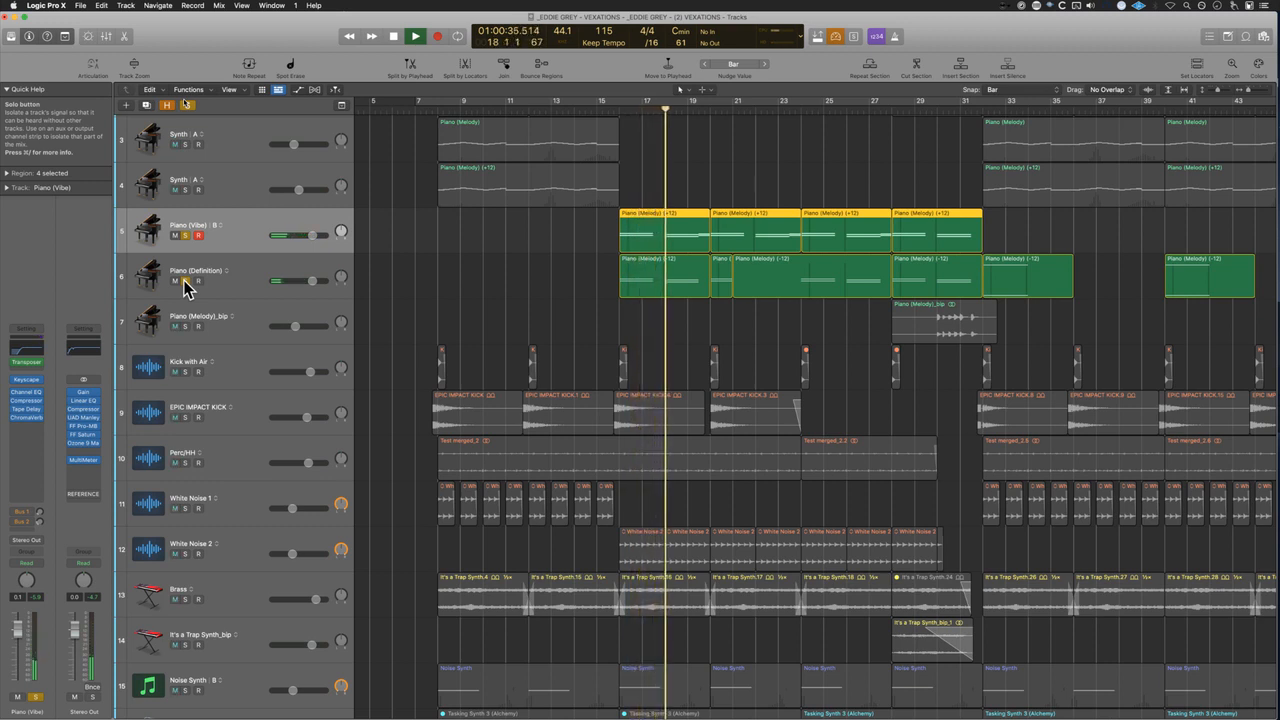
left_click(184, 282)
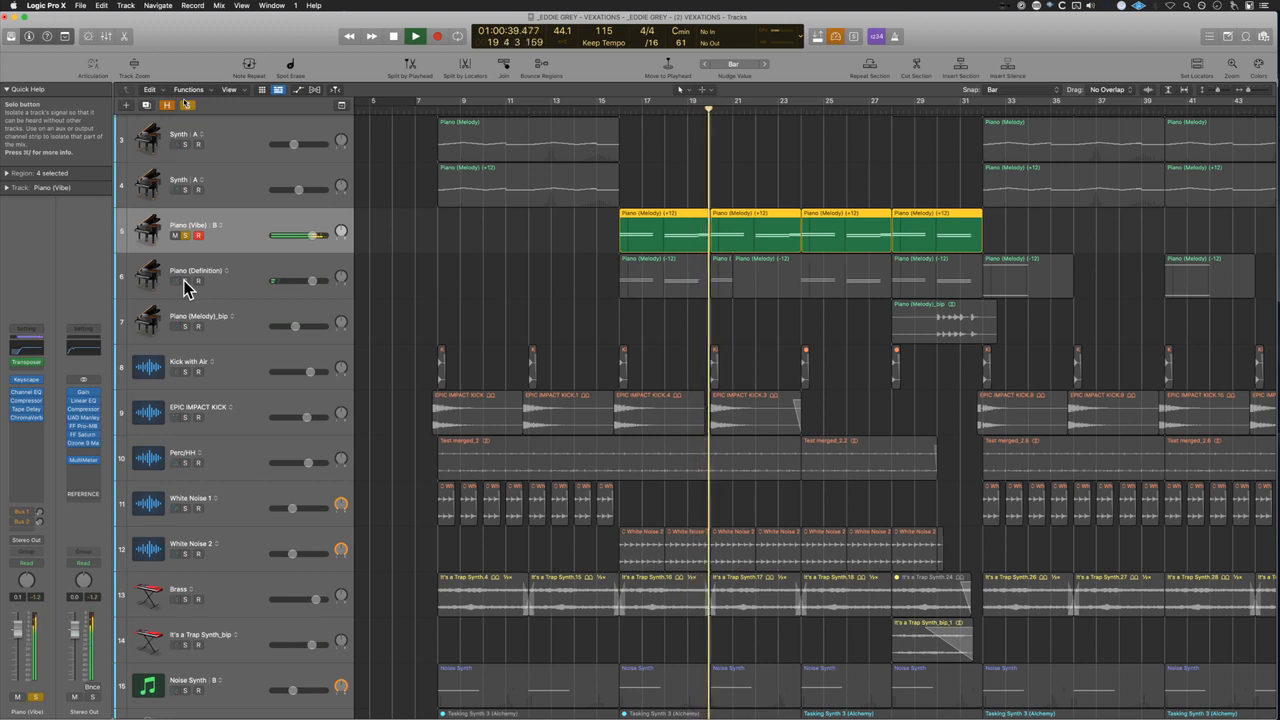
left_click(184, 282)
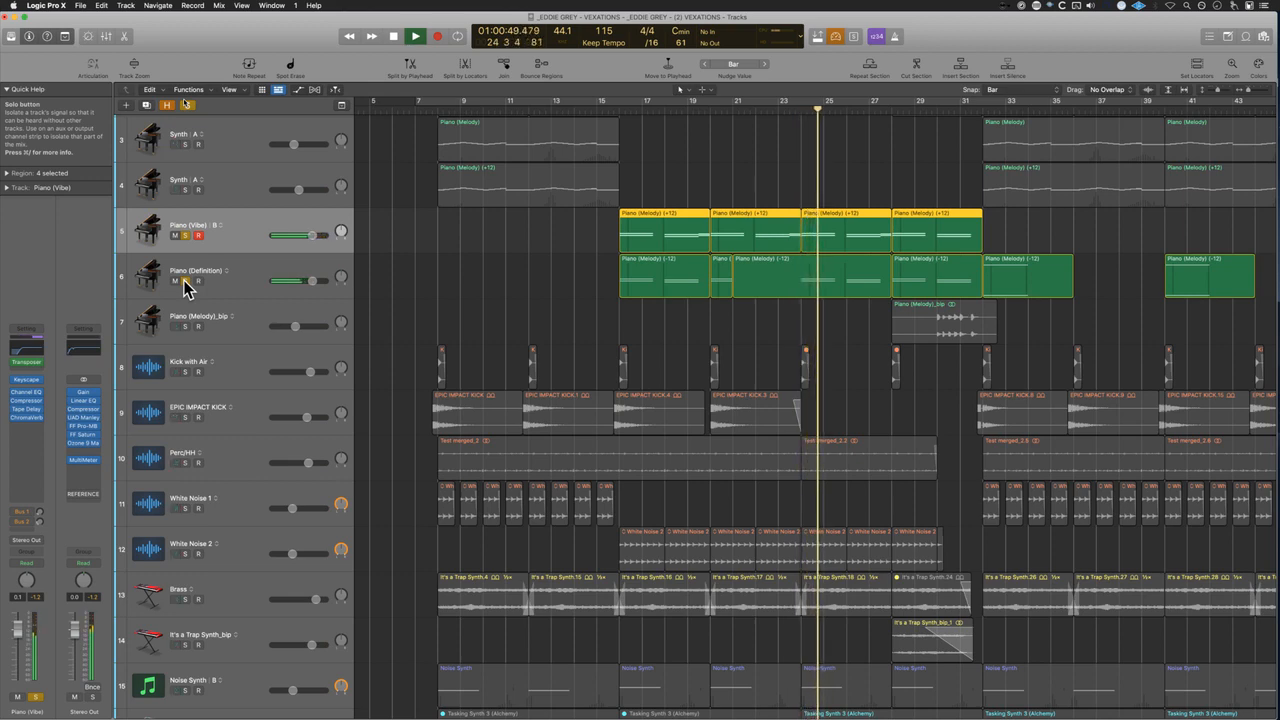
key("space")
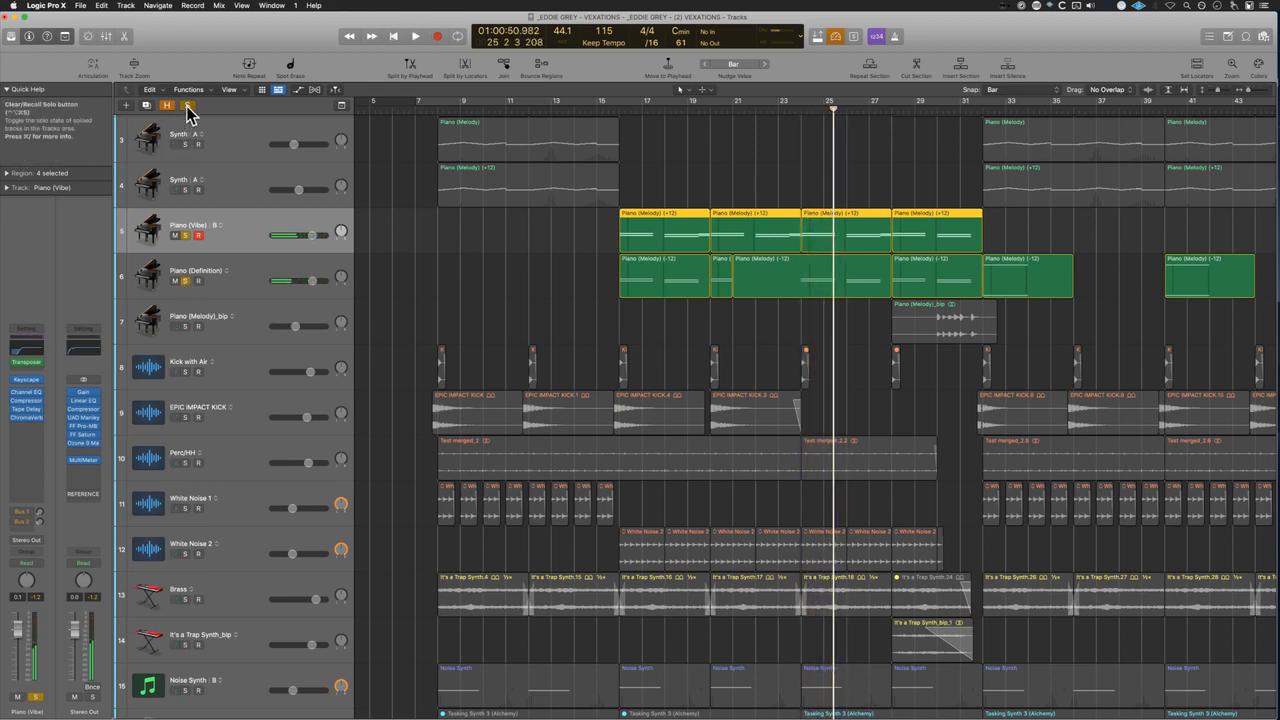
left_click(186, 105)
Step: Search the Apple Loops library for "trap", look over the loops, and close the loop browser
scroll(596, 337, "up", 2)
scroll(596, 338, "down", 3)
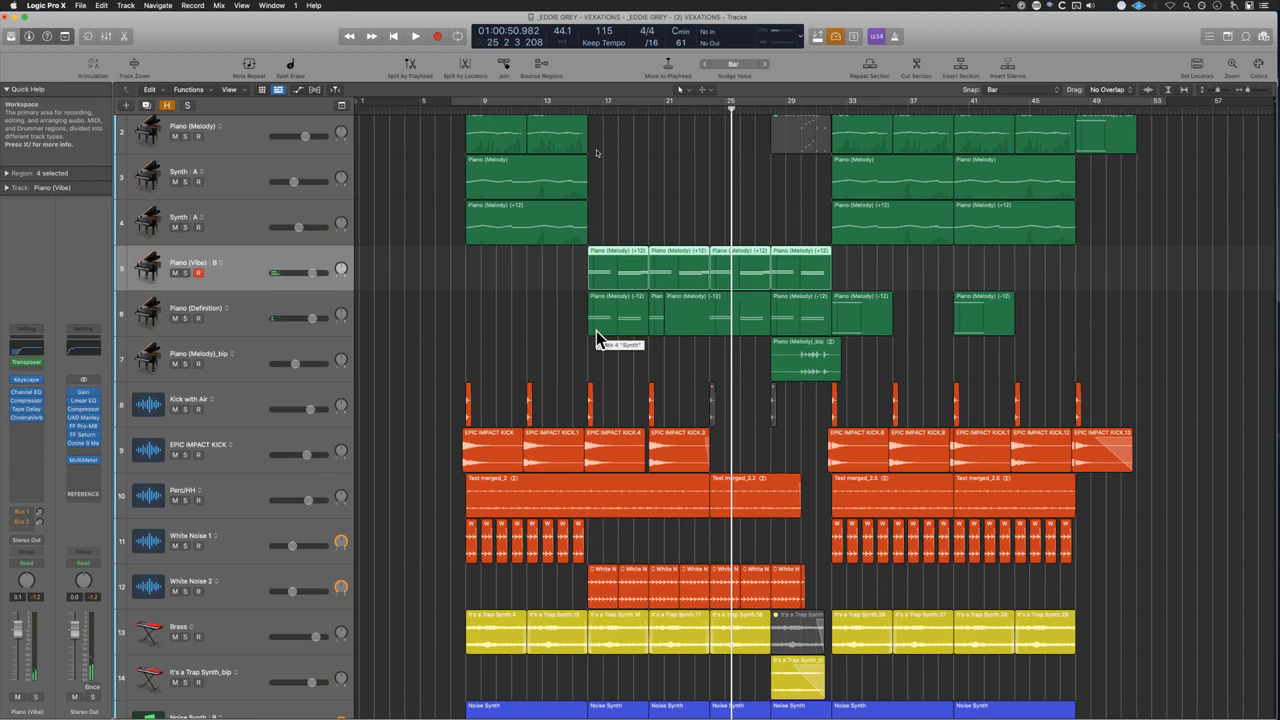
scroll(594, 335, "up", 1)
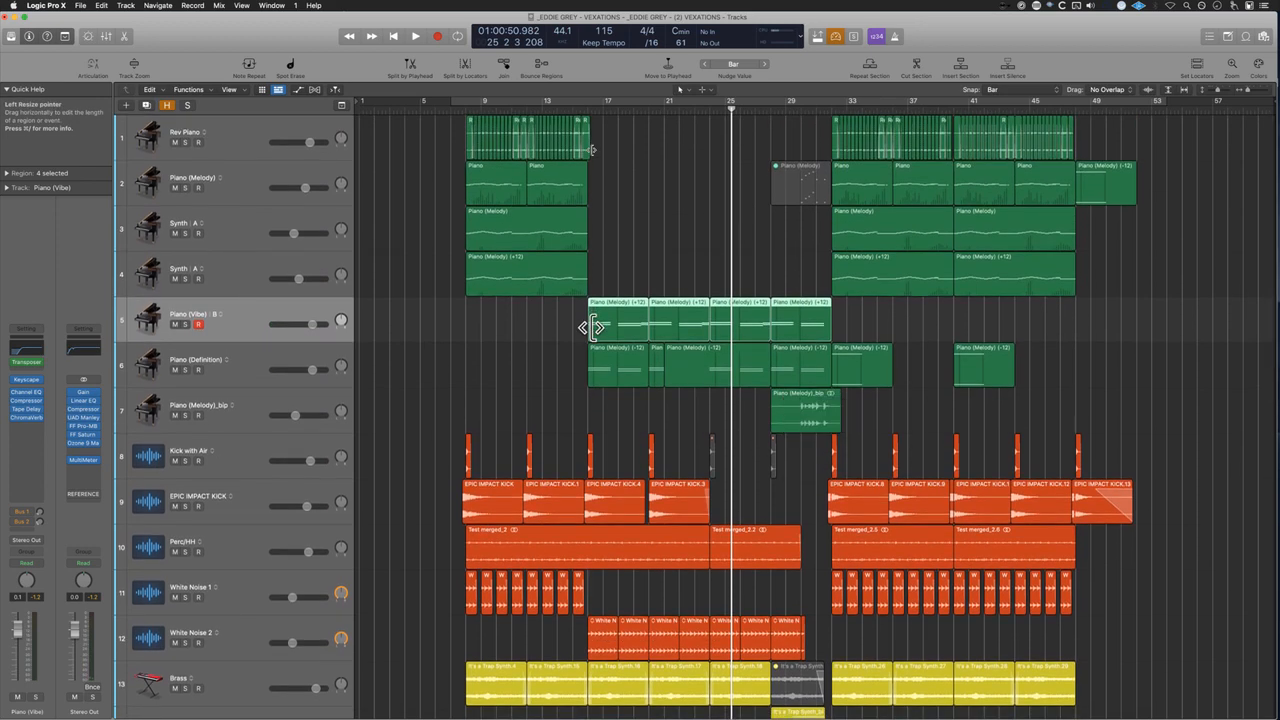
key("o")
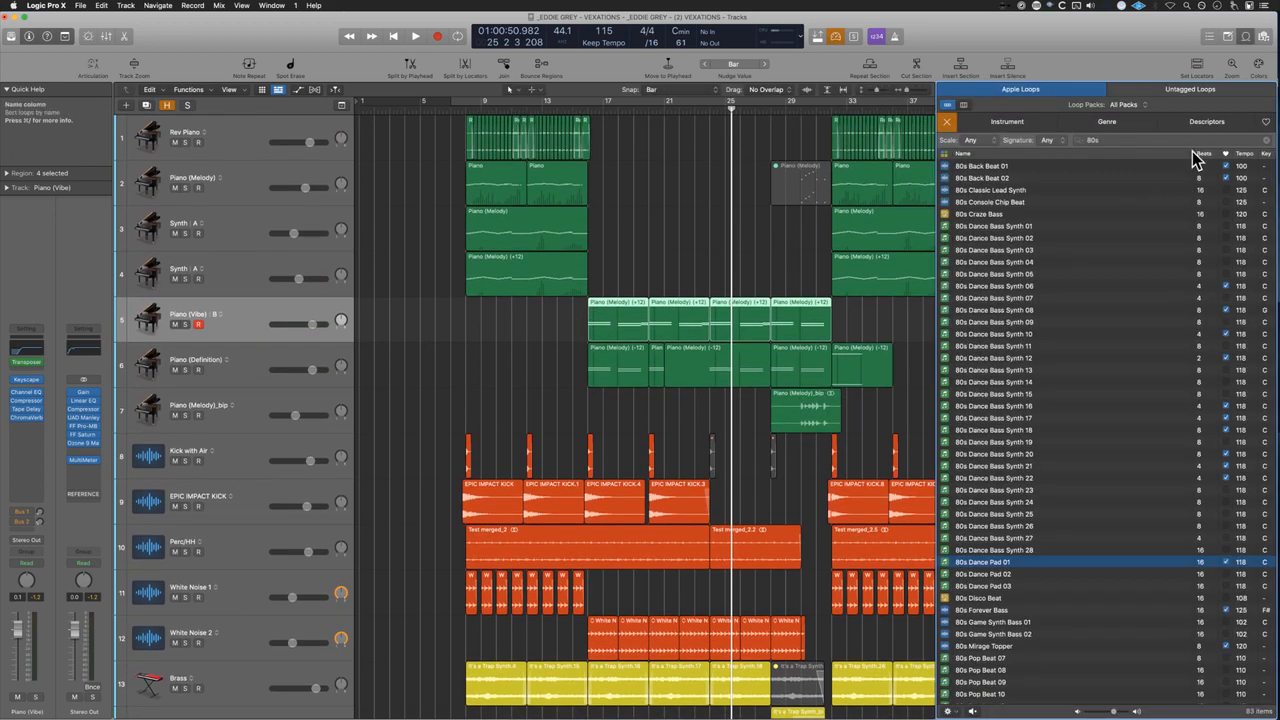
type("tra")
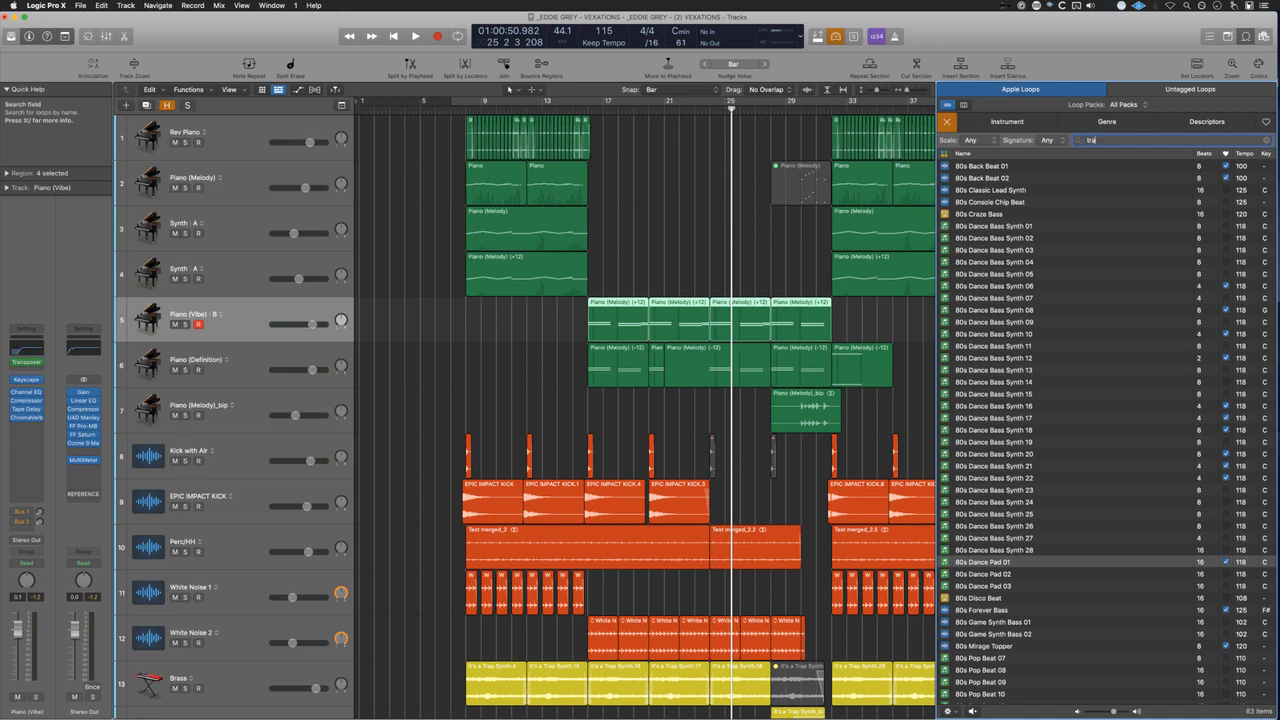
type("p")
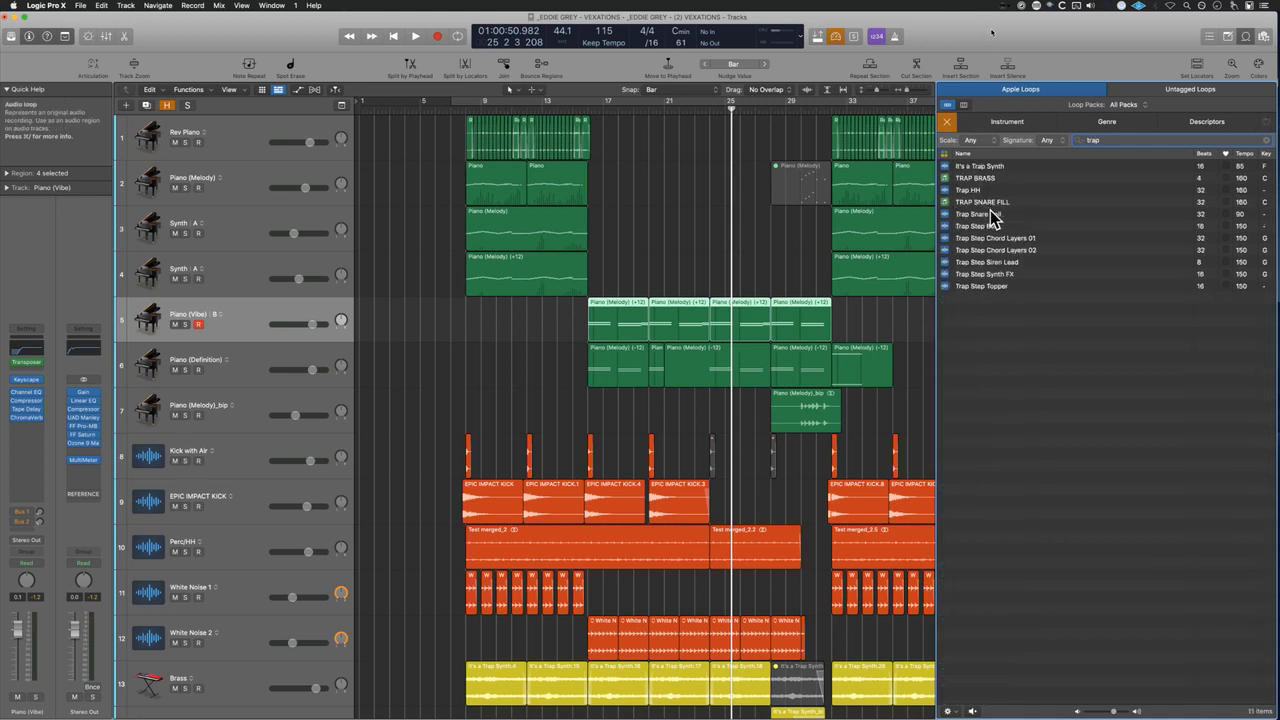
left_click(741, 258)
key("o")
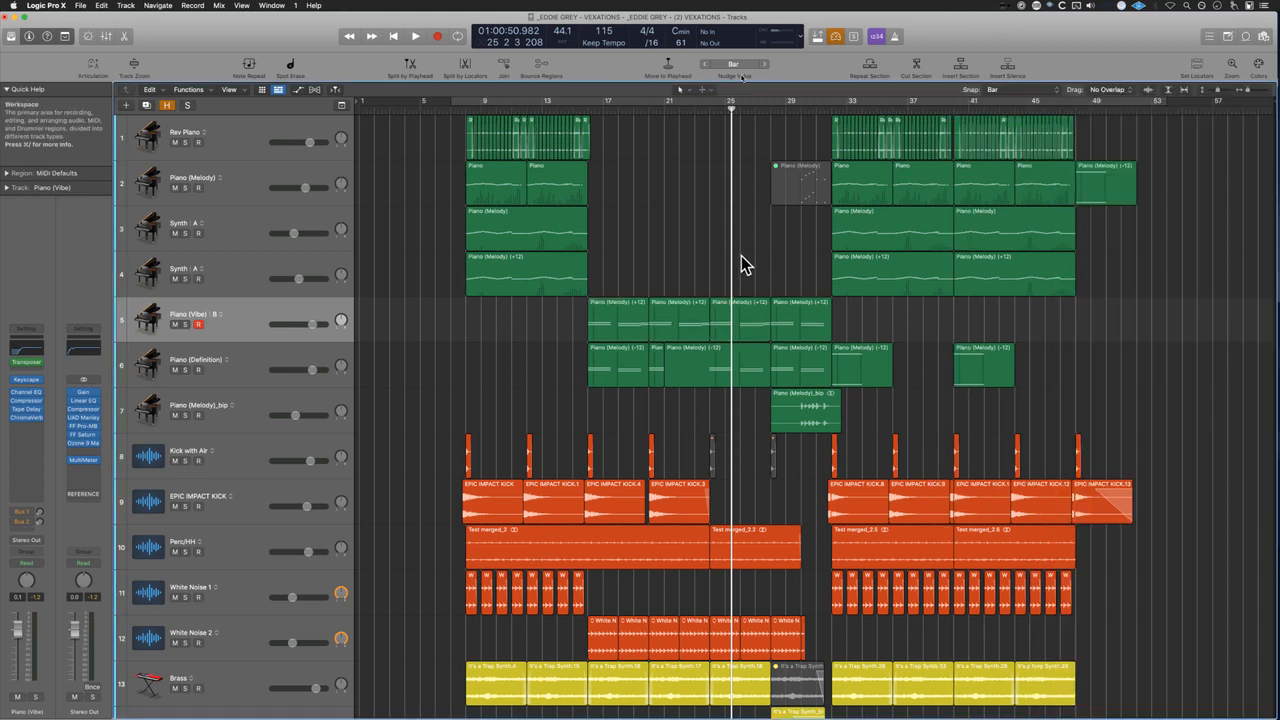
Step: Solo the Brass track and play it from bar 8
scroll(363, 542, "down", 5)
left_click(240, 540)
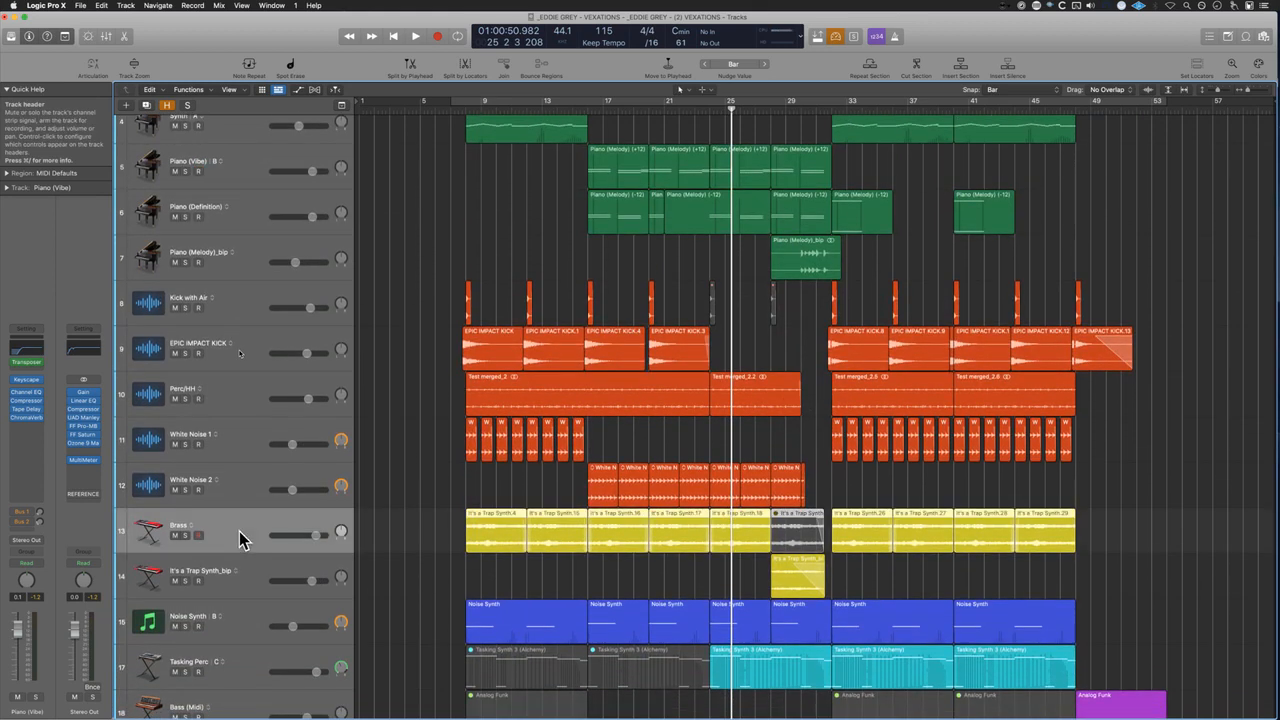
left_click(185, 535)
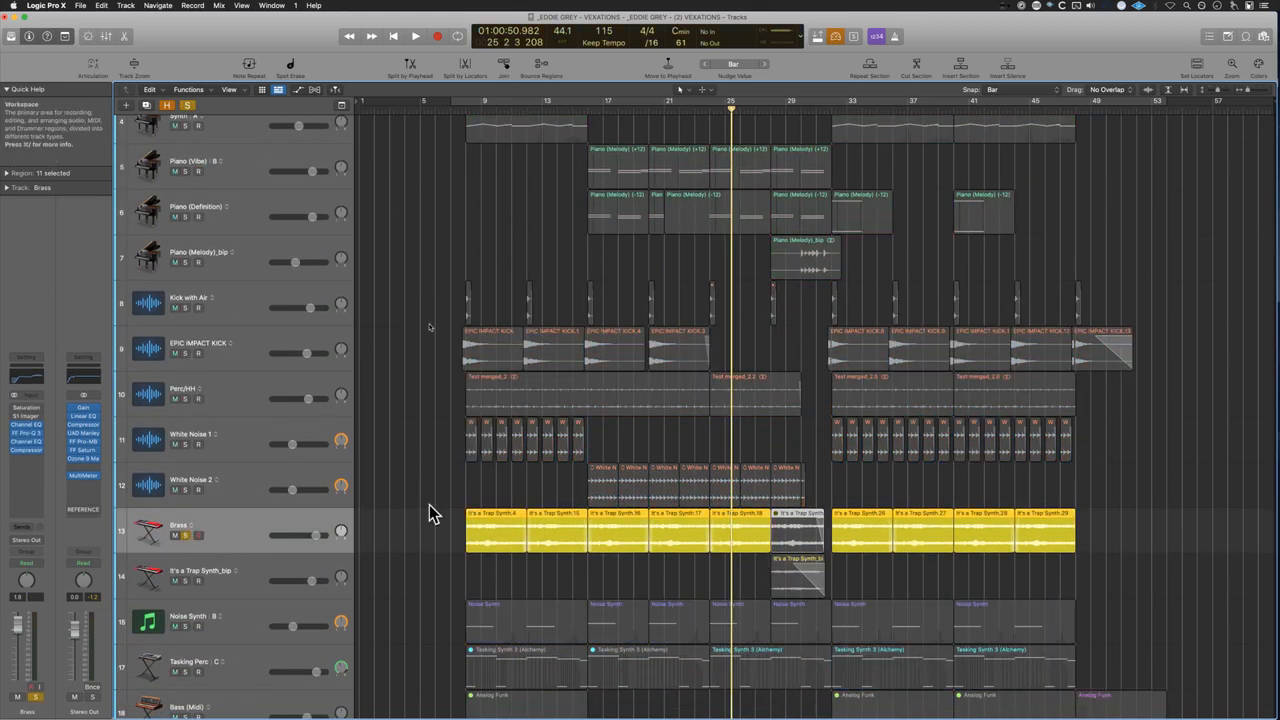
left_click(464, 493, "shift")
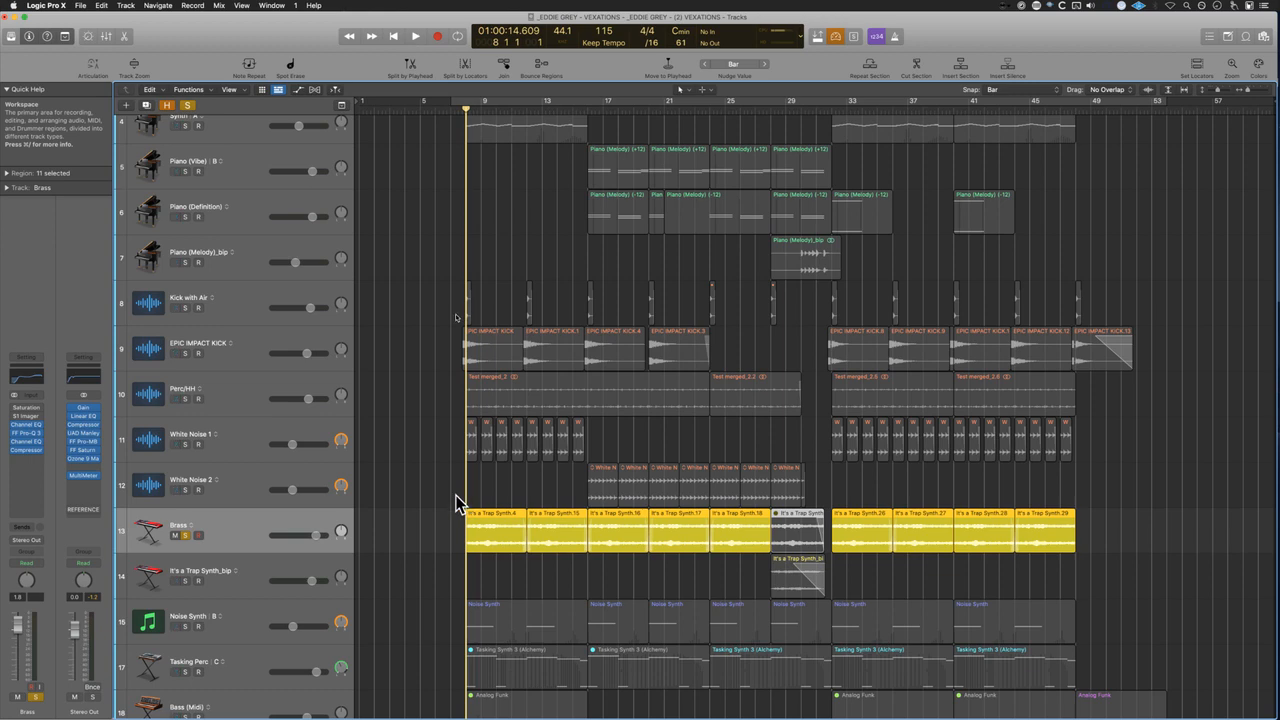
key("space")
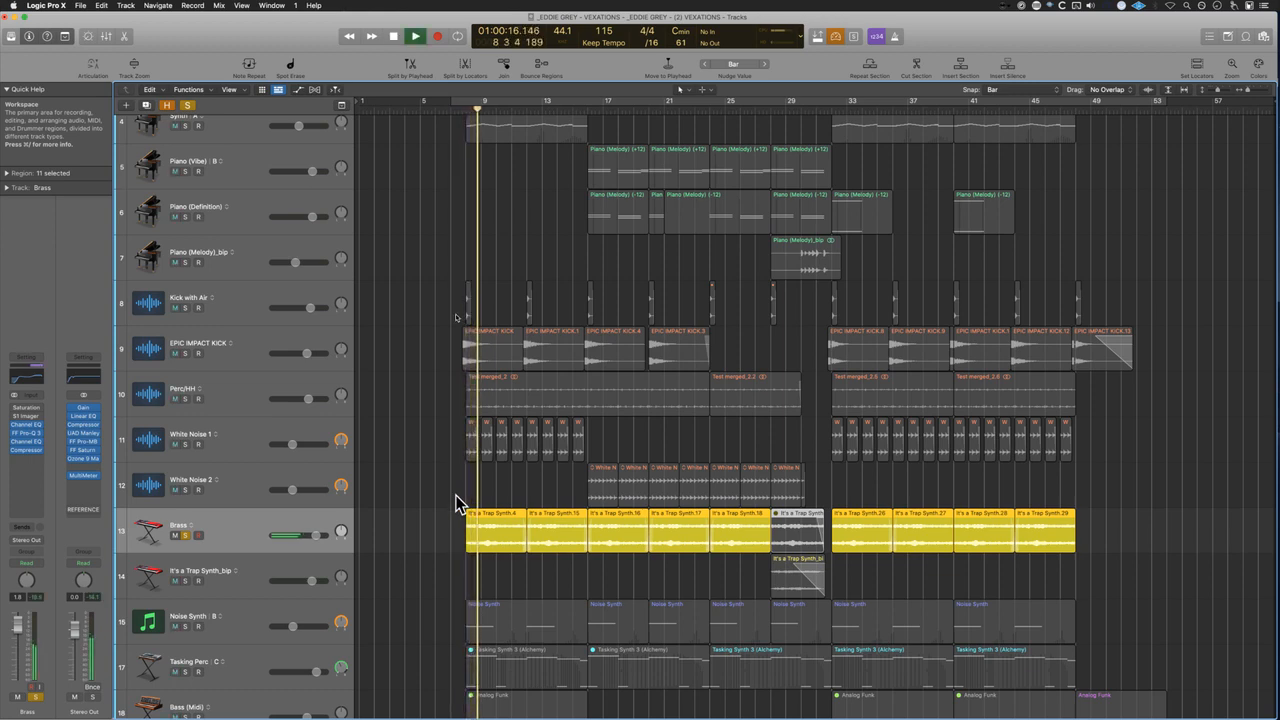
Step: Listen to the soloed Brass regions through bar 12 and stop playback
scroll(443, 557, "down", 2)
scroll(441, 551, "down", 1)
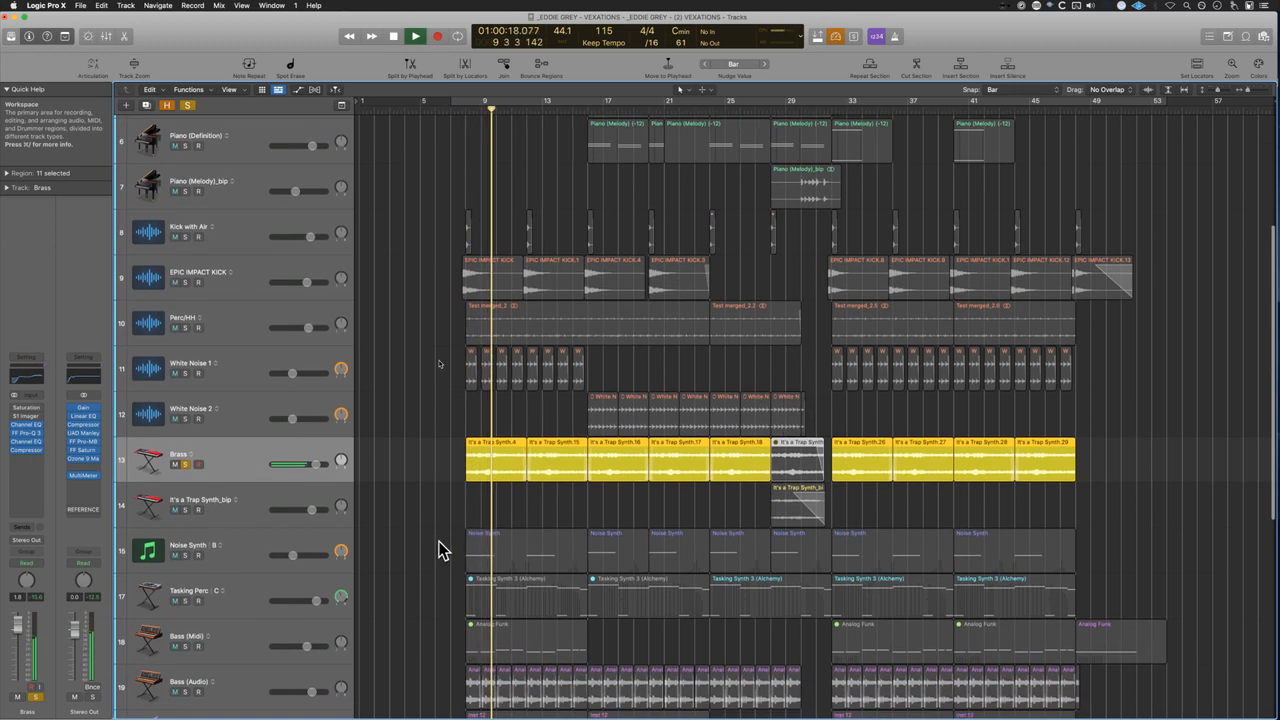
key("super+Right")
key("super+Right")
key("super+Right")
key("super+Right")
key("super+Left")
key("super+Left")
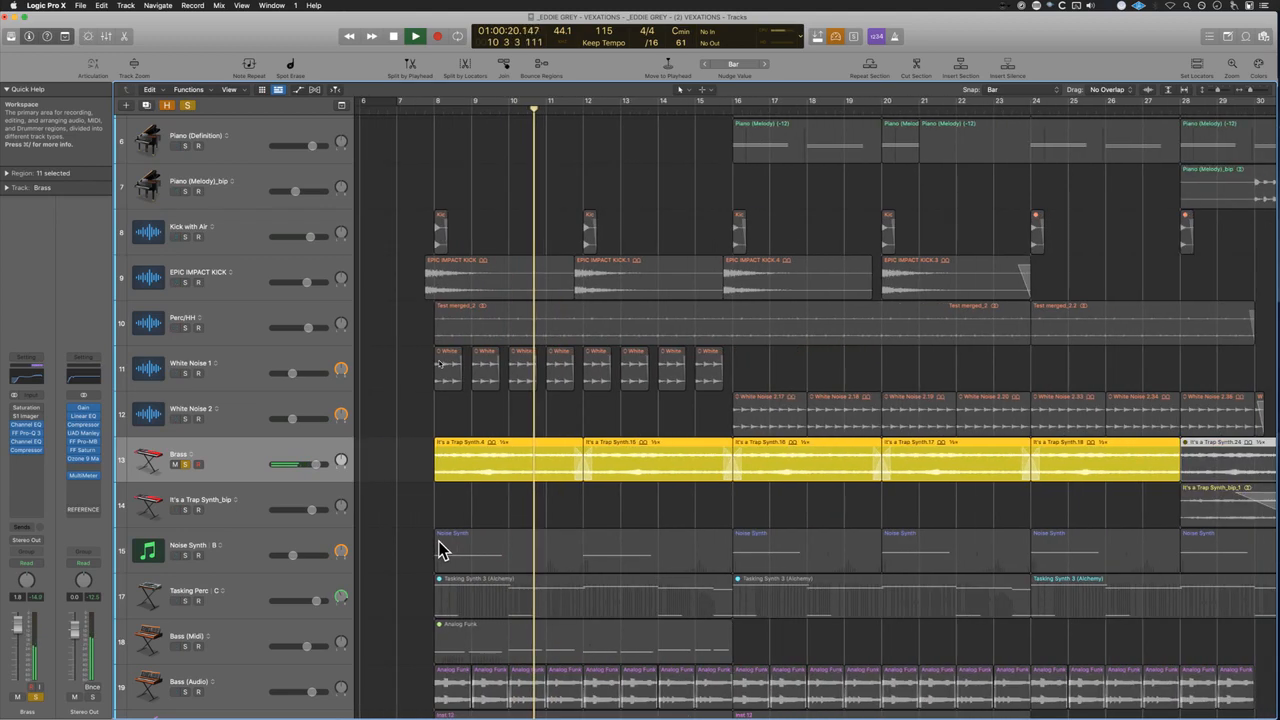
key("super+Right")
key("super+Right")
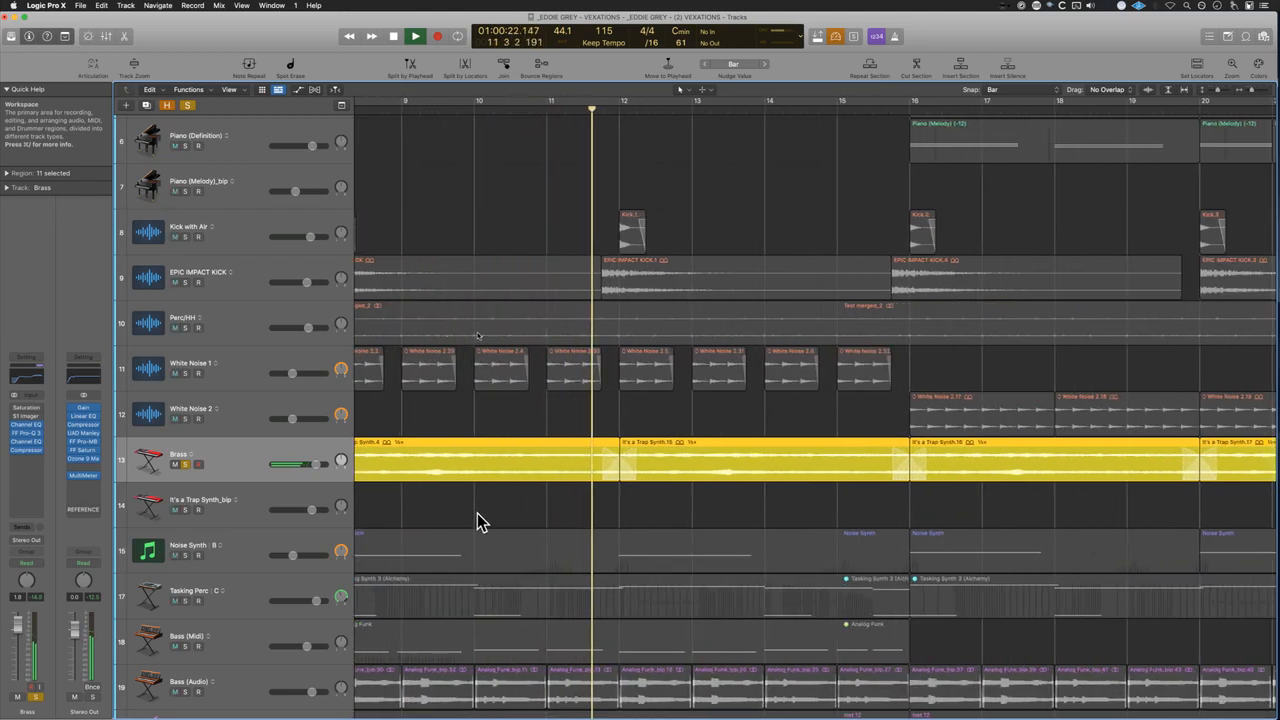
key("space")
Step: Reopen the loop browser and preview the It's a Trap Synth loop at its original speed
left_click(186, 467)
key("o")
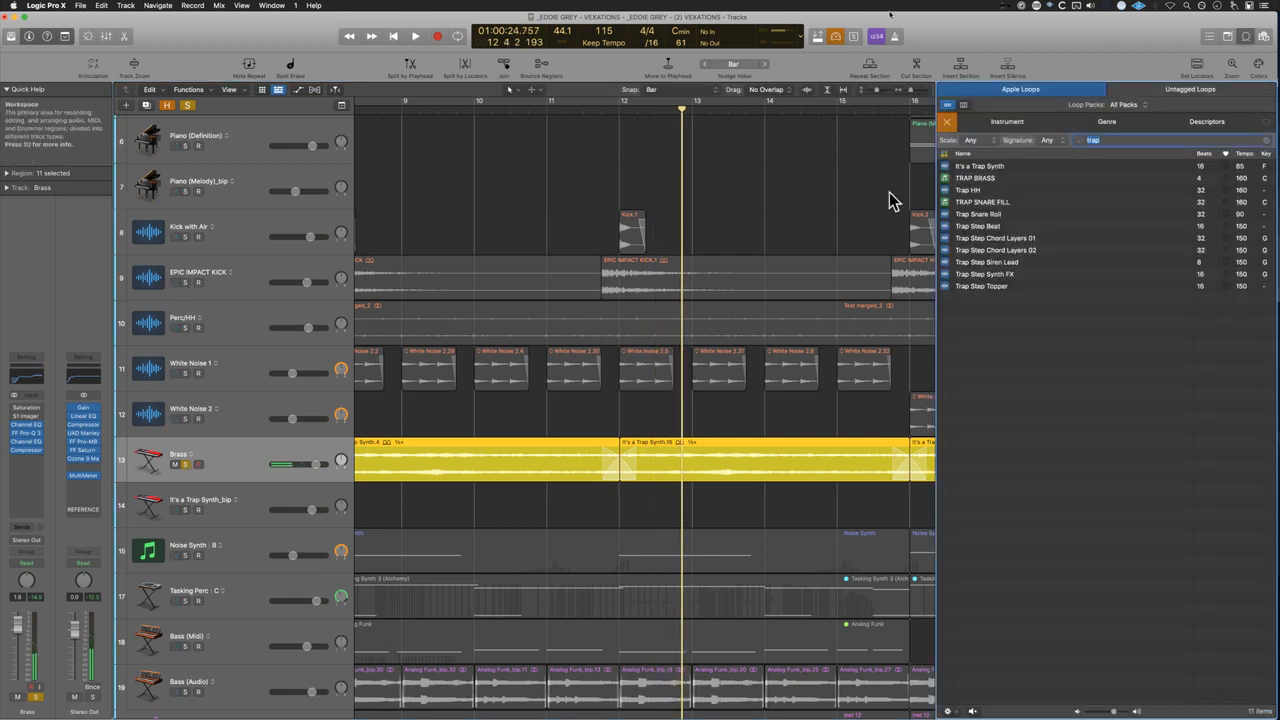
left_click(990, 168)
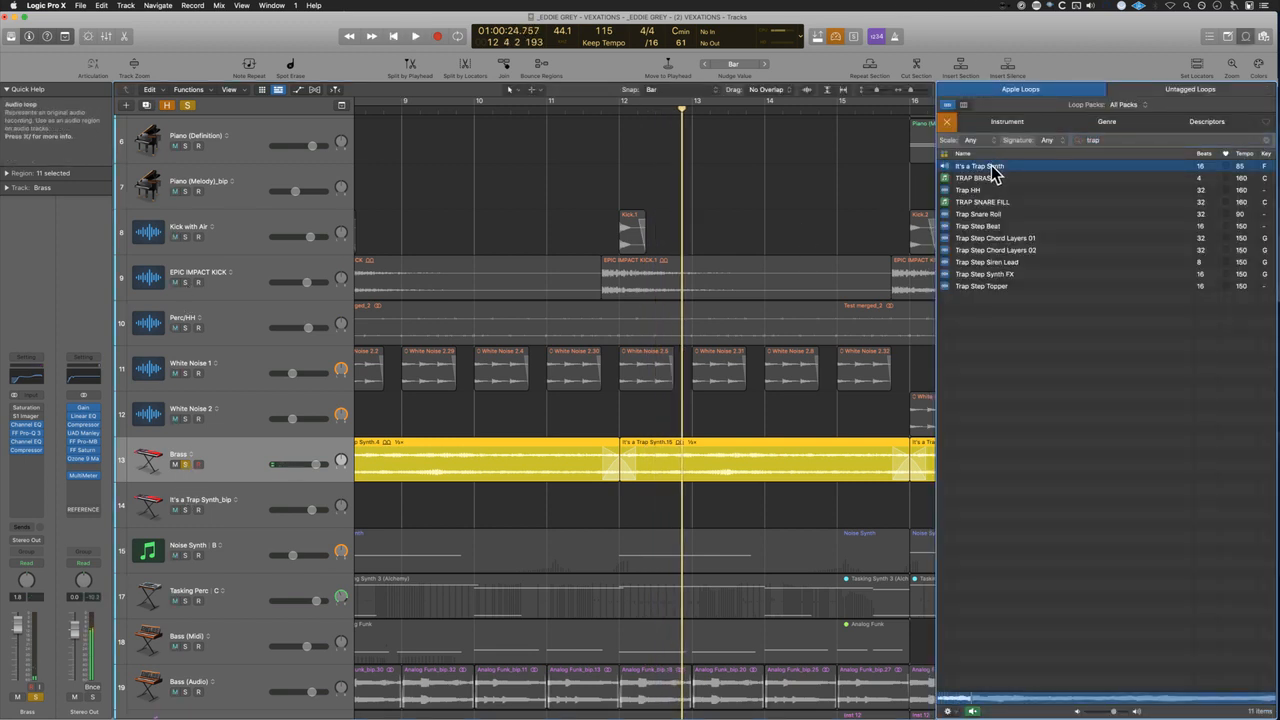
left_click(992, 171)
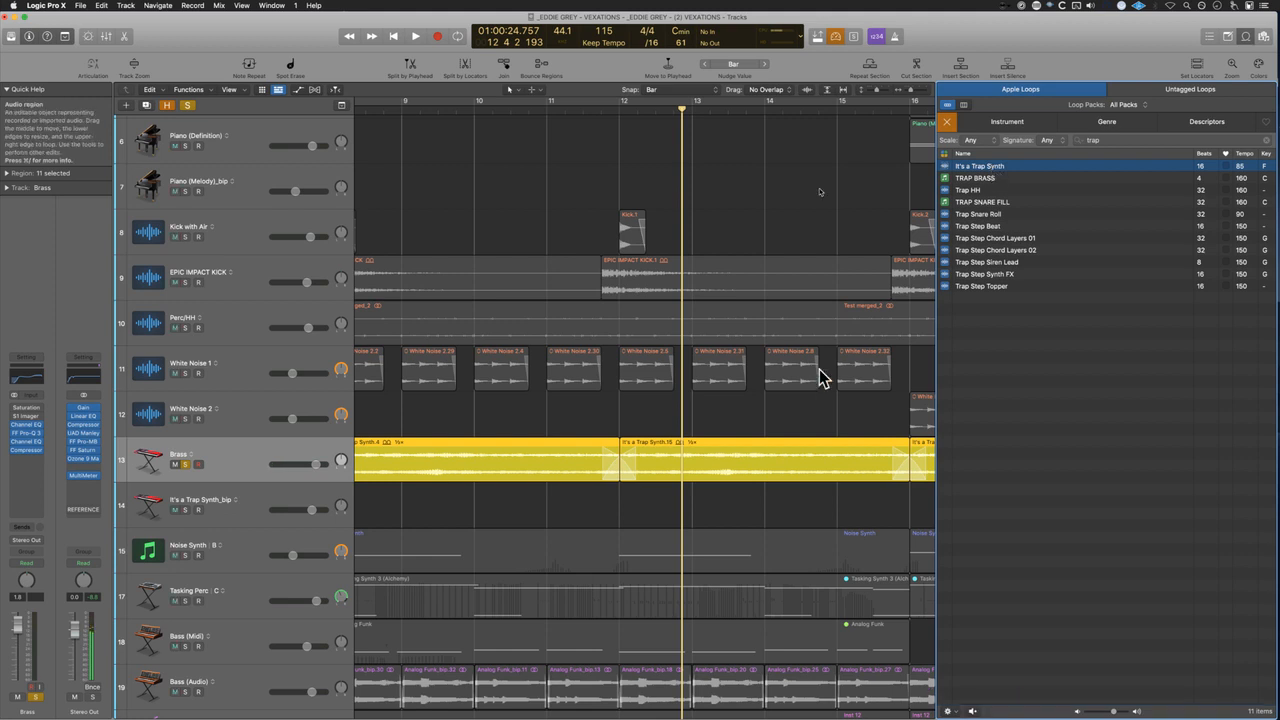
left_click(988, 172)
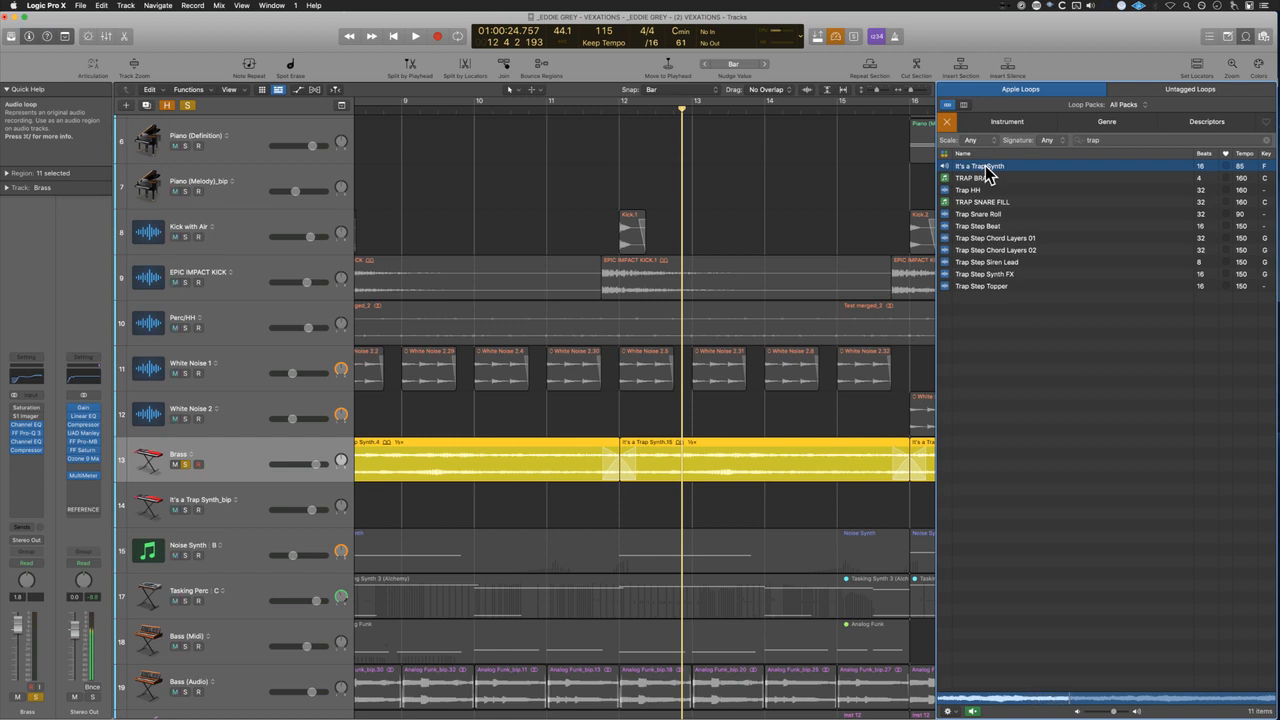
left_click(988, 172)
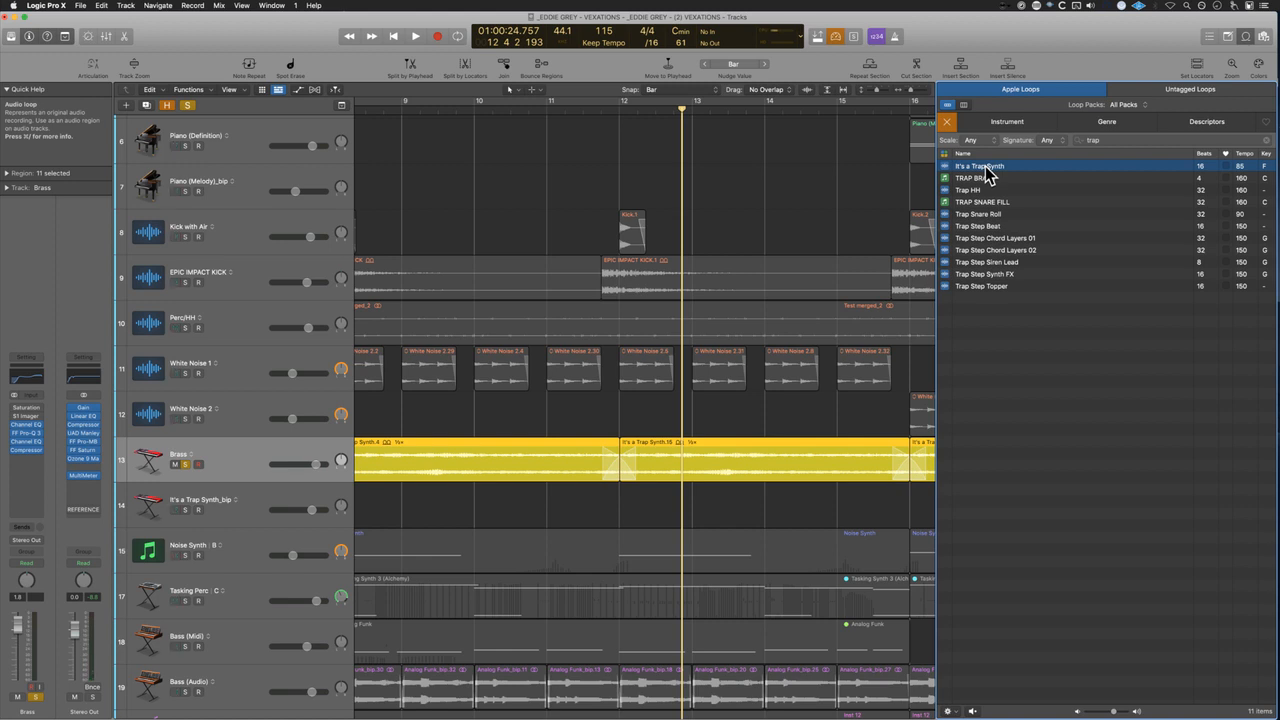
Step: Play the soloed Brass track from bar 8 for comparison with the loop, stop playback, and clear the solo
scroll(606, 184, "left", 5)
left_click(528, 108)
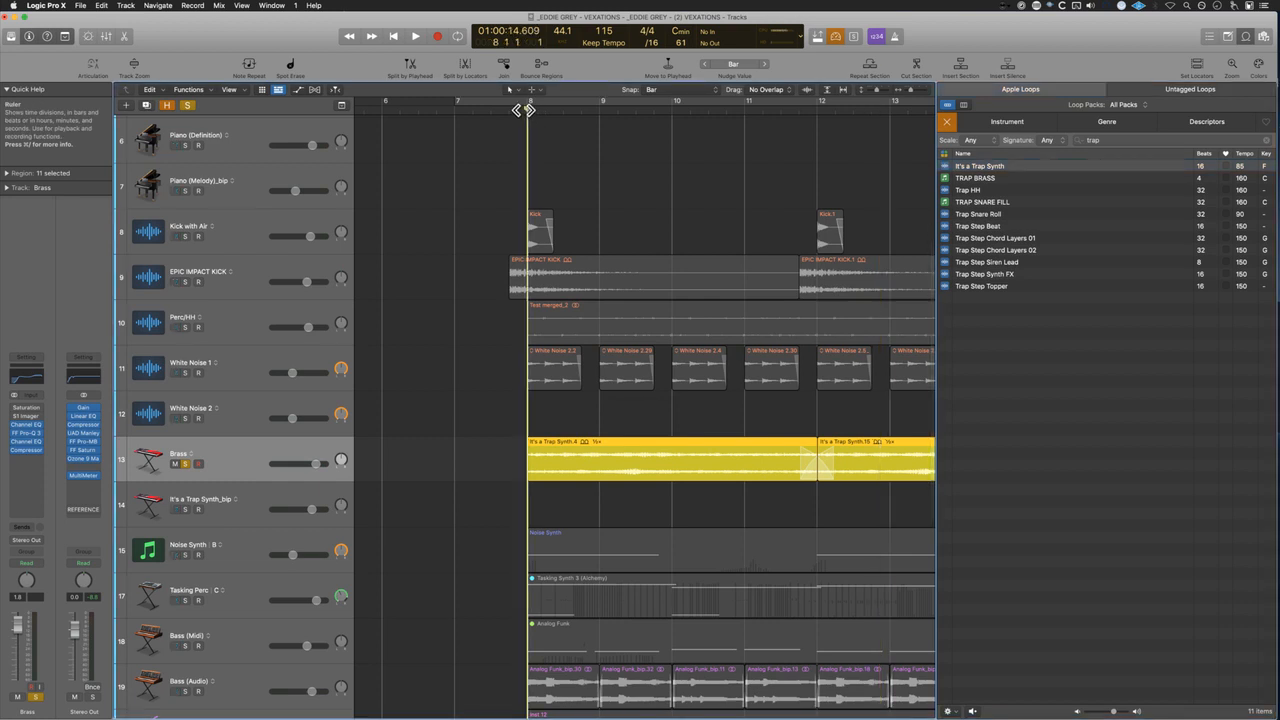
key("space")
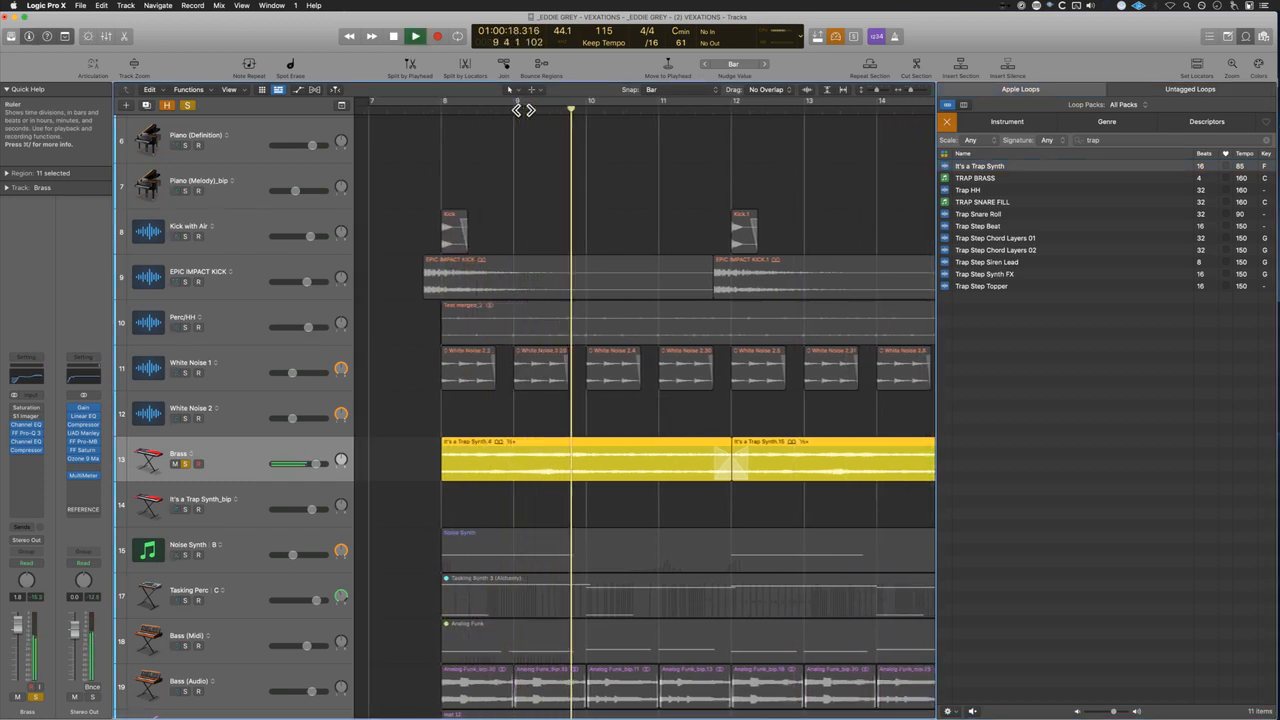
key("super+Left")
key("super+Left")
key("super+Left")
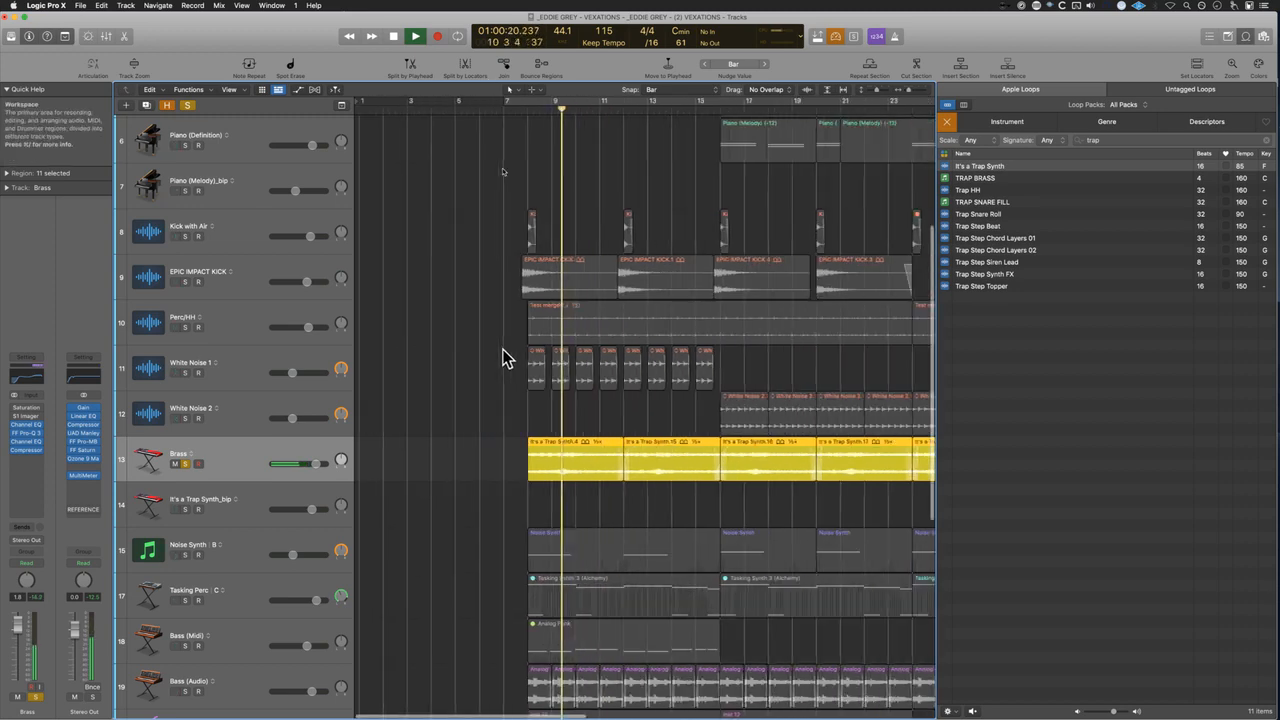
key("super+Left")
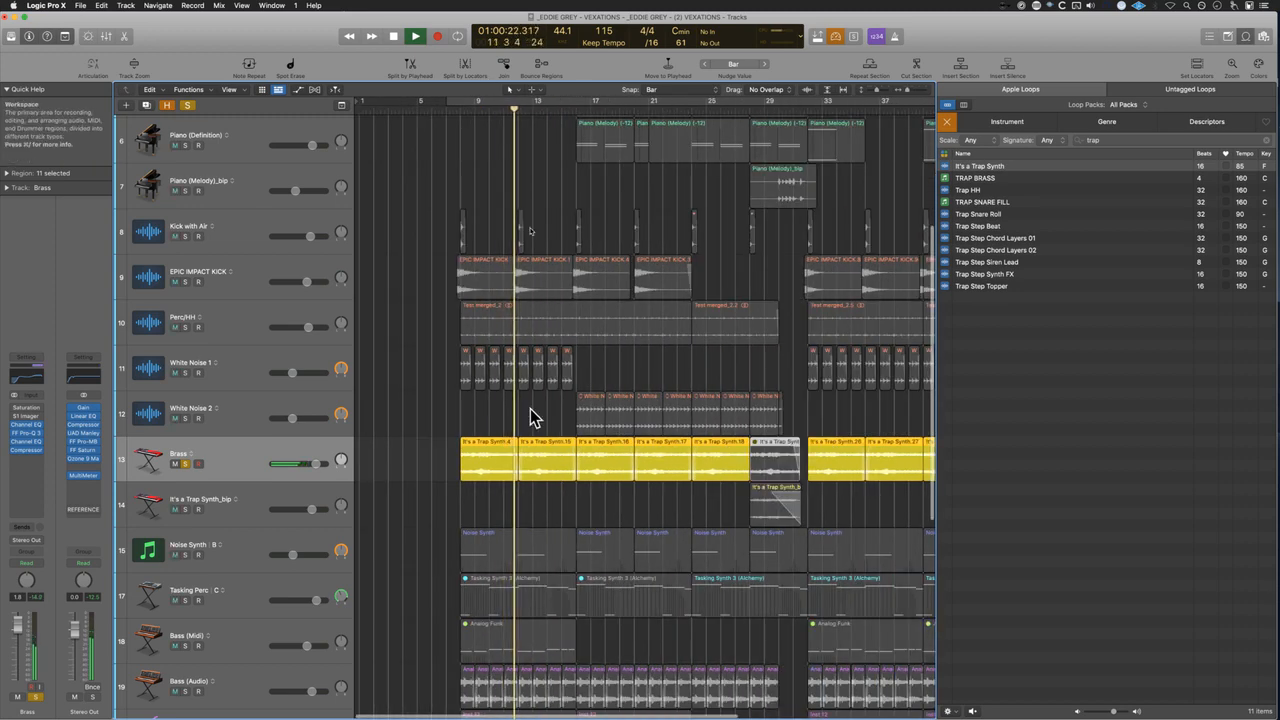
key("space")
key("ctrl+s")
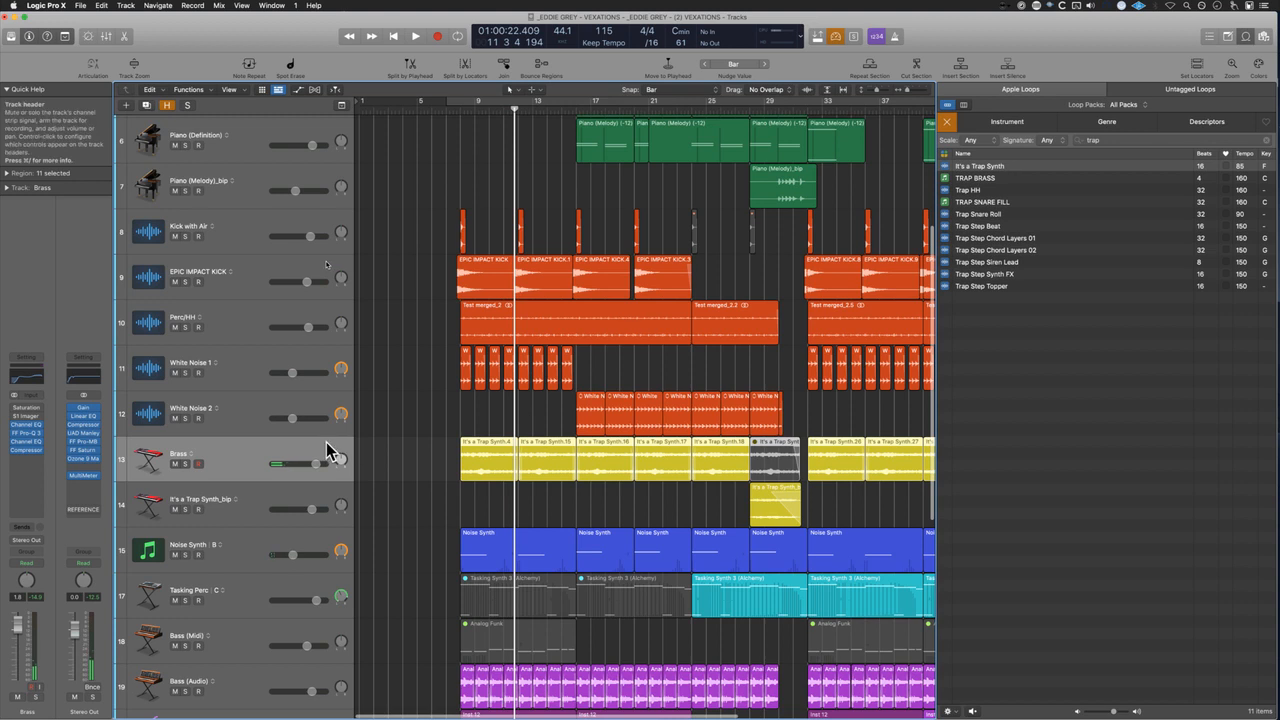
Step: Create an audio track below Brass and place the It's a Trap Synth loop on it at bar 8
key("alt+super+n")
key("Return")
left_click_drag(1010, 166, 470, 505)
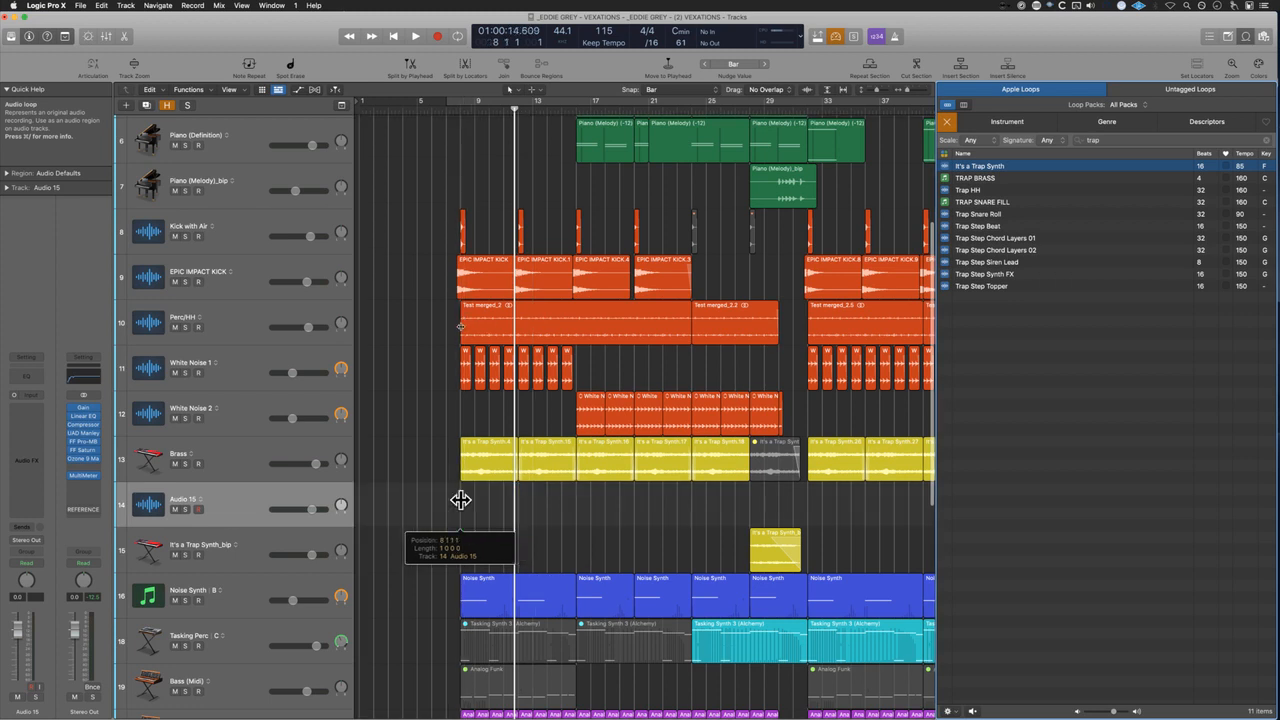
Step: Solo the new It's a Trap Synth_2 track and play its loop region from bar 8
left_click(185, 509)
key("shift+space")
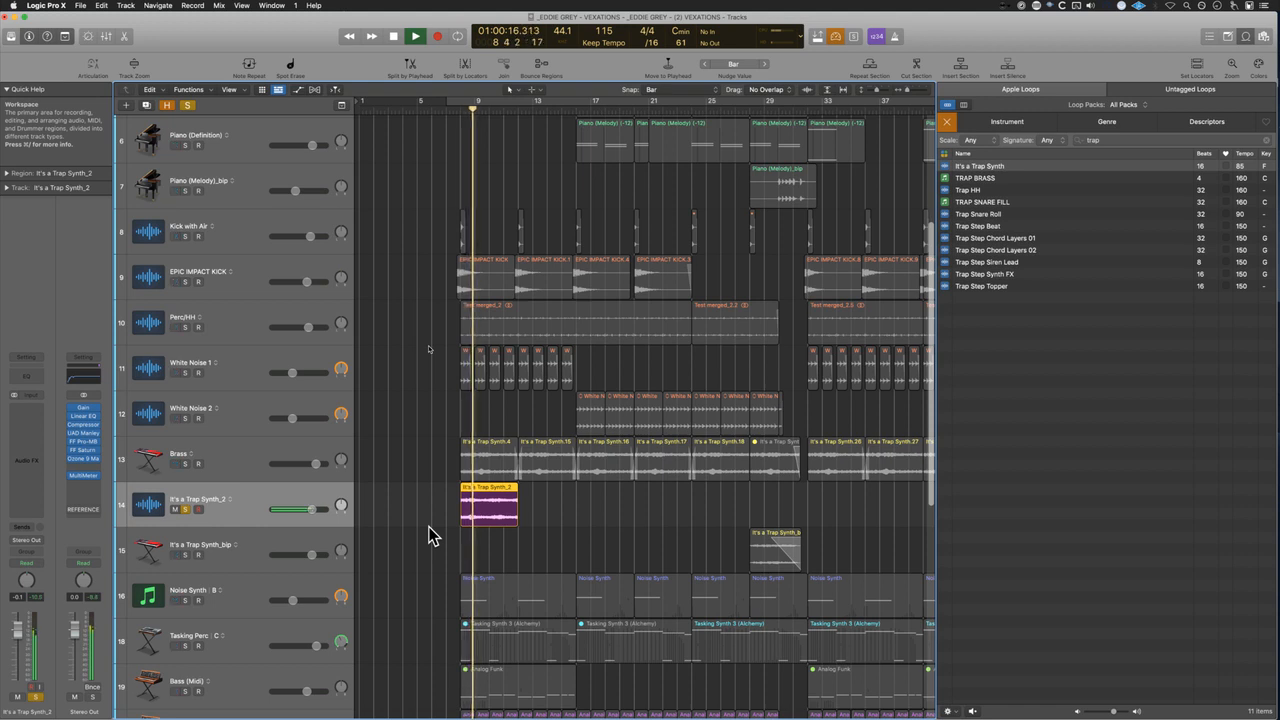
key("space")
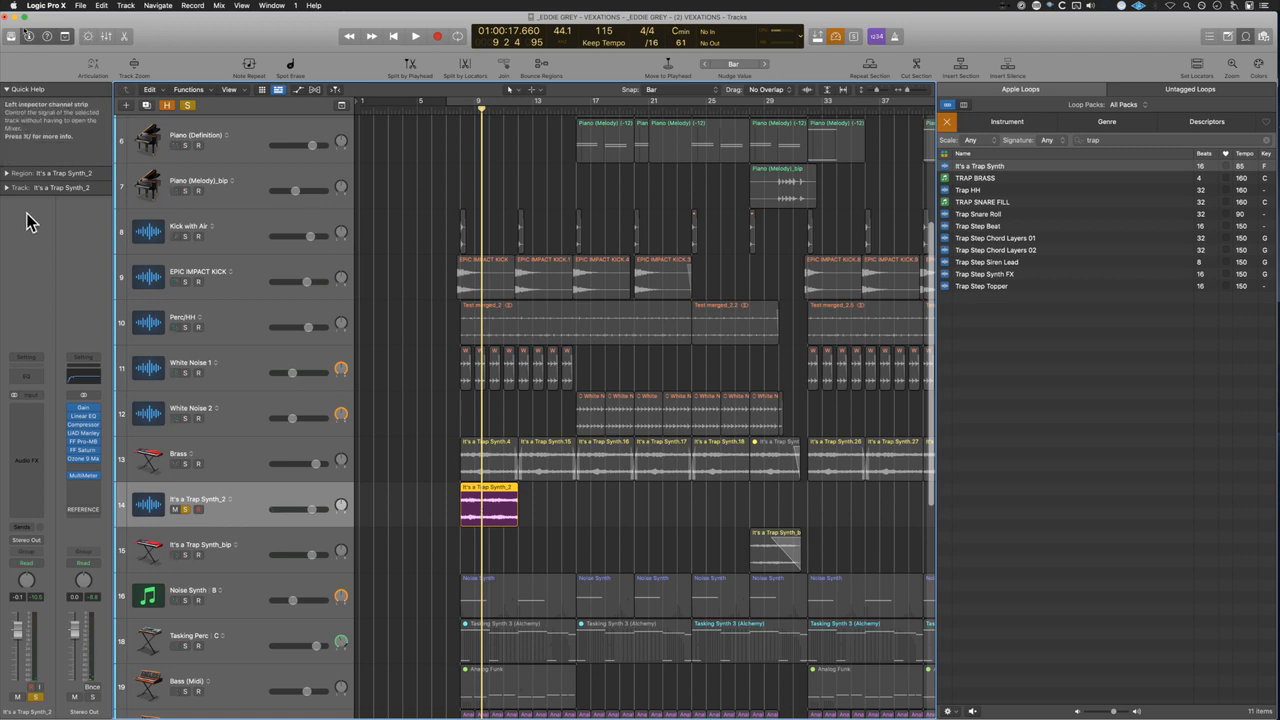
Step: Show the parameters of the It's a Trap Synth_2 region and set its speed to 2×
left_click(7, 173)
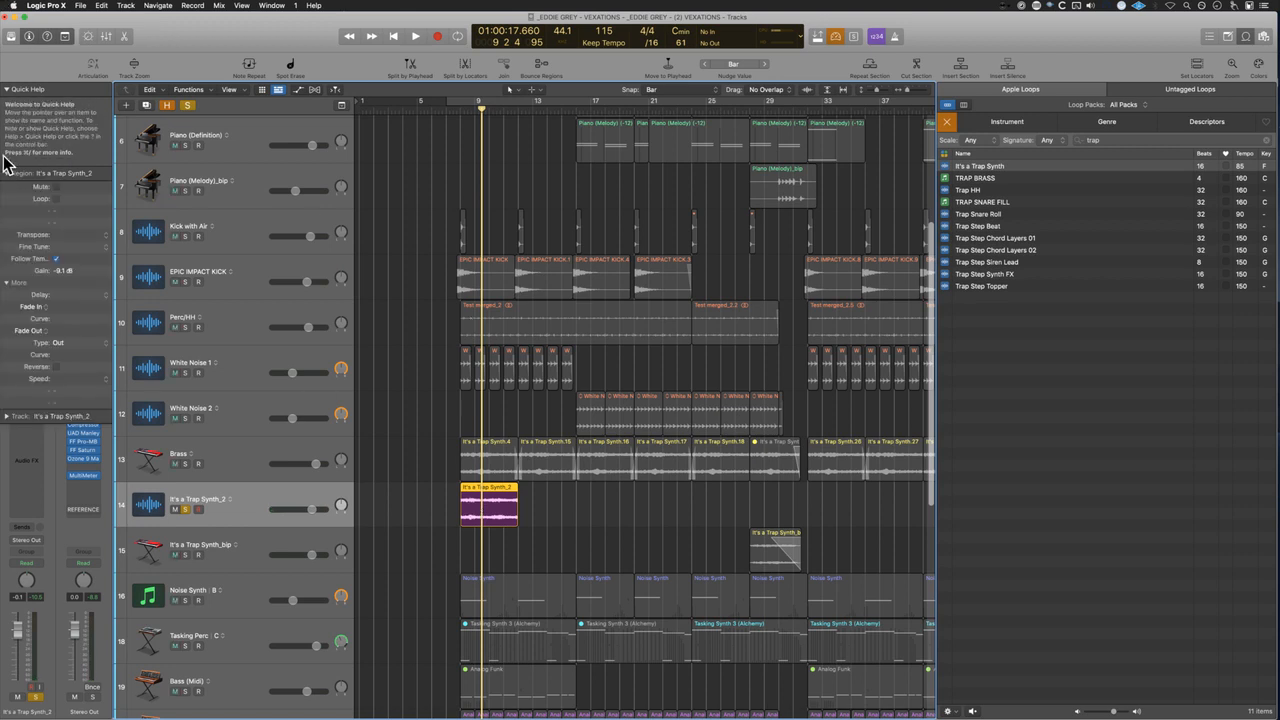
left_click(6, 90)
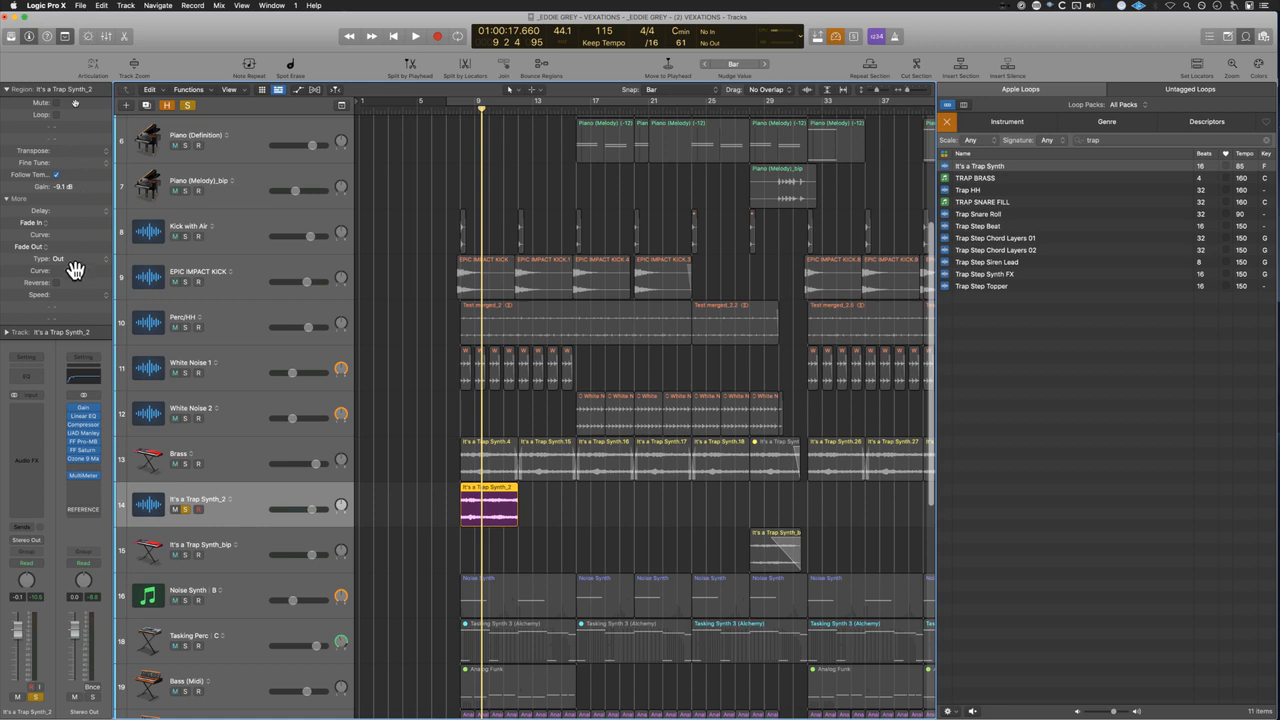
left_click(95, 294)
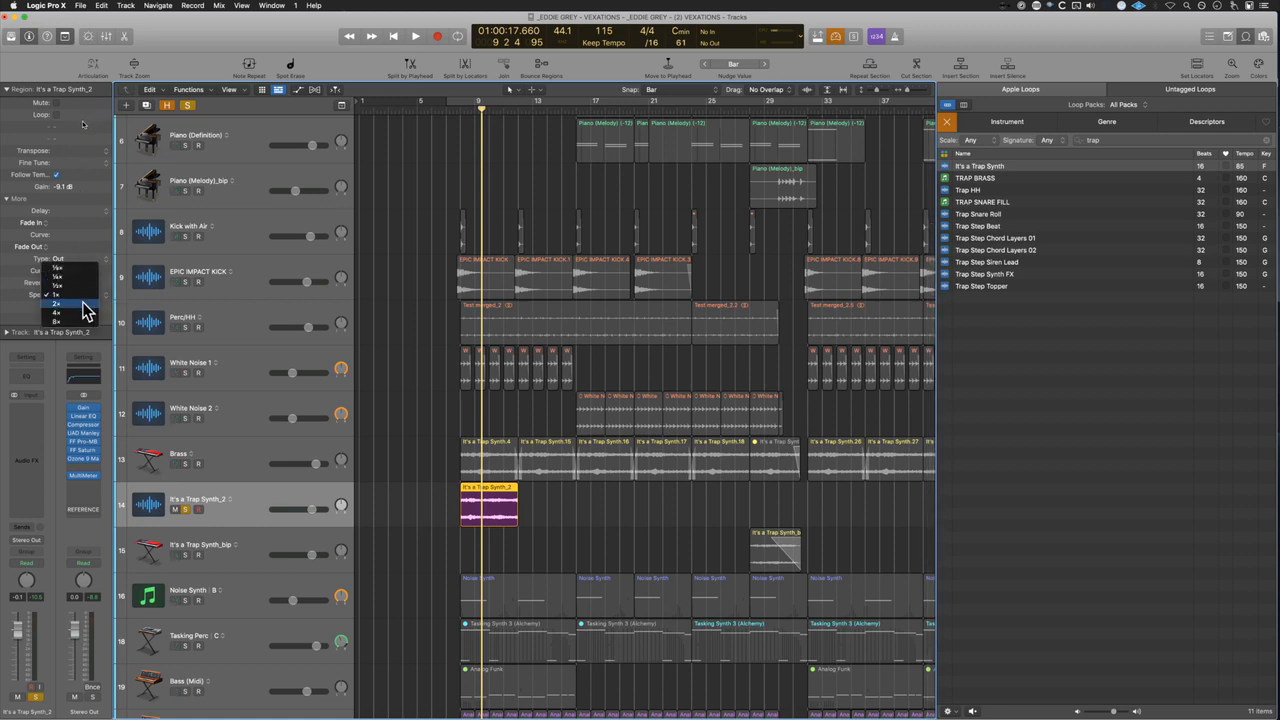
left_click(85, 304)
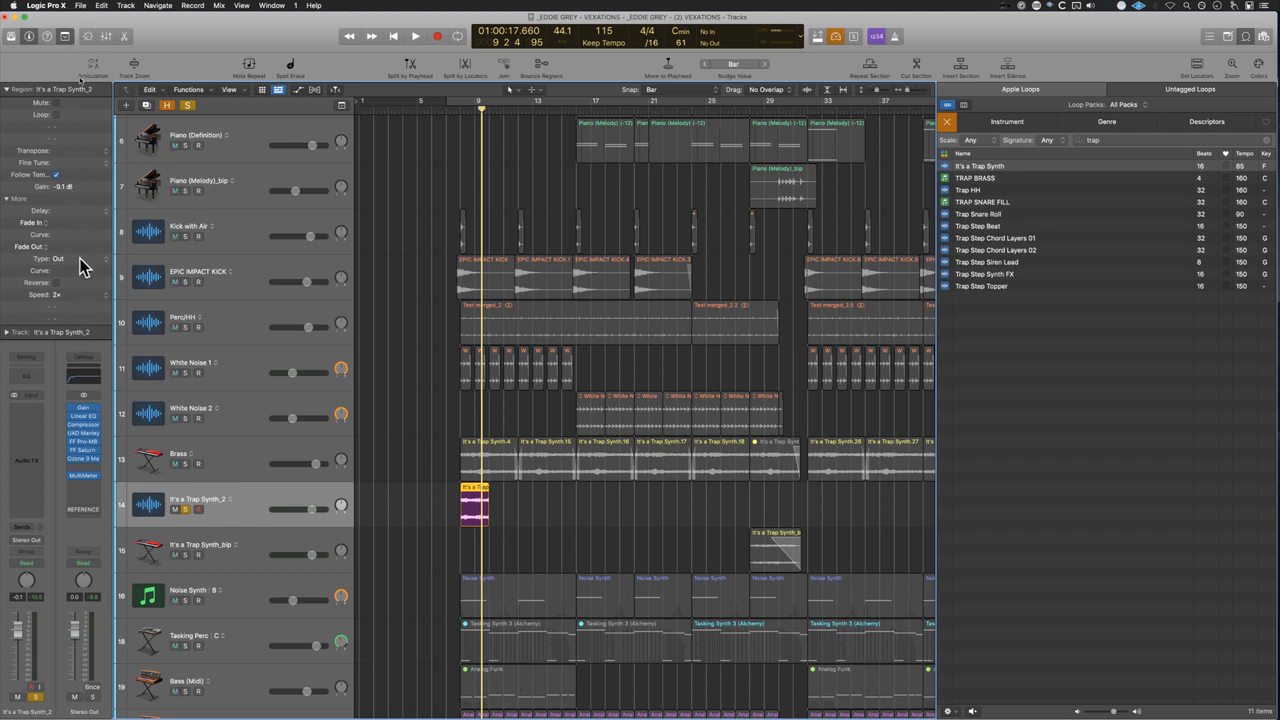
Step: Set the speed of the It's a Trap Synth_2 region to ½×
left_click(80, 259)
left_click(74, 222)
left_click(75, 294)
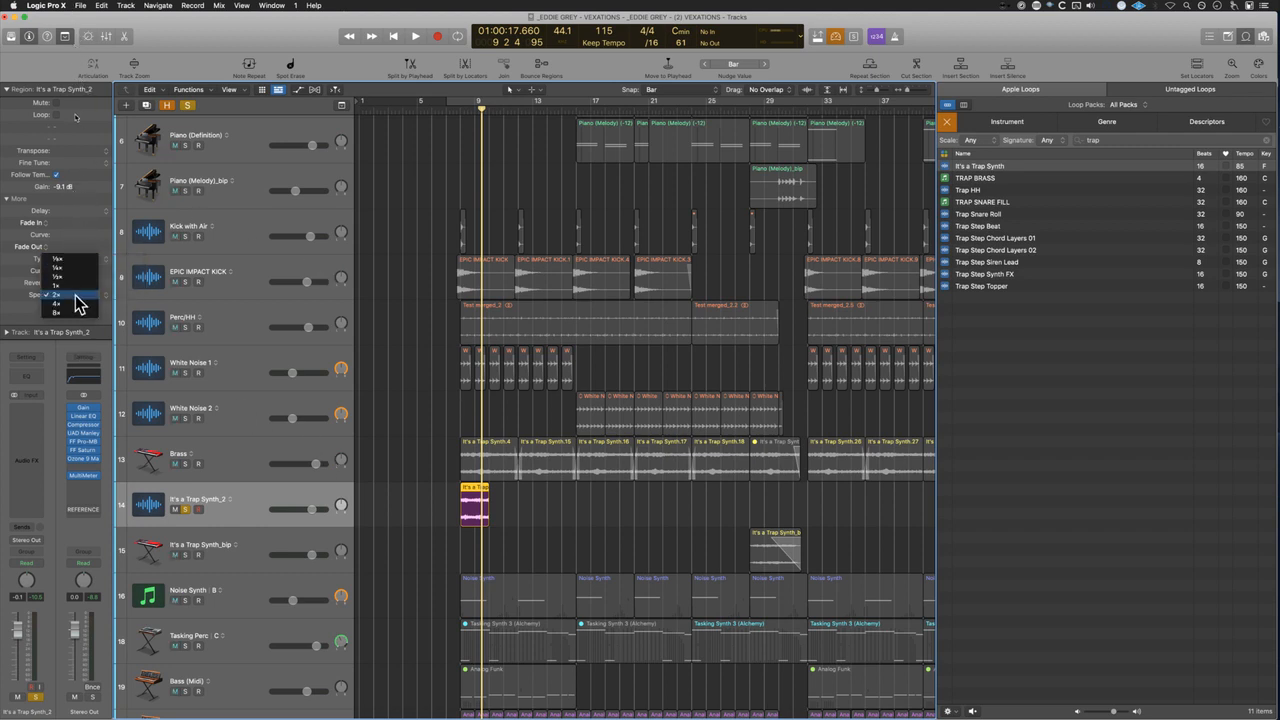
left_click(75, 277)
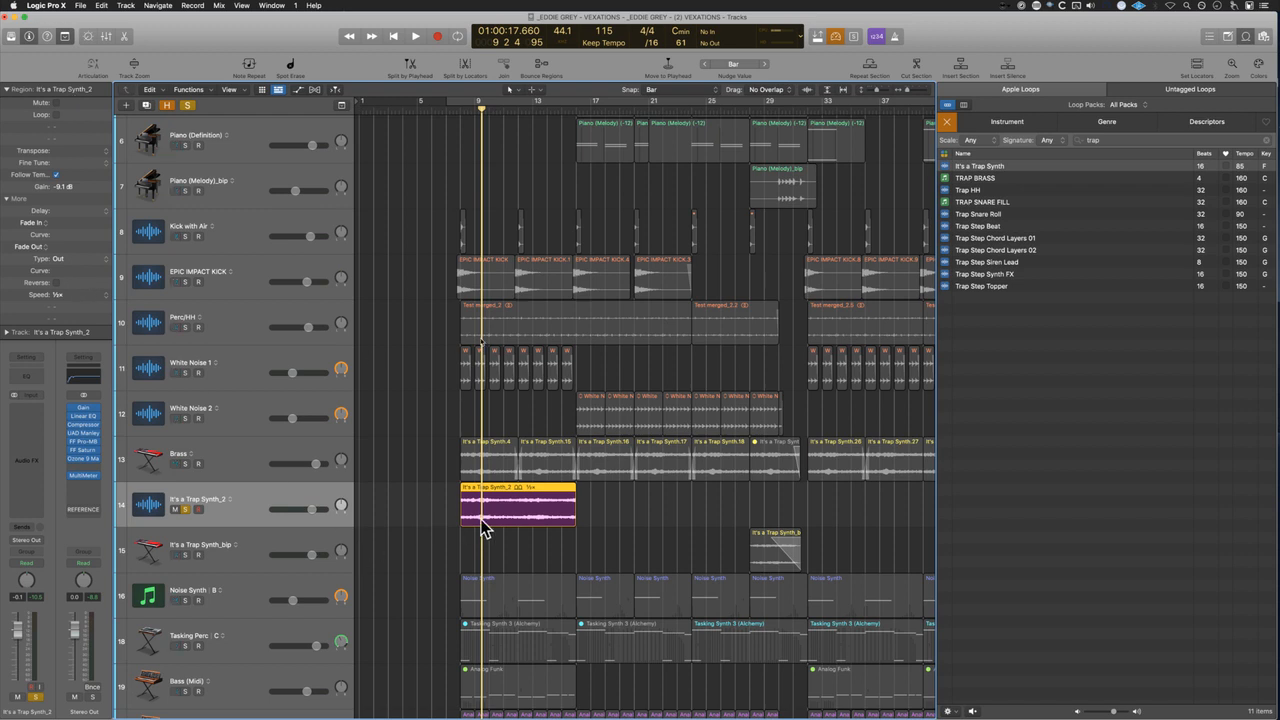
Step: Play the half-speed loop from bar 8, and remove its solo and the It's a Trap Synth_2 track
left_click(455, 499, "shift")
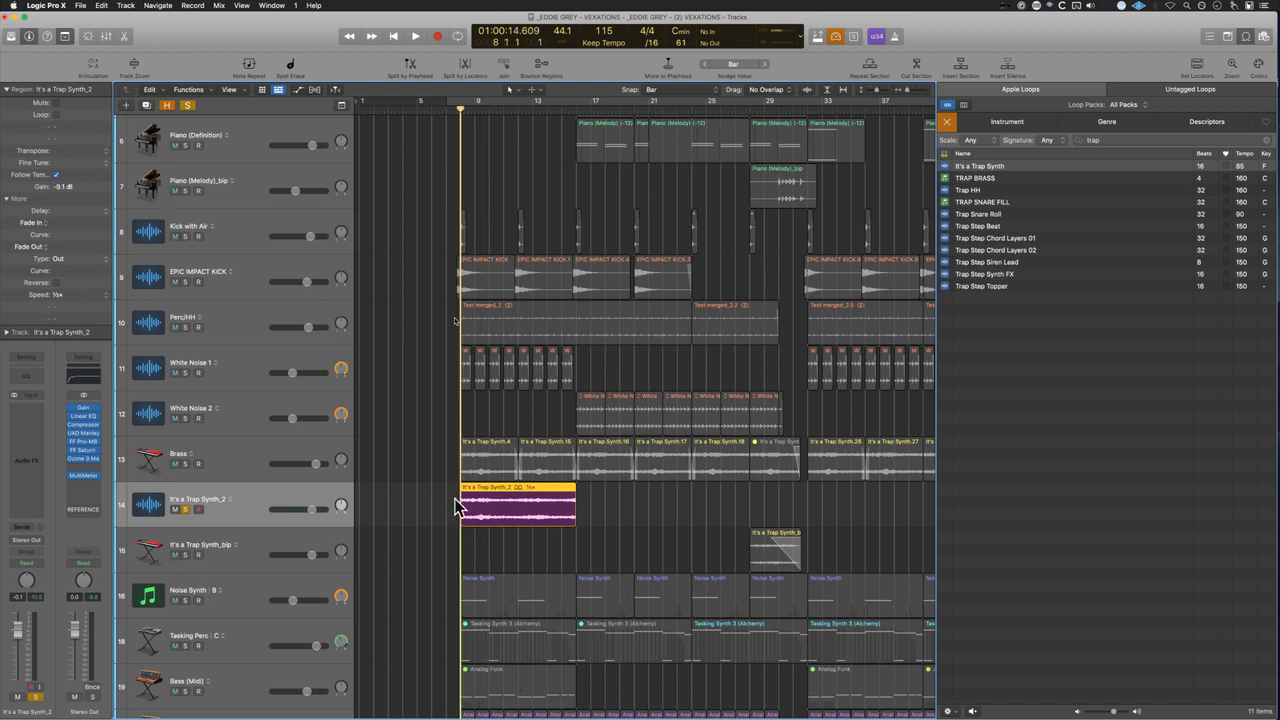
key("space")
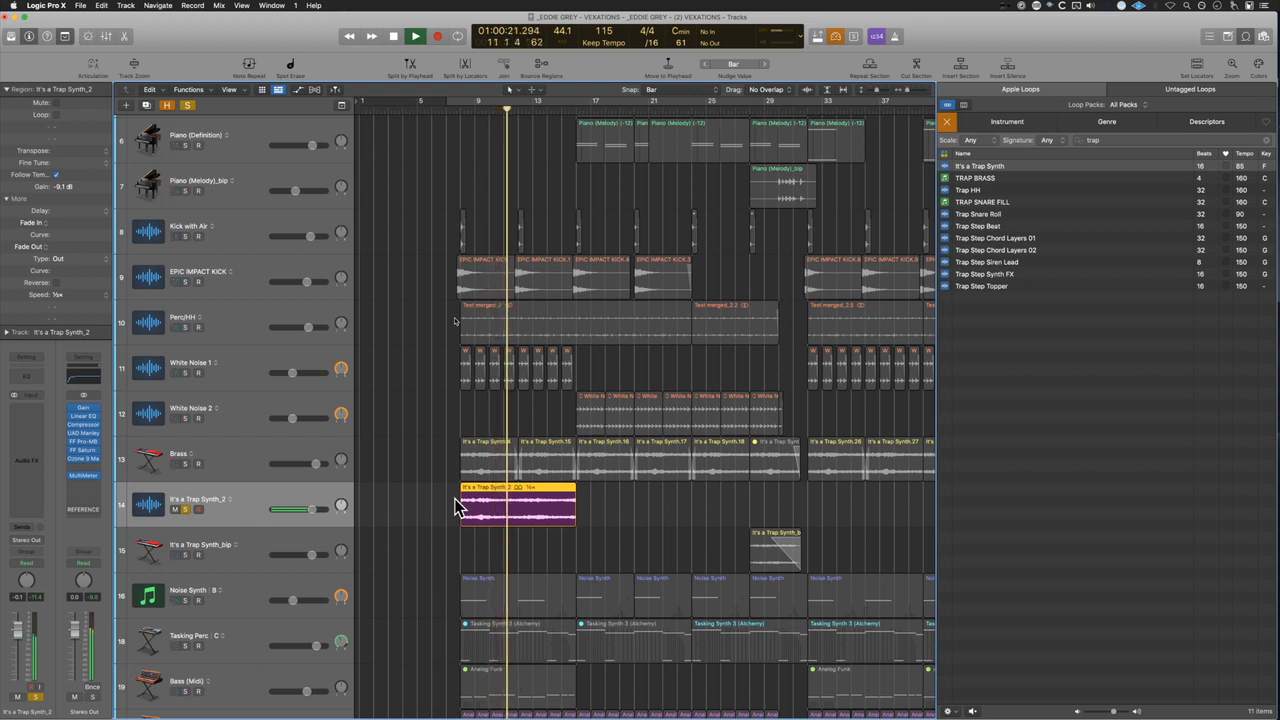
key("space")
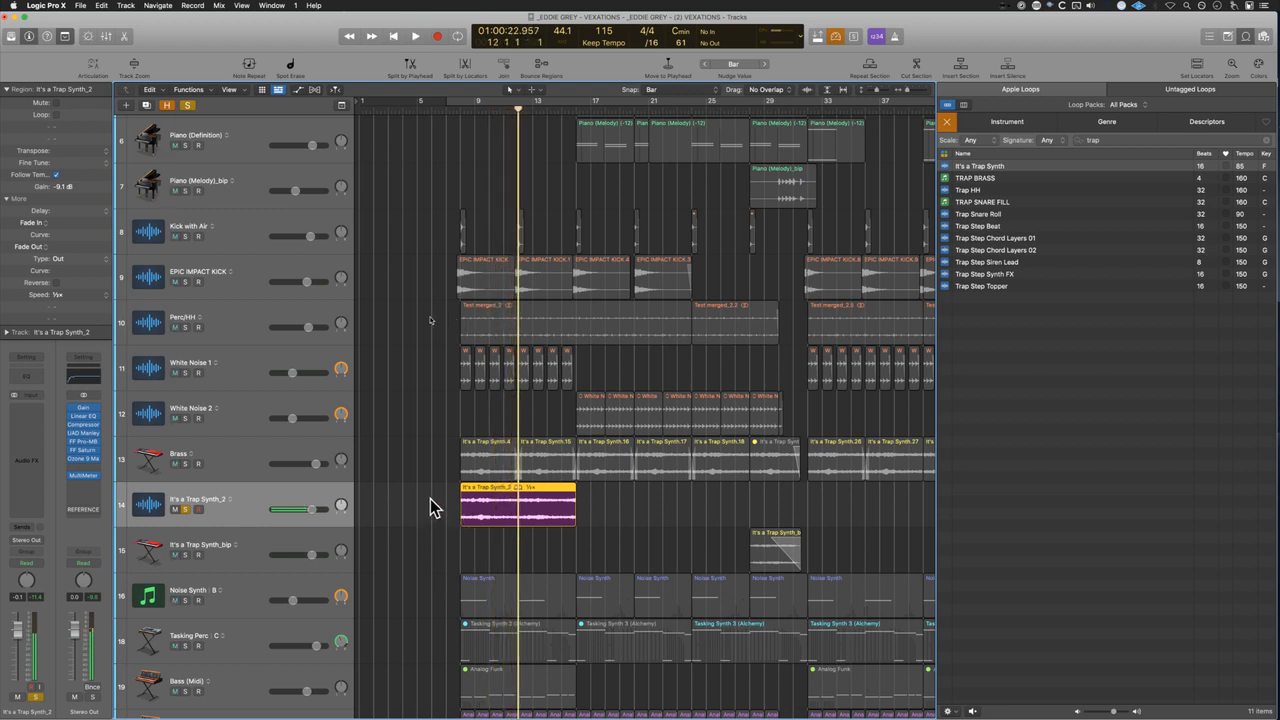
left_click(185, 509)
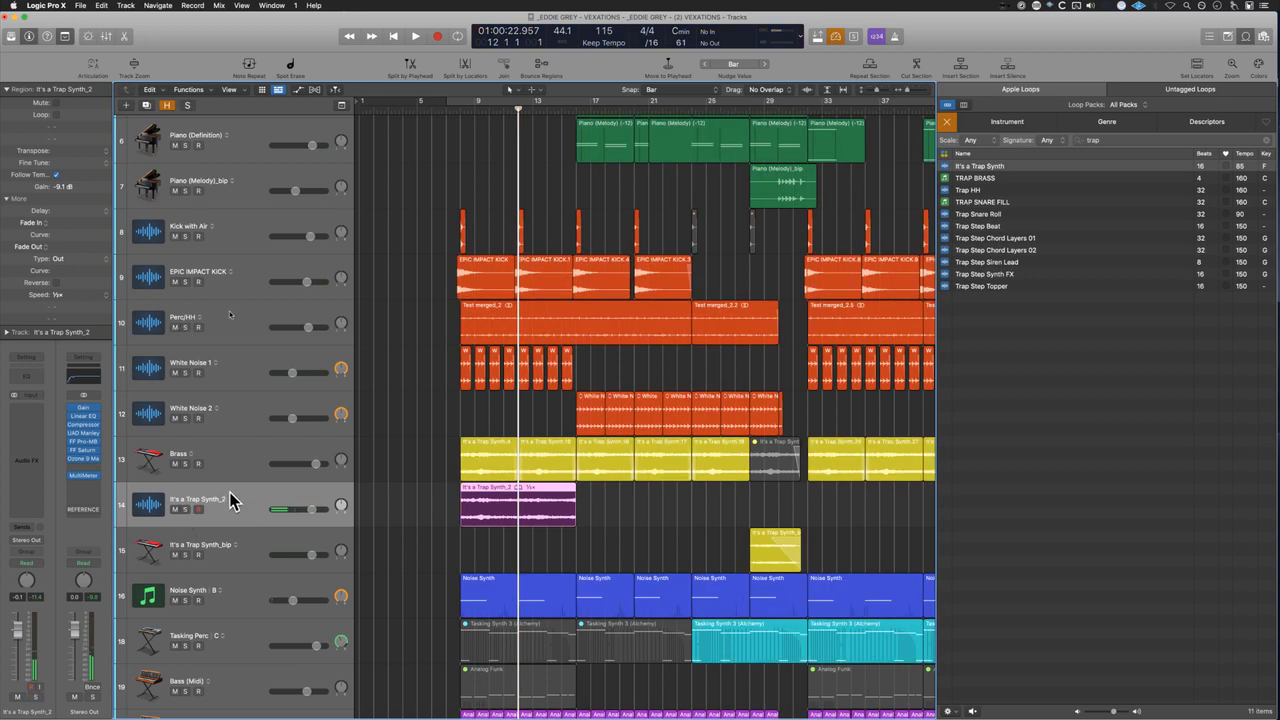
key("super+BackSpace")
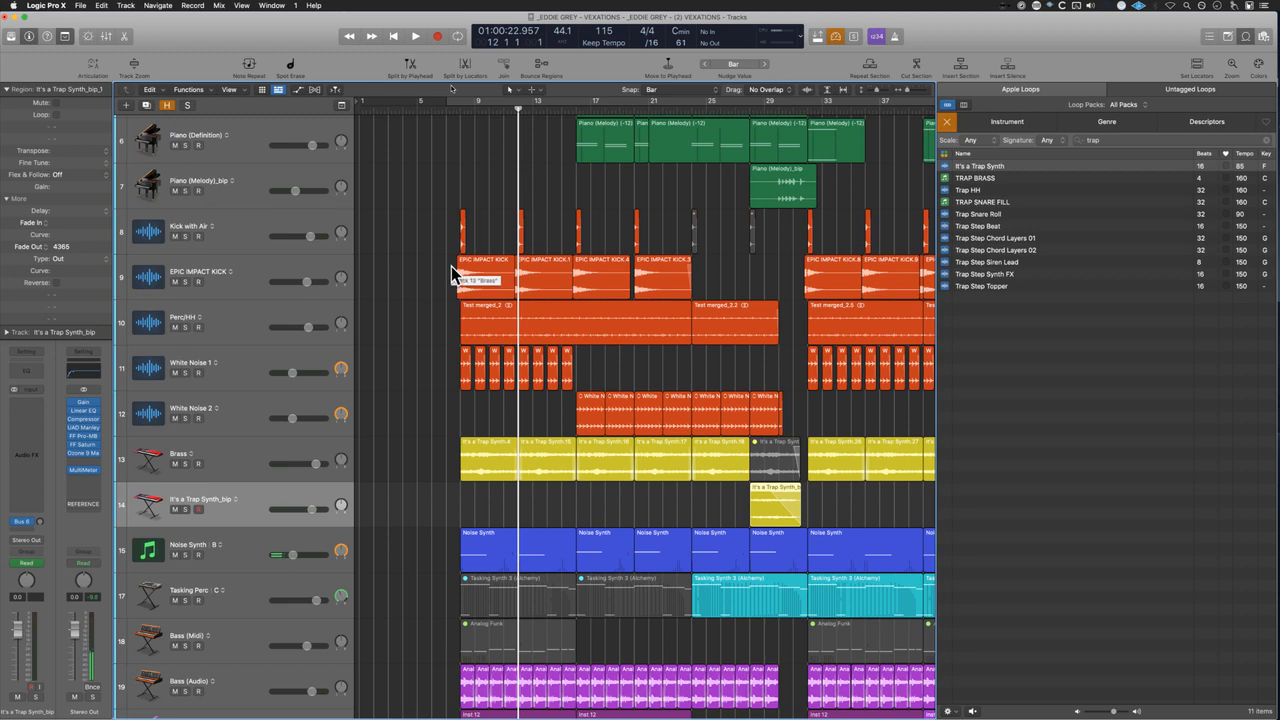
Step: Select the opening percussion regions before bar 16 on the Kick with Air, EPIC IMPACT KICK, Perc/HH and White Noise 1 tracks
key("super+Right")
key("super+Right")
key("super+Right")
key("super+Right")
scroll(455, 275, "left", 10)
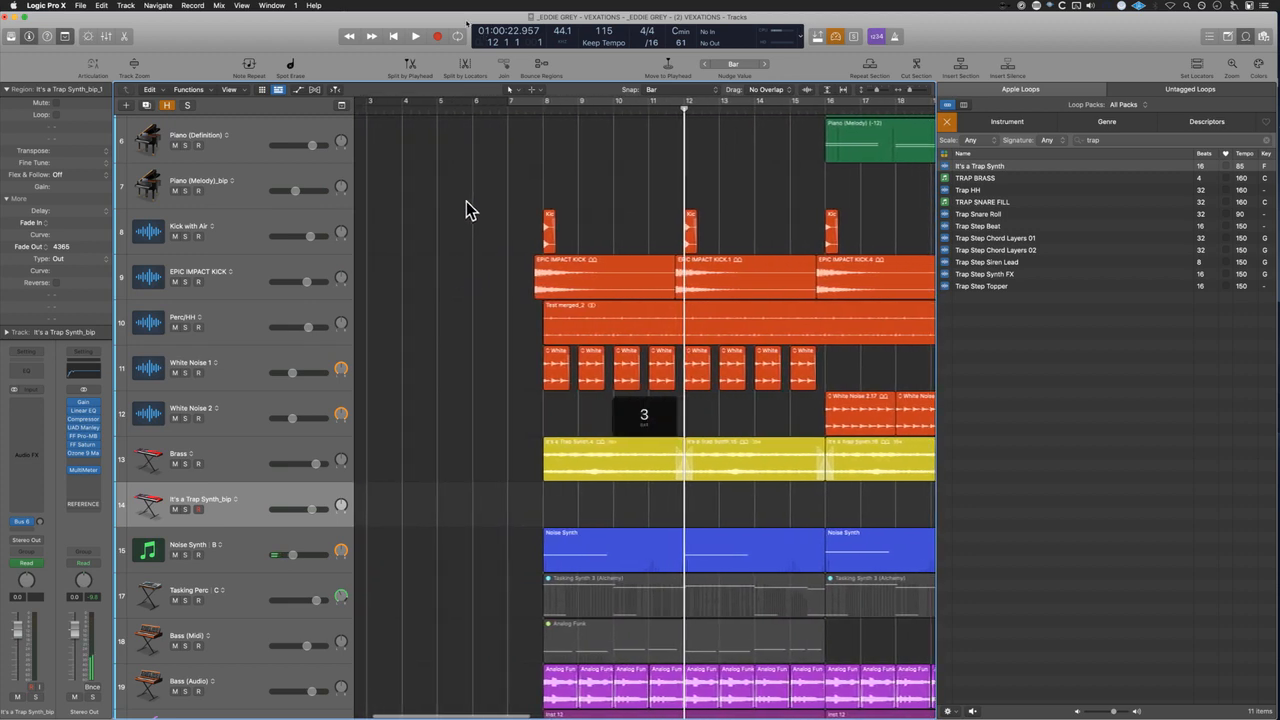
left_click_drag(469, 206, 811, 418)
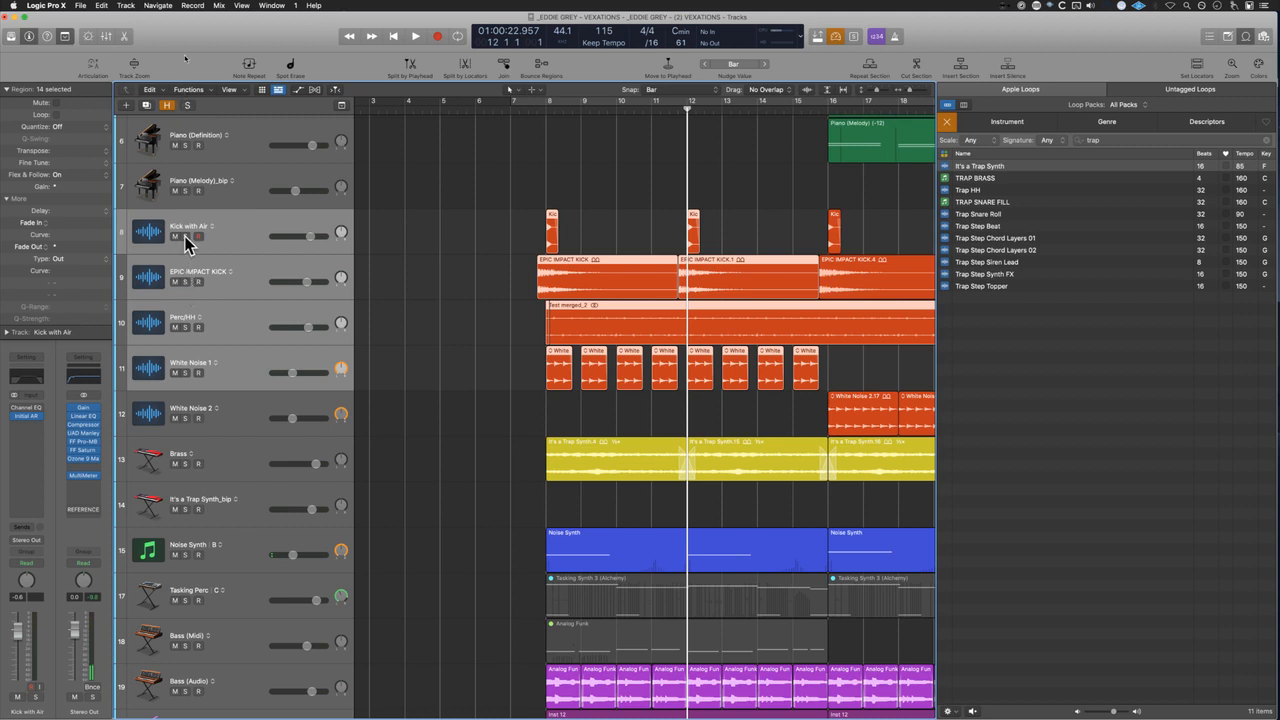
Step: Clear the previous loop search and search the Apple Loops library for "impact"
left_click(948, 126)
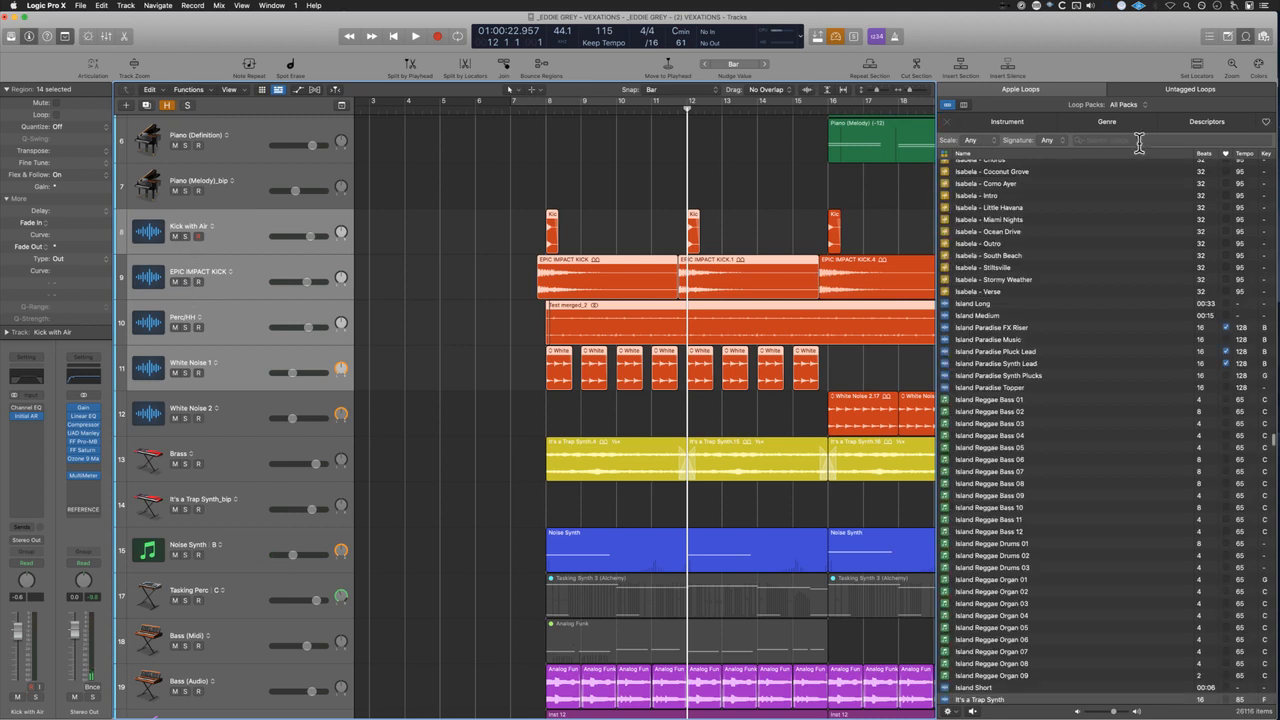
left_click(1138, 140)
type("impa")
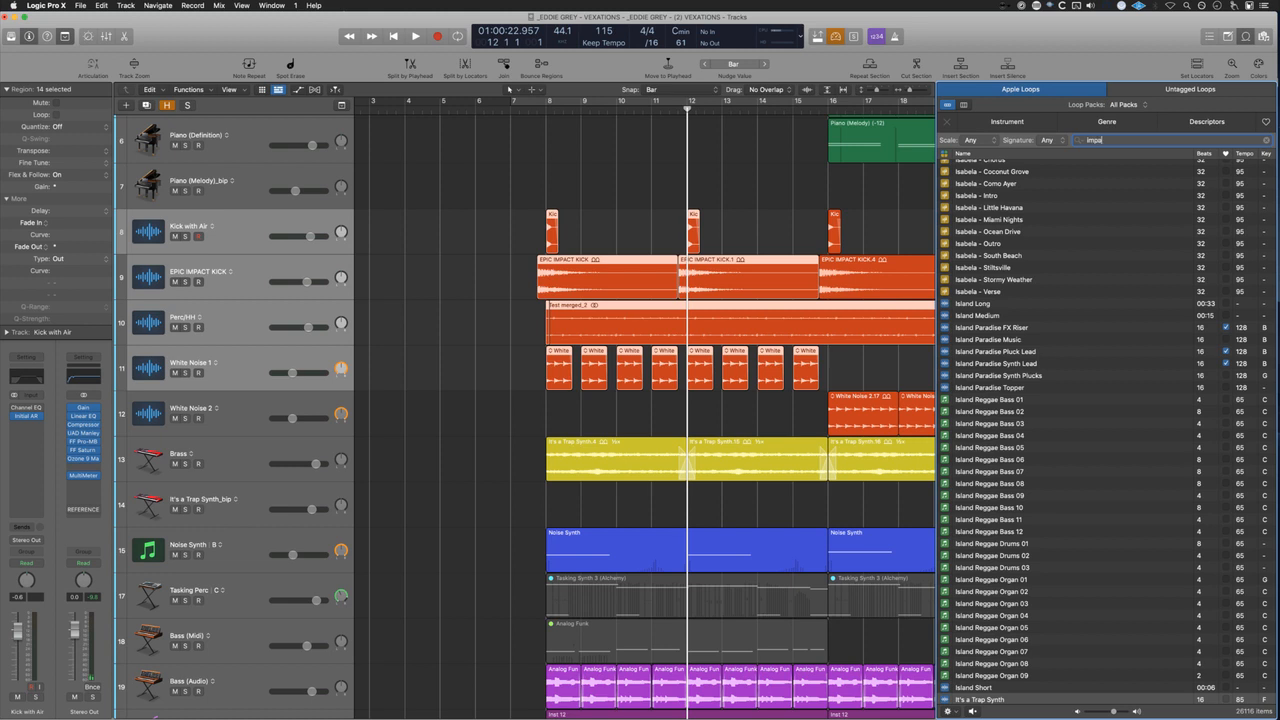
type("ct")
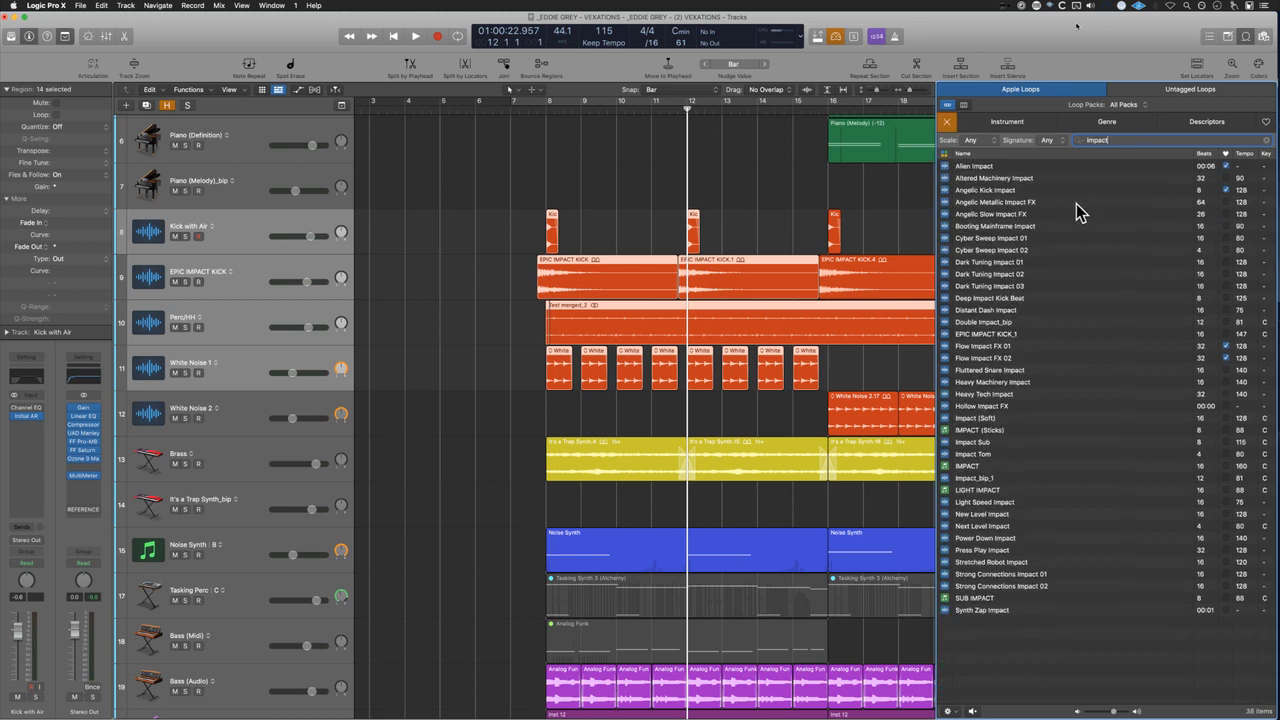
Step: Preview the Angelic Kick Impact, EPIC IMPACT KICK_1 and Flow Impact FX 01 loops
left_click(990, 193)
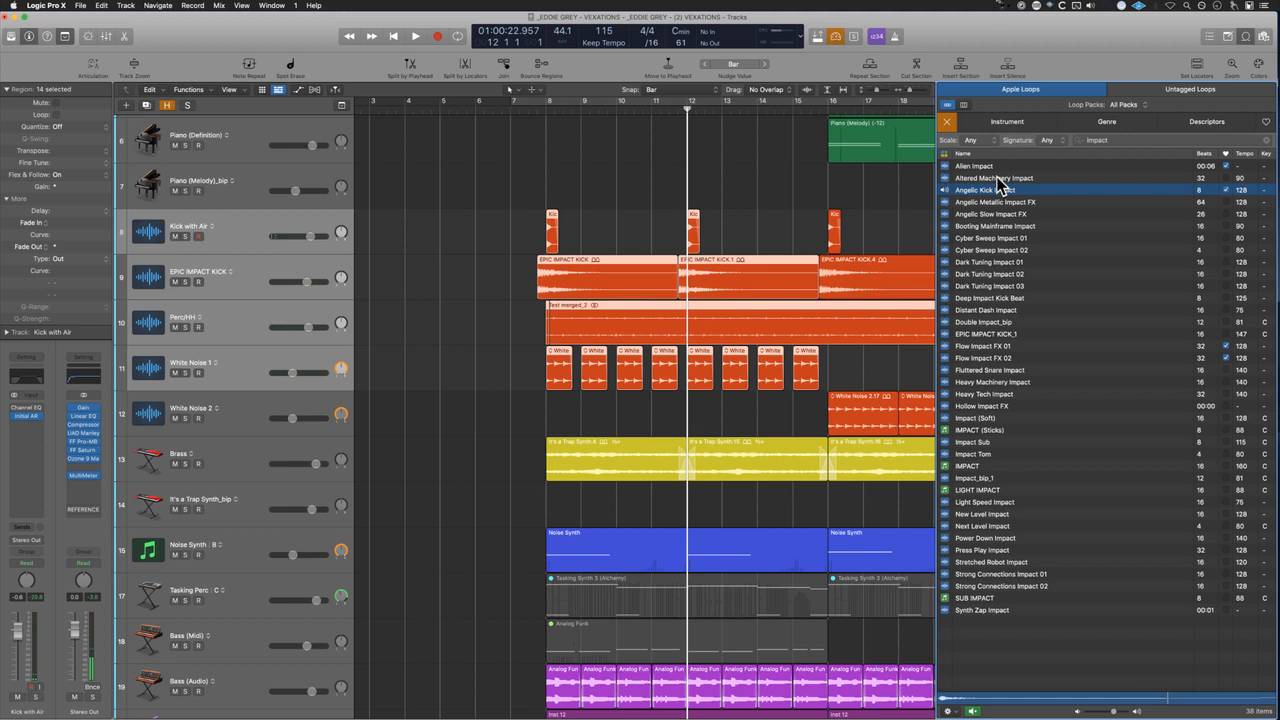
left_click(1013, 336)
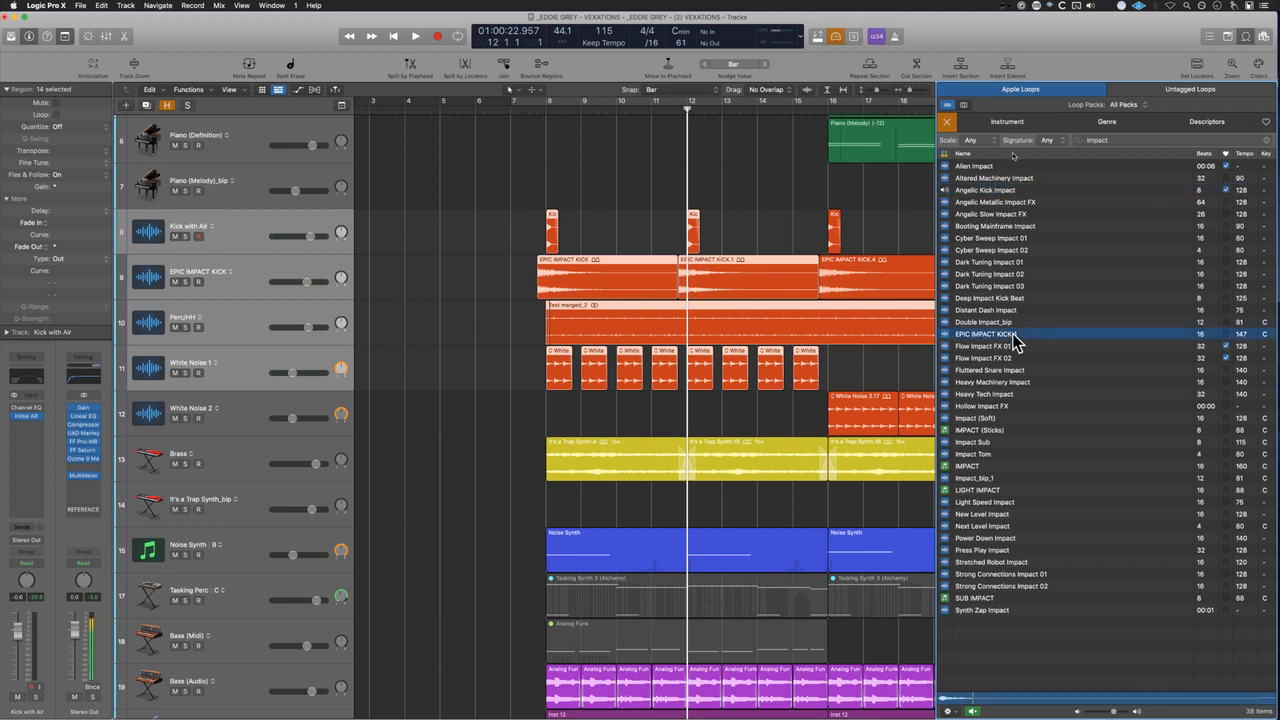
left_click(1008, 346)
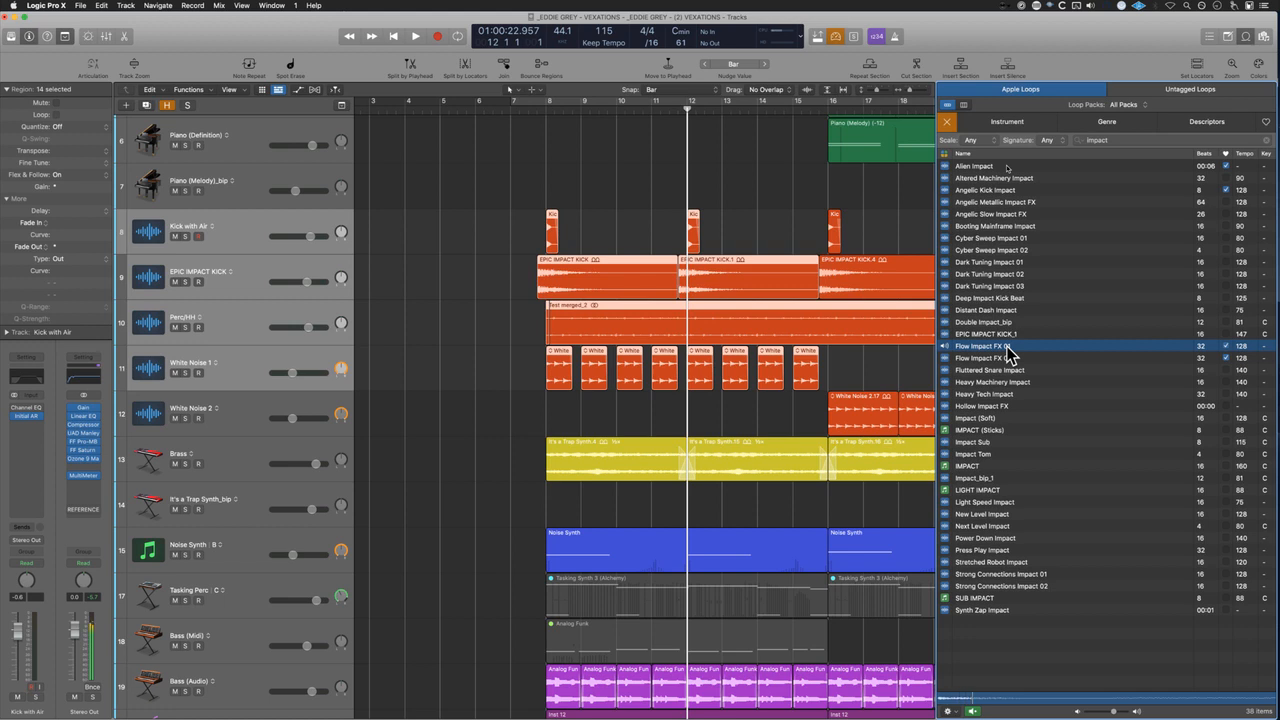
Step: Stop the Flow Impact FX 01 preview, deselect the regions, and close the loop browser
left_click(1008, 347)
left_click(507, 418)
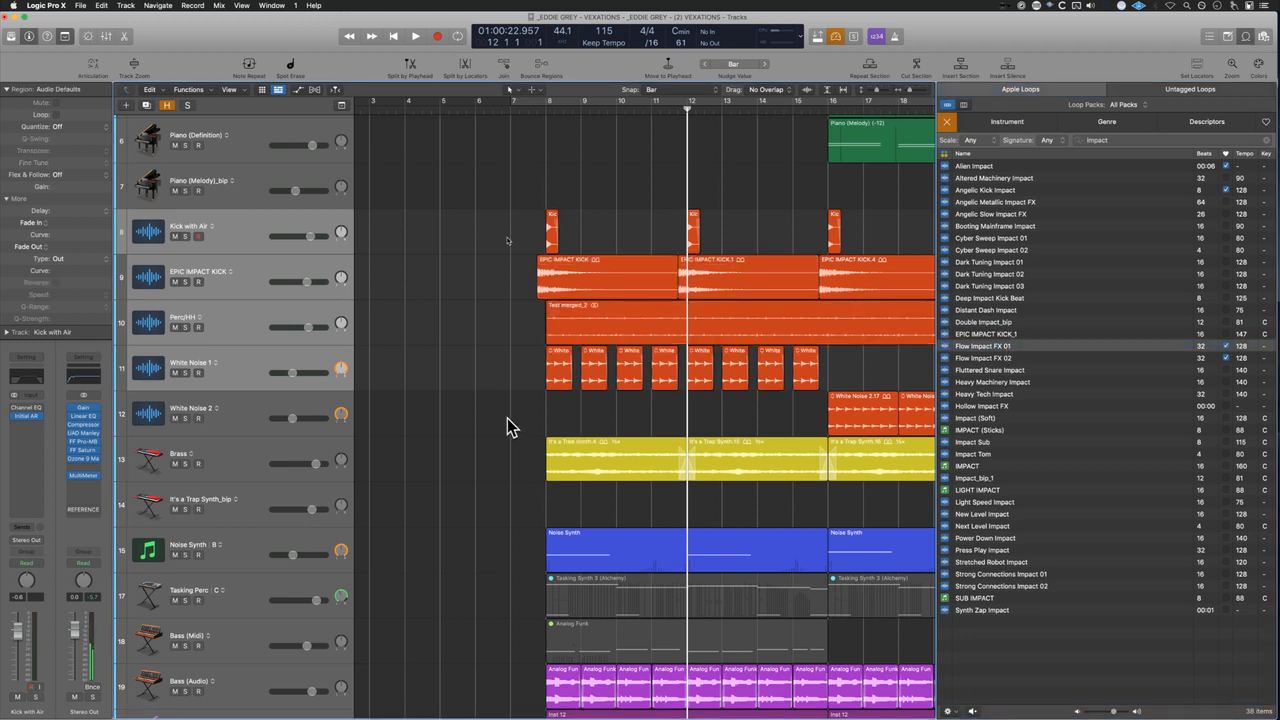
key("o")
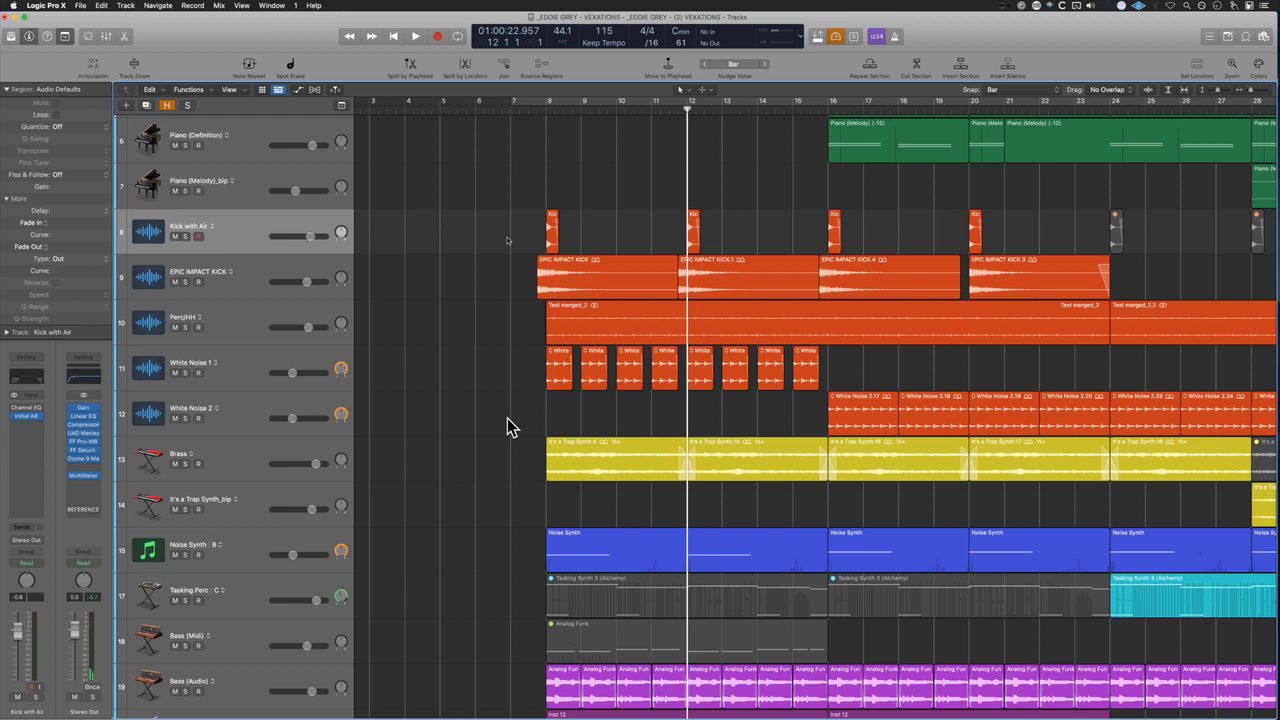
Step: Solo the Kick with Air and EPIC IMPACT KICK tracks, play them from just before bar 8, and remove the solos
left_click(527, 113)
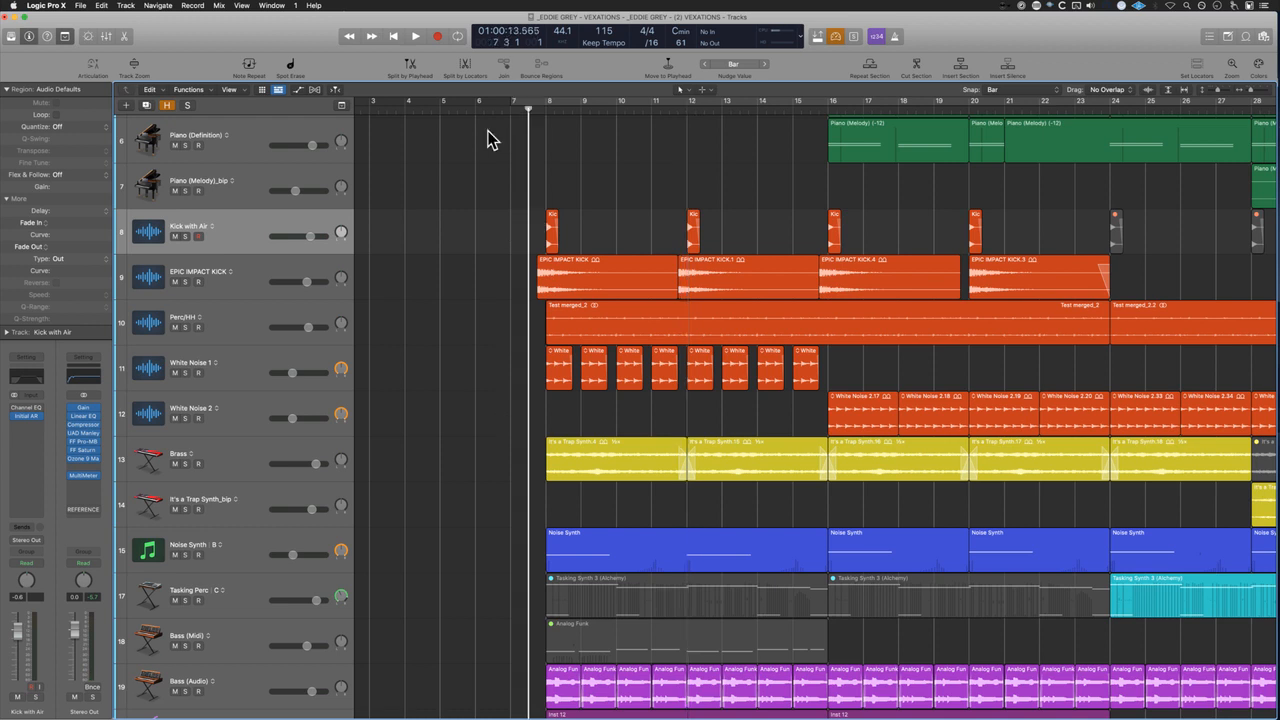
left_click(185, 236)
left_click(185, 281)
left_click(185, 327)
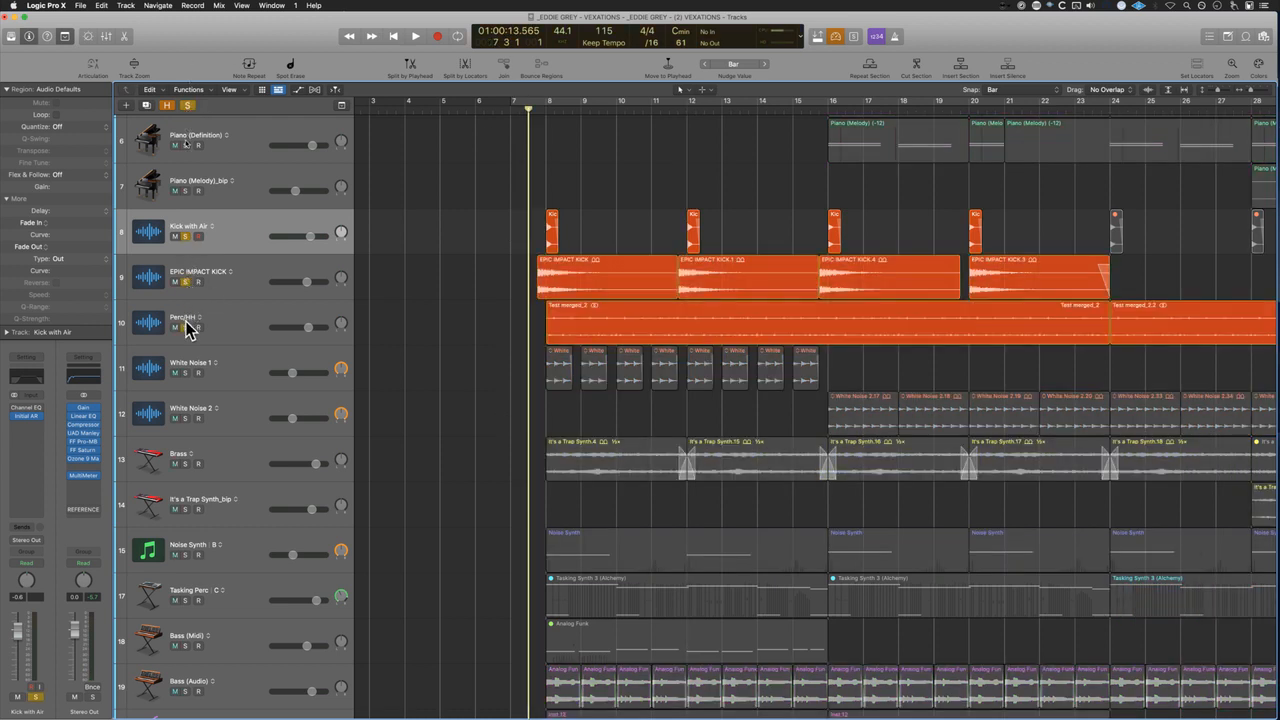
left_click(185, 327)
key("space")
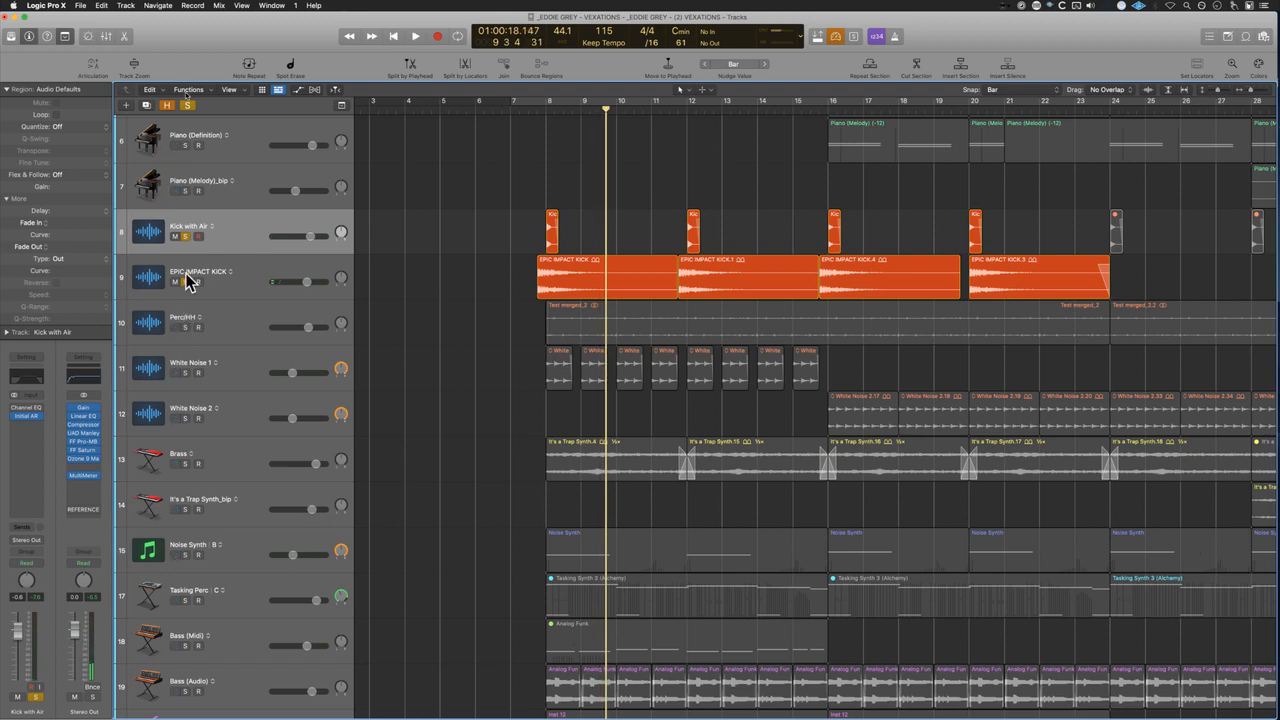
left_click(190, 277)
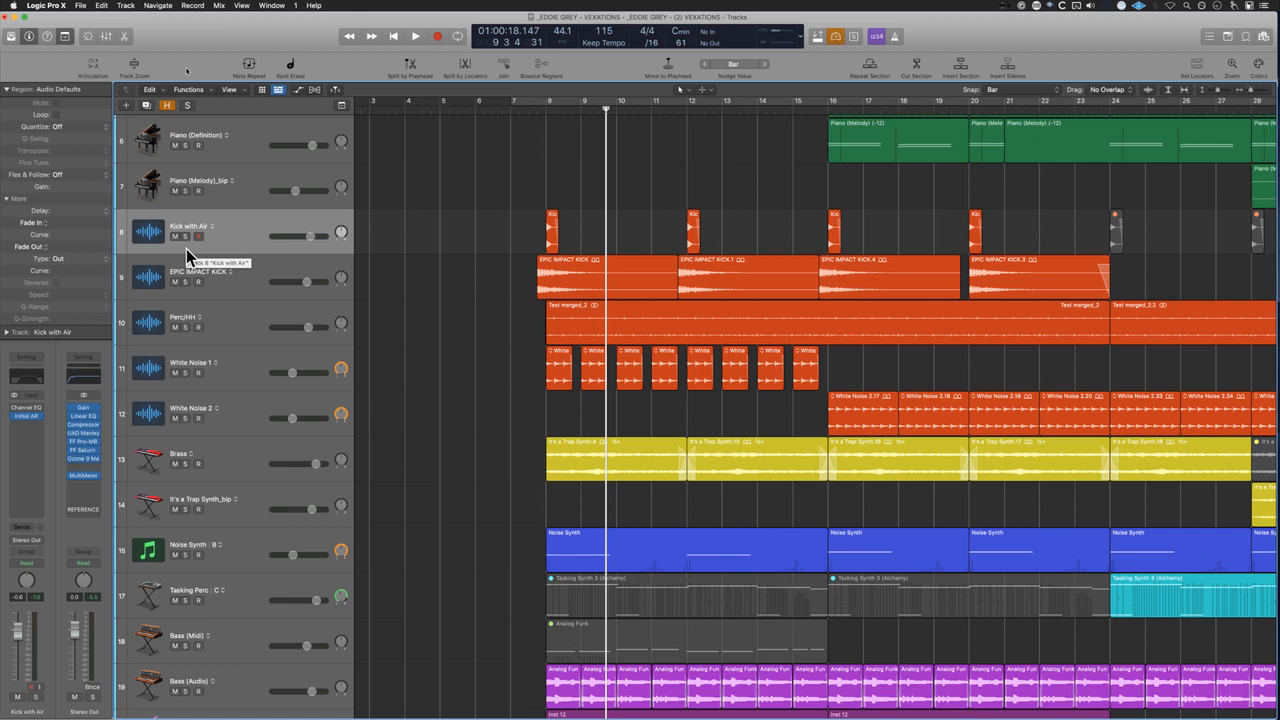
Step: Move the playhead to bar 7 and solo the Kick with Air, EPIC IMPACT KICK, Perc/HH, White Noise 1 and White Noise 2 tracks
left_click(528, 108)
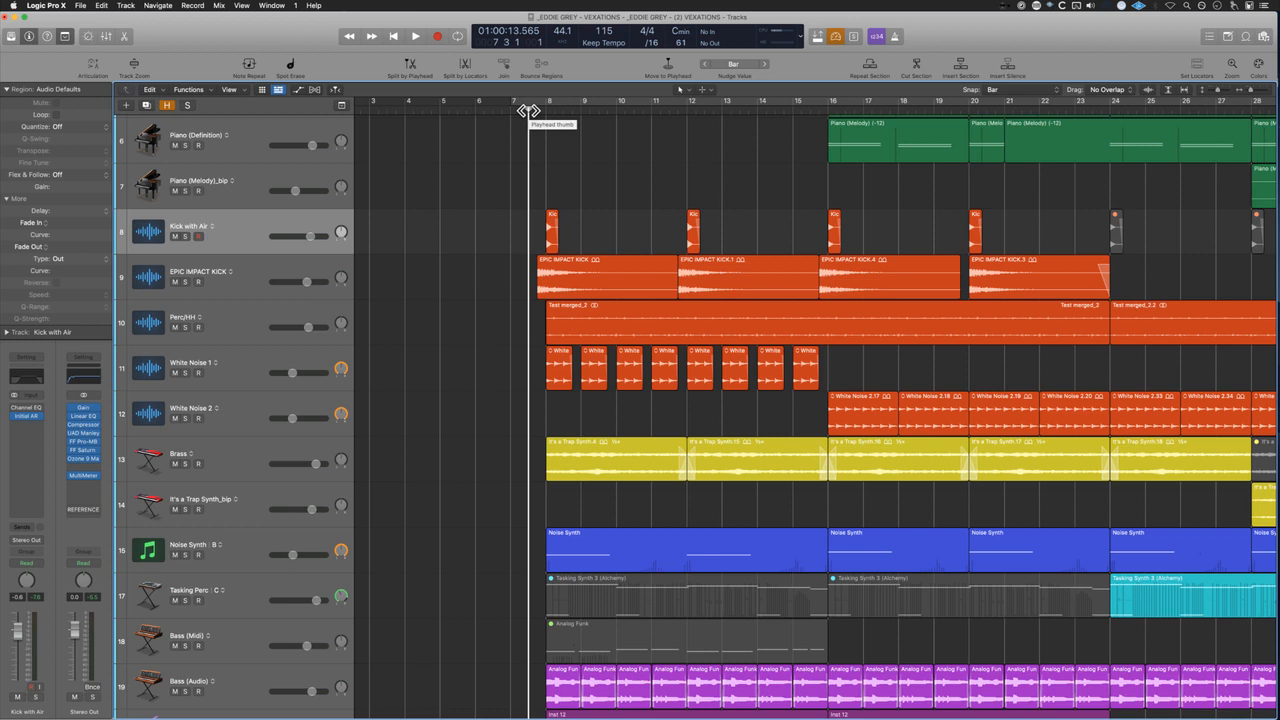
left_click(513, 110)
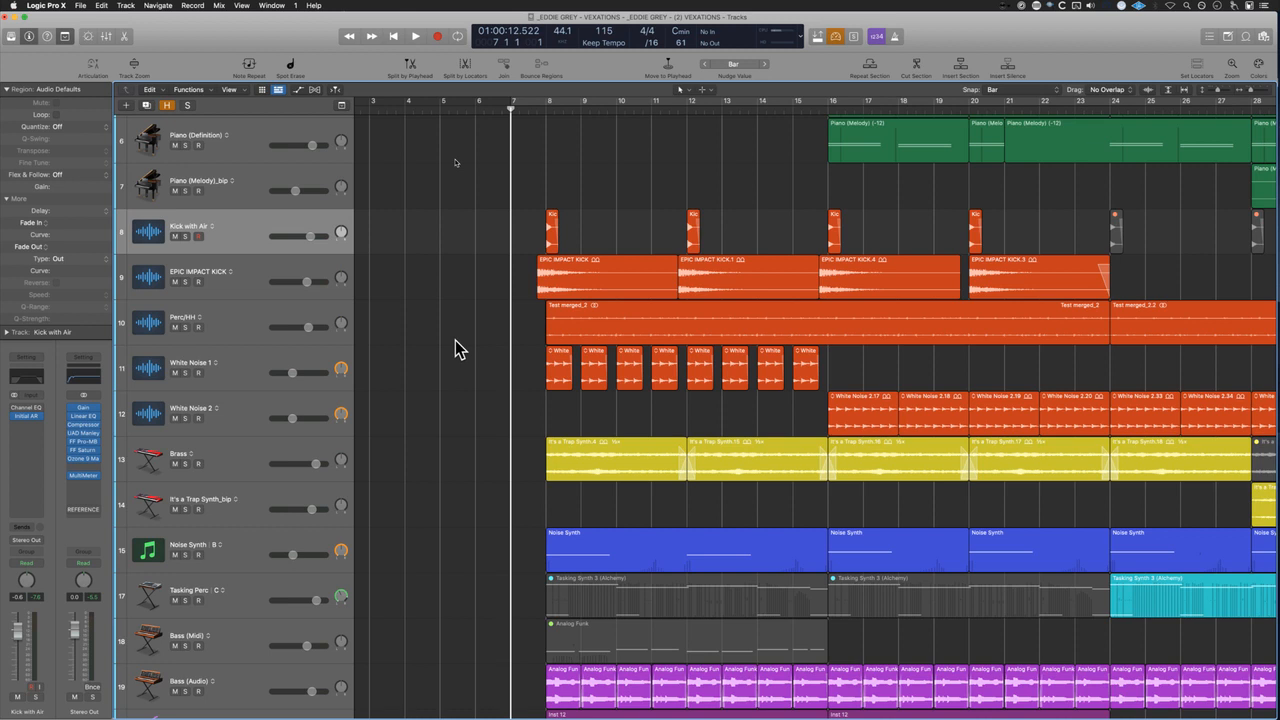
left_click(185, 236)
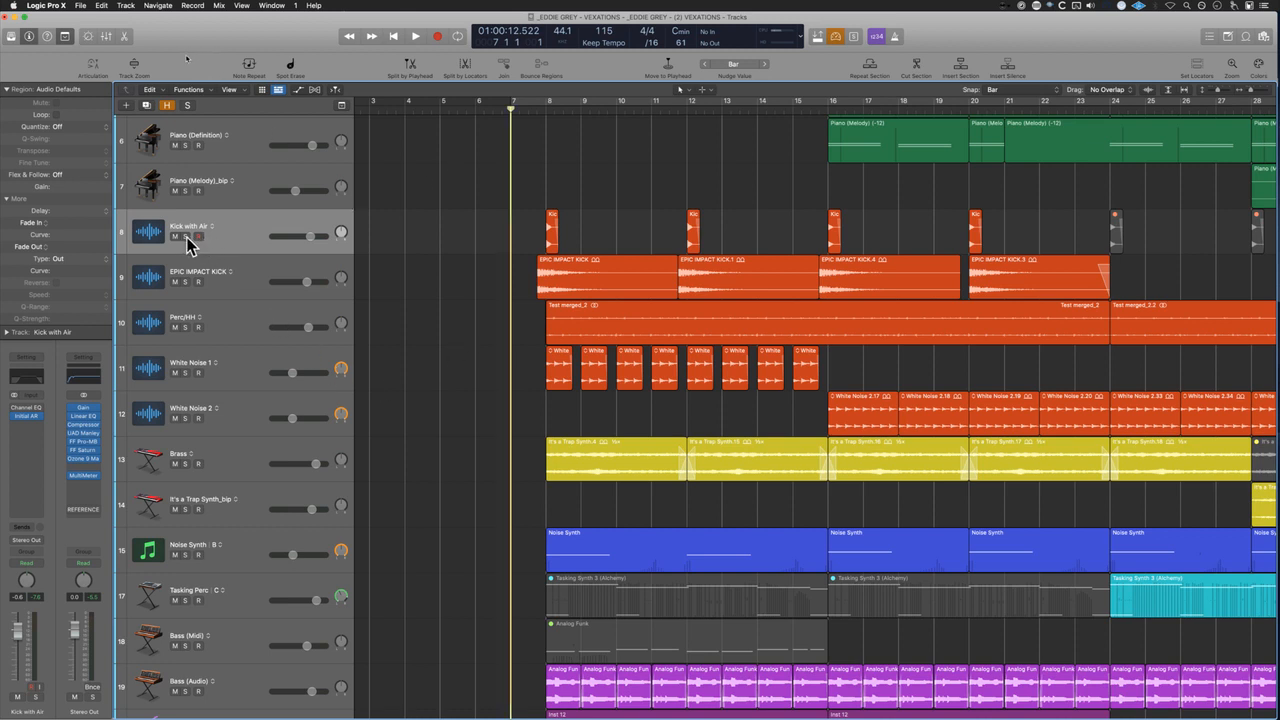
left_click(185, 282)
left_click(185, 327)
left_click(186, 372)
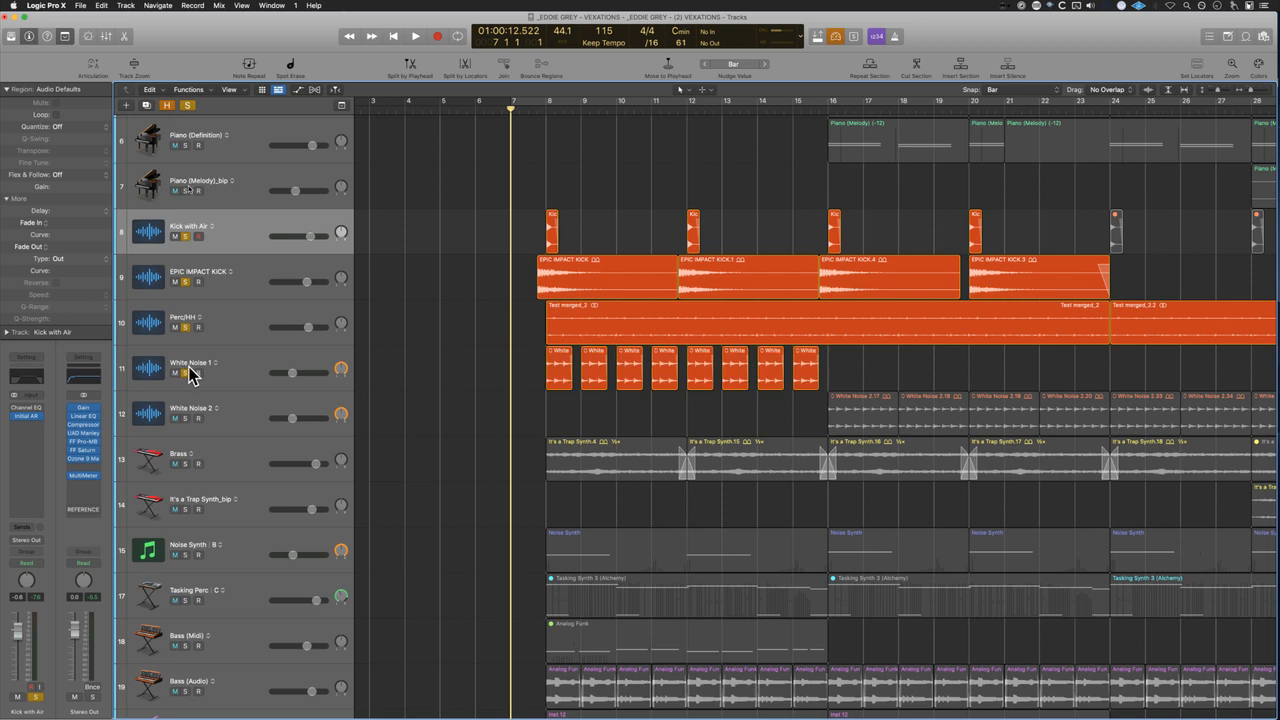
left_click(185, 418)
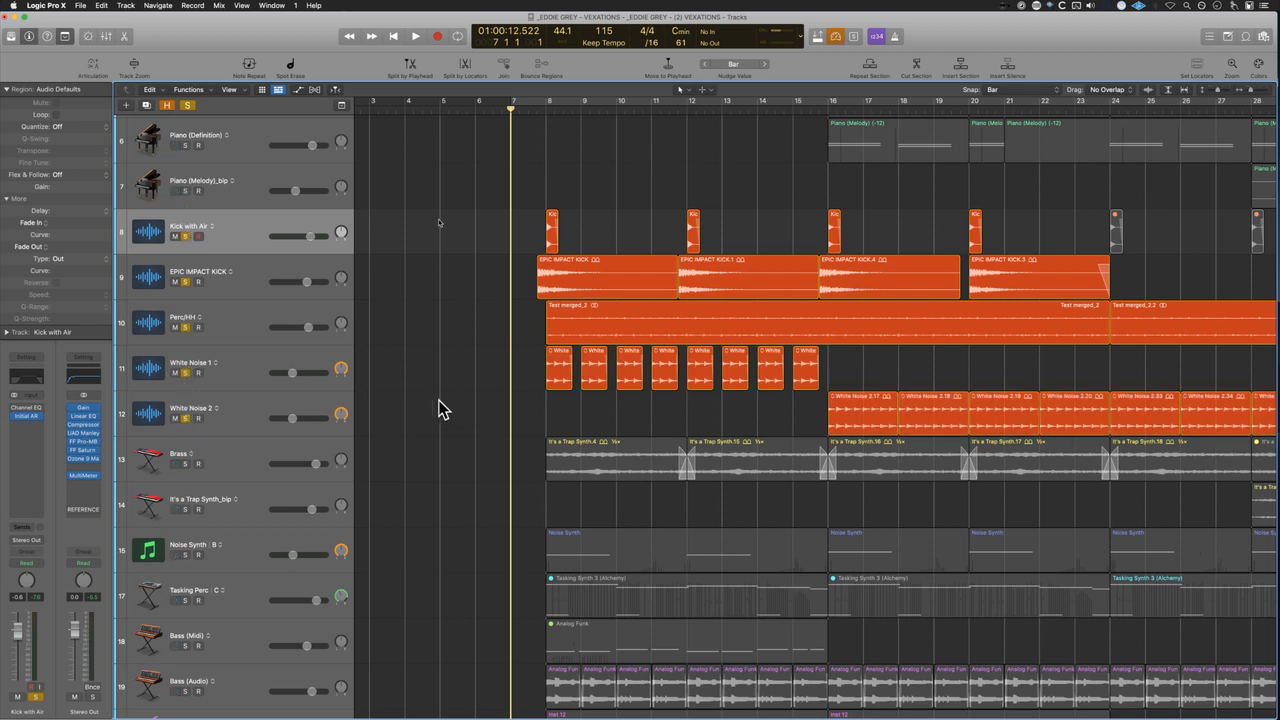
Step: Select the regions on the White Noise 1 and White Noise 2 tracks and examine them more closely
left_click_drag(437, 388, 1163, 420)
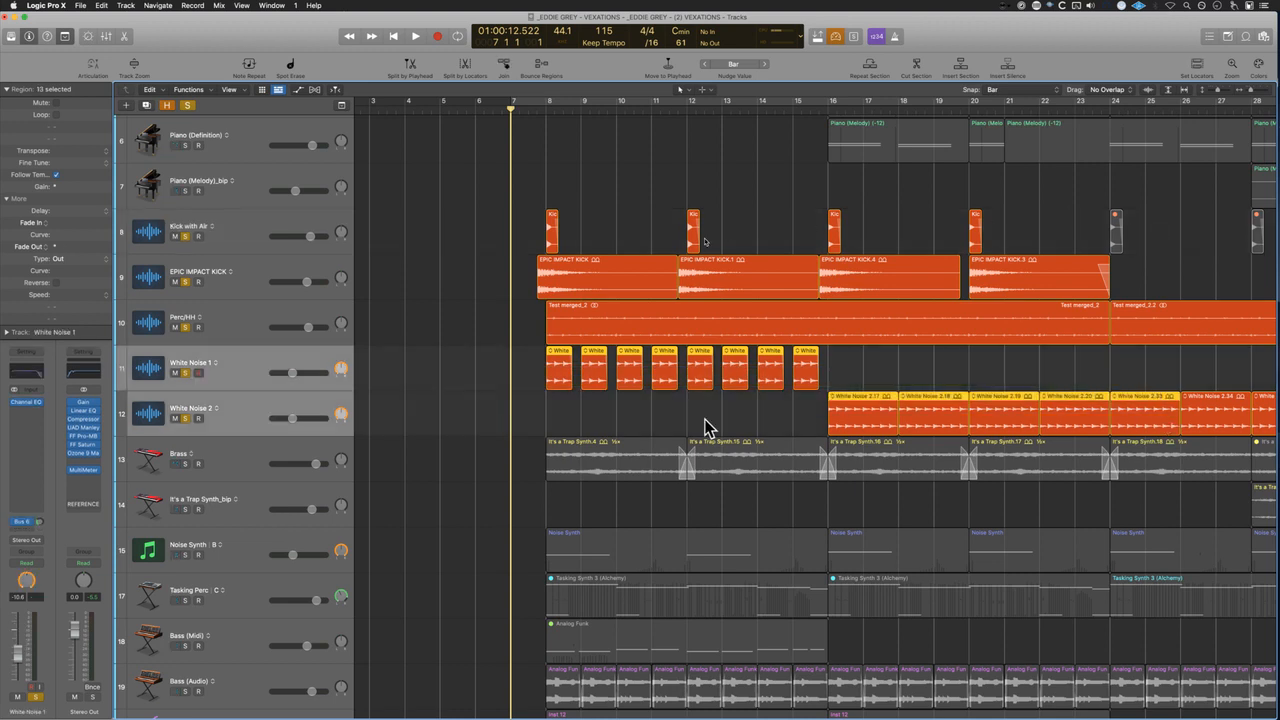
key("super+Right")
key("super+Right")
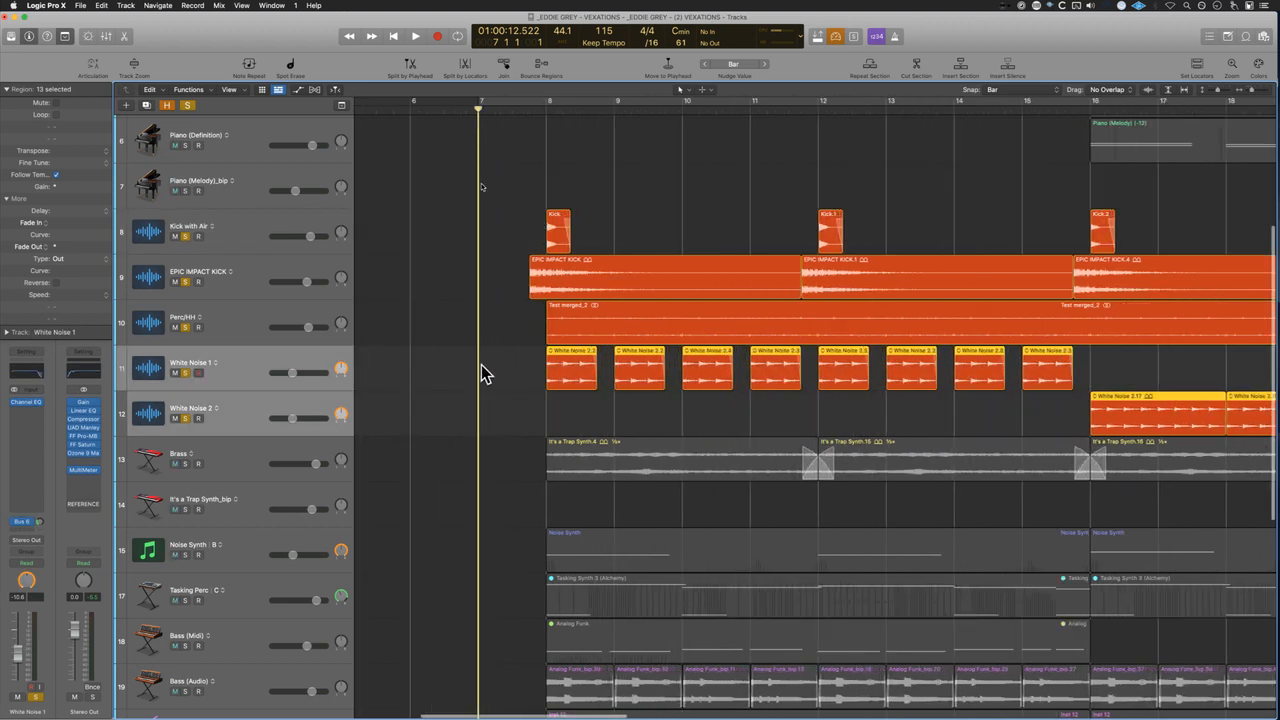
Step: Select the White Noise 1 track, show the channel strip of its Bus 6 send, and highlight then deselect its regions before bar 16
left_click(240, 368)
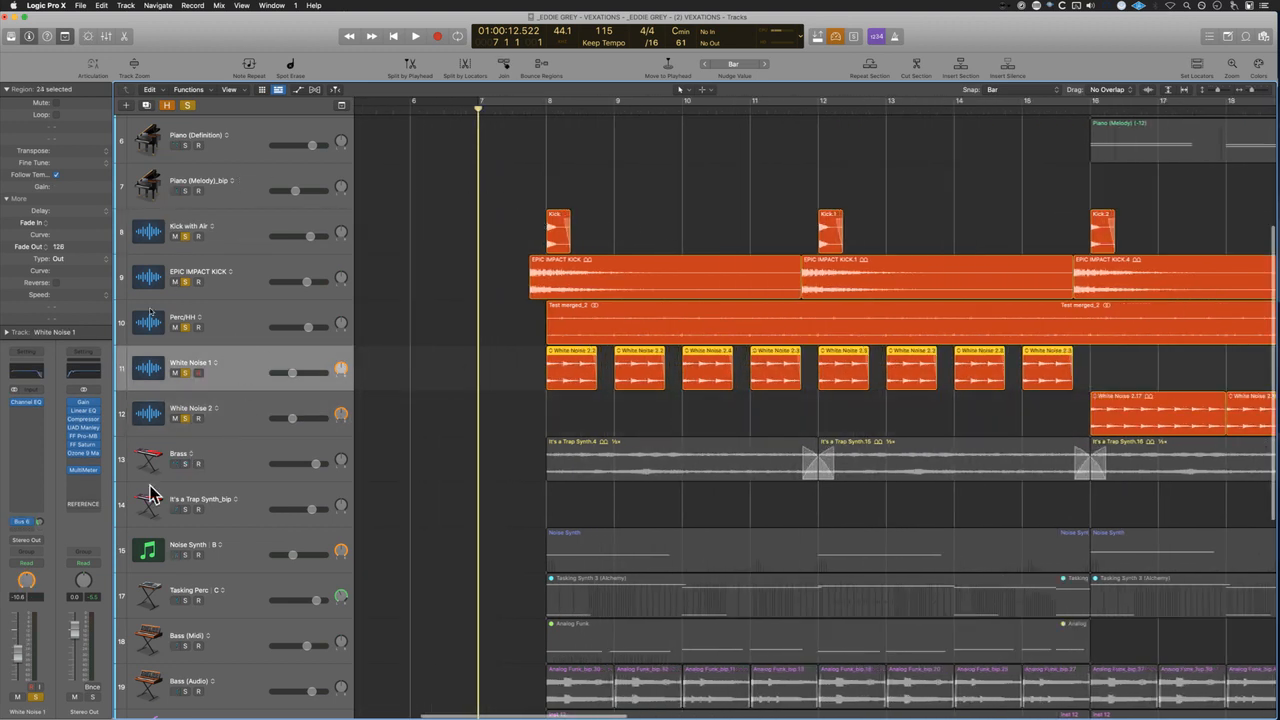
left_click(37, 521)
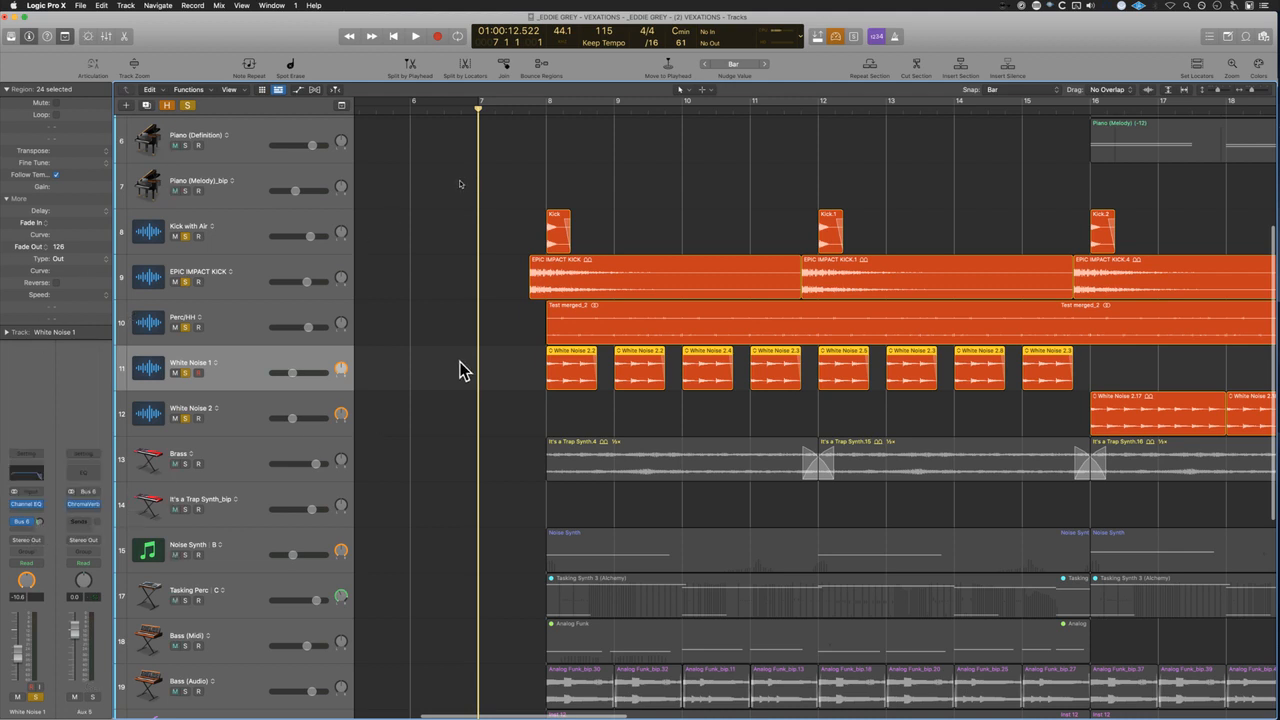
left_click_drag(459, 370, 1057, 371)
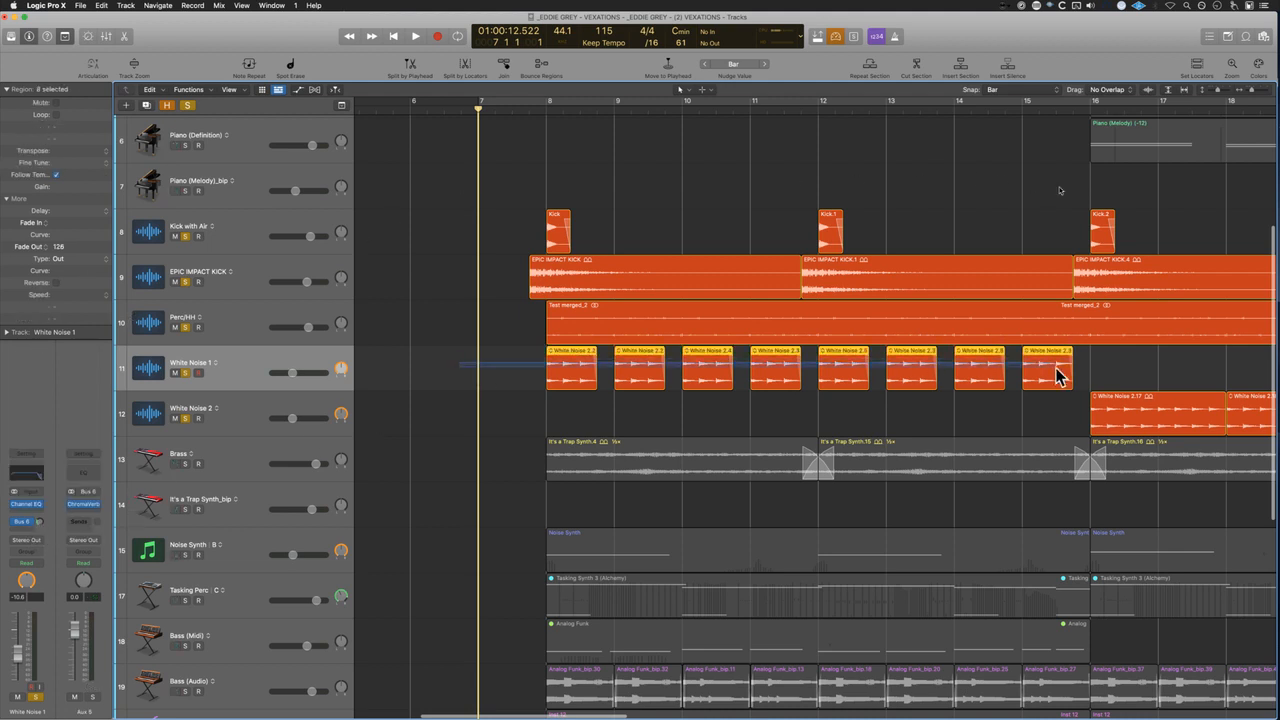
left_click(497, 385)
Step: Play the soloed percussion tracks from bar 7 and examine their regions up to the White Noise change at bar 16
key("space")
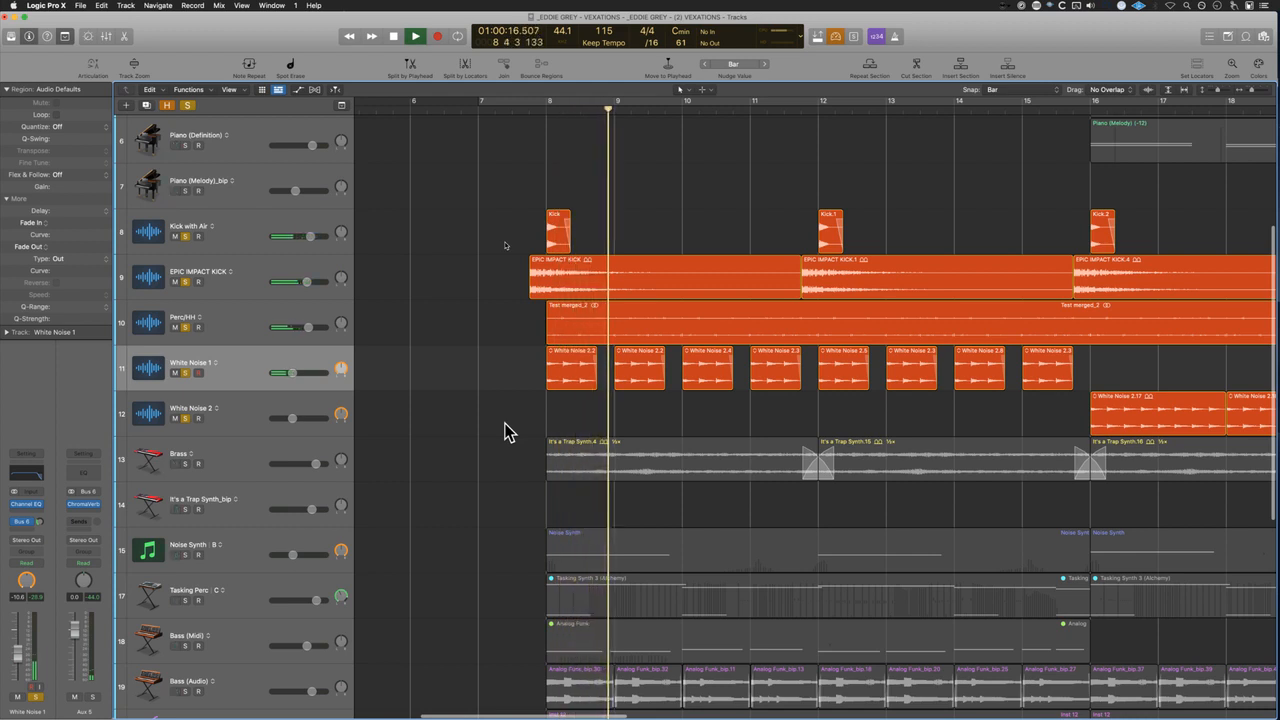
scroll(530, 415, "right", 3)
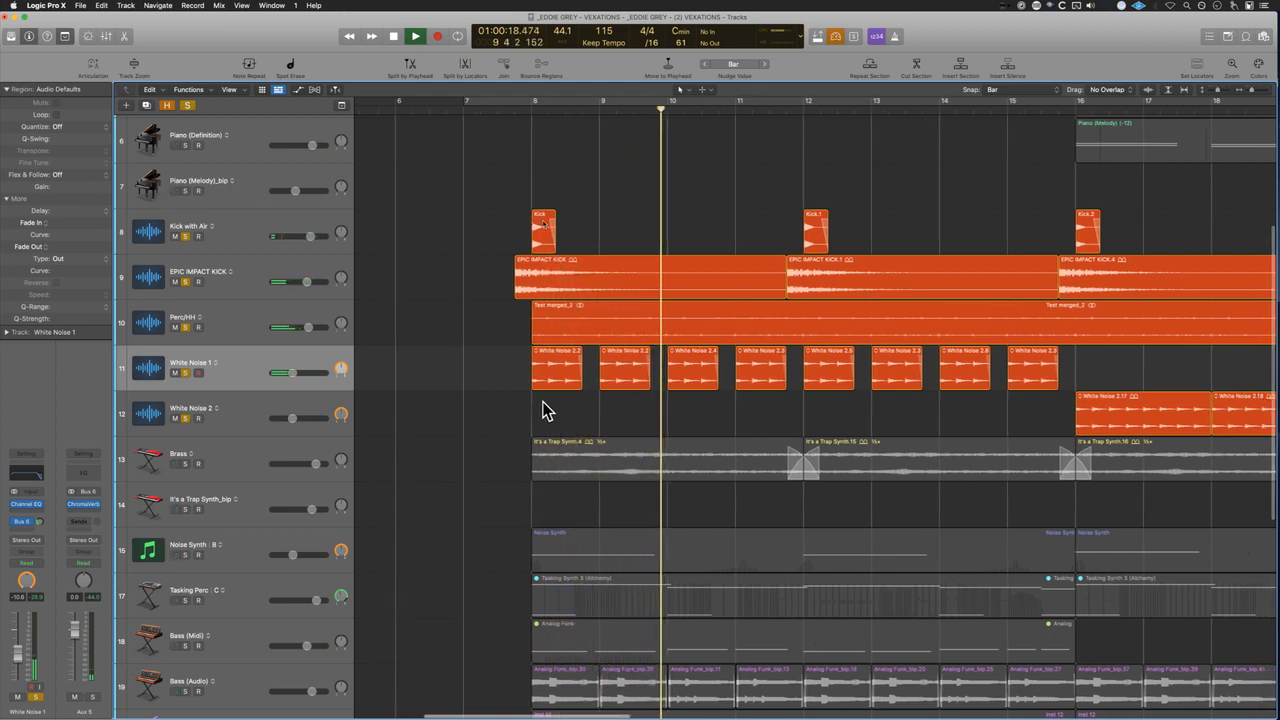
key("super+Left")
key("super+Left")
key("super+Left")
key("super+Left")
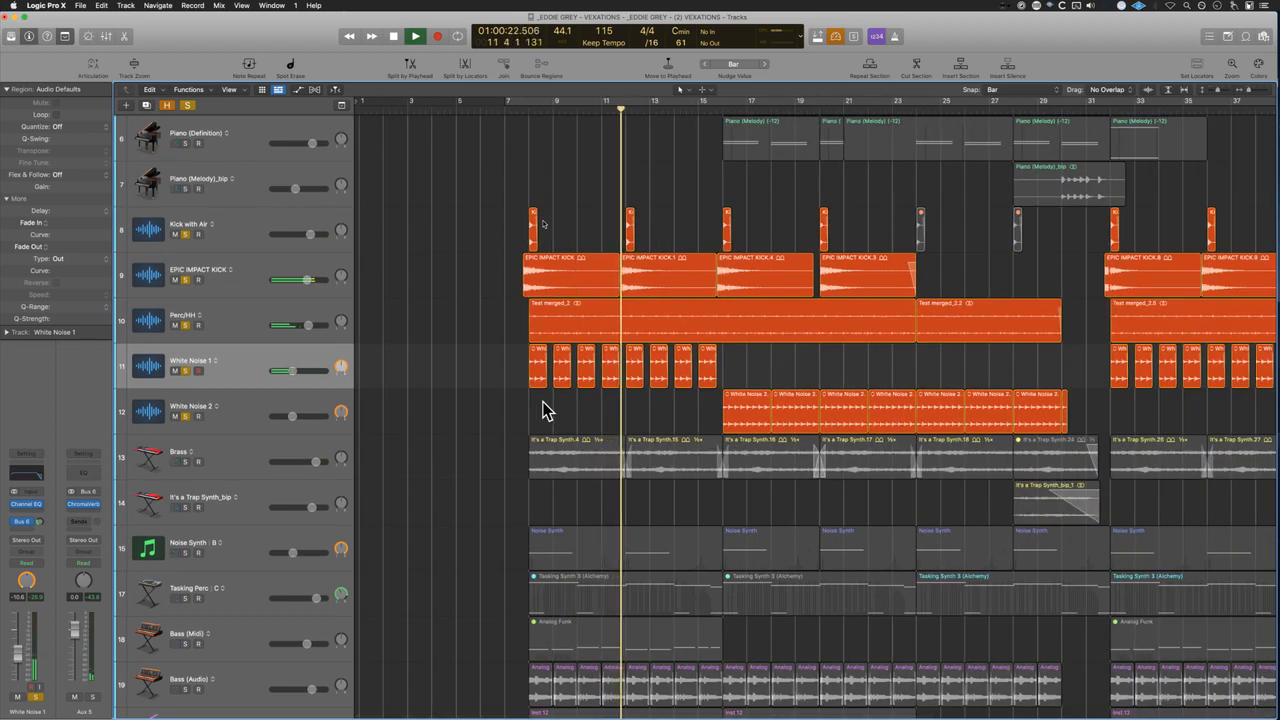
left_click_drag(471, 194, 1100, 463)
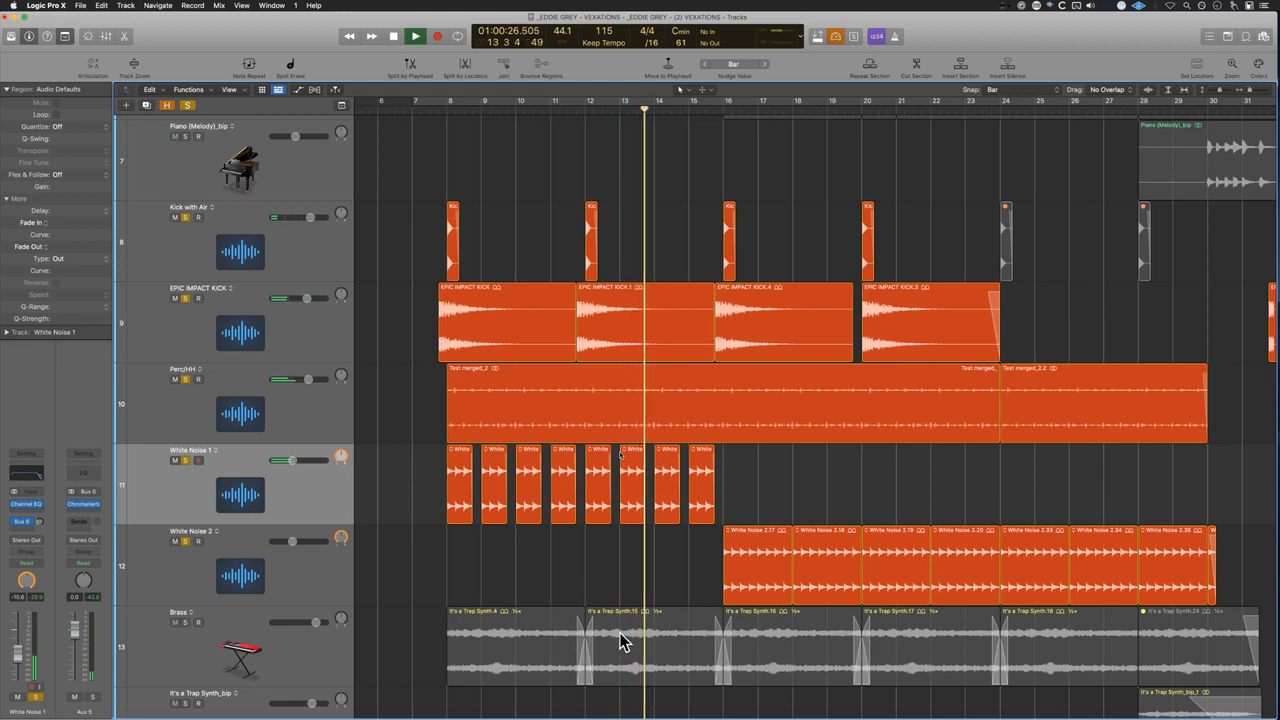
key("super+Right")
key("super+Right")
key("super+Right")
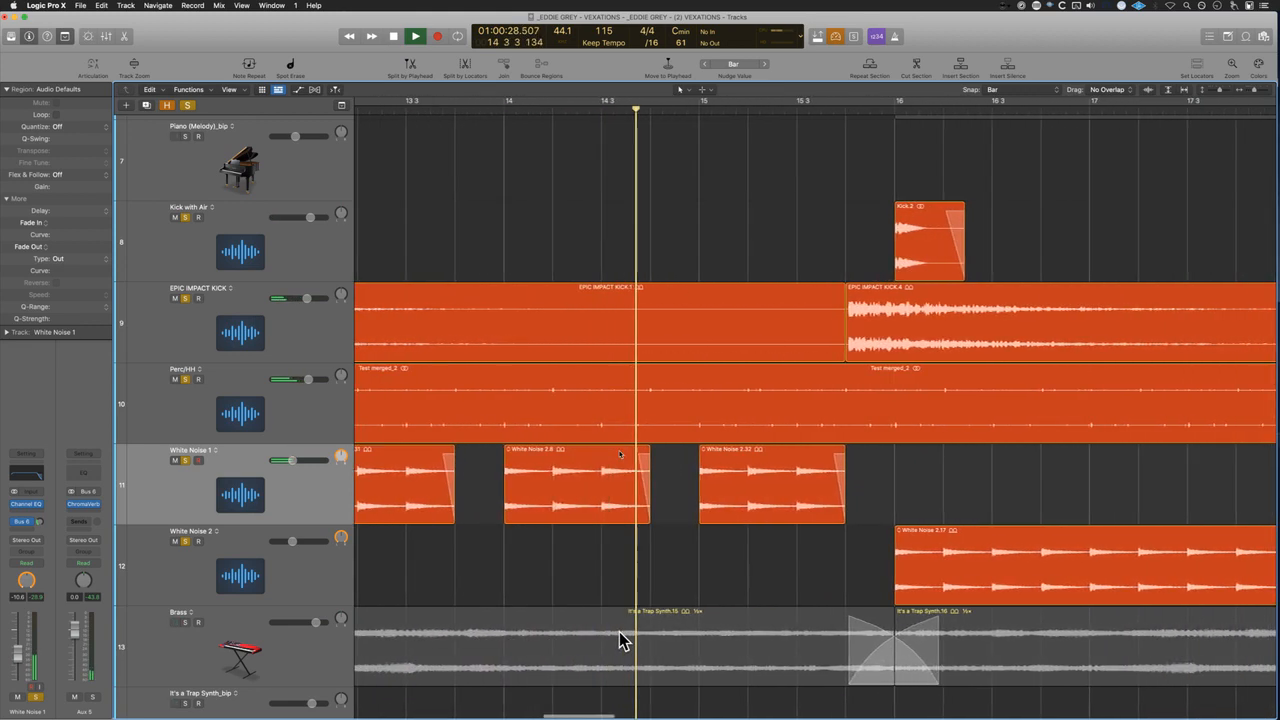
scroll(619, 633, "down", 1)
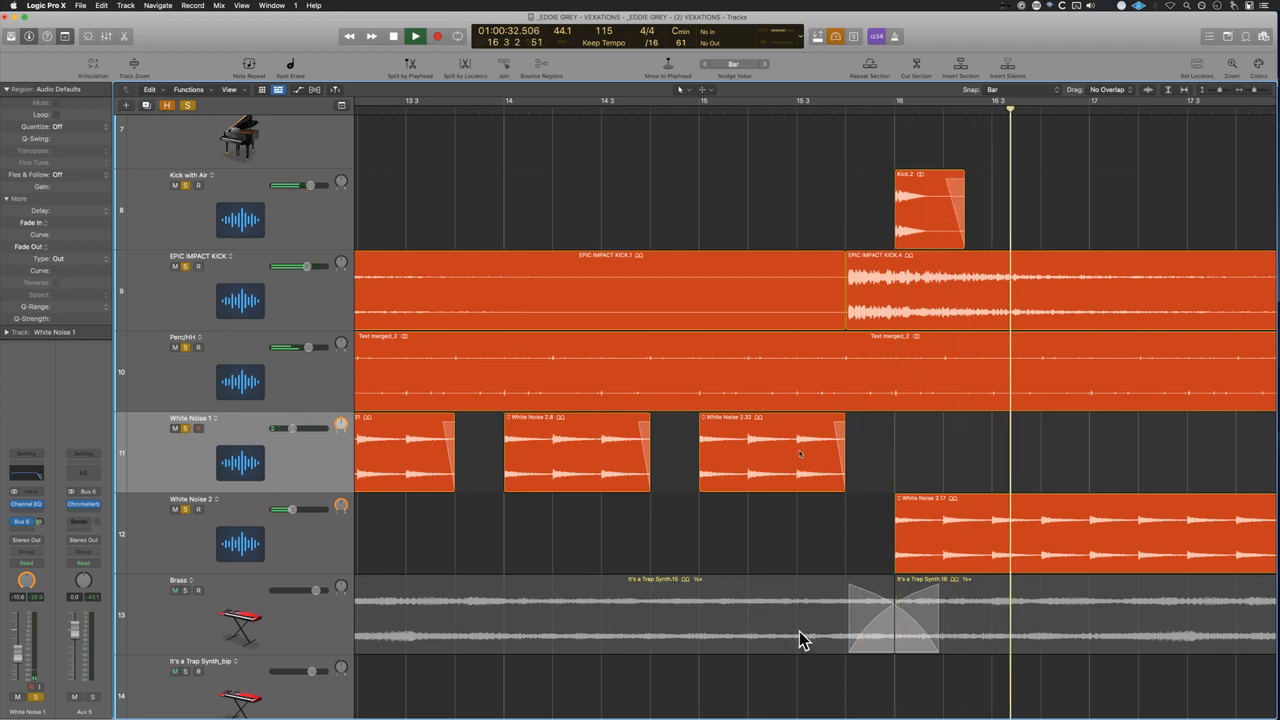
Step: Continue listening to the soloed percussion after White Noise 2 enters and stop playback in bar 18
key("super+Left")
key("super+Left")
key("super+Left")
key("super+Left")
scroll(803, 642, "right", 5)
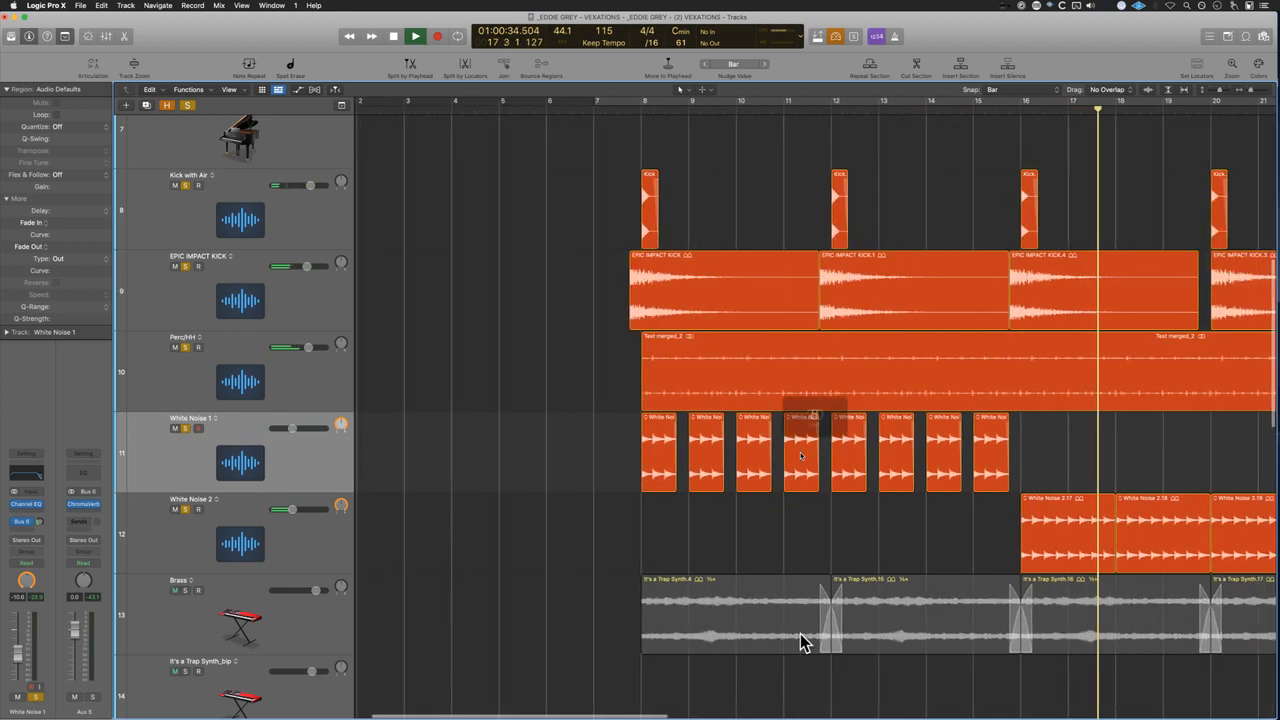
scroll(716, 571, "right", 3)
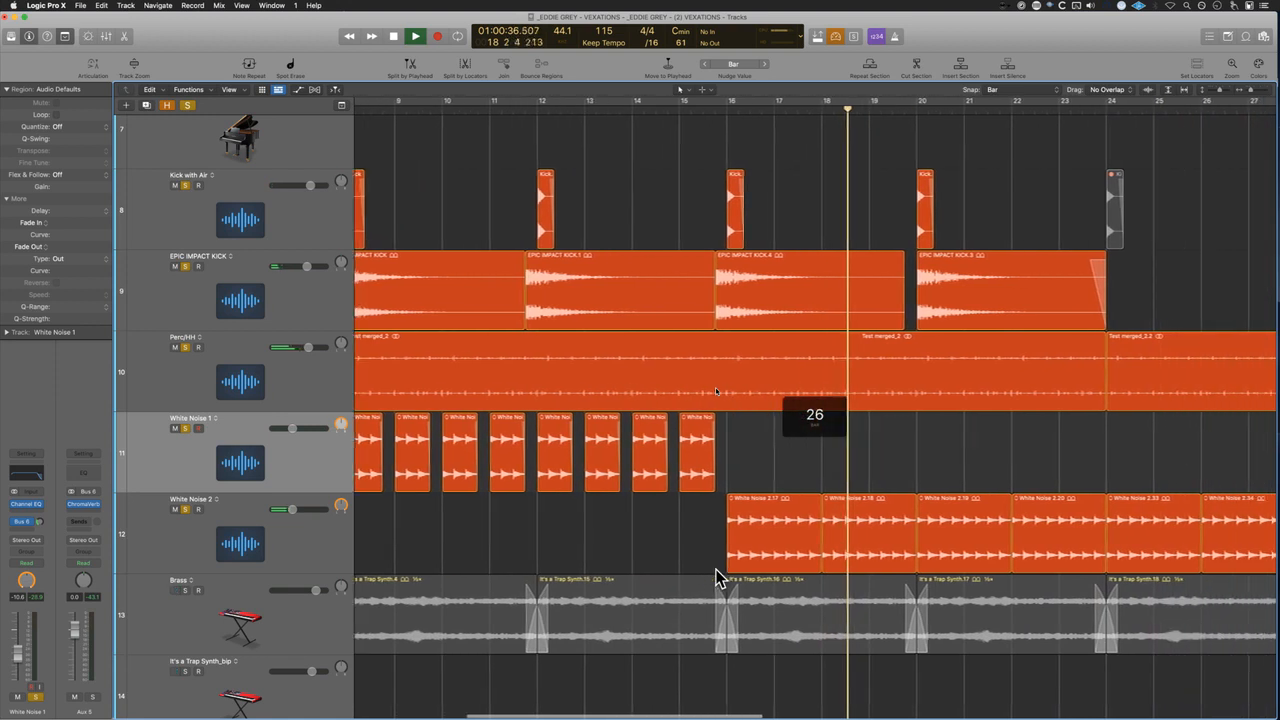
key("space")
Step: Enlarge the White Noise 1 regions between bars 8 and 16, select them all, then only the first one, and deselect it
scroll(511, 480, "left", 2)
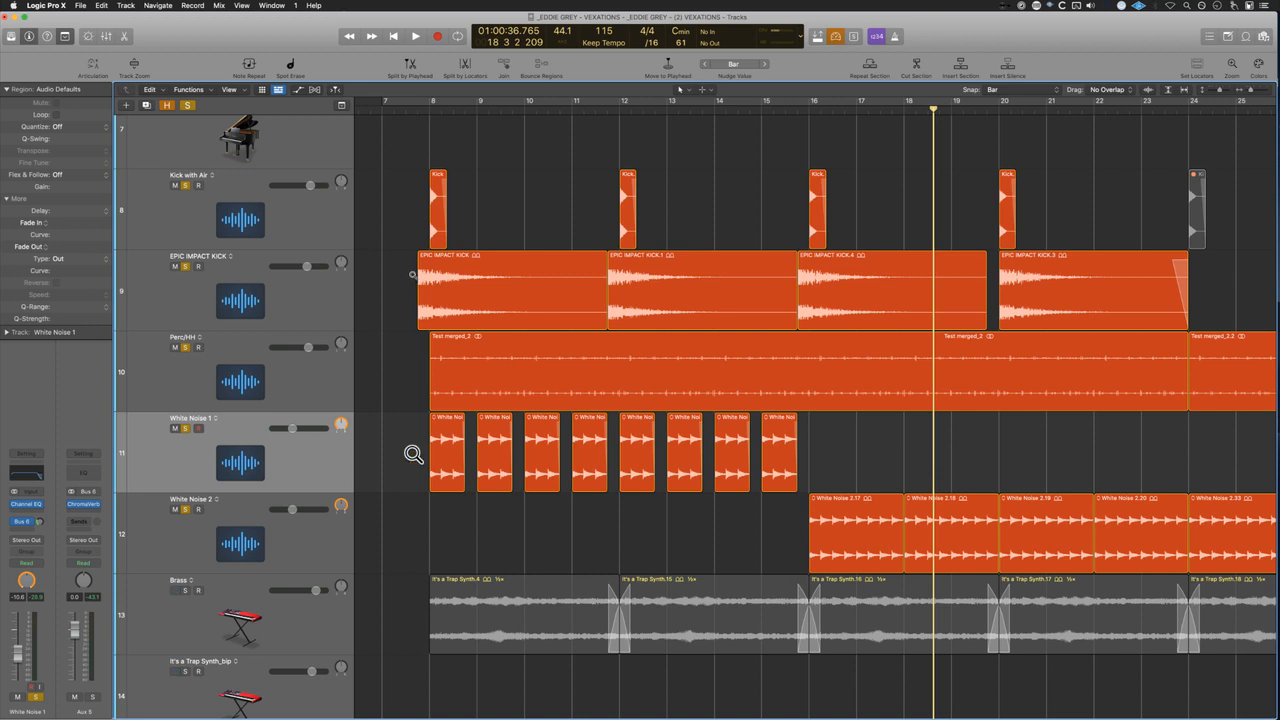
left_click_drag(393, 413, 852, 512)
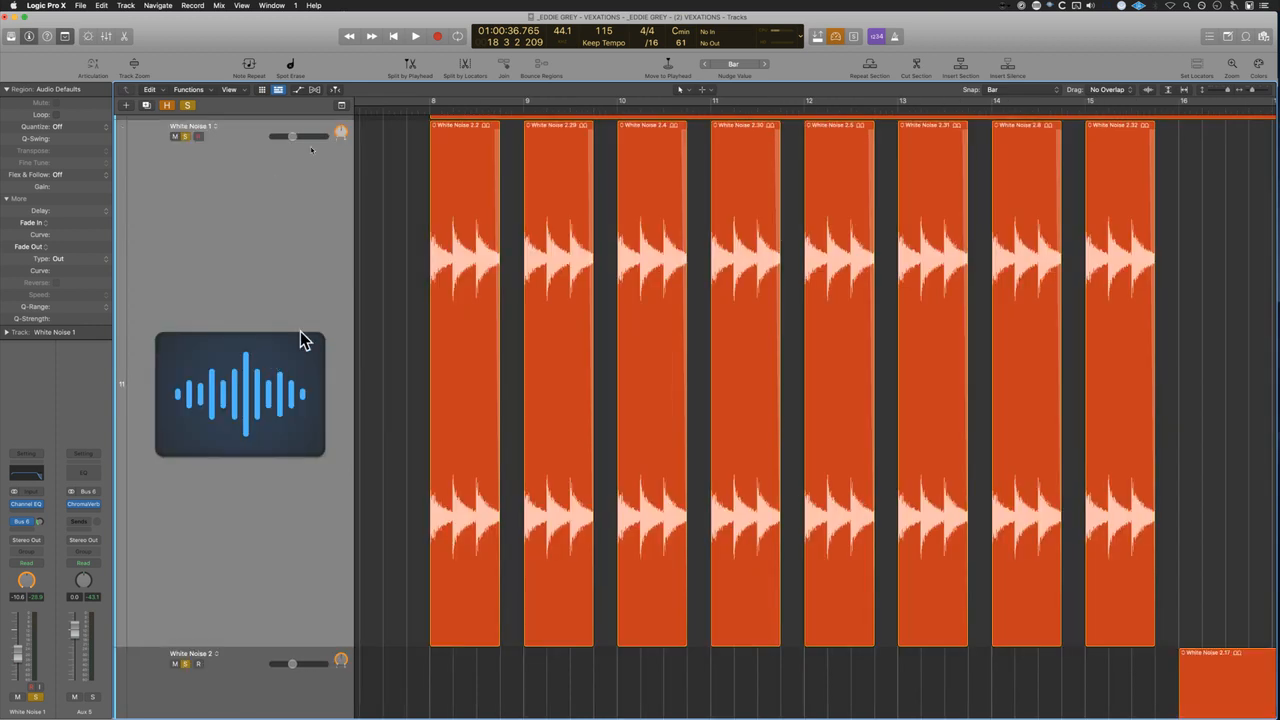
left_click_drag(389, 318, 1175, 372)
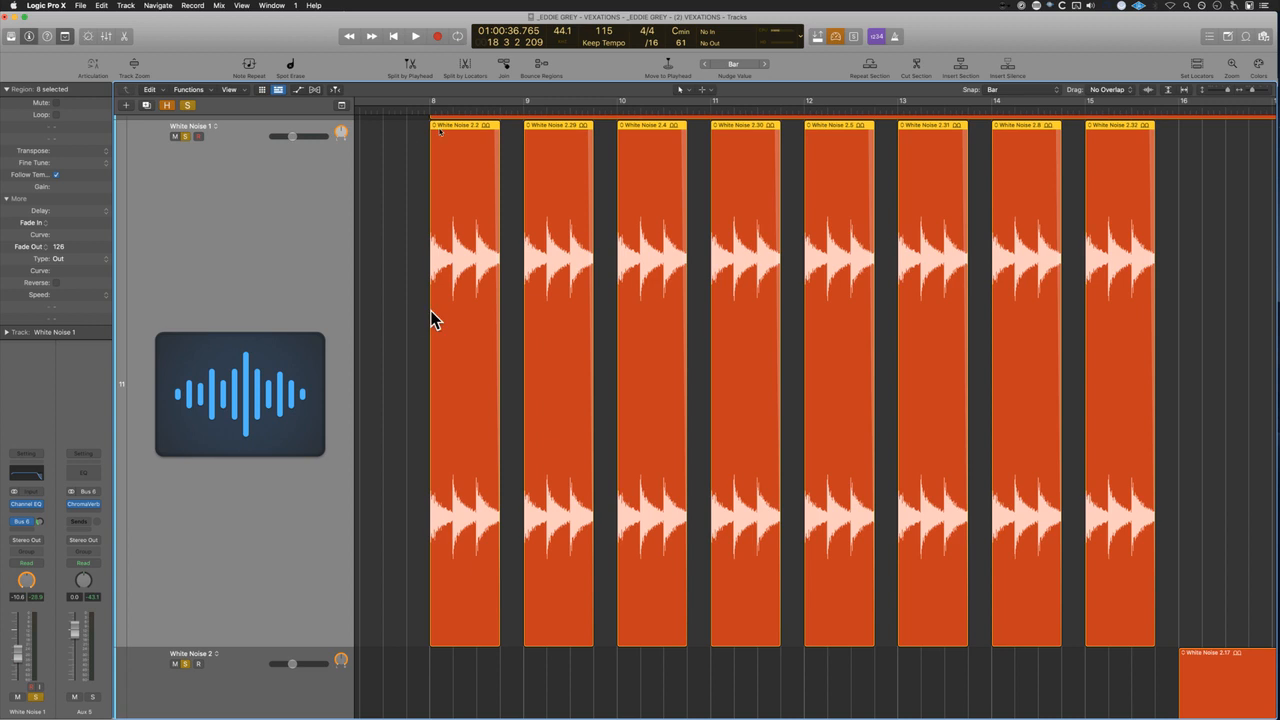
left_click(482, 295)
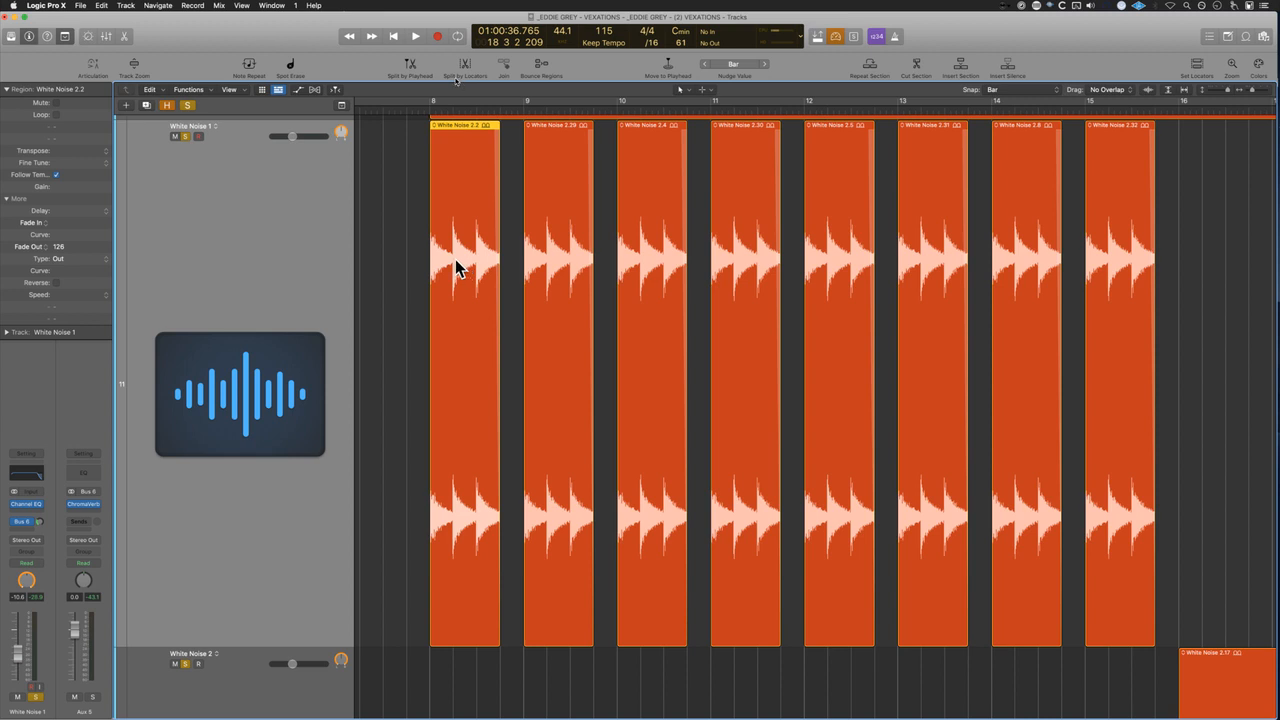
left_click(508, 228)
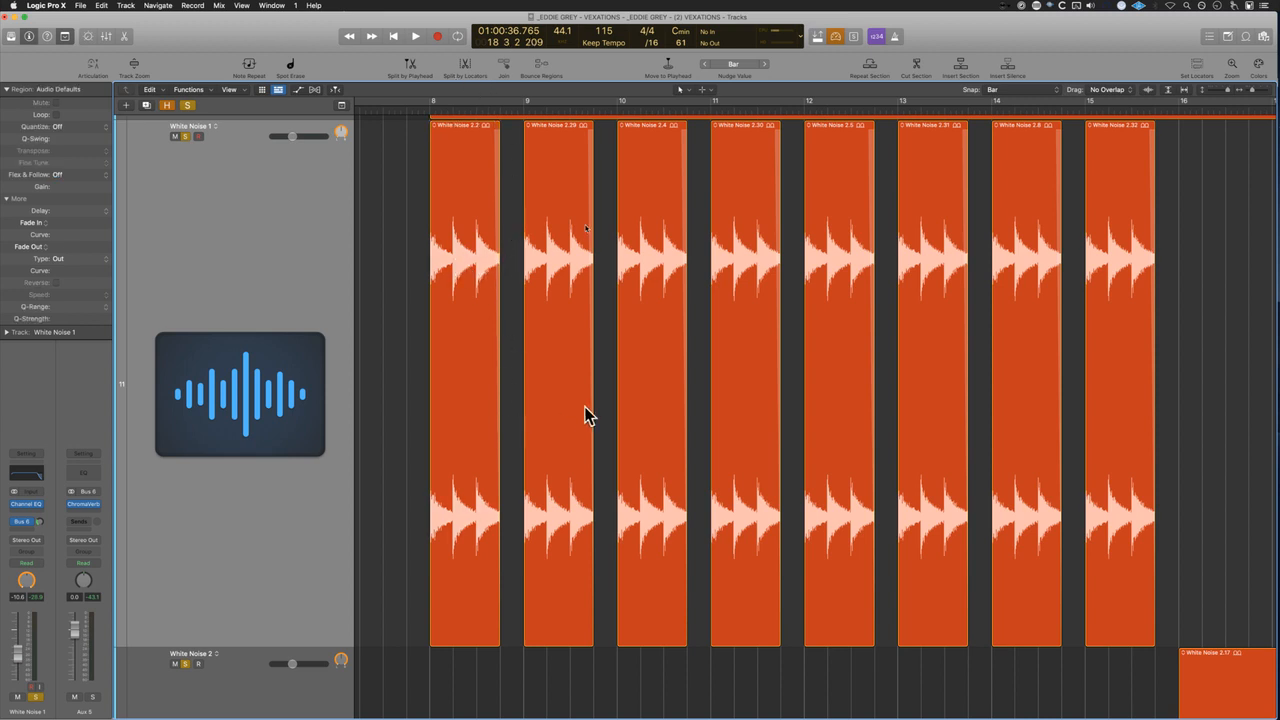
Step: Play the White Noise 1 regions from just before bar 8 and stop in bar 10 with the White Noise 2 regions in view
left_click(424, 108)
key("space")
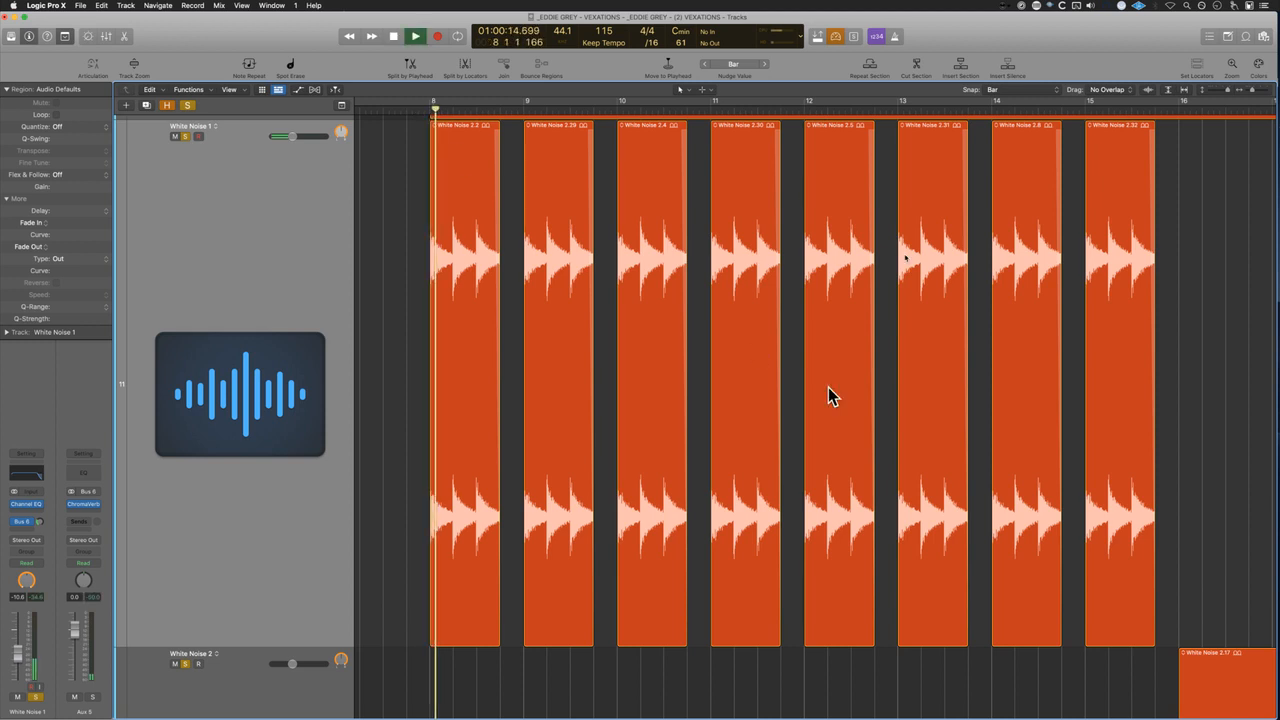
scroll(971, 560, "right", 2)
scroll(971, 560, "right", 3)
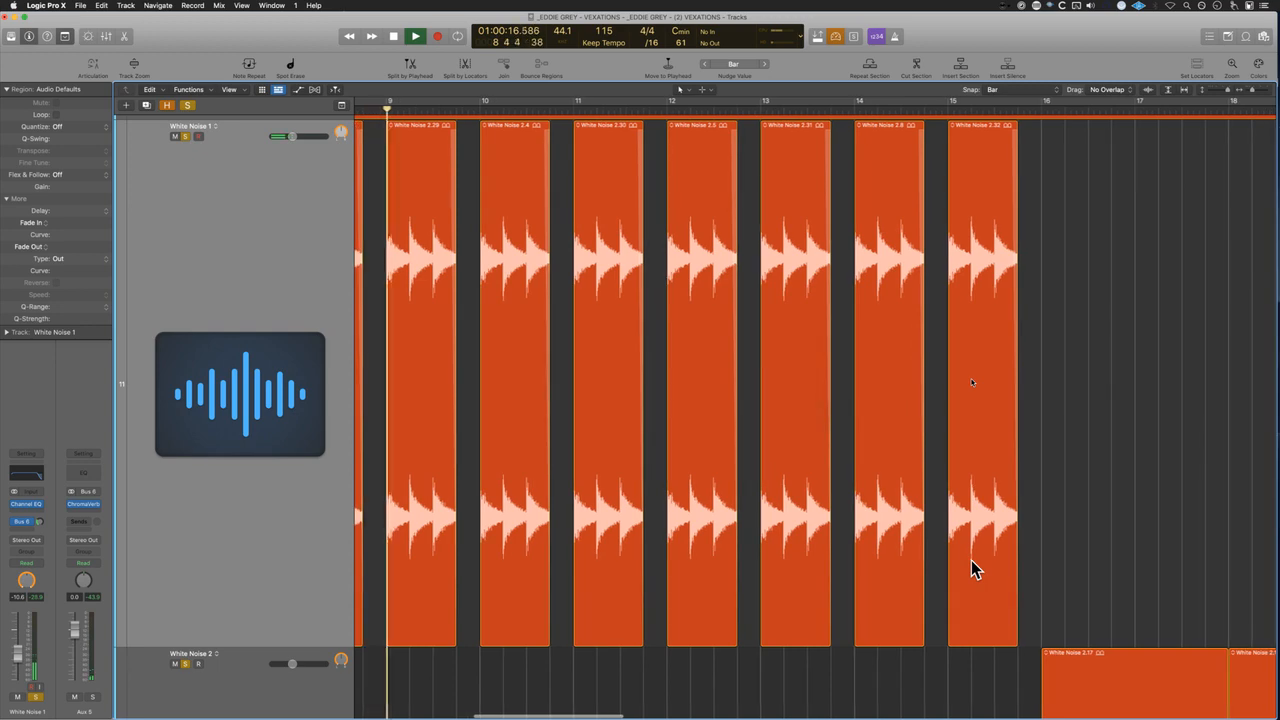
scroll(971, 560, "down", 5)
scroll(881, 499, "right", 6)
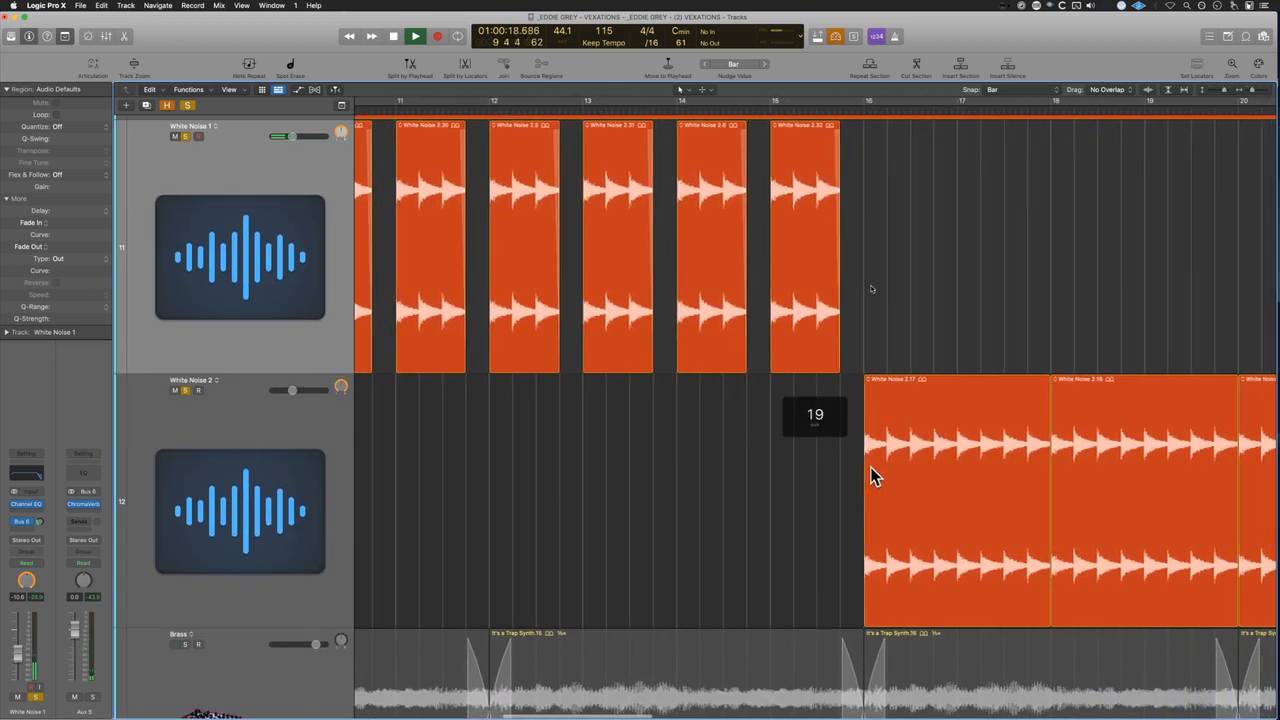
key("space")
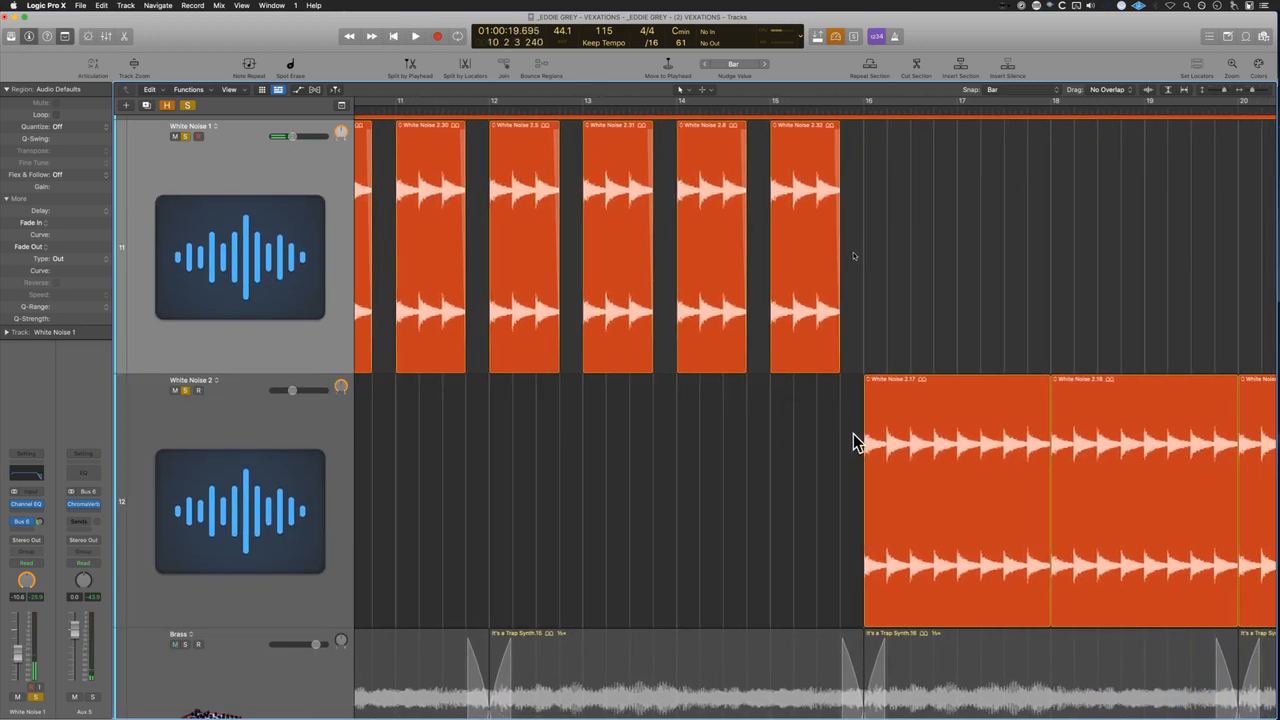
Step: Play the soloed percussion from just before bar 16 across the full arrangement view and stop in bar 19
left_click(853, 432)
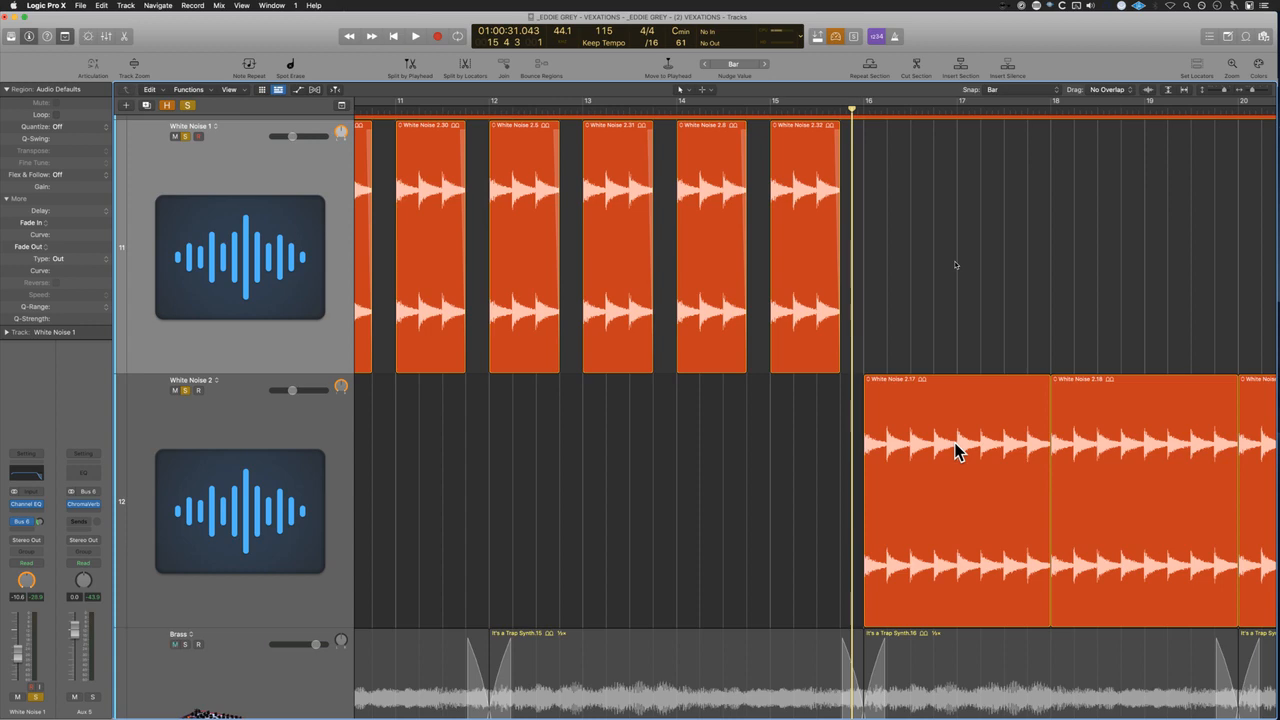
key("space")
key("super+Up")
key("super+Up")
key("super+Up")
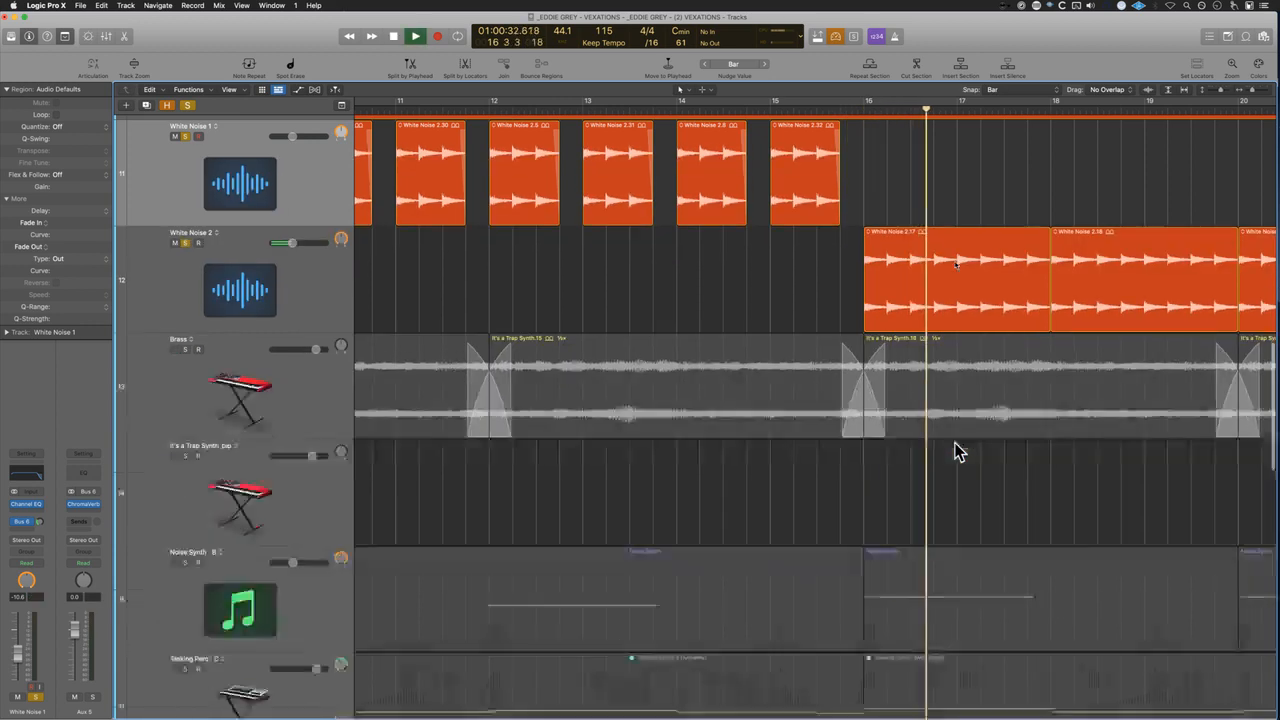
scroll(966, 450, "down", 10)
scroll(737, 390, "up", 5)
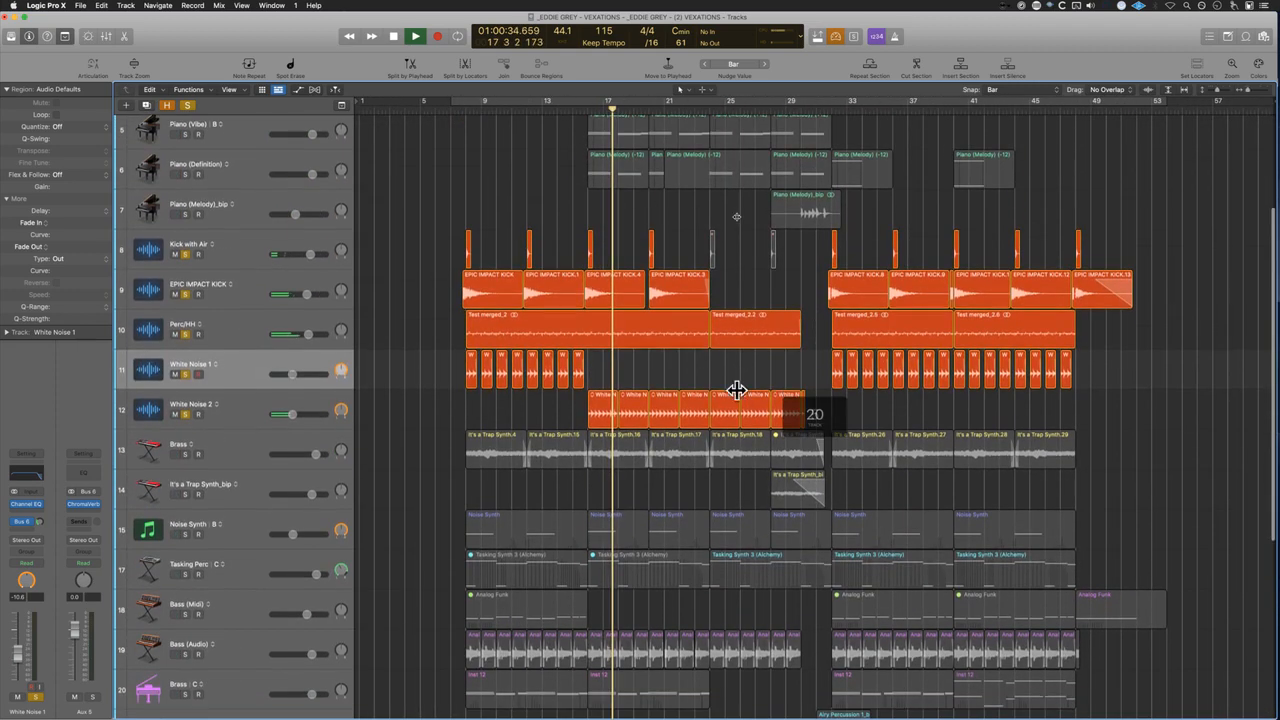
scroll(649, 394, "up", 3)
scroll(649, 394, "down", 3)
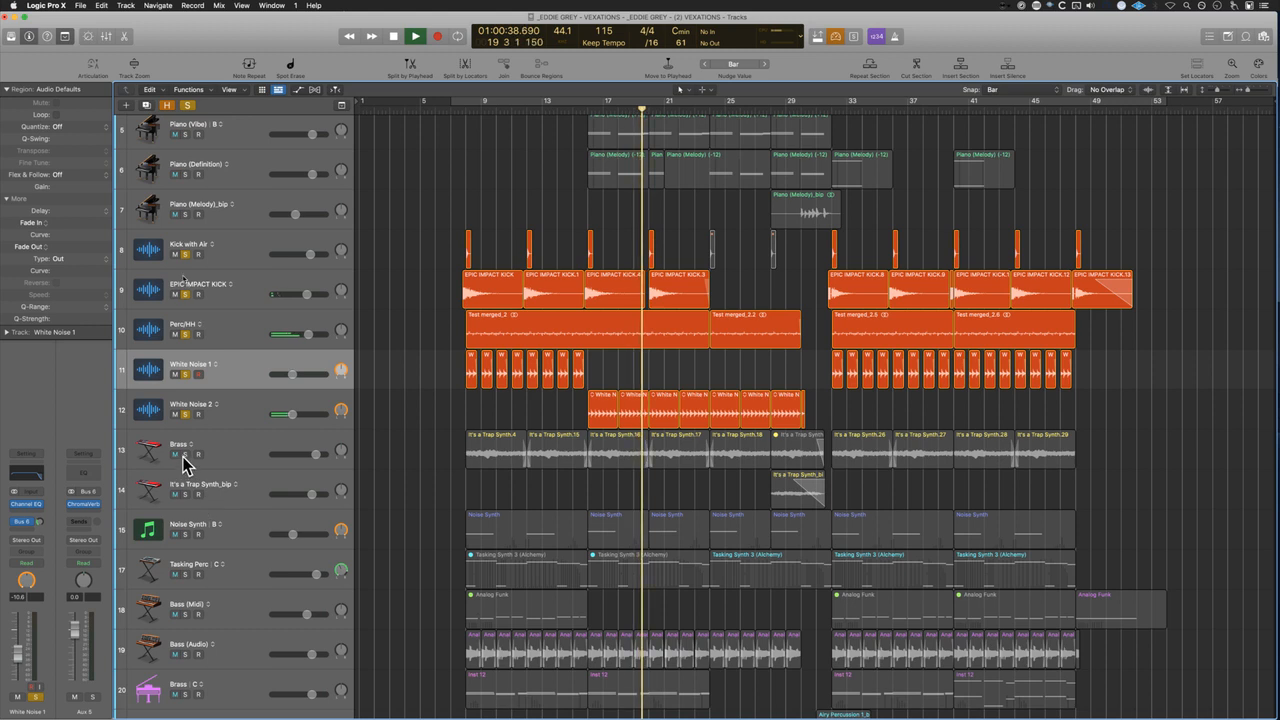
key("space")
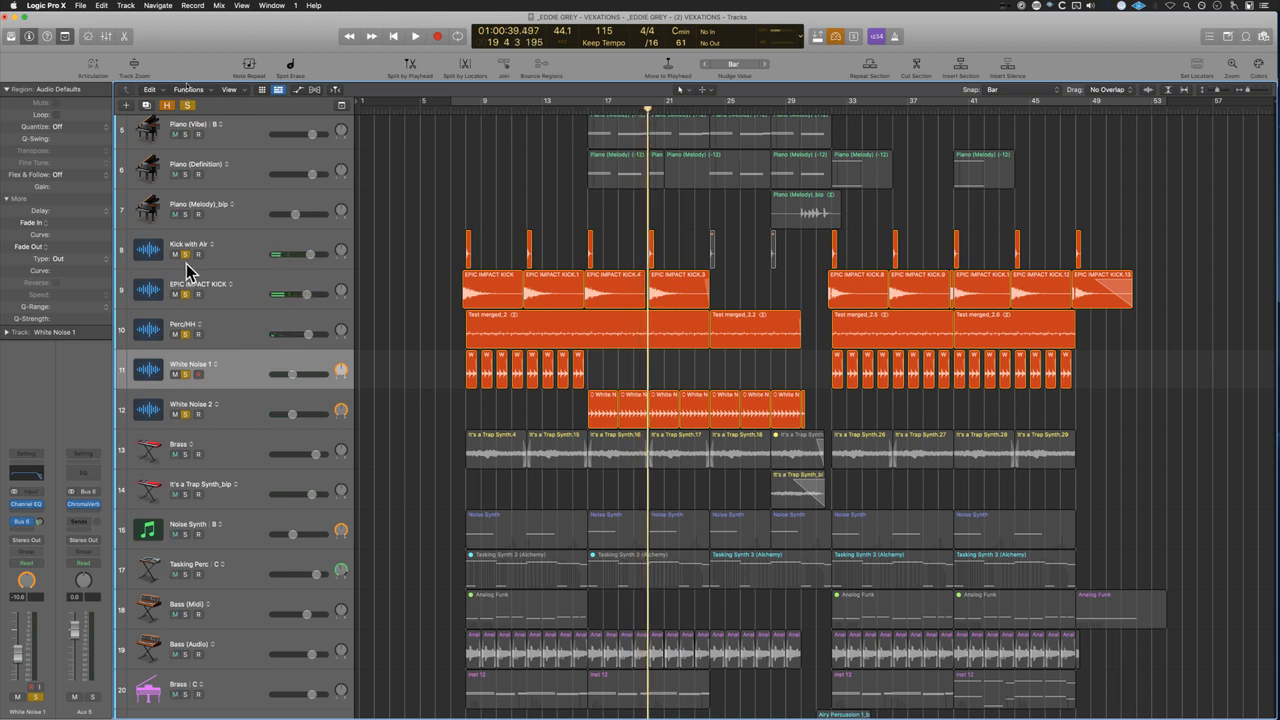
Step: Unsolo the five percussion tracks, solo Brass instead, and play it from bar 19 until bar 22
left_click_drag(186, 255, 194, 411)
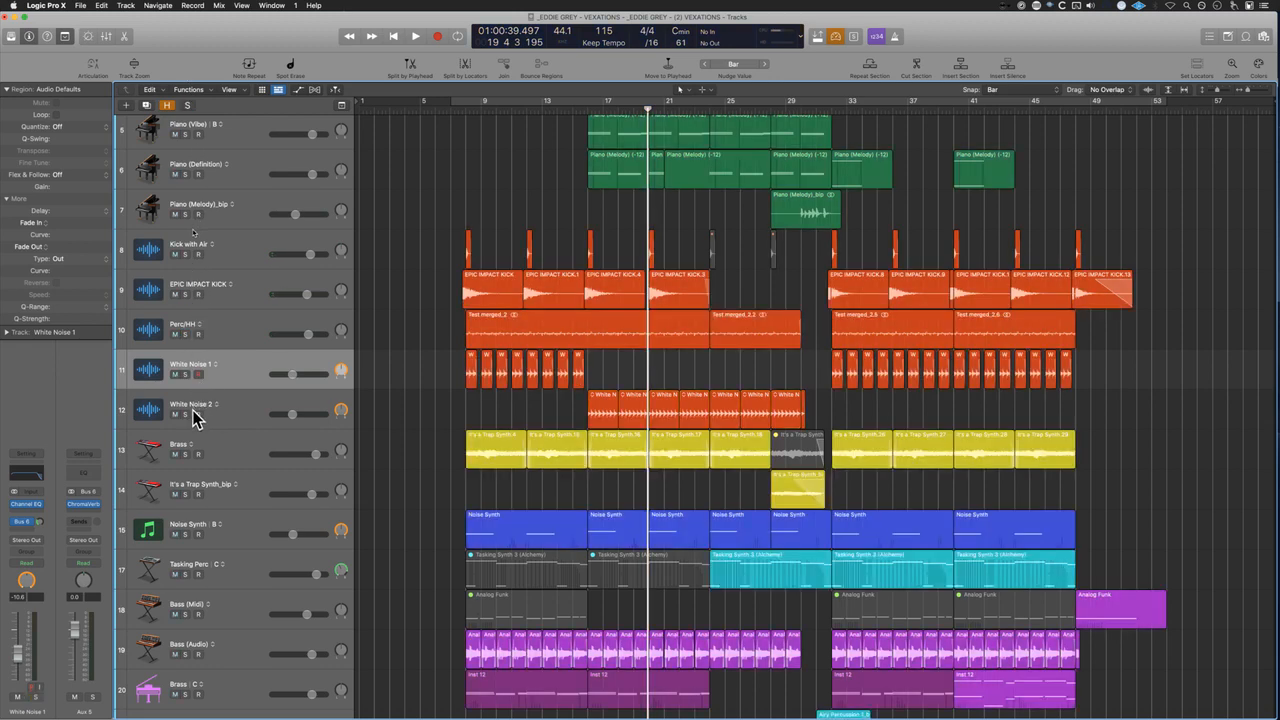
left_click(185, 455)
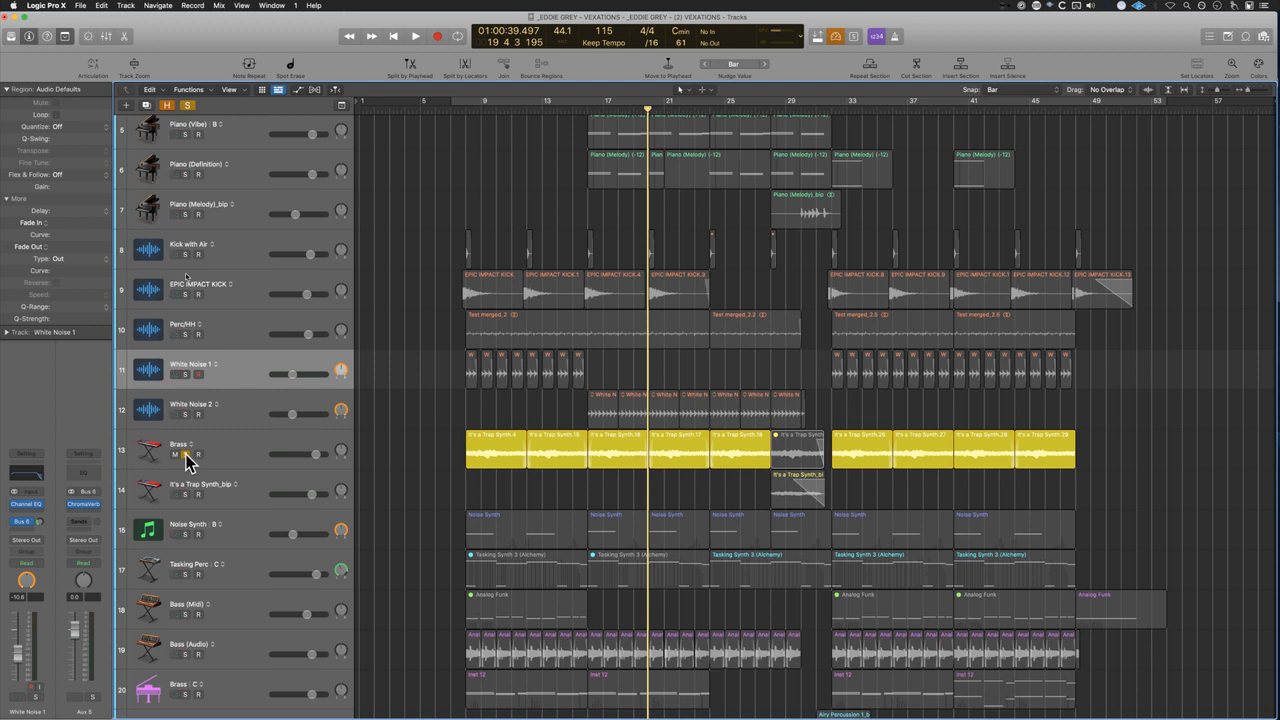
key("space")
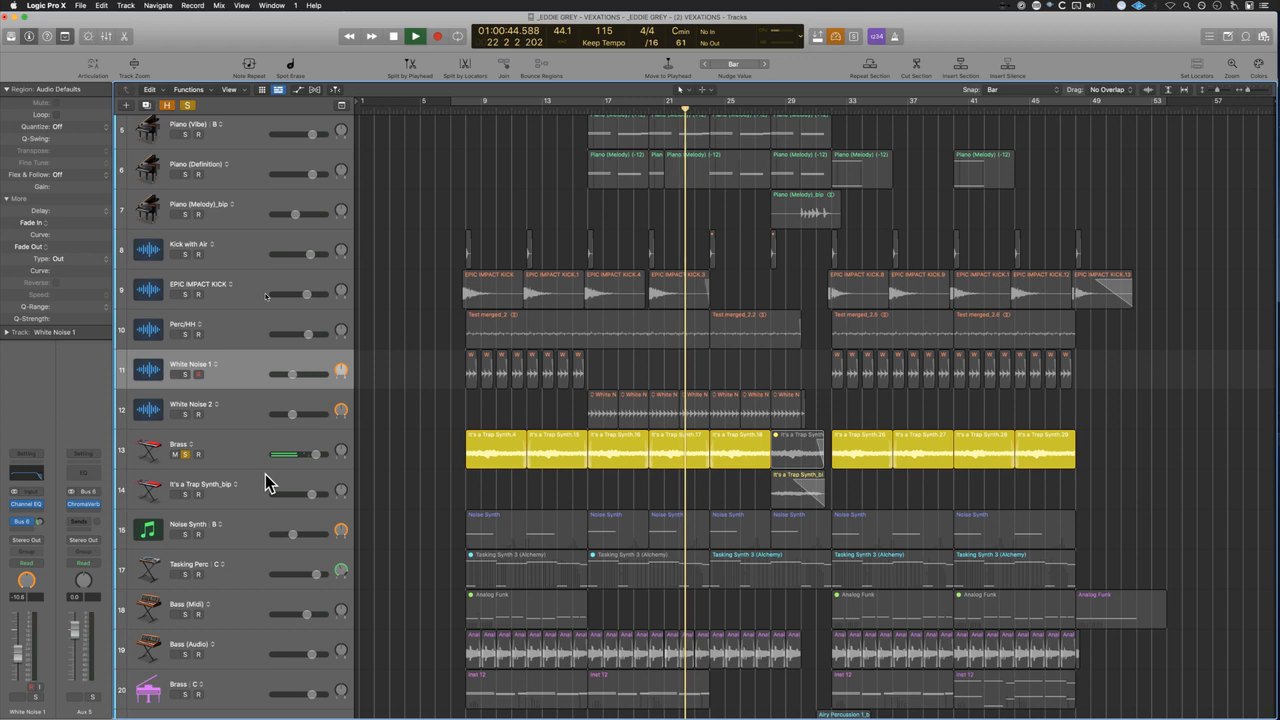
key("space")
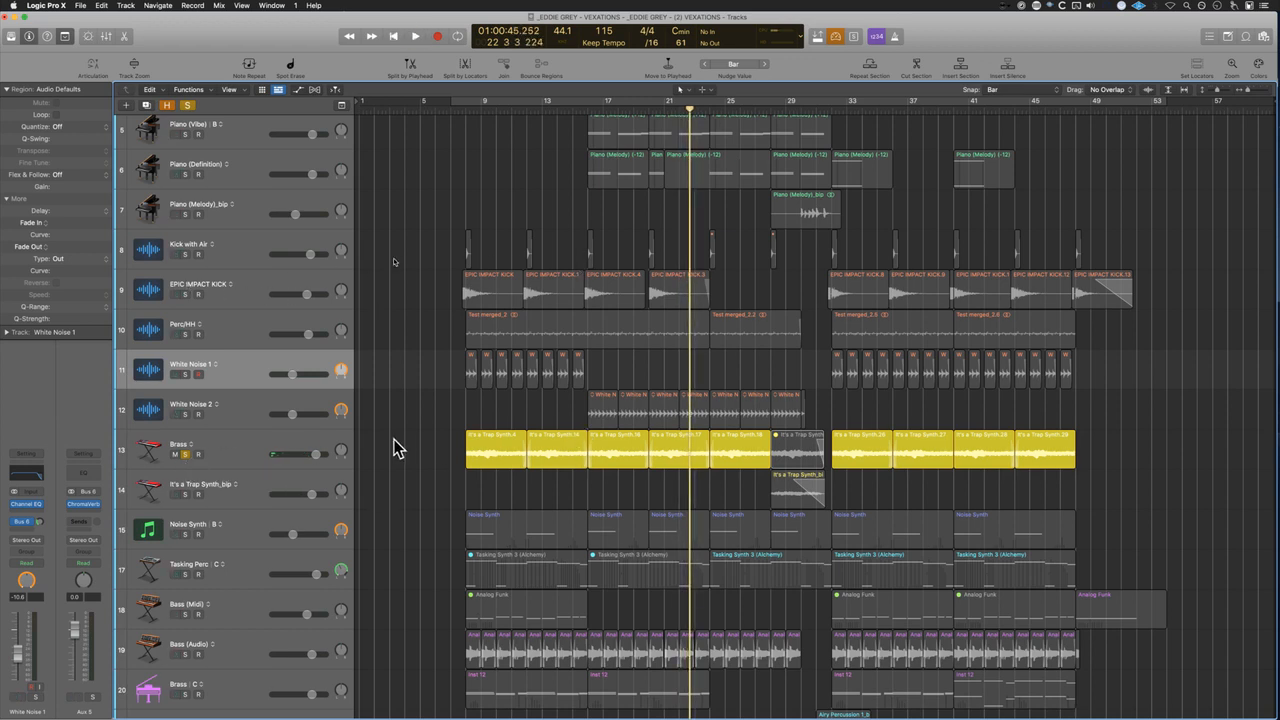
Step: Set the cycle range to span all regions and open the project's bounce settings, cancelling without bouncing
key("super+a")
key("super+u")
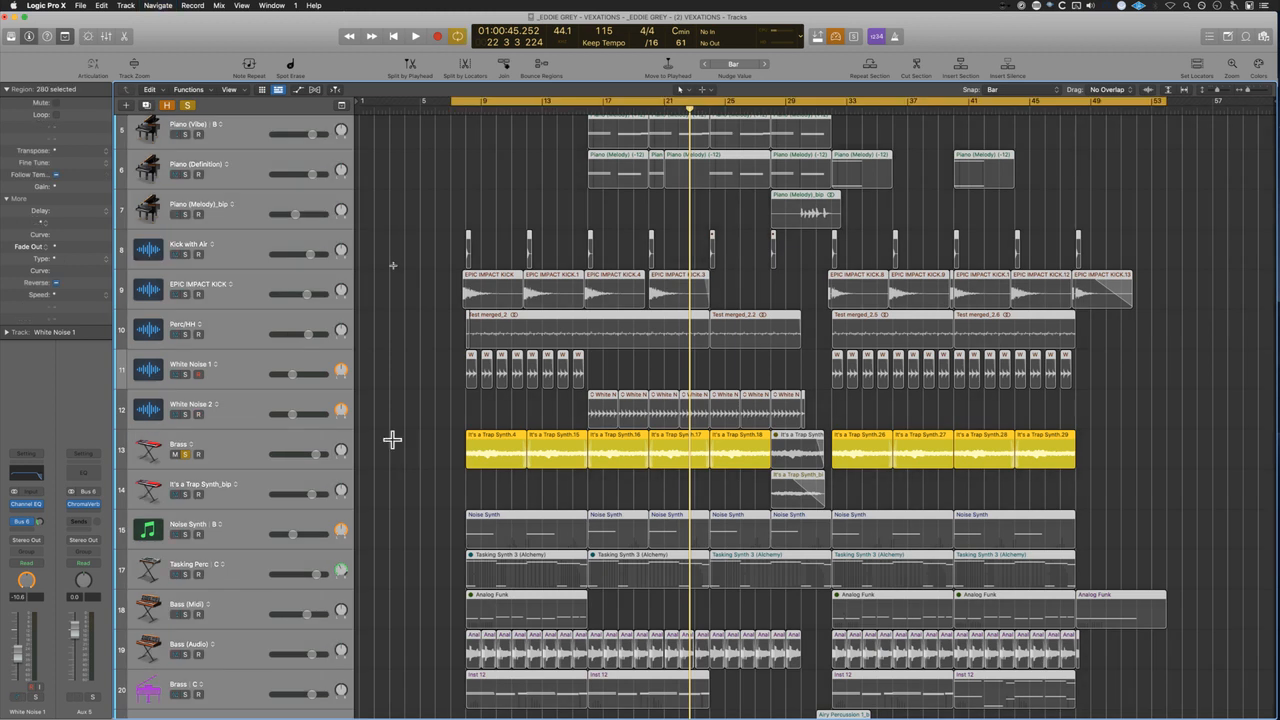
key("super+b")
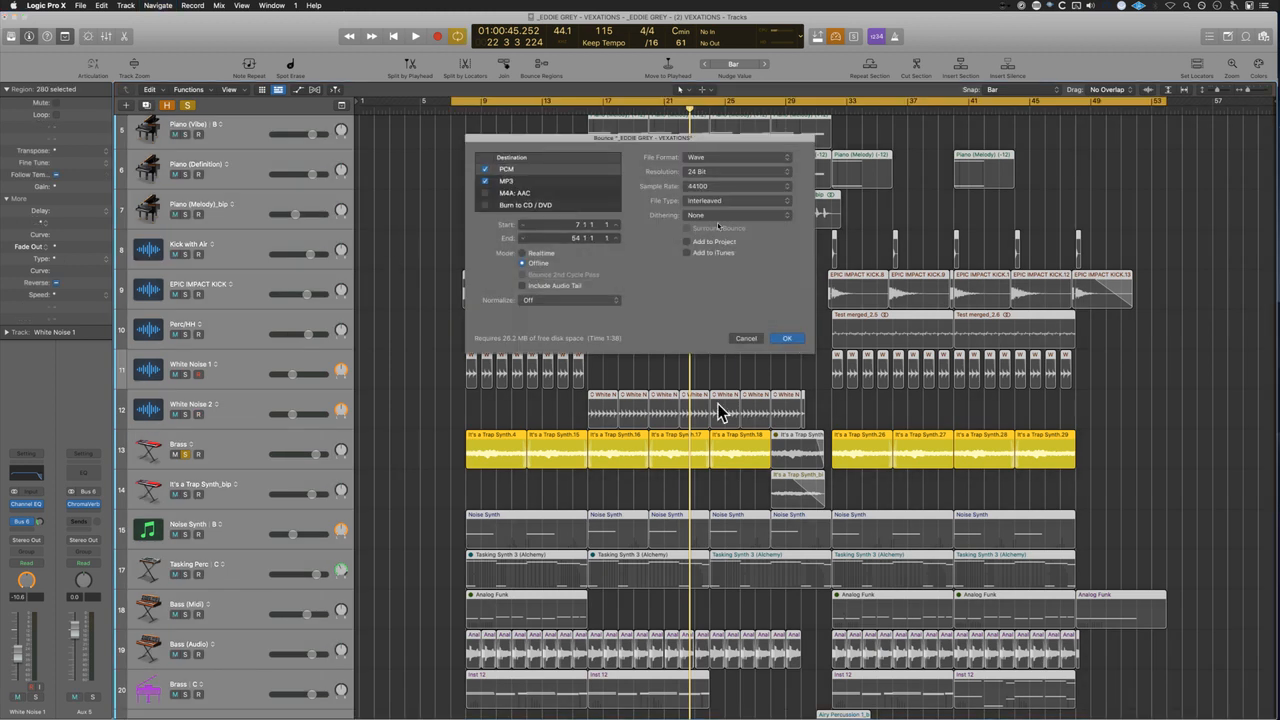
left_click(745, 338)
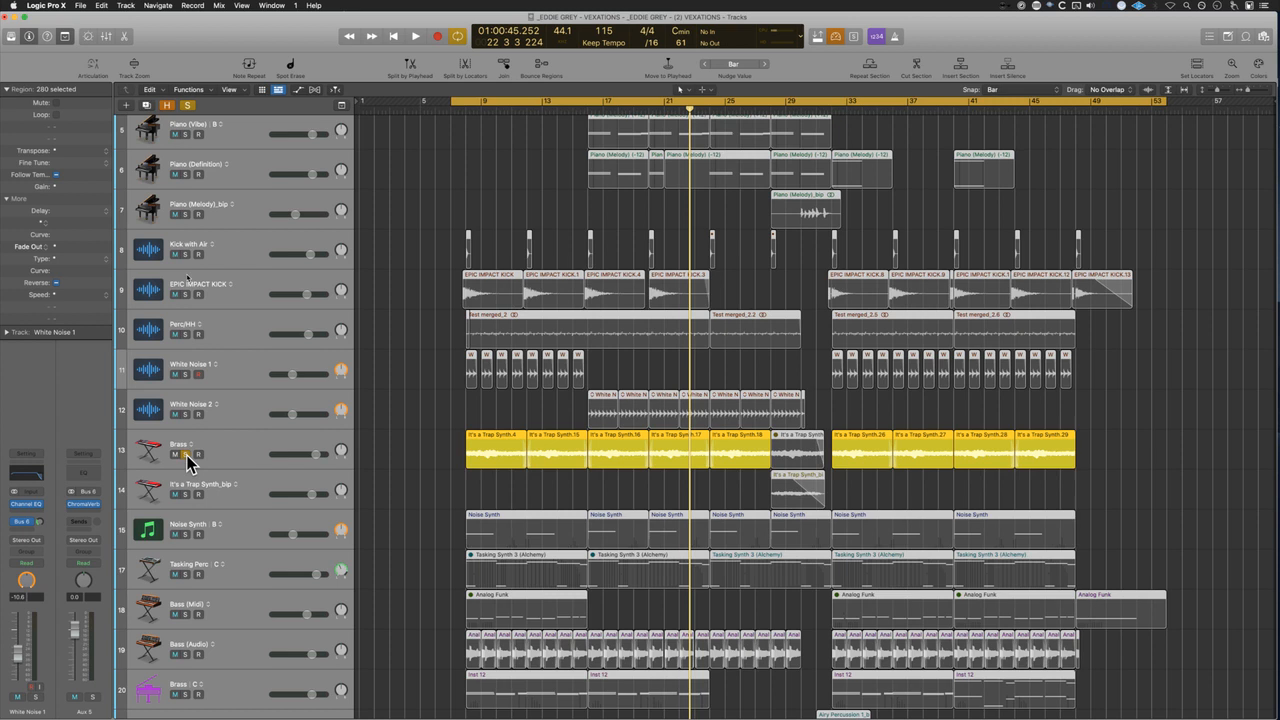
Step: Solo the It's a Trap Synth_bip track instead of Brass and bring its region at bar 28 into close view
left_click(186, 455)
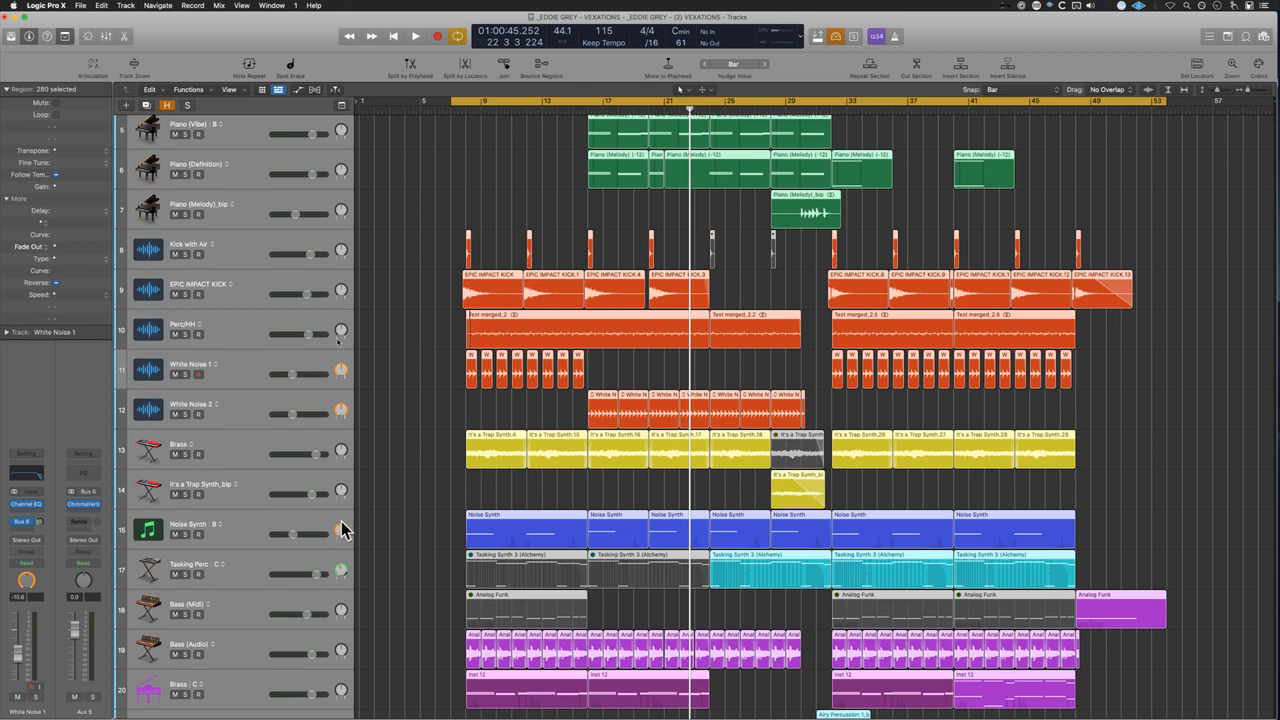
left_click(258, 495)
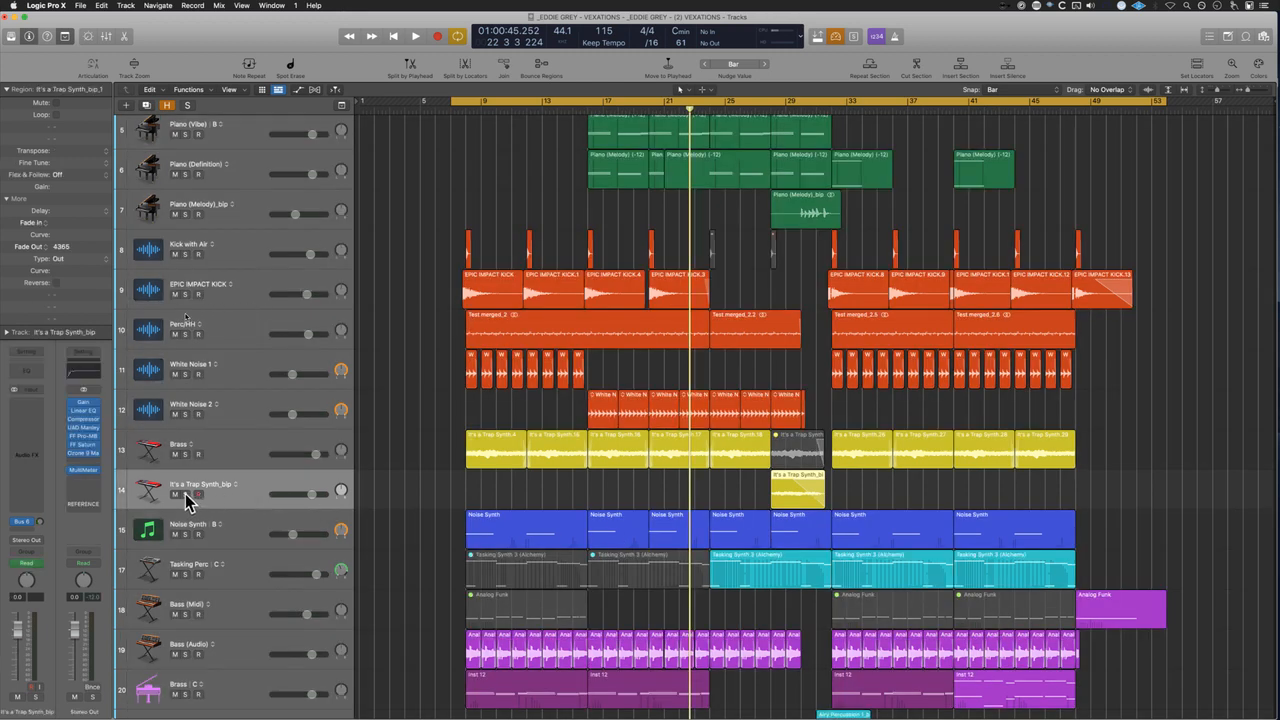
left_click(185, 494)
left_click_drag(737, 440, 958, 570)
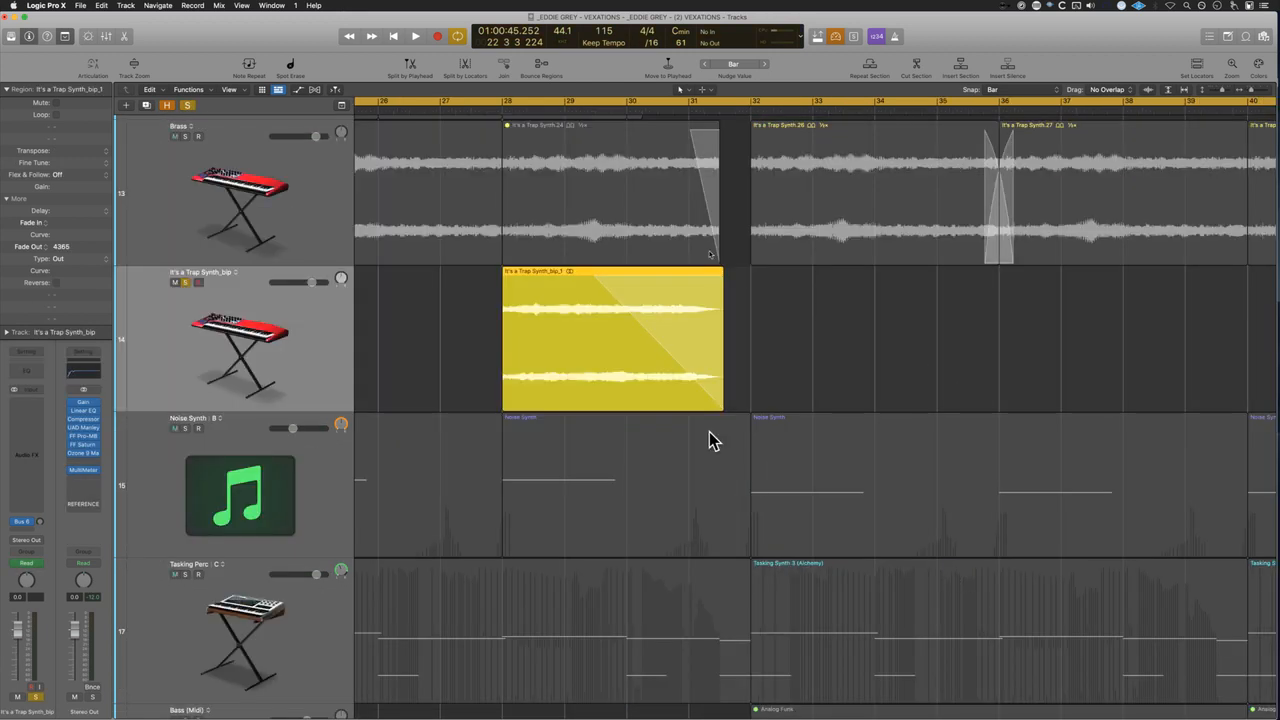
left_click(806, 348)
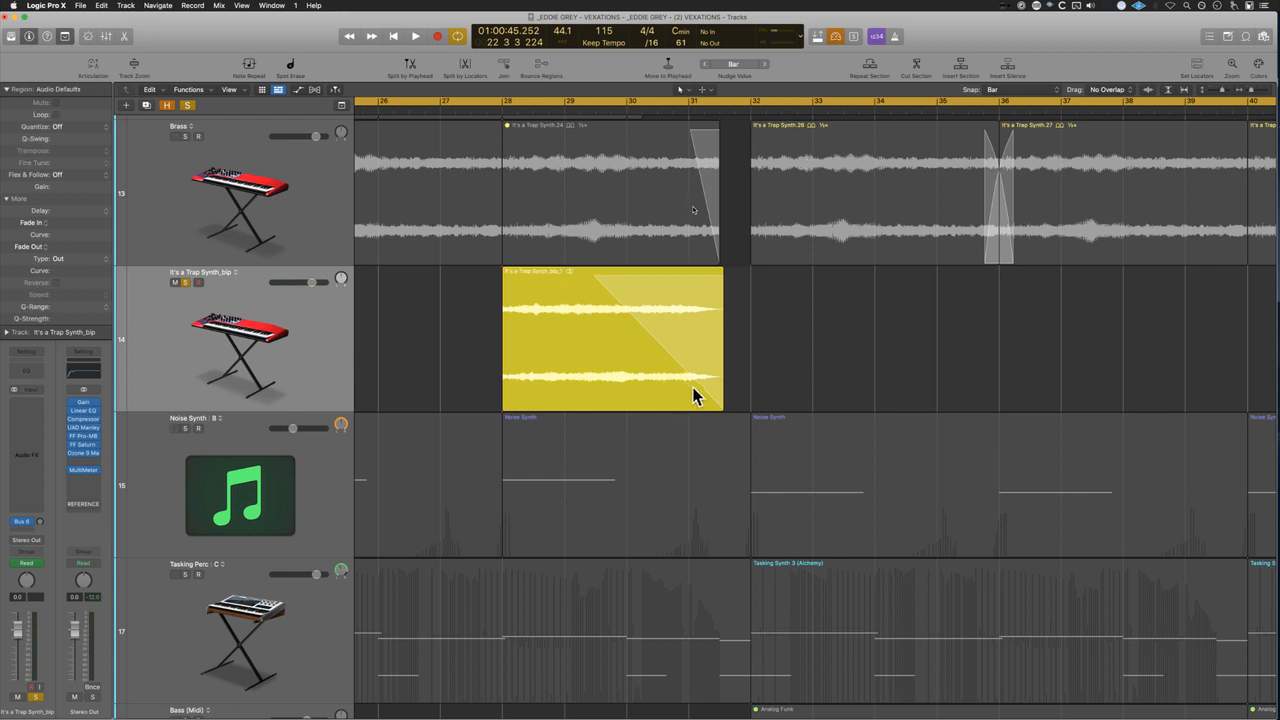
Step: Examine the muted It's a Trap Synth.24 region on Brass and the Send 1 automation on the It's a Trap Synth_bip track
left_click(554, 196)
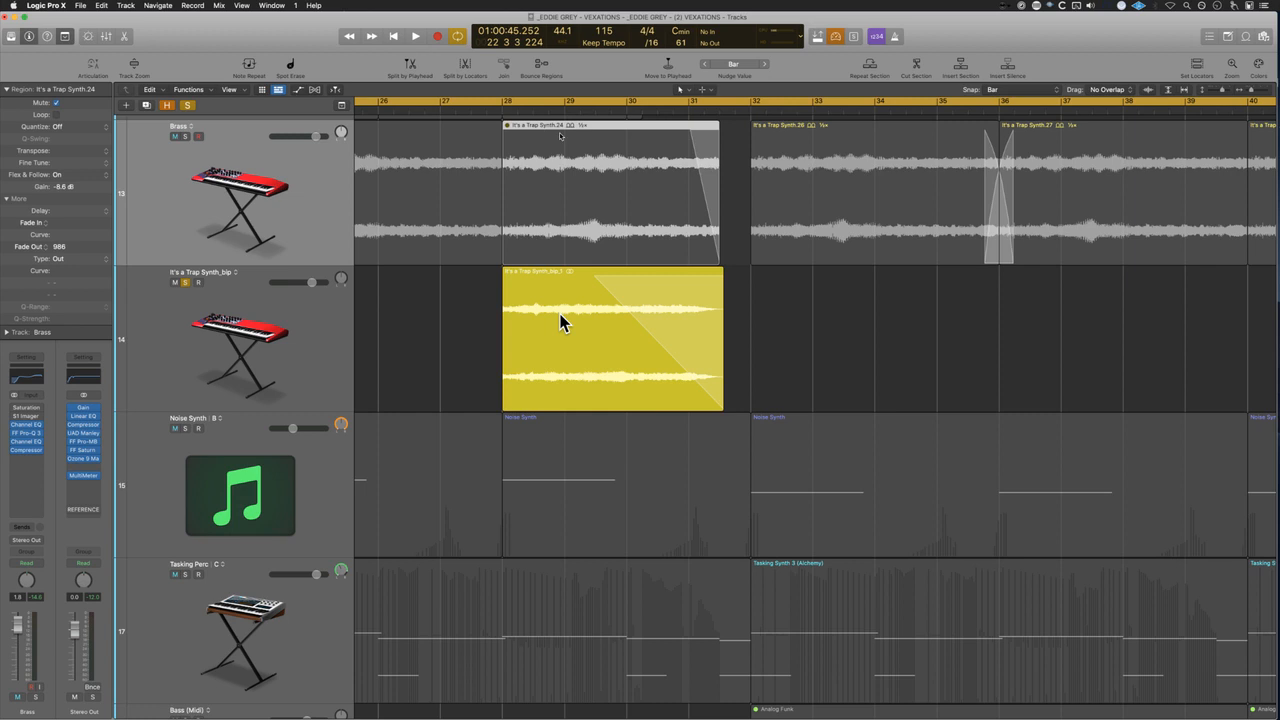
left_click(314, 358)
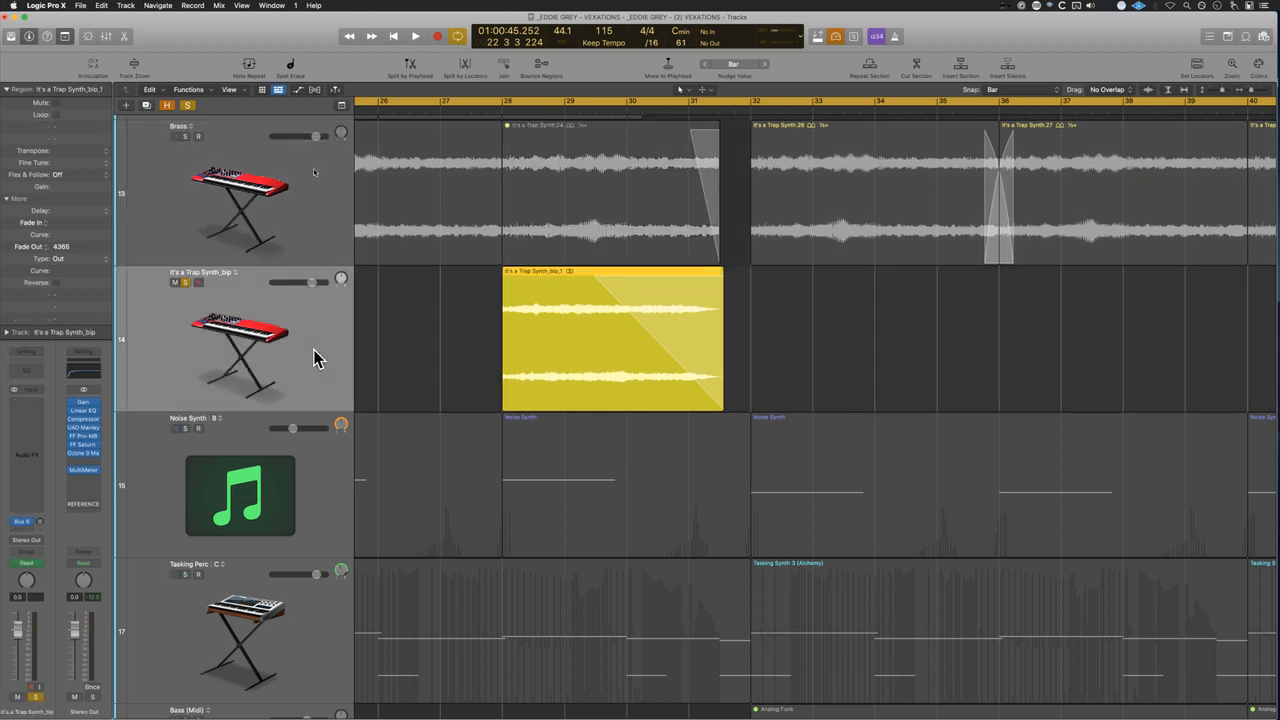
key("a")
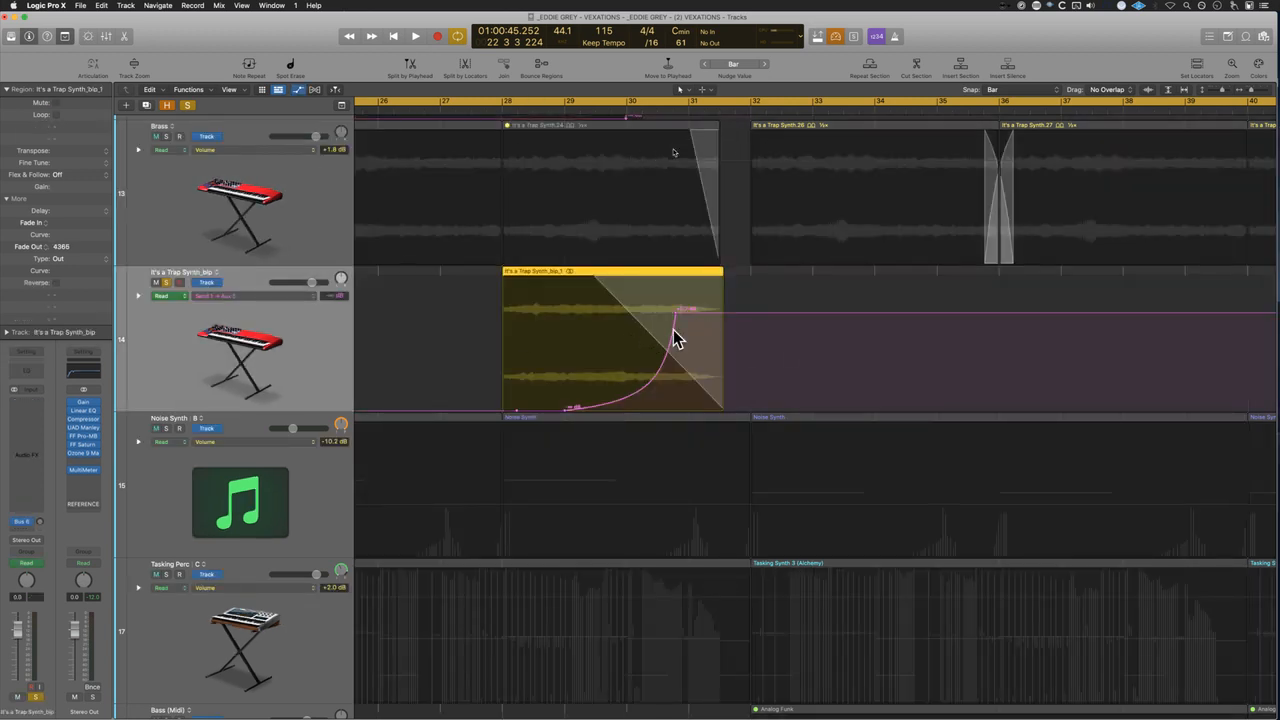
key("a")
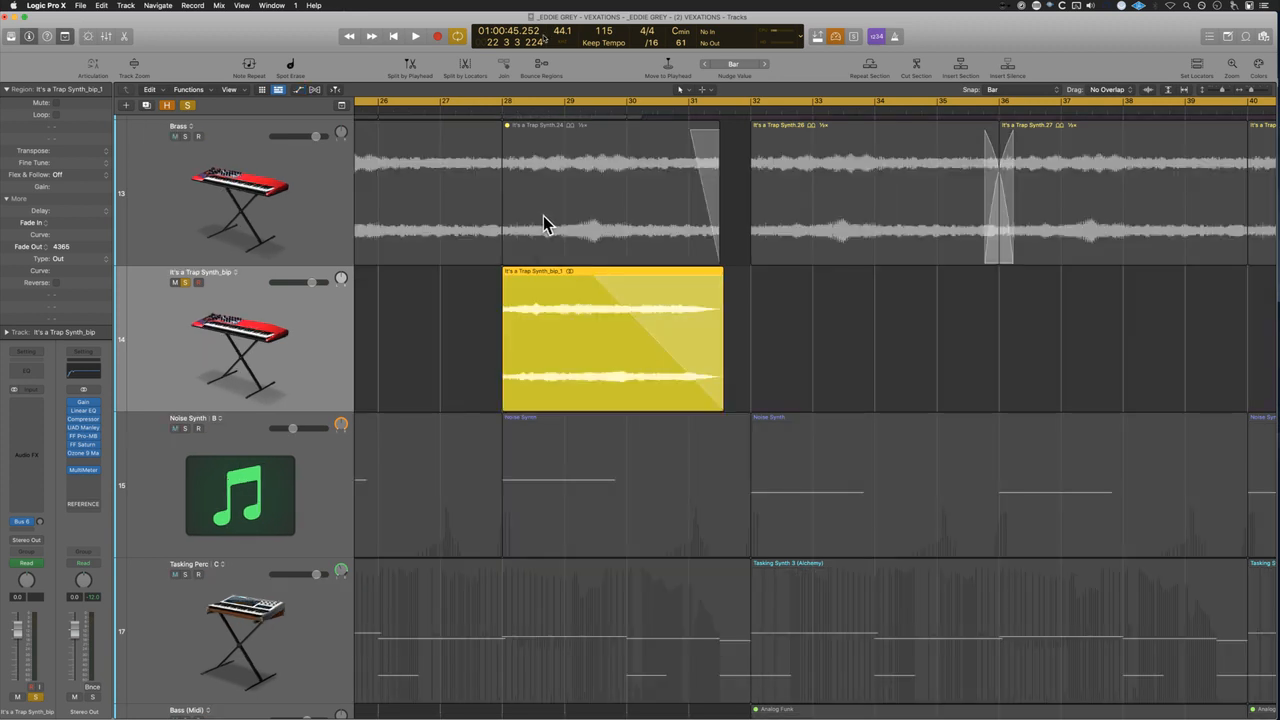
Step: Turn cycle mode off, play the soloed It's a Trap Synth_bip region from bar 28 to its tail, and unsolo the track
left_click(501, 113)
key("c")
key("space")
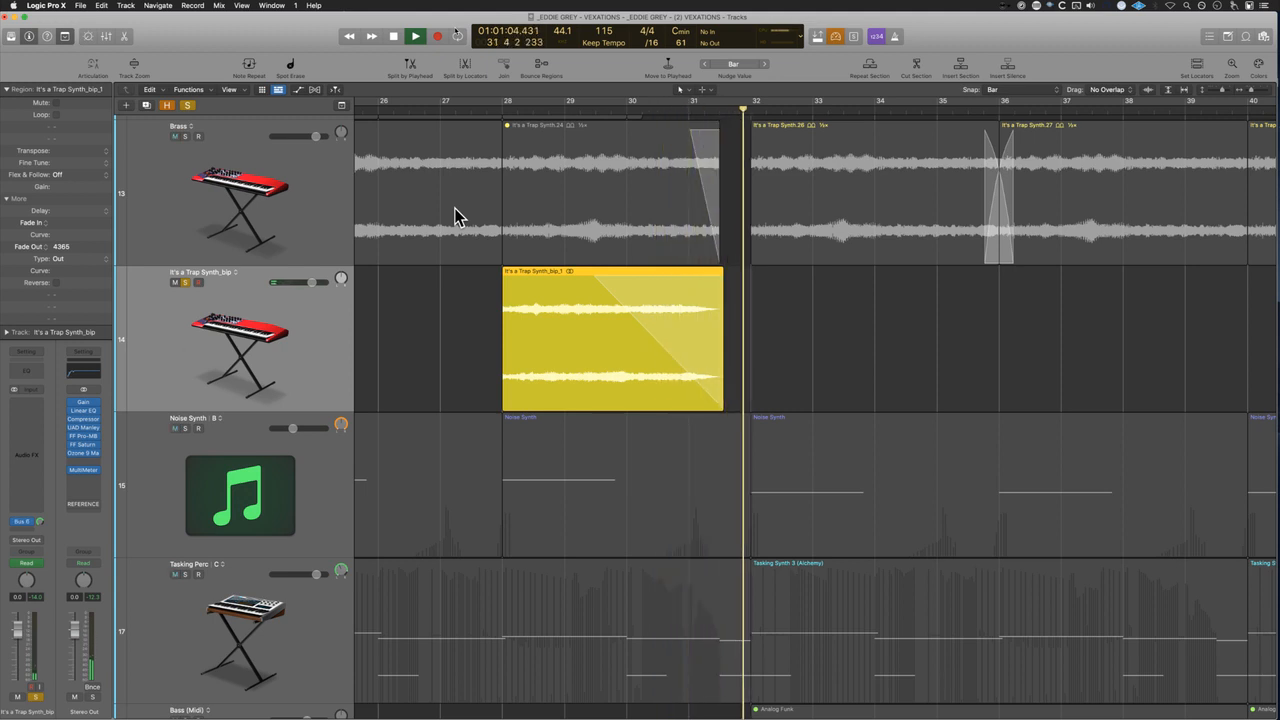
key("space")
left_click(189, 284)
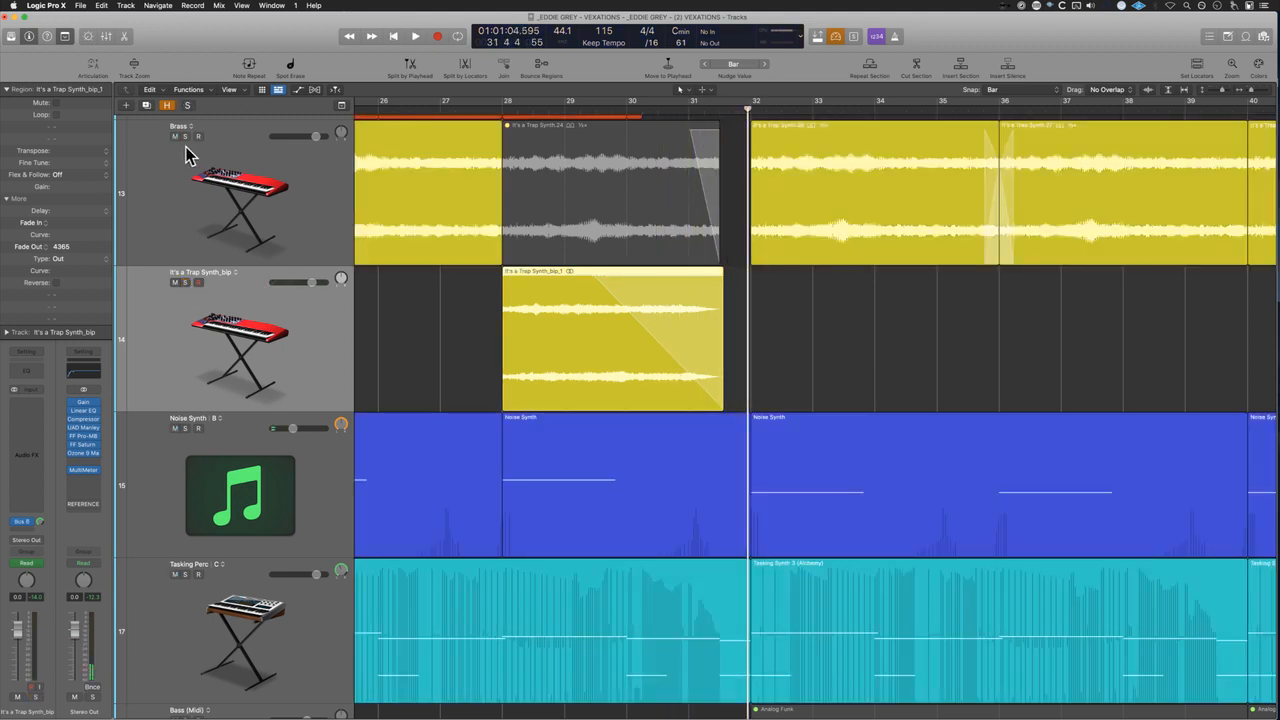
Step: Unmute the It's a Trap Synth.24 region, solo Brass, and play the region's ending from bar 30
left_click(563, 205)
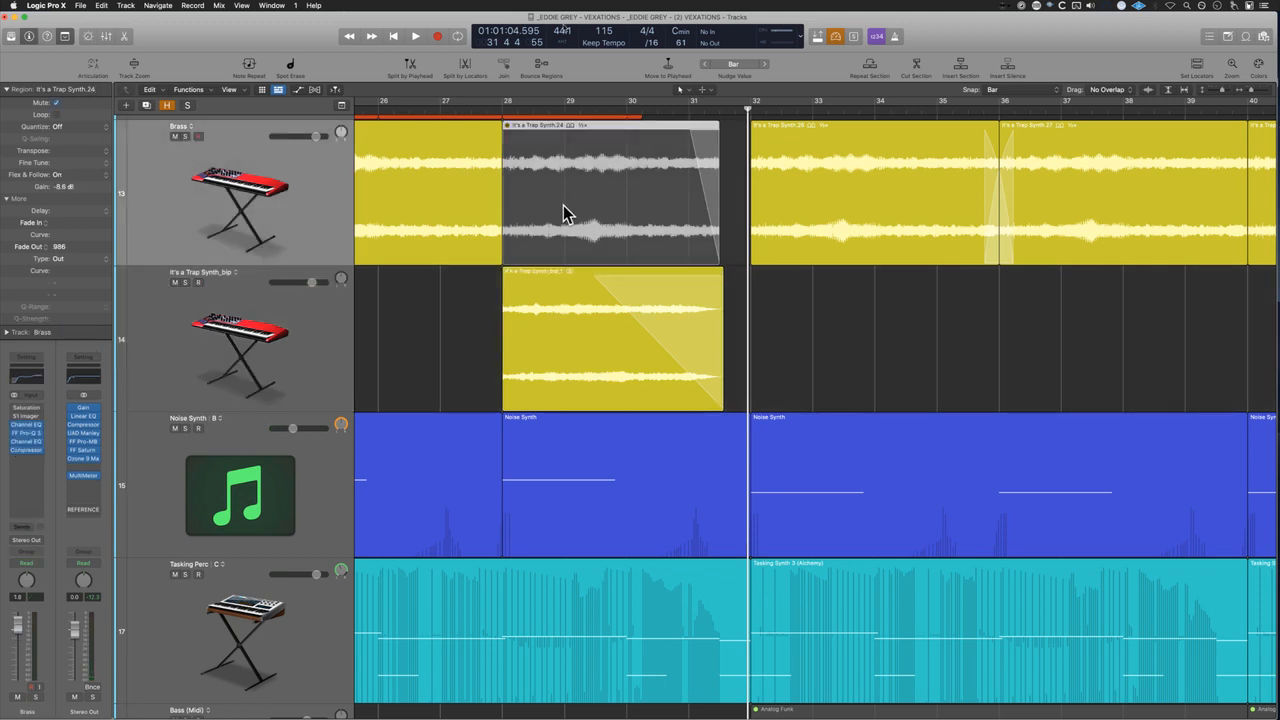
key("ctrl+m")
left_click(184, 137)
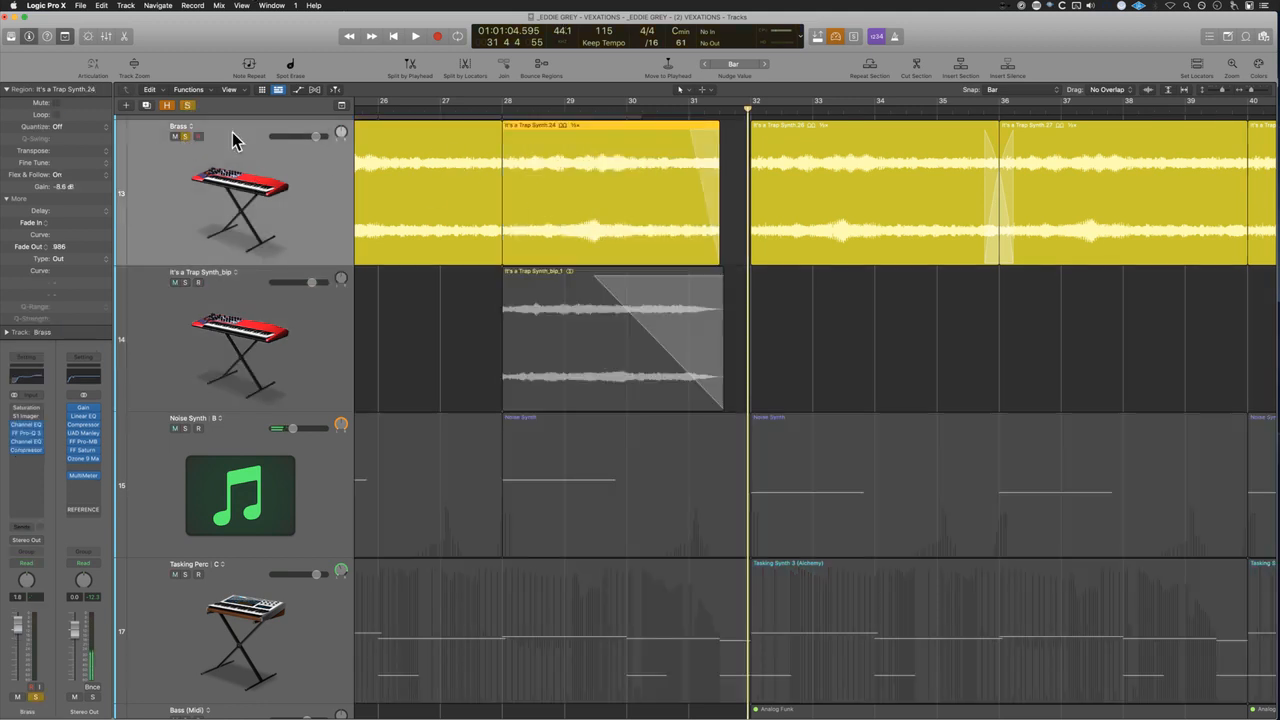
left_click(640, 110)
key("space")
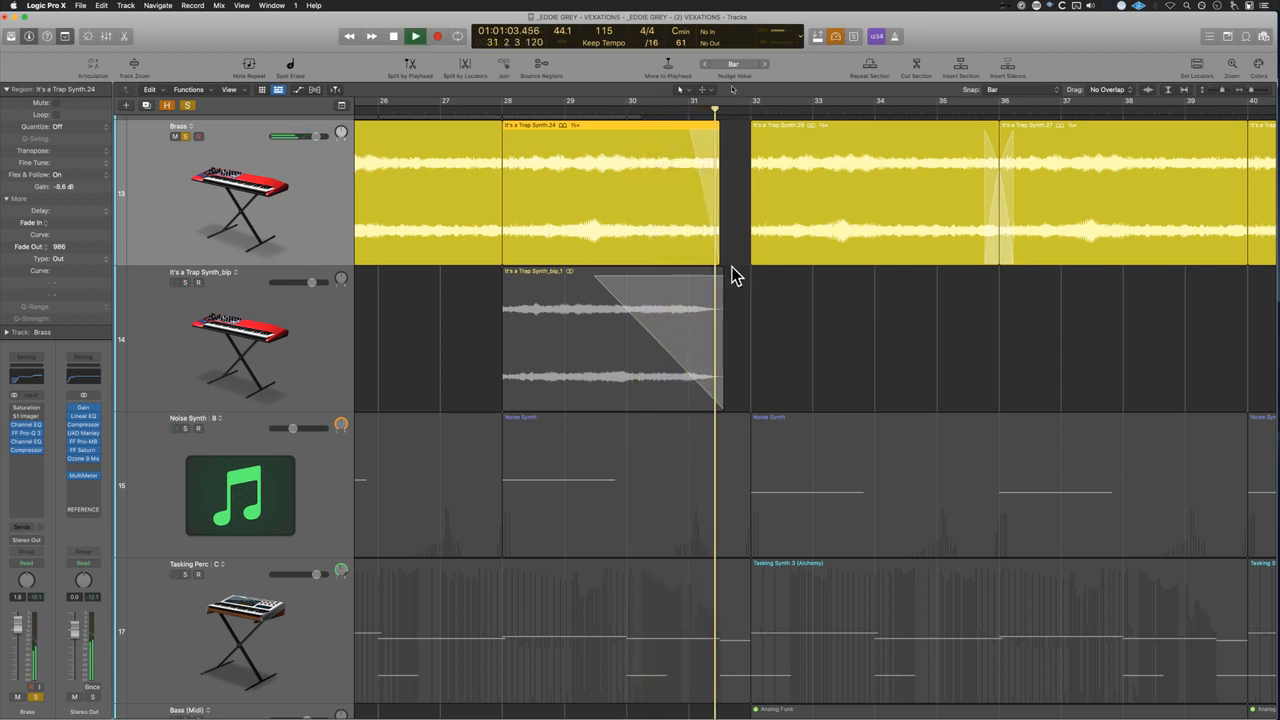
key("space")
Step: Extend the It's a Trap Synth.24 region to bar 32 with a fade-out of 117 and play the transition from bar 30
left_click_drag(721, 256, 789, 266)
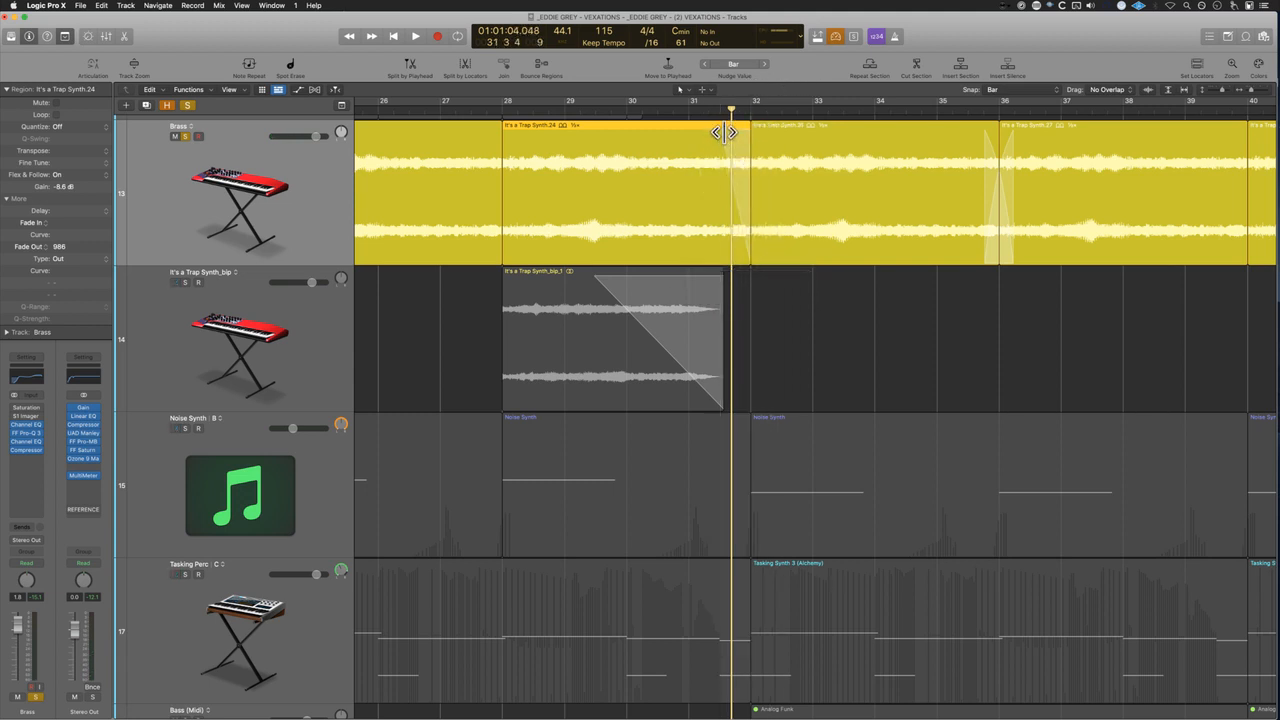
left_click_drag(740, 126, 747, 126)
left_click(660, 110)
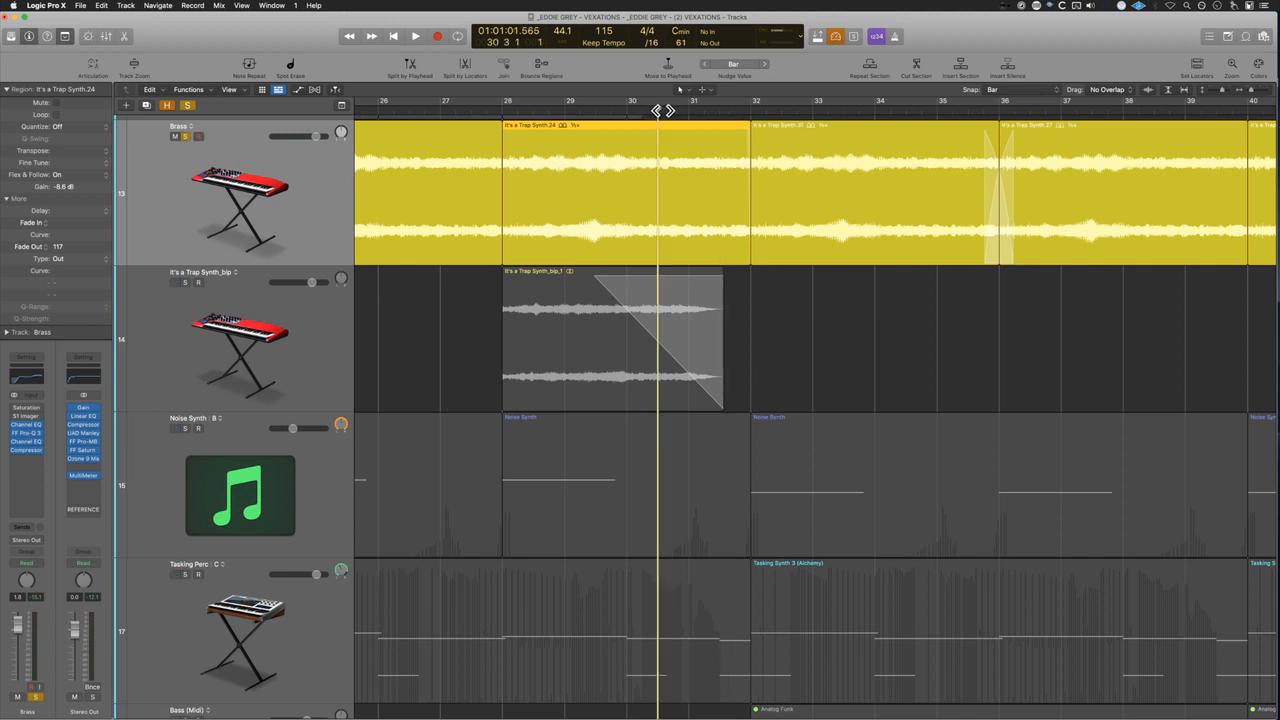
key("space")
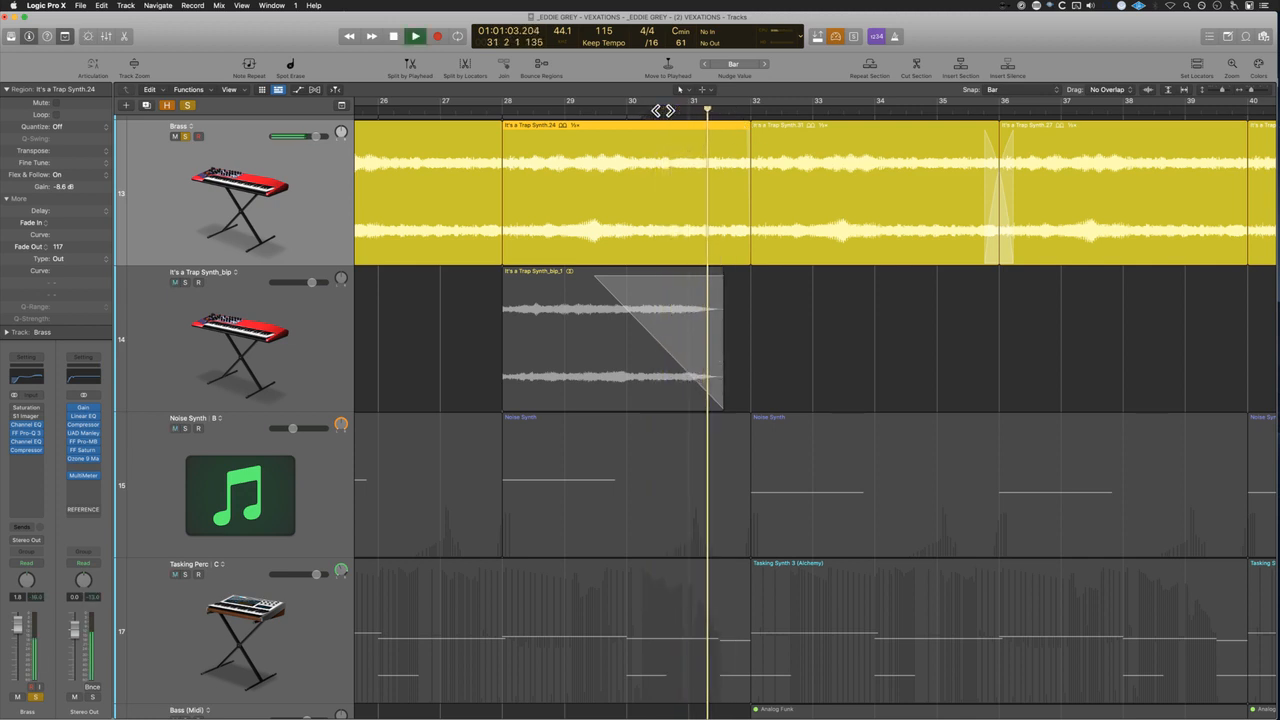
key("space")
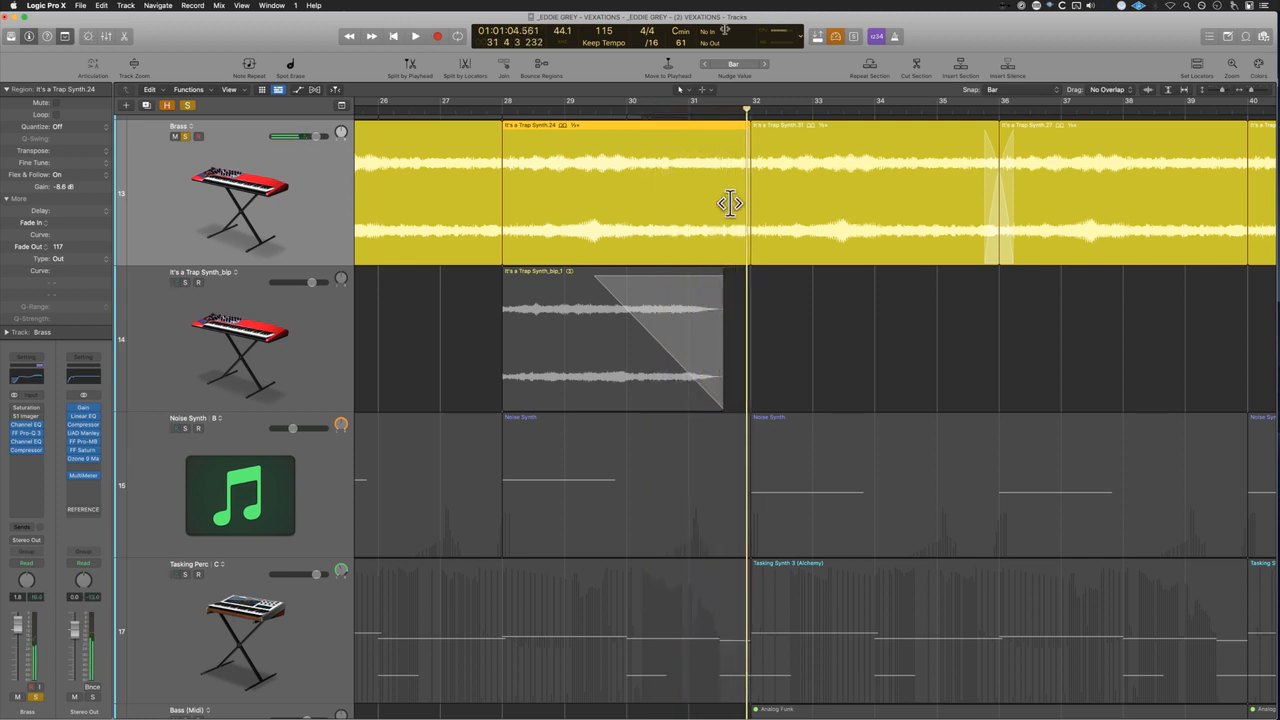
Step: Undo the length, fade, solo and unmute changes made to the It's a Trap Synth.24 region and the Brass track
key("super+z")
key("super+z")
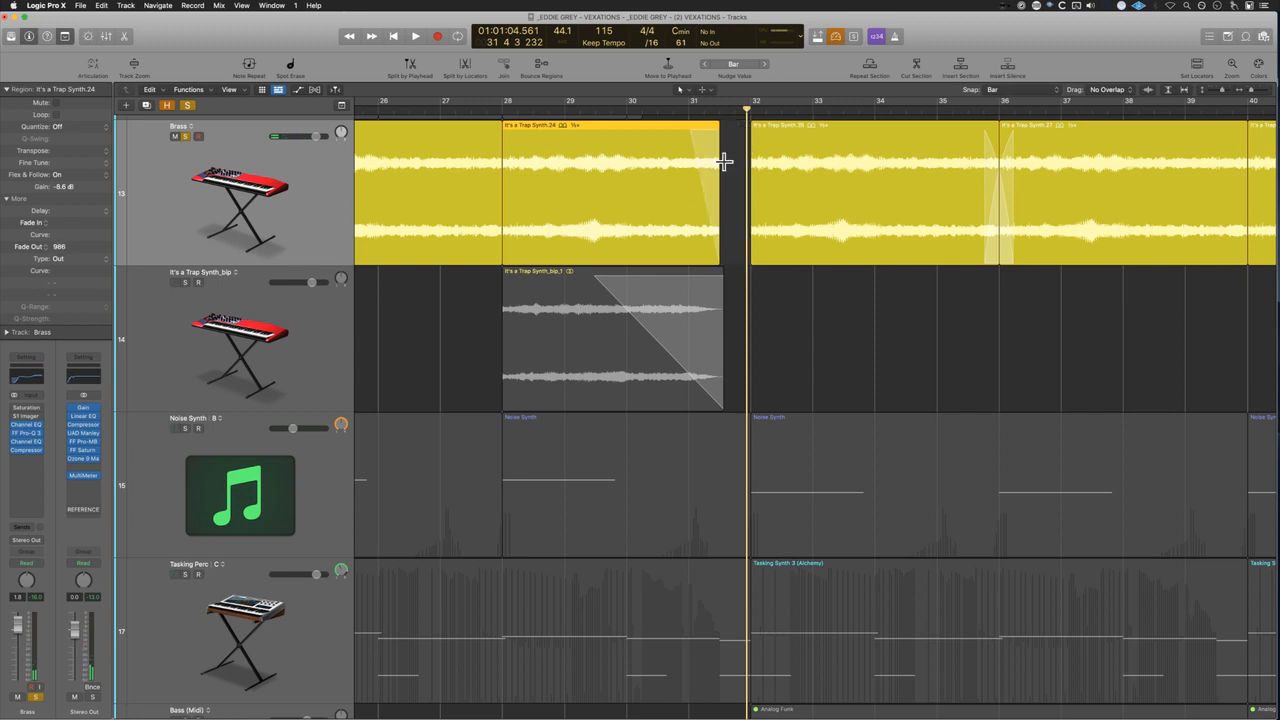
key("super+z")
key("super+z")
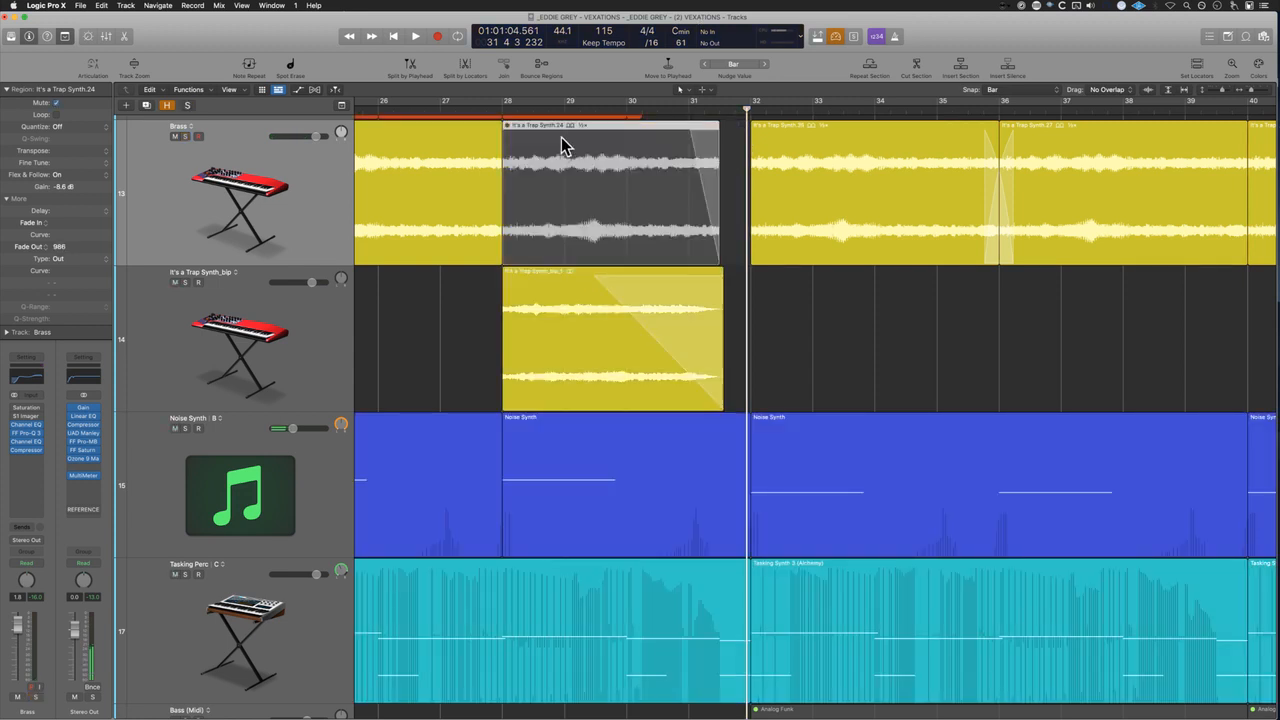
Step: Show the automation with the It's a Trap Synth_bip region selected and play the full mix from bar 27 past bar 32
left_click(490, 108)
left_click_drag(418, 307, 741, 321)
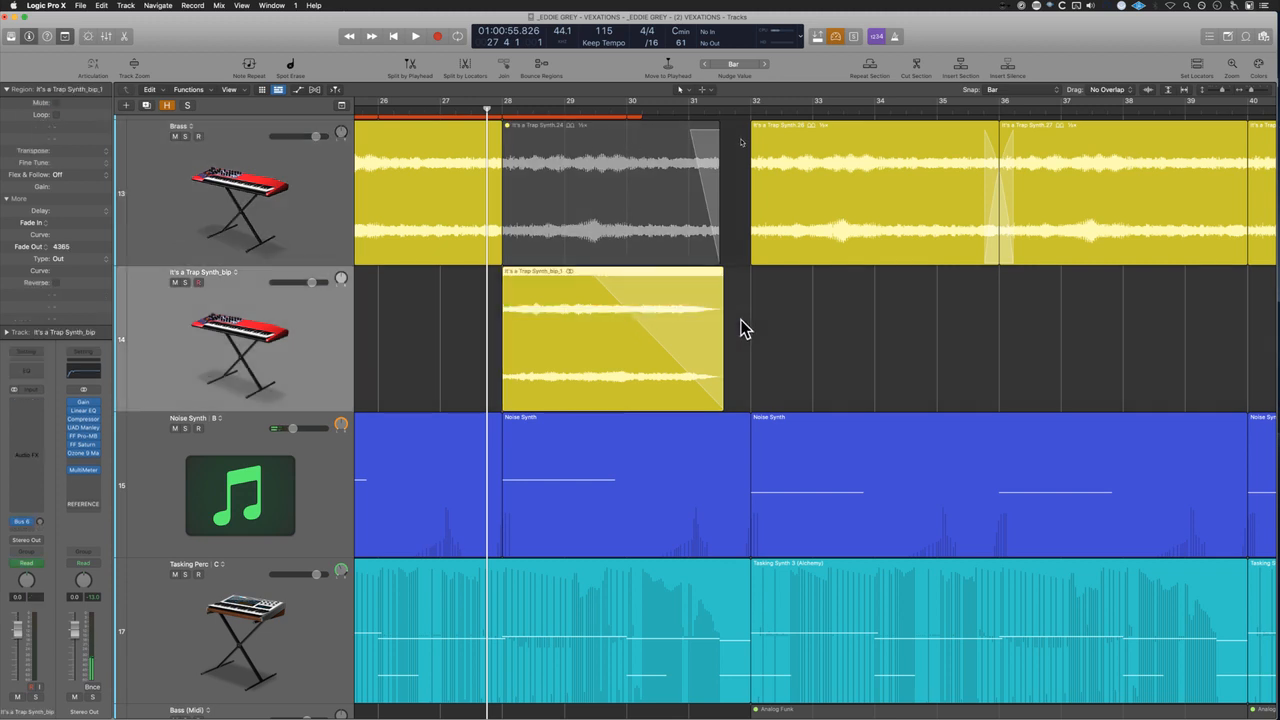
key("a")
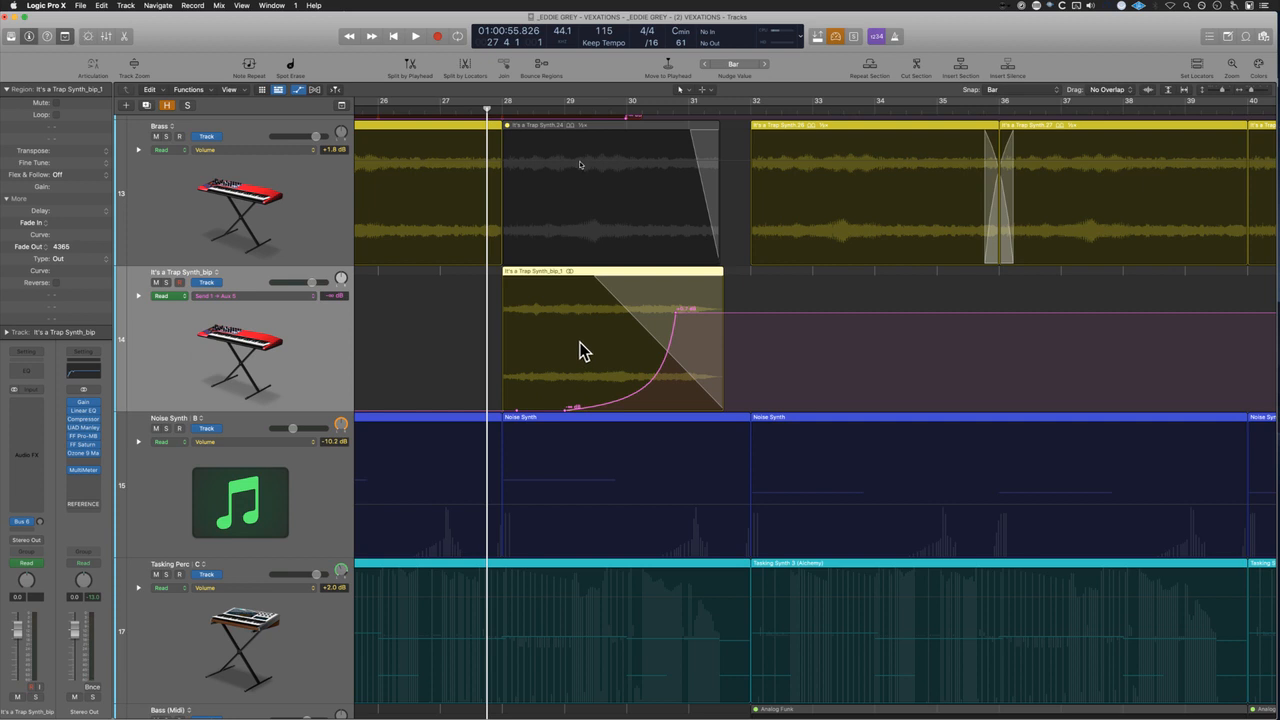
key("space")
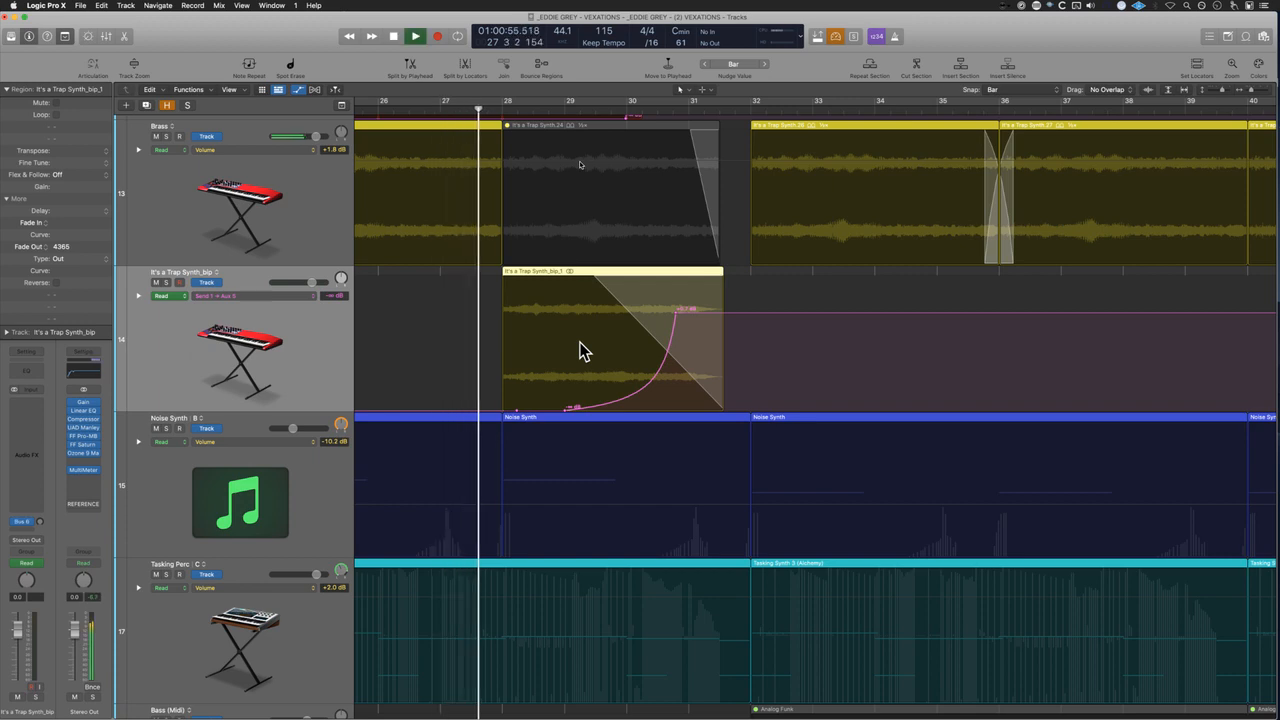
key("super+Up")
key("super+Up")
key("super+Up")
key("super+Up")
key("super+Up")
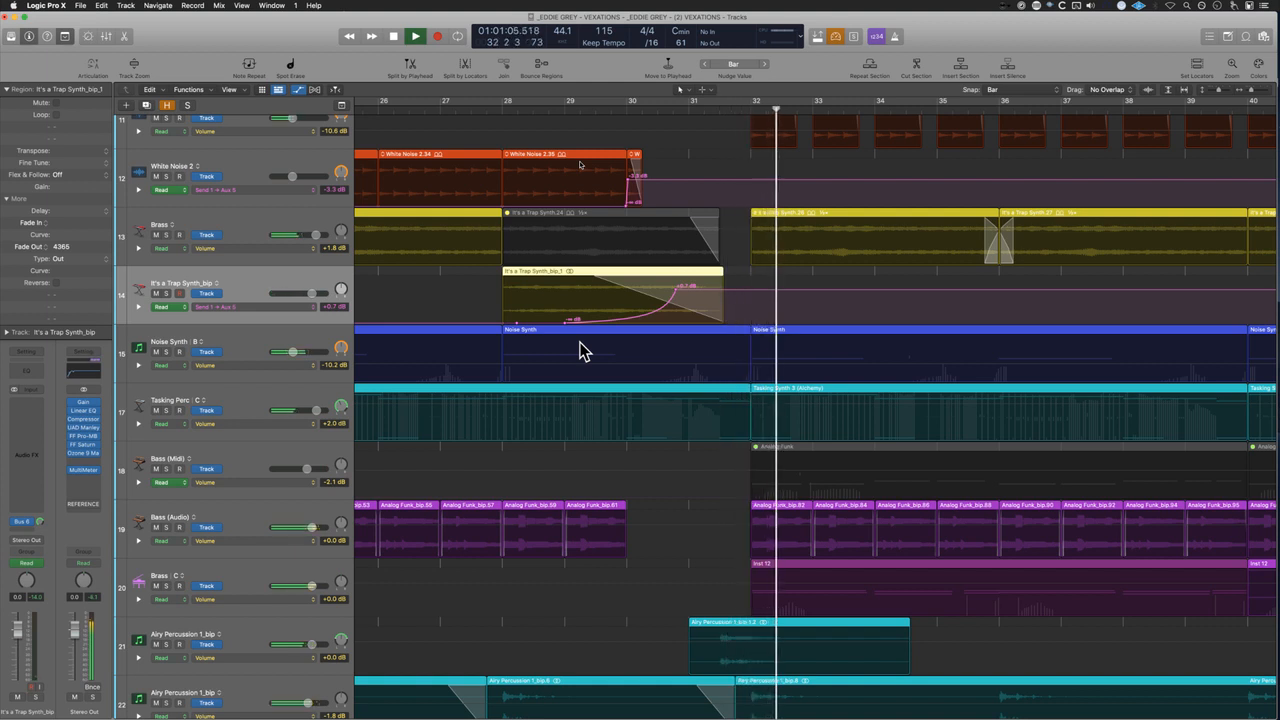
Step: Stop playback, select all the Noise Synth regions and set the playhead to their start at bar 8
key("space")
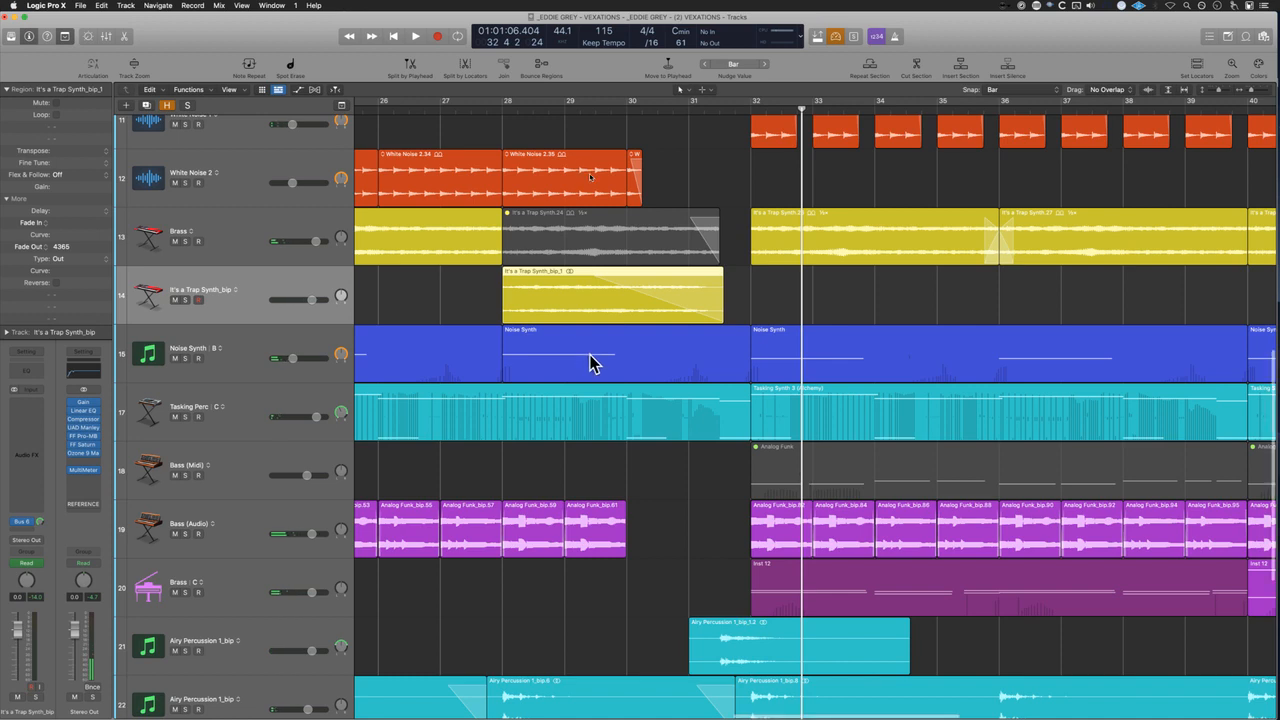
scroll(590, 355, "down", 5)
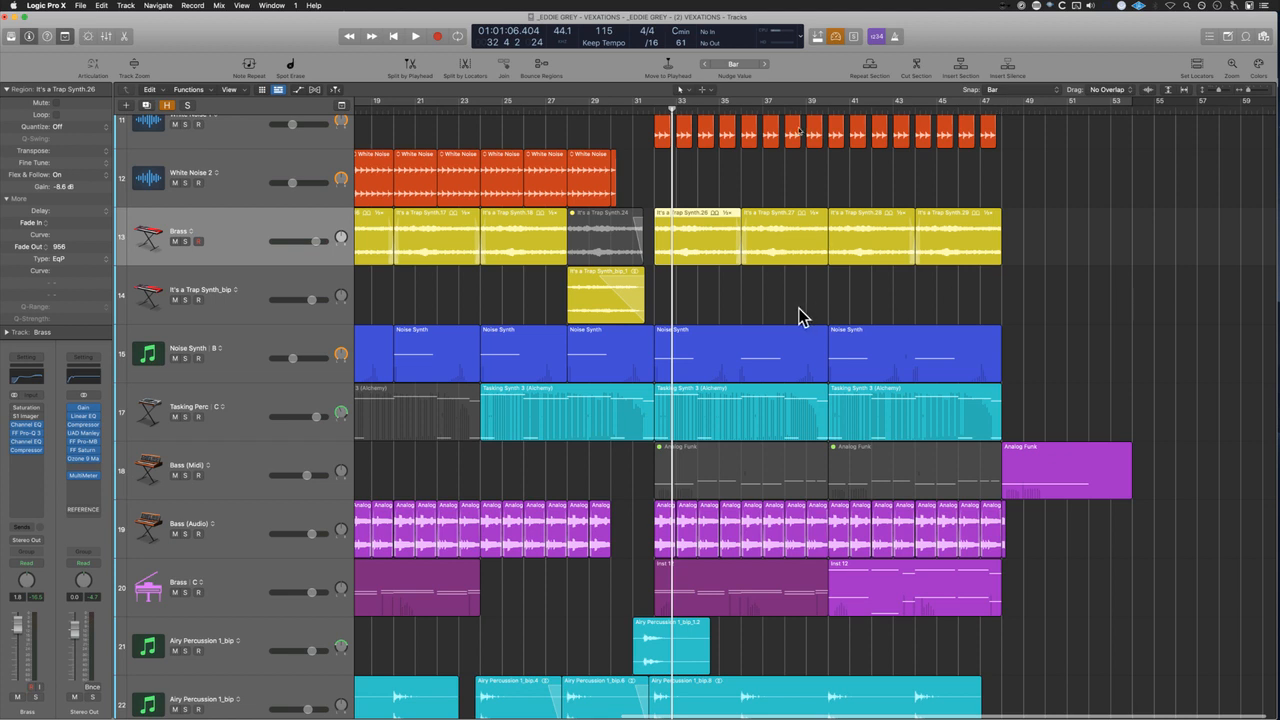
scroll(692, 385, "left", 10)
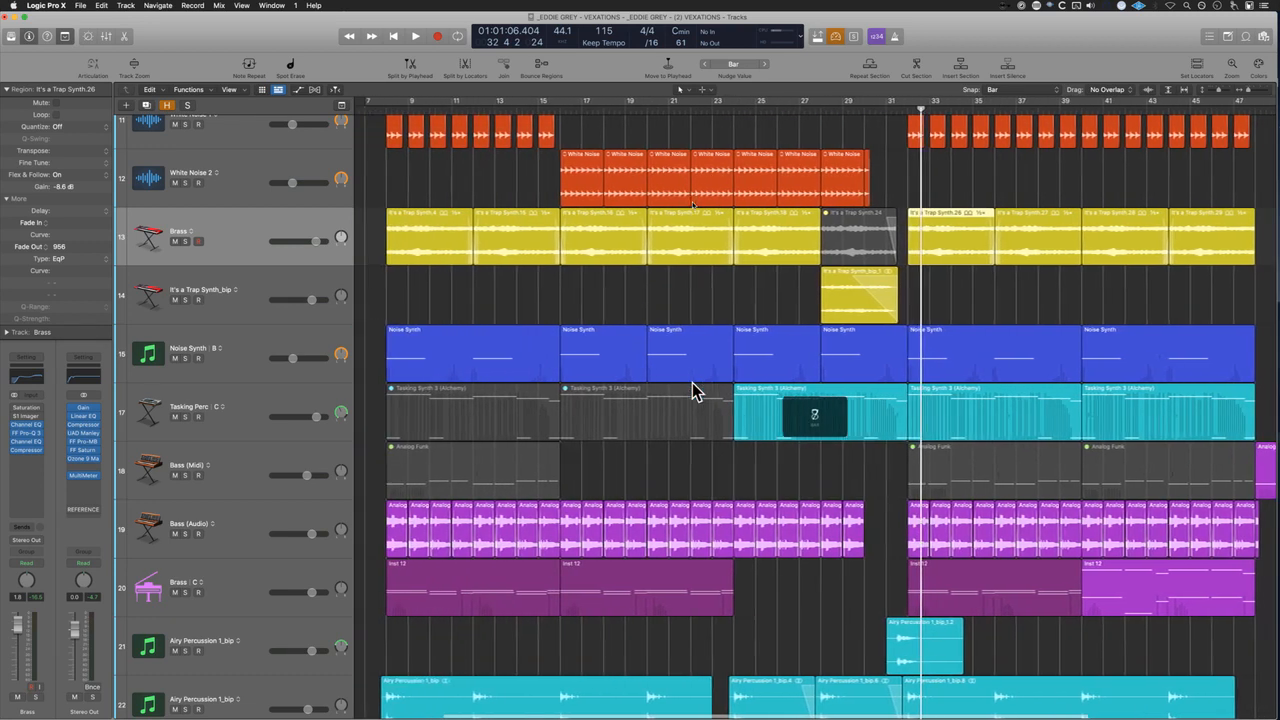
scroll(692, 384, "left", 1)
key("super+Left")
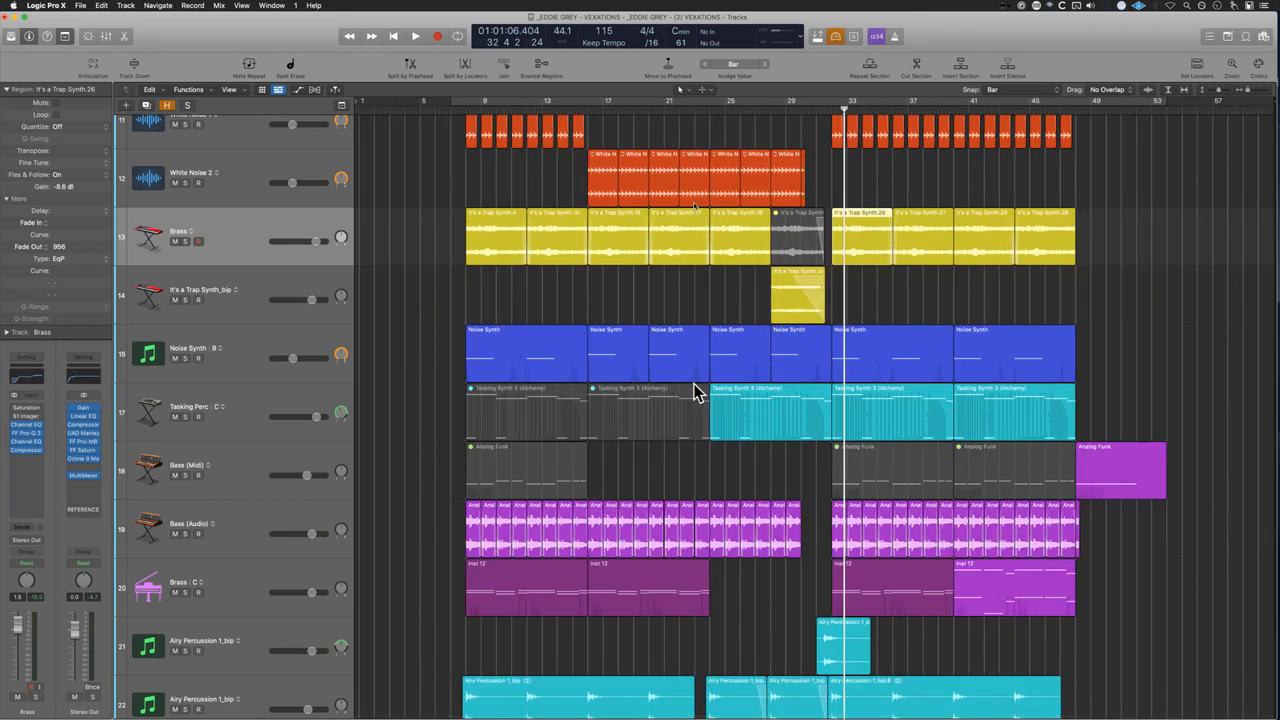
left_click_drag(499, 298, 736, 366)
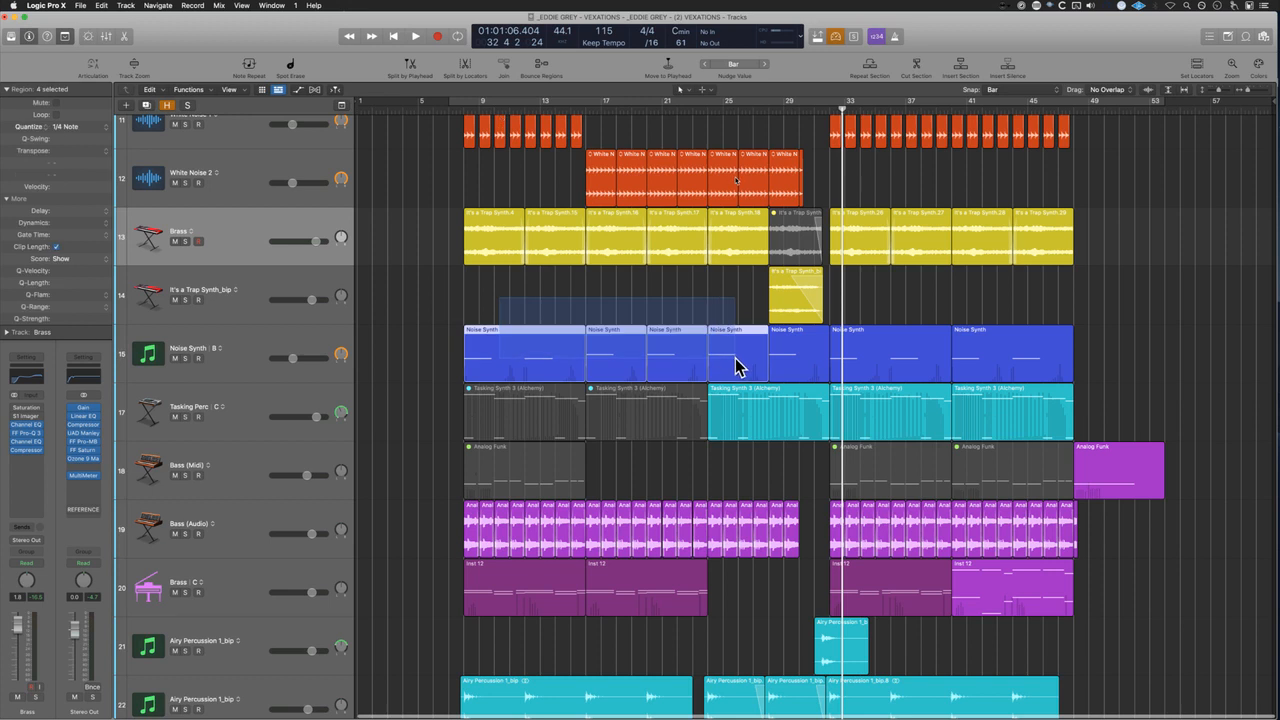
left_click_drag(1134, 357, 510, 358)
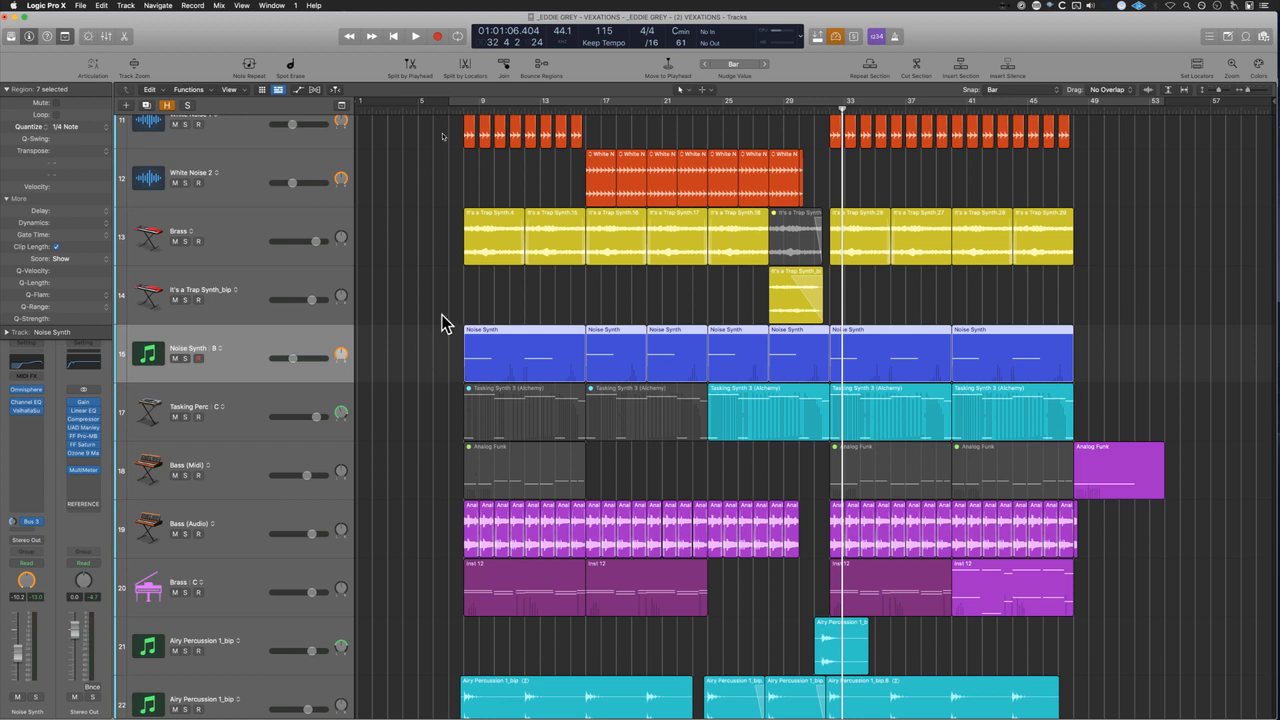
key("space")
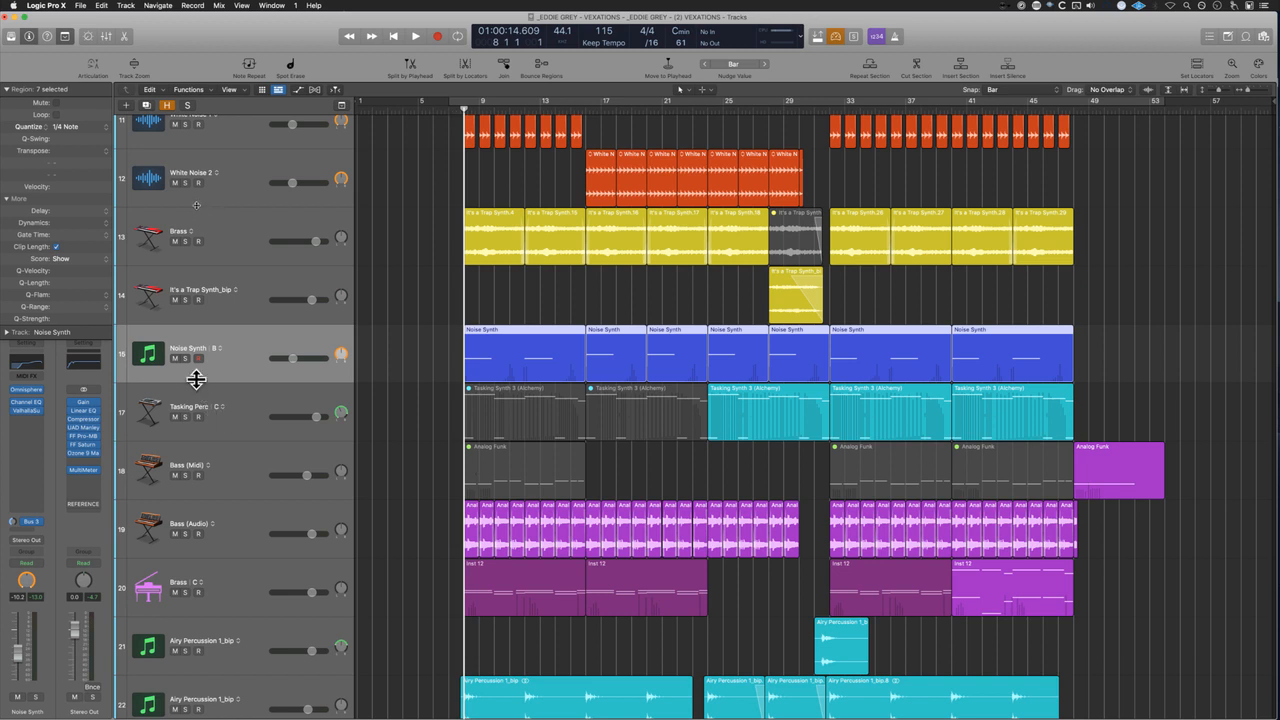
Step: Solo Noise Synth, inspect its Omnisphere and ValhallaSupermassive plug-ins, and play the track from bar 8
left_click(185, 358)
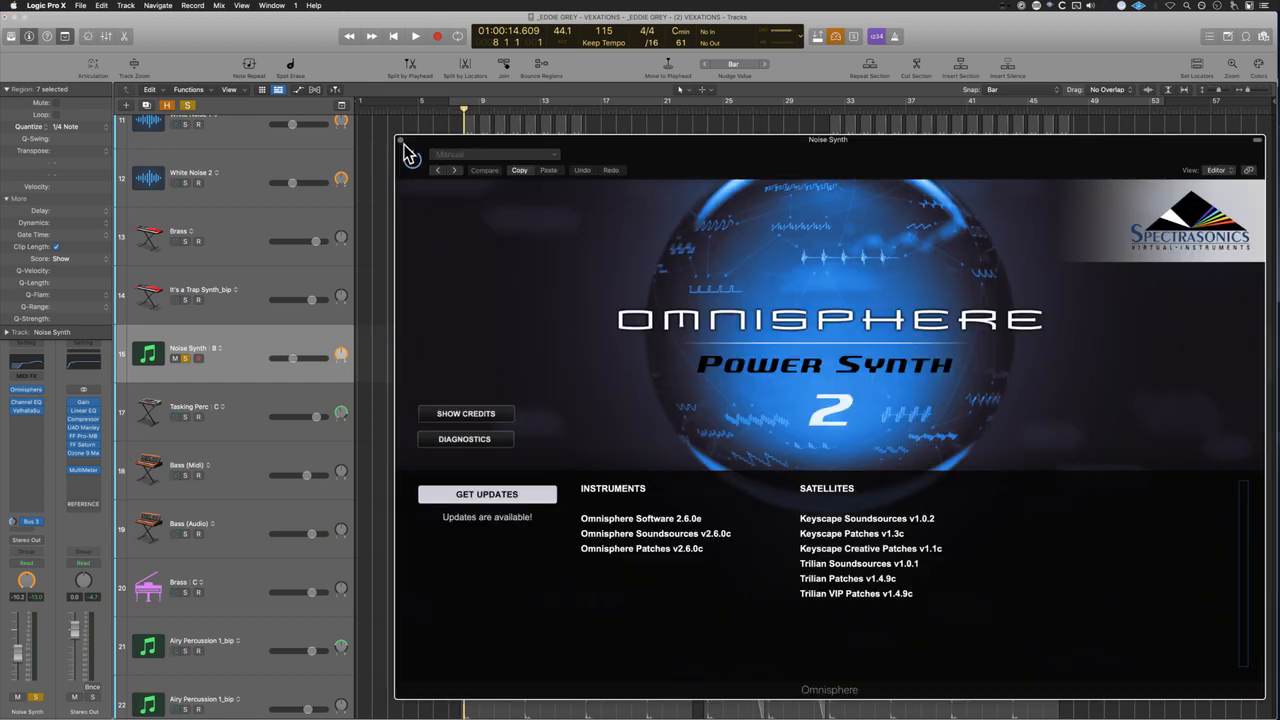
left_click(400, 139)
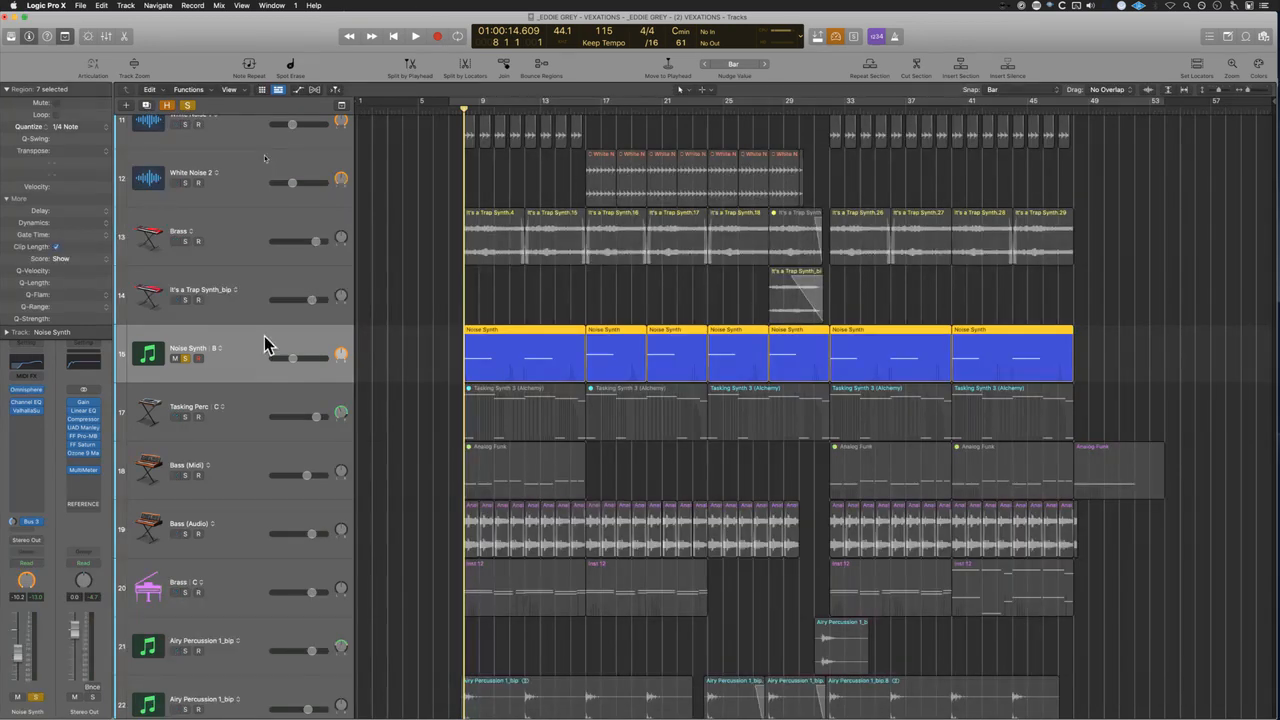
left_click(25, 410)
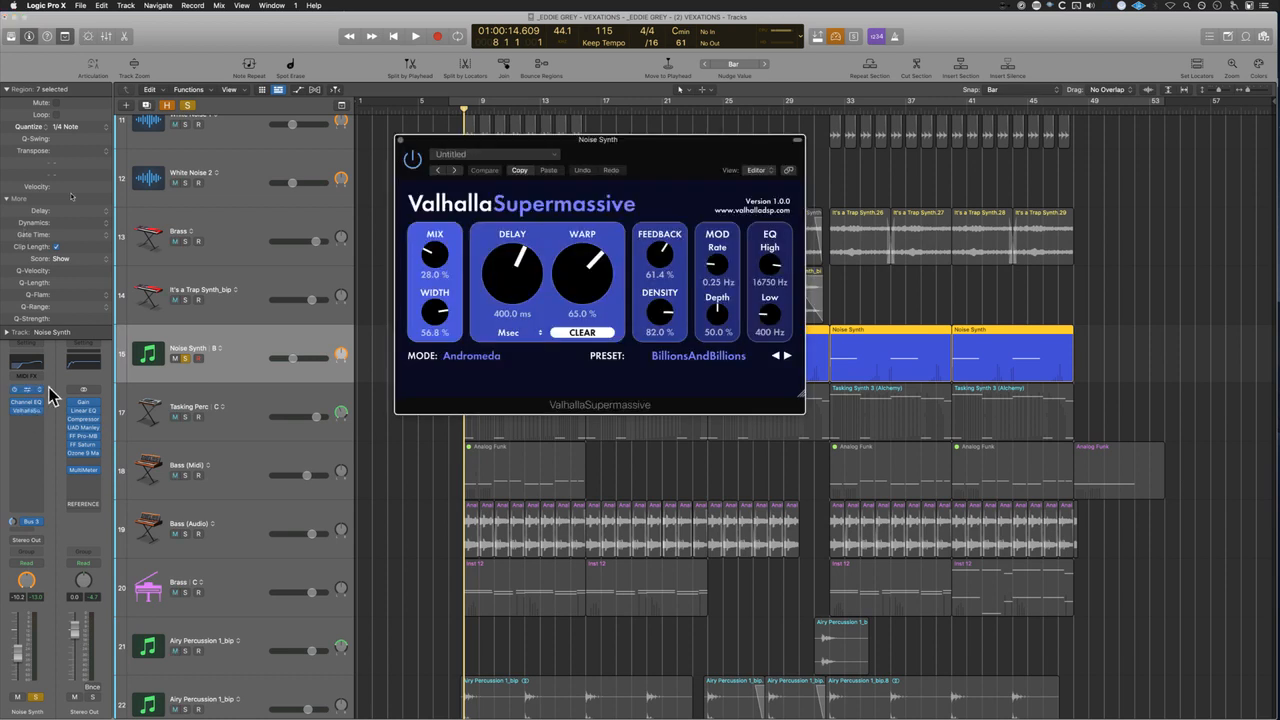
left_click_drag(620, 152, 893, 65)
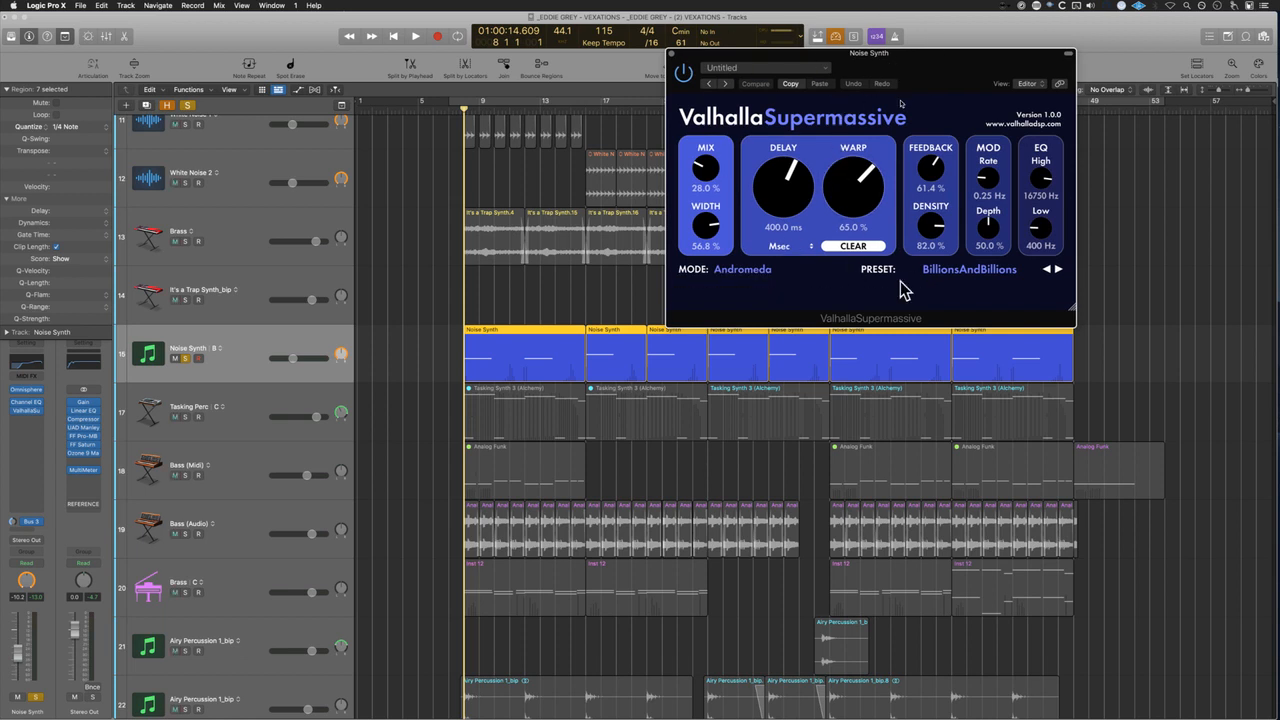
left_click(672, 55)
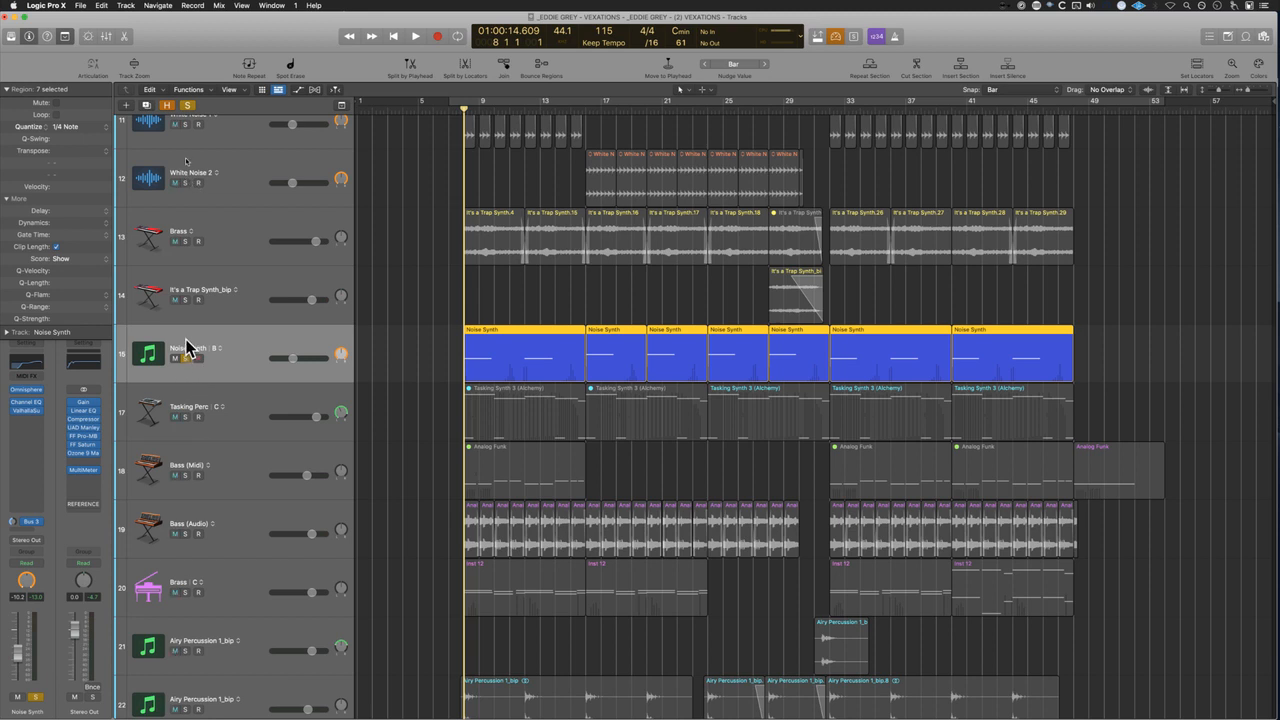
key("space")
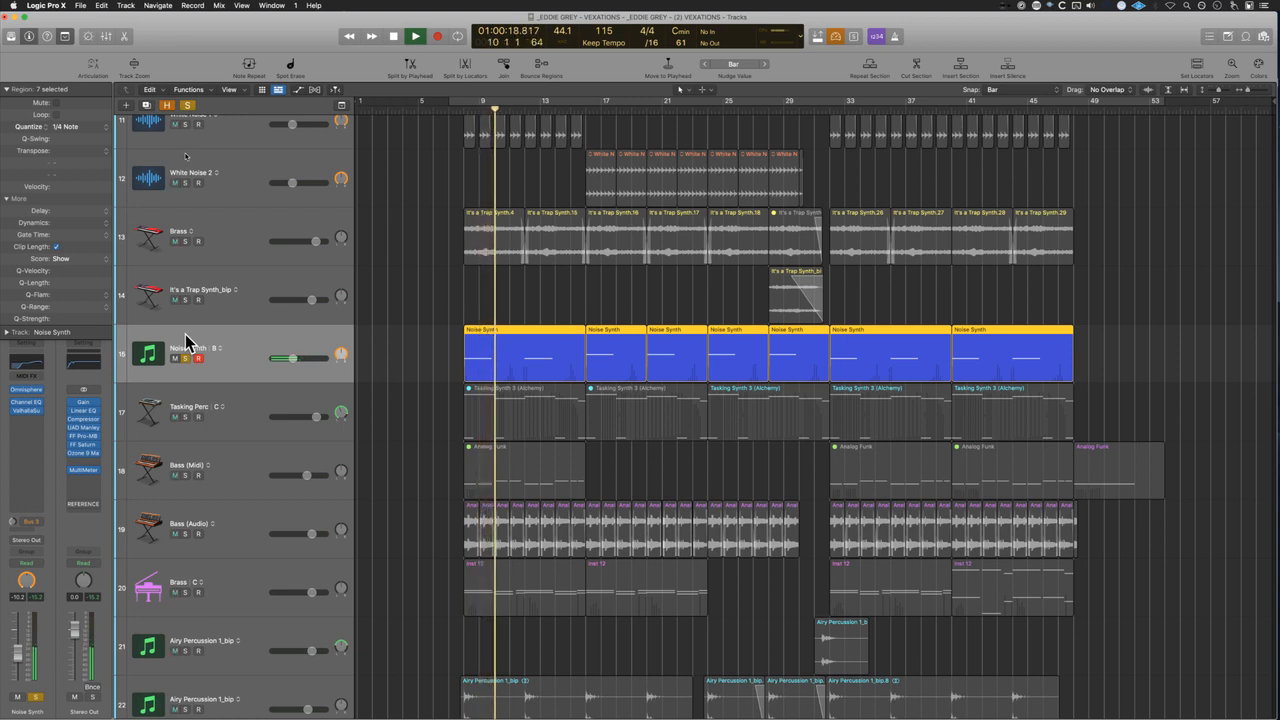
key("space")
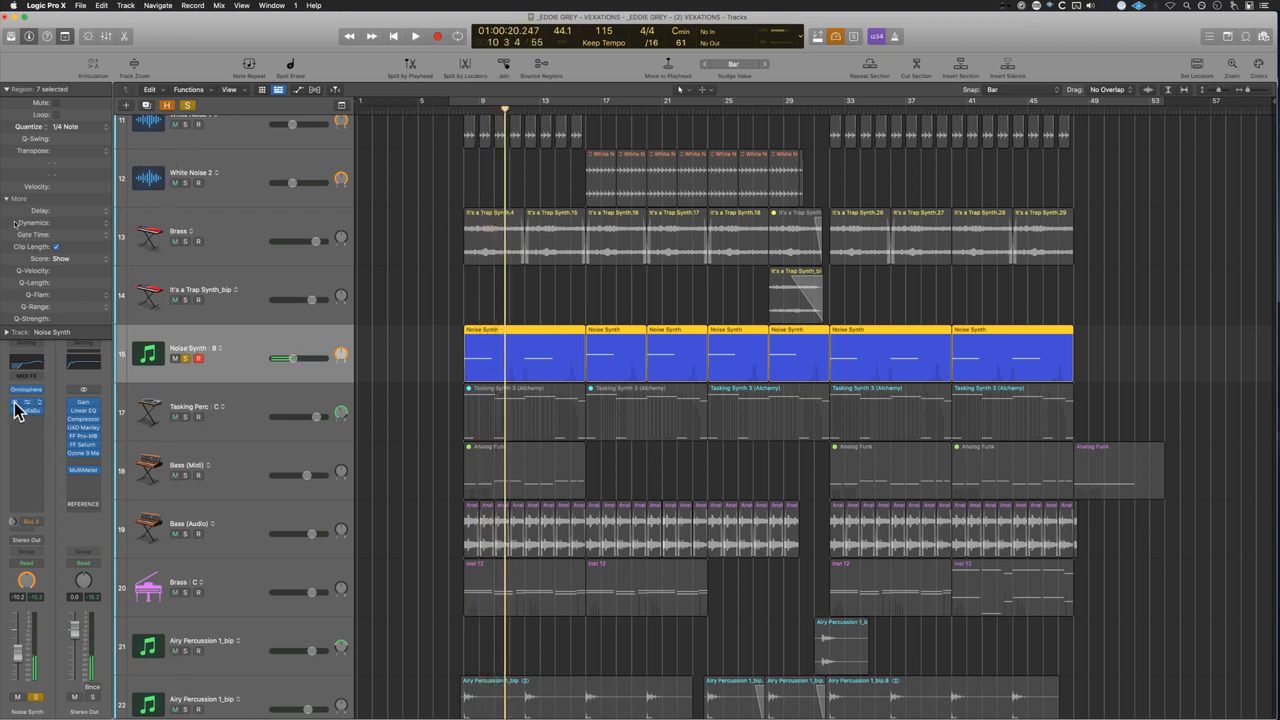
Step: Bypass Channel EQ and ValhallaSupermassive on Noise Synth, play from bar 8 to compare, and re-enable both effects
left_click_drag(15, 402, 15, 411)
key("shift+space")
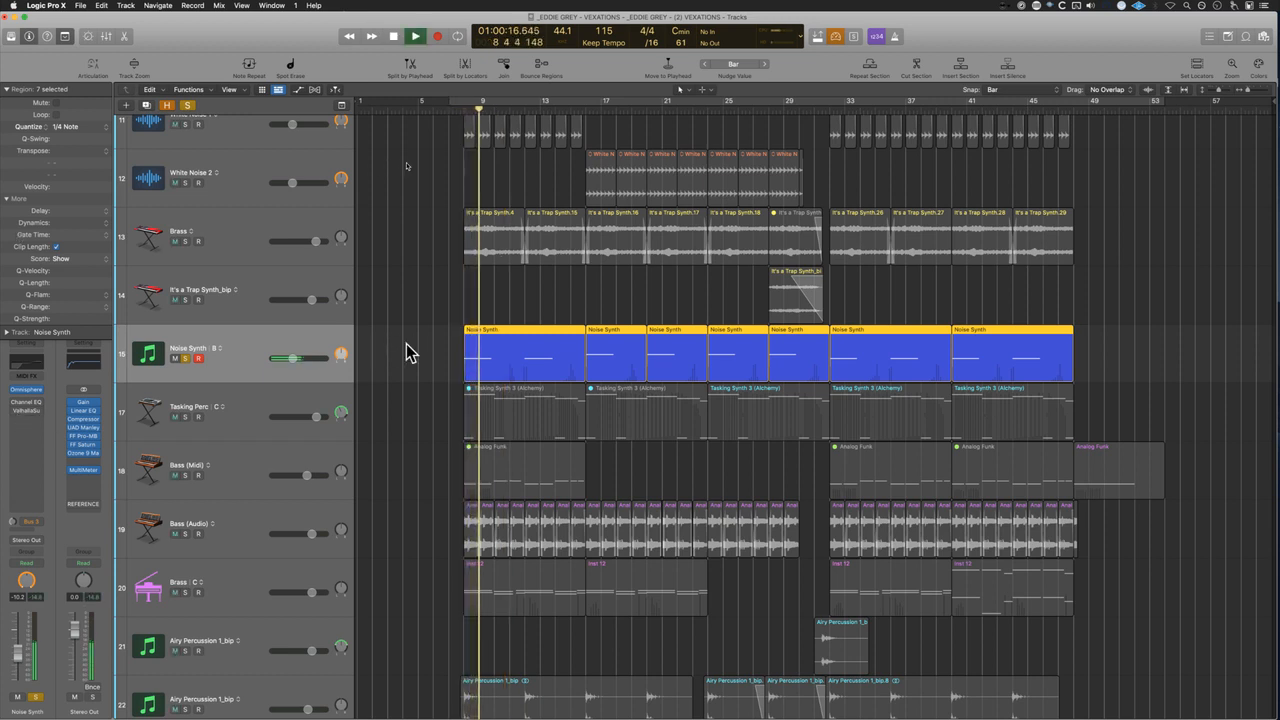
key("space")
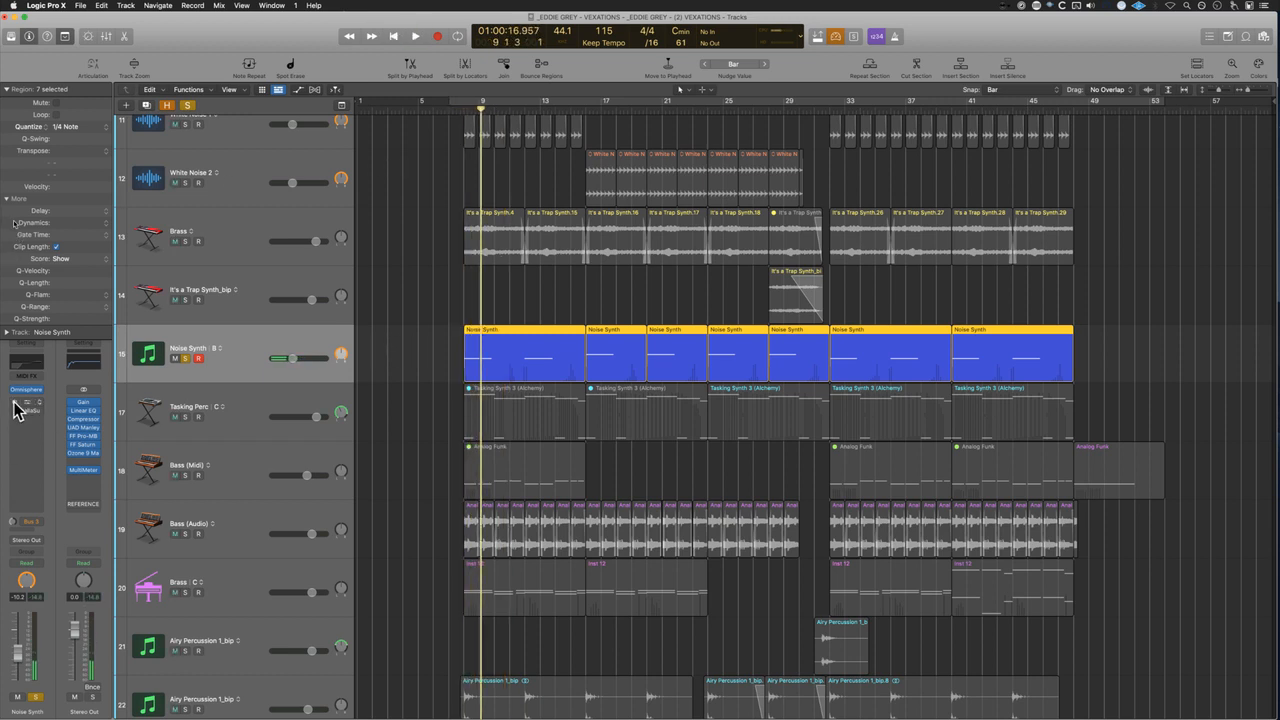
left_click_drag(15, 408, 16, 419)
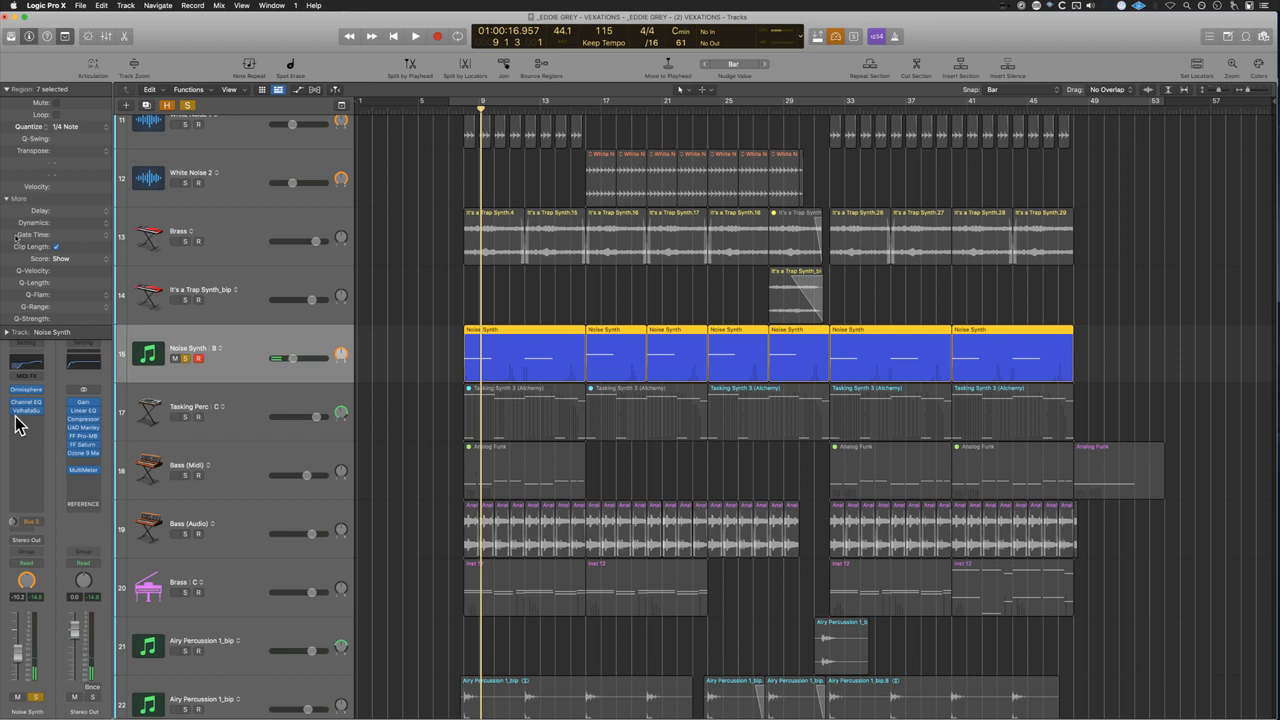
Step: Unsolo Noise Synth and delete the two muted Tasking Synth 3 (Alchemy) regions from the Tasking Perc track
left_click(185, 358)
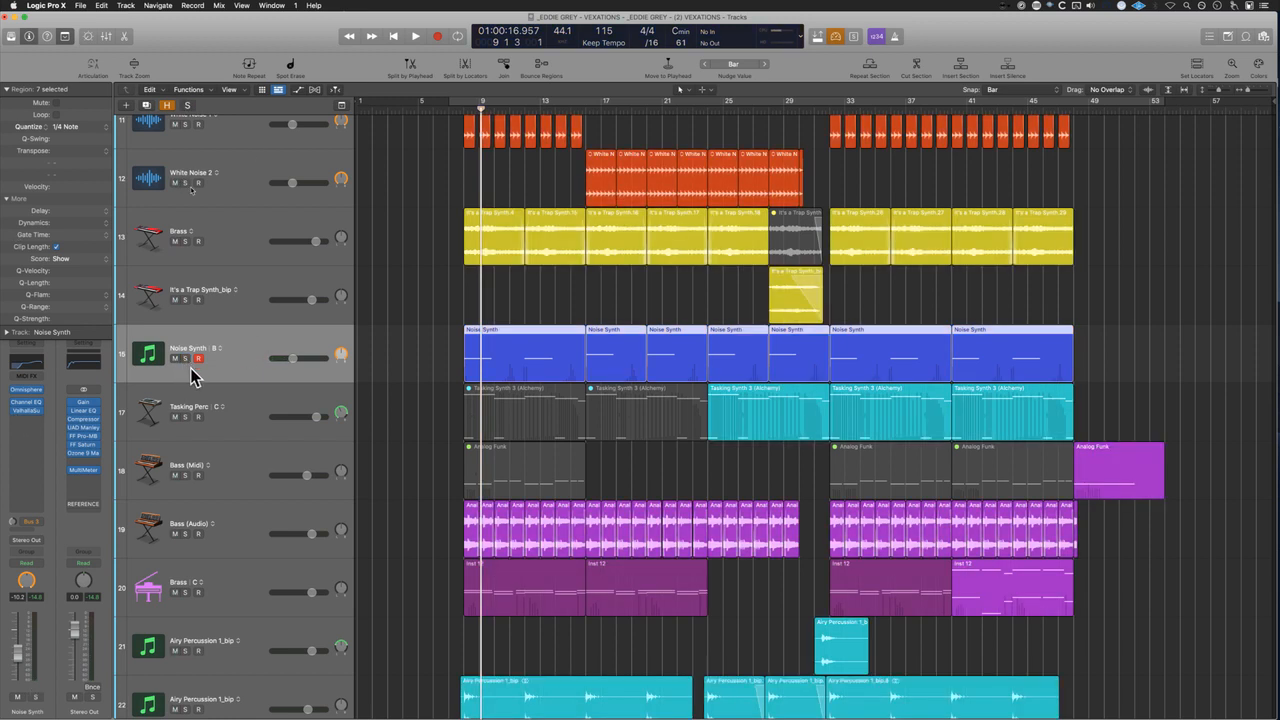
left_click_drag(418, 412, 650, 430)
key("Delete")
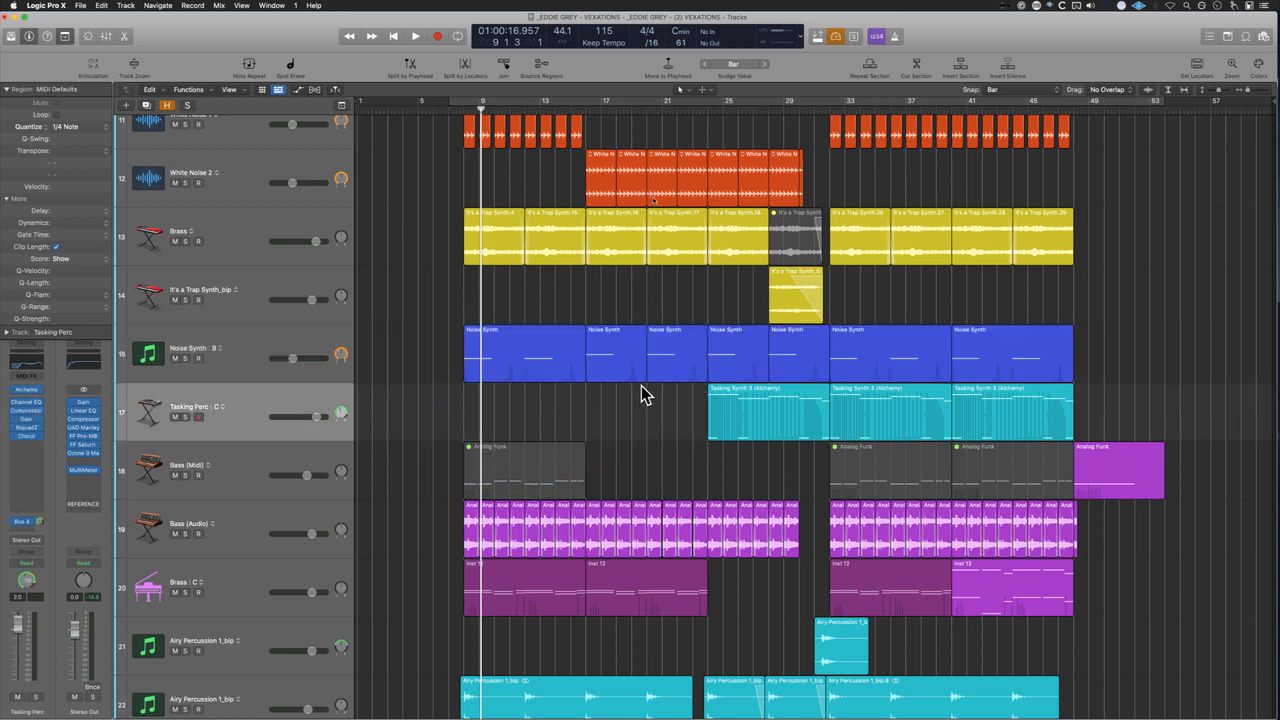
Step: Solo Tasking Perc, play it from bar 24 and inspect its Alchemy instrument
left_click(708, 101)
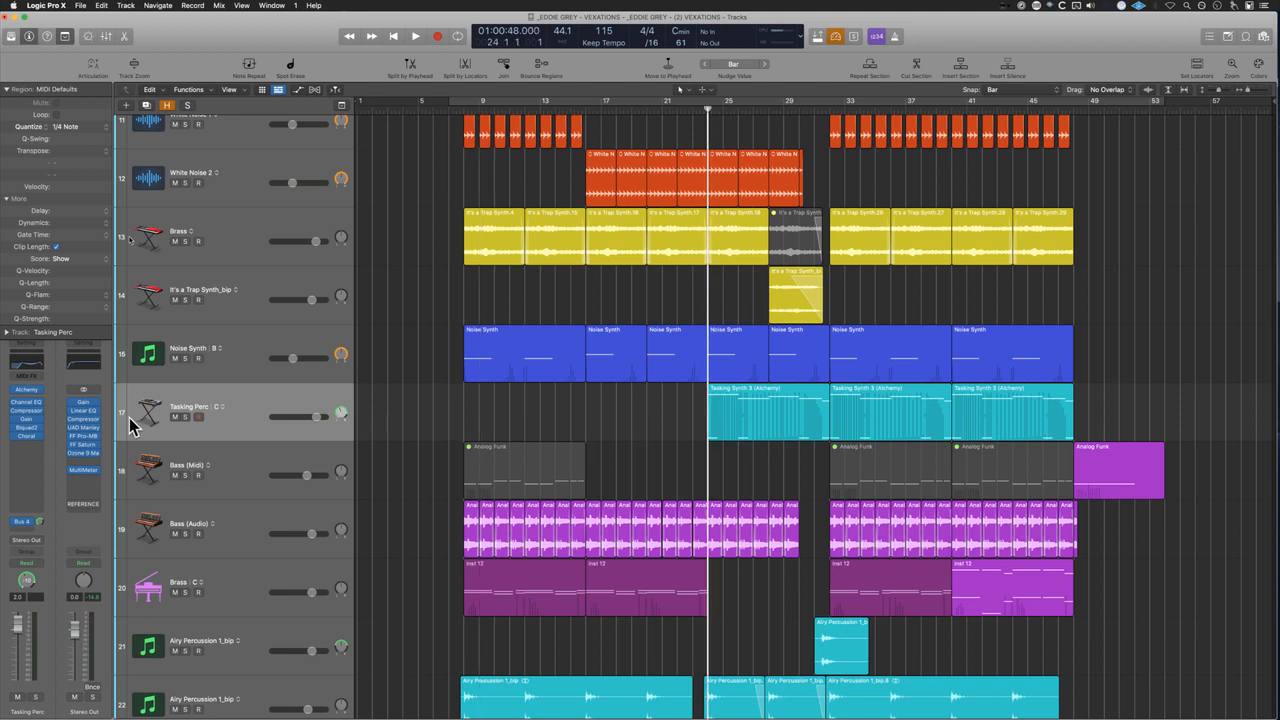
left_click(260, 397)
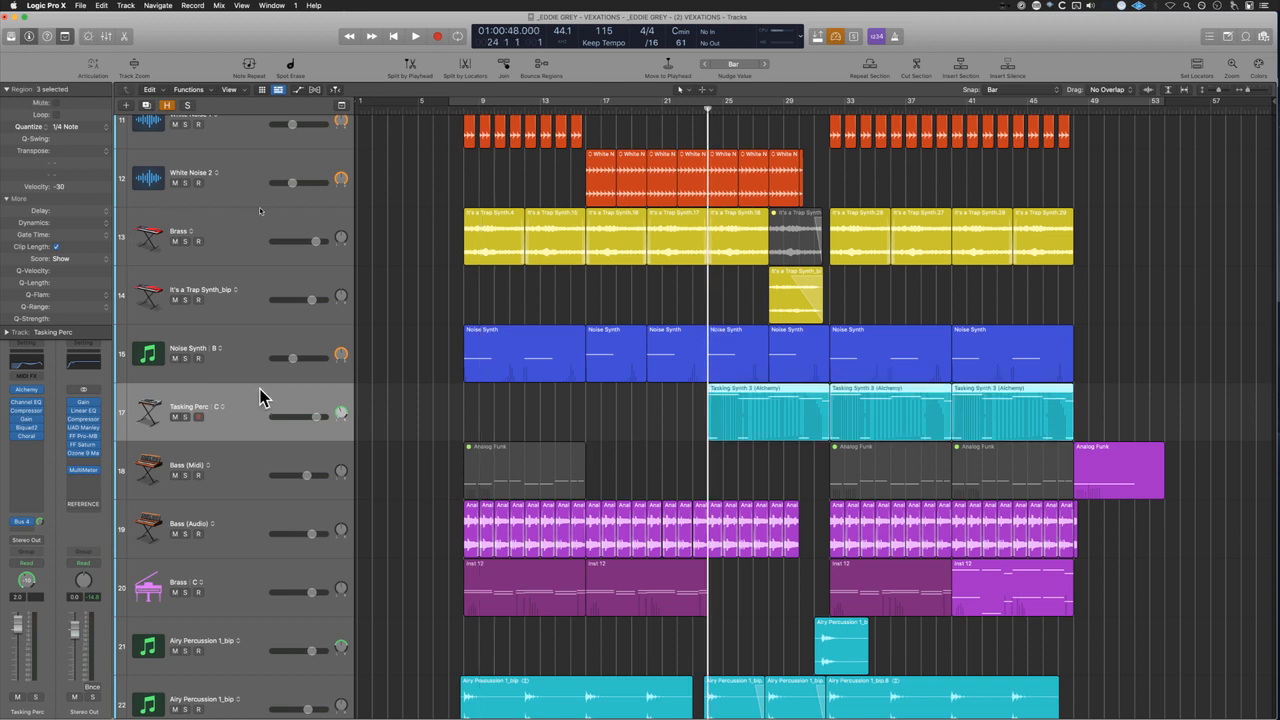
left_click(185, 417)
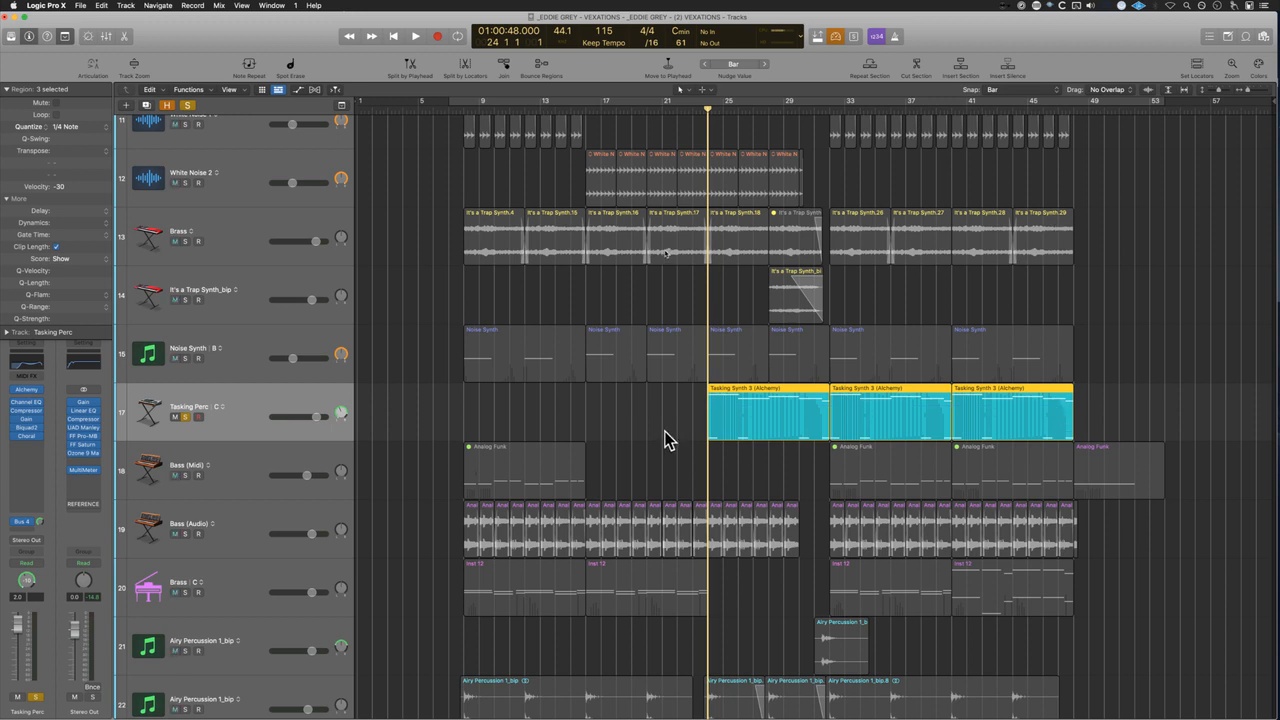
key("space")
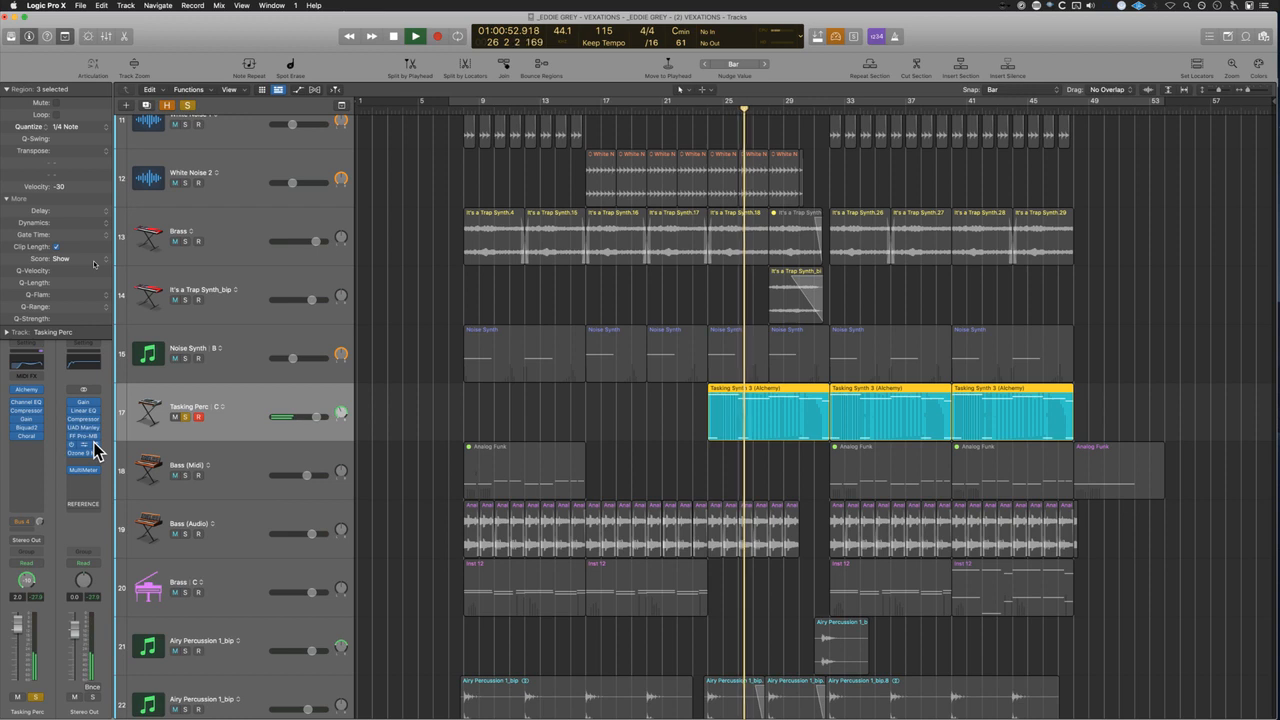
left_click(27, 391)
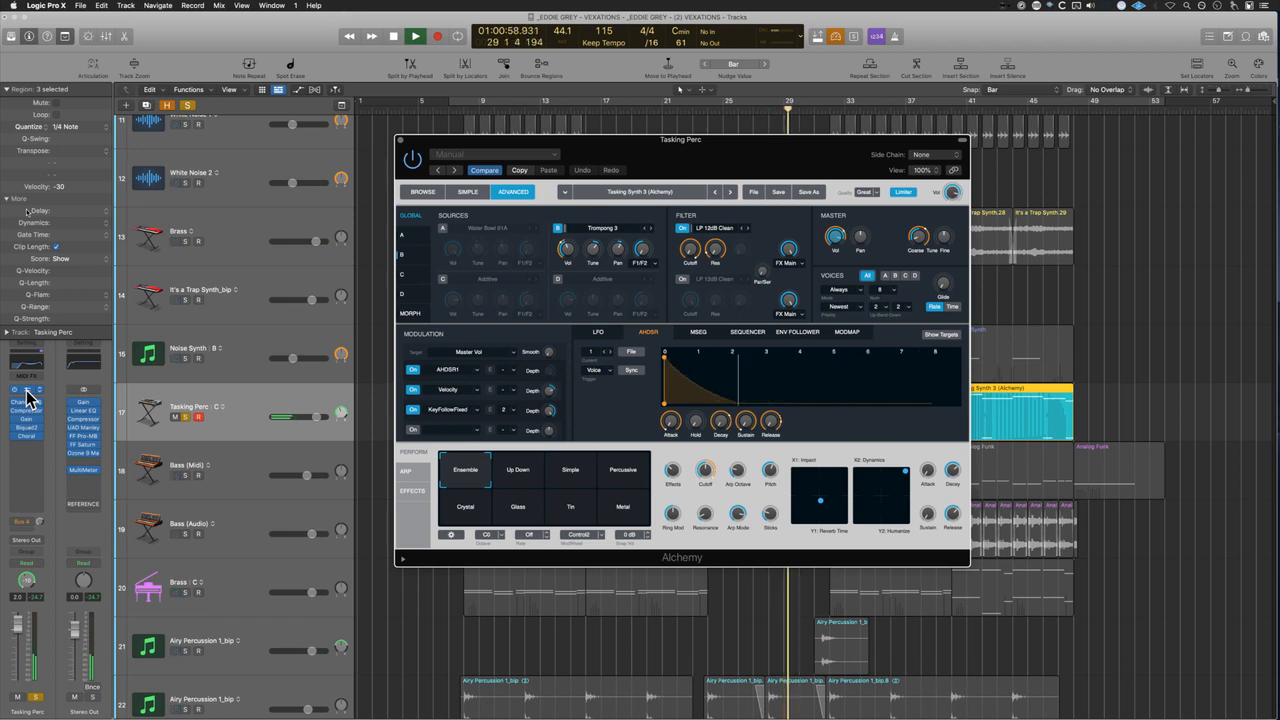
key("space")
left_click(400, 139)
left_click(684, 400)
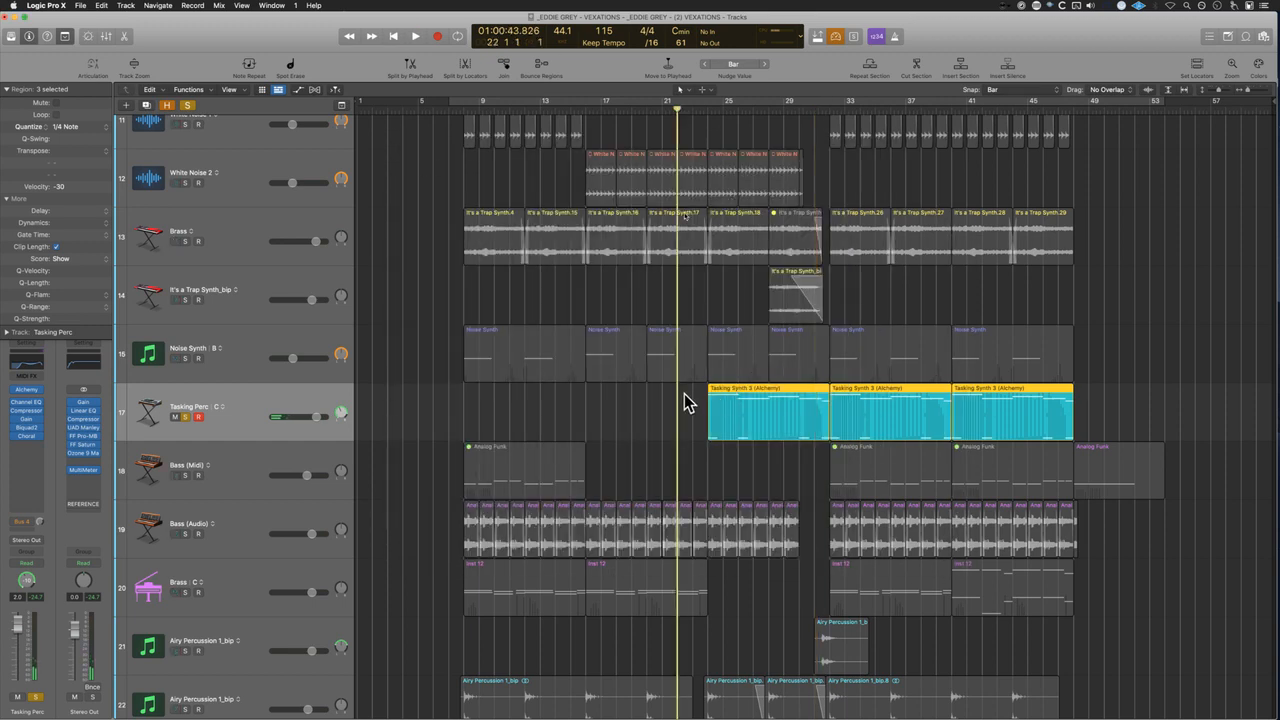
Step: Unsolo Tasking Perc and play the full mix from bar 22, finishing with the track's three regions selected and the playhead at bar 23
key("s")
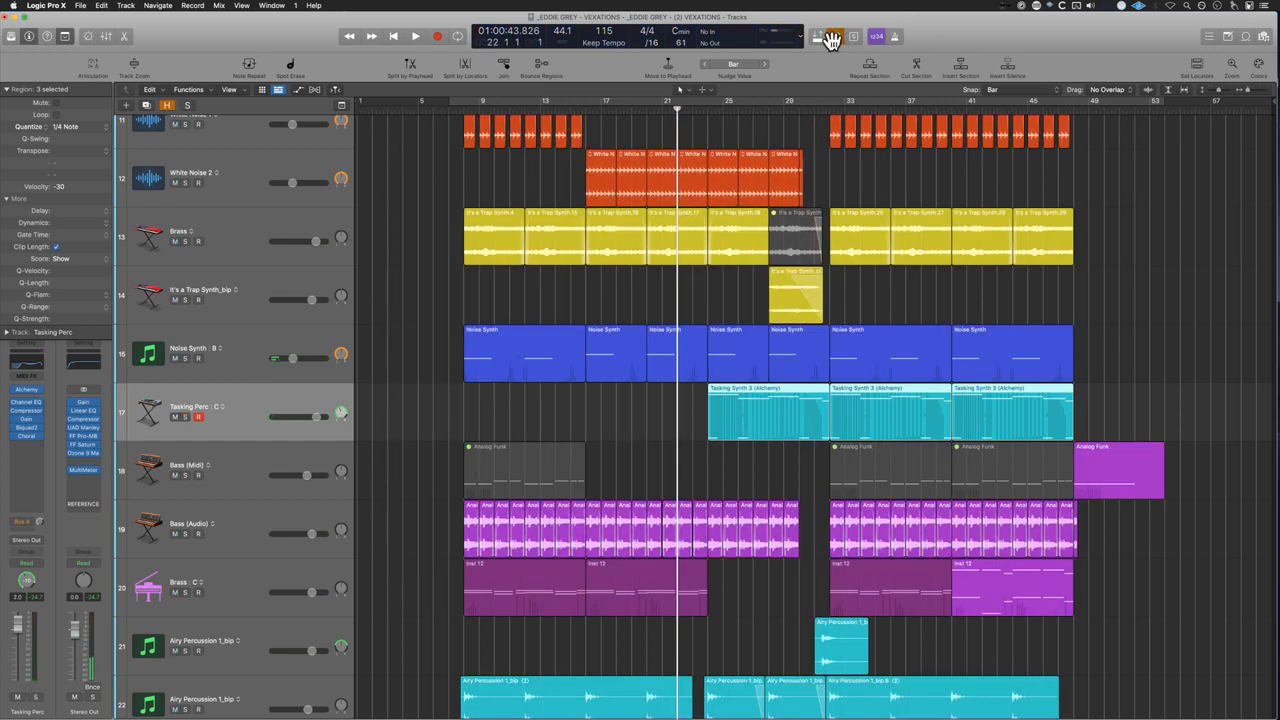
left_click(685, 428)
key("space")
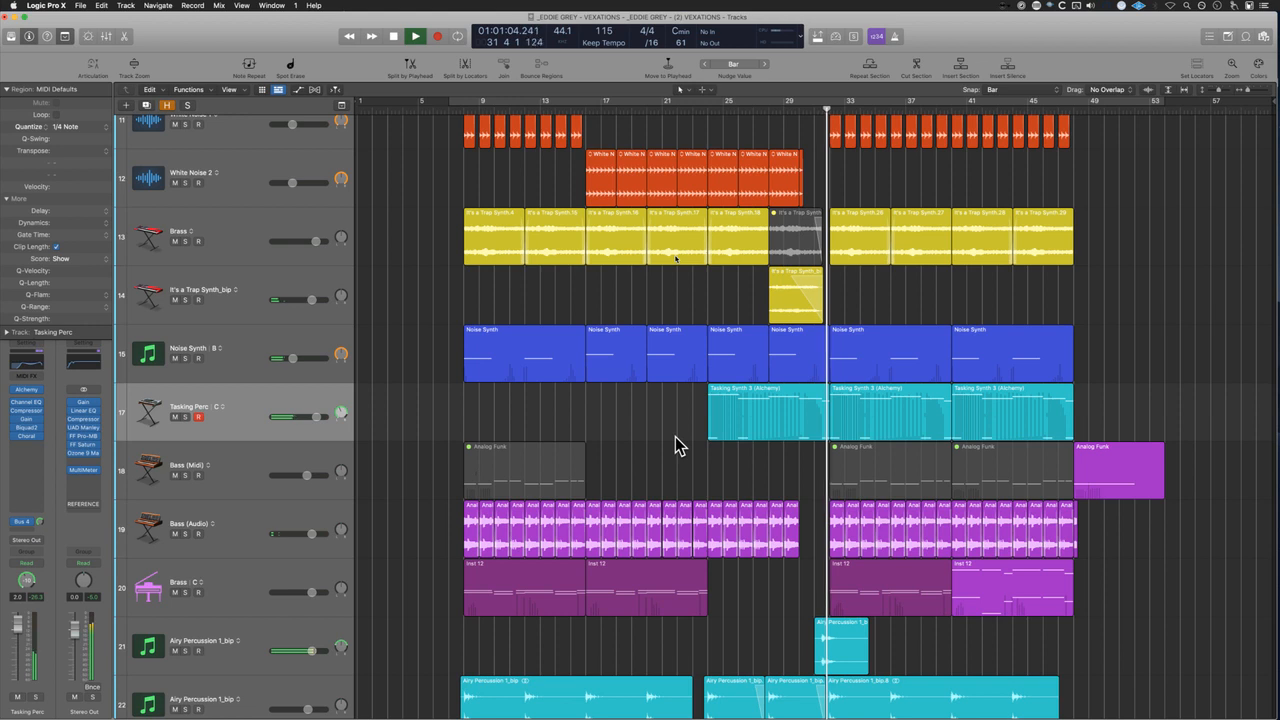
key("space")
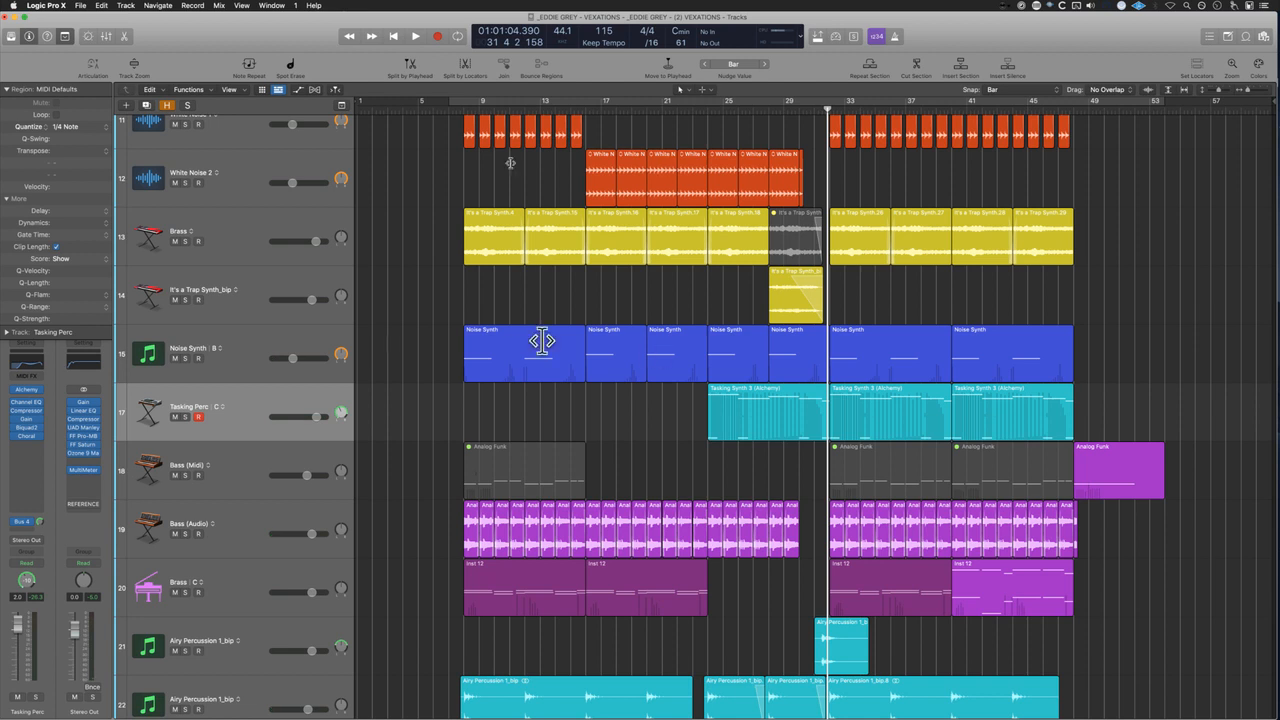
left_click_drag(624, 410, 1014, 423)
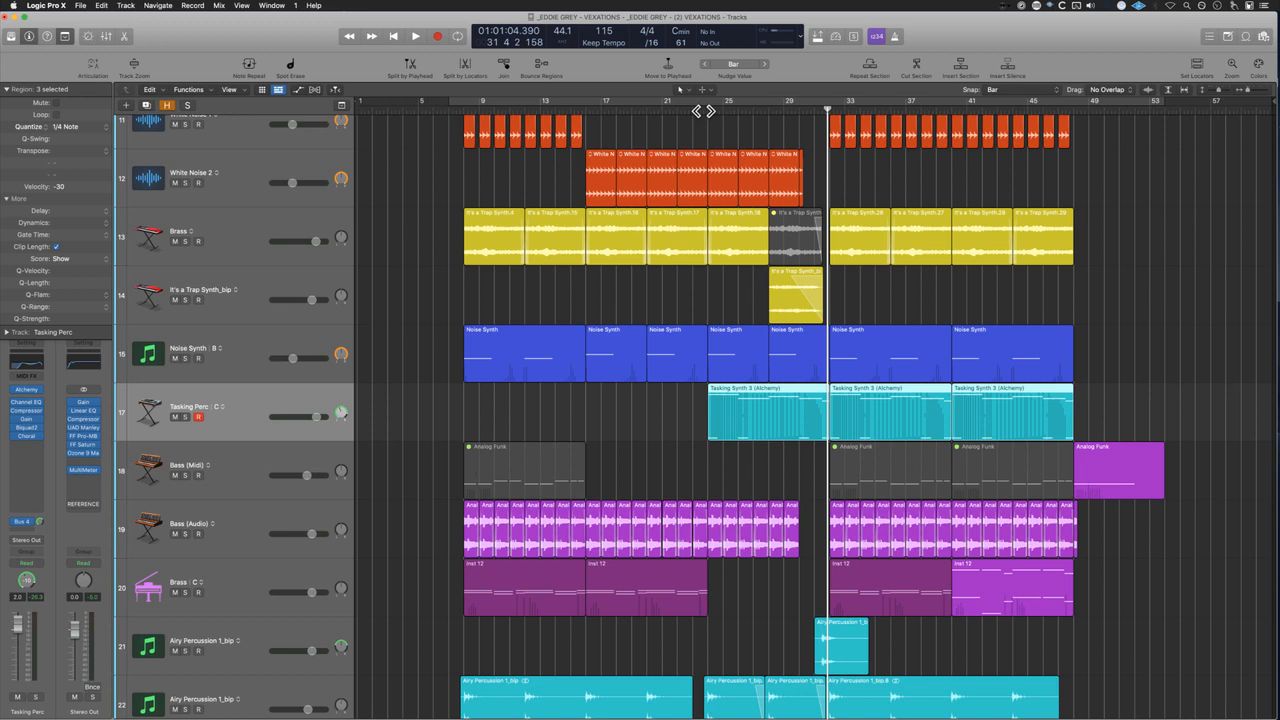
left_click(697, 109)
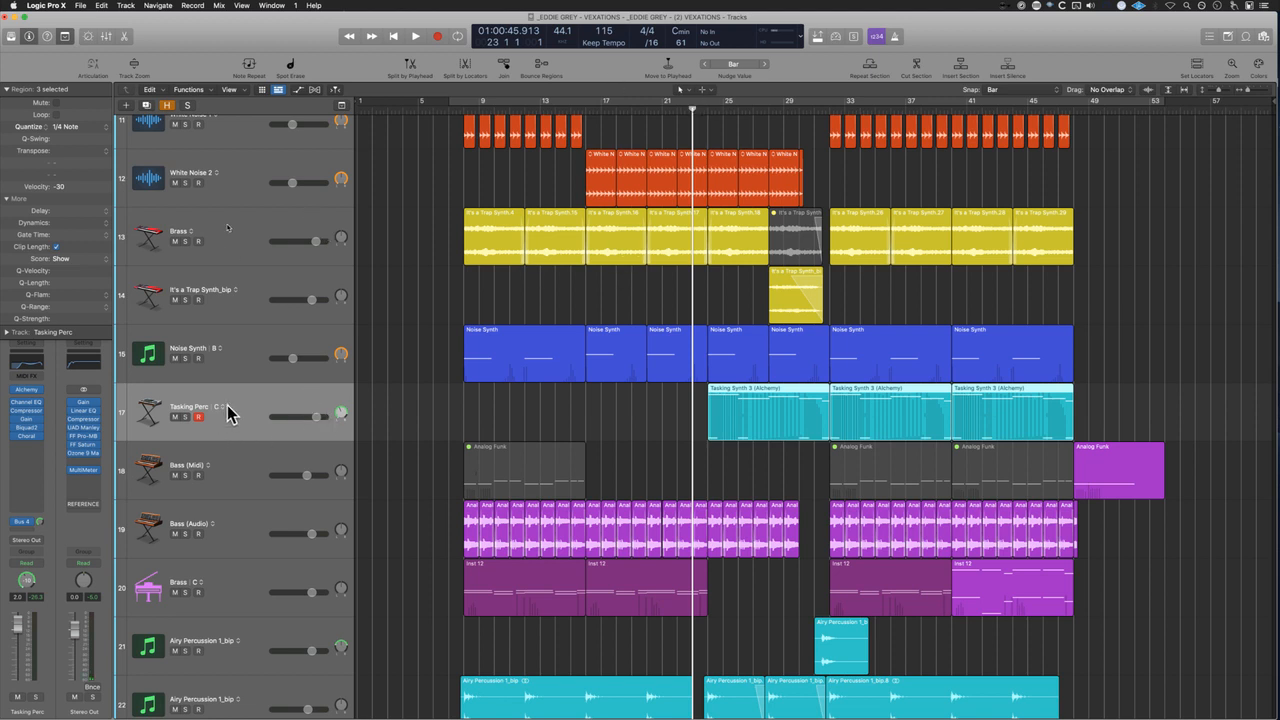
Step: Select the Bass (Midi) track and open its Note Repeater plug-in, placing the window clear of the regions
left_click(244, 471)
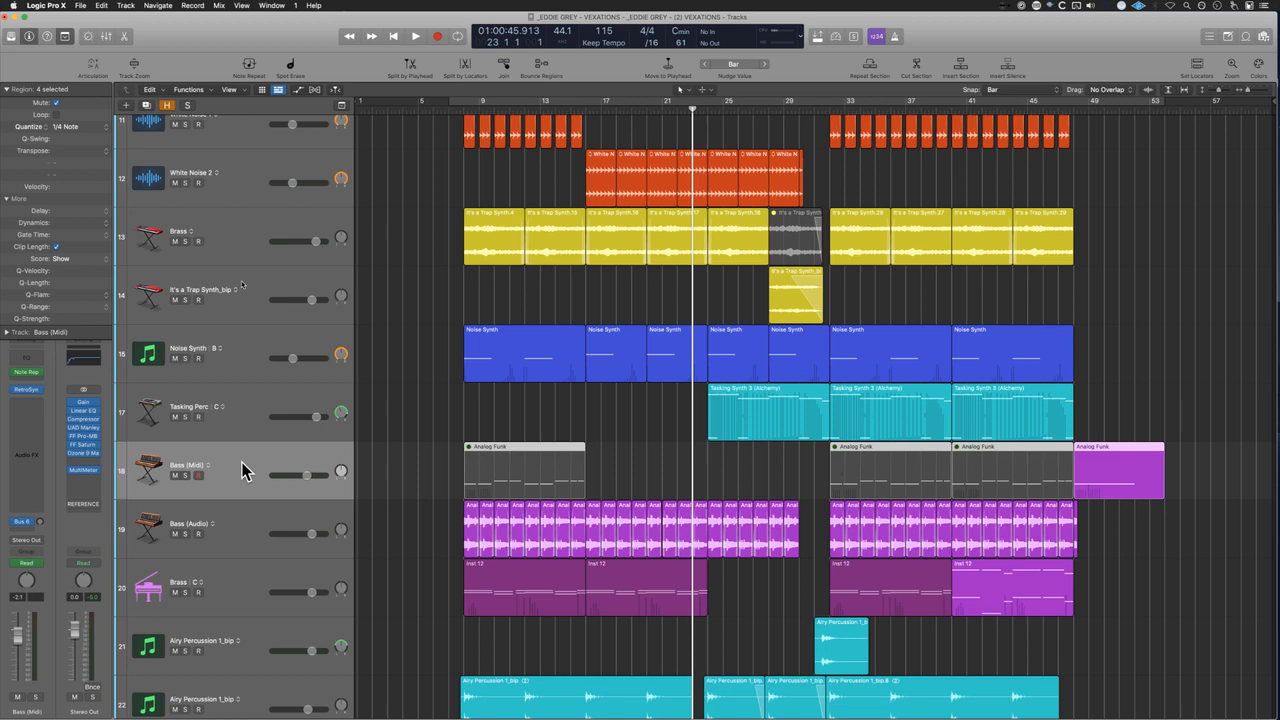
scroll(240, 490, "down", 2)
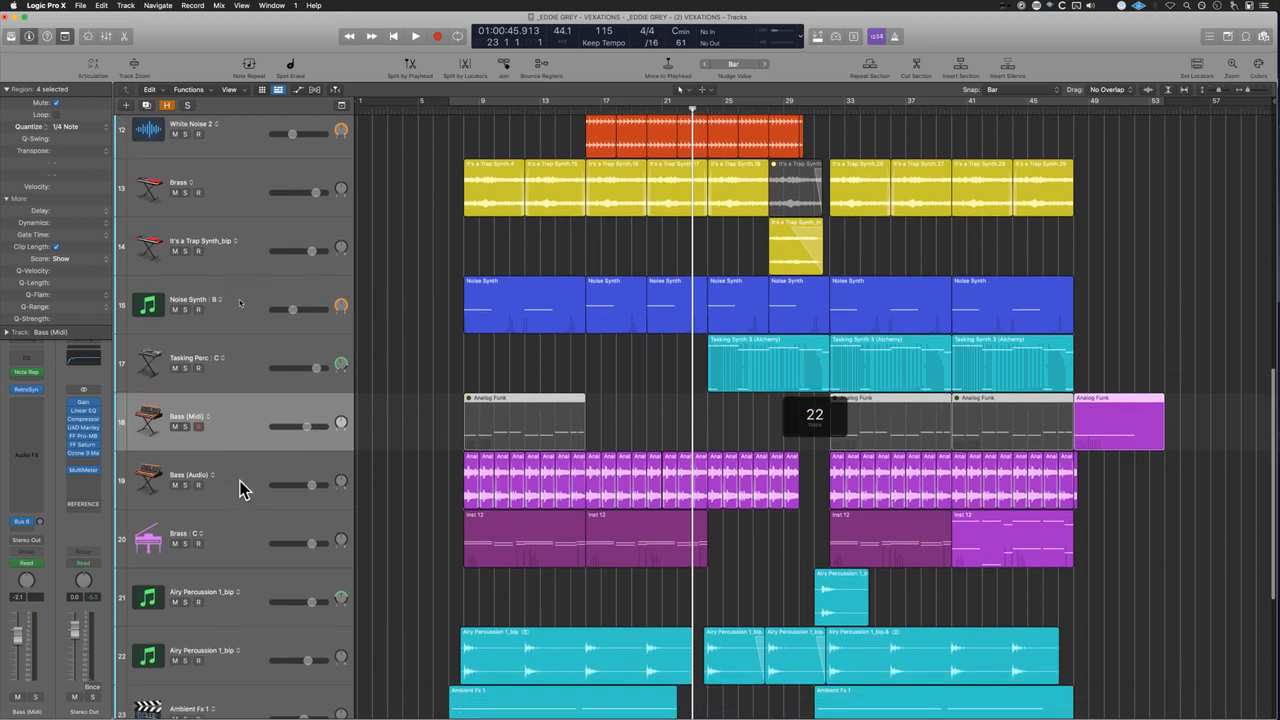
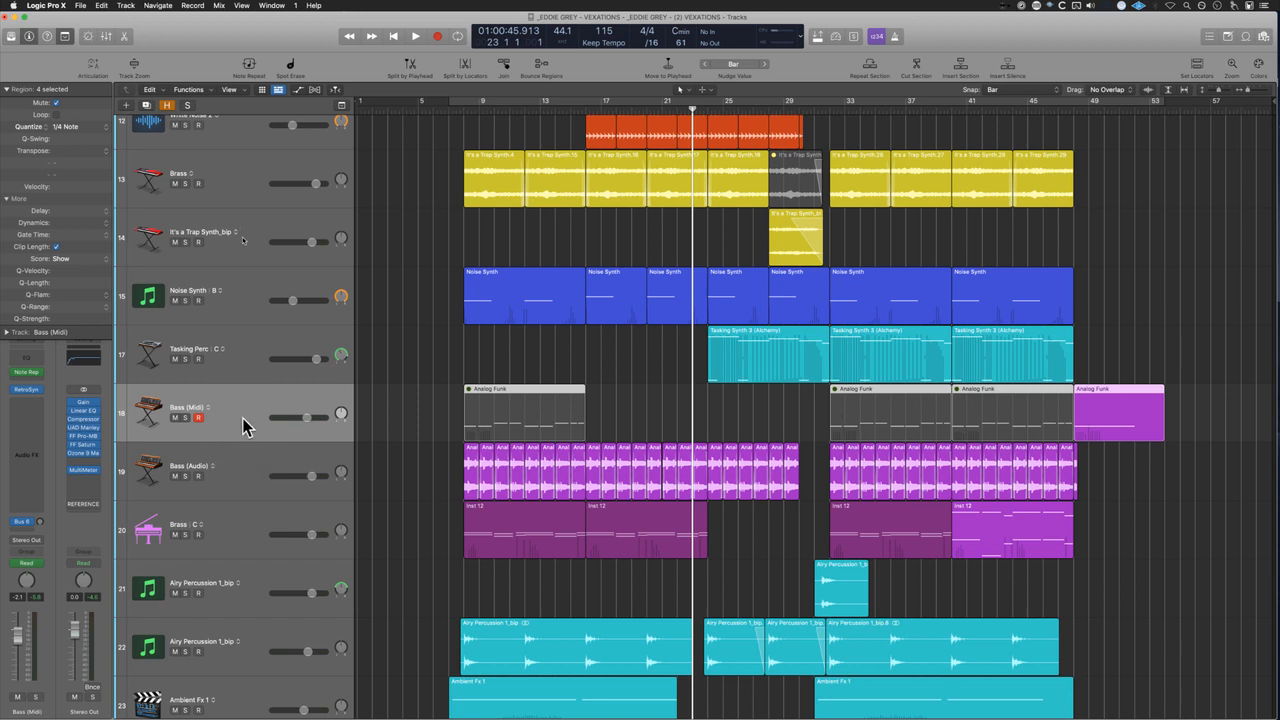
left_click(30, 373)
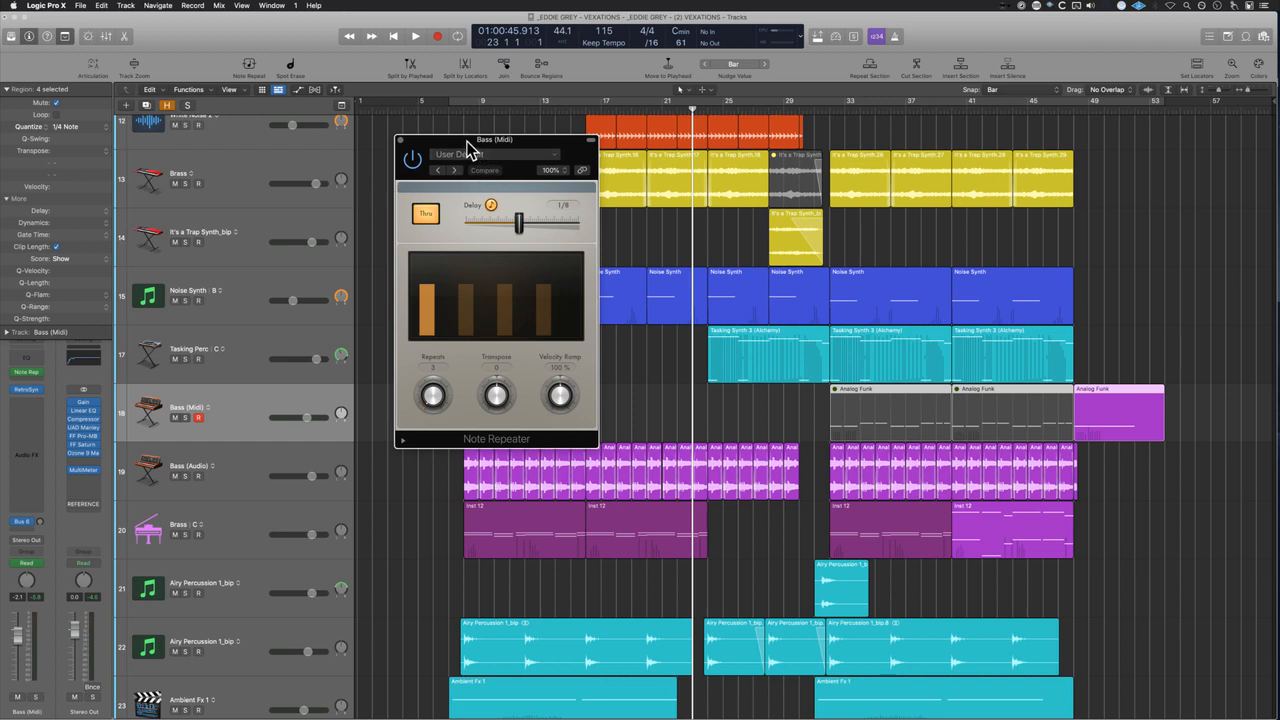
left_click_drag(466, 141, 229, 162)
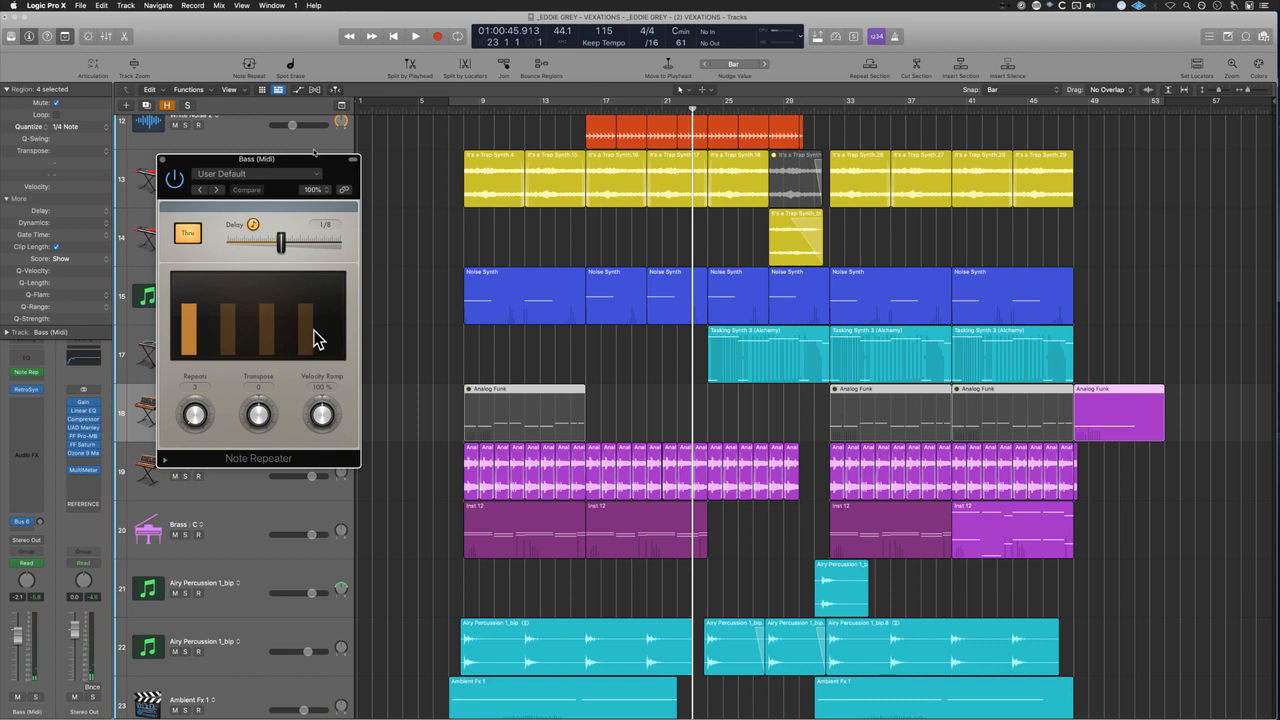
Step: Set the Note Repeater's Velocity Ramp to 101 % and close the plug-in window
mouse_move(330, 425)
left_mouse_down()
mouse_move(330, 391)
mouse_move(324, 455)
mouse_move(323, 425)
left_mouse_up()
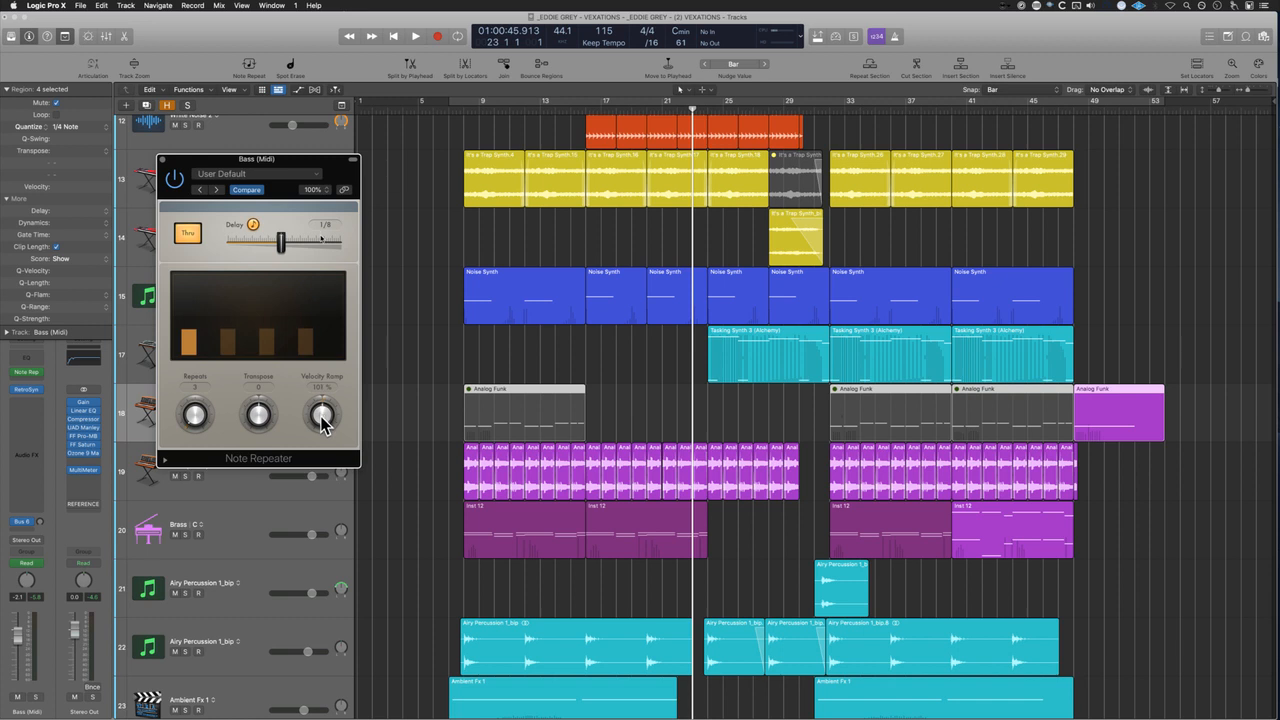
left_click(161, 159)
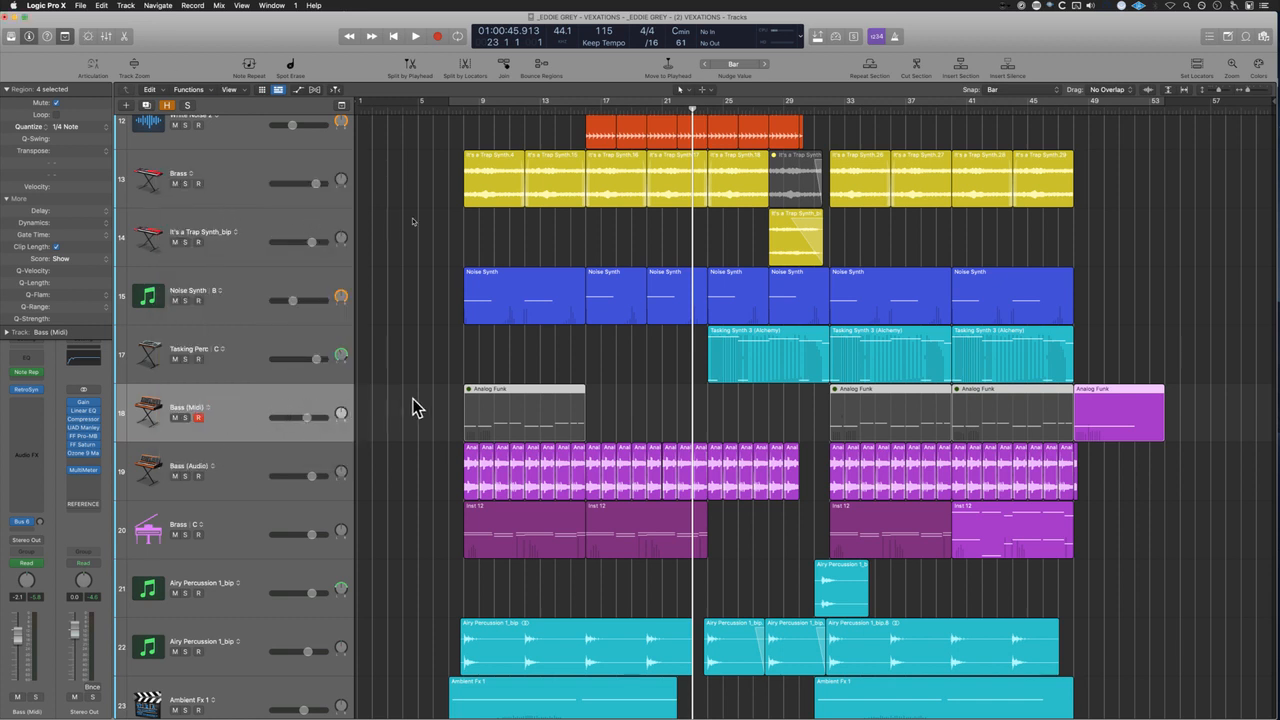
Step: Select the three muted Analog Funk regions on Bass (Midi), then narrow the selection to the first one
left_click_drag(415, 408, 1016, 424)
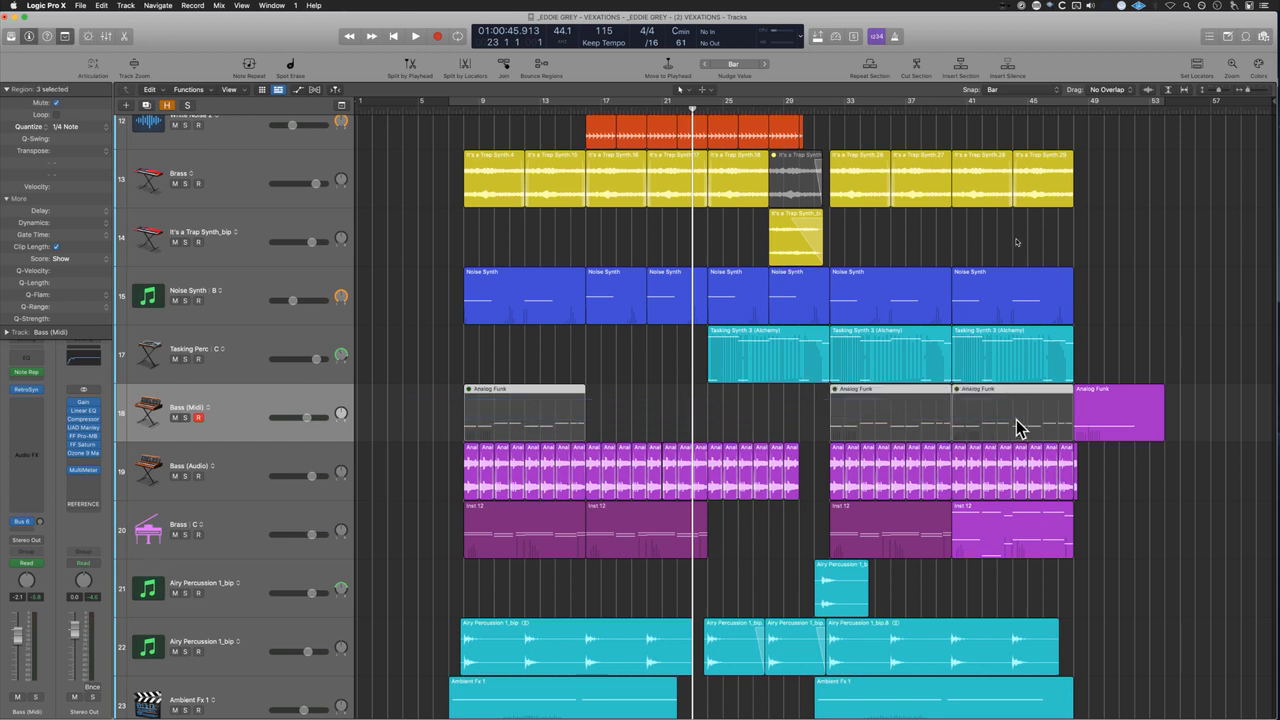
left_click(330, 402)
left_click_drag(428, 408, 597, 401)
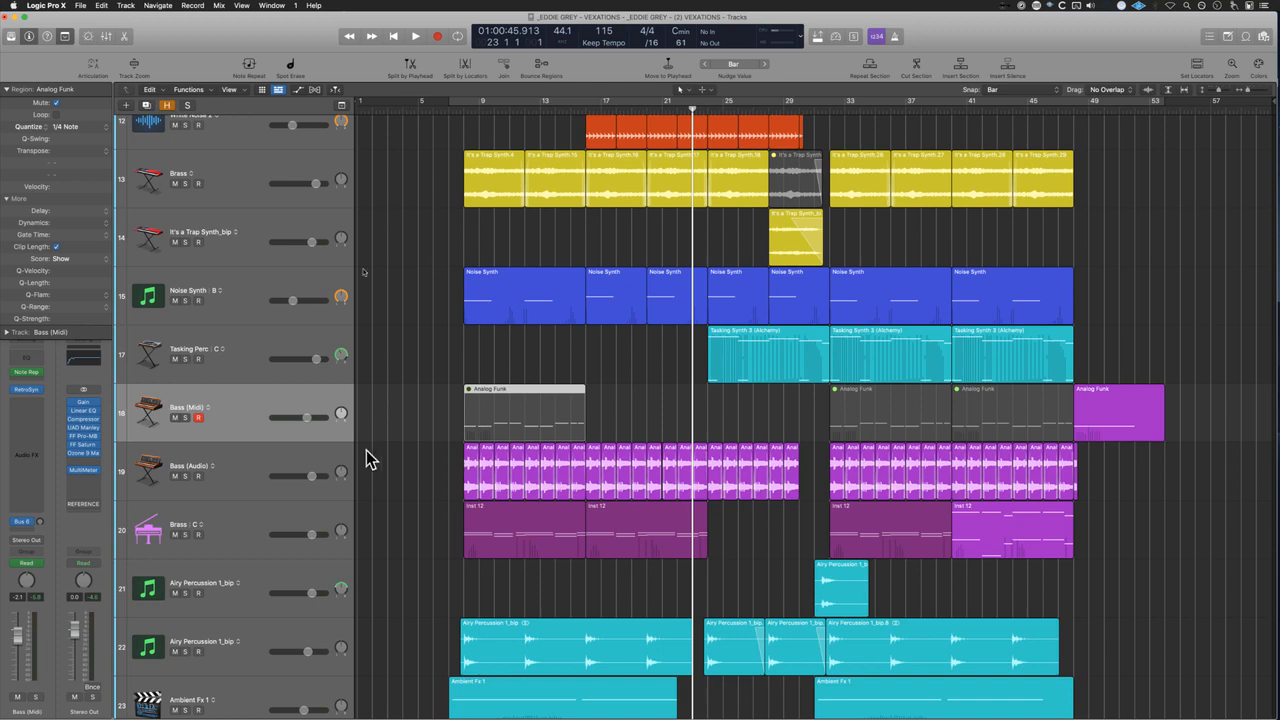
Step: Select all regions on the Bass (Audio) track and examine their waveforms up close from bar 8
left_click(300, 462)
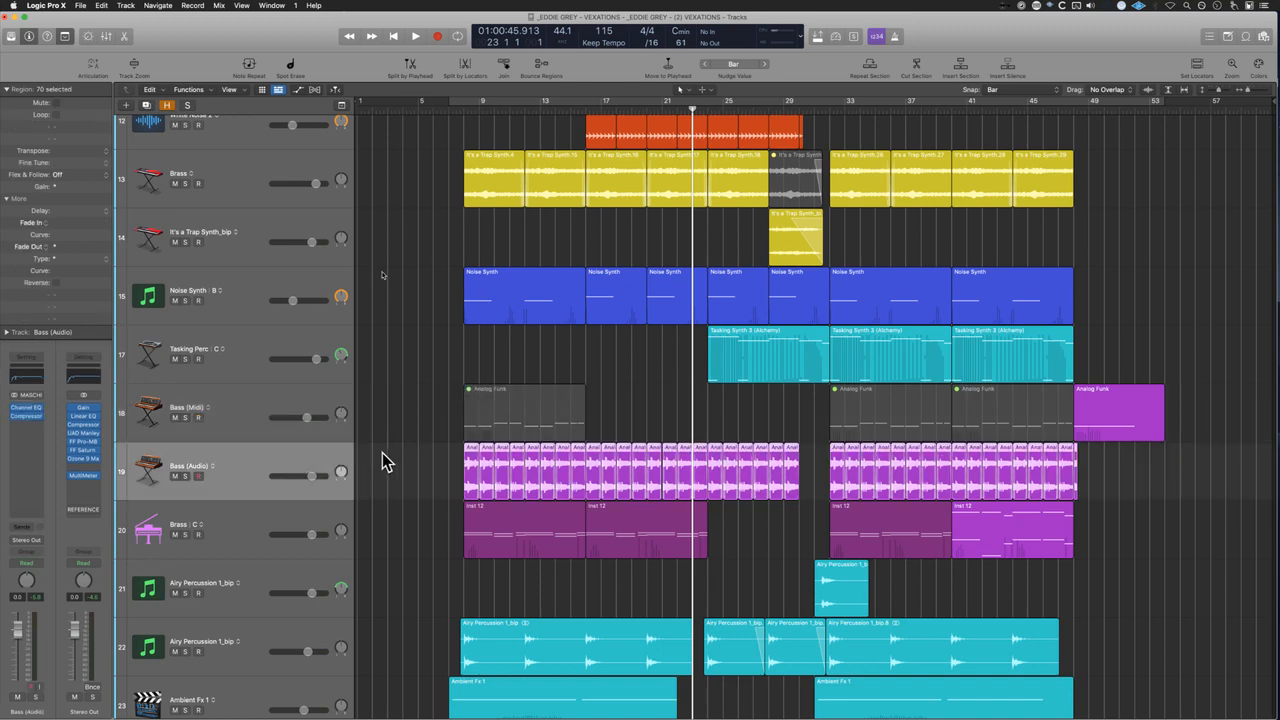
key("z")
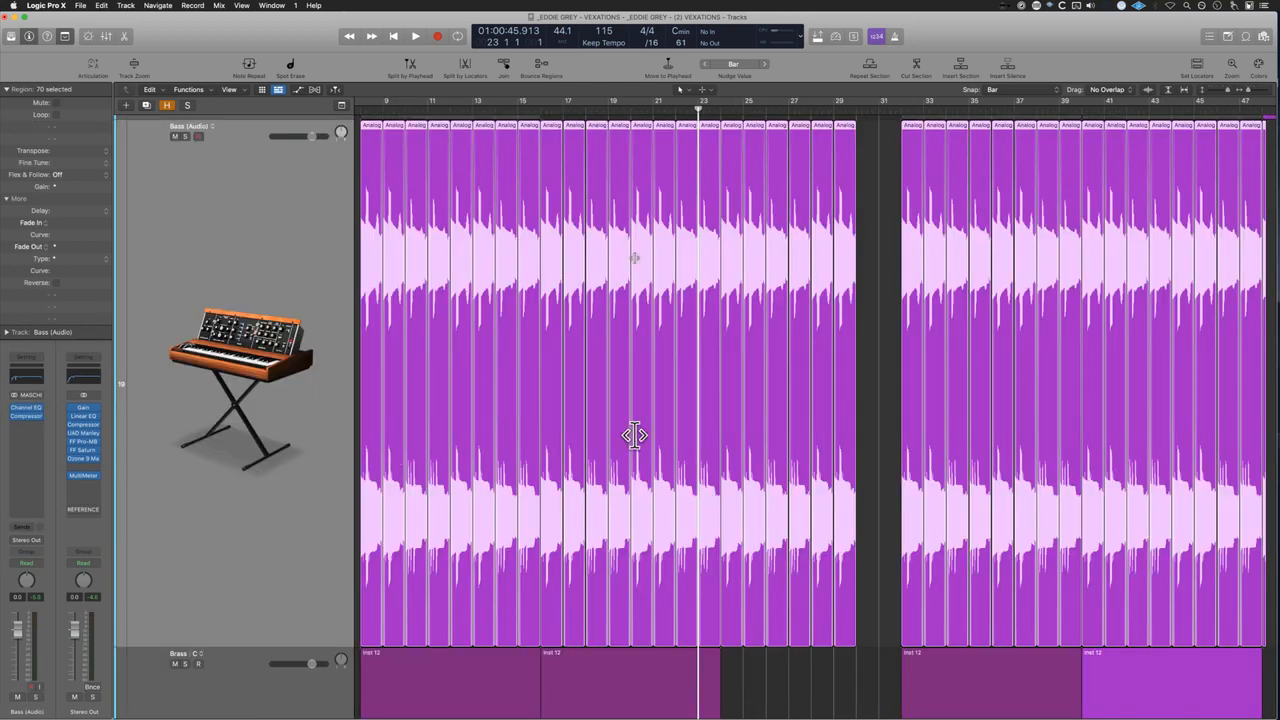
key("super+Right")
key("super+Right")
key("super+Right")
key("super+Right")
scroll(381, 288, "left", 1)
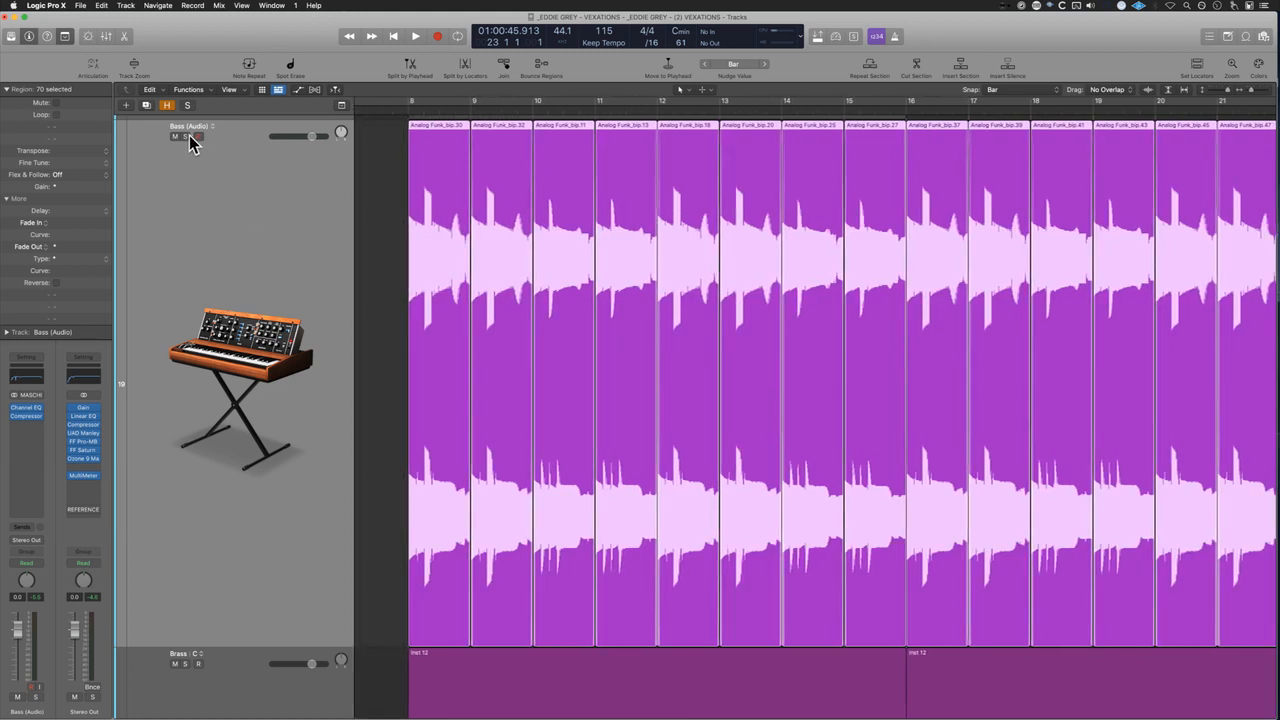
Step: Solo Bass (Audio), play it from just before bar 8 to bar 11, and clear the solo
left_click(185, 136)
left_click(405, 110)
left_click(404, 110)
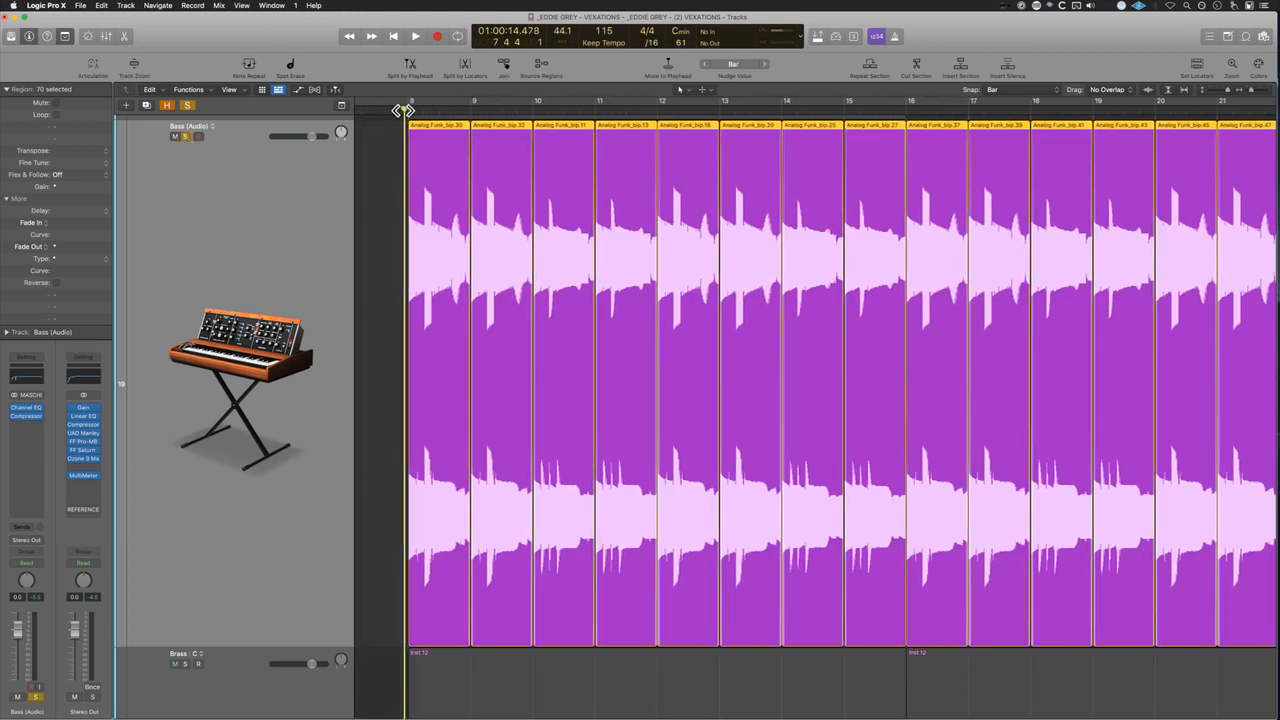
key("space")
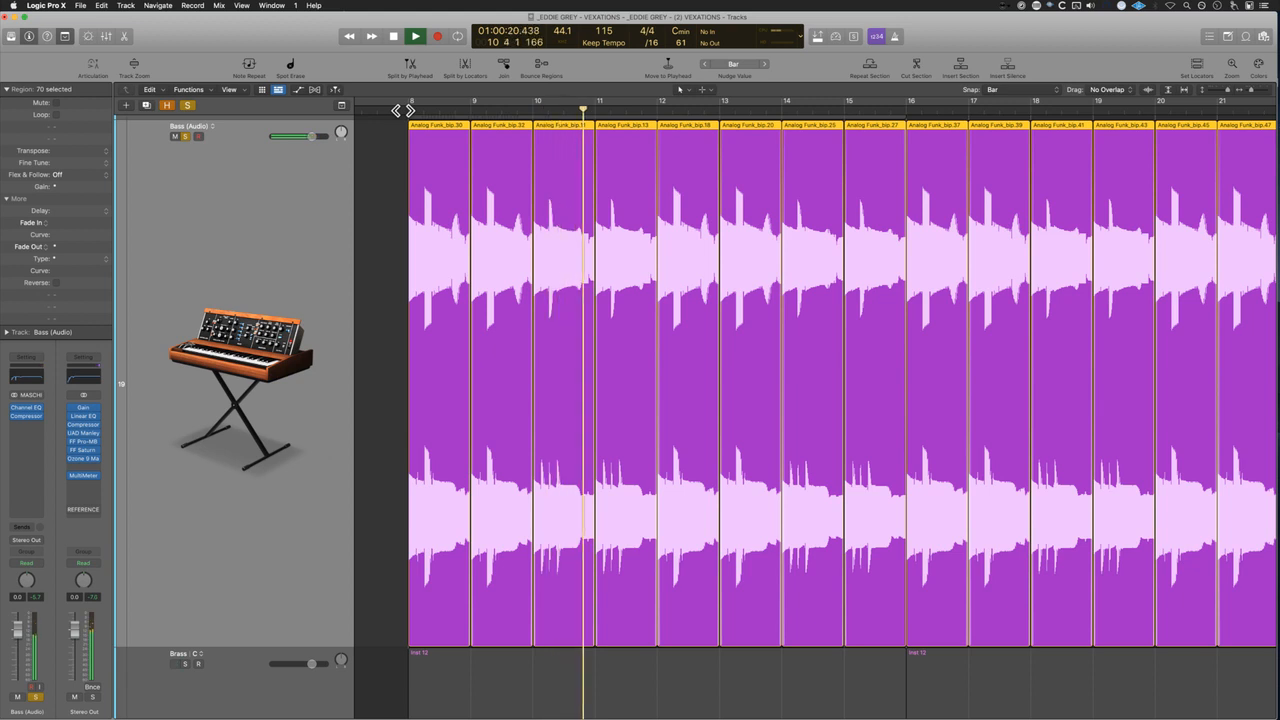
key("space")
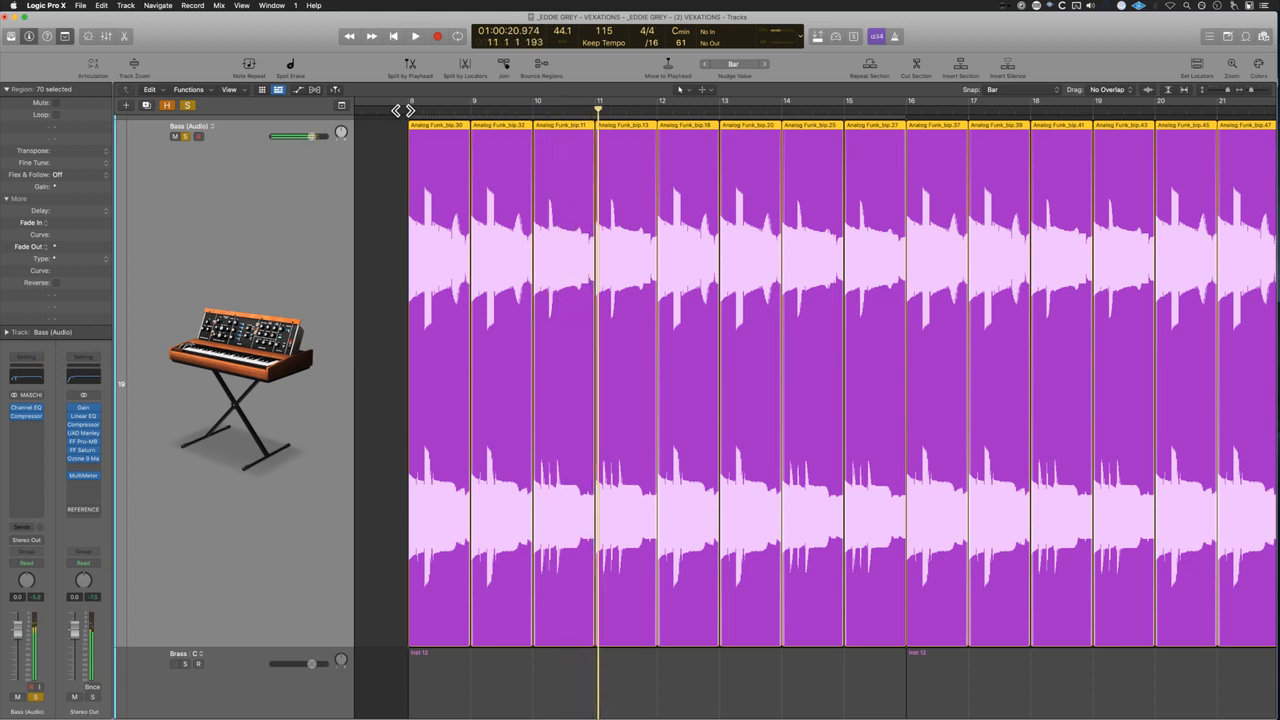
left_click(188, 106)
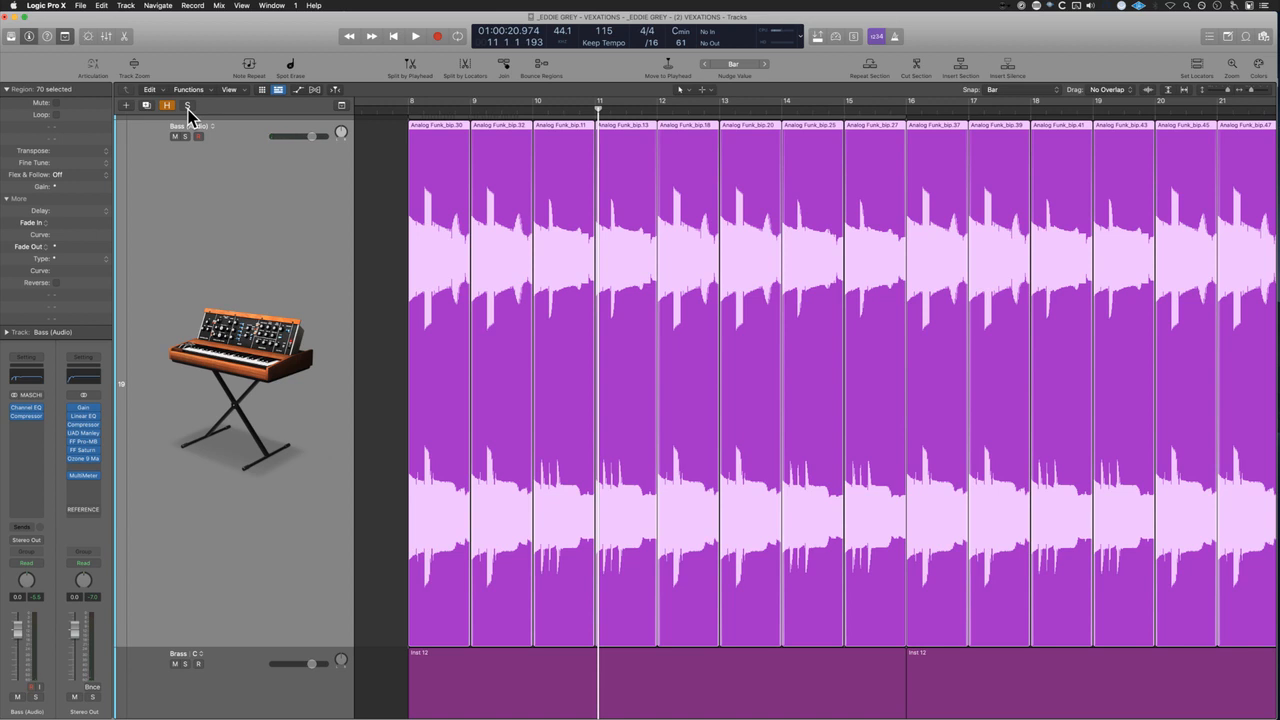
Step: Select the Bass (Midi) track, place the playhead at bar 47 and select the track's unmuted last Analog Funk region
left_click(366, 245)
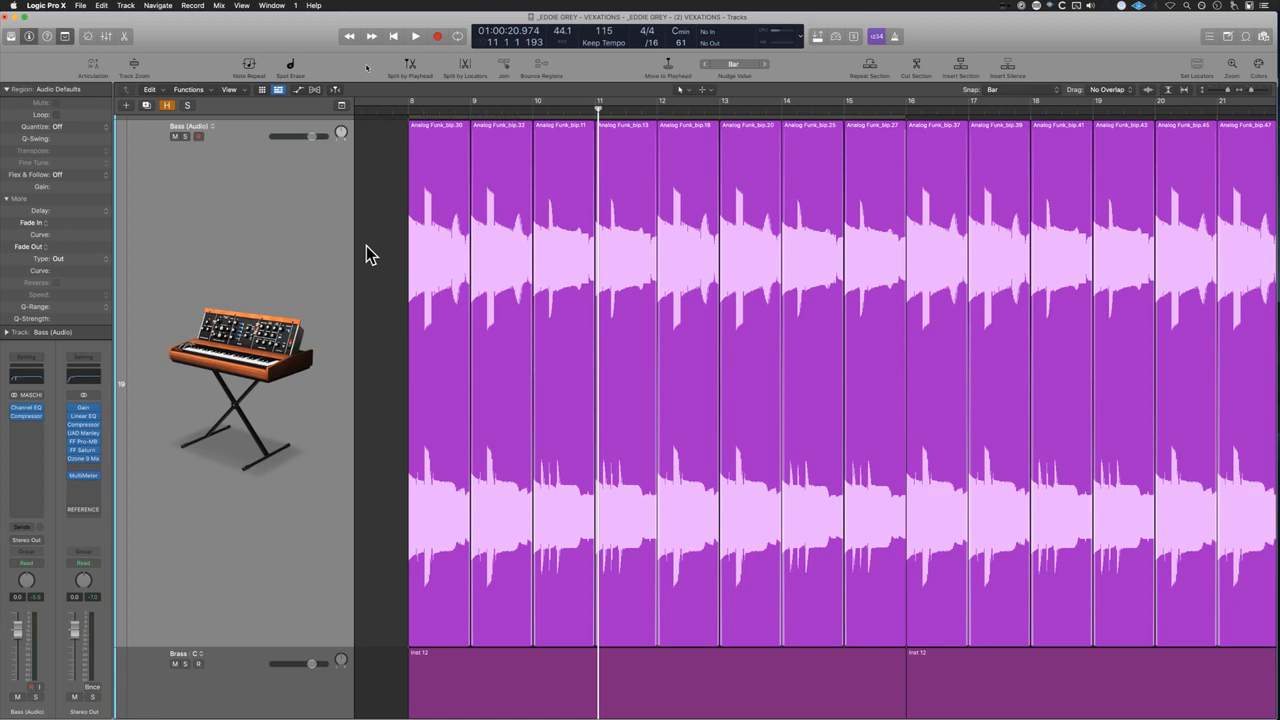
scroll(366, 245, "down", 5, "alt")
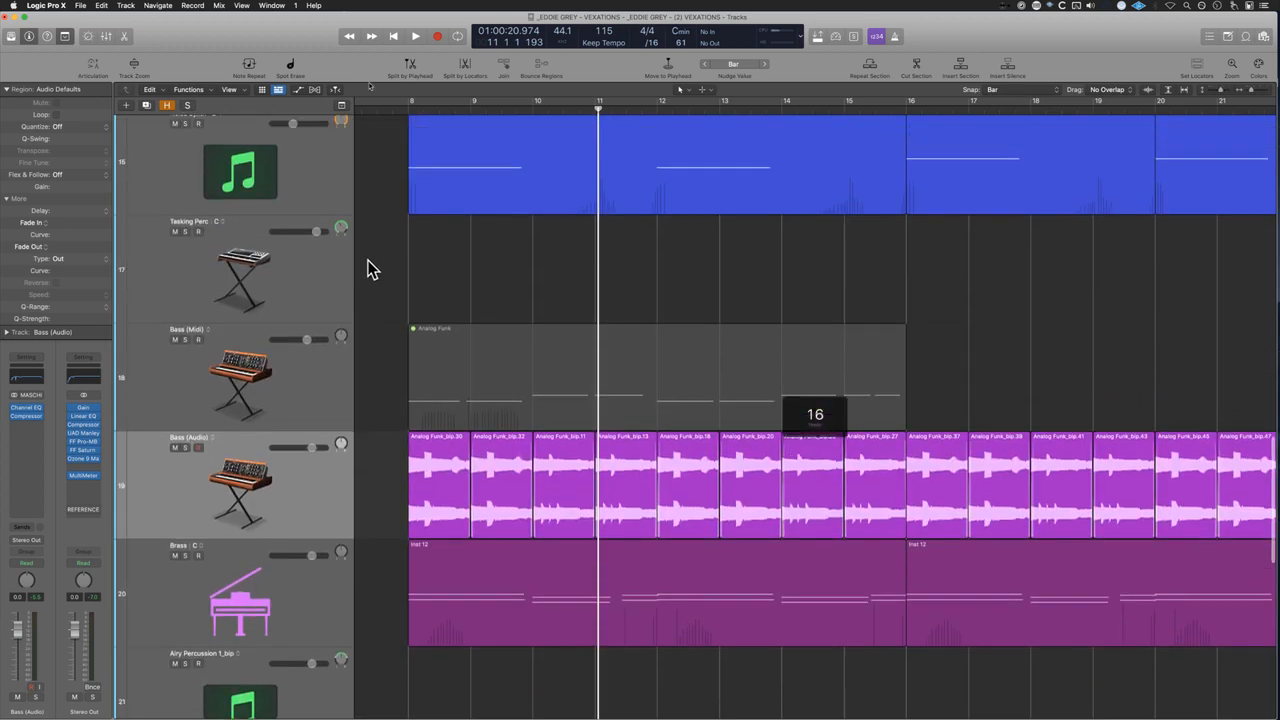
left_click(346, 373)
scroll(394, 400, "left", 5)
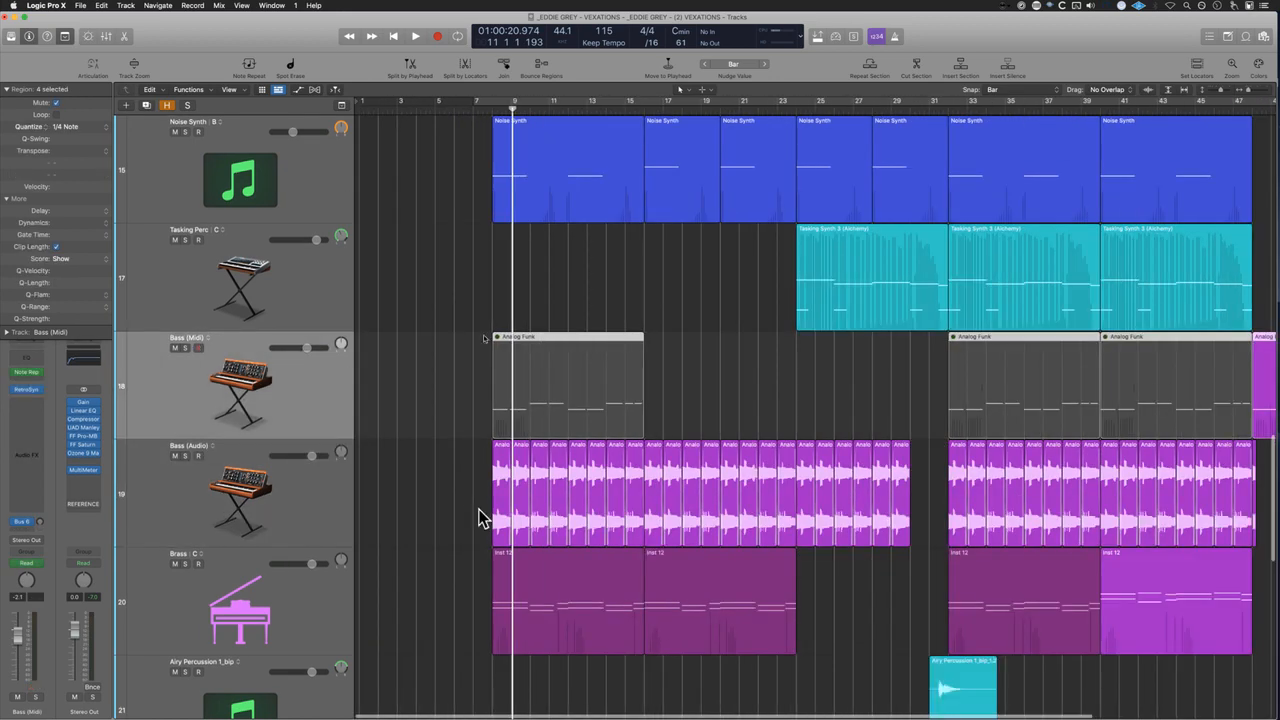
scroll(478, 518, "down", 3)
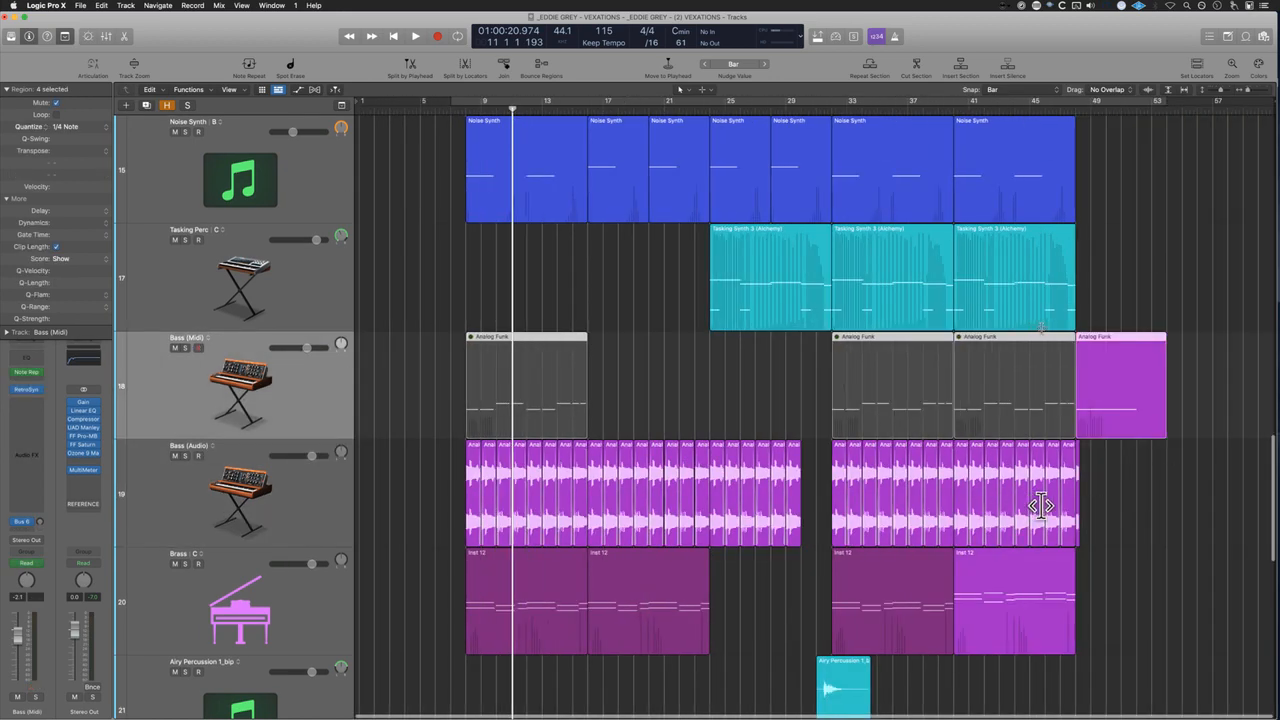
scroll(1094, 430, "down", 1)
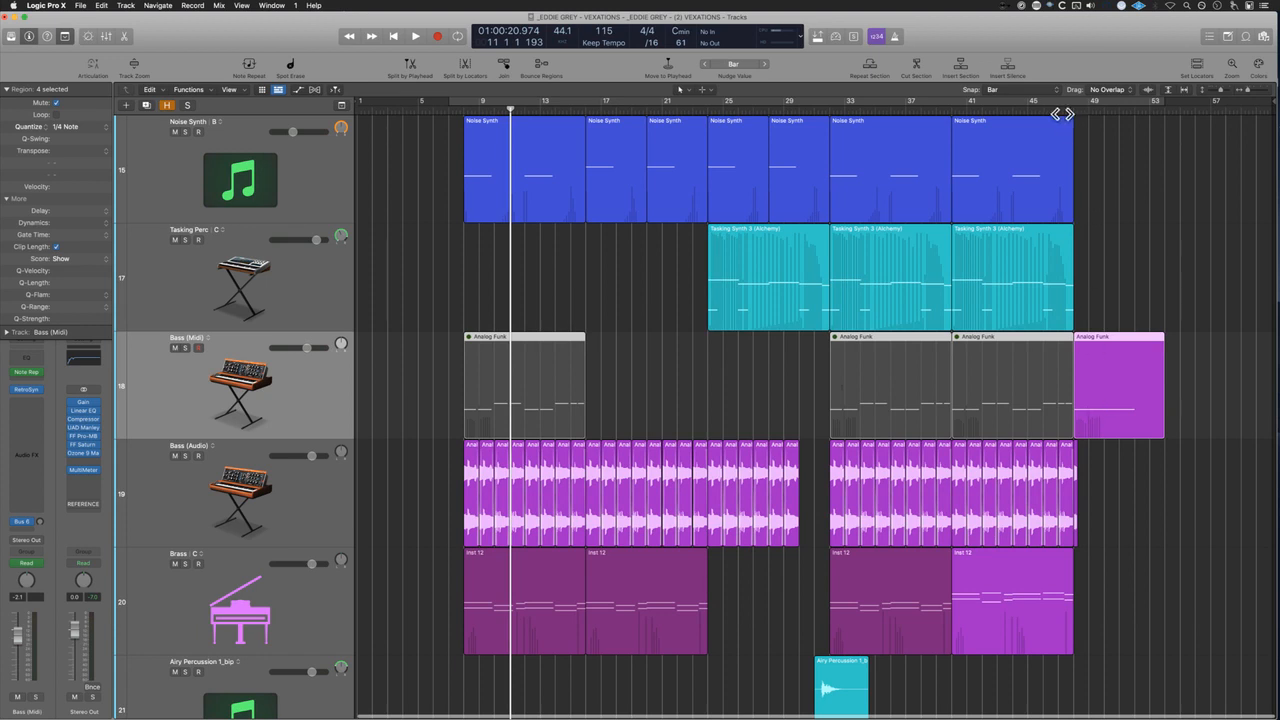
left_click(1059, 110)
left_click(1093, 384)
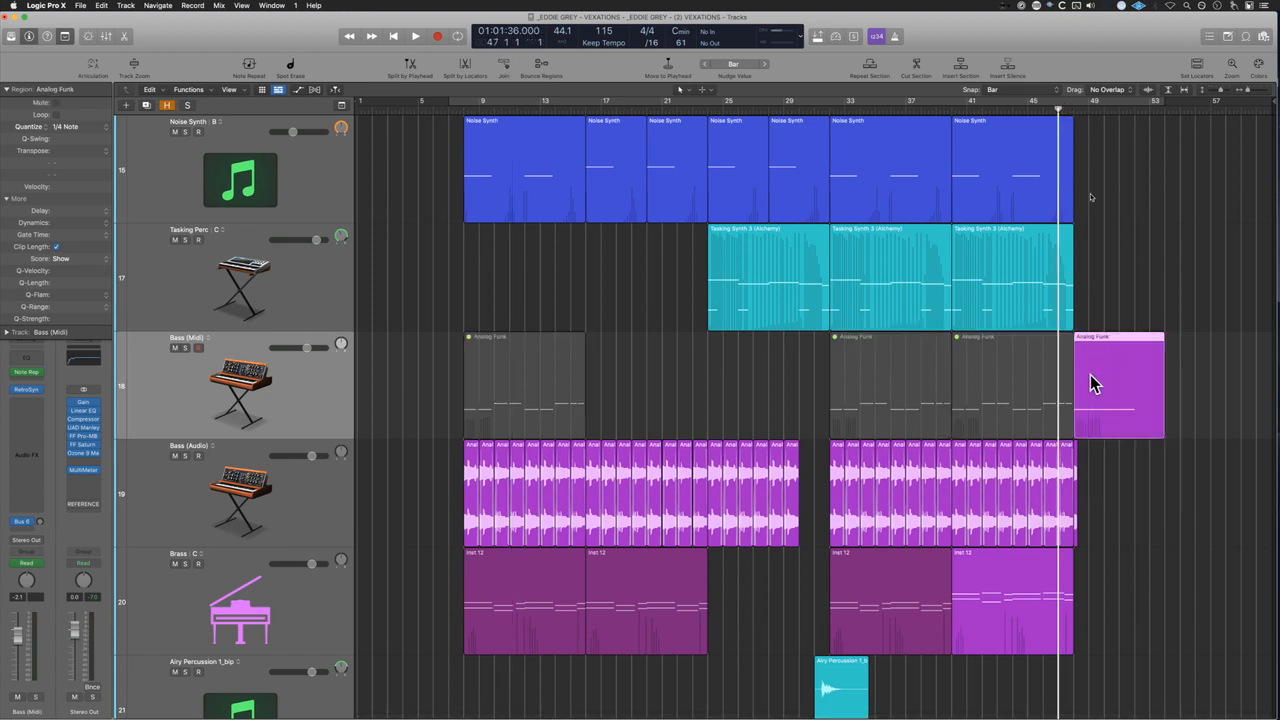
Step: Select the muted Bass (Midi) regions and the Bass (Audio) regions in turn to compare them, finishing with nothing selected
left_click_drag(383, 397, 953, 523)
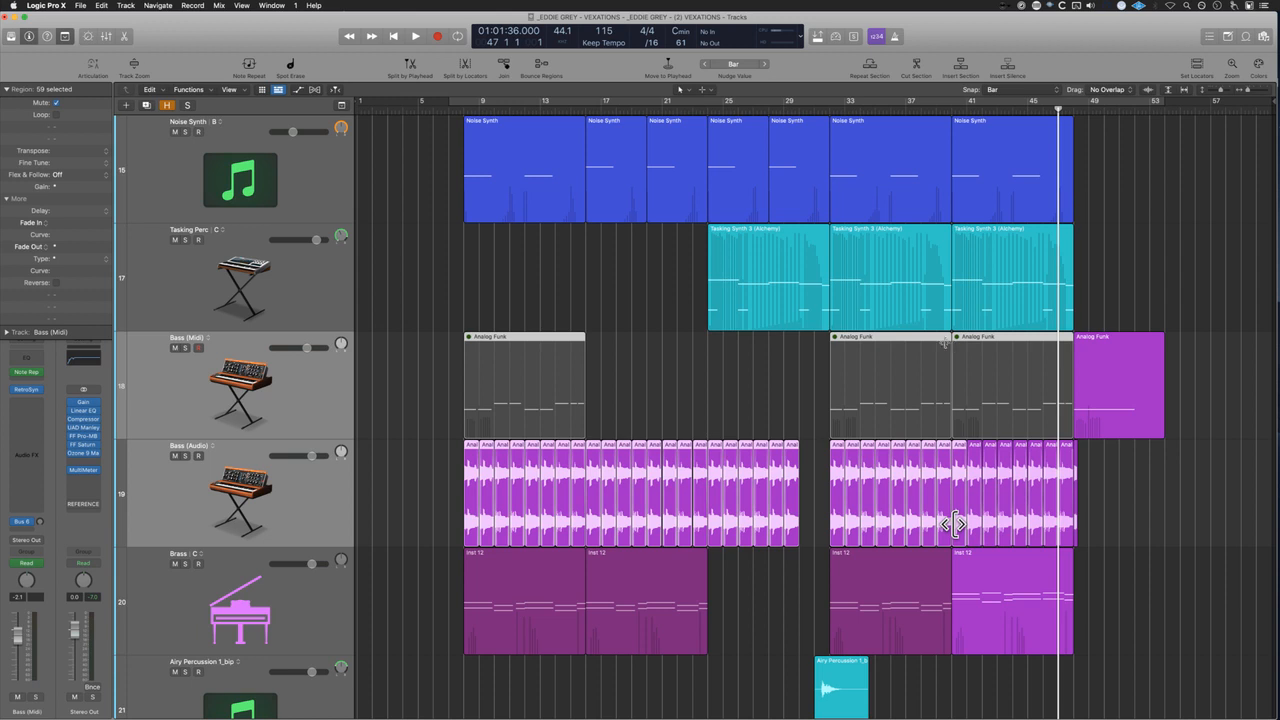
left_click_drag(401, 382, 1020, 400)
left_click_drag(436, 487, 1157, 523)
left_click(443, 427)
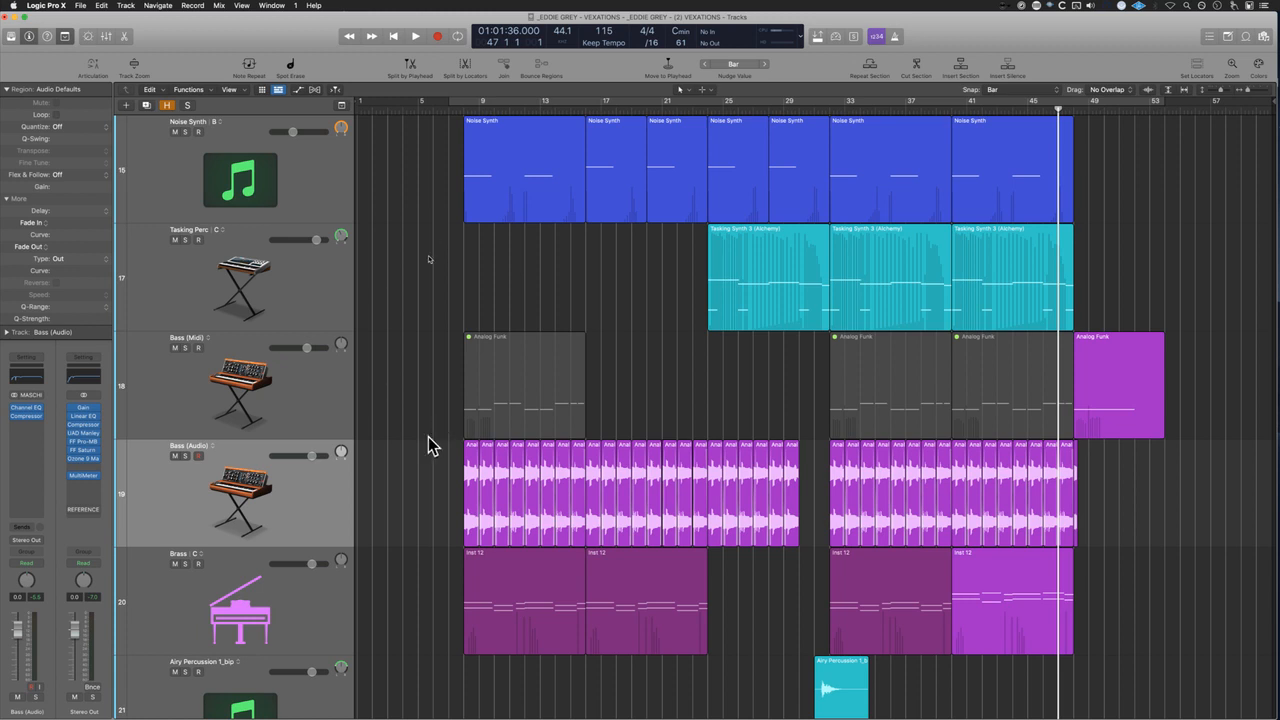
Step: Place the playhead at bar 7, inspect the Kontakt instrument on Brass track 20 and close its window
scroll(436, 451, "down", 3)
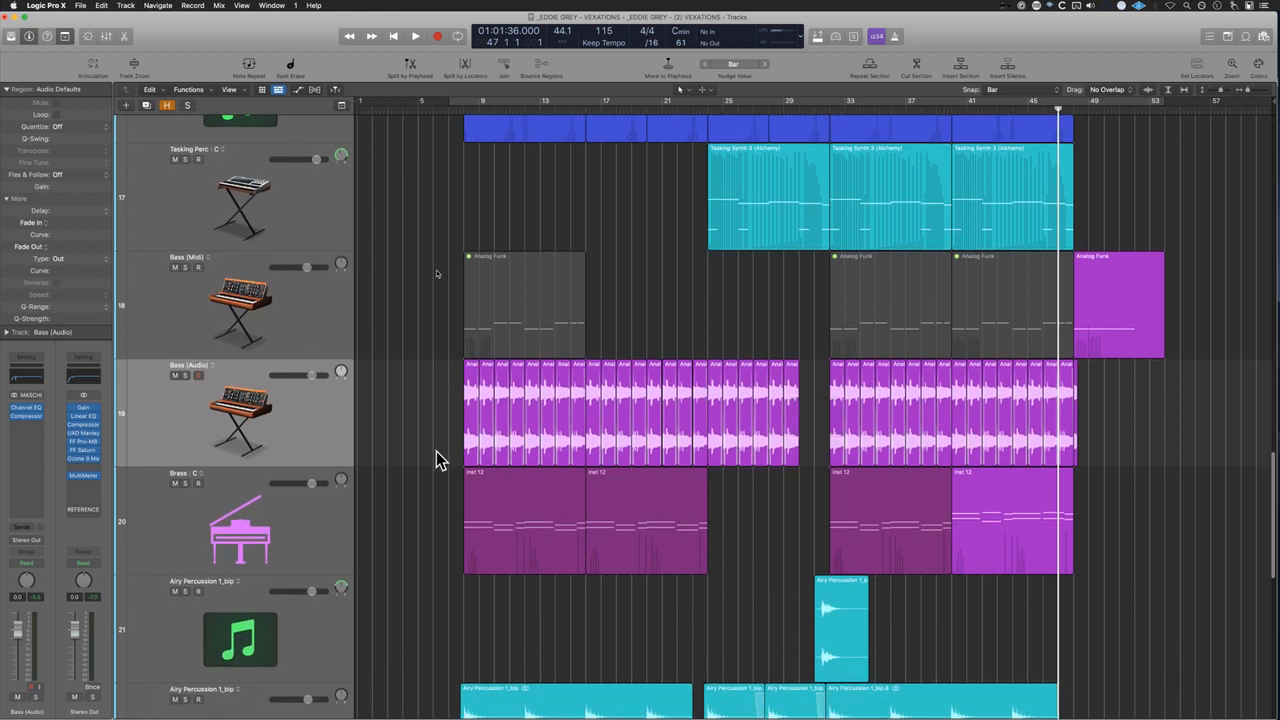
left_click(454, 484)
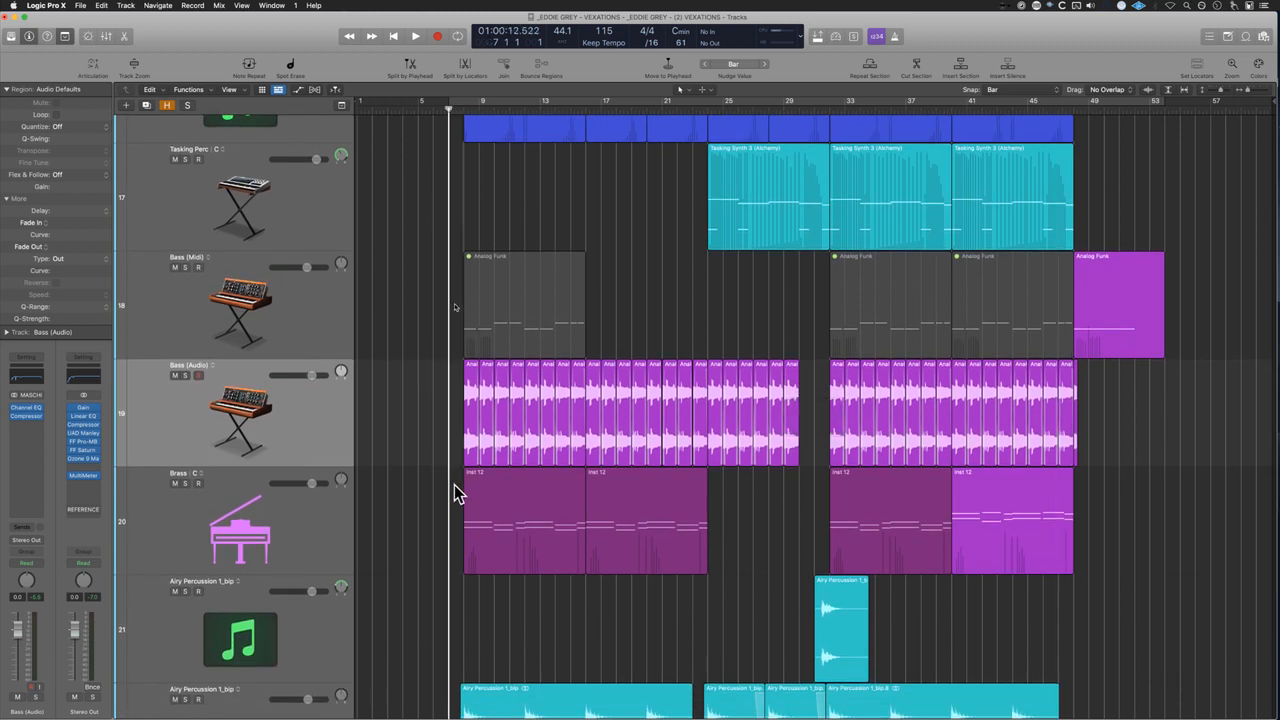
left_click(278, 524)
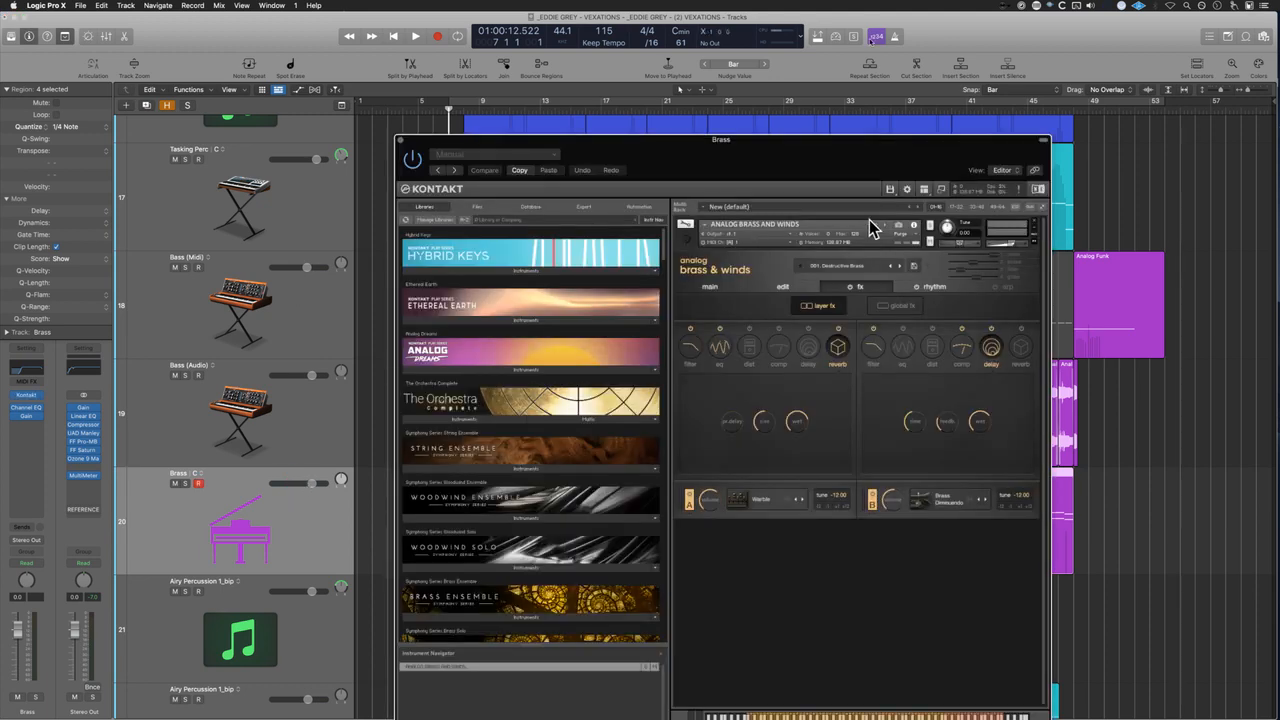
left_click_drag(861, 158, 1046, 40)
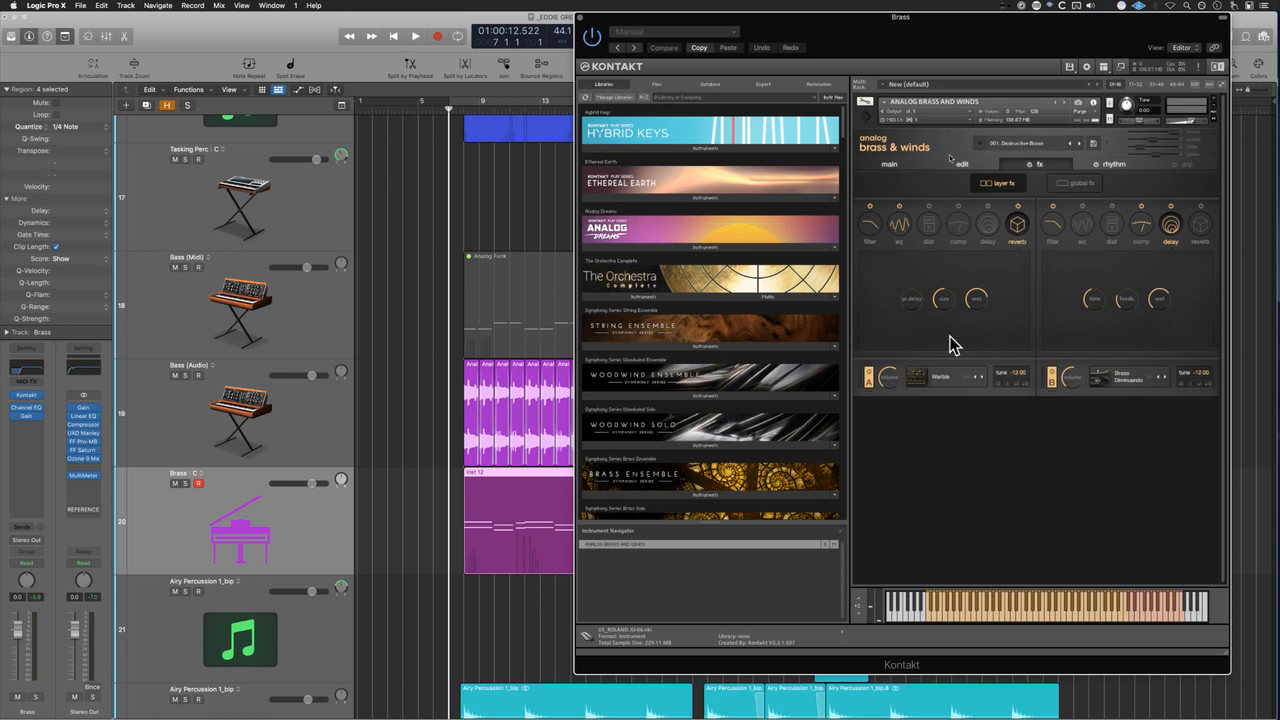
left_click(580, 18)
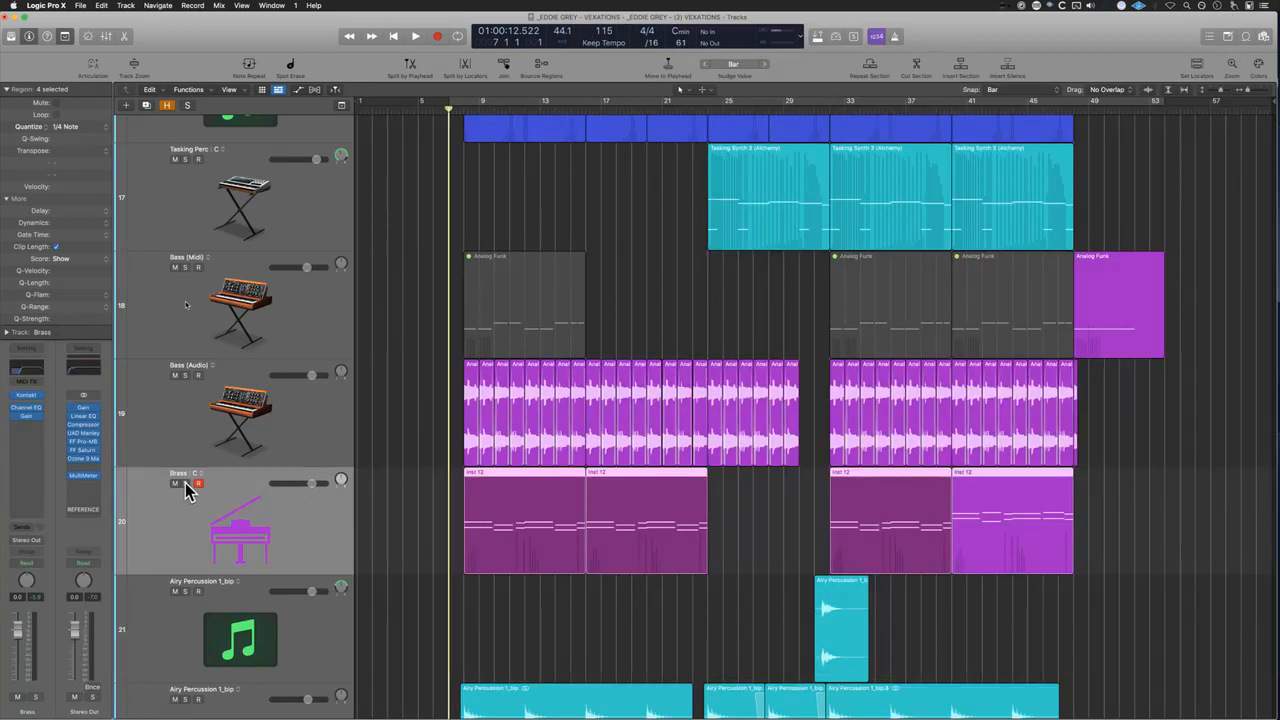
Step: Solo both Brass tracks, 20 and 13, and select the first two It's a Trap Synth regions on track 13
left_click(185, 483)
scroll(245, 520, "up", 1)
scroll(246, 520, "up", 10)
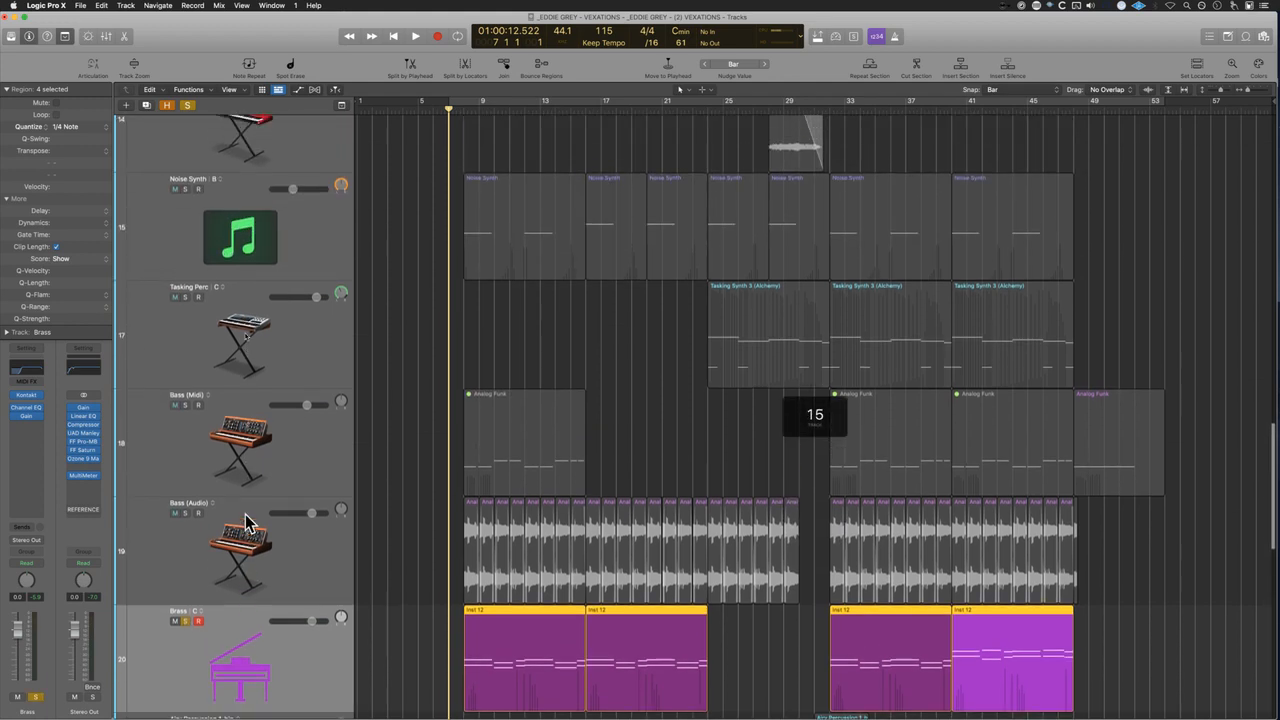
left_click(186, 328)
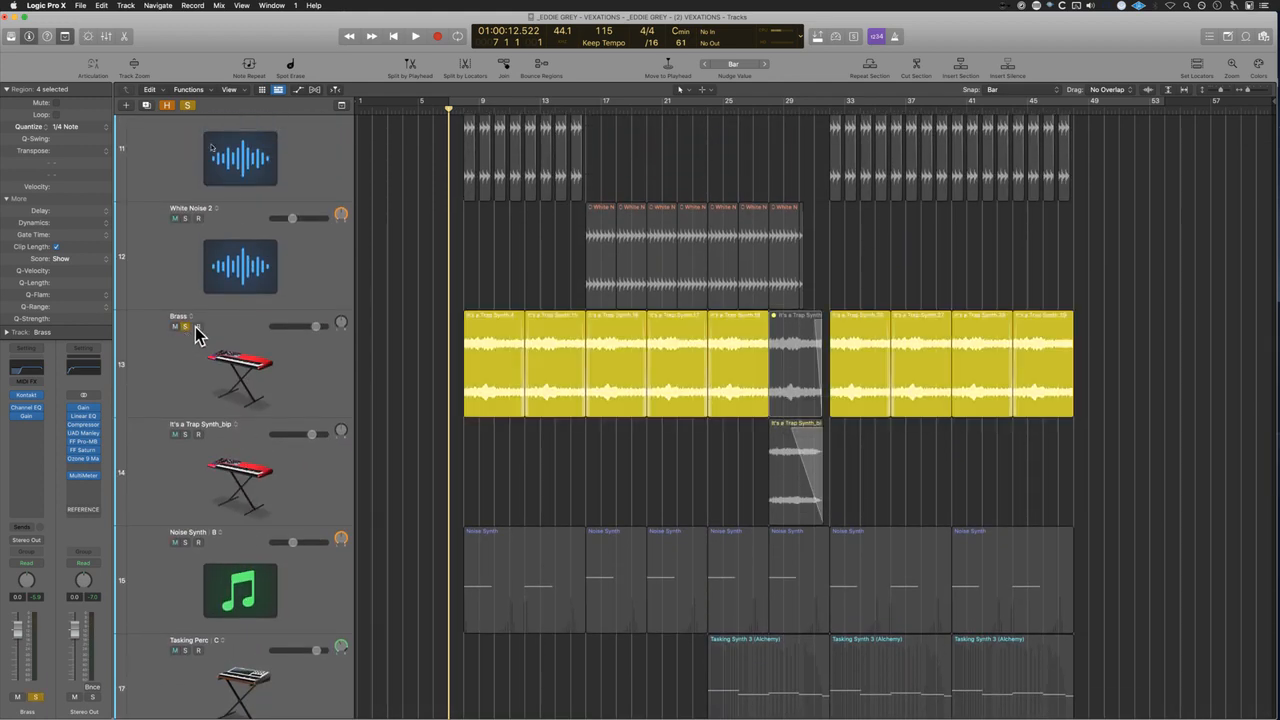
key("super+Right")
key("super+Right")
key("super+Right")
key("super+Right")
key("super+Right")
left_click_drag(435, 345, 1048, 365)
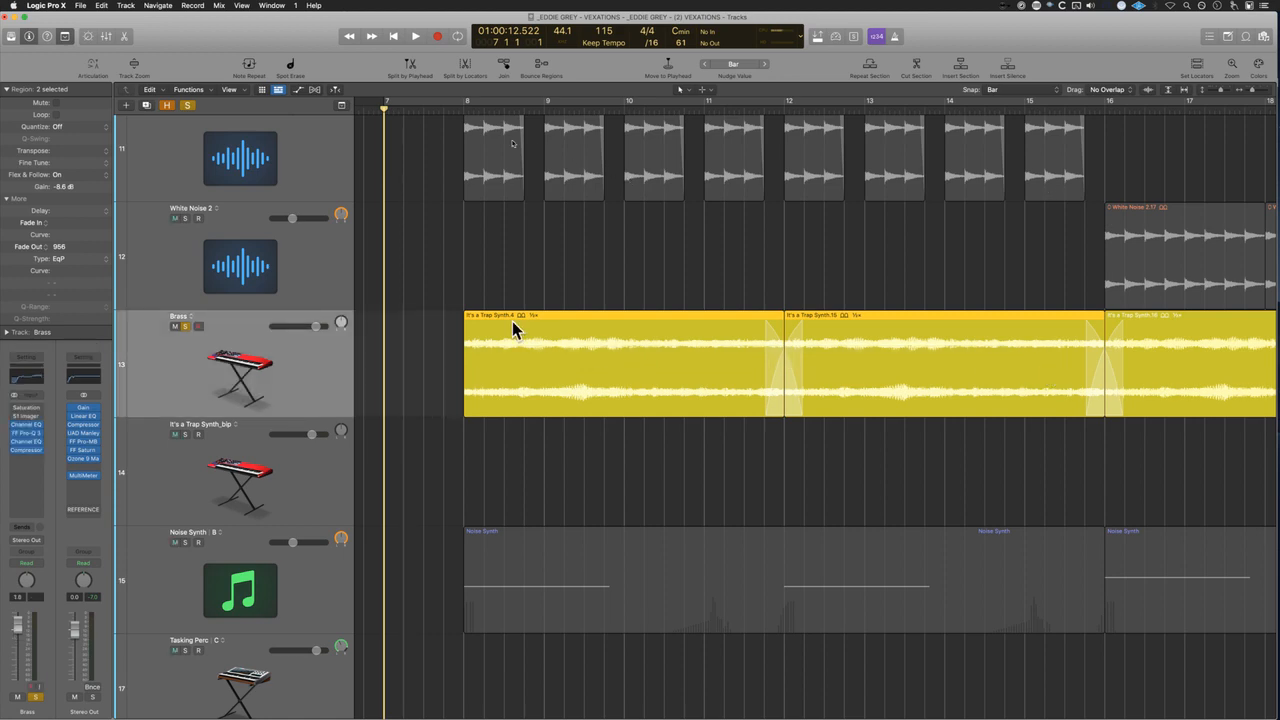
Step: Play the two soloed Brass tracks together from bar 7, beat 4 to the end of bar 16
scroll(512, 329, "down", 10)
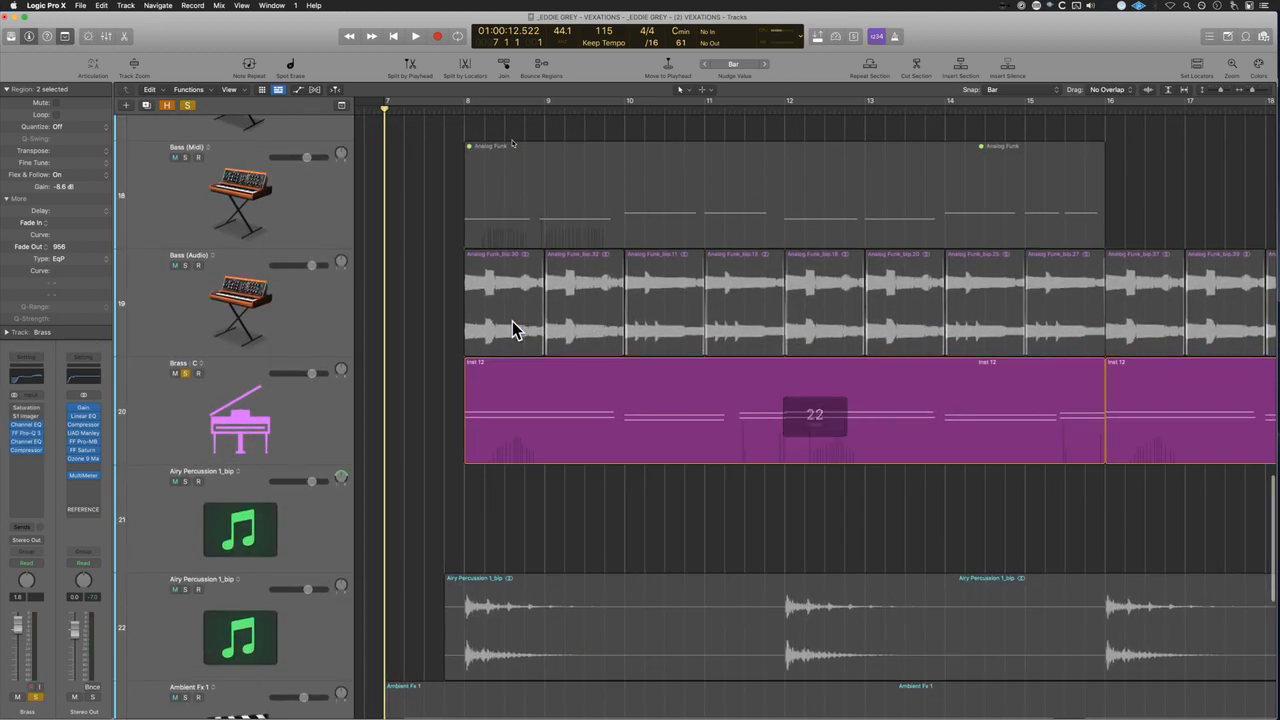
key("super+Up")
key("super+Up")
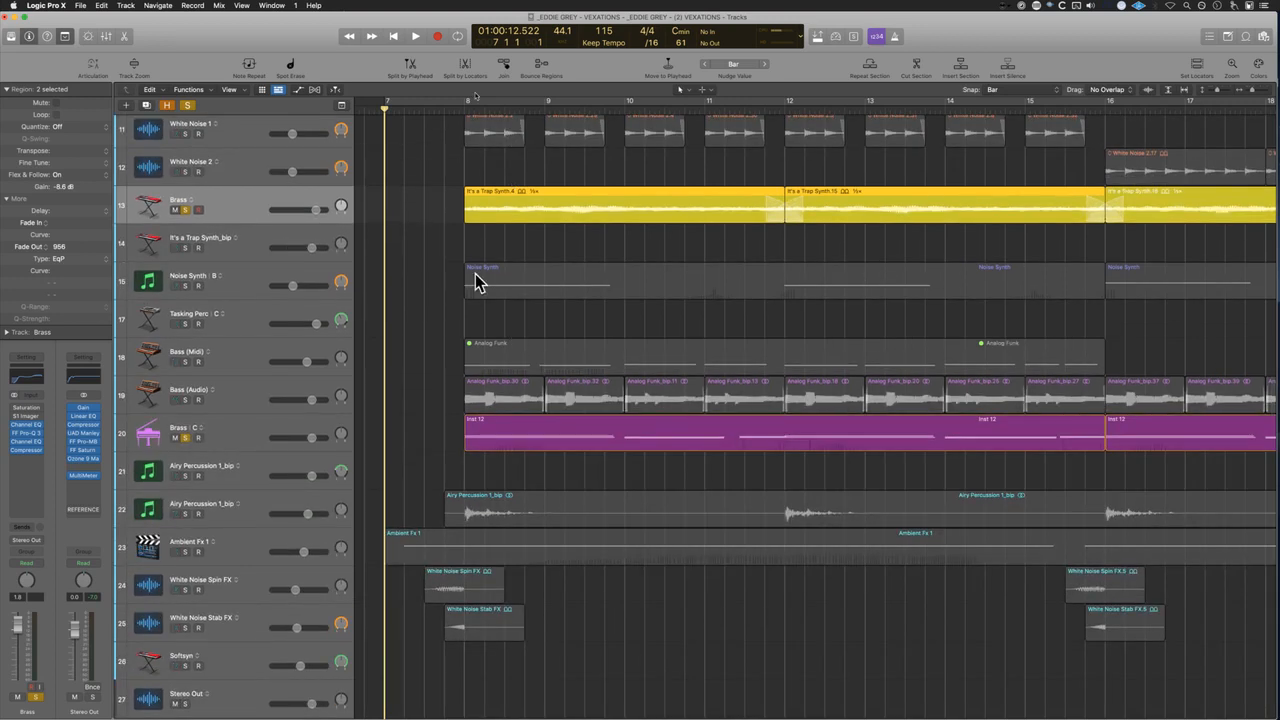
left_click(446, 103)
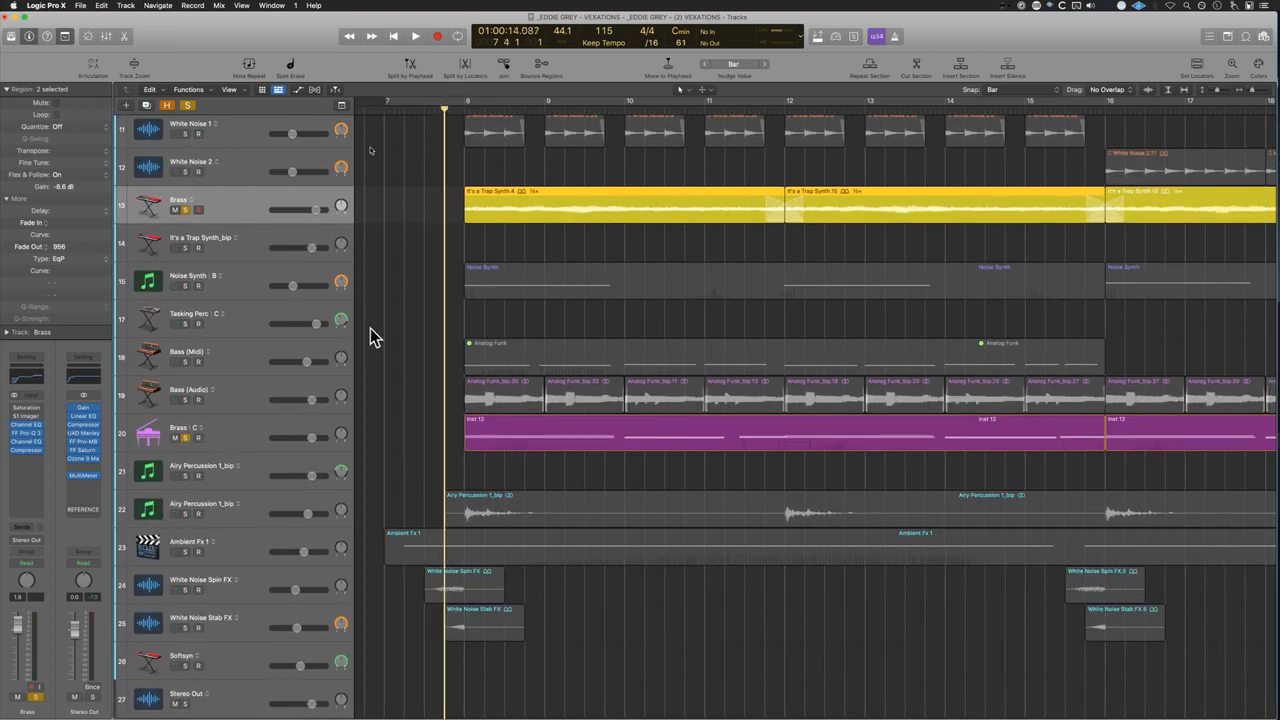
key("space")
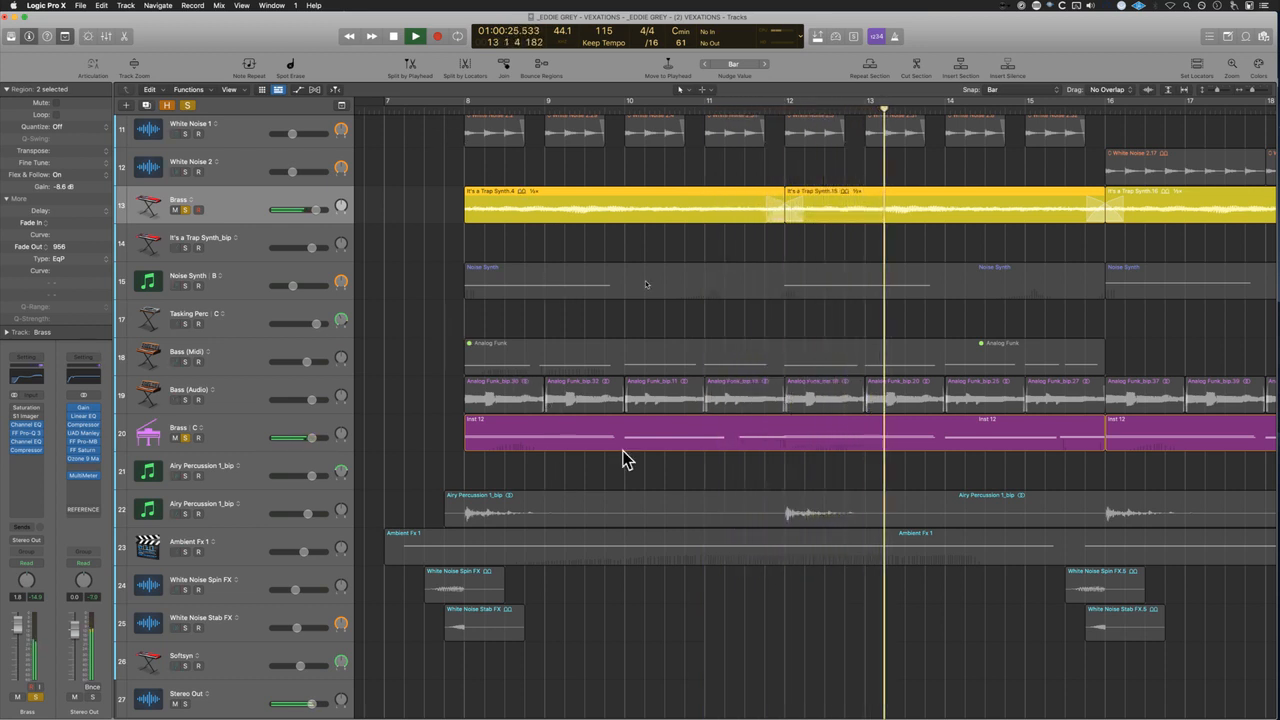
key("super+Left")
key("super+Left")
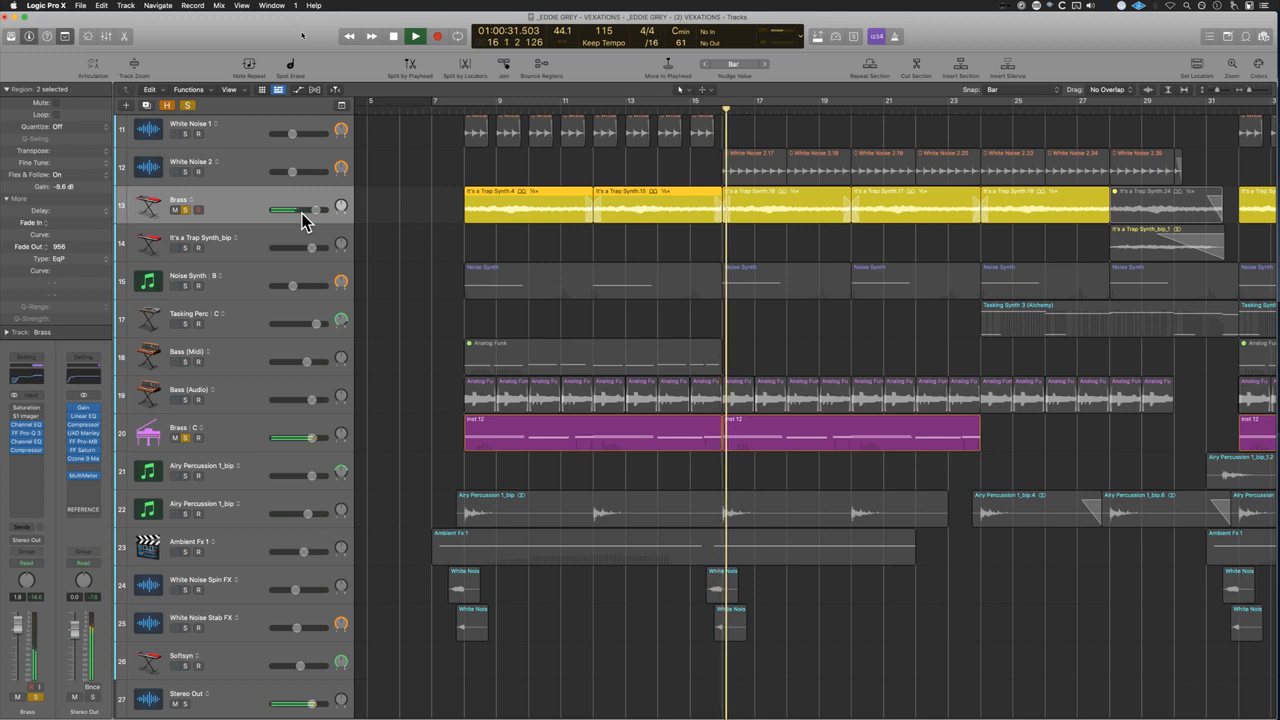
key("space")
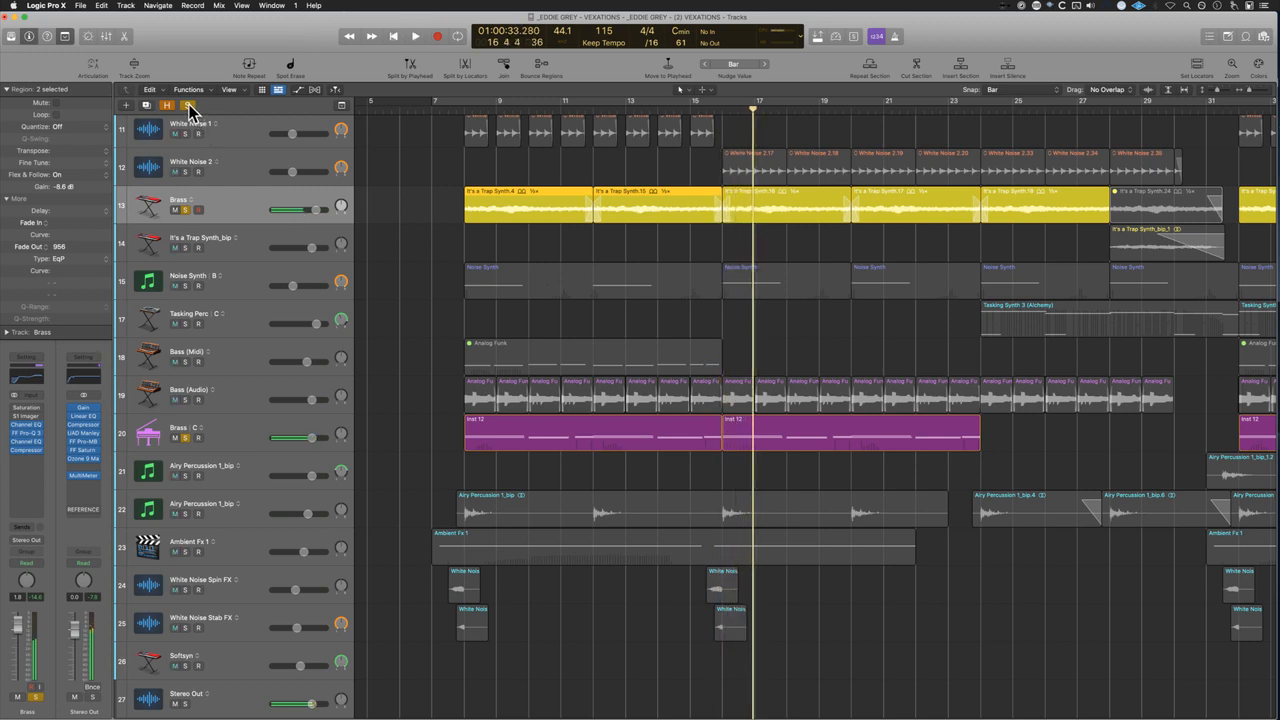
Step: Clear the solos, deselect the regions and select Brass track 20 with its Inst 12 regions
left_click(188, 105)
left_click(405, 444)
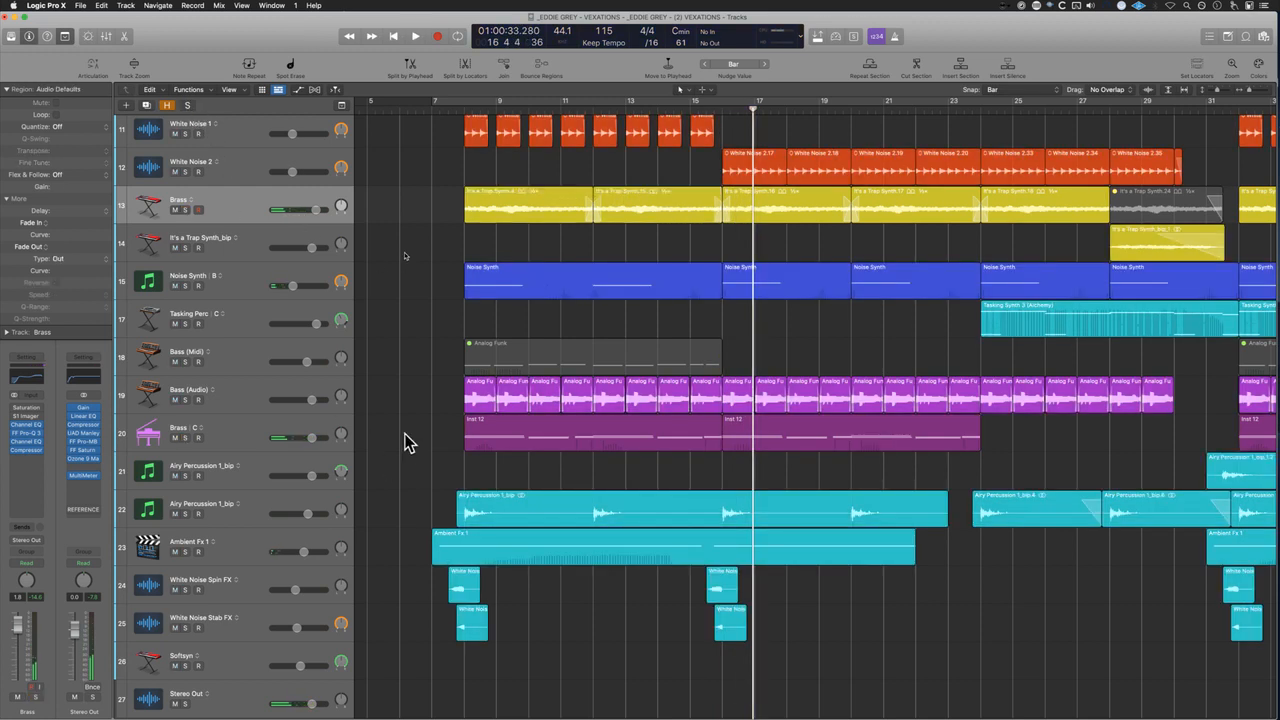
left_click(272, 435)
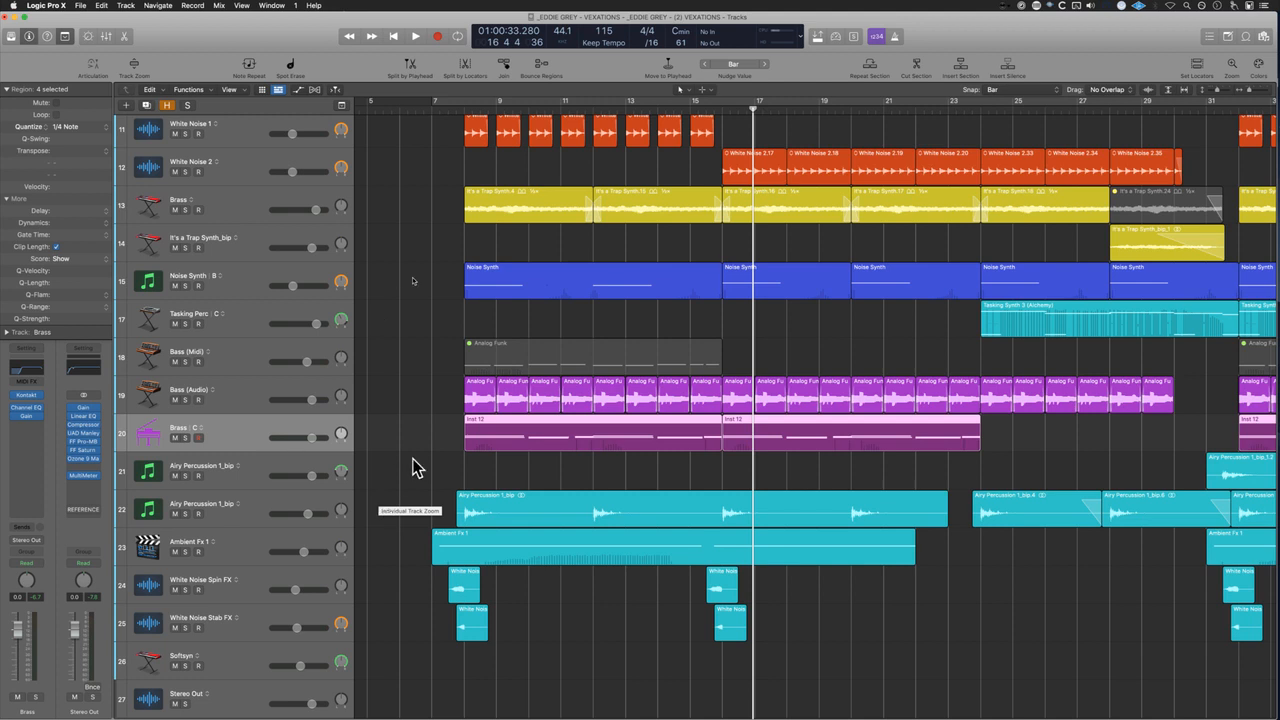
Step: Place the playhead at bar 8 and select the early White Noise and Brass regions on tracks 11 to 13
left_click(462, 324)
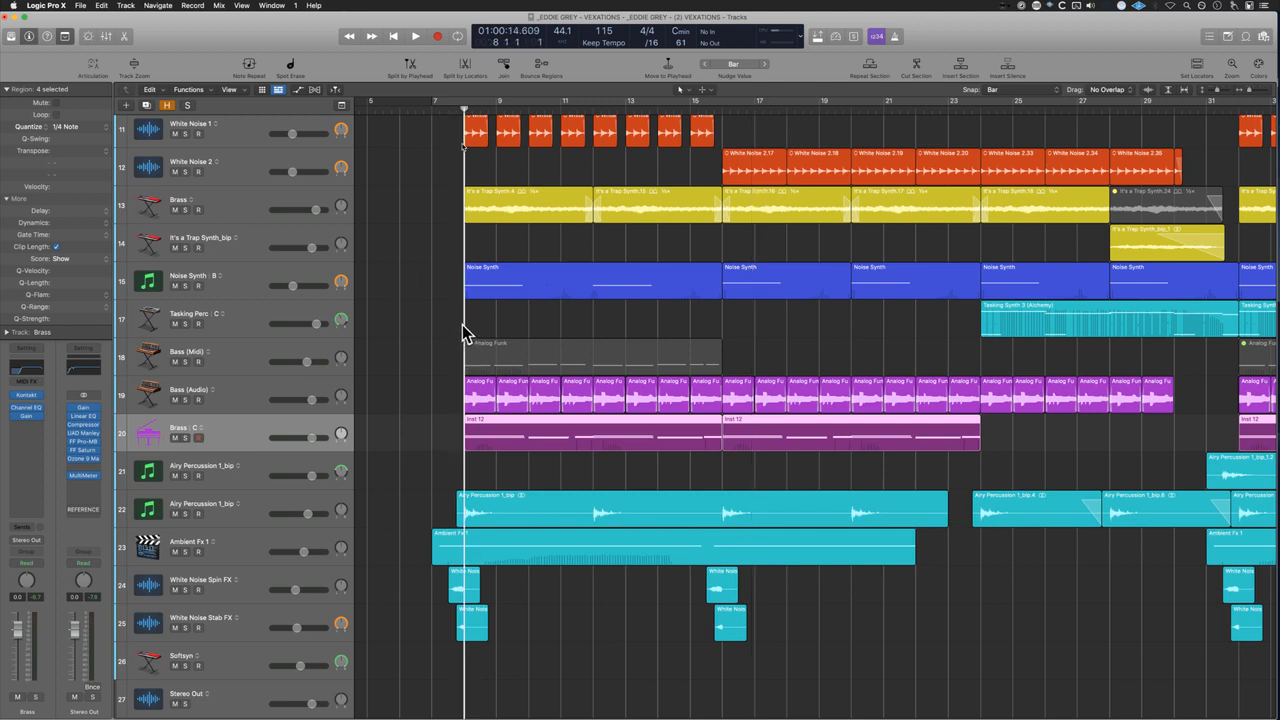
left_click_drag(404, 200, 936, 290)
left_click_drag(830, 254, 420, 126)
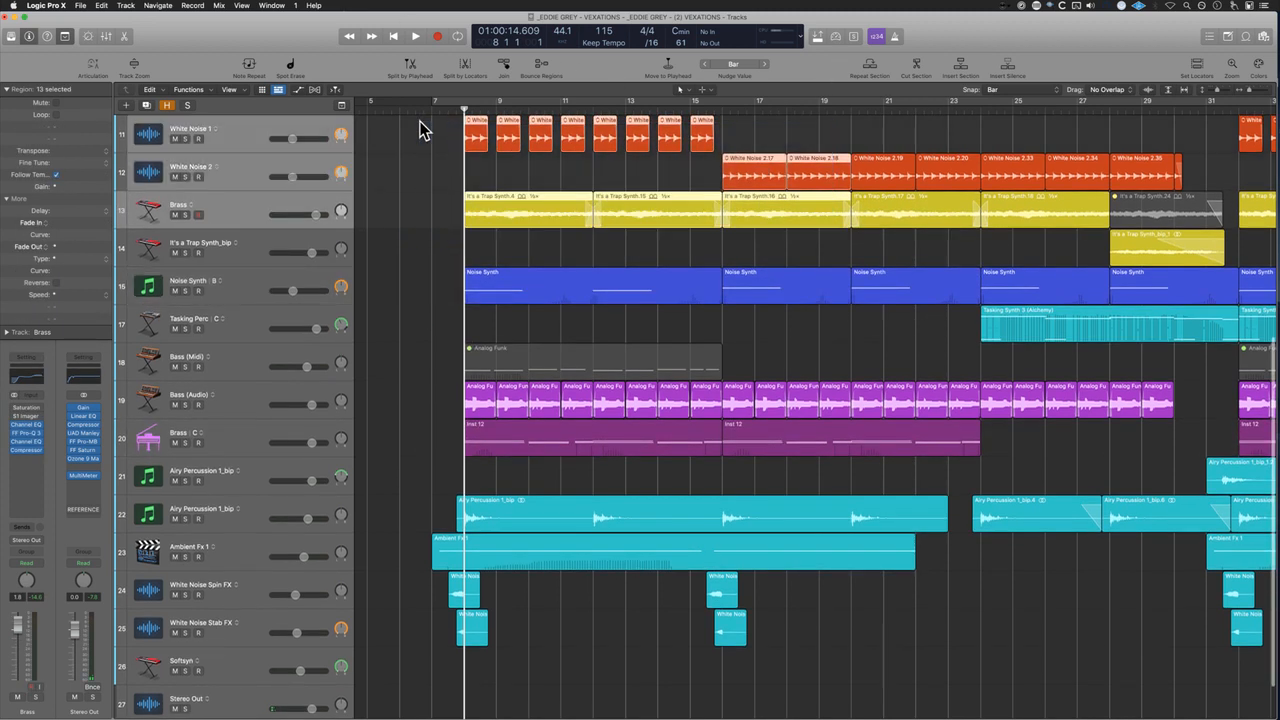
Step: Clear the "impact" search in the loop browser, look through the full Apple Loops list and close the browser
key("o")
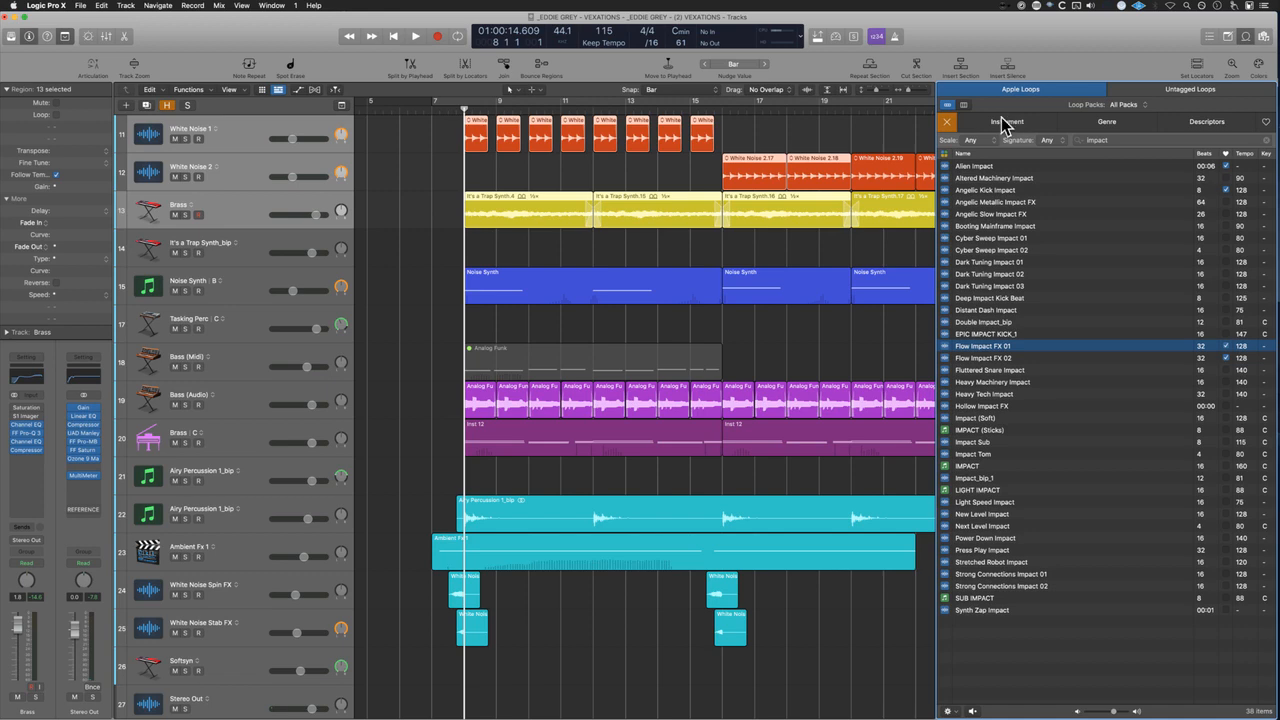
left_click(949, 122)
scroll(1043, 380, "down", 15)
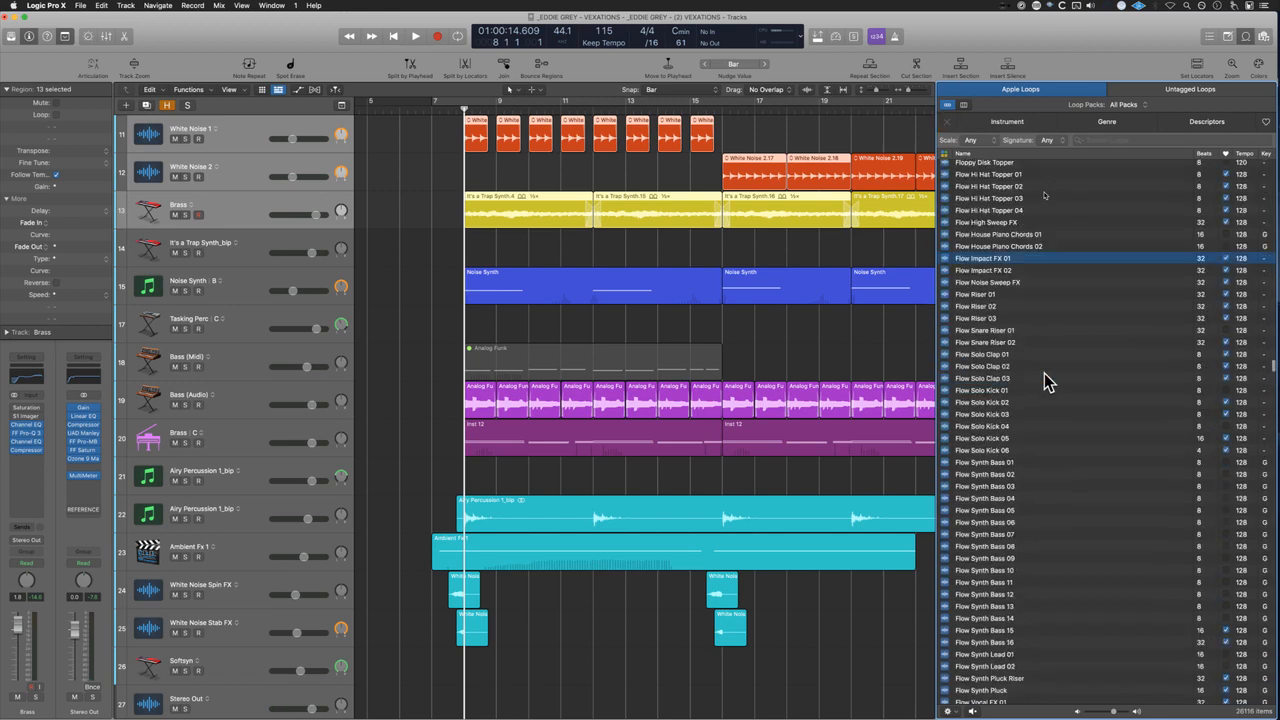
left_click(851, 346)
key("o")
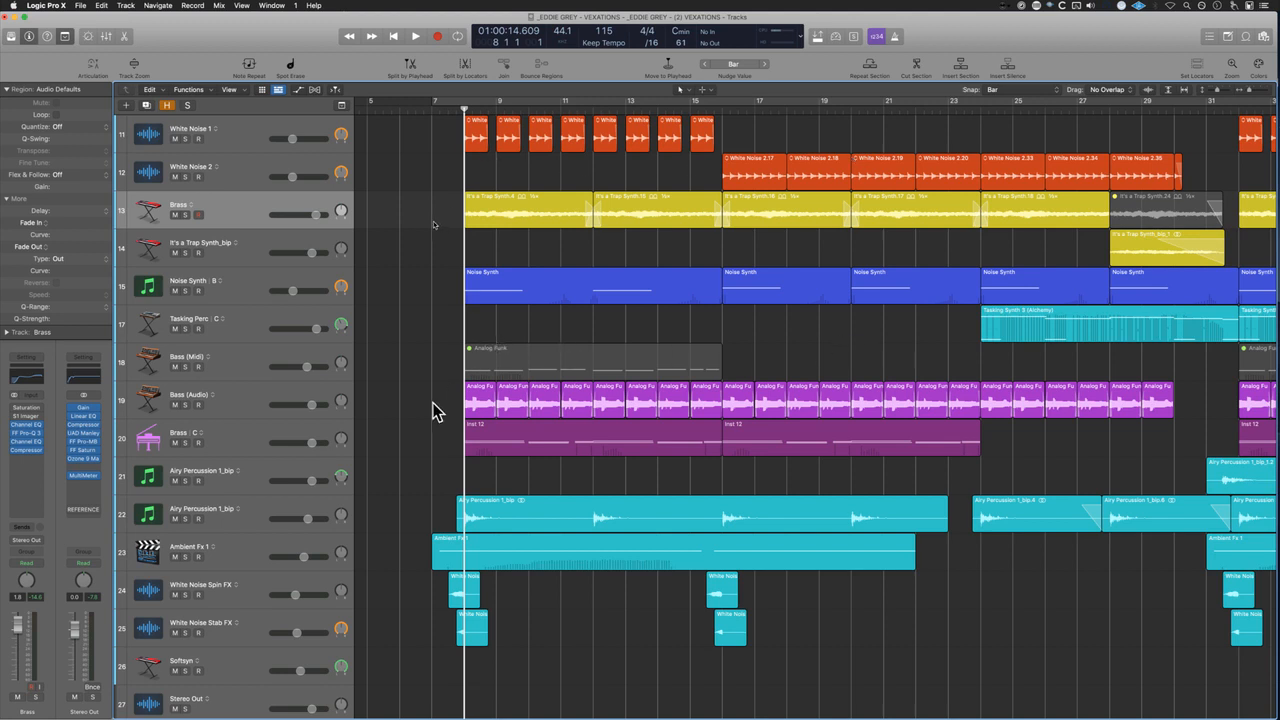
Step: Select the Bass (Audio) and Brass regions on tracks 19 and 20 from bar 8 to bar 24, and deselect them
left_click_drag(434, 407, 975, 455)
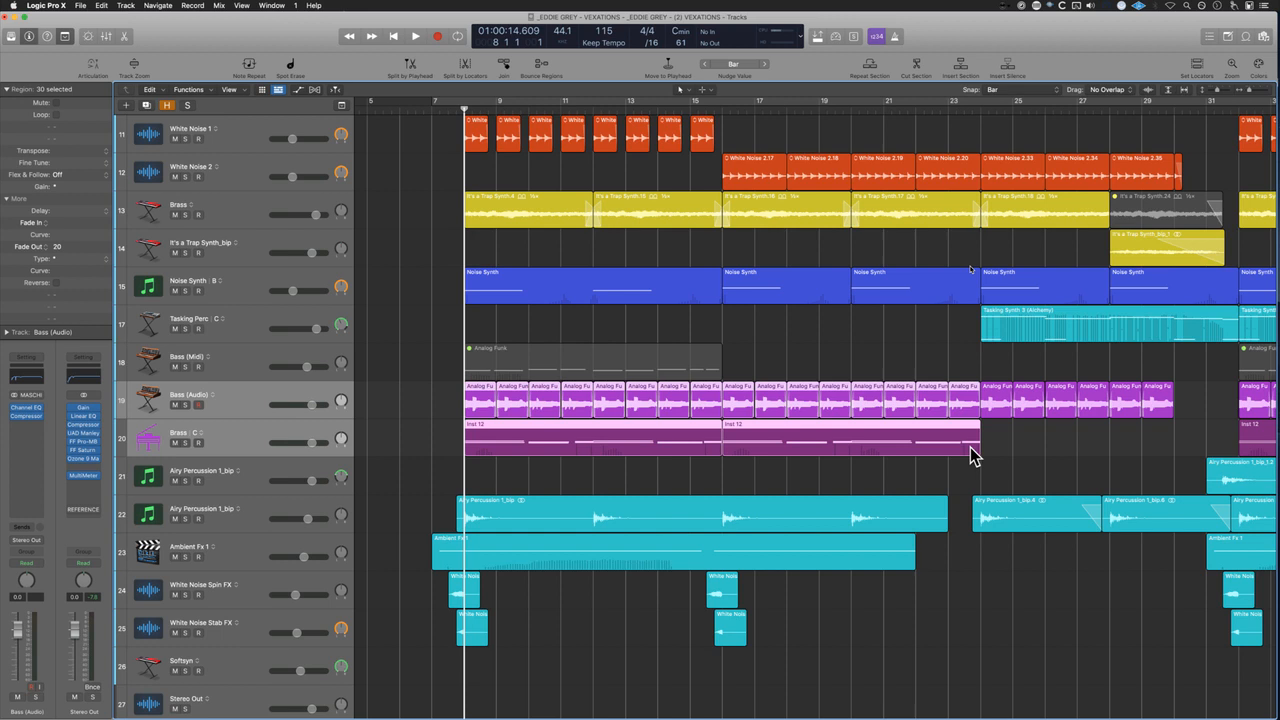
left_click_drag(435, 399, 954, 444)
left_click_drag(396, 404, 957, 450)
left_click(421, 466)
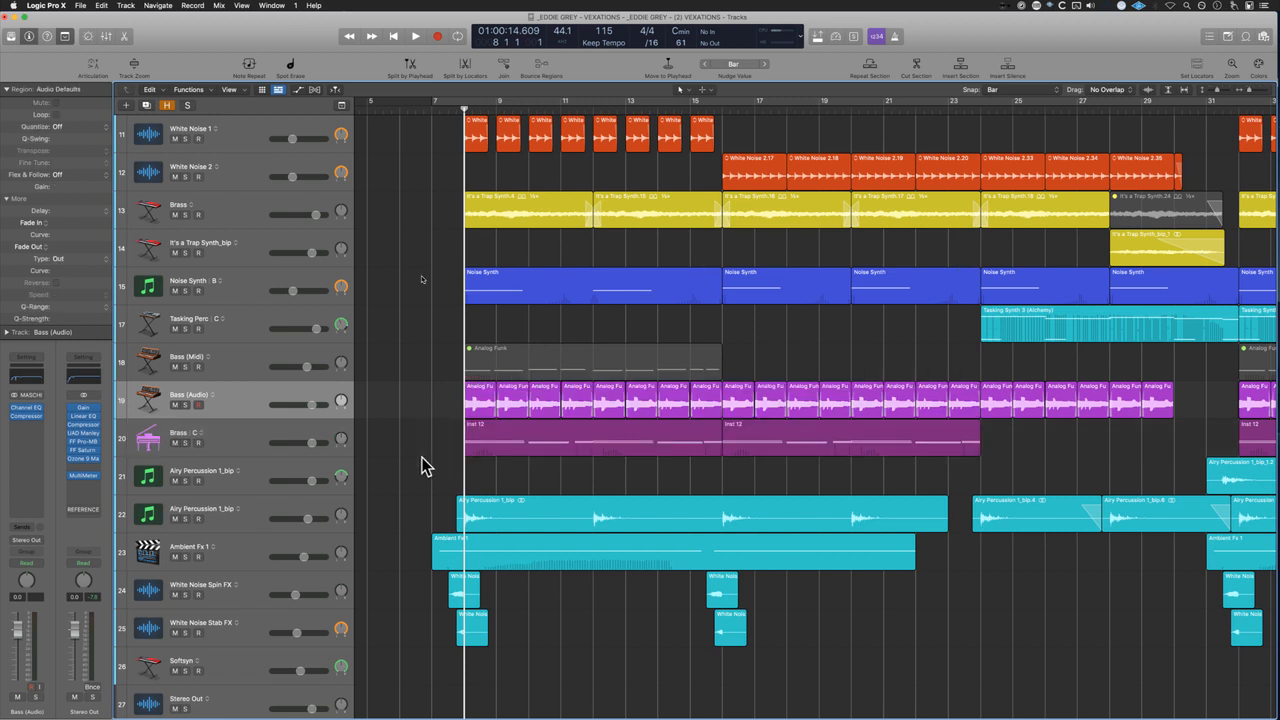
Step: Select the effects tracks from Airy Percussion 1_bip on track 21 to White Noise Stab FX on track 25, with their regions
key("z")
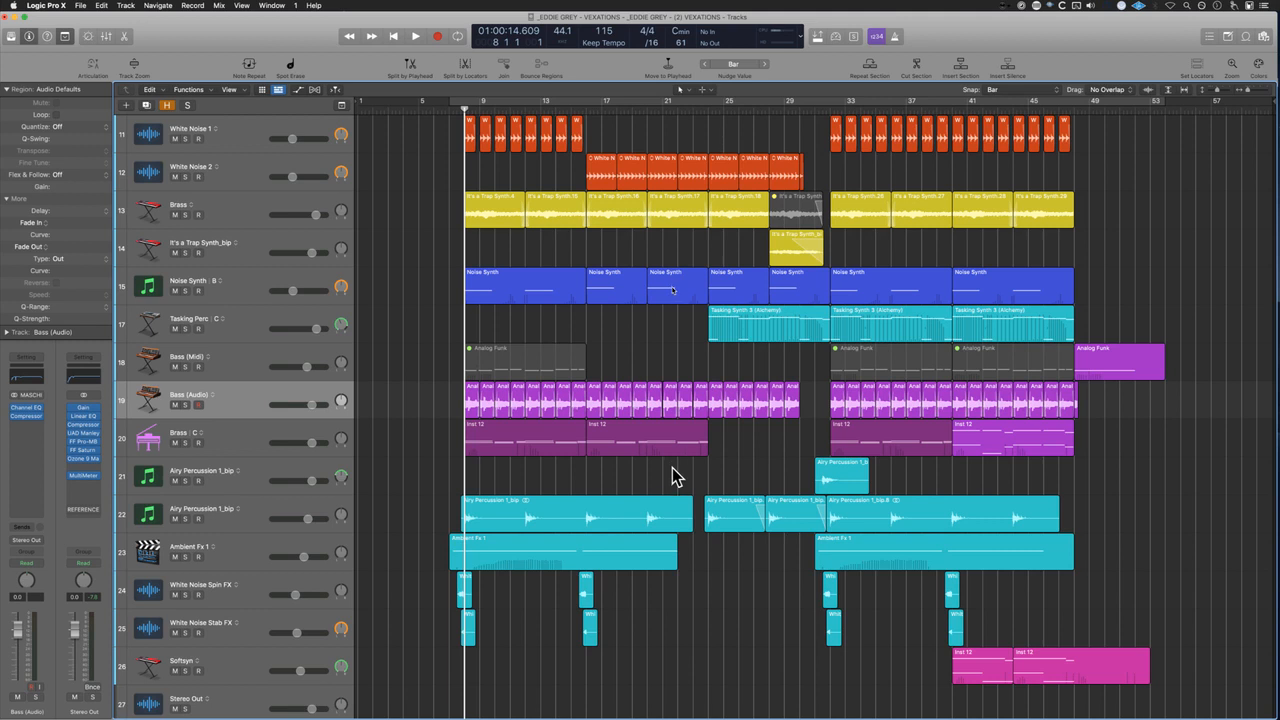
left_click(246, 479)
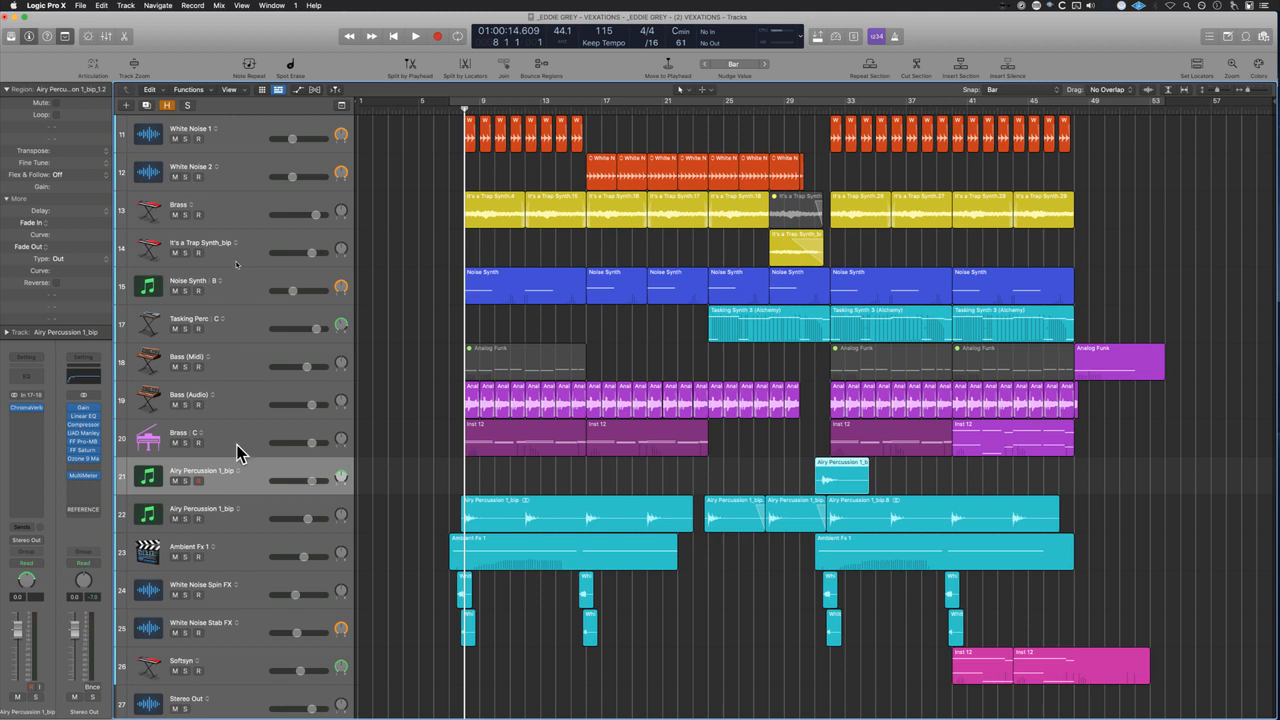
scroll(351, 601, "down", 2)
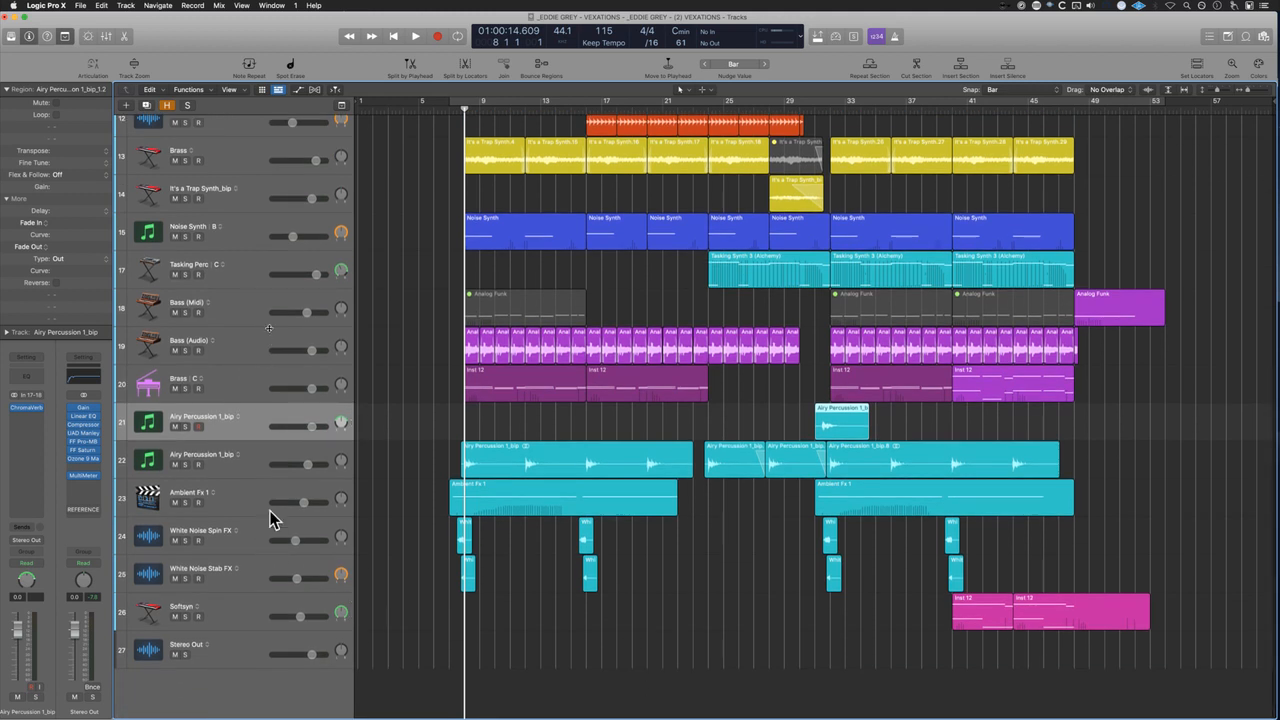
left_click(238, 586, "shift")
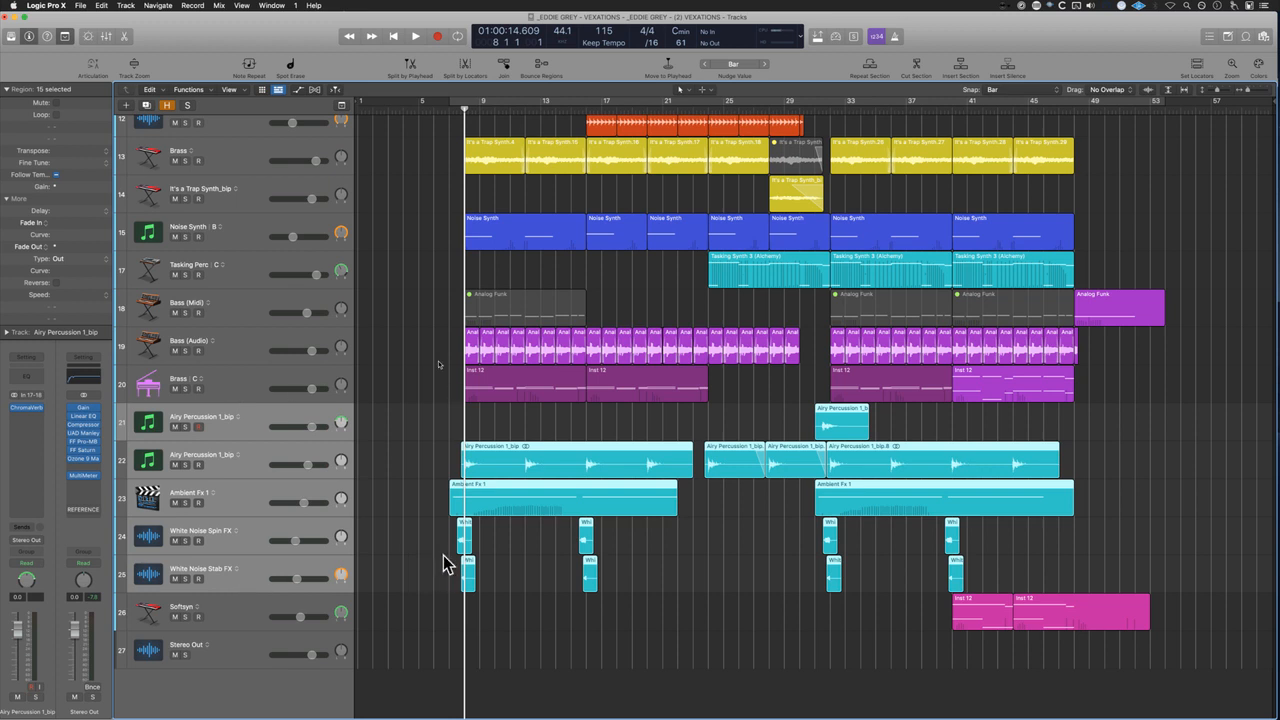
left_click_drag(392, 425, 1133, 583)
Step: Recolor the three Tasking Synth regions on Tasking Perc track 17 dark blue and close the color palette
left_click(287, 256)
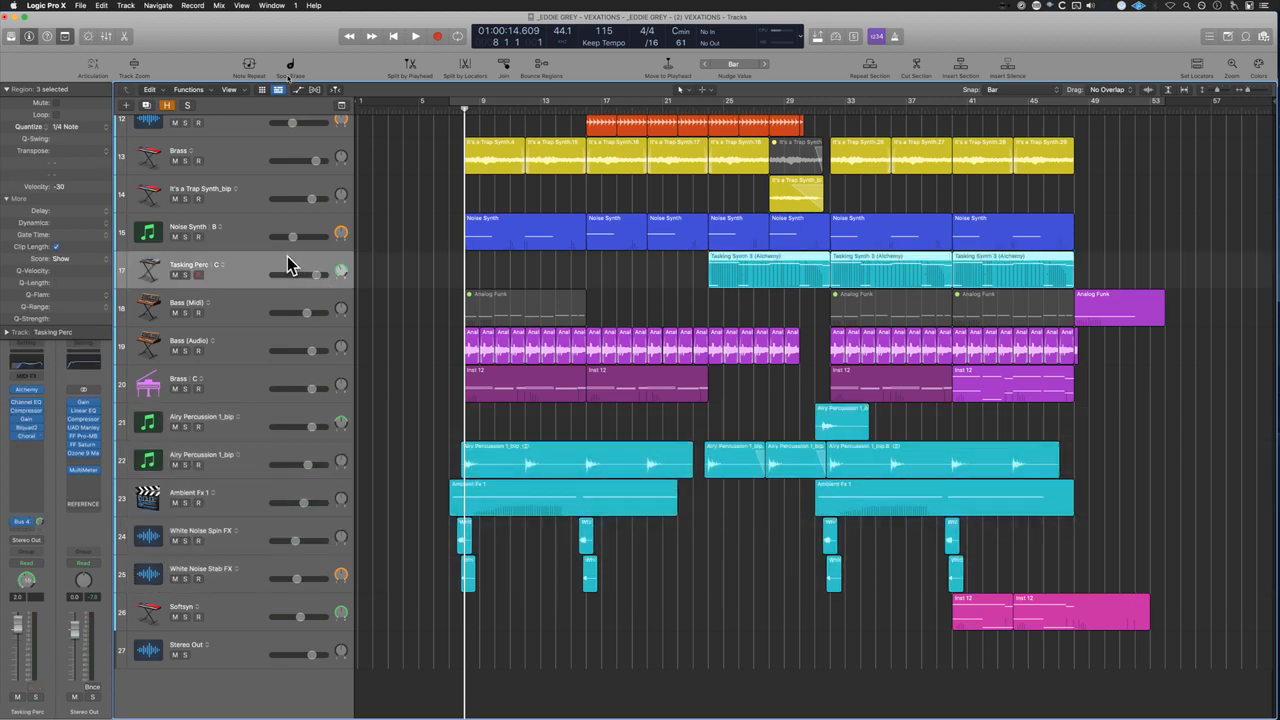
key("alt+c")
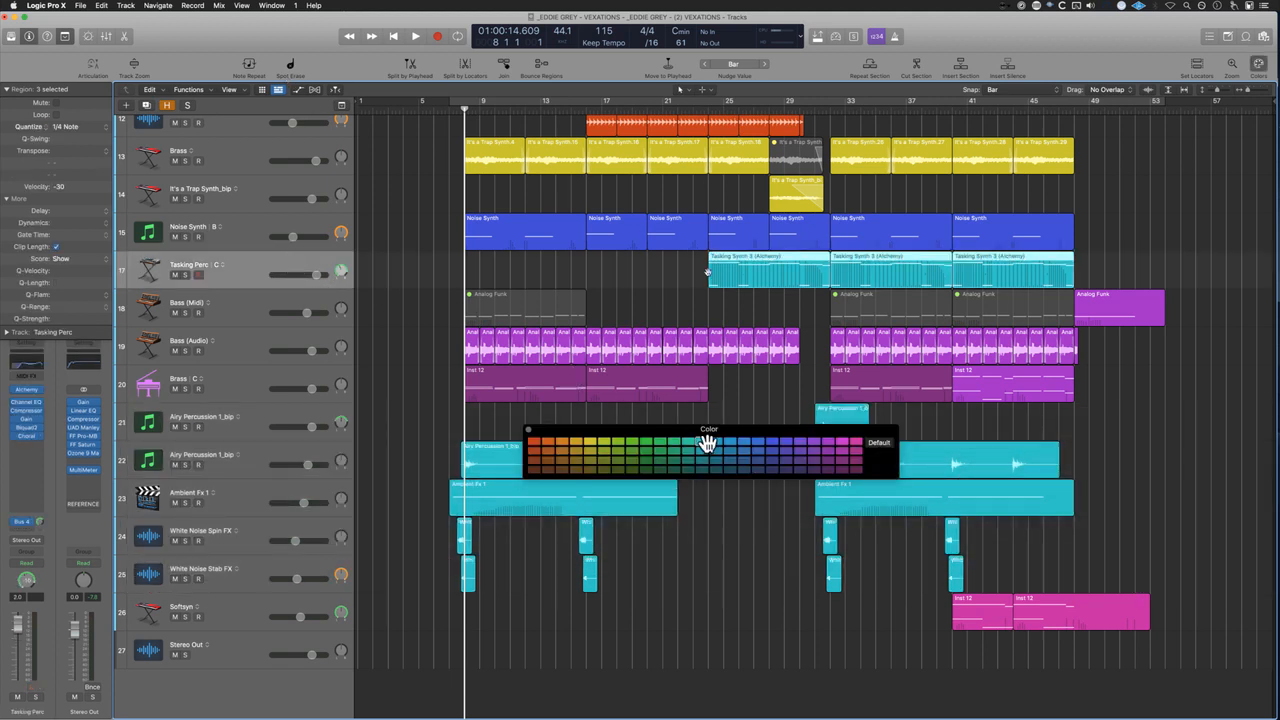
left_click(771, 450)
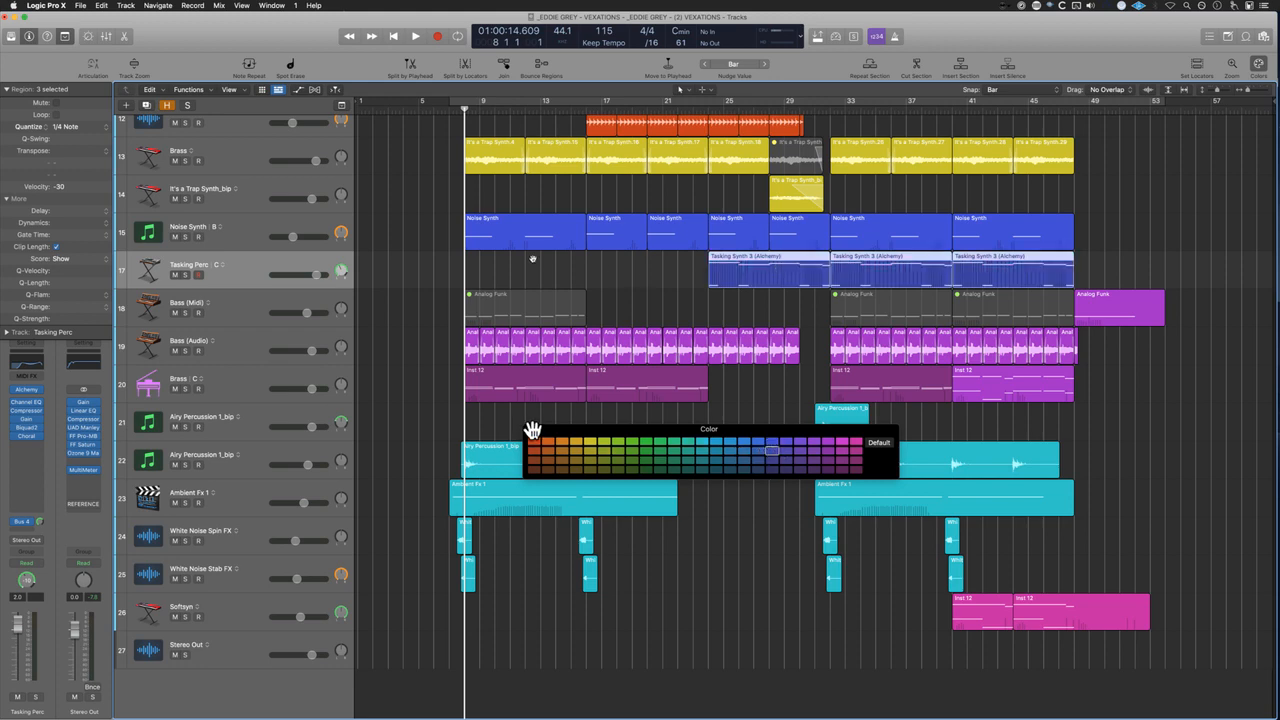
left_click(531, 429)
Step: Solo the effects tracks 21 to 25, from Airy Percussion 1_bip to White Noise Stab FX
left_click_drag(381, 440, 1180, 545)
key("super+Right")
key("super+Right")
key("super+Right")
key("super+Right")
key("super+Right")
key("super+Right")
scroll(714, 638, "left", 3)
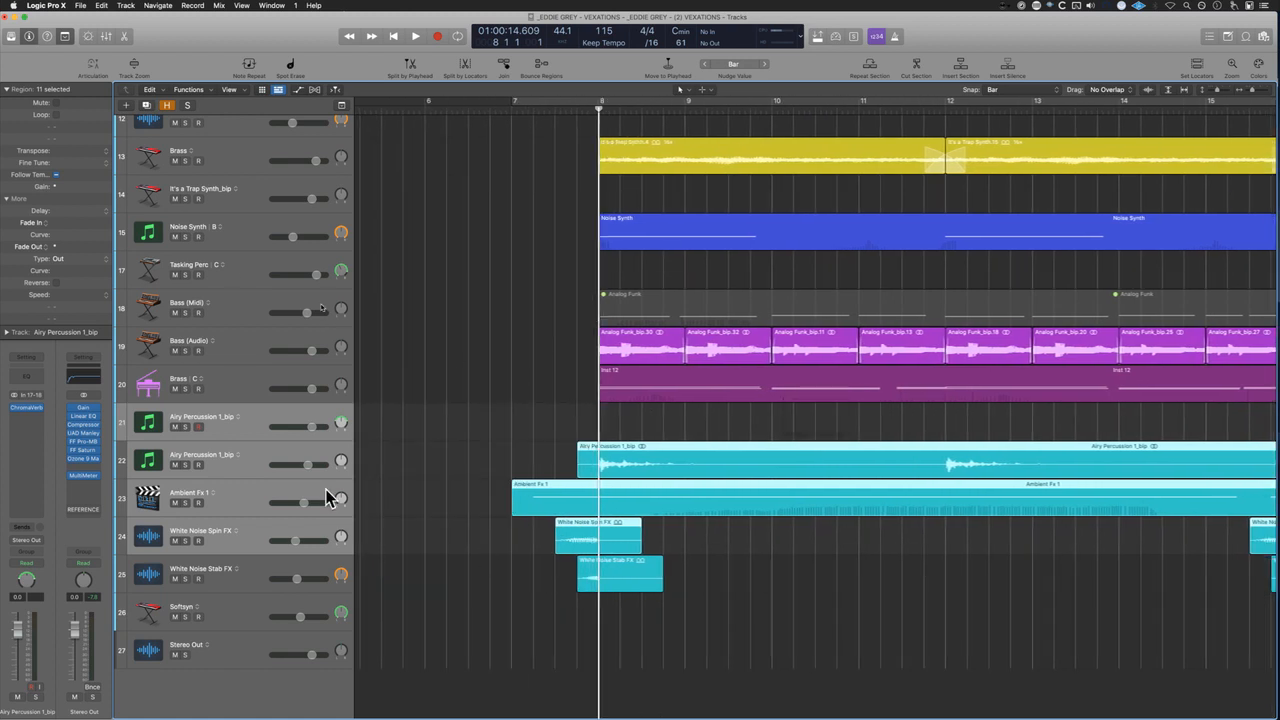
left_click(186, 427)
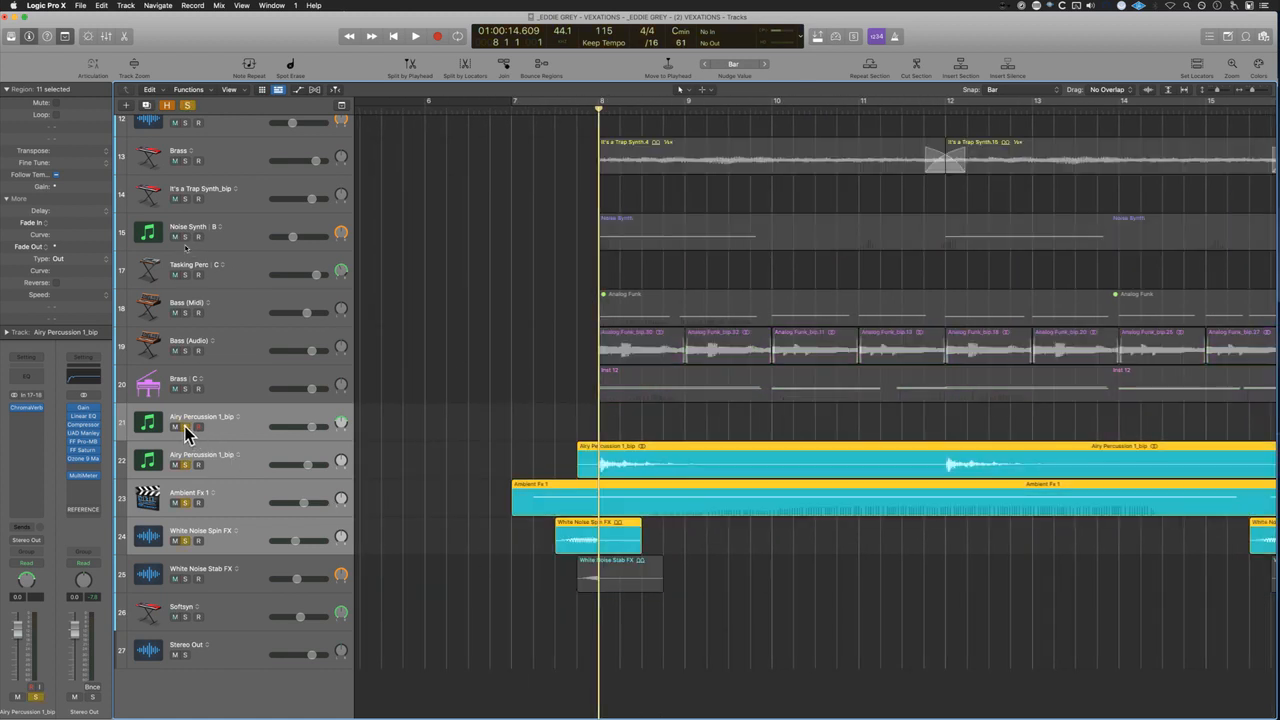
left_click(192, 572)
left_click(185, 579)
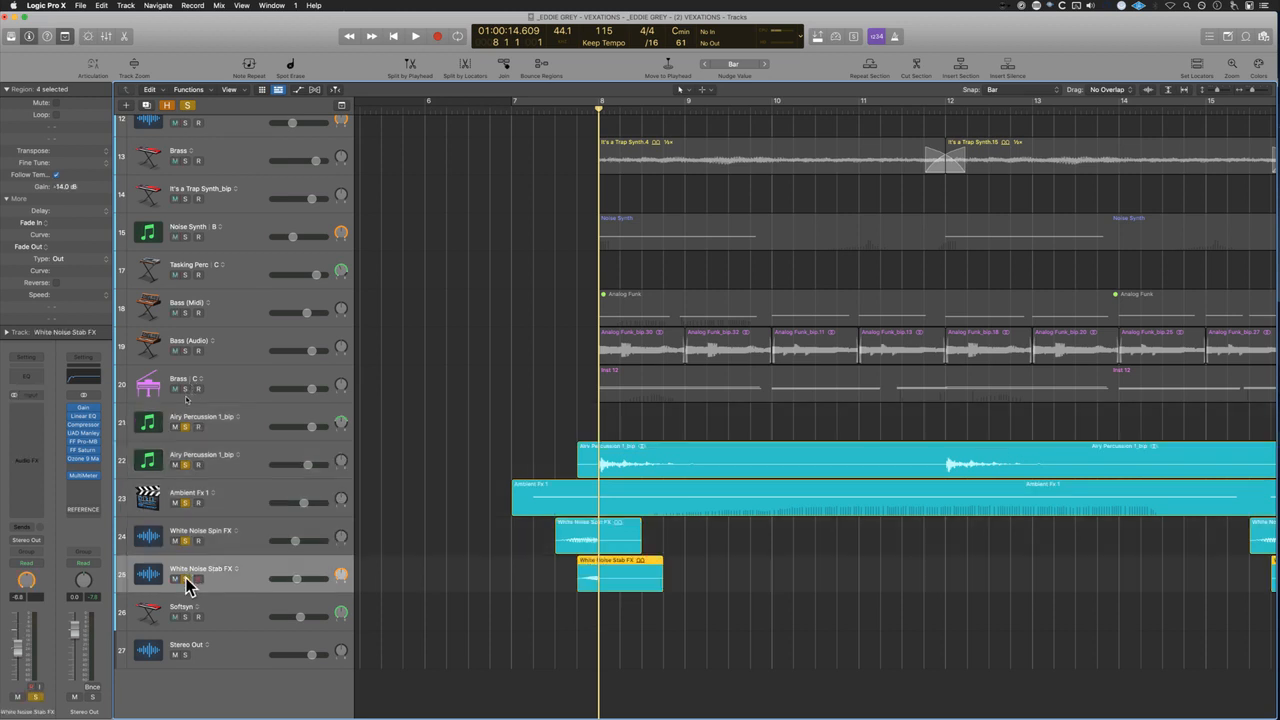
Step: Sweep the playhead from bar 7, beat 2 to just past bar 8 over the close-up of the soloed effects regions
key("super+Right")
key("super+Right")
key("super+Right")
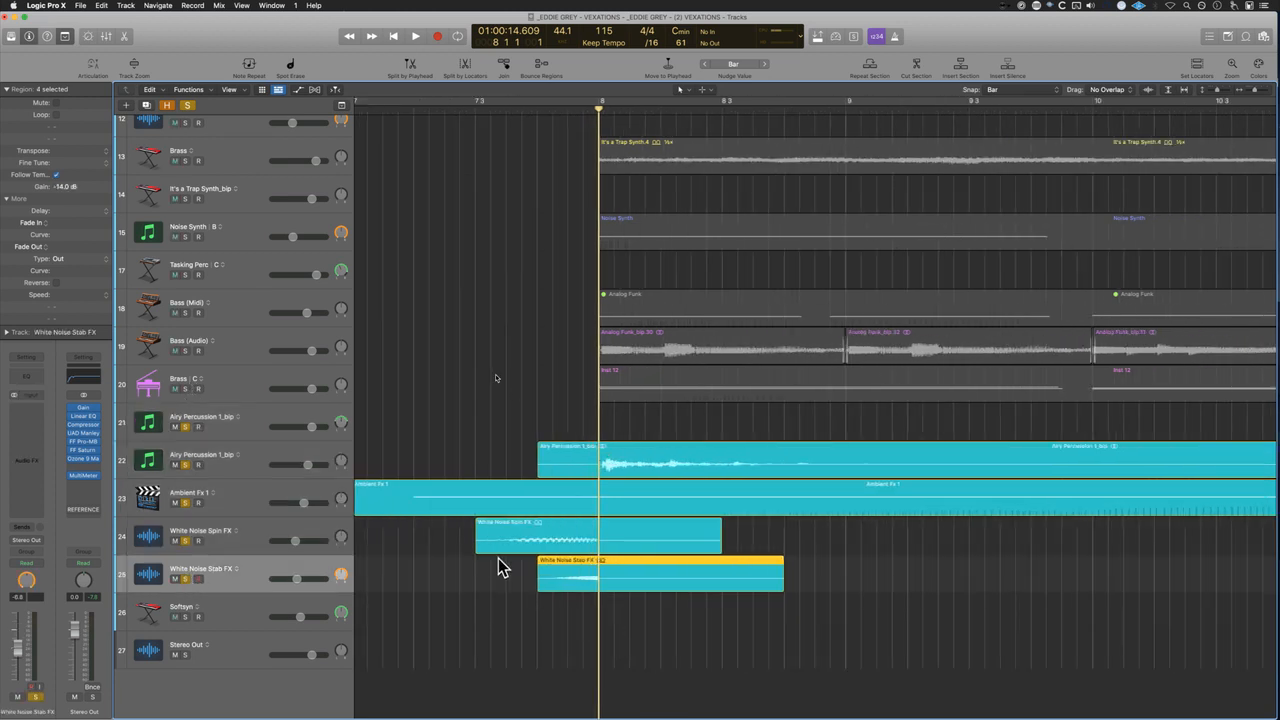
scroll(480, 530, "left", 1)
left_click_drag(418, 432, 437, 547)
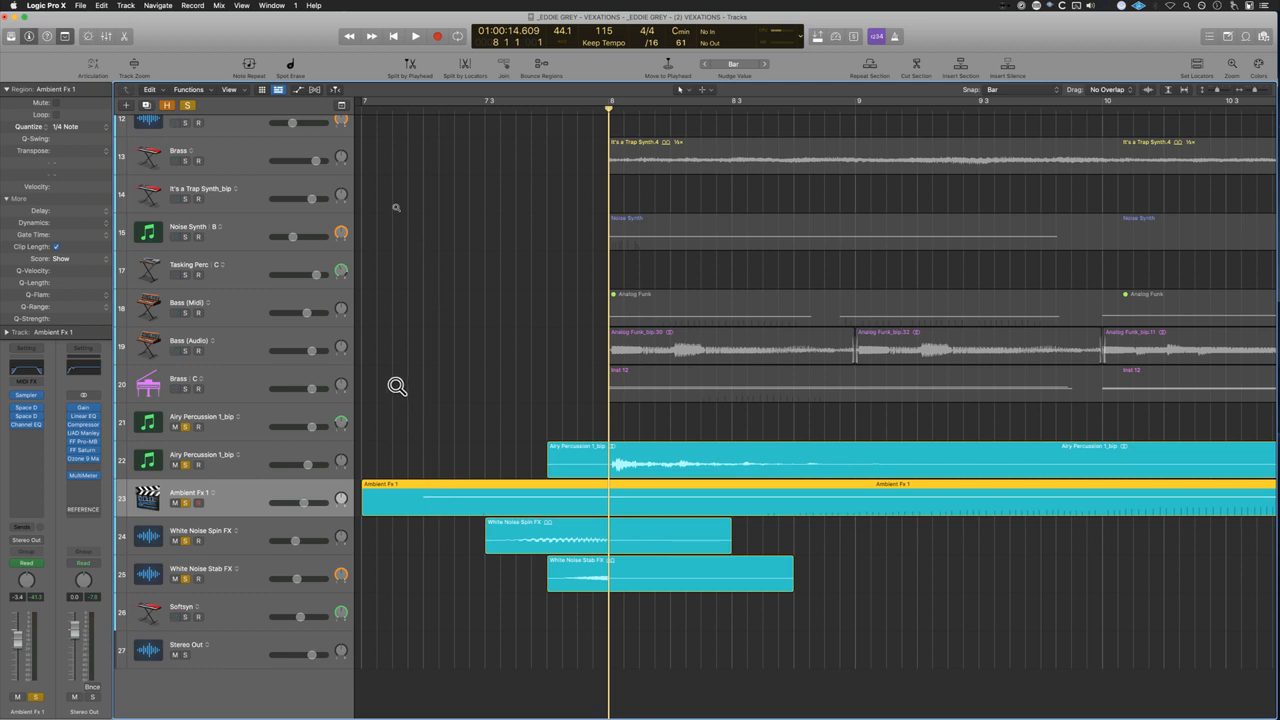
left_click_drag(395, 383, 745, 658)
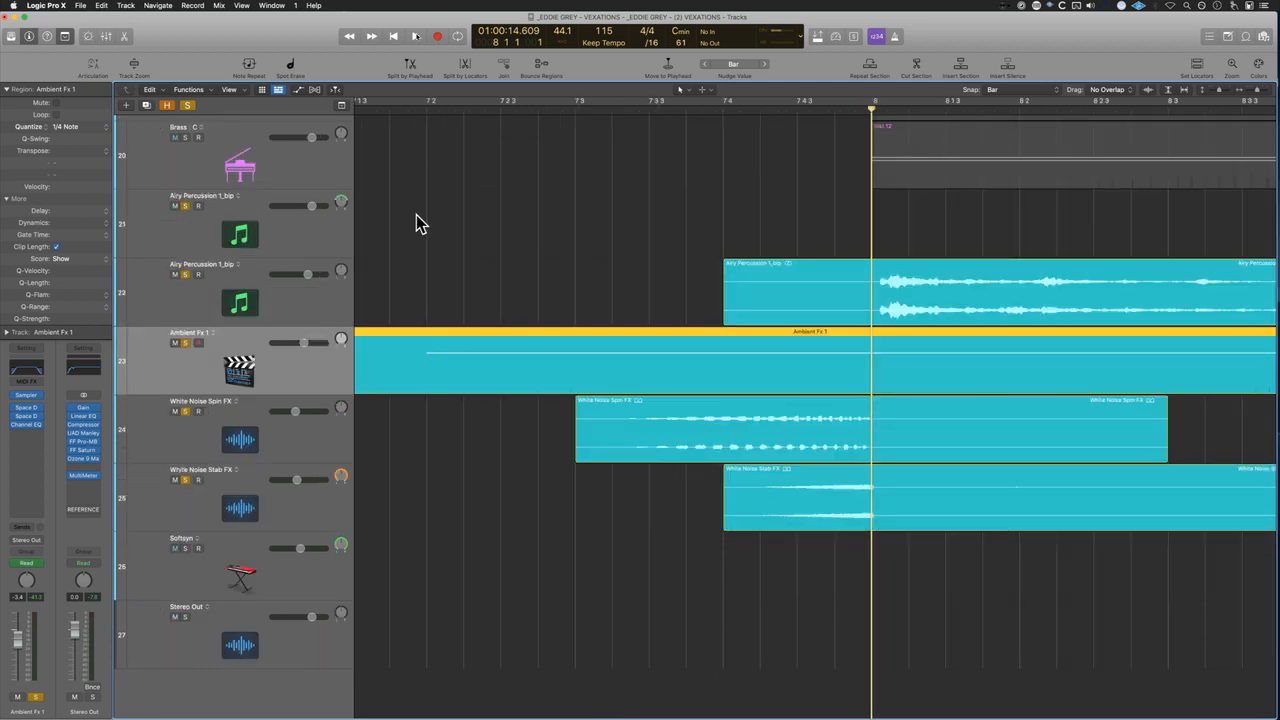
left_click(425, 108)
left_click_drag(425, 108, 890, 144)
Step: Step through the White Noise Spin FX, Ambient Fx 1 and Airy Percussion 1_bip tracks around bar 8 to examine their regions
left_click(306, 300)
key("Down")
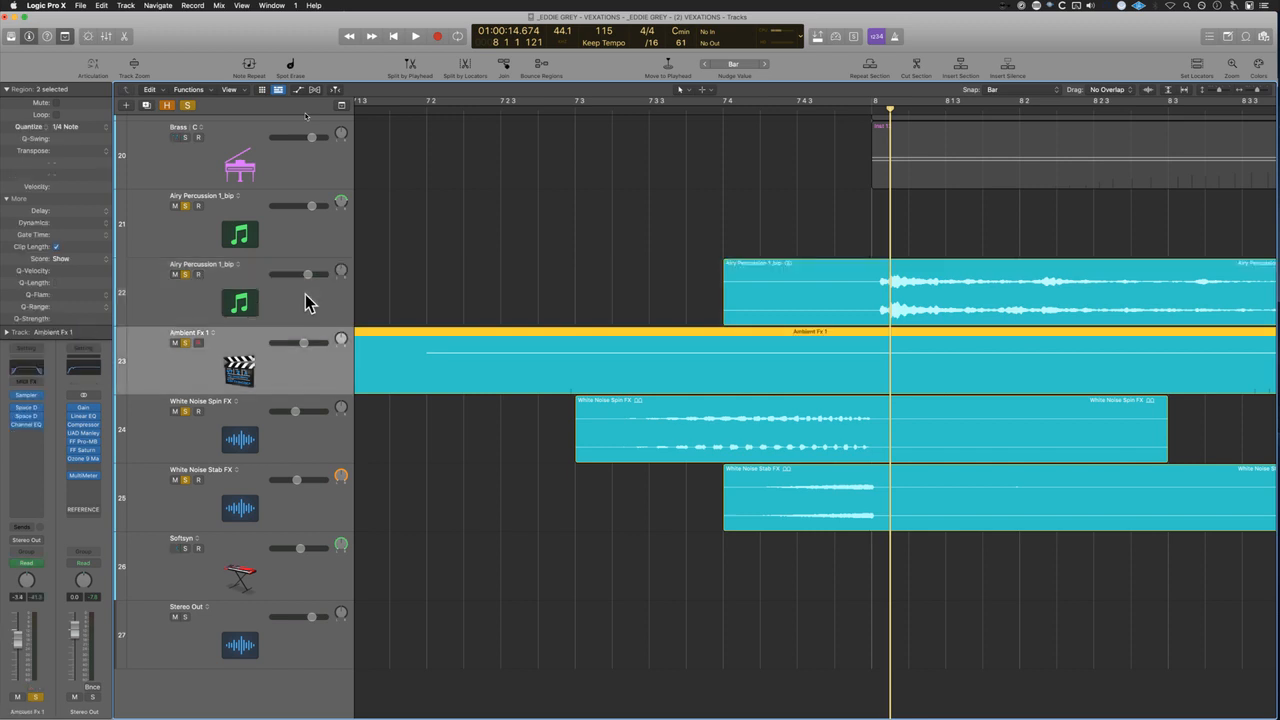
key("Down")
key("Down")
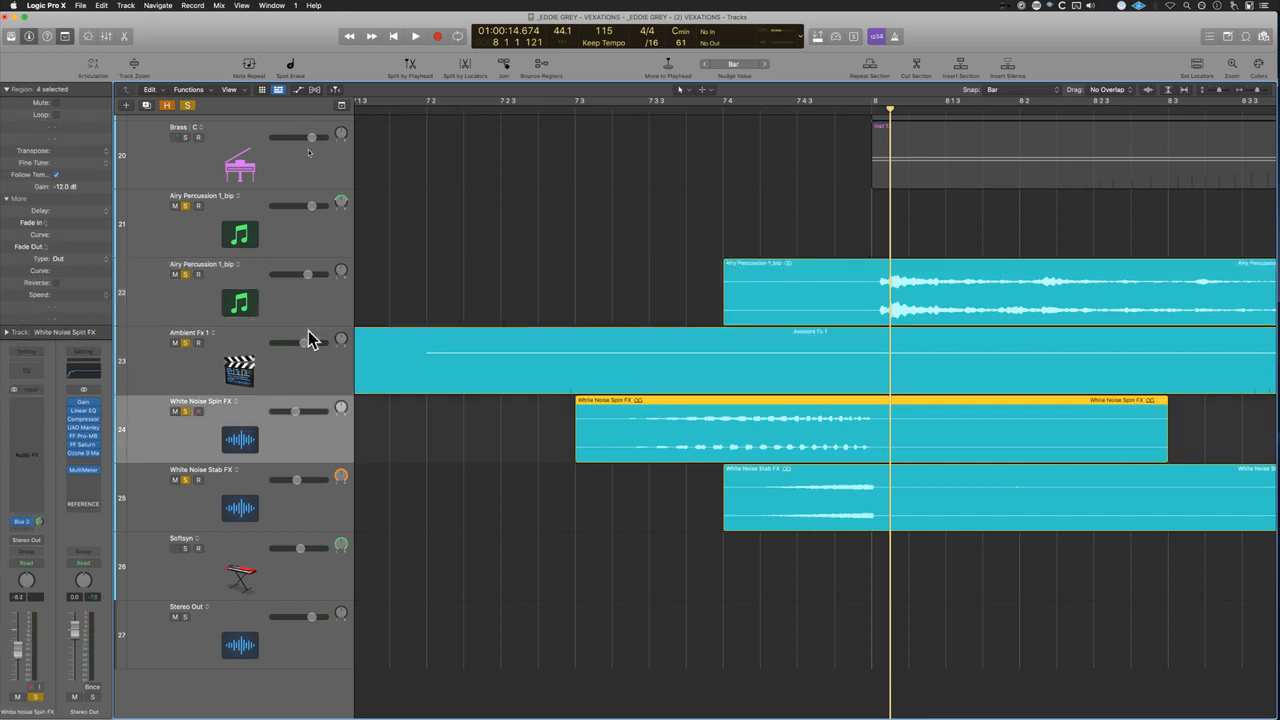
key("Up")
key("Up")
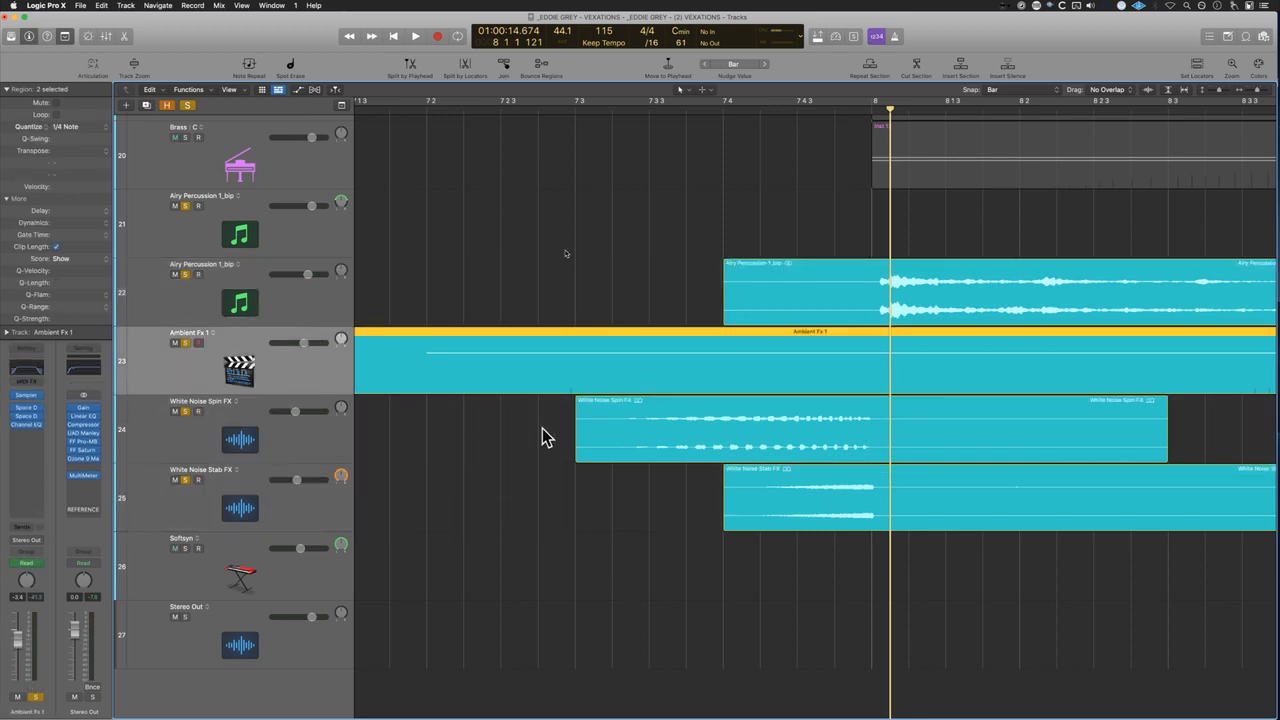
left_click(656, 447)
left_click(593, 362)
left_click(855, 298)
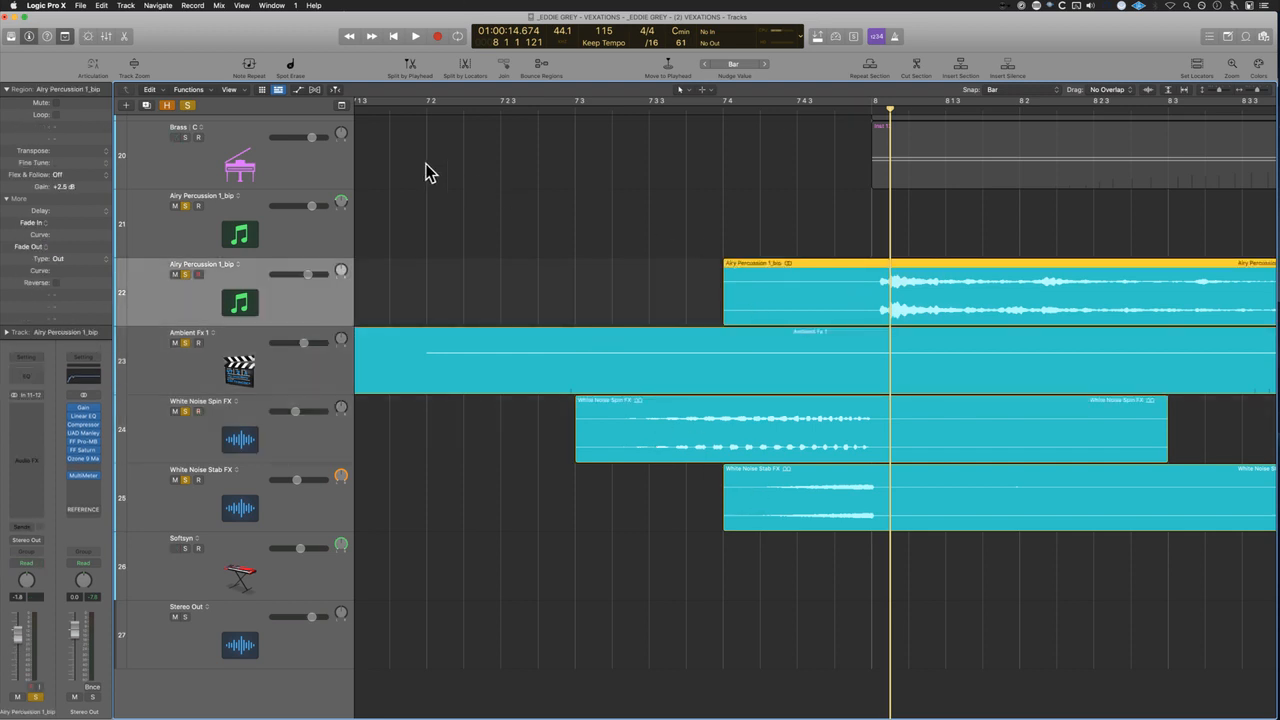
Step: Play the soloed effects tracks together from bar 7 into bar 8, beat 3, and deselect the region
left_click(365, 104)
key("space")
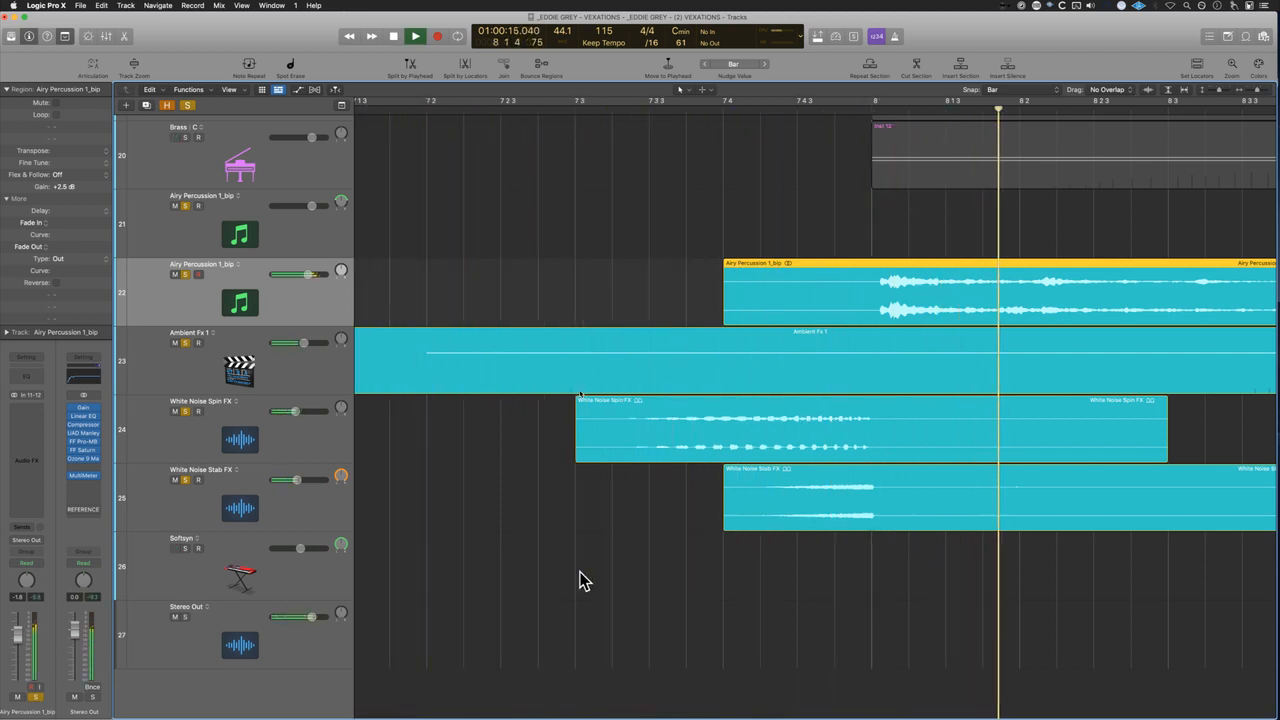
key("space")
left_click(442, 458)
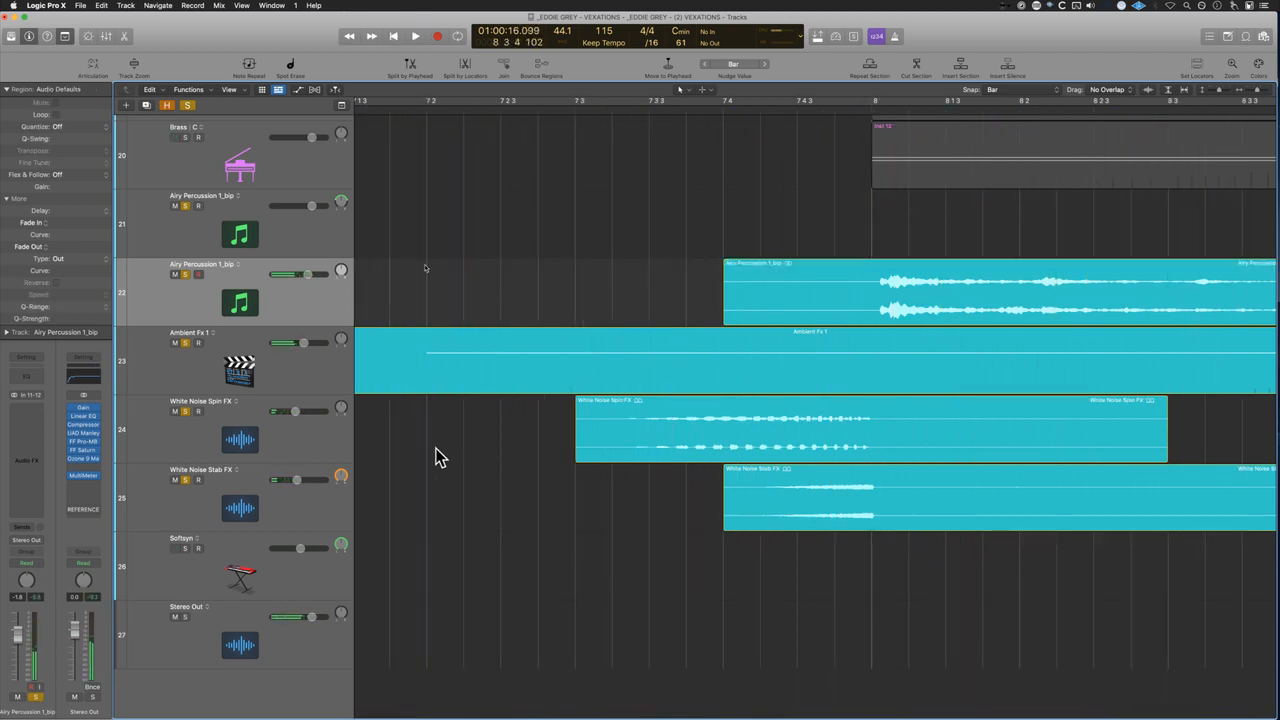
Step: Solo only the Ambient Fx 1 track and play it from bar 7 to bar 8, beat 3
left_click(185, 343, "alt")
left_click(195, 380)
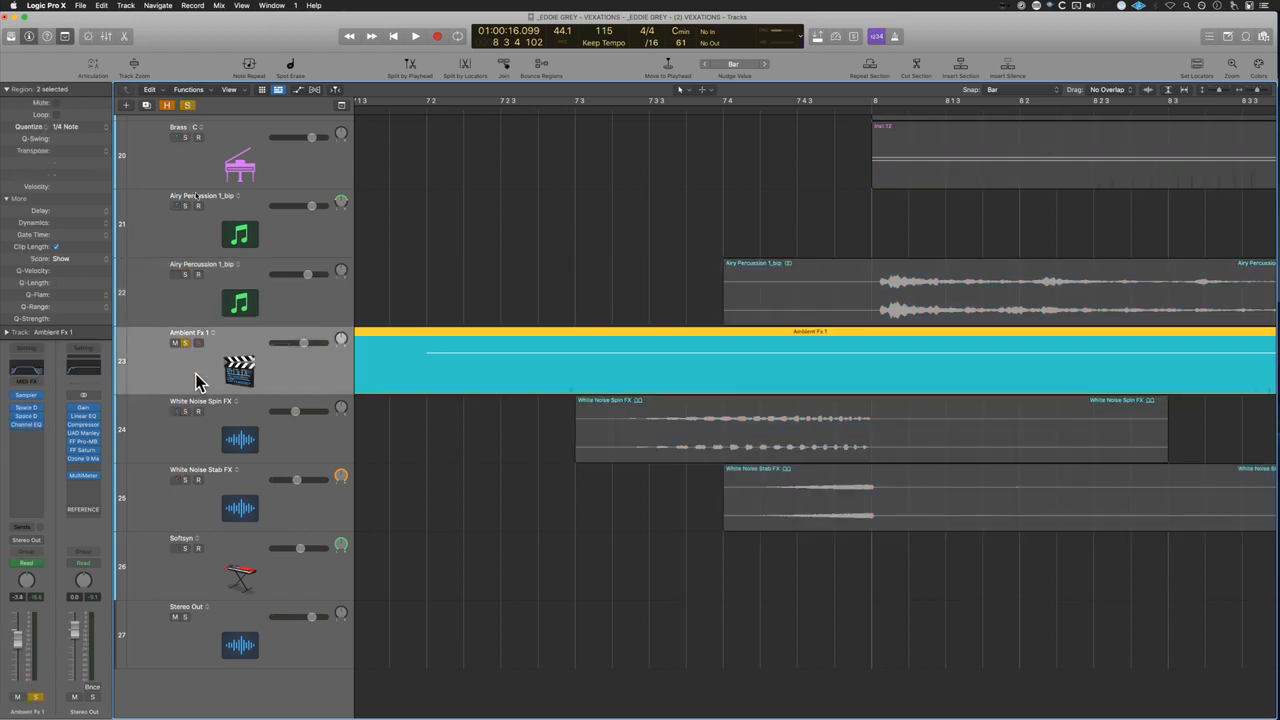
key("space")
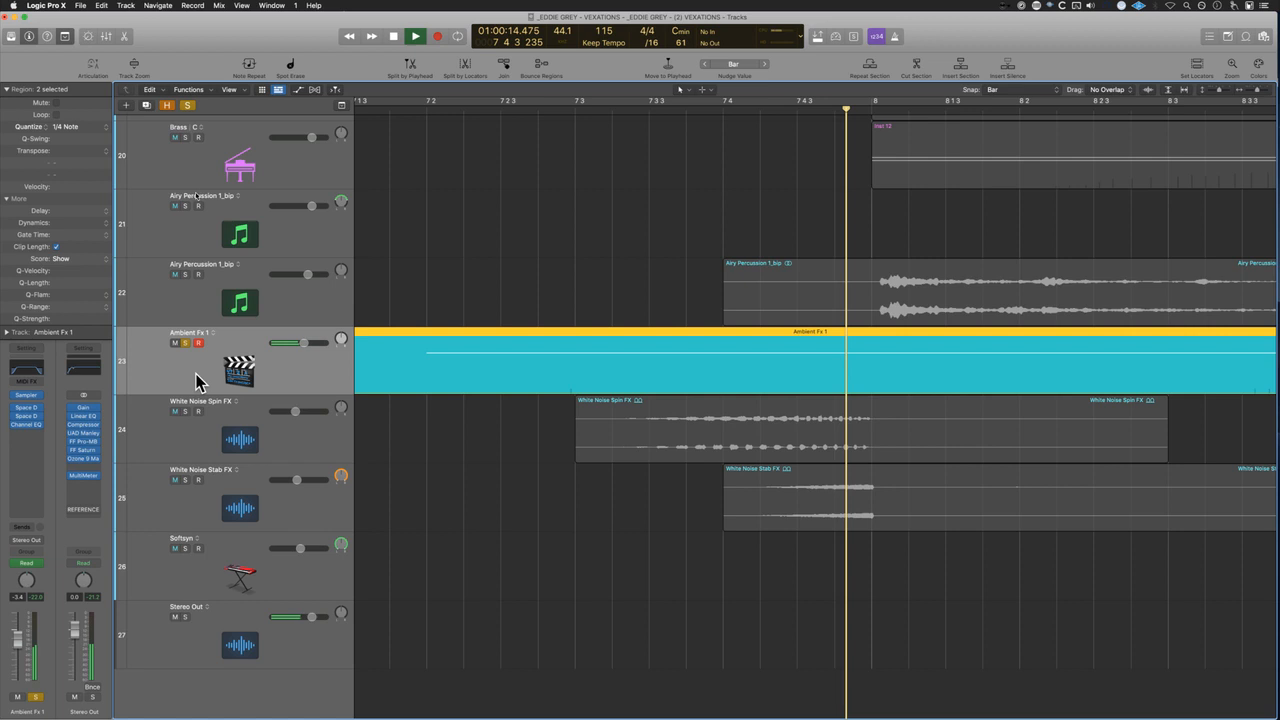
key("space")
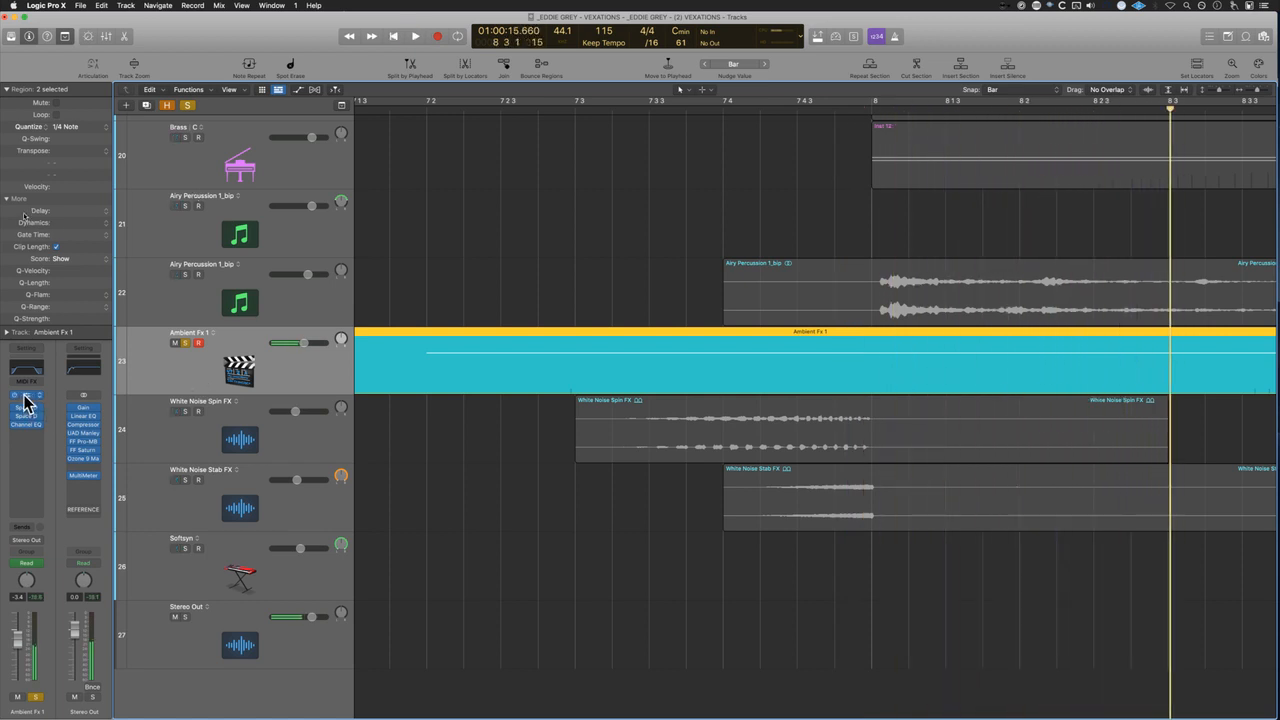
Step: Inspect the Sampler instrument on Ambient Fx 1 and its factory Cinematic Textures presets, and close its window
left_click(27, 404)
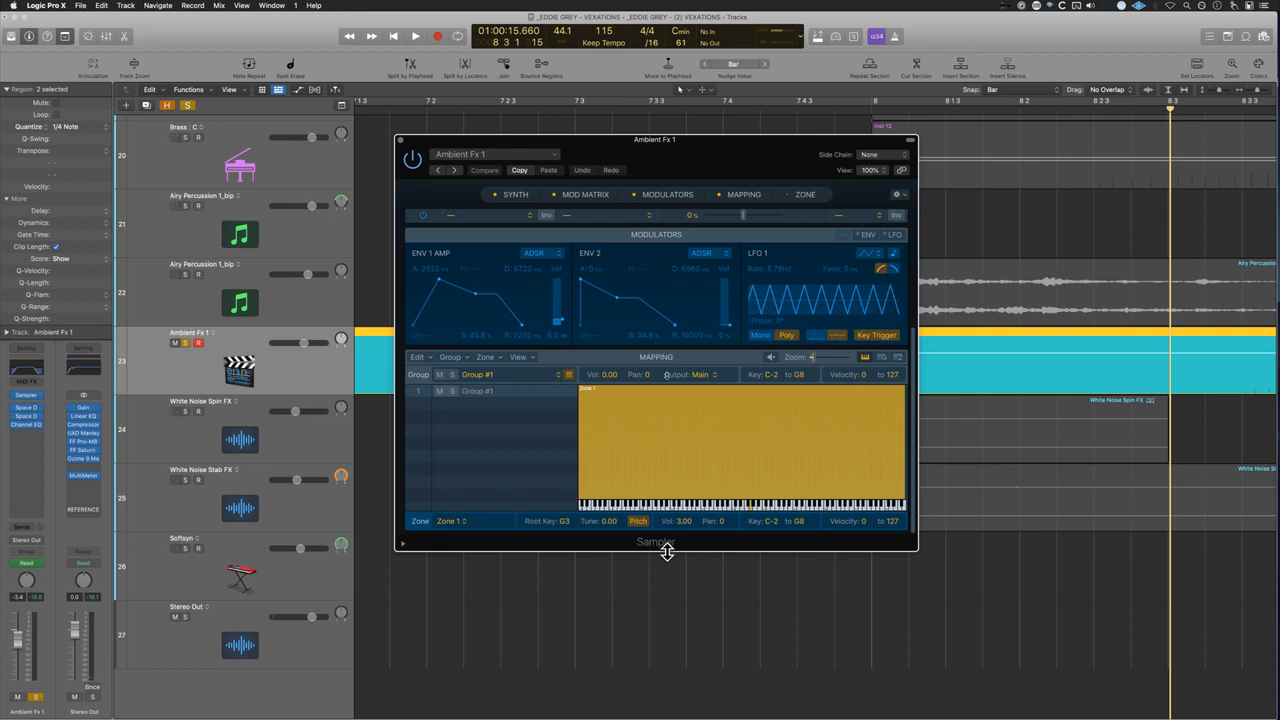
left_click(495, 156)
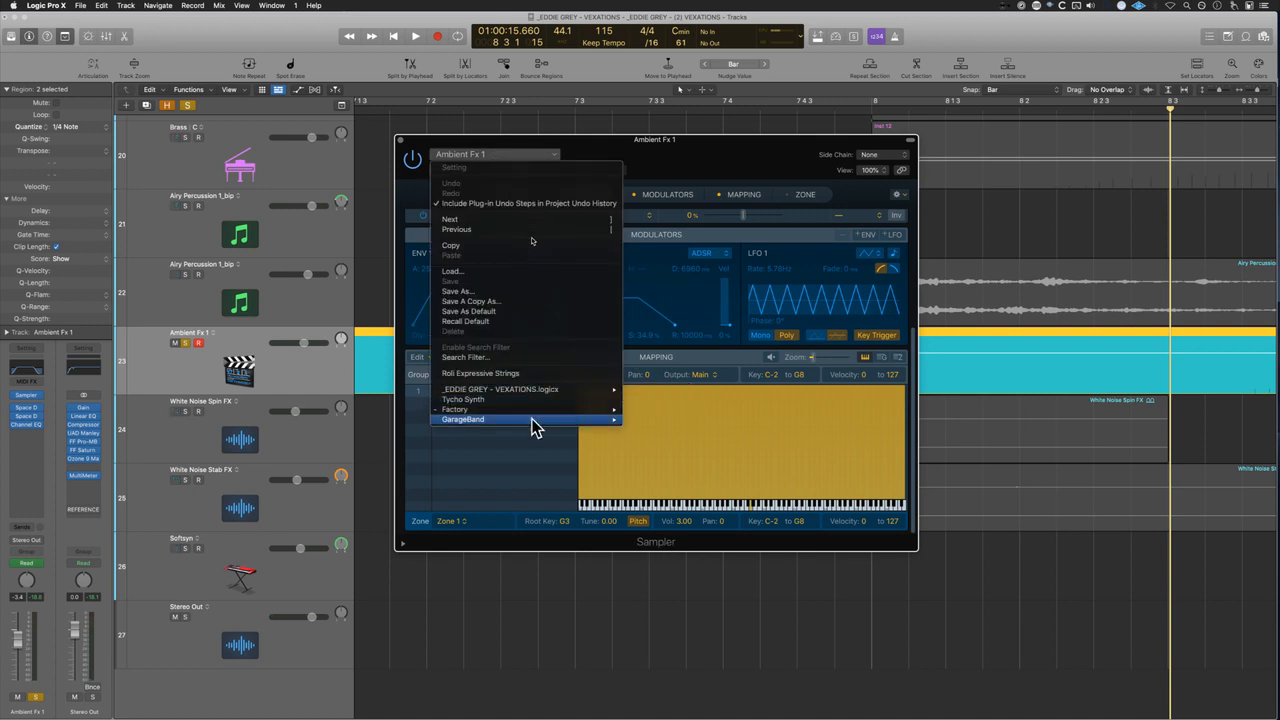
mouse_move(532, 411)
mouse_move(660, 511)
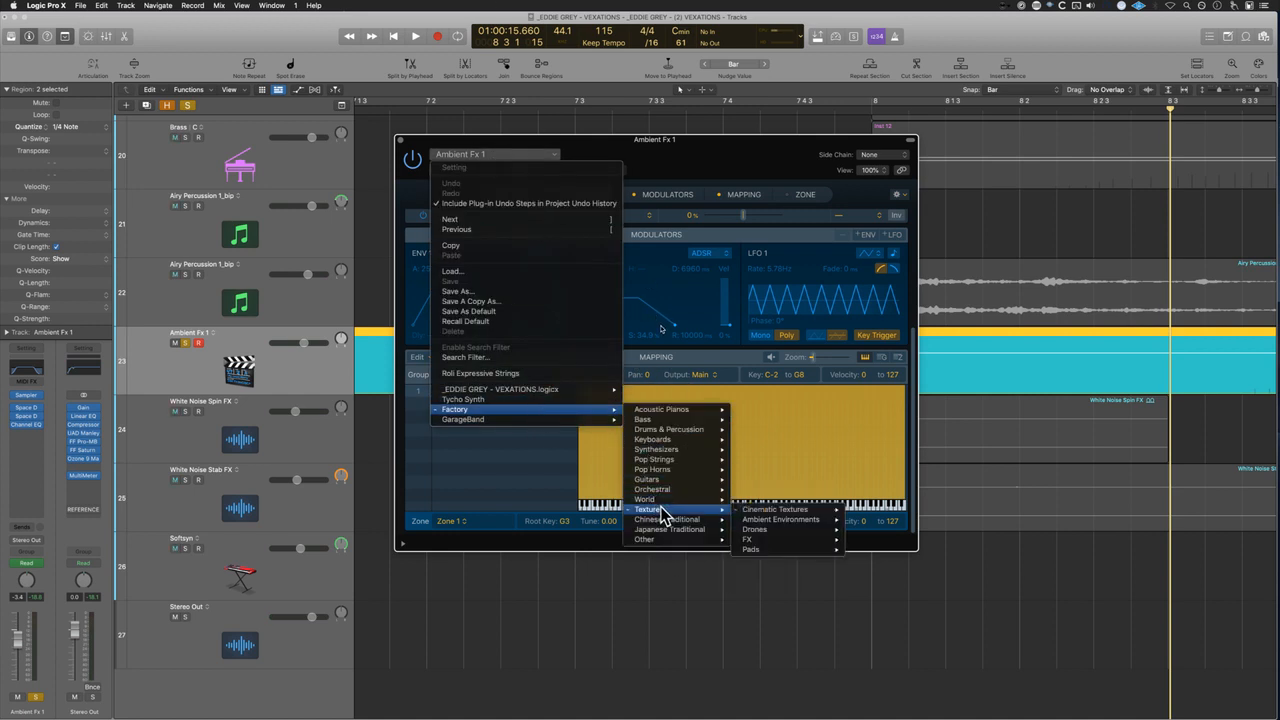
mouse_move(772, 514)
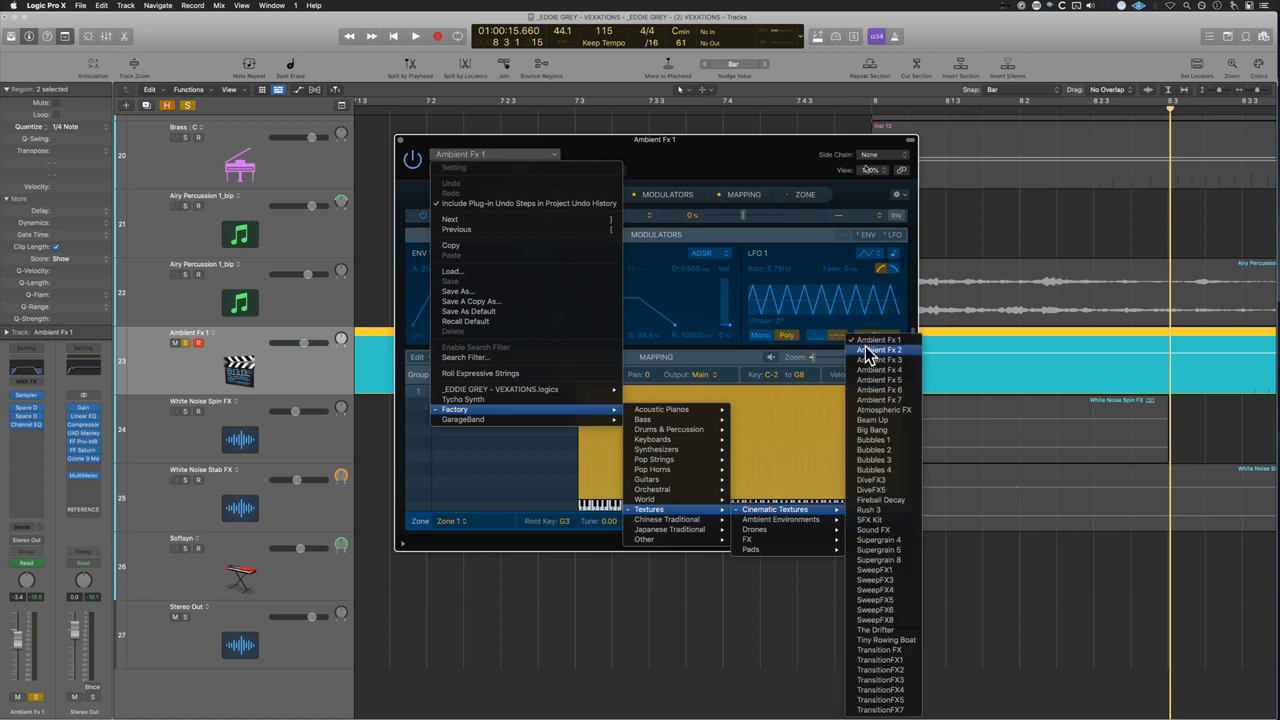
left_click(406, 143)
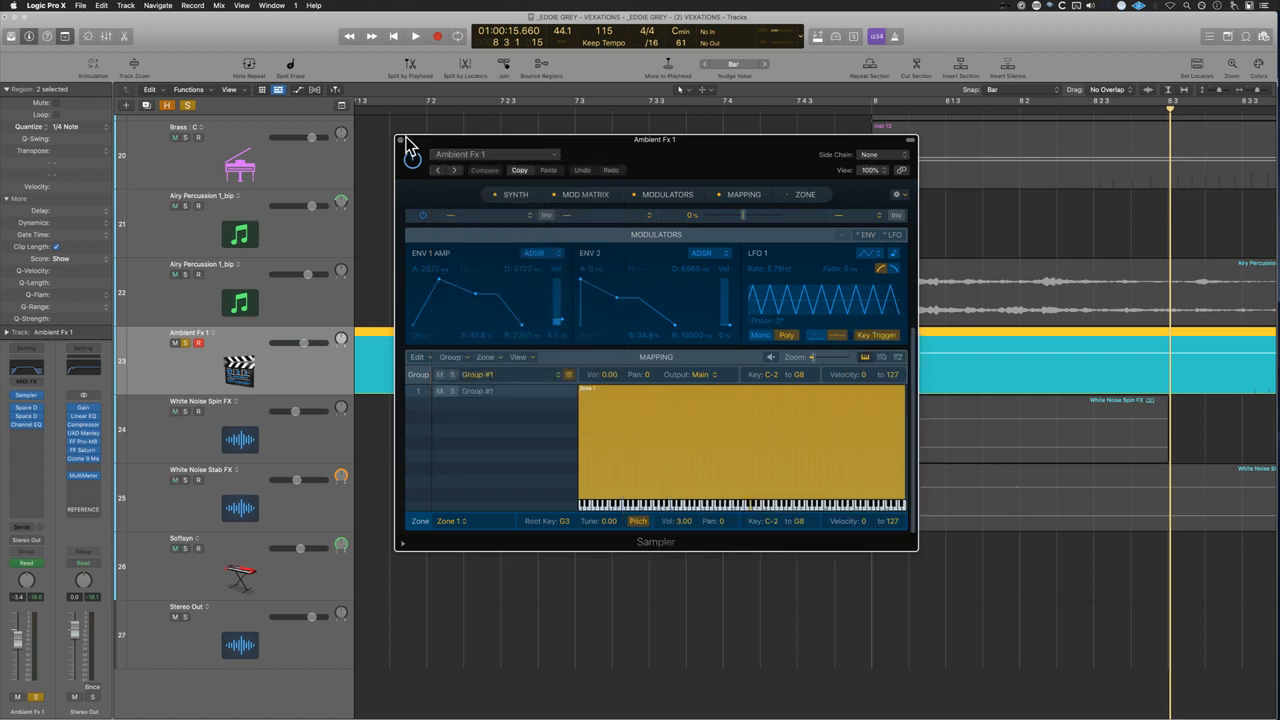
left_click(402, 141)
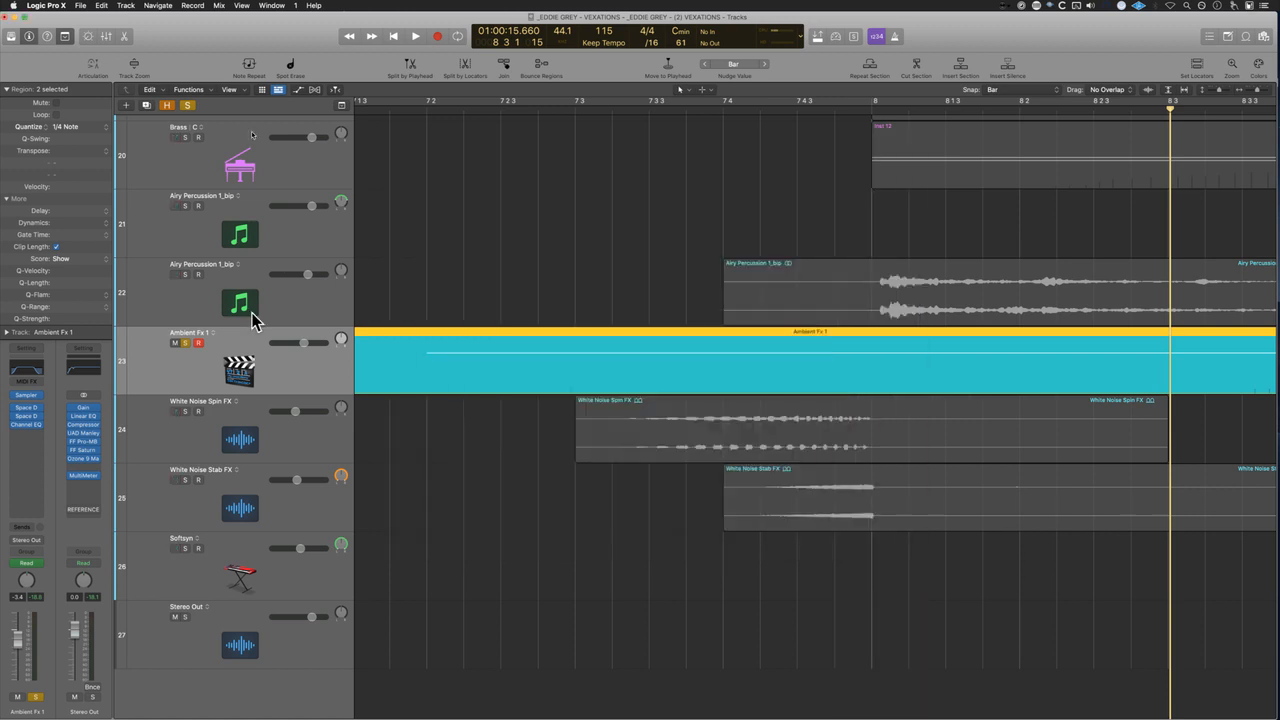
Step: Solo White Noise Spin FX alongside Ambient Fx 1 and play both tracks into bar 8, beat 2
left_click(185, 343)
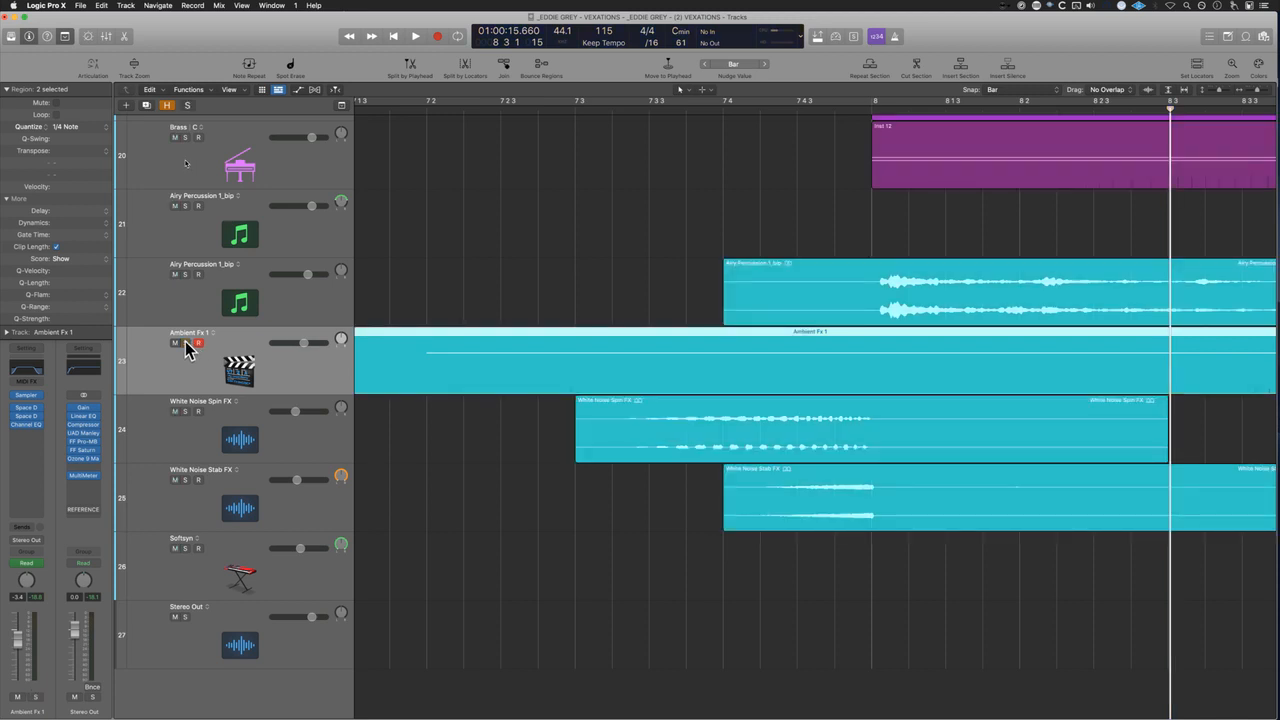
left_click(185, 343)
left_click(185, 411)
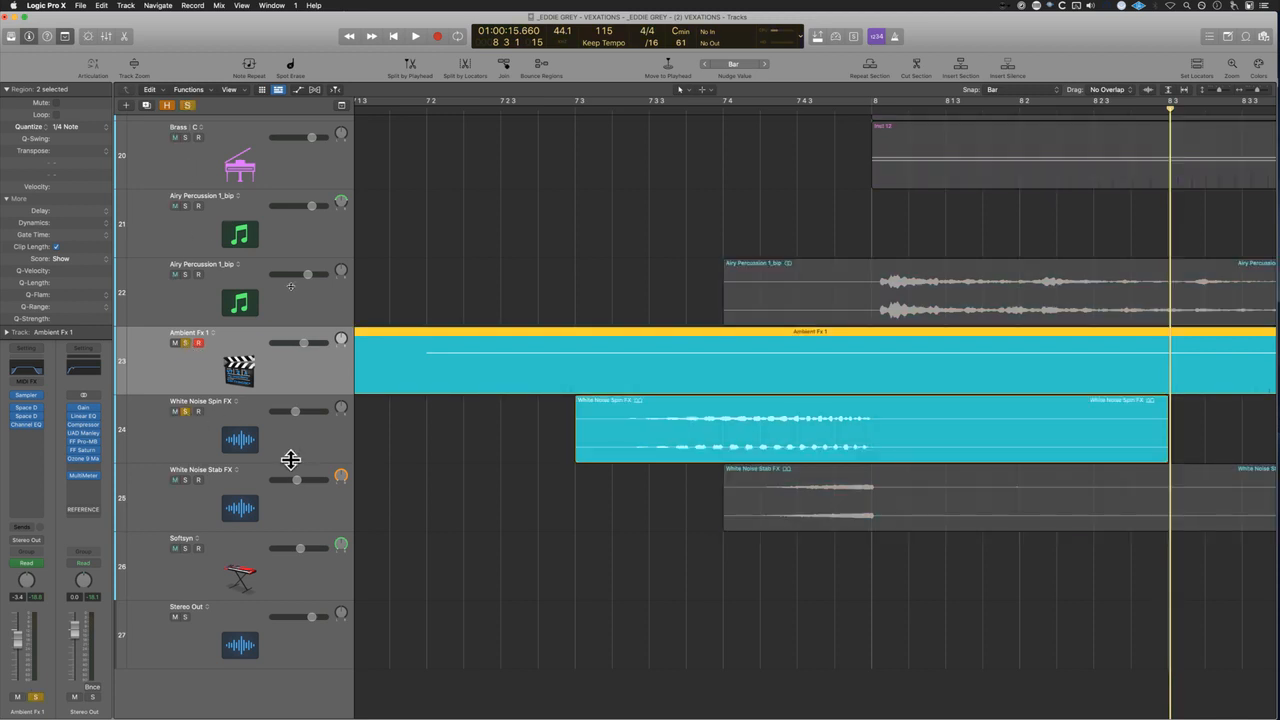
key("space")
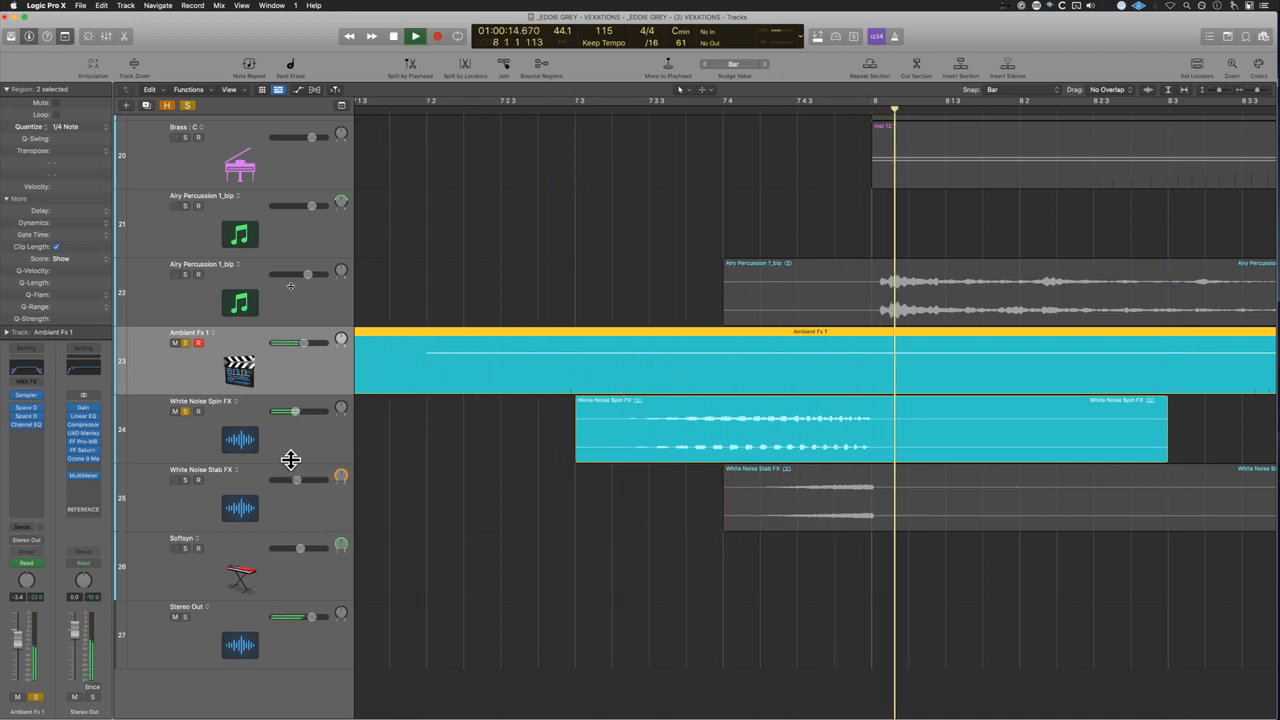
key("space")
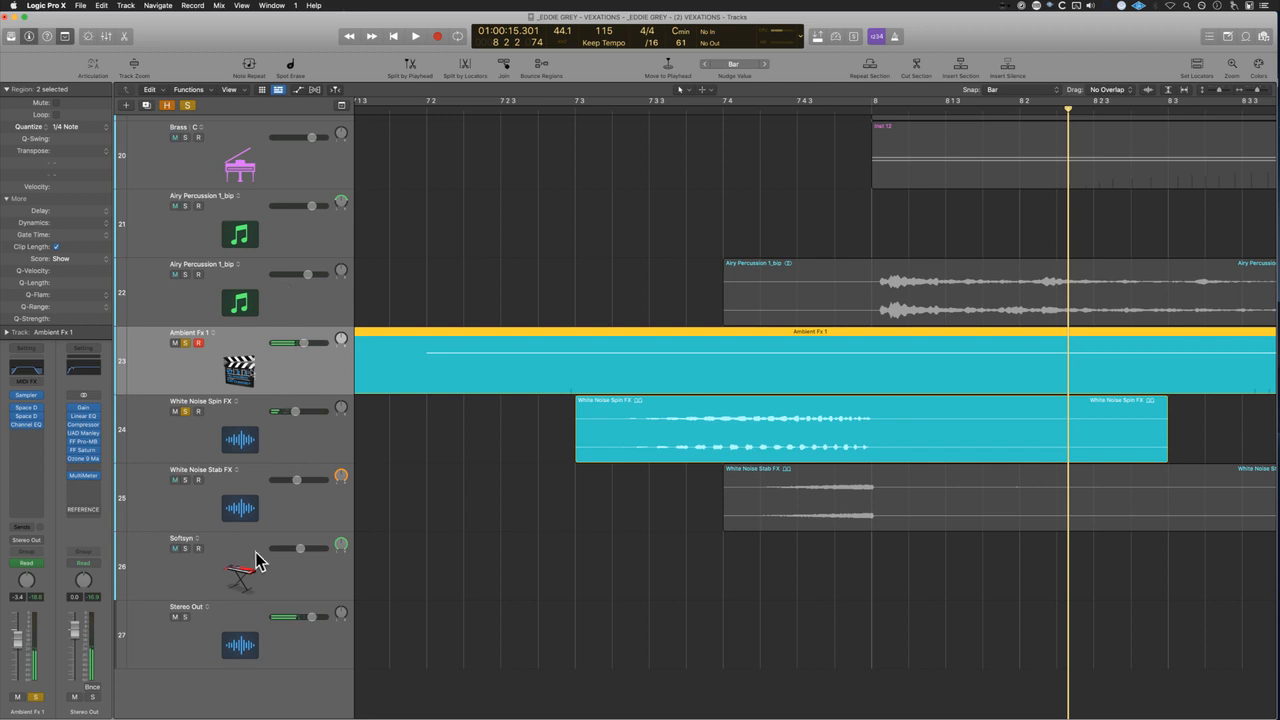
Step: Add White Noise Stab FX to the solo, examine both white noise regions, and play the tracks into bar 8, beat 2
left_click(185, 479)
left_click_drag(506, 432, 855, 430)
left_click(864, 604)
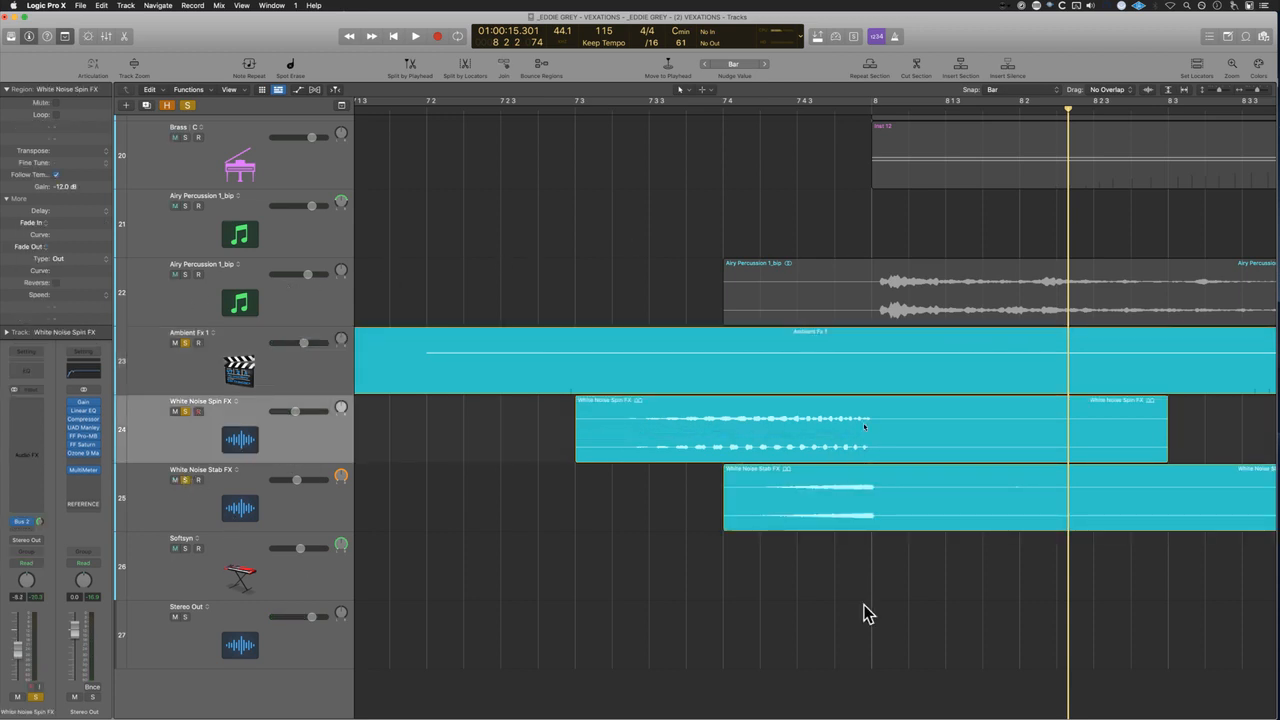
left_click(860, 490)
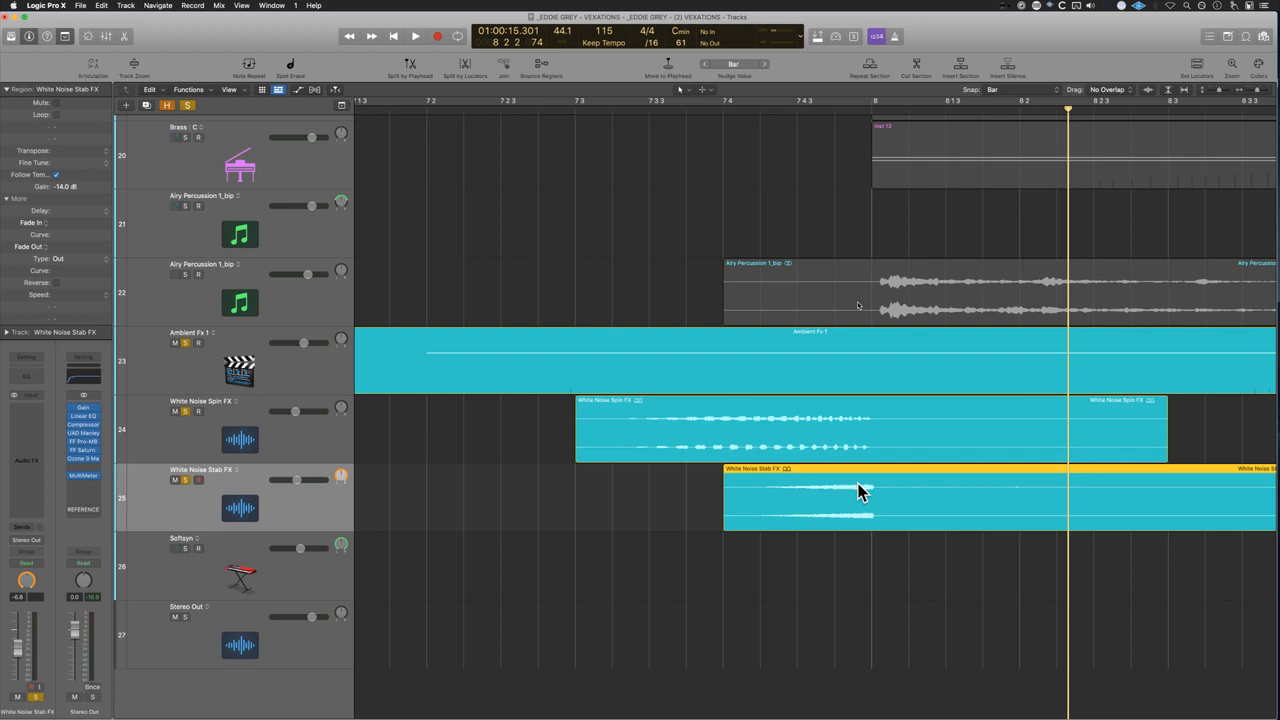
key("space")
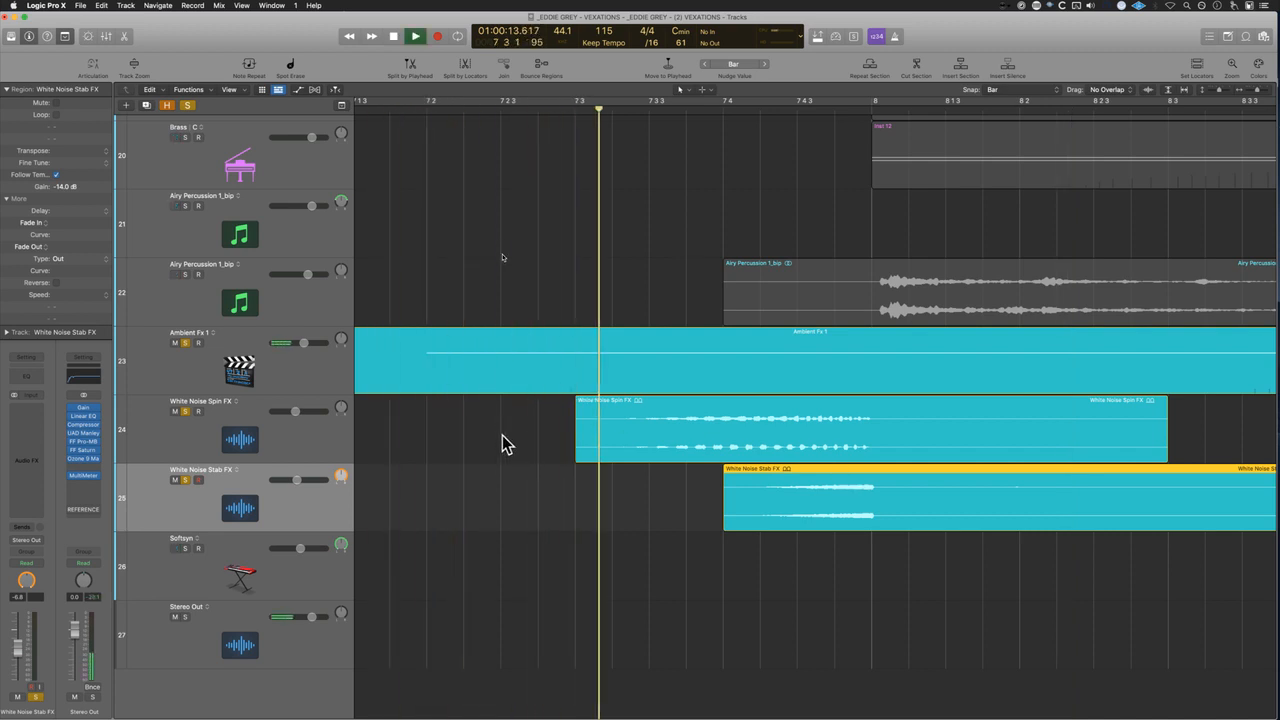
key("space")
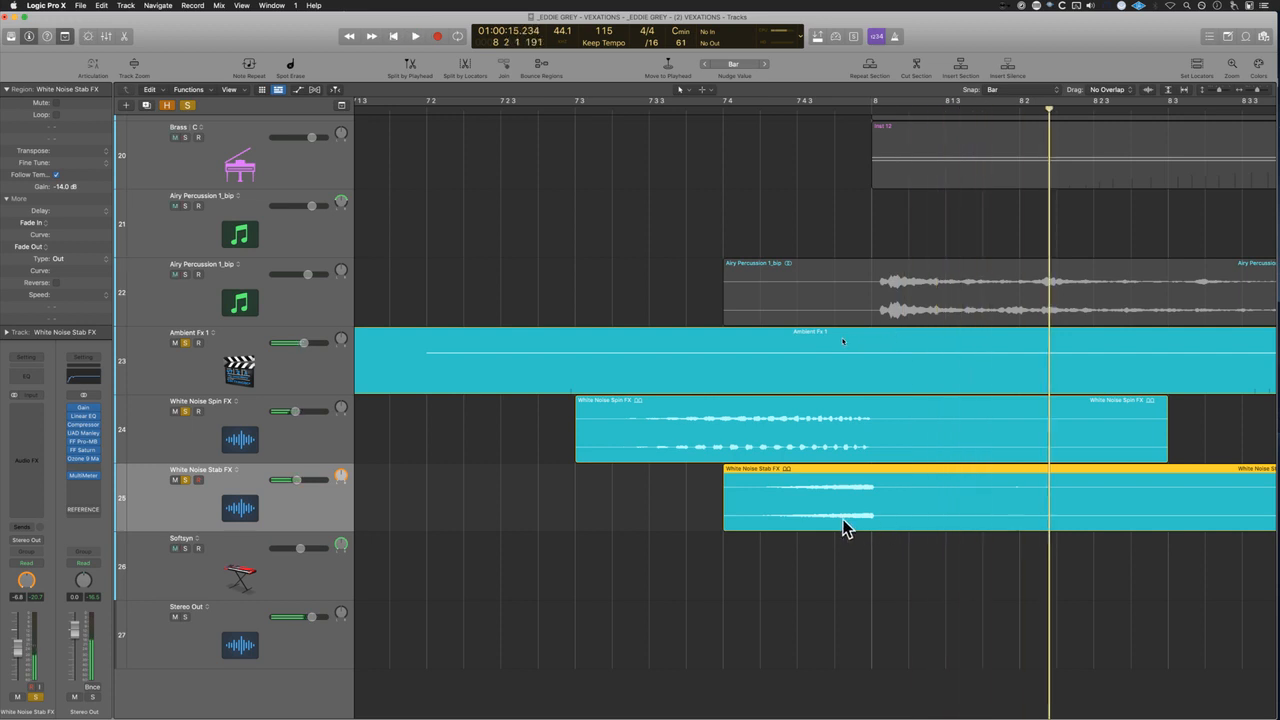
Step: Add the Airy Percussion 1_bip track with the bar 8 region to the solo and play the effects tracks to bar 8, beat 3
left_click_drag(434, 257, 782, 573)
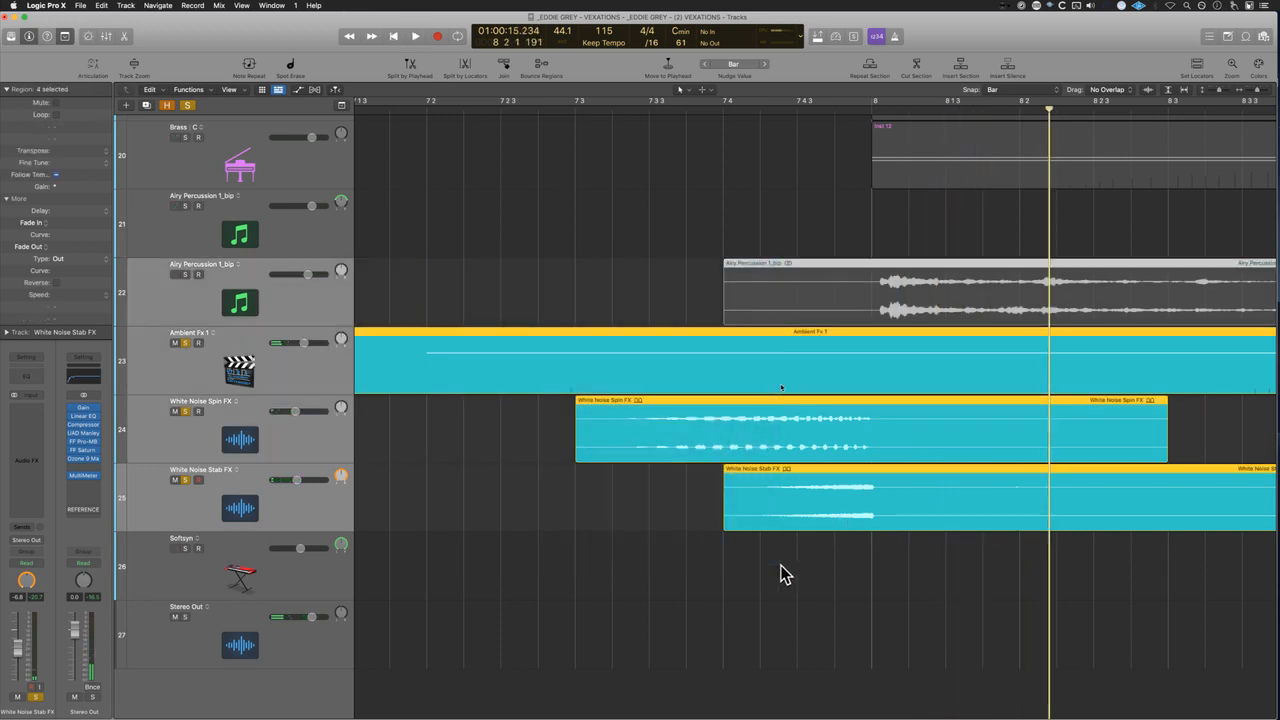
left_click_drag(534, 231, 845, 306)
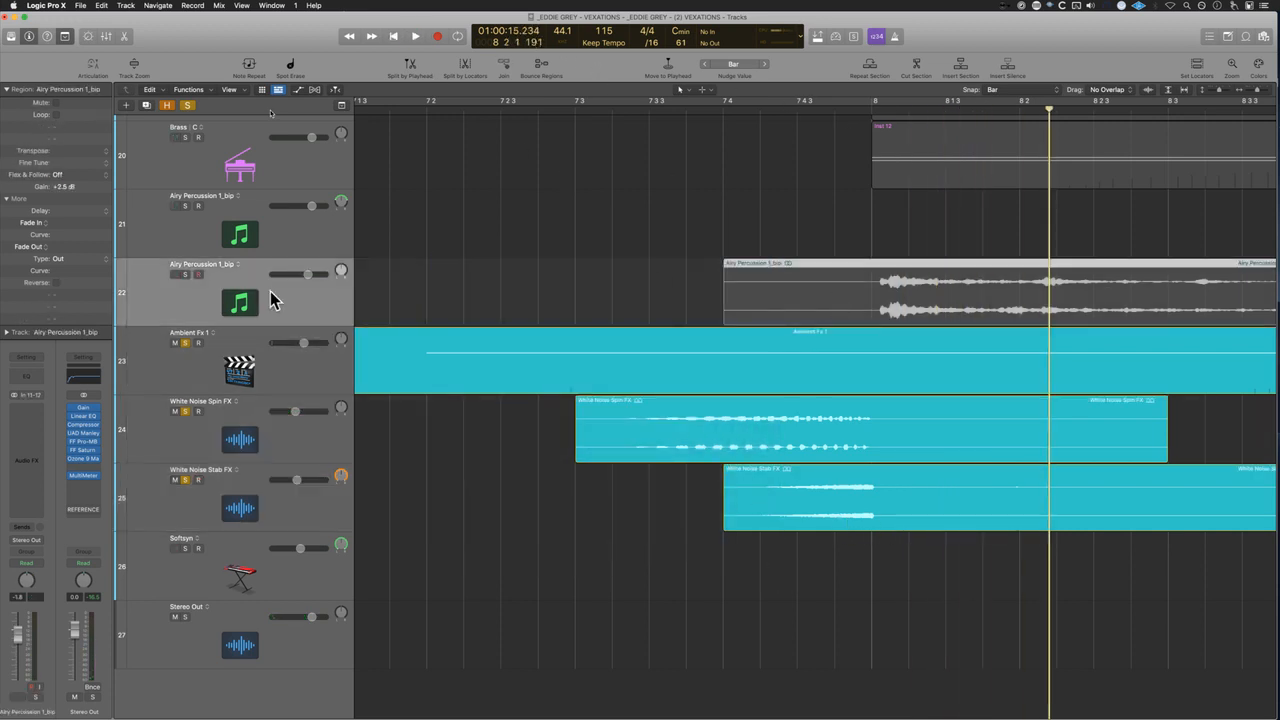
left_click(185, 276)
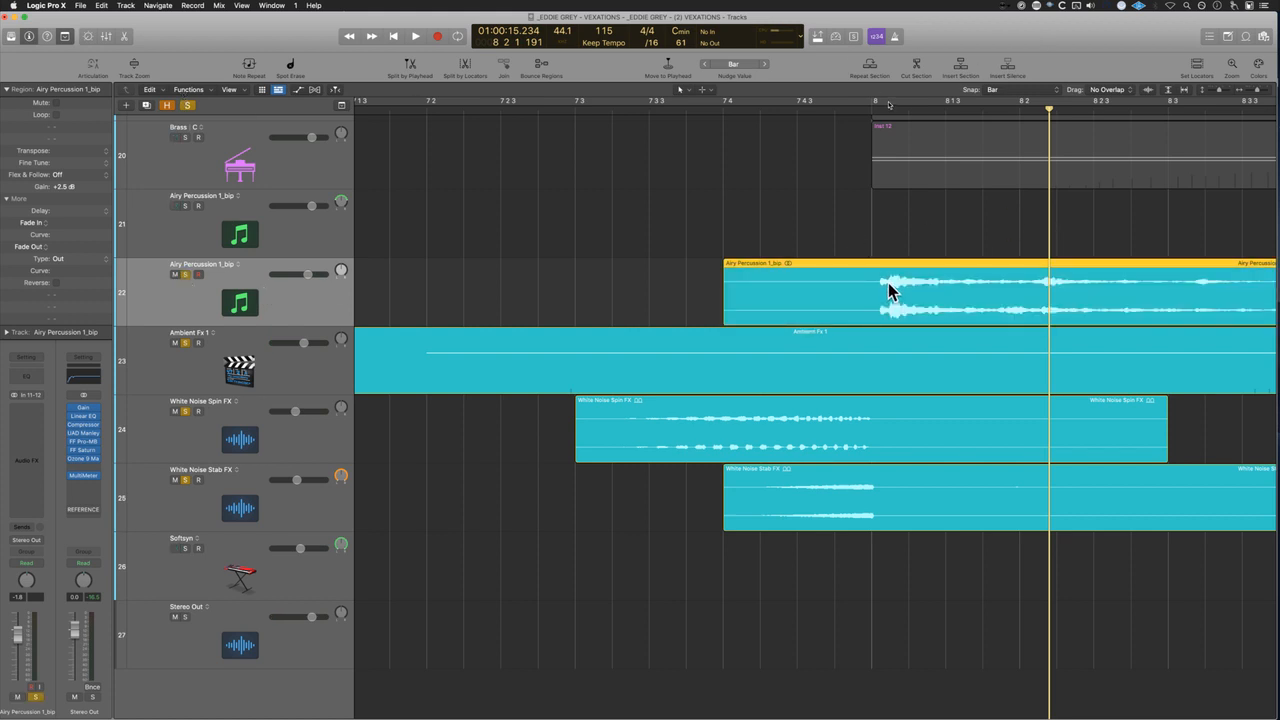
key("space")
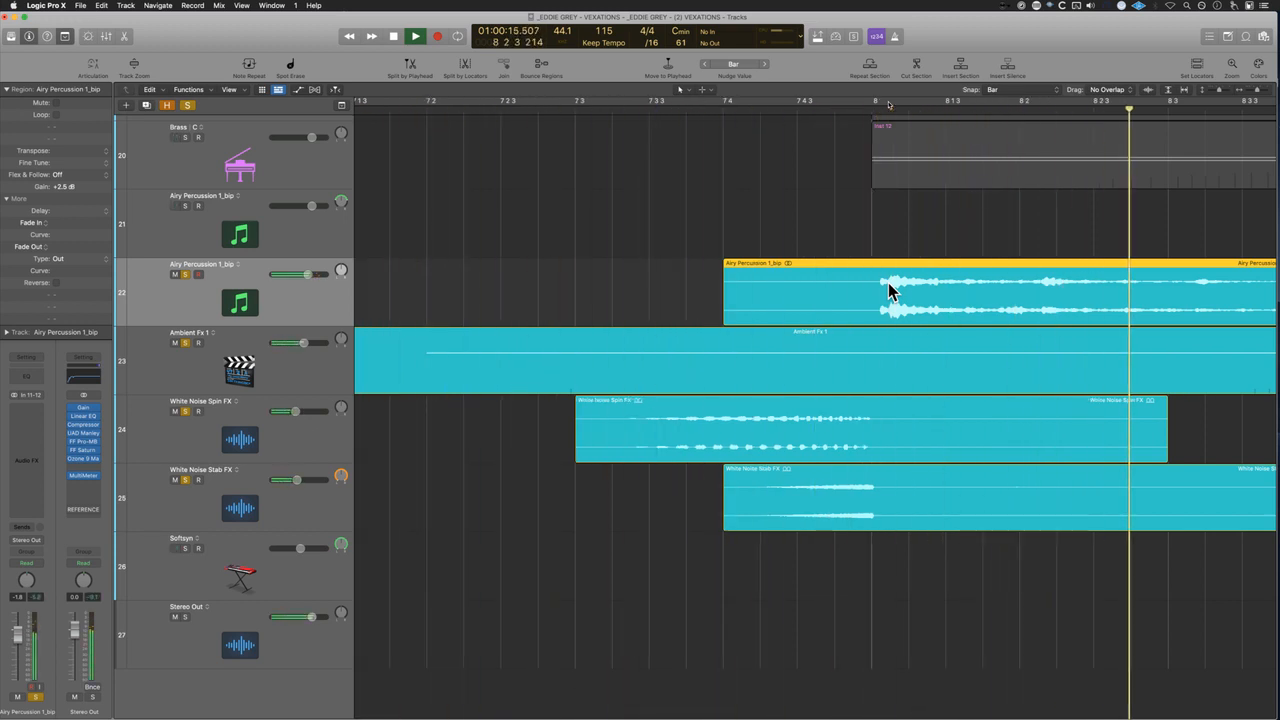
key("space")
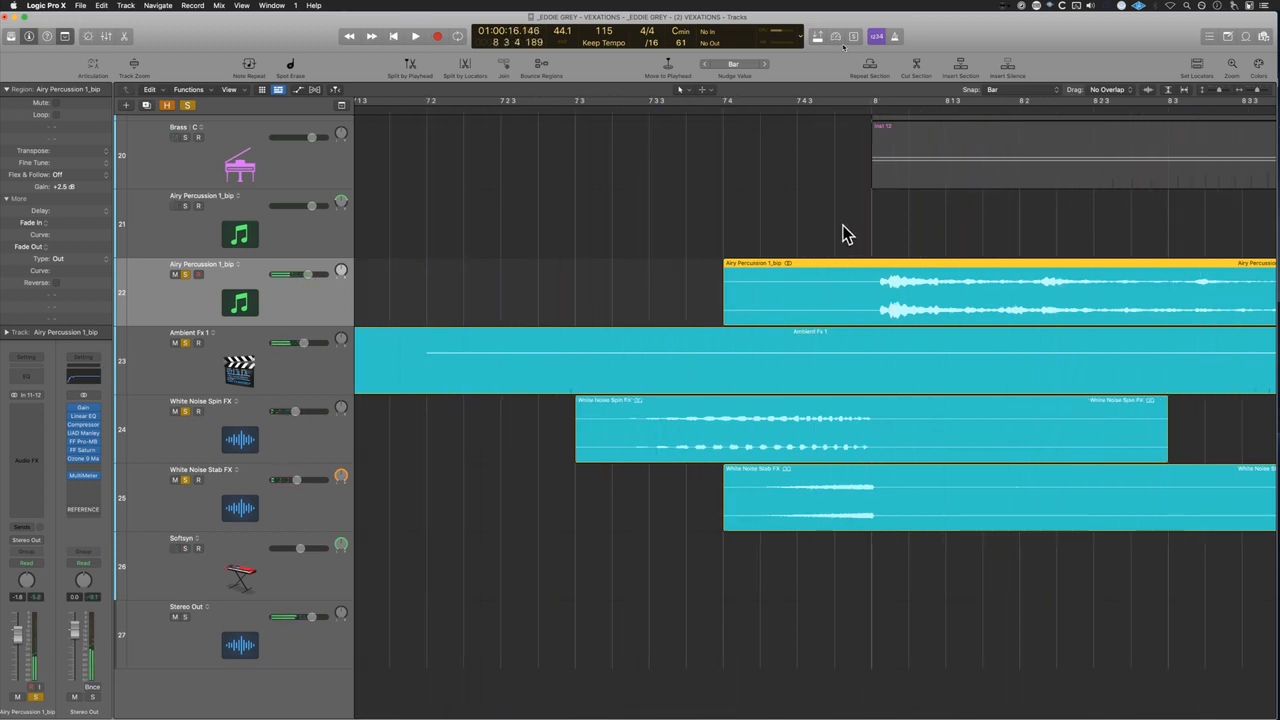
Step: Add Kick with Air and EPIC IMPACT KICK to the solo, select their regions, and play the tracks into bar 9, beat 2
scroll(845, 230, "up", 5)
scroll(813, 292, "up", 2)
left_click_drag(828, 442, 958, 477)
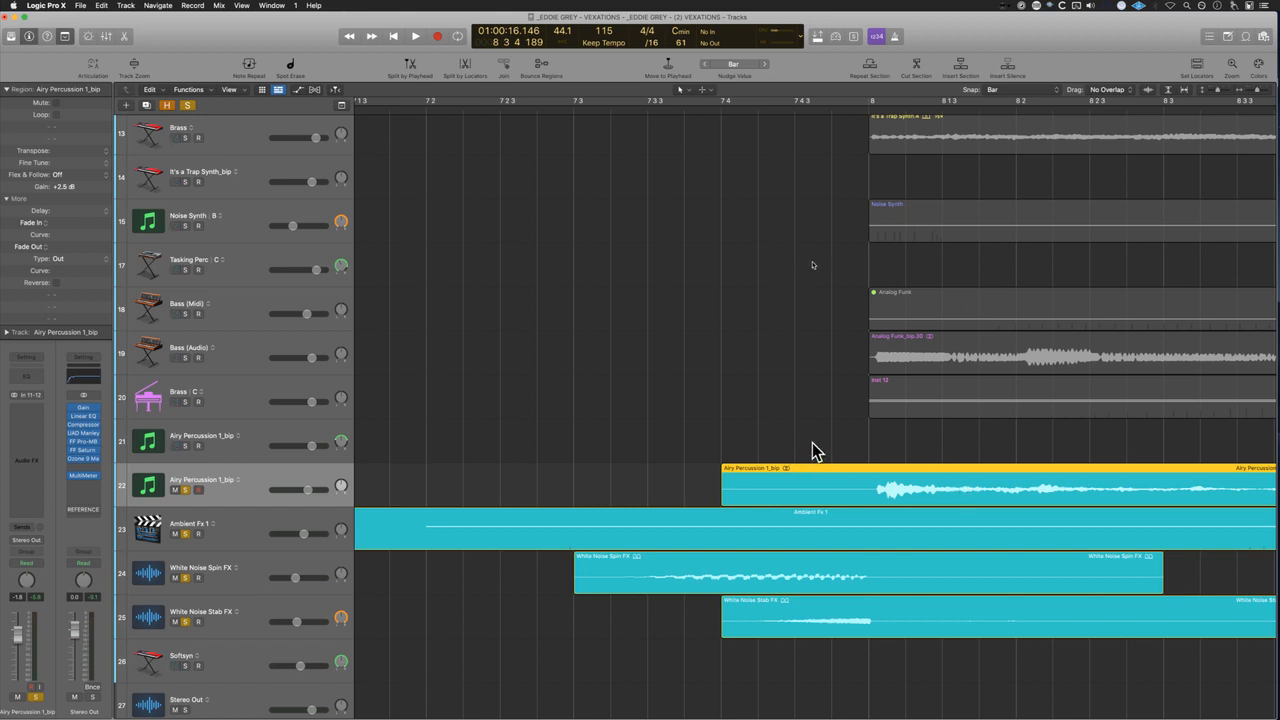
scroll(812, 443, "up", 8)
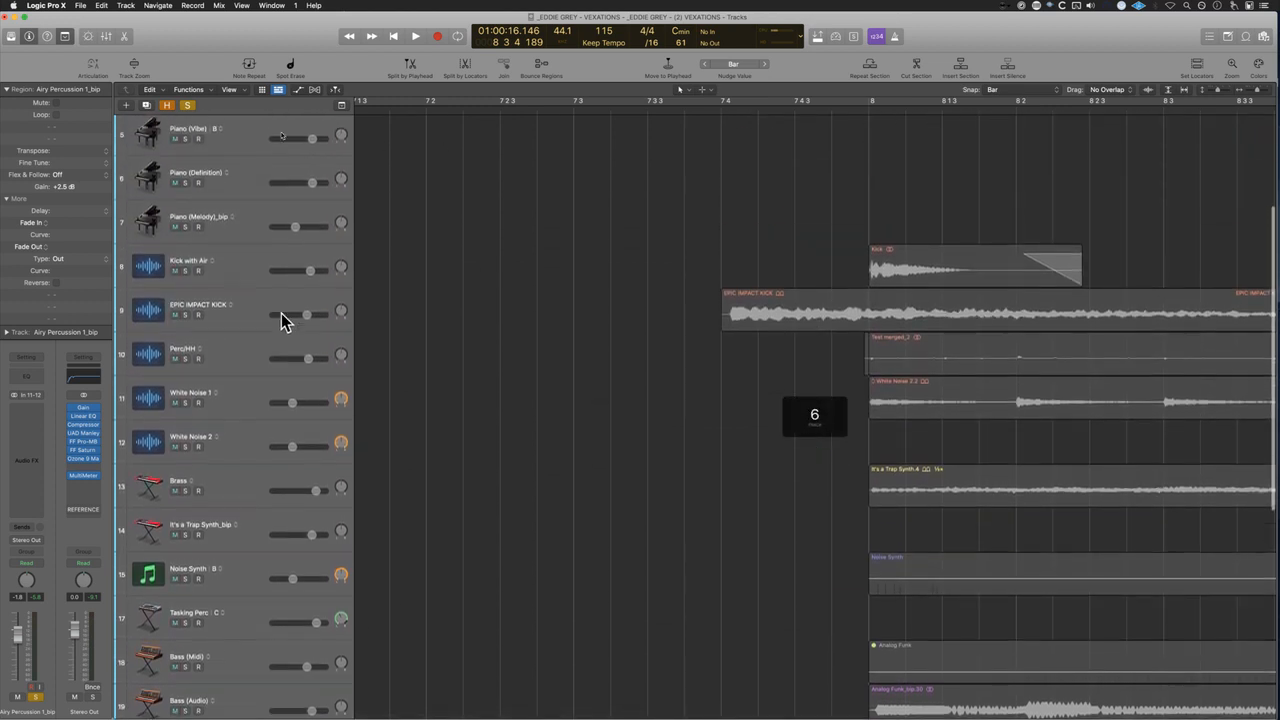
left_click(185, 272)
left_click(185, 316)
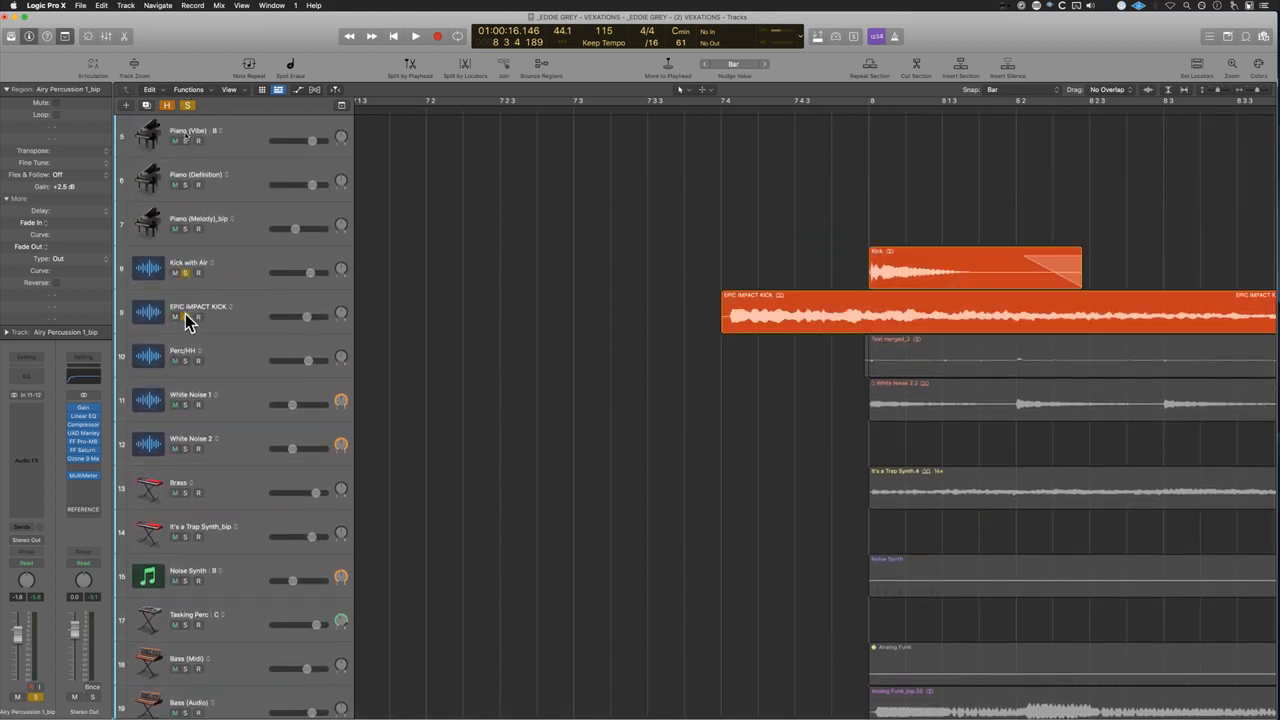
left_click_drag(484, 196, 1050, 310)
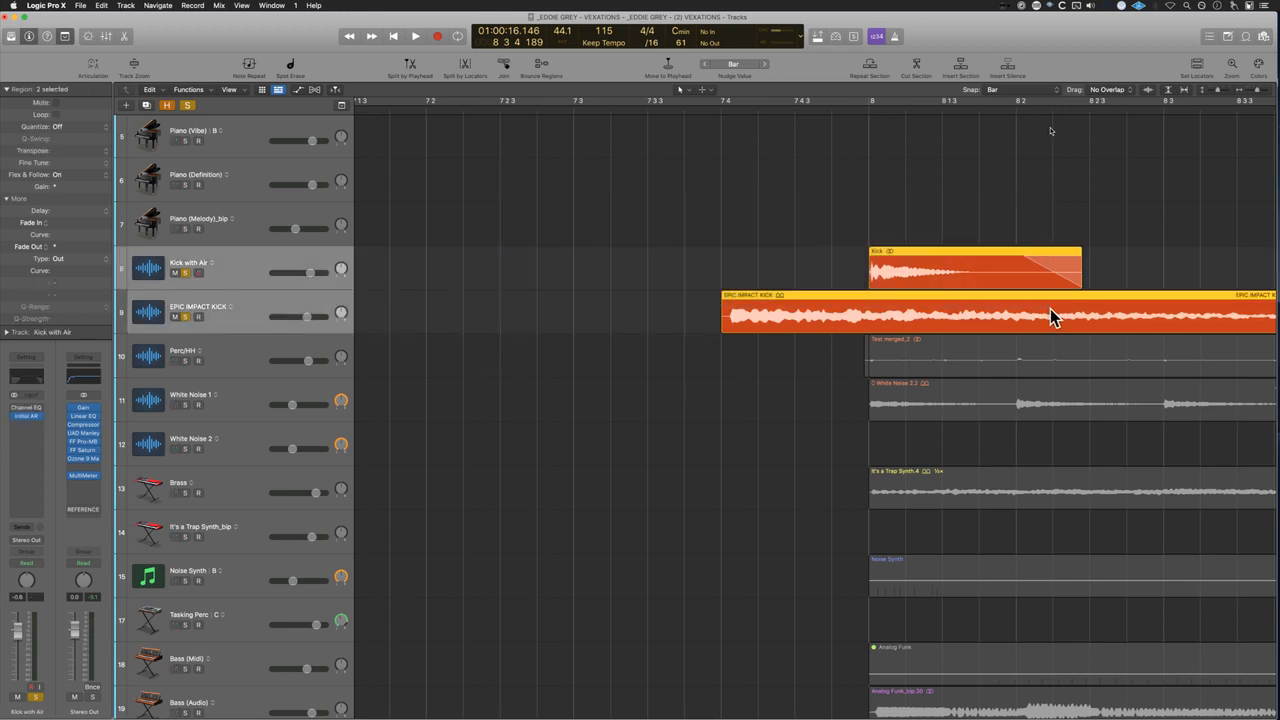
key("space")
Step: Play the soloed kick and effects tracks from bar 9, beat 2 to bar 11, beat 3, and deselect the kick regions
key("super+Left")
key("super+Left")
key("super+Left")
key("super+Left")
key("super+Up")
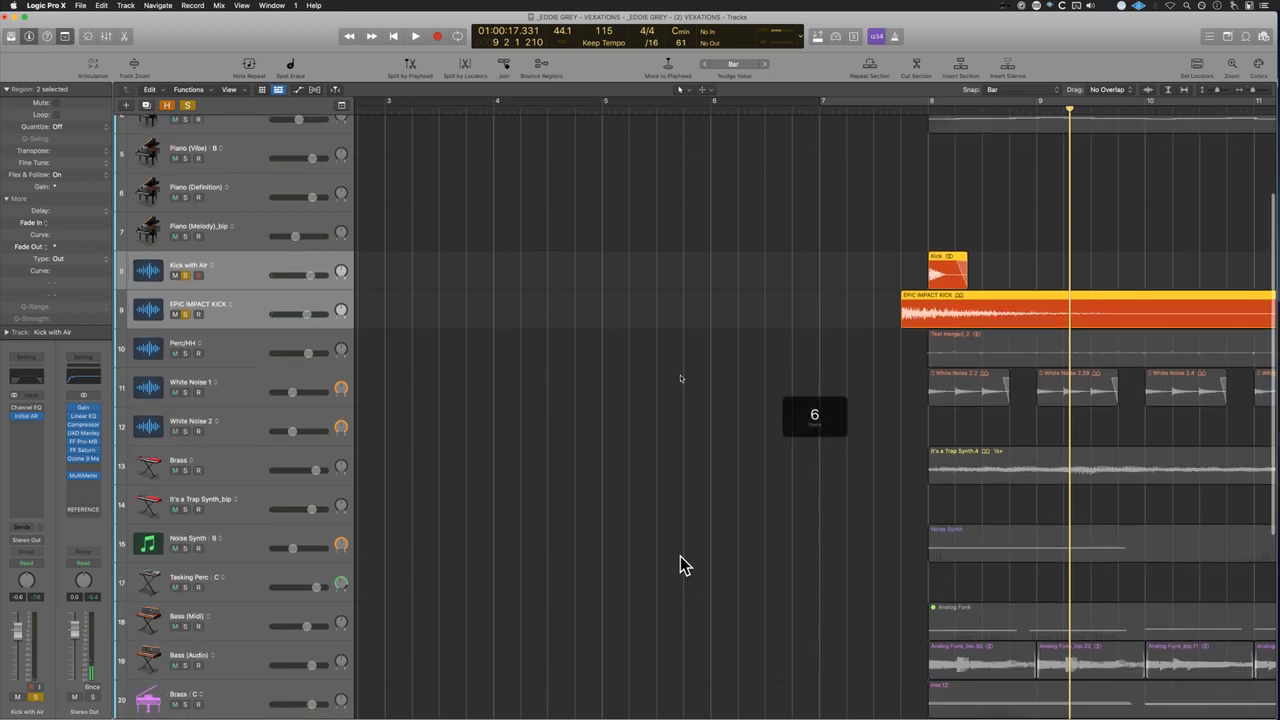
key("super+Up")
key("super+Up")
key("super+Up")
scroll(680, 556, "right", 4)
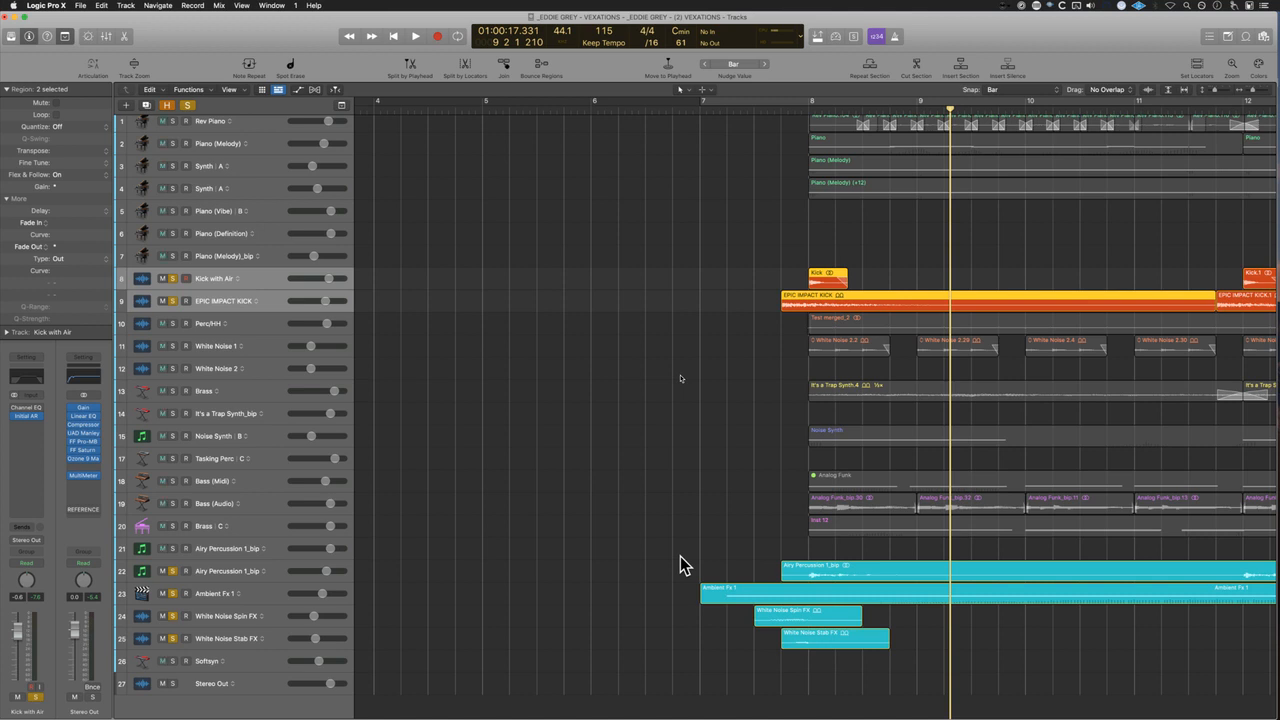
key("space")
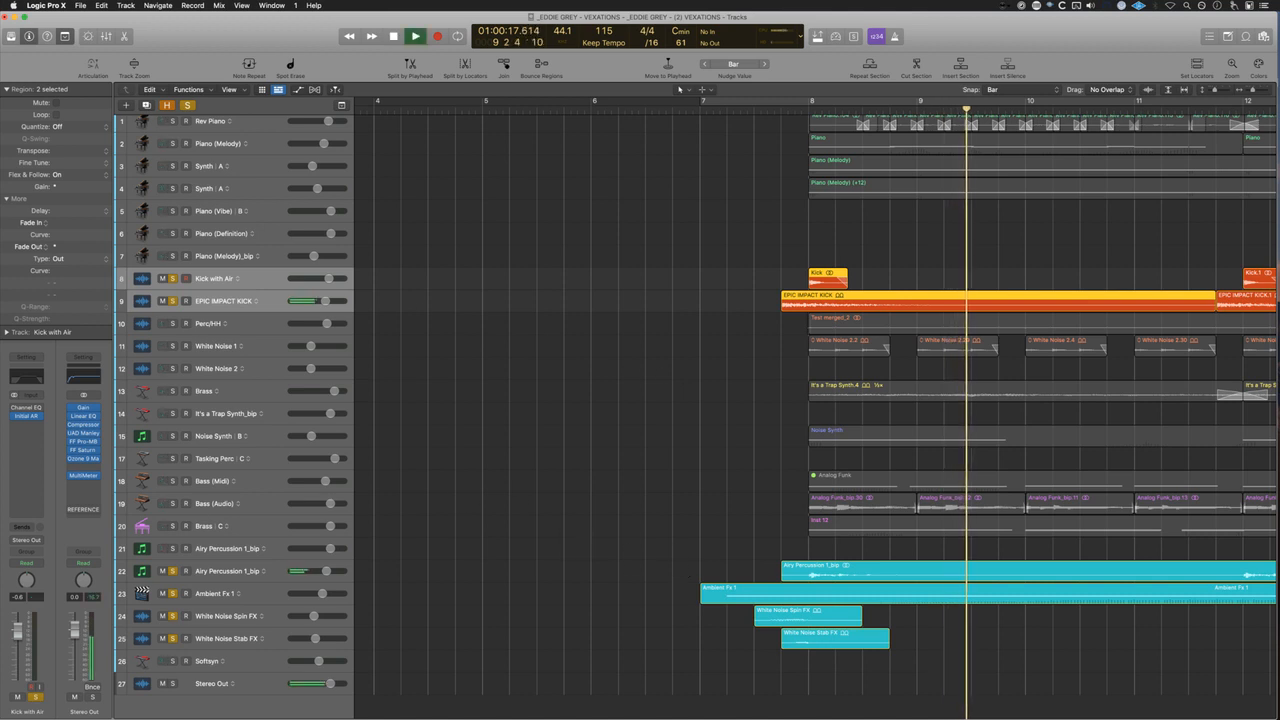
left_click(694, 408)
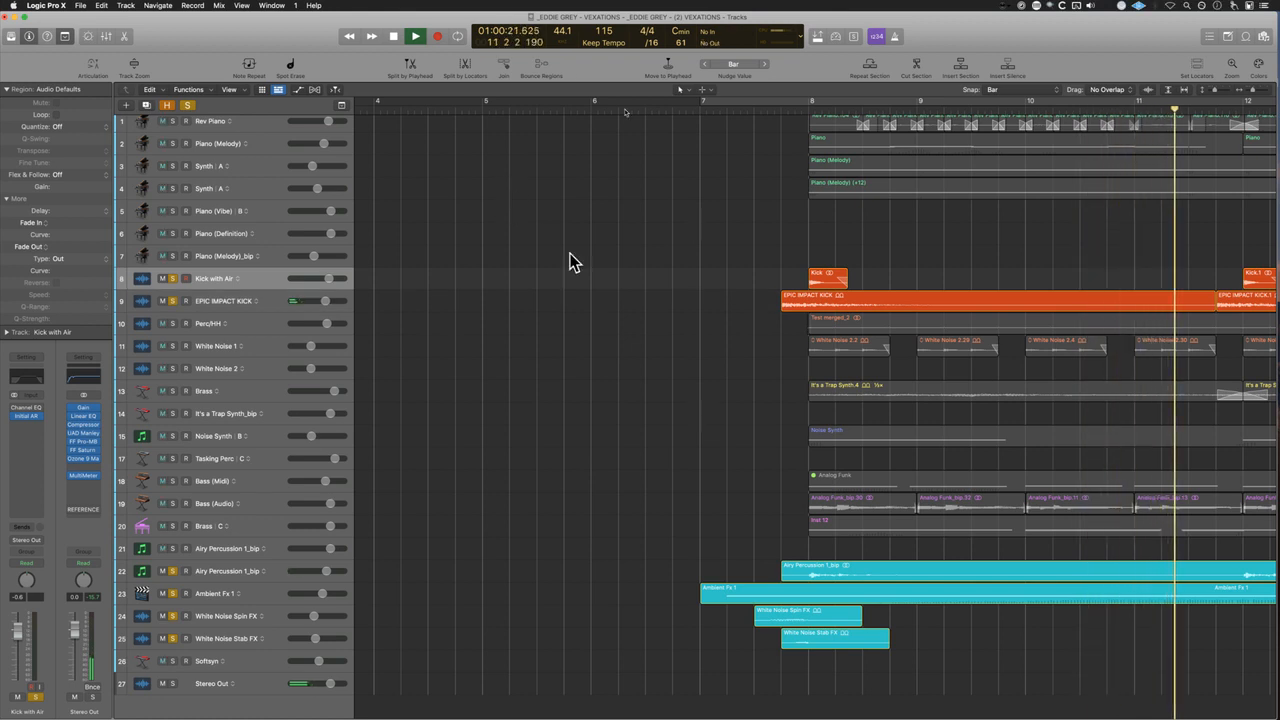
key("space")
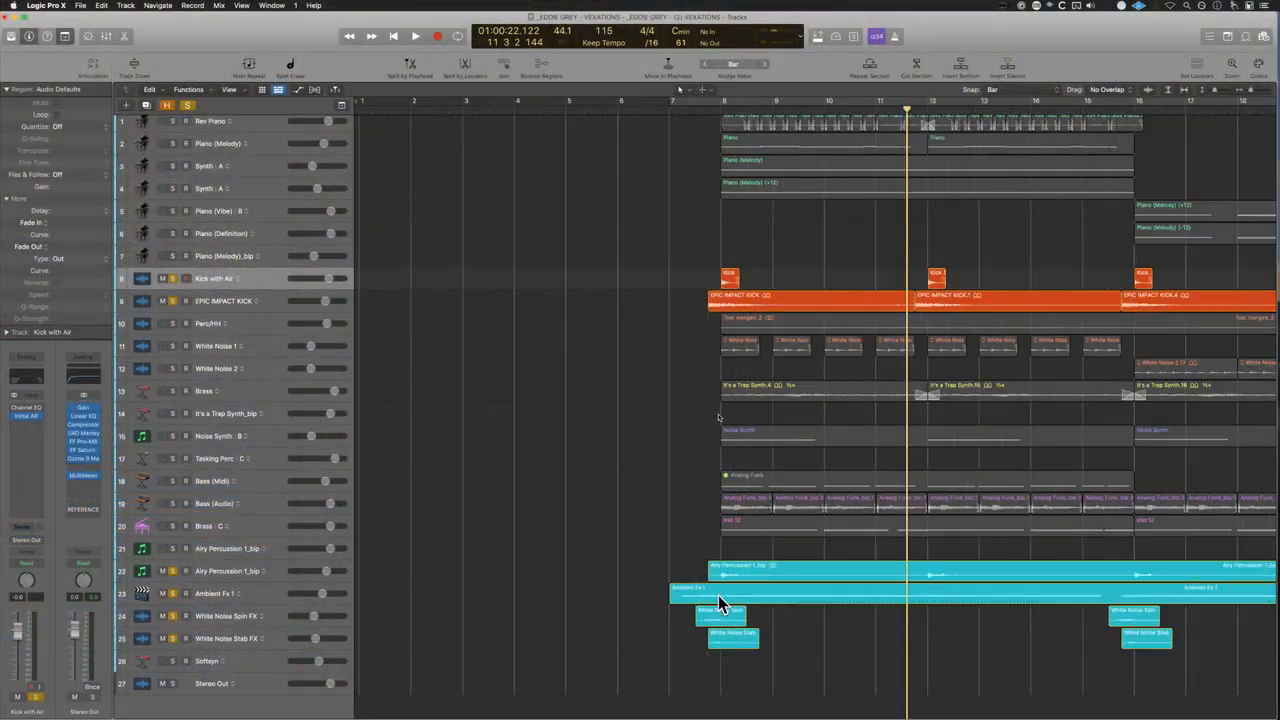
Step: Play the soloed kick and effects tracks from bar 6, beat 3 through to bar 21, beat 2
key("super+Left")
key("super+Left")
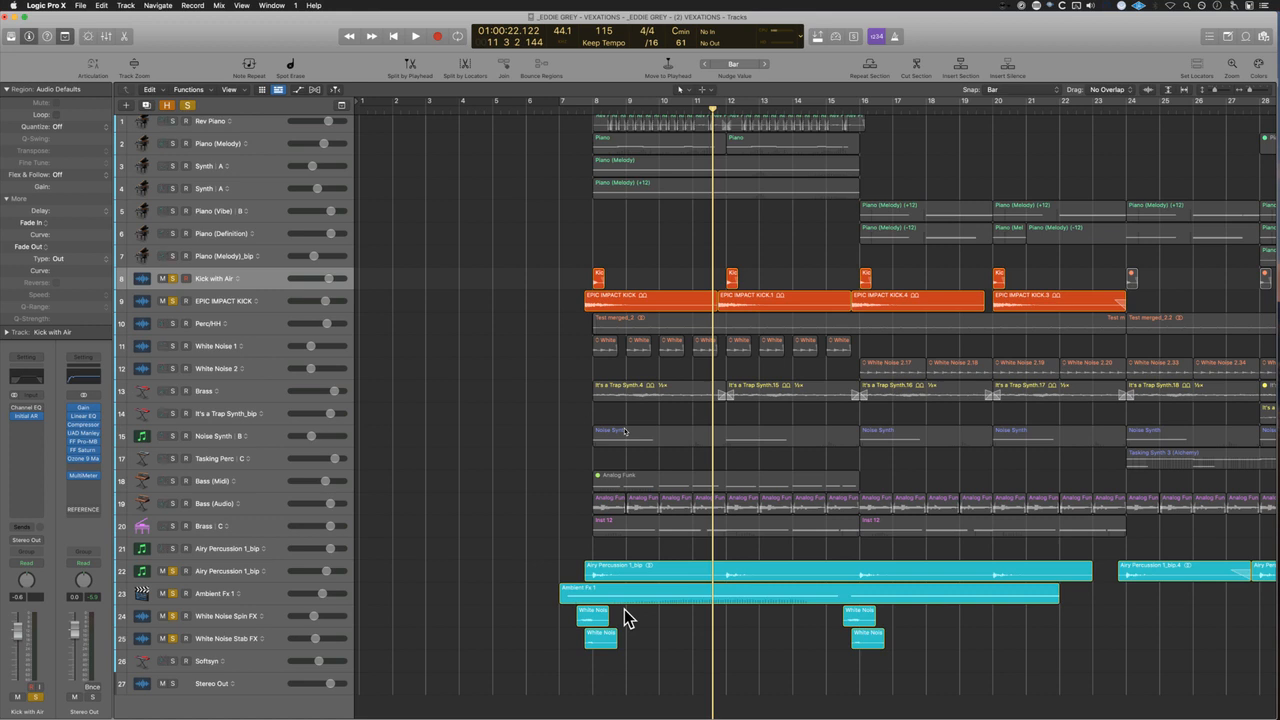
left_click(548, 108)
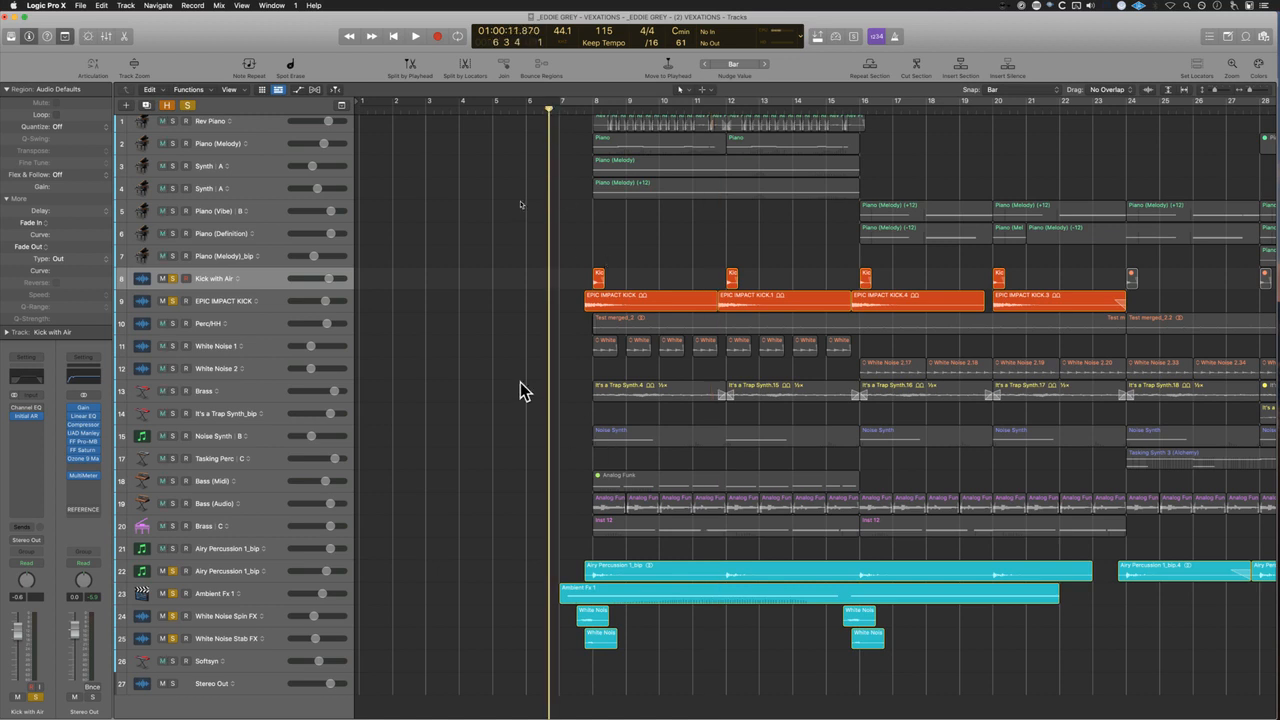
key("space")
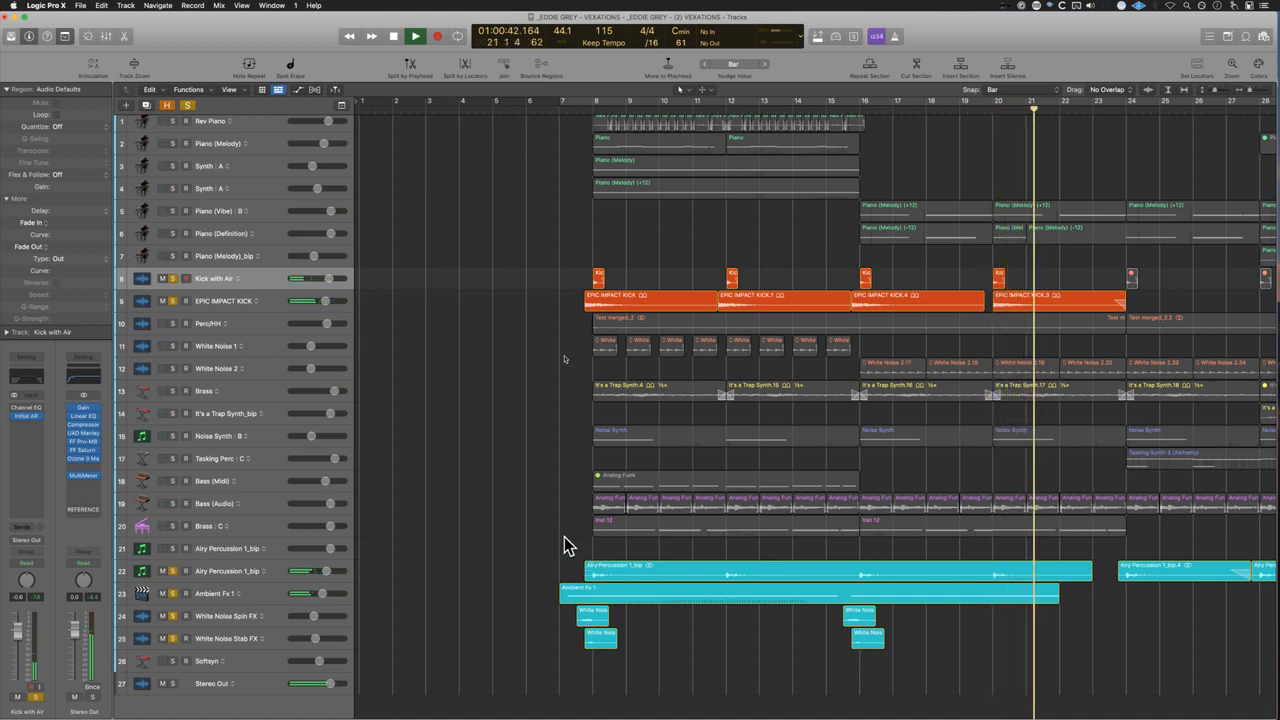
key("space")
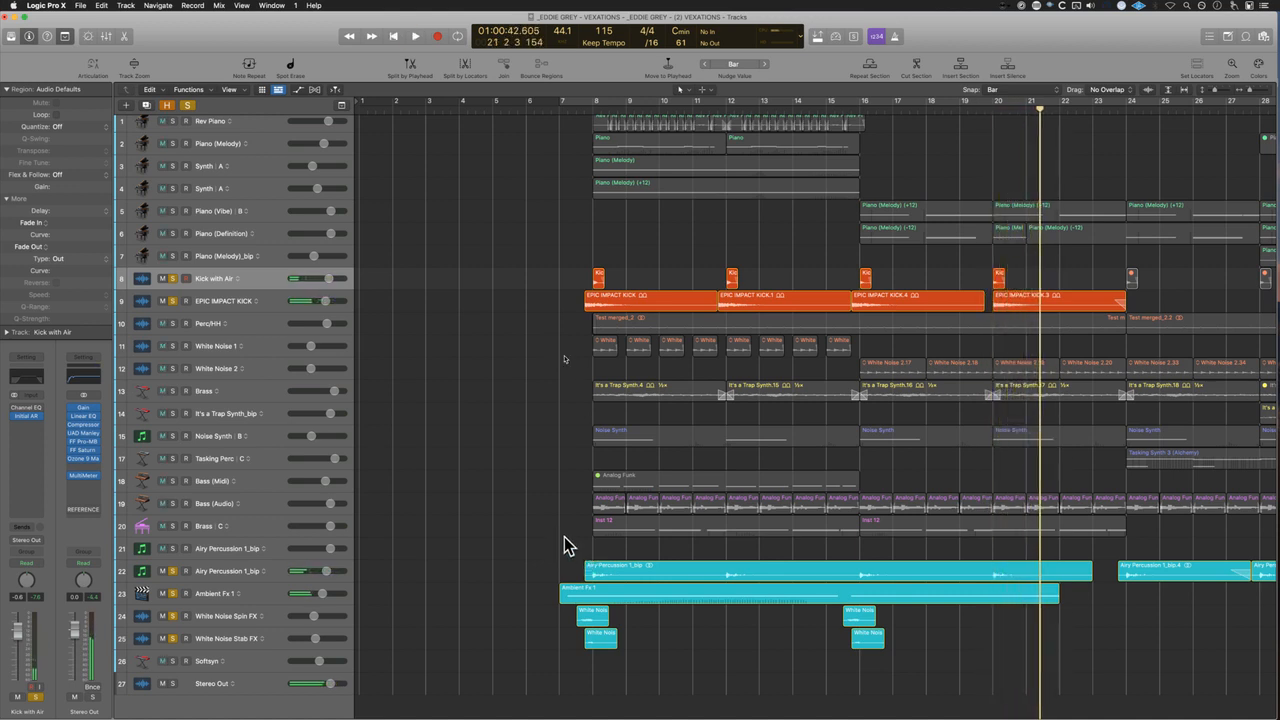
Step: Clear all solos and select the percussion and effects regions on tracks 21 to 25 across the whole arrangement
left_click(188, 107)
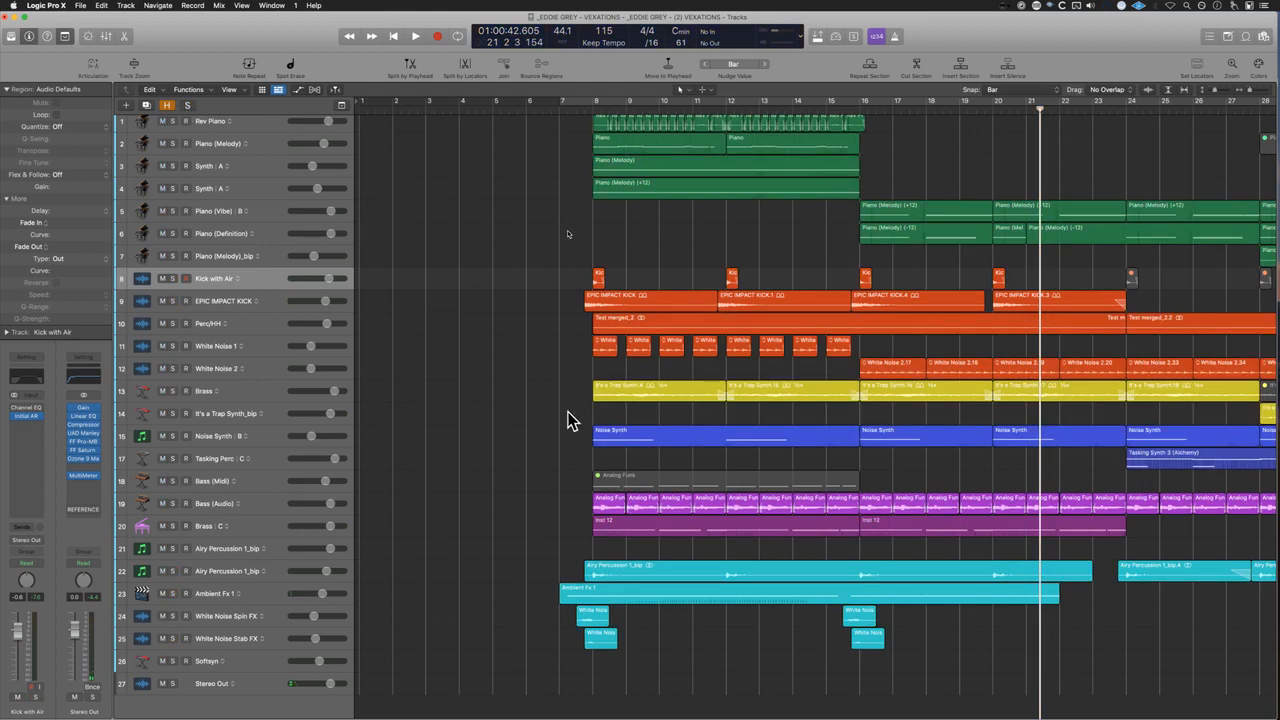
key("z")
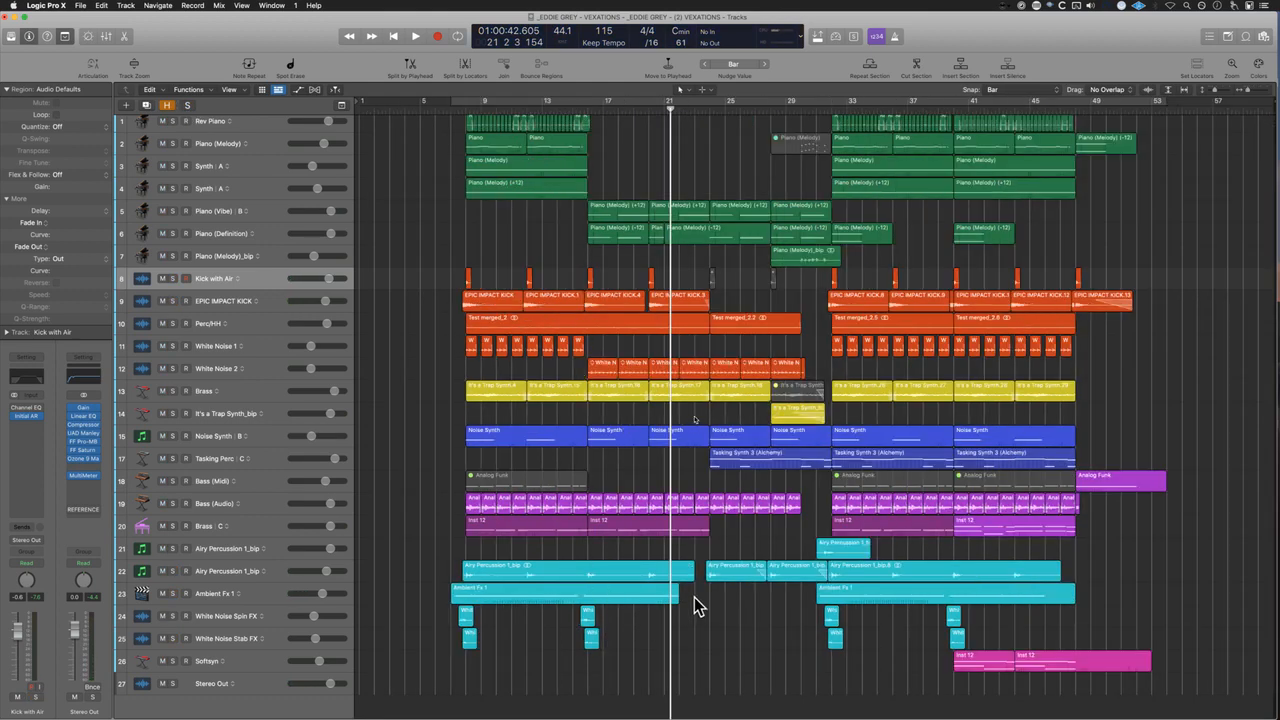
left_click_drag(437, 560, 1079, 647)
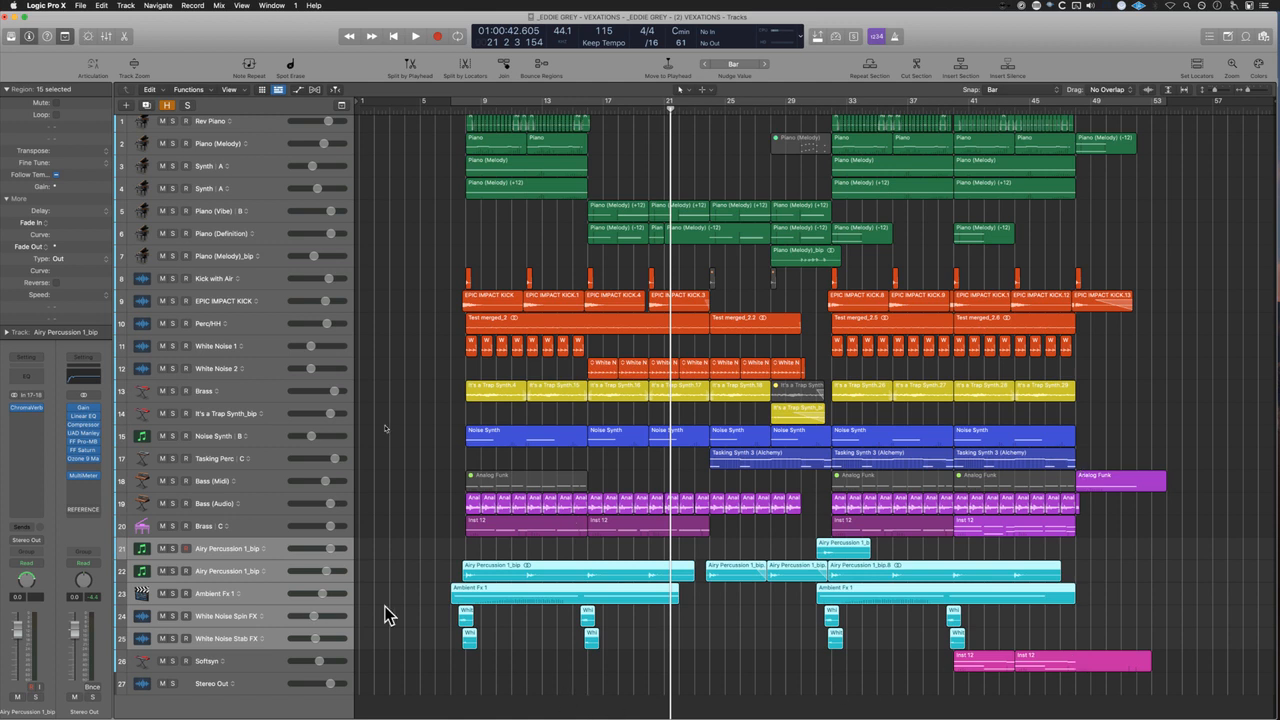
scroll(388, 615, "up", 1)
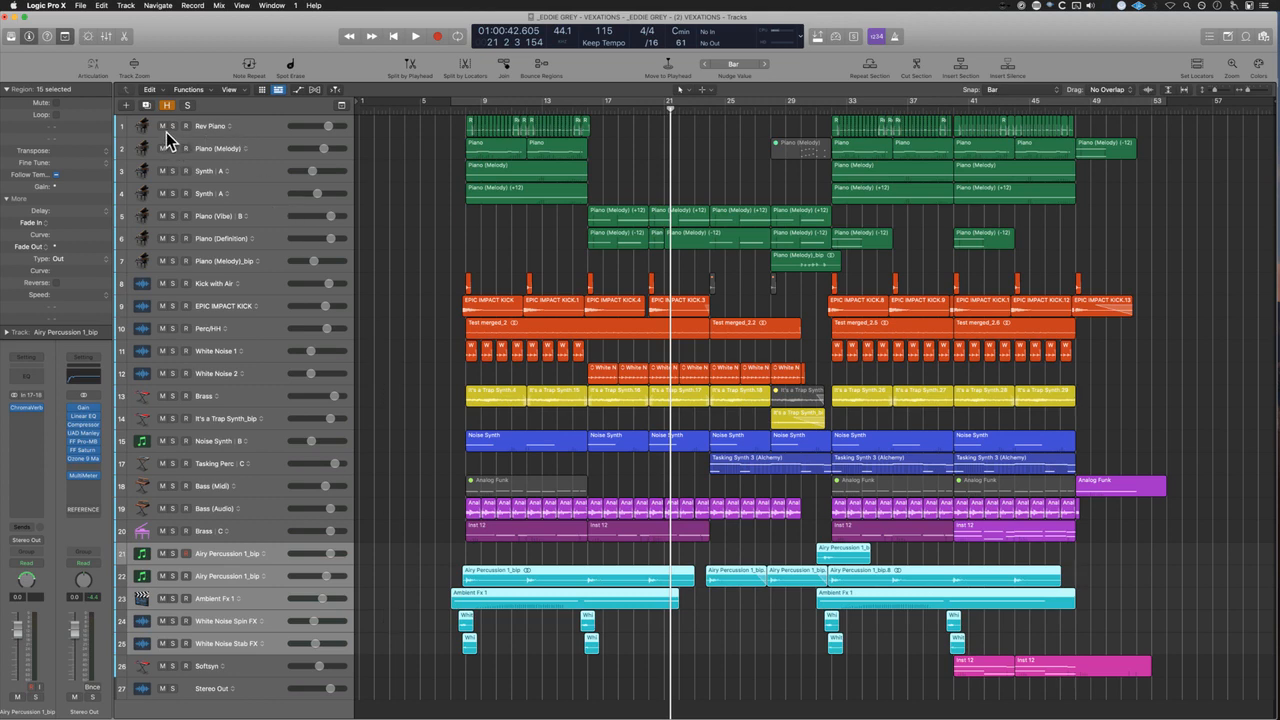
Step: Solo Rev Piano, Piano (Melody) and both Synth : A tracks and play them from about bar 7 to bar 11
left_click_drag(174, 126, 188, 203)
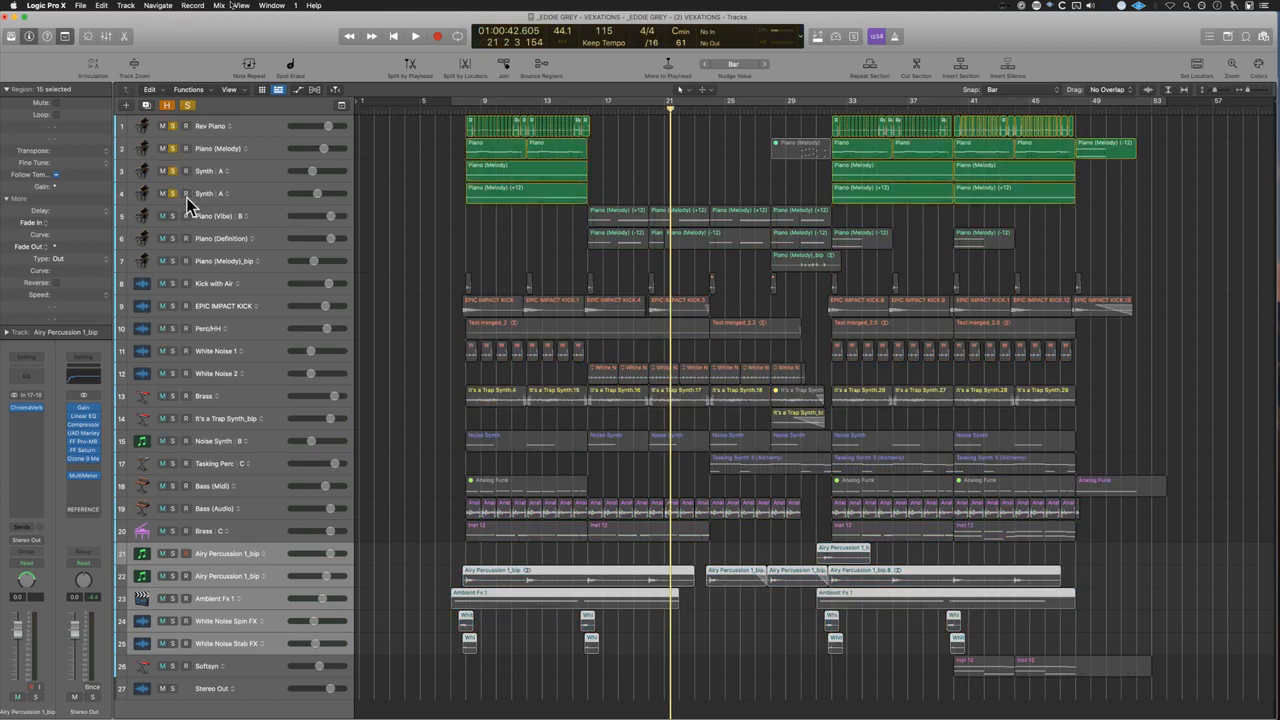
left_click(451, 108)
key("space")
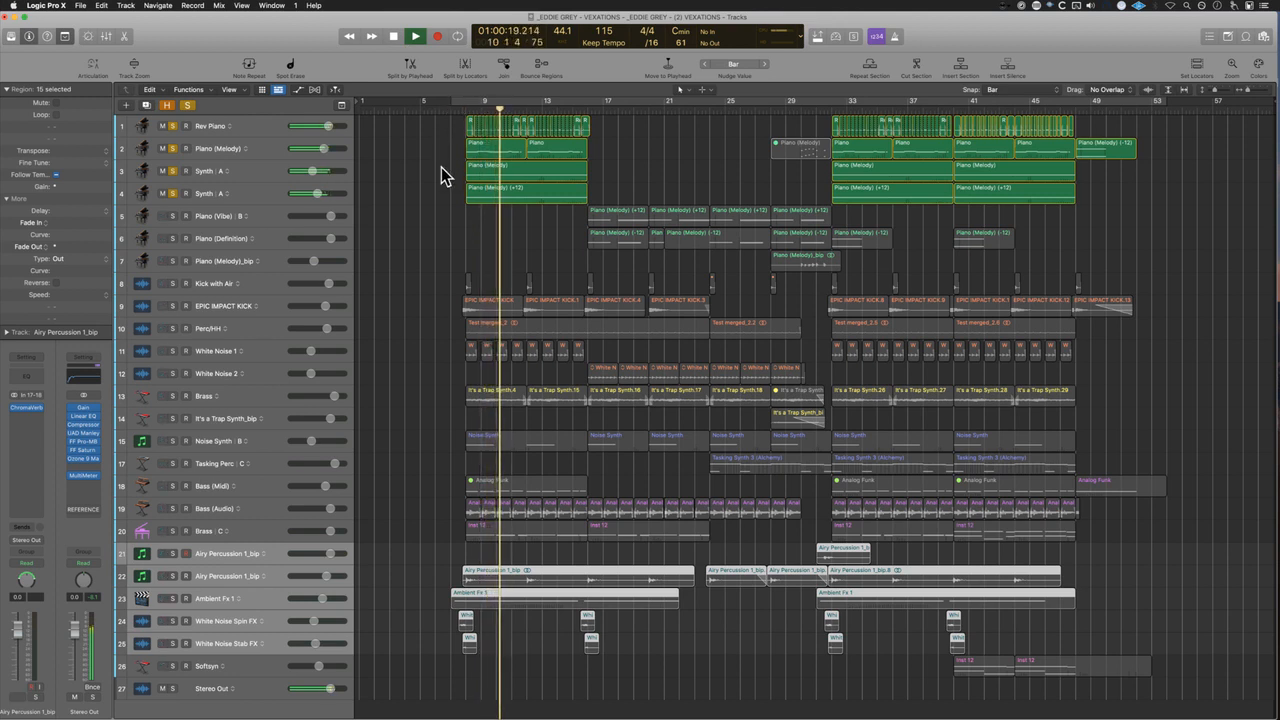
key("space")
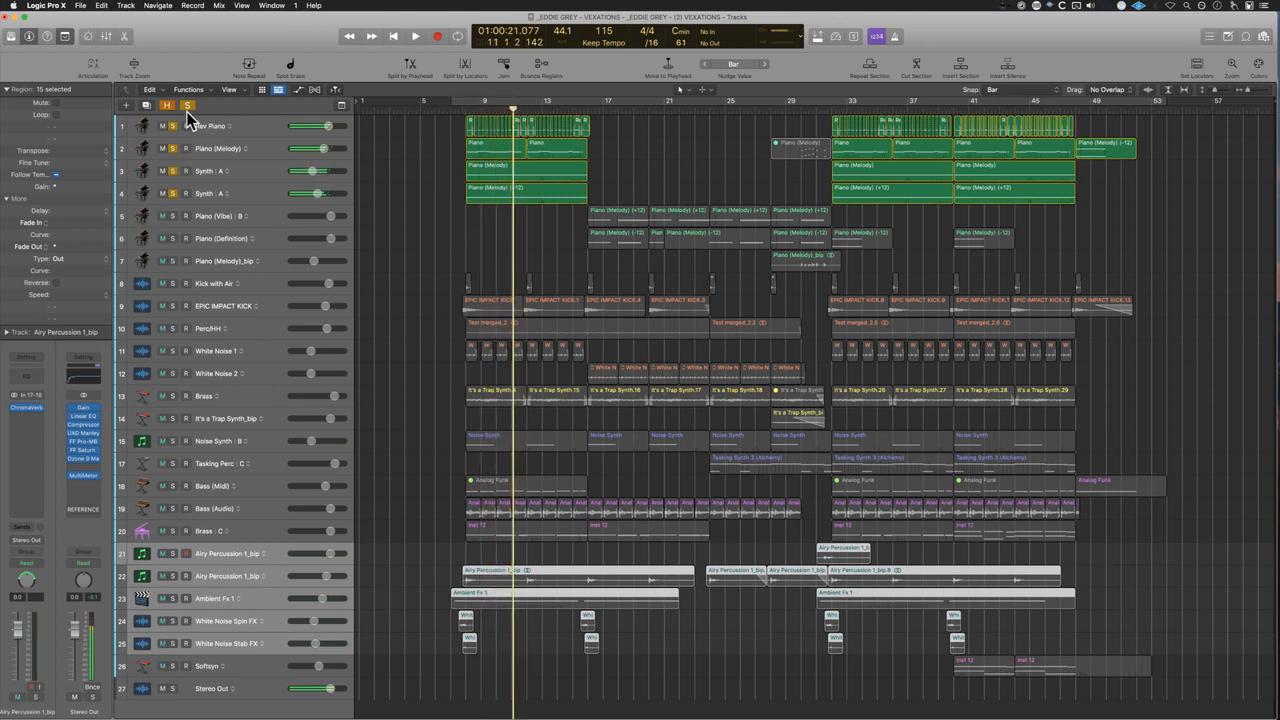
Step: Clear the solos and solo only the Piano (Vibe) : B and Piano (Definition) tracks
left_click(188, 106)
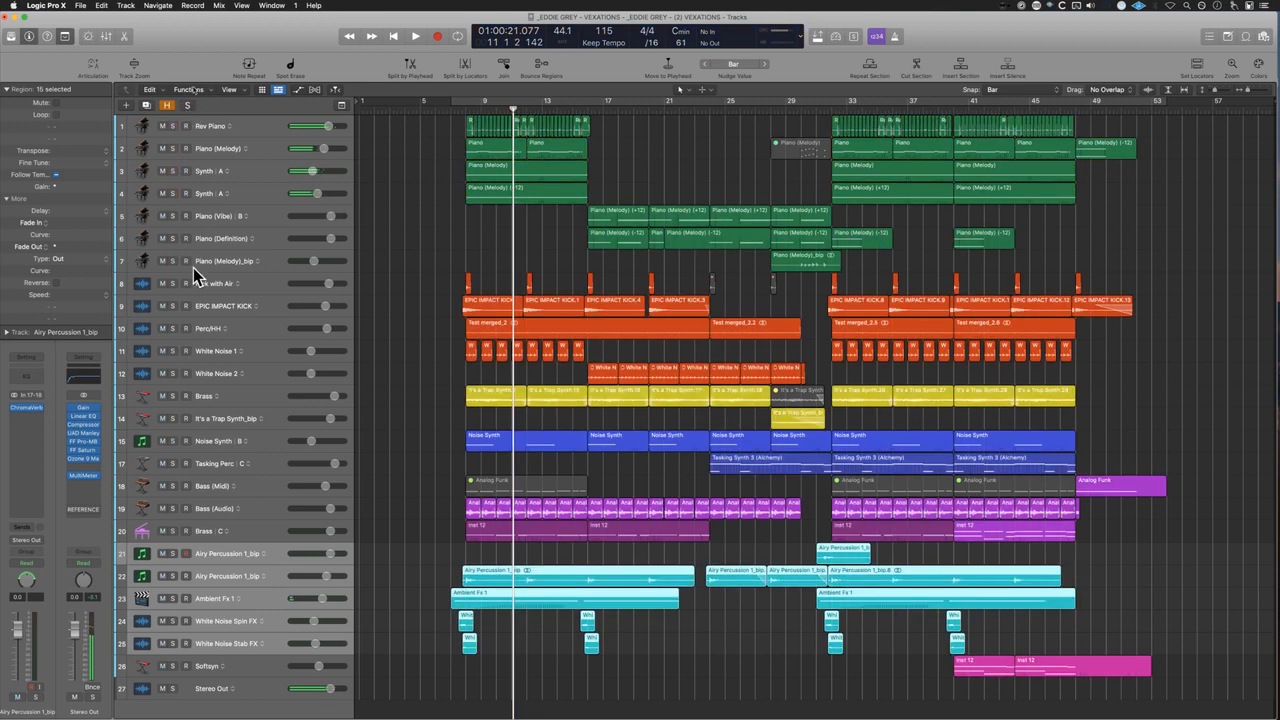
left_click(172, 216)
left_click(172, 238)
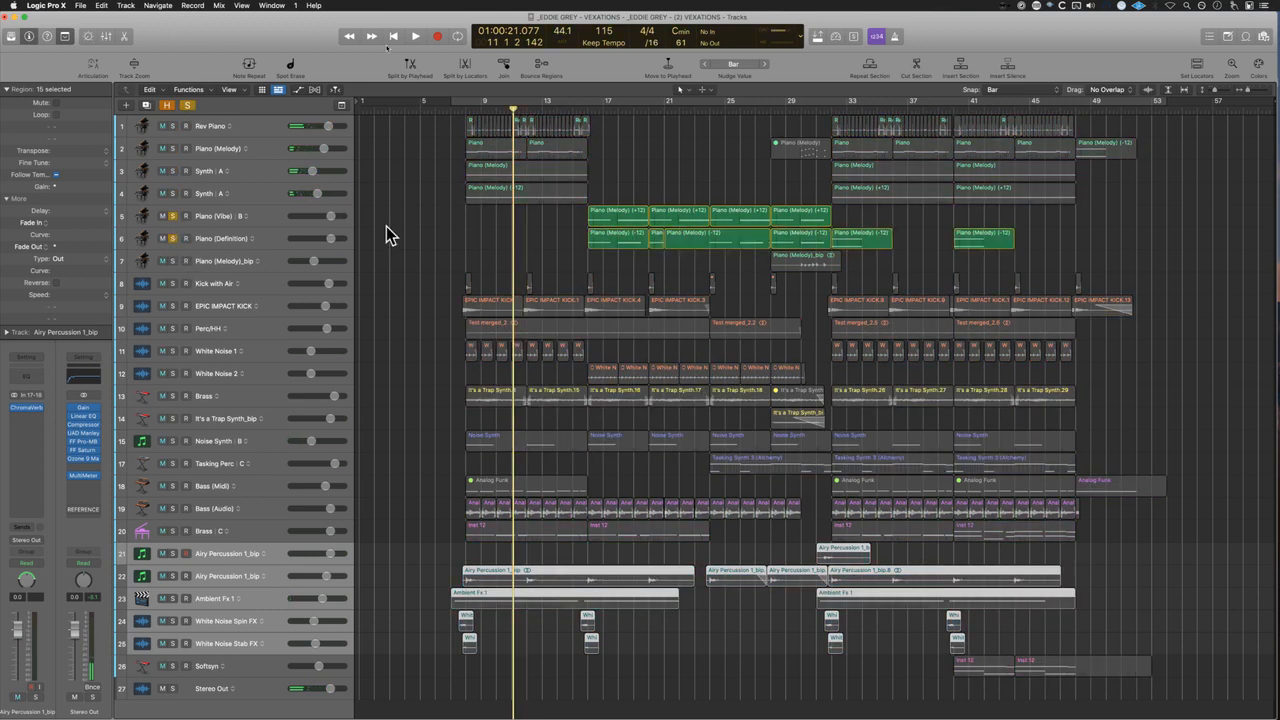
Step: Play the soloed Piano (Vibe) : B and Piano (Definition) tracks from bar 16 to bar 21 and clear both solos
left_click(585, 262)
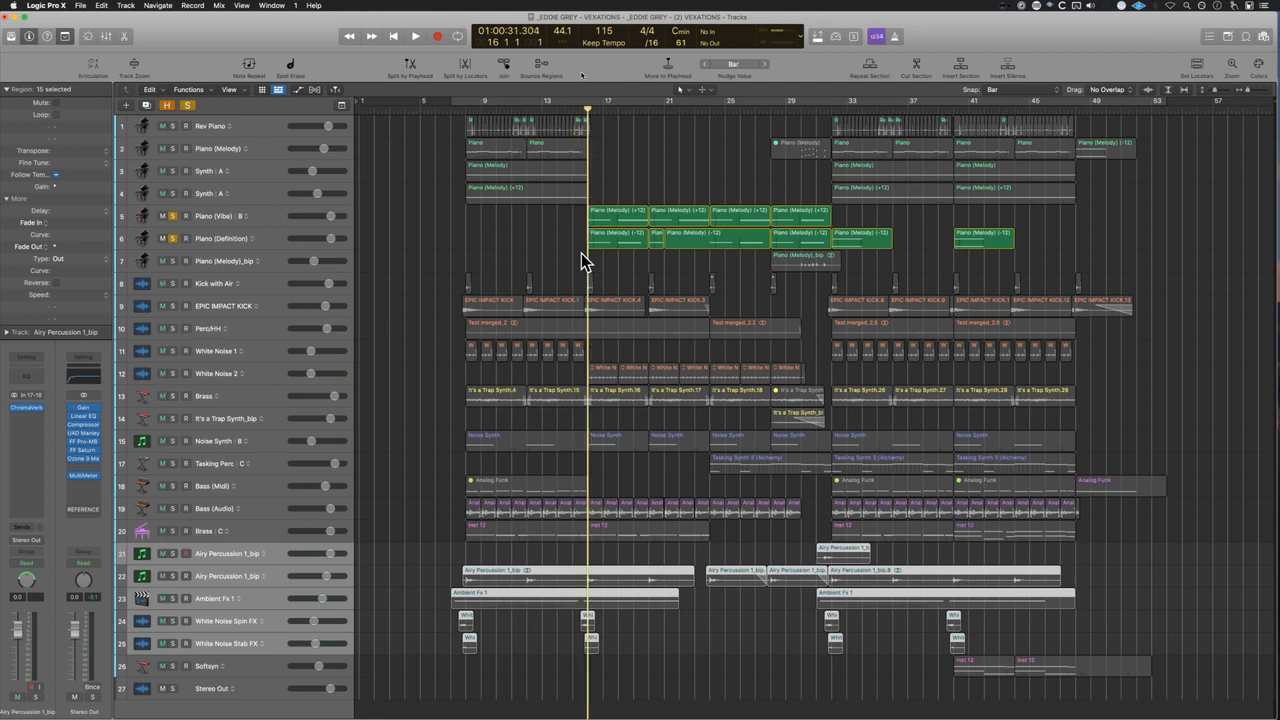
key("space")
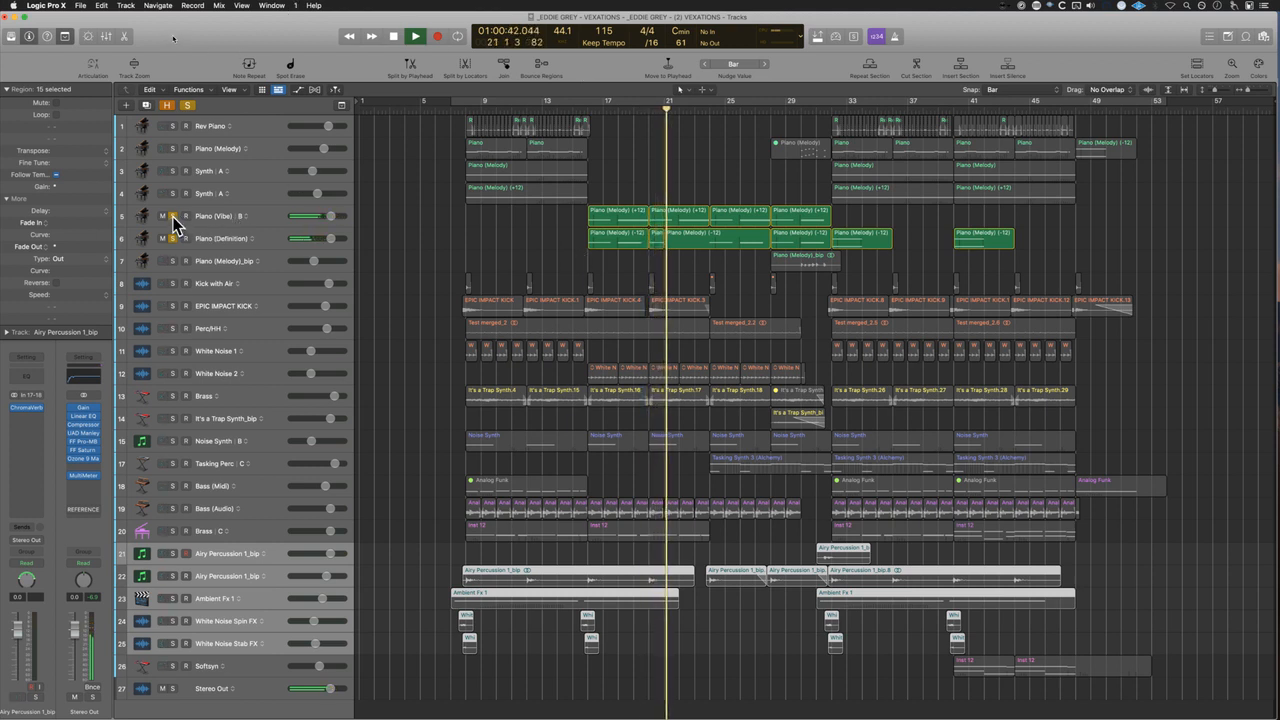
left_click(173, 216)
left_click(173, 238)
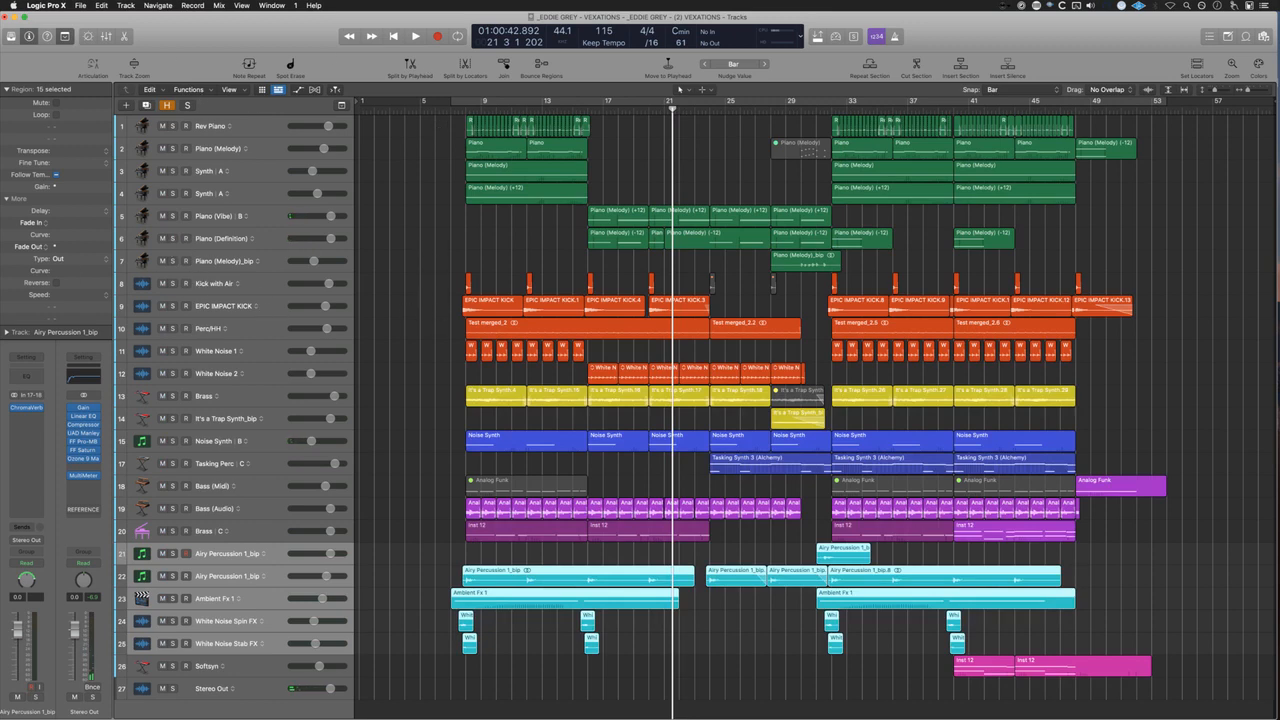
Step: Solo the Bass (Audio) and Brass : C tracks, play them from about bar 8 to bar 13, and clear the solos
left_click(172, 441)
left_click(172, 441)
left_click(173, 509)
left_click(173, 531)
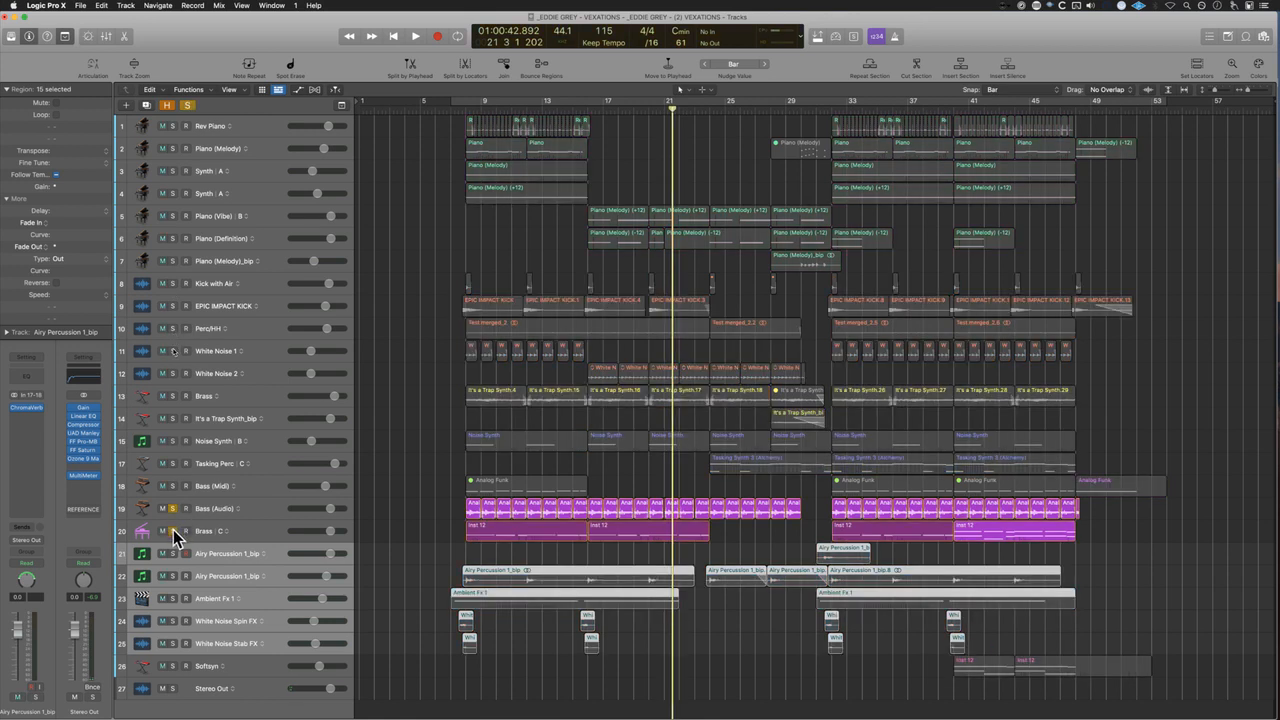
left_click(461, 474)
key("space")
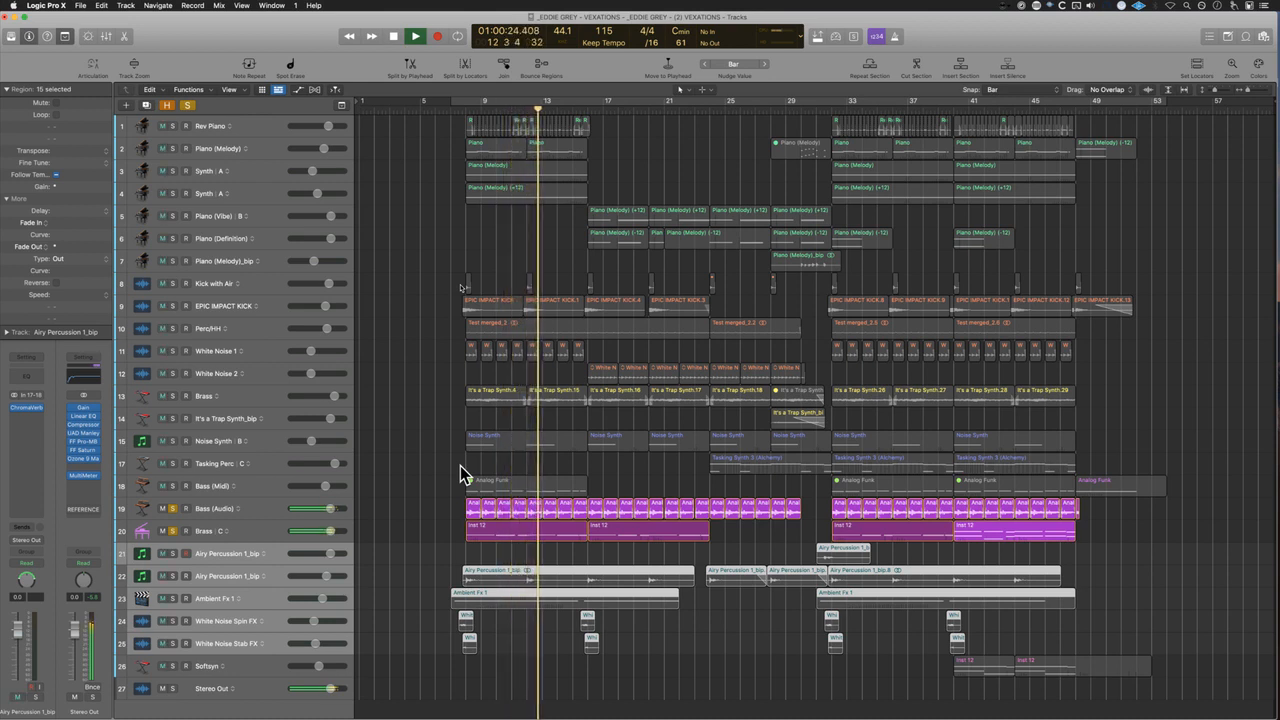
key("space")
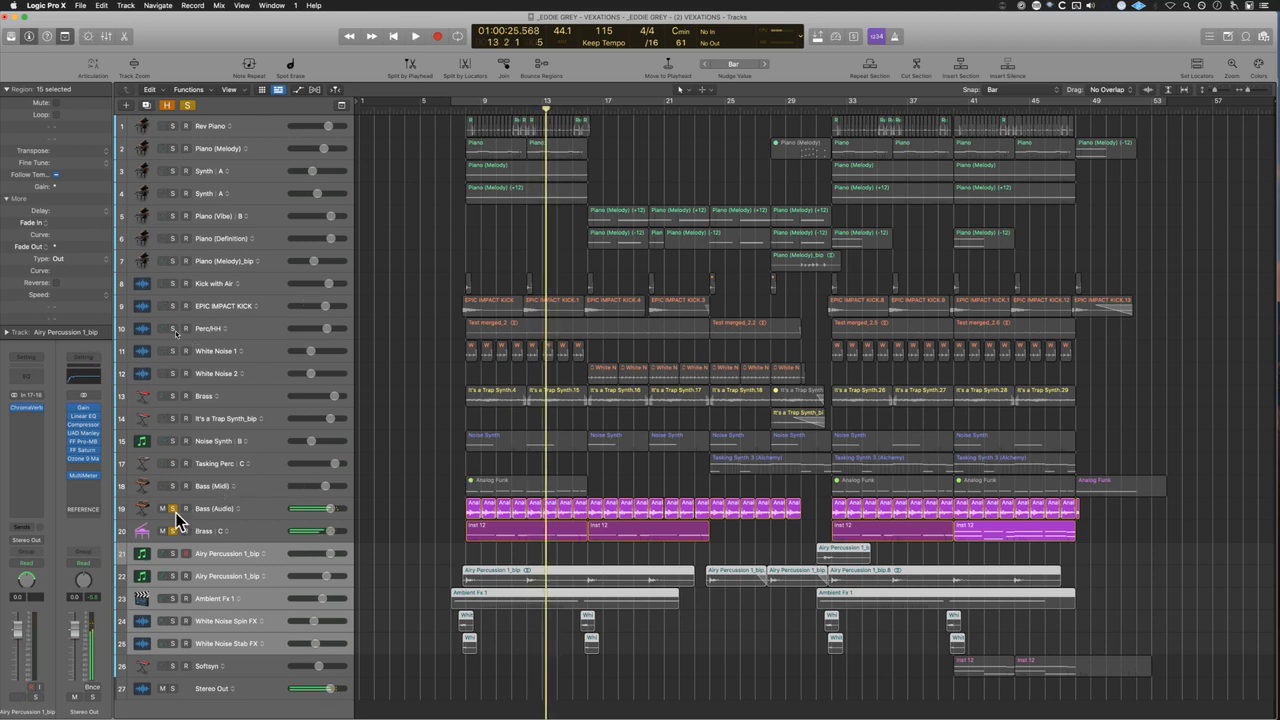
left_click(172, 509)
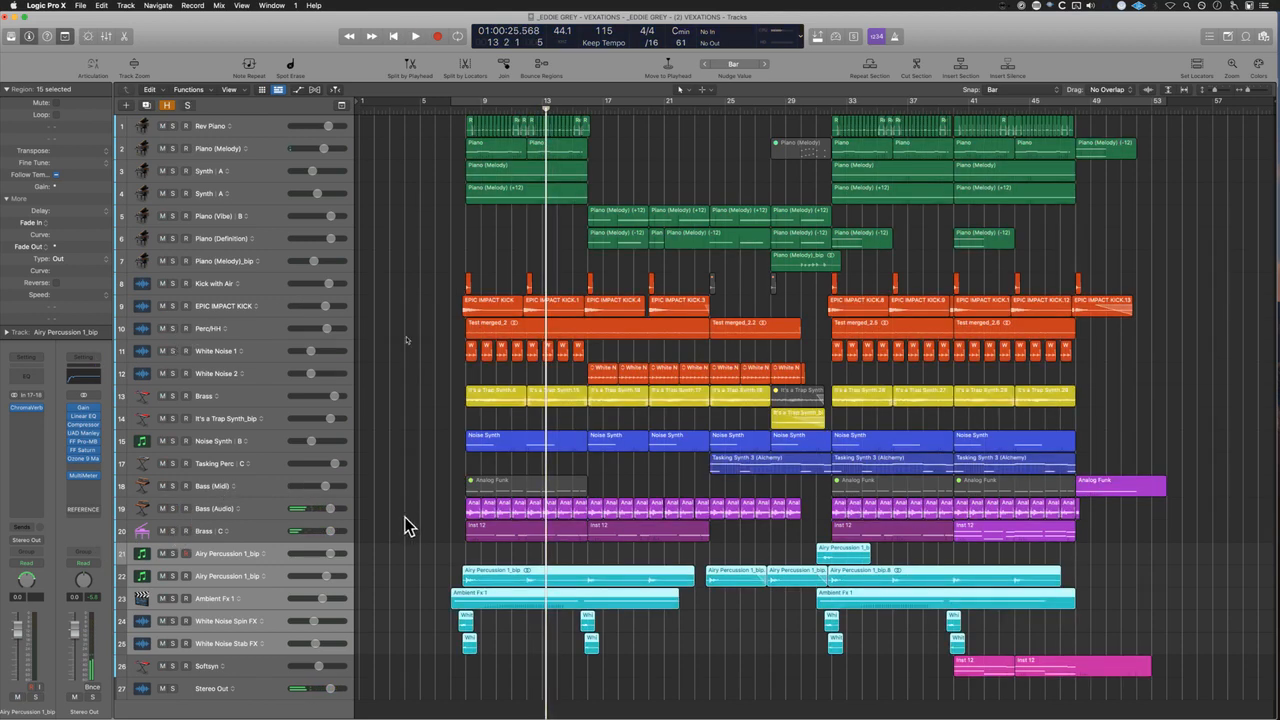
Step: Deselect all regions and briefly solo the percussion and effects tracks 22 to 25, clearing those solos again
left_click(418, 530)
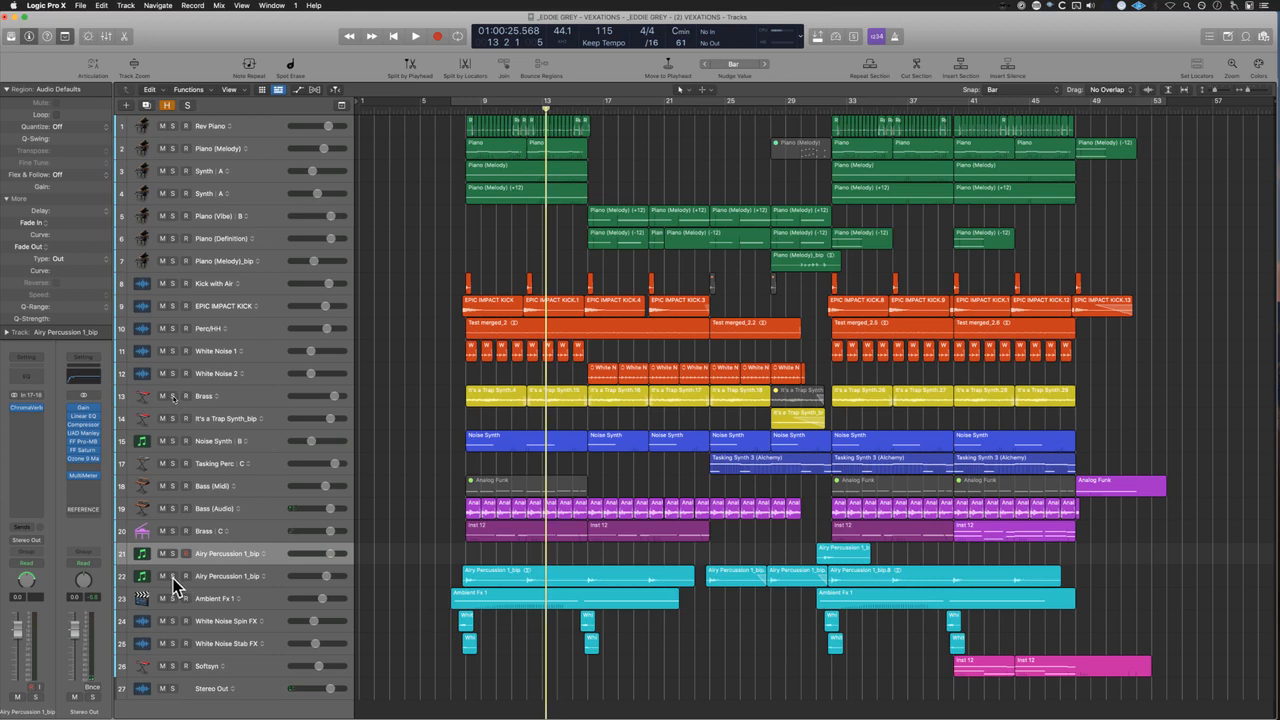
left_click_drag(173, 578, 178, 655)
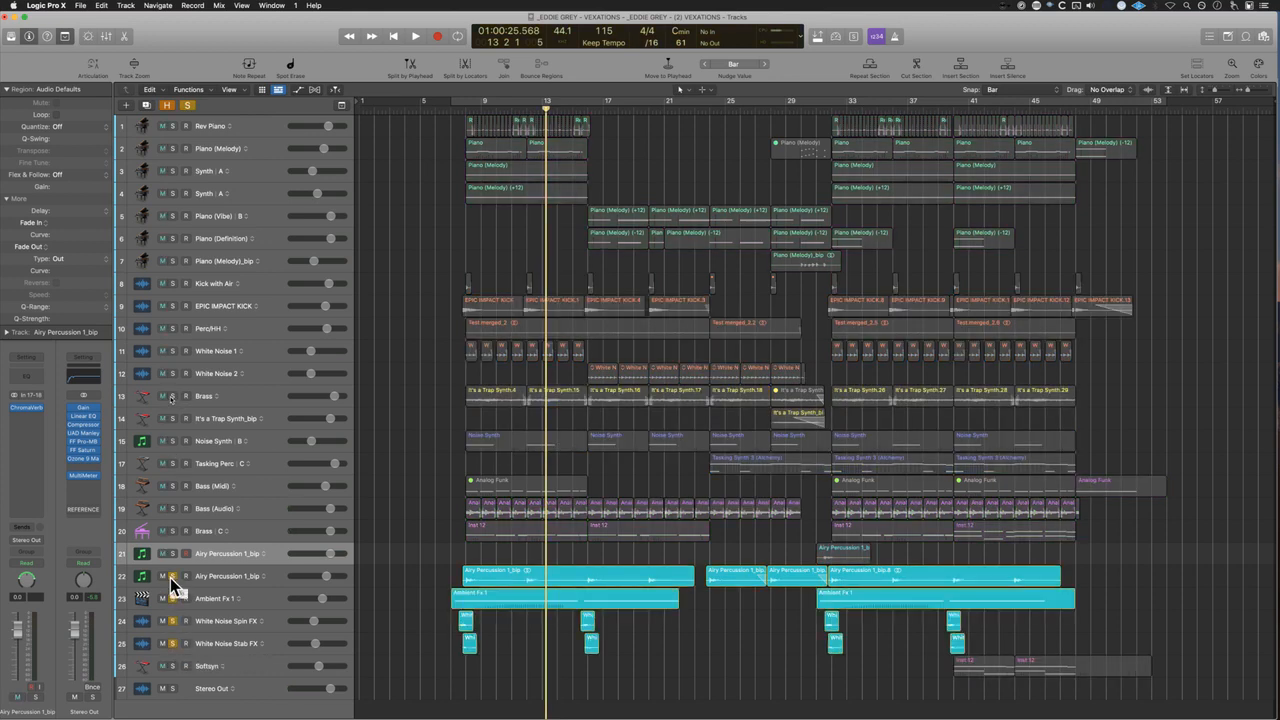
left_click_drag(173, 578, 178, 660)
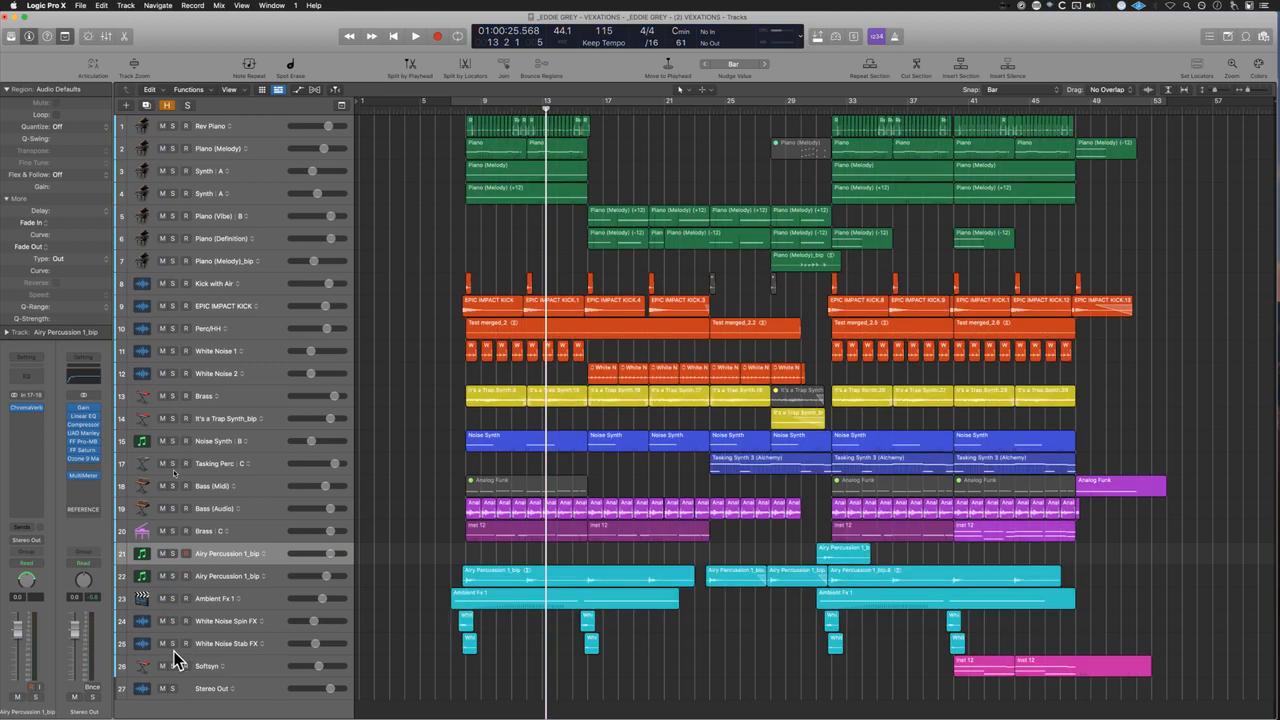